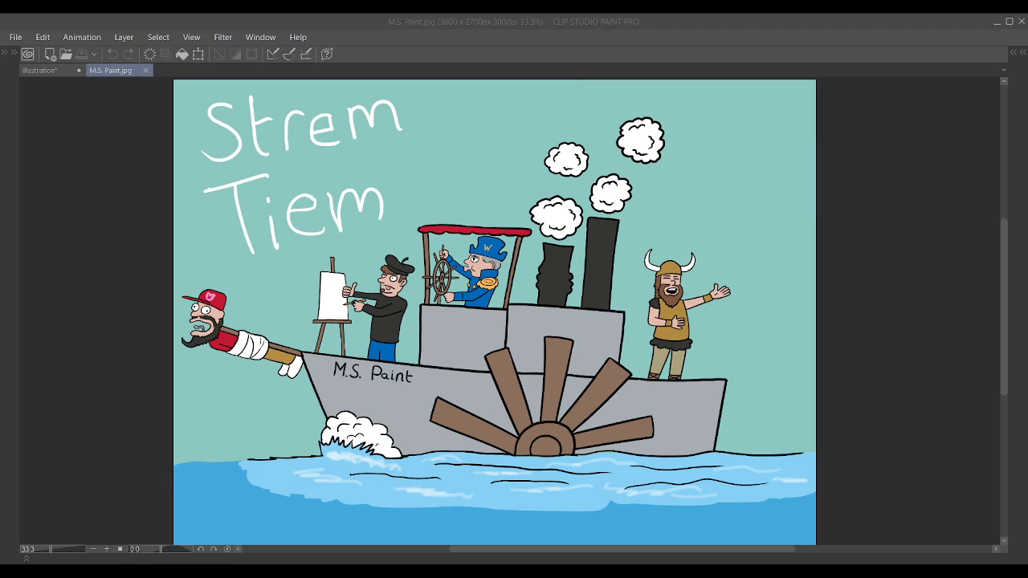
Step: Show the hidden tool palettes and switch to the Illustration canvas
key(alt+Tab)
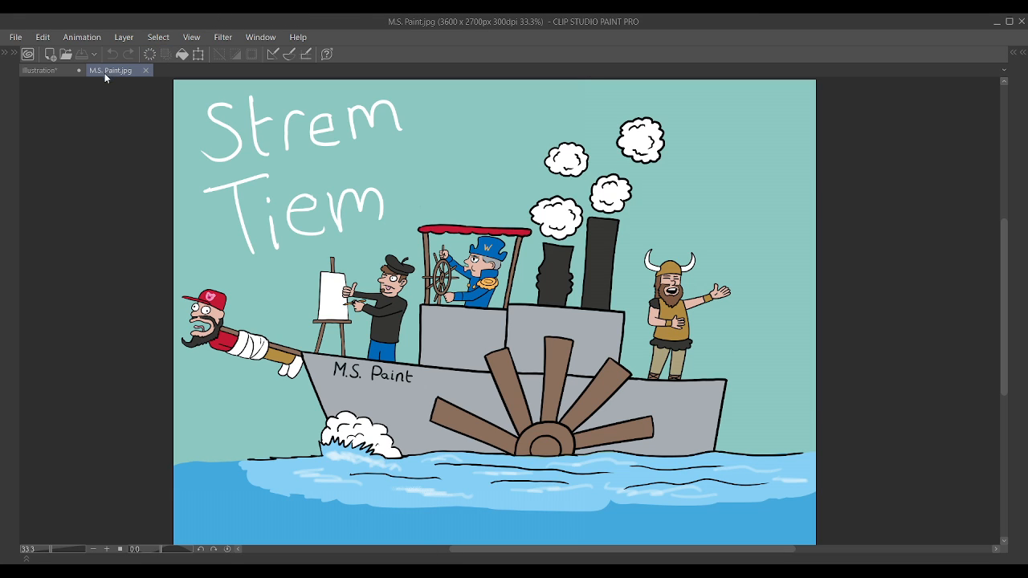
key(Tab)
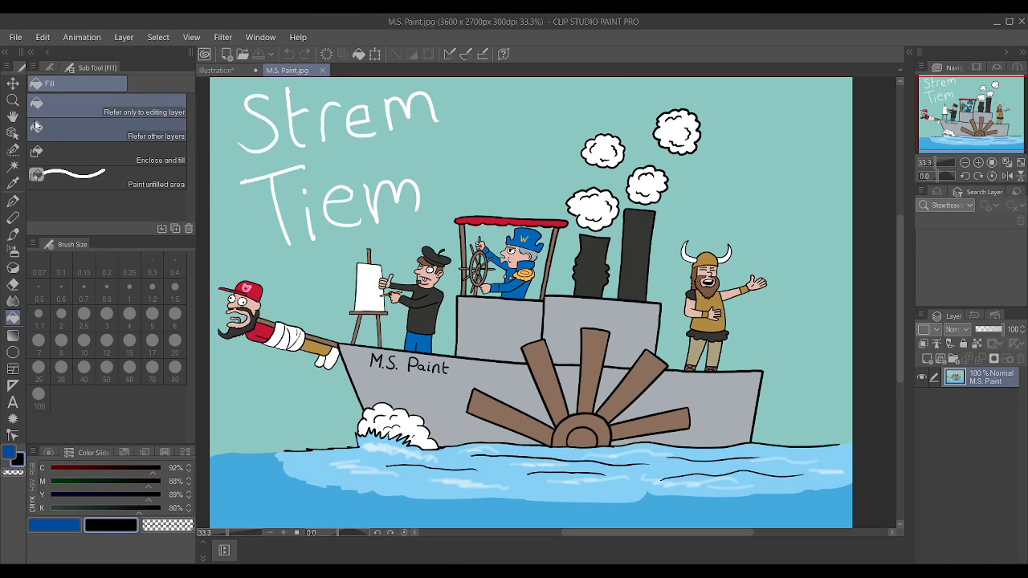
click(227, 70)
click(8, 37)
click(29, 51)
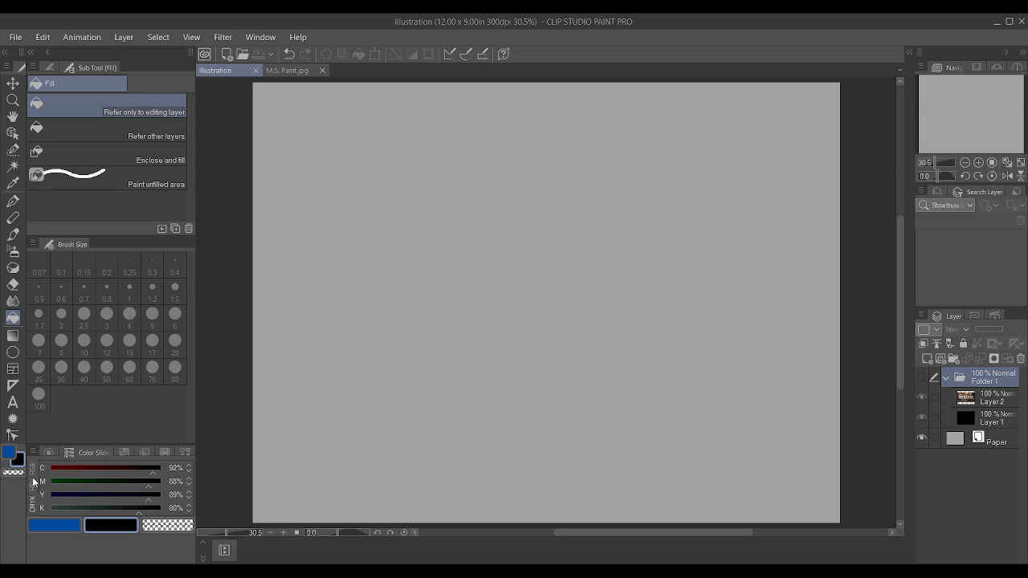
Step: Choose black as the drawing colour and select the G-pen
click(64, 527)
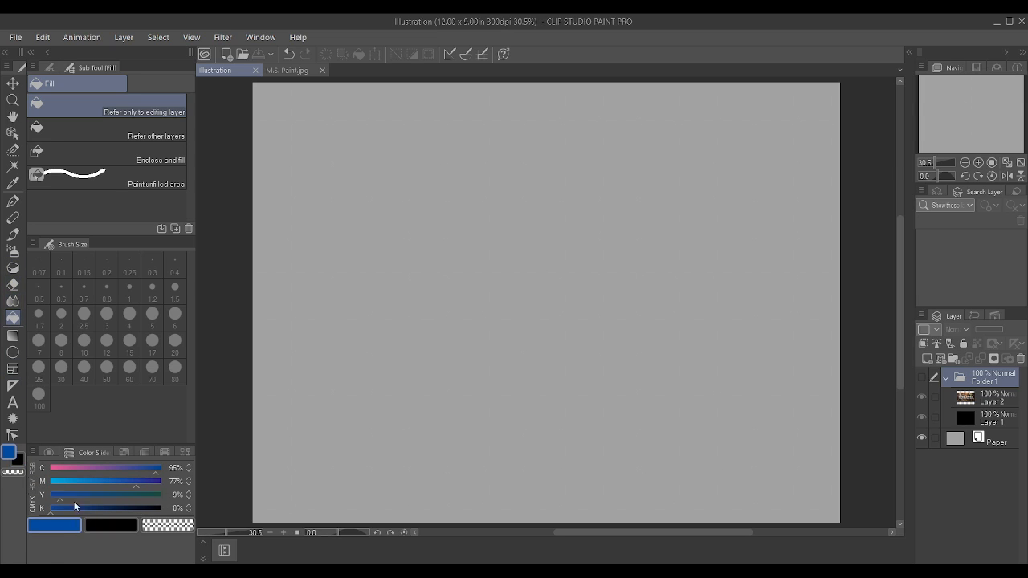
click(108, 527)
click(11, 167)
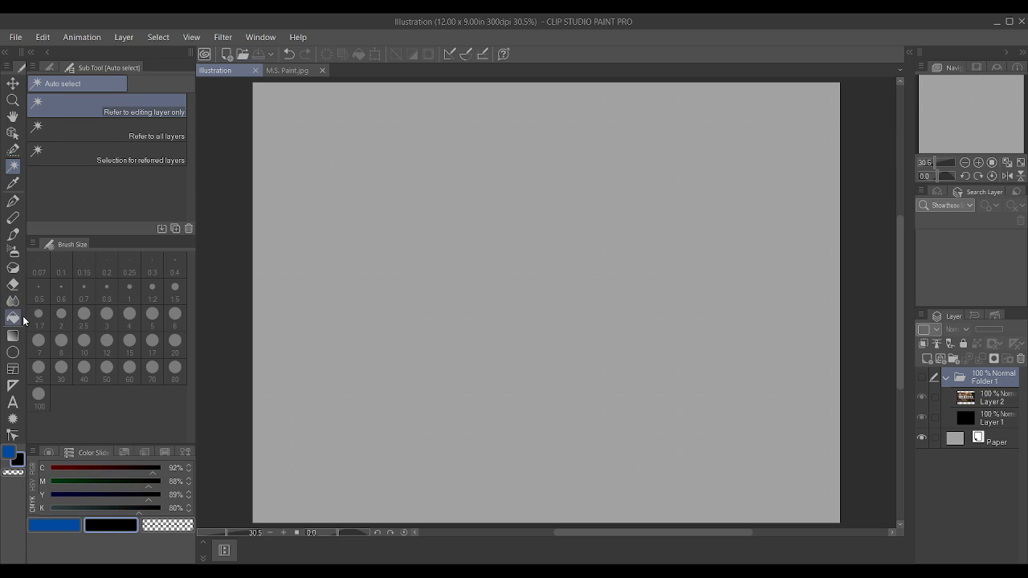
key(p)
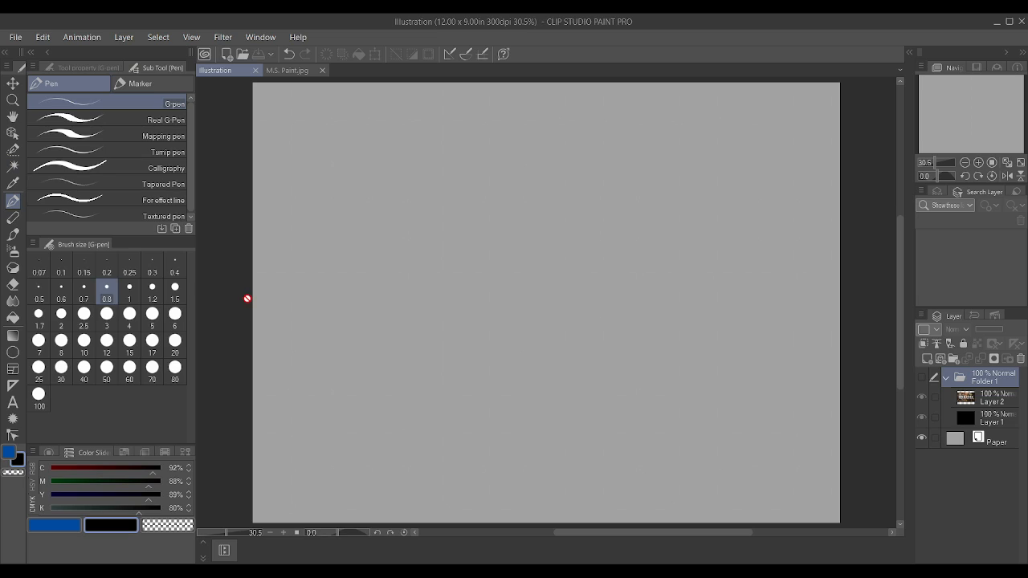
Step: Add a new layer and place it above Folder 1, outside the folder
scroll(462, 310, up, 1)
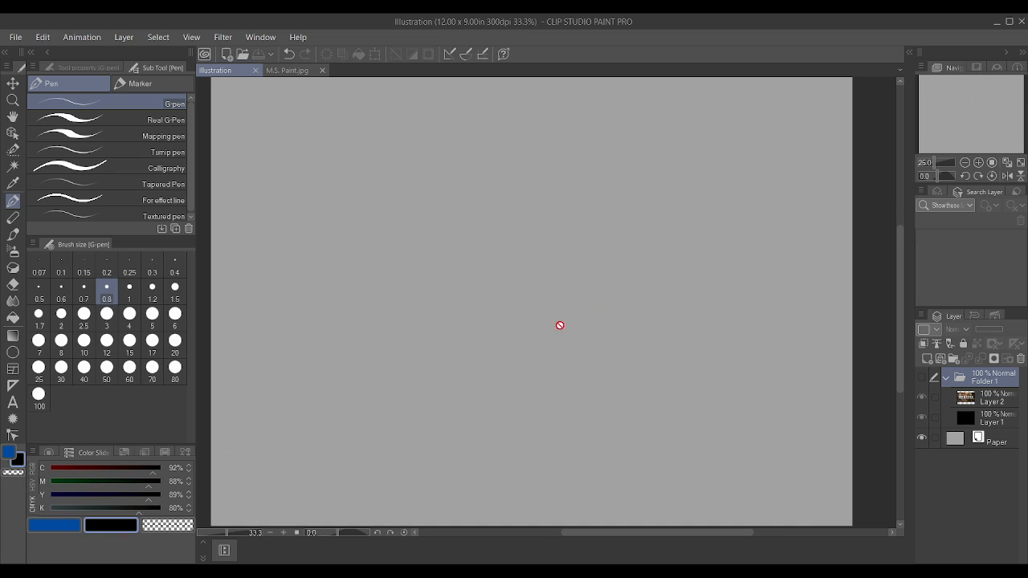
click(928, 359)
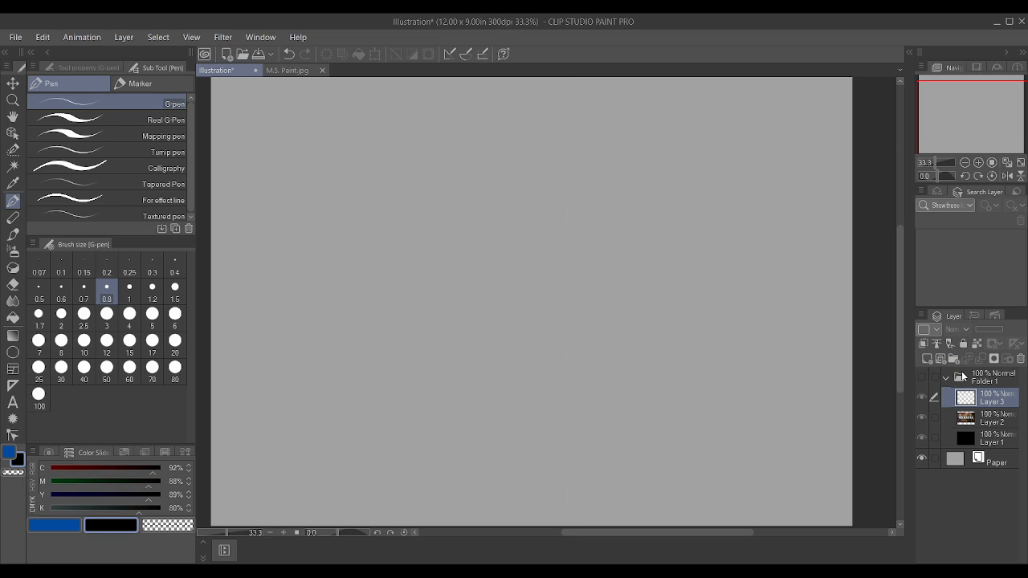
key(ctrl+z)
click(928, 360)
drag(988, 366, 987, 372)
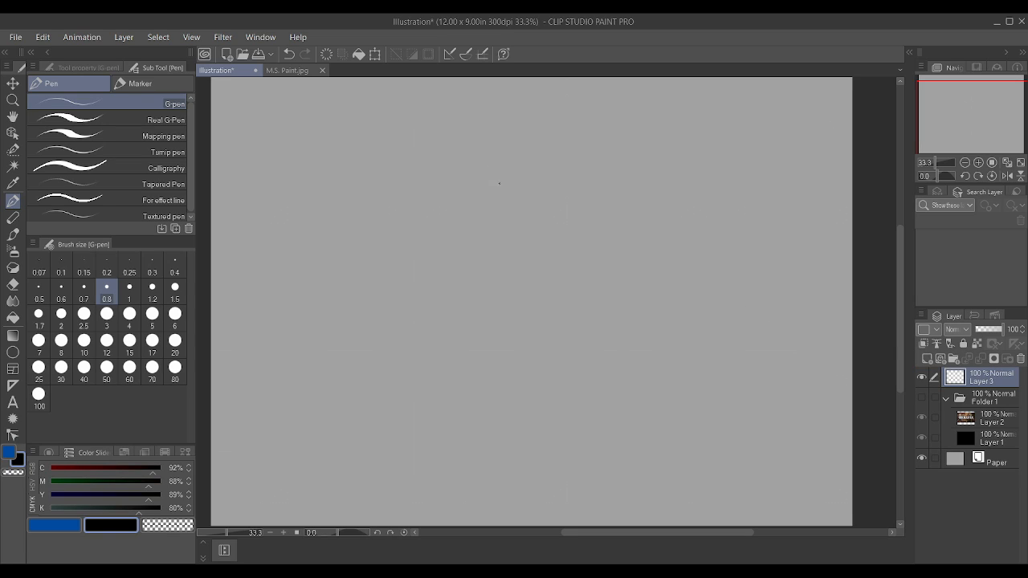
Step: Set the G-pen size to 1.2 and draw a half-dome head sitting on a flat horizontal line
key(bracketright)
key(bracketright)
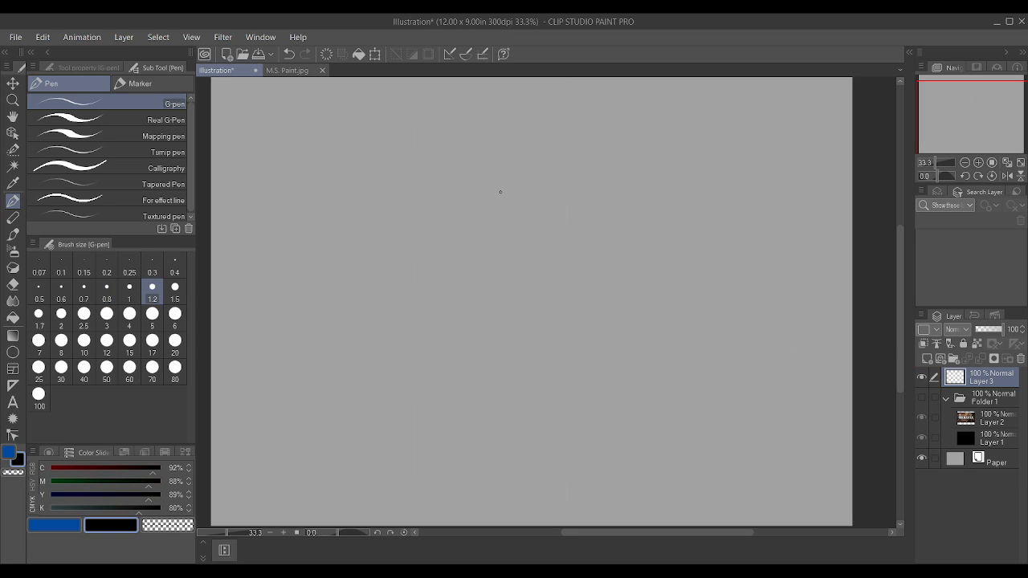
mouse_move(518, 225)
mouse_down()
mouse_move(494, 198)
mouse_move(450, 232)
mouse_up()
key(ctrl+z)
key(bracketright)
key(bracketleft)
mouse_move(547, 255)
mouse_down()
mouse_move(528, 223)
mouse_move(498, 217)
mouse_move(470, 256)
mouse_move(558, 257)
mouse_move(506, 244)
mouse_move(499, 255)
mouse_move(539, 246)
mouse_move(547, 255)
mouse_move(512, 254)
mouse_move(524, 255)
mouse_up()
key(ctrl+z)
key(ctrl+z)
key(ctrl+z)
key(ctrl+z)
key(ctrl+z)
key(ctrl+z)
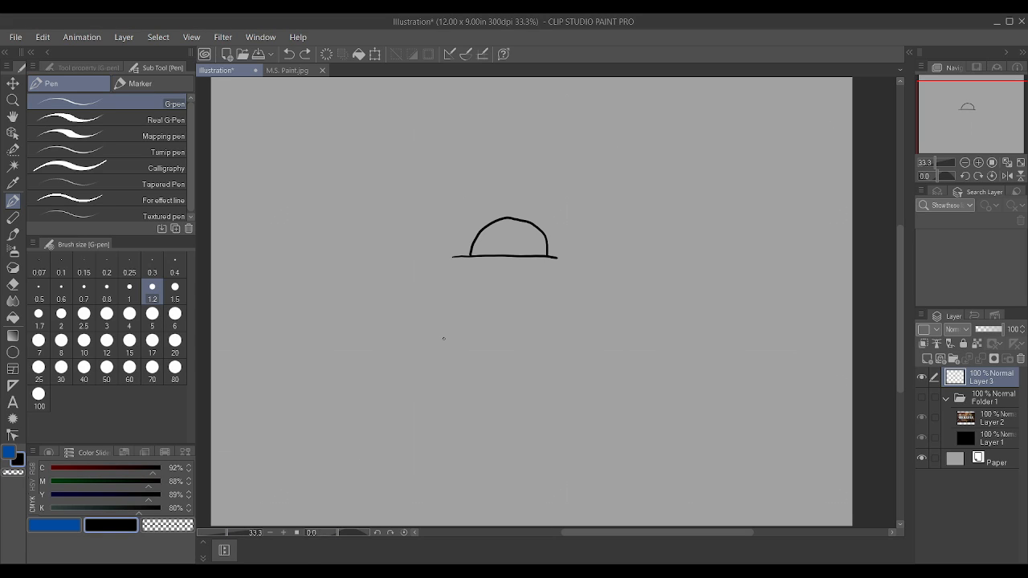
Step: Draw the two sides and the bottom edge of a boxy torso below the dome head
mouse_move(559, 331)
mouse_down()
mouse_move(564, 259)
mouse_move(553, 255)
mouse_up()
scroll(663, 288, up, 1)
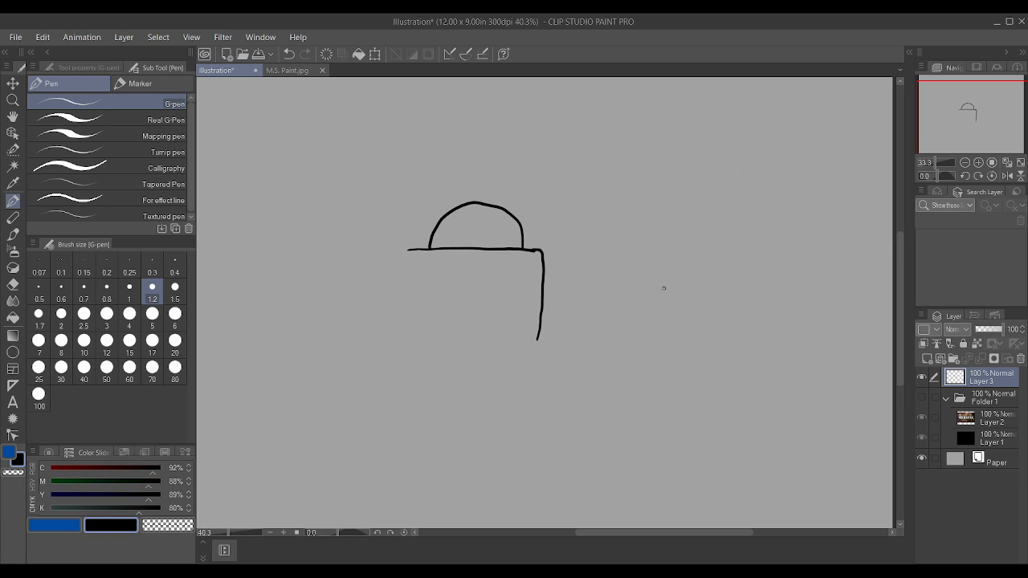
key(ctrl+z)
mouse_move(540, 345)
mouse_down()
mouse_move(547, 254)
mouse_move(535, 250)
mouse_move(547, 253)
mouse_up()
scroll(543, 238, up, 1)
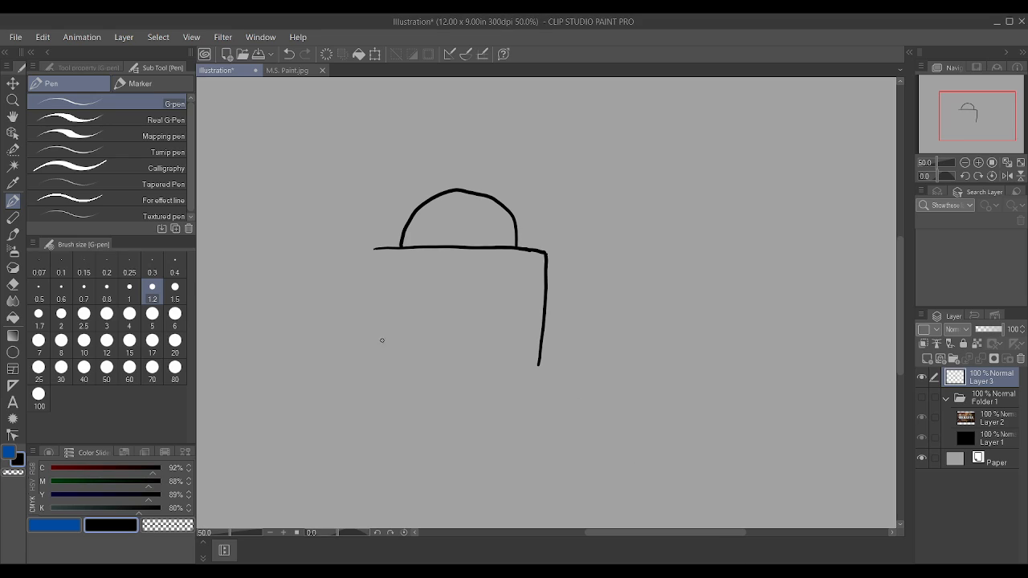
drag(375, 372, 373, 248)
mouse_move(375, 373)
mouse_down()
mouse_move(497, 381)
mouse_move(540, 364)
mouse_up()
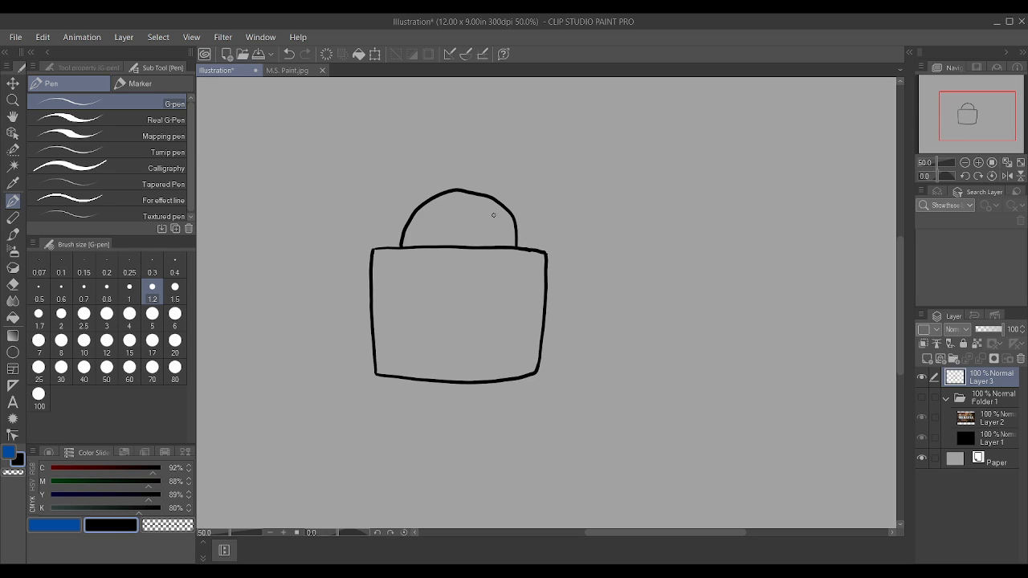
Step: Draw curved panels and small rectangular details inside the dome head
mouse_move(471, 247)
mouse_down()
mouse_move(457, 228)
mouse_move(434, 242)
mouse_up()
drag(505, 245, 511, 232)
mouse_move(442, 231)
mouse_down()
mouse_move(440, 212)
mouse_move(410, 213)
mouse_up()
mouse_move(474, 213)
mouse_down()
mouse_move(453, 219)
mouse_move(455, 211)
mouse_move(475, 218)
mouse_up()
mouse_move(483, 225)
mouse_down()
mouse_move(490, 233)
mouse_move(481, 221)
mouse_move(487, 232)
mouse_move(496, 215)
mouse_move(506, 225)
mouse_up()
Step: Draw a square chest panel inside the torso
drag(506, 351, 508, 269)
drag(407, 269, 505, 268)
drag(401, 355, 505, 354)
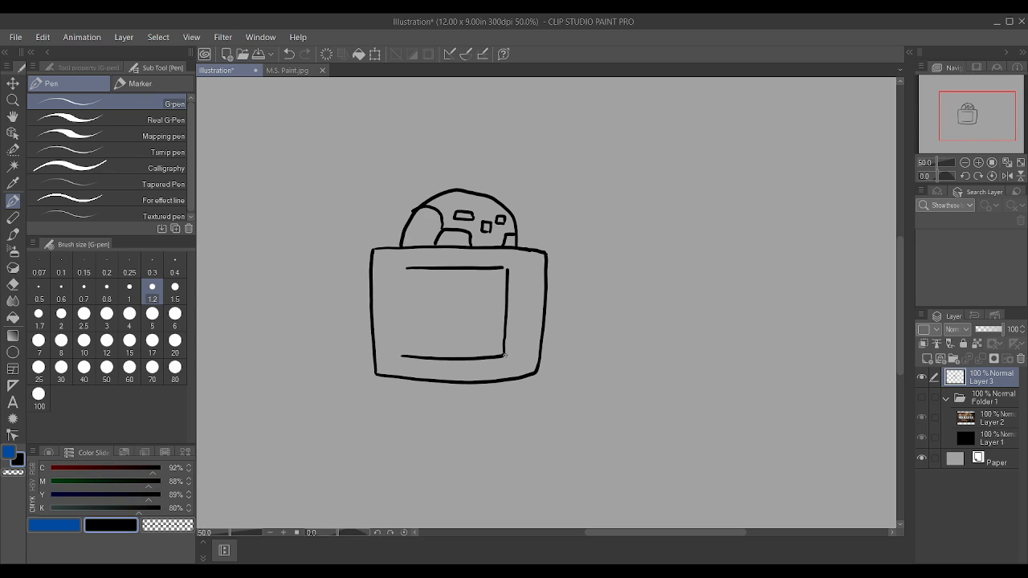
drag(402, 356, 407, 269)
scroll(412, 268, up, 1)
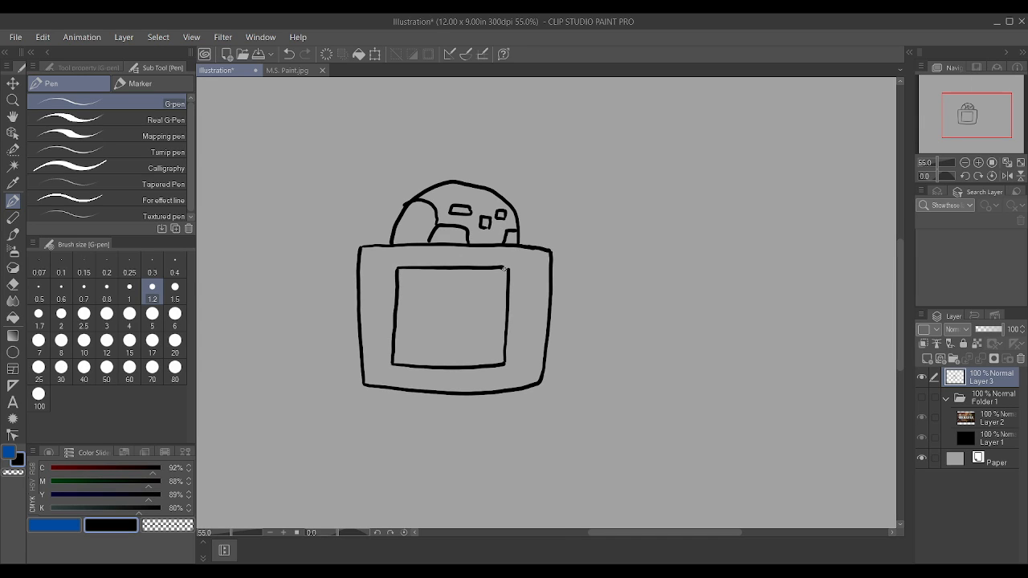
Step: Draw two tall vents with horizontal slats side by side inside the chest panel
mouse_move(486, 348)
mouse_down()
mouse_move(488, 289)
mouse_move(466, 290)
mouse_up()
mouse_move(460, 348)
mouse_down()
mouse_move(485, 349)
mouse_move(462, 312)
mouse_move(465, 289)
mouse_up()
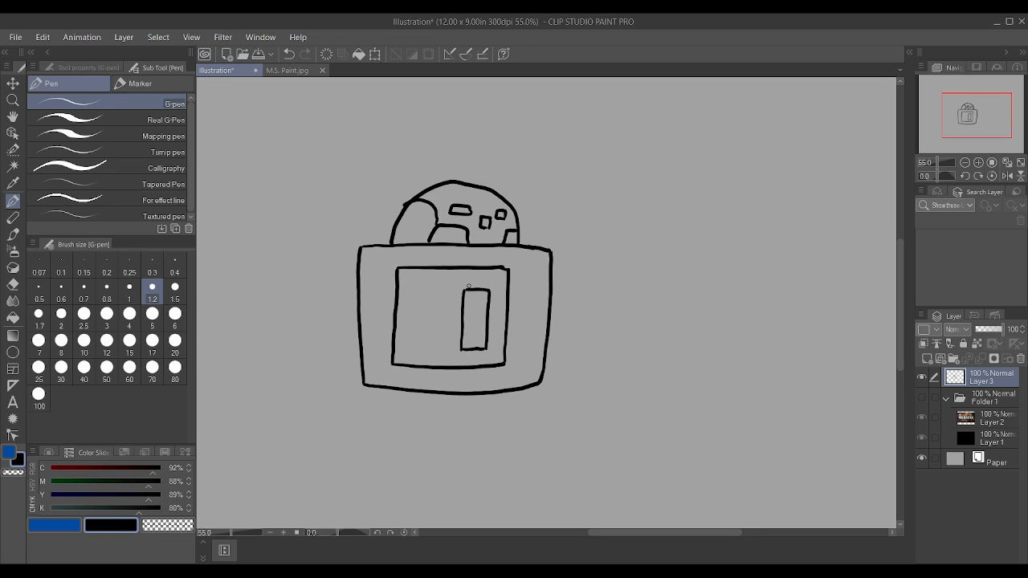
mouse_move(438, 352)
mouse_down()
mouse_move(442, 289)
mouse_move(417, 285)
mouse_move(417, 348)
mouse_move(484, 339)
mouse_move(483, 302)
mouse_up()
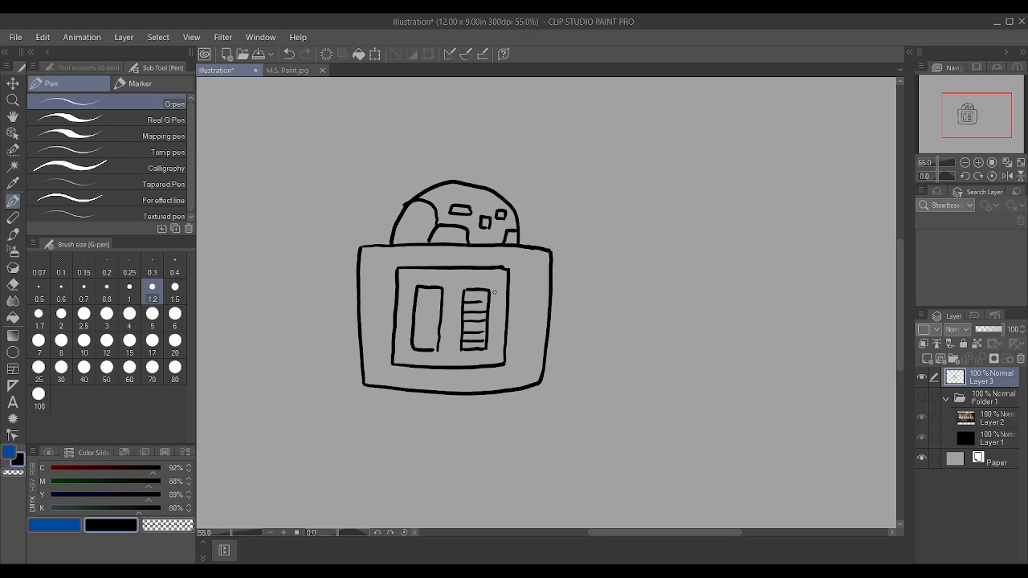
mouse_move(413, 339)
mouse_down()
mouse_move(436, 313)
mouse_move(415, 305)
mouse_move(487, 300)
mouse_up()
Step: Draw a rounded shoulder pad on each side of the torso
mouse_move(268, 297)
mouse_down()
mouse_move(270, 272)
mouse_move(292, 246)
mouse_move(342, 238)
mouse_move(361, 253)
mouse_up()
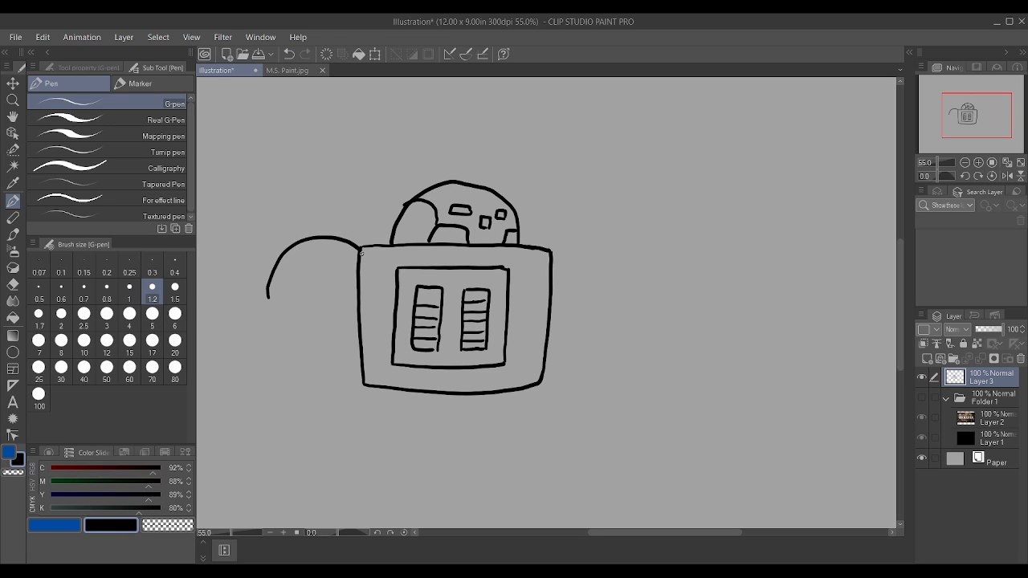
mouse_move(551, 250)
mouse_down()
mouse_move(601, 233)
mouse_move(639, 257)
mouse_move(643, 273)
mouse_up()
mouse_move(550, 323)
mouse_down()
mouse_move(633, 297)
mouse_move(640, 264)
mouse_up()
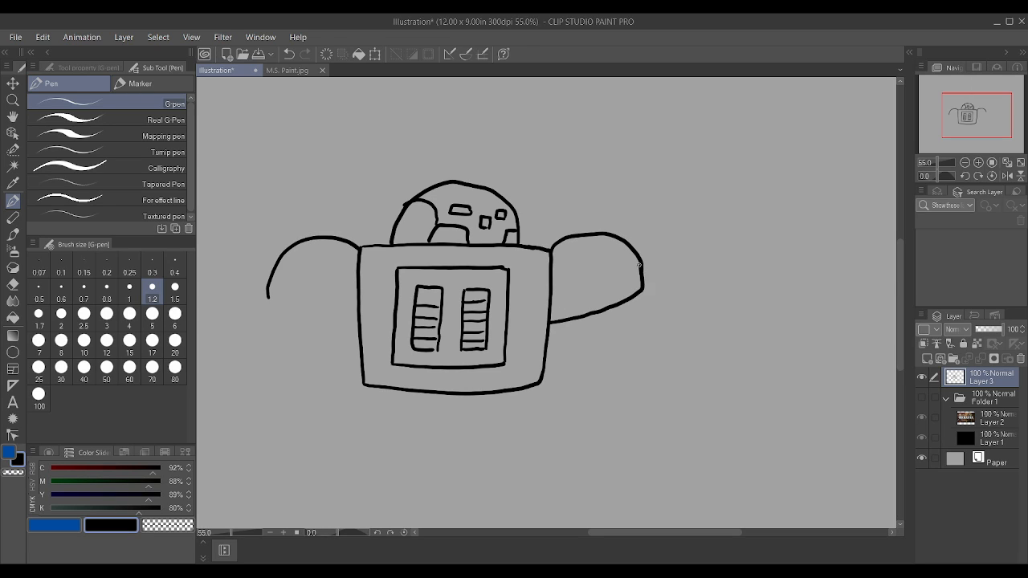
mouse_move(266, 299)
mouse_down()
mouse_move(294, 313)
mouse_move(358, 319)
mouse_up()
Step: Draw a narrow waist under the torso and a flared section with a flat base beneath it
drag(517, 389, 519, 405)
key(ctrl+z)
drag(510, 414, 517, 391)
drag(392, 414, 391, 386)
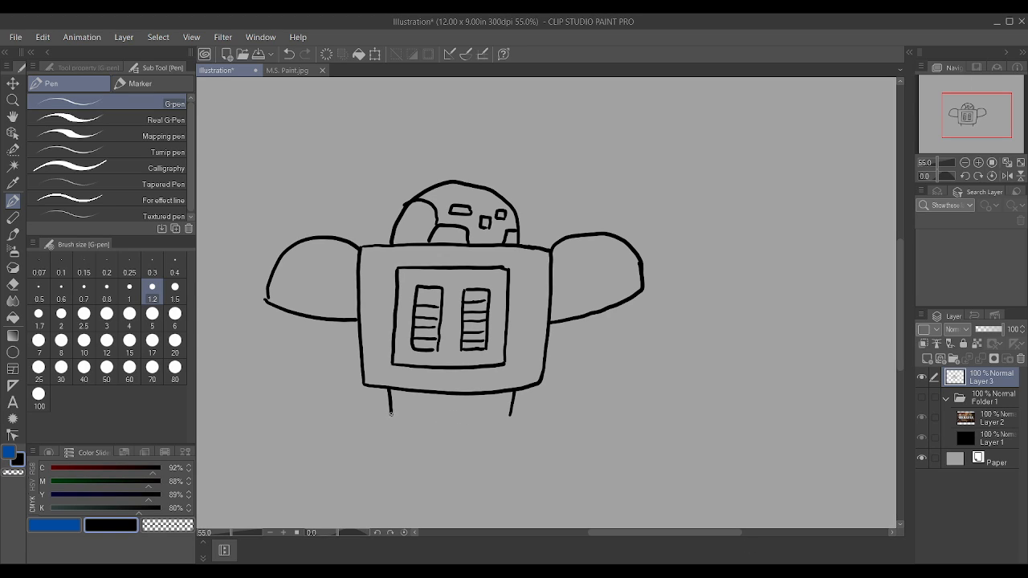
drag(391, 415, 507, 415)
drag(389, 414, 378, 436)
drag(511, 414, 528, 439)
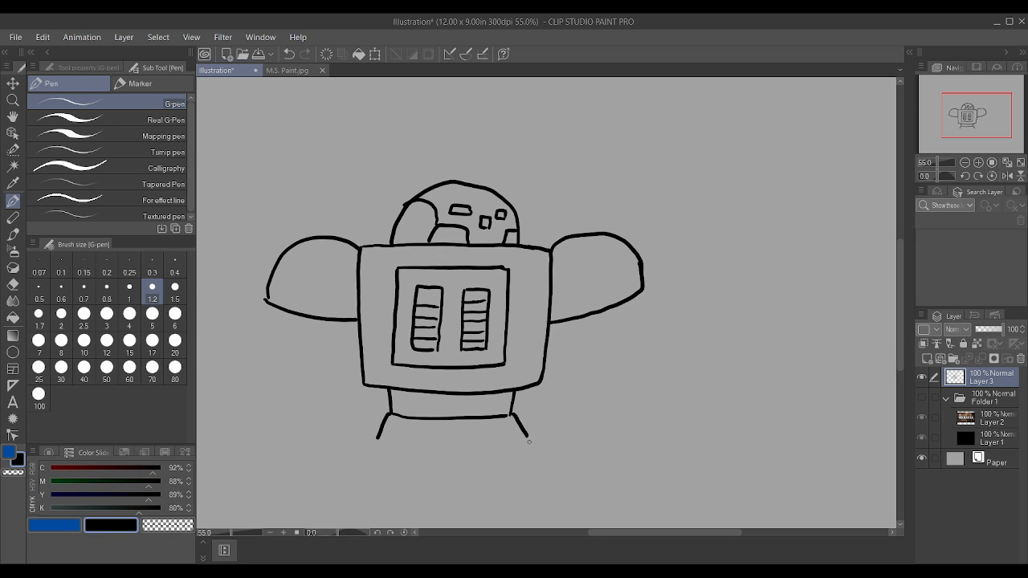
drag(369, 440, 537, 439)
Step: Move the robot drawing up on the canvas with Move layer, then return to the G-pen
scroll(544, 434, down, 3)
scroll(566, 470, up, 2)
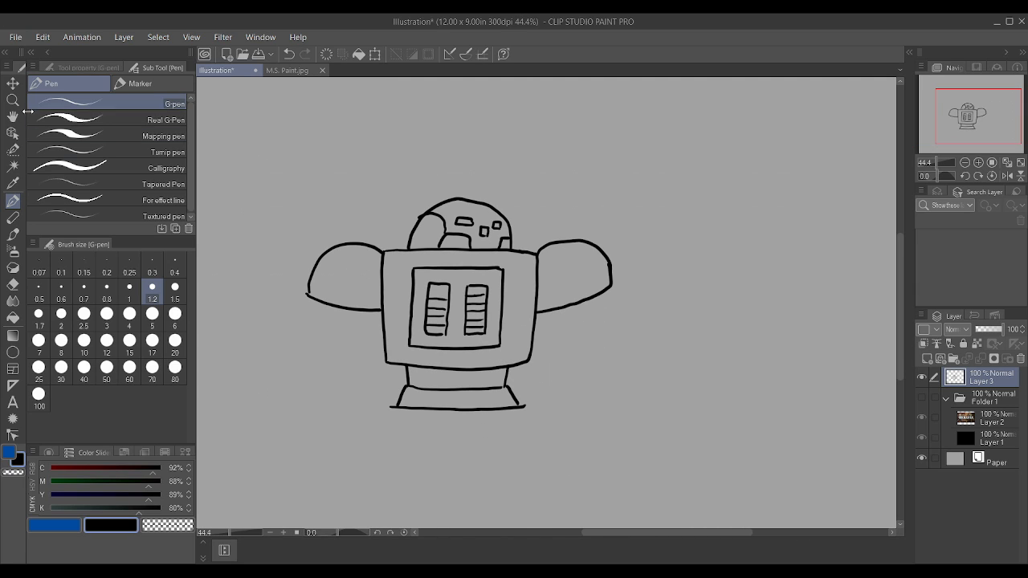
click(10, 80)
drag(464, 352, 474, 263)
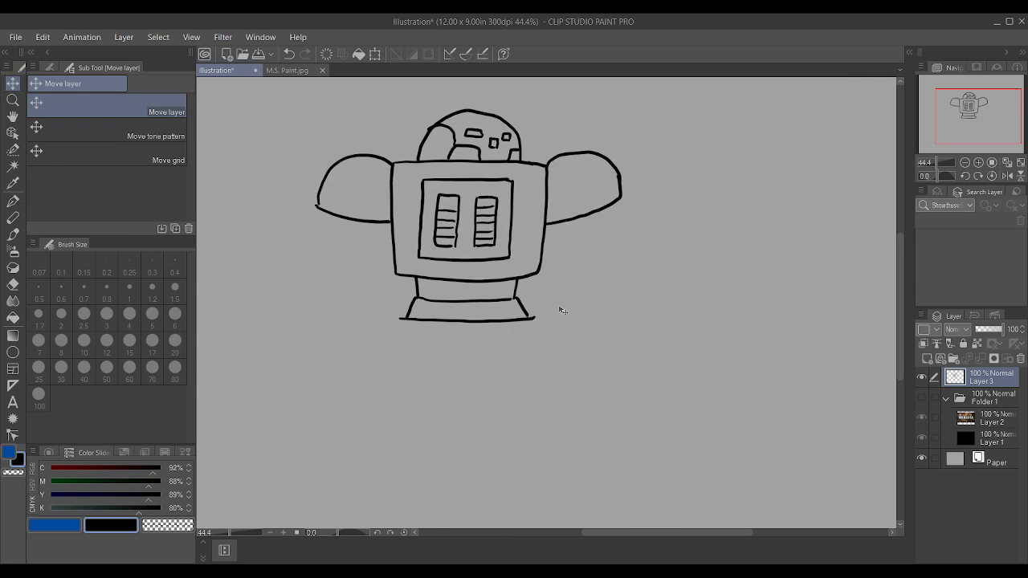
key(p)
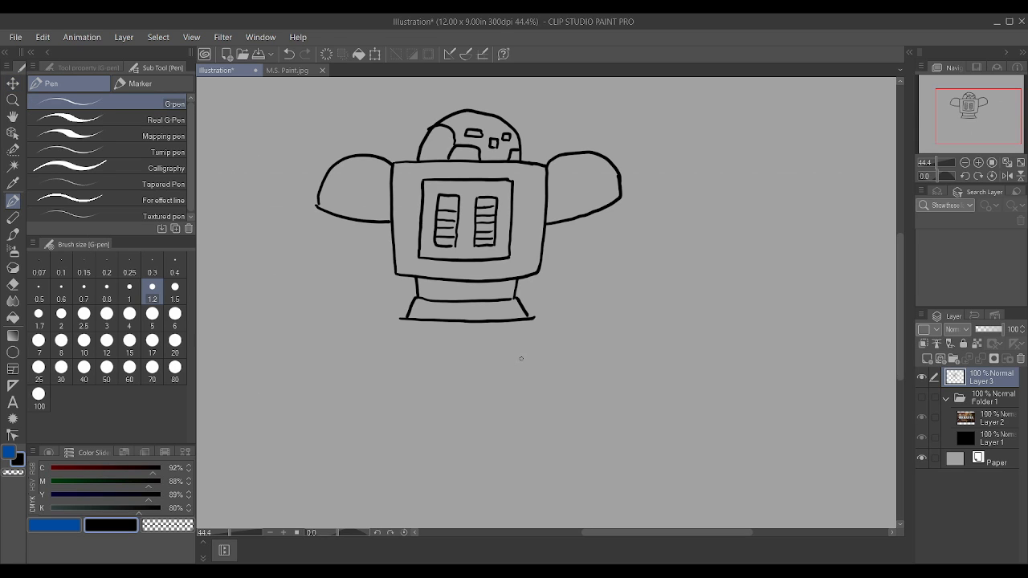
Step: Draw a belt band beneath the flared section and add vertical lines across the waist
scroll(519, 356, up, 1)
drag(538, 331, 536, 311)
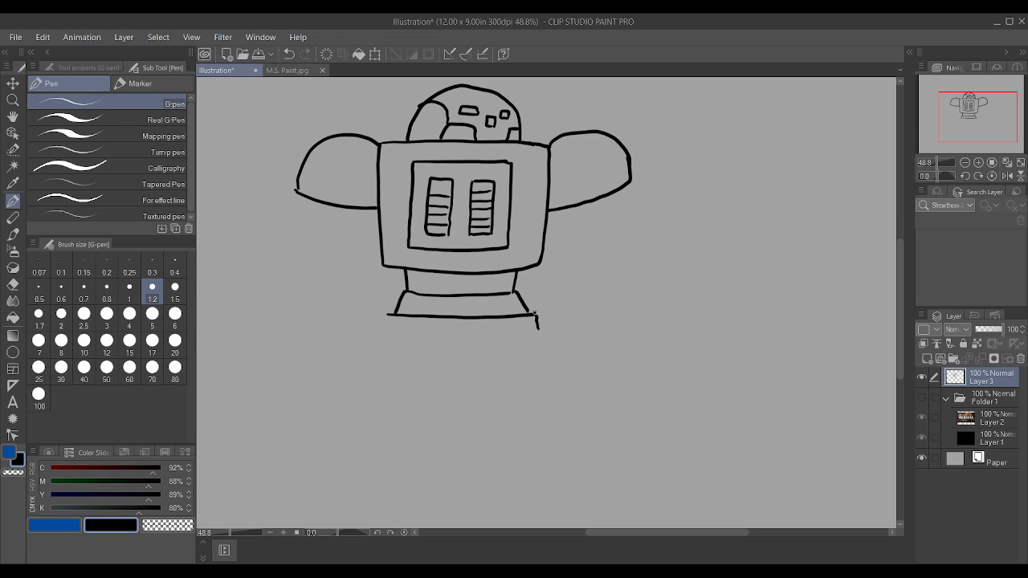
drag(382, 334, 385, 315)
drag(538, 336, 538, 322)
mouse_move(458, 293)
mouse_down()
mouse_move(459, 275)
mouse_move(423, 273)
mouse_up()
drag(489, 296, 495, 270)
drag(378, 335, 447, 340)
mouse_move(374, 338)
mouse_down()
mouse_move(366, 394)
mouse_move(420, 402)
mouse_move(439, 398)
mouse_move(445, 344)
mouse_move(541, 343)
mouse_move(536, 401)
mouse_move(378, 397)
mouse_up()
key(ctrl+z)
key(ctrl+z)
key(ctrl+z)
Step: Draw two adjoining square hip blocks below the belt band
mouse_move(372, 335)
mouse_down()
mouse_move(561, 335)
mouse_move(555, 428)
mouse_up()
mouse_move(453, 340)
mouse_down()
mouse_move(447, 414)
mouse_move(555, 418)
mouse_up()
mouse_move(364, 335)
mouse_down()
mouse_move(353, 414)
mouse_move(450, 418)
mouse_up()
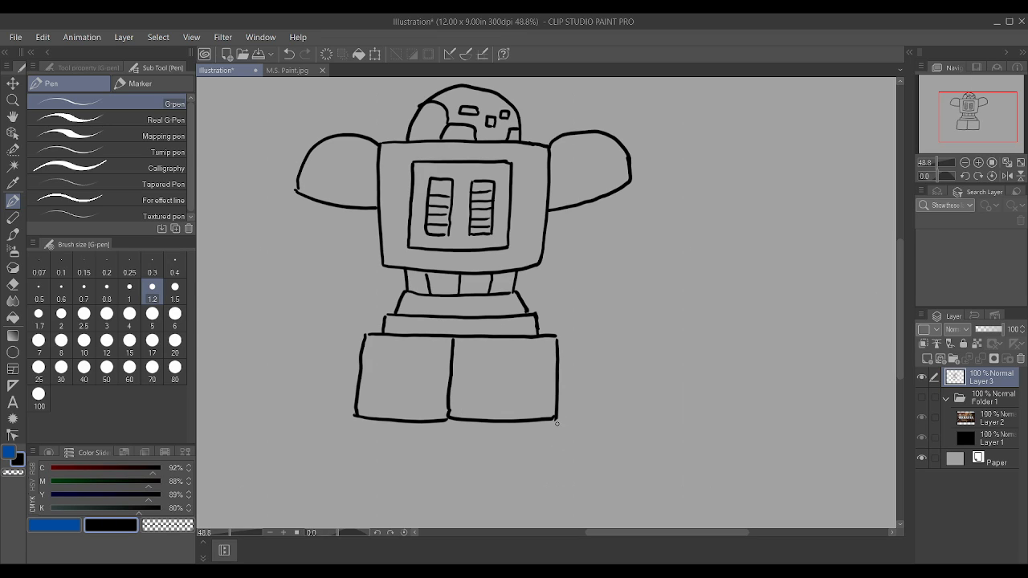
Step: Draw upper and lower thigh lines angling outward from both sides of the hip blocks
drag(359, 359, 310, 394)
drag(326, 451, 393, 422)
drag(560, 360, 617, 402)
drag(518, 420, 580, 456)
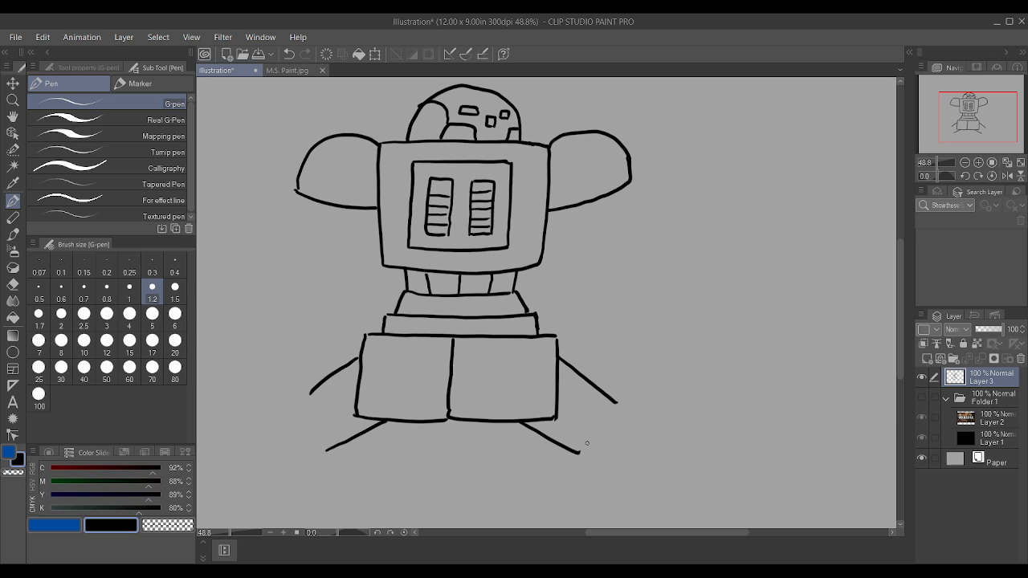
Step: Move the robot drawing up with Move layer to make room for the legs, then return to the G-pen
scroll(585, 443, down, 1)
click(12, 83)
drag(619, 409, 636, 372)
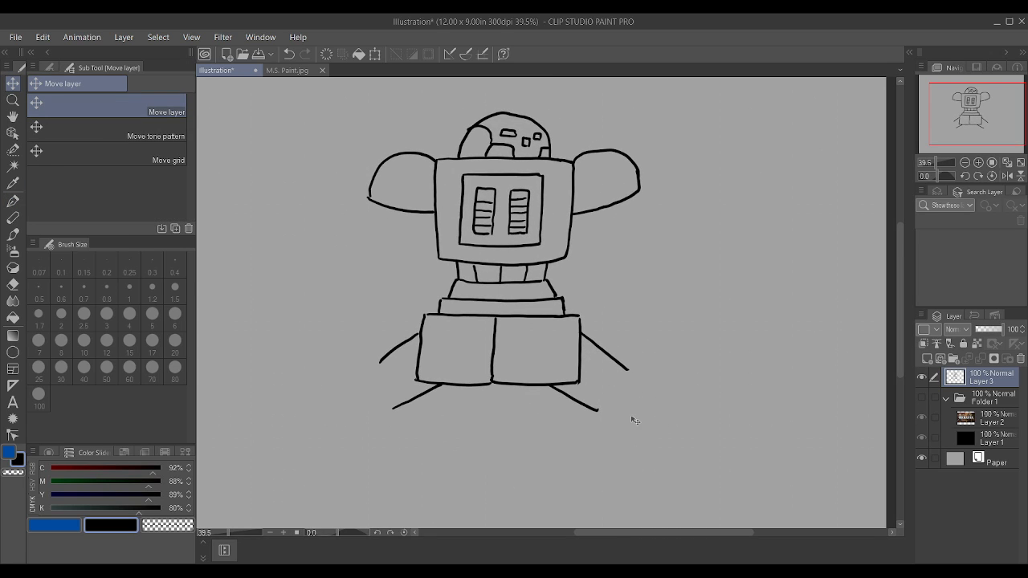
key(p)
drag(562, 507, 600, 415)
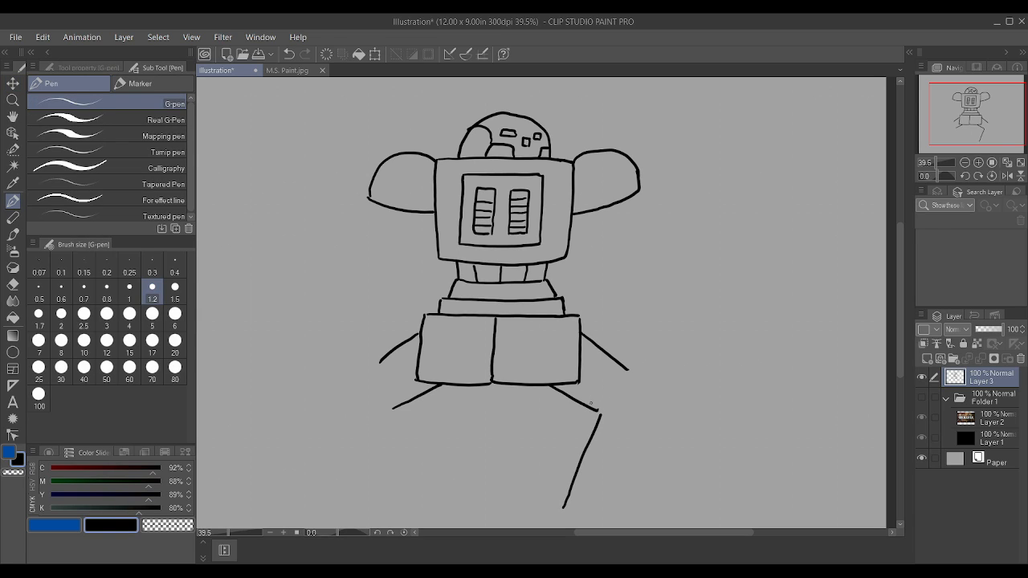
scroll(593, 388, down, 1)
key(ctrl+z)
Step: Draw a circular knee joint at the end of each thigh
scroll(787, 489, up, 2)
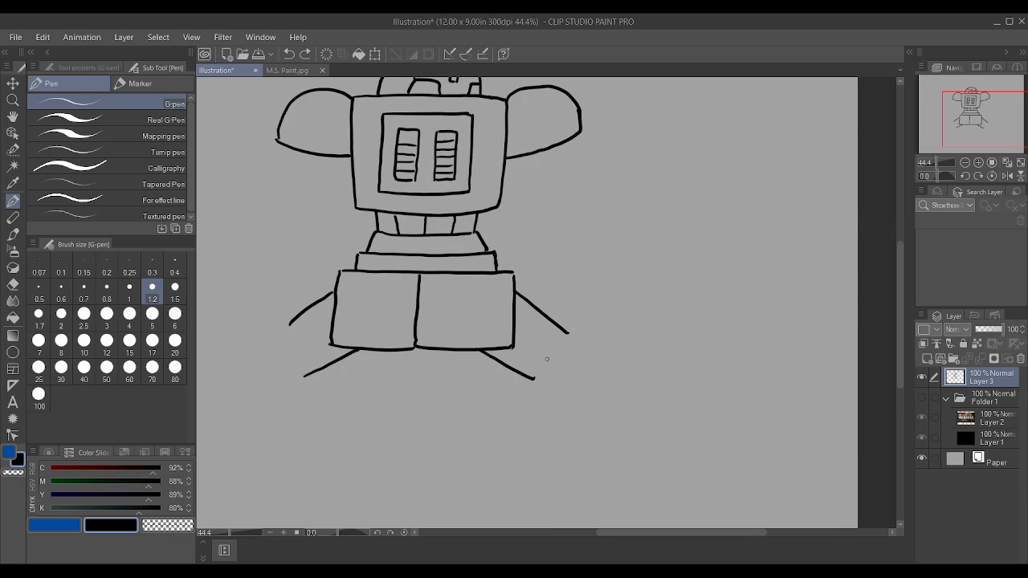
mouse_move(555, 388)
mouse_down()
mouse_move(537, 379)
mouse_move(542, 350)
mouse_move(575, 344)
mouse_move(587, 370)
mouse_move(572, 392)
mouse_move(554, 390)
mouse_up()
mouse_move(280, 338)
mouse_down()
mouse_move(291, 323)
mouse_move(279, 336)
mouse_move(310, 349)
mouse_move(300, 383)
mouse_move(270, 387)
mouse_move(261, 355)
mouse_move(275, 342)
mouse_up()
scroll(294, 316, down, 1)
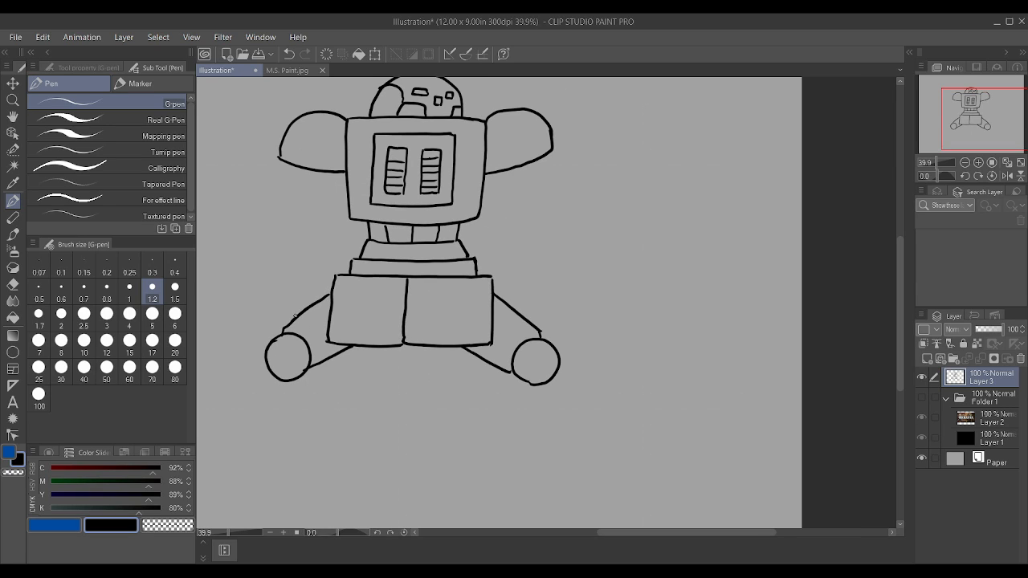
Step: Draw the lower leg slanting inward from the knee on the drawing's right side, with a knee guard around the joint
scroll(396, 275, up, 1)
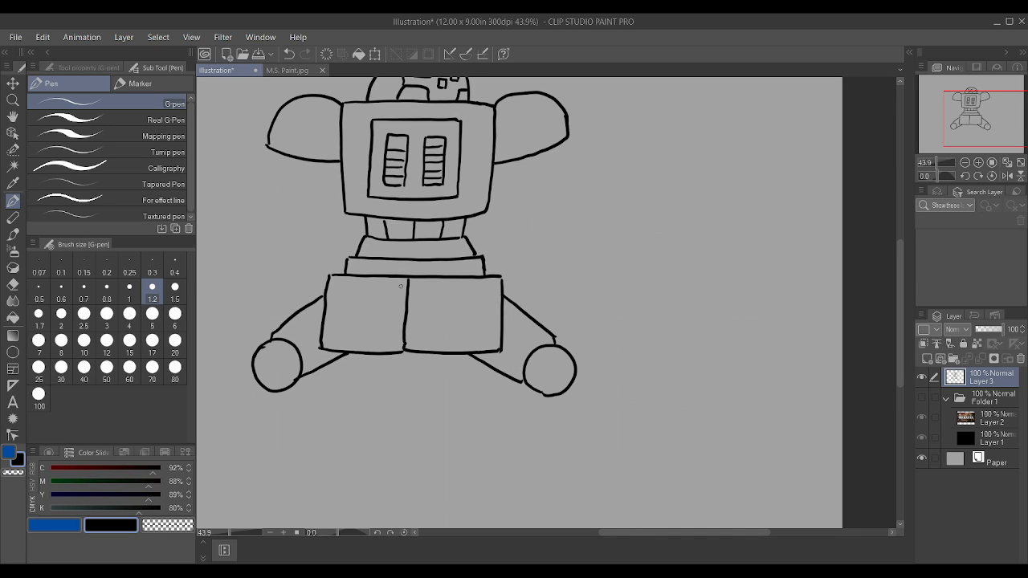
scroll(438, 332, down, 1)
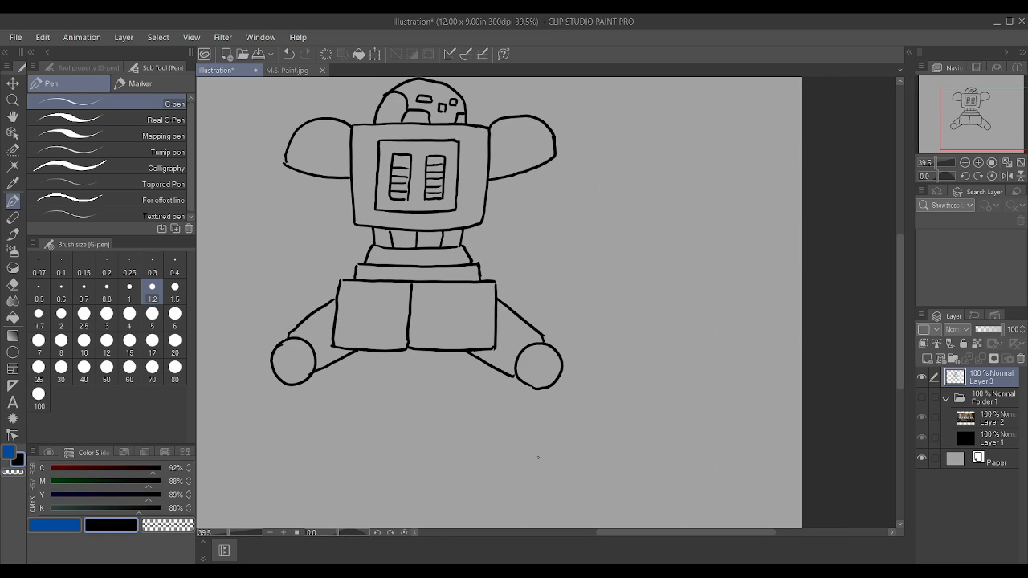
drag(531, 503, 544, 416)
key(ctrl+z)
mouse_move(431, 440)
mouse_down()
mouse_move(477, 389)
mouse_move(514, 376)
mouse_up()
mouse_move(429, 444)
mouse_down()
mouse_move(459, 472)
mouse_move(552, 385)
mouse_move(545, 393)
mouse_move(559, 392)
mouse_move(572, 348)
mouse_move(542, 337)
mouse_up()
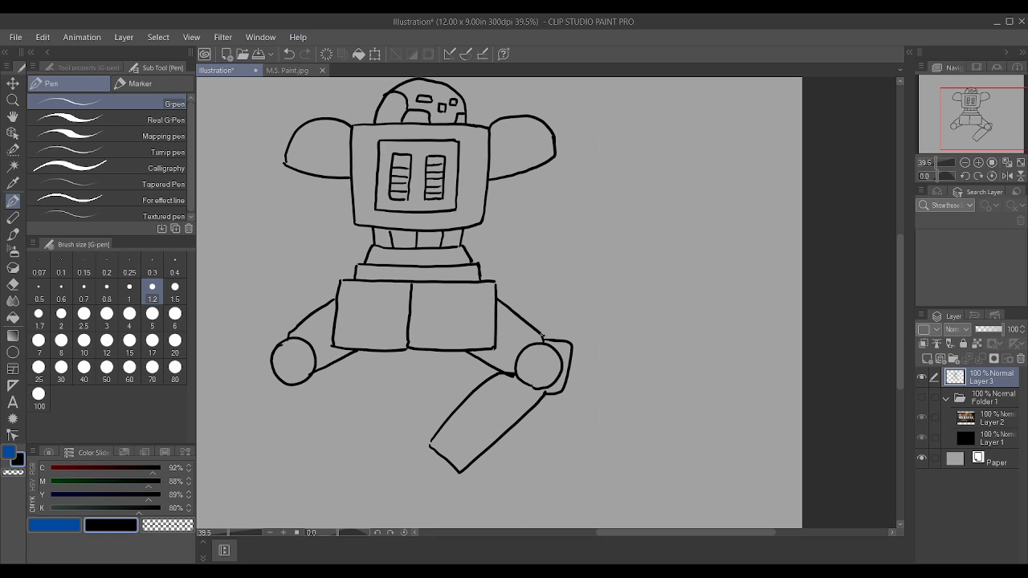
drag(374, 446, 316, 370)
mouse_move(330, 462)
mouse_down()
mouse_move(291, 380)
mouse_move(284, 391)
mouse_move(264, 379)
mouse_move(286, 340)
mouse_up()
mouse_move(282, 481)
mouse_down()
mouse_move(294, 465)
mouse_move(351, 463)
mouse_up()
key(ctrl+z)
key(ctrl+z)
key(ctrl+z)
key(ctrl+z)
Step: Draw the matching lower leg and knee guard on the drawing's left side, and add round ankles and split feet to both legs
drag(380, 446, 328, 367)
mouse_move(339, 466)
mouse_down()
mouse_move(286, 386)
mouse_move(266, 379)
mouse_move(262, 346)
mouse_move(284, 338)
mouse_up()
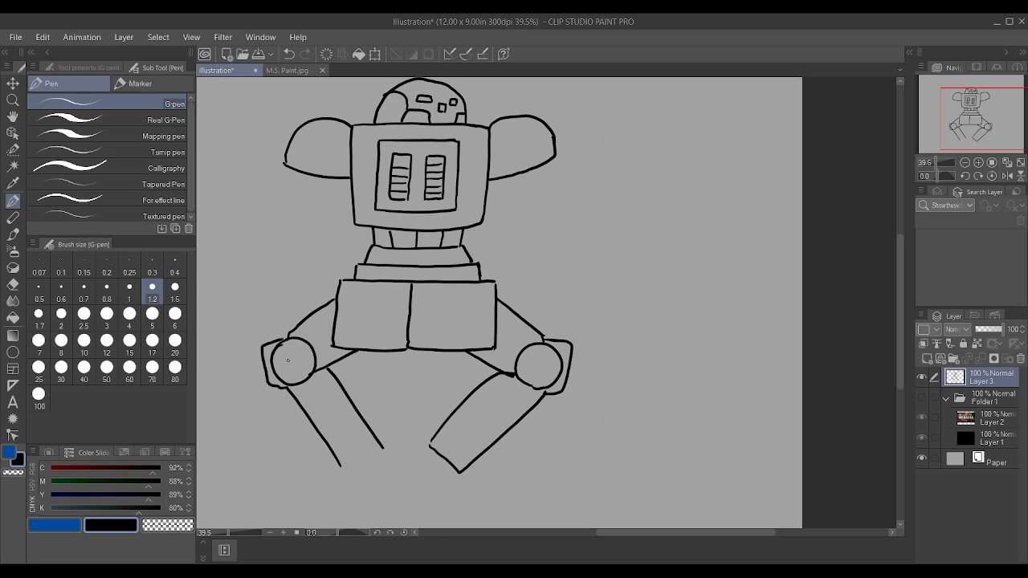
mouse_move(362, 448)
mouse_down()
mouse_move(353, 469)
mouse_move(380, 445)
mouse_move(352, 466)
mouse_up()
mouse_move(430, 451)
mouse_down()
mouse_move(459, 470)
mouse_move(429, 456)
mouse_move(447, 470)
mouse_move(452, 456)
mouse_move(434, 455)
mouse_move(465, 468)
mouse_move(445, 496)
mouse_move(495, 497)
mouse_move(503, 479)
mouse_move(467, 468)
mouse_move(425, 490)
mouse_move(403, 480)
mouse_move(413, 456)
mouse_move(431, 453)
mouse_move(387, 455)
mouse_move(395, 480)
mouse_move(374, 490)
mouse_move(361, 473)
mouse_move(347, 495)
mouse_move(303, 495)
mouse_move(302, 479)
mouse_move(354, 464)
mouse_up()
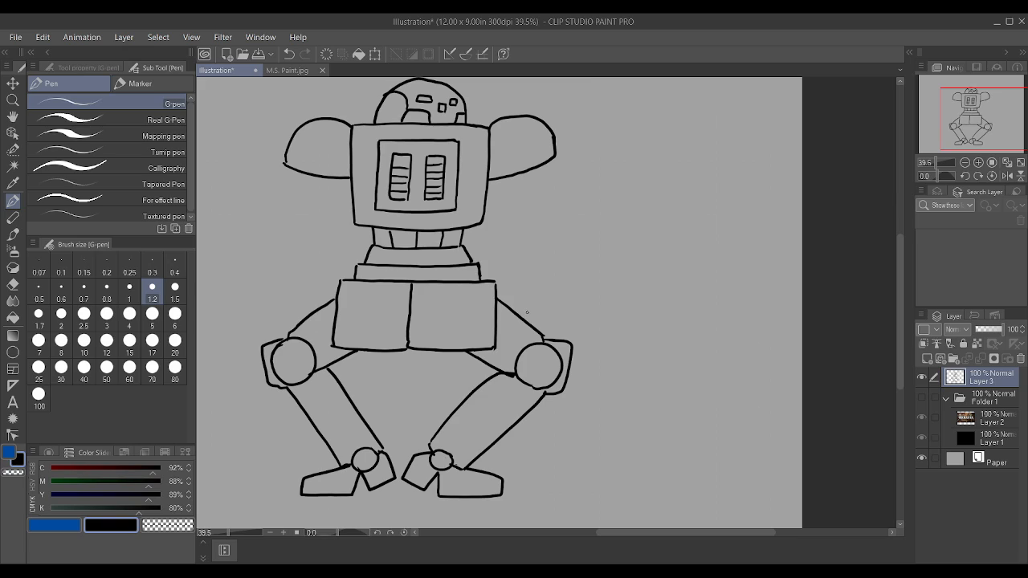
Step: Draw a small wrist block resting on each thigh and a rectangular forearm angled outward on the drawing's right side
mouse_move(537, 325)
mouse_down()
mouse_move(522, 297)
mouse_move(505, 304)
mouse_move(507, 313)
mouse_up()
mouse_move(299, 321)
mouse_down()
mouse_move(291, 307)
mouse_move(308, 292)
mouse_move(341, 305)
mouse_up()
mouse_move(540, 304)
mouse_down()
mouse_move(507, 287)
mouse_move(552, 227)
mouse_move(581, 246)
mouse_move(544, 306)
mouse_move(533, 305)
mouse_up()
drag(292, 308, 319, 294)
key(ctrl+z)
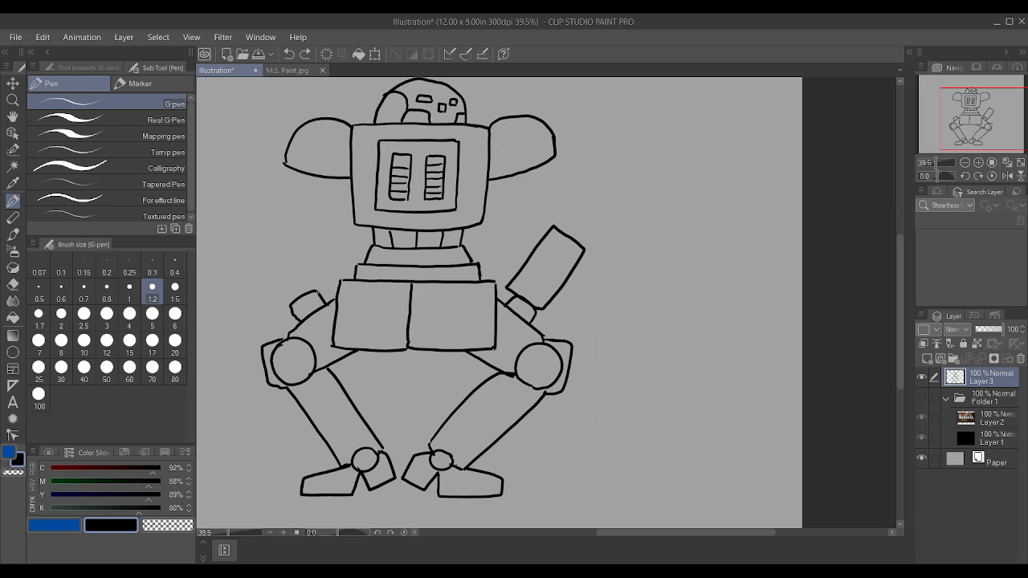
Step: Draw the matching forearm above the wrist on the drawing's left side, redrawing its top edge until it closes cleanly
mouse_move(280, 309)
mouse_down()
mouse_move(315, 294)
mouse_move(292, 237)
mouse_up()
mouse_move(278, 308)
mouse_down()
mouse_move(250, 246)
mouse_move(286, 230)
mouse_up()
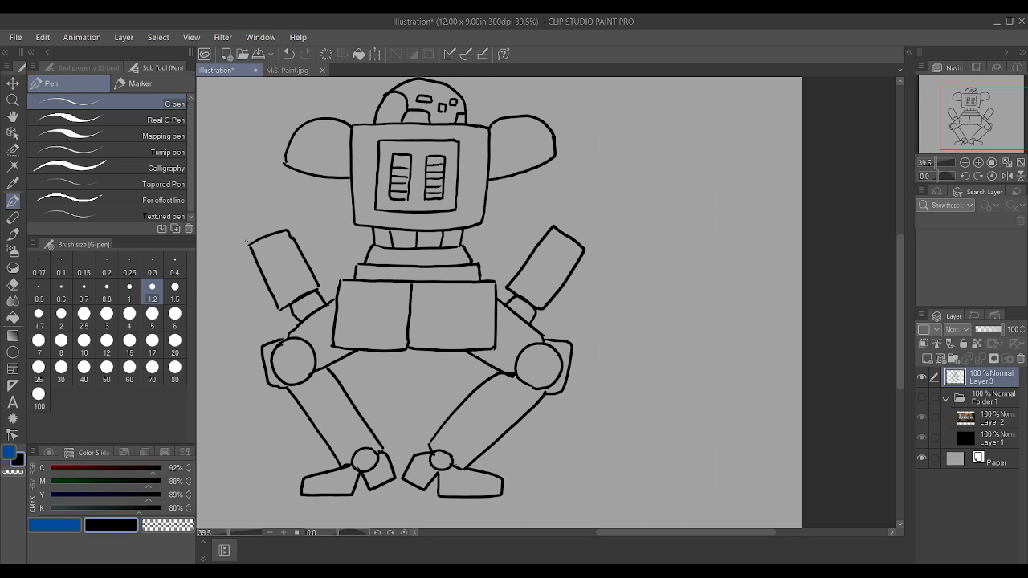
scroll(241, 234, up, 1)
key(ctrl+z)
drag(254, 254, 306, 240)
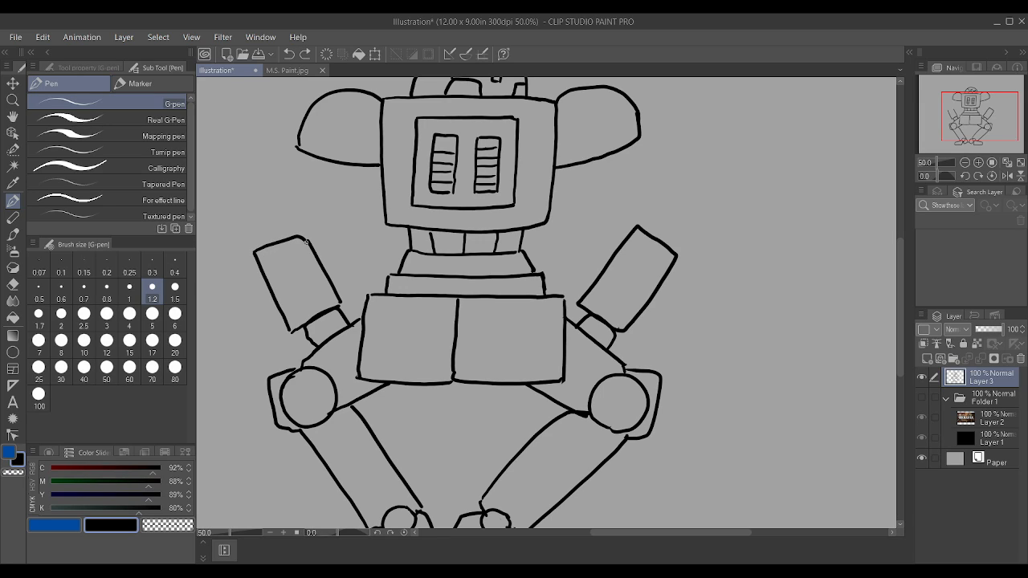
key(ctrl+z)
mouse_move(253, 252)
mouse_down()
mouse_move(303, 230)
mouse_move(310, 244)
mouse_up()
Step: Add small rivet circles in the corners of both hip plates and an inner circle in each knee joint
drag(473, 306, 448, 308)
drag(441, 374, 465, 372)
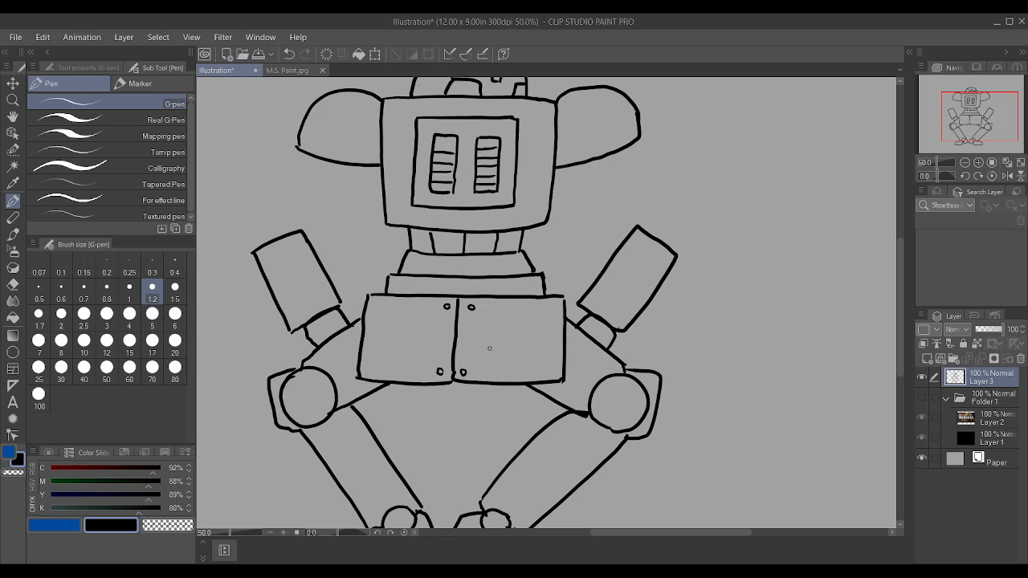
drag(552, 305, 555, 309)
drag(545, 374, 547, 374)
mouse_move(303, 383)
mouse_down()
mouse_move(298, 408)
mouse_move(316, 410)
mouse_move(326, 384)
mouse_up()
mouse_move(625, 392)
mouse_down()
mouse_move(607, 401)
mouse_move(630, 408)
mouse_move(634, 393)
mouse_up()
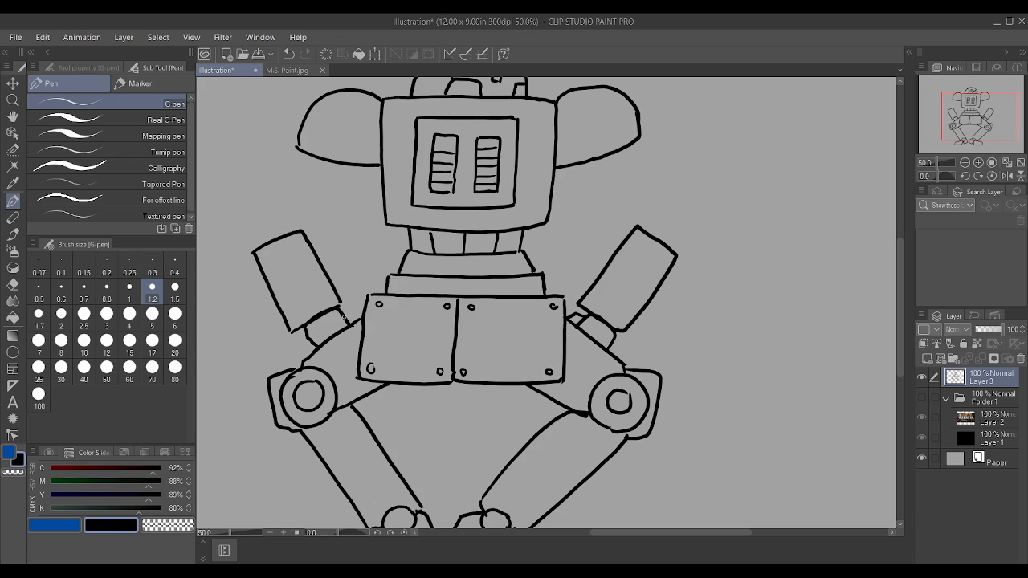
Step: Draw the upper arm from shoulder to forearm on the drawing's right side, with a round elbow joint and an elbow guard
drag(627, 234, 593, 165)
key(ctrl+z)
mouse_move(643, 224)
mouse_down()
mouse_move(670, 219)
mouse_move(675, 233)
mouse_move(627, 214)
mouse_move(578, 160)
mouse_up()
drag(660, 206, 611, 146)
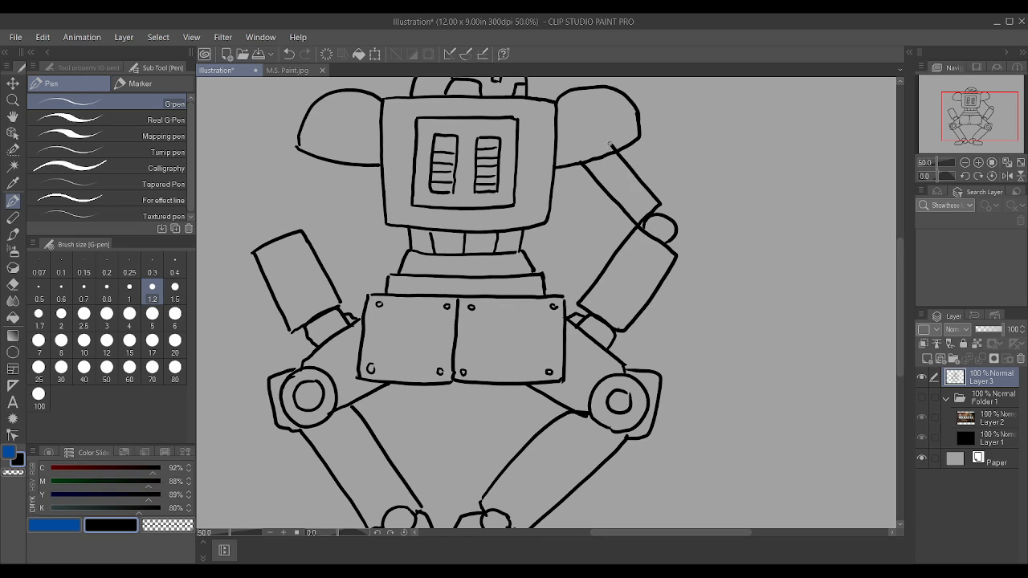
key(ctrl+z)
drag(654, 187, 626, 149)
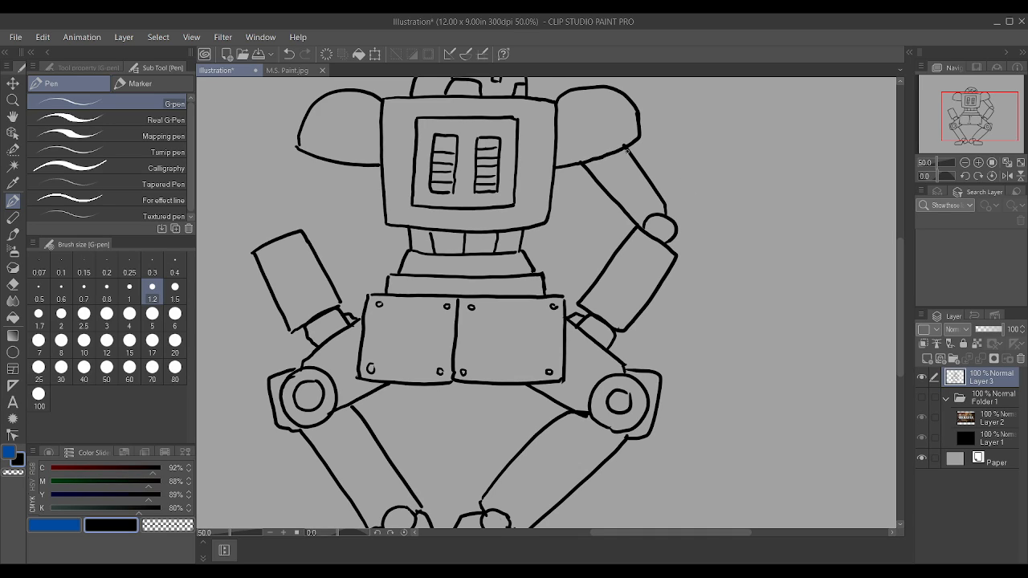
mouse_move(671, 247)
mouse_down()
mouse_move(685, 238)
mouse_move(675, 203)
mouse_up()
Step: Draw the matching upper arm and elbow guard on the drawing's left side, and add a cuff line across both forearms
mouse_move(262, 244)
mouse_down()
mouse_move(258, 218)
mouse_move(285, 214)
mouse_move(290, 231)
mouse_move(349, 165)
mouse_up()
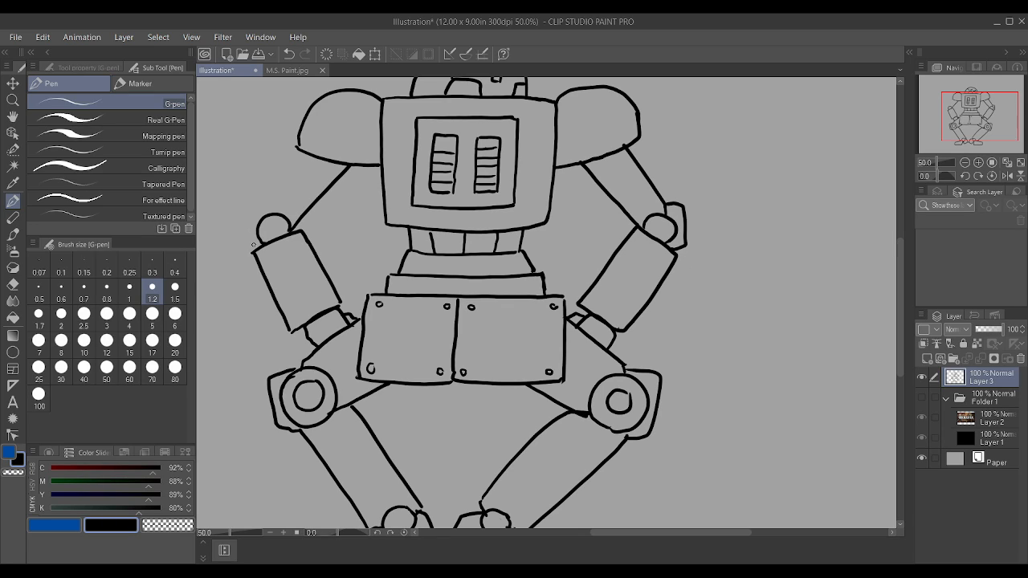
drag(247, 239, 250, 209)
drag(265, 199, 300, 154)
drag(283, 305, 324, 286)
drag(590, 290, 636, 316)
Step: Draw dividing lines down the flared lower waist section, continuing the segments of the waist above it
scroll(667, 302, down, 2)
scroll(546, 291, up, 1)
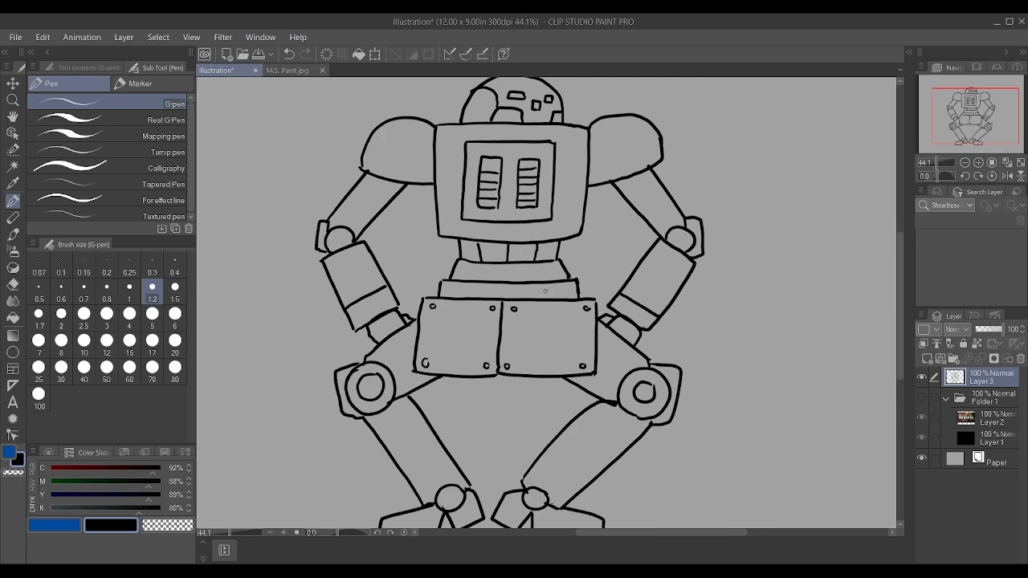
scroll(546, 292, up, 1)
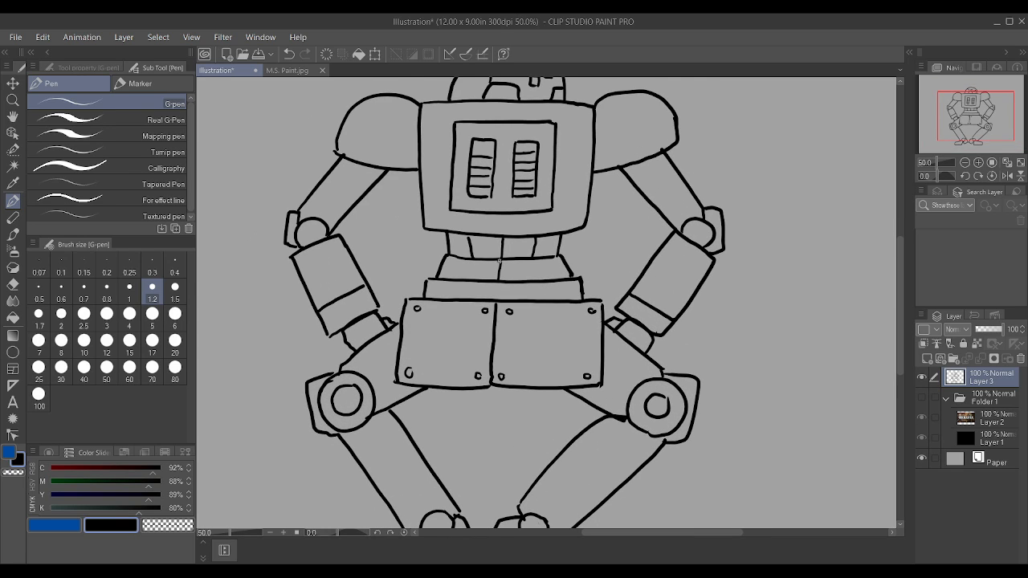
drag(463, 274, 475, 257)
scroll(537, 252, up, 1)
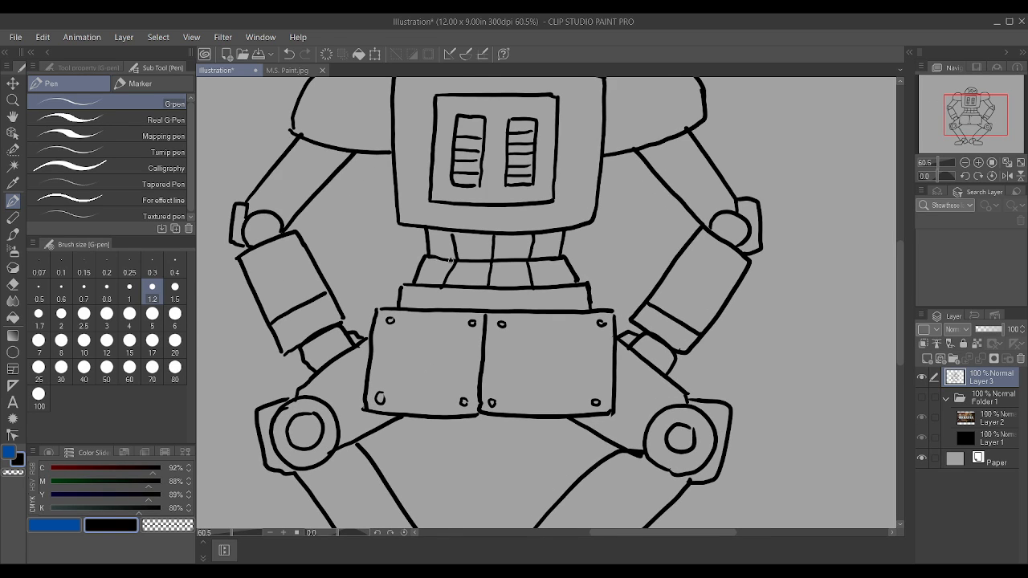
scroll(445, 260, down, 3)
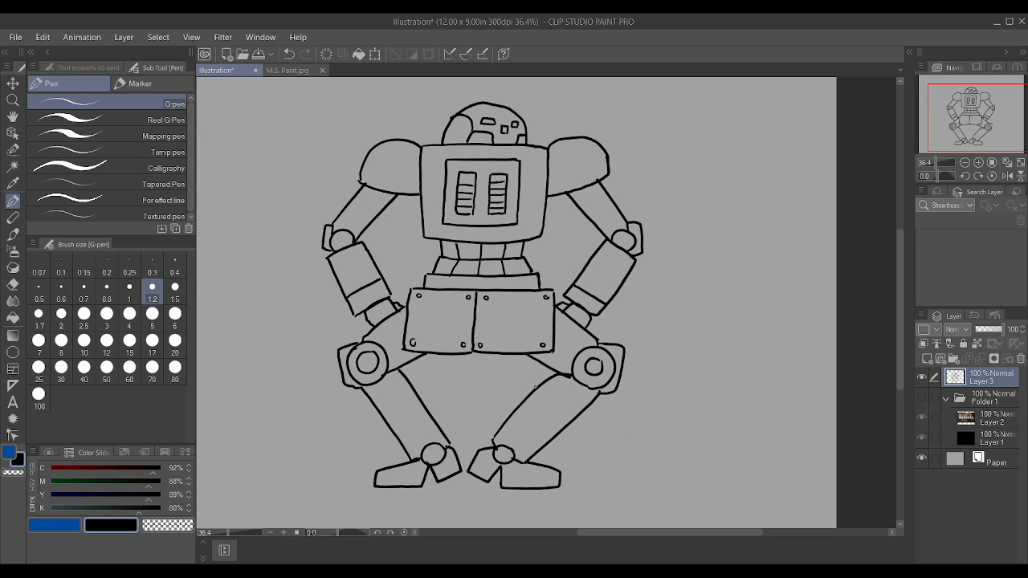
Step: Erase the inner line of both lower legs, enlarging the brush to size 2 to clear the remains
scroll(499, 396, up, 2)
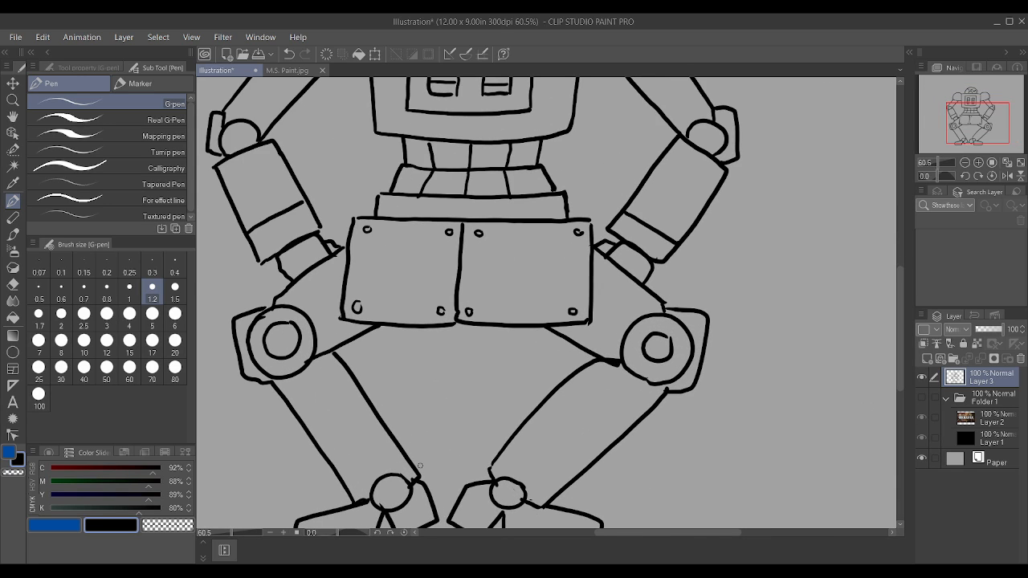
drag(339, 361, 377, 412)
drag(398, 447, 415, 472)
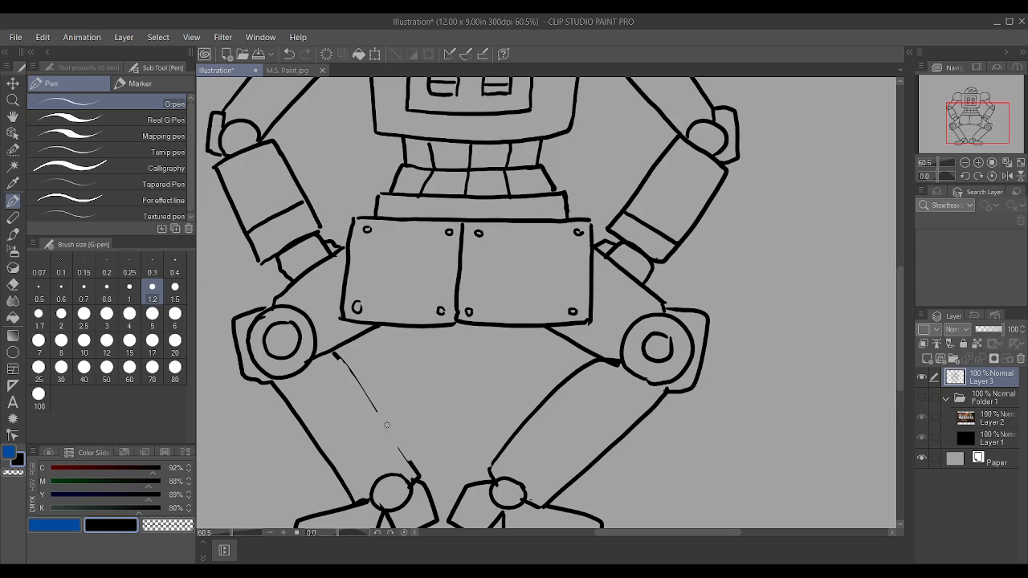
key(bracketright)
key(bracketright)
key(bracketright)
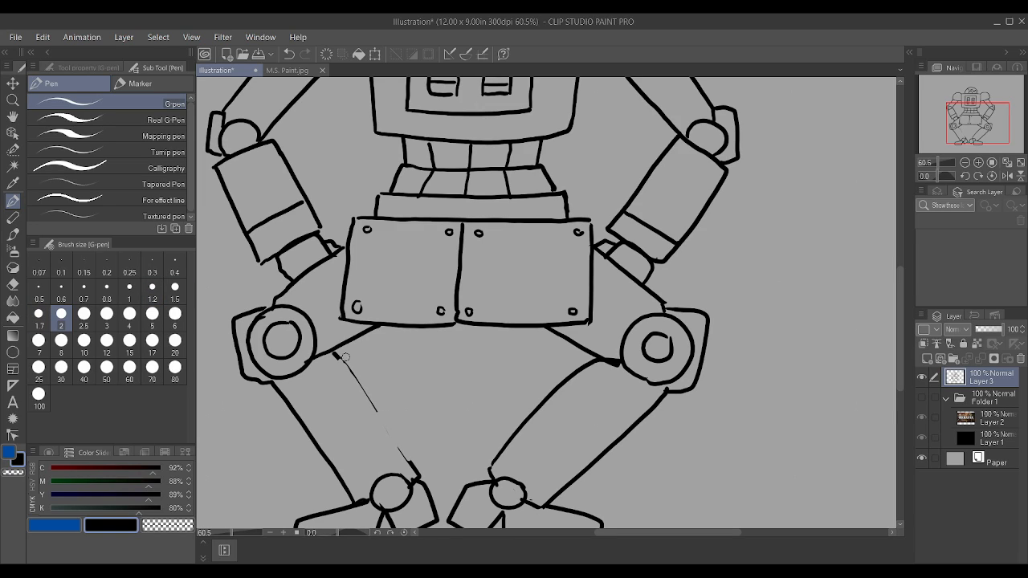
drag(363, 378, 346, 356)
mouse_move(490, 466)
mouse_down()
mouse_move(585, 368)
mouse_move(546, 400)
mouse_move(598, 364)
mouse_up()
drag(533, 406, 547, 398)
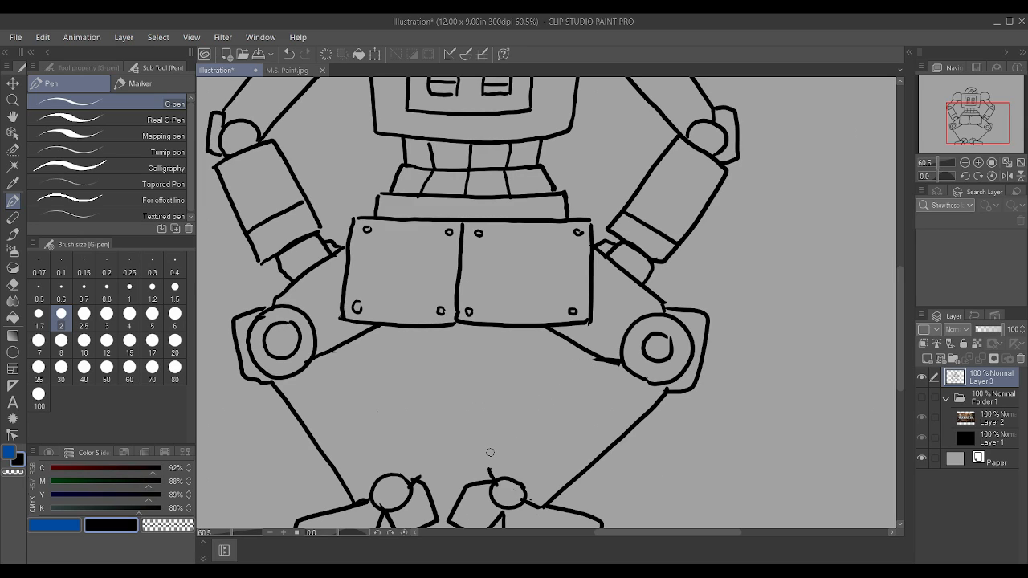
drag(407, 470, 411, 480)
scroll(401, 469, down, 4)
scroll(410, 474, up, 2)
key(ctrl+z)
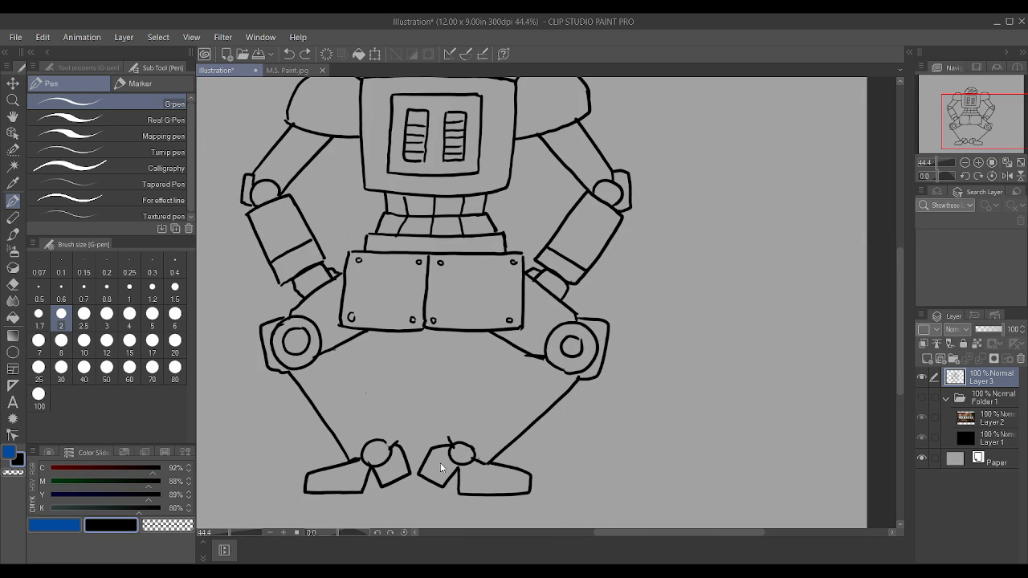
Step: Redraw the inner outlines of both lower legs at brush size 1.5, widening each leg before it angles back to the ankle
scroll(441, 469, up, 5)
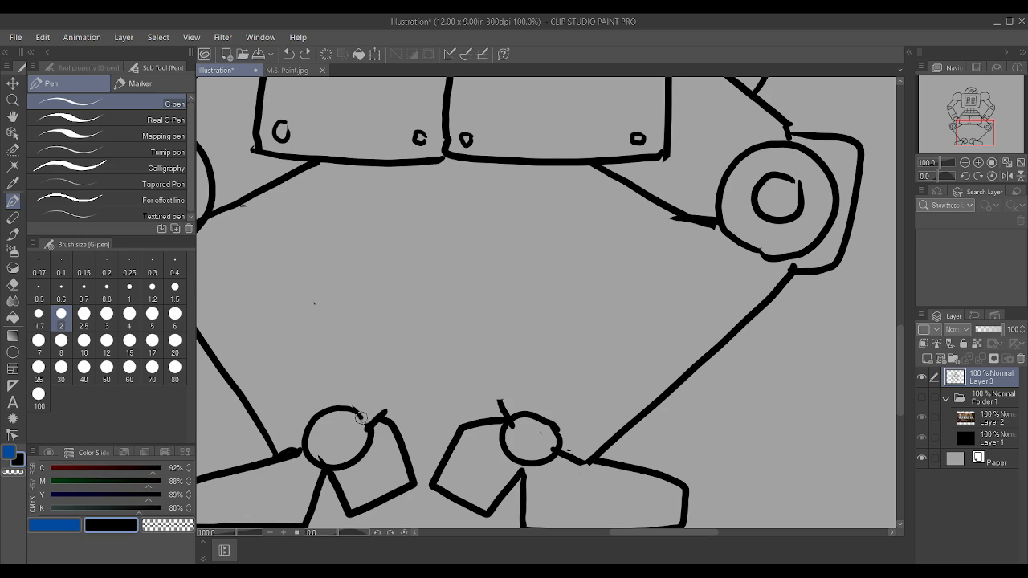
scroll(366, 422, down, 2)
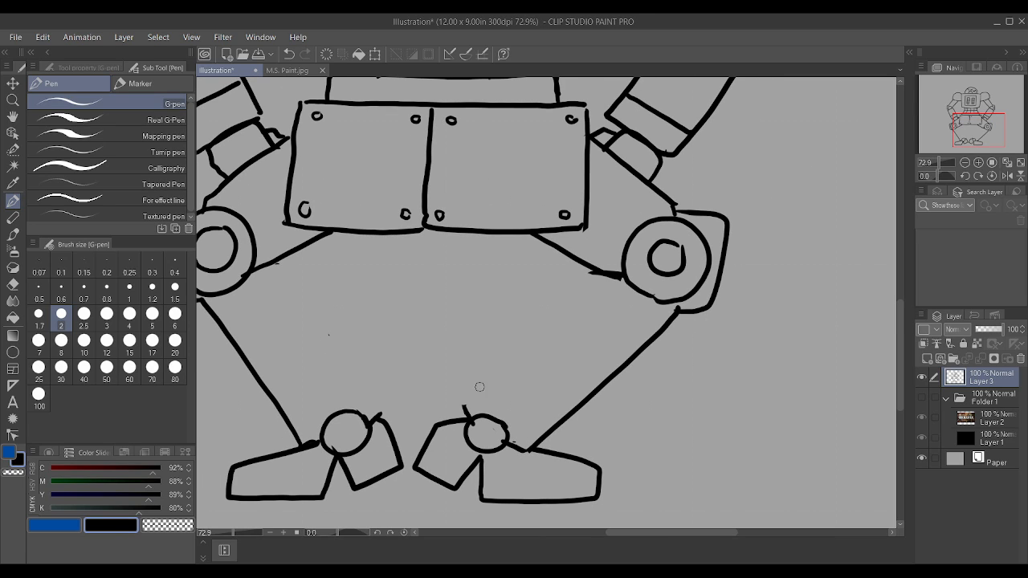
mouse_move(469, 417)
mouse_down()
mouse_move(452, 383)
mouse_move(466, 364)
mouse_move(577, 277)
mouse_up()
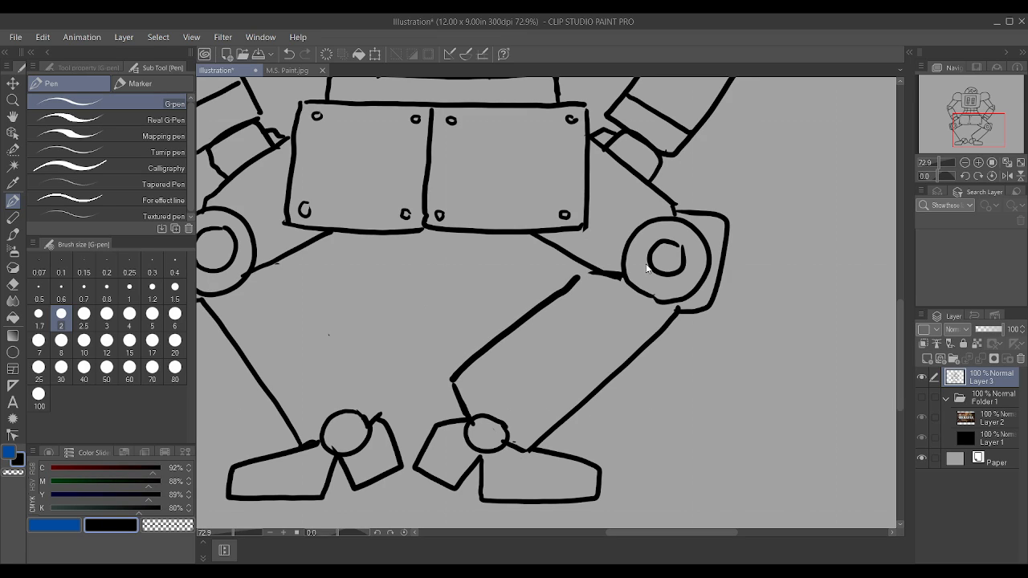
key(ctrl+z)
drag(375, 328, 395, 255)
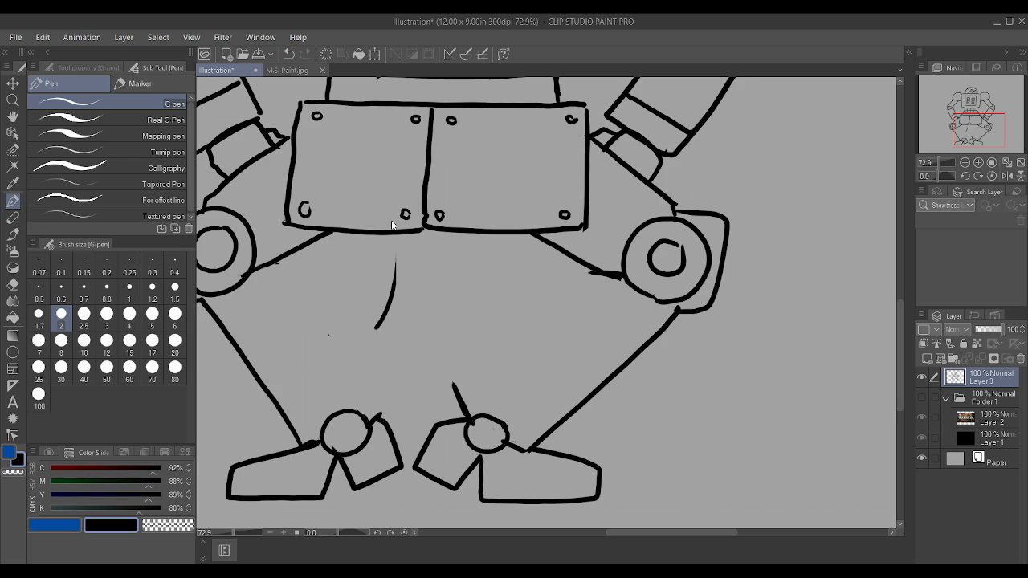
key(ctrl+z)
key(bracketleft)
key(bracketleft)
drag(453, 380, 599, 273)
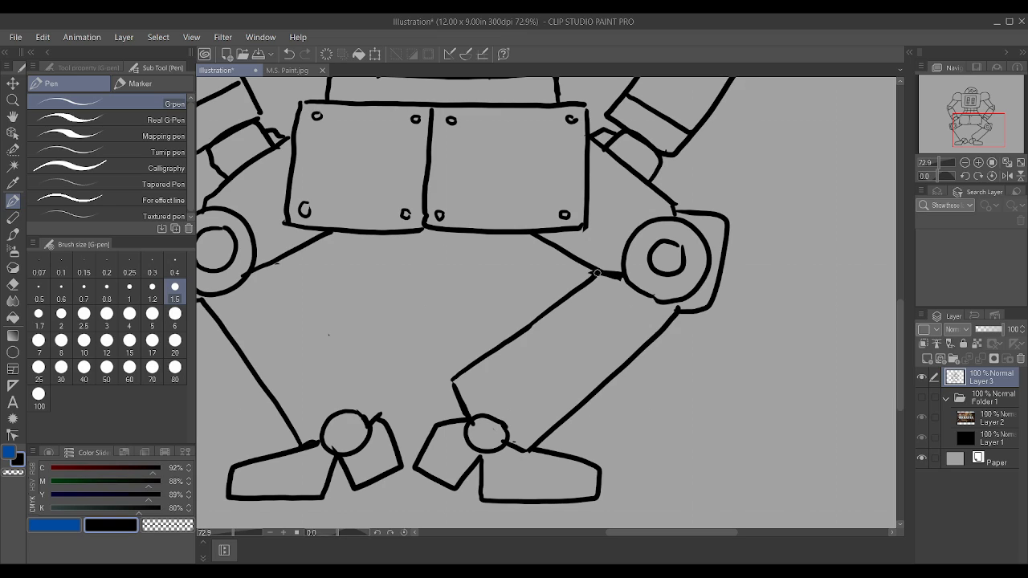
mouse_move(378, 416)
mouse_down()
mouse_move(380, 370)
mouse_move(275, 268)
mouse_up()
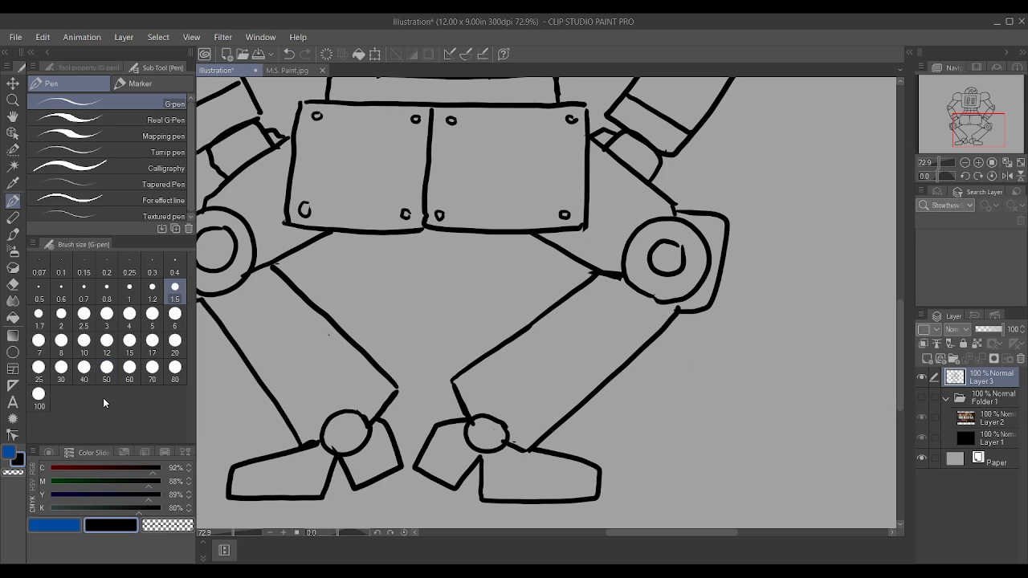
Step: Draw a small inner circle inside each round ankle joint
scroll(346, 426, up, 2)
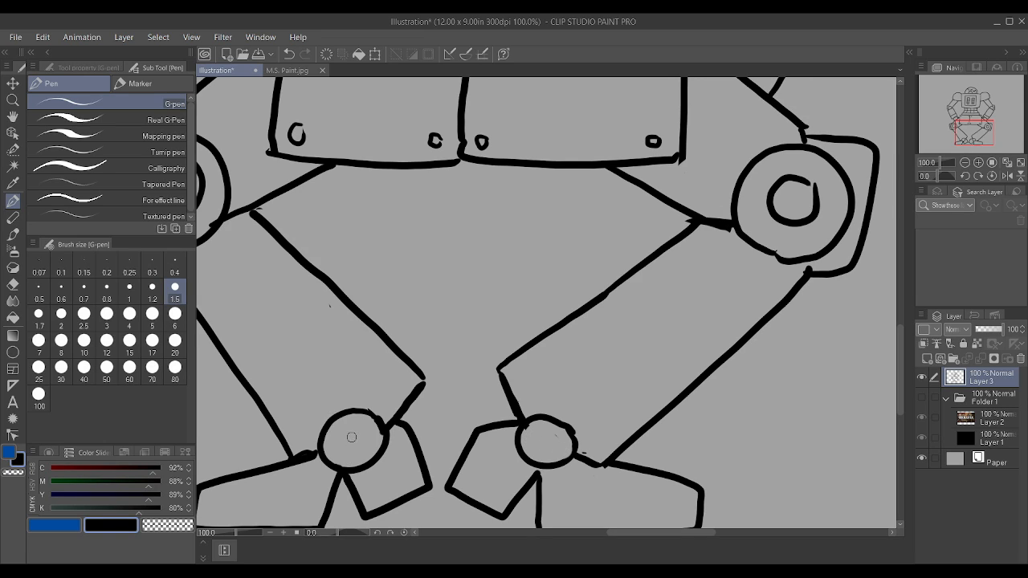
mouse_move(351, 428)
mouse_down()
mouse_move(342, 449)
mouse_move(362, 434)
mouse_move(352, 428)
mouse_up()
mouse_move(550, 433)
mouse_down()
mouse_move(557, 450)
mouse_move(554, 433)
mouse_up()
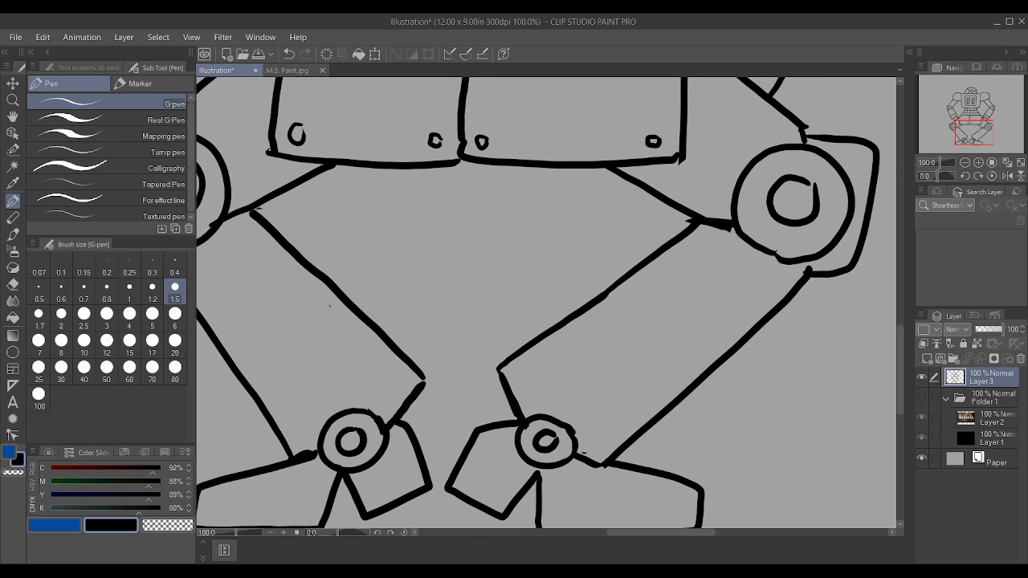
Step: Erase the sole and inner edge of the foot on the drawing's left side, redraw them slightly higher, and rework its top edge
scroll(582, 153, down, 3)
scroll(595, 237, down, 6)
scroll(582, 204, up, 4)
scroll(555, 272, up, 2)
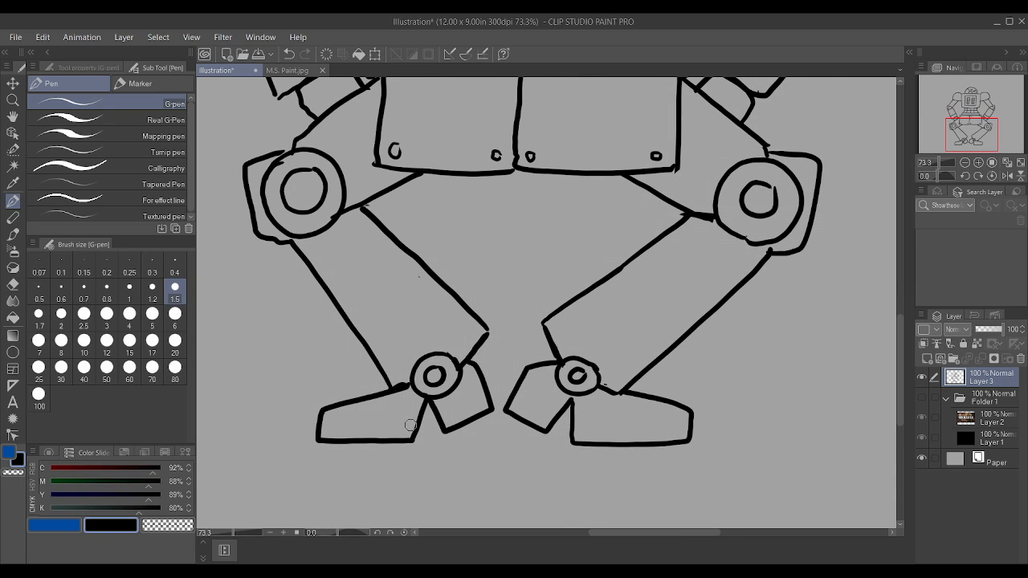
drag(408, 440, 316, 442)
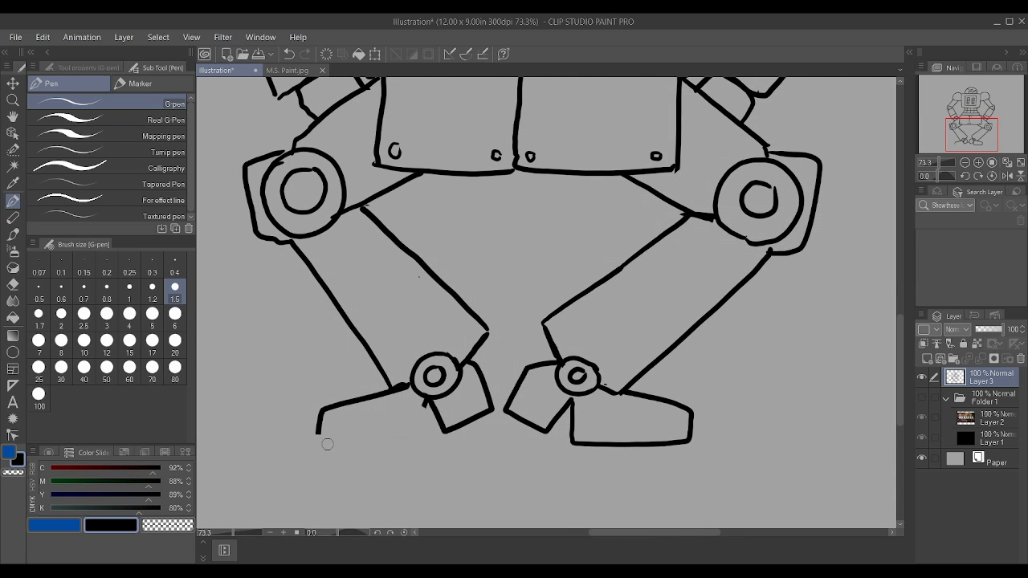
drag(415, 432, 435, 391)
drag(316, 435, 413, 435)
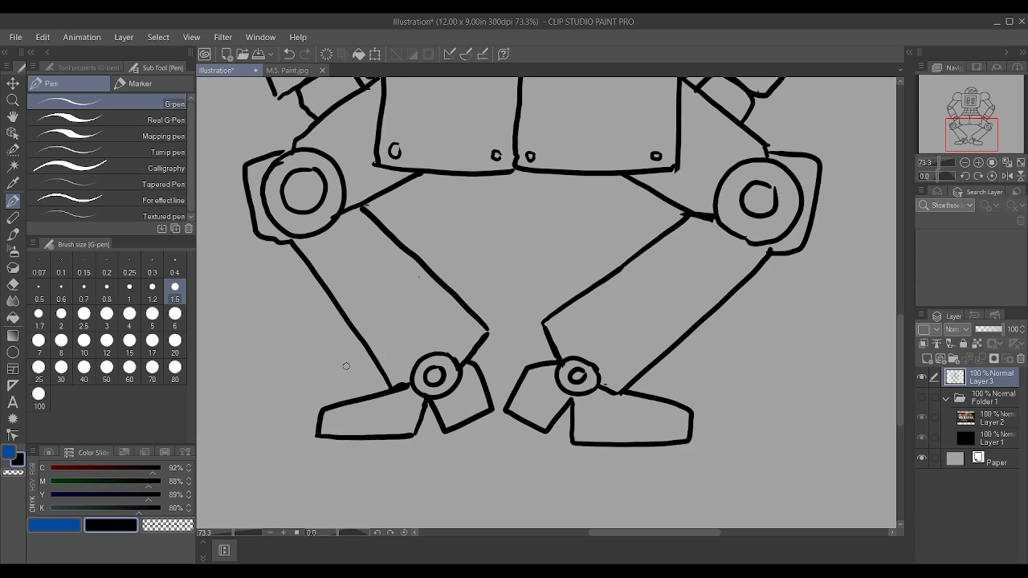
mouse_move(339, 406)
mouse_down()
mouse_move(403, 387)
mouse_move(319, 410)
mouse_up()
drag(323, 402, 417, 382)
Step: Add a small rivet circle in the lower inner corner of each shoulder, beside the torso
scroll(418, 381, down, 1)
scroll(428, 376, down, 4)
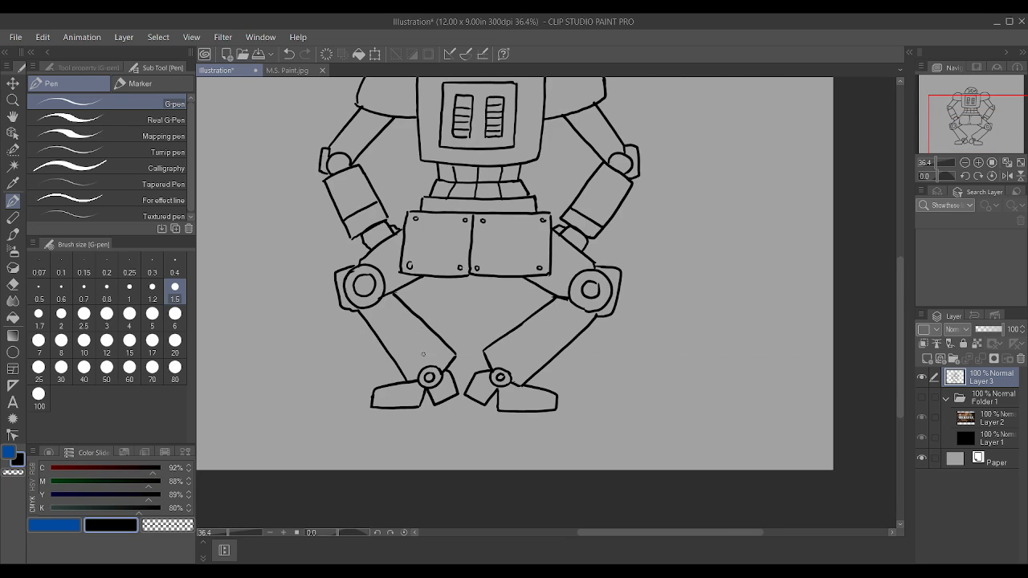
scroll(526, 115, up, 2)
scroll(529, 112, up, 1)
scroll(522, 121, down, 1)
scroll(515, 129, up, 2)
scroll(507, 134, up, 1)
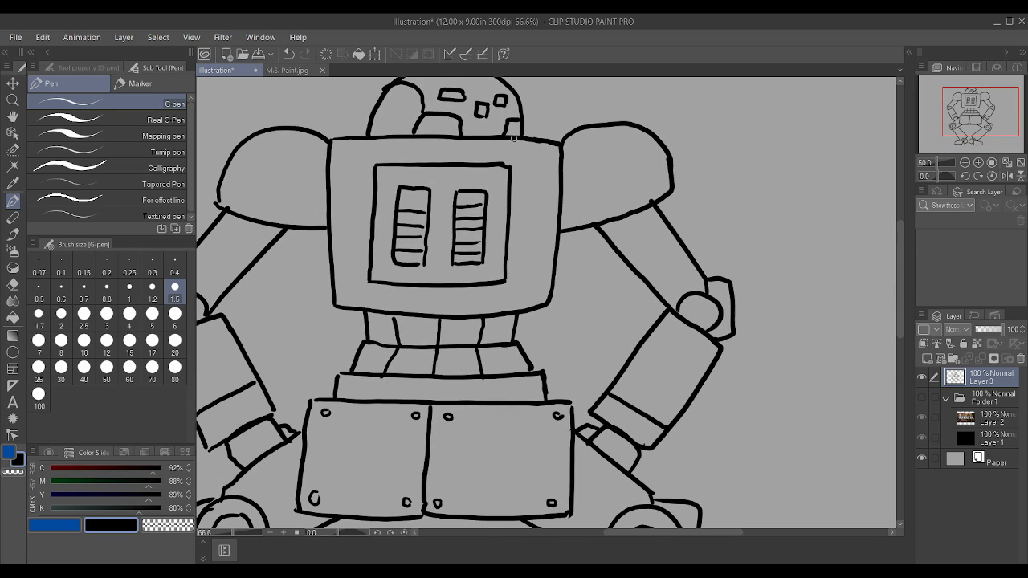
mouse_move(586, 204)
mouse_down()
mouse_move(572, 203)
mouse_move(580, 205)
mouse_up()
mouse_move(316, 207)
mouse_down()
mouse_move(305, 216)
mouse_move(321, 207)
mouse_up()
scroll(229, 193, down, 2)
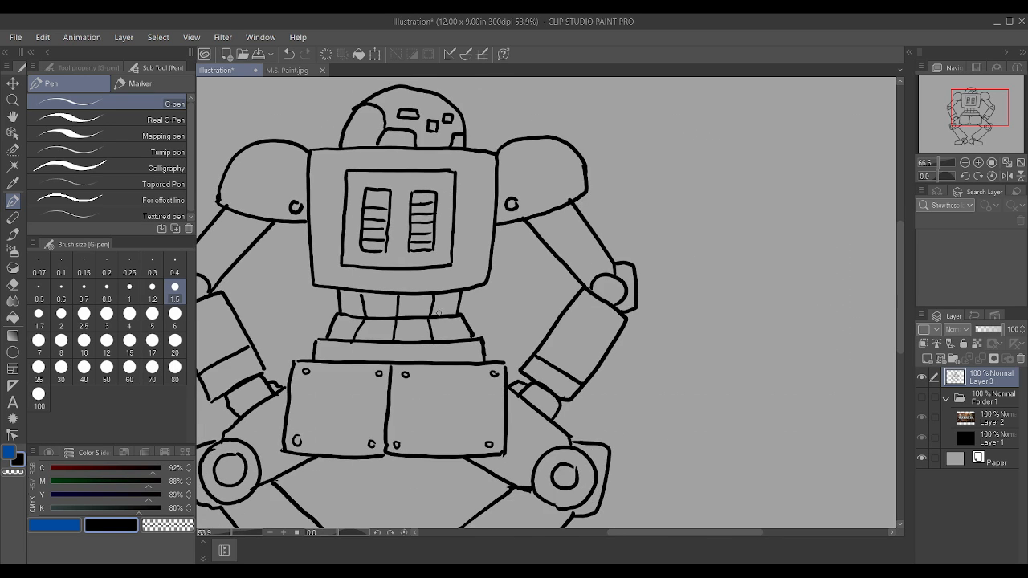
scroll(429, 292, up, 2)
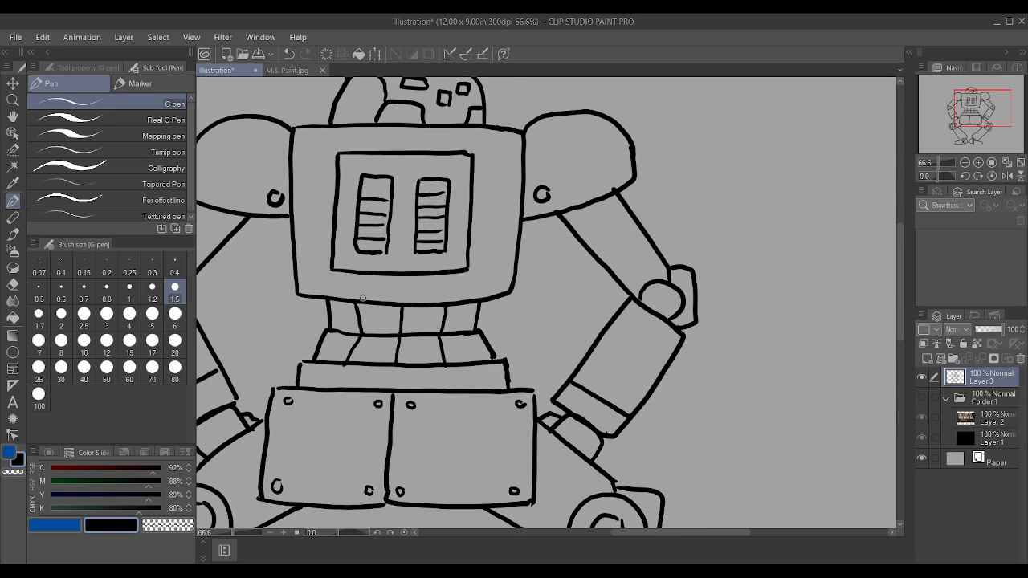
scroll(355, 308, down, 3)
scroll(331, 329, up, 1)
scroll(413, 348, up, 2)
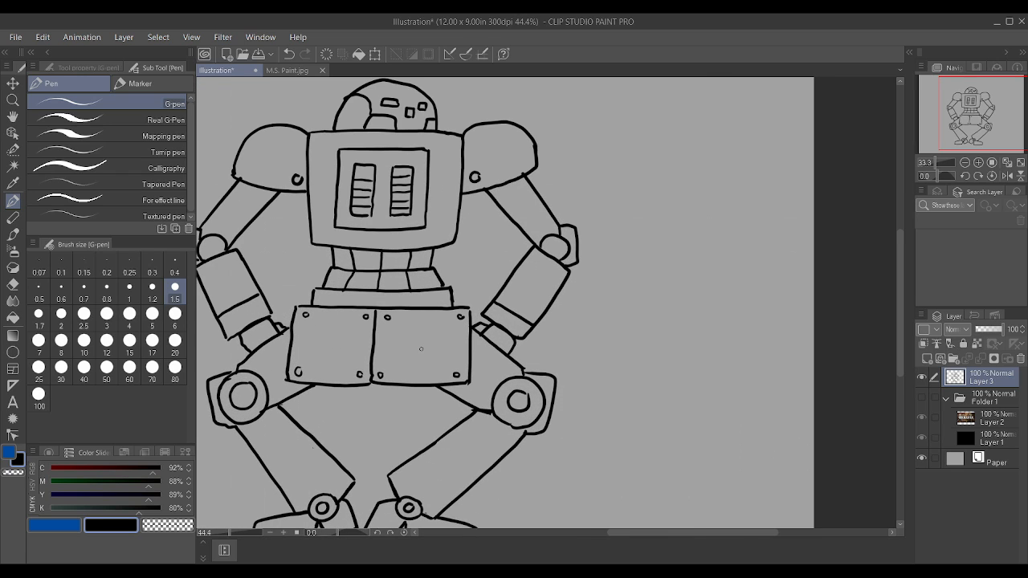
Step: Draw a straight slot line across the inner circle of each knee joint, like a screw head
scroll(538, 438, down, 1)
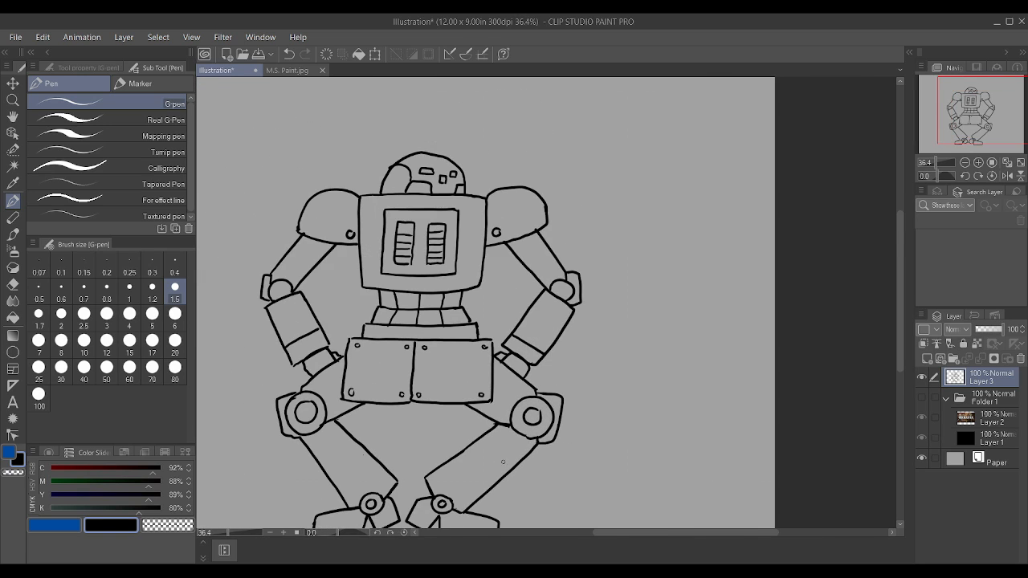
scroll(280, 428, up, 1)
scroll(251, 430, down, 1)
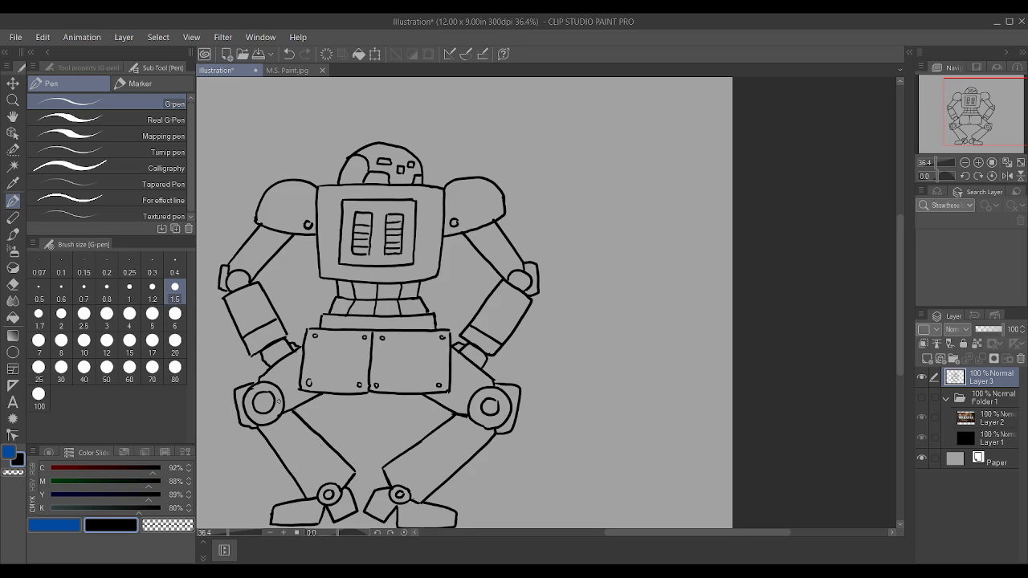
scroll(251, 424, up, 3)
drag(245, 424, 268, 385)
drag(713, 421, 717, 397)
scroll(723, 402, down, 1)
scroll(723, 402, up, 2)
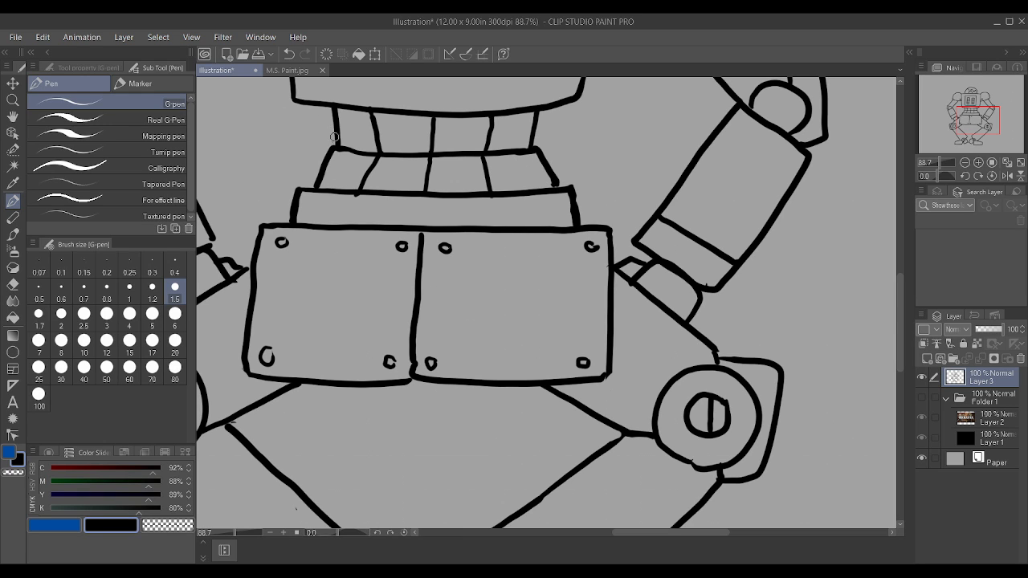
Step: Draw a small circle on the upper edge of the robot's head and fill both lower head openings with vertical bars
scroll(331, 155, down, 8)
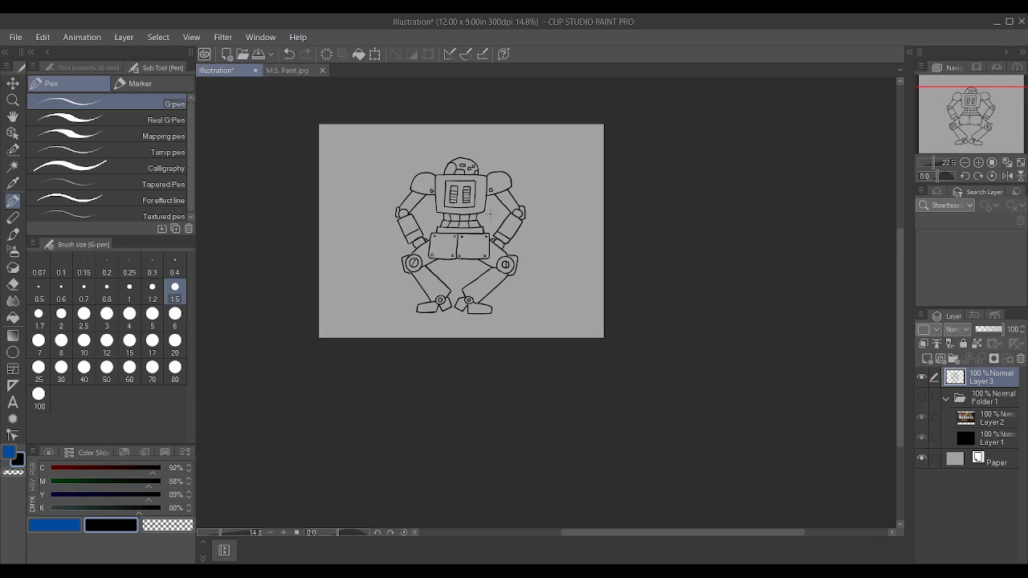
scroll(466, 162, up, 5)
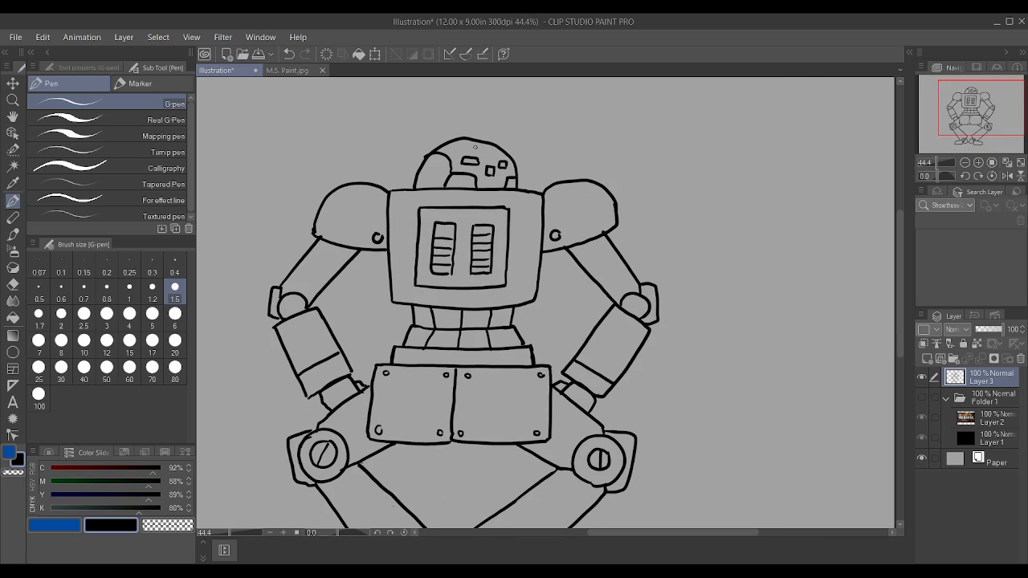
scroll(475, 146, up, 3)
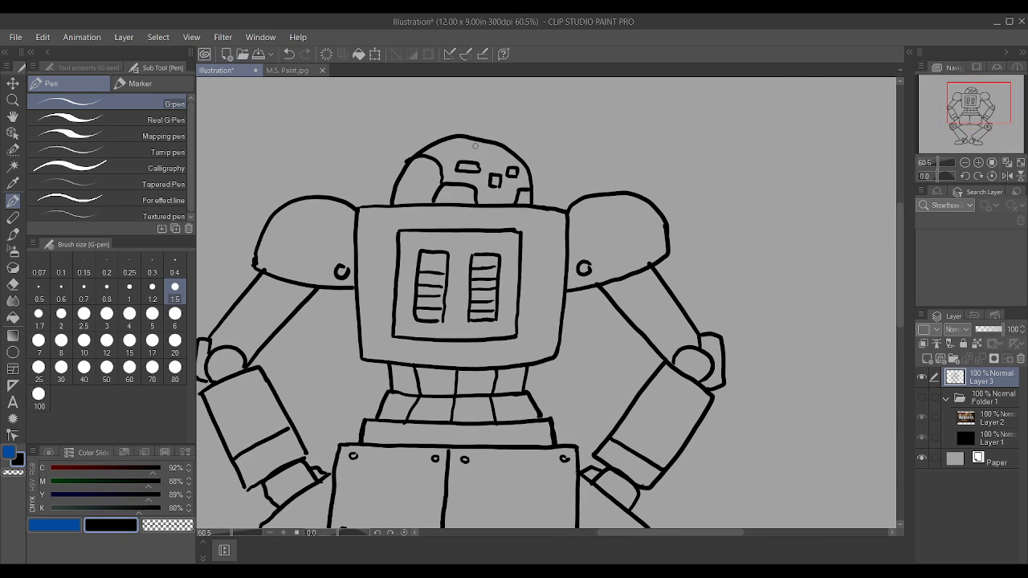
scroll(475, 146, up, 2)
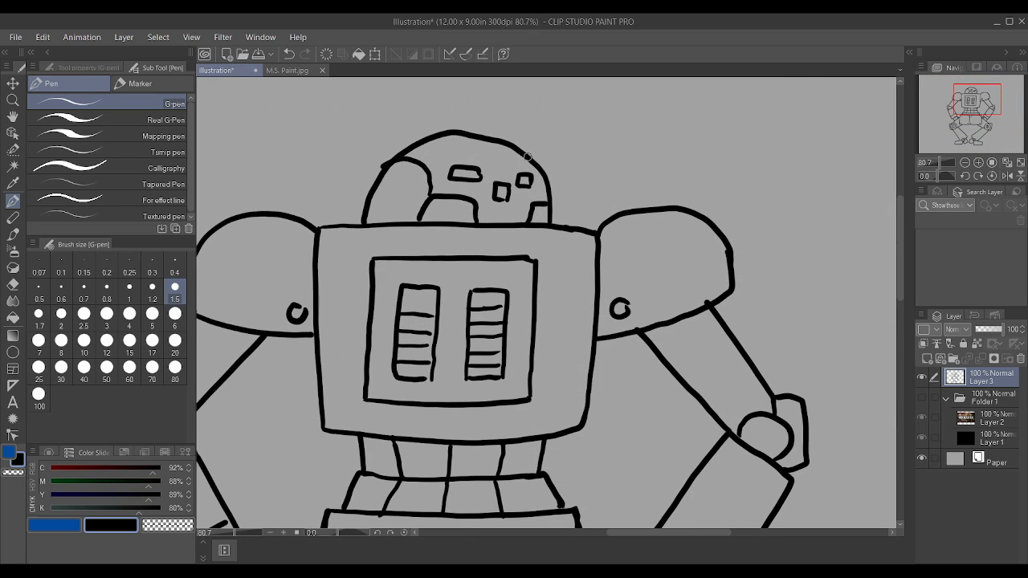
mouse_move(523, 153)
mouse_down()
mouse_move(524, 135)
mouse_move(543, 136)
mouse_move(551, 153)
mouse_move(532, 167)
mouse_move(522, 145)
mouse_up()
drag(464, 204, 464, 222)
mouse_move(451, 199)
mouse_down()
mouse_move(451, 215)
mouse_move(436, 199)
mouse_up()
drag(536, 221, 548, 205)
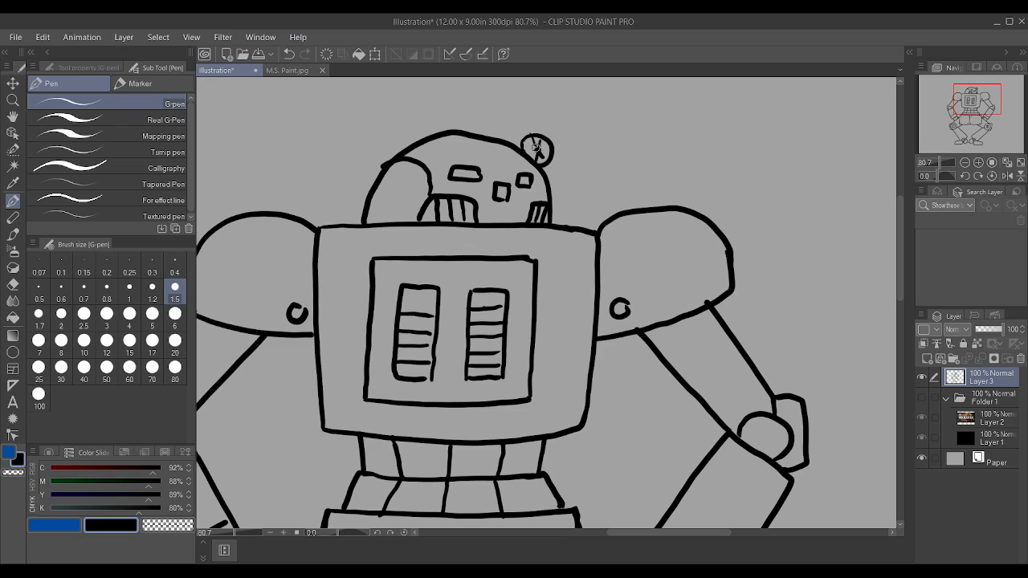
Step: Undo the rough strokes inside the head's small circle and redraw them as spokes crossing at its centre
drag(535, 153, 547, 145)
key(ctrl+z)
key(ctrl+z)
key(ctrl+z)
key(ctrl+z)
scroll(580, 137, up, 3)
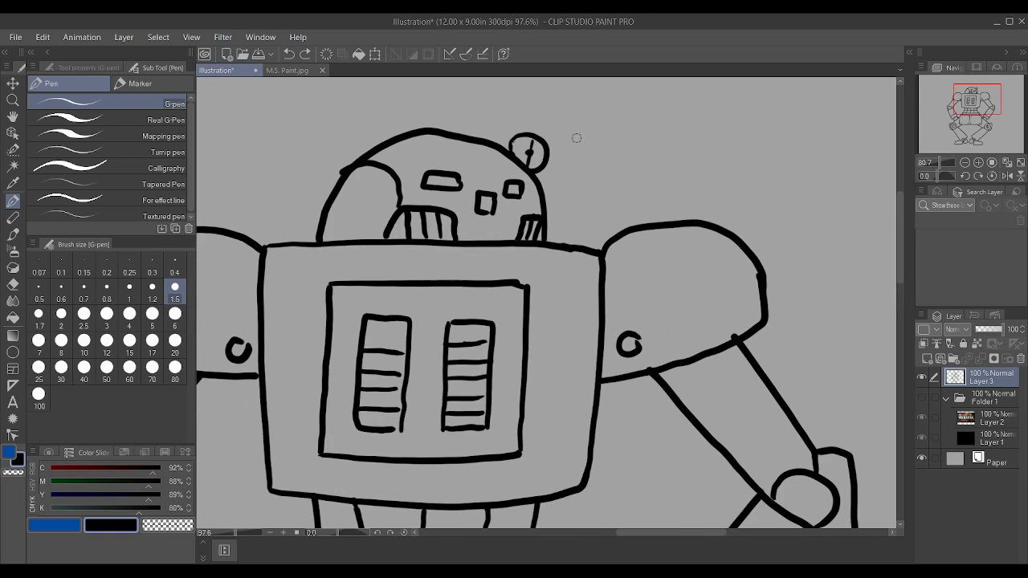
drag(502, 145, 534, 164)
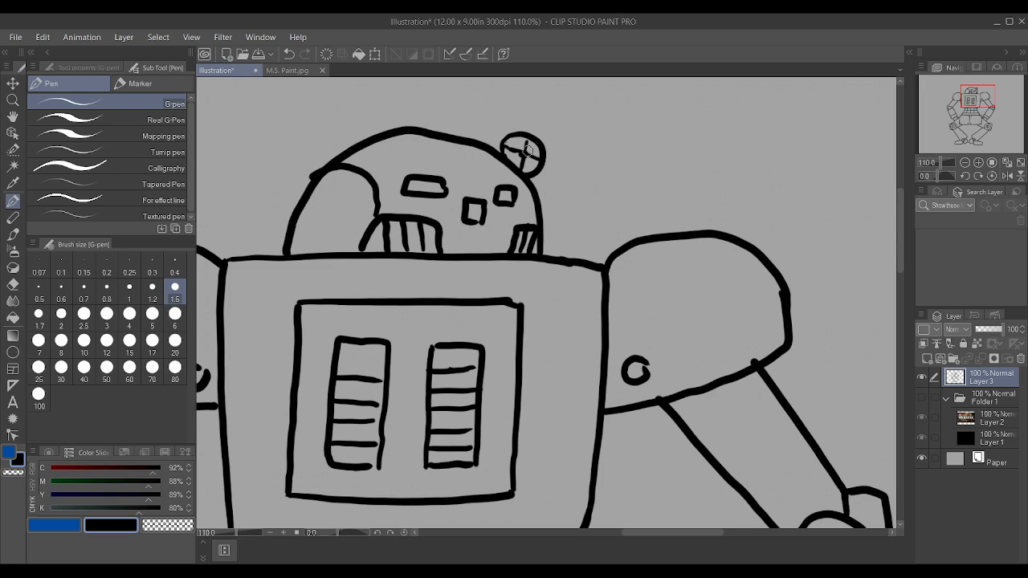
mouse_move(507, 160)
mouse_down()
mouse_move(538, 144)
mouse_move(522, 139)
mouse_up()
Step: Draw a slanted toe-cap line across each foot from the top edge to the sole
scroll(527, 161, down, 7)
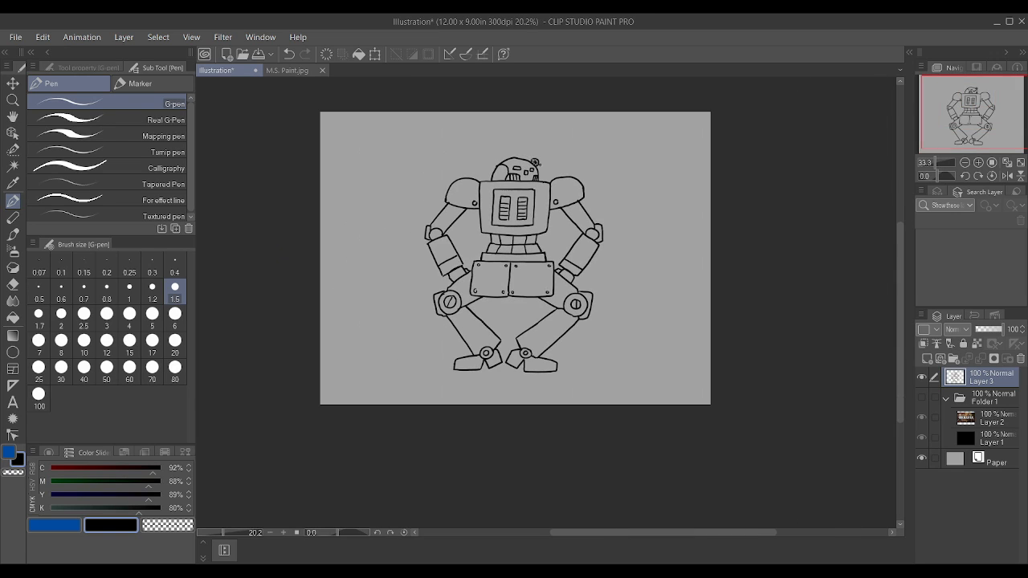
scroll(558, 356, up, 5)
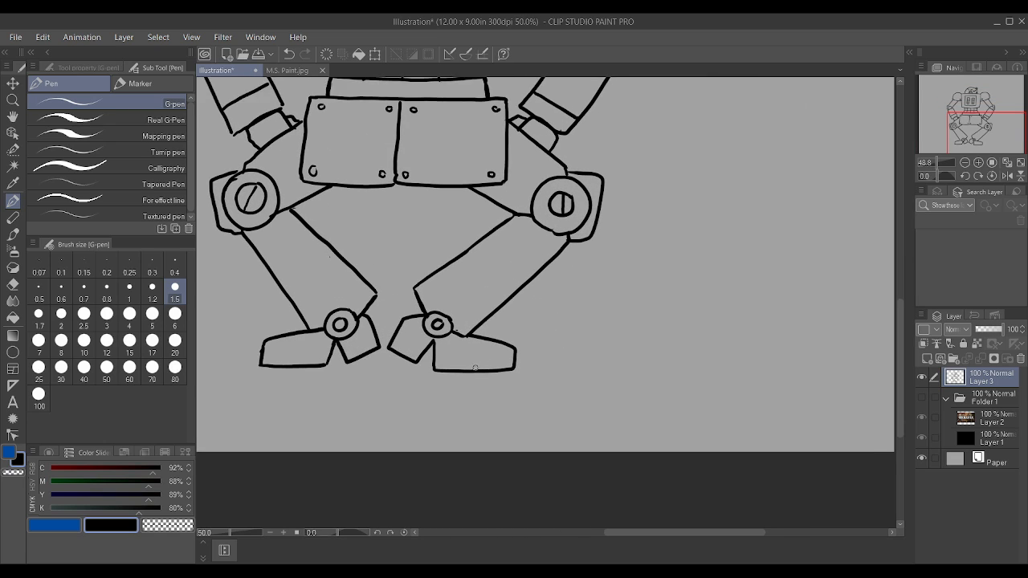
scroll(475, 368, up, 1)
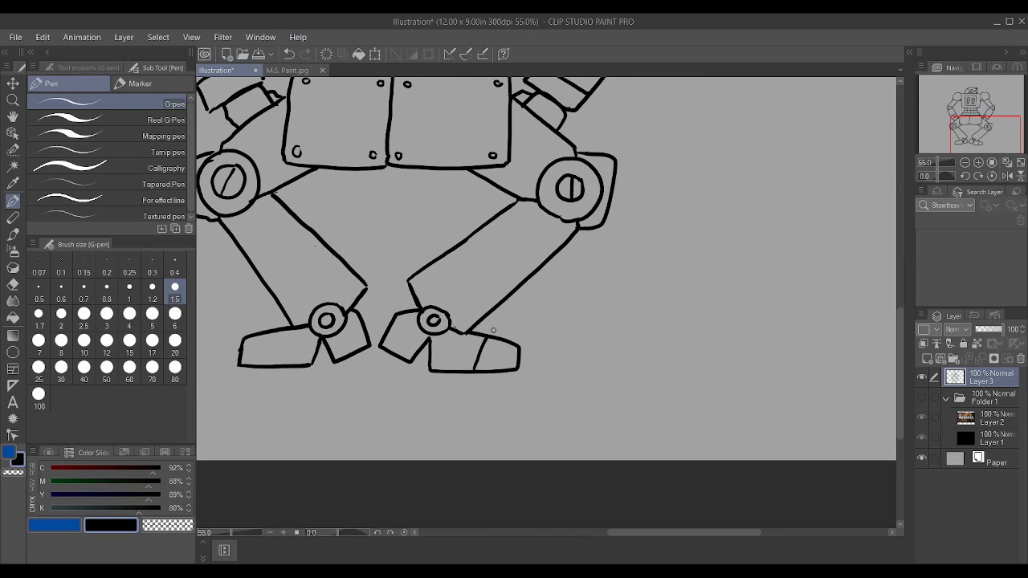
scroll(493, 330, down, 2)
scroll(331, 353, up, 2)
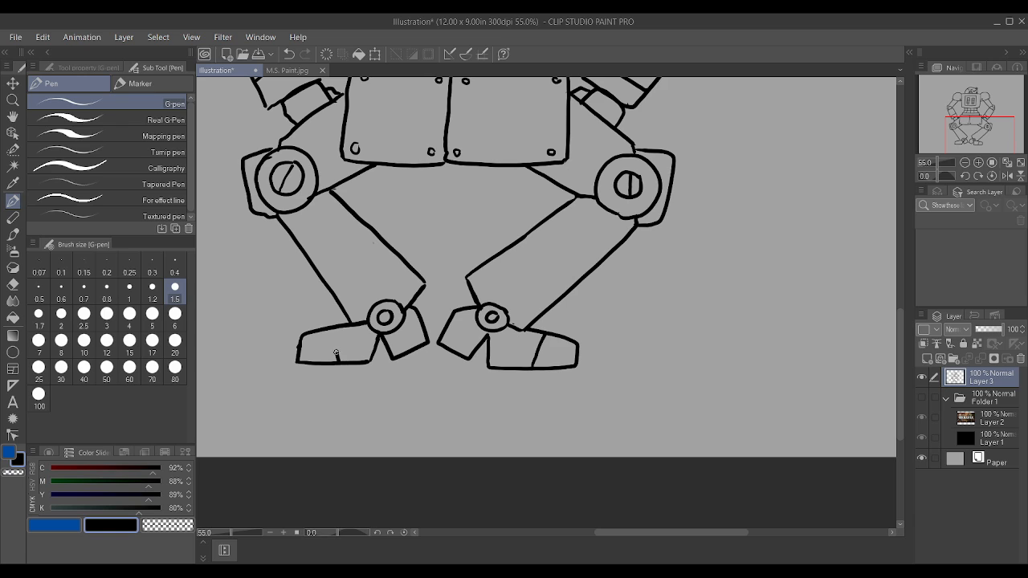
Step: Redraw the rivet circle smaller in the lower outer corner of the hip plate on the drawing's left side
scroll(337, 327, down, 4)
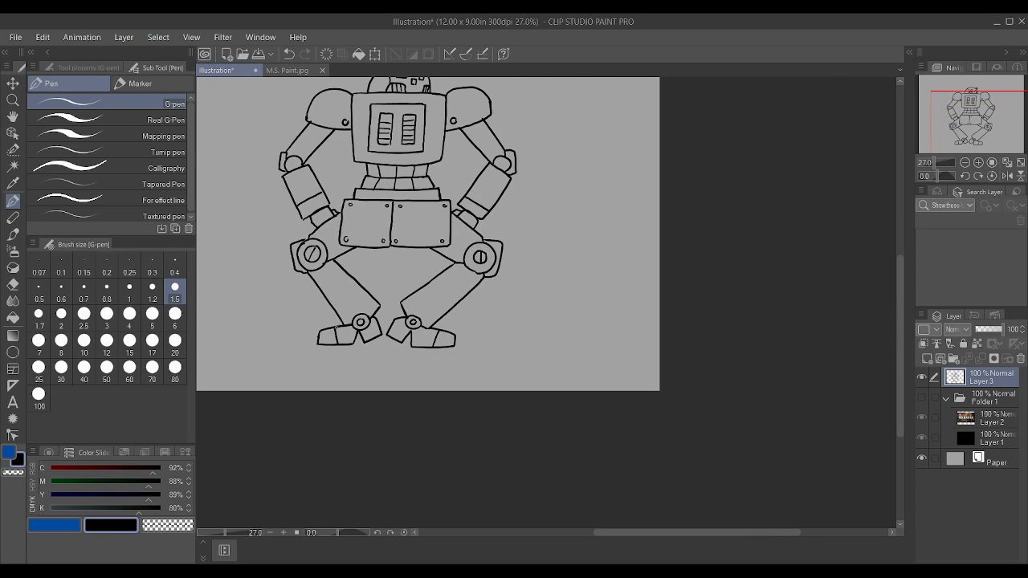
scroll(362, 287, up, 9)
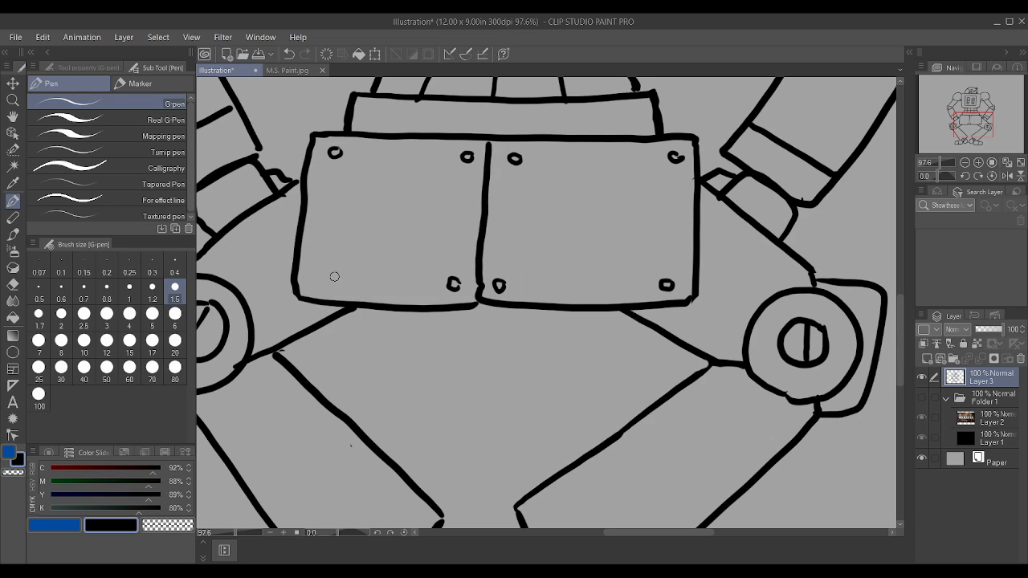
mouse_move(322, 276)
mouse_down()
mouse_move(314, 283)
mouse_move(323, 271)
mouse_up()
scroll(485, 265, down, 3)
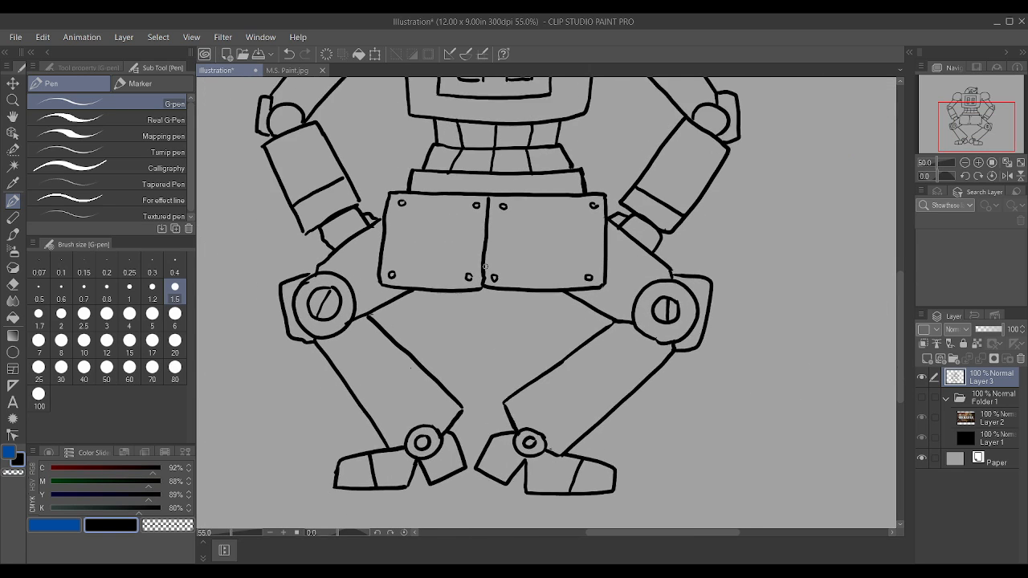
scroll(484, 266, up, 2)
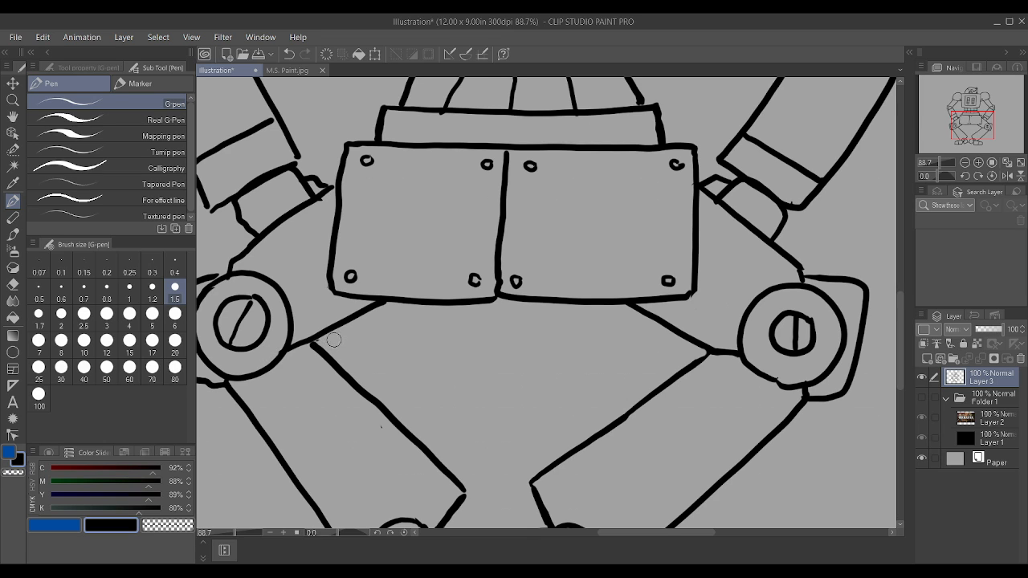
scroll(329, 339, down, 4)
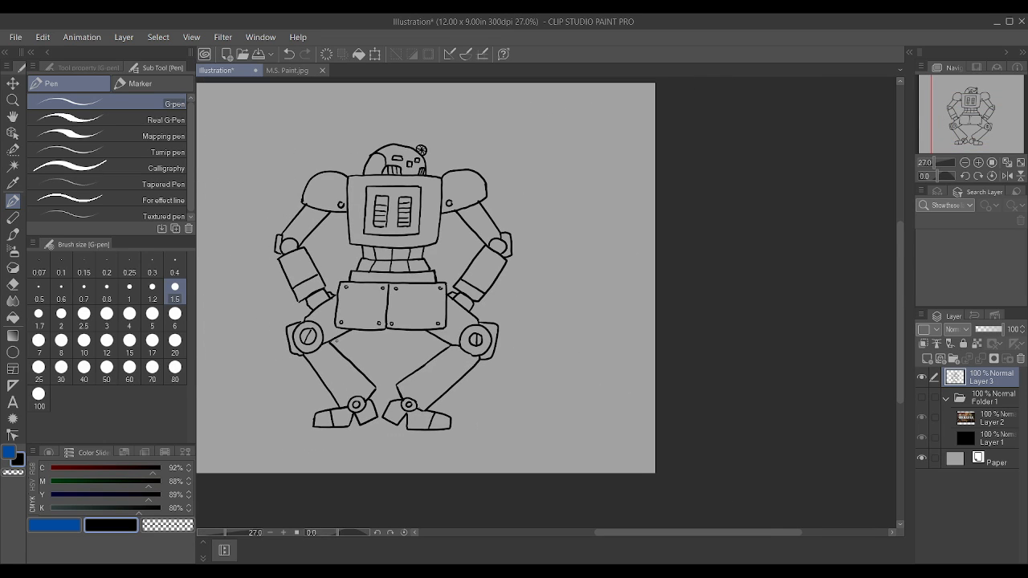
Step: Draw a small inner circle inside each round elbow joint
scroll(395, 226, up, 3)
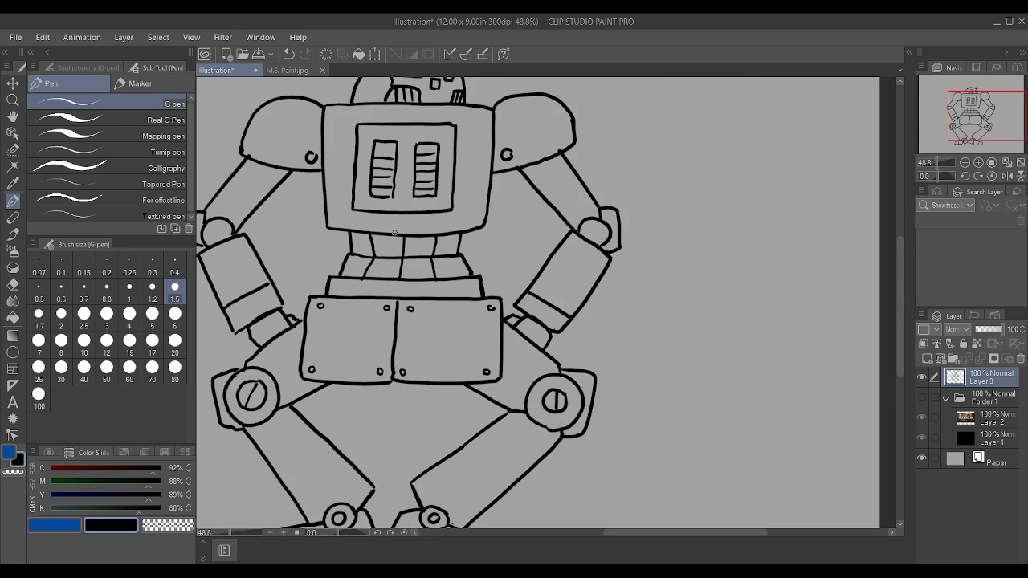
scroll(400, 287, down, 1)
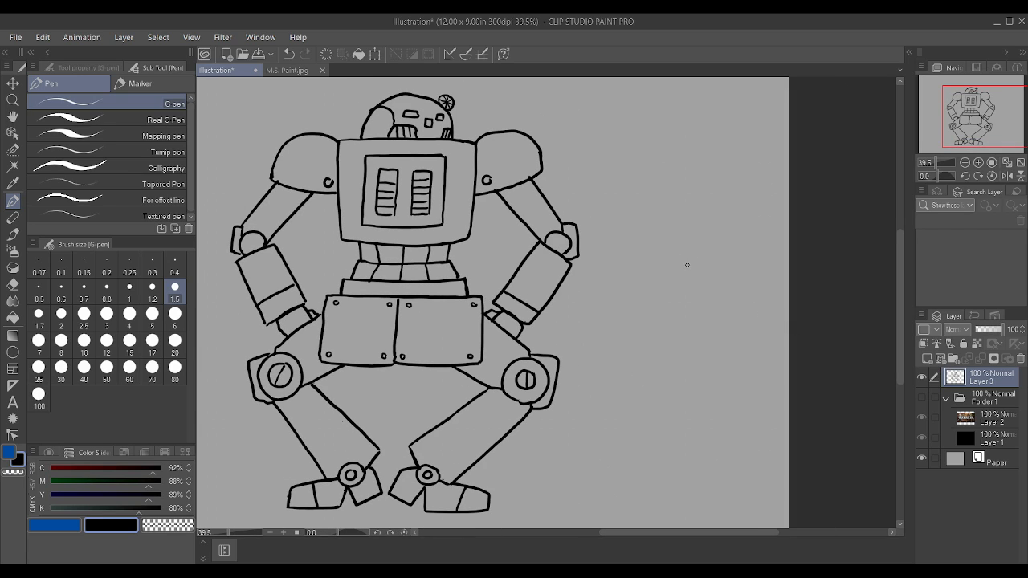
scroll(502, 176, up, 4)
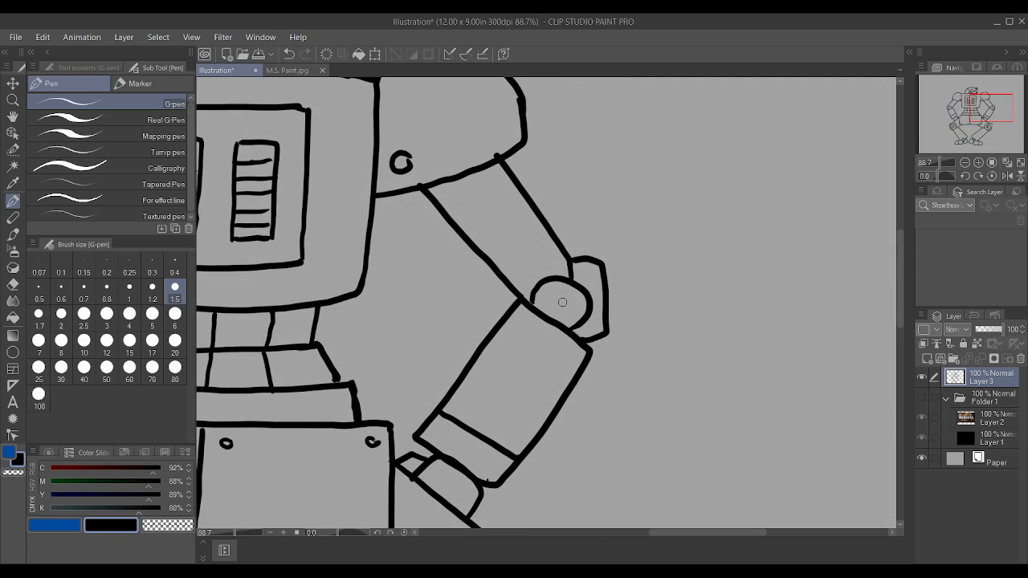
mouse_move(563, 296)
mouse_down()
mouse_move(553, 304)
mouse_move(568, 301)
mouse_up()
scroll(568, 281, down, 4)
scroll(281, 278, up, 4)
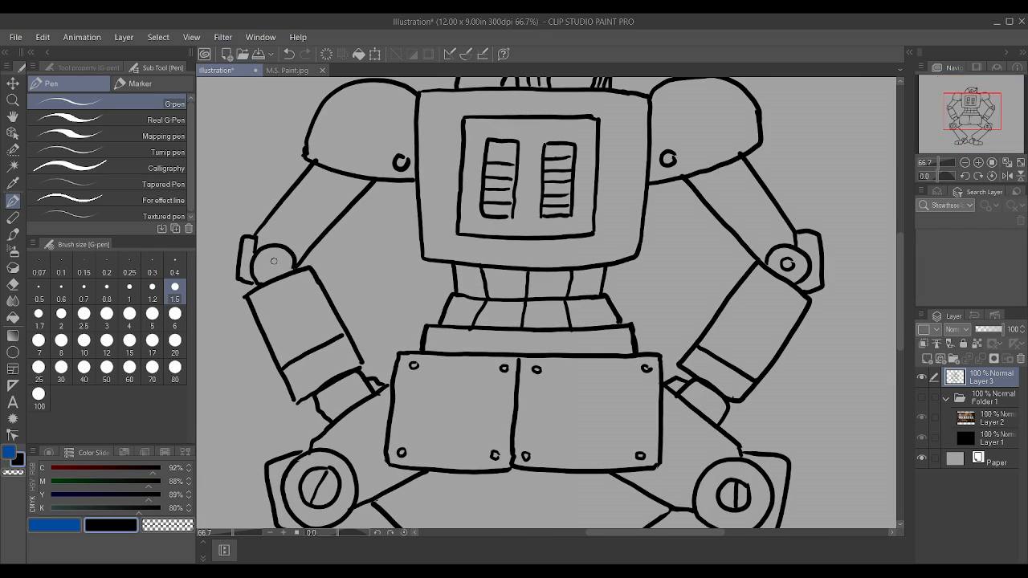
mouse_move(263, 261)
mouse_down()
mouse_move(278, 270)
mouse_move(279, 247)
mouse_up()
scroll(277, 256, down, 4)
scroll(316, 320, up, 1)
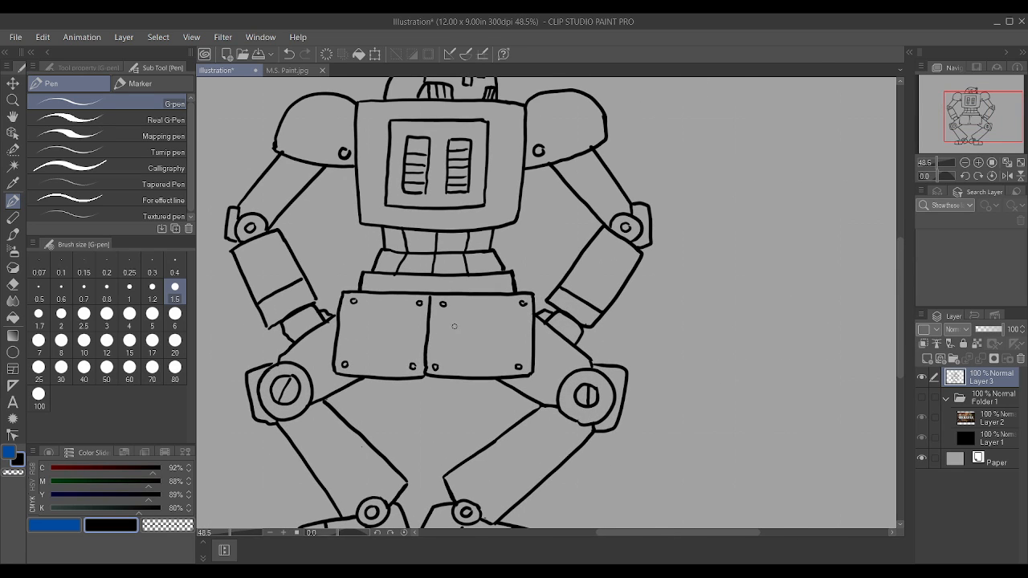
scroll(456, 325, down, 1)
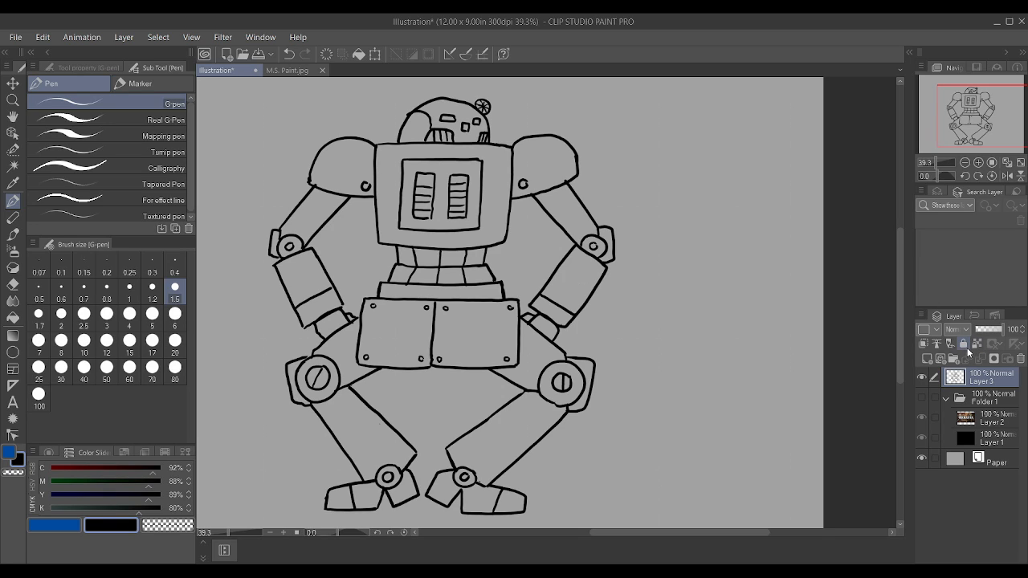
Step: Lock the line art on Layer 3 and add a new raster layer directly beneath it
click(965, 344)
click(928, 359)
drag(986, 382, 988, 414)
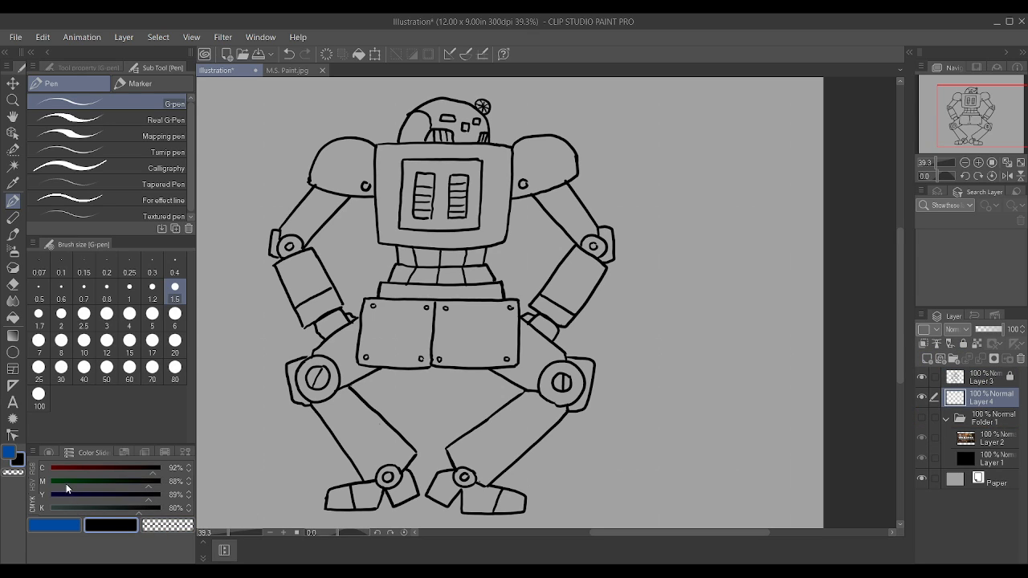
Step: Change the sub colour to green by setting magenta to 0% and black to 34%
drag(66, 482, 48, 482)
click(92, 505)
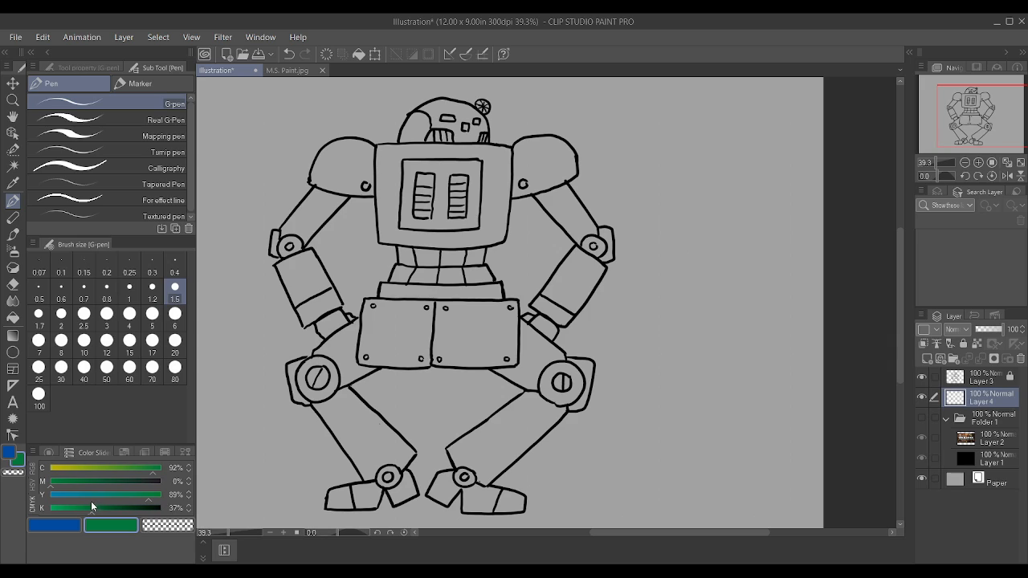
click(87, 505)
click(13, 166)
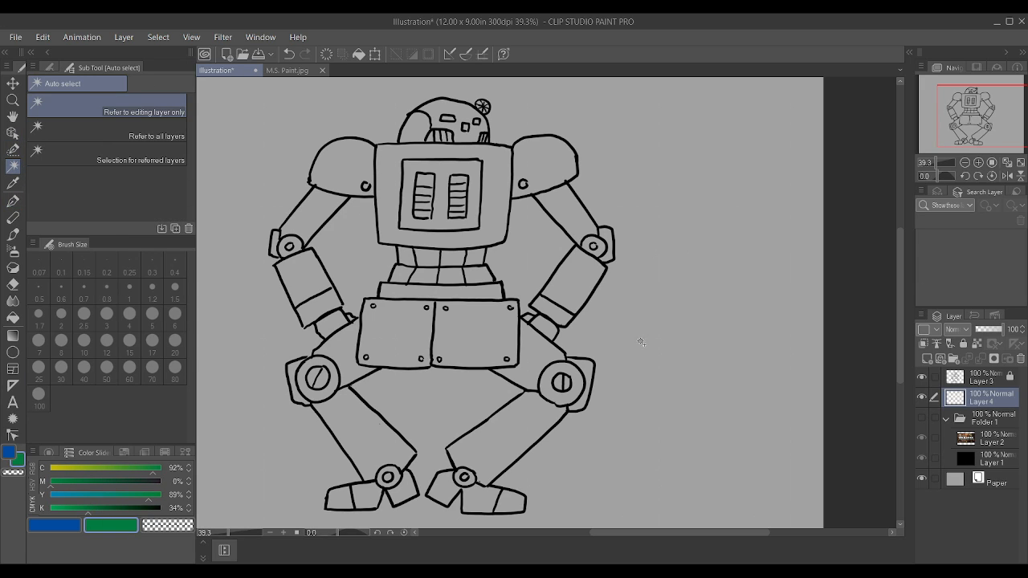
click(974, 375)
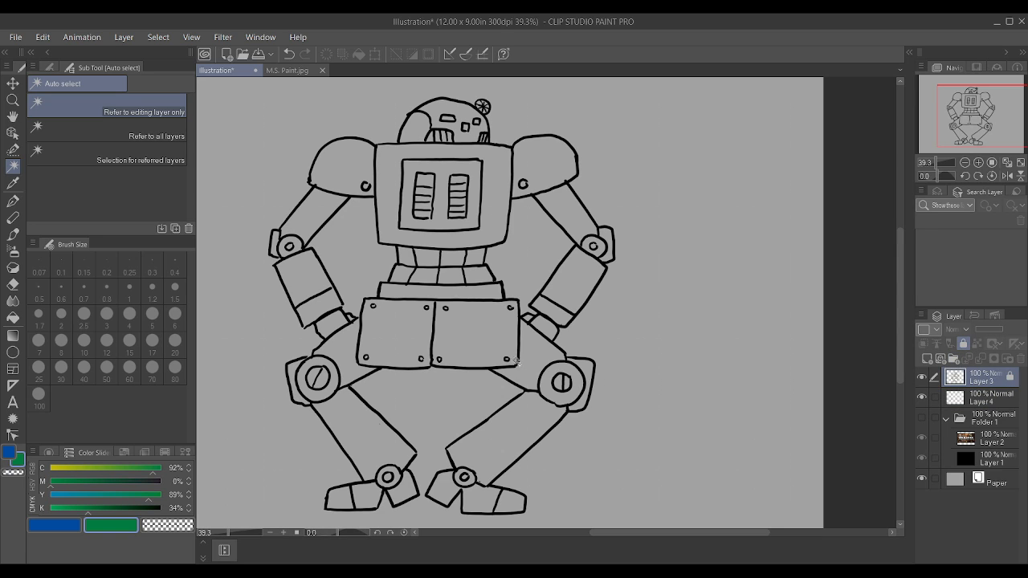
click(524, 361)
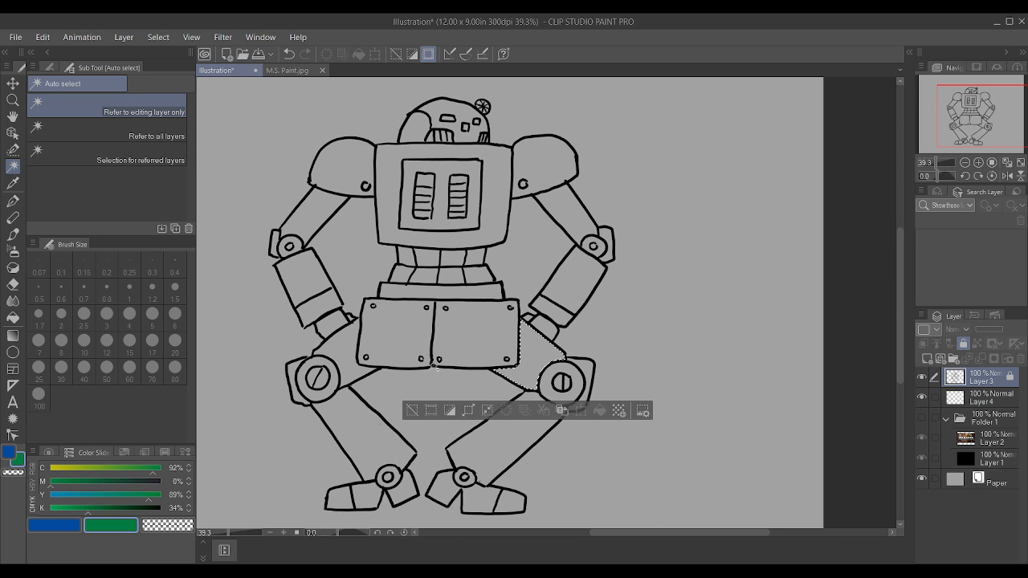
shift+click(344, 372)
shift+click(365, 435)
shift+click(506, 422)
shift+click(587, 374)
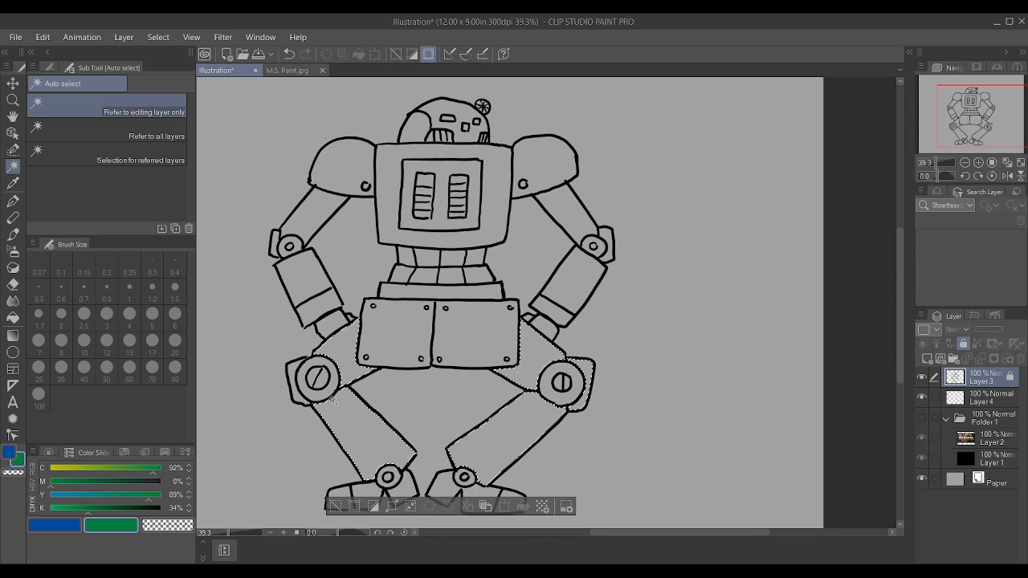
shift+click(295, 395)
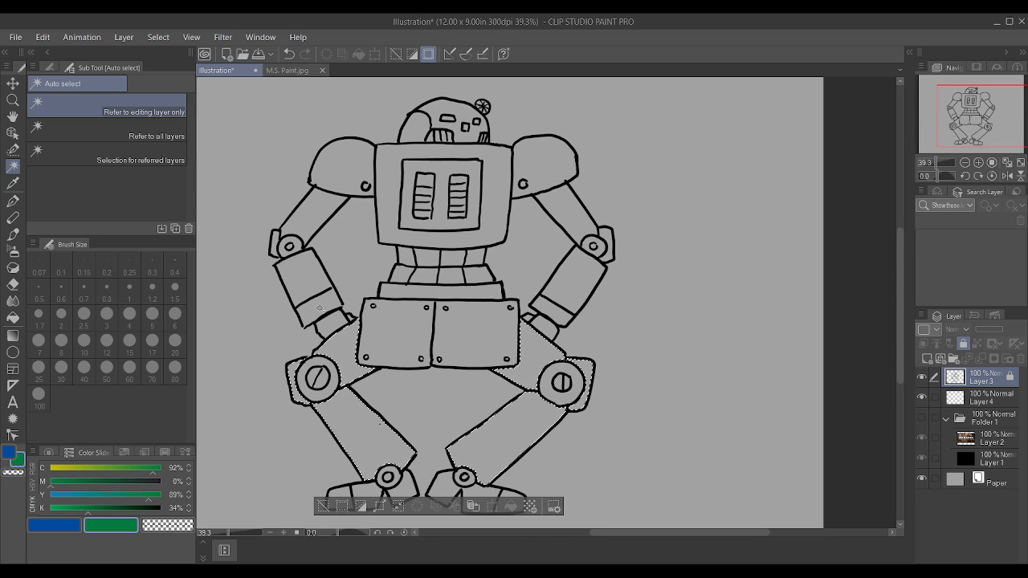
key(ctrl+d)
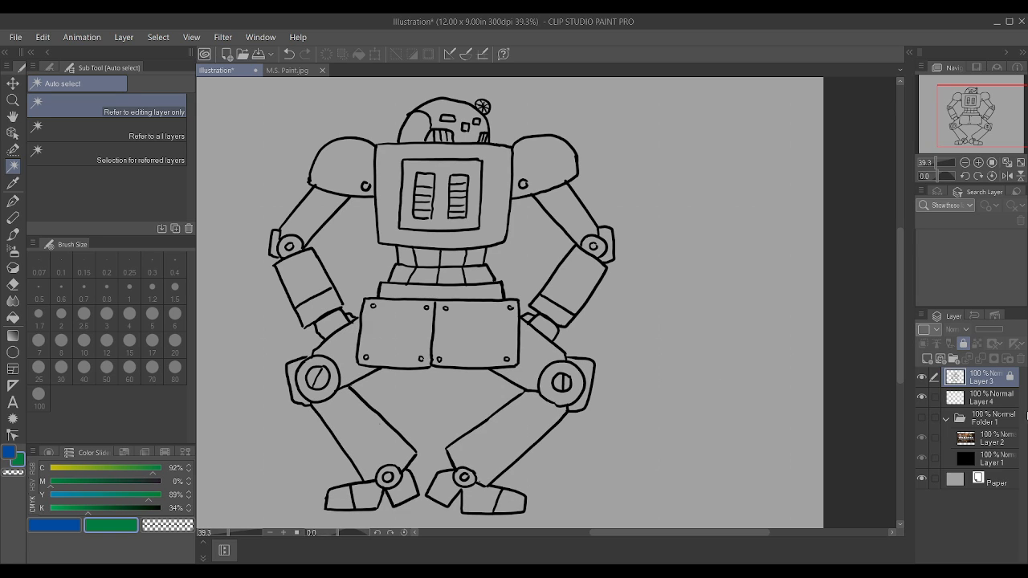
Step: Change the main drawing colour to black, with magenta, yellow and black each at 100%
click(69, 525)
drag(115, 508, 228, 494)
drag(140, 483, 205, 491)
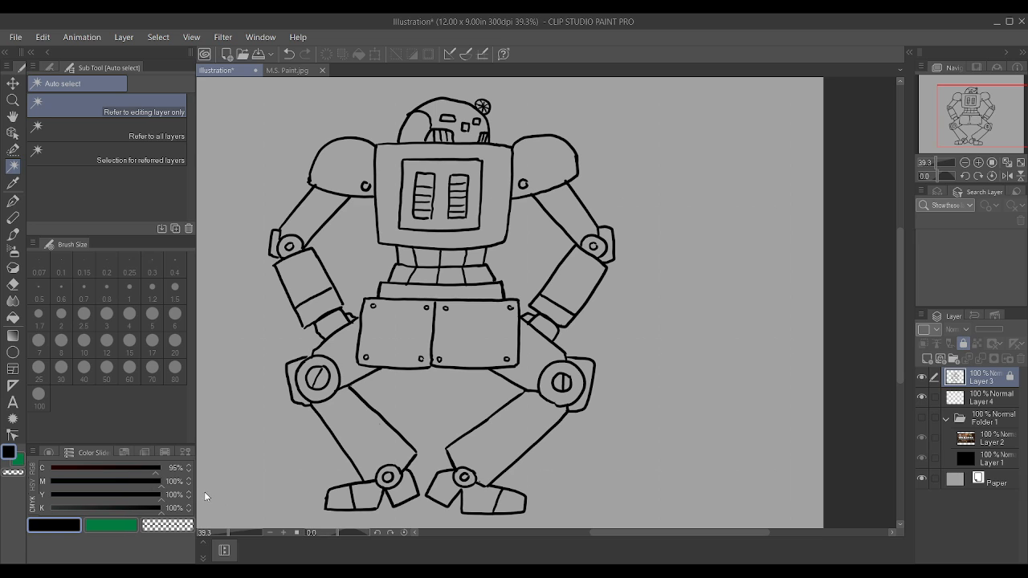
scroll(372, 317, up, 5)
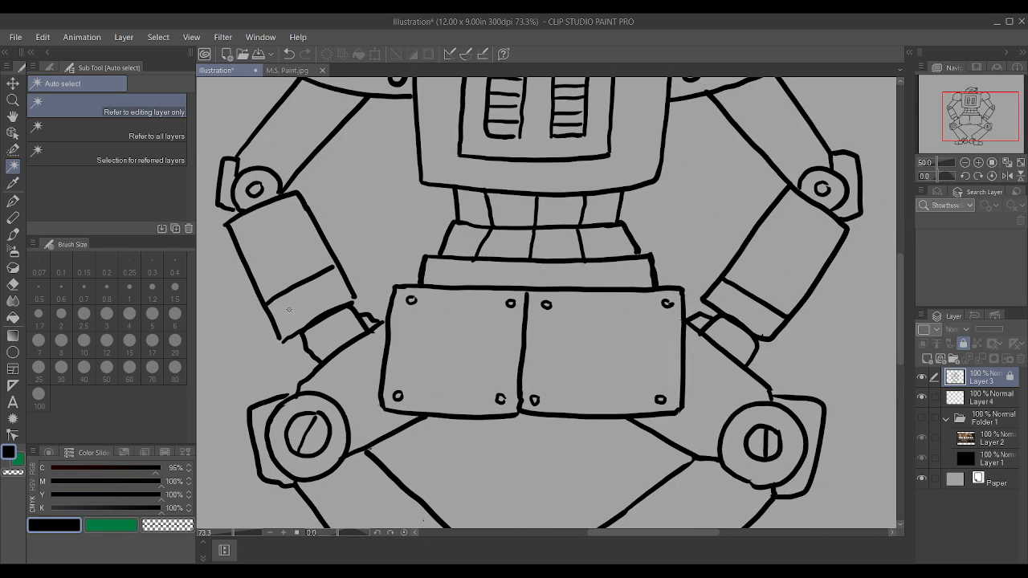
Step: Unlock Layer 3 and test the left forearm's outline for gaps with an auto selection, clearing the selection again
click(962, 344)
scroll(371, 328, down, 2)
scroll(371, 328, up, 4)
scroll(371, 328, up, 1)
click(292, 317)
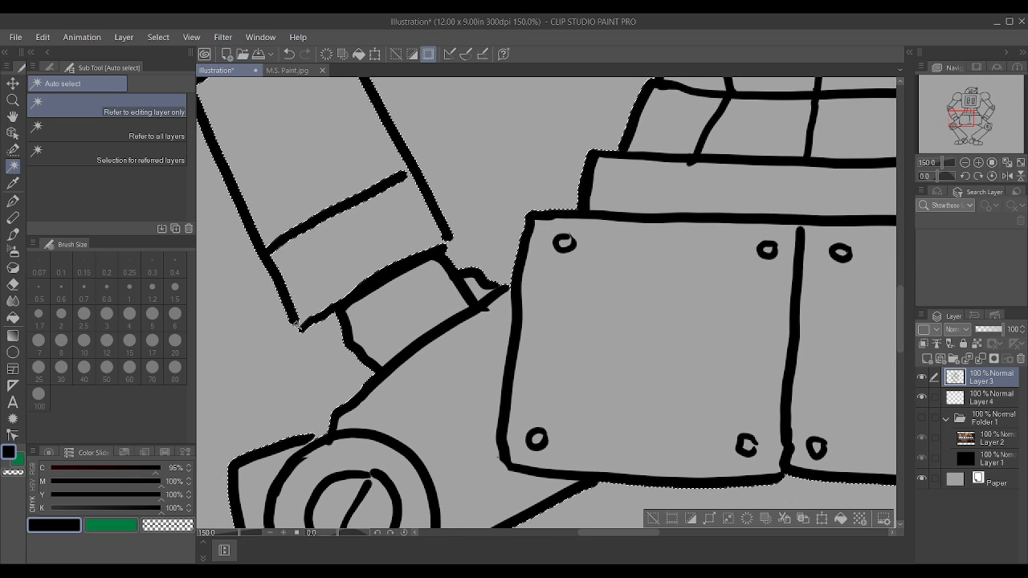
key(ctrl+d)
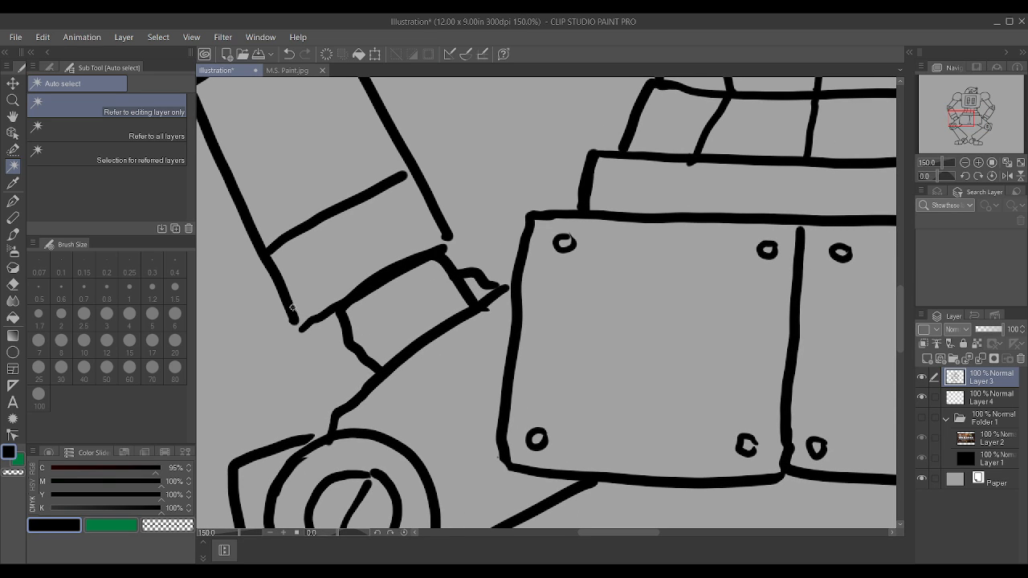
Step: Close the gaps at the lower corners of the left forearm with the G-pen at brush size 1
key(p)
key(bracketleft)
key(bracketleft)
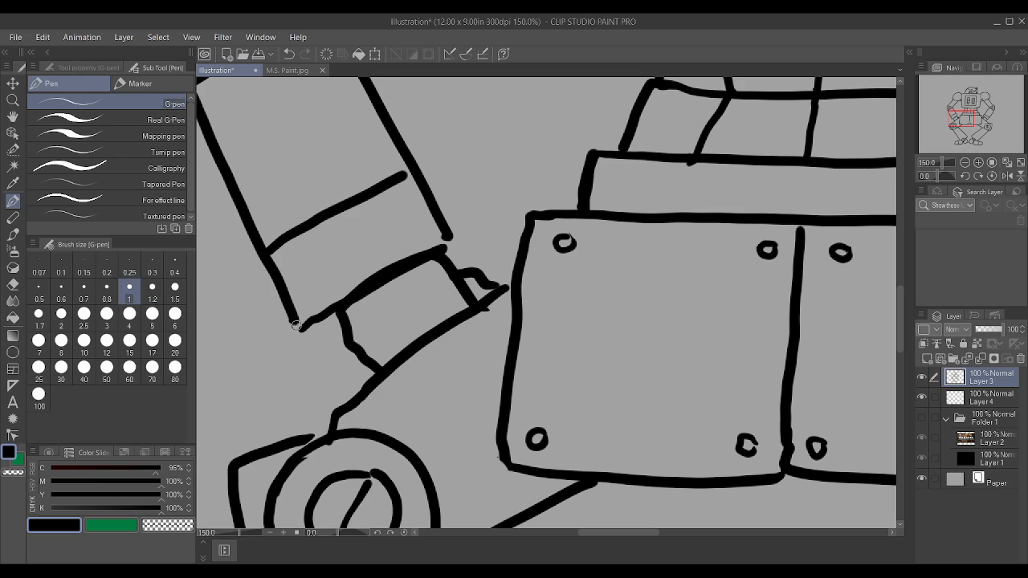
drag(437, 249, 442, 233)
Step: Inspect the outlines of the hips, waist, torso and right arm for open gaps
scroll(497, 294, down, 4)
scroll(779, 235, up, 3)
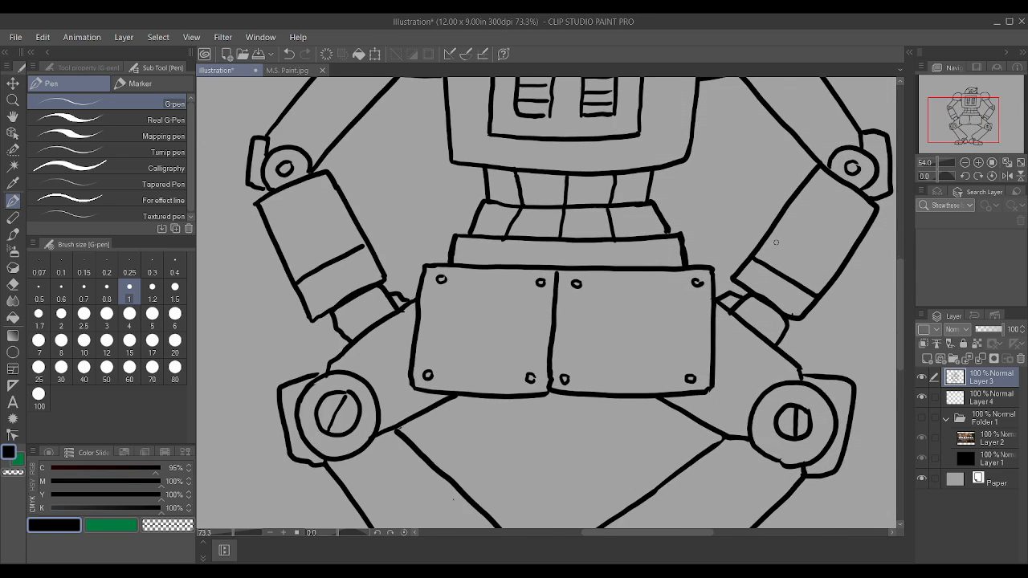
scroll(779, 235, up, 1)
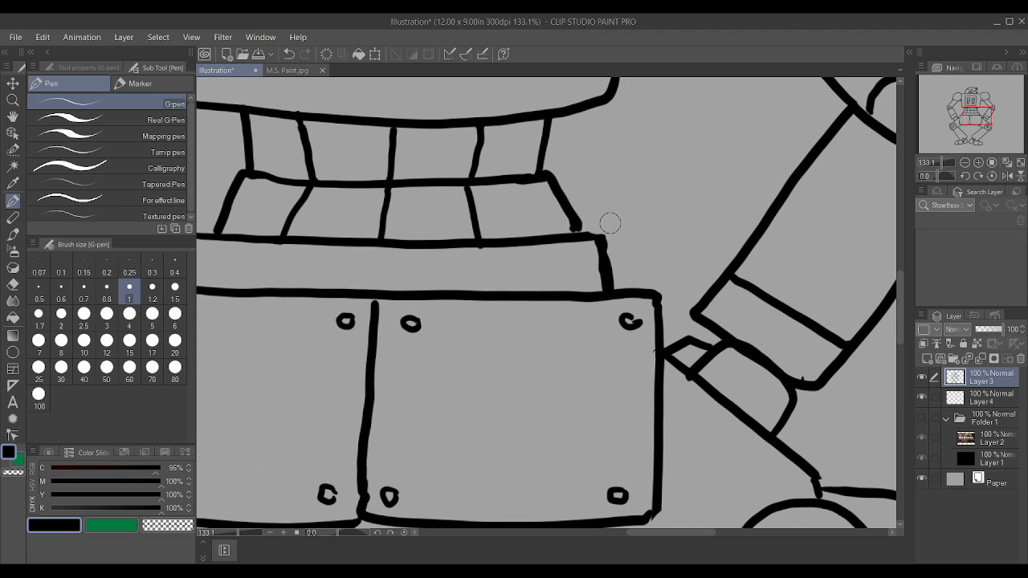
scroll(600, 235, down, 4)
scroll(769, 269, up, 3)
scroll(769, 269, down, 2)
scroll(769, 270, up, 5)
scroll(721, 239, down, 4)
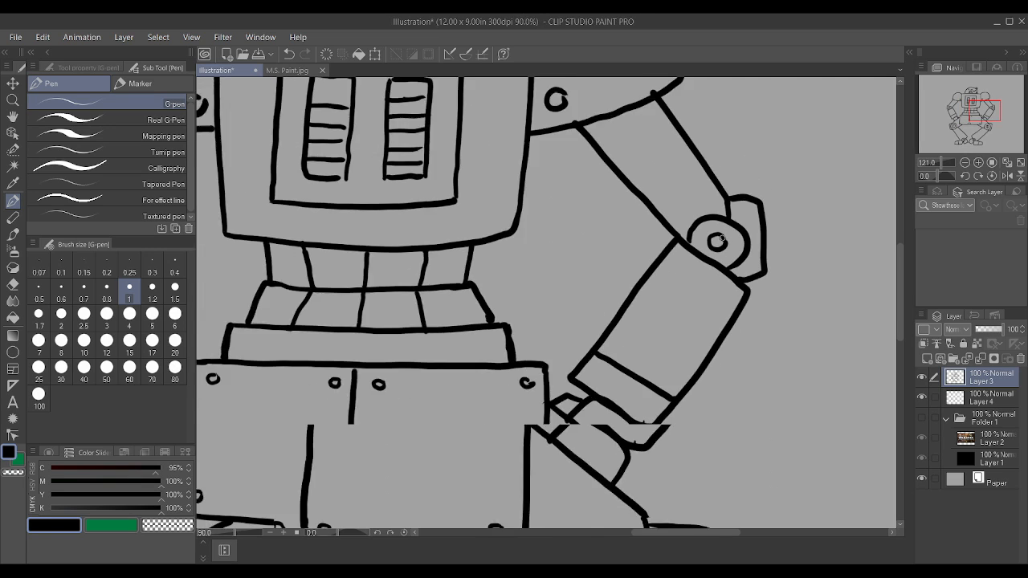
scroll(707, 131, up, 2)
scroll(707, 131, up, 2)
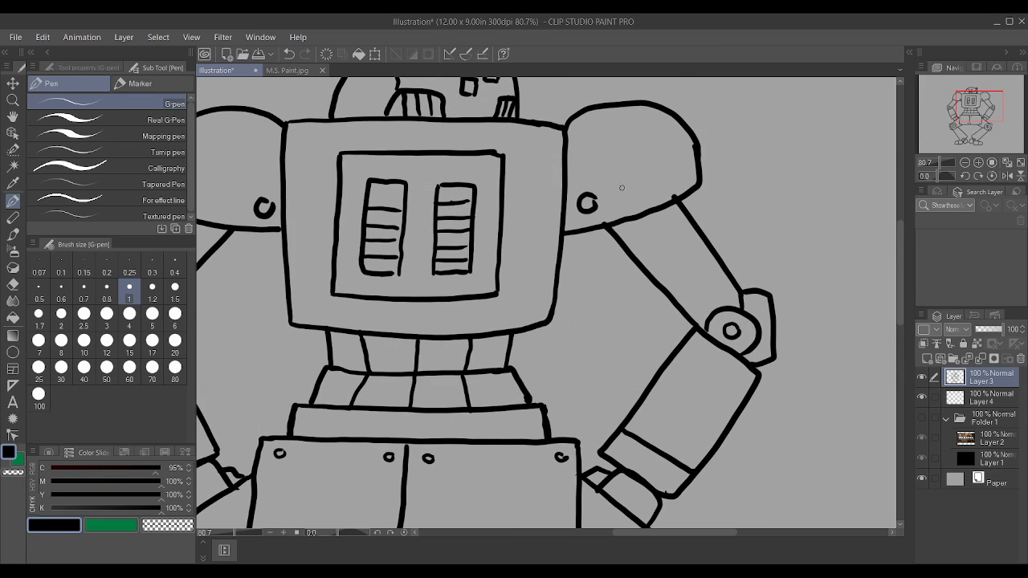
Step: Draw inner panel lines on both shoulder pads, following the pad edges and curving around the round bolts
drag(626, 195, 696, 174)
drag(590, 176, 589, 112)
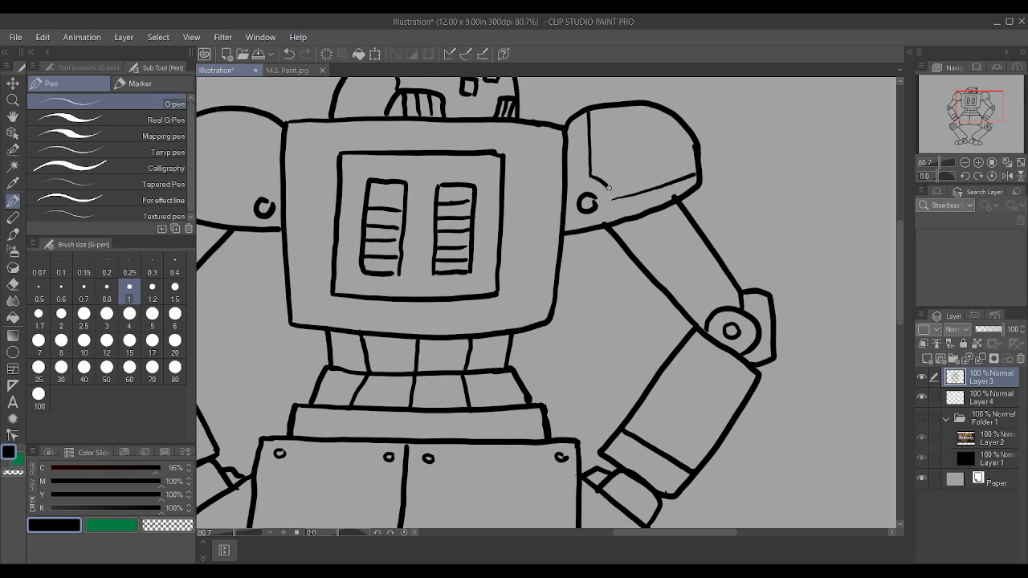
drag(608, 188, 616, 200)
scroll(631, 205, down, 4)
scroll(363, 202, up, 3)
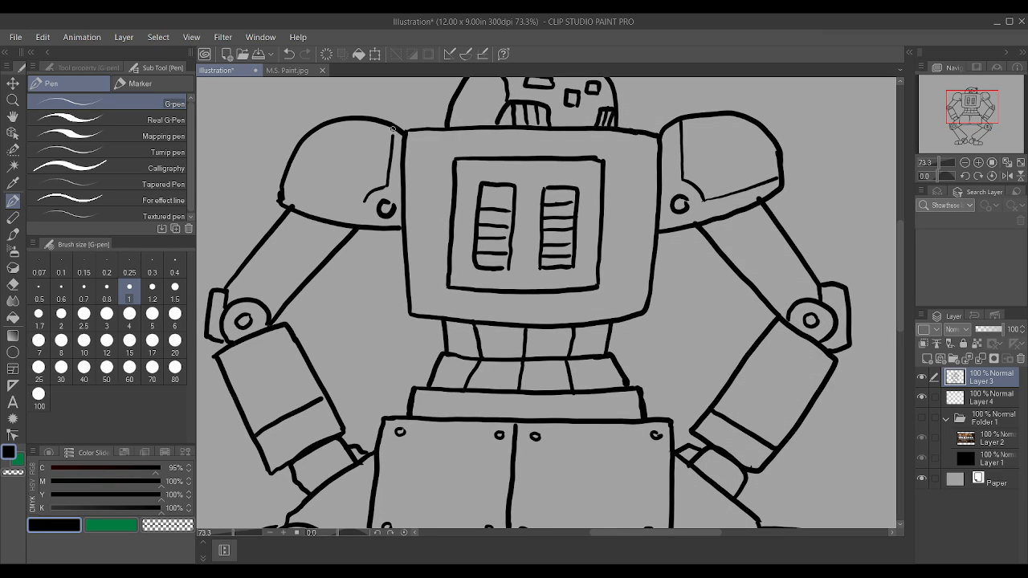
drag(291, 189, 372, 204)
Step: Stretch the robot line art horizontally to 129% width at 100% height, with Keep original image turned off
scroll(372, 204, down, 3)
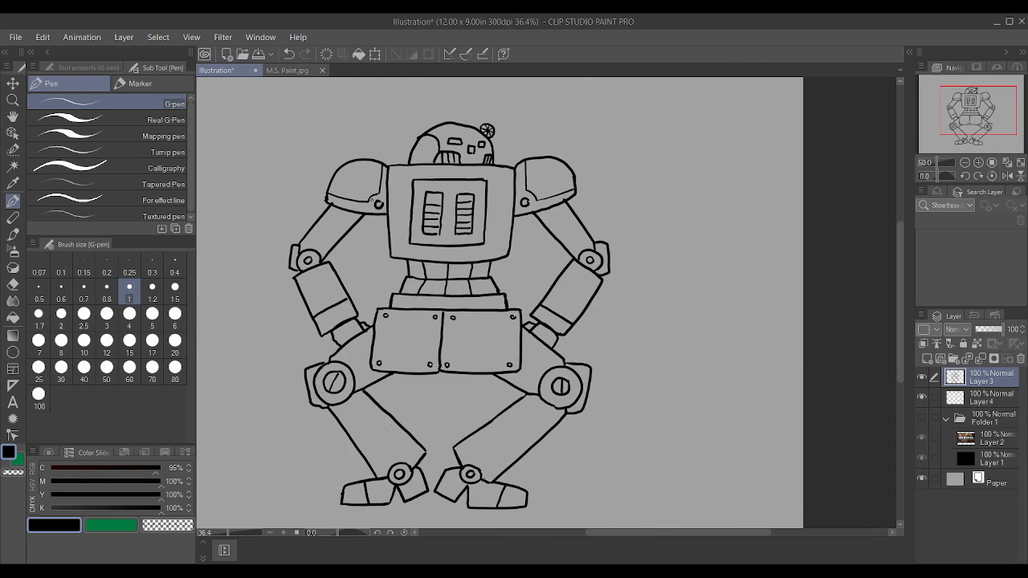
scroll(530, 156, up, 3)
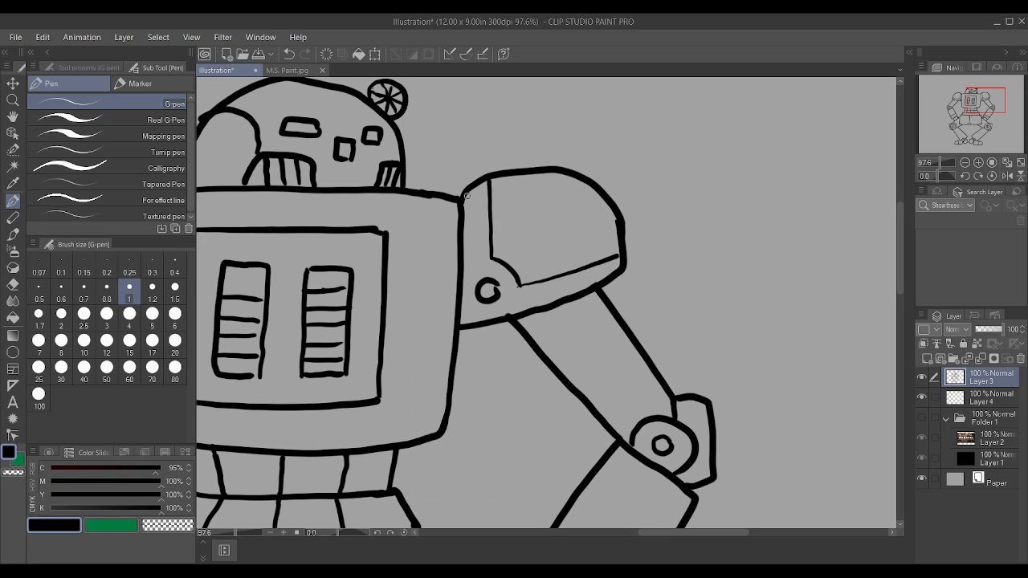
scroll(557, 216, down, 4)
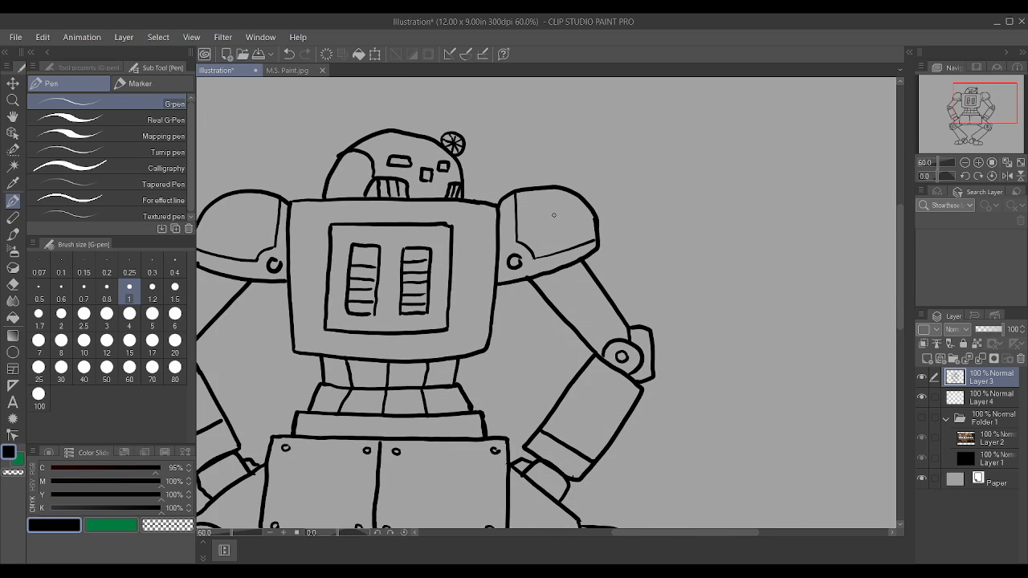
scroll(437, 295, down, 4)
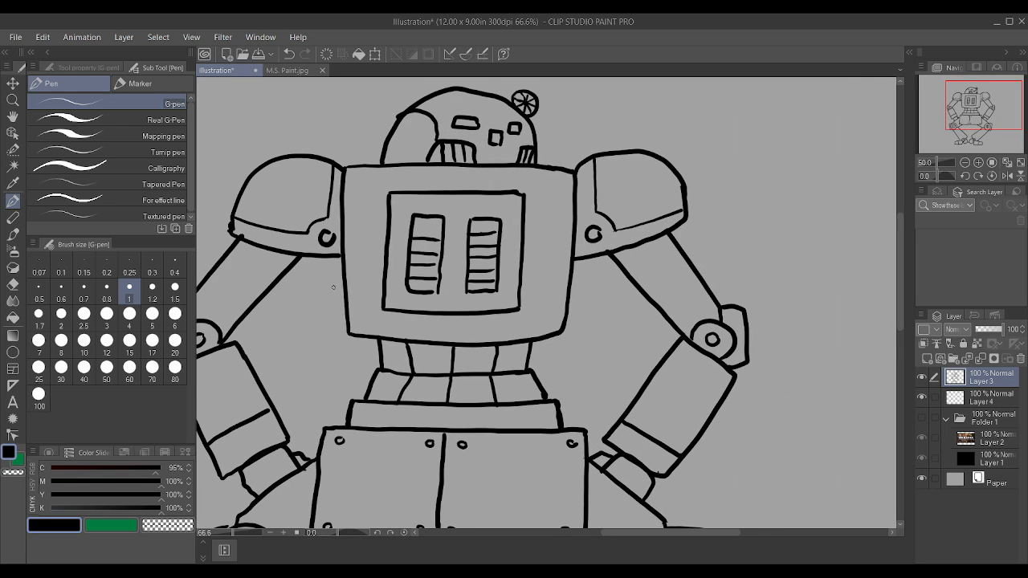
scroll(356, 297, up, 2)
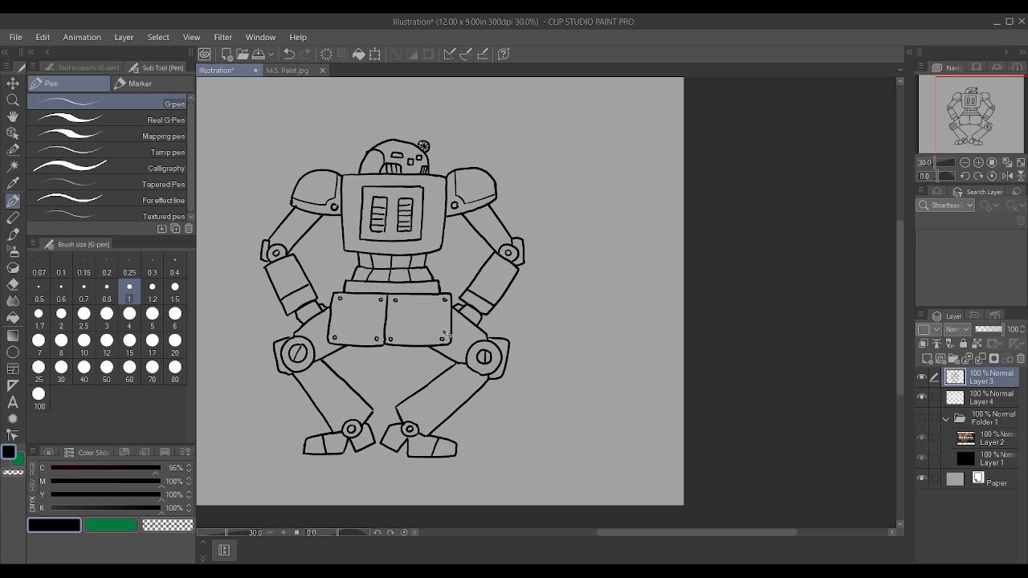
key(ctrl+t)
drag(528, 298, 602, 298)
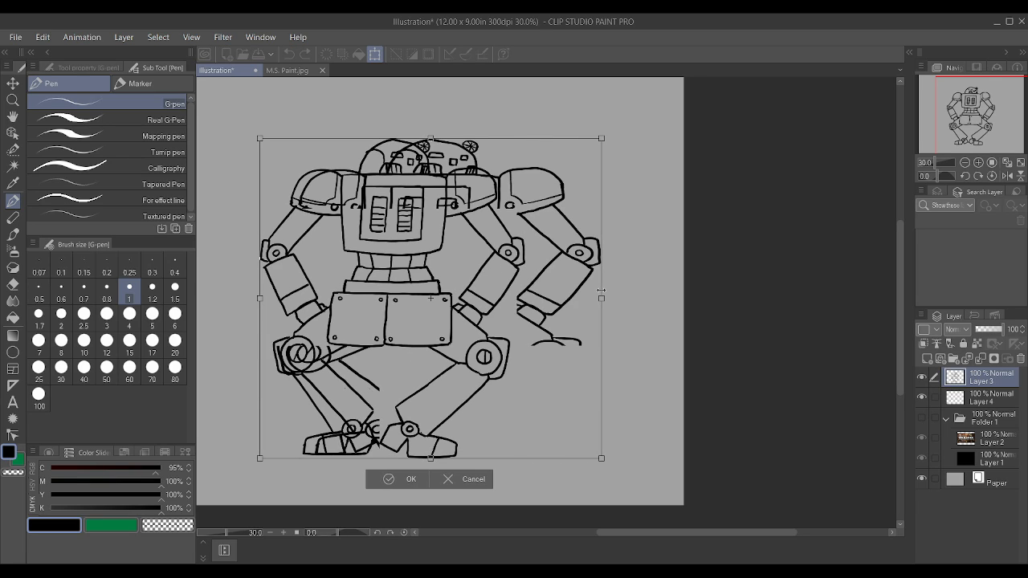
click(118, 66)
scroll(105, 172, down, 1)
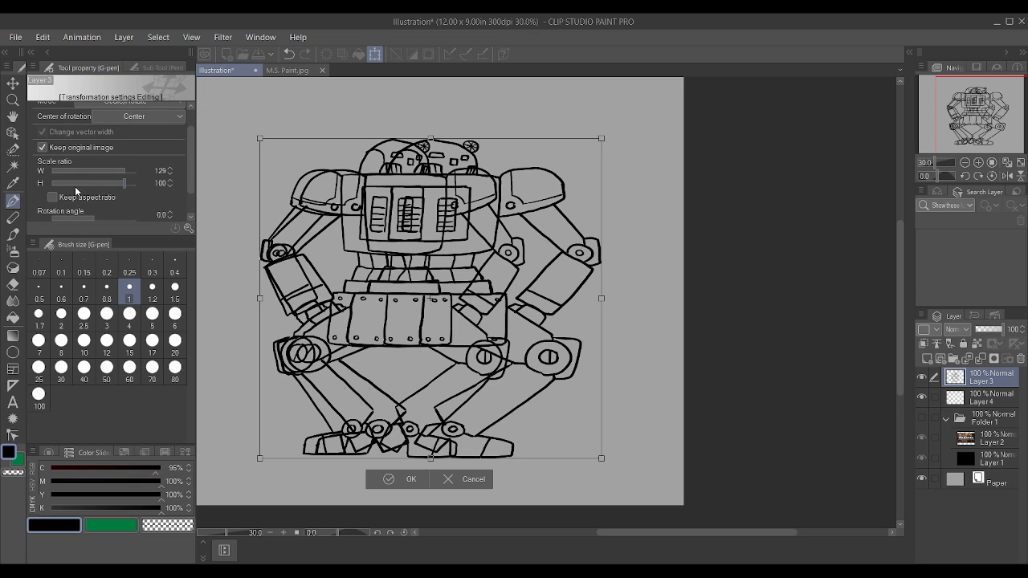
click(43, 148)
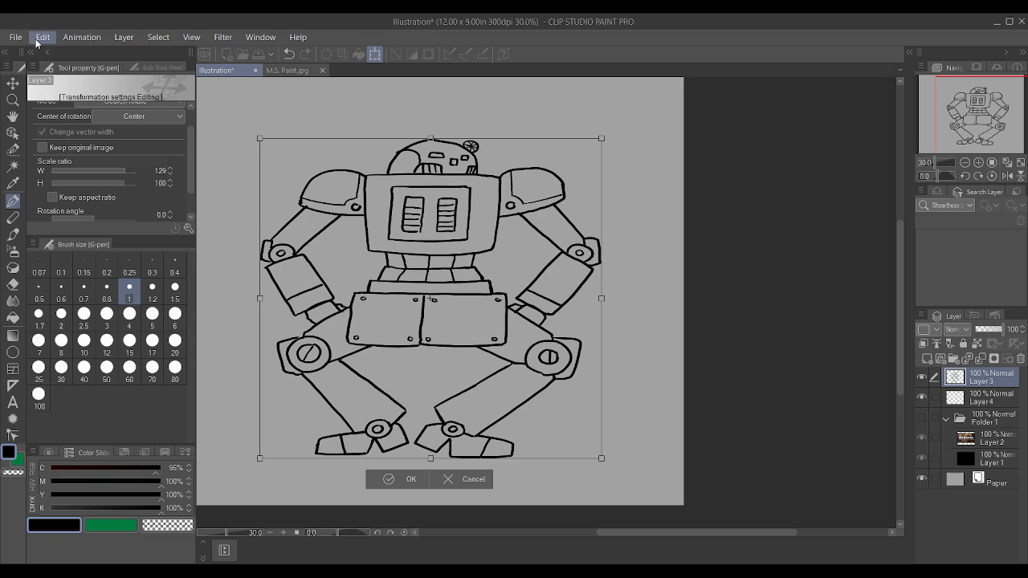
Step: Apply a Perspective transform that spreads the robot's base outward on both sides, and confirm the transformation
click(303, 434)
drag(603, 459, 629, 440)
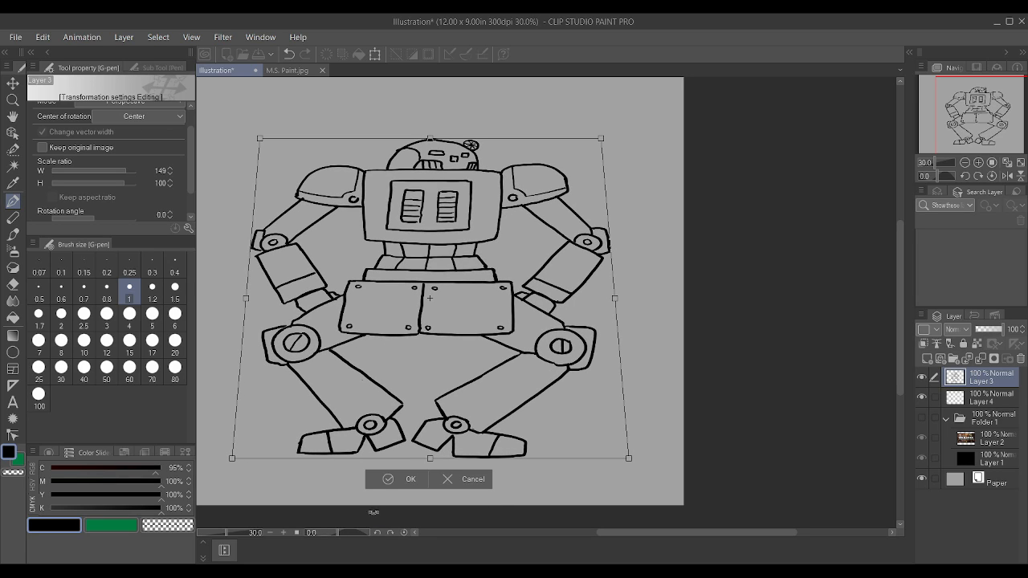
key(Return)
scroll(592, 391, down, 1)
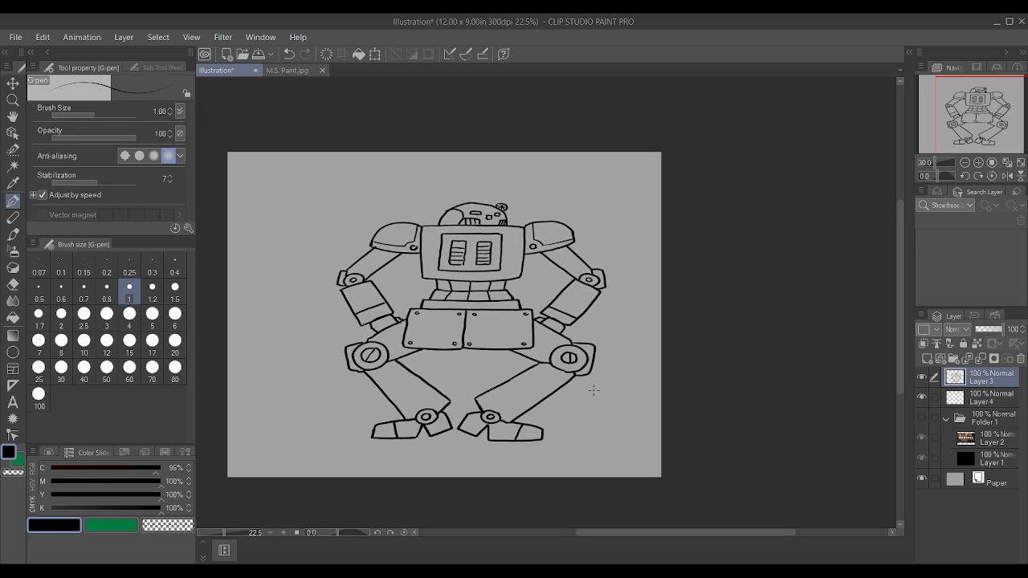
Step: Inspect the outlines around the right knee joint and the legs for open gaps
scroll(315, 403, up, 2)
scroll(495, 378, up, 3)
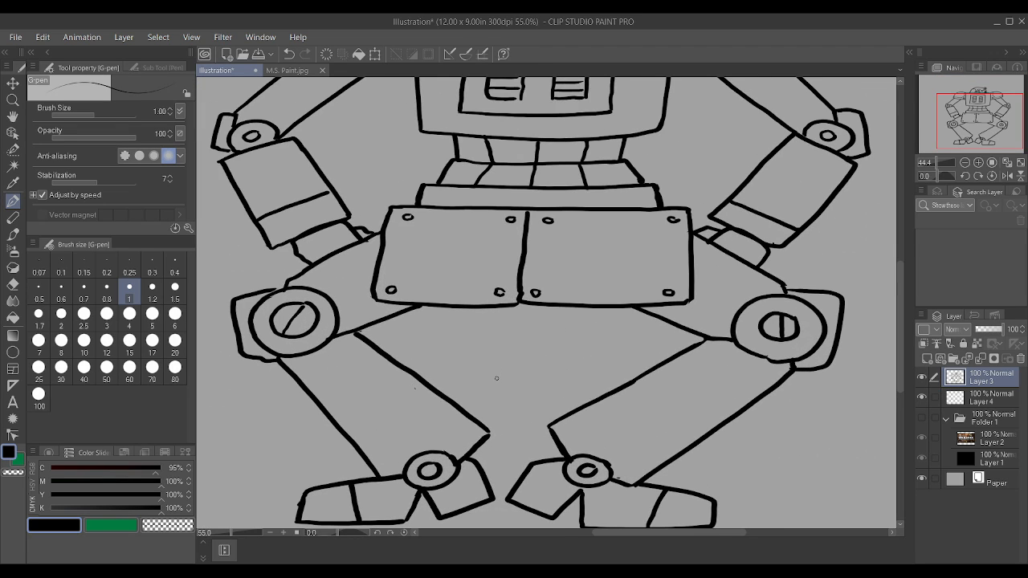
scroll(495, 377, down, 2)
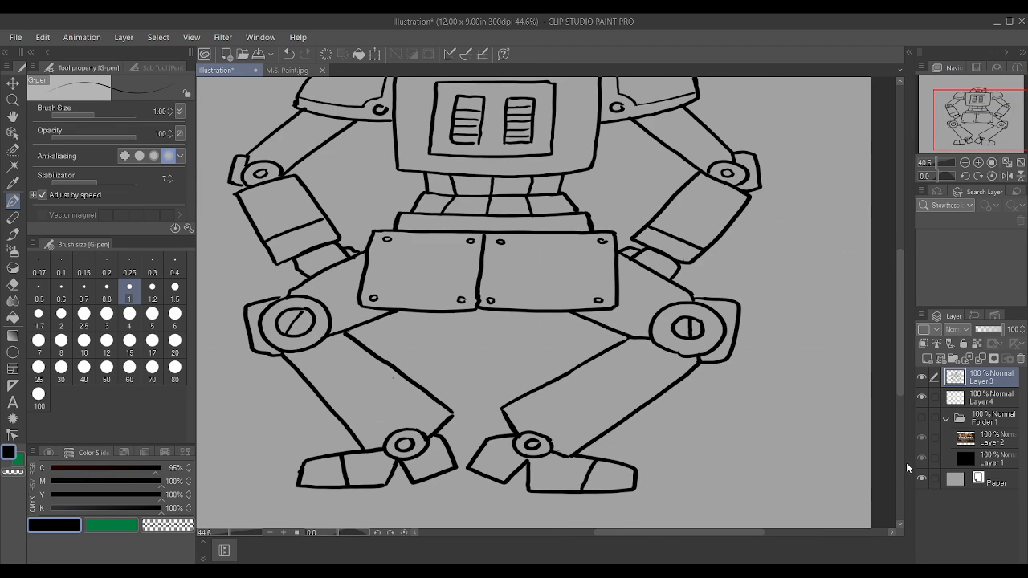
scroll(654, 341, up, 2)
scroll(655, 341, up, 3)
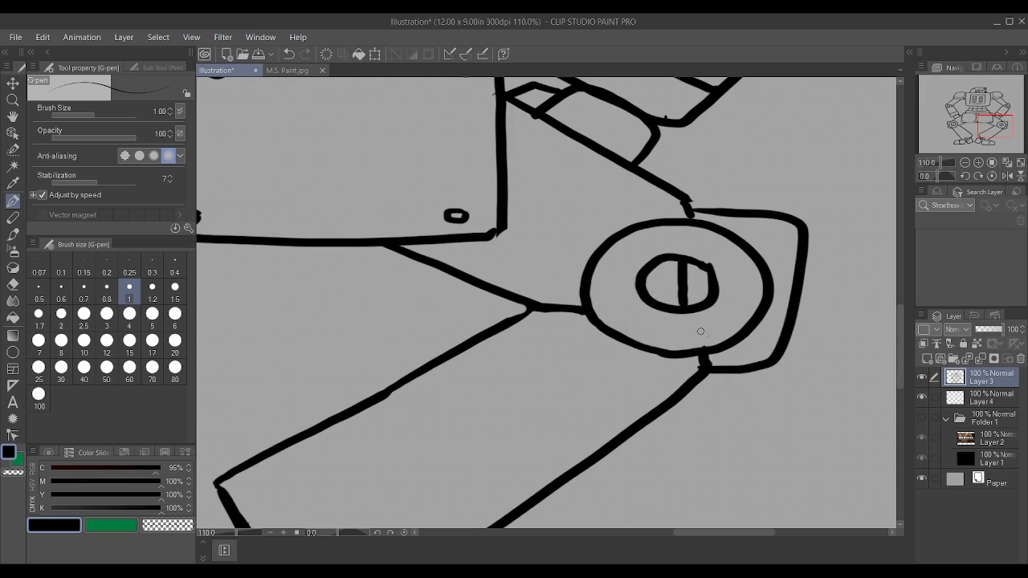
scroll(701, 329, down, 2)
scroll(693, 229, up, 2)
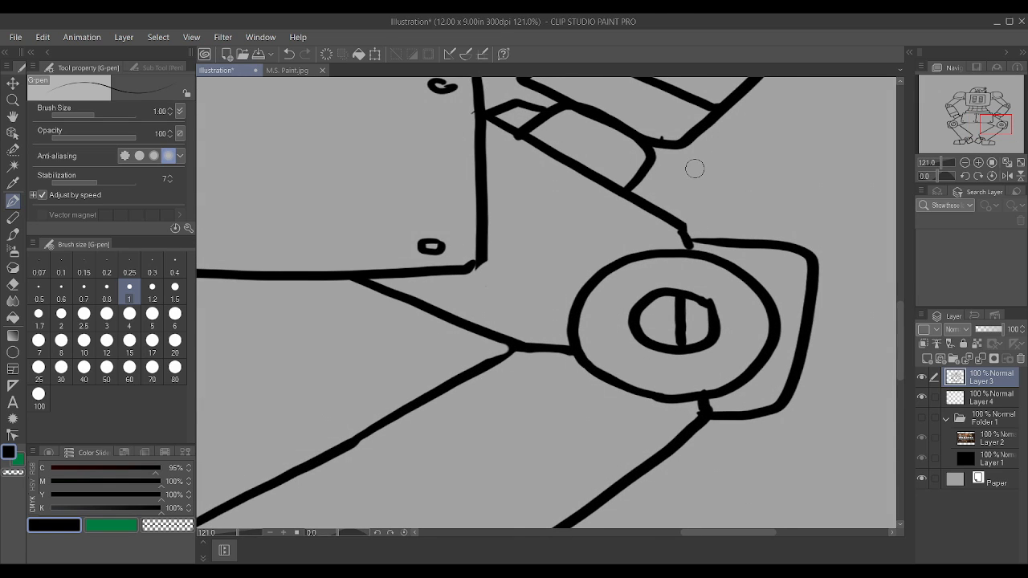
scroll(667, 128, down, 4)
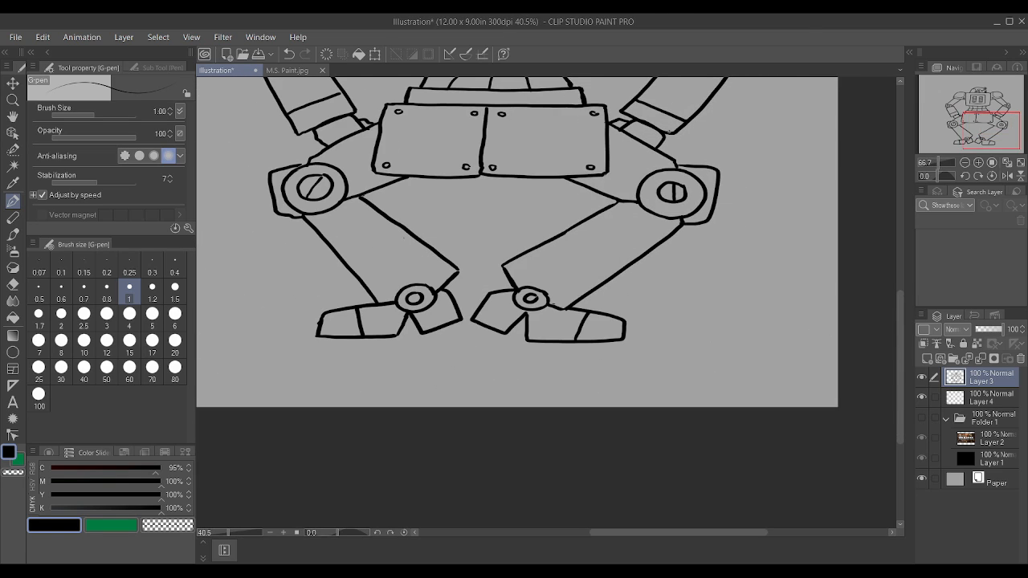
Step: Close the gap between the left knee's outer plate and the thigh outline with a short pen stroke
scroll(311, 141, up, 4)
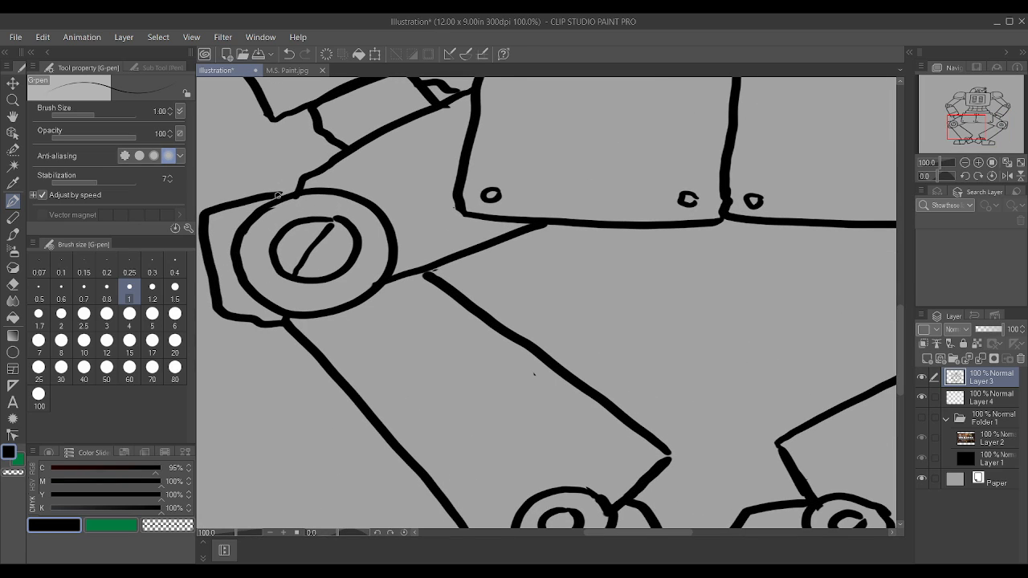
drag(278, 195, 299, 176)
scroll(338, 213, down, 4)
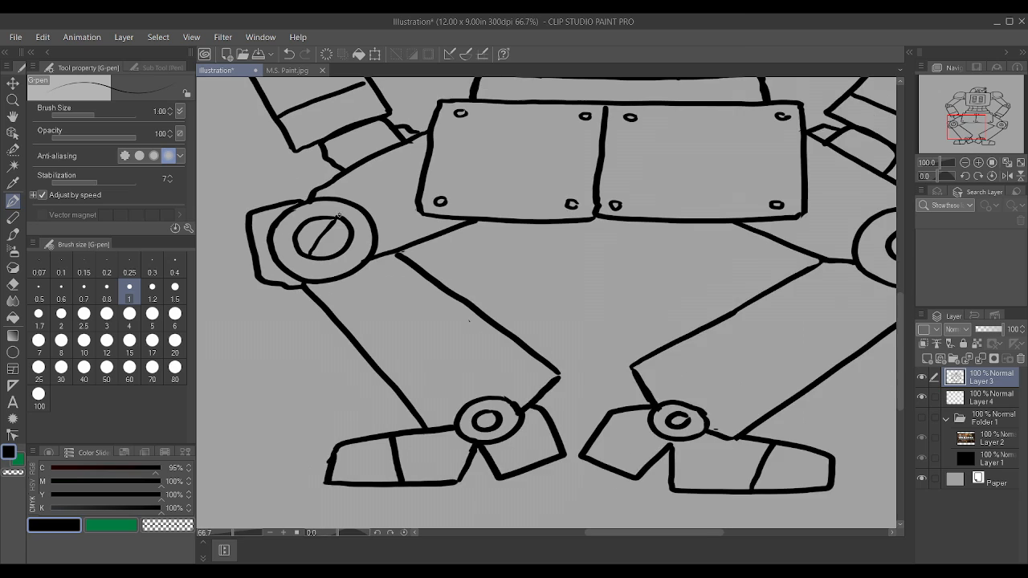
Step: Examine the whole robot's line art for remaining gaps and overall proportions
scroll(634, 271, down, 4)
scroll(771, 286, up, 3)
scroll(803, 295, down, 3)
scroll(724, 241, up, 3)
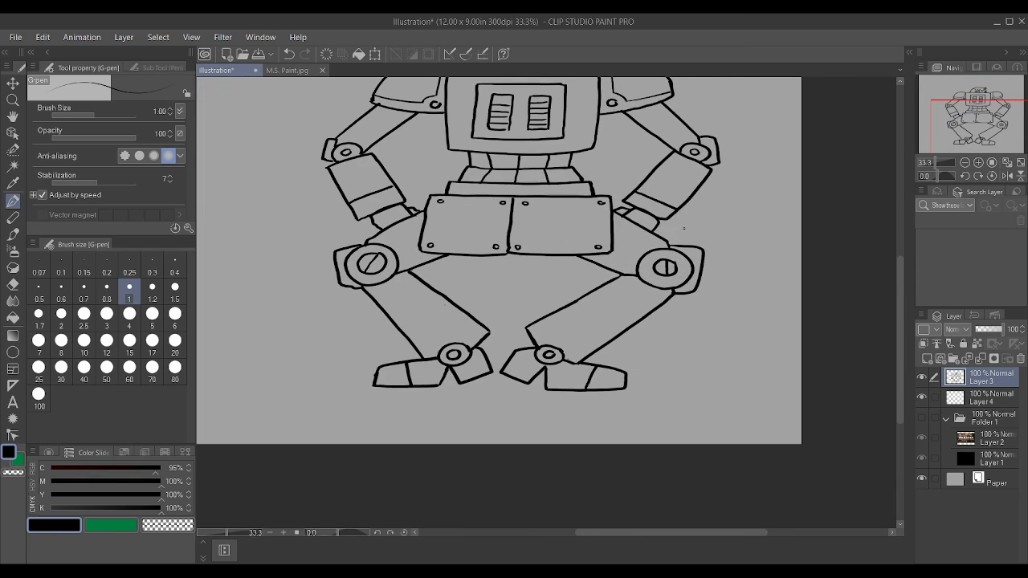
scroll(581, 305, down, 2)
scroll(603, 241, up, 3)
scroll(619, 170, down, 1)
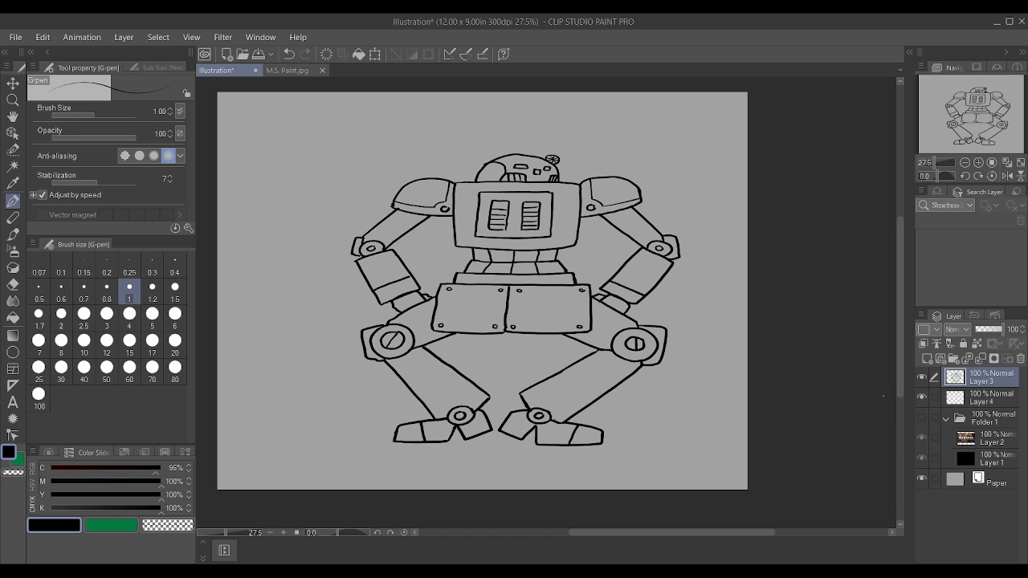
scroll(609, 343, up, 2)
scroll(576, 352, down, 2)
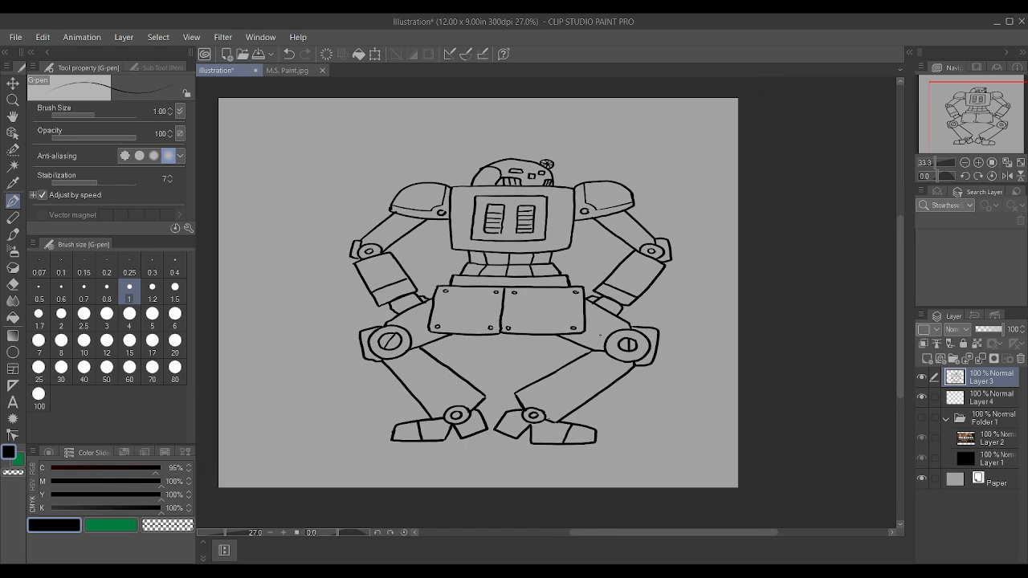
Step: Lock the line art on Layer 3 and make Layer 4 active with the green sub colour selected
click(963, 343)
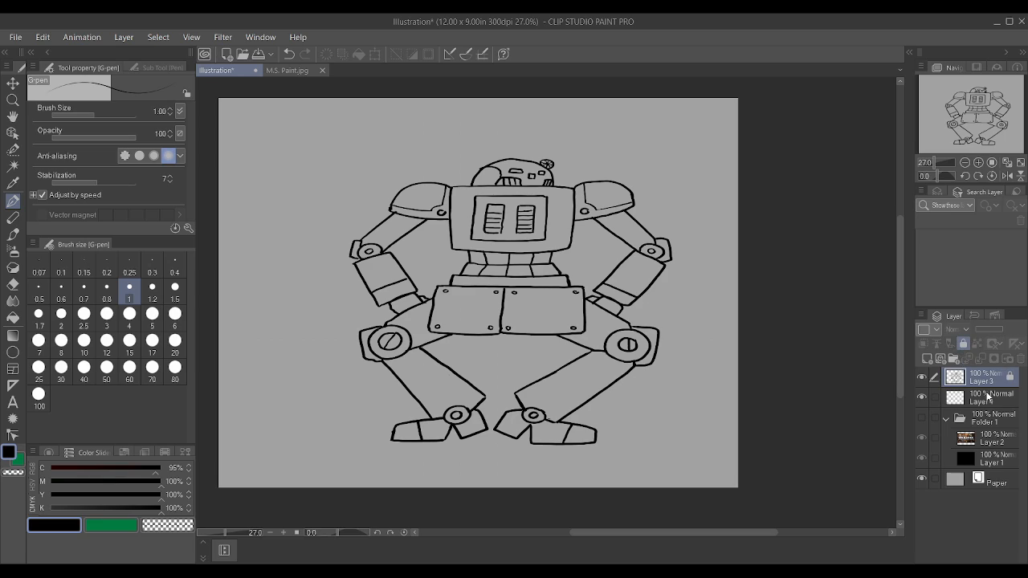
click(990, 397)
click(93, 529)
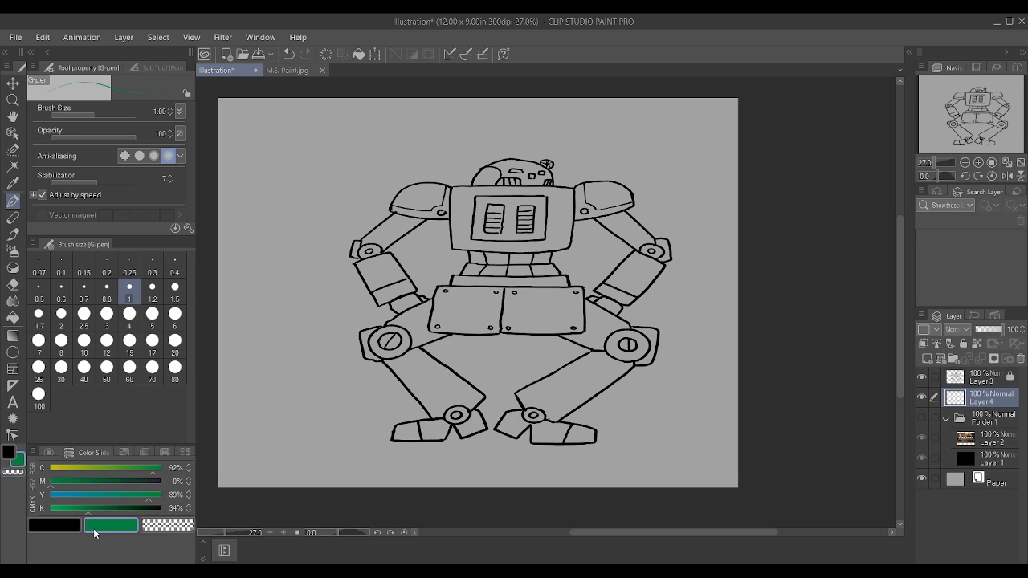
Step: Test Auto select inside the legs on Layer 4 and with Layer 3 added, clear the selections, and make only Layer 3 active
click(13, 166)
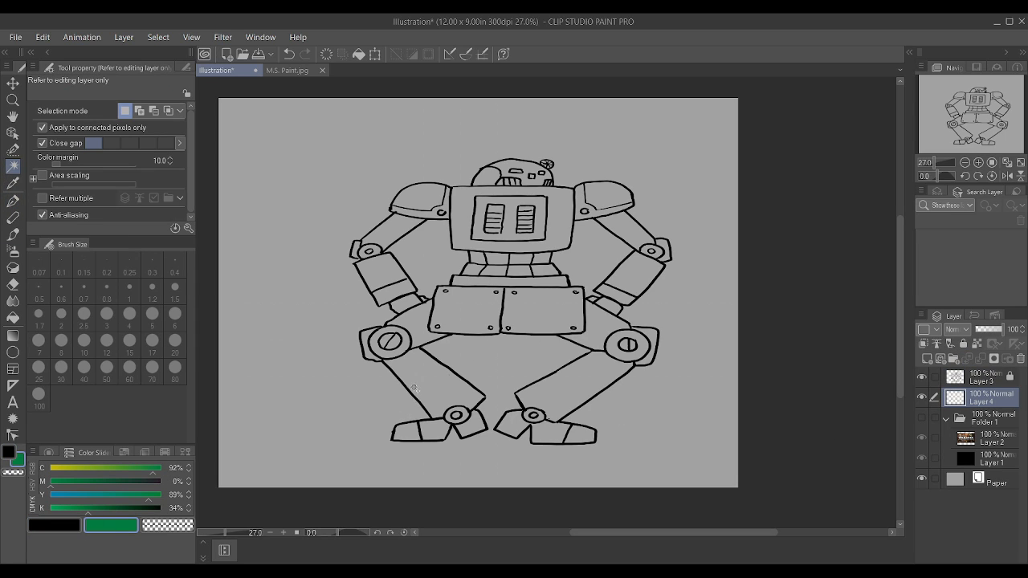
click(418, 388)
key(ctrl+d)
ctrl+click(1009, 378)
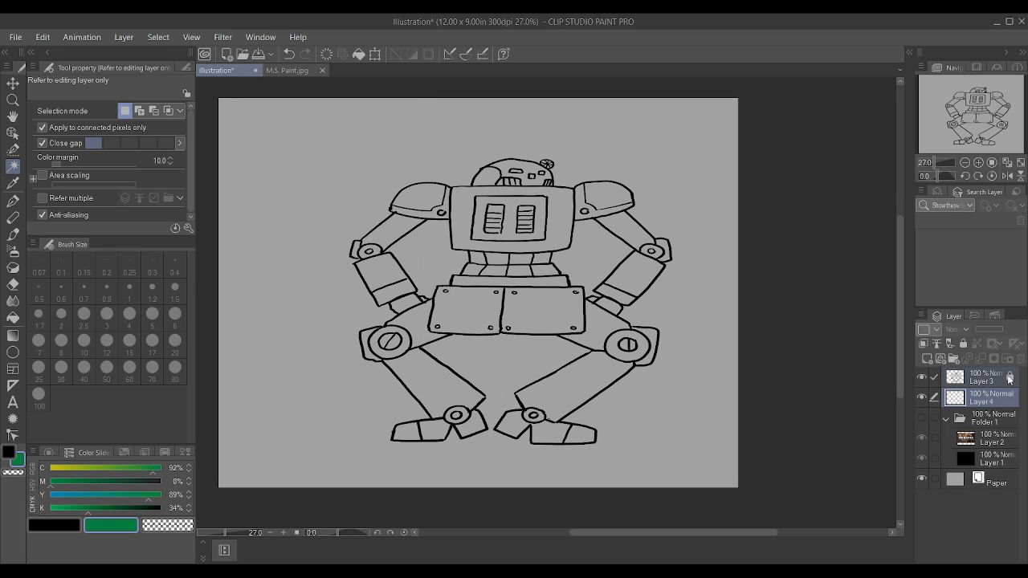
click(555, 403)
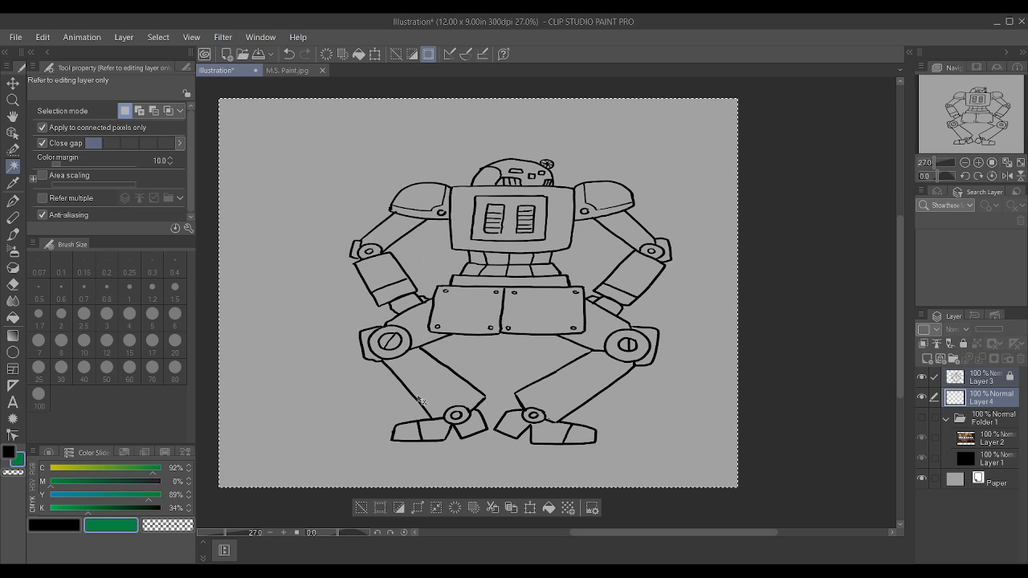
key(ctrl+d)
click(994, 382)
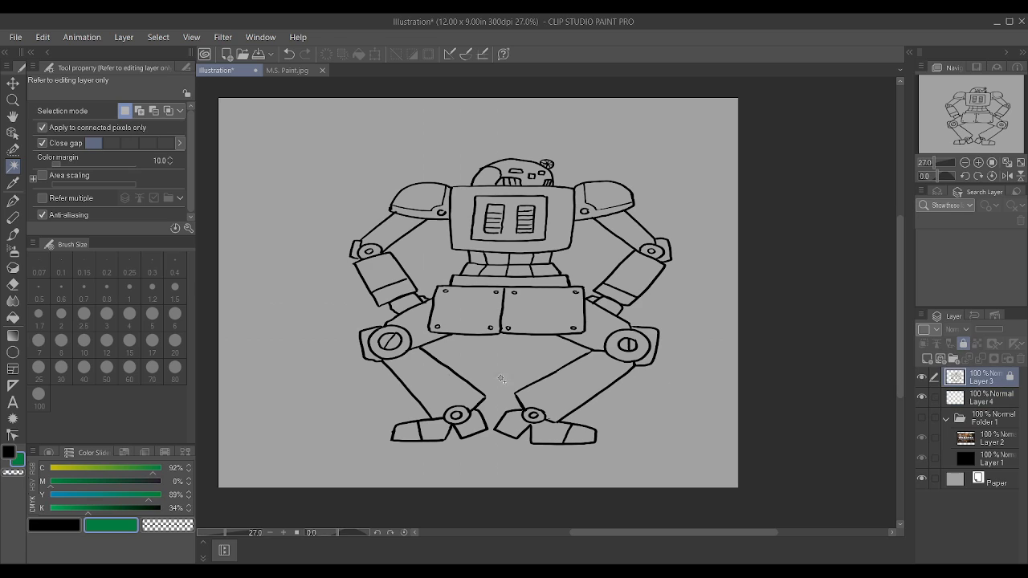
Step: Select the legs, thighs, arms, lower shoulder bands, chest frame and side of the head with Auto select on Layer 3
click(532, 387)
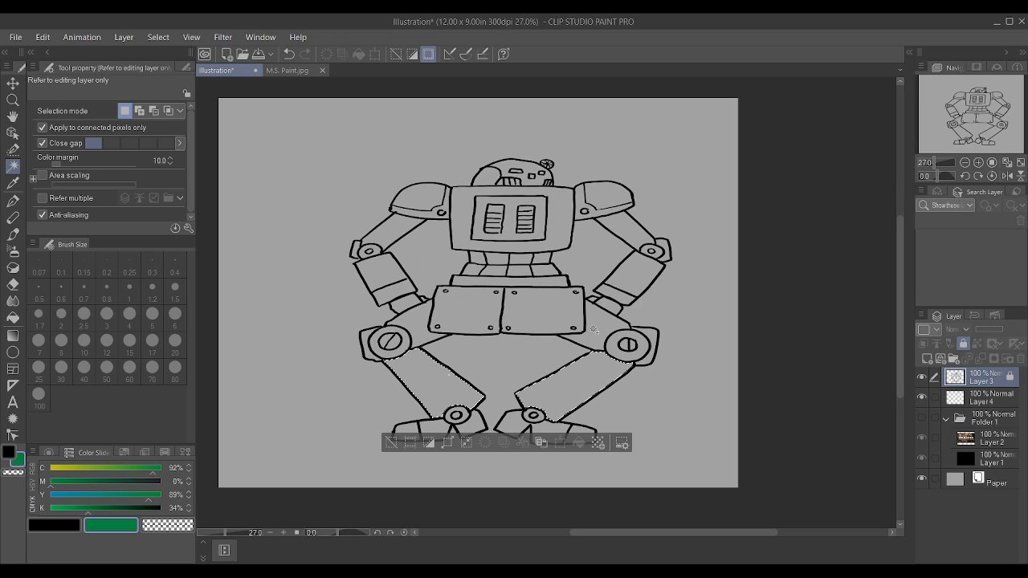
shift+click(421, 331)
shift+click(387, 277)
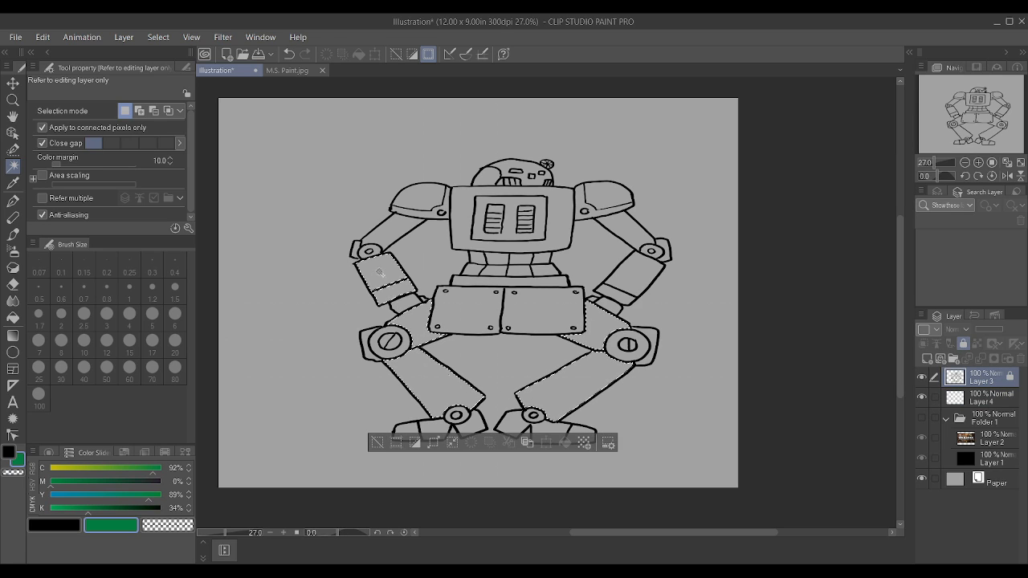
shift+click(652, 253)
shift+click(637, 287)
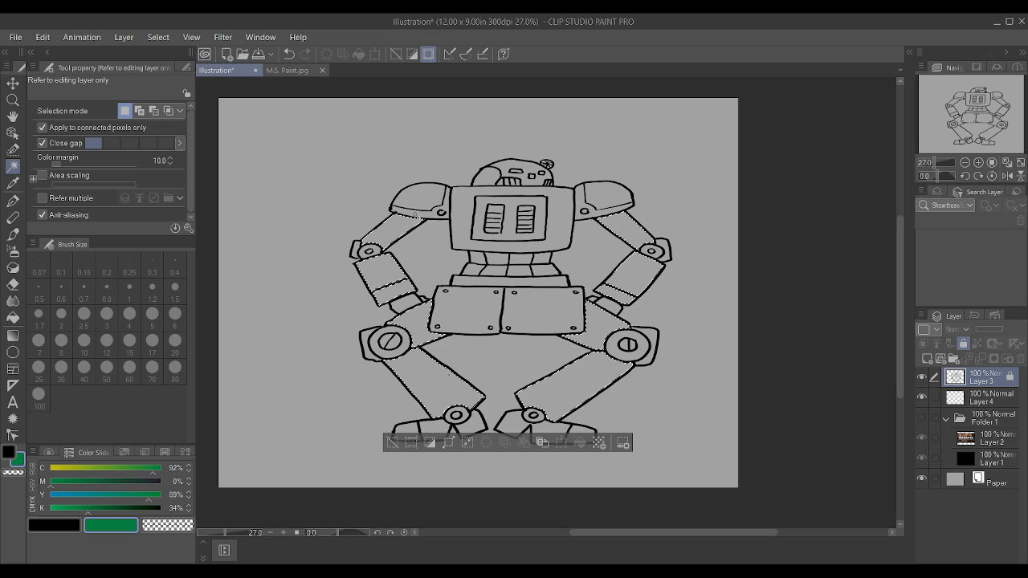
shift+click(584, 210)
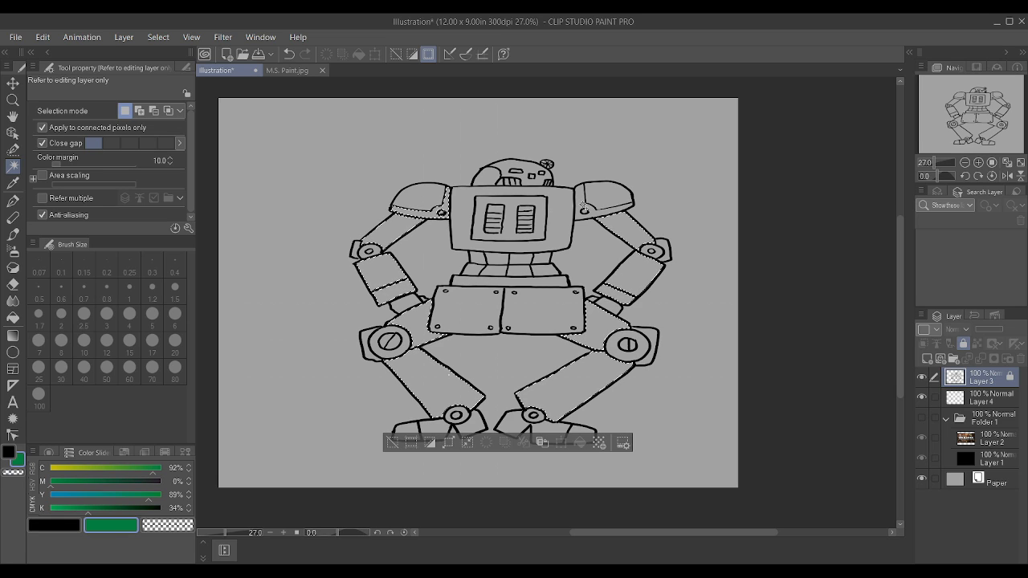
shift+click(560, 227)
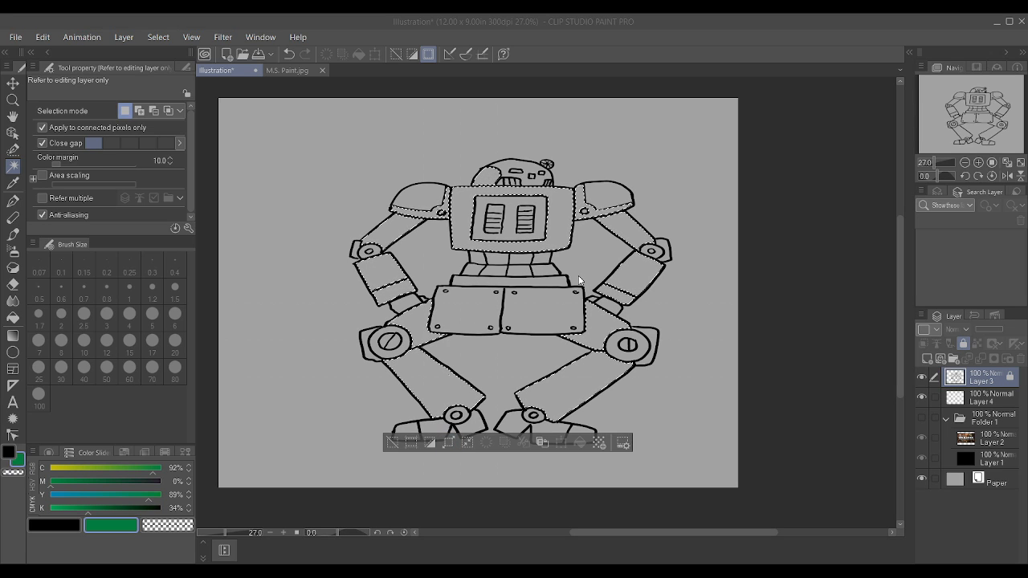
Step: Paint the selected body parts on Layer 4 with the G-pen at size 100 in green darkened to K 47%, and deselect
click(985, 400)
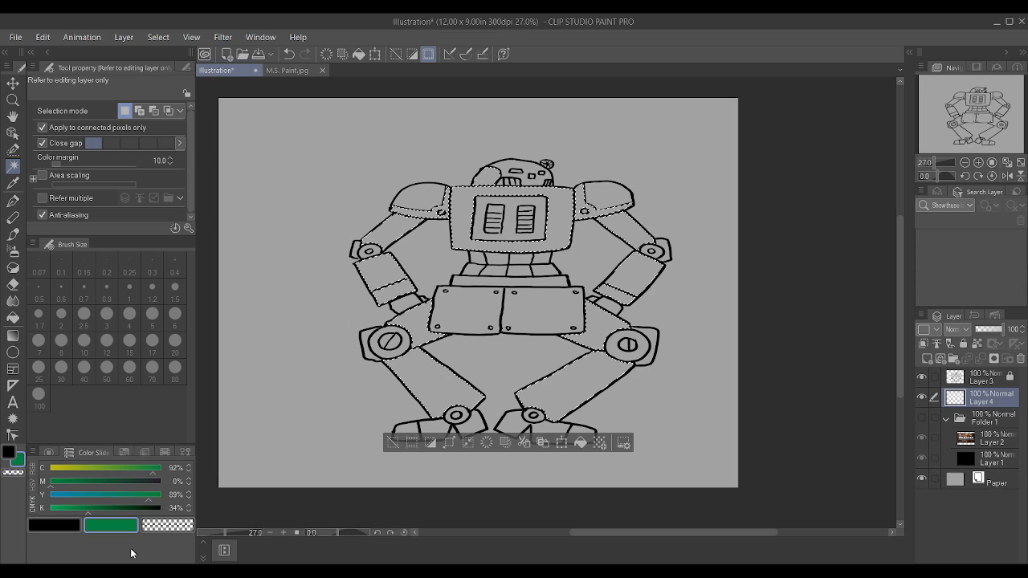
key(p)
key(bracketright)
key(bracketright)
key(bracketright)
key(bracketright)
key(bracketright)
key(bracketright)
key(bracketright)
key(bracketright)
key(bracketright)
key(bracketright)
key(bracketright)
key(bracketright)
key(bracketright)
key(bracketright)
key(bracketright)
key(bracketright)
key(bracketright)
key(bracketright)
key(bracketright)
key(bracketright)
key(alt+Delete)
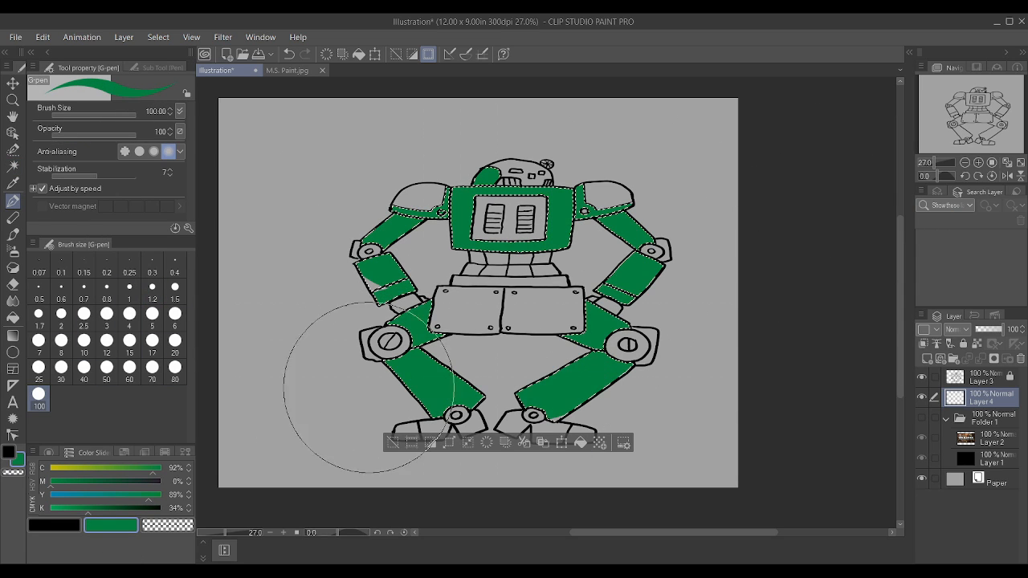
click(100, 509)
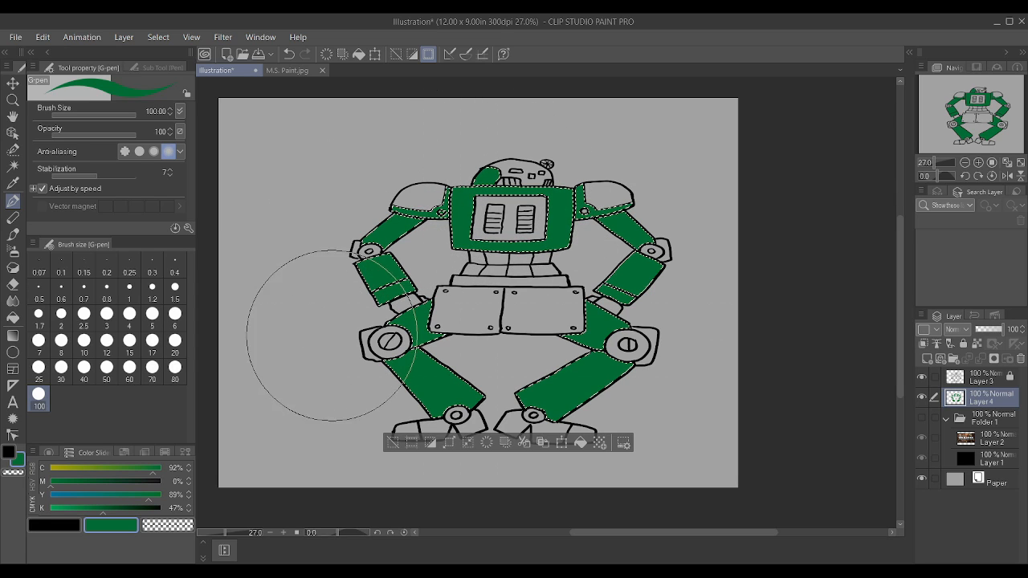
key(ctrl+d)
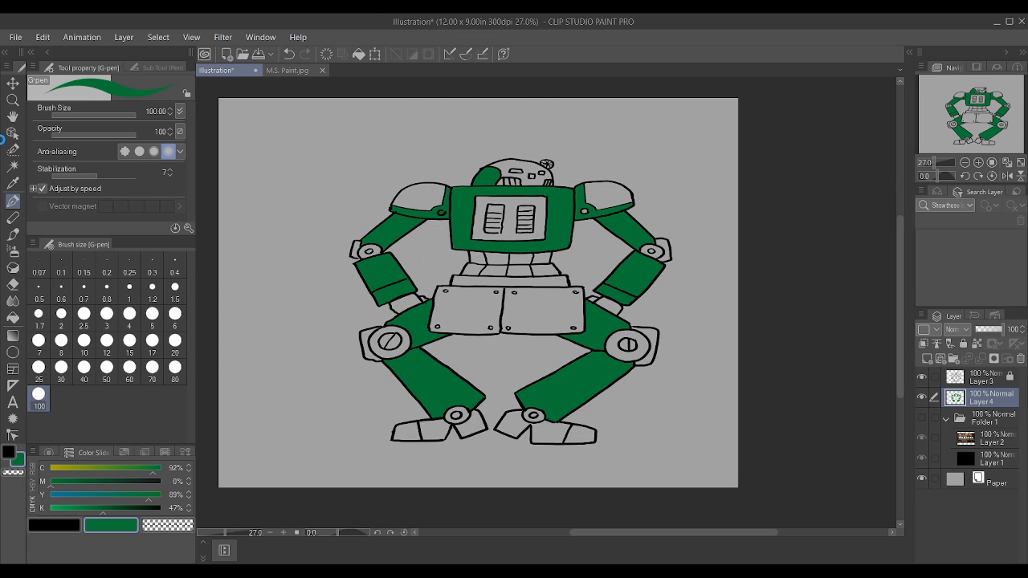
Step: Select the waist band and the outer plates of both knees and both elbows with Auto select on Layer 3
click(13, 166)
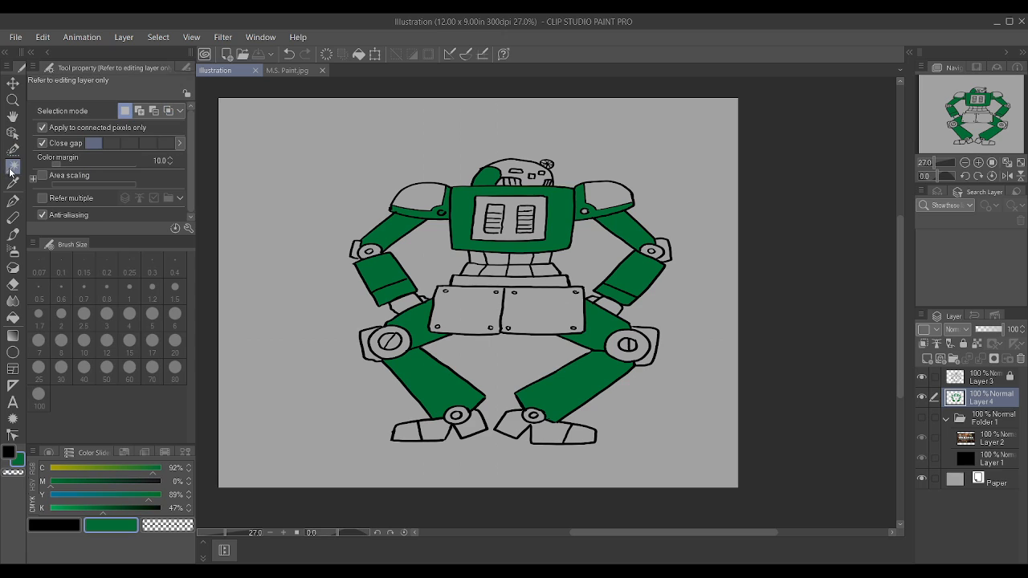
click(984, 383)
scroll(422, 249, up, 1)
click(543, 292)
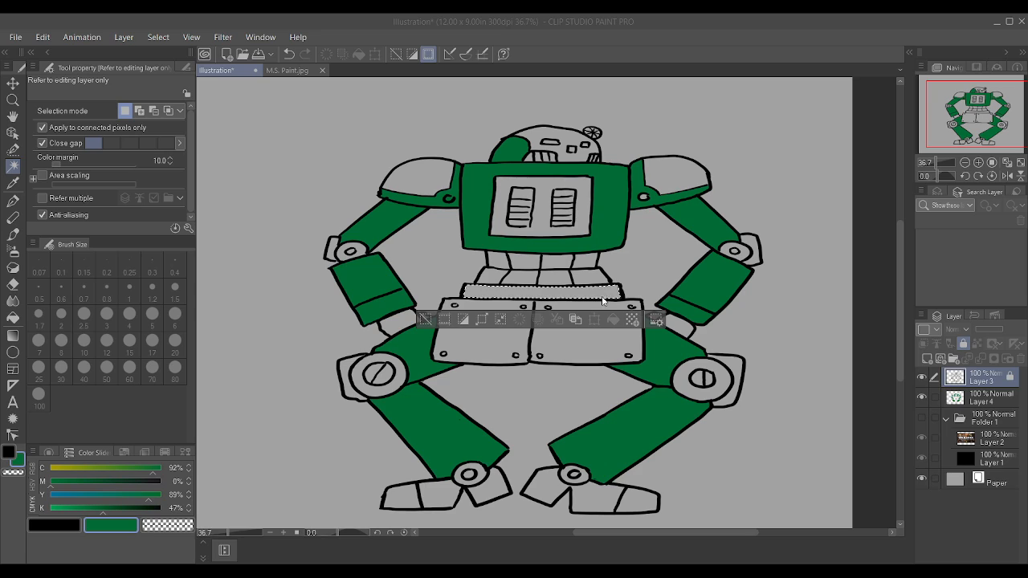
shift+click(739, 363)
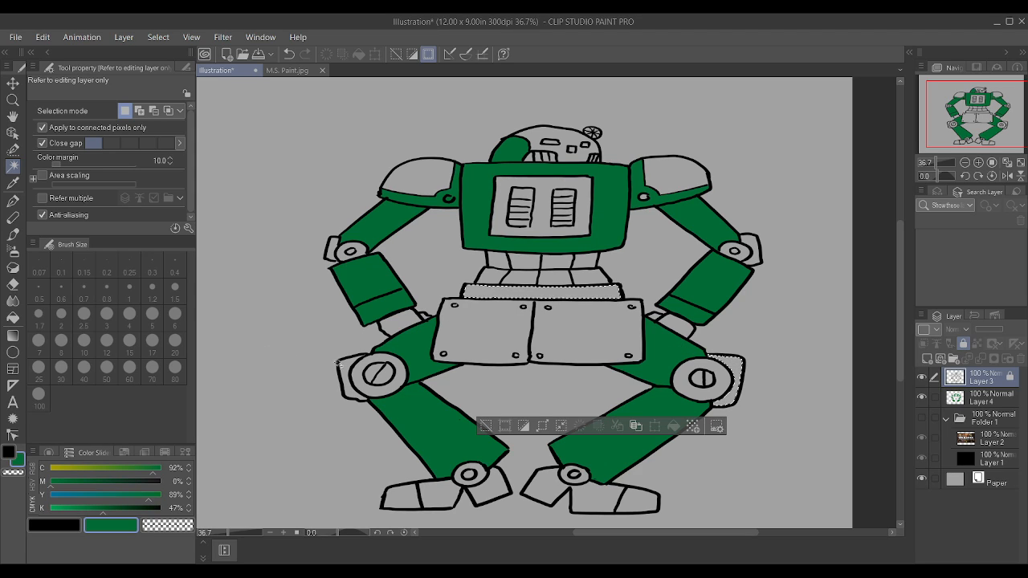
shift+click(340, 370)
shift+click(332, 252)
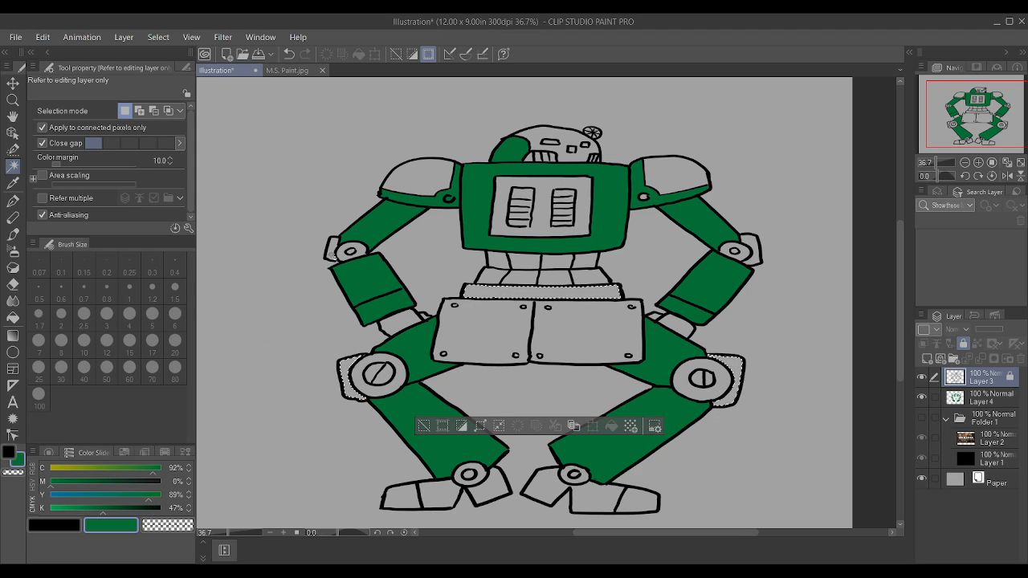
shift+click(748, 246)
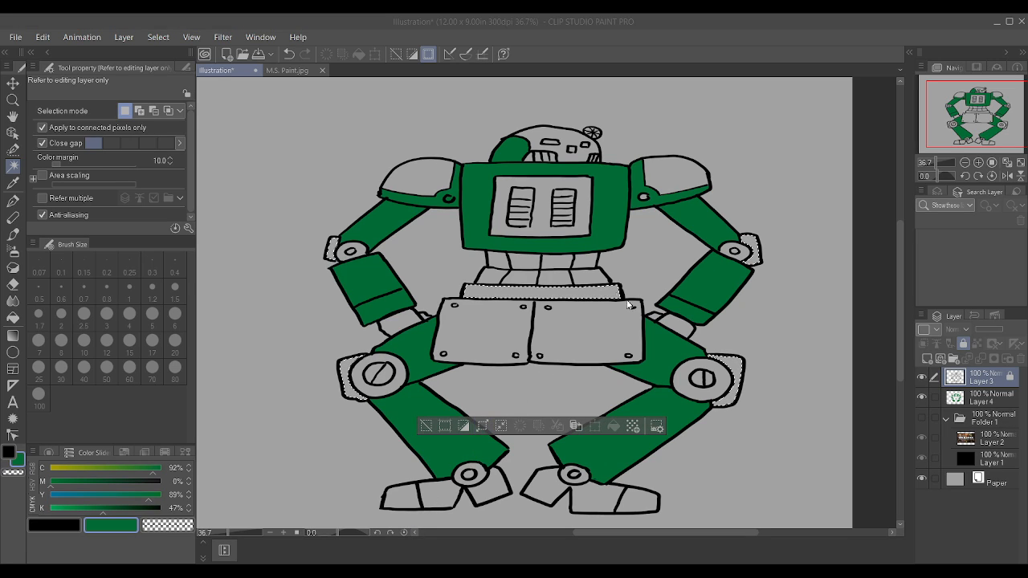
Step: Paint the selected waist band and joint plates on Layer 4 in the same dark green and clear the selection
click(996, 397)
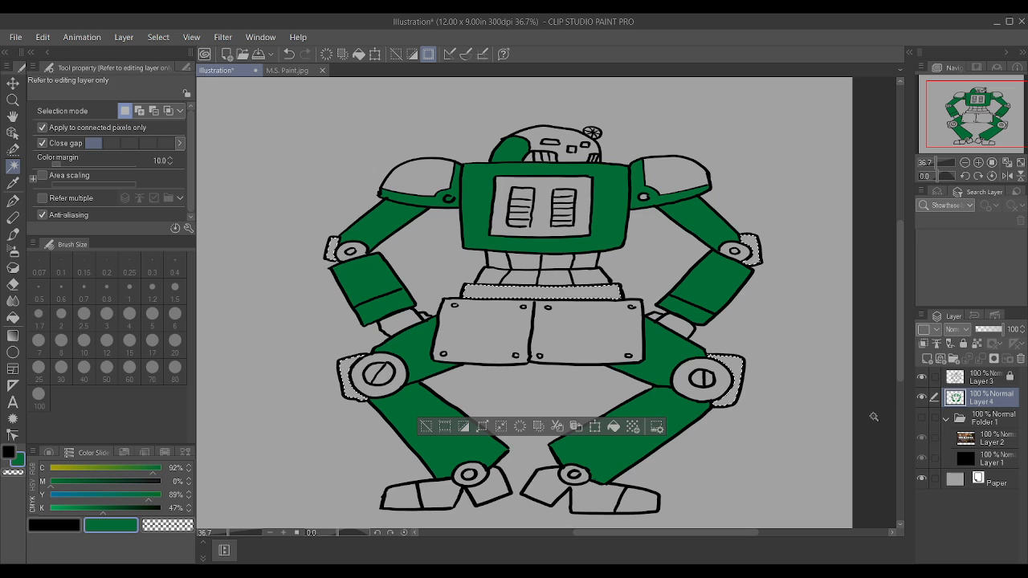
key(p)
drag(679, 364, 699, 378)
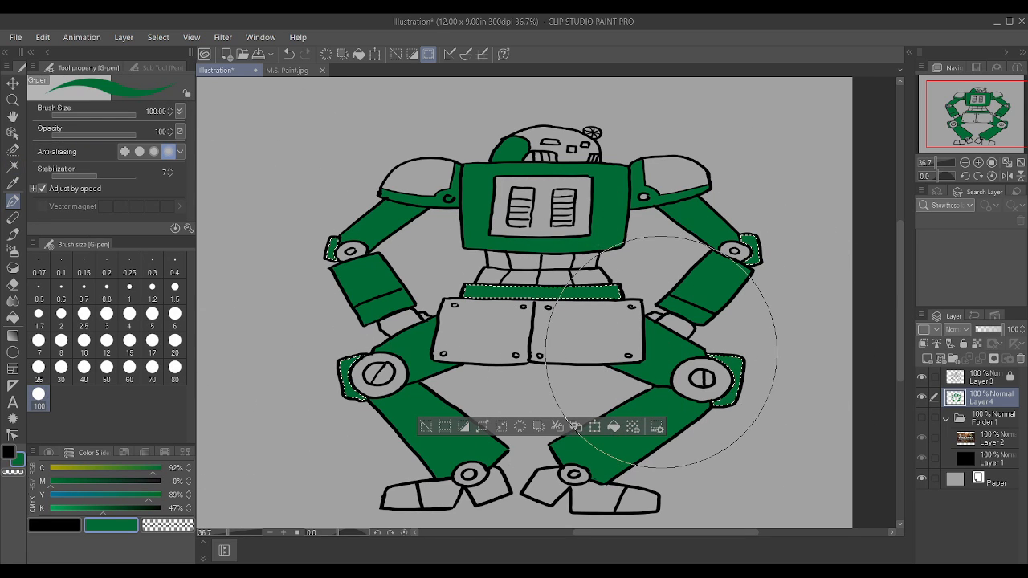
key(ctrl+d)
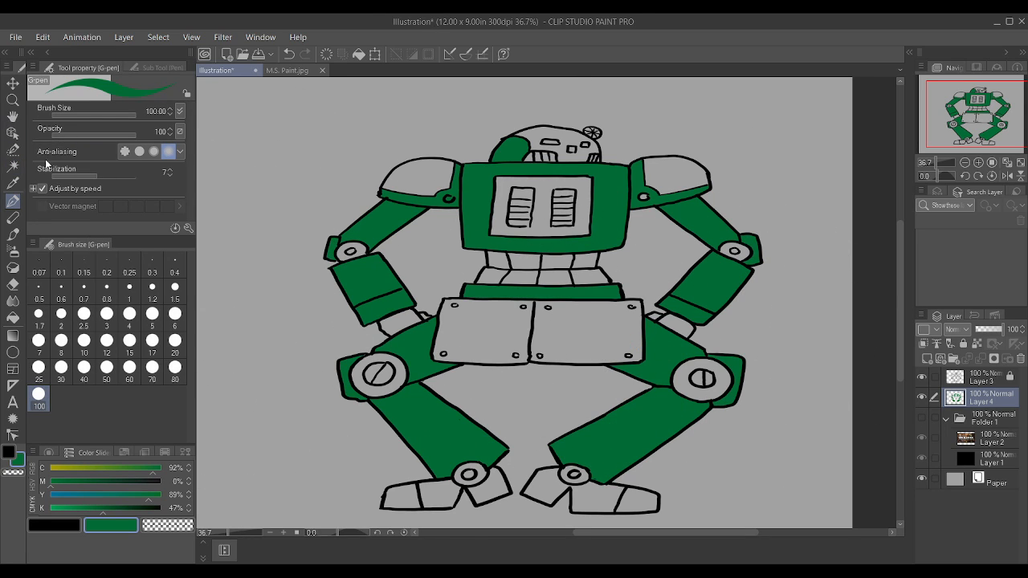
Step: Change the drawing colour to a muted yellow with C 0%, M 0%, Y 61% and K 42%
click(61, 470)
mouse_move(83, 496)
mouse_down()
mouse_move(119, 499)
mouse_move(50, 485)
mouse_up()
drag(102, 511, 97, 509)
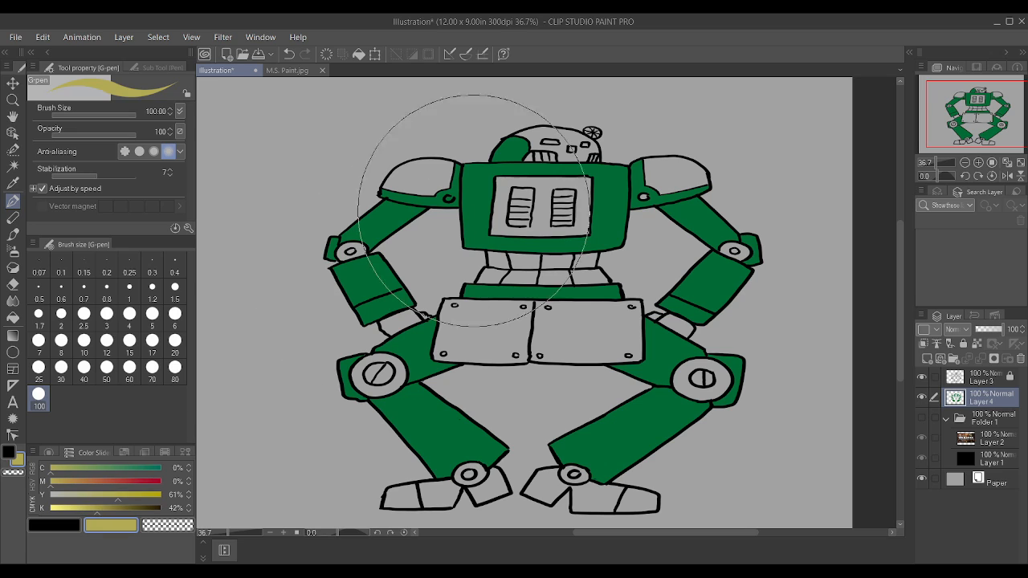
scroll(530, 185, down, 2)
scroll(709, 313, up, 4)
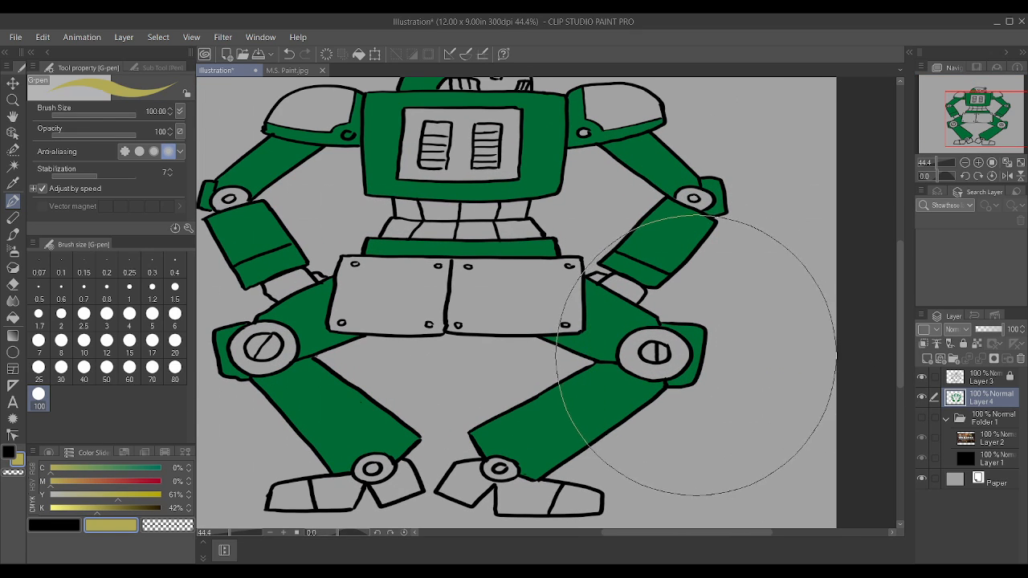
scroll(687, 357, down, 2)
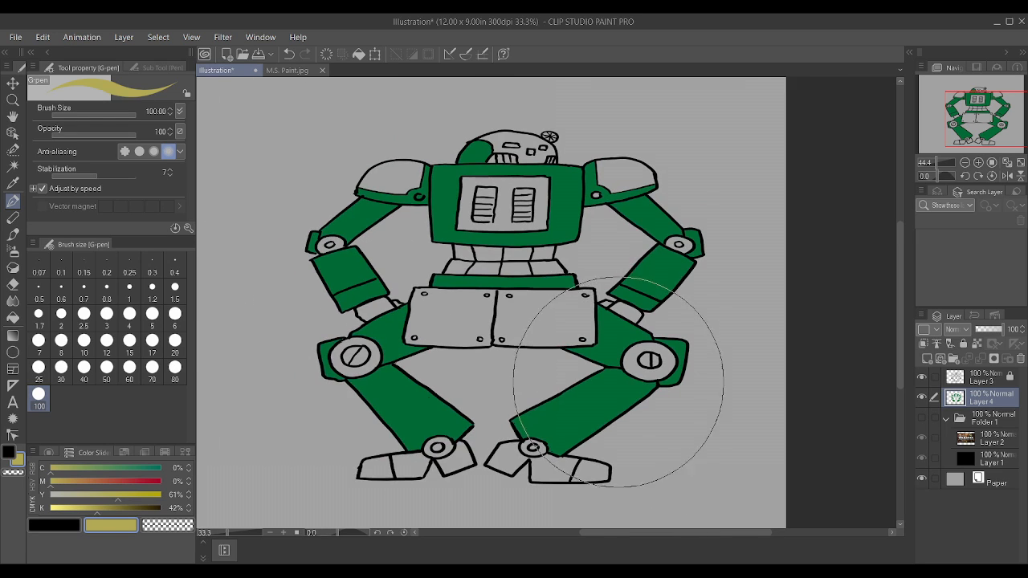
scroll(615, 448, up, 4)
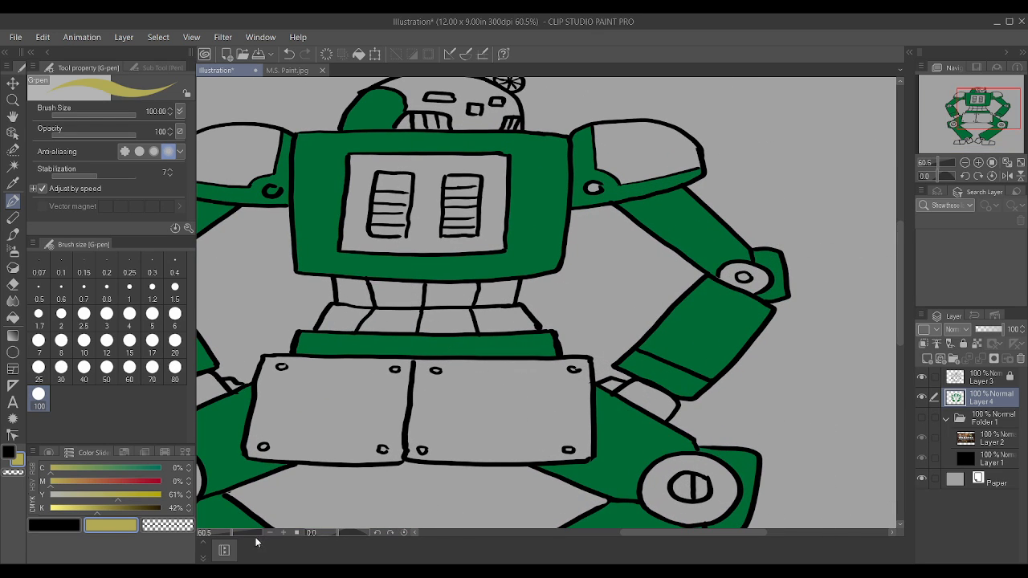
scroll(450, 257, down, 1)
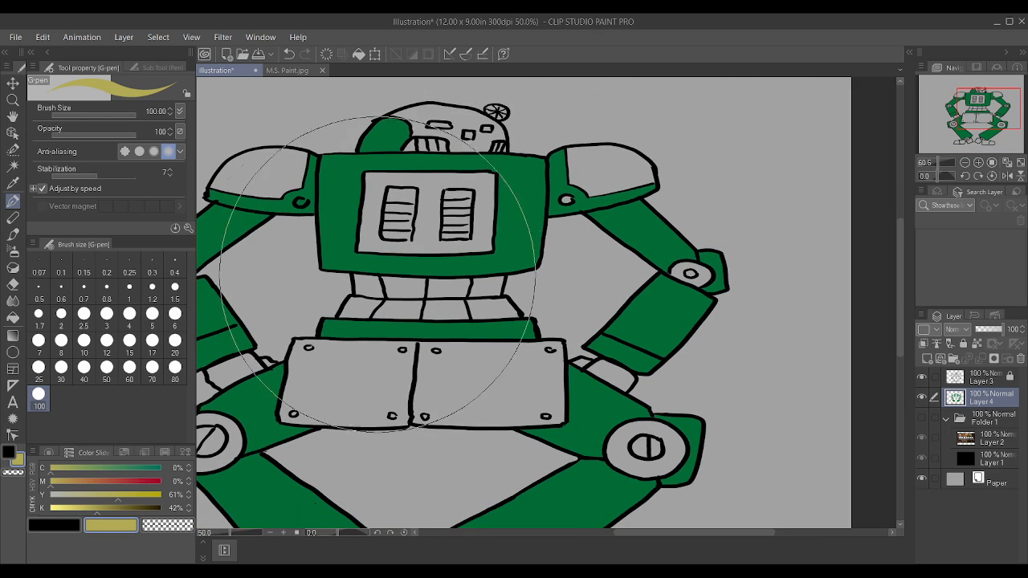
Step: Shift the colour to brown with M 26%, Y 38% and K 47%, and test it on the left shoulder pad at brush size 3
click(68, 482)
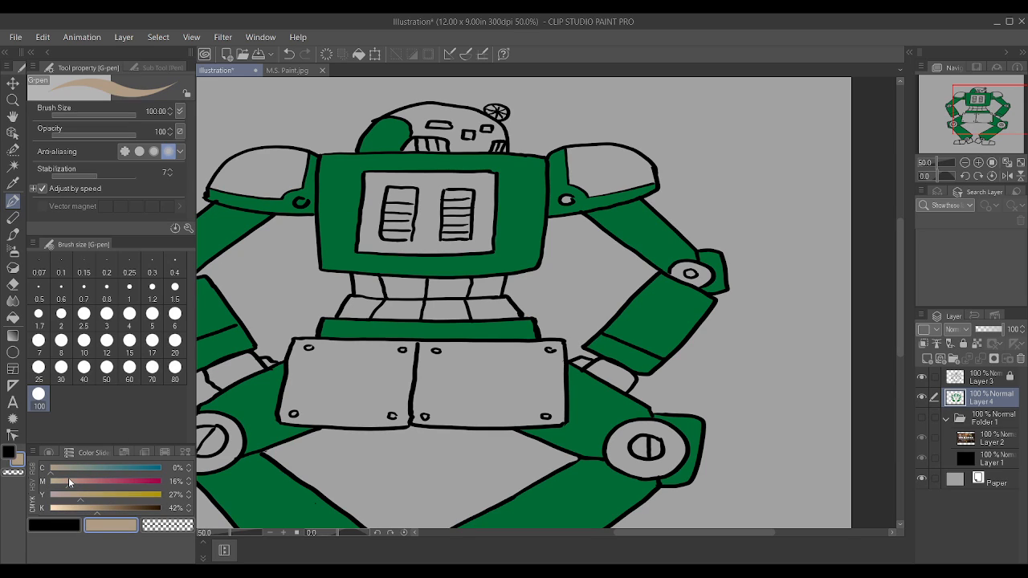
drag(68, 479, 92, 495)
click(100, 507)
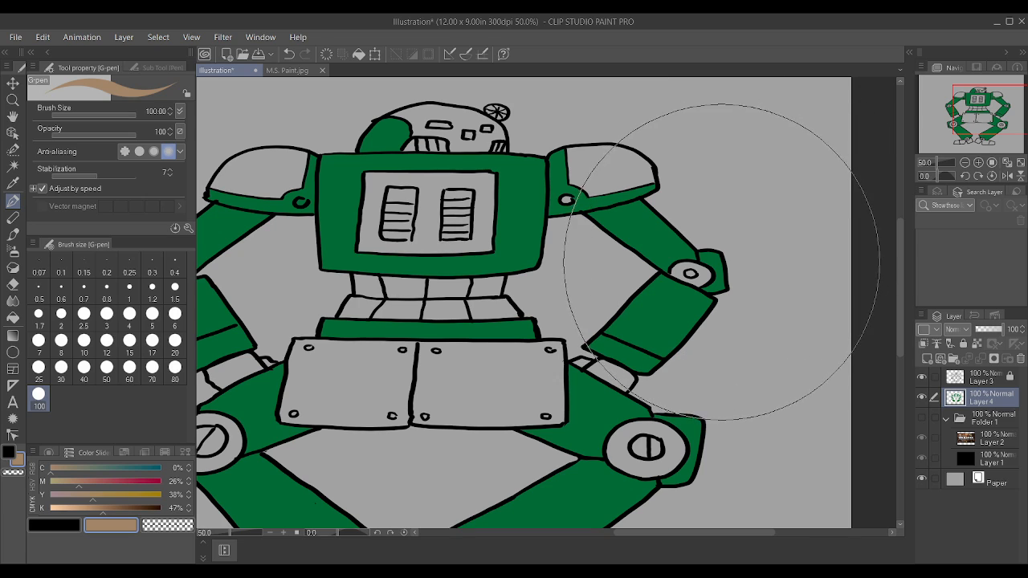
scroll(437, 344, down, 2)
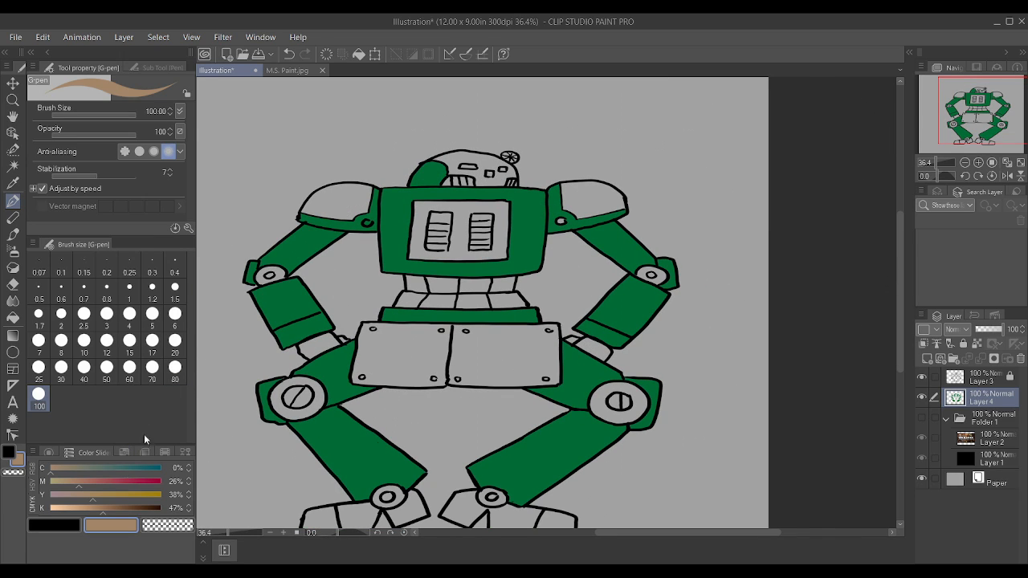
scroll(366, 140, up, 2)
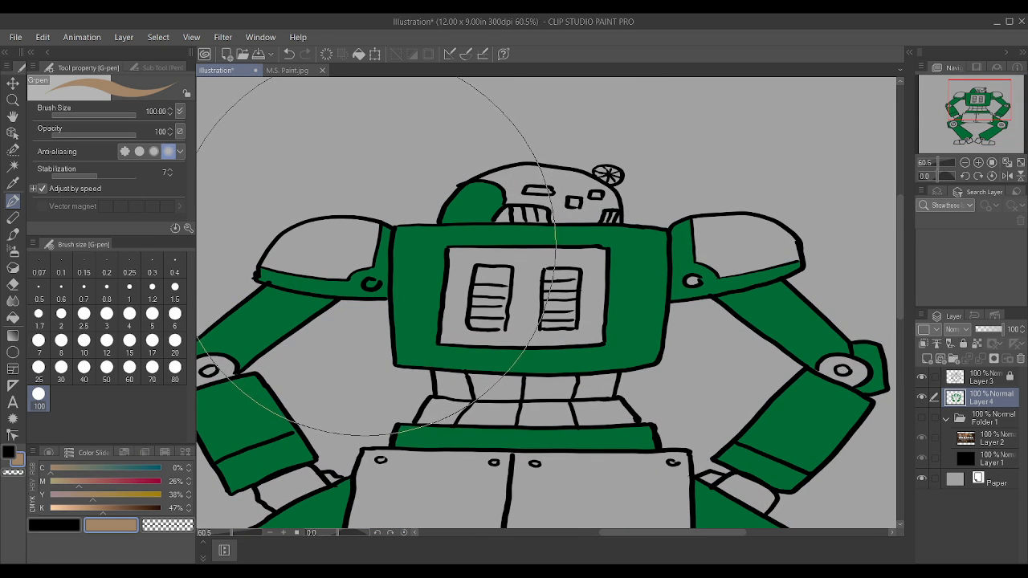
click(61, 313)
key(bracketright)
key(bracketright)
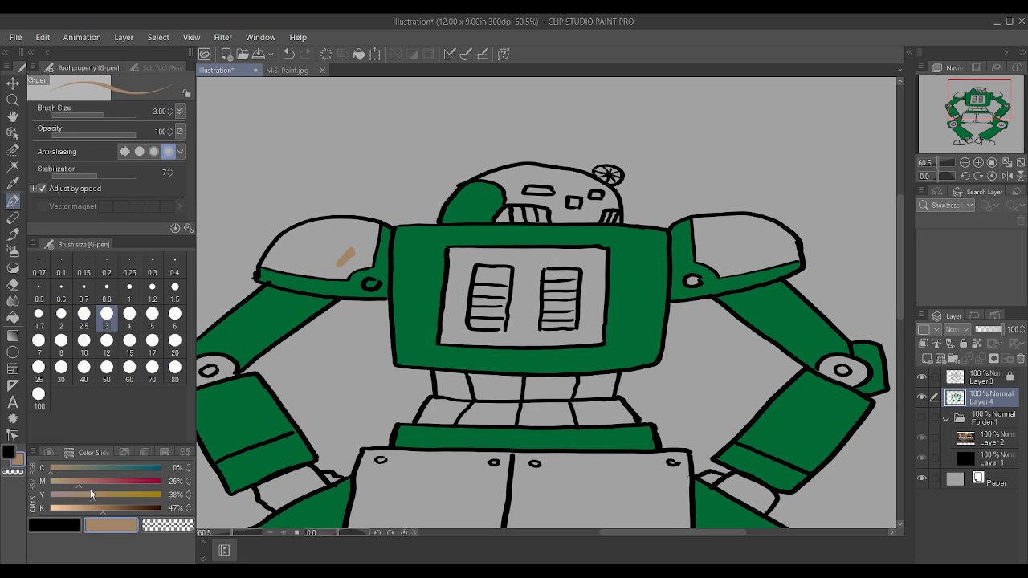
Step: Paint the left shoulder pad light tan at brush size 5, and adjust the colour to M 37%, Y 54% and K 31%
click(87, 513)
key(bracketright)
key(bracketright)
mouse_move(291, 257)
mouse_down()
mouse_move(341, 257)
mouse_move(290, 253)
mouse_move(320, 237)
mouse_move(293, 241)
mouse_move(308, 233)
mouse_move(336, 228)
mouse_move(293, 238)
mouse_move(271, 263)
mouse_move(337, 272)
mouse_move(364, 260)
mouse_move(371, 226)
mouse_move(354, 242)
mouse_move(338, 220)
mouse_move(319, 227)
mouse_move(358, 229)
mouse_move(321, 232)
mouse_up()
drag(271, 262, 350, 266)
drag(79, 484, 91, 484)
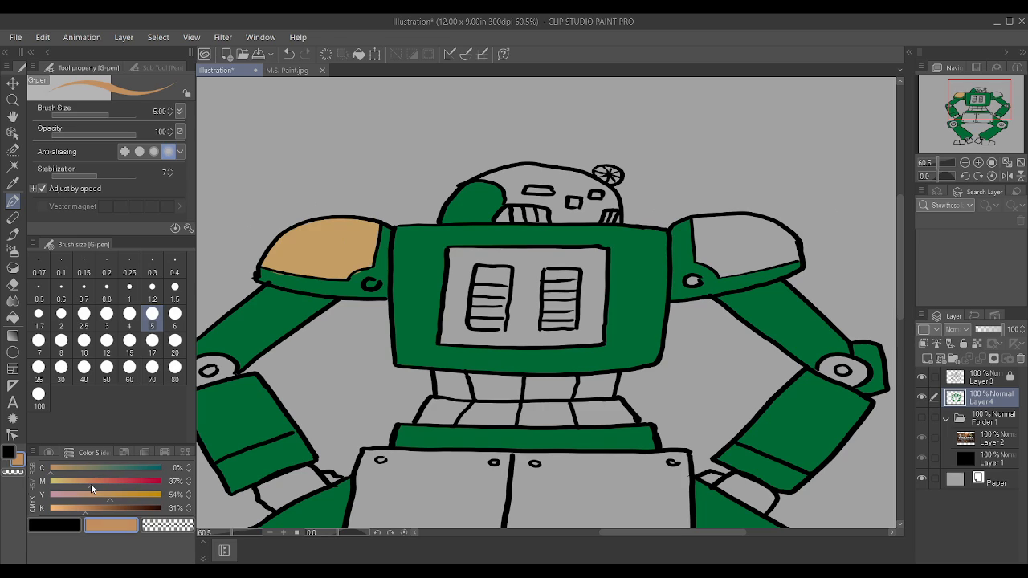
Step: Select both shoulder pads, the chest panel, the elbow joints and the knee rings with Auto select on Layer 3
click(13, 166)
click(990, 382)
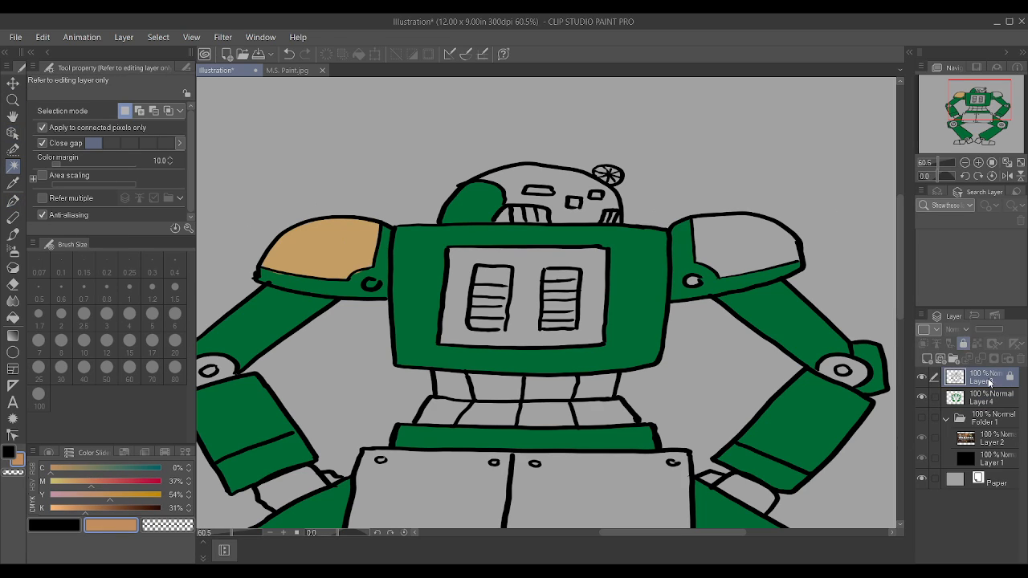
click(734, 230)
shift+click(343, 243)
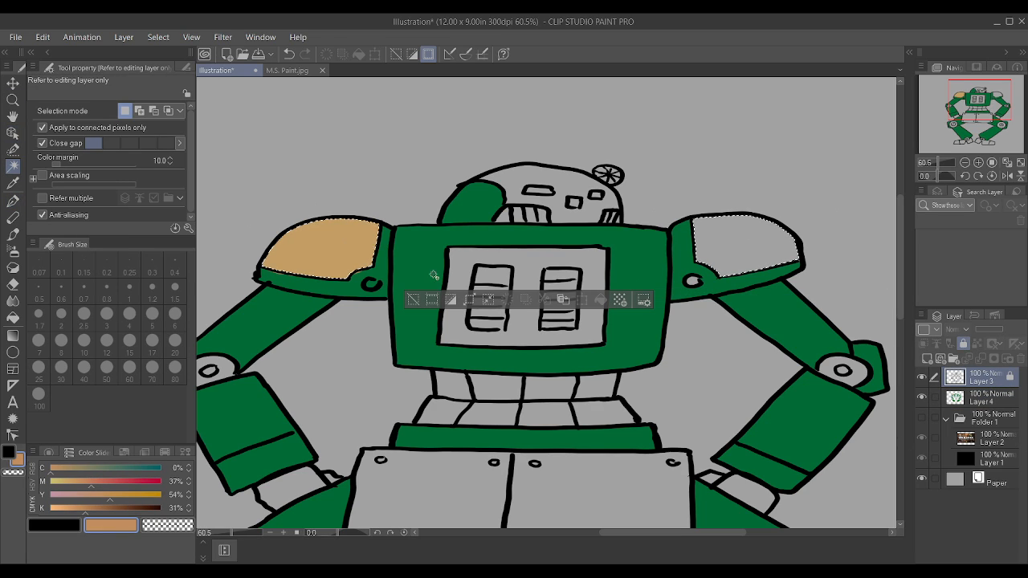
shift+click(527, 330)
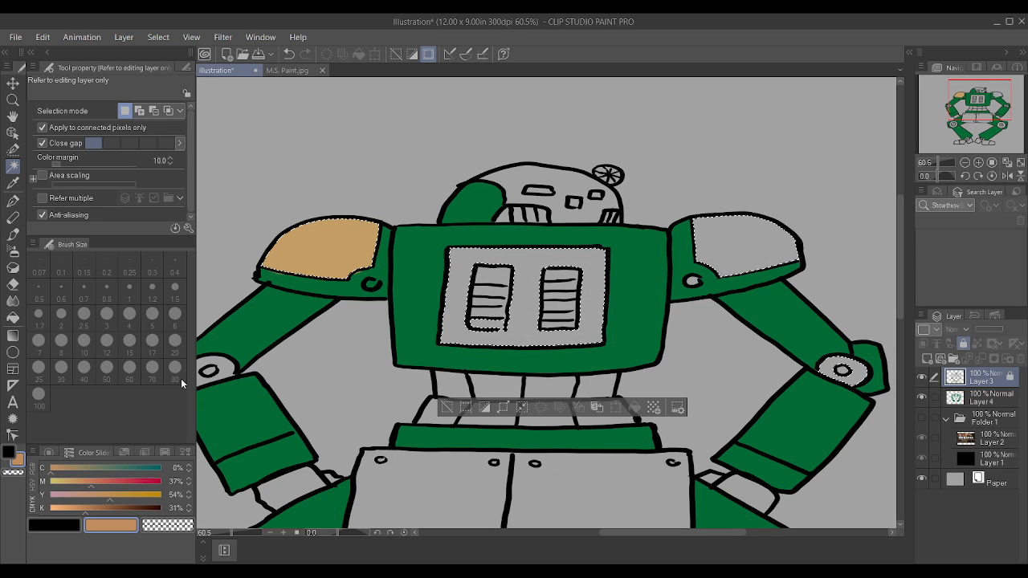
scroll(421, 354, down, 2)
scroll(421, 351, down, 3)
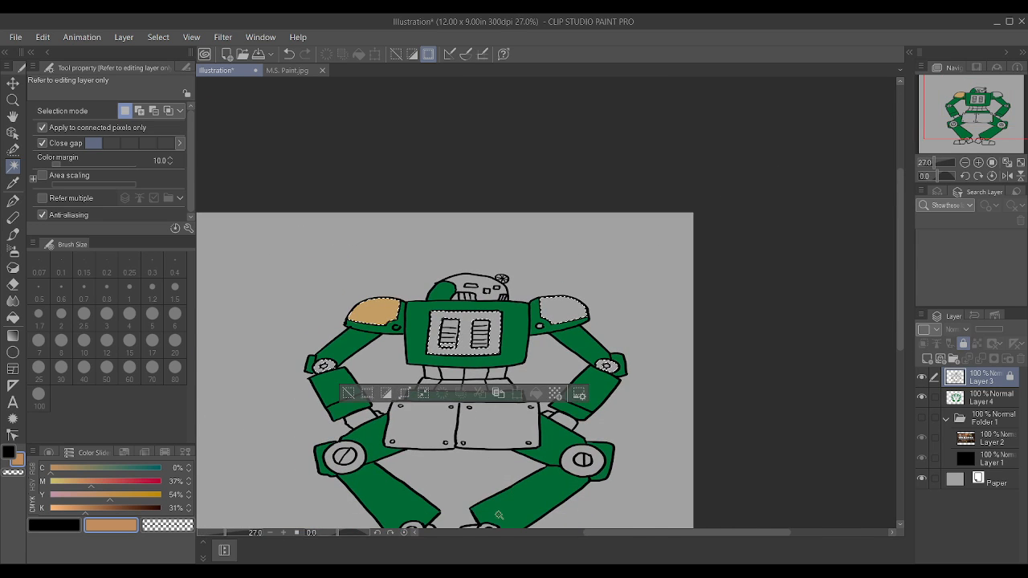
scroll(492, 500, up, 1)
scroll(492, 500, up, 1)
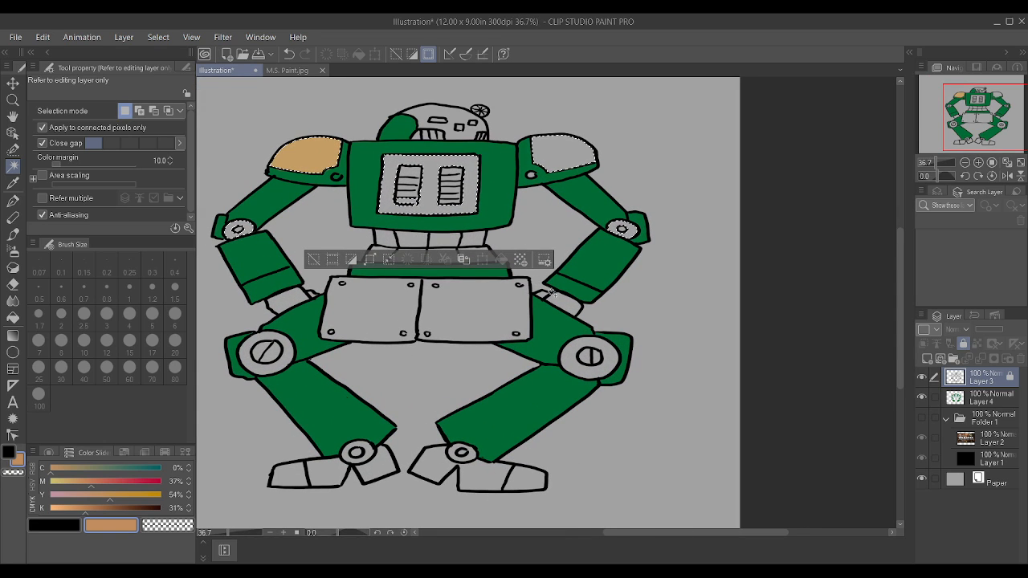
click(286, 359)
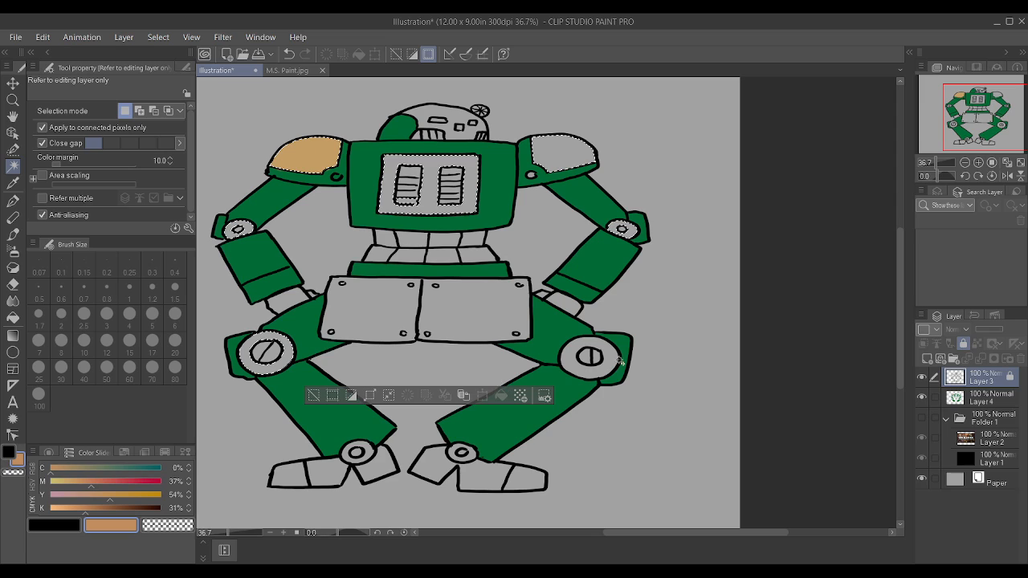
click(604, 373)
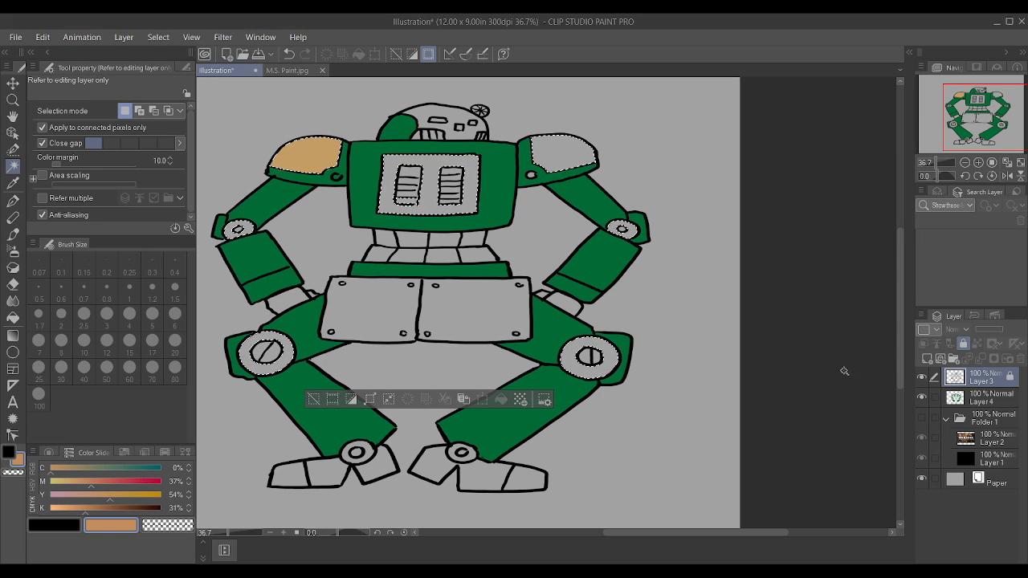
Step: Paint the selected shoulder pads, chest panel and joint rings on Layer 4 in orange-tan with the G-pen at size 100
click(997, 400)
key(p)
key(bracketright)
key(bracketright)
key(bracketright)
key(bracketright)
key(bracketright)
key(bracketright)
key(bracketright)
key(bracketright)
key(bracketright)
key(bracketright)
key(bracketright)
key(bracketright)
key(bracketright)
key(bracketright)
key(bracketright)
key(bracketright)
mouse_move(272, 153)
mouse_down()
mouse_move(349, 141)
mouse_move(335, 383)
mouse_move(711, 372)
mouse_up()
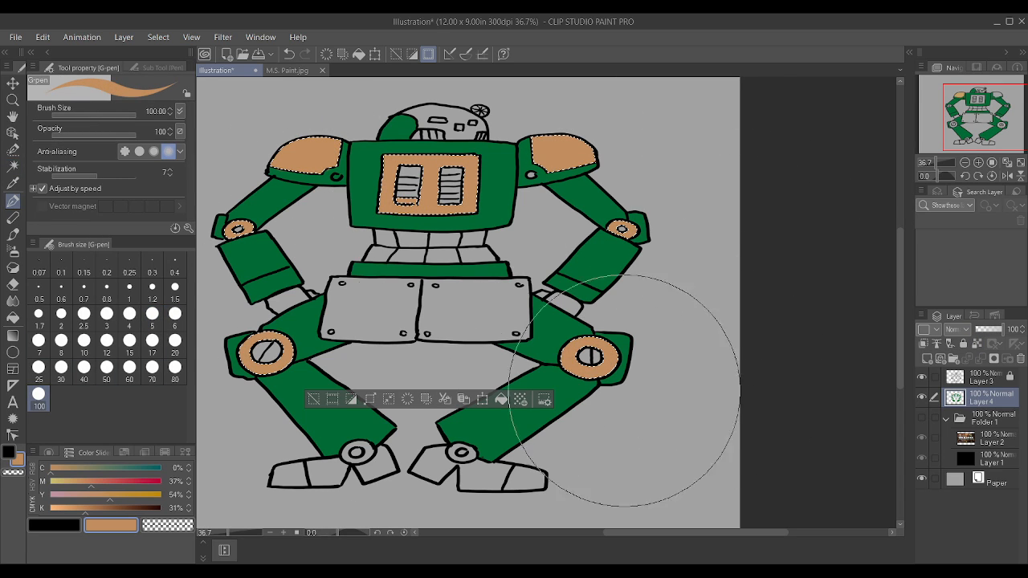
Step: Set the colour's C to 36%, repaint the selected pads, panel and joint rings in khaki tan, and clear the selection
click(86, 469)
drag(86, 466, 91, 467)
mouse_move(612, 191)
mouse_down()
mouse_move(255, 211)
mouse_move(277, 458)
mouse_up()
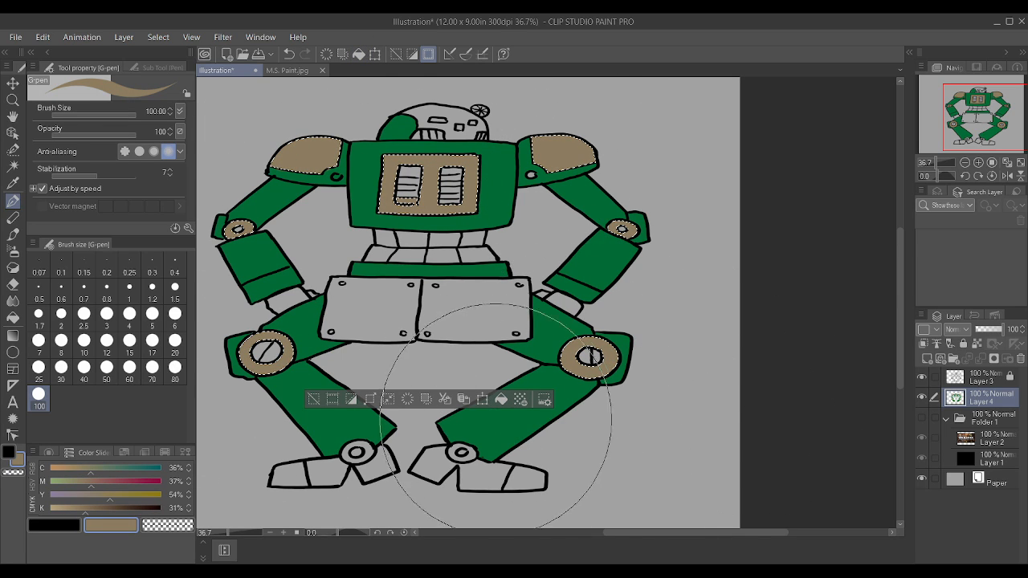
key(ctrl+d)
Step: Paint all the waist segments below the chest in the same khaki tan with the G-pen at size 4
scroll(507, 217, up, 1)
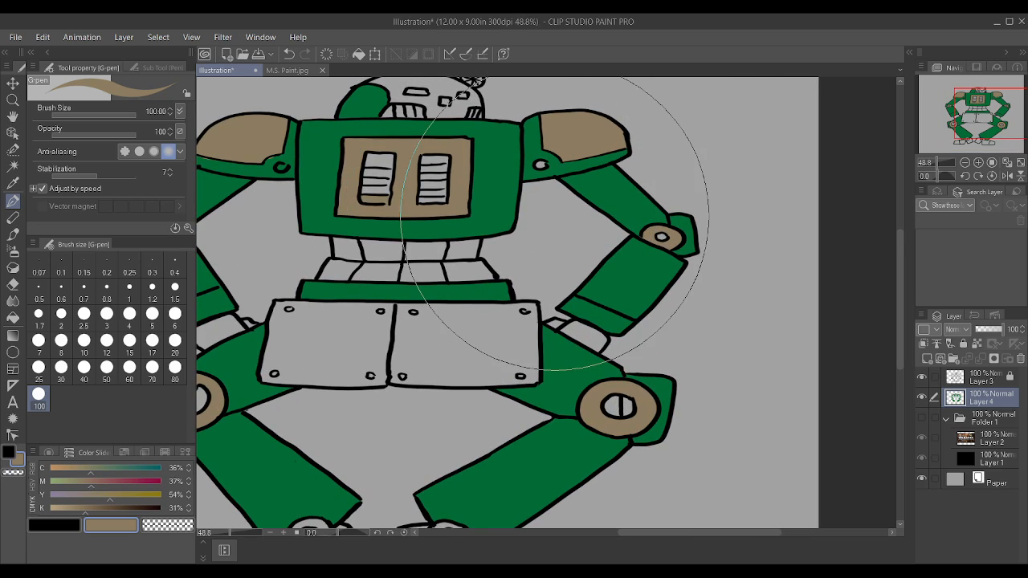
key([)
key([)
key([)
key([)
key([)
key([)
key([)
key([)
key([)
key([)
key([)
key([)
key([)
key([)
key([)
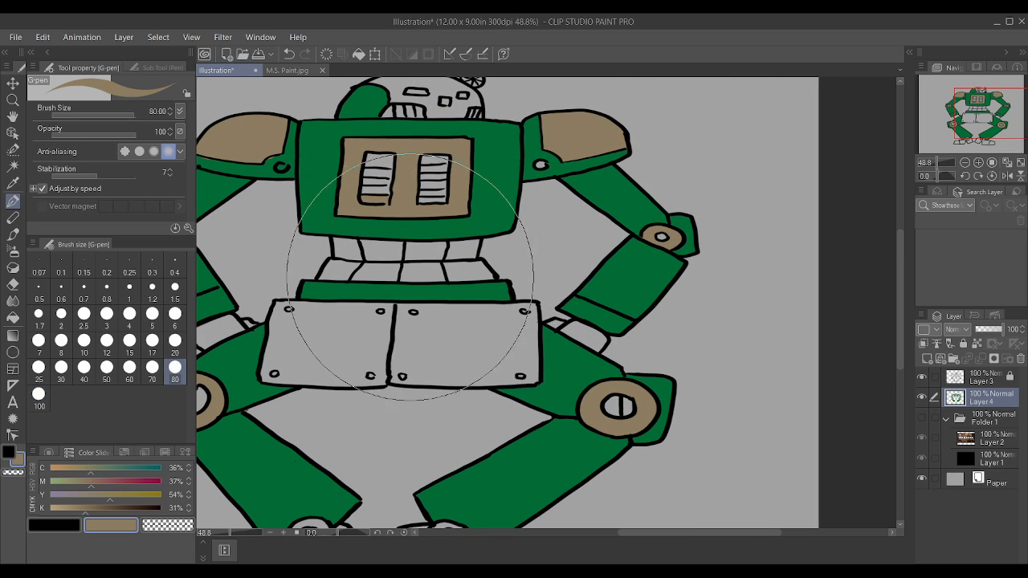
mouse_move(354, 267)
mouse_down()
mouse_move(430, 265)
mouse_move(345, 247)
mouse_move(466, 251)
mouse_up()
key([)
key([)
drag(354, 245, 440, 248)
mouse_move(347, 269)
mouse_down()
mouse_move(486, 276)
mouse_move(440, 262)
mouse_up()
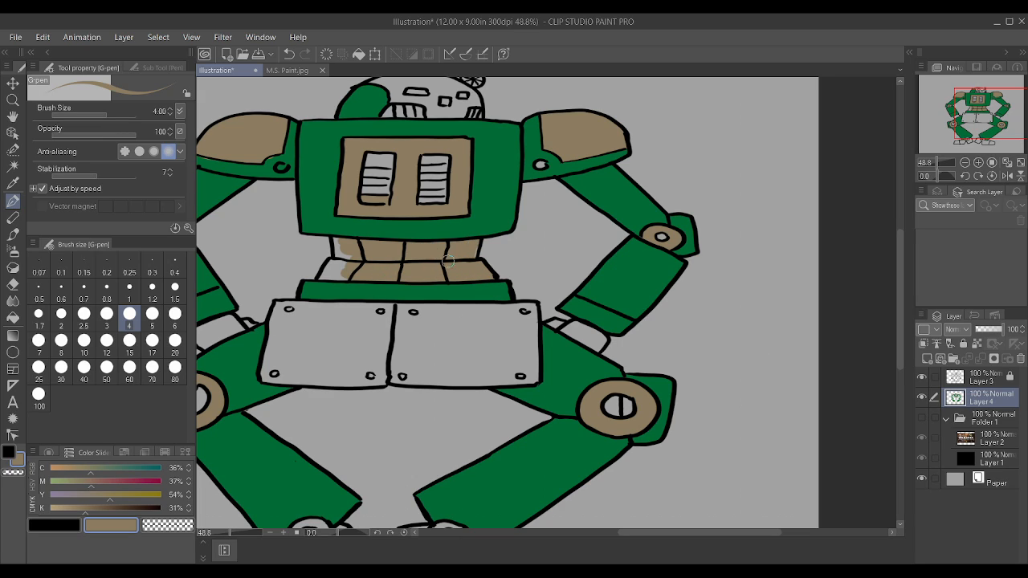
drag(323, 276, 337, 246)
scroll(492, 232, down, 4)
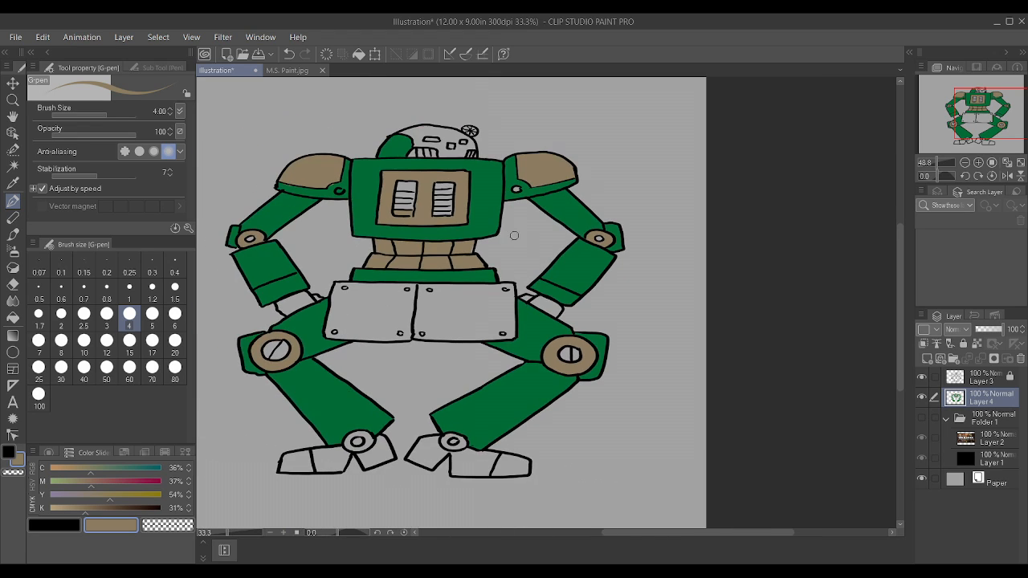
Step: Mix a mauve-grey with C 30%, M 30%, Y 20% and K 39%, and paint the larger head grille with it
scroll(494, 228, up, 5)
scroll(455, 188, down, 5)
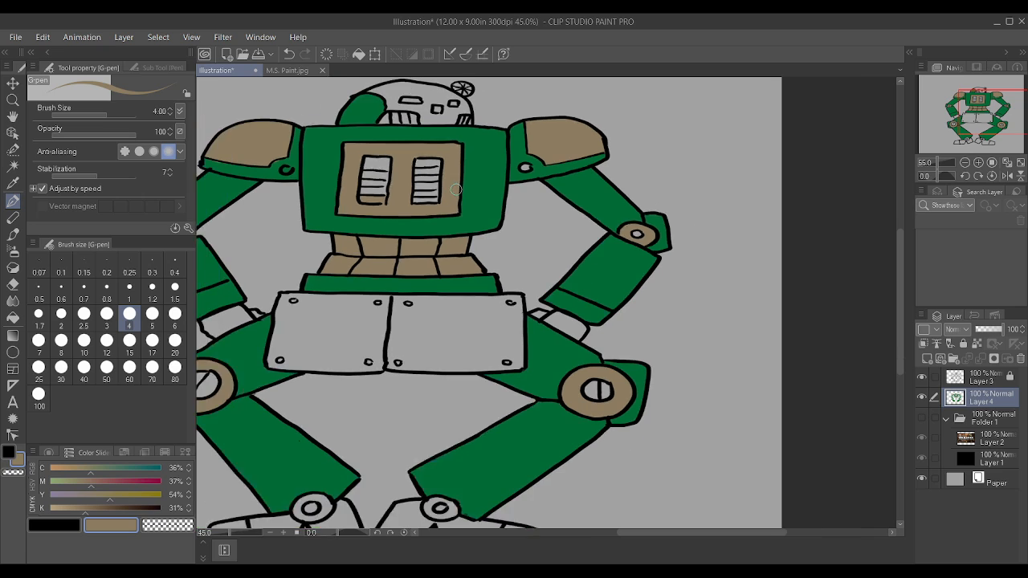
scroll(469, 273, up, 3)
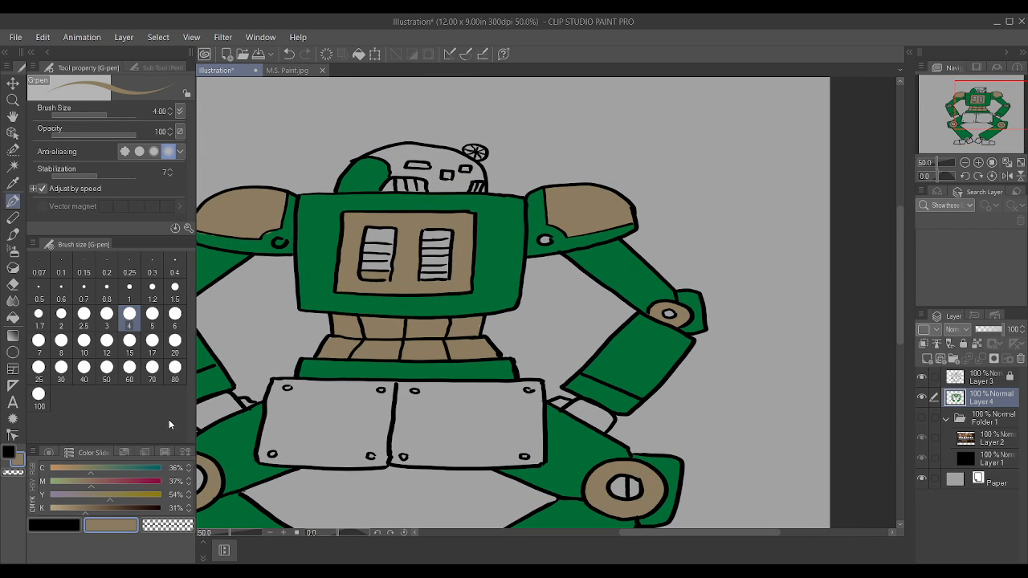
drag(89, 512, 50, 513)
drag(110, 495, 72, 495)
click(84, 468)
click(99, 508)
drag(99, 510, 90, 507)
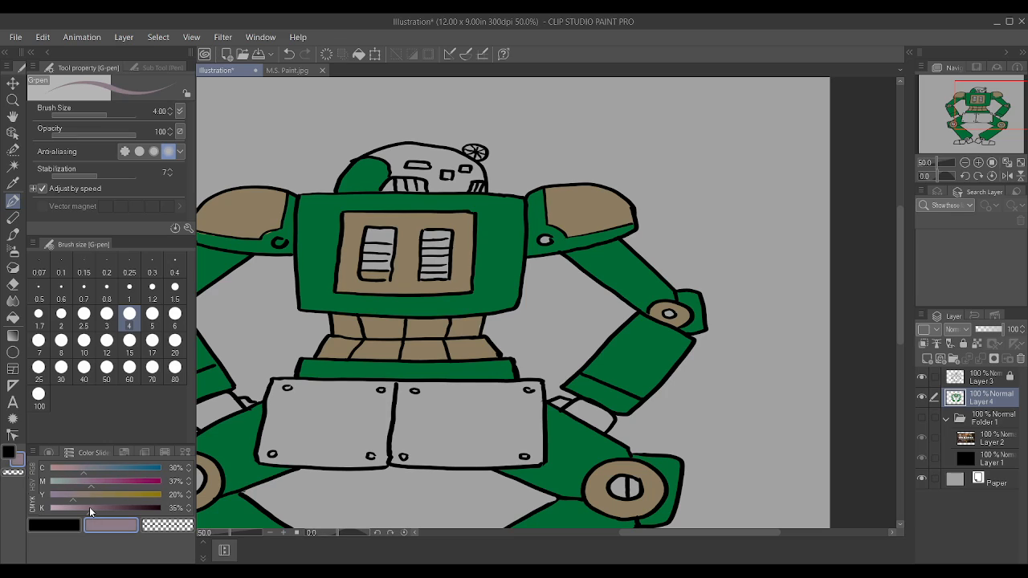
click(77, 479)
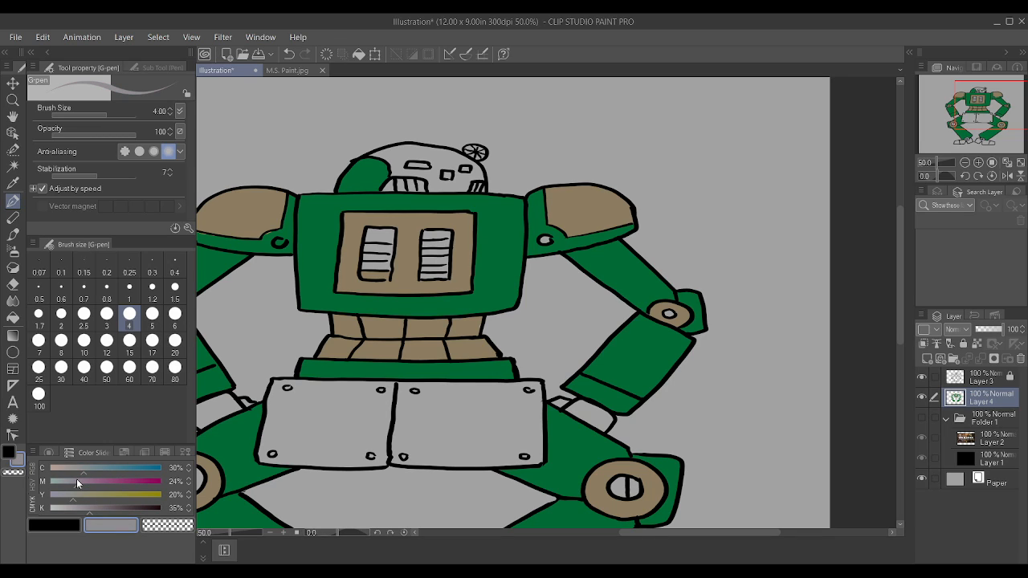
drag(81, 483, 84, 482)
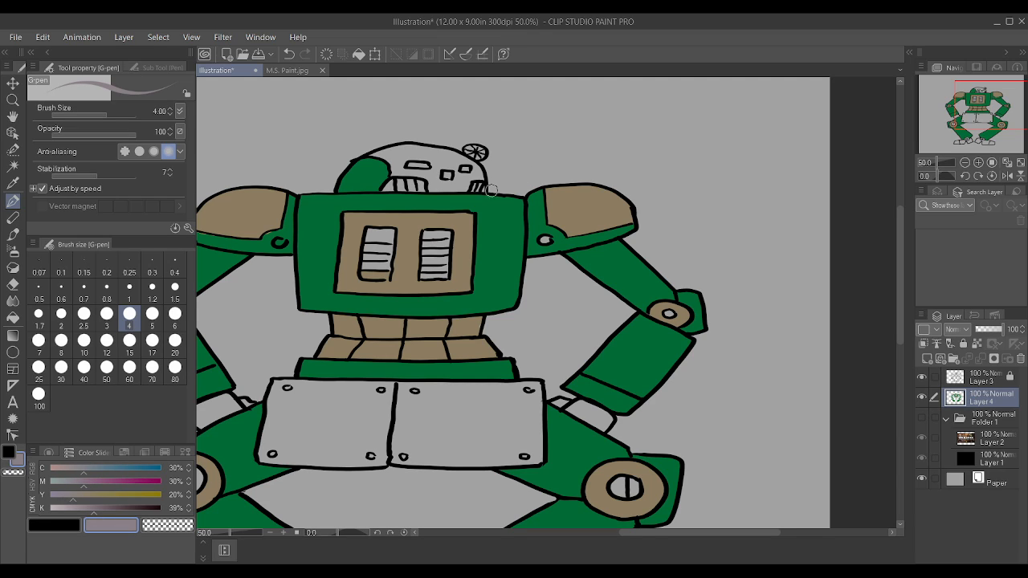
drag(393, 187, 420, 183)
Step: Darken the mauve-grey to K 47% and paint both head grilles and both chest vents with it
click(103, 509)
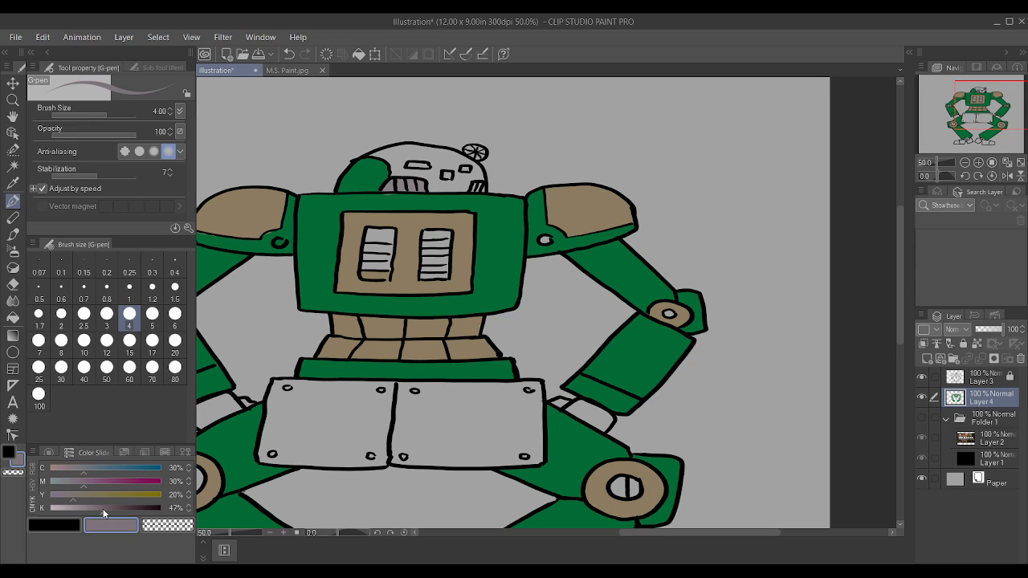
scroll(402, 156, up, 3)
mouse_move(374, 201)
mouse_down()
mouse_move(438, 203)
mouse_move(372, 206)
mouse_move(414, 193)
mouse_up()
mouse_move(547, 194)
mouse_down()
mouse_move(555, 205)
mouse_move(551, 191)
mouse_up()
mouse_move(334, 366)
mouse_down()
mouse_move(354, 374)
mouse_move(372, 361)
mouse_move(376, 304)
mouse_move(359, 292)
mouse_move(339, 330)
mouse_move(358, 332)
mouse_up()
mouse_move(454, 363)
mouse_down()
mouse_move(457, 301)
mouse_move(489, 295)
mouse_move(487, 356)
mouse_move(462, 371)
mouse_move(468, 310)
mouse_move(490, 301)
mouse_move(483, 366)
mouse_move(457, 325)
mouse_move(454, 335)
mouse_move(461, 290)
mouse_up()
scroll(460, 290, down, 3)
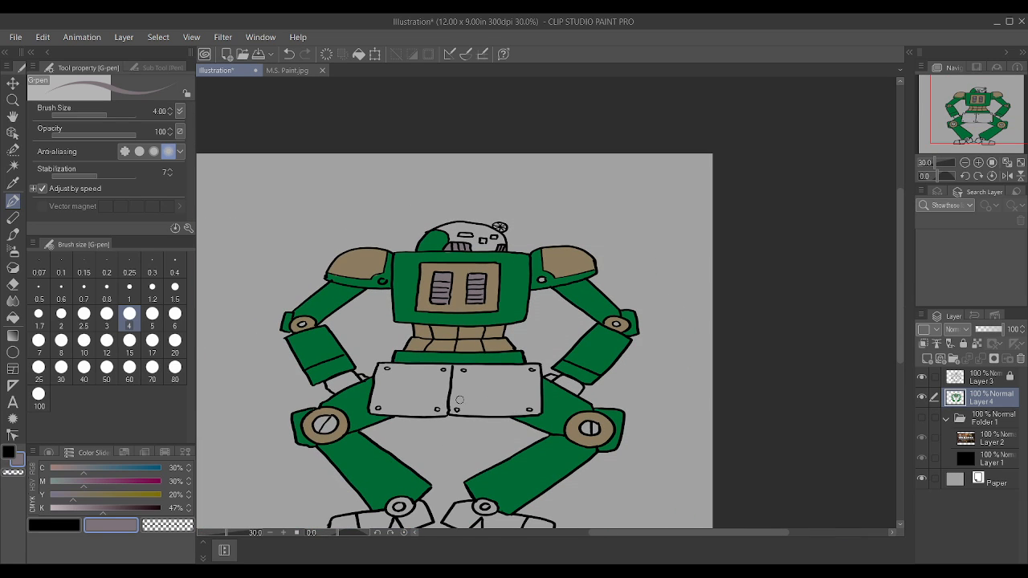
Step: Select the head dome on Layer 3 with Auto select
scroll(472, 399, down, 1)
click(13, 166)
scroll(562, 373, up, 1)
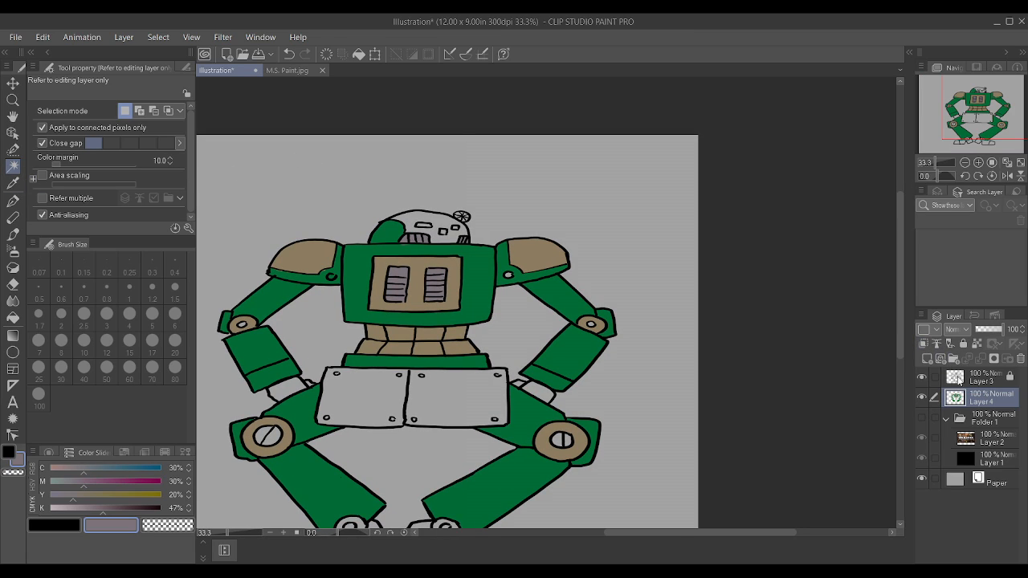
click(964, 379)
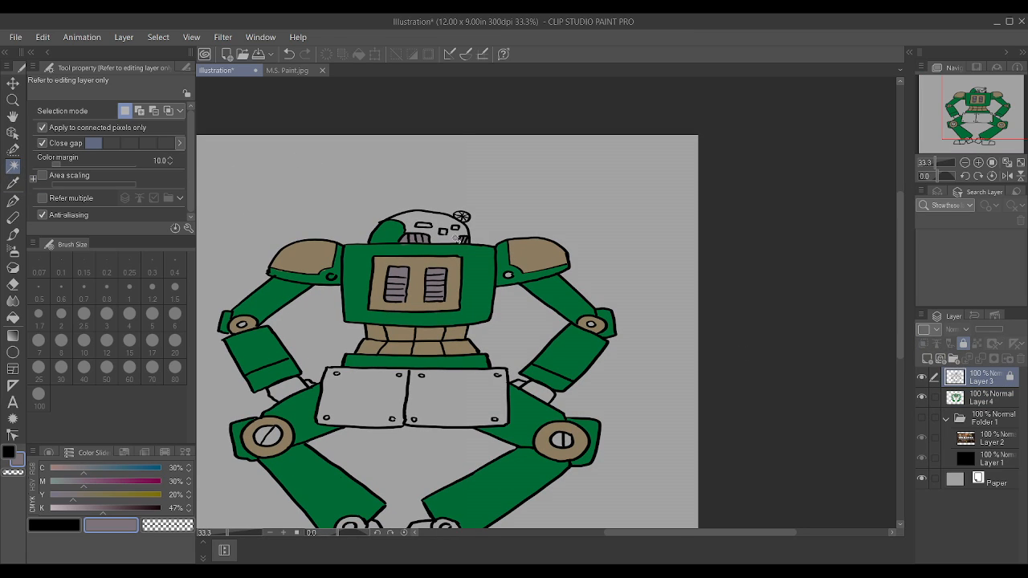
click(457, 237)
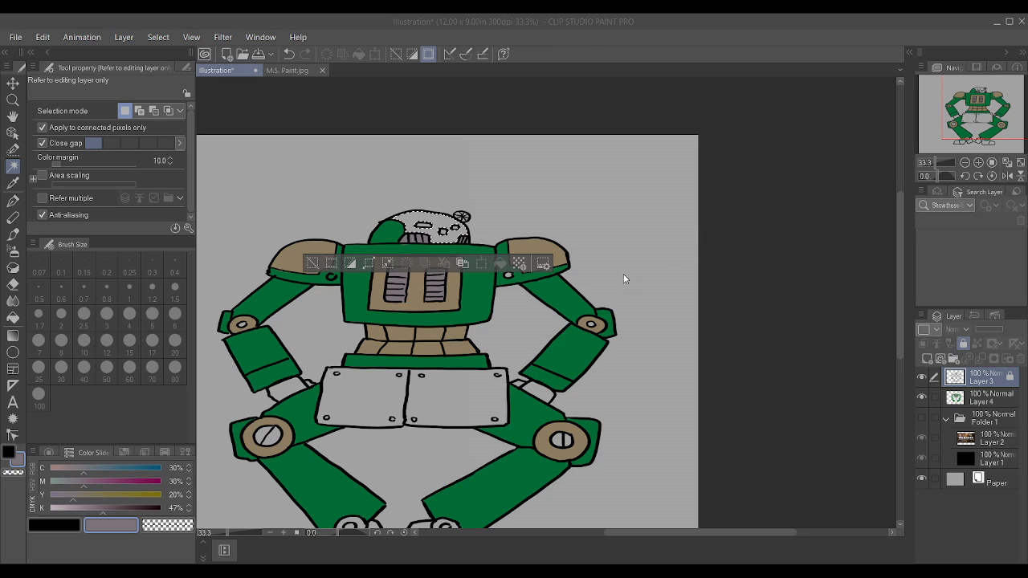
Step: Lower the colour's K to 0% and fill the selected head dome on Layer 4 with the Fill tool
click(57, 508)
drag(54, 507, 39, 504)
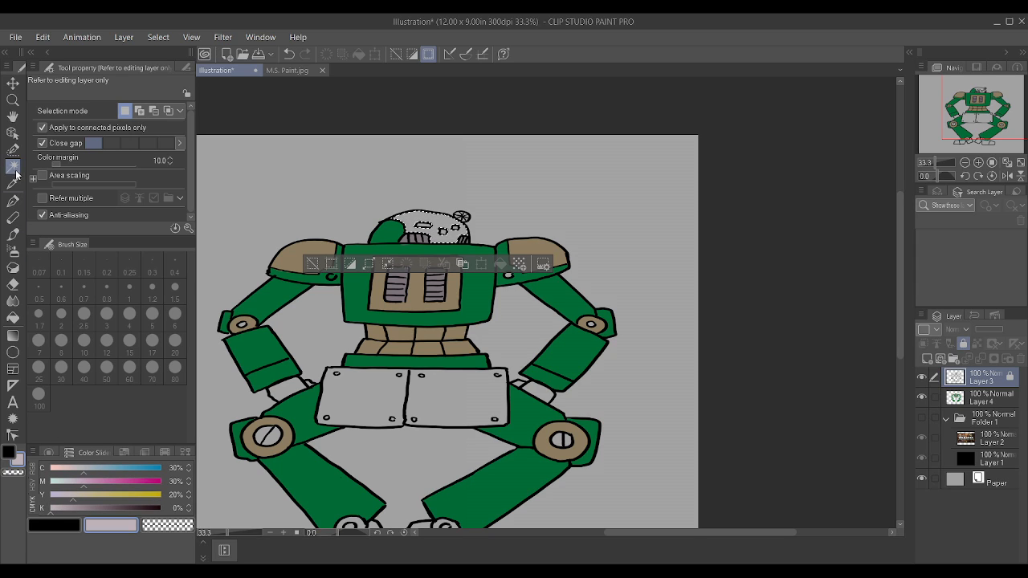
click(14, 319)
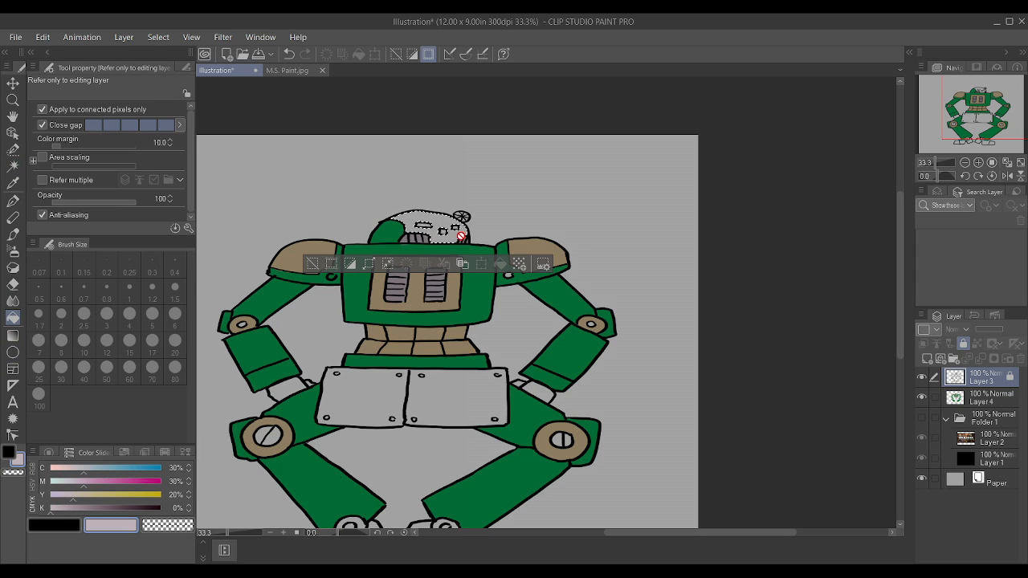
click(984, 398)
click(462, 217)
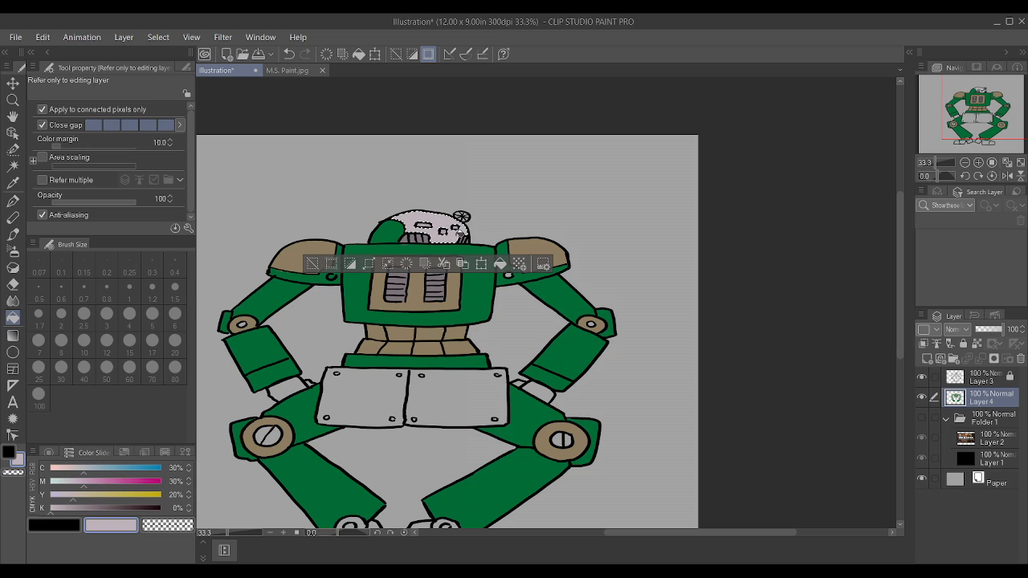
Step: Refill the head dome in pale blue-grey with C 20%, M 10%, Y 10% and K 0%, and clear the selection
drag(79, 468, 61, 498)
click(61, 498)
click(418, 224)
click(416, 211)
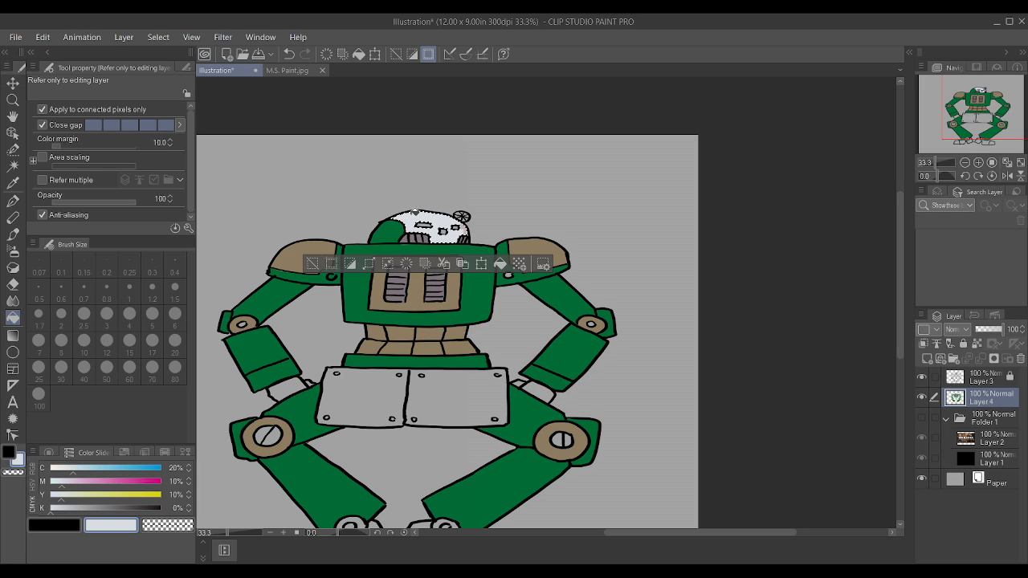
scroll(450, 228, up, 2)
click(447, 222)
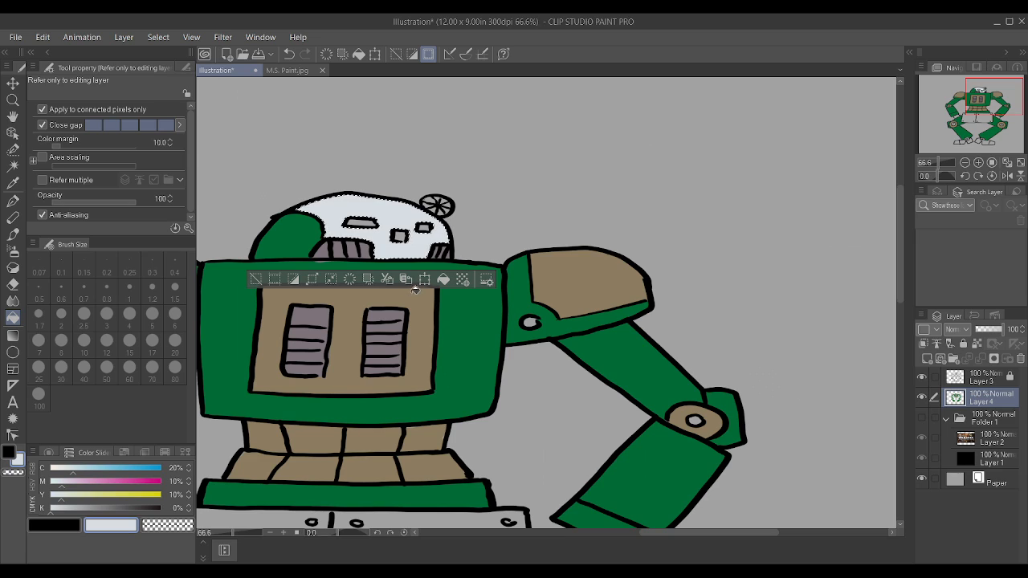
key(ctrl+d)
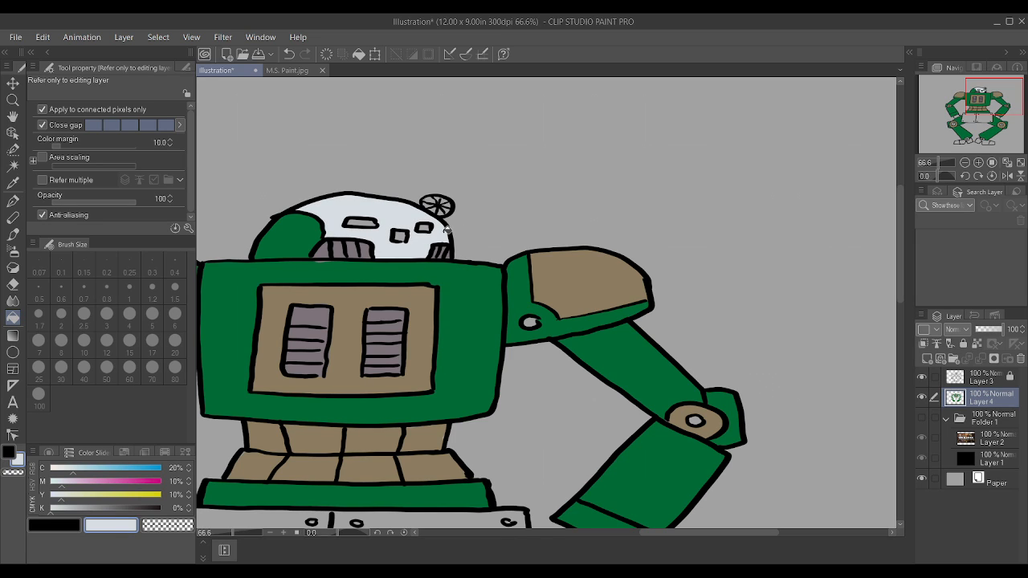
Step: Darken the colour to K 75% and repaint the head grilles dark grey with the G-pen at size 2.5
scroll(599, 331, down, 2)
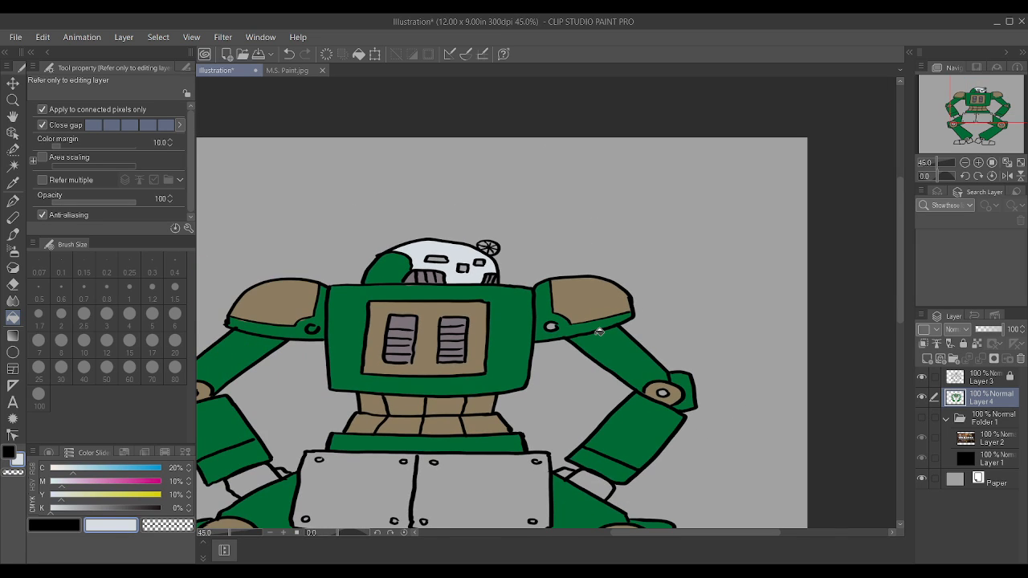
scroll(536, 340, up, 1)
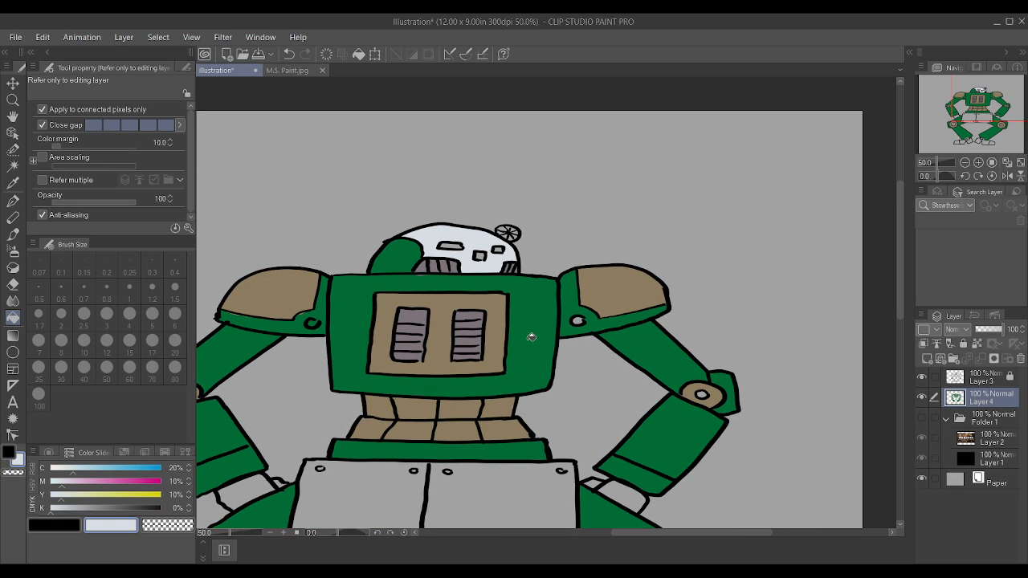
drag(119, 506, 113, 503)
scroll(670, 354, up, 1)
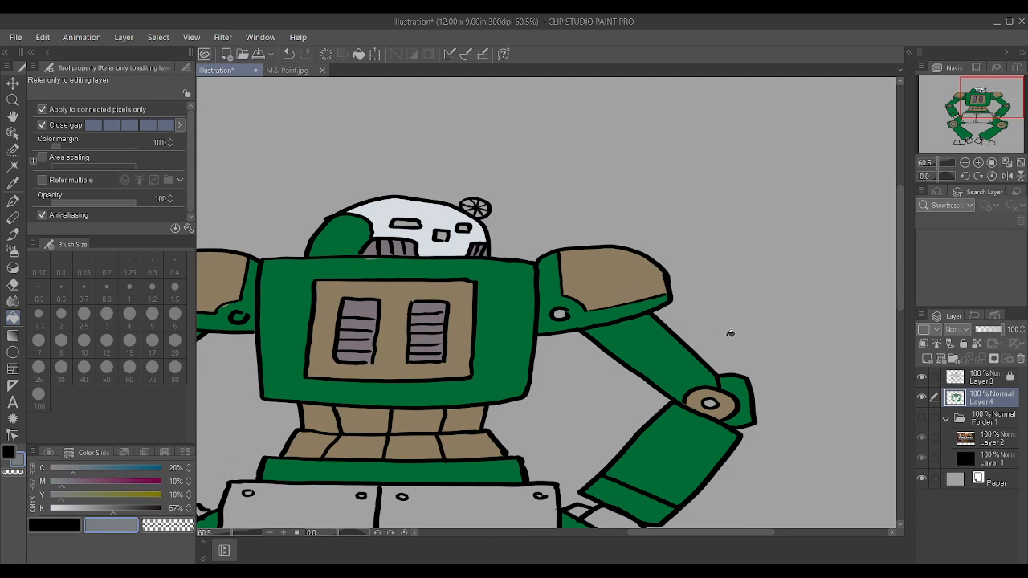
key(p)
key(bracketleft)
key(bracketleft)
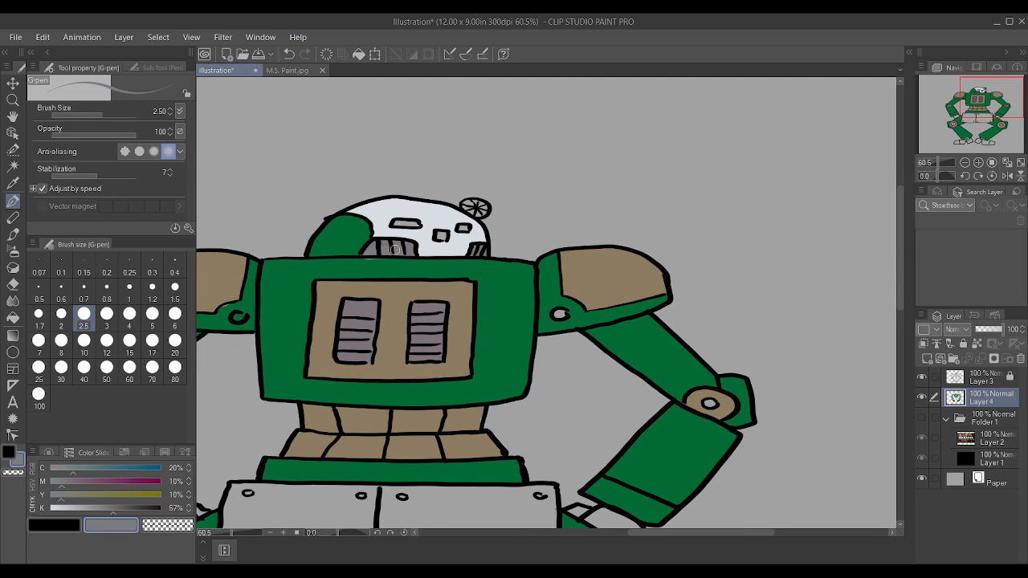
click(133, 508)
drag(374, 252, 404, 247)
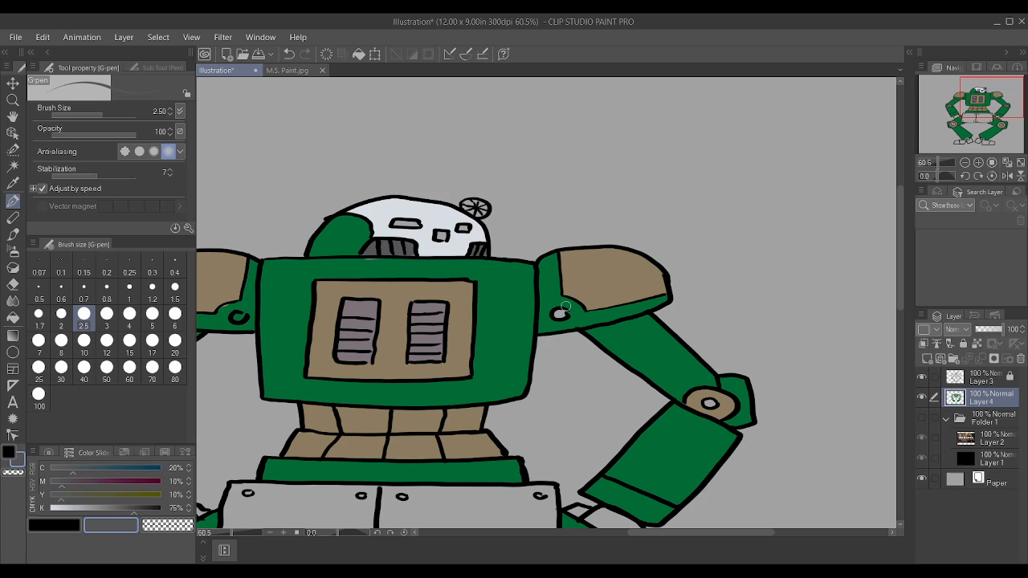
Step: Paint the shoulder bolts and elbow joint centres in the same dark grey, reducing the brush size to 2
key(bracketleft)
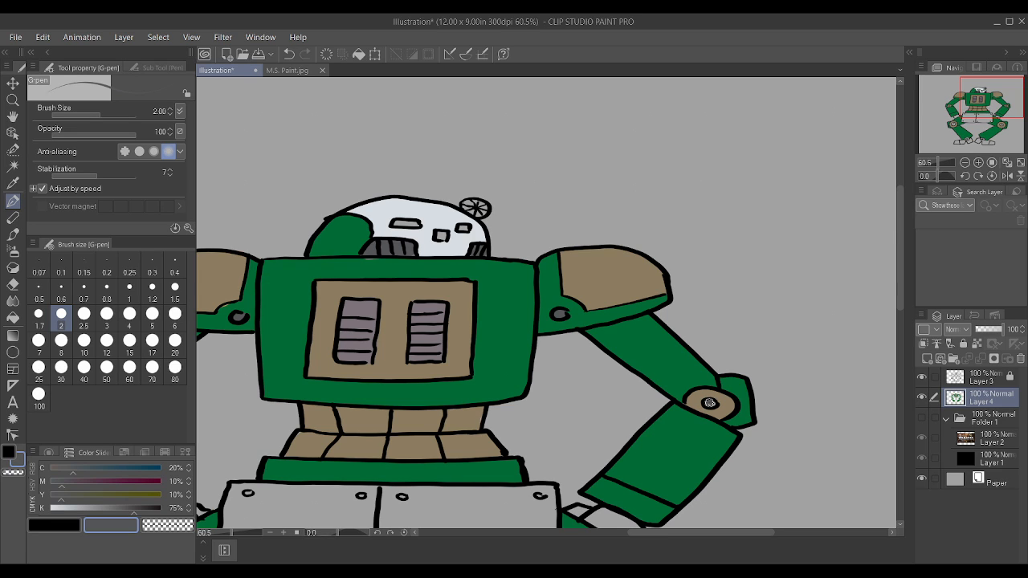
scroll(710, 404, down, 3)
scroll(294, 399, up, 4)
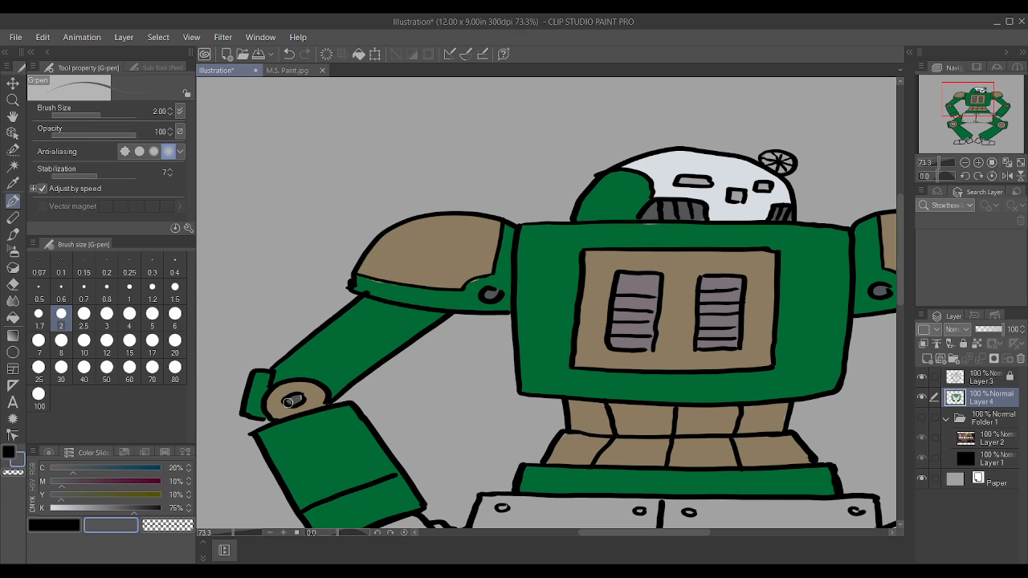
scroll(297, 375, down, 3)
Step: Repaint both chest vents dark grey at brush size 4, and sample the tan of the chest panel
scroll(436, 355, up, 5)
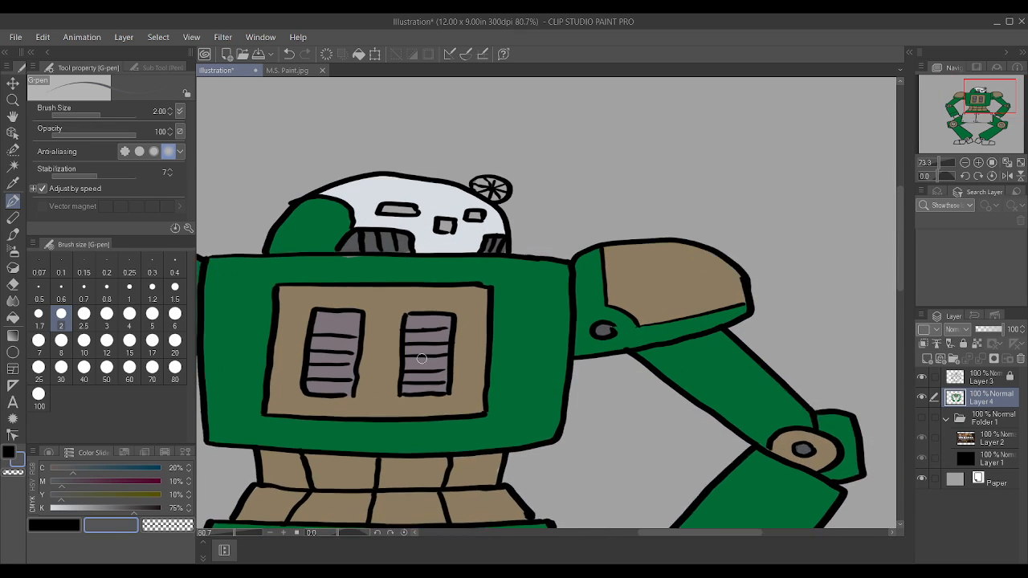
key(bracketright)
key(bracketright)
key(bracketright)
mouse_move(411, 395)
mouse_down()
mouse_move(412, 317)
mouse_move(423, 317)
mouse_move(448, 320)
mouse_move(440, 381)
mouse_move(408, 391)
mouse_move(427, 335)
mouse_move(443, 392)
mouse_move(448, 313)
mouse_move(409, 313)
mouse_move(458, 315)
mouse_up()
mouse_move(299, 310)
mouse_down()
mouse_move(338, 309)
mouse_move(328, 384)
mouse_move(294, 392)
mouse_move(300, 330)
mouse_move(313, 393)
mouse_move(322, 395)
mouse_move(331, 373)
mouse_move(327, 318)
mouse_move(296, 314)
mouse_move(319, 344)
mouse_move(371, 367)
mouse_move(373, 351)
mouse_move(310, 414)
mouse_up()
alt+click(394, 299)
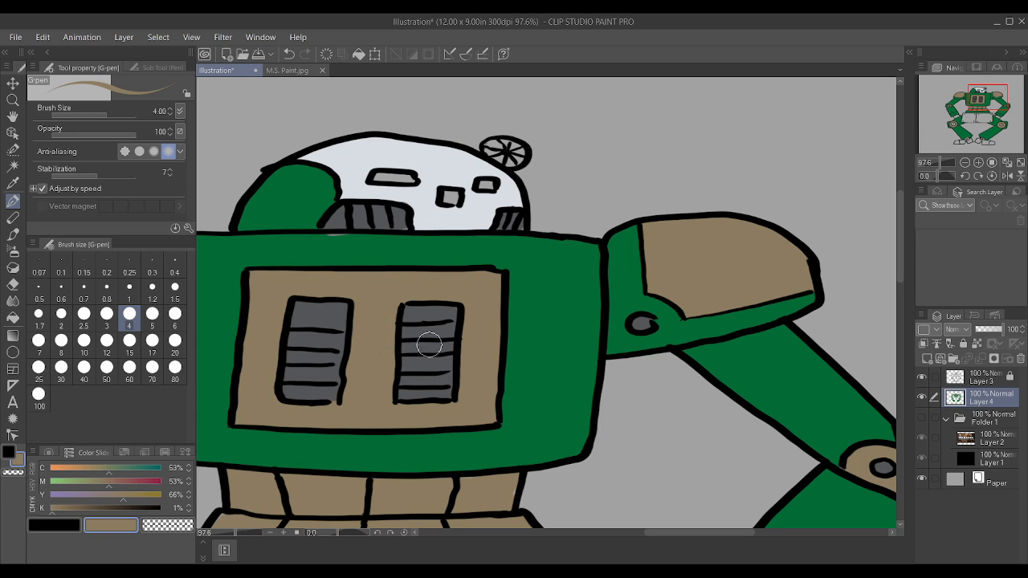
Step: Auto-select the enclosed sections of both feet on the Layer 3 line art, leaving out the toe caps and ankle joints
scroll(440, 331, down, 8)
scroll(496, 381, up, 6)
scroll(449, 427, down, 8)
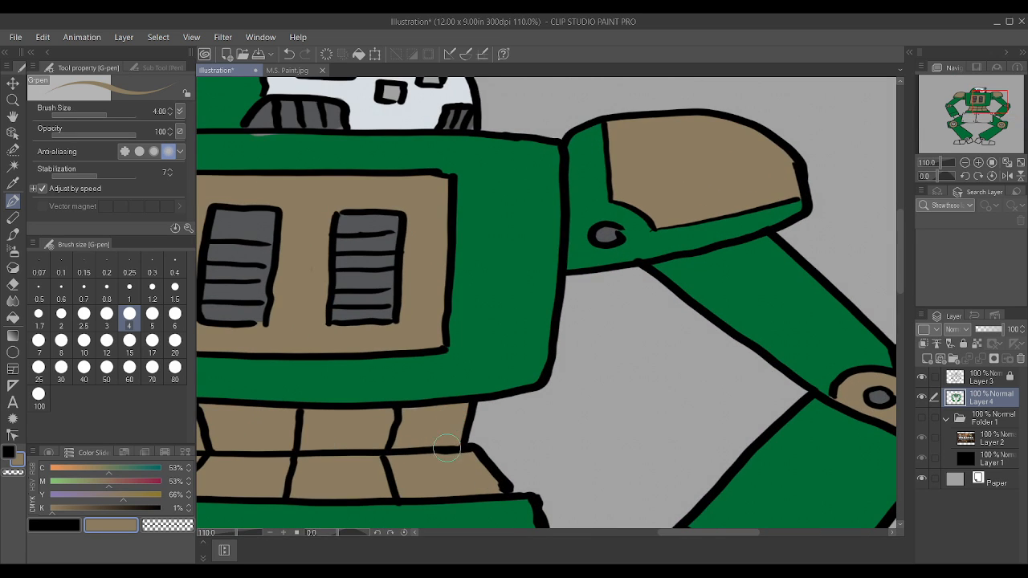
scroll(505, 380, up, 4)
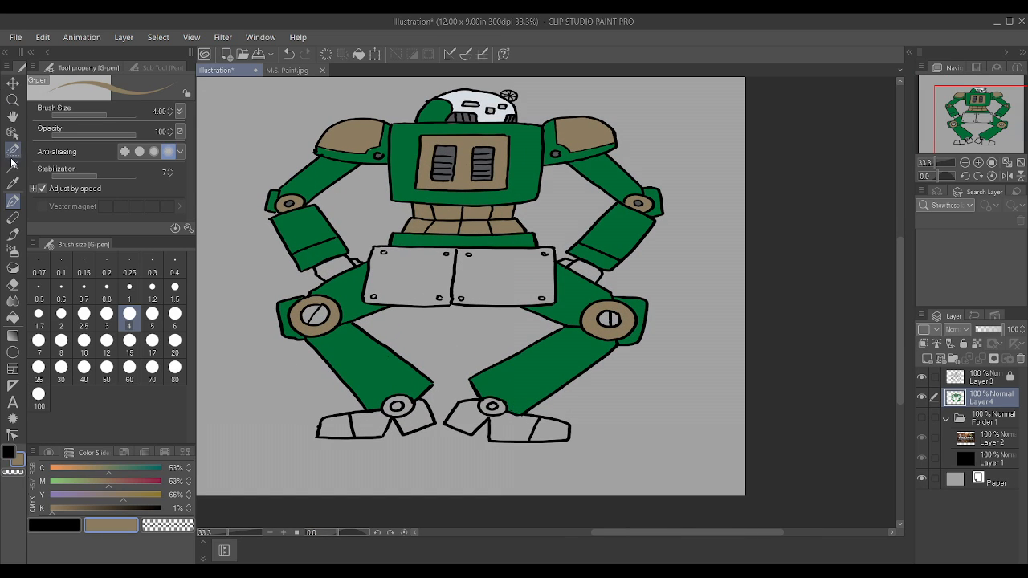
click(13, 166)
click(983, 379)
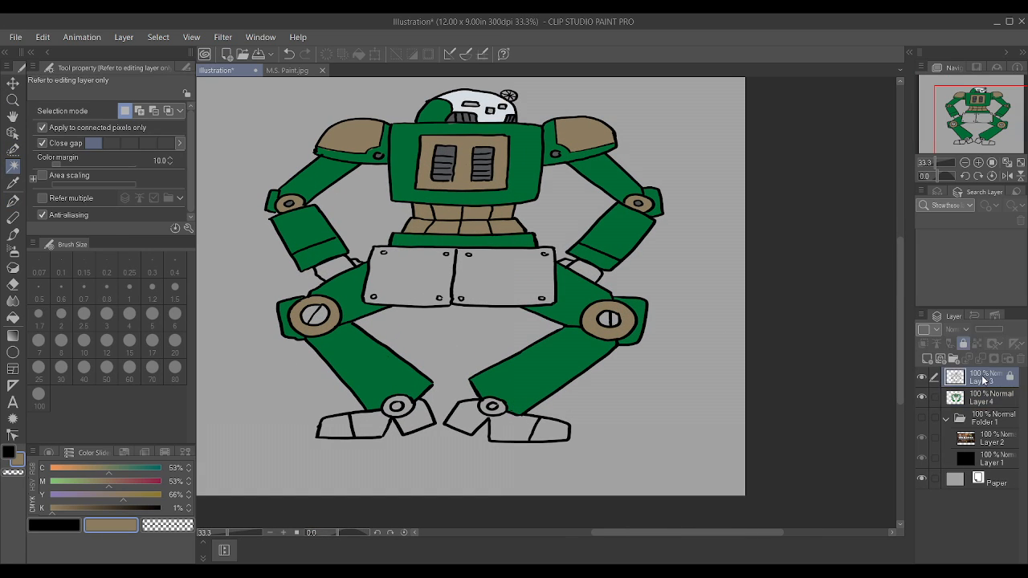
click(460, 415)
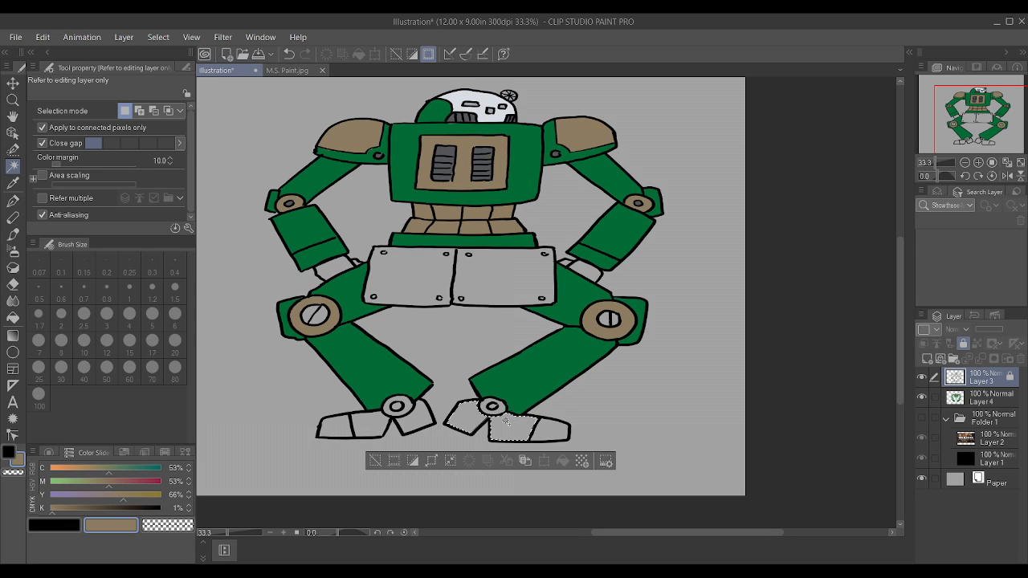
shift+click(375, 428)
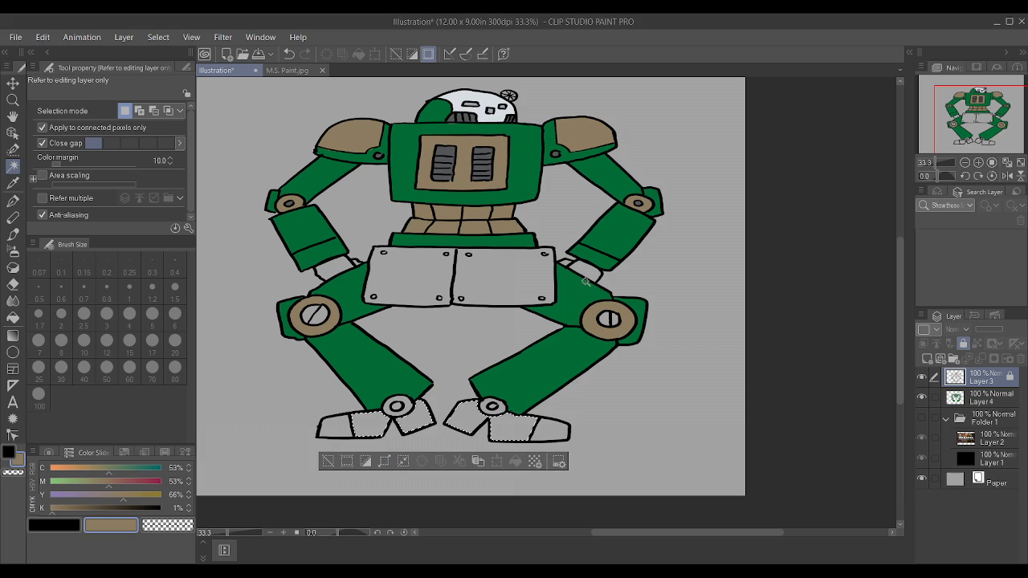
Step: Sample the robot's green, fill the selected foot sections on Layer 4 at brush size 100, and clear the selection
key(i)
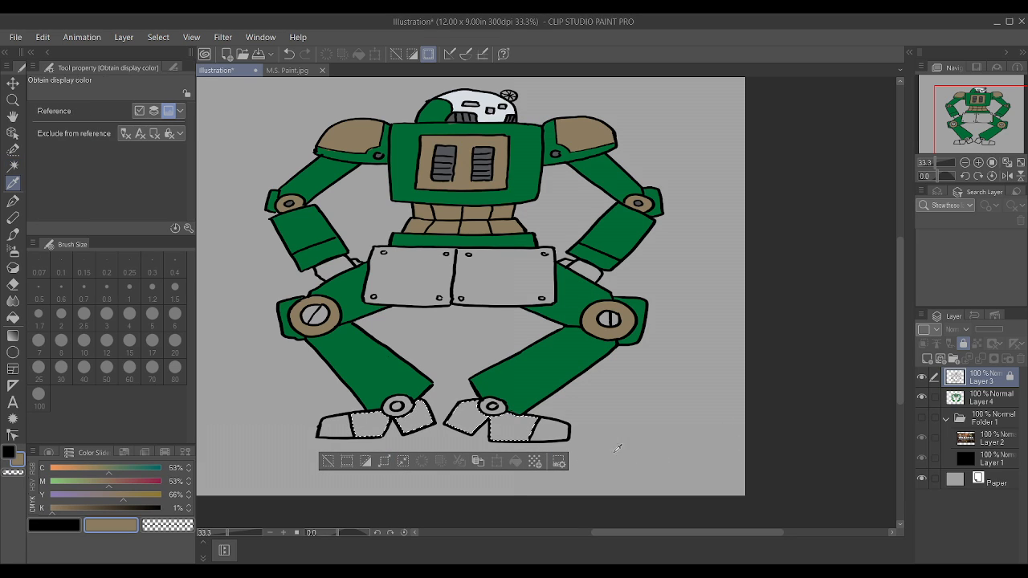
click(518, 373)
key(p)
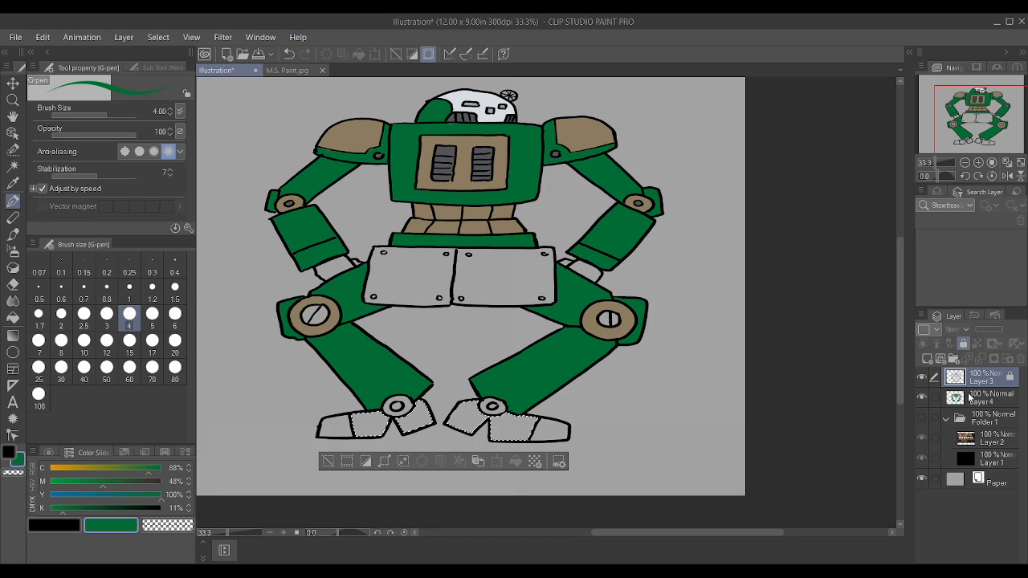
click(973, 398)
click(39, 393)
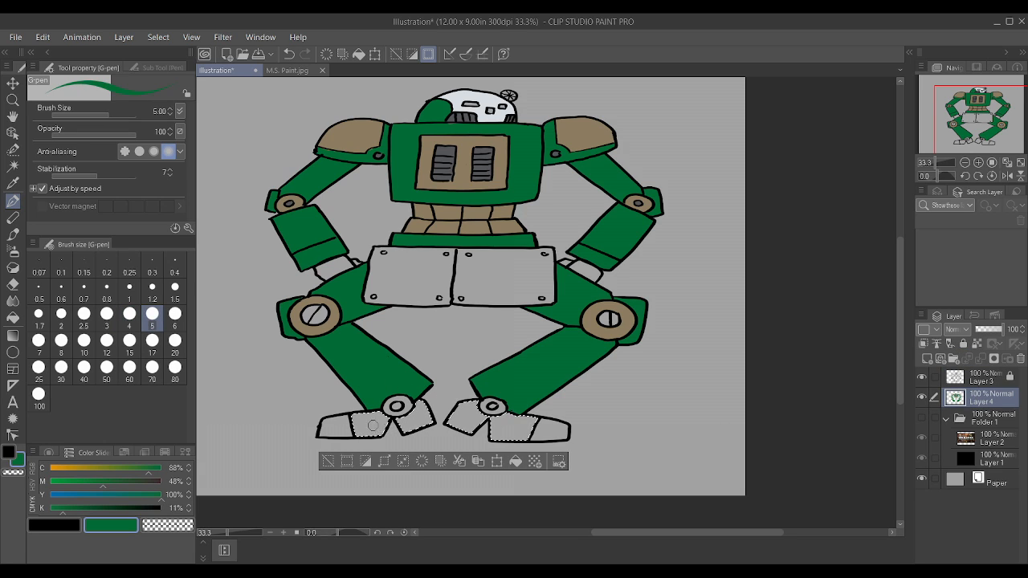
drag(321, 425, 502, 424)
key(ctrl+d)
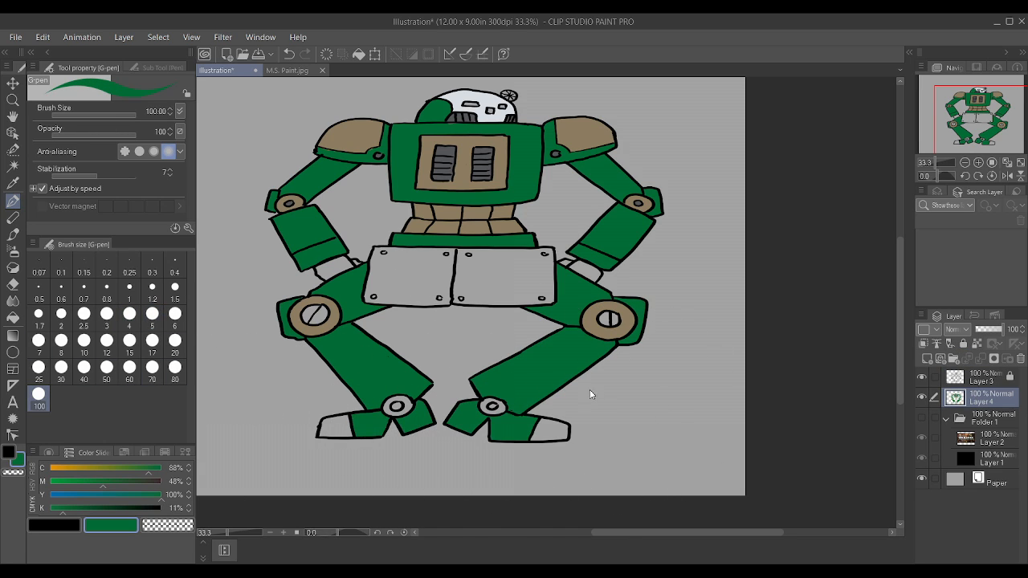
Step: Sample the chest panel's tan and fill the centre of the right knee joint with it at brush size 10
scroll(541, 387, up, 1)
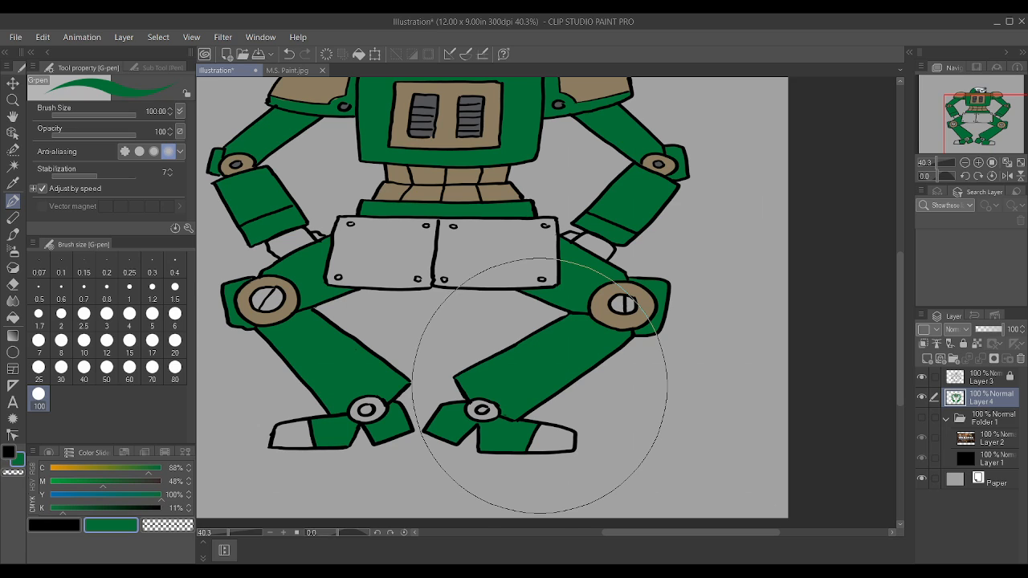
scroll(540, 386, up, 1)
scroll(521, 405, down, 3)
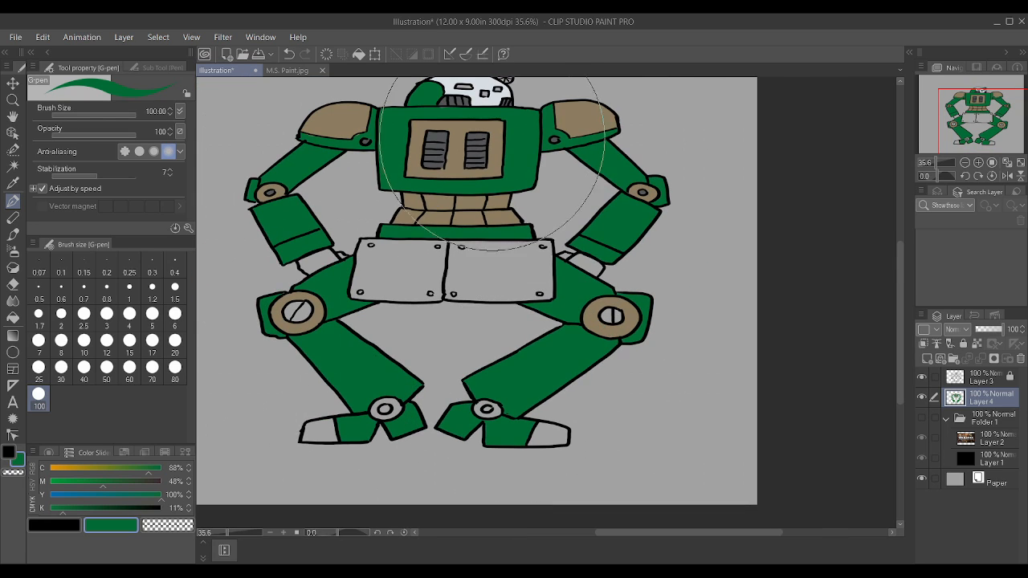
scroll(506, 167, up, 3)
alt+click(393, 143)
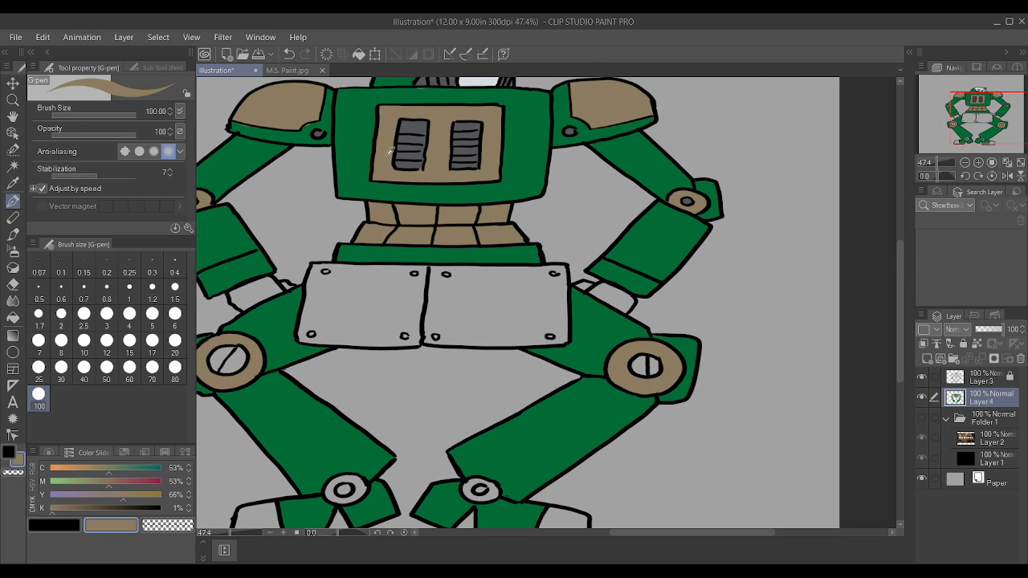
scroll(632, 321, down, 2)
scroll(619, 378, up, 2)
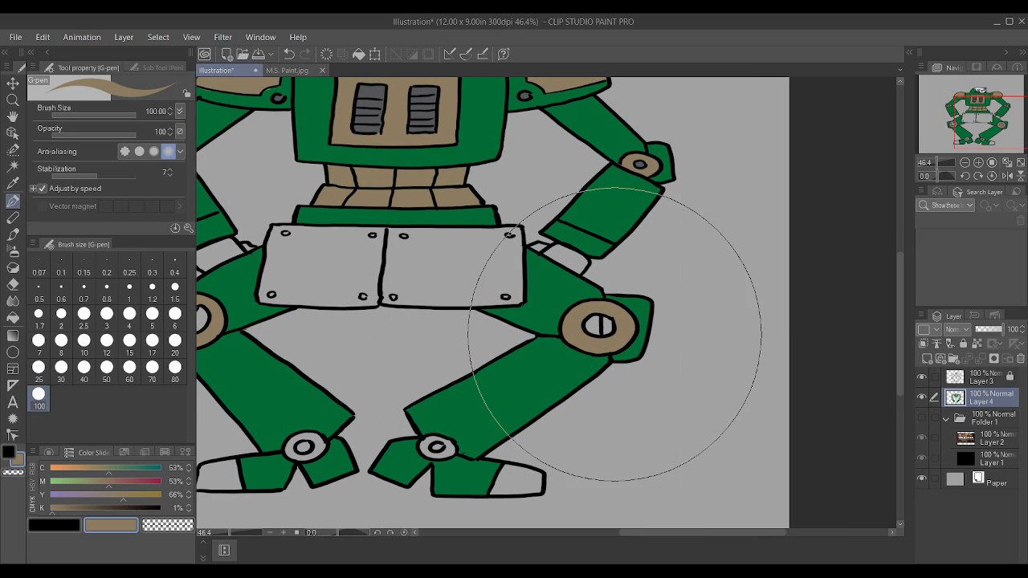
key(bracketleft)
key(bracketleft)
key(bracketleft)
key(bracketleft)
key(bracketleft)
key(bracketleft)
key(bracketleft)
key(bracketleft)
key(bracketleft)
key(bracketleft)
key(bracketleft)
key(bracketleft)
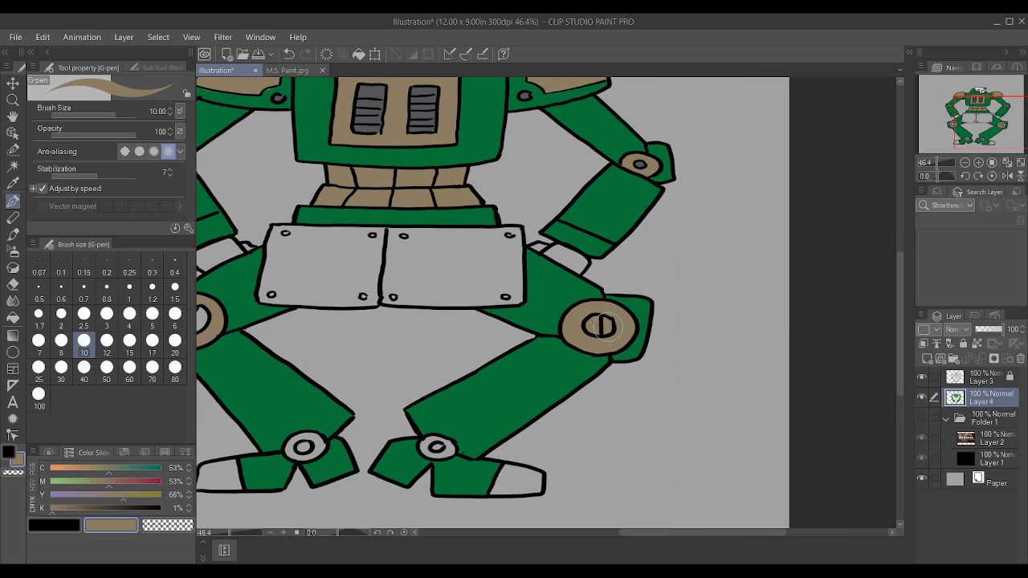
Step: Try a dark brown of C 70%, M 68%, Y 80%, K 36% on the right knee joint
alt+click(375, 100)
alt+click(375, 87)
drag(603, 326, 593, 331)
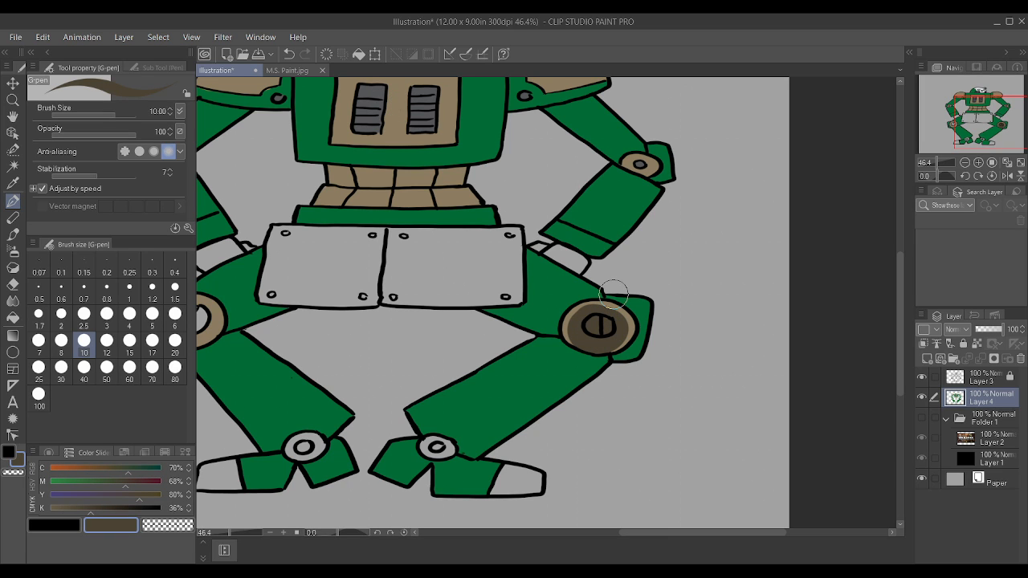
Step: Switch to dark grey C 72%, M 65%, Y 61%, K 16% and repaint both knee joints at brush size 10
scroll(560, 222, up, 3)
scroll(546, 233, down, 6)
scroll(462, 156, up, 9)
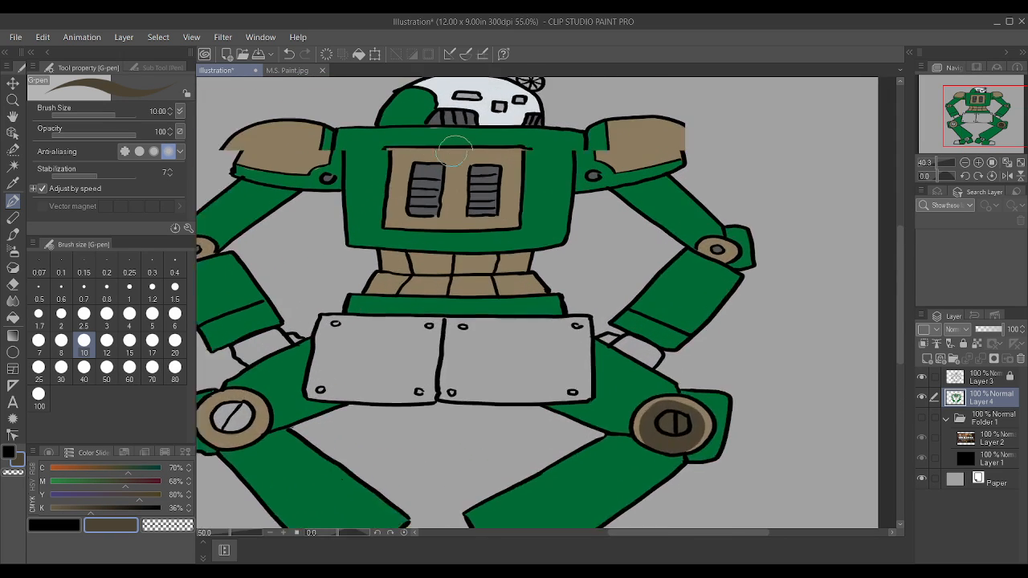
scroll(482, 165, up, 1)
scroll(493, 179, down, 4)
scroll(723, 385, up, 2)
mouse_move(645, 392)
mouse_down()
mouse_move(663, 411)
mouse_move(671, 391)
mouse_move(638, 394)
mouse_up()
scroll(655, 377, down, 4)
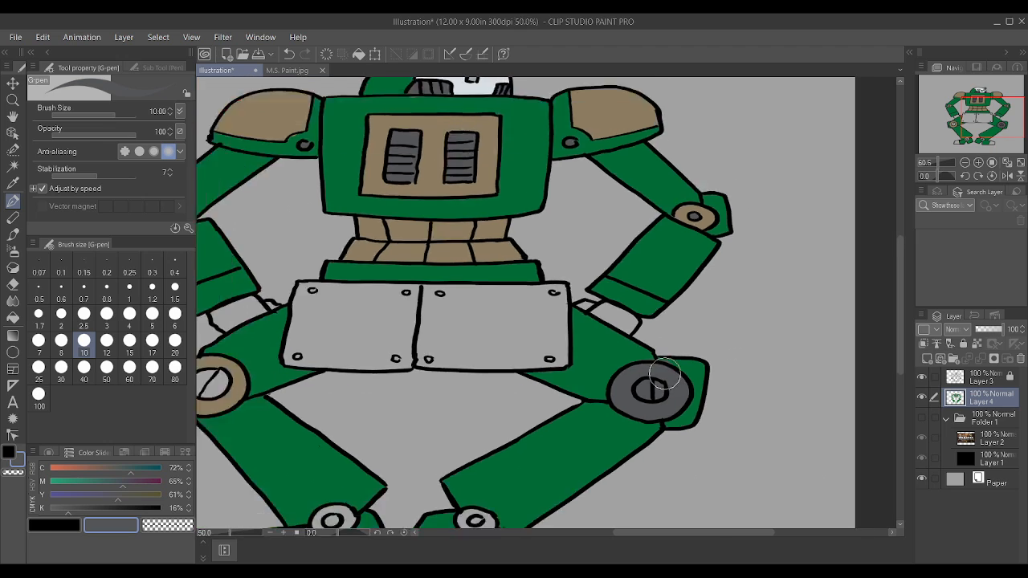
scroll(403, 353, up, 3)
mouse_move(470, 365)
mouse_down()
mouse_move(478, 404)
mouse_move(522, 395)
mouse_move(509, 372)
mouse_move(473, 388)
mouse_move(496, 359)
mouse_move(528, 374)
mouse_move(527, 392)
mouse_move(476, 377)
mouse_move(456, 398)
mouse_move(475, 370)
mouse_up()
scroll(514, 394, down, 4)
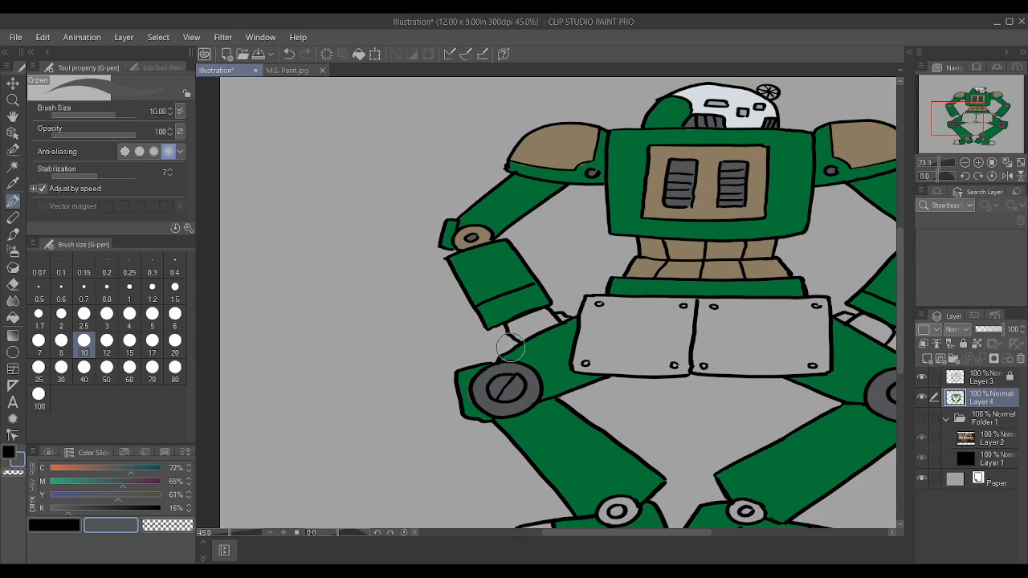
Step: Repaint the tan rings of both elbow joints in the same dark grey
scroll(499, 271, up, 3)
scroll(498, 270, down, 1)
mouse_move(453, 224)
mouse_down()
mouse_move(466, 215)
mouse_move(450, 213)
mouse_move(446, 233)
mouse_up()
scroll(780, 172, down, 1)
scroll(849, 221, up, 3)
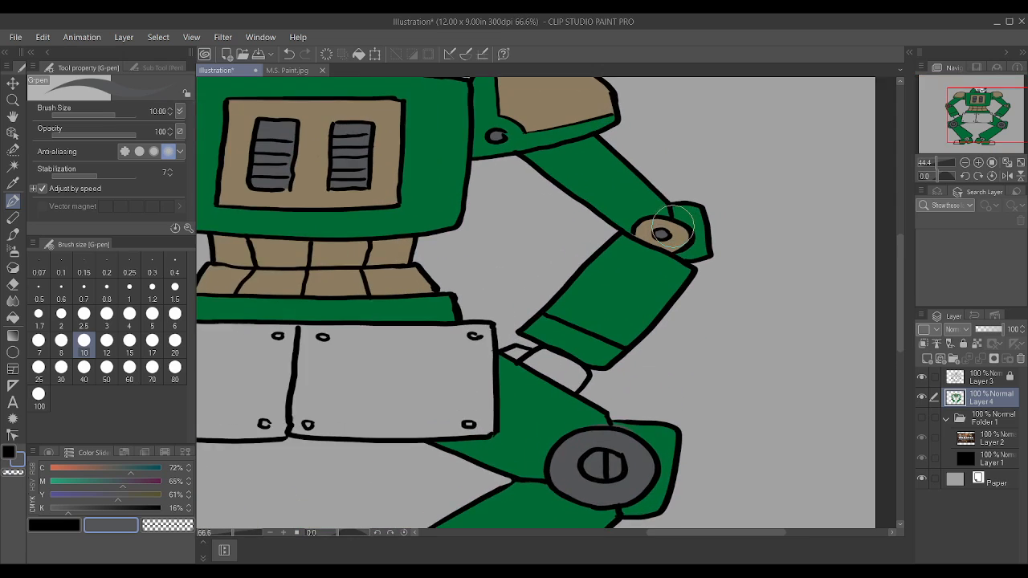
mouse_move(660, 234)
mouse_down()
mouse_move(648, 223)
mouse_move(665, 241)
mouse_move(647, 218)
mouse_move(660, 227)
mouse_up()
Step: Paint the right hand below the forearm dark grey, reducing the brush size to 3 for the edges
drag(533, 374, 549, 381)
key(bracketleft)
key(bracketleft)
key(bracketleft)
key(bracketleft)
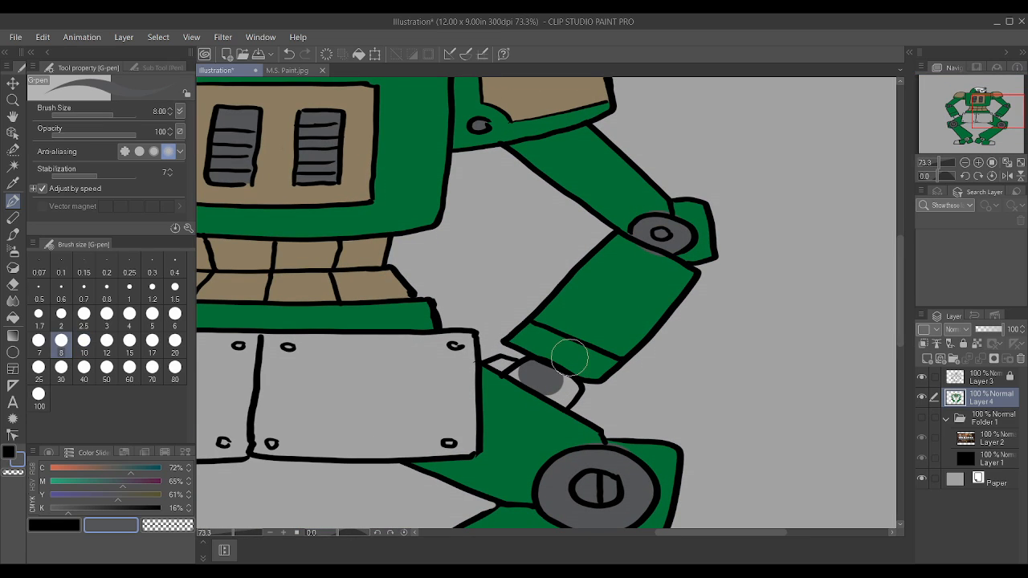
key(bracketleft)
key(bracketleft)
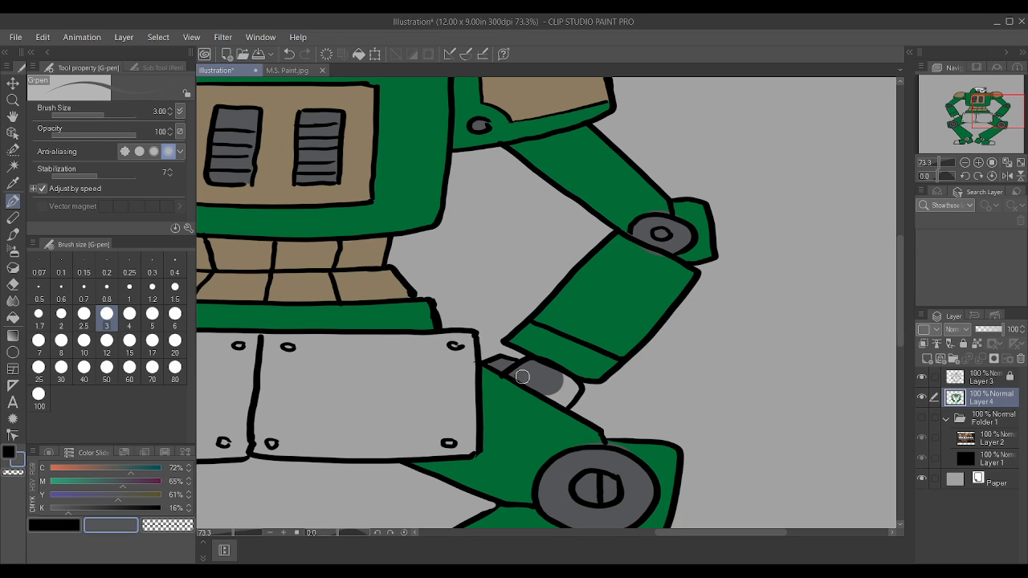
drag(574, 389, 565, 385)
Step: Paint the left hand below the forearm in dark grey C 77%, M 65%, Y 61%, K 16% at brush size 3
scroll(526, 365, down, 3)
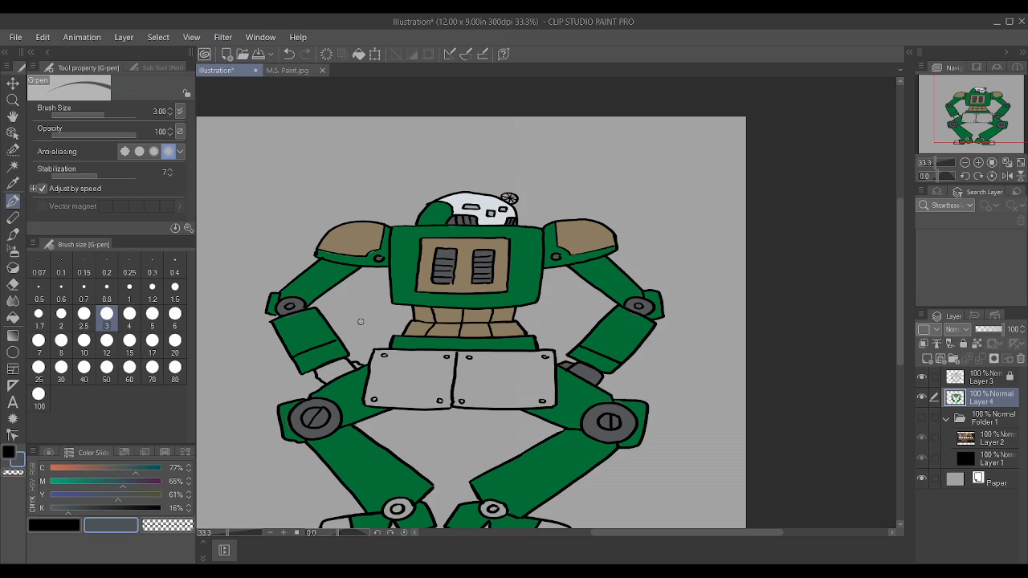
scroll(361, 321, up, 5)
mouse_move(294, 418)
mouse_down()
mouse_move(347, 399)
mouse_move(275, 416)
mouse_move(263, 397)
mouse_move(249, 400)
mouse_move(272, 427)
mouse_move(264, 405)
mouse_move(324, 375)
mouse_move(349, 391)
mouse_up()
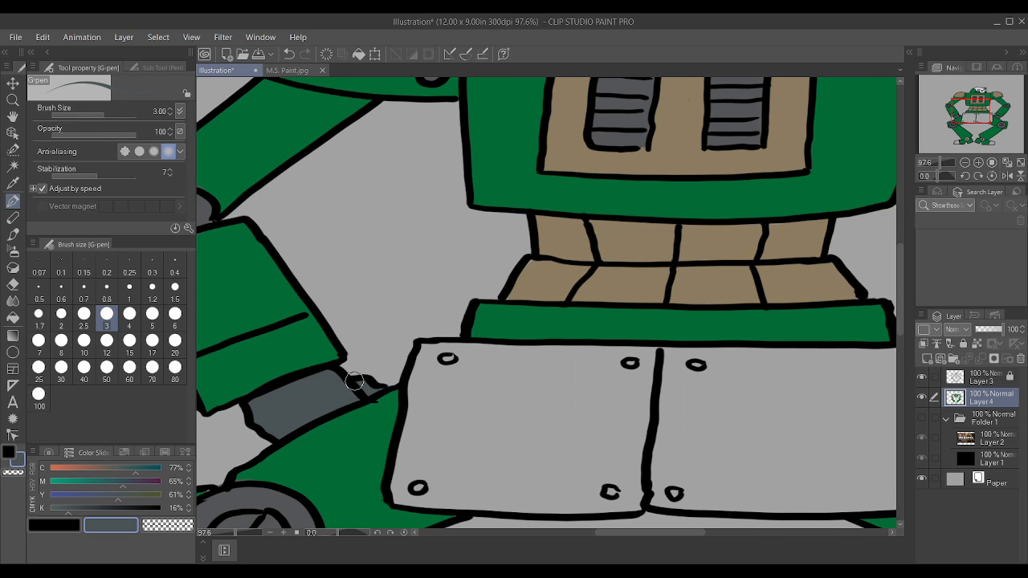
Step: Paint both ankle joints, including their centres, in the same dark grey at brush size 3
scroll(354, 380, down, 4)
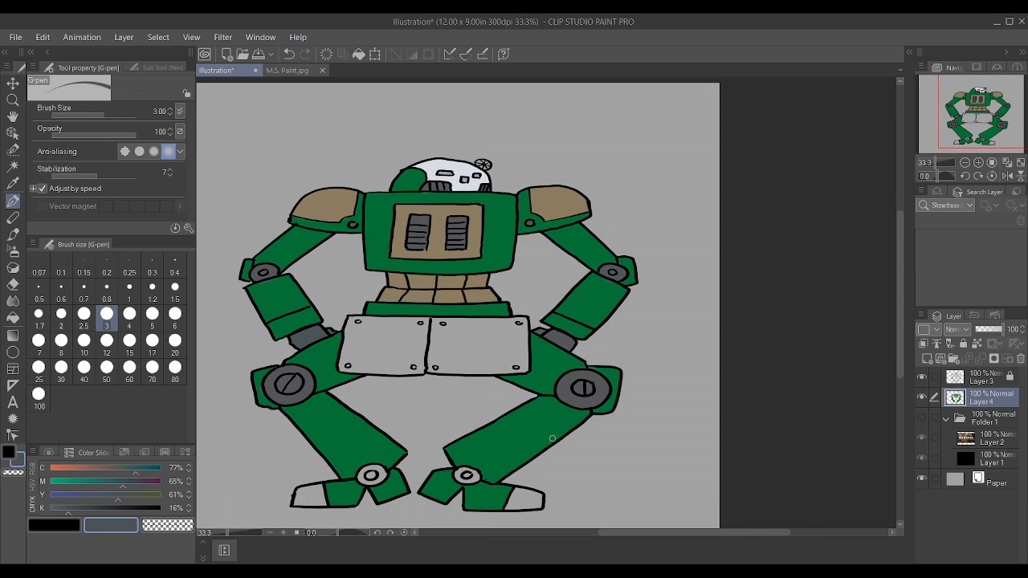
scroll(552, 439, up, 3)
drag(462, 438, 433, 439)
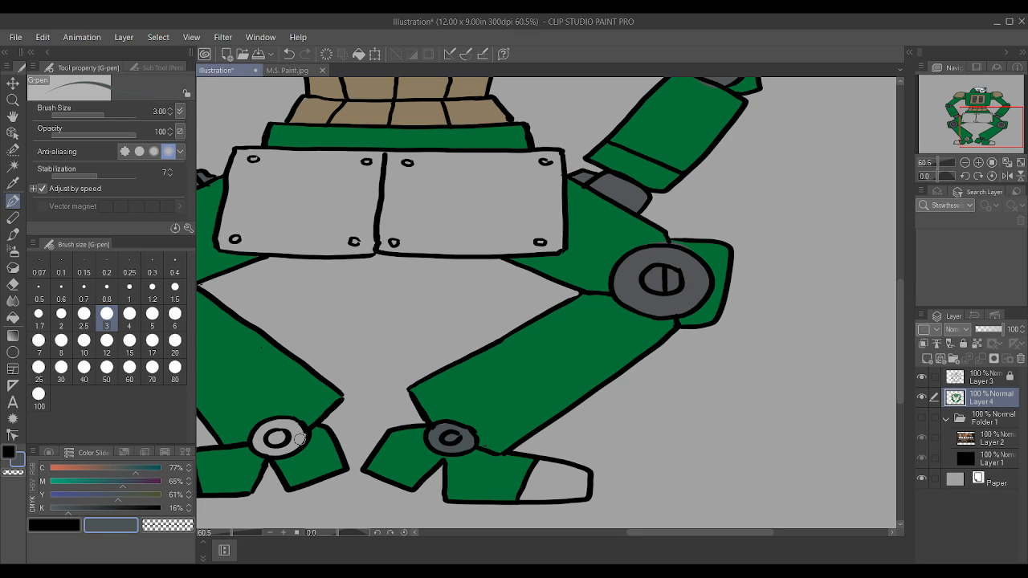
mouse_move(269, 436)
mouse_down()
mouse_move(283, 434)
mouse_move(273, 452)
mouse_move(290, 428)
mouse_up()
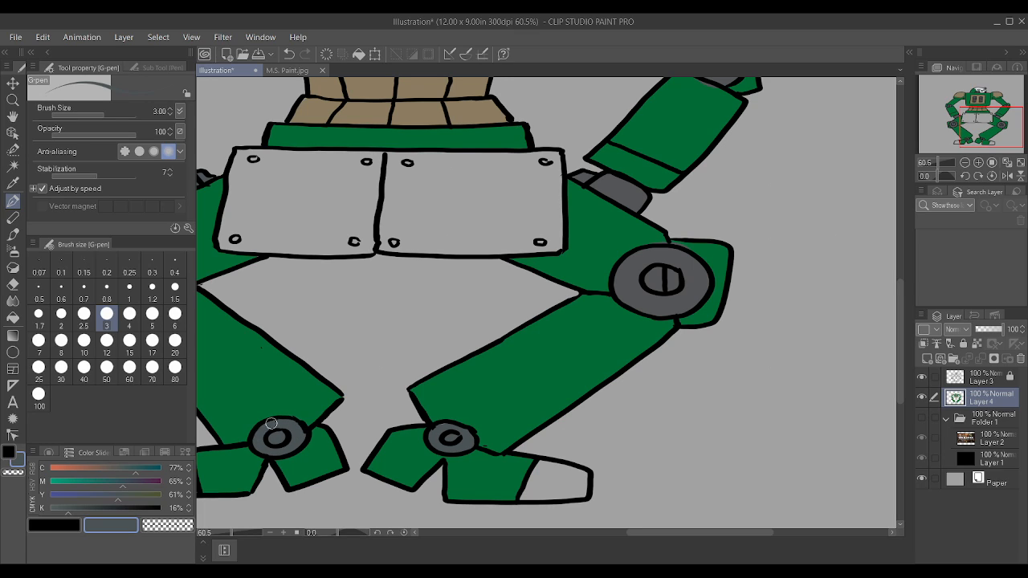
Step: Try an auto-selection of the hip plates on Layer 4, clear it, and save the illustration
scroll(235, 239, down, 4)
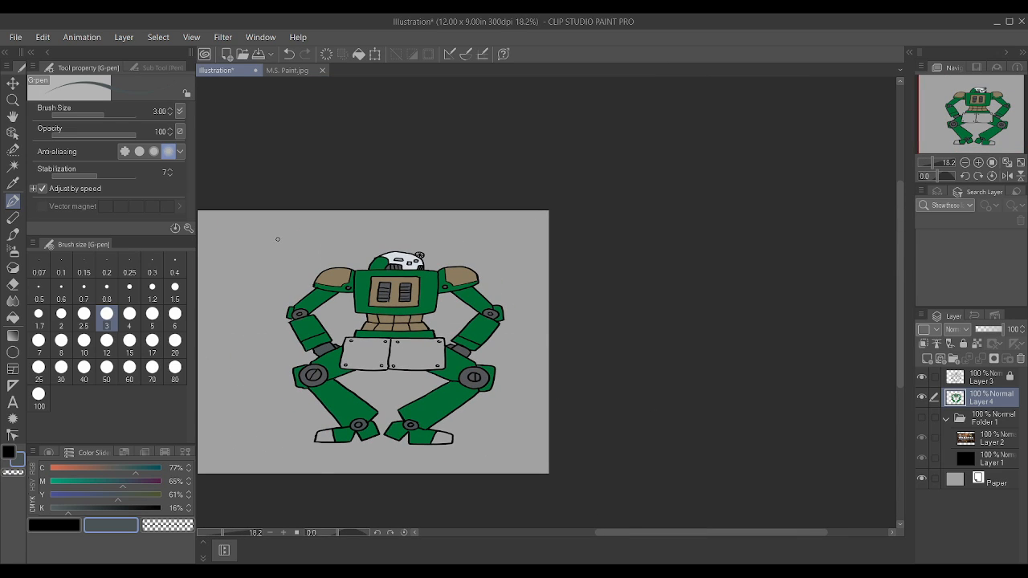
click(7, 169)
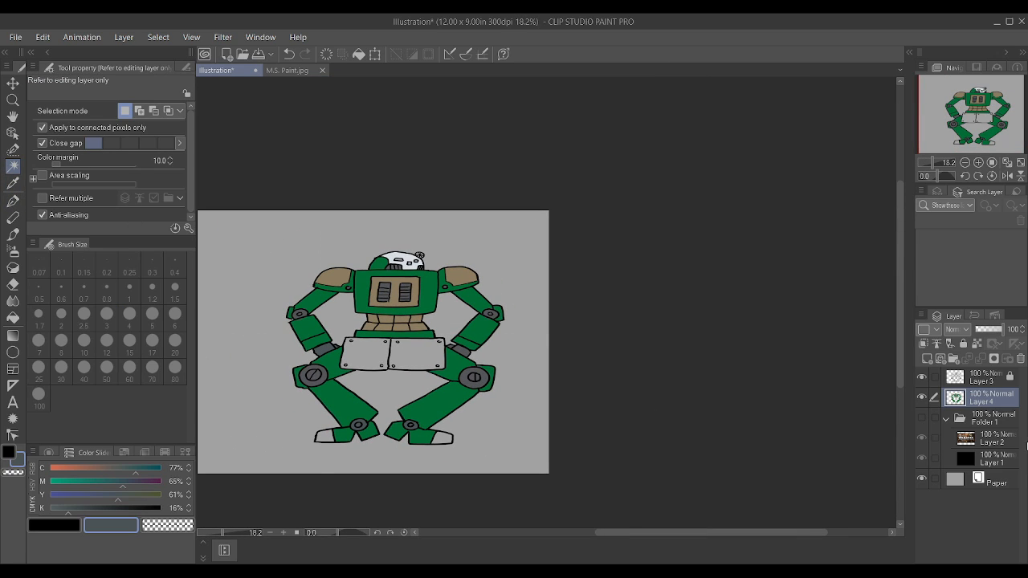
scroll(378, 350, up, 2)
click(415, 347)
key(ctrl+d)
key(ctrl+s)
Step: Auto-select both hip plates and both toe caps on the Layer 3 line art
click(992, 384)
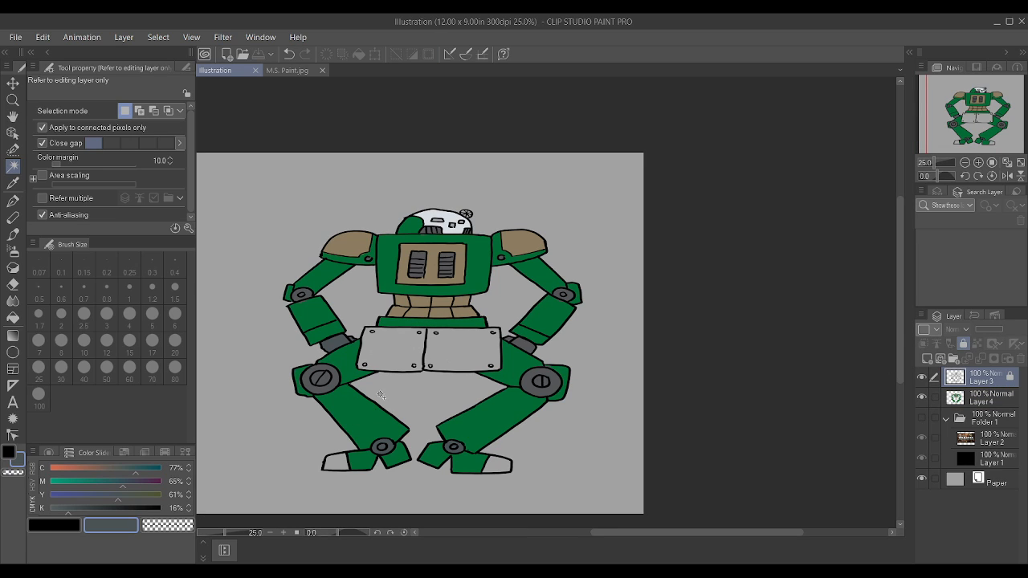
click(437, 352)
shift+click(393, 351)
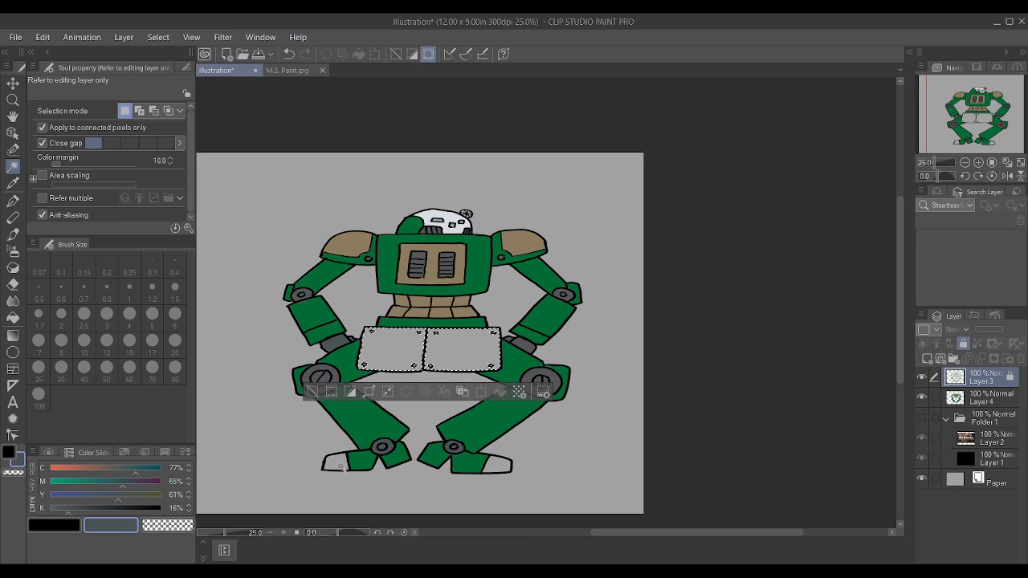
shift+click(339, 465)
shift+click(492, 465)
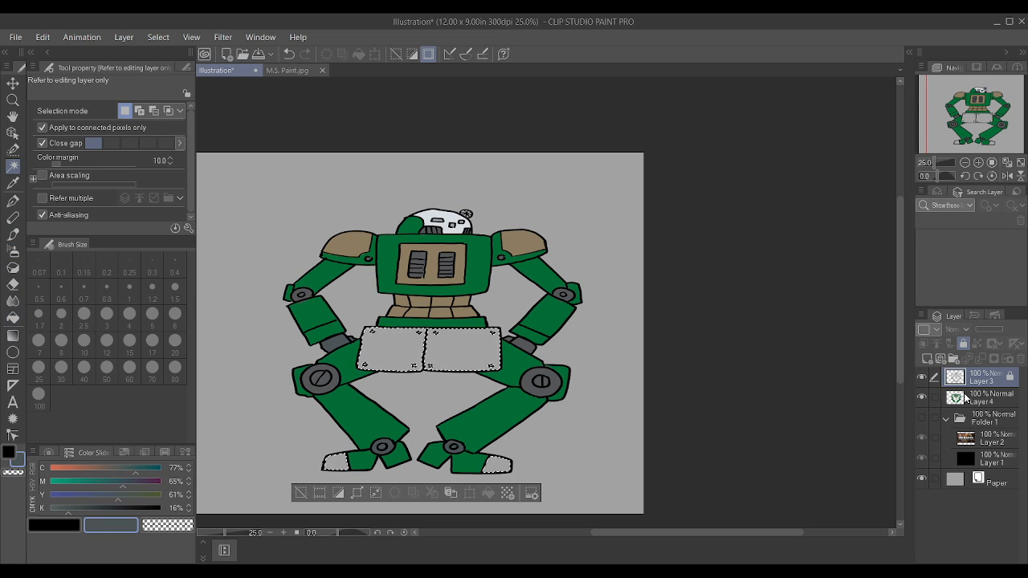
Step: Fill the selected hip plates and toe caps with dark grey on Layer 4 at brush size 80, and clear the selection
click(967, 400)
key(p)
key(bracketright)
key(bracketright)
key(bracketright)
key(bracketright)
key(bracketright)
key(bracketright)
key(bracketright)
key(bracketright)
key(bracketright)
key(bracketright)
key(bracketright)
key(bracketright)
key(bracketright)
key(bracketright)
key(bracketright)
key(bracketright)
key(bracketright)
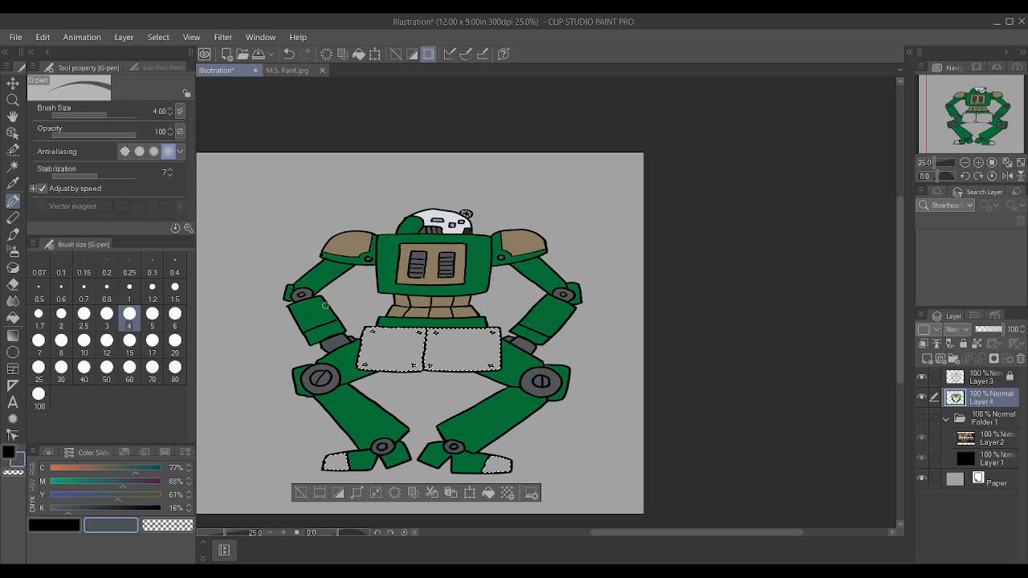
mouse_move(301, 338)
mouse_down()
mouse_move(396, 335)
mouse_move(543, 362)
mouse_move(499, 439)
mouse_move(275, 456)
mouse_move(405, 402)
mouse_up()
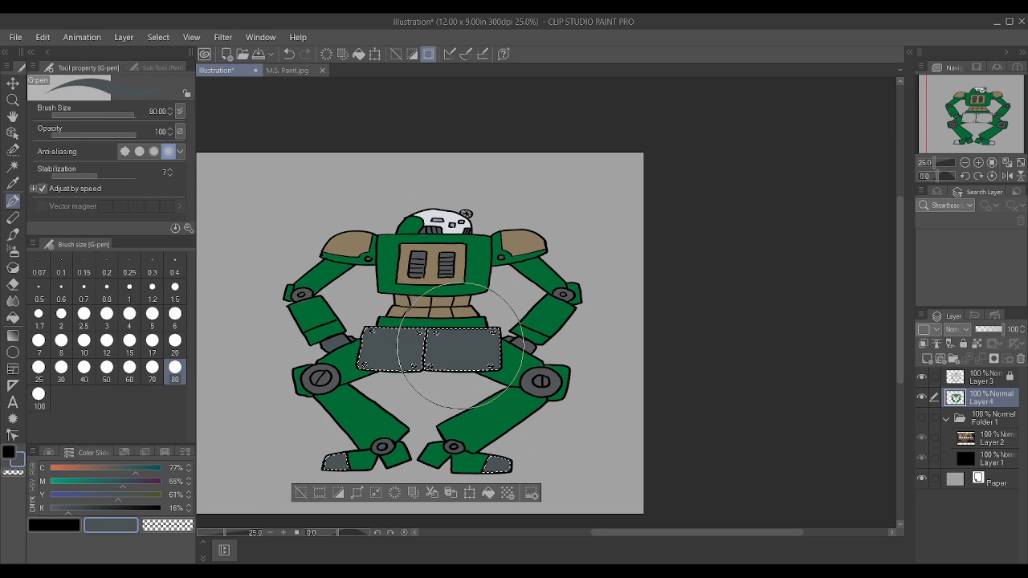
key(ctrl+d)
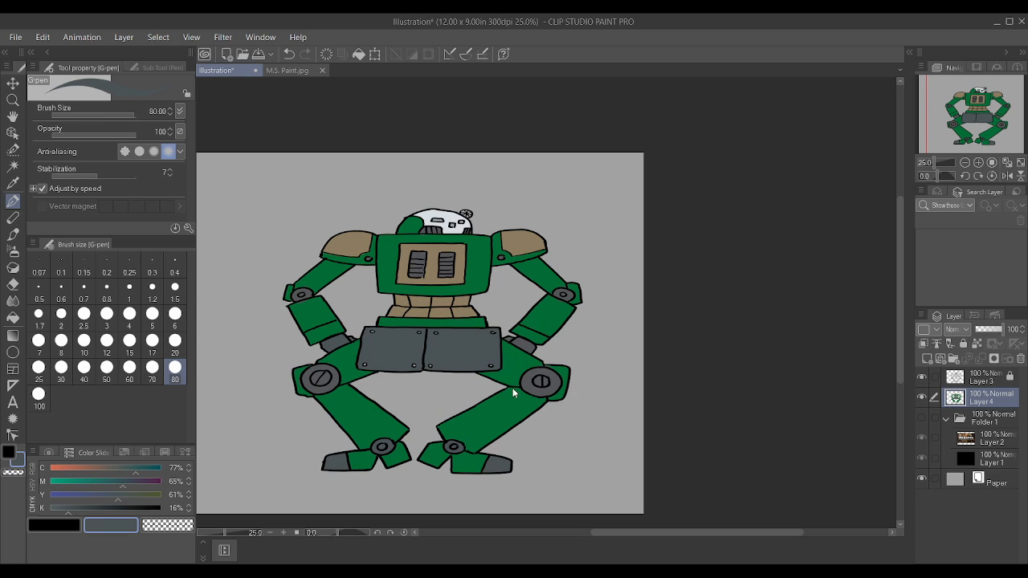
Step: Reduce the brush size to 3 and check the hip plates and legs for unpainted gaps
scroll(483, 375, up, 3)
key(bracketleft)
key(bracketleft)
key(bracketleft)
key(bracketleft)
key(bracketleft)
key(bracketleft)
key(bracketleft)
key(bracketleft)
key(bracketleft)
key(bracketleft)
key(bracketleft)
key(bracketleft)
key(bracketleft)
key(bracketleft)
key(bracketleft)
key(bracketleft)
key(bracketleft)
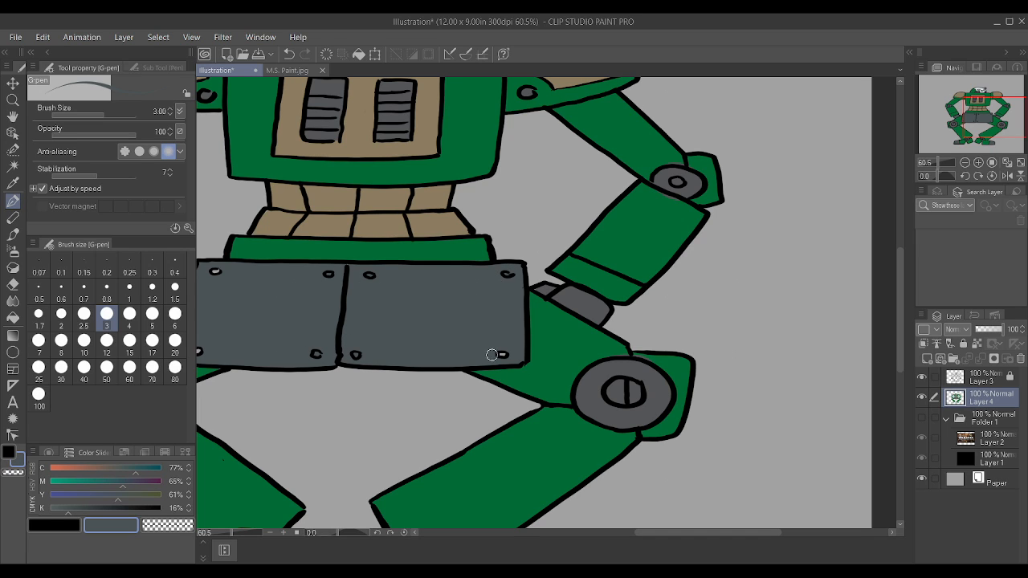
scroll(857, 424, down, 2)
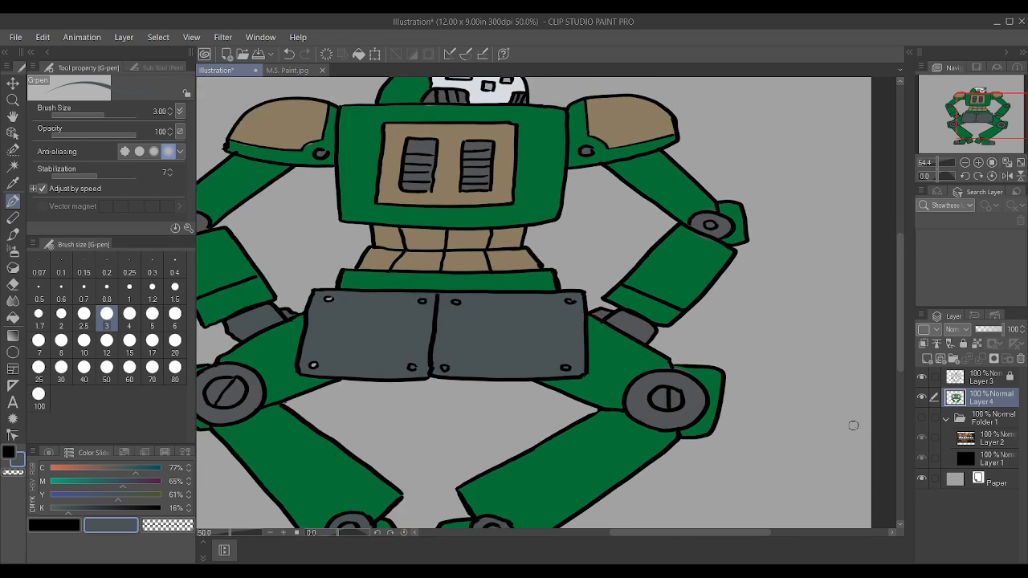
scroll(358, 305, up, 1)
scroll(354, 302, down, 3)
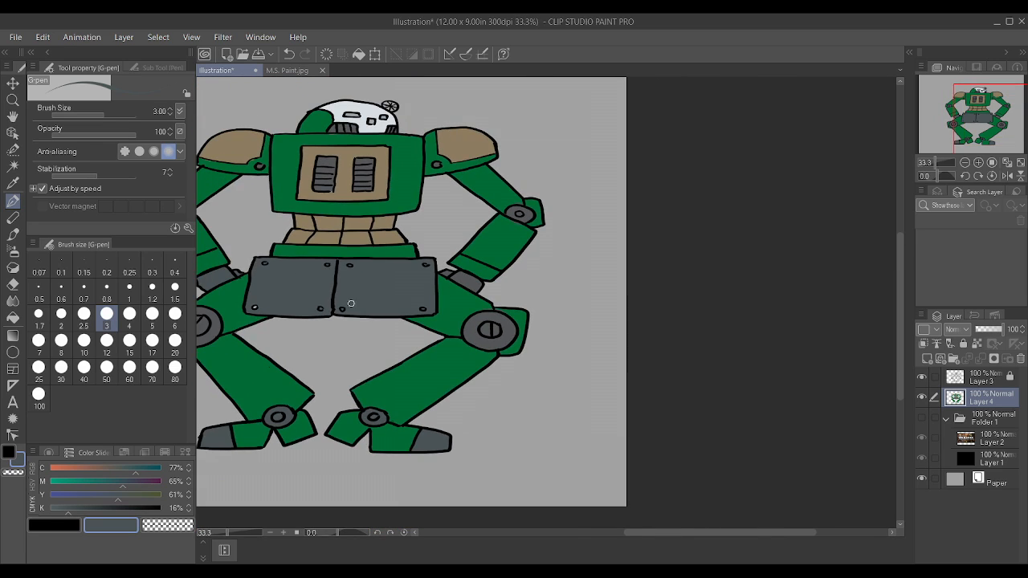
scroll(354, 302, up, 2)
scroll(281, 309, down, 3)
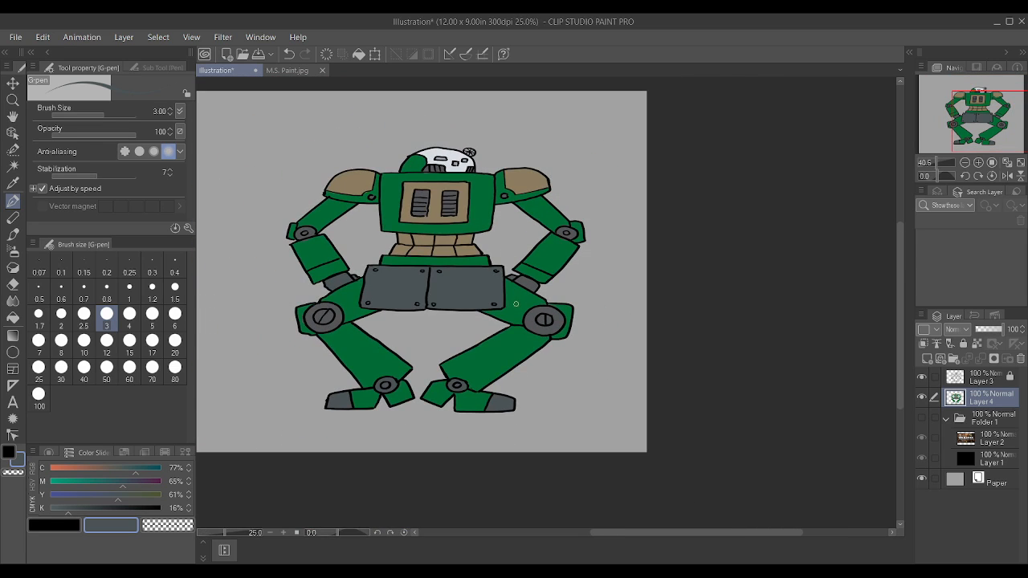
Step: Sample the green from the robot's arm and examine the forearm, chest and shoulders for spots missing colour
scroll(371, 323, up, 1)
scroll(298, 207, up, 2)
alt+click(264, 222)
scroll(265, 213, up, 1)
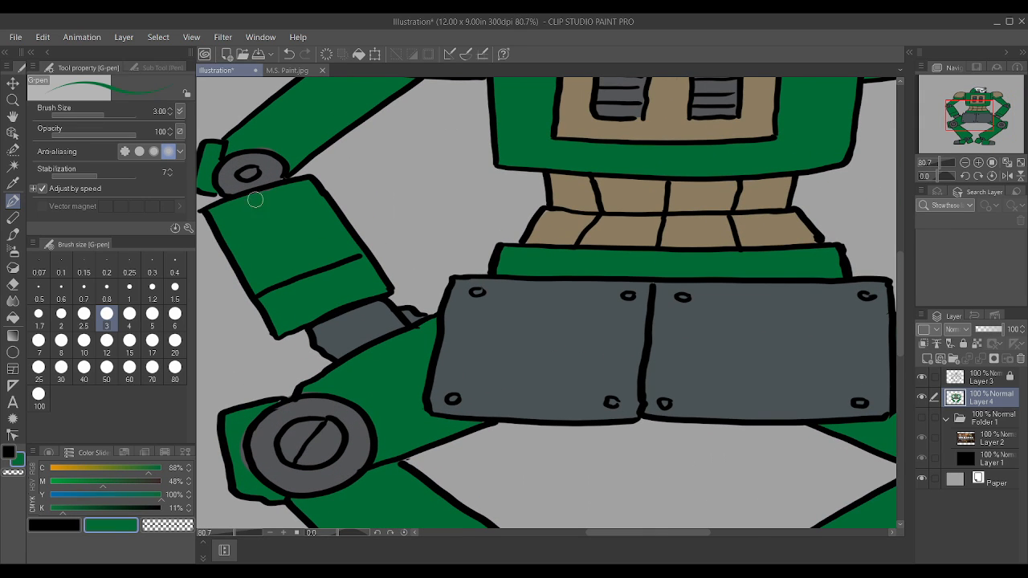
scroll(231, 205, down, 3)
scroll(377, 129, up, 1)
scroll(376, 130, up, 3)
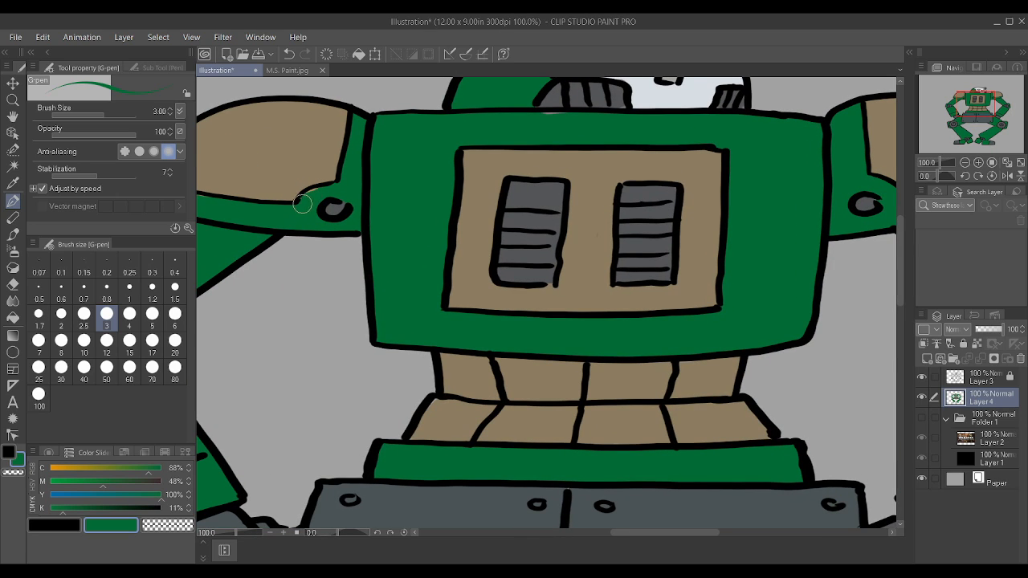
scroll(297, 200, down, 2)
scroll(281, 197, up, 1)
scroll(281, 197, down, 1)
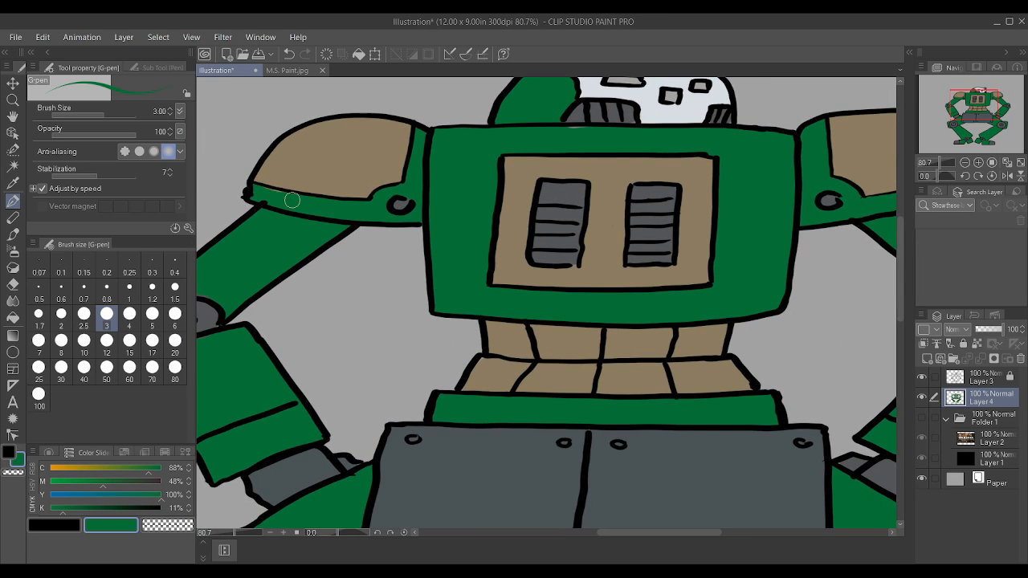
scroll(297, 189, down, 1)
scroll(298, 188, down, 2)
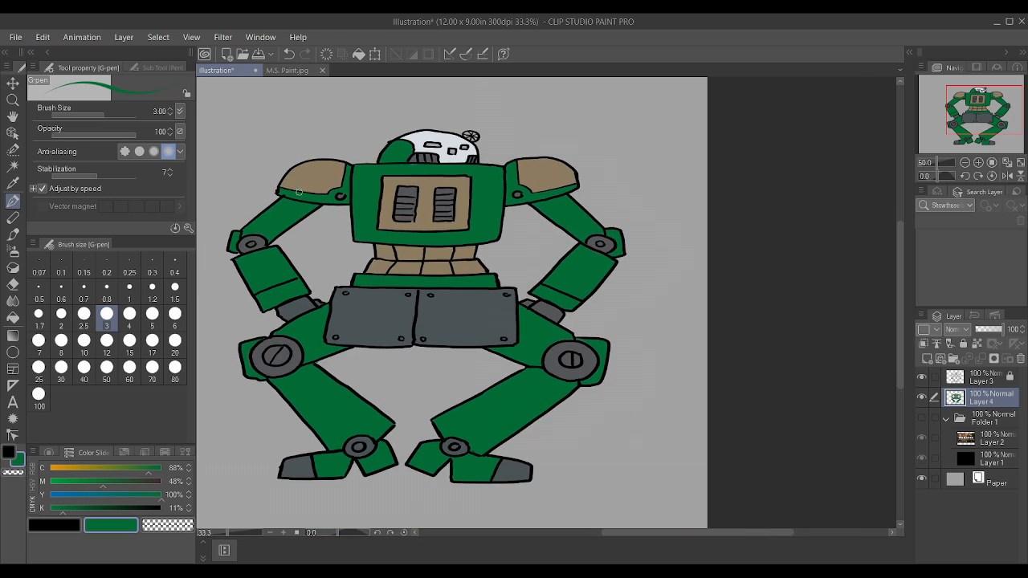
scroll(298, 188, up, 2)
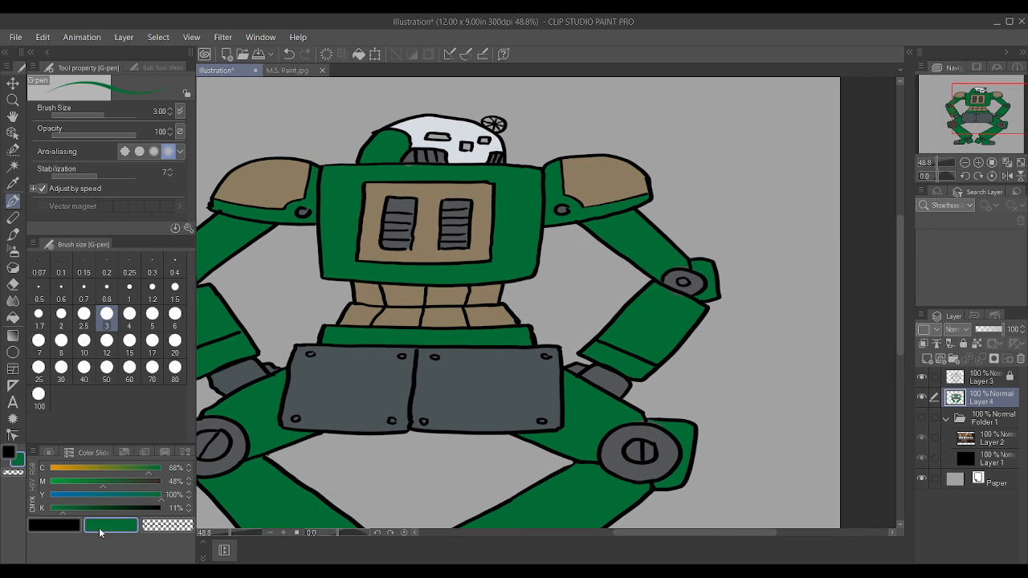
Step: Mix a bright red drawing colour with cyan 0%, magenta 95%, yellow 75% and black 0%
drag(64, 510, 49, 495)
mouse_move(59, 483)
mouse_down()
mouse_move(49, 483)
mouse_move(123, 488)
mouse_move(73, 496)
mouse_move(86, 501)
mouse_up()
click(56, 472)
click(133, 488)
click(96, 500)
mouse_move(134, 487)
mouse_down()
mouse_move(155, 487)
mouse_move(133, 496)
mouse_up()
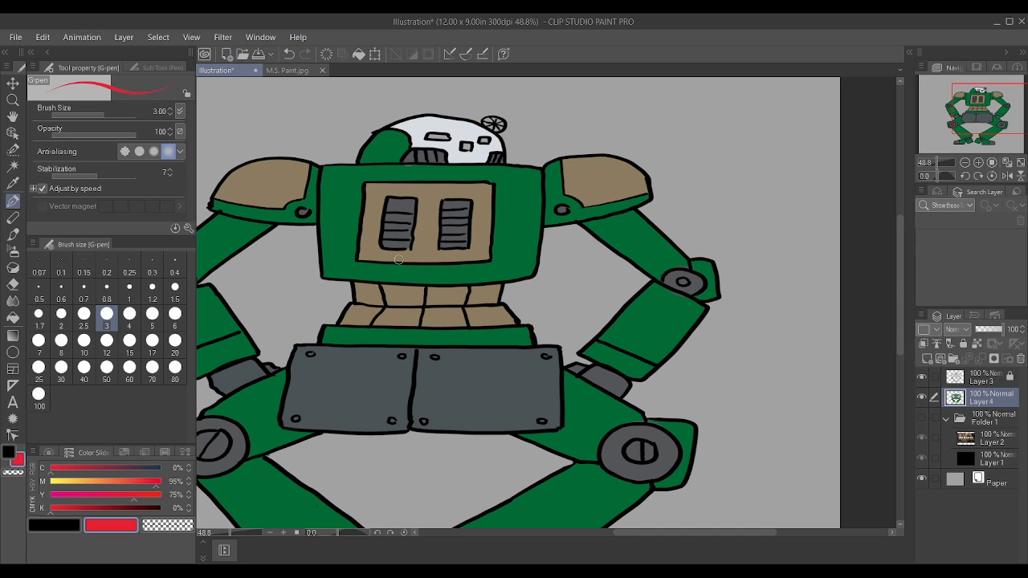
Step: Paint the three small windows on the robot's head red on Layer 4 at brush size 1.7
scroll(547, 104, down, 2)
scroll(509, 199, up, 5)
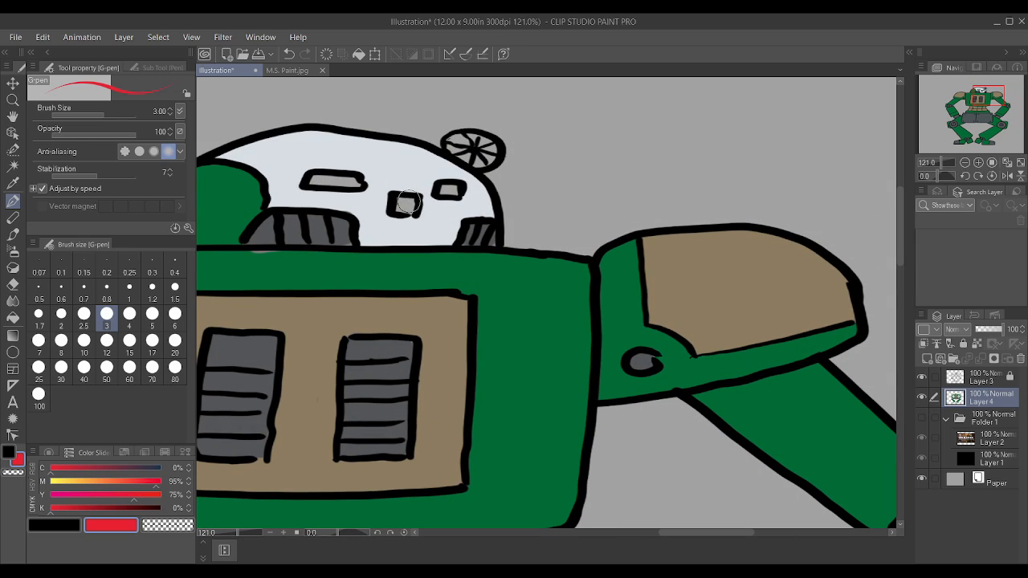
key(bracketleft)
key(bracketleft)
key(bracketleft)
drag(401, 205, 410, 211)
mouse_move(318, 179)
mouse_down()
mouse_move(353, 185)
mouse_move(307, 182)
mouse_up()
drag(451, 190, 454, 188)
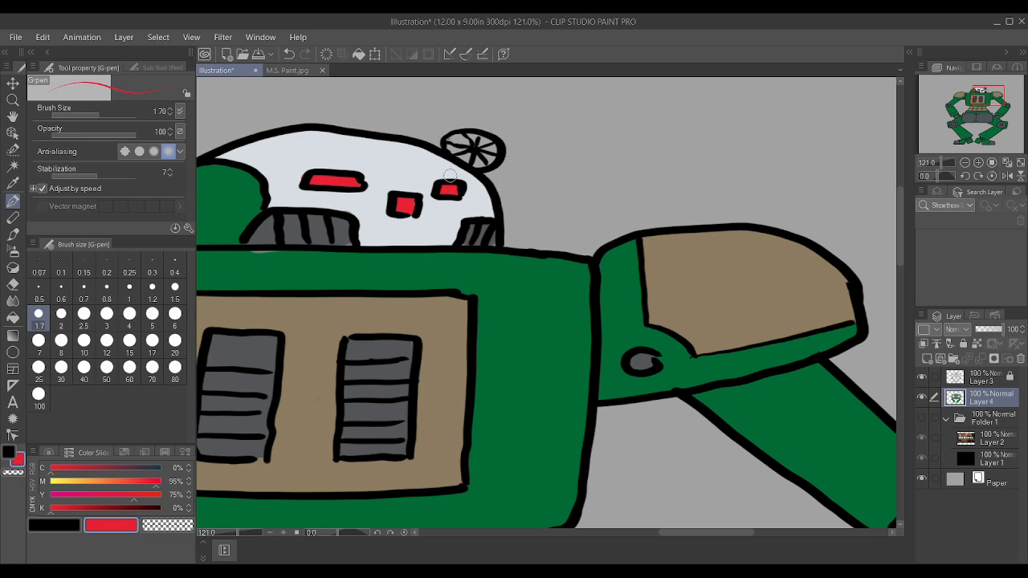
Step: Sample the dark grey from the head's vent and paint the round spoked disc on top of the head with it
alt+click(334, 158)
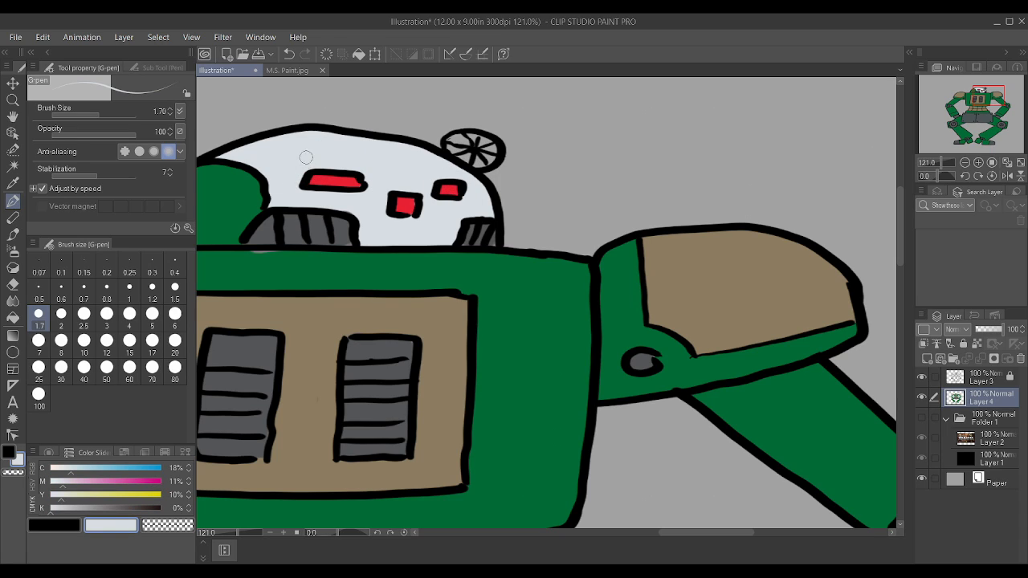
alt+click(352, 258)
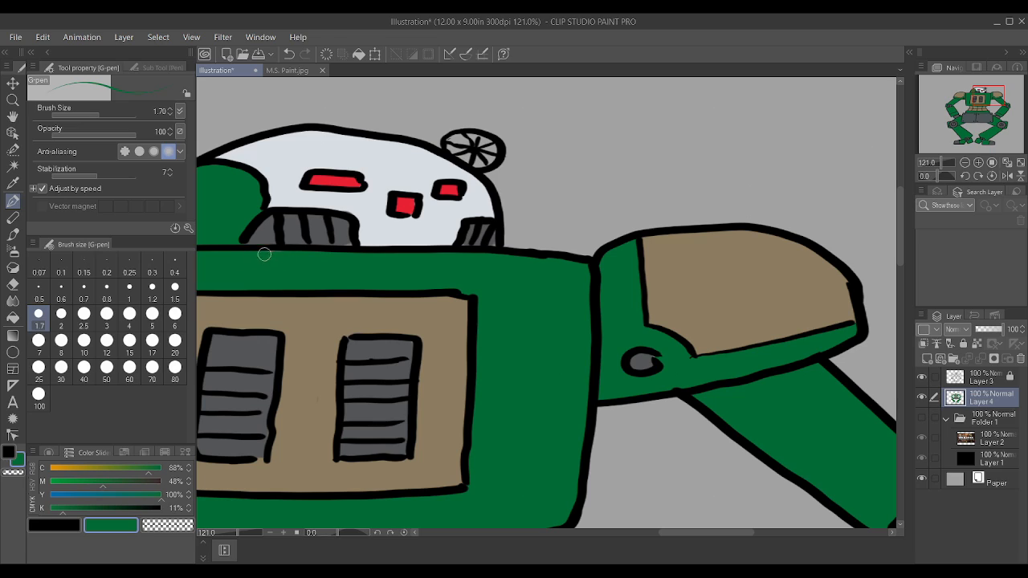
alt+click(320, 235)
mouse_move(473, 143)
mouse_down()
mouse_move(492, 155)
mouse_move(458, 157)
mouse_move(467, 138)
mouse_move(450, 147)
mouse_move(488, 152)
mouse_up()
scroll(488, 152, down, 5)
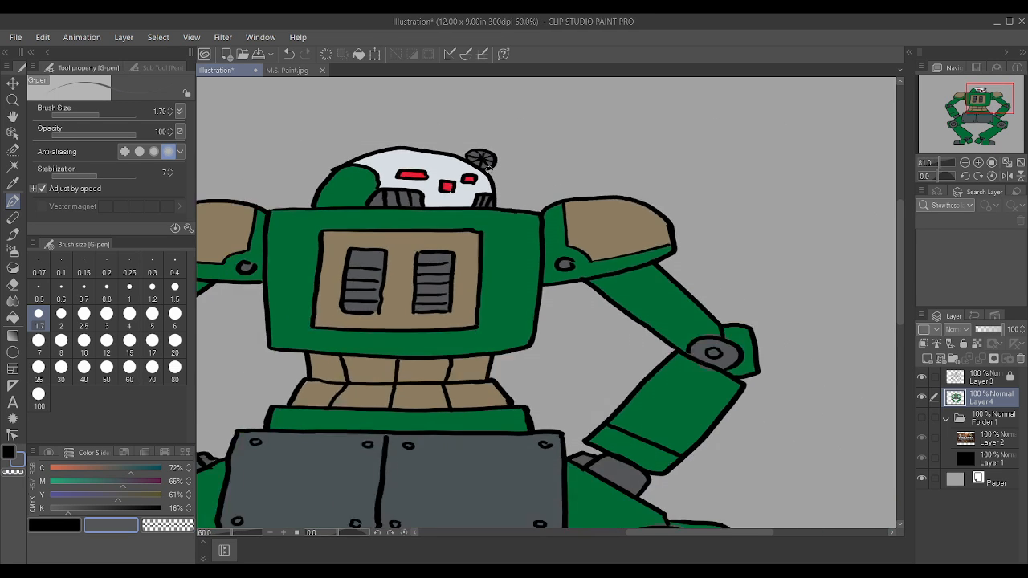
Step: Add a new raster layer and move it above the Layer 3 line art
scroll(458, 337, up, 2)
scroll(458, 338, up, 1)
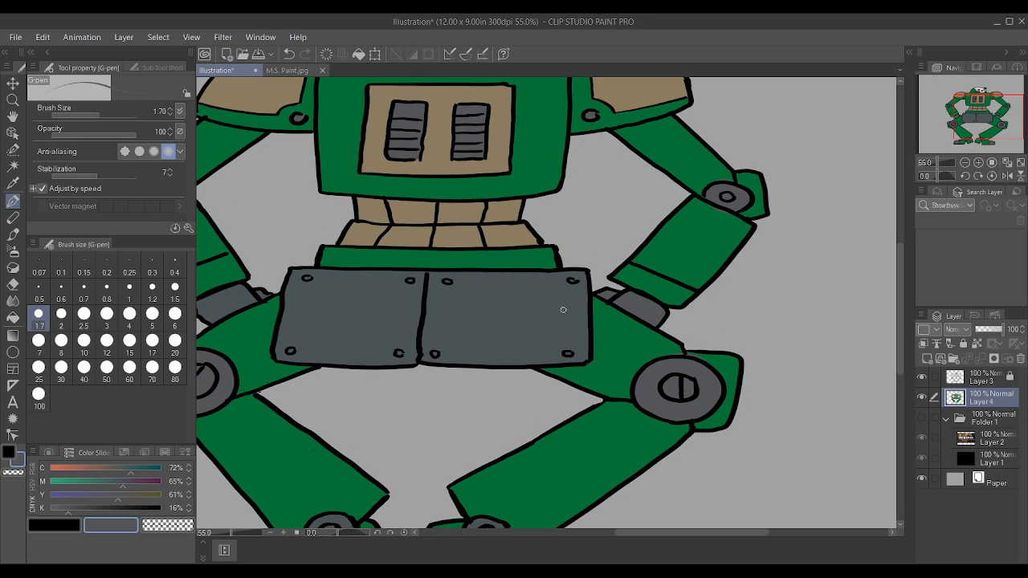
click(928, 359)
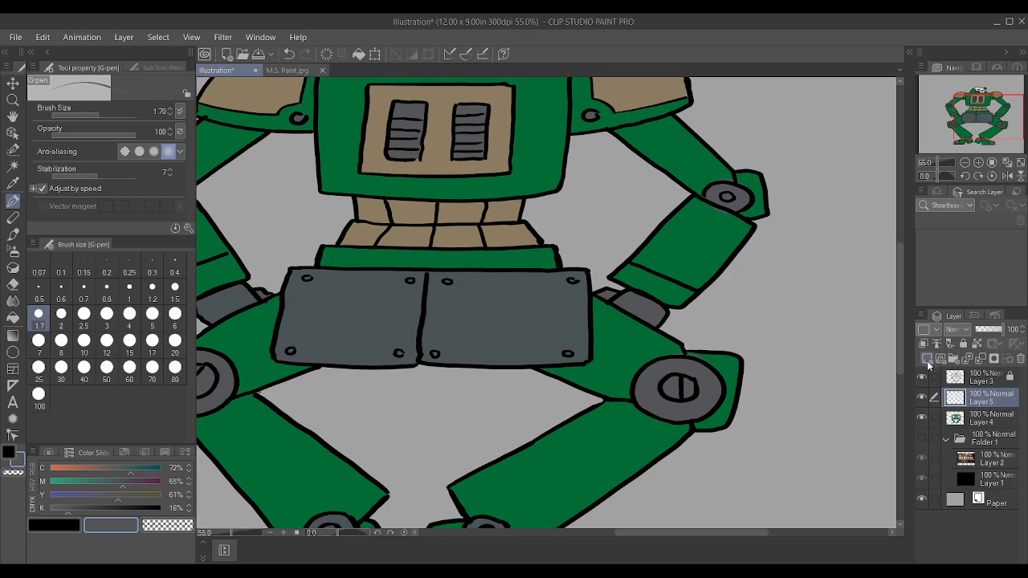
mouse_move(971, 383)
mouse_down()
mouse_move(967, 363)
mouse_move(965, 373)
mouse_up()
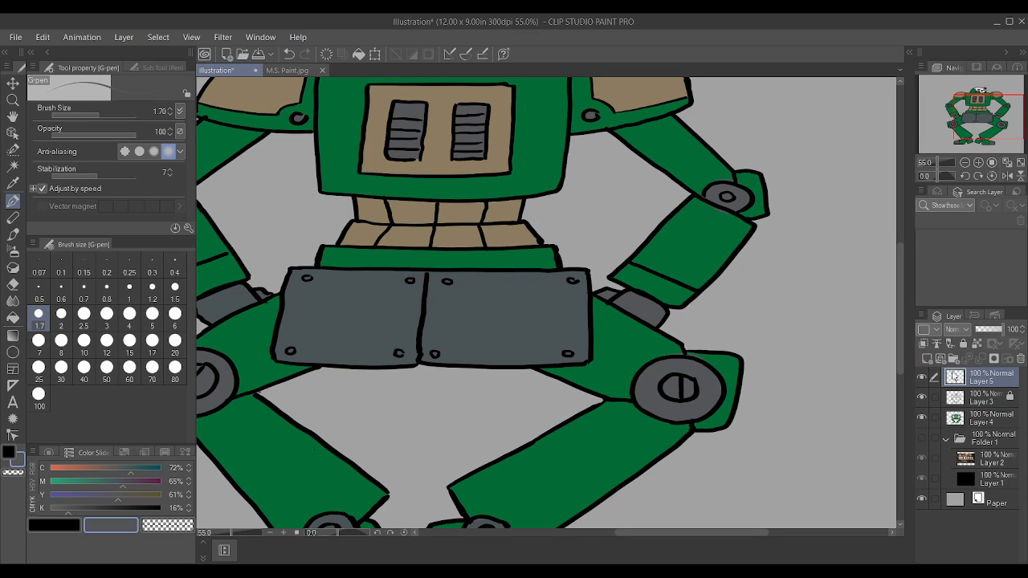
Step: Set the drawing colour to pure white and hand-letter "Wide Load" across the two hip plates on the new layer at brush size 1.7
click(56, 508)
drag(62, 495, 46, 475)
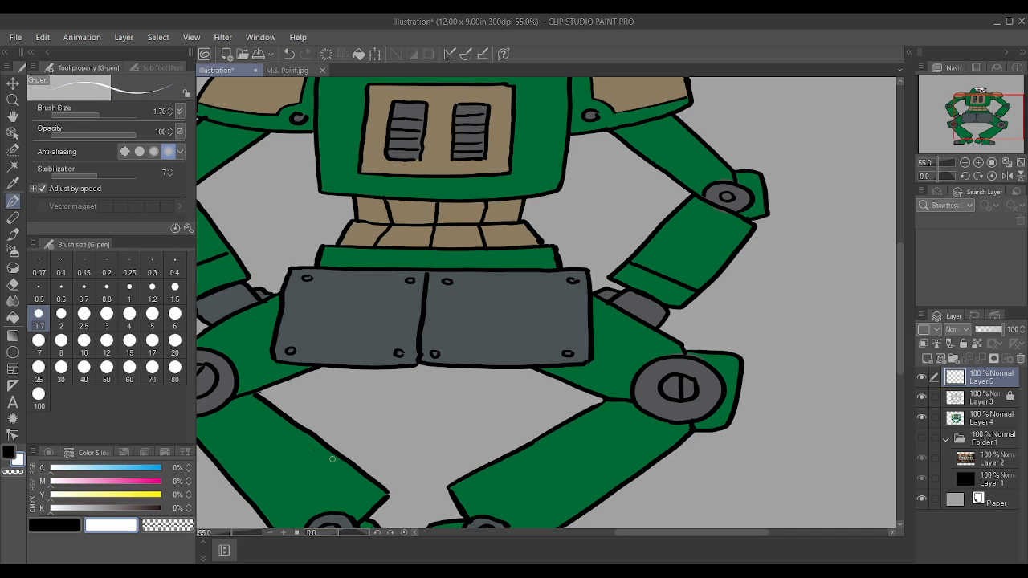
mouse_move(303, 333)
mouse_down()
mouse_move(295, 302)
mouse_move(303, 334)
mouse_move(314, 310)
mouse_move(318, 333)
mouse_move(332, 298)
mouse_move(338, 330)
mouse_move(344, 304)
mouse_move(356, 325)
mouse_move(377, 293)
mouse_move(387, 328)
mouse_move(435, 324)
mouse_move(433, 336)
mouse_move(457, 337)
mouse_move(480, 314)
mouse_move(467, 322)
mouse_move(476, 338)
mouse_move(489, 318)
mouse_move(509, 319)
mouse_move(529, 340)
mouse_up()
click(340, 312)
mouse_move(553, 328)
mouse_down()
mouse_move(538, 323)
mouse_move(560, 320)
mouse_move(558, 295)
mouse_up()
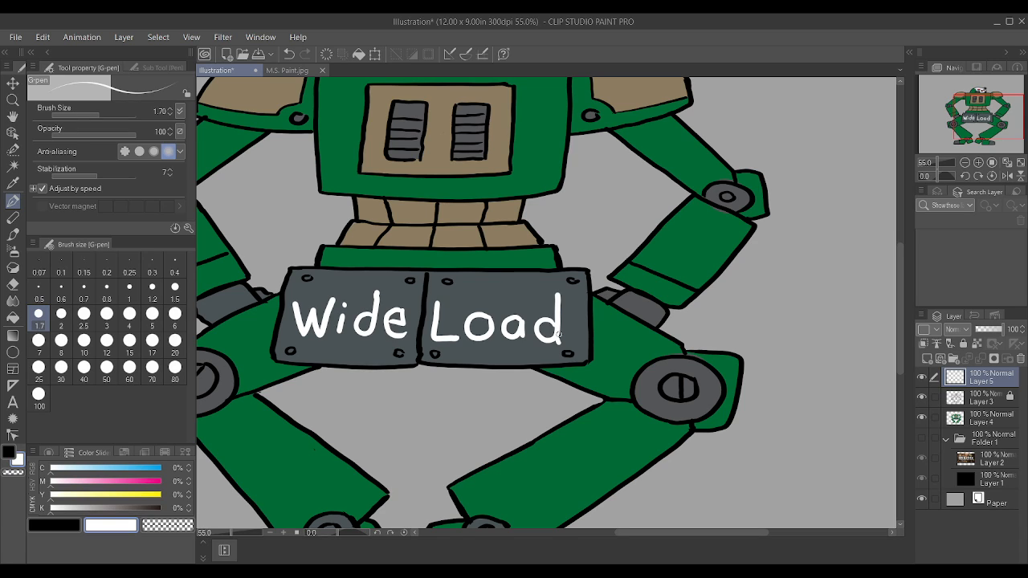
scroll(563, 336, up, 2)
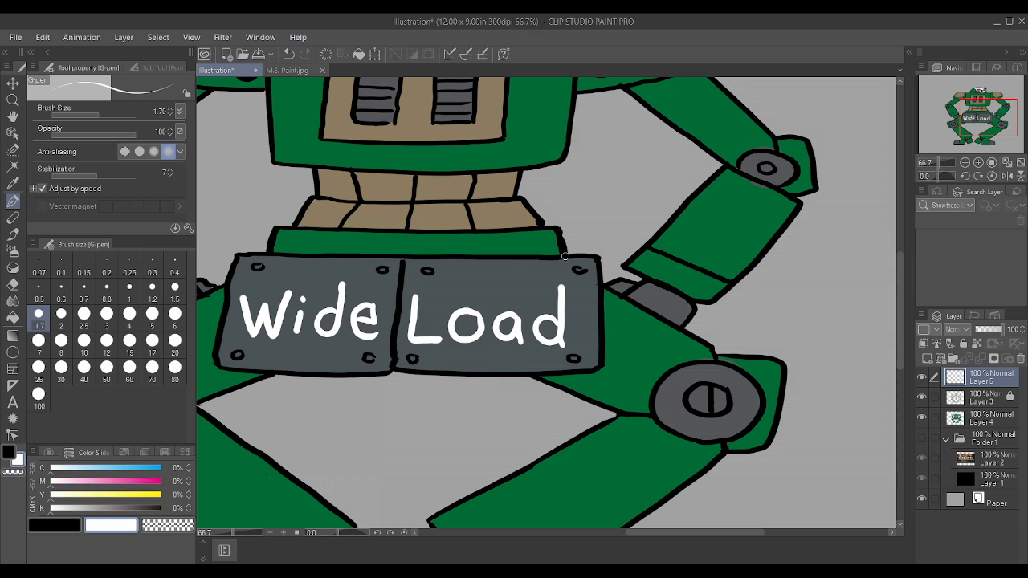
scroll(565, 255, down, 1)
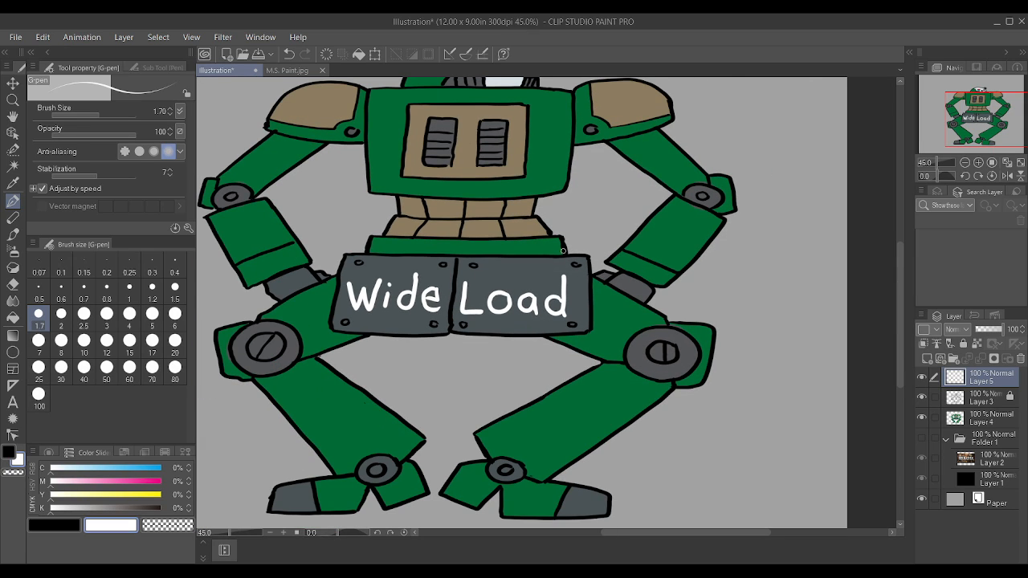
scroll(564, 252, down, 1)
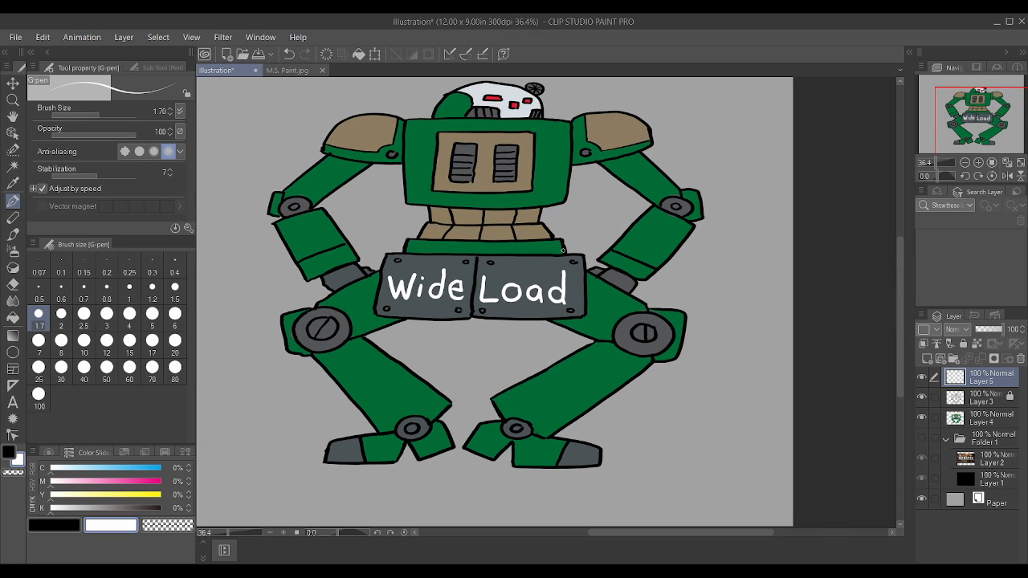
scroll(563, 250, up, 1)
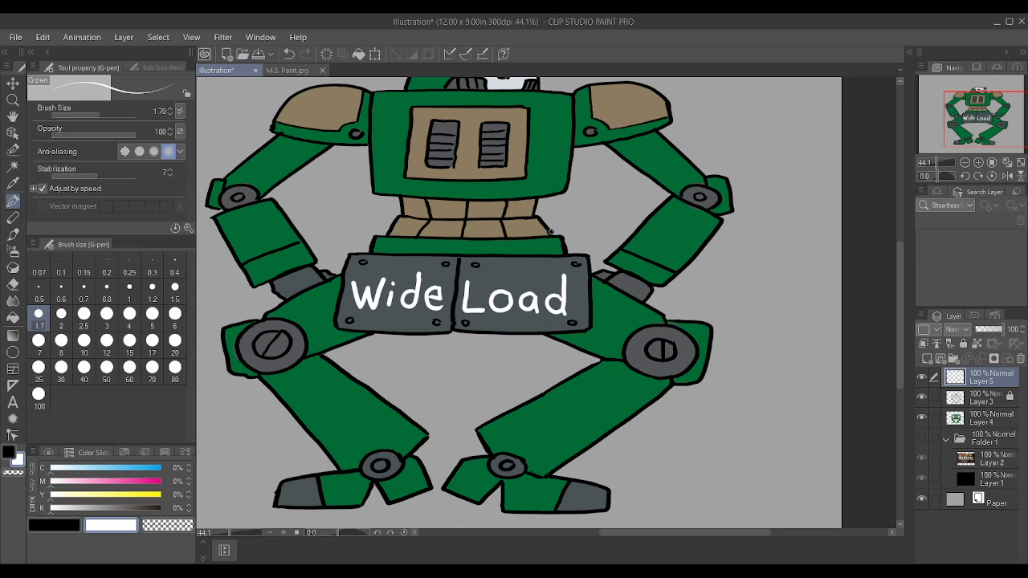
Step: Try to cover the grey smear beneath the right elbow disc with the forearm's green, and make Layer 4 the active layer
scroll(771, 153, up, 4)
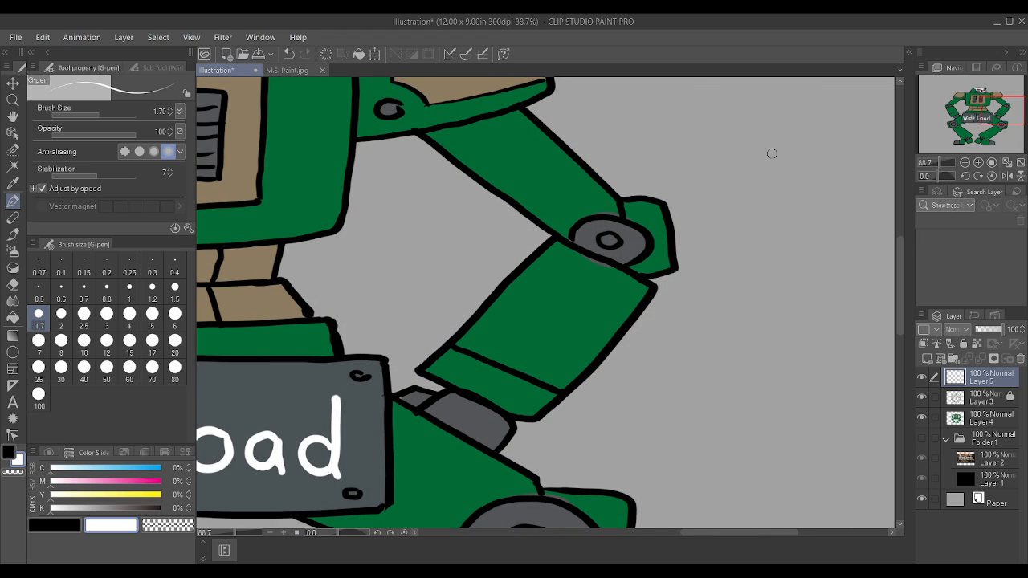
right_click(563, 286)
drag(587, 263, 575, 251)
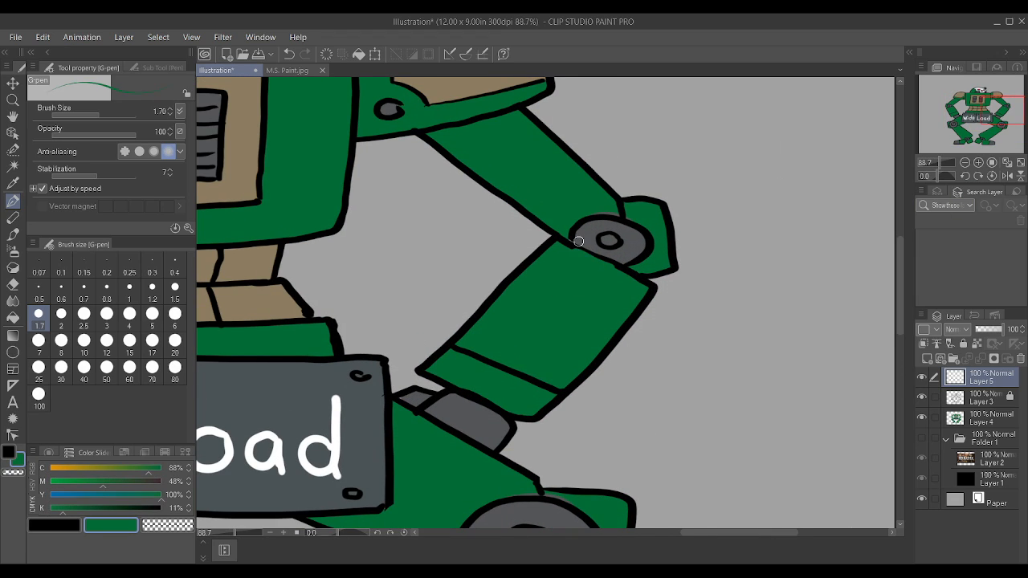
ctrl+click(981, 417)
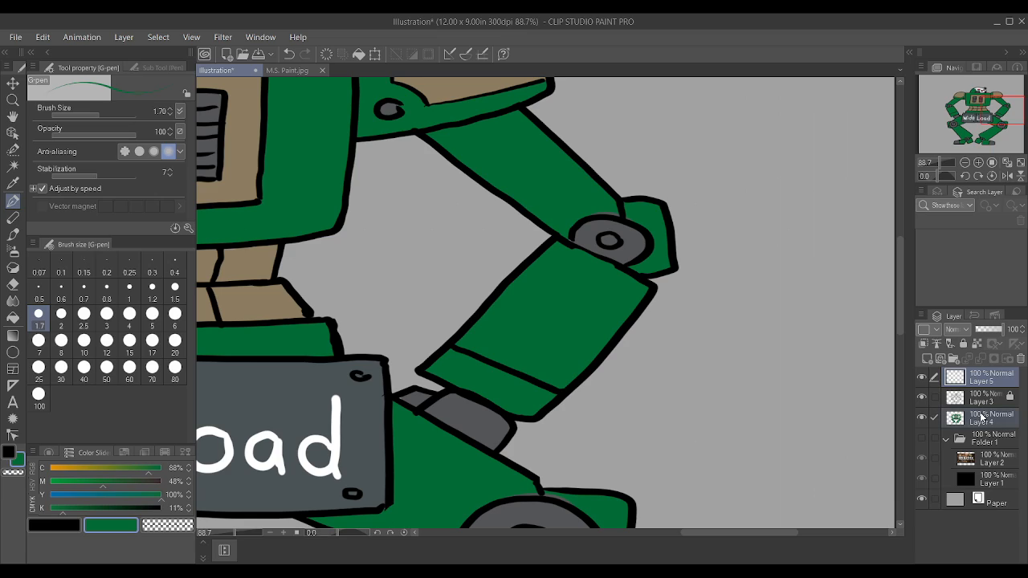
key(ctrl+z)
drag(574, 250, 606, 267)
key(ctrl+z)
click(1000, 421)
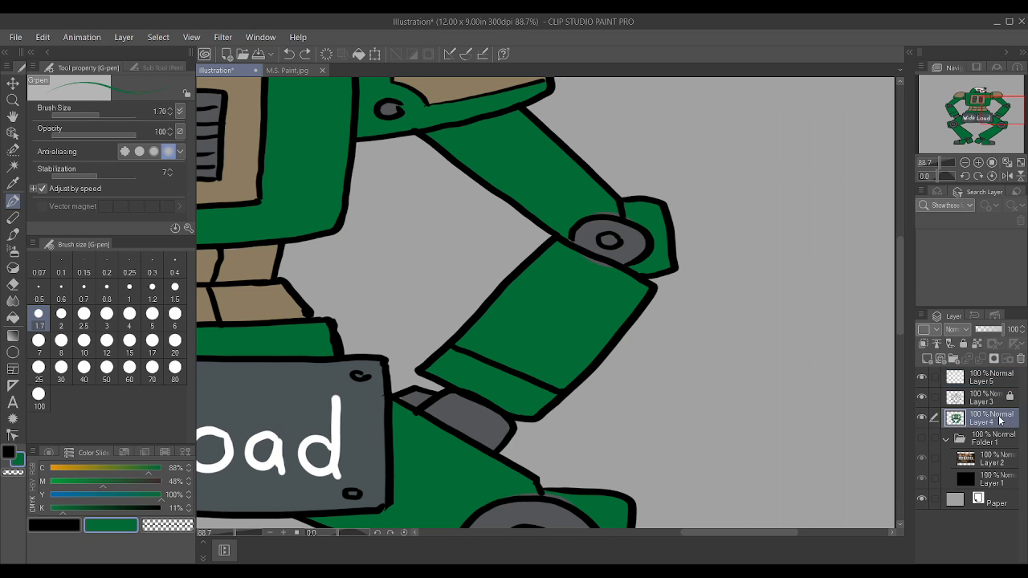
Step: Examine the whole coloured robot, close up and at full view, for remaining gaps and stray marks
scroll(575, 253, down, 5)
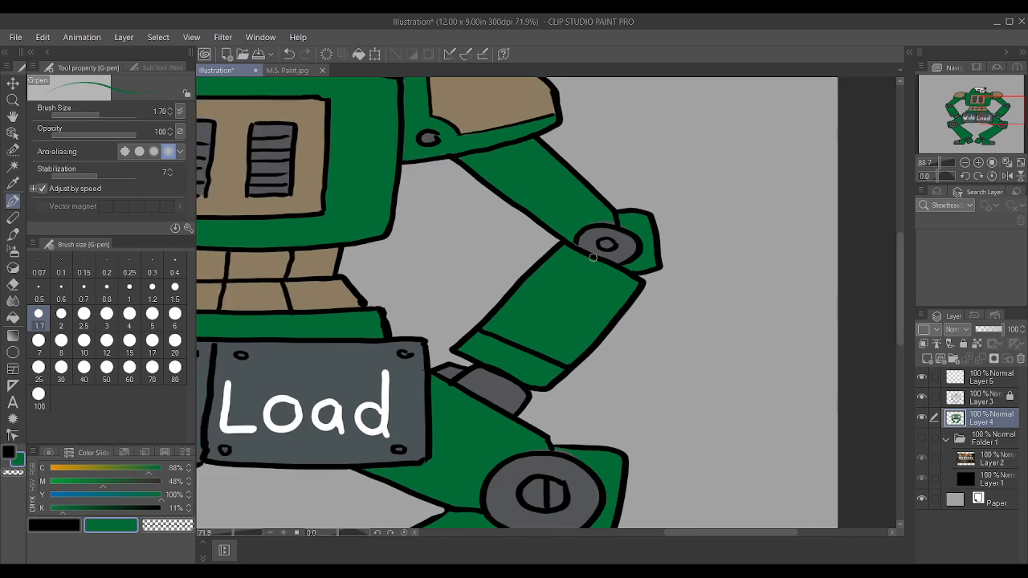
scroll(266, 226, up, 2)
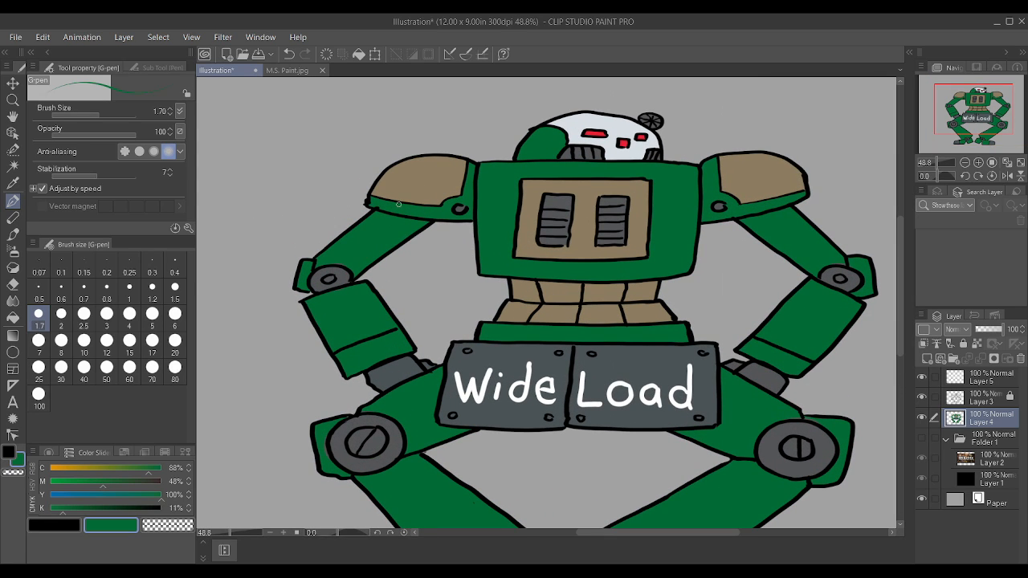
scroll(493, 210, down, 1)
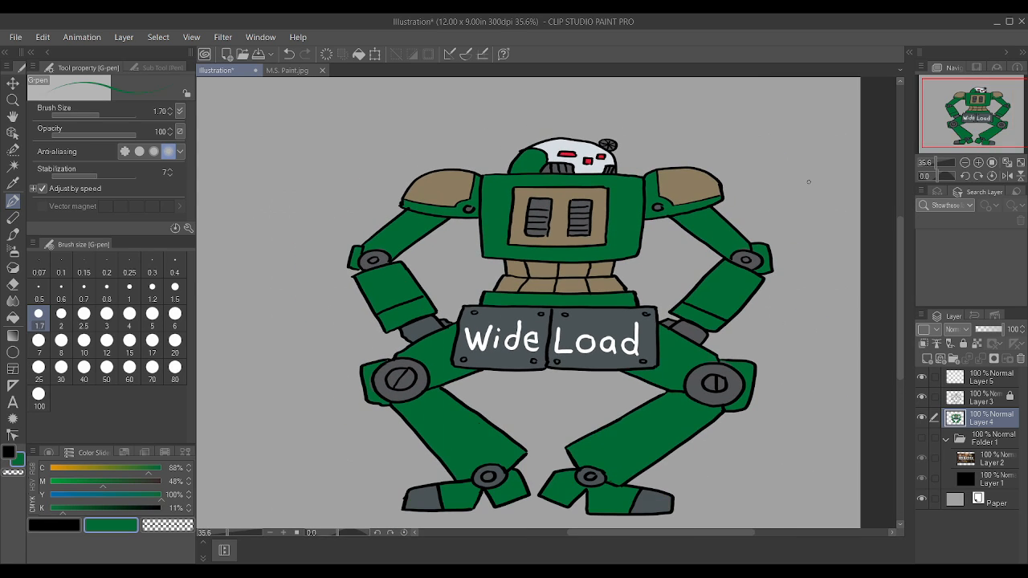
scroll(806, 179, up, 1)
scroll(776, 178, down, 3)
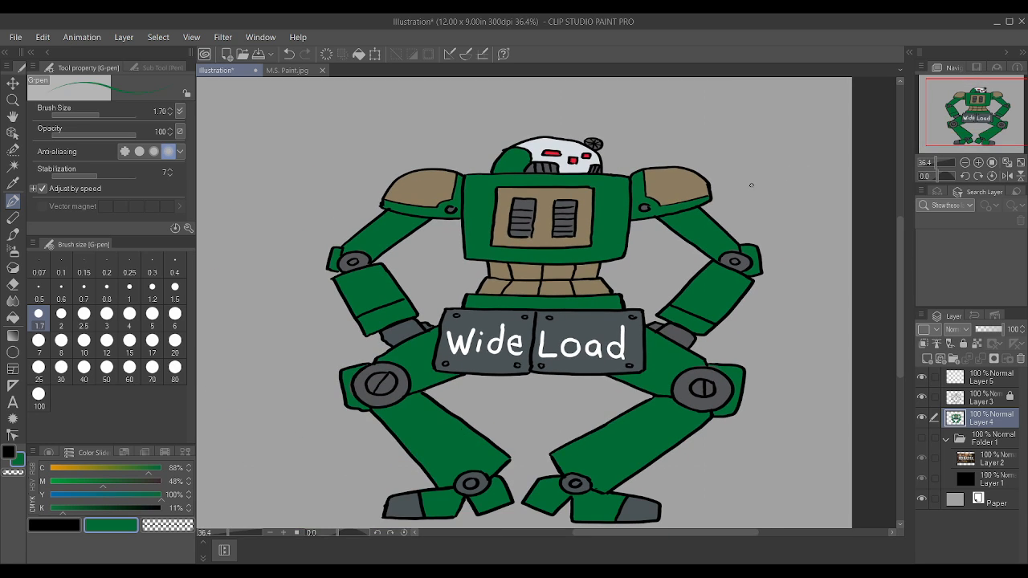
scroll(735, 192, up, 2)
scroll(736, 193, up, 1)
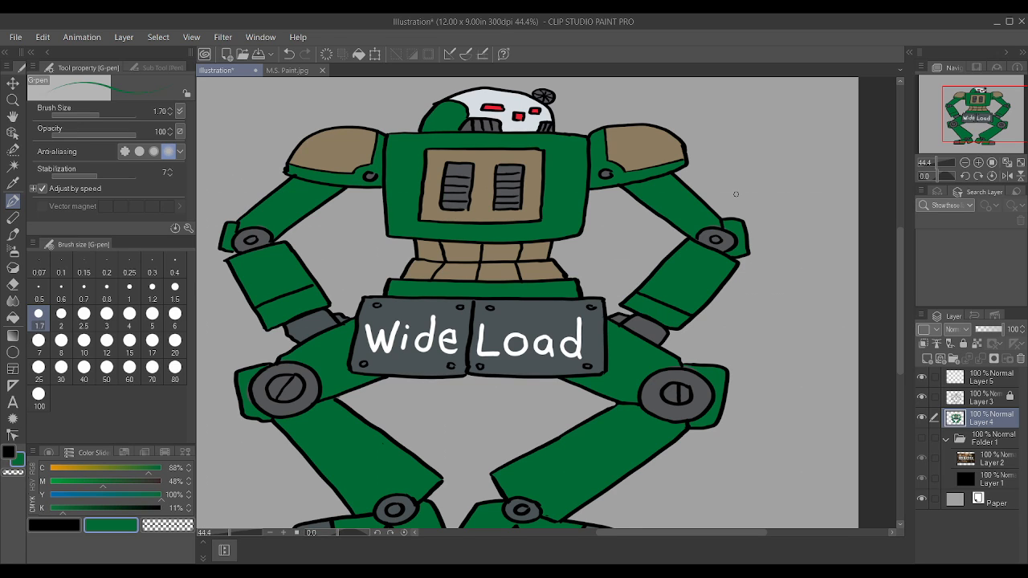
scroll(736, 194, down, 1)
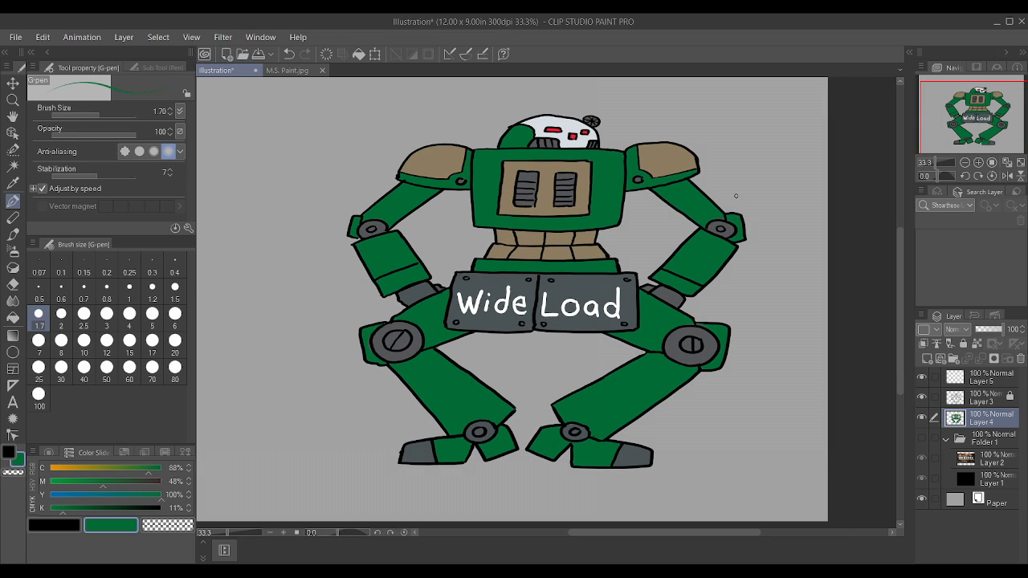
scroll(762, 321, up, 2)
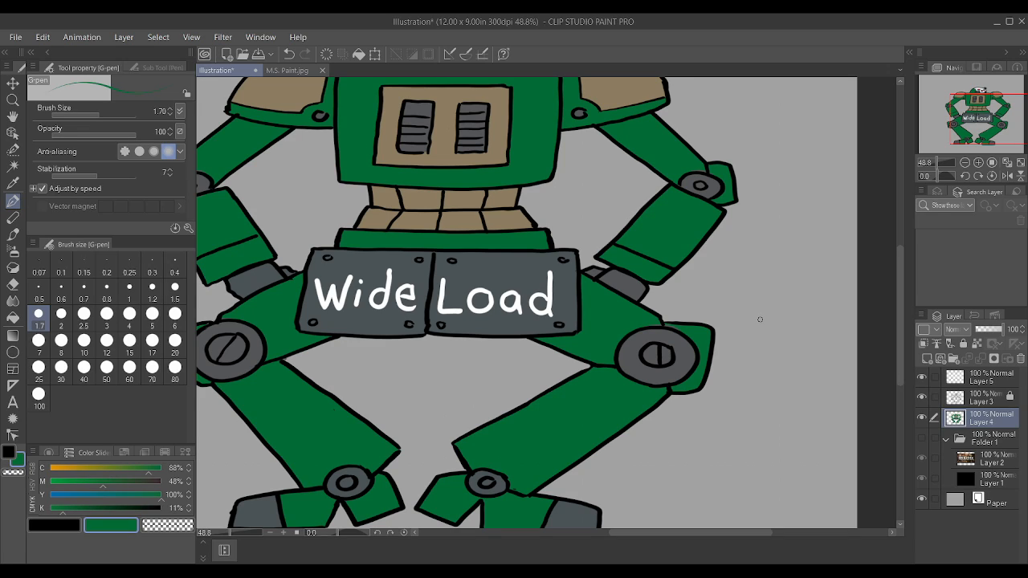
alt+click(409, 267)
drag(71, 508, 91, 508)
scroll(787, 270, up, 5)
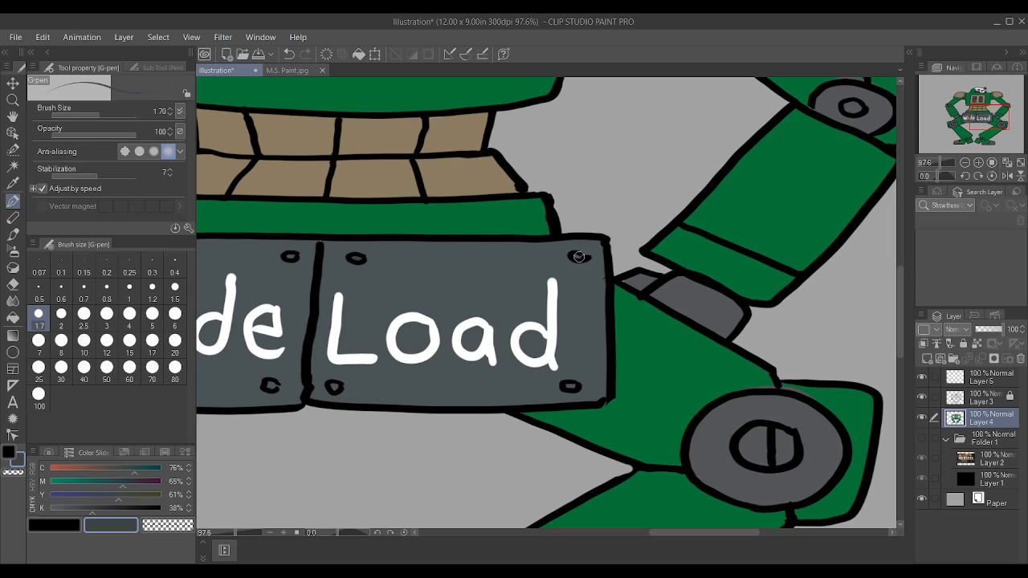
alt+click(695, 301)
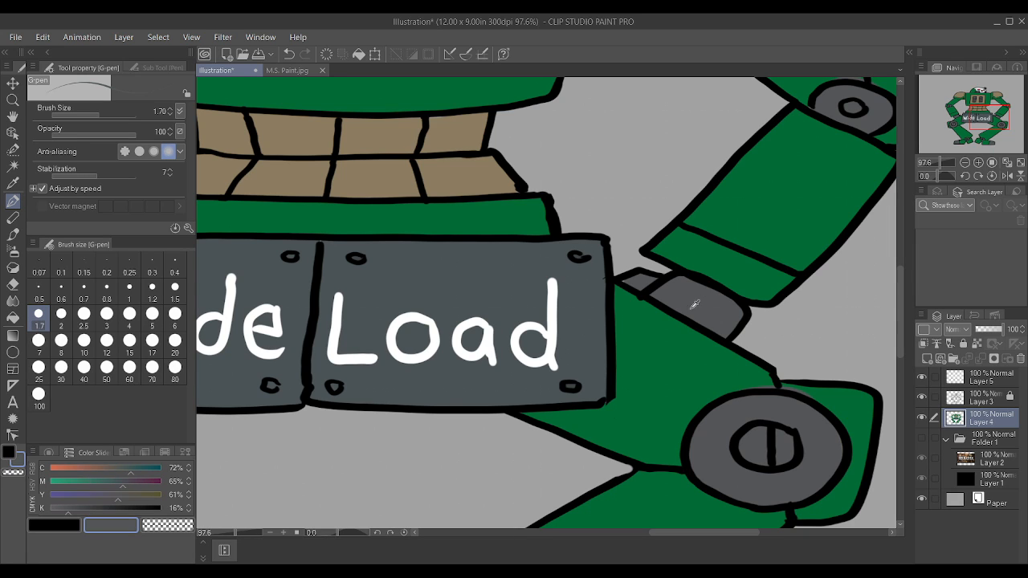
scroll(621, 280, down, 4)
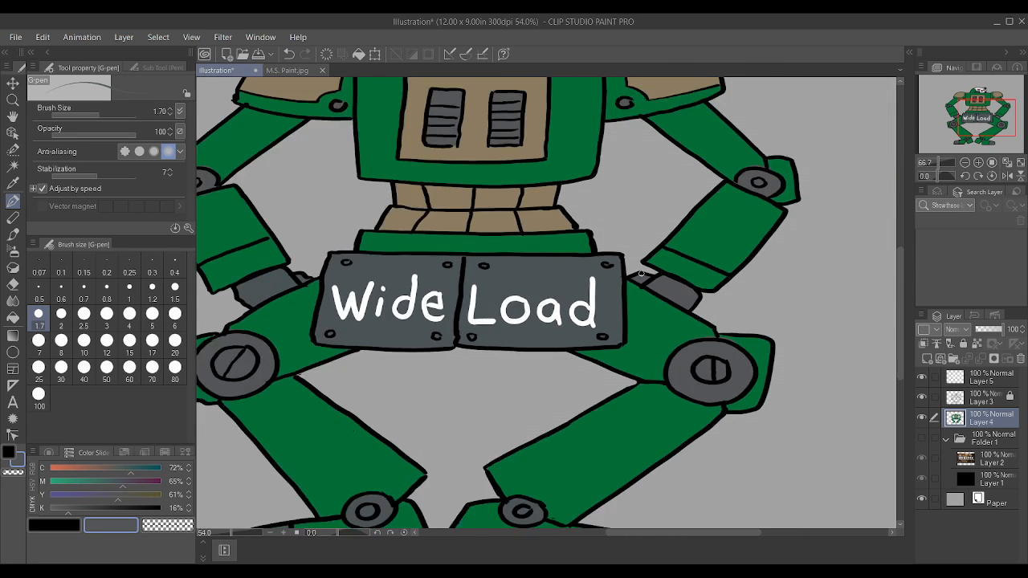
scroll(456, 283, up, 3)
scroll(456, 282, down, 3)
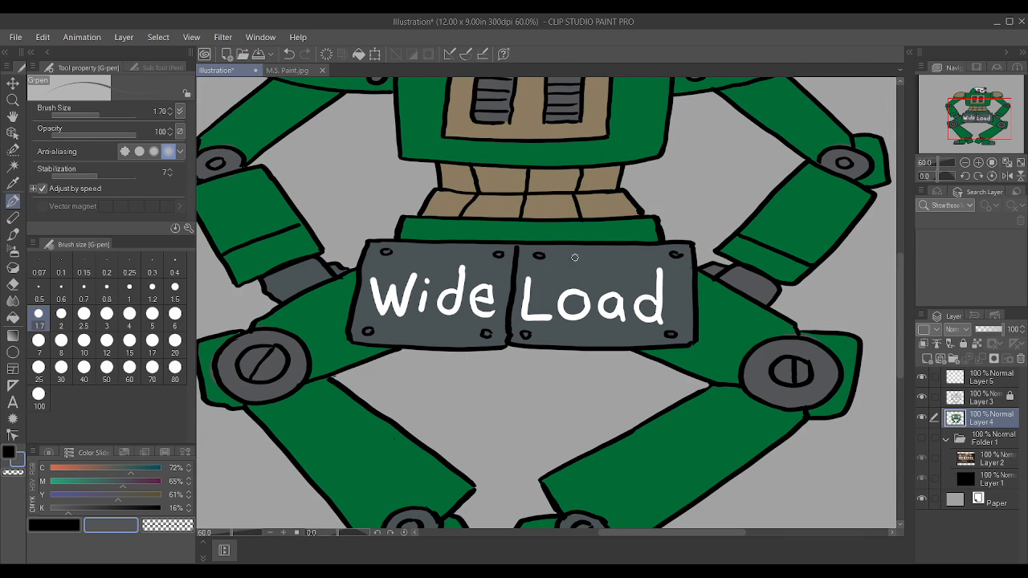
scroll(569, 277, up, 5)
scroll(569, 278, up, 2)
Step: Sample the near-black of the rivet outlines and fill in the rivets on both hip plates on Layer 4 at brush size 1.7
alt+click(438, 216)
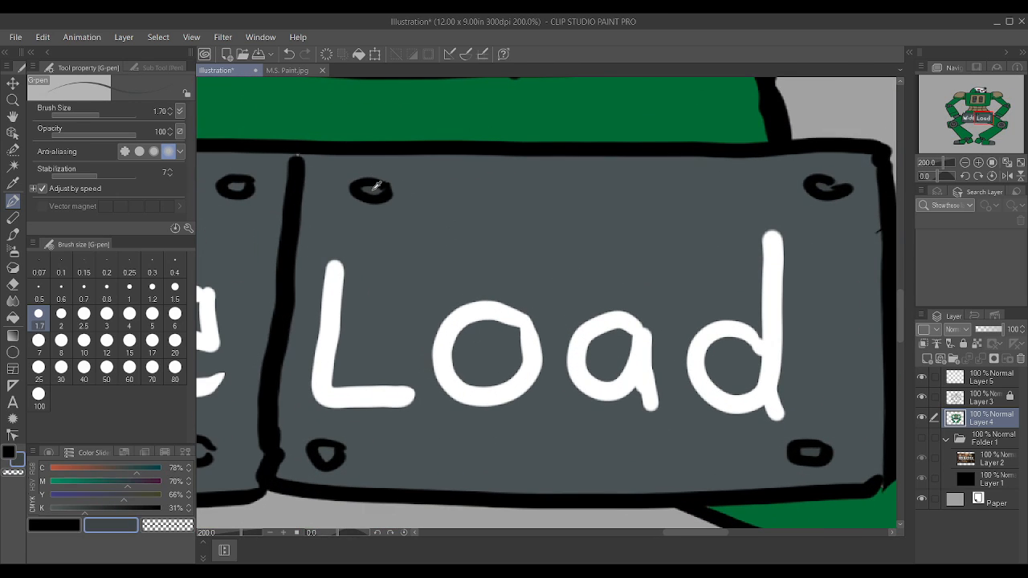
scroll(453, 166, down, 2)
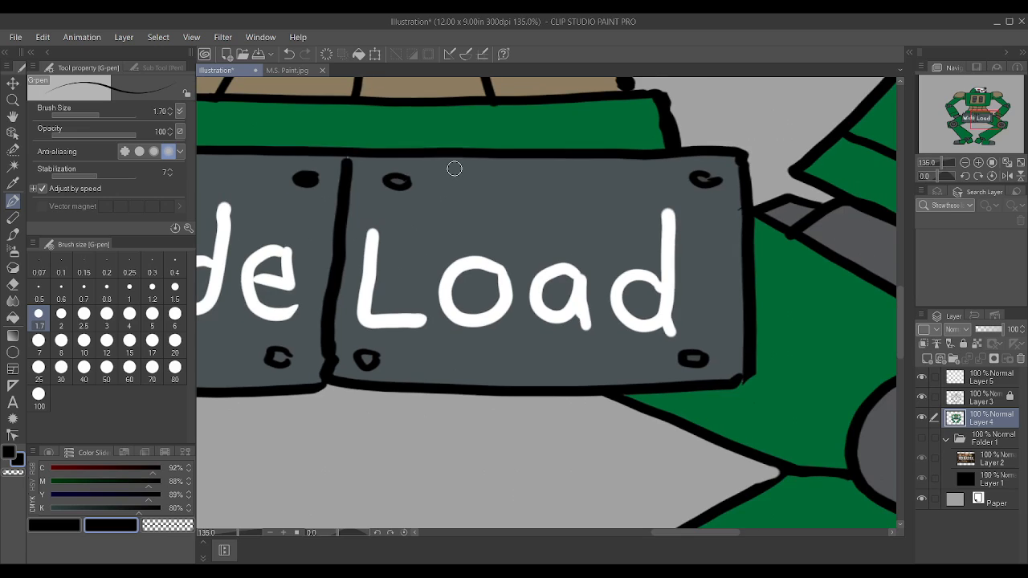
drag(307, 179, 304, 177)
drag(387, 180, 398, 182)
drag(703, 178, 708, 179)
drag(688, 355, 697, 358)
drag(363, 359, 368, 361)
drag(276, 357, 283, 360)
scroll(321, 344, down, 12)
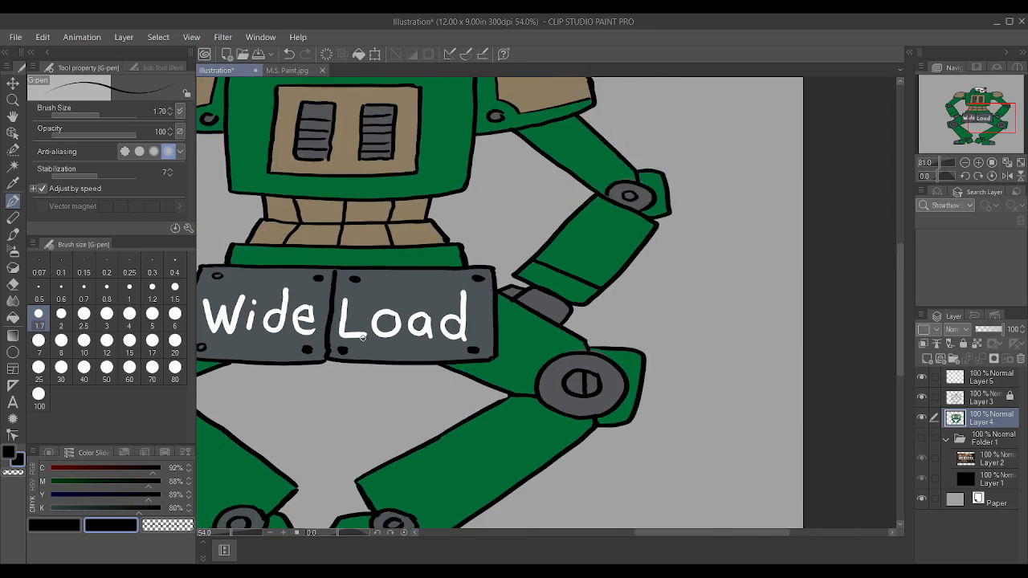
scroll(266, 287, up, 6)
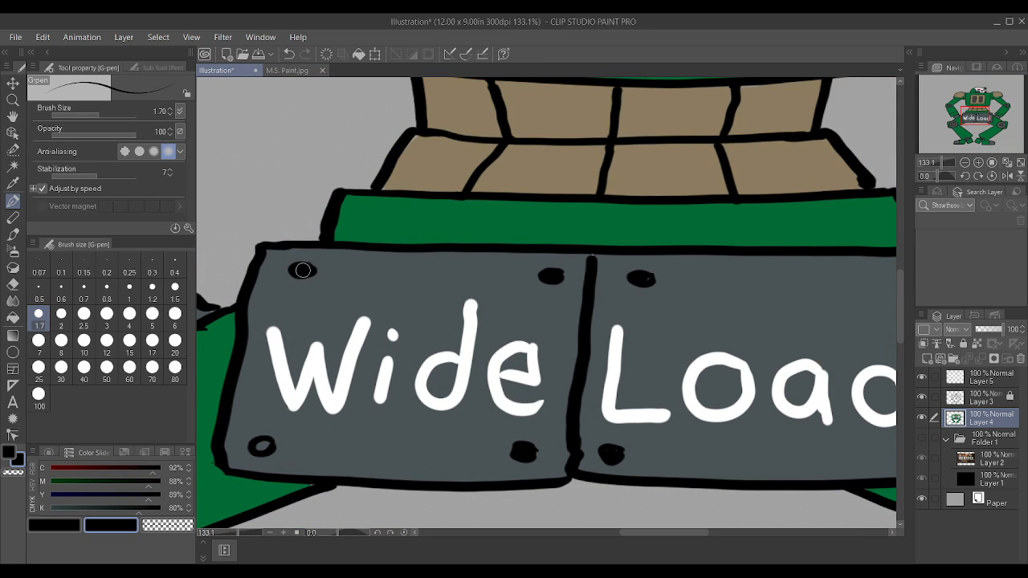
drag(258, 443, 261, 446)
scroll(278, 427, down, 5)
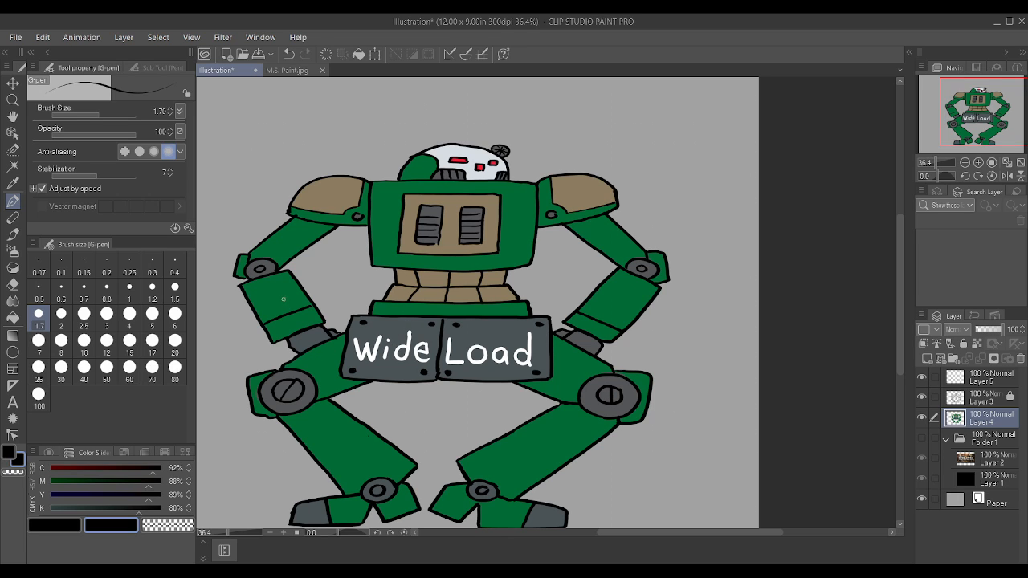
Step: Try to add a slat line near the top of the left chest vent and extend the right vent's top slat on Layer 4
scroll(437, 221, up, 5)
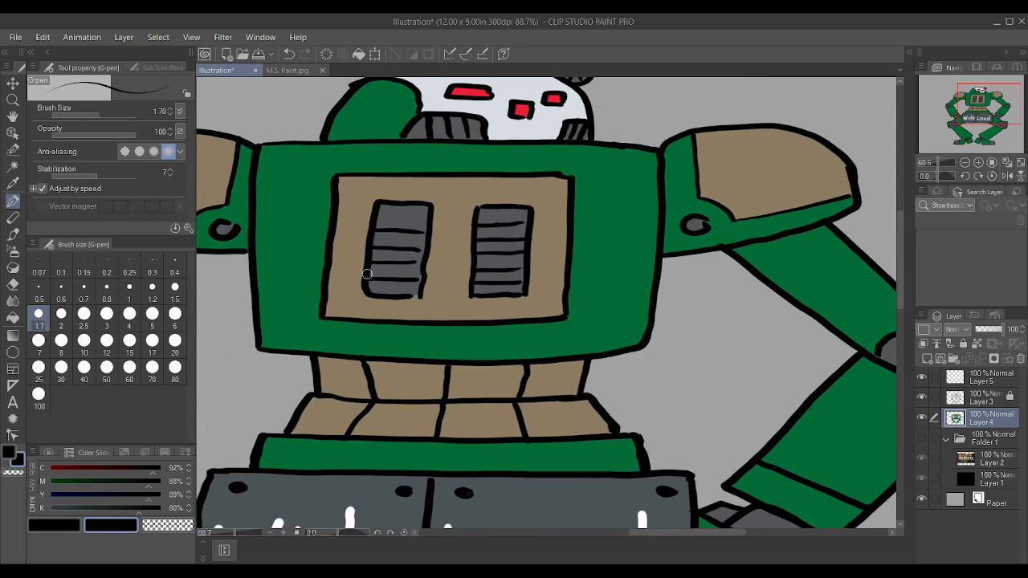
scroll(432, 300, up, 1)
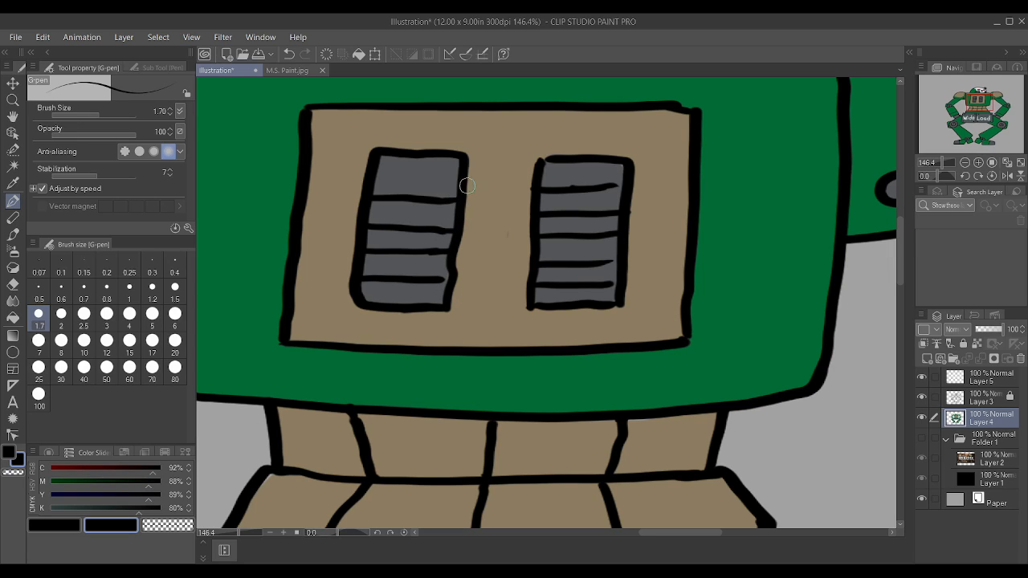
drag(379, 172, 462, 175)
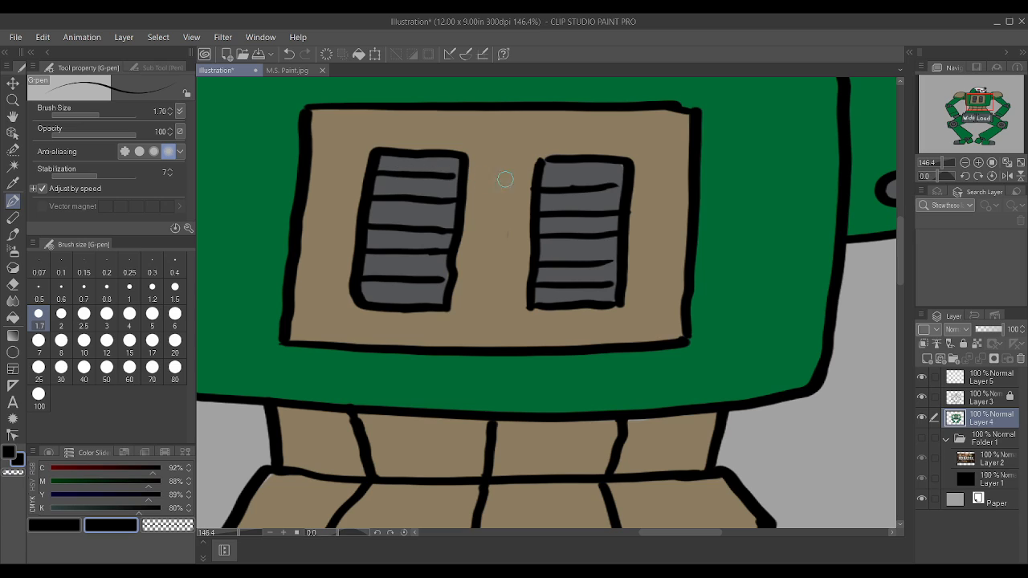
drag(603, 188, 621, 186)
scroll(620, 177, up, 2)
alt+click(649, 230)
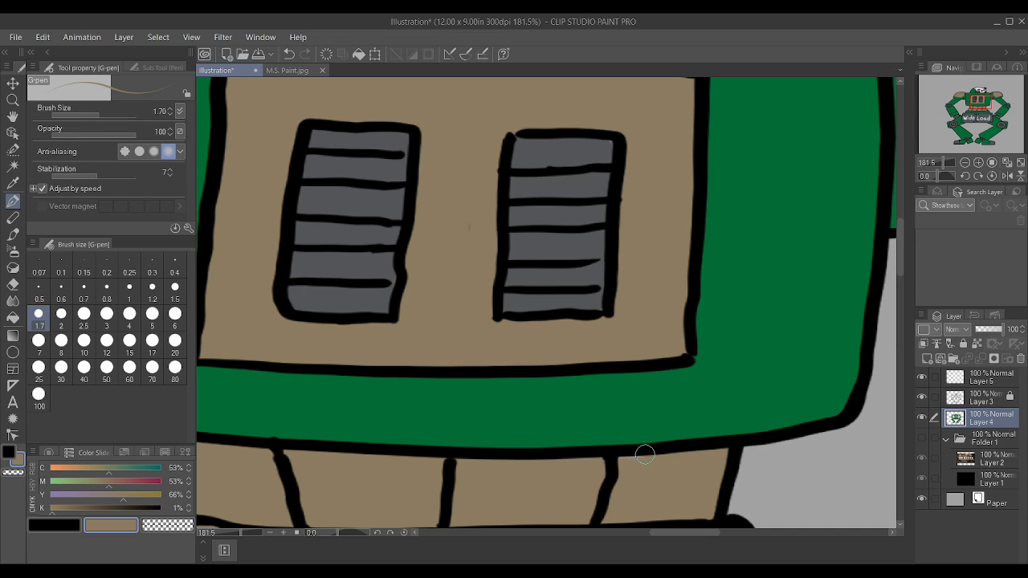
Step: Hide and show Layer 3 to check where the line art sits, and undo the slat strokes made on Layer 4
click(980, 398)
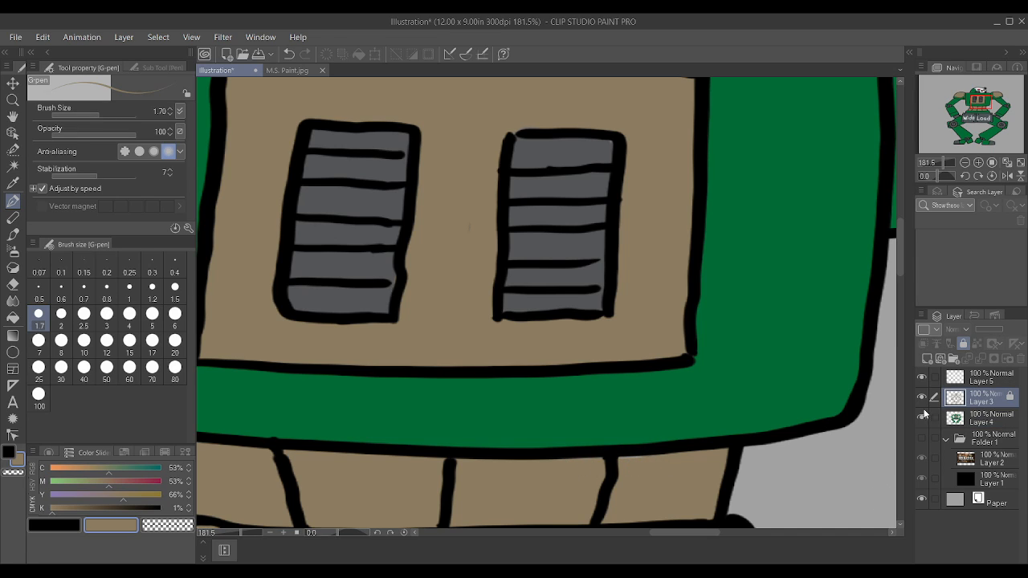
click(923, 394)
click(922, 394)
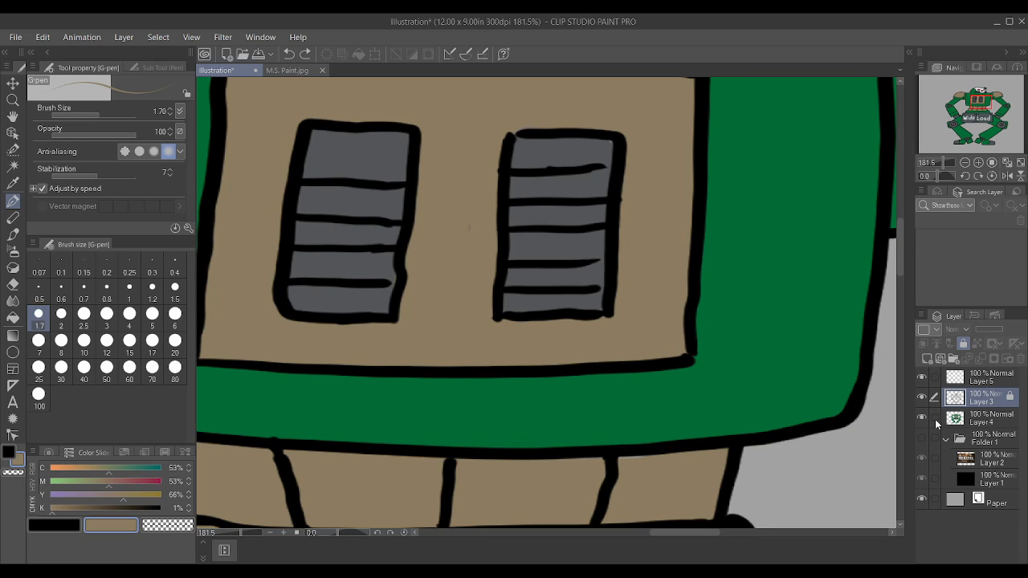
click(982, 421)
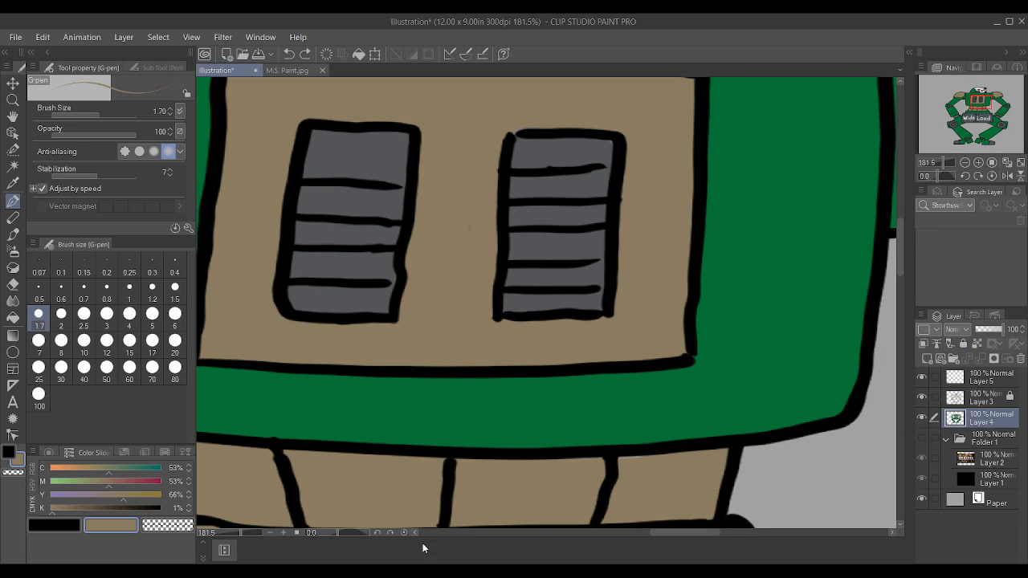
Step: Unlock Layer 3 and draw an extra black slat line across the upper part of the left chest vent at brush size 1.7
click(54, 525)
click(956, 396)
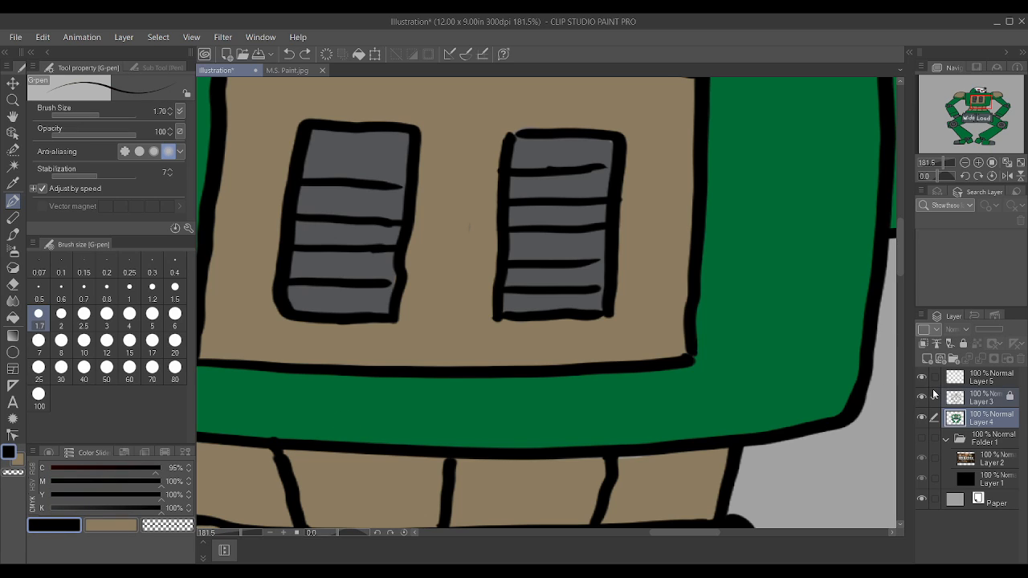
click(963, 344)
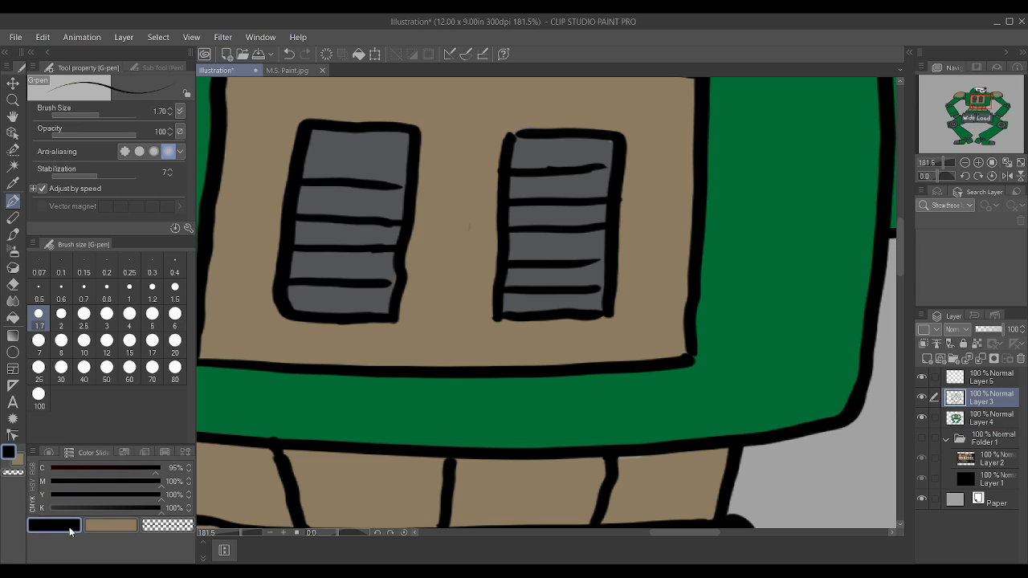
scroll(413, 156, up, 1)
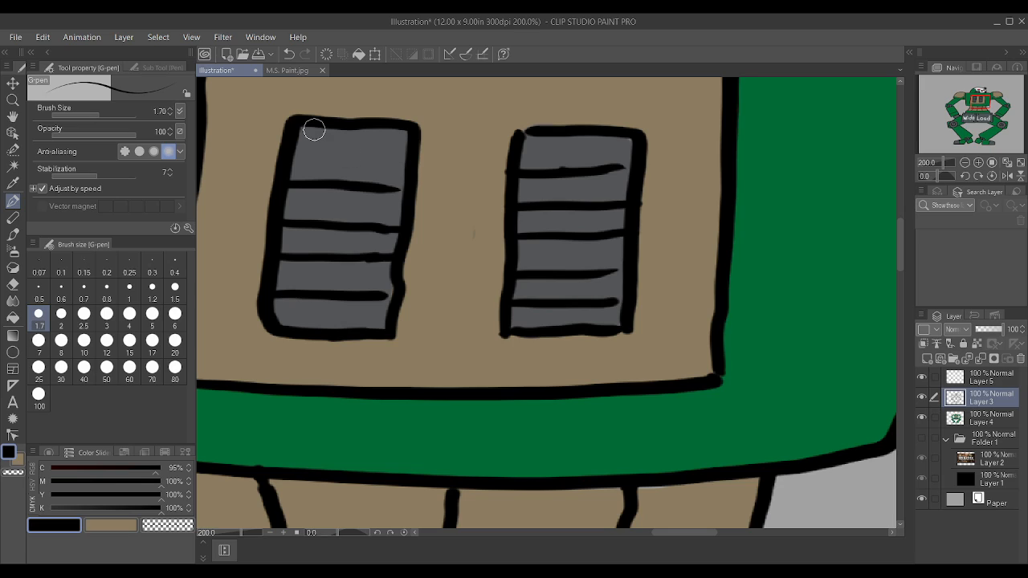
drag(294, 146, 404, 155)
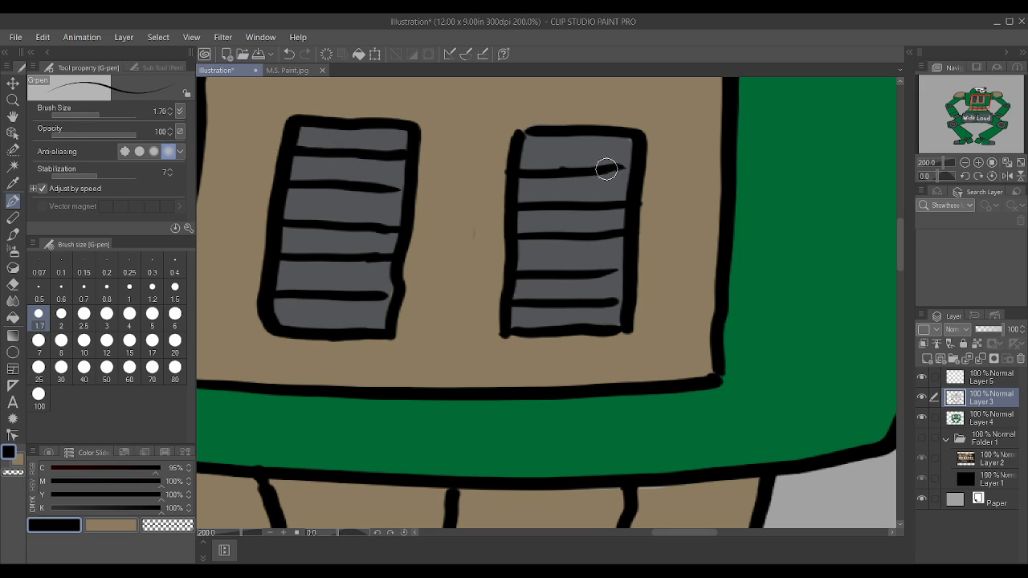
scroll(632, 158, down, 4)
scroll(638, 170, down, 5)
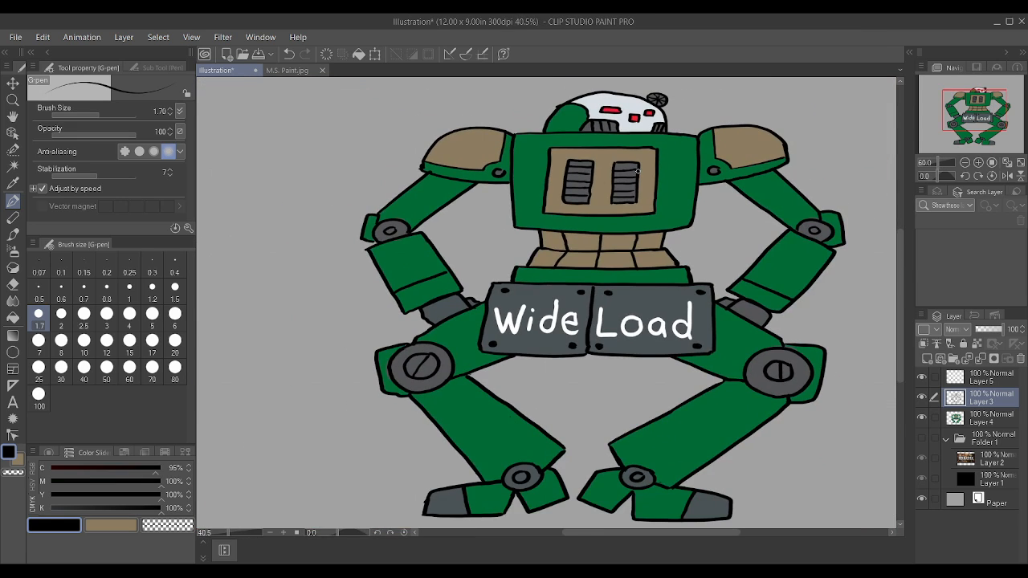
scroll(785, 138, up, 1)
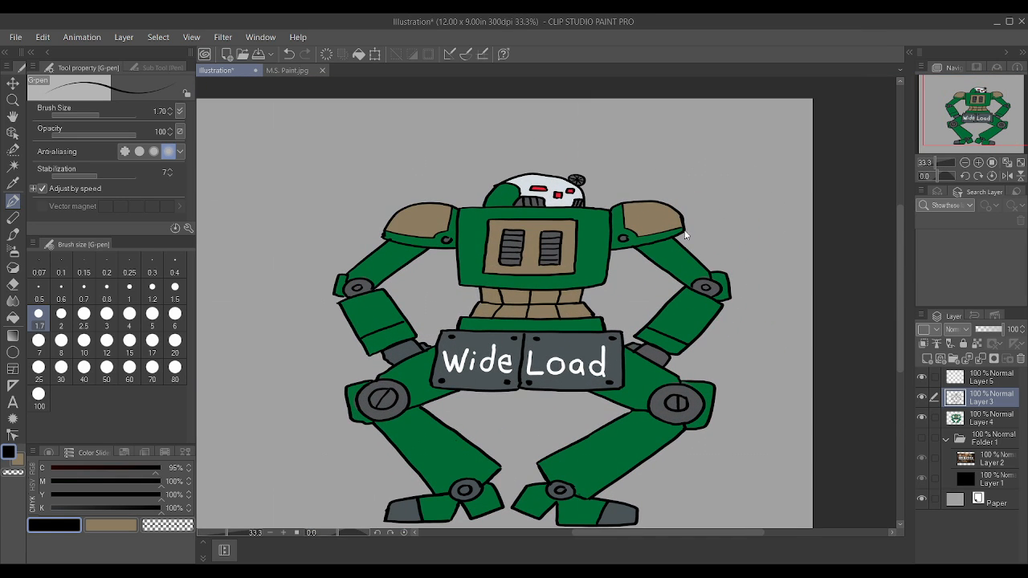
key(ctrl+t)
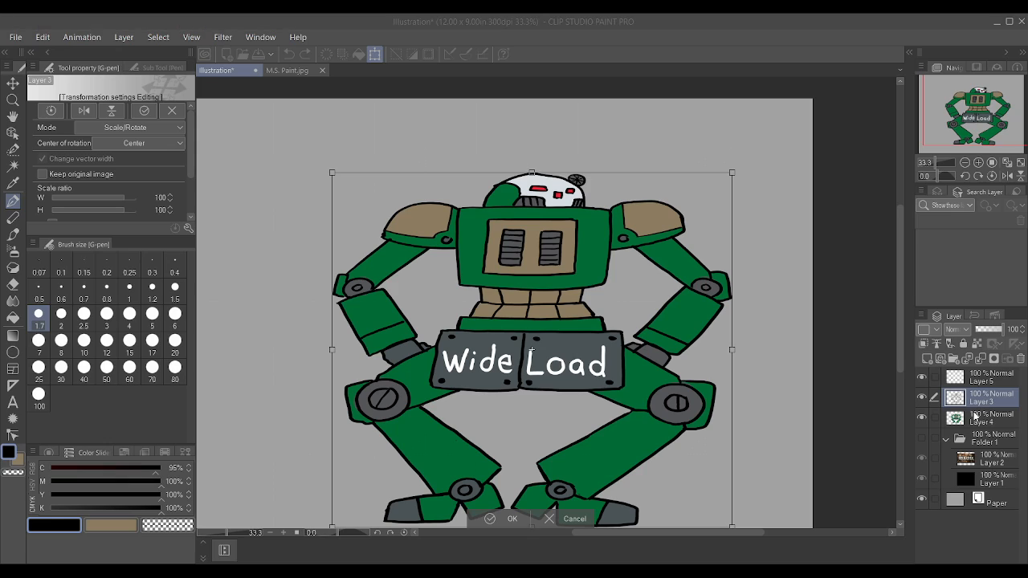
key(Return)
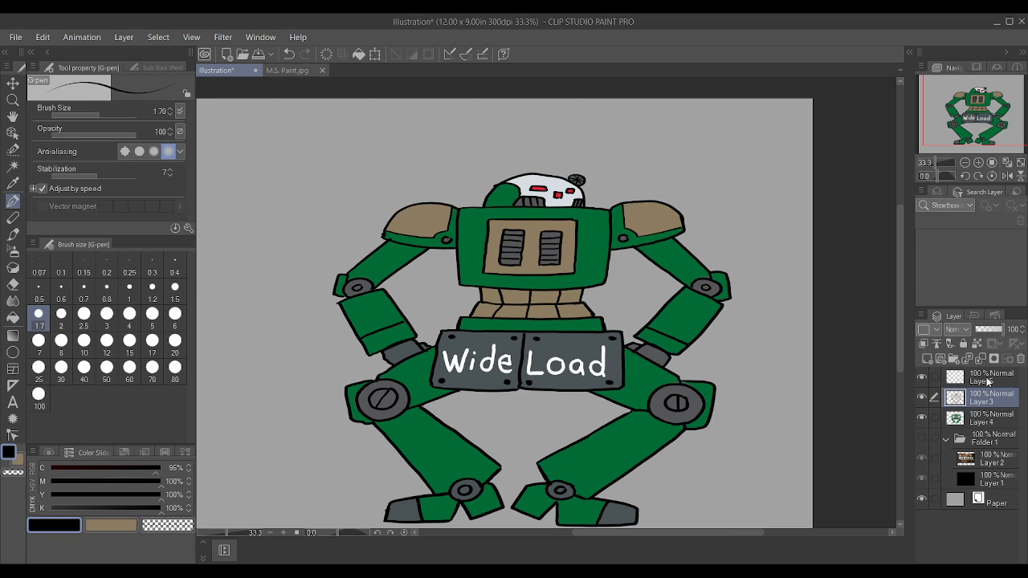
Step: Select Layers 5, 3 and 4 together and stretch the whole robot slightly wider toward its left side with Scale/Rotate
click(922, 378)
click(922, 377)
click(1005, 421)
shift+click(1001, 376)
key(ctrl+t)
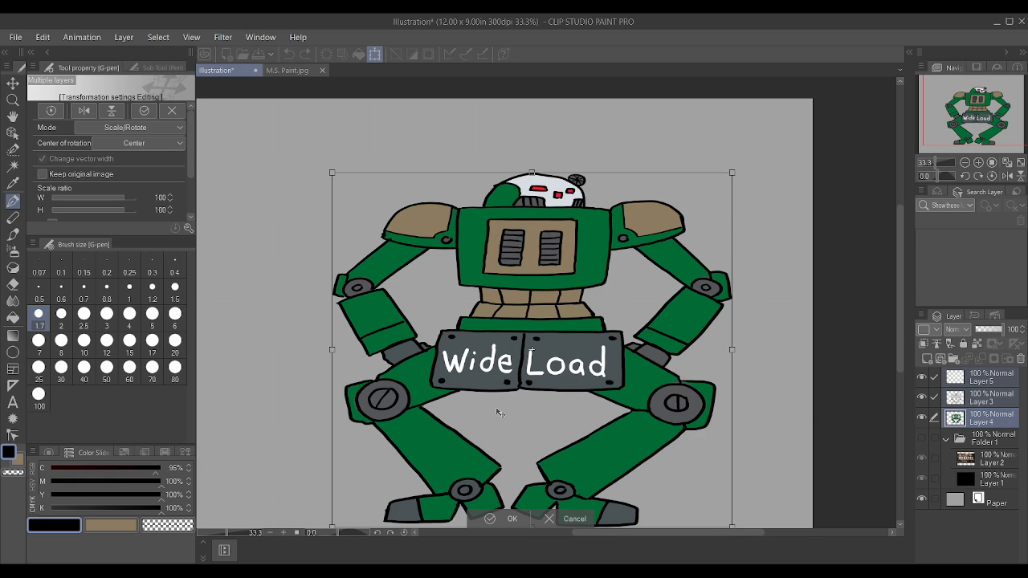
drag(330, 349, 315, 350)
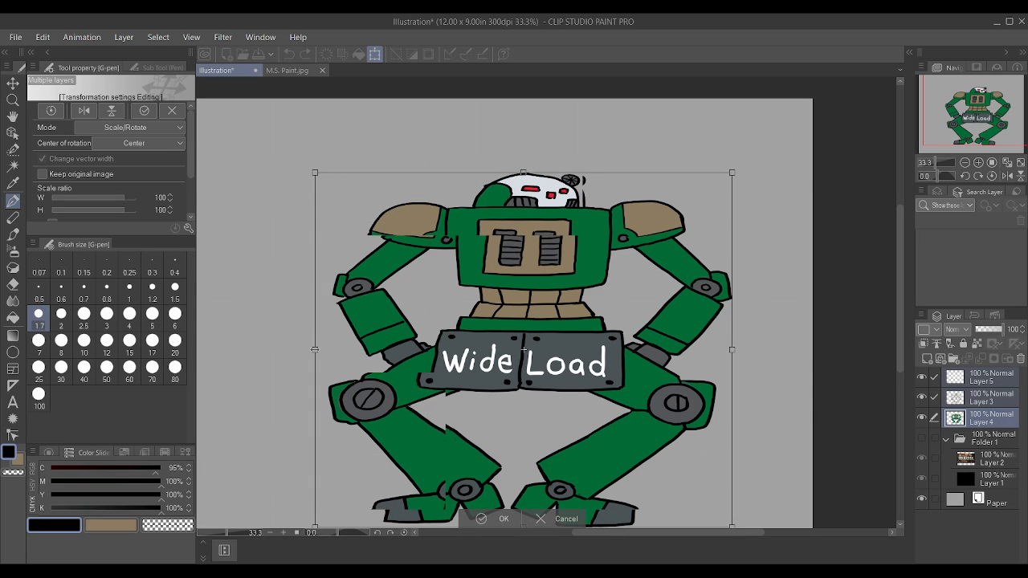
click(481, 519)
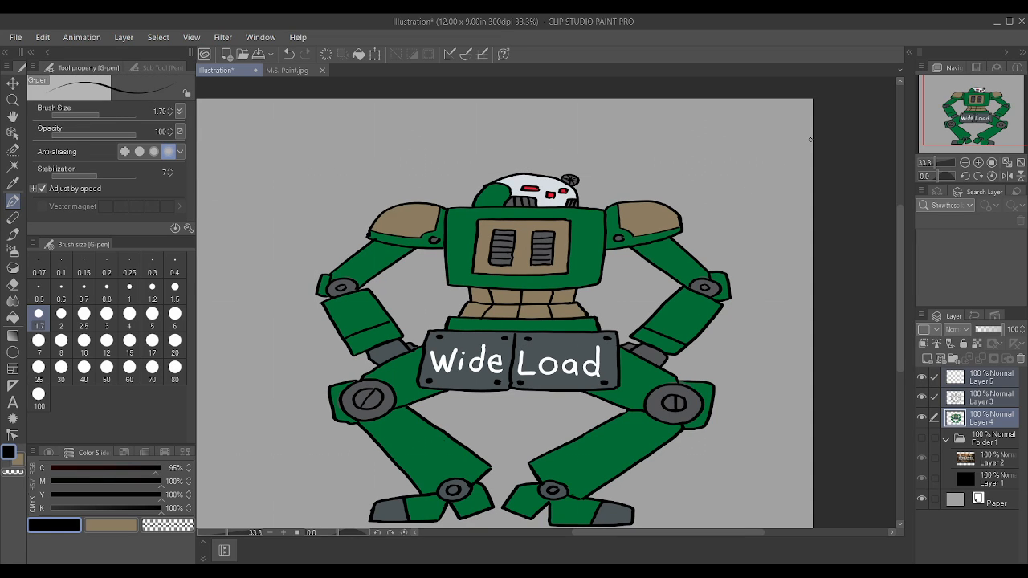
Step: Select Layer 3 alone, then hide and show it to check the line art
scroll(809, 140, up, 1)
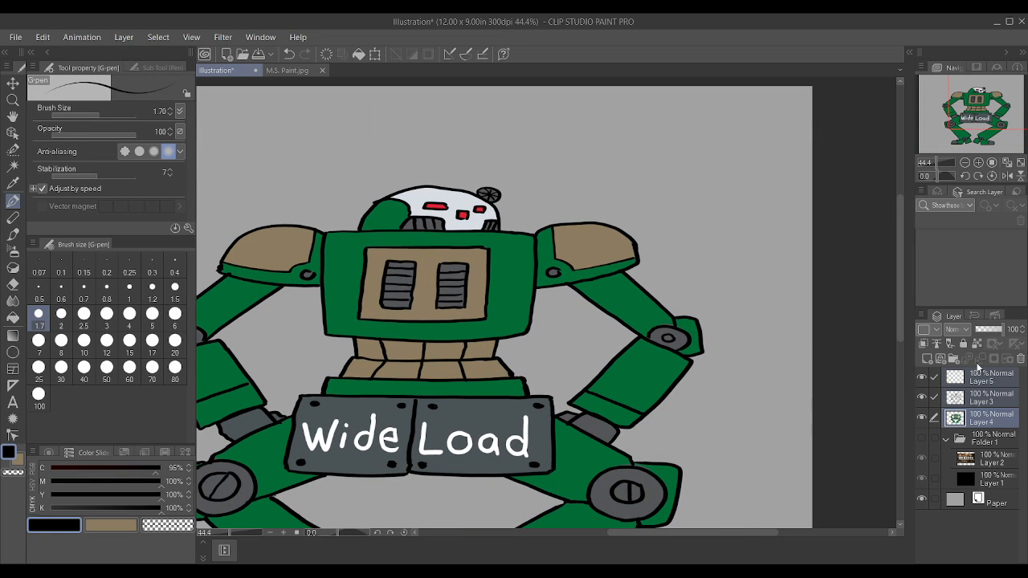
click(980, 397)
click(921, 398)
click(921, 398)
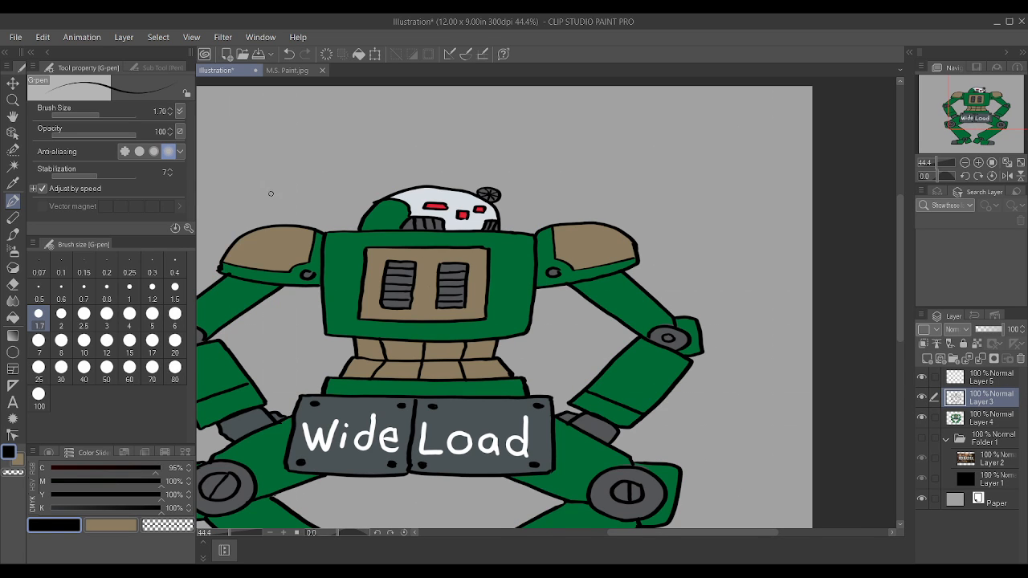
Step: Sample the robot's green, undo the dab on Layer 3, and touch up the gap beside the head's left vent on Layer 4
scroll(378, 189, up, 5)
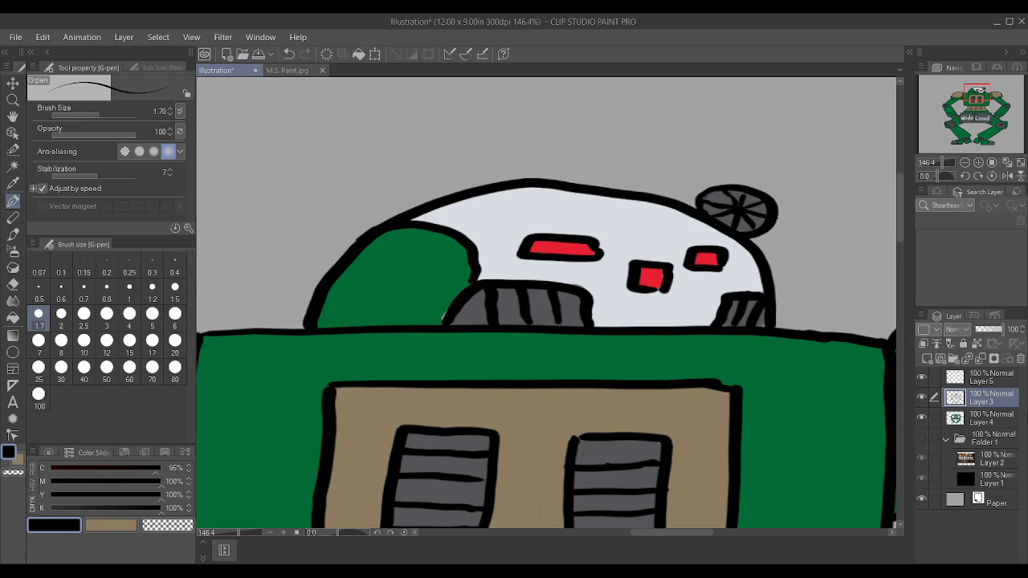
alt+click(447, 281)
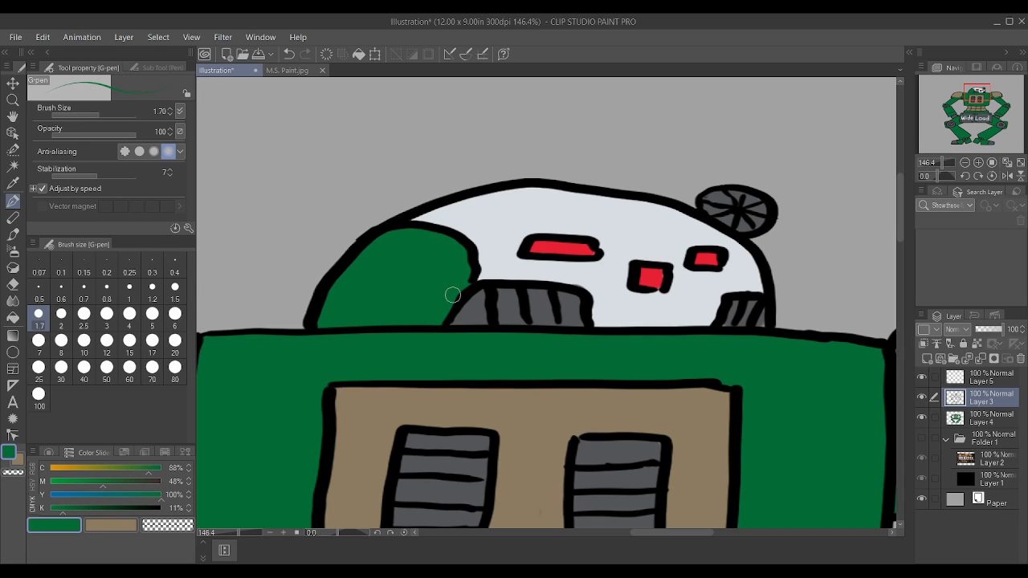
click(989, 422)
key(ctrl+z)
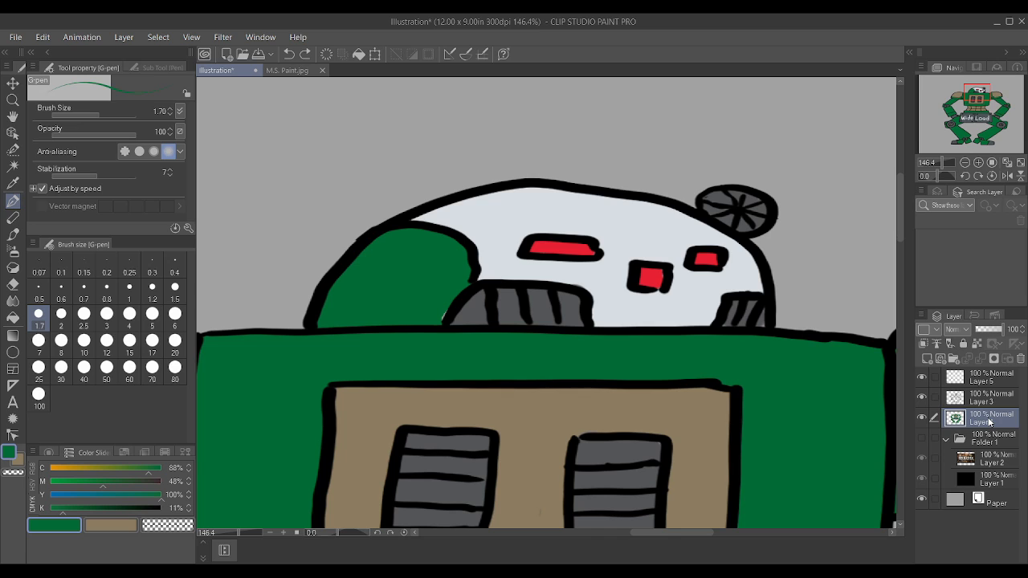
scroll(333, 197, down, 4)
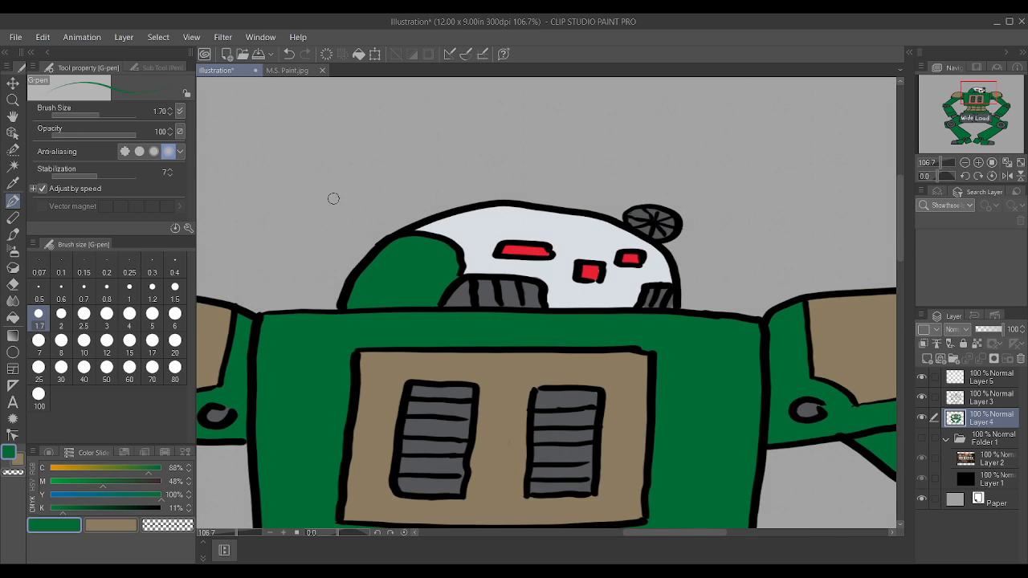
scroll(549, 236, down, 6)
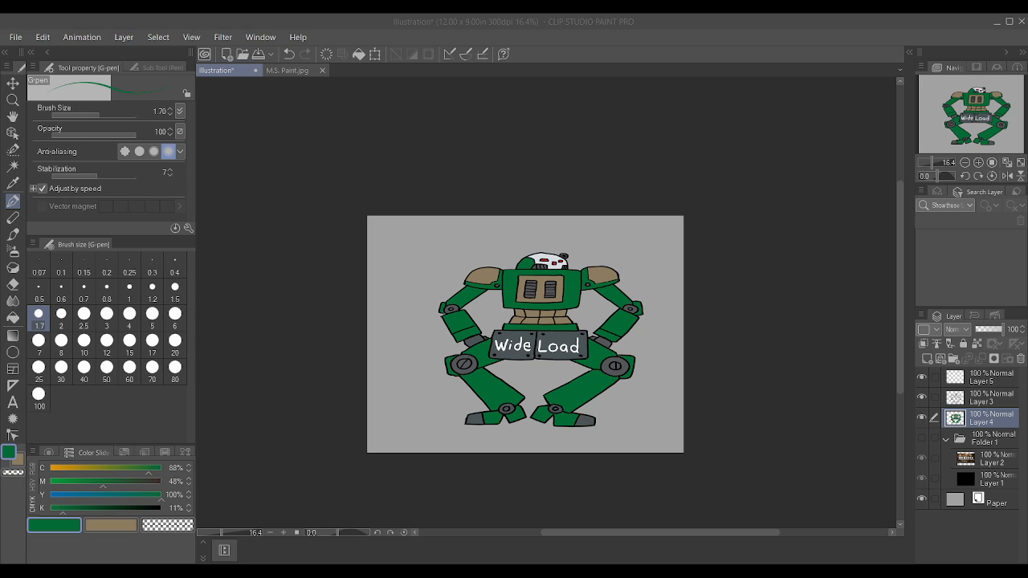
Step: Group Layers 5, 3 and 4 into a new folder and move the whole robot down and to the left on the canvas
click(437, 556)
scroll(730, 331, up, 4)
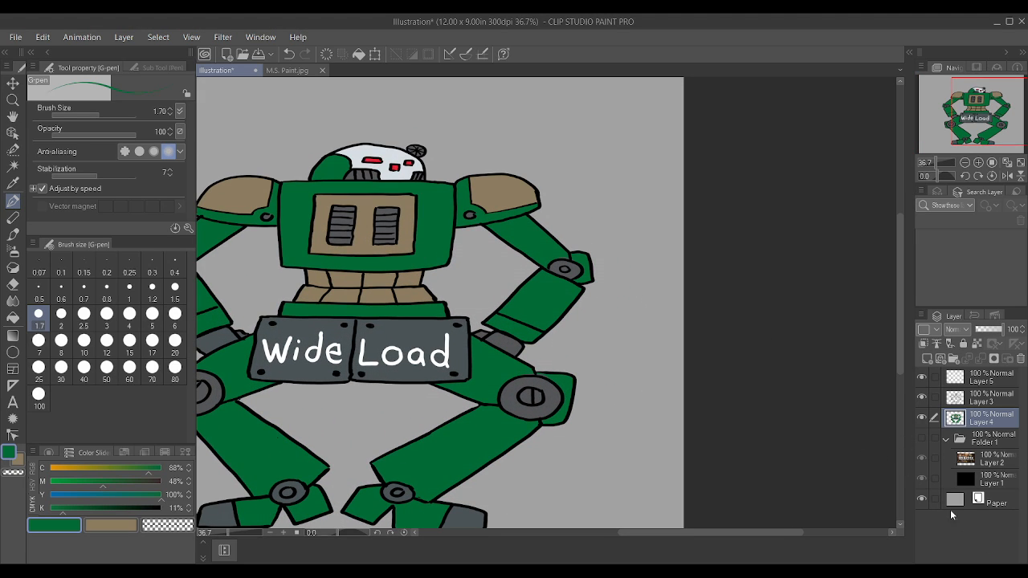
shift+click(983, 384)
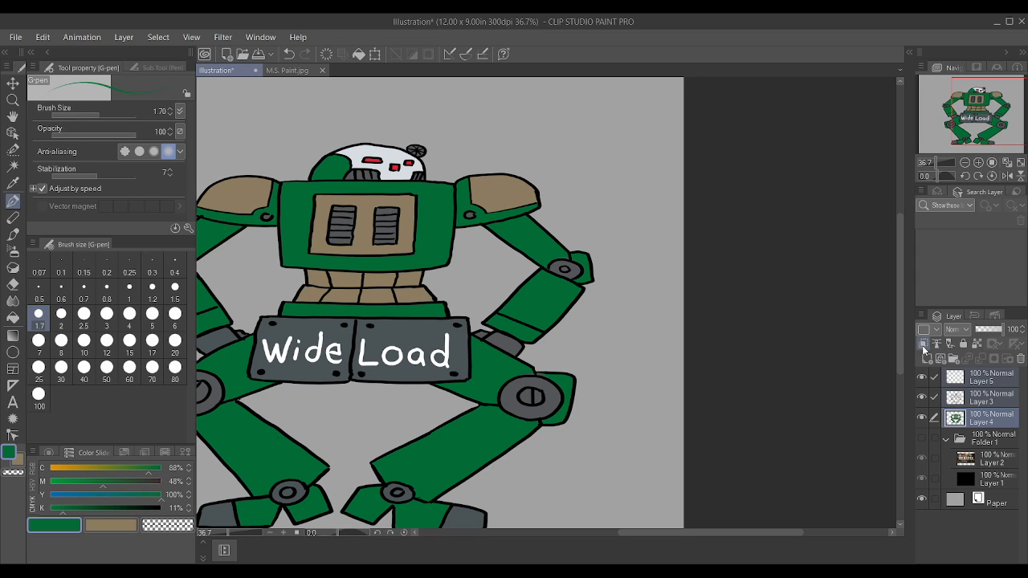
click(923, 345)
scroll(484, 156, down, 3)
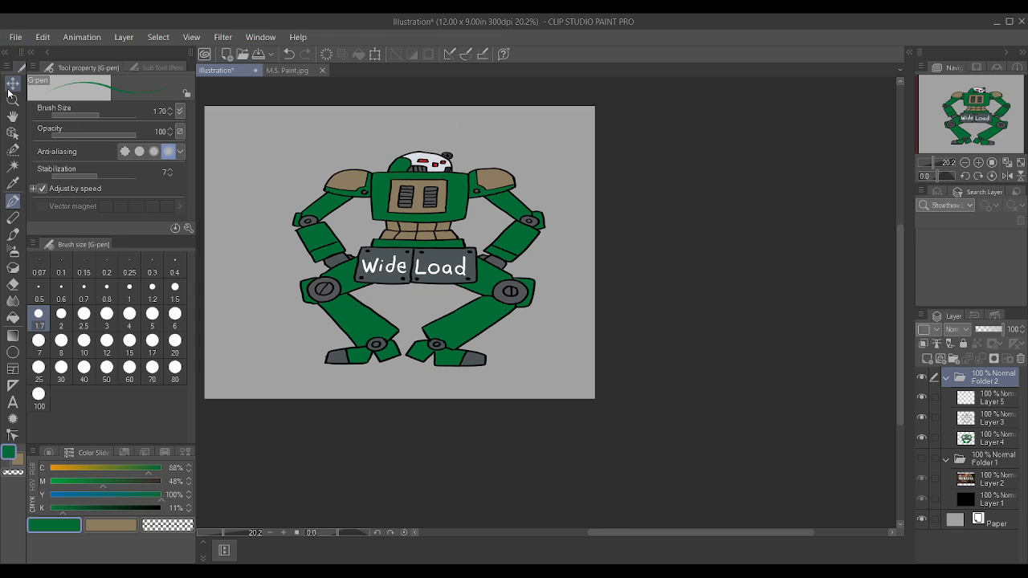
key(k)
drag(463, 280, 438, 298)
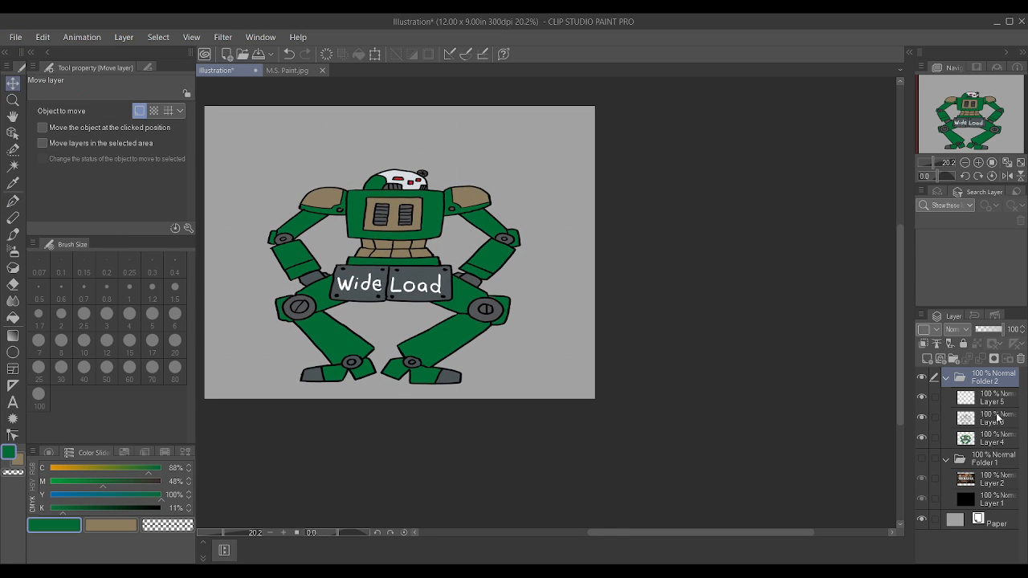
Step: Select Layer 3 and set the drawing colour to full black with C, M, Y and K at 100%
scroll(301, 450, up, 2)
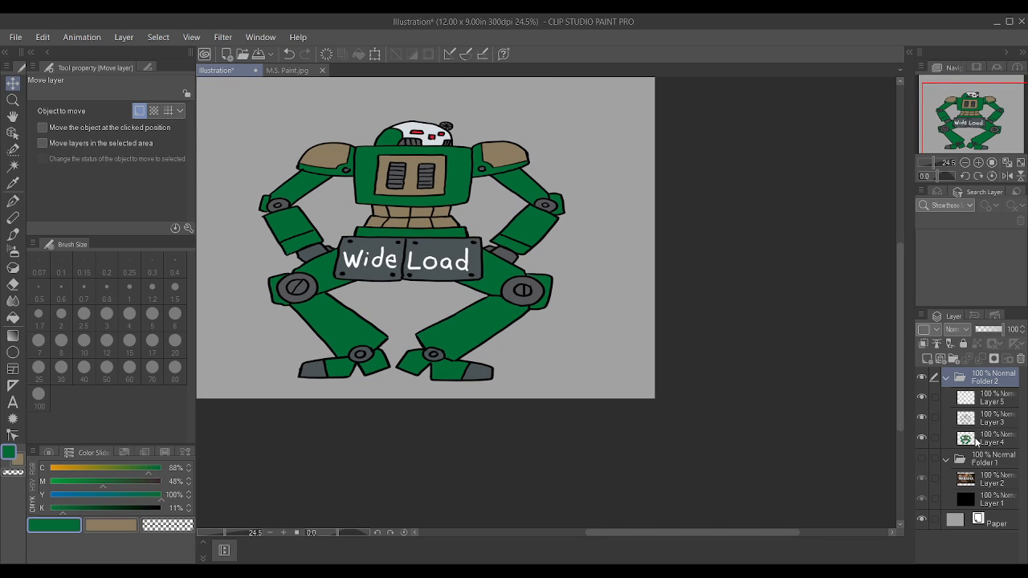
click(972, 399)
click(973, 419)
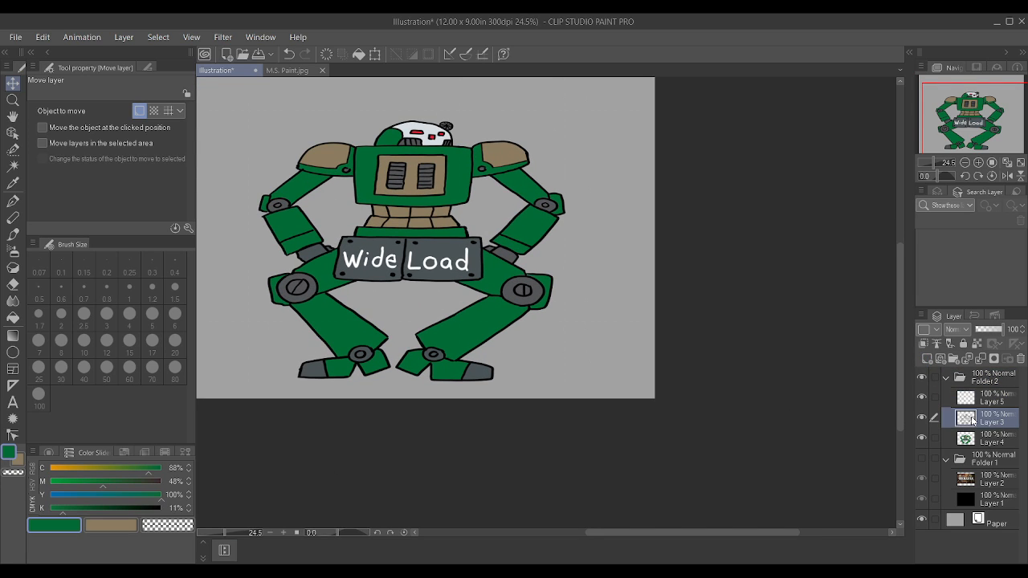
drag(80, 509, 227, 529)
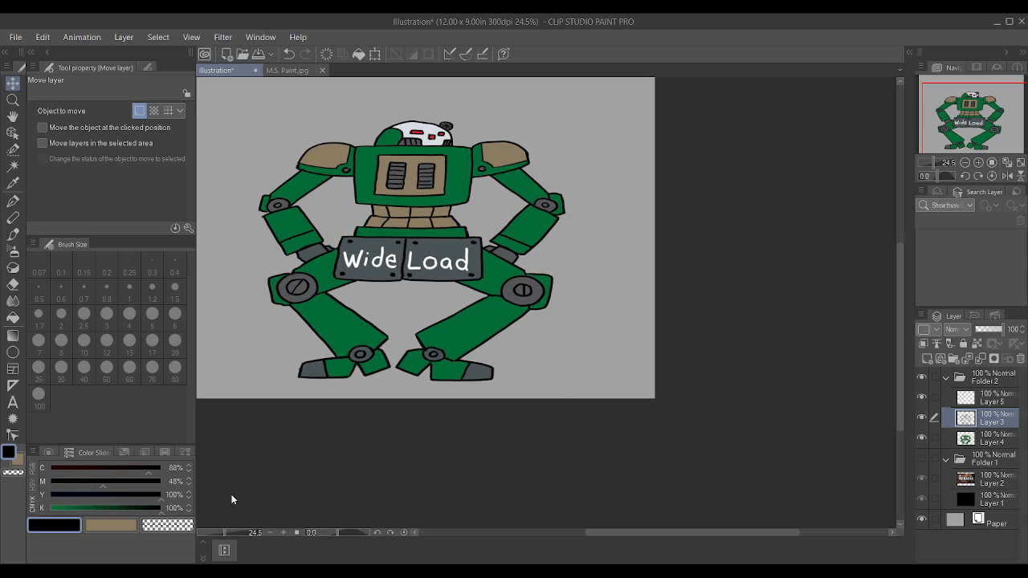
click(161, 483)
drag(157, 469, 219, 469)
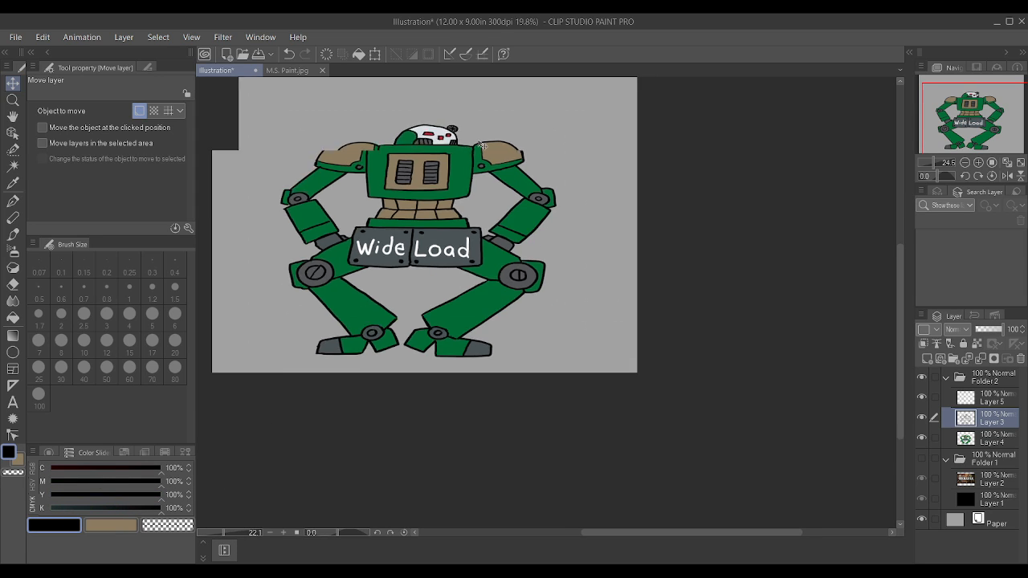
Step: Draw a rectangular speech bubble above the right shoulder with its tail pointing to the head, using the G-pen at size 1.7
scroll(520, 136, up, 4)
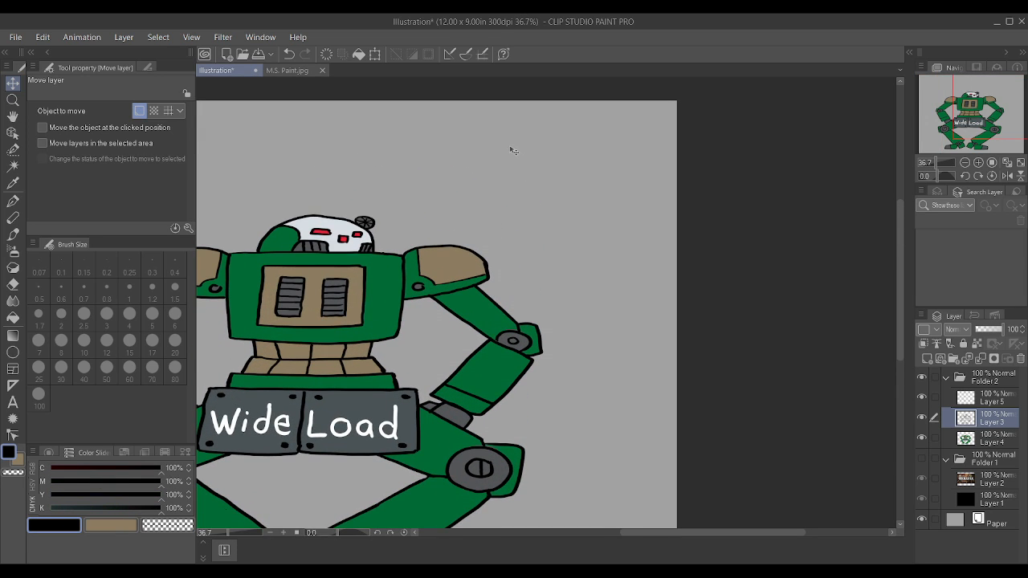
scroll(450, 234, up, 2)
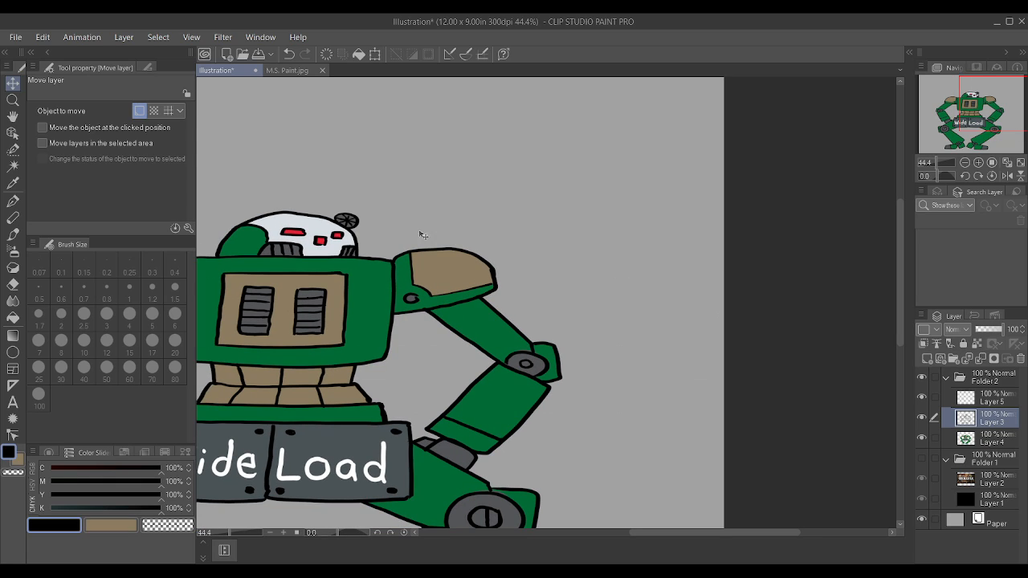
key(p)
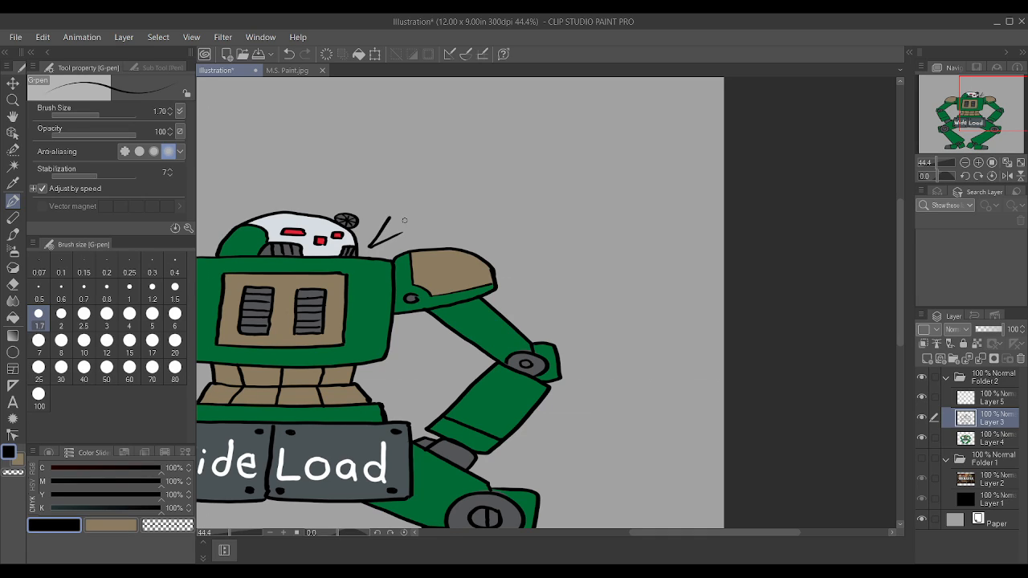
drag(450, 230, 530, 225)
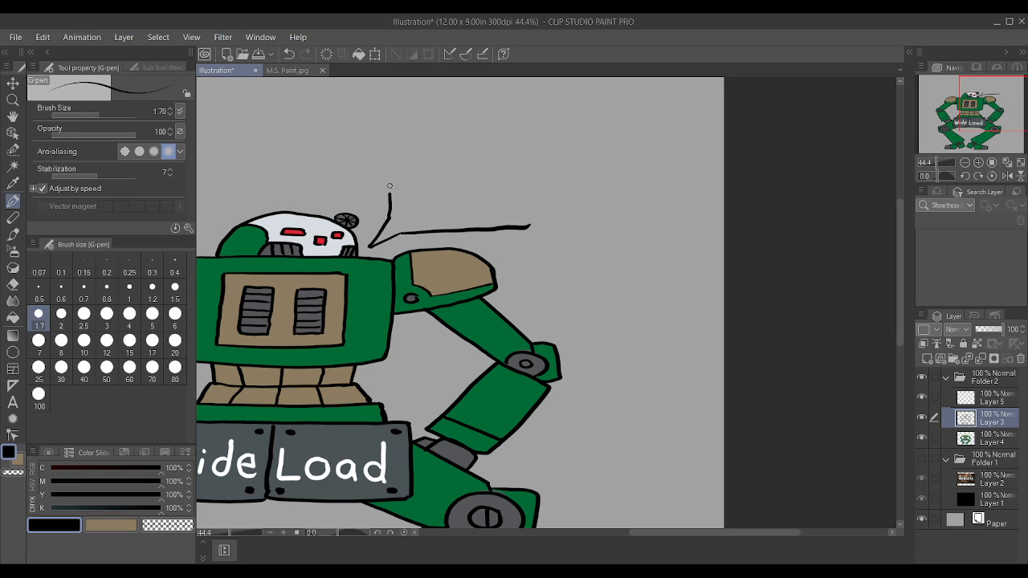
mouse_move(401, 145)
mouse_down()
mouse_move(536, 140)
mouse_move(532, 227)
mouse_up()
Step: Hand-letter "GO Ahead, Shoot my Rear Armor" in black inside the speech bubble and underline "Rear"
scroll(409, 161, up, 1)
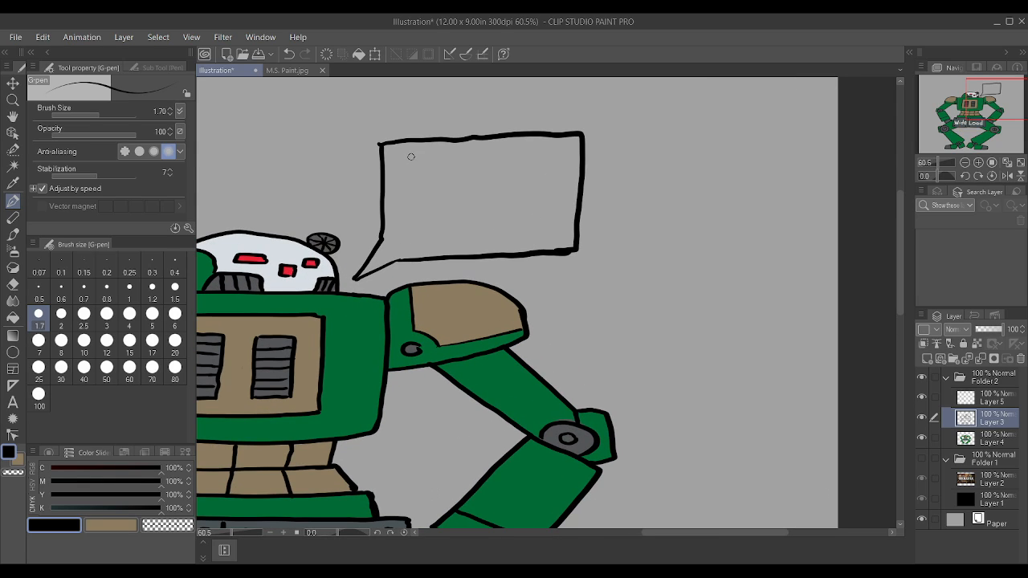
mouse_move(400, 158)
mouse_down()
mouse_move(460, 170)
mouse_move(469, 149)
mouse_move(482, 167)
mouse_move(548, 170)
mouse_up()
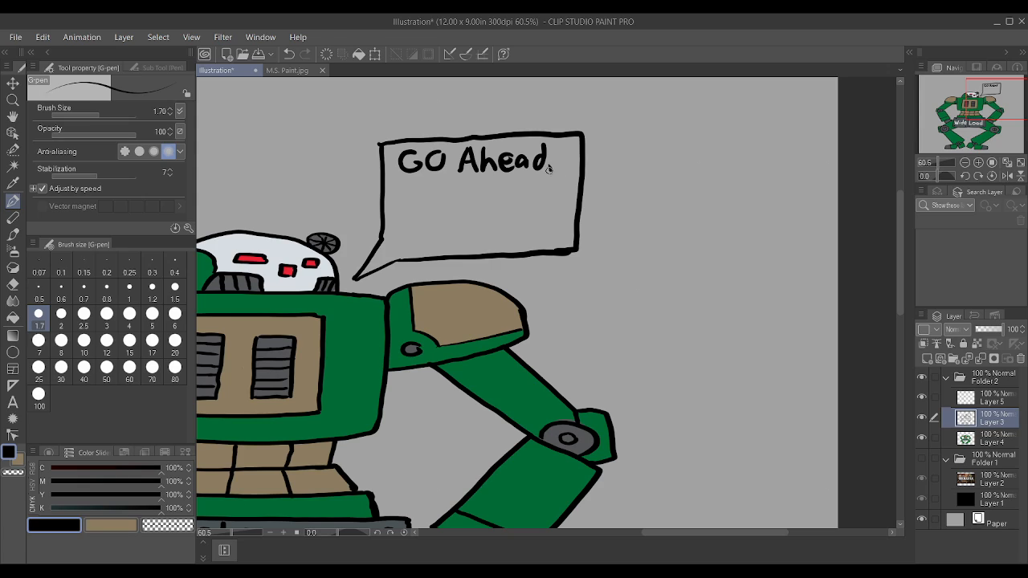
mouse_move(403, 196)
mouse_down()
mouse_move(396, 210)
mouse_move(415, 210)
mouse_up()
drag(416, 203, 466, 208)
drag(459, 197, 514, 212)
drag(517, 187, 519, 215)
mouse_move(397, 218)
mouse_down()
mouse_move(410, 243)
mouse_move(436, 231)
mouse_up()
mouse_move(443, 230)
mouse_down()
mouse_move(474, 245)
mouse_move(493, 245)
mouse_move(491, 234)
mouse_up()
drag(499, 230, 534, 239)
drag(543, 230, 548, 243)
drag(548, 231, 560, 225)
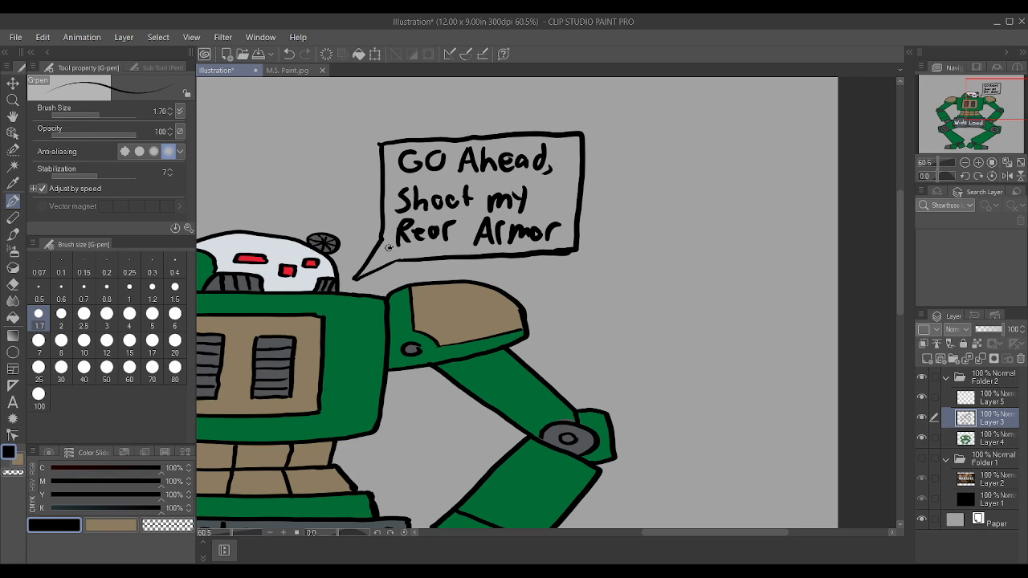
drag(389, 248, 455, 248)
Step: Fill the speech bubble on Layer 4 with the pale white sampled from the head, at brush size 4
scroll(456, 247, down, 5)
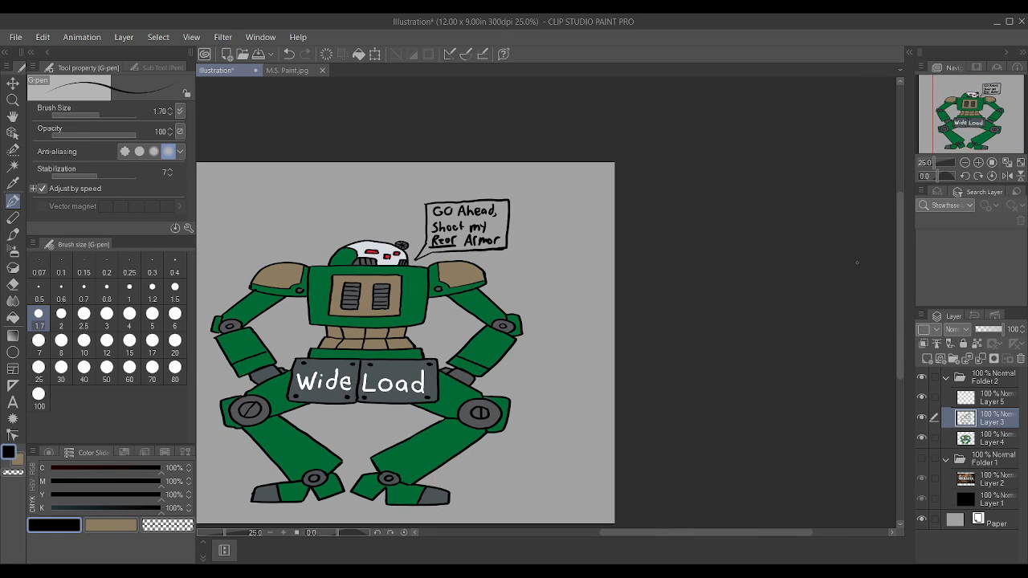
click(993, 440)
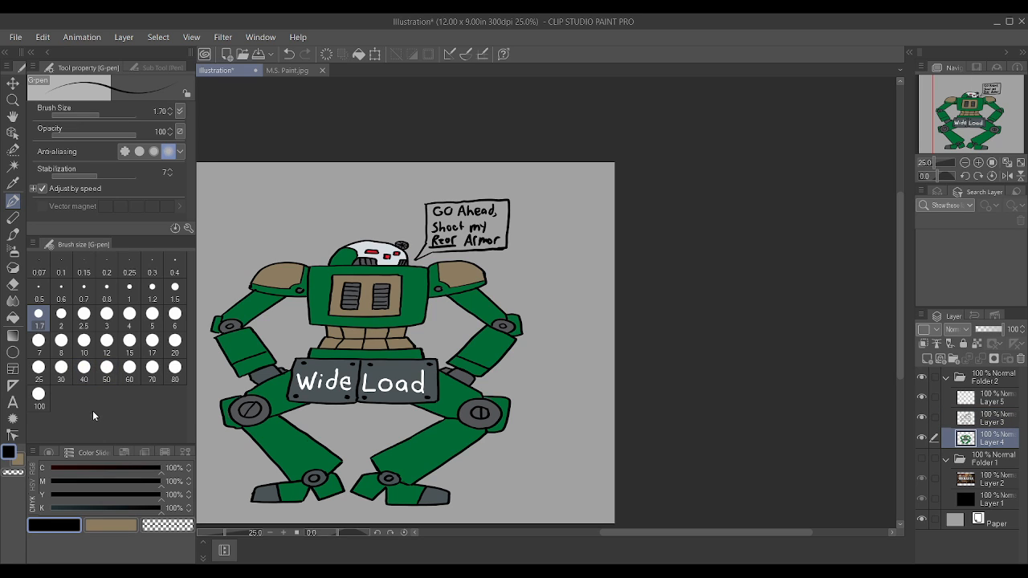
scroll(448, 185, up, 5)
scroll(448, 185, up, 1)
alt+click(402, 212)
scroll(402, 212, down, 5)
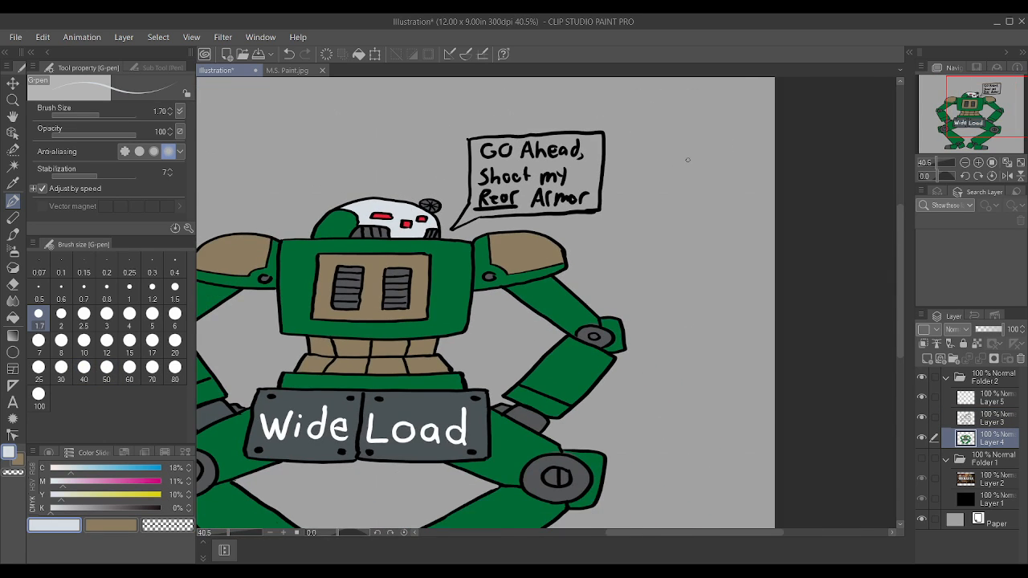
scroll(689, 160, up, 3)
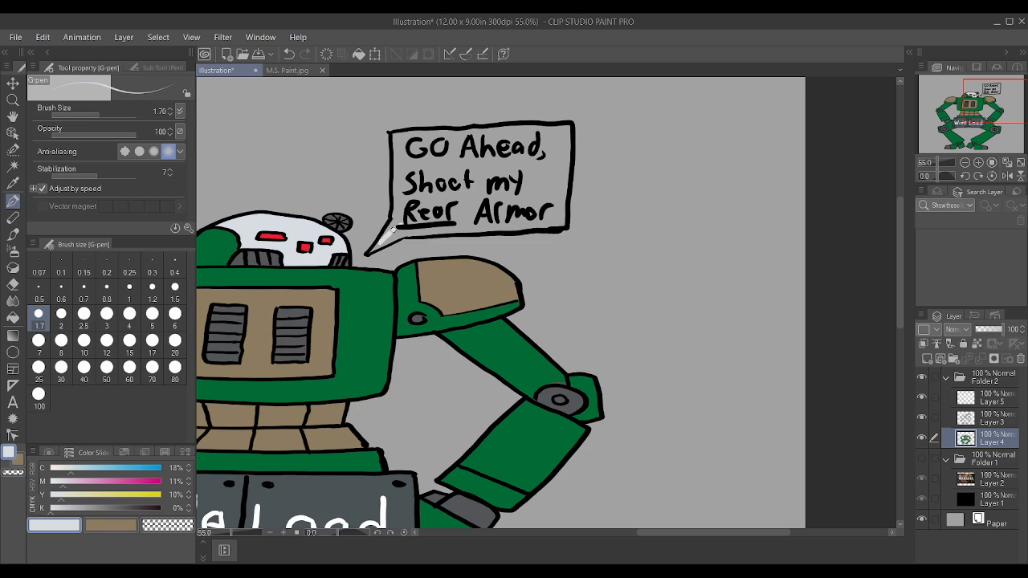
key(bracketright)
key(bracketright)
key(bracketright)
key(bracketright)
mouse_move(413, 207)
mouse_down()
mouse_move(498, 199)
mouse_move(415, 190)
mouse_move(510, 167)
mouse_move(412, 167)
mouse_move(413, 147)
mouse_move(402, 146)
mouse_move(501, 146)
mouse_move(413, 138)
mouse_move(559, 131)
mouse_move(553, 213)
mouse_move(398, 229)
mouse_move(447, 228)
mouse_move(401, 213)
mouse_move(528, 201)
mouse_move(558, 218)
mouse_move(564, 129)
mouse_move(528, 180)
mouse_move(537, 149)
mouse_up()
mouse_move(381, 237)
mouse_down()
mouse_move(402, 209)
mouse_move(400, 142)
mouse_move(425, 136)
mouse_move(398, 141)
mouse_move(396, 158)
mouse_move(432, 160)
mouse_move(403, 141)
mouse_up()
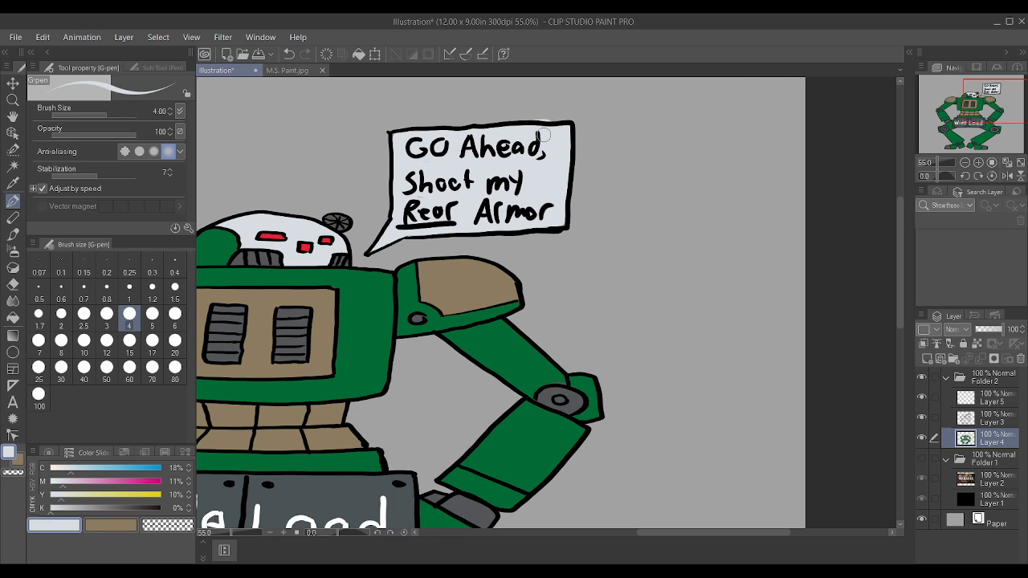
Step: View the whole finished robot and save the illustration
scroll(572, 134, down, 2)
scroll(499, 169, down, 2)
scroll(502, 196, up, 1)
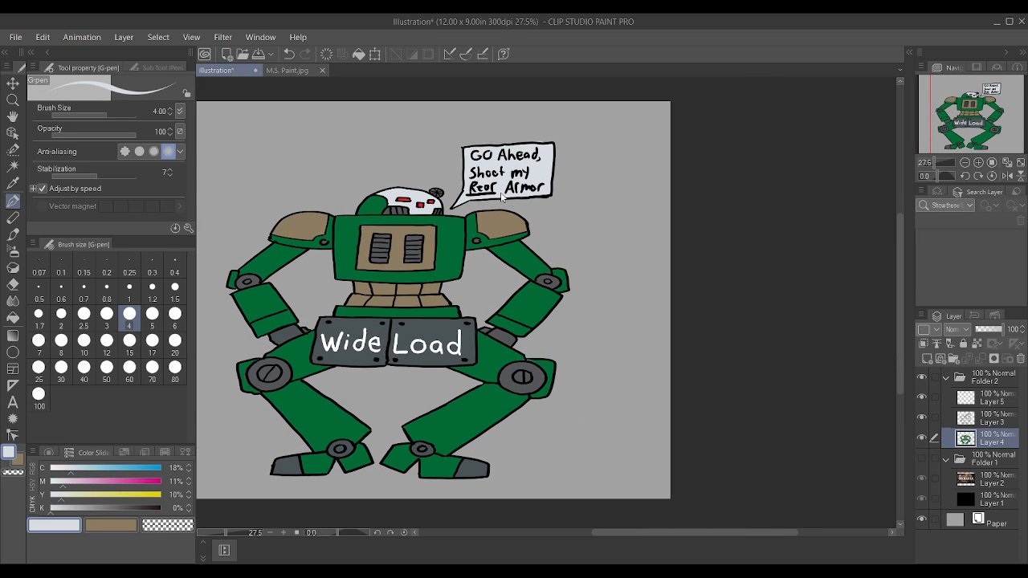
key(ctrl+s)
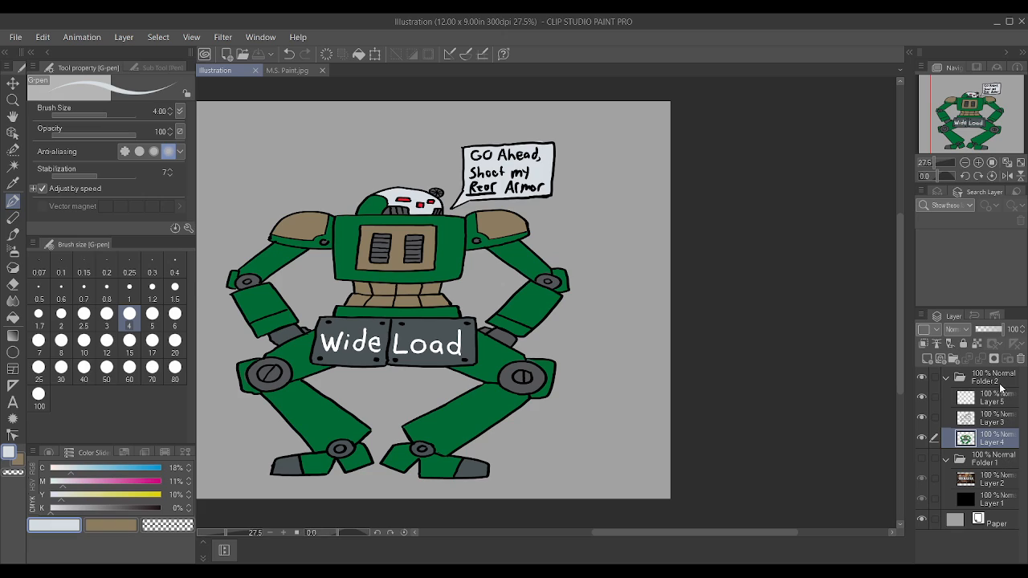
Step: Collapse Folder 2 and hide it to leave the grey canvas empty
click(947, 379)
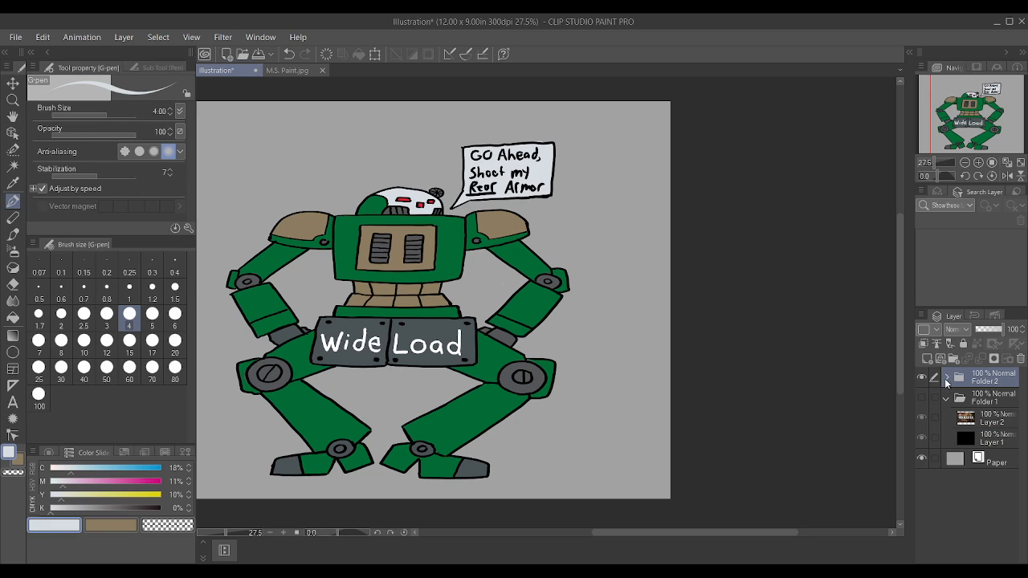
click(922, 378)
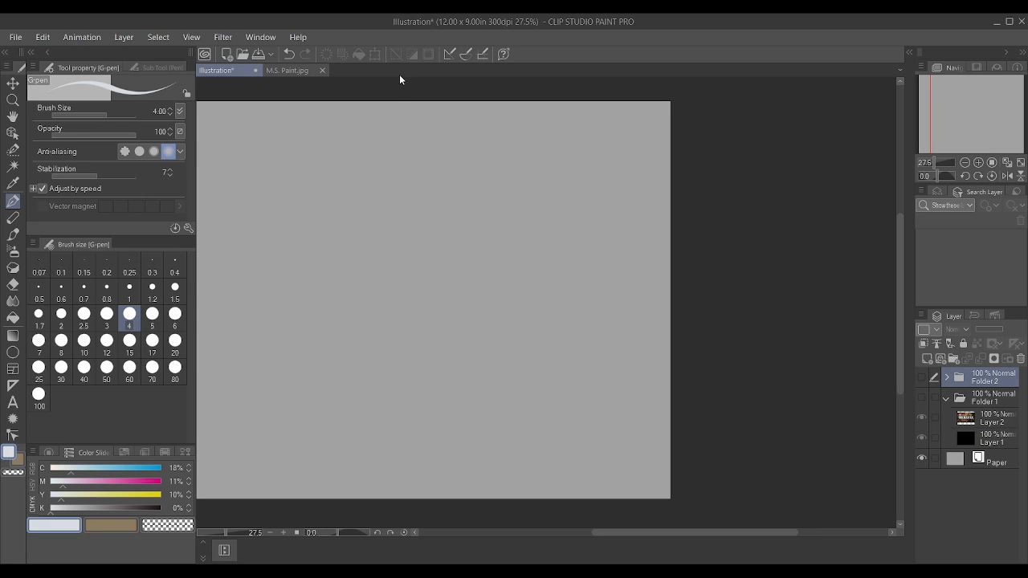
scroll(429, 186, down, 2)
scroll(250, 188, up, 2)
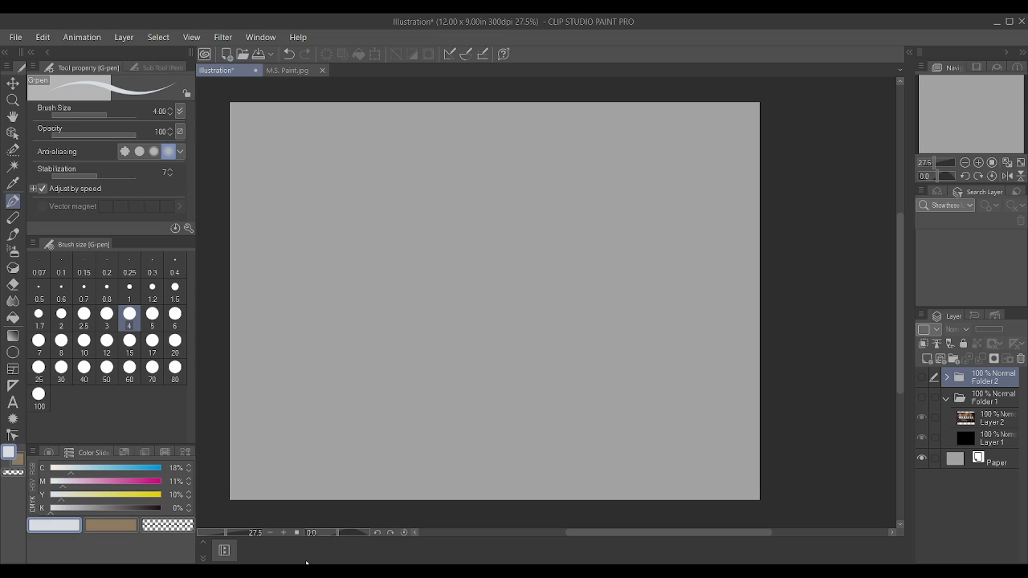
Step: Add a new layer above Folder 2 and turn the main colour black by raising K to 100%
click(927, 359)
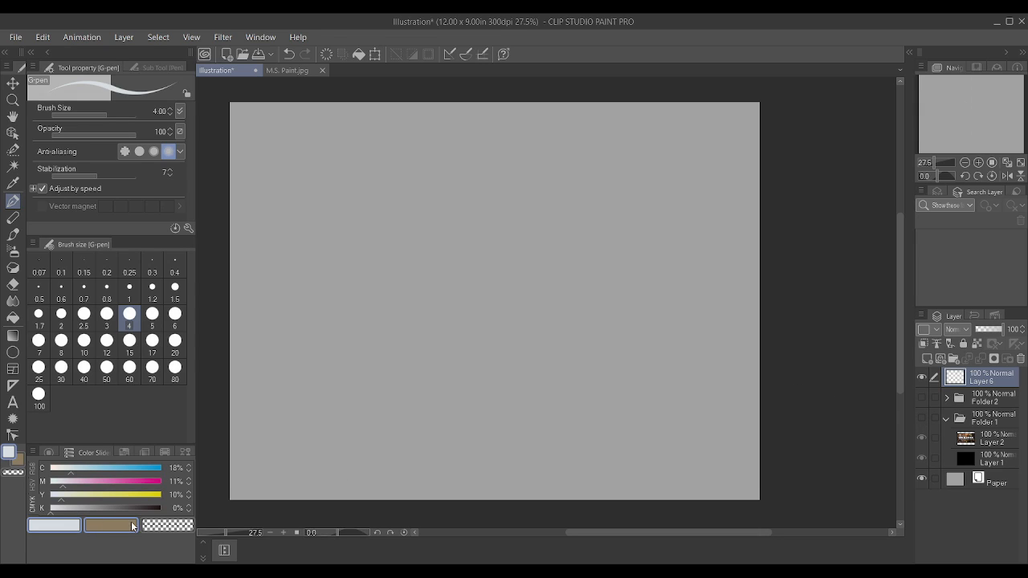
drag(149, 508, 191, 518)
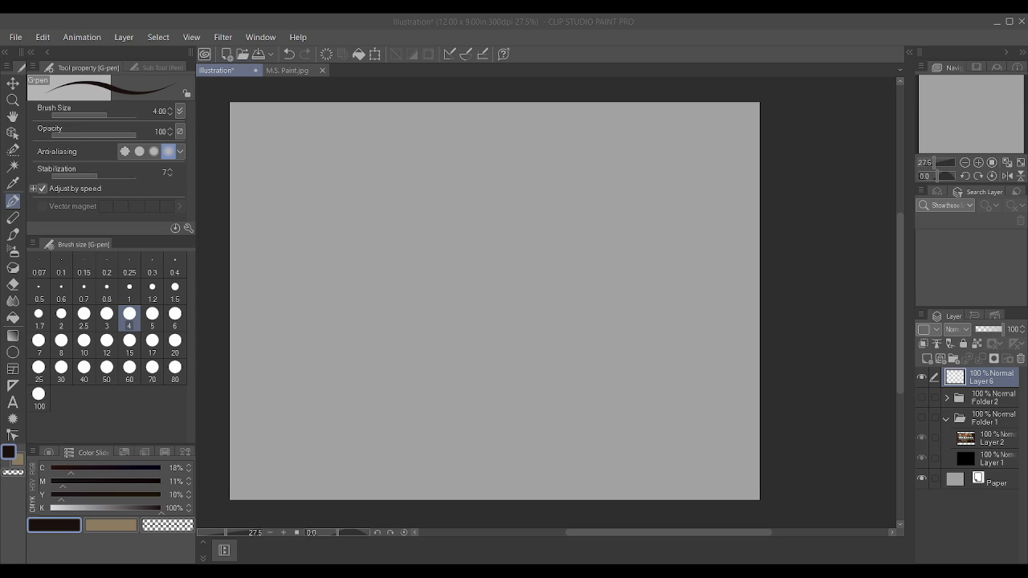
click(759, 525)
scroll(591, 258, down, 3)
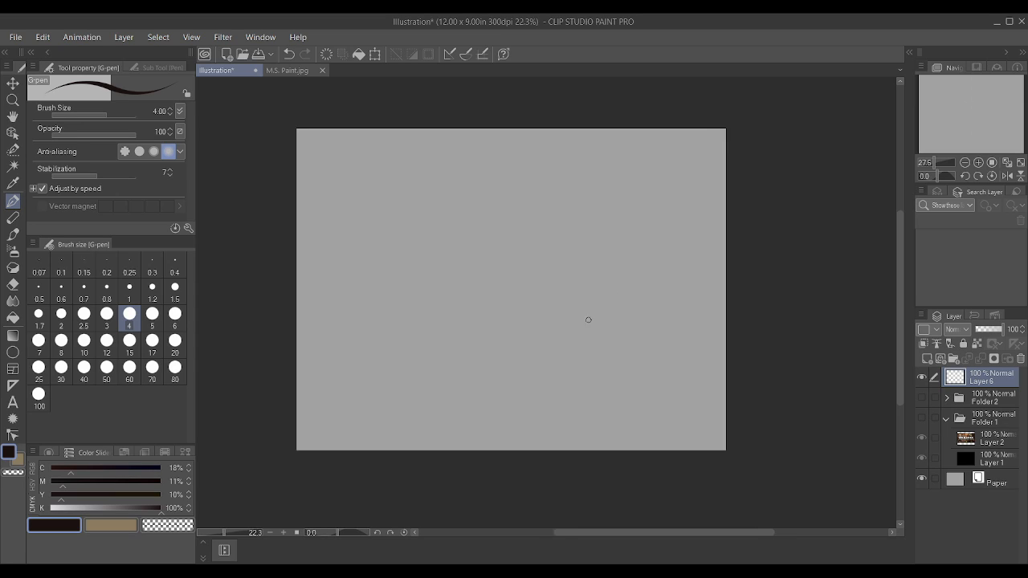
scroll(592, 345, up, 4)
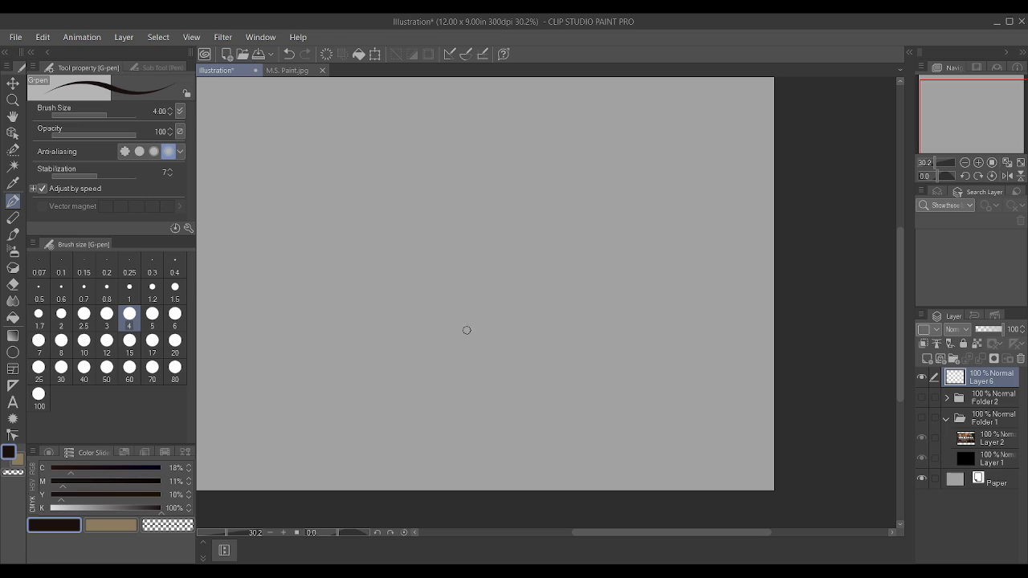
Step: Reduce the G-pen brush size to 2.5 and set the sub colour to blue with C 100, M 44, Y 0, K 0
key(bracketleft)
key(bracketleft)
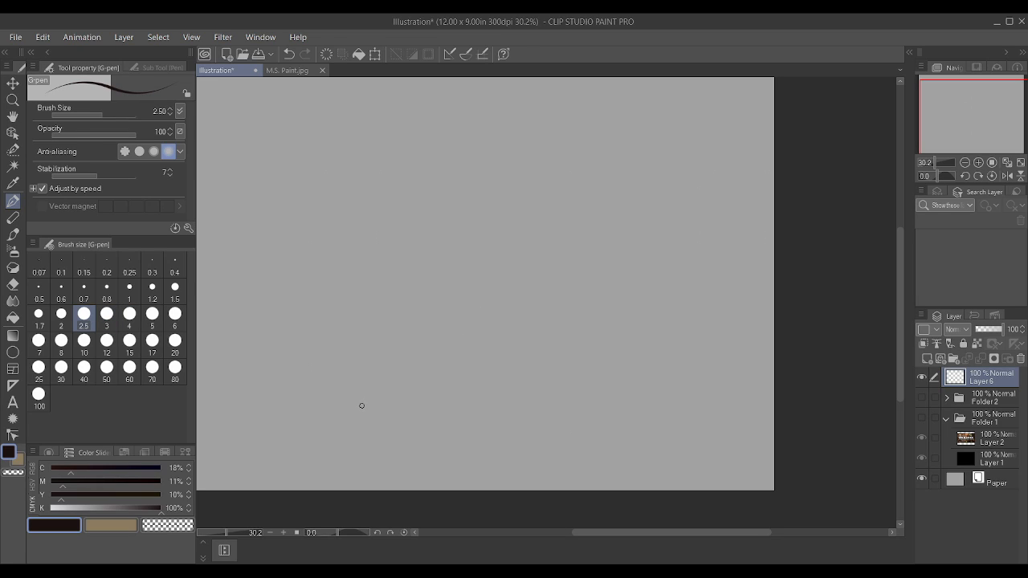
click(101, 527)
drag(101, 510, 38, 486)
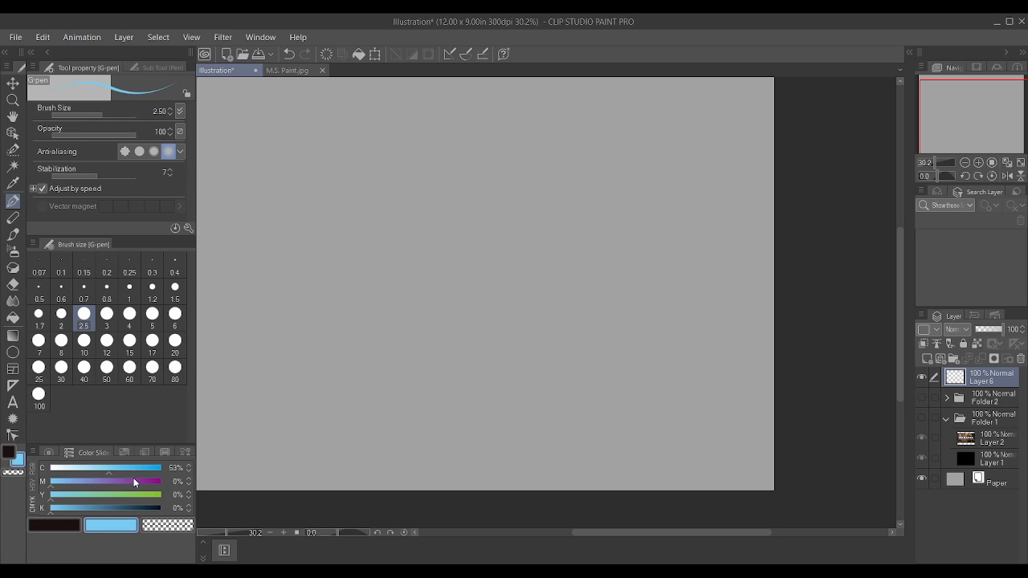
drag(135, 471, 172, 475)
click(100, 483)
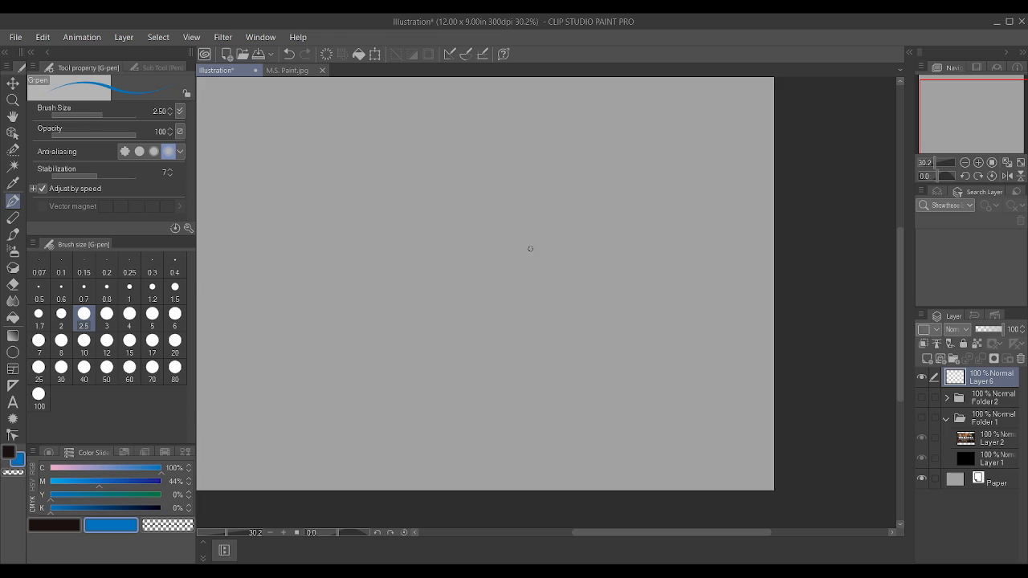
Step: Sketch the mech's boxy nose and the curved hull top sweeping back from it in blue on Layer 6
drag(438, 298, 441, 255)
mouse_move(385, 298)
mouse_down()
mouse_move(439, 298)
mouse_move(397, 297)
mouse_move(380, 256)
mouse_move(440, 256)
mouse_move(523, 204)
mouse_up()
mouse_move(382, 255)
mouse_down()
mouse_move(443, 211)
mouse_move(488, 196)
mouse_move(552, 195)
mouse_up()
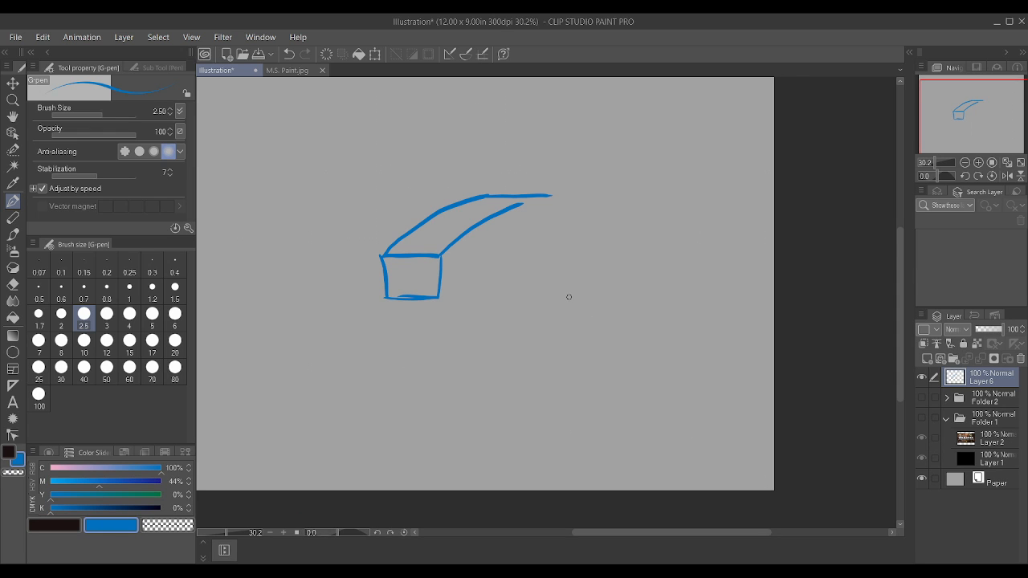
Step: Sketch a long low block along the hull's near side and a six-sided box at its rear
mouse_move(457, 293)
mouse_down()
mouse_move(487, 298)
mouse_move(456, 279)
mouse_move(494, 277)
mouse_move(489, 295)
mouse_move(457, 297)
mouse_move(479, 265)
mouse_move(556, 236)
mouse_up()
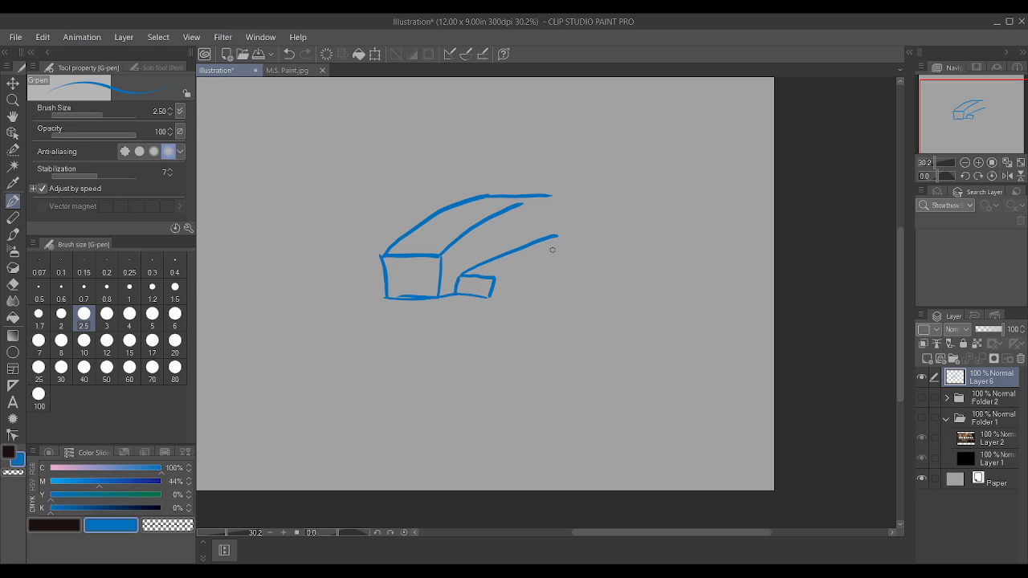
drag(493, 278, 570, 247)
drag(488, 297, 566, 273)
mouse_move(559, 235)
mouse_down()
mouse_move(570, 239)
mouse_move(542, 227)
mouse_move(542, 197)
mouse_move(585, 212)
mouse_move(576, 242)
mouse_up()
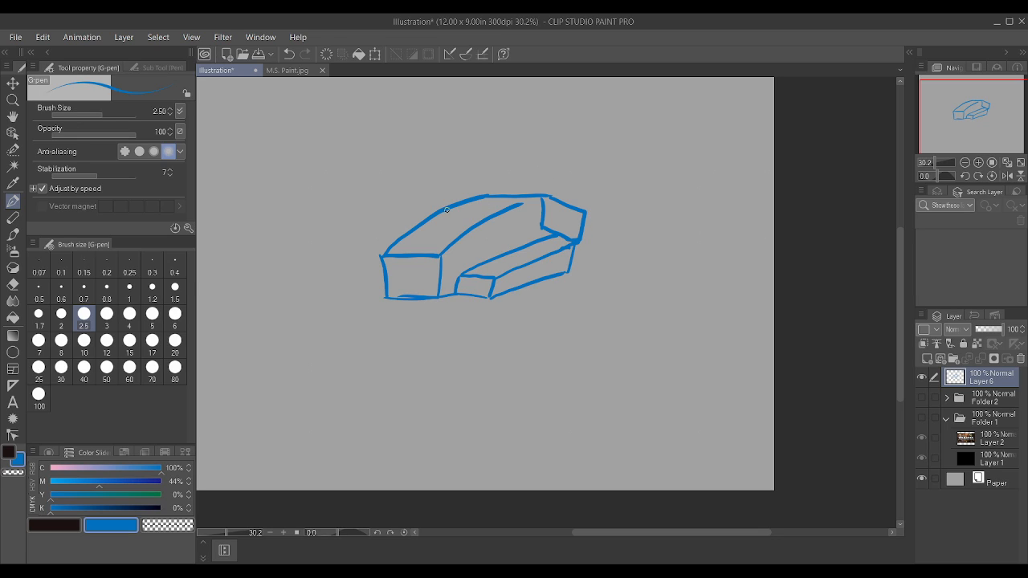
mouse_move(542, 195)
mouse_down()
mouse_move(617, 185)
mouse_move(635, 202)
mouse_up()
mouse_move(577, 241)
mouse_down()
mouse_move(629, 232)
mouse_move(635, 204)
mouse_up()
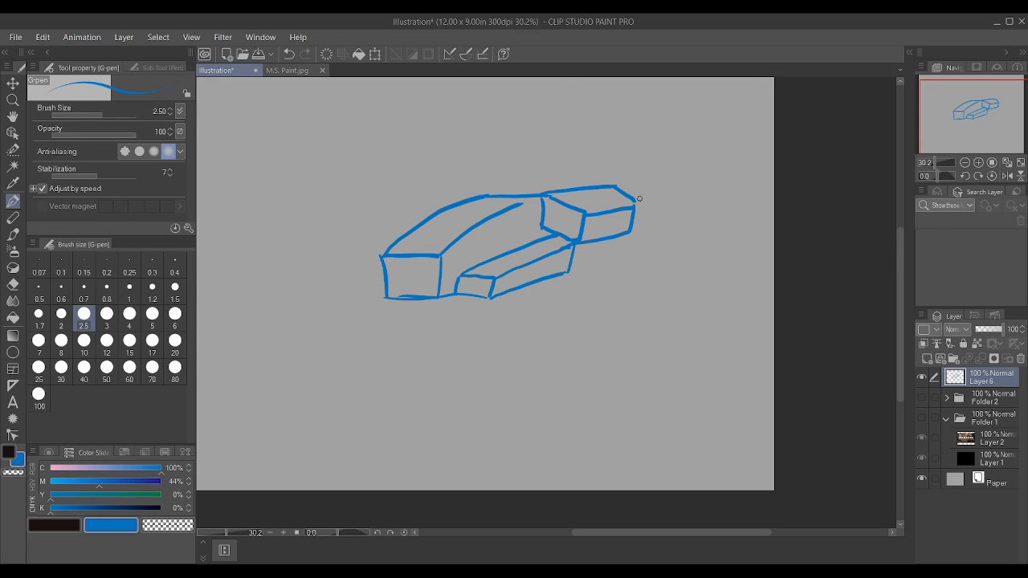
Step: Sketch a flat gun housing on top of the hull with a long round-tipped cannon barrel extending past the nose
drag(419, 213, 419, 192)
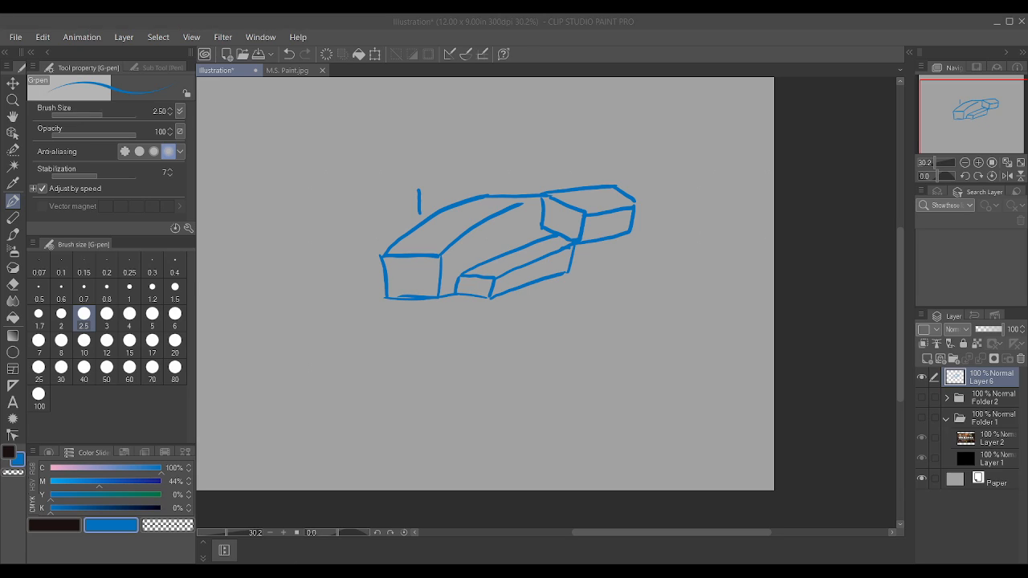
key(ctrl+z)
click(297, 516)
mouse_move(429, 213)
mouse_down()
mouse_move(435, 188)
mouse_move(514, 184)
mouse_move(524, 195)
mouse_up()
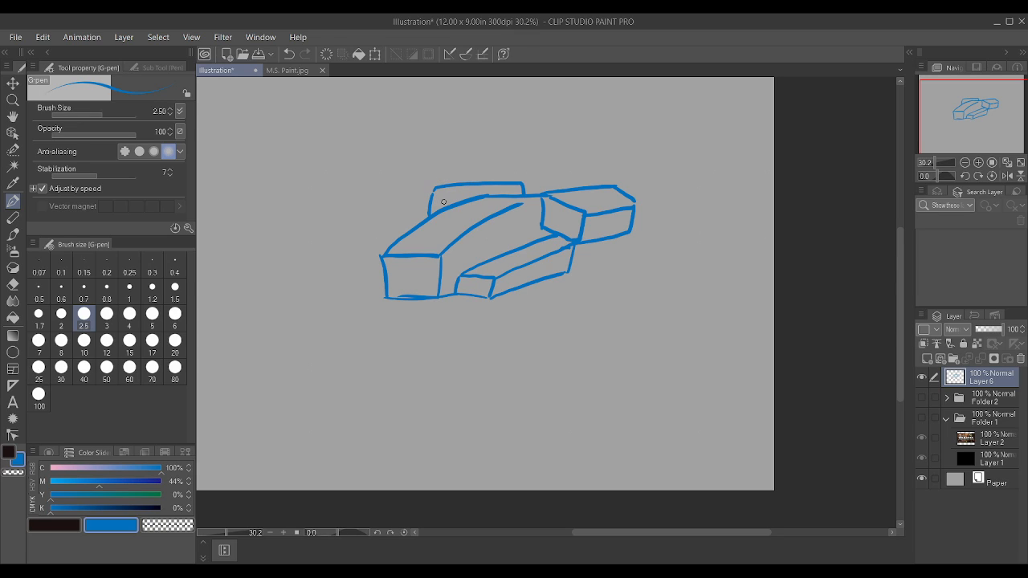
drag(448, 207, 450, 188)
drag(336, 197, 444, 193)
mouse_move(333, 213)
mouse_down()
mouse_move(438, 206)
mouse_move(438, 191)
mouse_up()
mouse_move(327, 213)
mouse_down()
mouse_move(326, 195)
mouse_move(321, 207)
mouse_up()
Step: Add a small shoulder stub beside the nose, vent slats on the rear box and panel lines on the side block
drag(381, 291, 366, 273)
click(365, 275)
drag(366, 273, 377, 290)
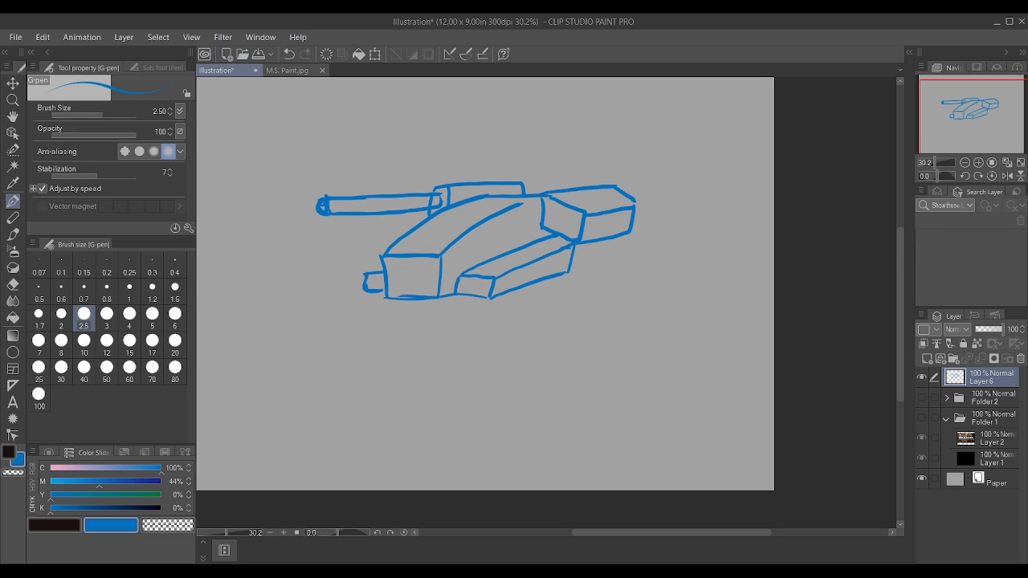
click(267, 571)
drag(568, 272, 580, 247)
mouse_move(541, 278)
mouse_down()
mouse_move(545, 258)
mouse_move(569, 245)
mouse_move(568, 272)
mouse_move(585, 240)
mouse_move(513, 250)
mouse_move(539, 238)
mouse_move(547, 203)
mouse_move(576, 210)
mouse_up()
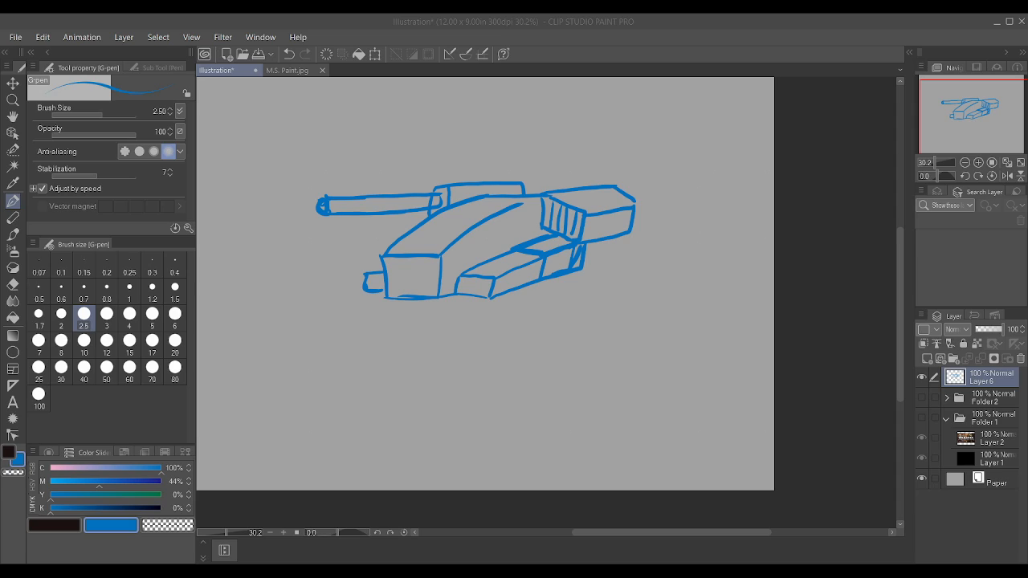
Step: Draw panel lines across the nose and the front section of the curved hull top
click(305, 520)
mouse_move(386, 277)
mouse_down()
mouse_move(438, 277)
mouse_move(493, 235)
mouse_up()
mouse_move(418, 228)
mouse_down()
mouse_move(479, 224)
mouse_move(487, 236)
mouse_up()
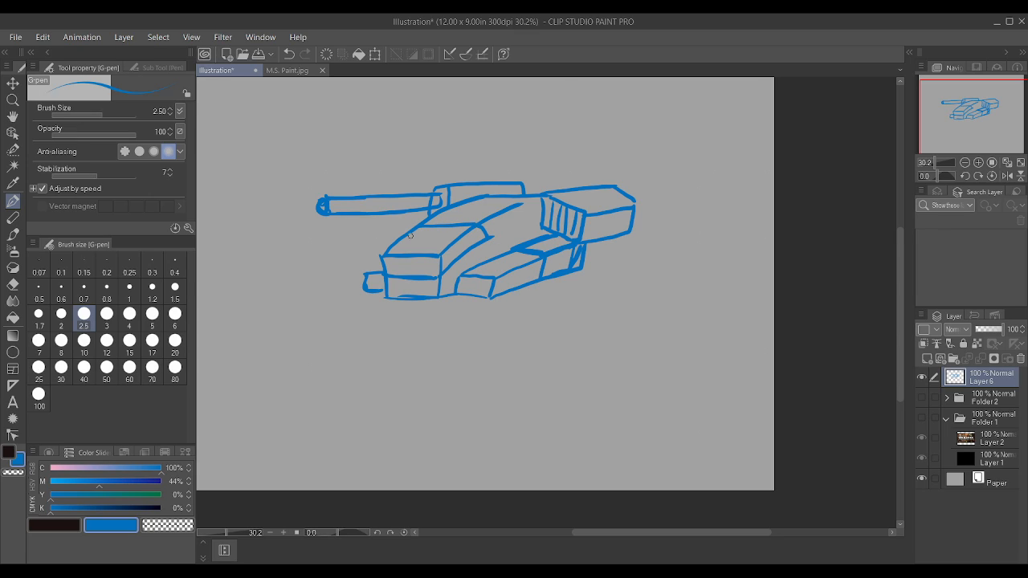
mouse_move(402, 240)
mouse_down()
mouse_move(449, 237)
mouse_move(460, 255)
mouse_up()
Step: Refine the far shoulder stub and sketch the near arm with a jointed upper segment and a large blocky forearm
drag(365, 272, 381, 268)
mouse_move(531, 284)
mouse_down()
mouse_move(564, 250)
mouse_move(566, 272)
mouse_move(559, 261)
mouse_move(539, 276)
mouse_move(546, 297)
mouse_move(575, 267)
mouse_move(587, 319)
mouse_move(562, 333)
mouse_move(540, 307)
mouse_move(557, 294)
mouse_move(563, 331)
mouse_move(550, 332)
mouse_move(542, 305)
mouse_move(558, 333)
mouse_move(582, 330)
mouse_up()
drag(475, 336, 548, 326)
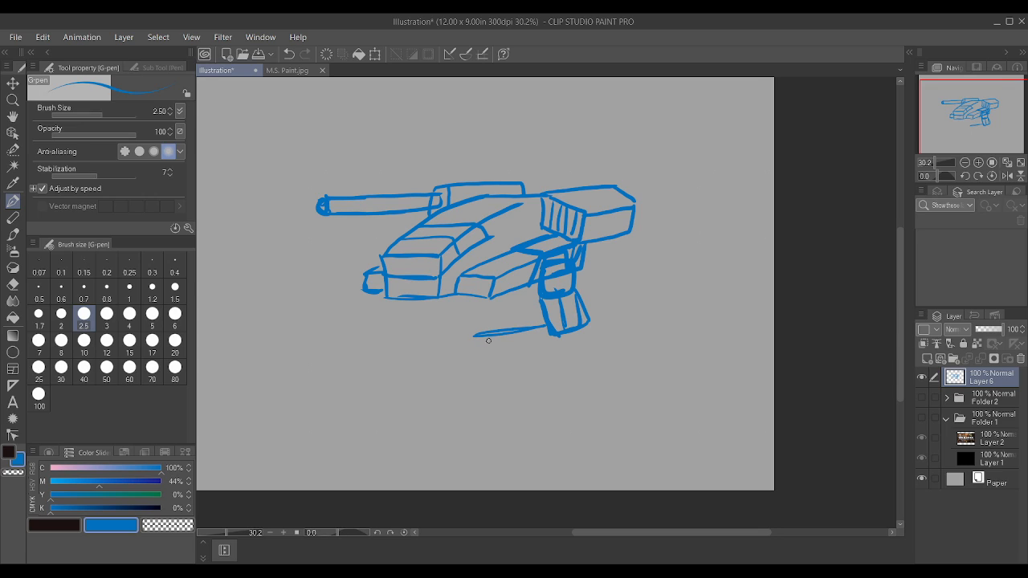
mouse_move(491, 386)
mouse_down()
mouse_move(497, 336)
mouse_move(472, 336)
mouse_move(467, 352)
mouse_move(495, 387)
mouse_up()
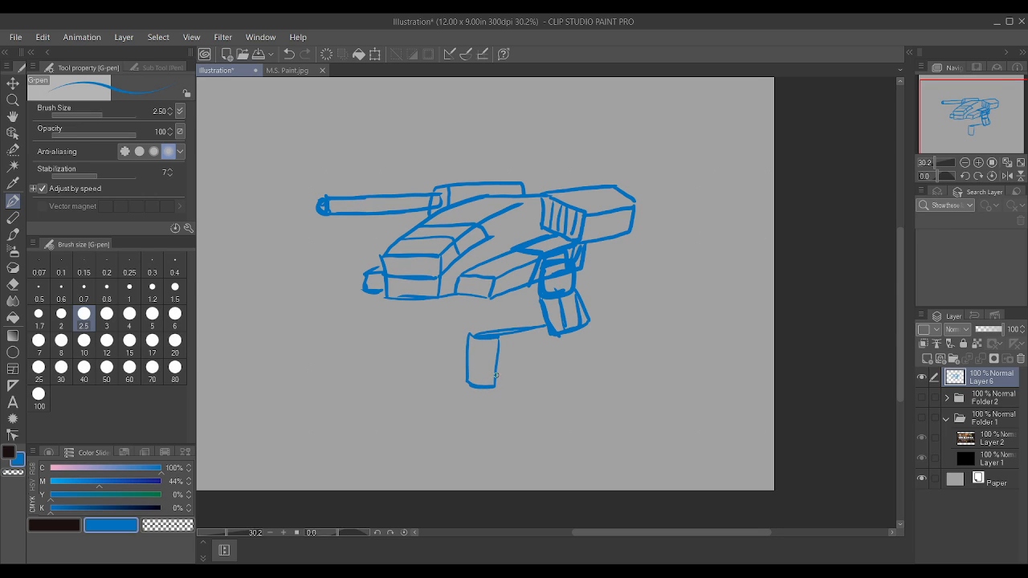
drag(496, 345, 569, 333)
mouse_move(567, 334)
mouse_down()
mouse_move(513, 341)
mouse_move(570, 330)
mouse_up()
mouse_move(485, 386)
mouse_down()
mouse_move(572, 371)
mouse_move(585, 330)
mouse_up()
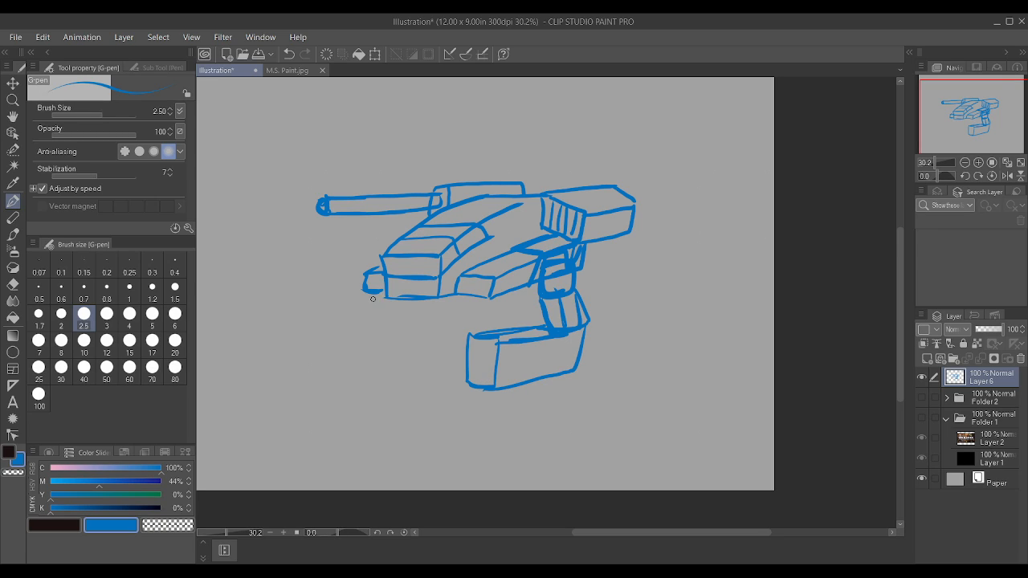
Step: Sketch the far arm with an angled upper segment and a long box-shaped forearm pointing forward
mouse_move(380, 294)
mouse_down()
mouse_move(367, 326)
mouse_move(399, 296)
mouse_move(355, 323)
mouse_move(347, 317)
mouse_move(372, 280)
mouse_move(317, 321)
mouse_move(269, 329)
mouse_move(362, 326)
mouse_up()
mouse_move(286, 337)
mouse_down()
mouse_move(260, 331)
mouse_move(281, 374)
mouse_move(369, 356)
mouse_up()
mouse_move(280, 371)
mouse_down()
mouse_move(263, 367)
mouse_move(263, 332)
mouse_move(278, 338)
mouse_up()
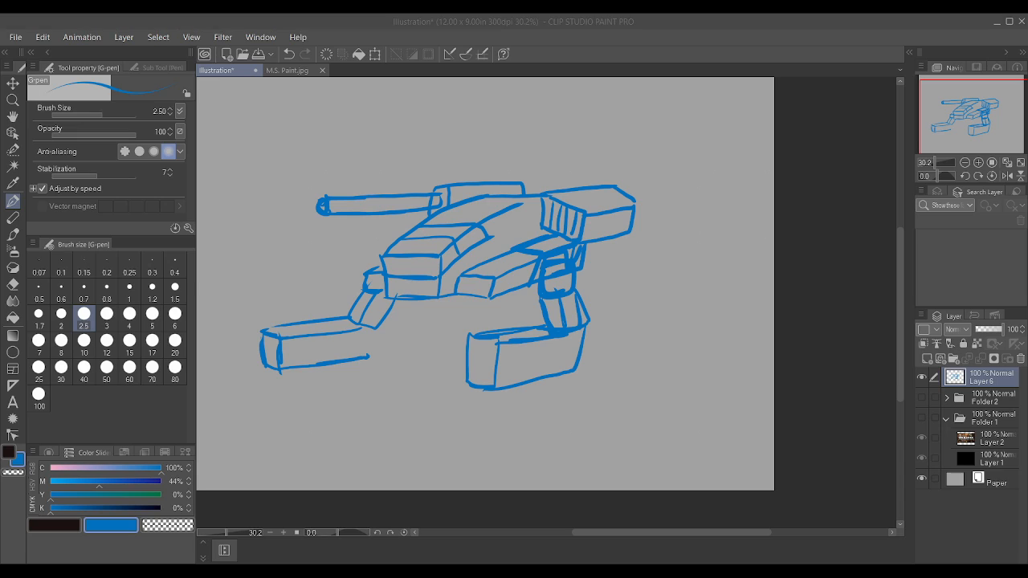
scroll(374, 333, up, 1)
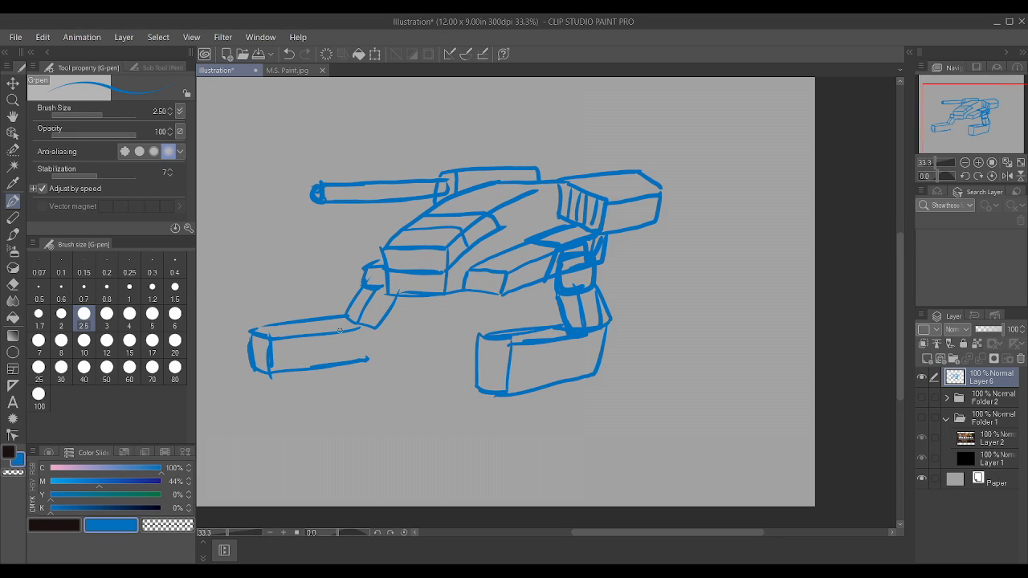
drag(360, 328, 371, 359)
drag(603, 329, 606, 359)
drag(375, 290, 359, 318)
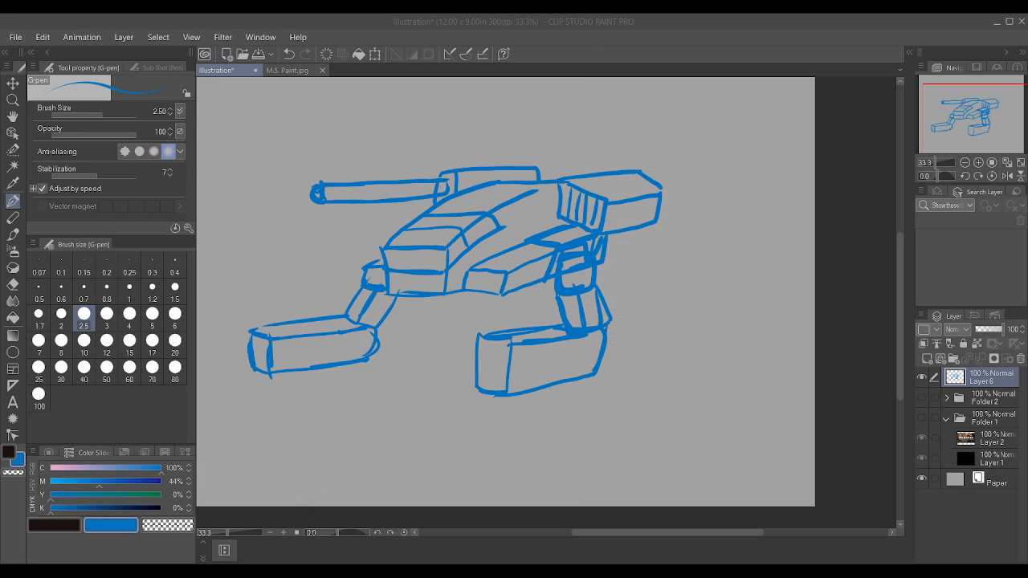
Step: Sketch the rounded pelvis and hip shapes beneath the hull between the two arms
mouse_move(441, 303)
mouse_down()
mouse_move(468, 341)
mouse_move(455, 338)
mouse_move(478, 341)
mouse_move(498, 280)
mouse_up()
mouse_move(476, 340)
mouse_down()
mouse_move(446, 303)
mouse_move(418, 326)
mouse_move(414, 304)
mouse_move(437, 298)
mouse_up()
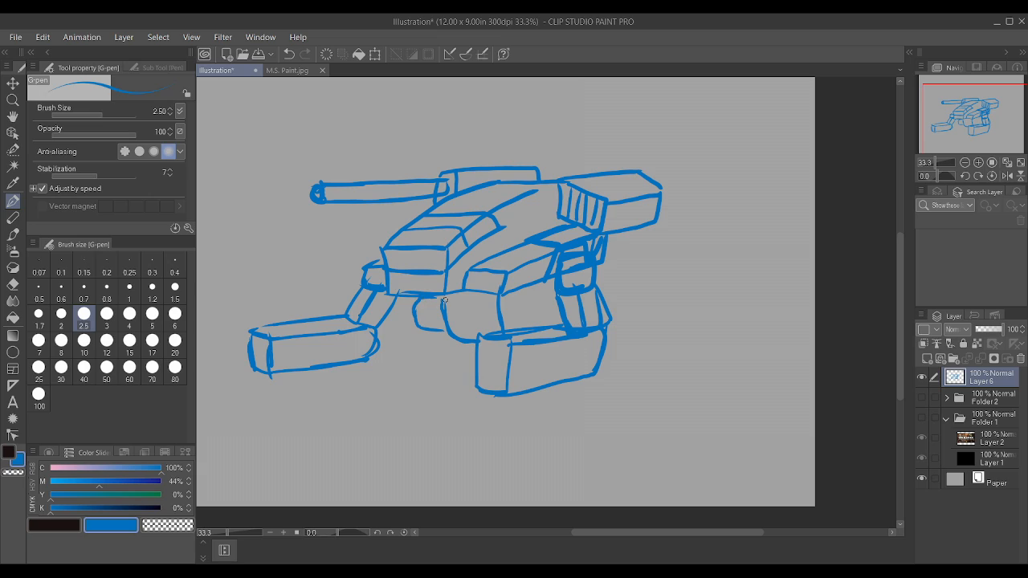
mouse_move(507, 324)
mouse_down()
mouse_move(519, 294)
mouse_move(537, 290)
mouse_move(521, 291)
mouse_move(552, 292)
mouse_move(550, 323)
mouse_move(557, 295)
mouse_up()
Step: Scale the whole mech sketch to 81% and move it higher on the canvas to leave room for the legs
key(ctrl+t)
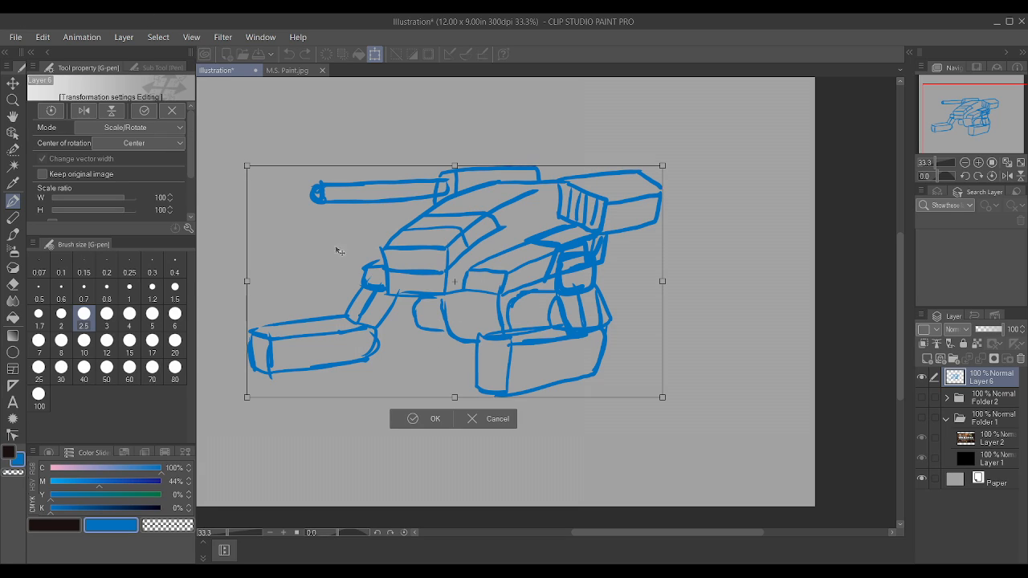
drag(662, 397, 584, 353)
drag(233, 238, 297, 219)
key(alt)
key(ctrl+z)
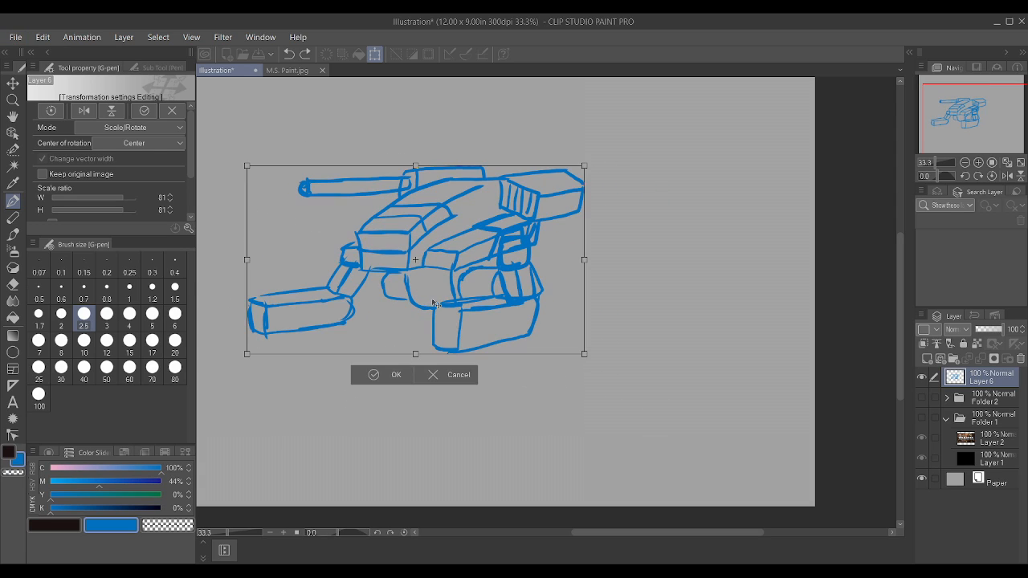
drag(455, 289, 486, 256)
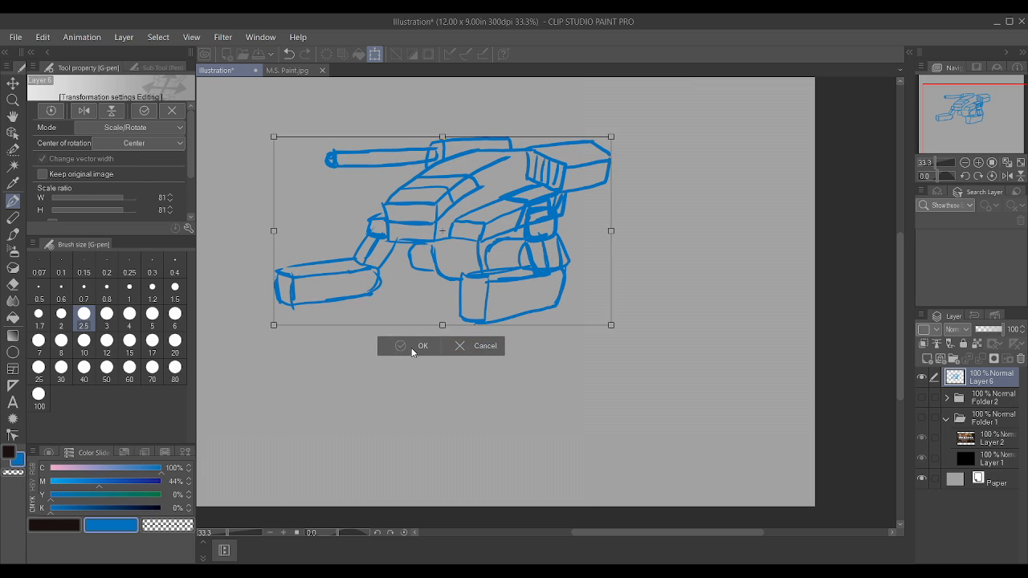
click(413, 346)
Step: Sketch the bent guide line of the far leg running down from the hips
drag(438, 313, 413, 273)
drag(361, 394, 439, 314)
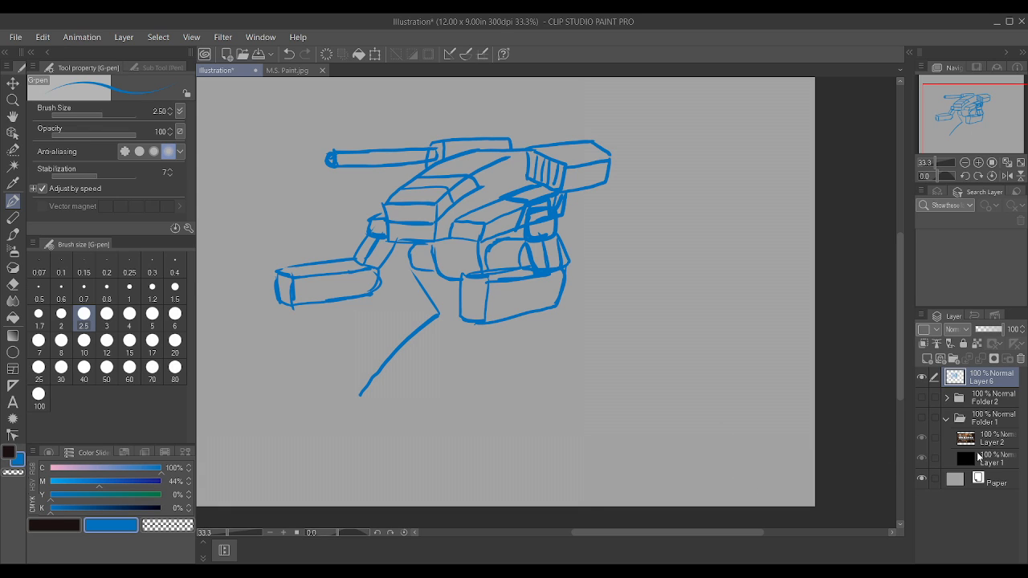
Step: Examine the BattleTech artwork in Folder 1 with the Layer 6 sketch hidden, and return to the sketch
click(922, 418)
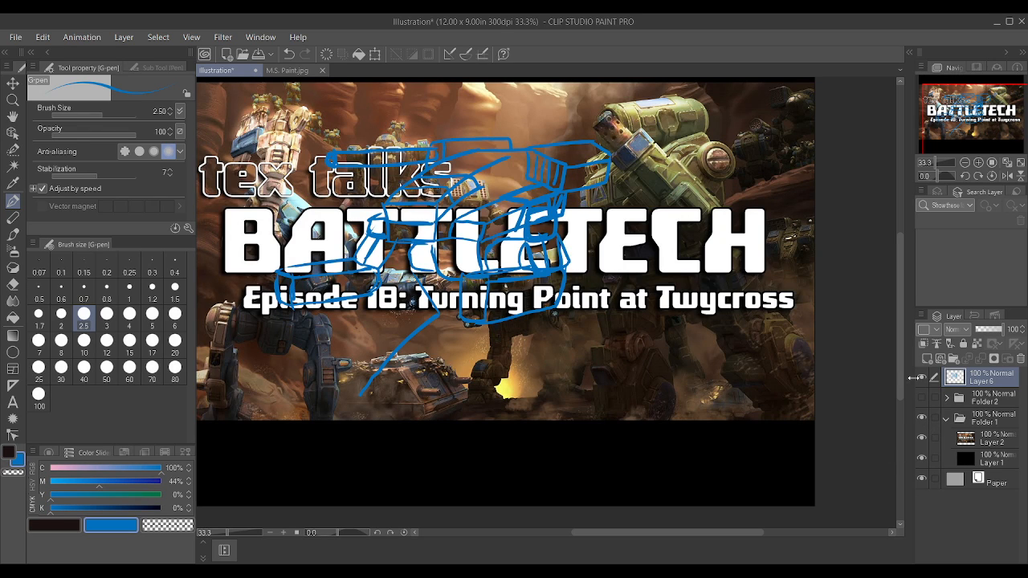
click(921, 378)
scroll(738, 304, down, 2)
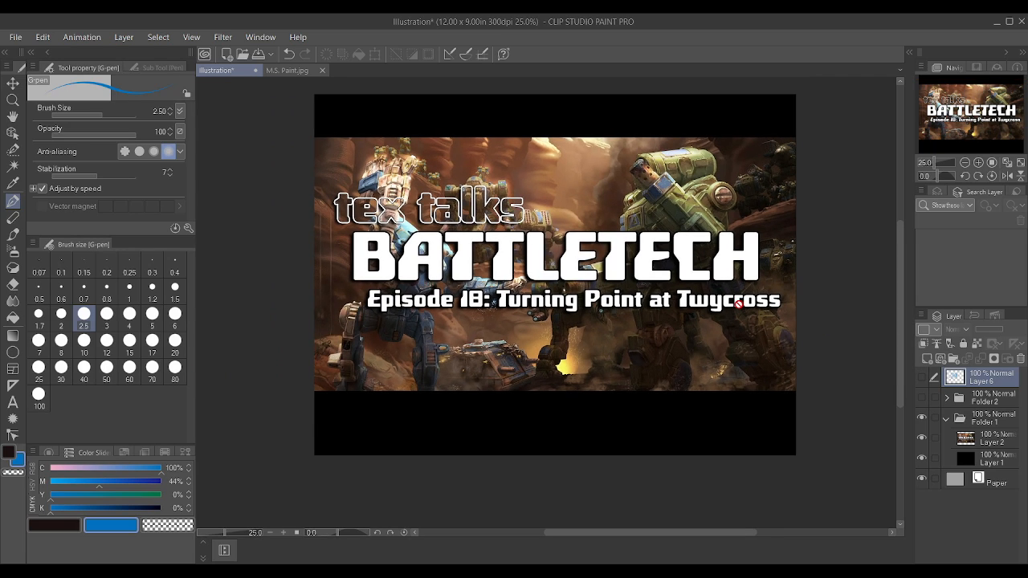
scroll(603, 150, up, 1)
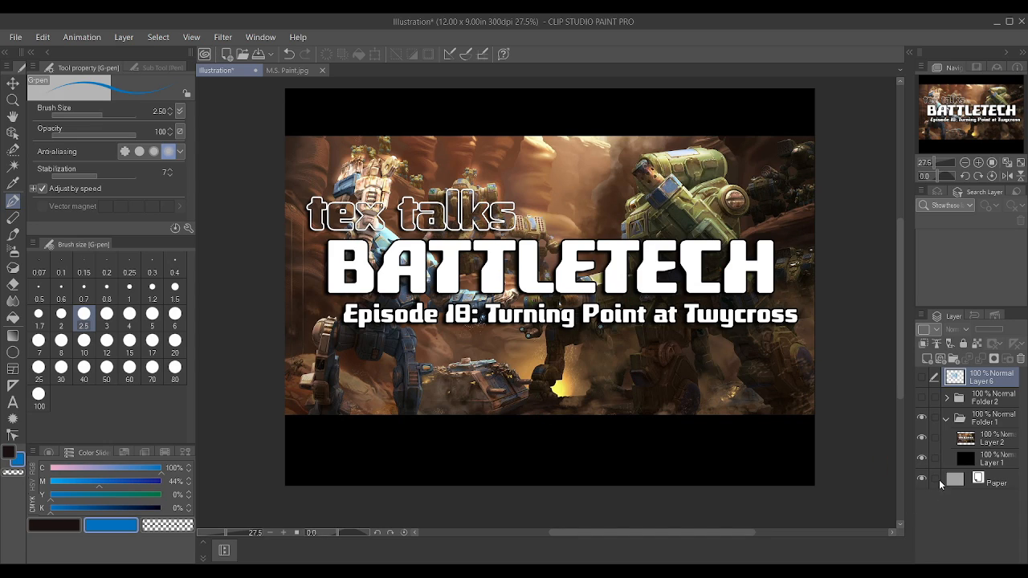
click(921, 417)
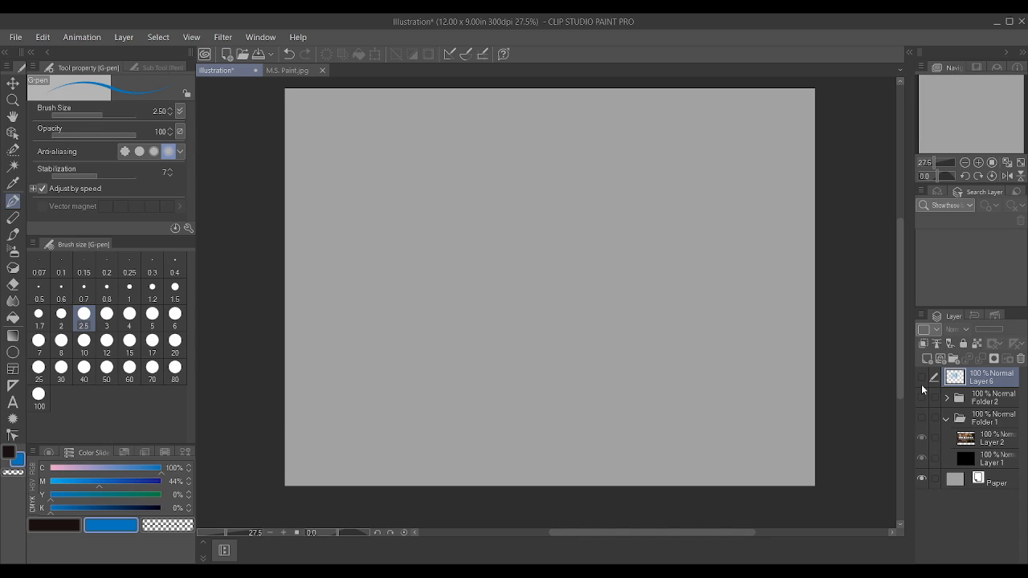
click(922, 378)
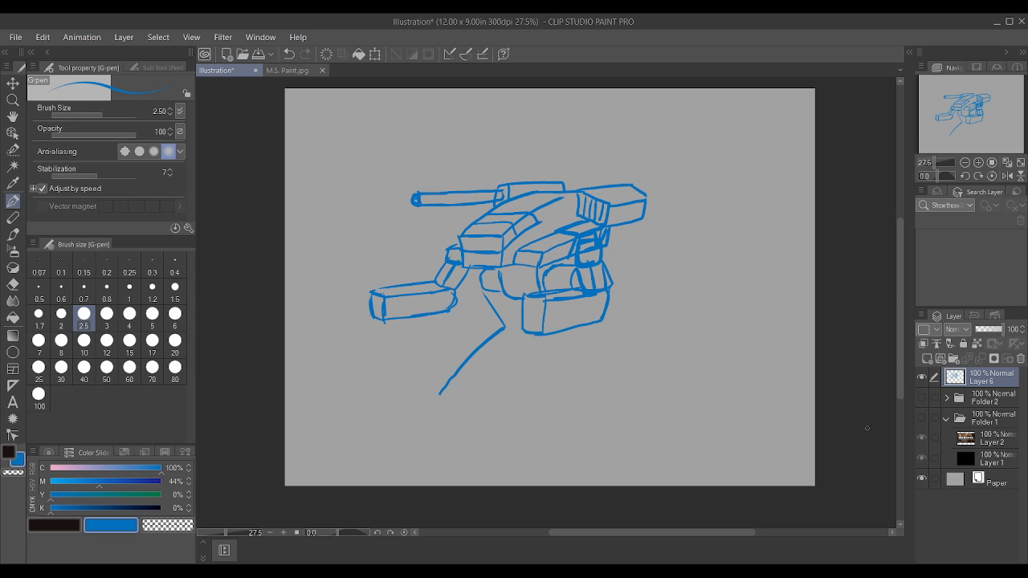
Step: Hide Layer 6, show Folder 1 and move that folder to the top of the layer stack
click(922, 377)
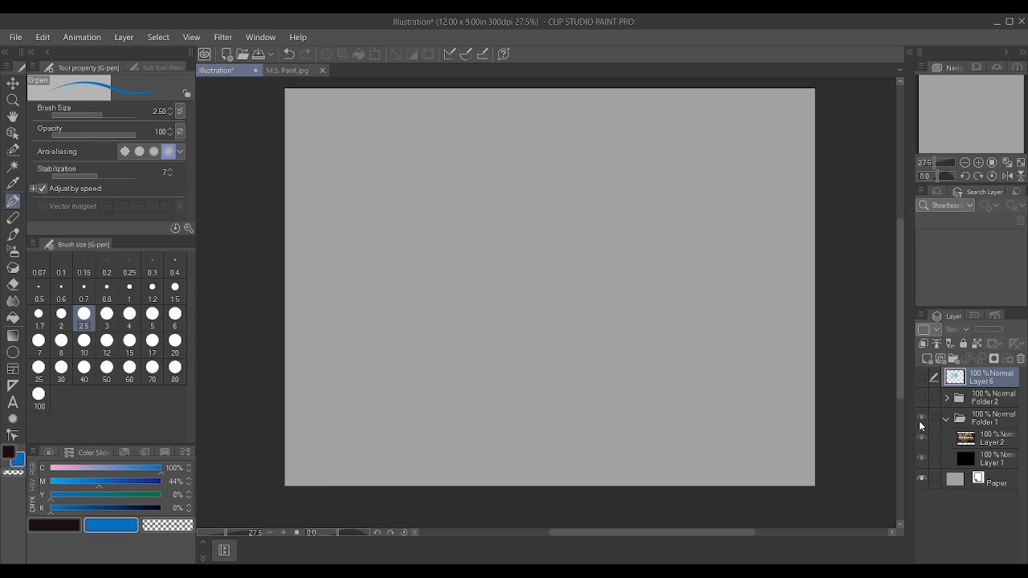
click(921, 423)
drag(995, 421, 998, 377)
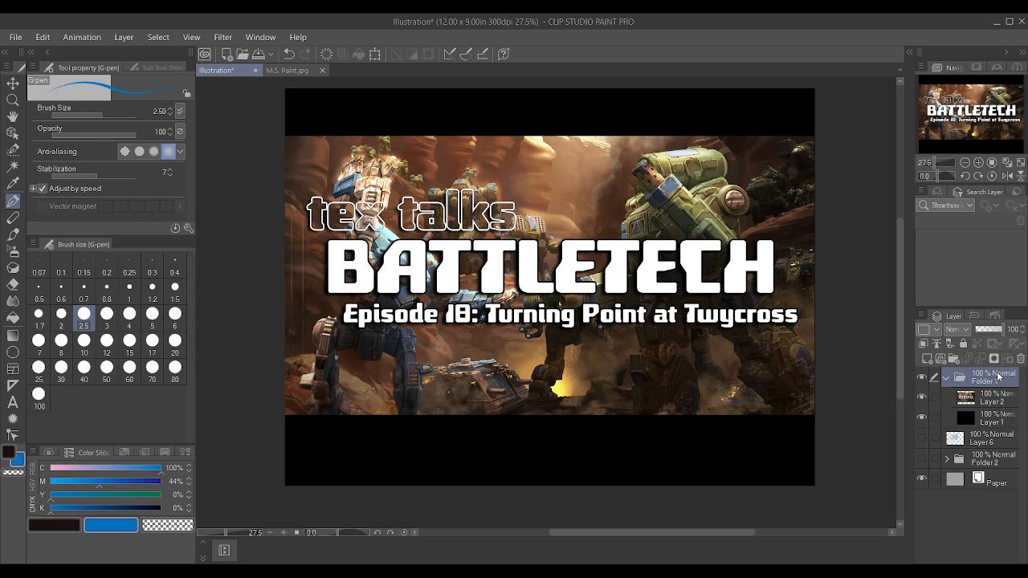
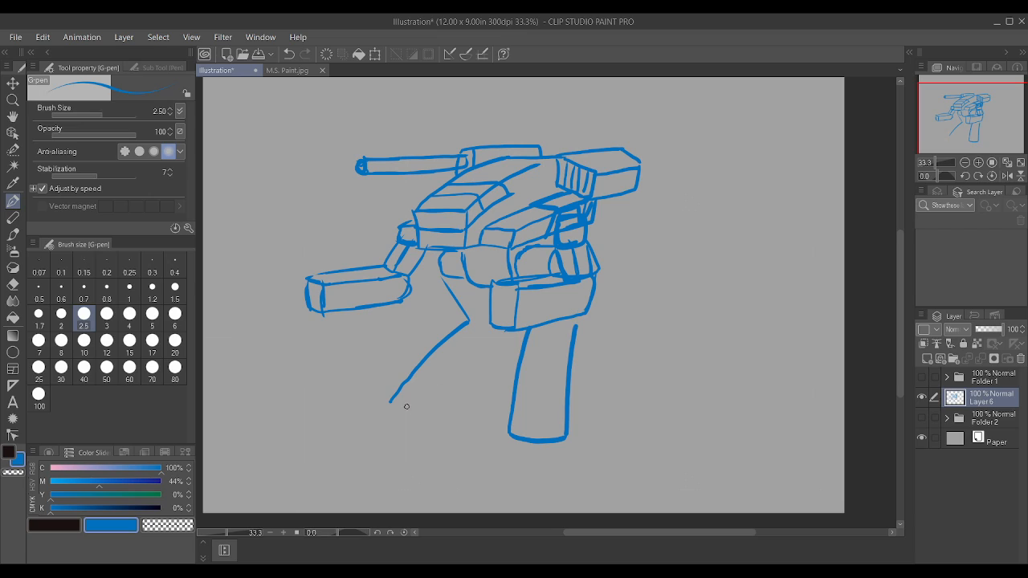
Step: Sketch the far leg's lower section, the toed feet of both legs and a lengthwise panel line on each shin
mouse_move(391, 404)
mouse_down()
mouse_move(457, 411)
mouse_move(503, 340)
mouse_move(482, 319)
mouse_move(514, 326)
mouse_up()
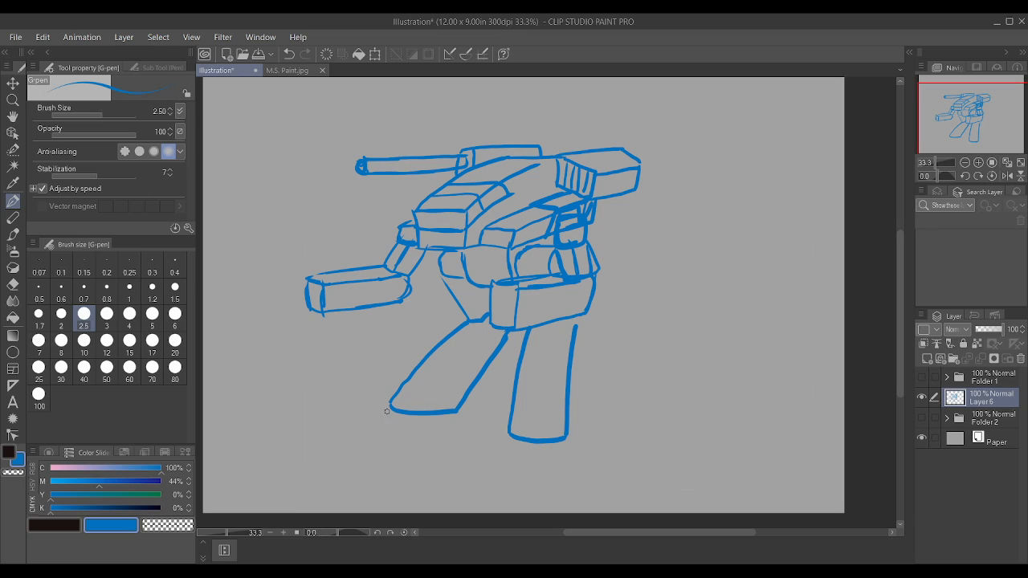
mouse_move(387, 411)
mouse_down()
mouse_move(349, 429)
mouse_move(388, 426)
mouse_move(365, 446)
mouse_move(385, 449)
mouse_move(452, 431)
mouse_move(387, 417)
mouse_up()
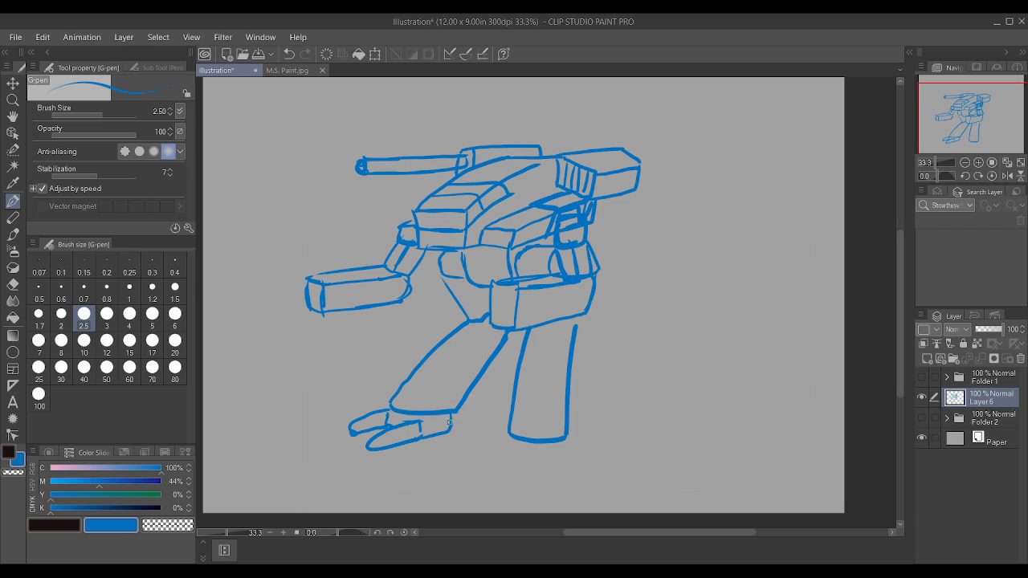
mouse_move(448, 433)
mouse_down()
mouse_move(474, 426)
mouse_move(459, 414)
mouse_up()
mouse_move(506, 438)
mouse_down()
mouse_move(456, 458)
mouse_move(454, 470)
mouse_move(497, 455)
mouse_move(488, 442)
mouse_move(514, 463)
mouse_move(490, 479)
mouse_move(517, 479)
mouse_move(535, 455)
mouse_move(574, 454)
mouse_move(572, 433)
mouse_move(591, 437)
mouse_move(561, 466)
mouse_move(556, 329)
mouse_up()
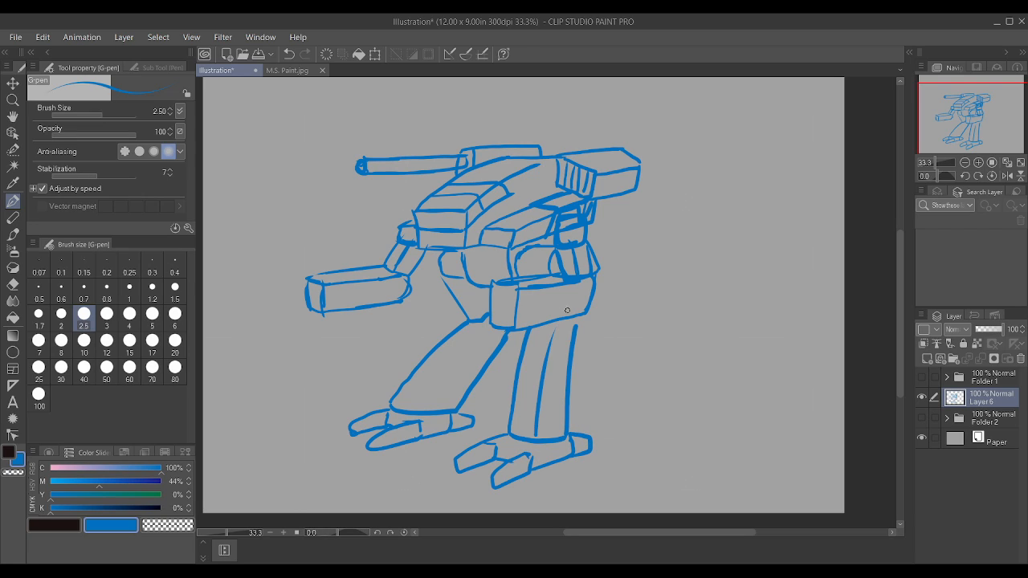
drag(425, 406, 500, 336)
Step: Reinforce the cockpit's lower edge and add panel lines, elbow circles and round muzzles to both gun forearms
drag(422, 248, 463, 249)
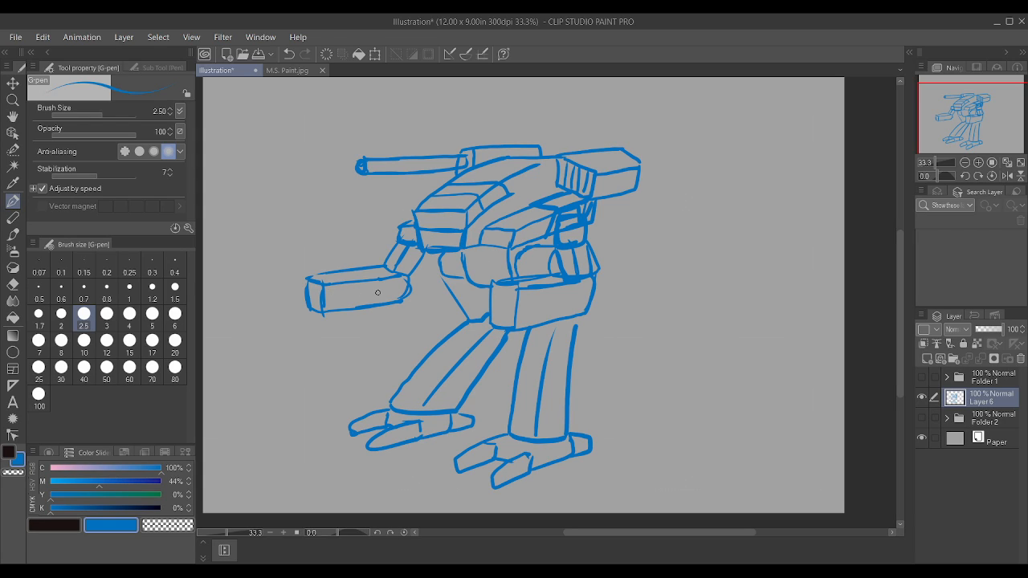
mouse_move(492, 307)
mouse_down()
mouse_move(573, 308)
mouse_move(587, 289)
mouse_up()
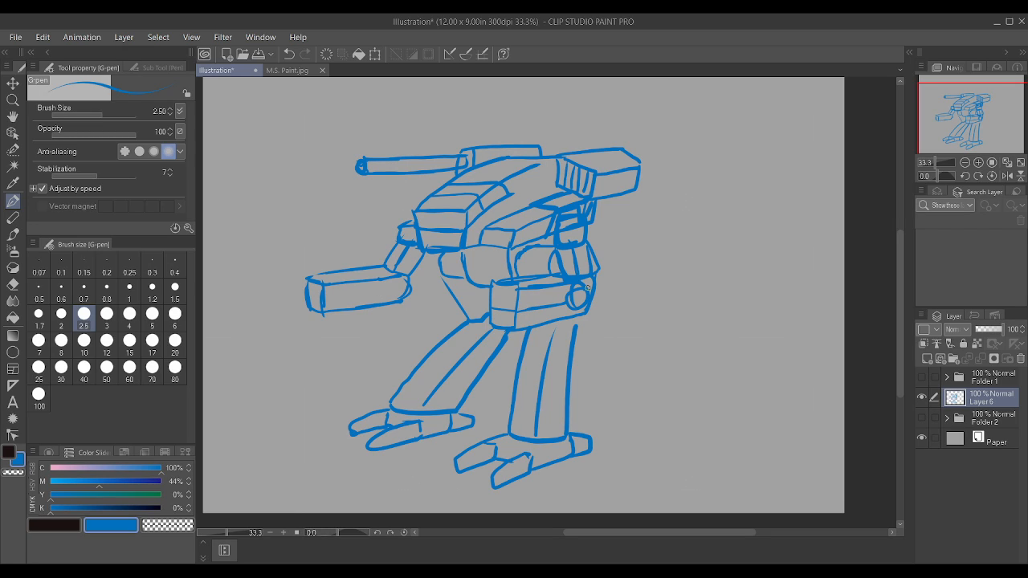
mouse_move(320, 301)
mouse_down()
mouse_move(383, 292)
mouse_move(398, 301)
mouse_move(392, 281)
mouse_up()
mouse_move(505, 293)
mouse_down()
mouse_move(499, 303)
mouse_move(509, 292)
mouse_up()
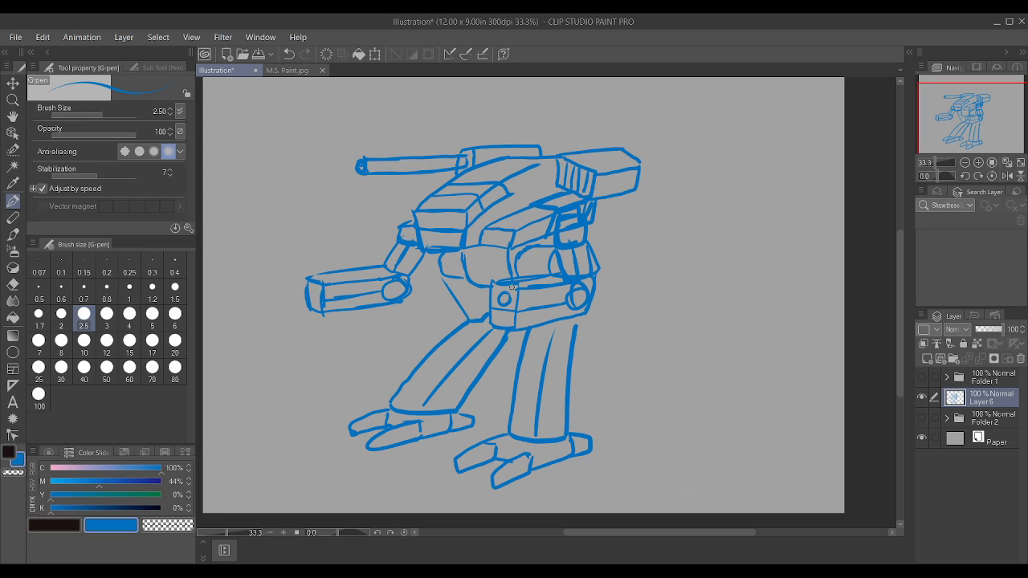
mouse_move(313, 287)
mouse_down()
mouse_move(317, 297)
mouse_move(321, 281)
mouse_up()
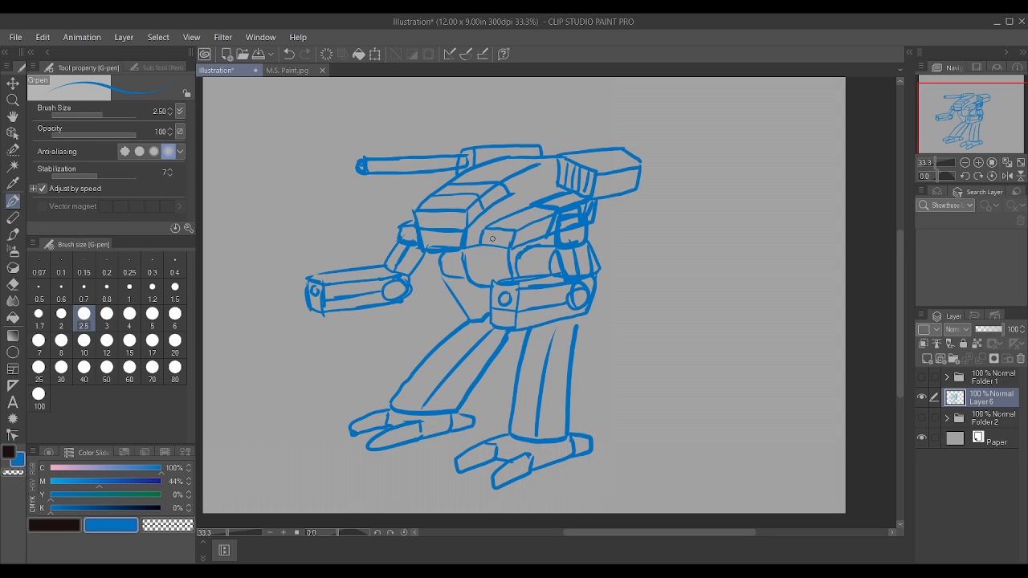
Step: Add panel lines to the hip blocks on both sides of the pelvis and an inner edge to the far thigh
scroll(492, 238, up, 1)
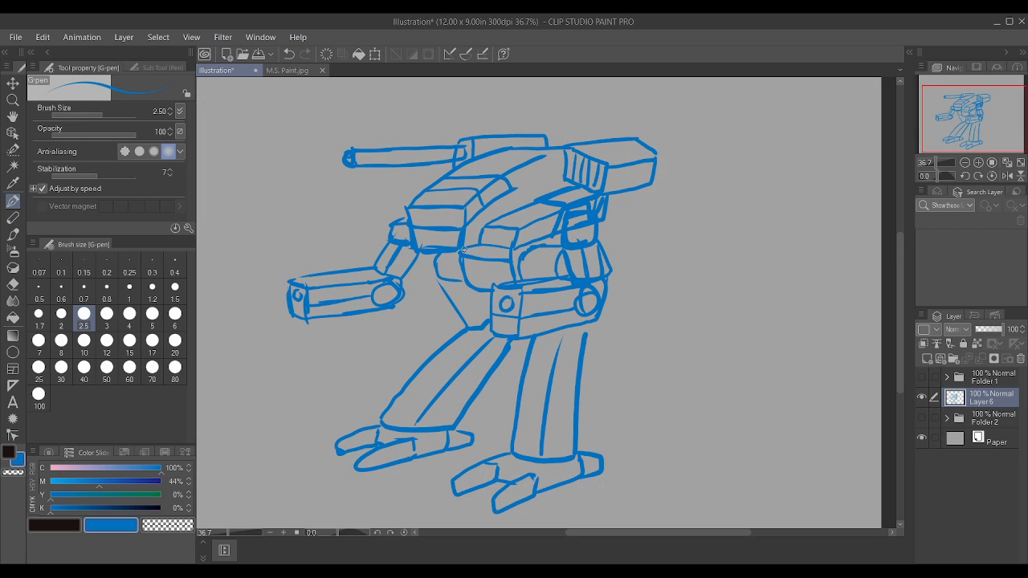
drag(434, 279, 466, 284)
drag(486, 321, 474, 296)
mouse_move(435, 266)
mouse_down()
mouse_move(461, 269)
mouse_move(465, 253)
mouse_up()
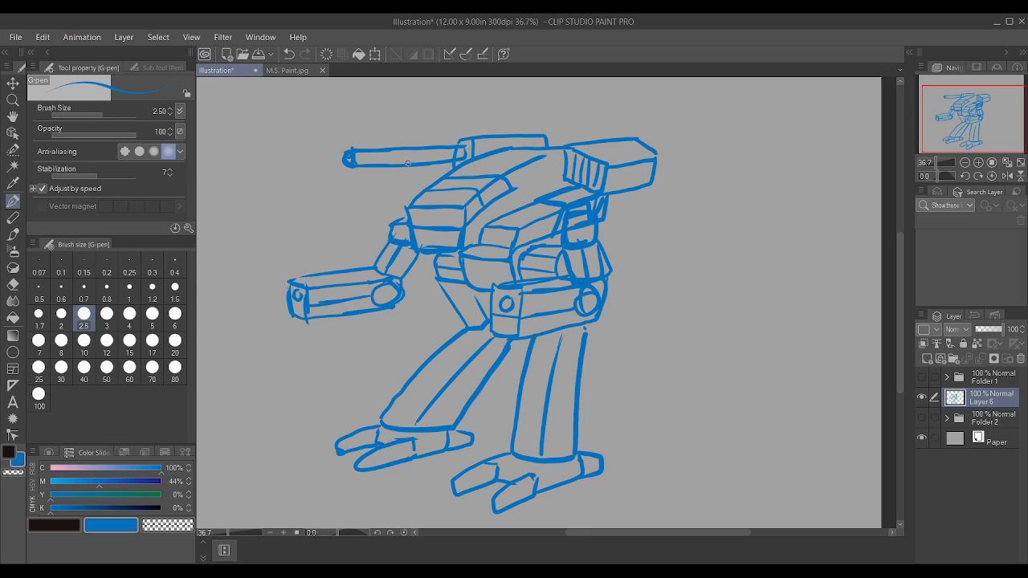
Step: Divide the long shoulder cannon barrel into segments and add a second small muzzle to the front of each forearm
mouse_move(411, 149)
mouse_down()
mouse_move(440, 148)
mouse_move(440, 158)
mouse_move(444, 145)
mouse_move(427, 159)
mouse_move(515, 133)
mouse_move(451, 142)
mouse_up()
drag(503, 318, 504, 326)
drag(298, 307, 299, 315)
scroll(295, 286, down, 1)
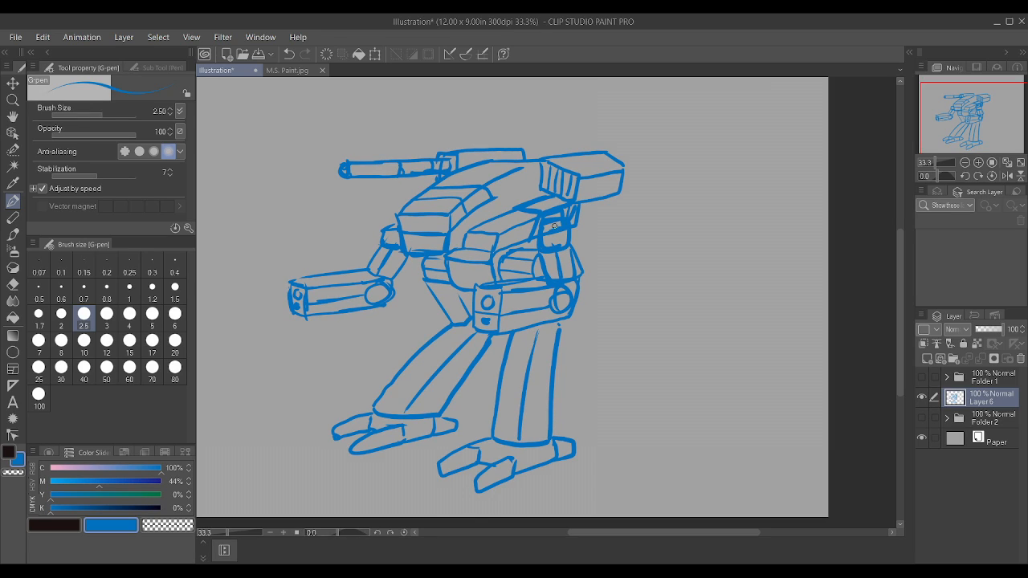
Step: Close the upper edge of the shoulder missile box and detail the near shoulder joint and the bracket behind it
scroll(555, 227, up, 1)
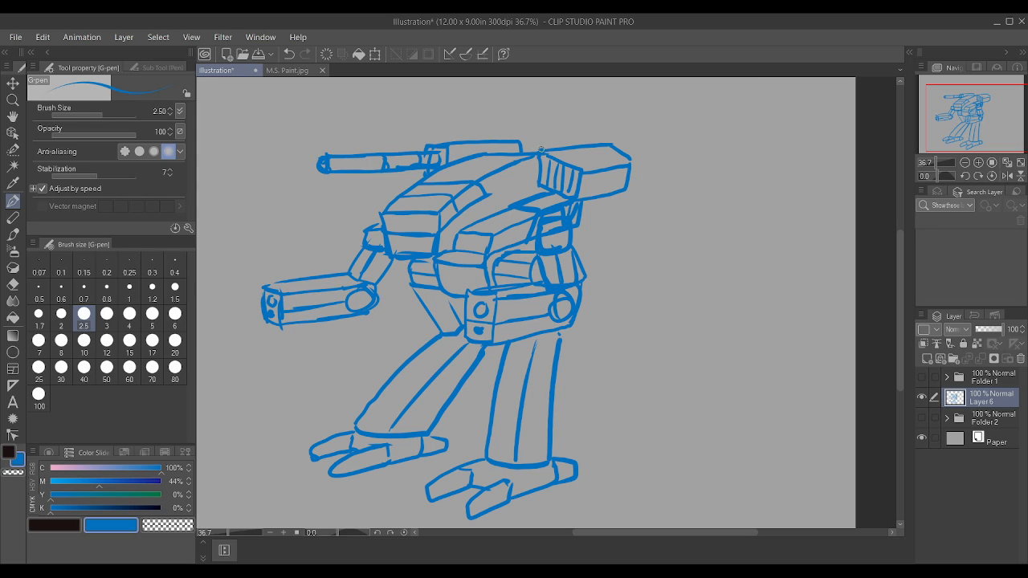
drag(542, 151, 574, 148)
scroll(588, 197, up, 2)
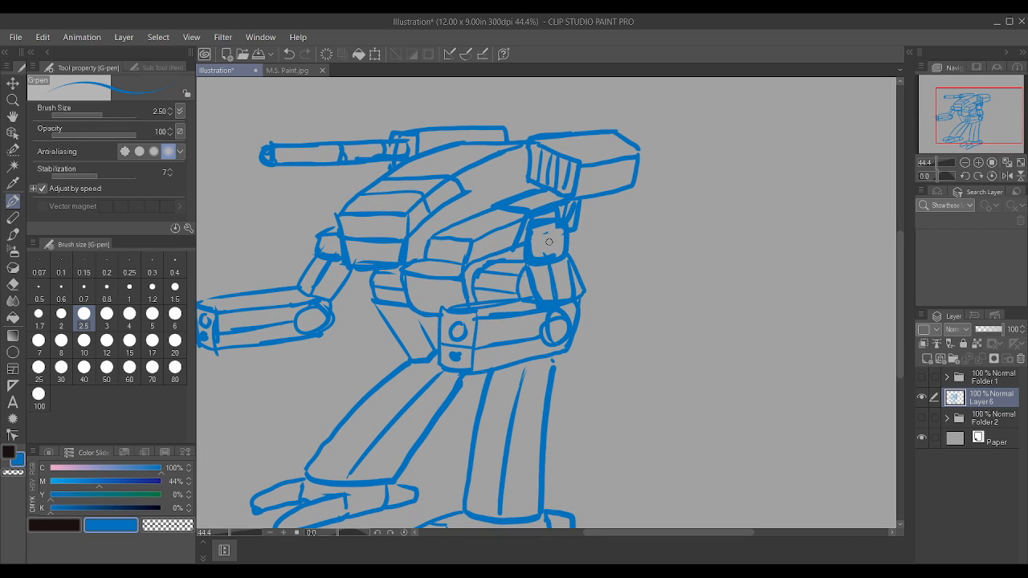
mouse_move(545, 255)
mouse_down()
mouse_move(566, 206)
mouse_move(564, 235)
mouse_move(591, 205)
mouse_up()
mouse_move(566, 233)
mouse_down()
mouse_move(591, 206)
mouse_move(547, 218)
mouse_move(569, 239)
mouse_up()
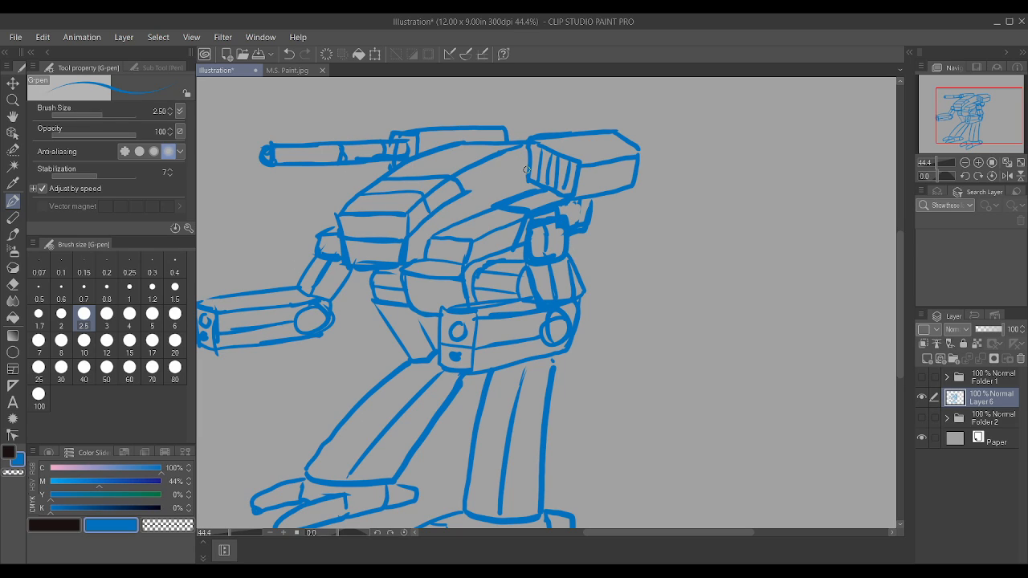
Step: Thicken the outlines of the small chest box and the far shoulder joint
mouse_move(425, 259)
mouse_down()
mouse_move(458, 264)
mouse_move(427, 241)
mouse_move(469, 262)
mouse_up()
drag(468, 263, 466, 240)
mouse_move(339, 254)
mouse_down()
mouse_move(315, 255)
mouse_move(317, 231)
mouse_up()
scroll(788, 196, down, 1)
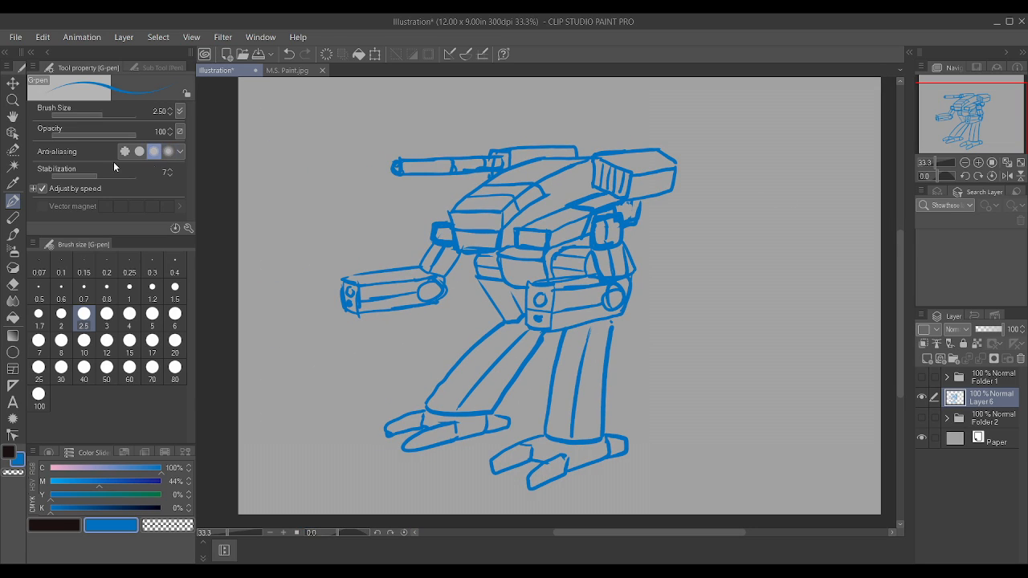
Step: Select the far arm with the Selection pen, move it closer to the body and clear the selection
click(11, 150)
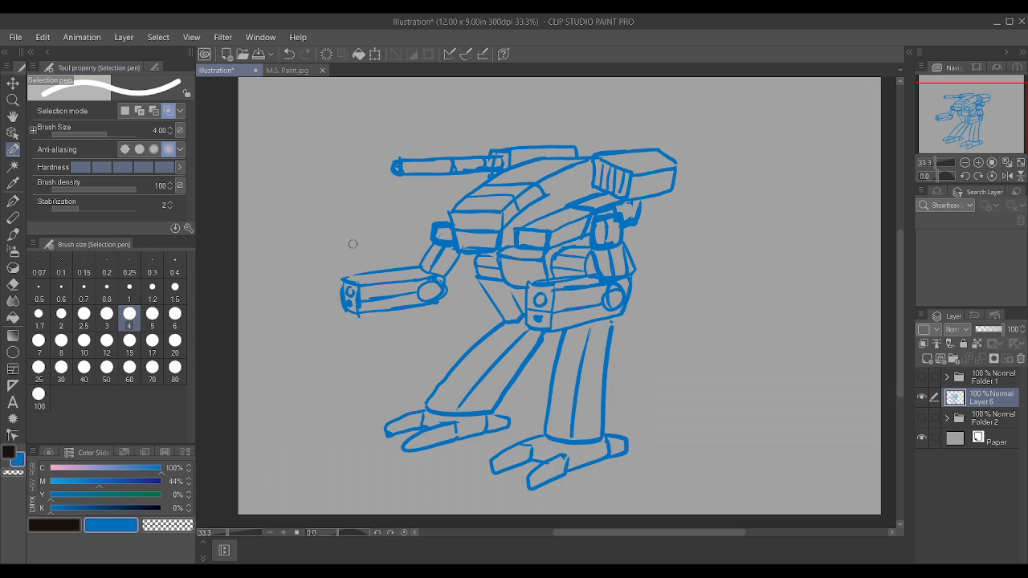
scroll(495, 304, up, 2)
scroll(495, 303, up, 1)
mouse_move(382, 206)
mouse_down()
mouse_move(434, 226)
mouse_move(389, 303)
mouse_move(248, 317)
mouse_move(242, 257)
mouse_move(236, 301)
mouse_move(246, 254)
mouse_move(338, 244)
mouse_move(384, 215)
mouse_move(391, 296)
mouse_move(406, 230)
mouse_up()
mouse_move(381, 277)
mouse_down()
mouse_move(264, 309)
mouse_move(366, 298)
mouse_move(366, 280)
mouse_move(269, 270)
mouse_move(370, 245)
mouse_move(250, 305)
mouse_move(298, 253)
mouse_up()
key(k)
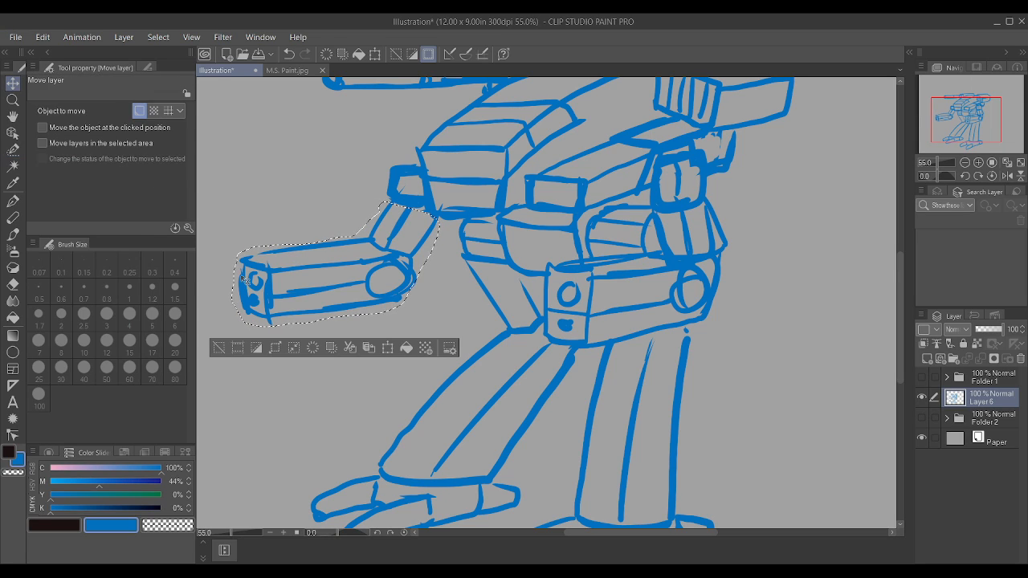
drag(338, 291, 367, 284)
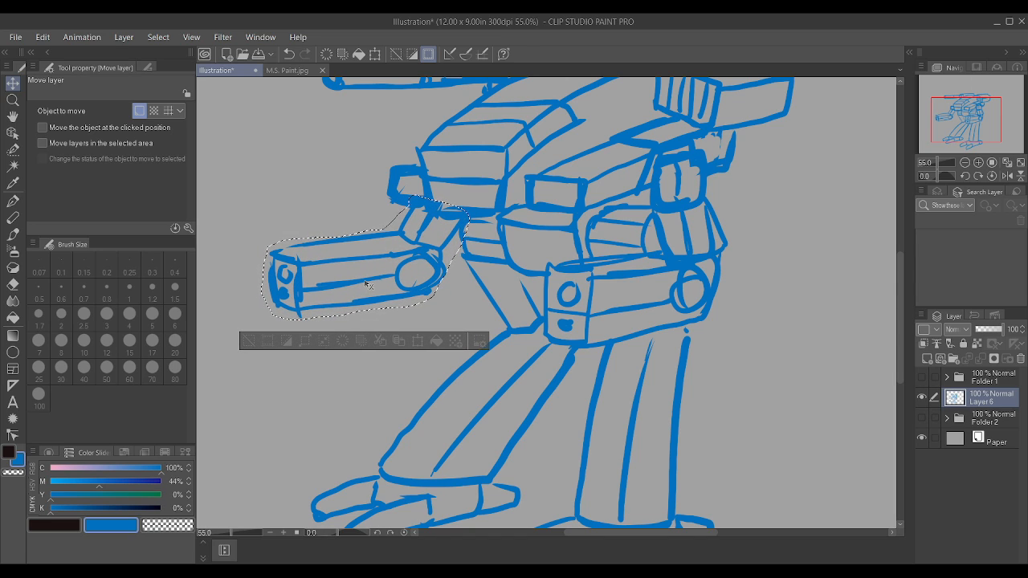
key(ctrl+d)
scroll(435, 279, down, 5)
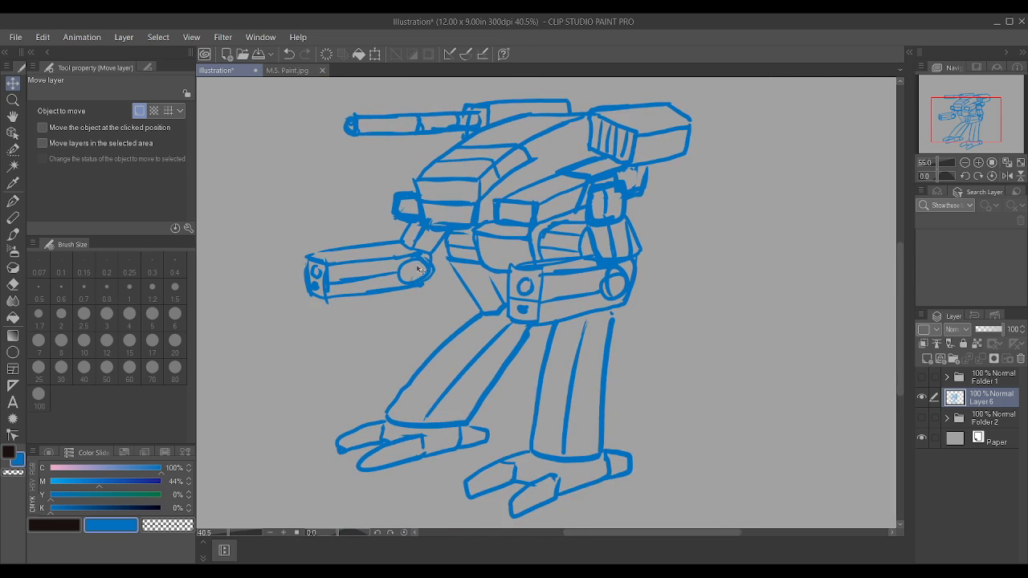
Step: Erase the near leg's lengthwise panel line and redraw it with the G-pen slightly closer to the leg's rear edge
scroll(435, 279, up, 7)
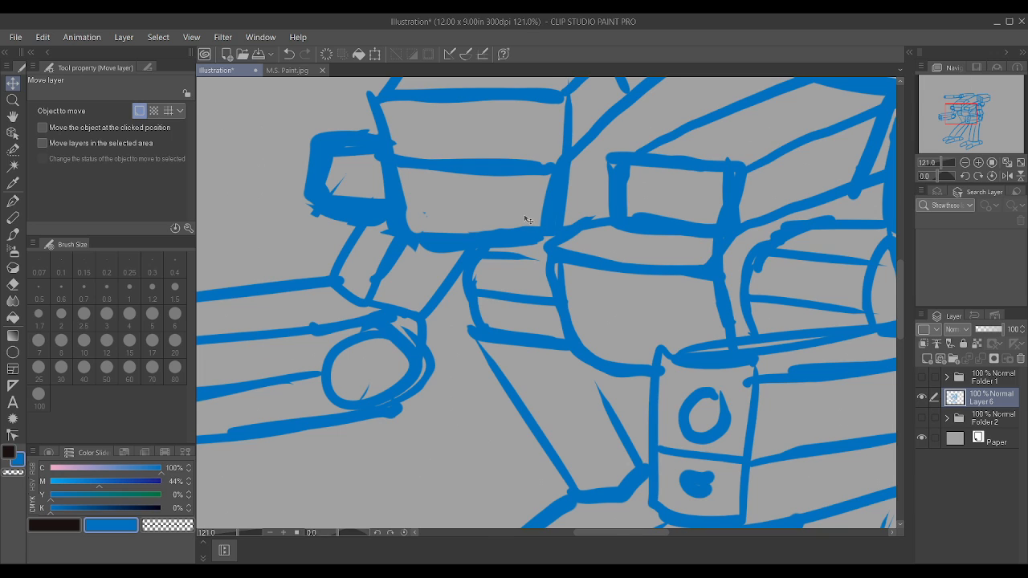
scroll(526, 219, down, 3)
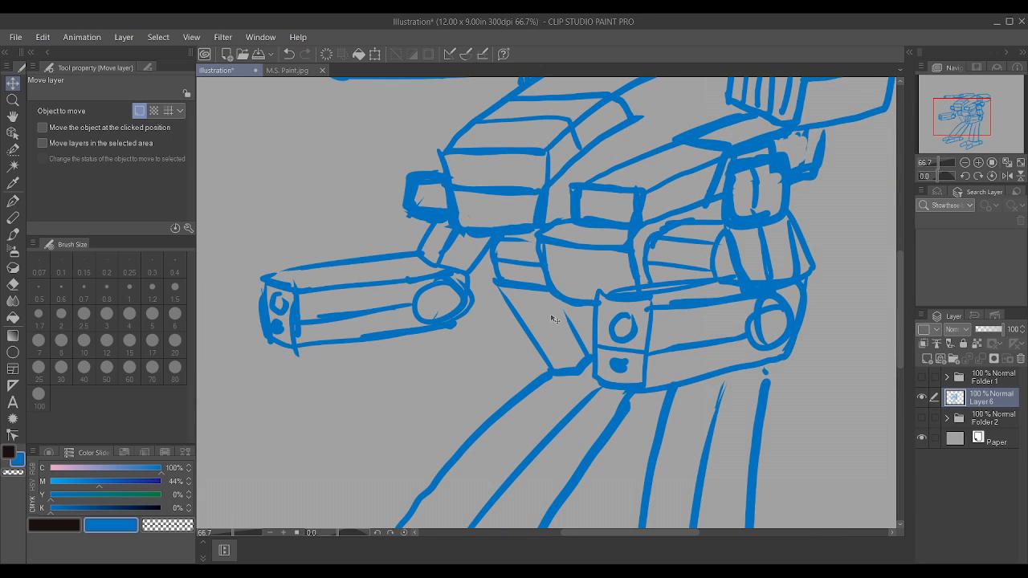
scroll(553, 318, down, 2)
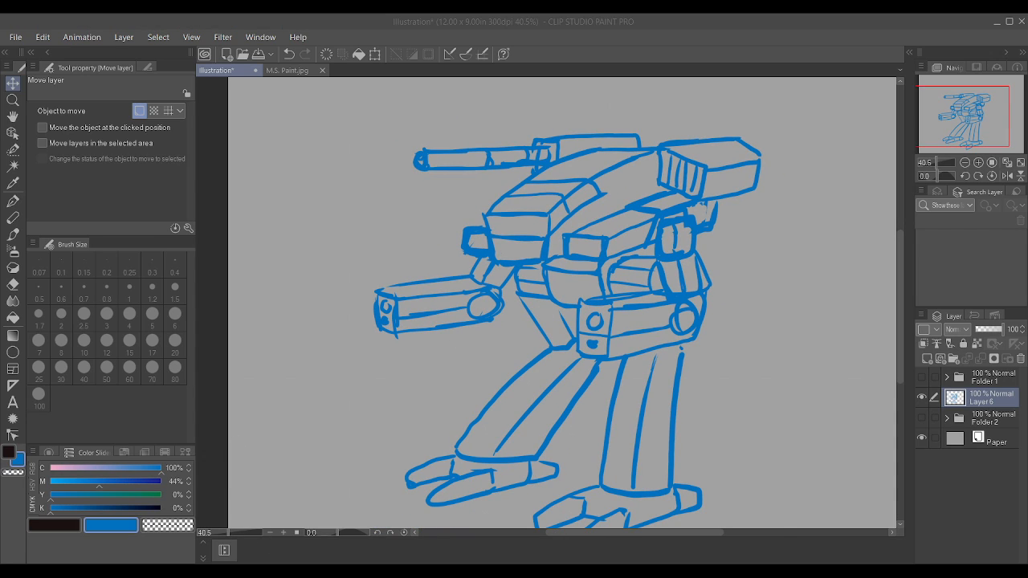
scroll(361, 378, down, 1)
scroll(670, 506, up, 2)
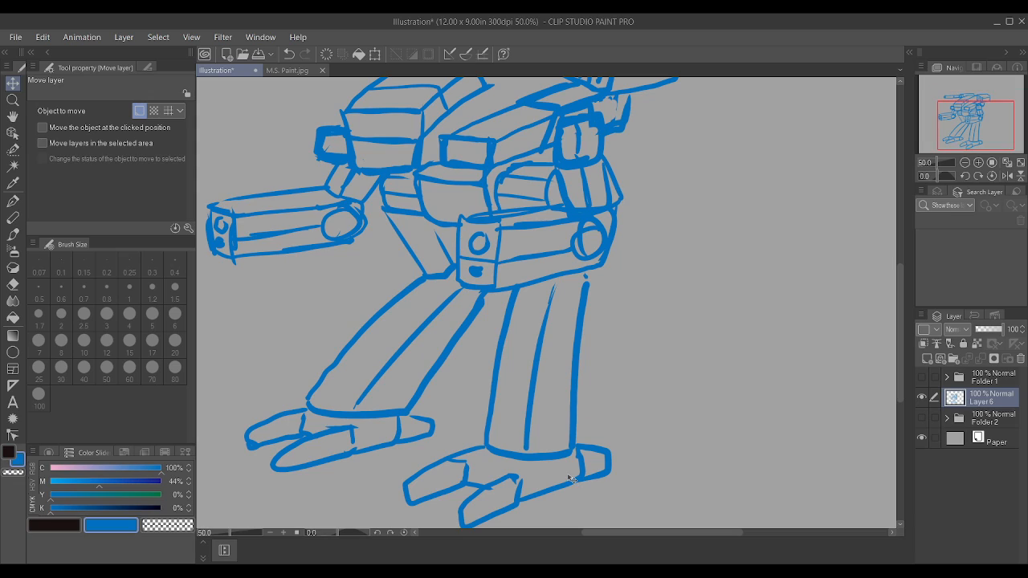
mouse_move(553, 291)
mouse_down()
mouse_move(524, 446)
mouse_move(540, 347)
mouse_up()
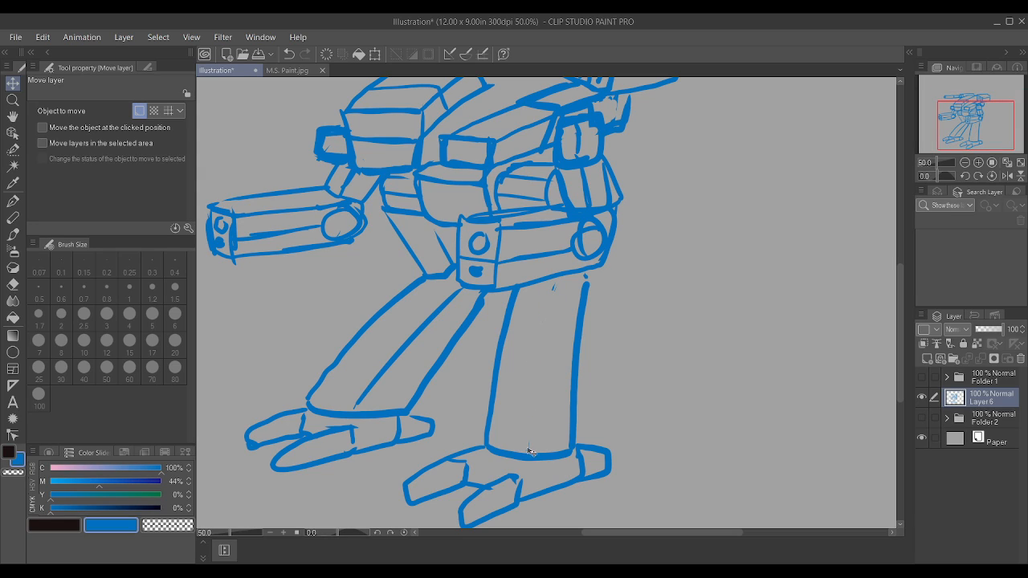
key(p)
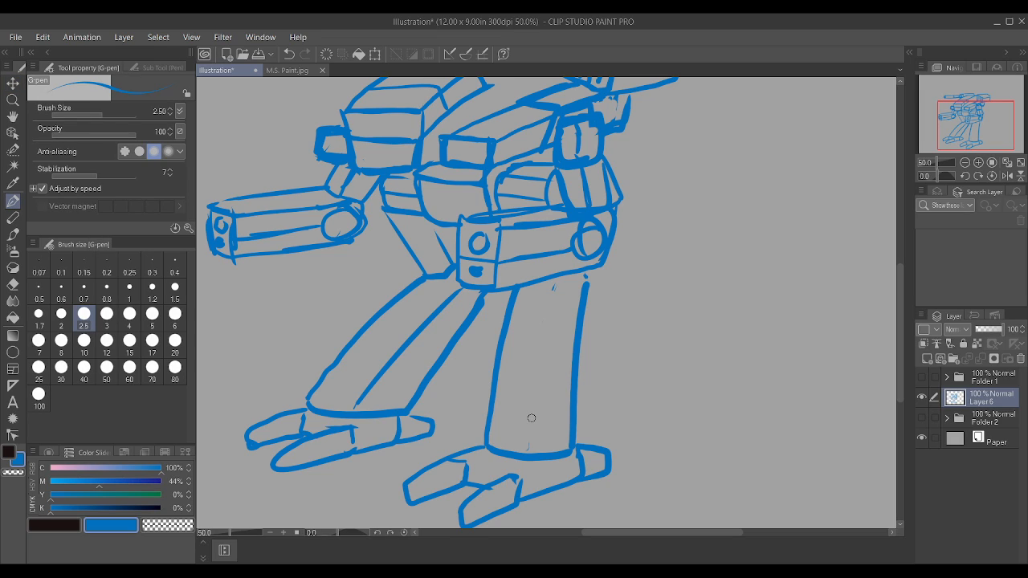
drag(536, 453, 563, 281)
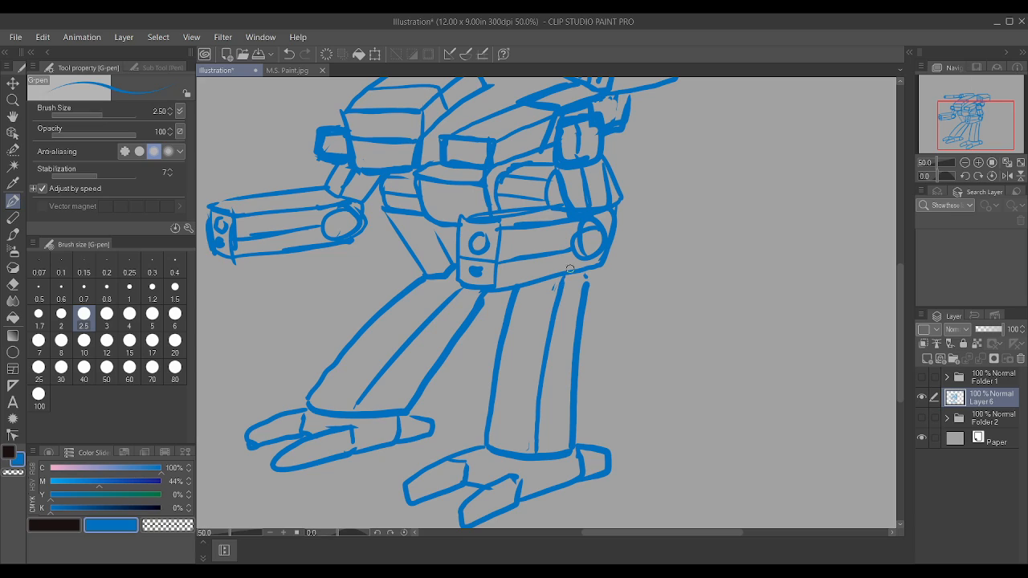
Step: Draw a small joint circle at the upper end of each lower leg
mouse_move(467, 296)
mouse_down()
mouse_move(452, 303)
mouse_move(470, 318)
mouse_move(469, 296)
mouse_up()
mouse_move(573, 287)
mouse_down()
mouse_move(562, 294)
mouse_move(576, 285)
mouse_up()
scroll(473, 314, down, 1)
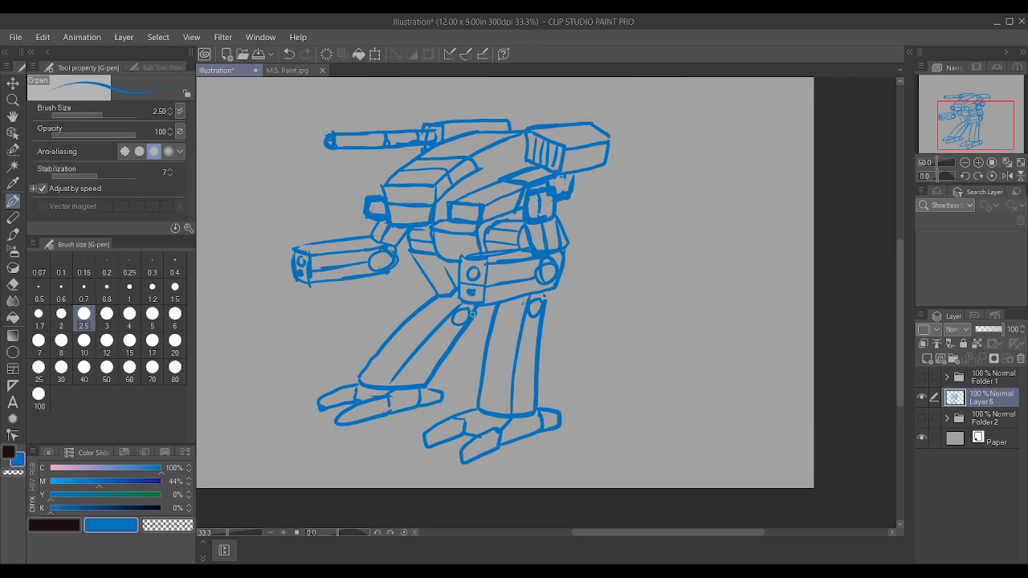
Step: Reinforce the cockpit's lower and upper front edges and erase the vertical corner edge of its front face
scroll(472, 314, up, 2)
scroll(433, 233, down, 2)
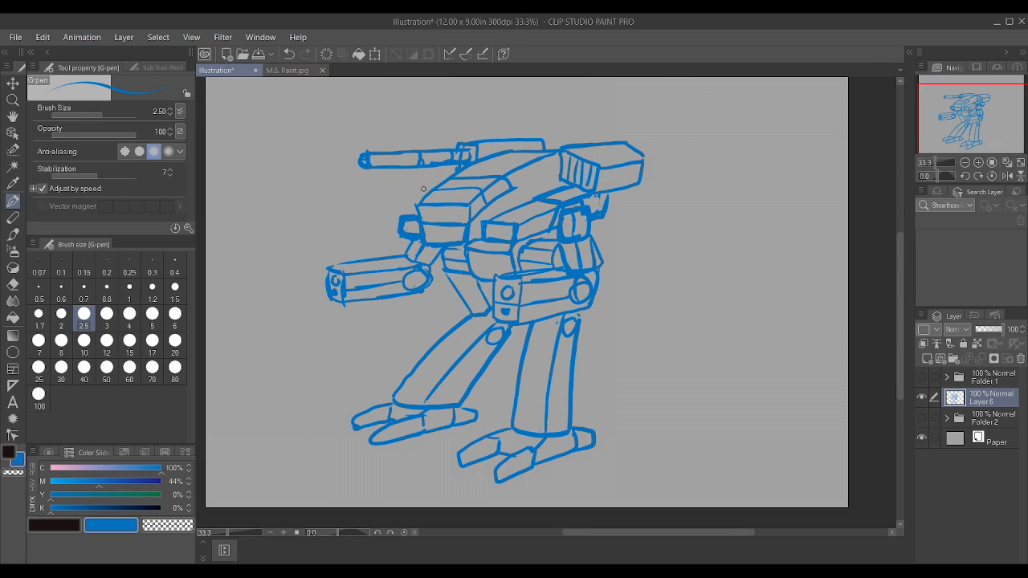
scroll(424, 189, up, 2)
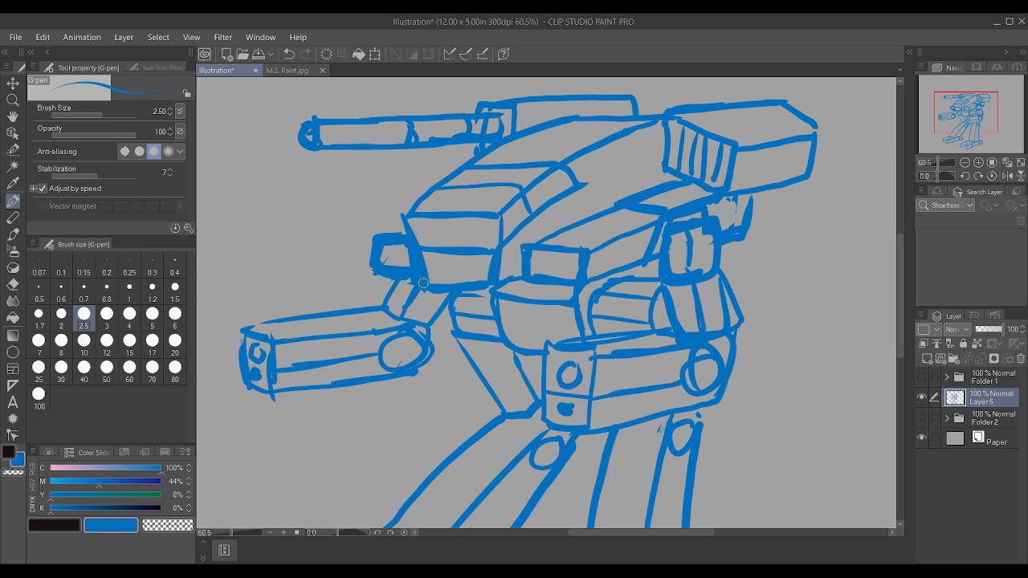
drag(424, 283, 485, 290)
drag(410, 213, 456, 180)
scroll(582, 227, up, 1)
mouse_move(475, 283)
mouse_down()
mouse_move(486, 211)
mouse_move(482, 259)
mouse_move(471, 246)
mouse_move(484, 240)
mouse_up()
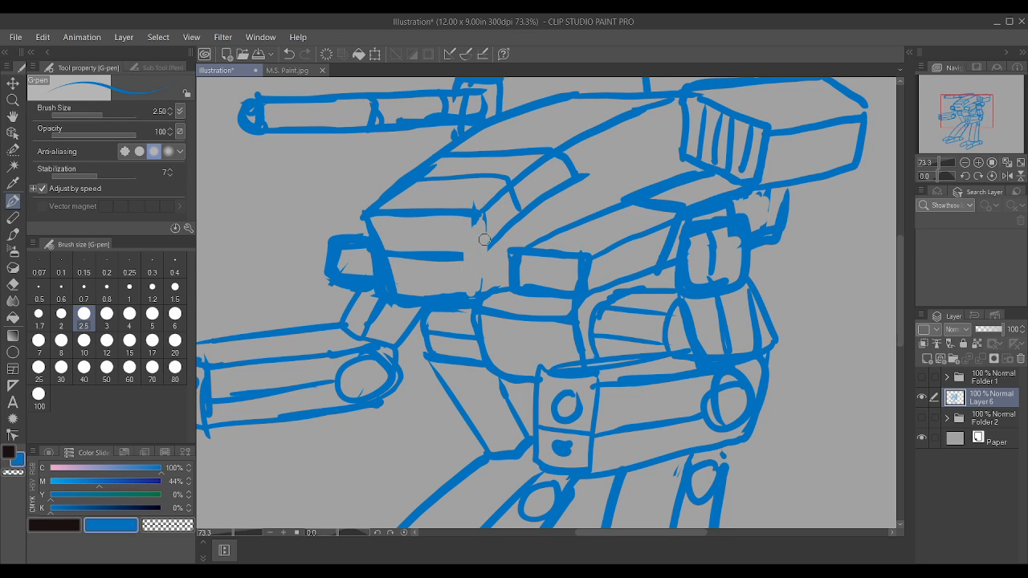
click(13, 284)
click(133, 66)
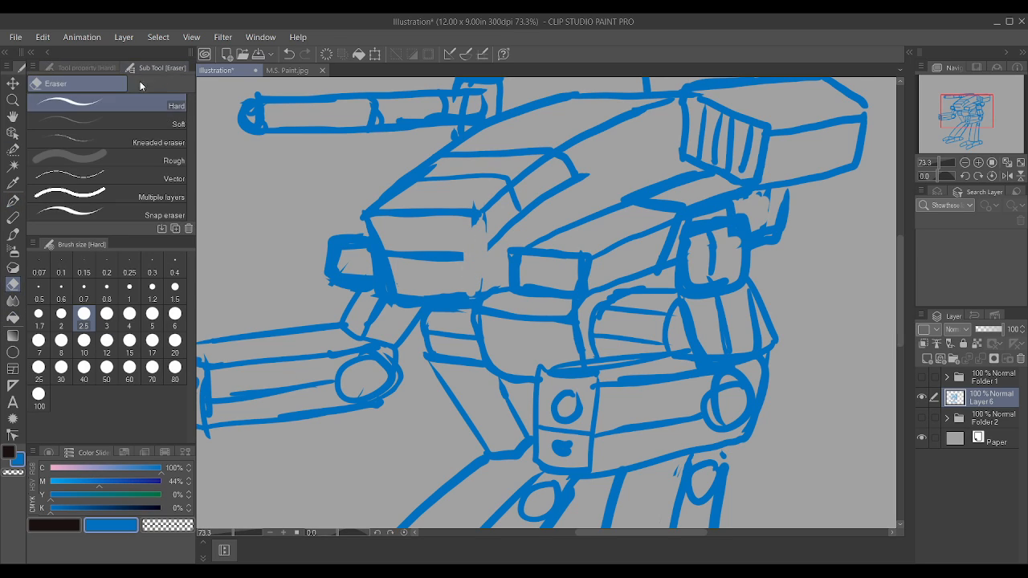
click(102, 122)
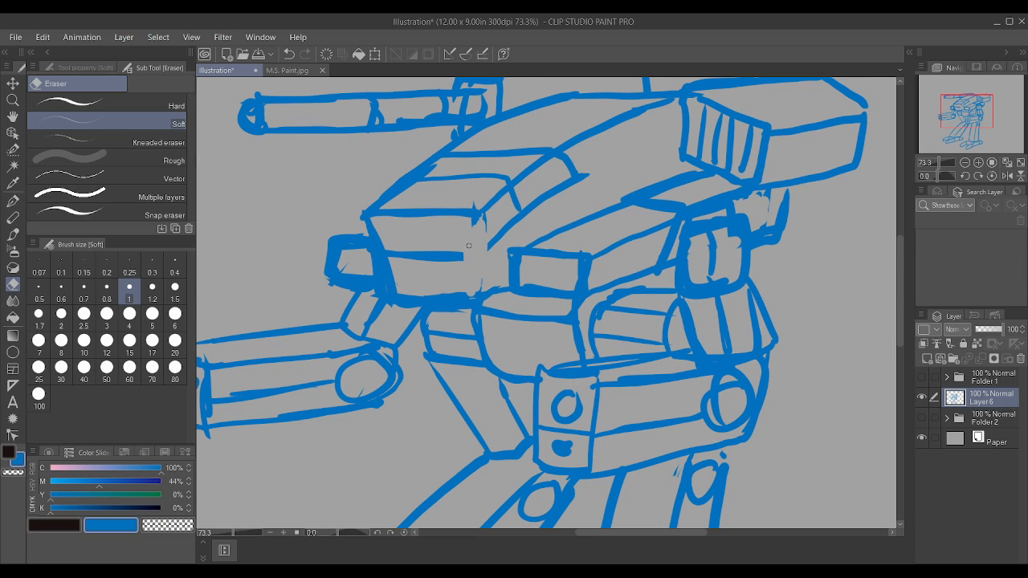
Step: Redraw the cockpit's vertical corner edge with the G-pen at size 1.7 and extend the front face's middle line to it
key(p)
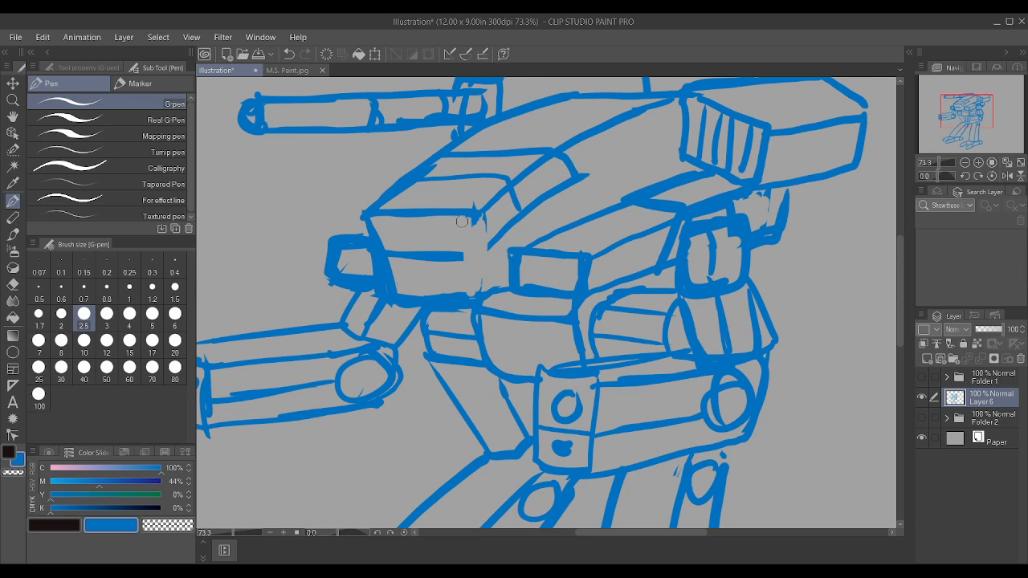
key(^)
key([)
key([)
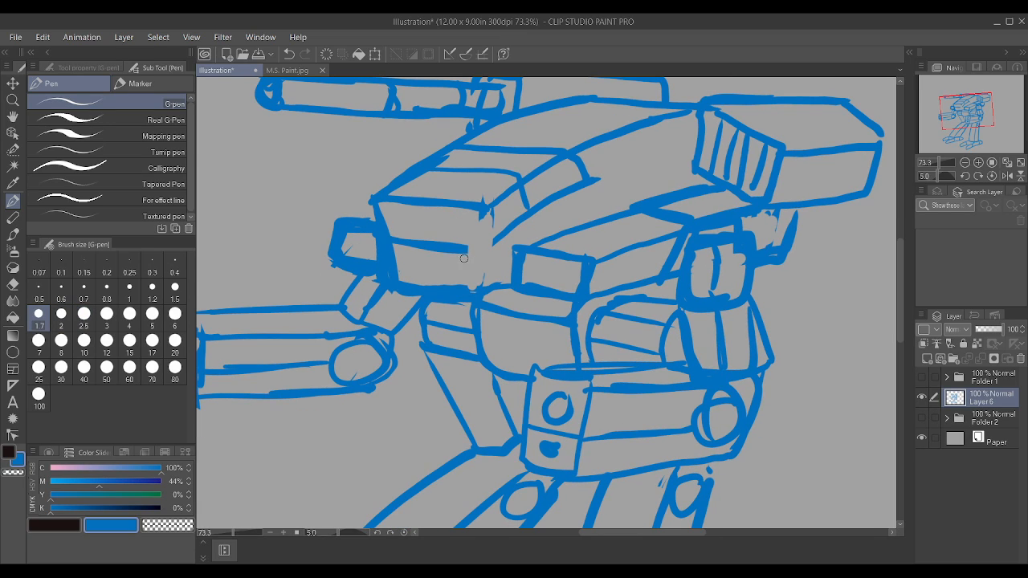
drag(474, 288, 474, 227)
drag(476, 270, 477, 199)
key(-)
key(-)
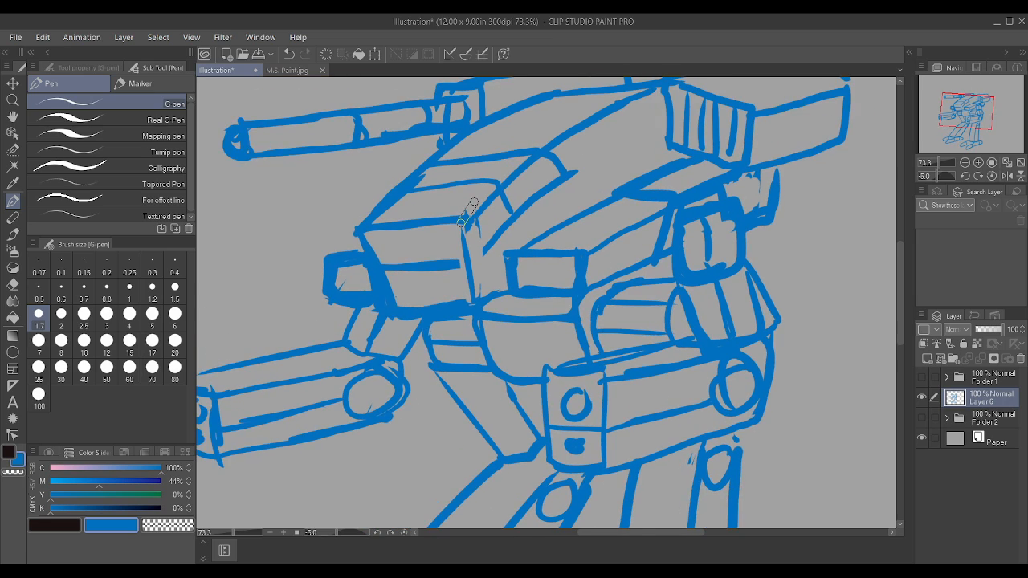
key(^)
drag(447, 263, 470, 262)
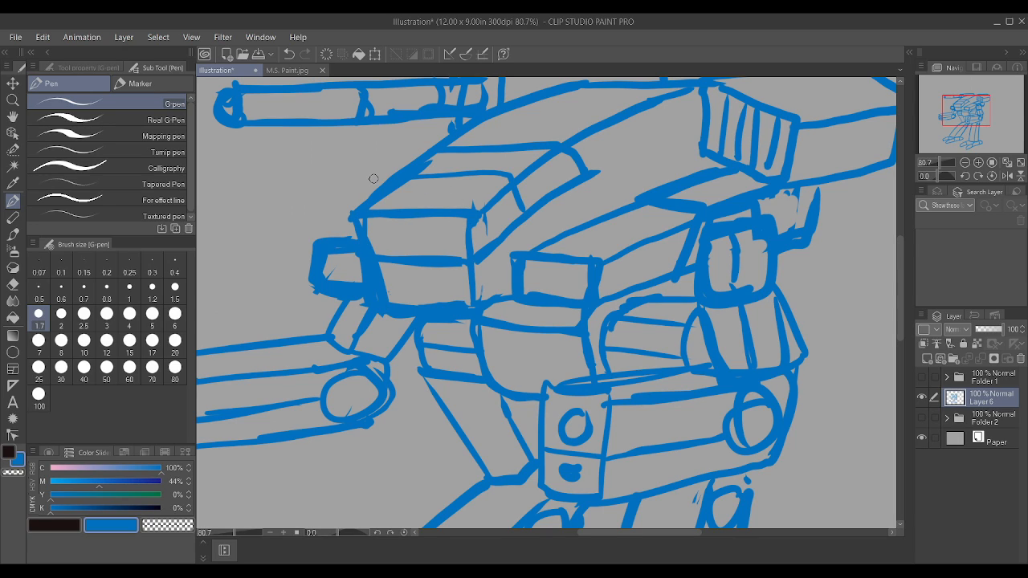
drag(362, 205, 359, 233)
key(ctrl+z)
scroll(561, 176, down, 3)
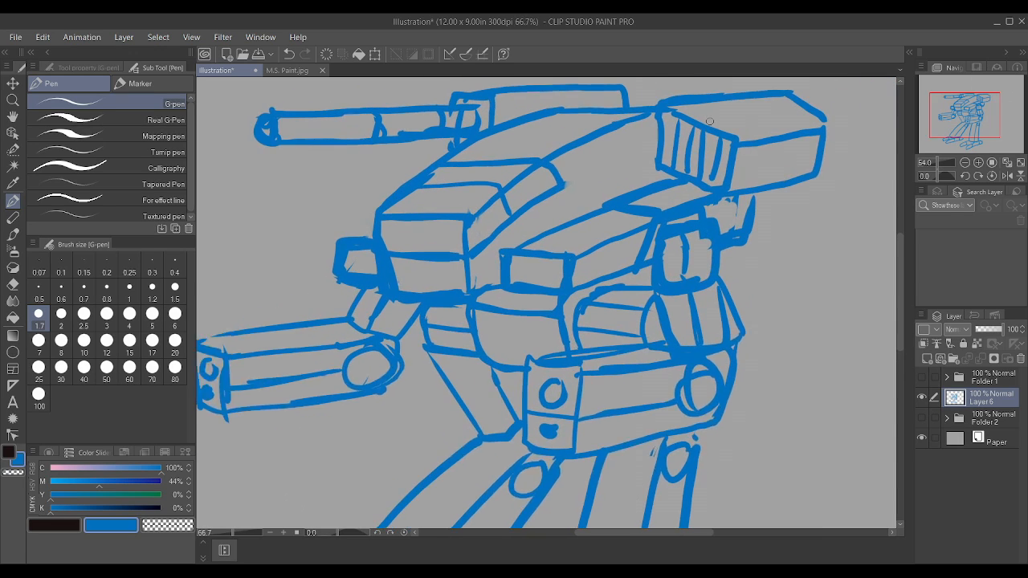
Step: Extend the lower edge of the hull's upper side panel back to the missile launcher and add a short dividing line across the panel
drag(548, 189, 653, 152)
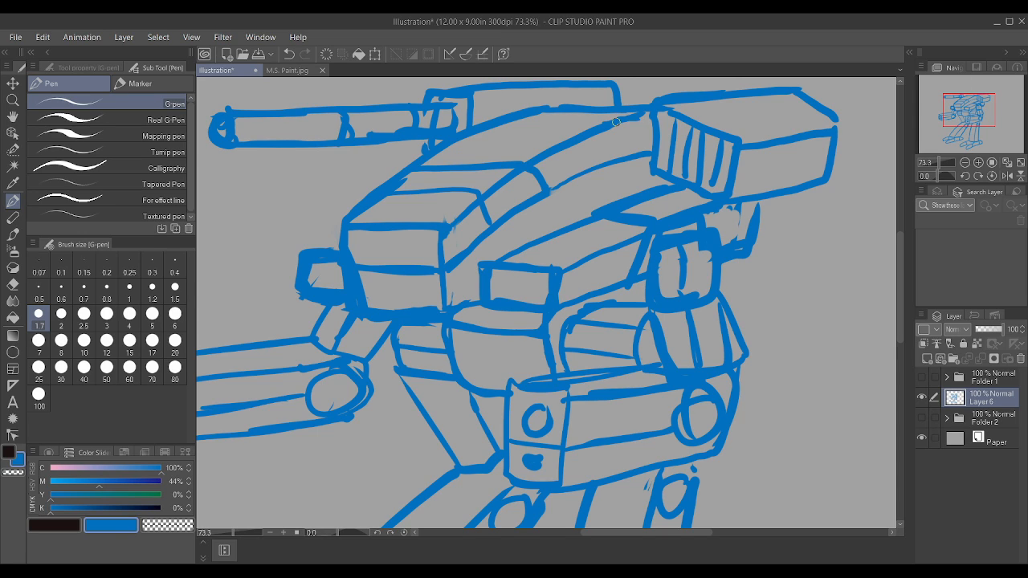
mouse_move(466, 138)
mouse_down()
mouse_move(567, 140)
mouse_move(589, 172)
mouse_up()
scroll(591, 171, down, 3)
scroll(592, 171, down, 1)
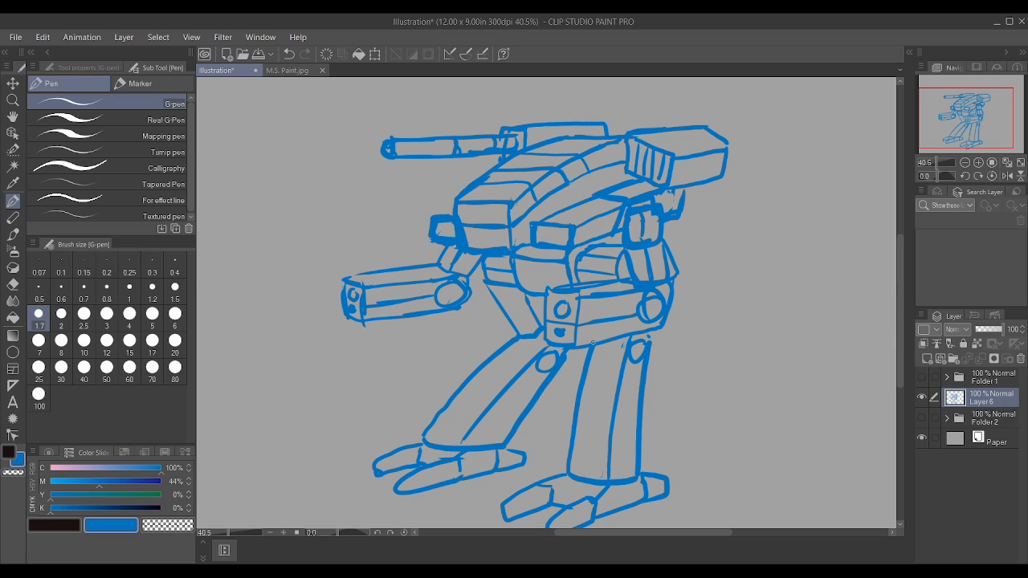
scroll(561, 416, up, 3)
scroll(561, 416, down, 2)
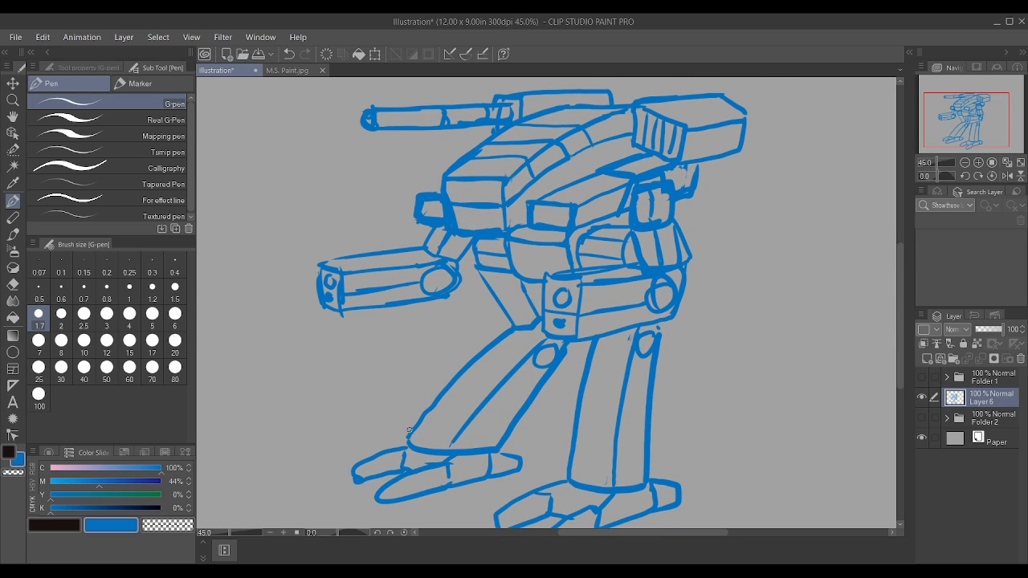
Step: Redraw the inner edge of the near foot's outer toe and clean up the outlines of its front toes
scroll(408, 430, down, 2)
scroll(465, 470, up, 5)
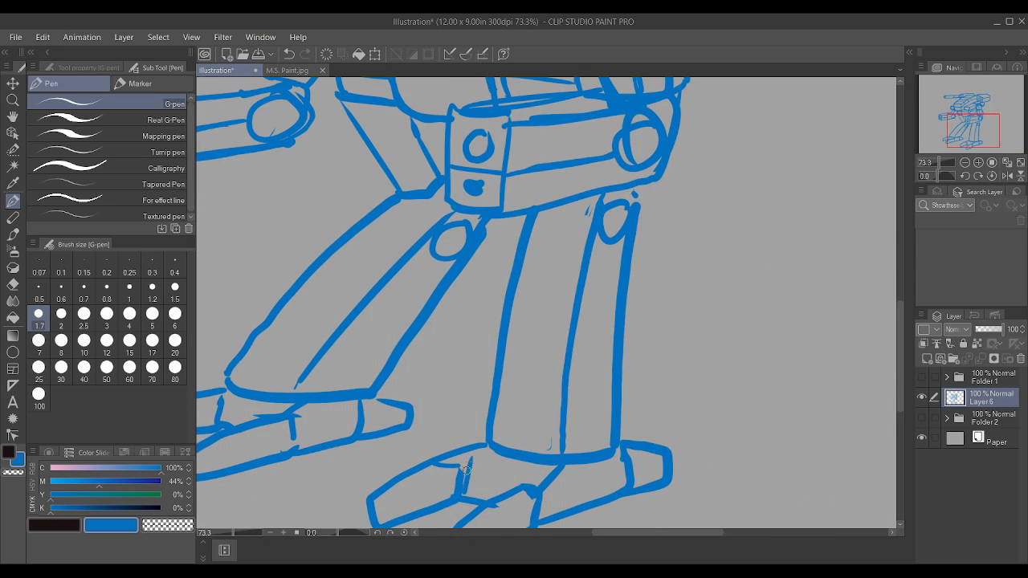
mouse_move(464, 486)
mouse_down()
mouse_move(474, 454)
mouse_move(429, 466)
mouse_move(477, 457)
mouse_move(445, 474)
mouse_move(453, 484)
mouse_move(436, 473)
mouse_move(463, 453)
mouse_move(454, 471)
mouse_move(484, 433)
mouse_move(442, 458)
mouse_move(471, 455)
mouse_up()
scroll(459, 434, down, 8)
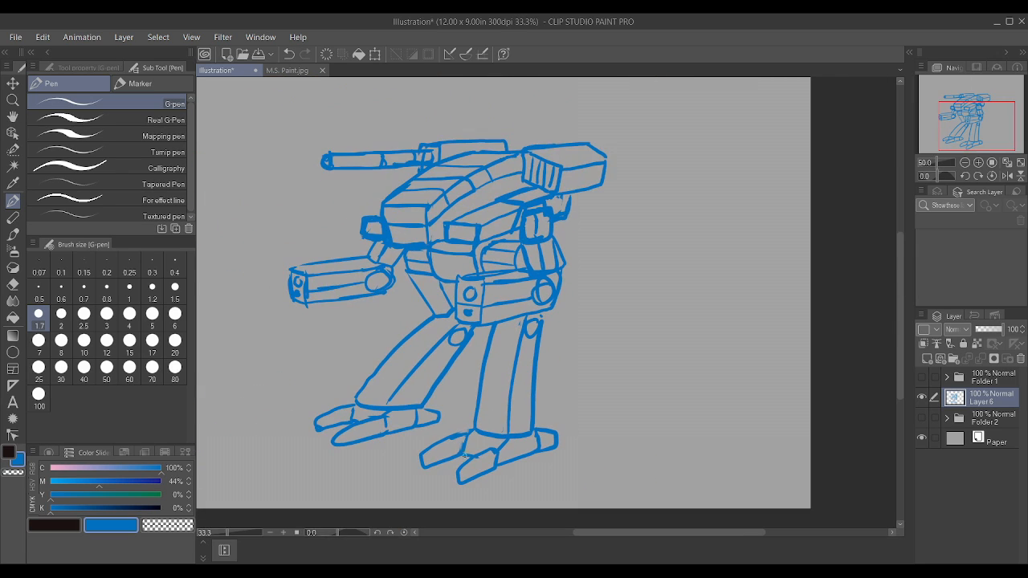
scroll(464, 486, up, 9)
mouse_move(452, 486)
mouse_down()
mouse_move(437, 474)
mouse_move(442, 452)
mouse_move(452, 472)
mouse_move(434, 472)
mouse_move(441, 460)
mouse_up()
mouse_move(358, 422)
mouse_down()
mouse_move(356, 446)
mouse_move(365, 444)
mouse_move(352, 416)
mouse_up()
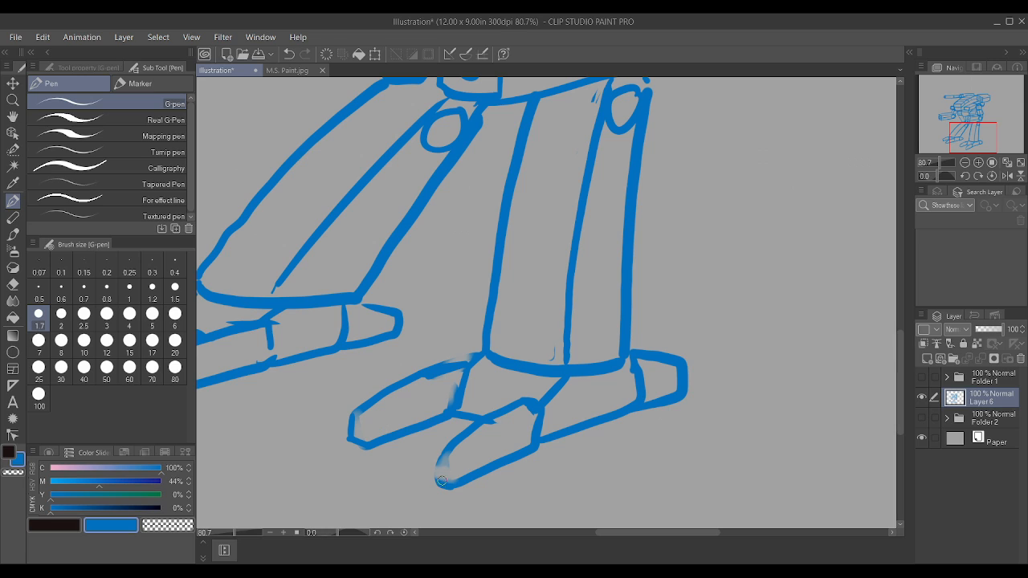
mouse_move(443, 482)
mouse_down()
mouse_move(434, 460)
mouse_move(446, 450)
mouse_move(434, 484)
mouse_up()
Step: Draw dividing lines across the front toes of both feet to separate the toe tips
scroll(457, 489, down, 6)
scroll(313, 426, up, 4)
mouse_move(288, 435)
mouse_down()
mouse_move(310, 404)
mouse_move(340, 395)
mouse_move(303, 376)
mouse_up()
mouse_move(476, 433)
mouse_down()
mouse_move(490, 463)
mouse_move(553, 474)
mouse_move(554, 485)
mouse_up()
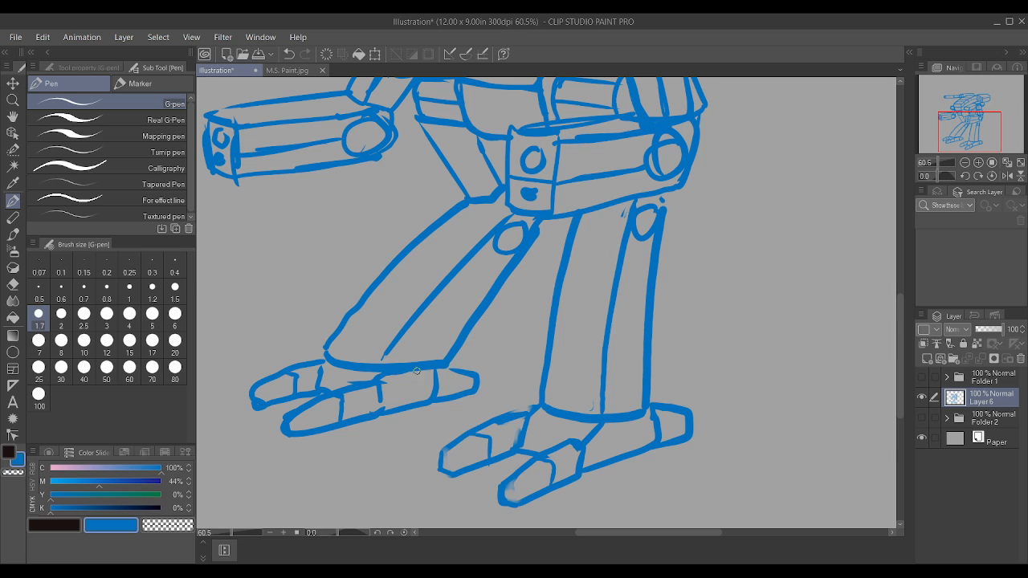
Step: Add a line along the far lower leg's bottom edge and another across the near leg's upper end beneath the forearm
scroll(425, 334, down, 2)
scroll(426, 334, up, 1)
drag(343, 348, 398, 359)
scroll(579, 404, down, 2)
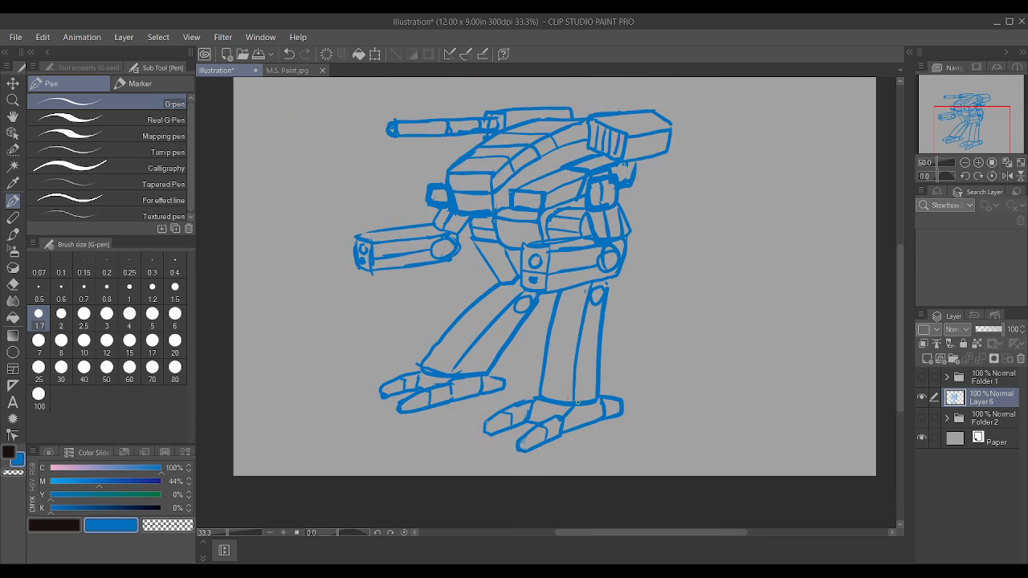
scroll(544, 274, up, 2)
scroll(544, 273, up, 1)
drag(575, 307, 625, 313)
scroll(635, 291, down, 3)
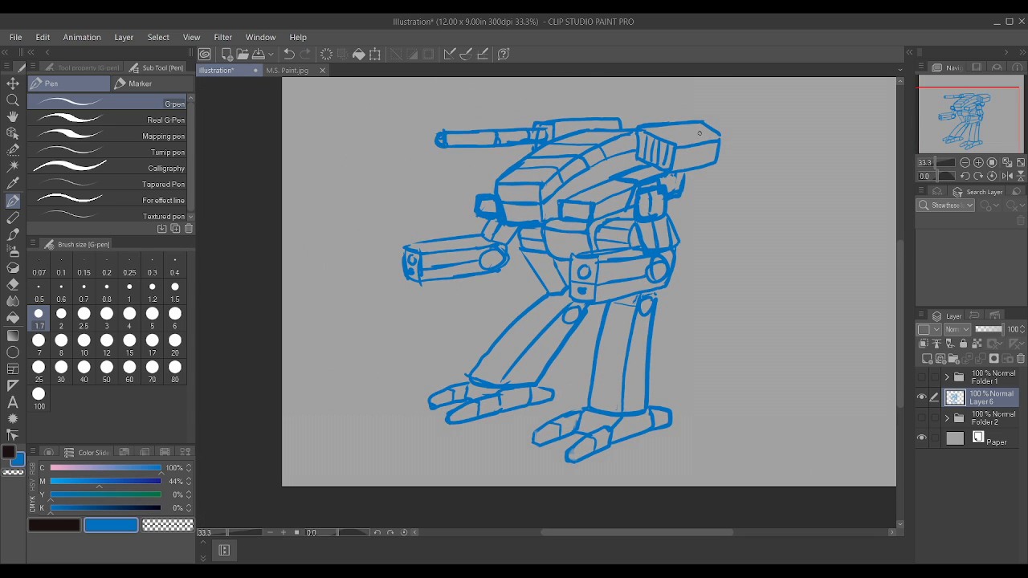
Step: Examine the cockpit and torso details up close and the proportions of the whole mech sketch
scroll(597, 200, up, 2)
scroll(597, 200, up, 1)
scroll(563, 205, down, 2)
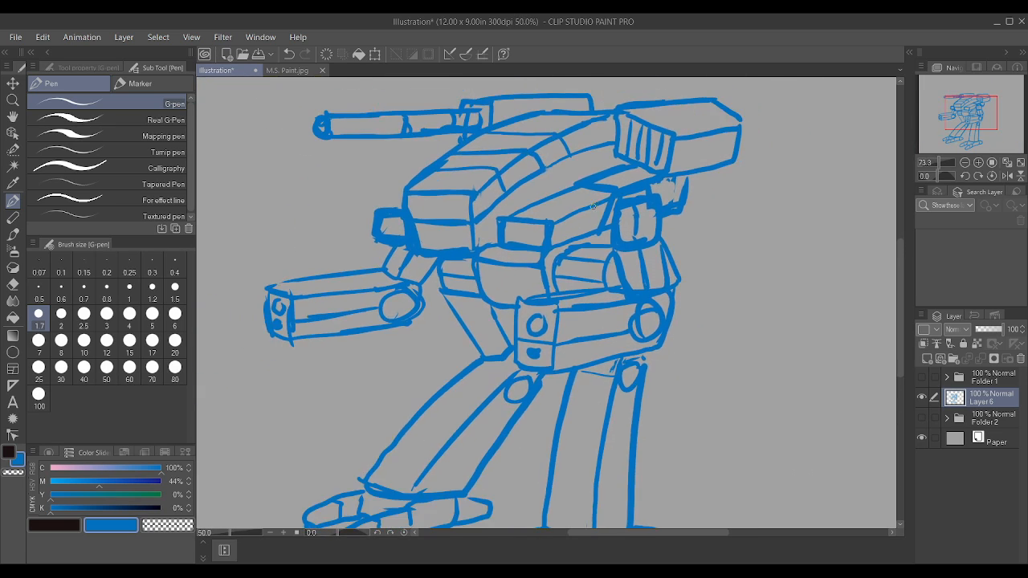
scroll(500, 211, up, 2)
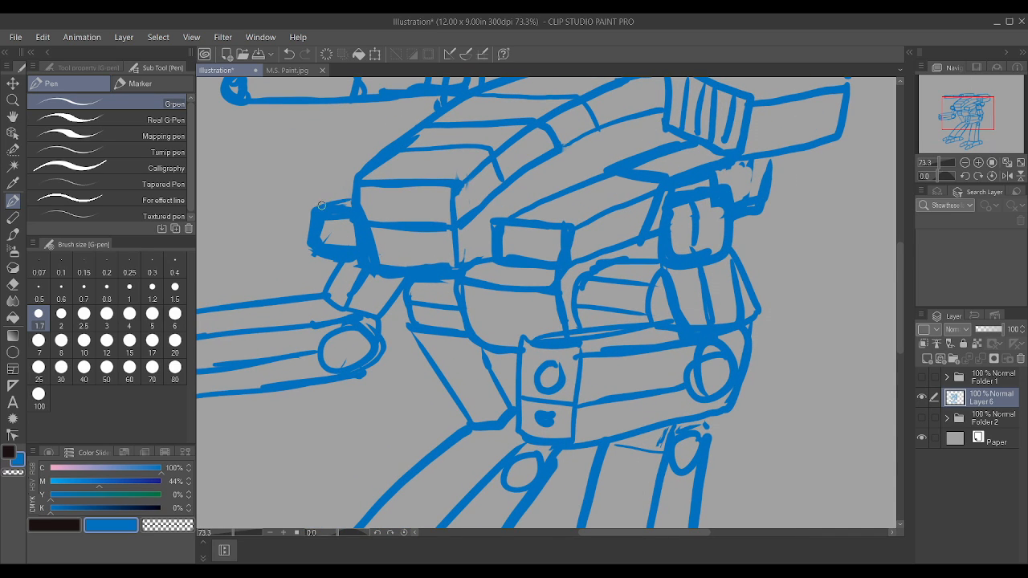
scroll(369, 180, down, 2)
scroll(376, 176, up, 2)
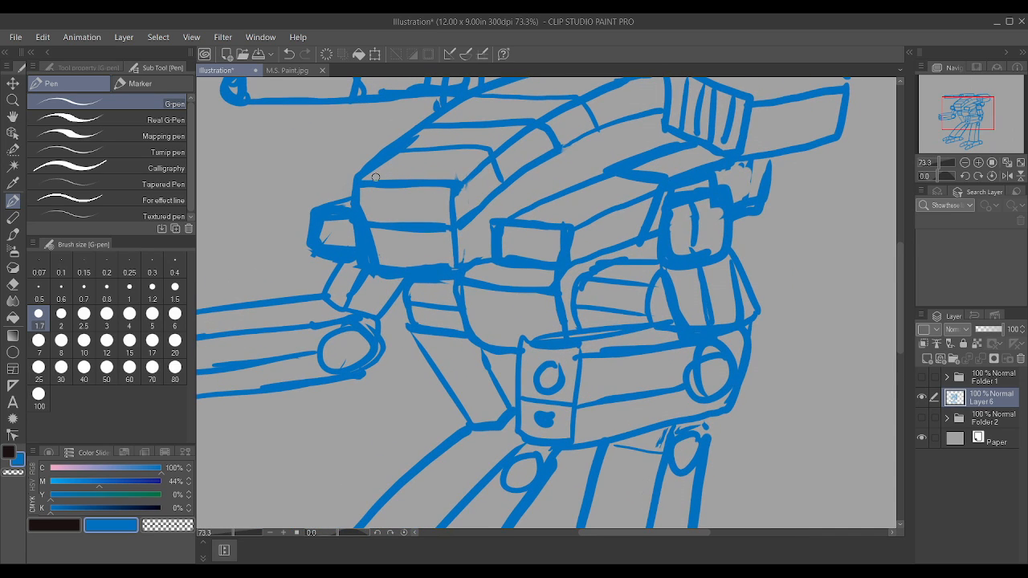
scroll(494, 269, down, 2)
scroll(472, 263, up, 1)
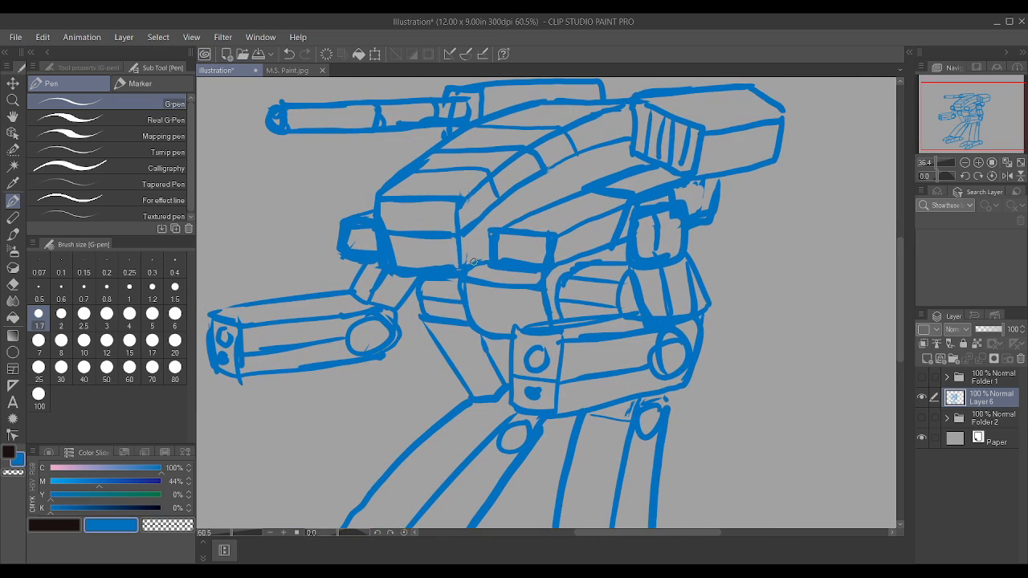
scroll(455, 225, down, 2)
scroll(454, 216, down, 1)
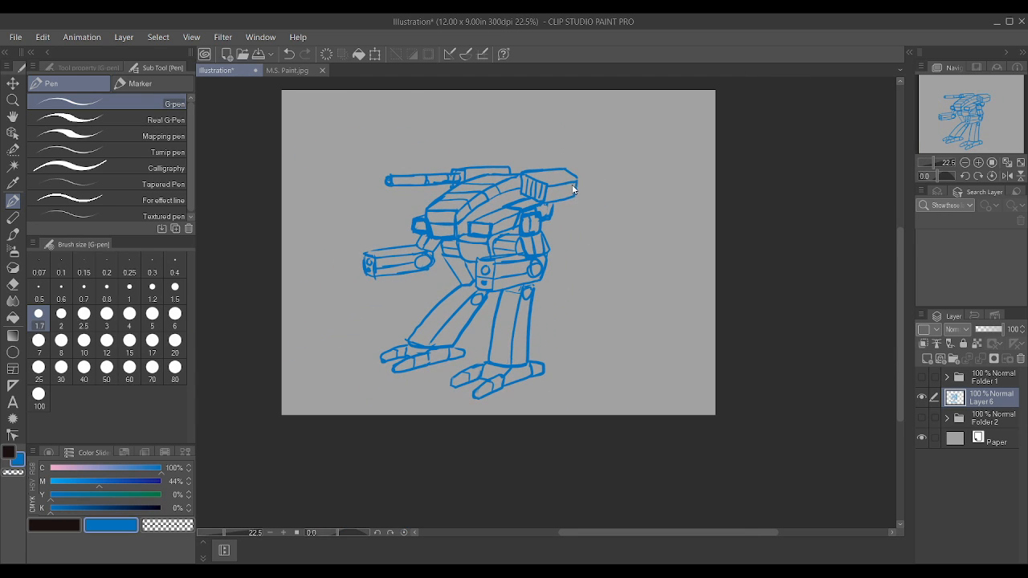
Step: Try to stretch the whole mech sketch slightly wider with a transform
key(ctrl+t)
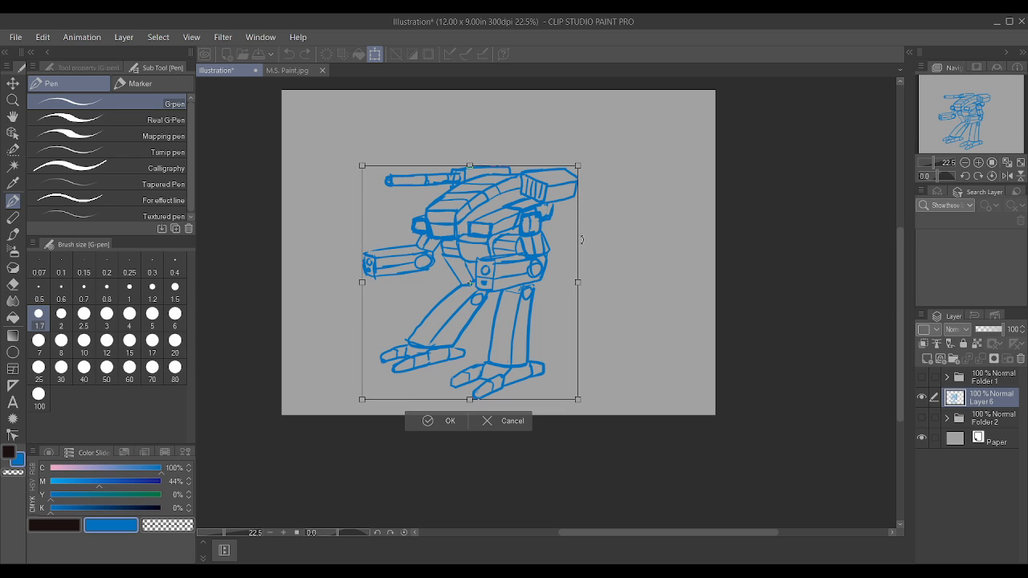
drag(580, 284, 592, 284)
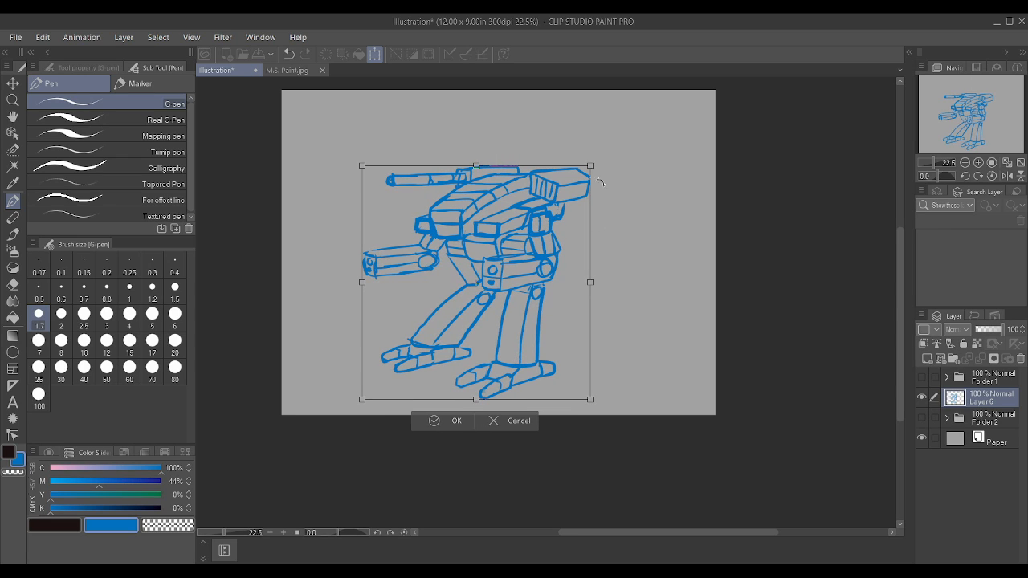
drag(607, 156, 602, 155)
key(ctrl+z)
key(ctrl+z)
click(448, 421)
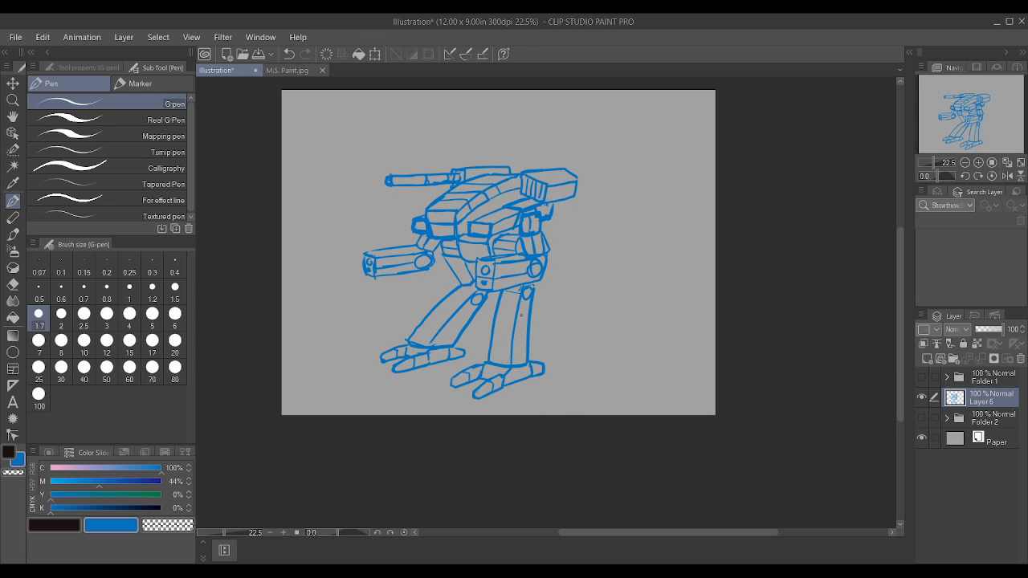
Step: Lower the opacity of Layer 6 to 31% and add a new layer above it for inking
scroll(521, 315, up, 1)
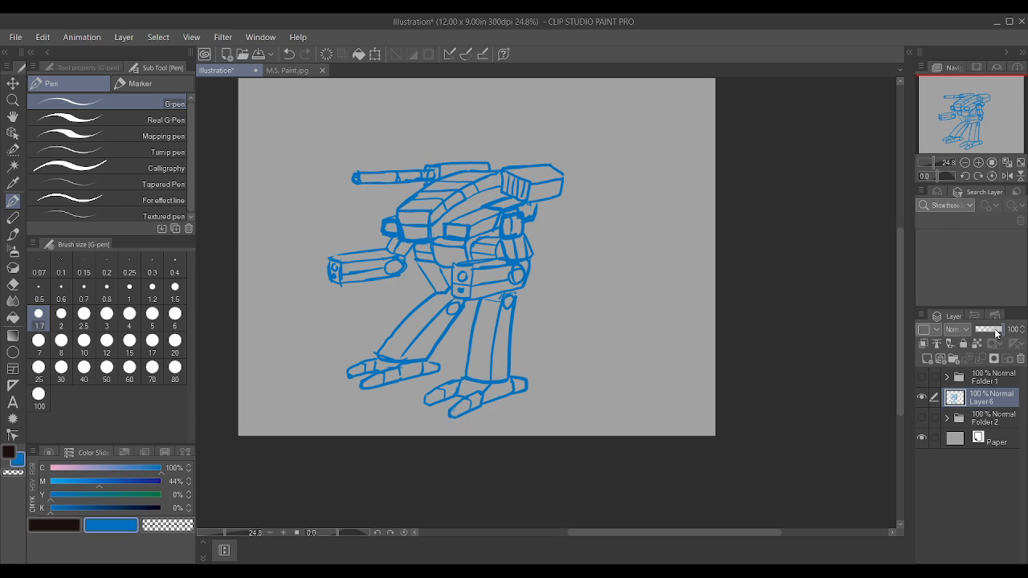
drag(996, 333, 989, 331)
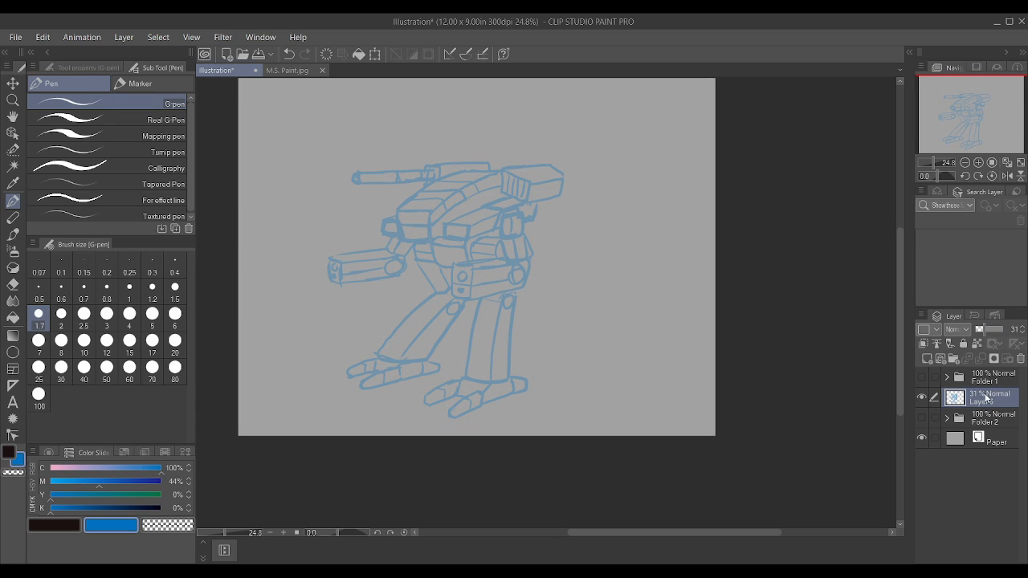
key(p)
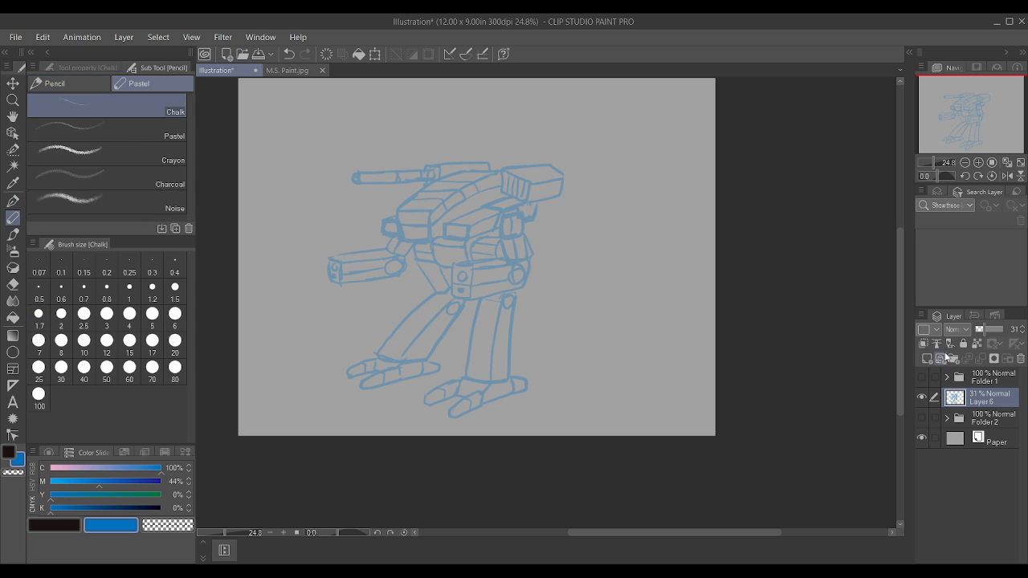
click(926, 358)
Step: Choose the Textured pen for inking and set its brush size to 0.8
scroll(559, 270, up, 2)
scroll(360, 238, up, 3)
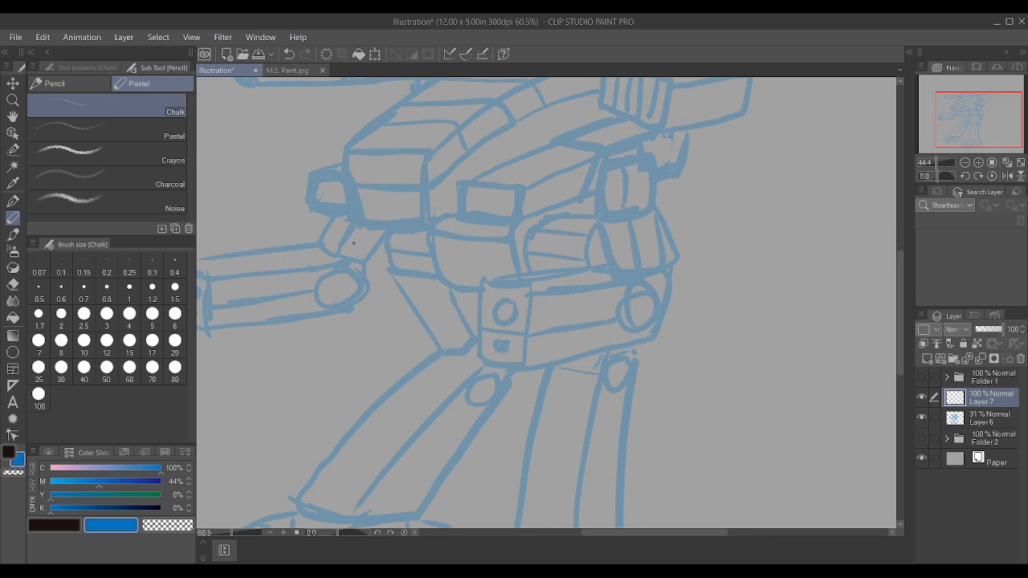
key(p)
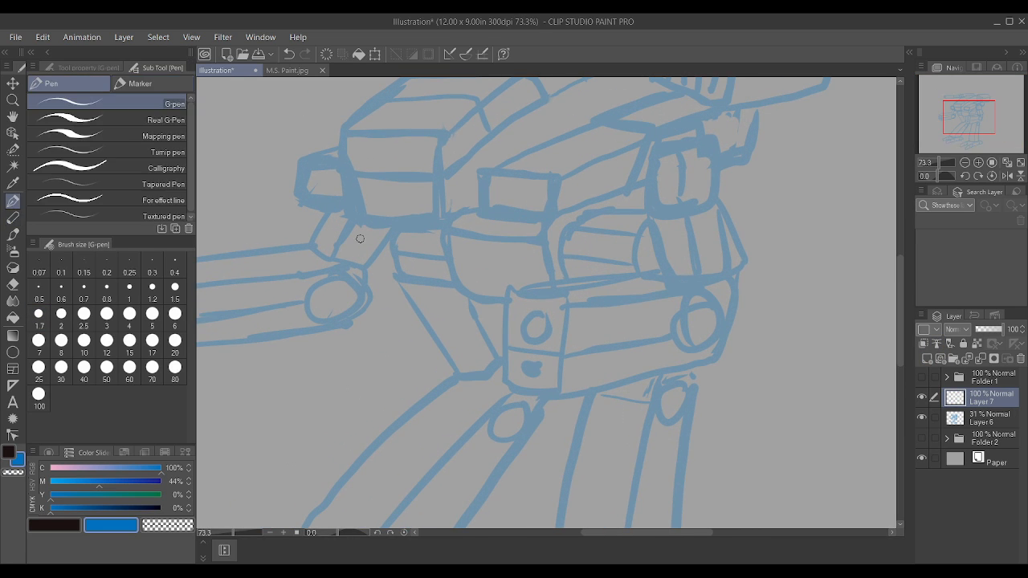
click(84, 214)
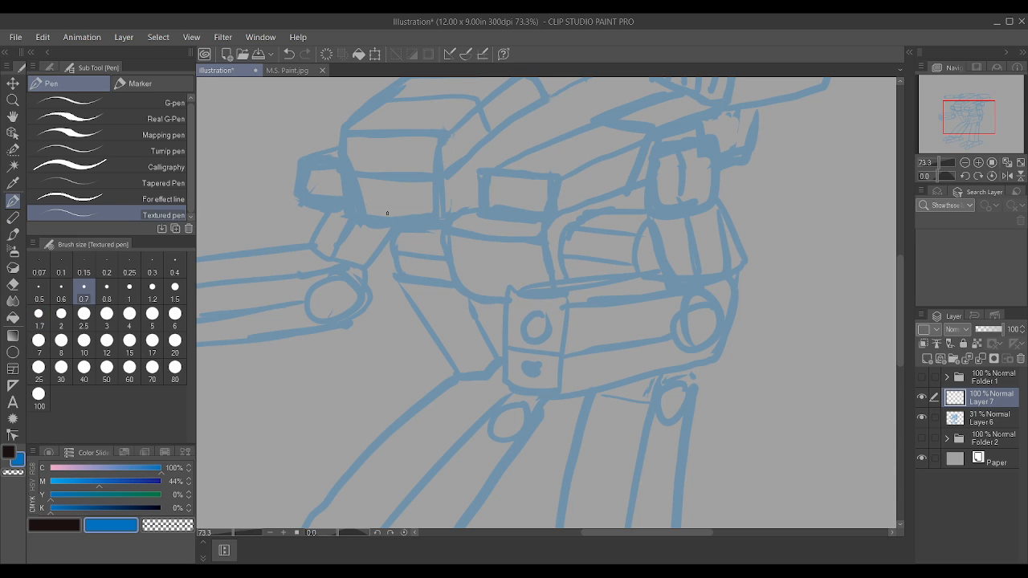
key(bracketright)
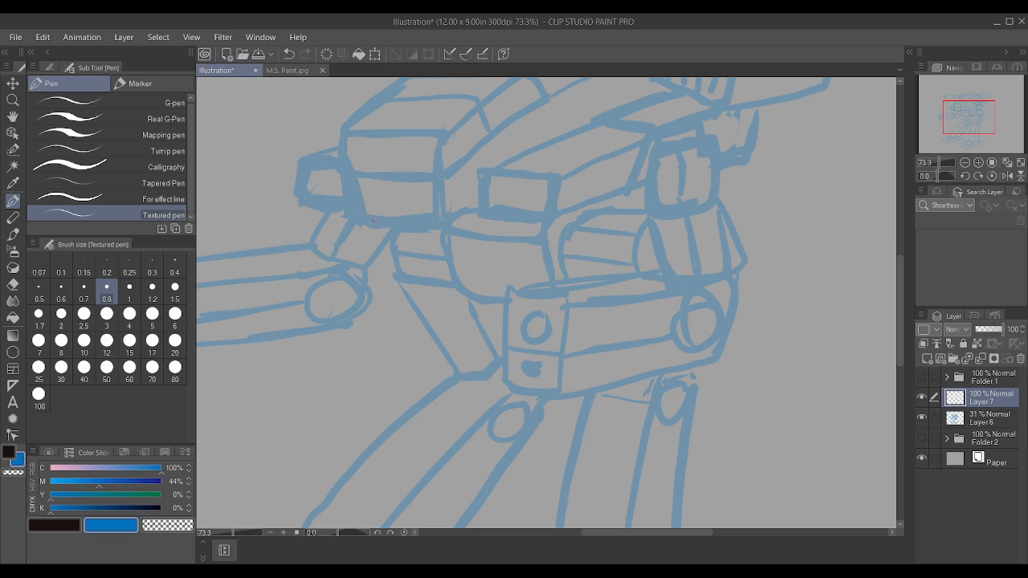
drag(397, 222, 439, 223)
scroll(395, 218, up, 2)
key(ctrl+z)
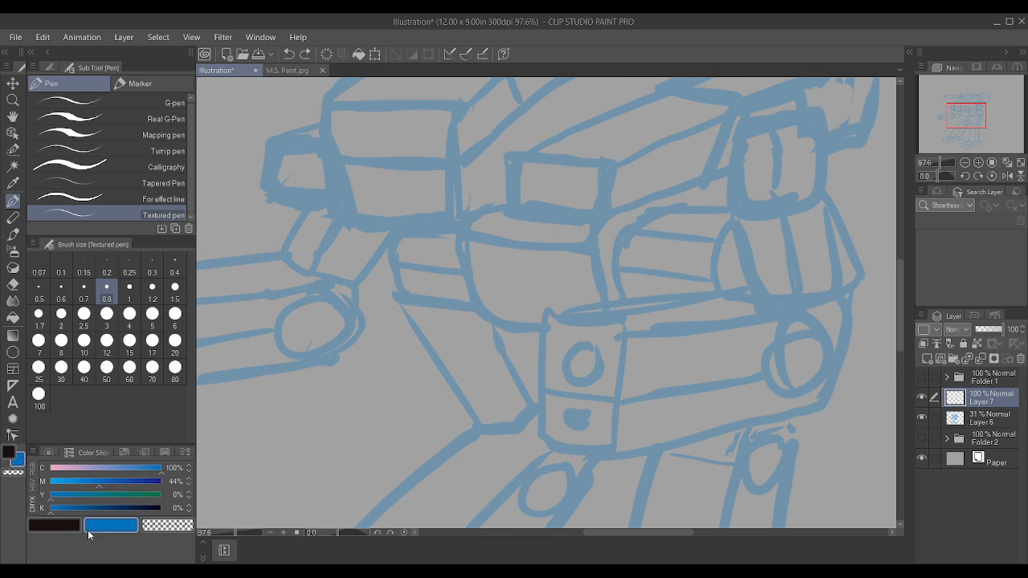
Step: Switch the drawing colour to near-black and set the Textured pen's stabilization to 2 and brush size to 1.2
click(56, 525)
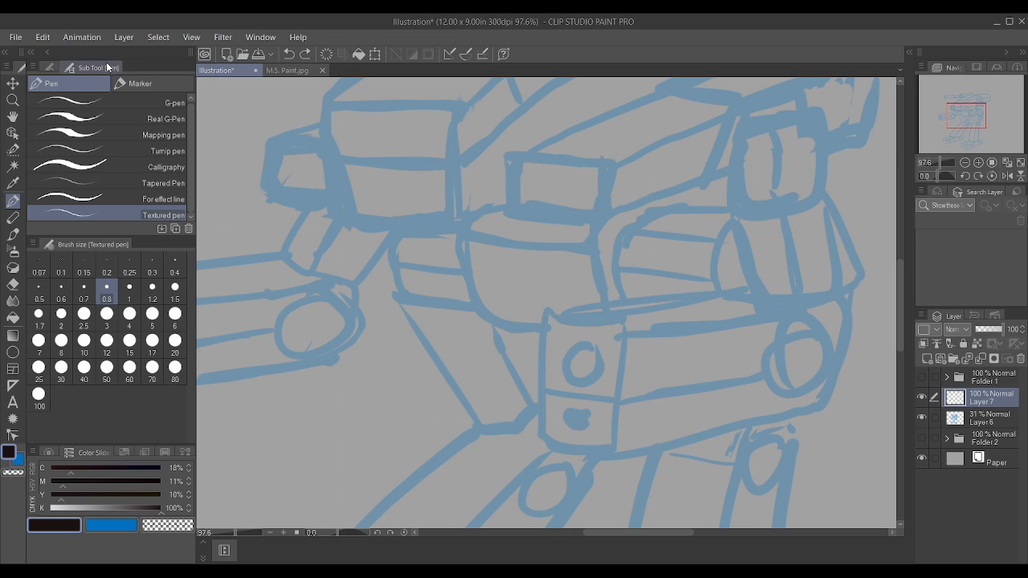
click(129, 83)
click(97, 82)
click(49, 64)
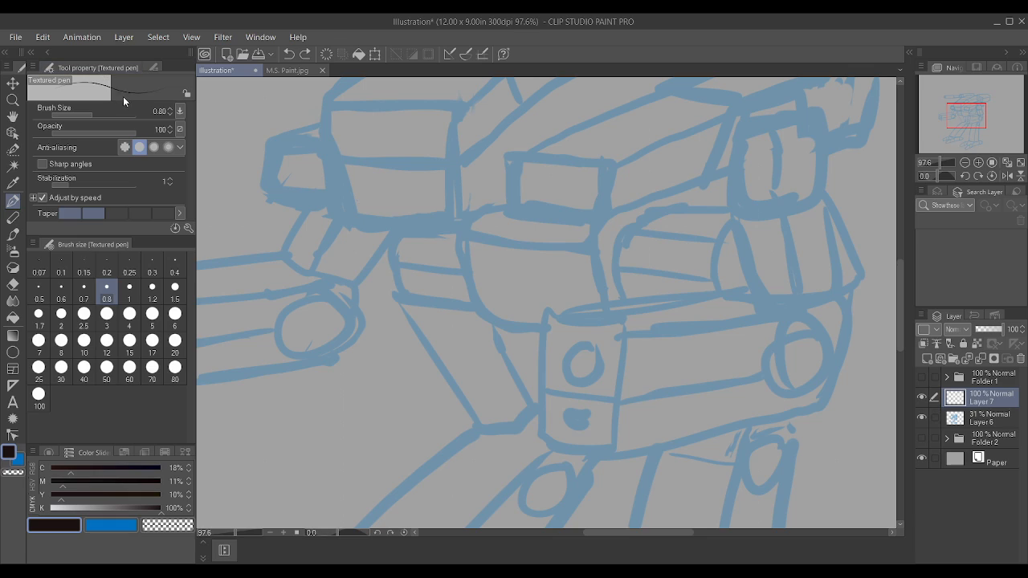
click(78, 184)
key(bracketright)
key(bracketright)
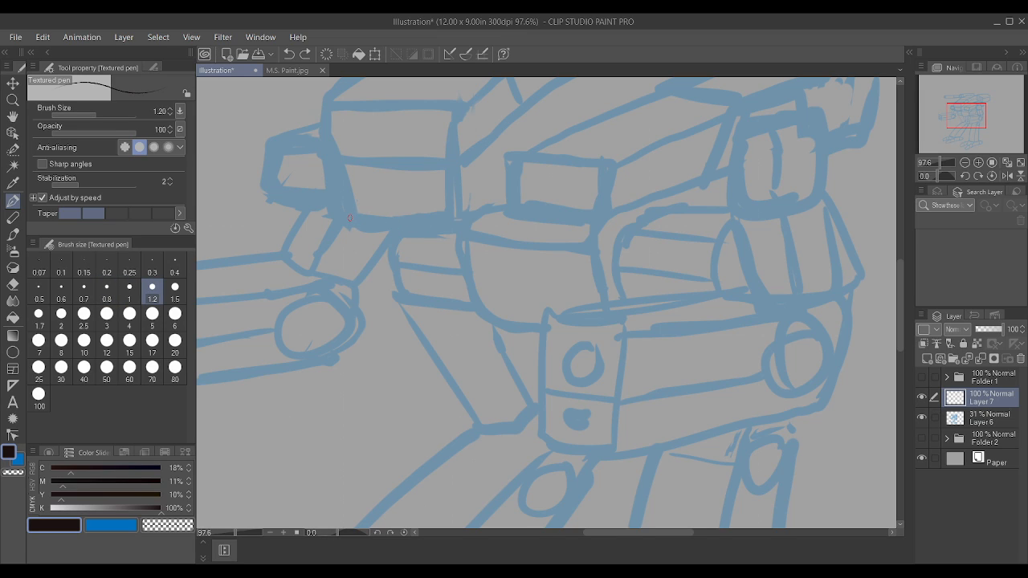
Step: Ink the cockpit's front face outline, the start of its lower side edge, and a dividing line stepped up in the middle
drag(354, 218, 454, 221)
drag(347, 216, 326, 101)
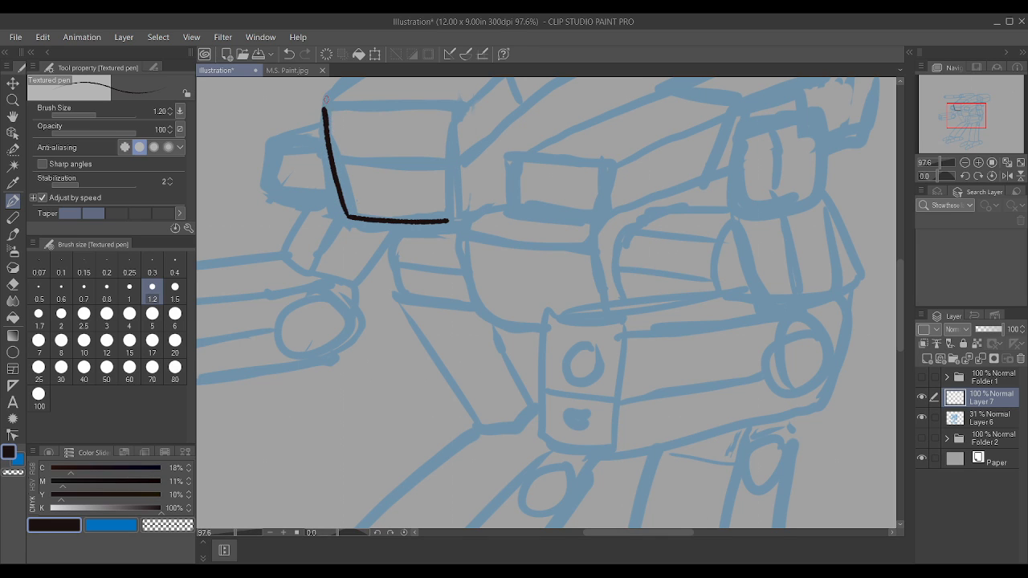
scroll(434, 210, down, 8)
scroll(428, 147, up, 7)
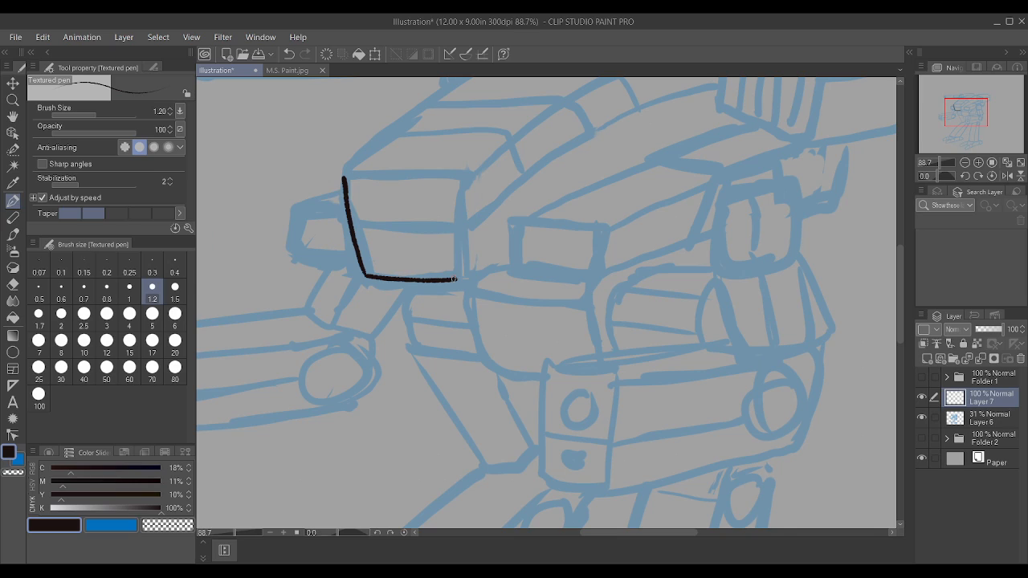
drag(456, 280, 448, 183)
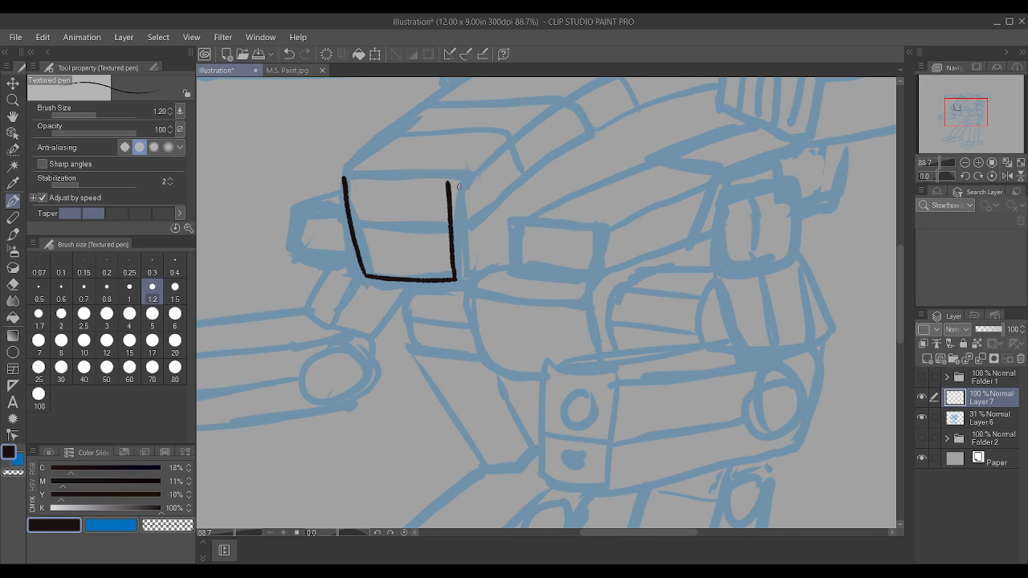
drag(458, 279, 509, 265)
drag(345, 174, 444, 173)
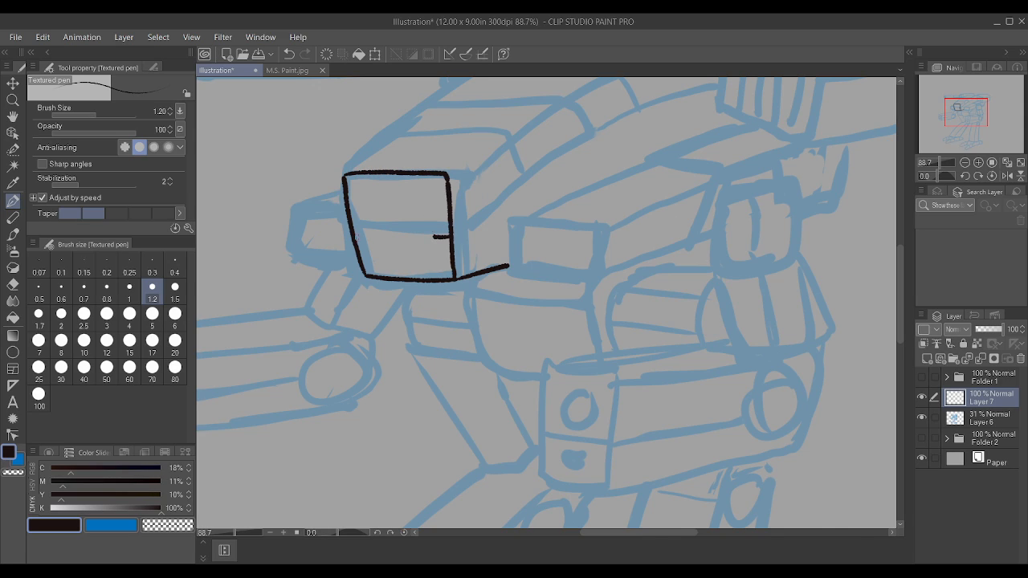
drag(353, 234, 421, 216)
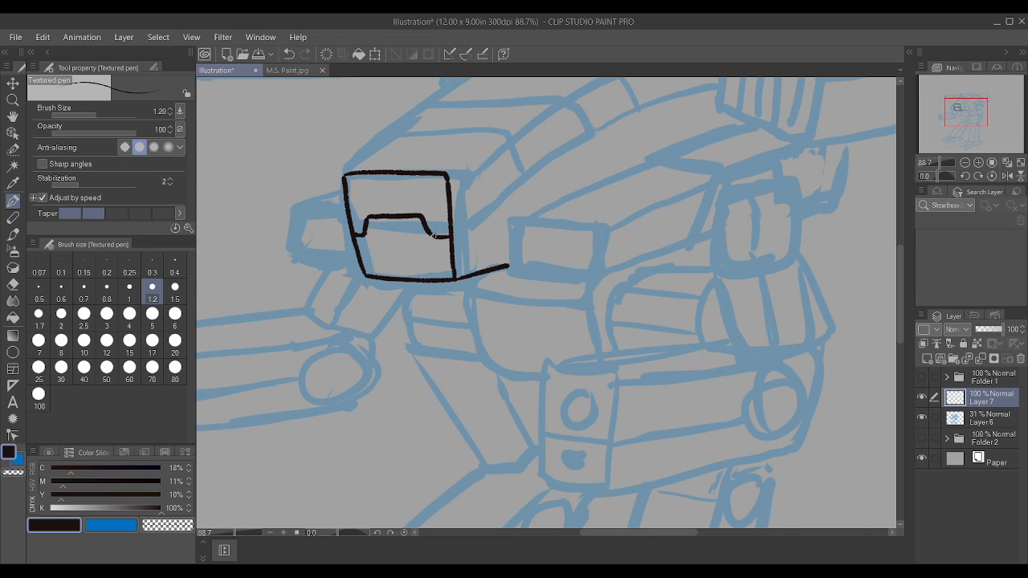
scroll(433, 236, down, 2)
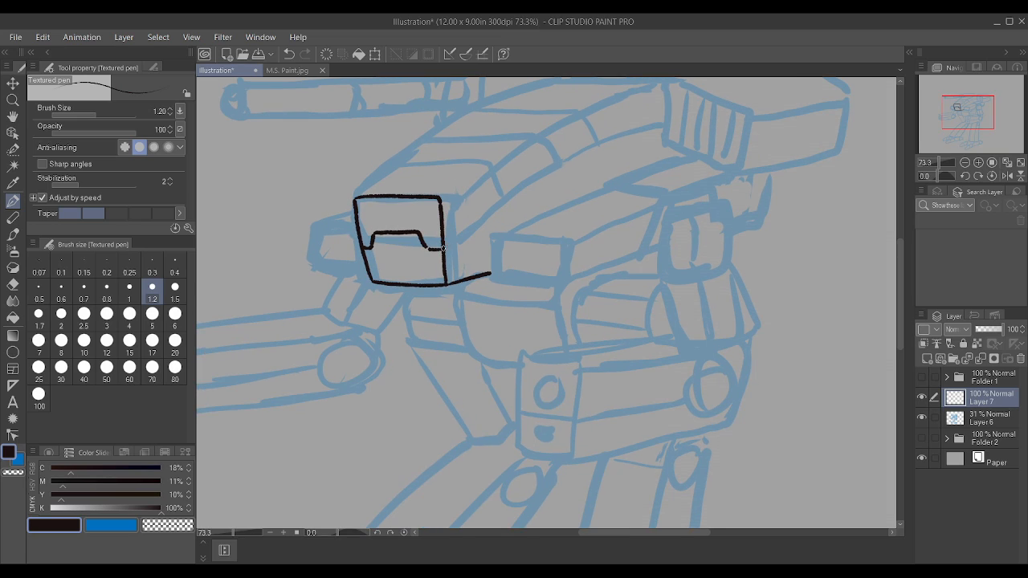
Step: Ink the cockpit's side, rear and roof outline, plus a panel line crossing the roof and continuing down the side
mouse_move(448, 243)
mouse_down()
mouse_move(558, 165)
mouse_move(537, 134)
mouse_up()
scroll(559, 165, up, 2)
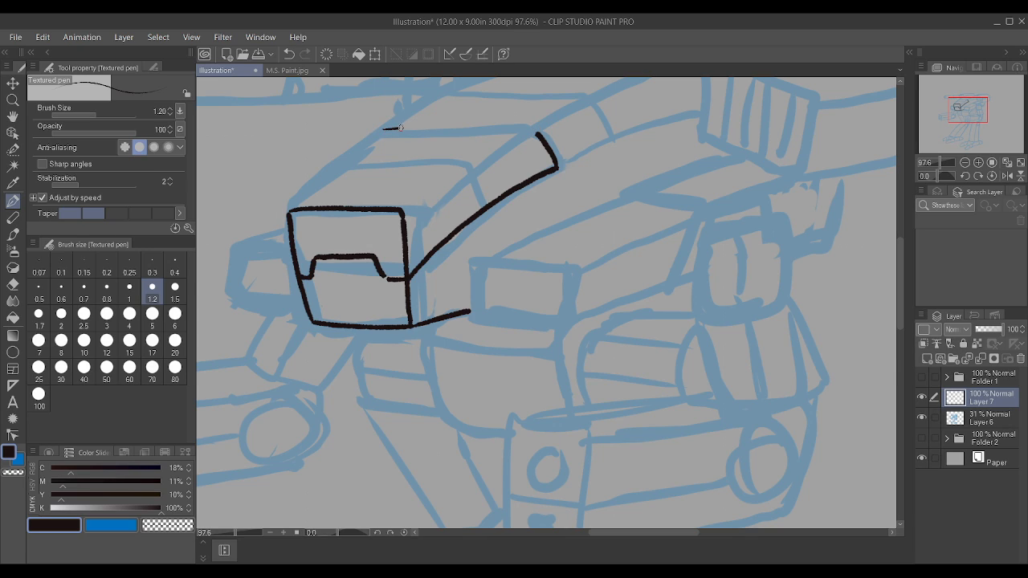
drag(400, 126, 530, 127)
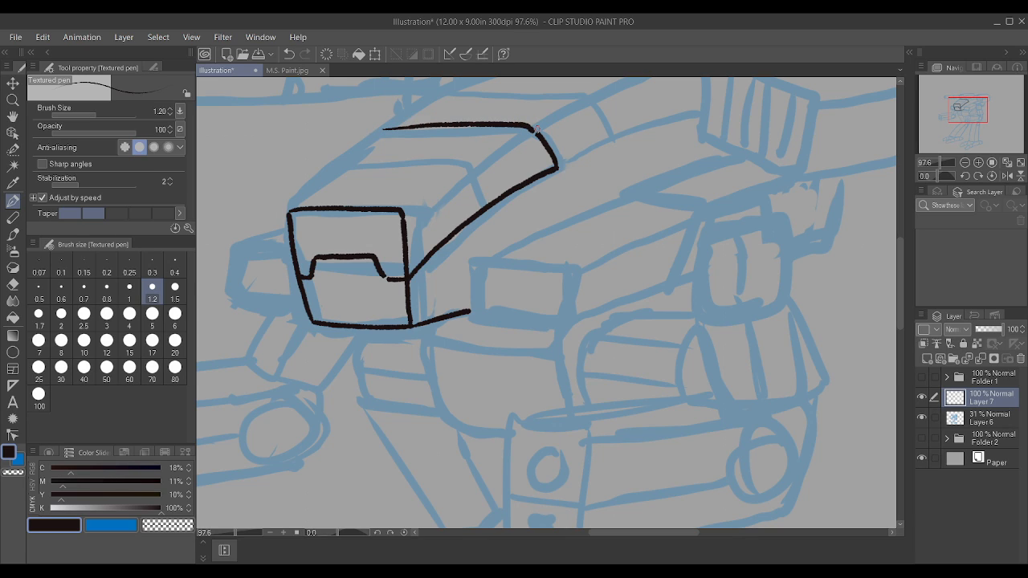
drag(291, 210, 392, 128)
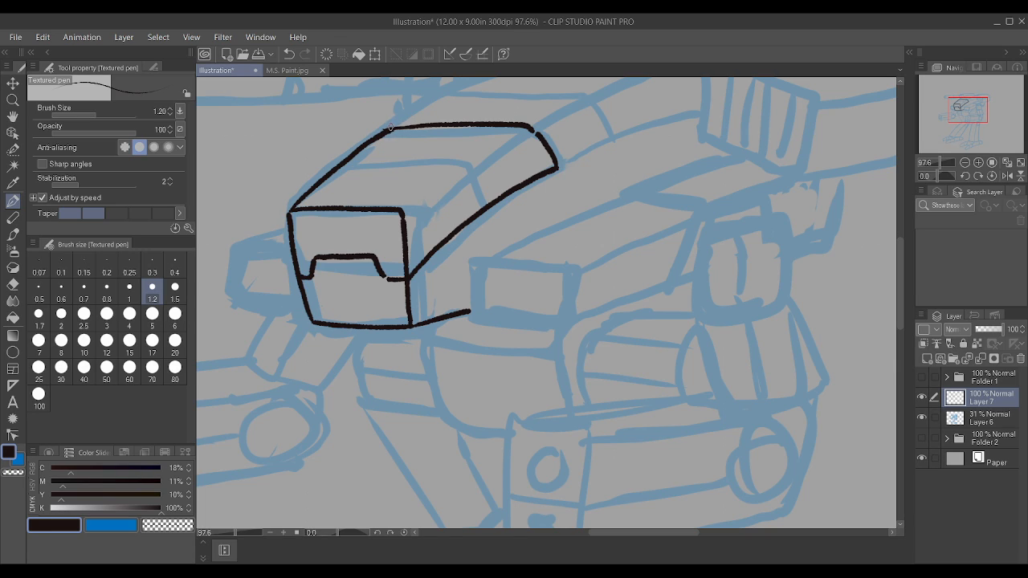
drag(350, 163, 471, 167)
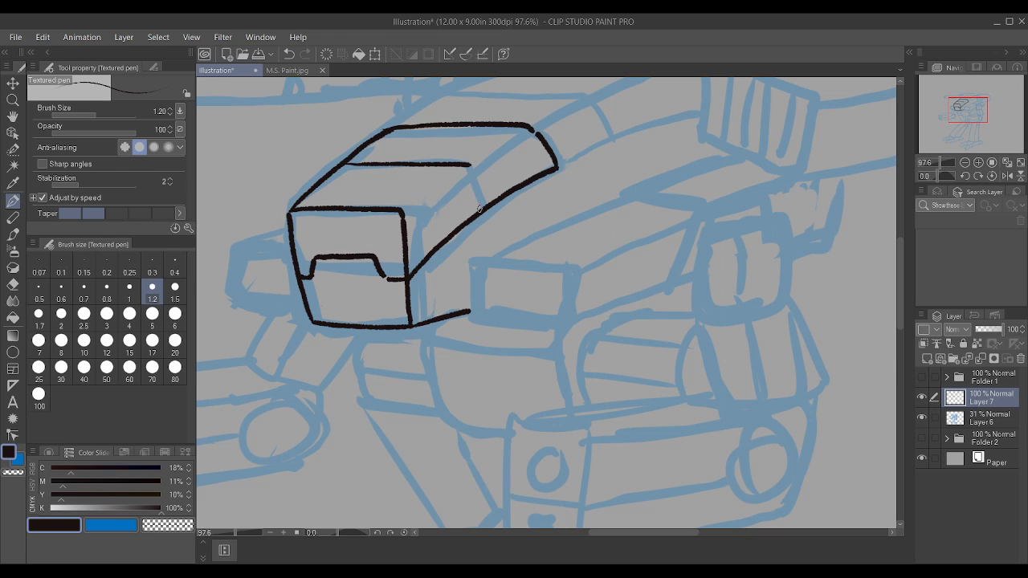
drag(480, 208, 466, 167)
scroll(460, 144, up, 1)
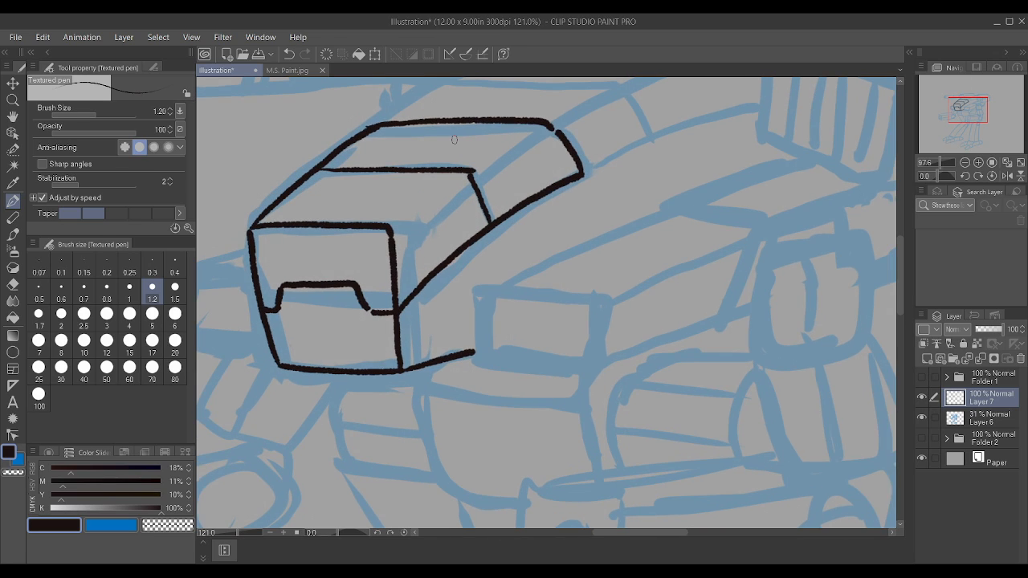
Step: Switch to the Kneaded eraser and clean up the line ends at the roof panel line's corner and the rear roof corner
click(13, 323)
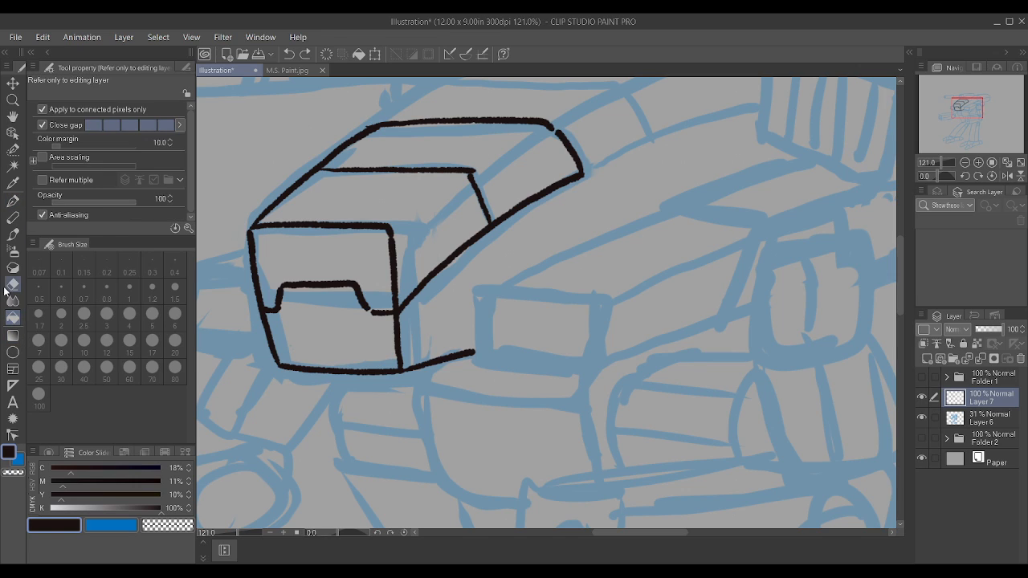
click(13, 285)
click(134, 66)
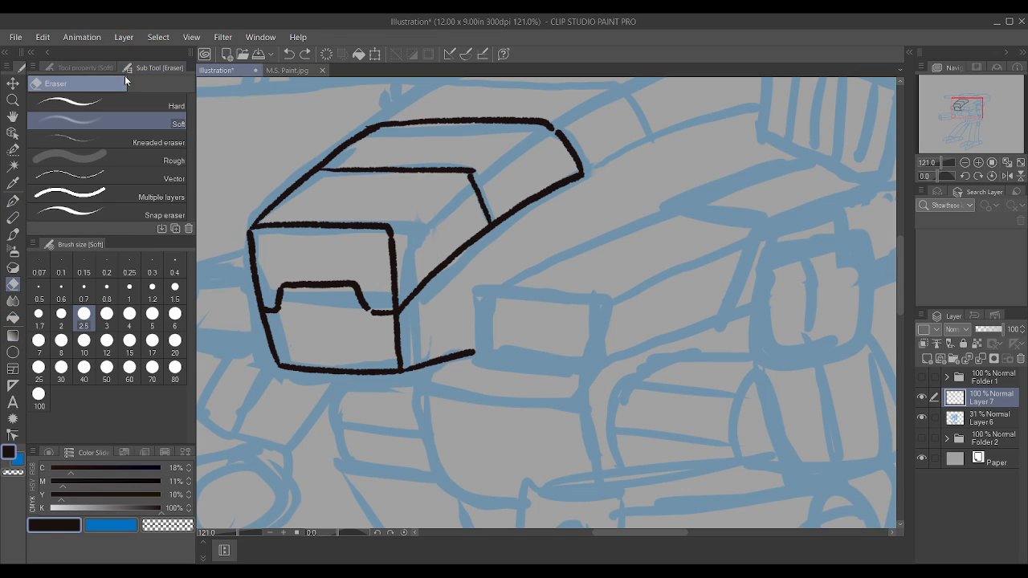
click(154, 135)
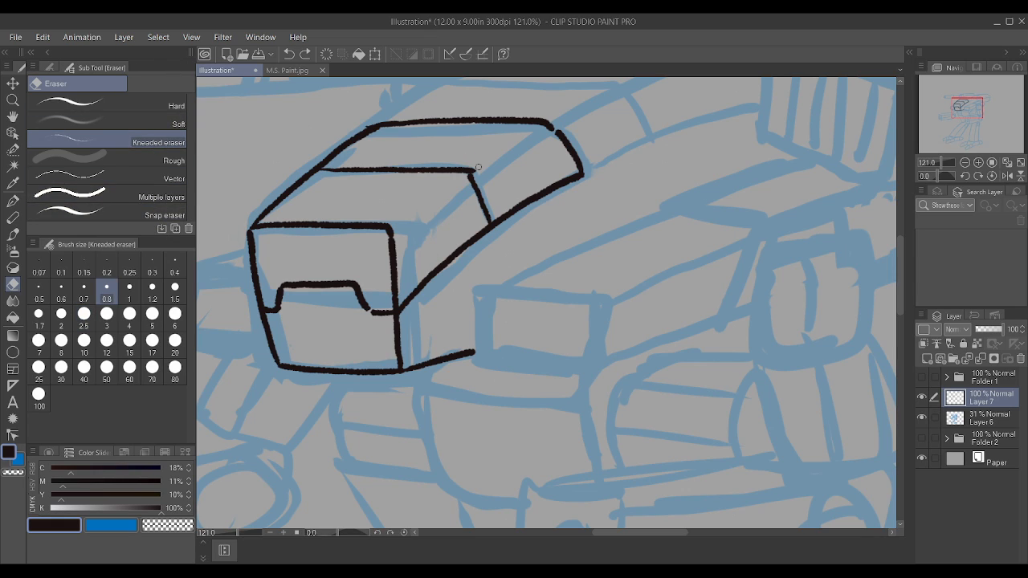
drag(470, 162, 474, 174)
drag(549, 125, 556, 133)
Step: Return to the Textured pen, reconnect the rear roof corner, and ink the long edge between the cockpit's roof and side
key(p)
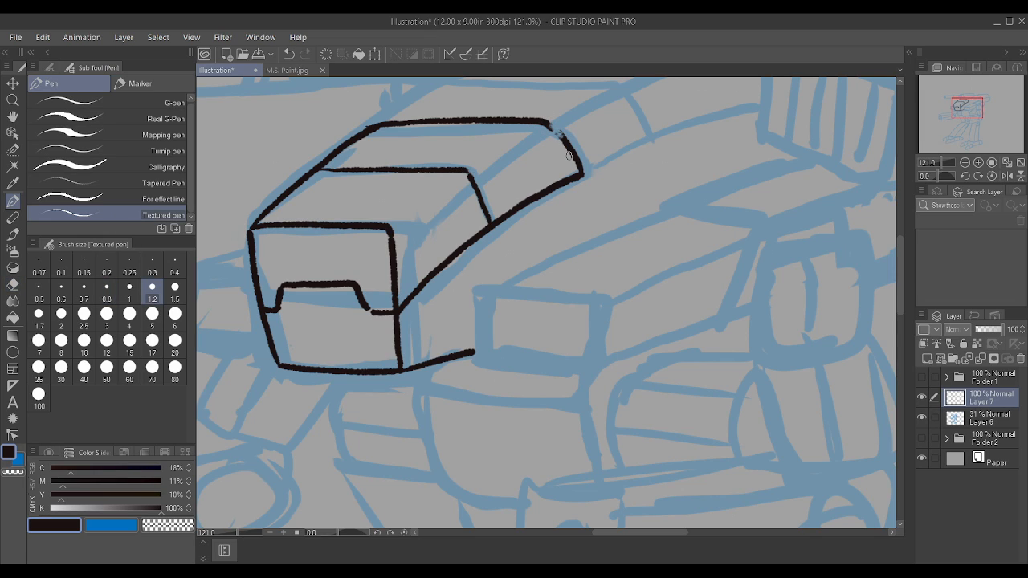
drag(550, 123, 565, 138)
mouse_move(390, 231)
mouse_down()
mouse_move(458, 174)
mouse_move(544, 136)
mouse_up()
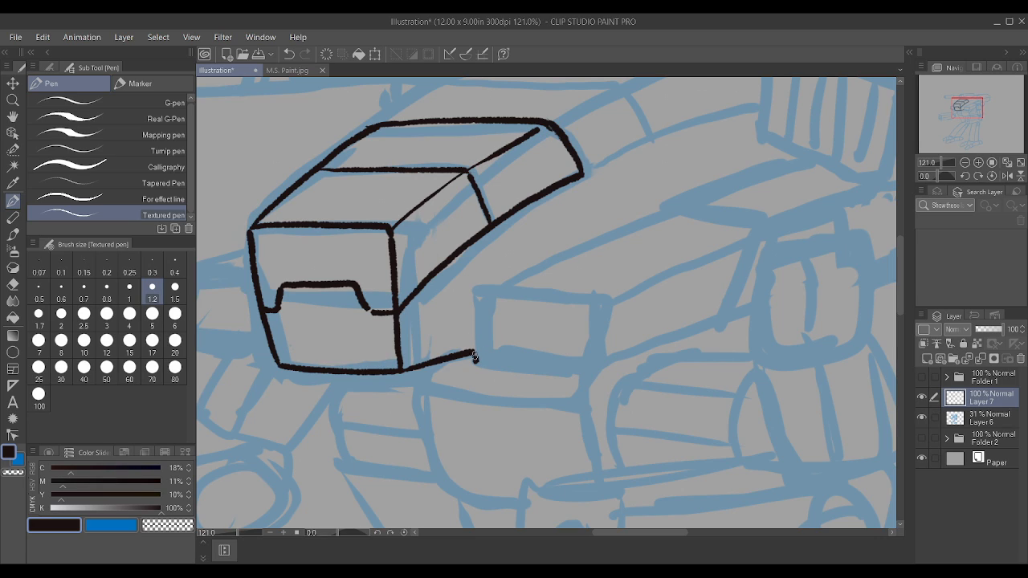
Step: Ink the box-shaped pod beside the cockpit with its front, top and side faces
mouse_move(475, 357)
mouse_down()
mouse_move(477, 291)
mouse_move(594, 298)
mouse_up()
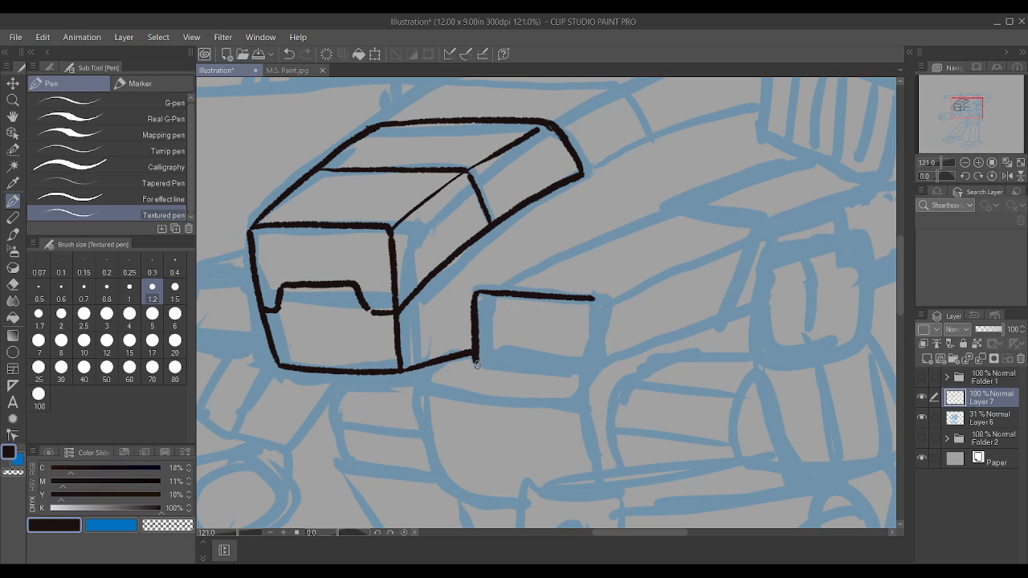
mouse_move(478, 364)
mouse_down()
mouse_move(578, 372)
mouse_move(590, 351)
mouse_up()
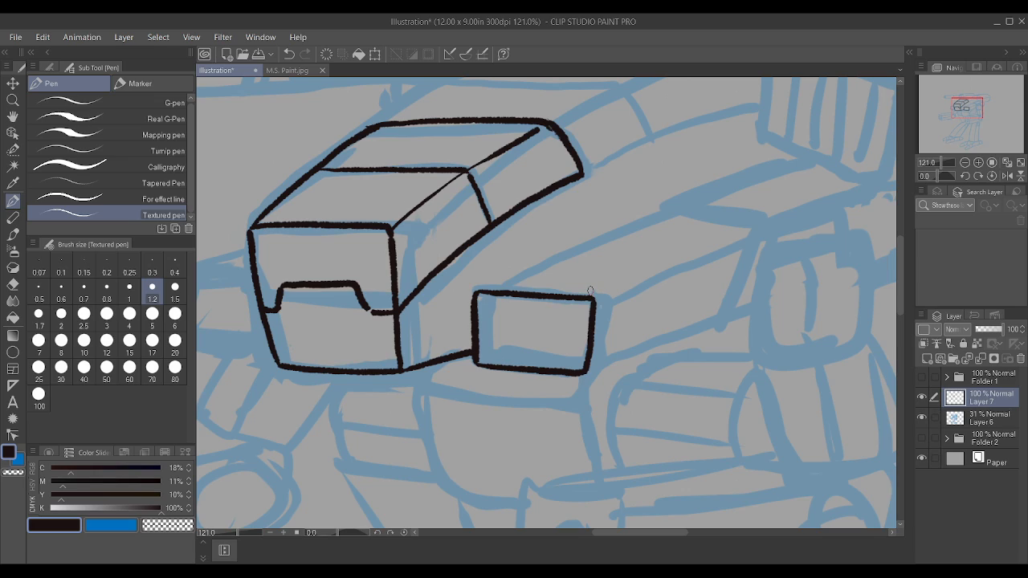
drag(509, 267, 636, 277)
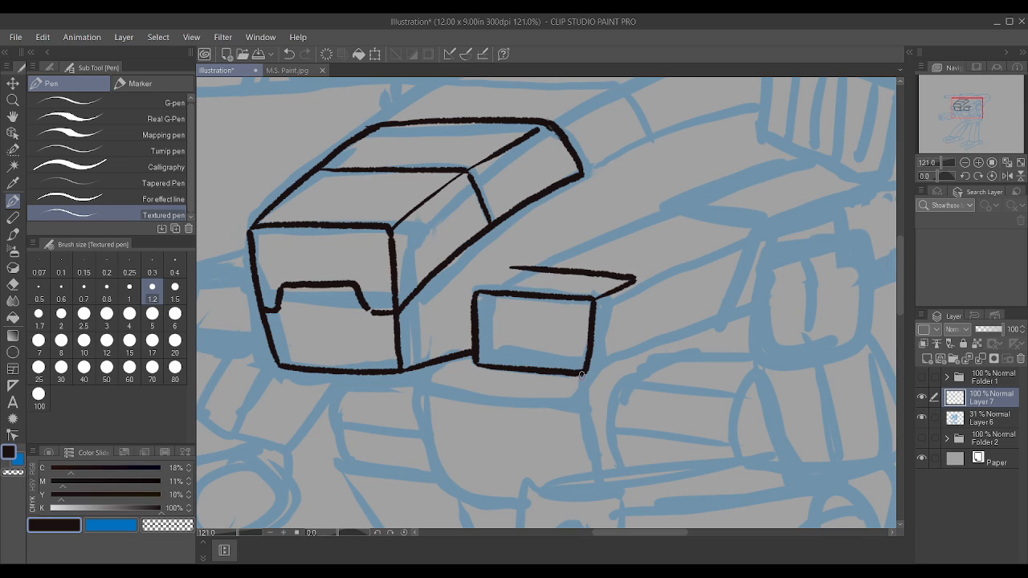
mouse_move(582, 375)
mouse_down()
mouse_move(627, 353)
mouse_move(636, 278)
mouse_up()
drag(477, 290, 514, 270)
Step: Ink the smaller pod partly hidden behind the far side of the cockpit, redoing its bottom edge once
scroll(519, 268, down, 5)
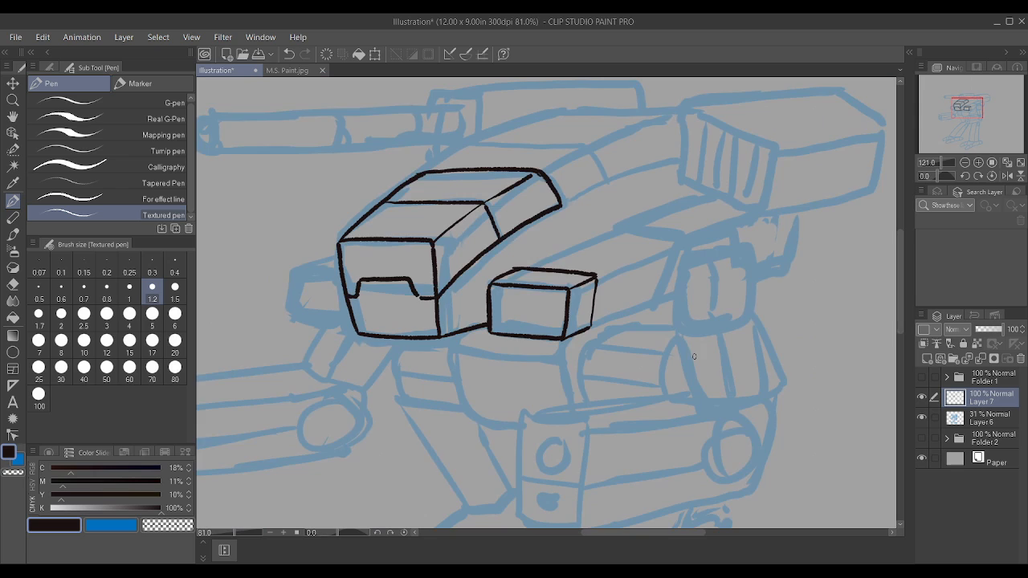
scroll(362, 314, up, 7)
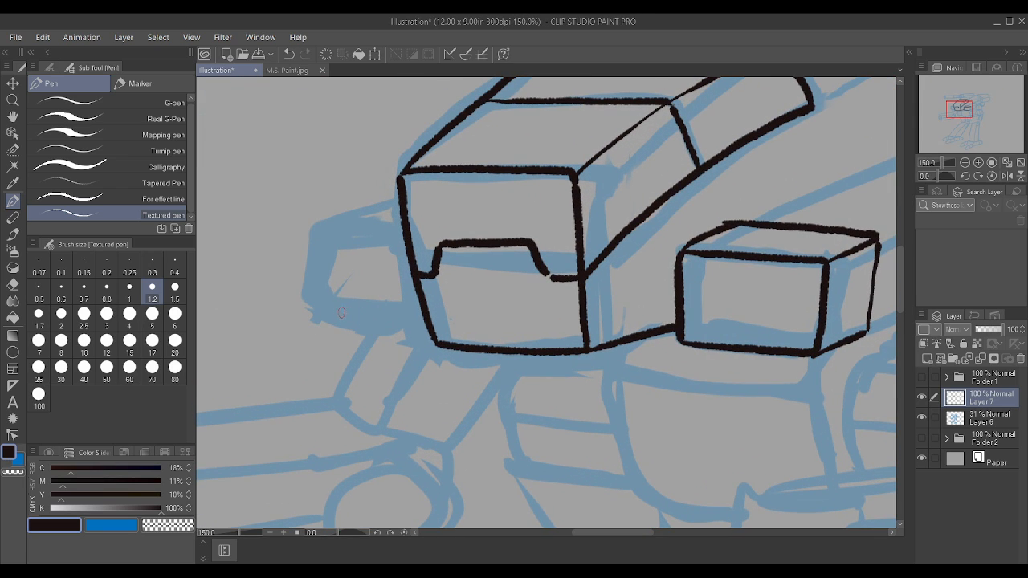
drag(334, 310, 417, 322)
key(ctrl+z)
drag(333, 310, 427, 323)
mouse_move(332, 309)
mouse_down()
mouse_move(328, 228)
mouse_move(403, 233)
mouse_up()
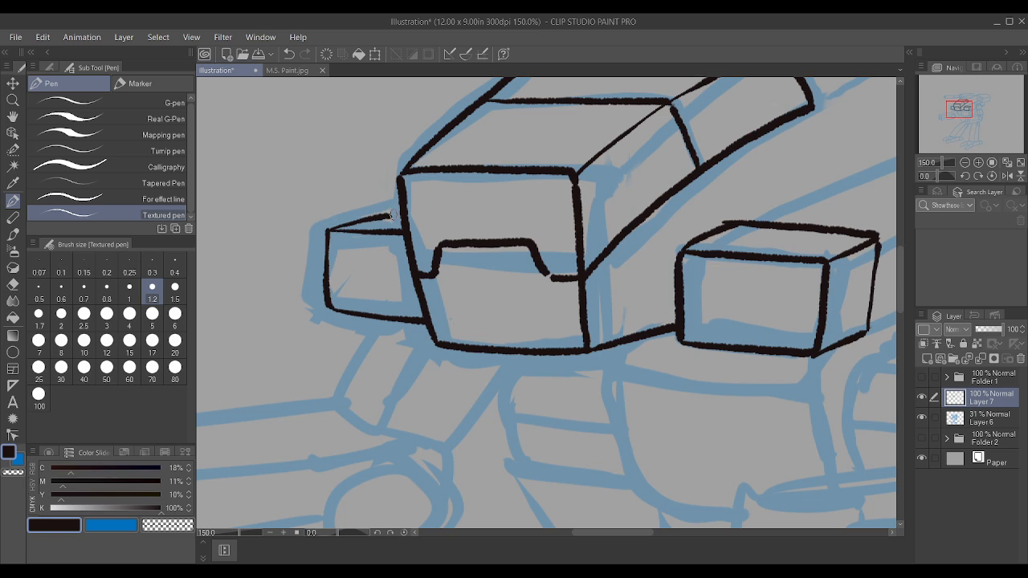
Step: Ink the hull's lower edge behind the near pod and the slanted panel rising over the shoulder block
scroll(404, 216, down, 3)
scroll(404, 216, down, 1)
scroll(440, 328, up, 4)
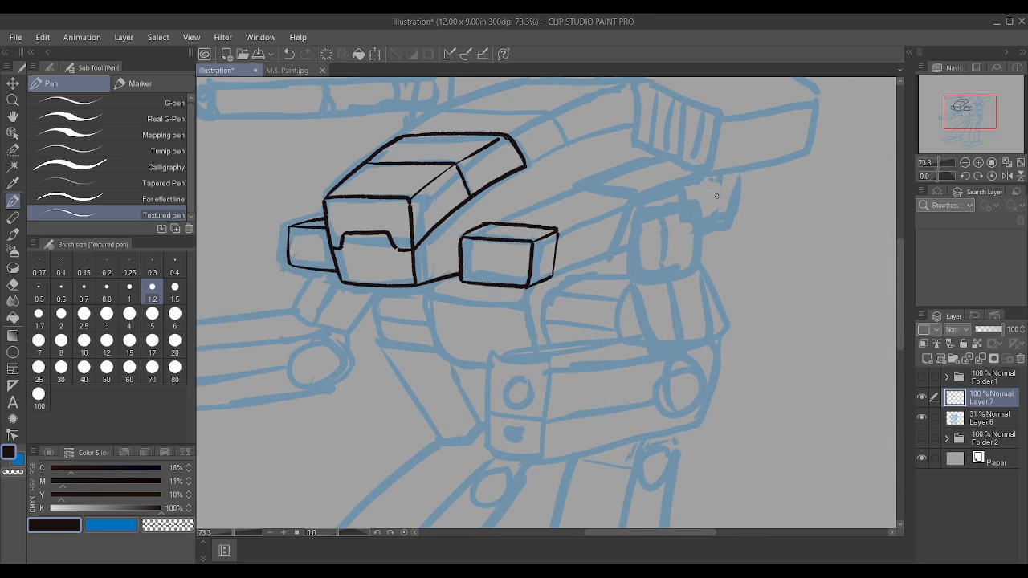
mouse_move(446, 325)
mouse_down()
mouse_move(572, 290)
mouse_move(552, 276)
mouse_move(581, 207)
mouse_up()
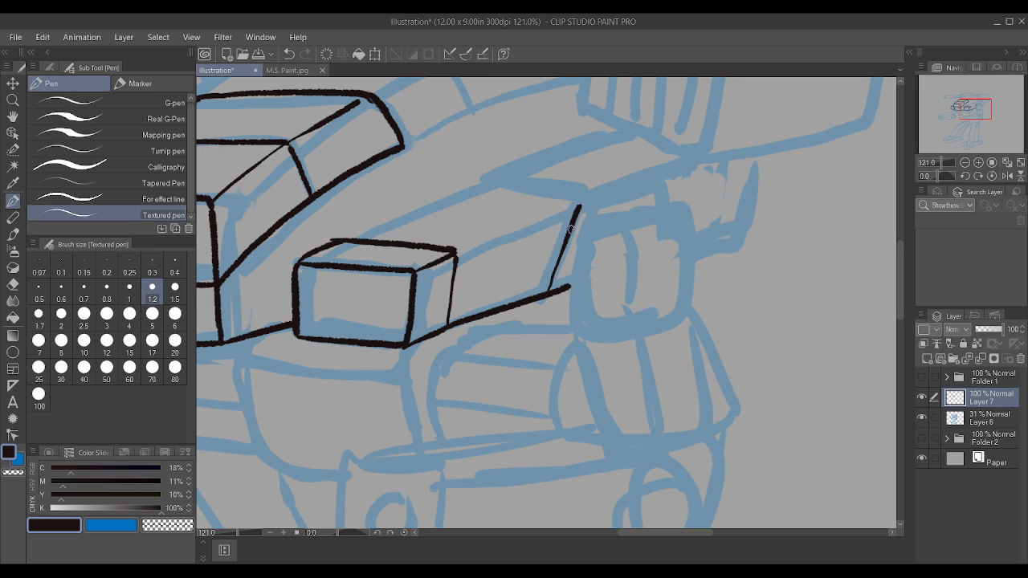
mouse_move(545, 292)
mouse_down()
mouse_move(579, 219)
mouse_move(617, 191)
mouse_move(659, 180)
mouse_move(663, 201)
mouse_up()
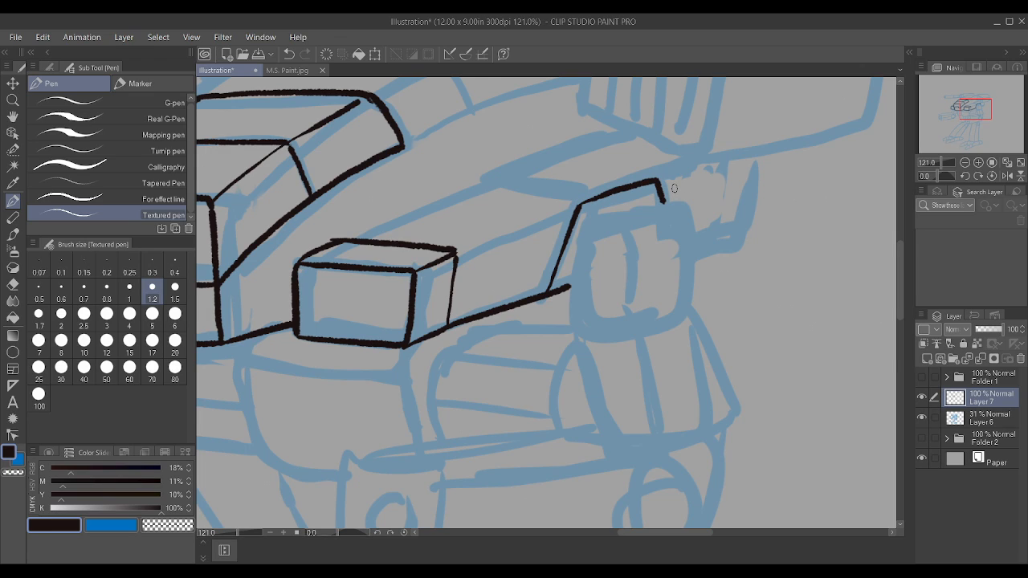
Step: Ink the outer outline of the near shoulder block beneath the raised hull panel
mouse_move(579, 331)
mouse_down()
mouse_move(626, 338)
mouse_move(684, 315)
mouse_move(692, 250)
mouse_move(670, 209)
mouse_up()
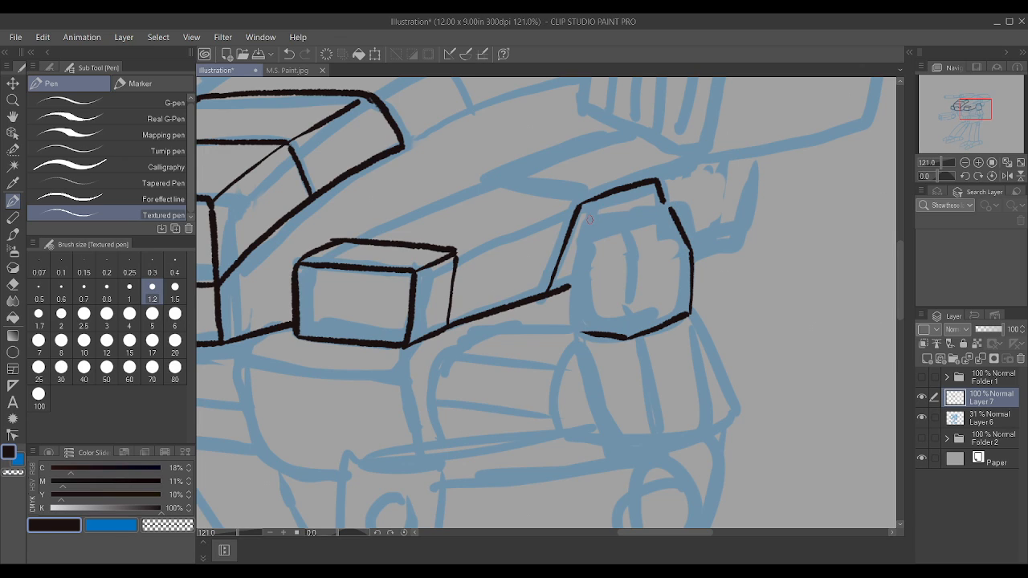
drag(585, 221, 670, 211)
drag(578, 330, 570, 327)
drag(573, 329, 585, 222)
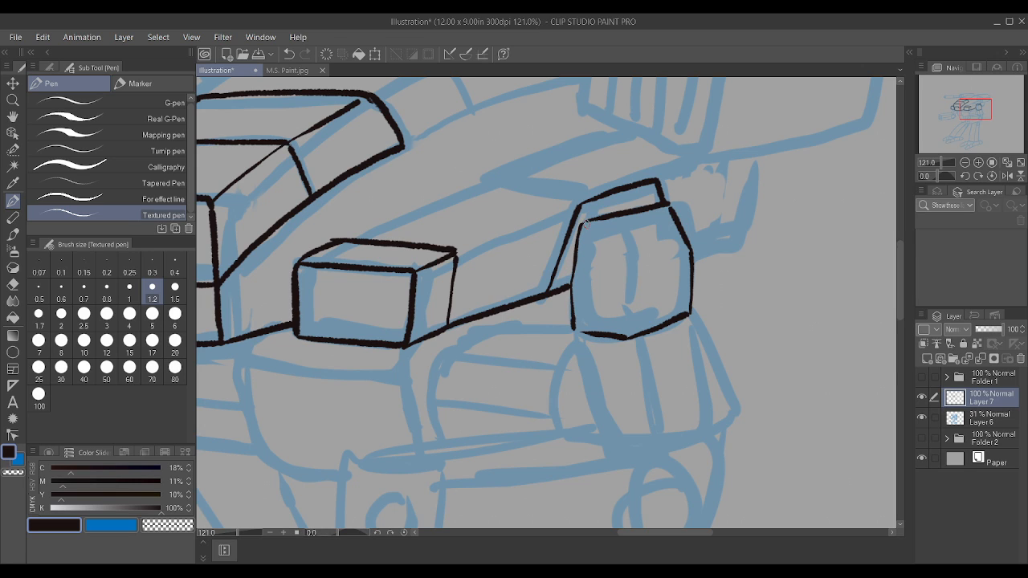
Step: Close the shoulder block's corner gaps and ink the inner edges separating its front, side and top facets
scroll(582, 222, up, 3)
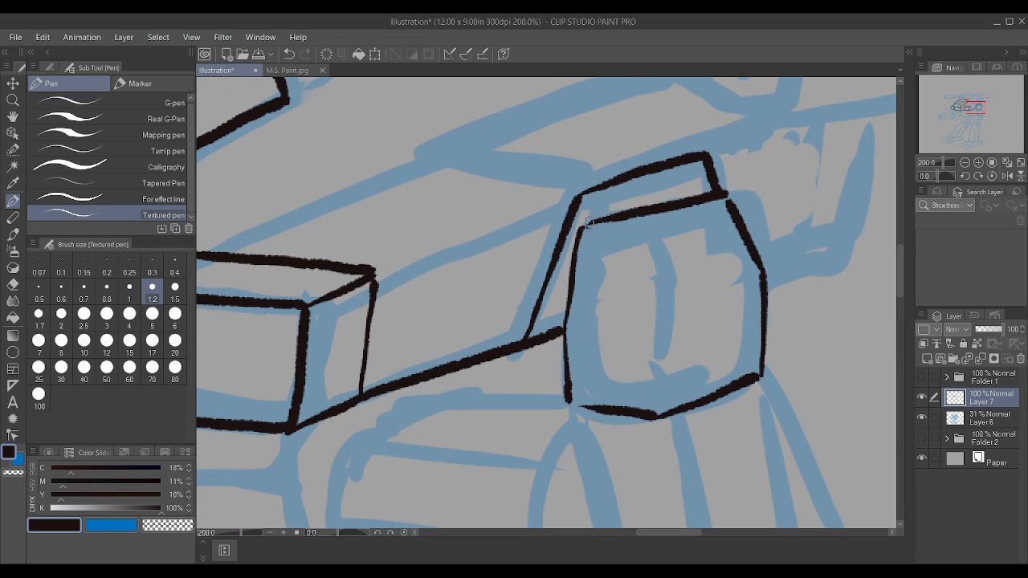
drag(599, 221, 616, 218)
drag(569, 400, 589, 408)
mouse_move(658, 416)
mouse_down()
mouse_move(657, 288)
mouse_move(607, 226)
mouse_up()
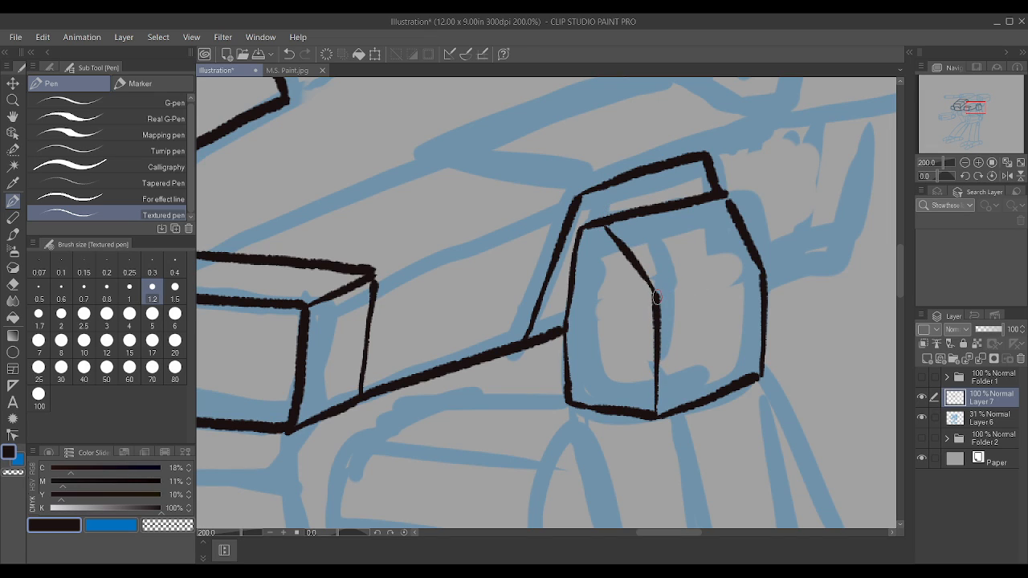
drag(656, 297, 762, 274)
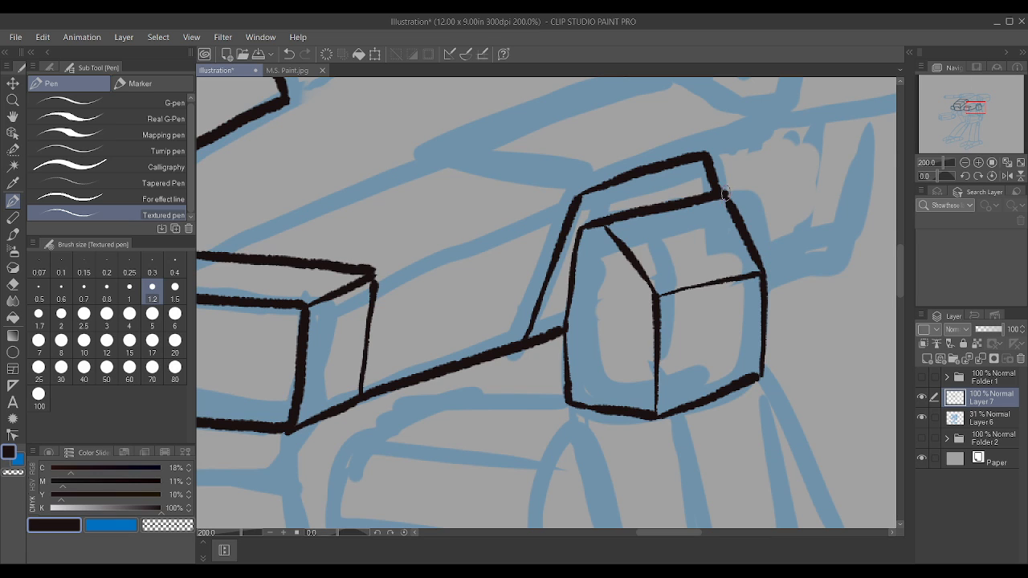
Step: Ink the upper arm below the shoulder block with three lengthwise edges and an angled bottom edge
scroll(727, 197, down, 4)
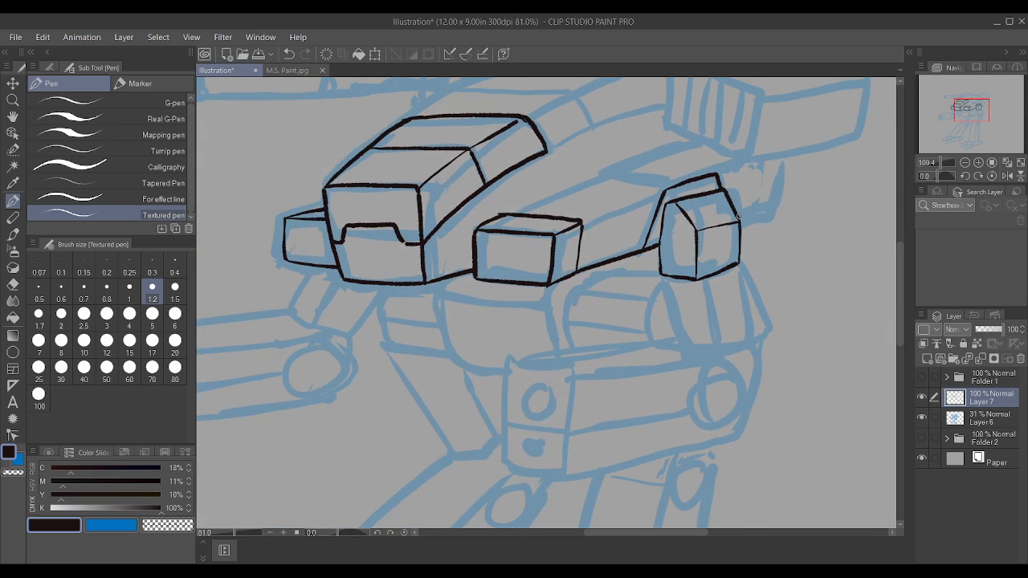
scroll(769, 266, up, 2)
drag(657, 378, 621, 269)
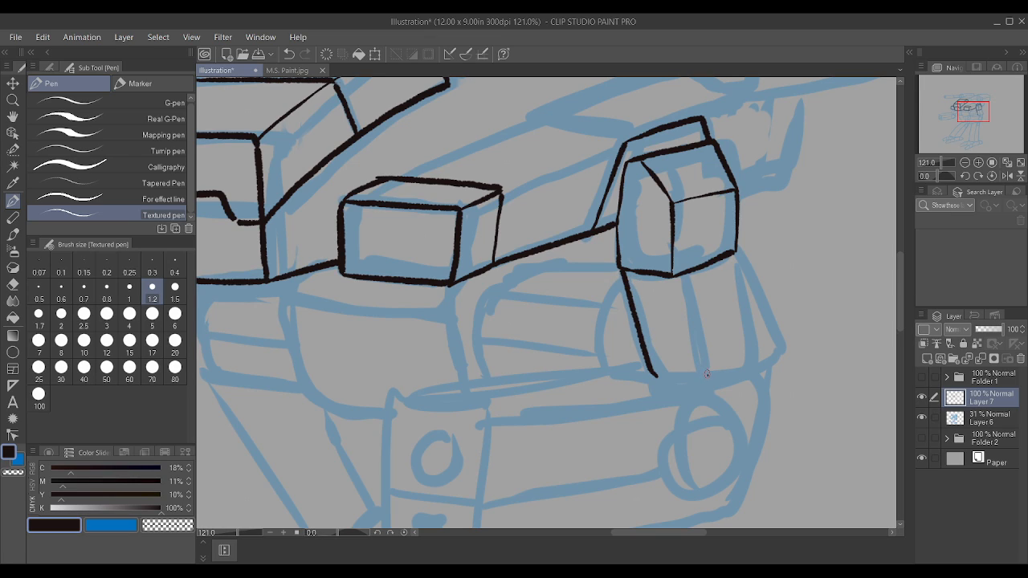
drag(707, 373, 684, 277)
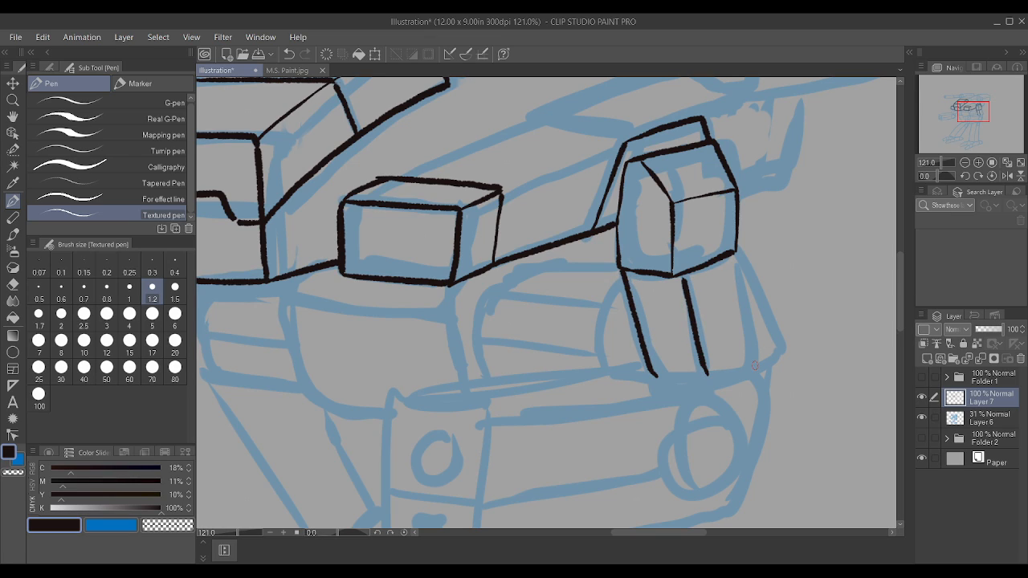
drag(755, 366, 733, 256)
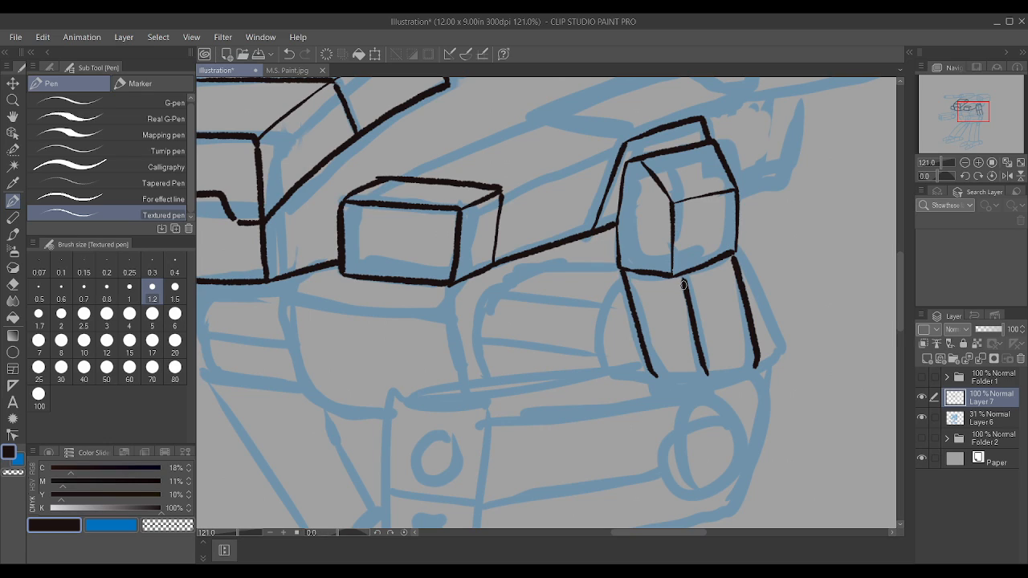
drag(683, 286, 682, 272)
mouse_move(622, 368)
mouse_down()
mouse_move(748, 383)
mouse_move(712, 386)
mouse_move(752, 380)
mouse_move(758, 366)
mouse_up()
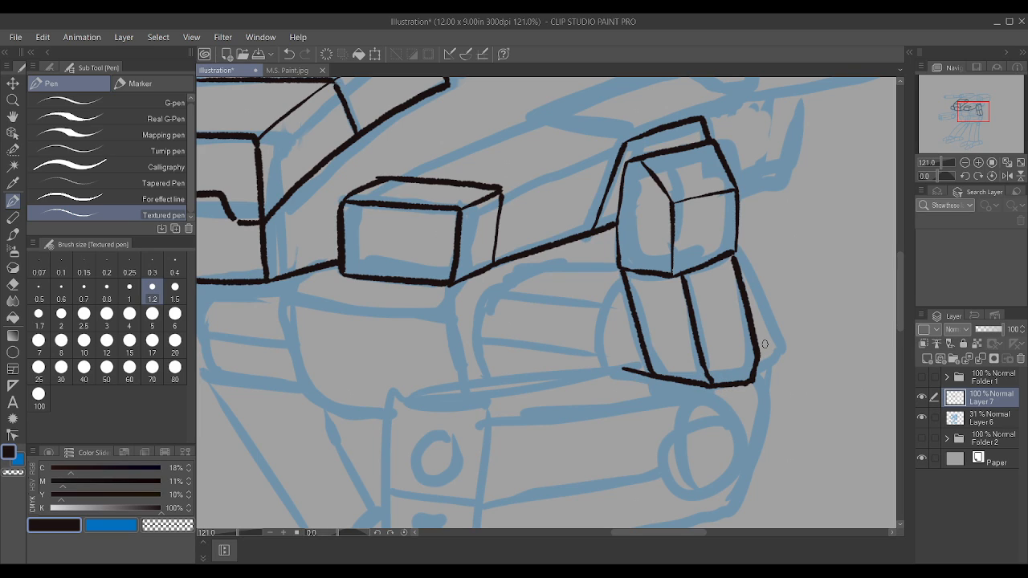
Step: Ink the near forearm's long far top edge and its angled rear end down to the start of the underside
drag(407, 397, 641, 371)
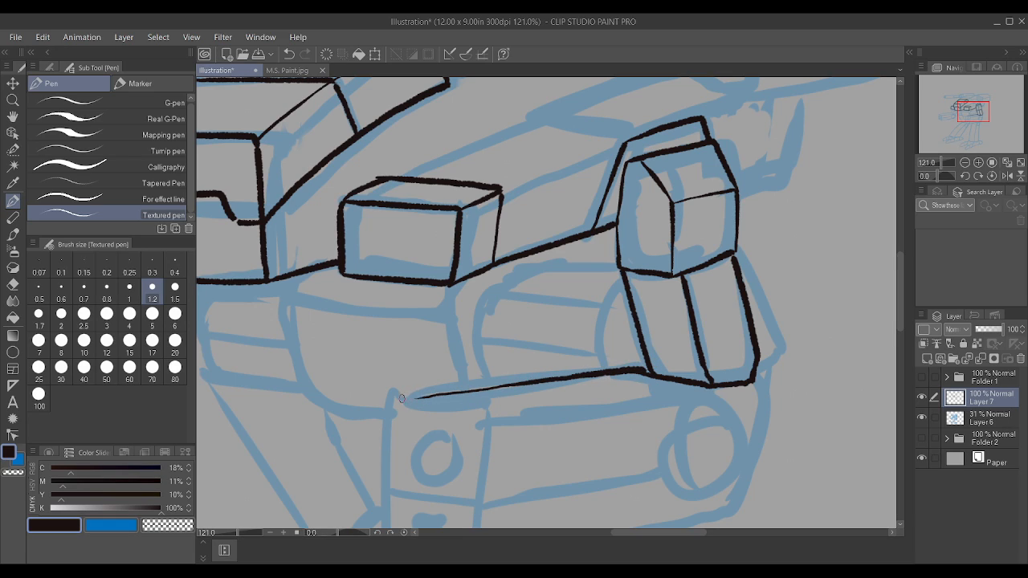
drag(396, 400, 533, 379)
scroll(534, 379, down, 2)
scroll(747, 318, down, 1)
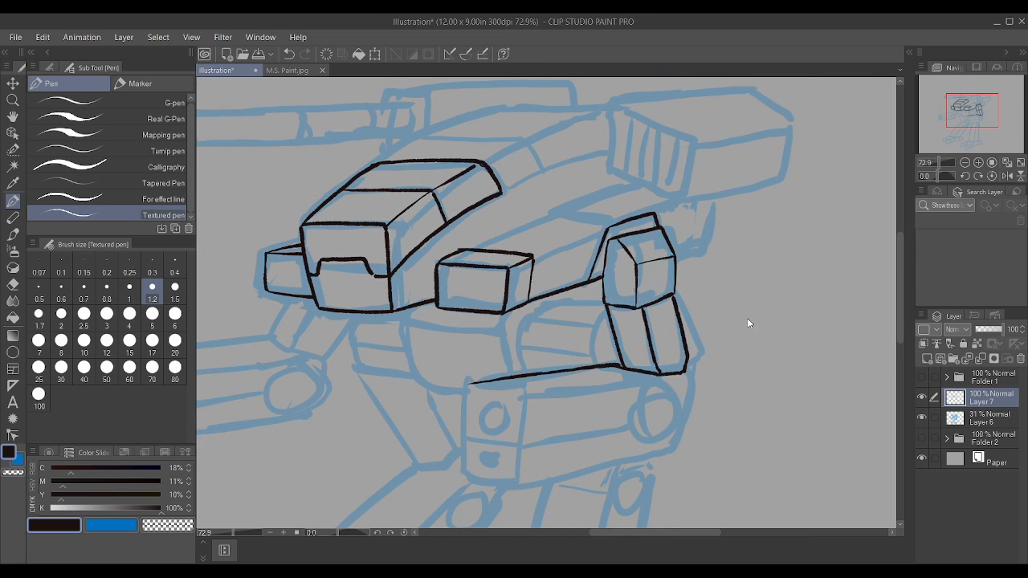
scroll(739, 347, up, 2)
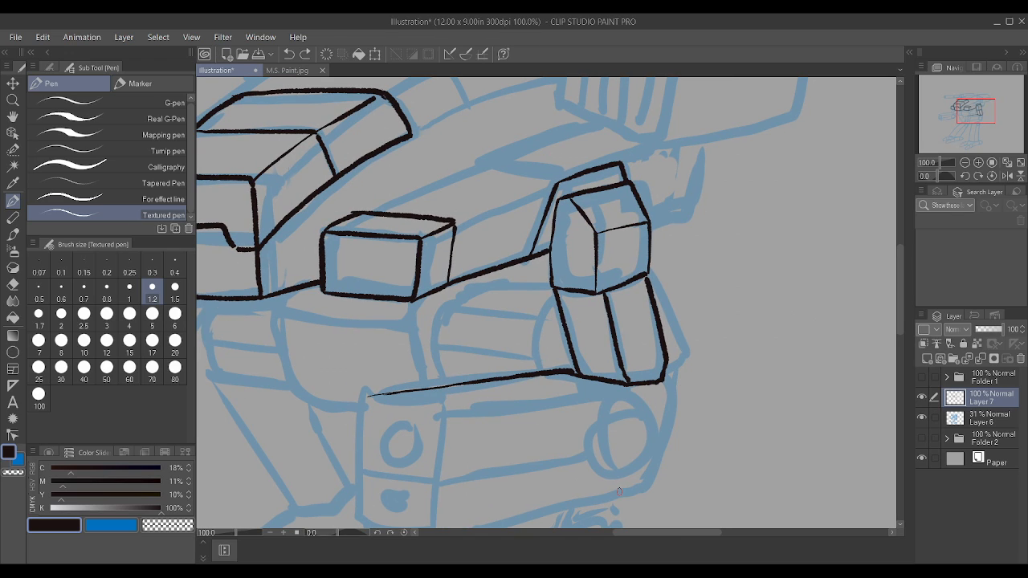
mouse_move(575, 506)
mouse_down()
mouse_move(632, 489)
mouse_move(645, 464)
mouse_up()
drag(646, 463, 664, 378)
Step: Ink the near long edge and the short front edge of the forearm's top face
scroll(665, 381, down, 1)
scroll(627, 386, up, 1)
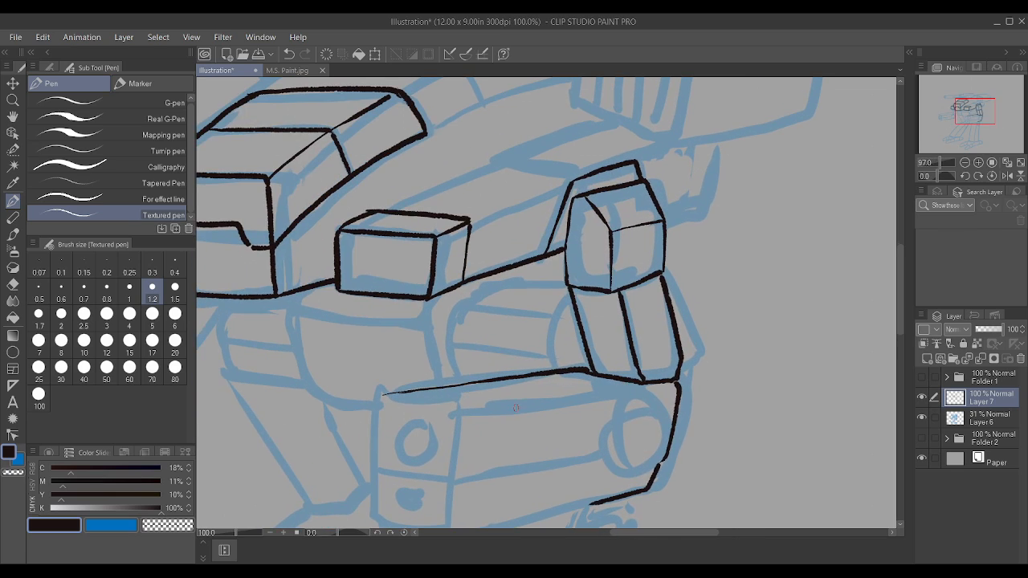
drag(462, 415, 640, 384)
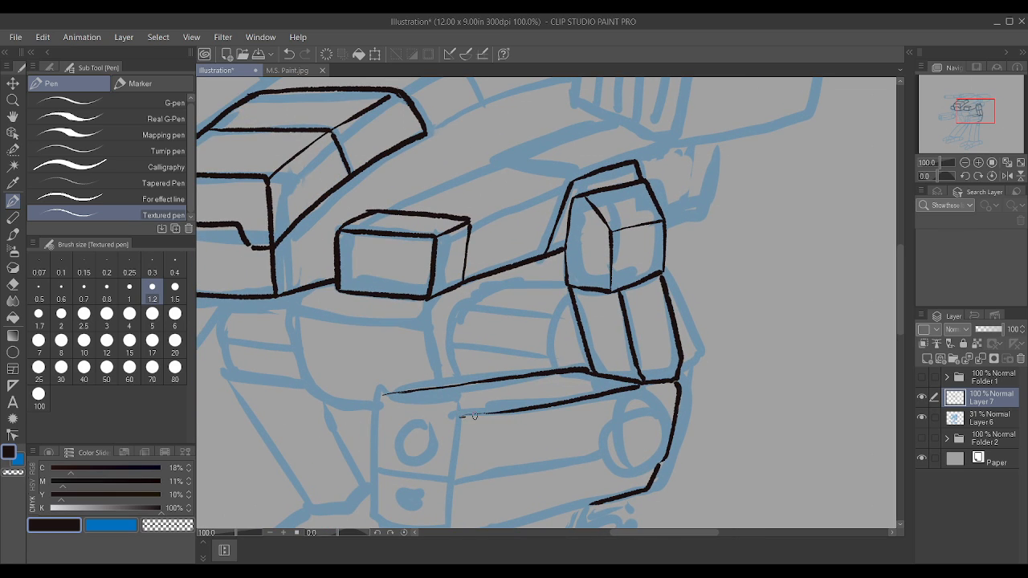
drag(474, 416, 525, 410)
drag(375, 402, 463, 414)
scroll(379, 402, up, 3)
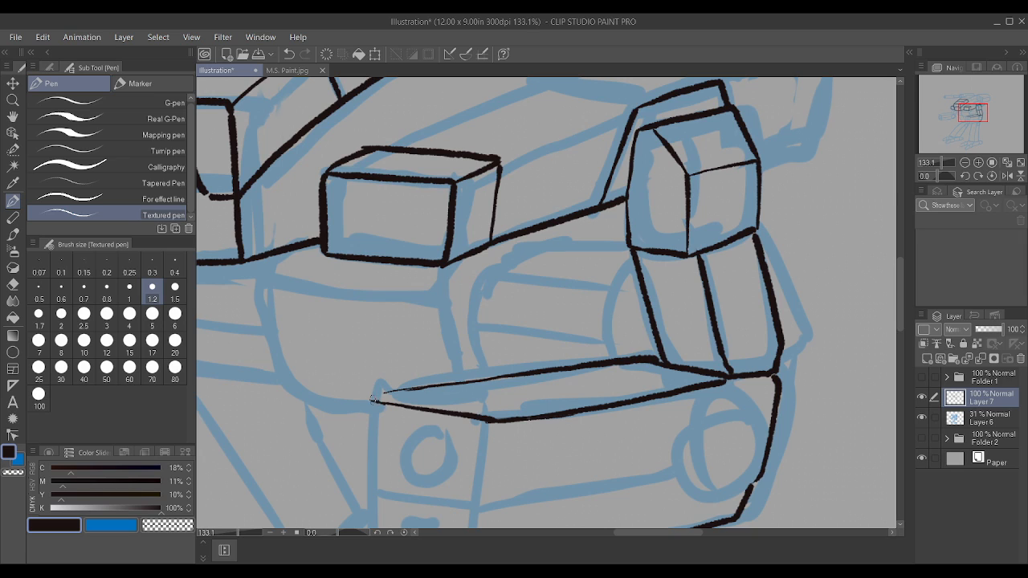
Step: Close the gap where the two long edges of the near forearm's top face meet at the front corner
drag(365, 396, 423, 386)
scroll(423, 387, down, 3)
scroll(395, 372, up, 1)
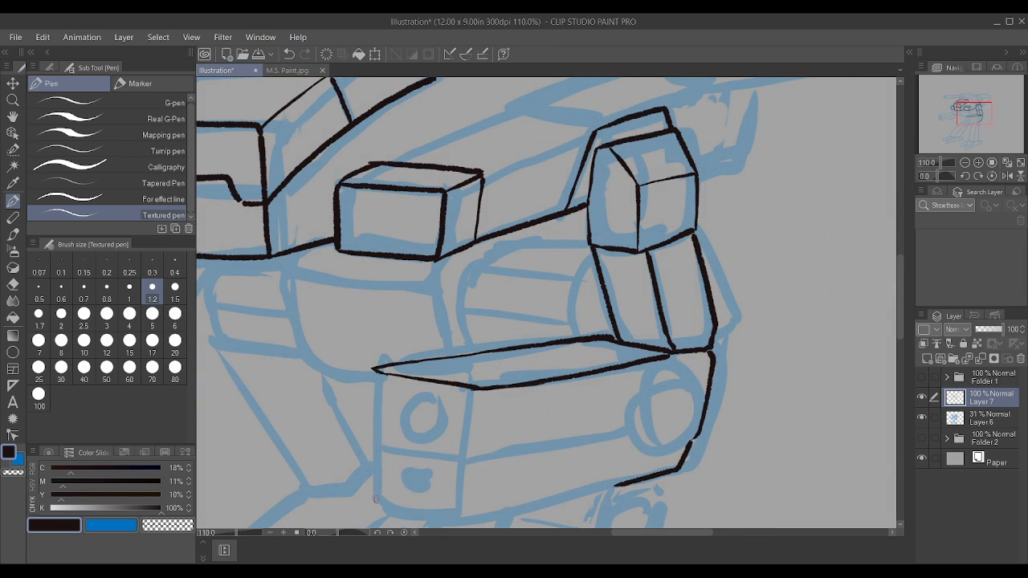
drag(375, 500, 372, 370)
scroll(369, 355, down, 2)
key(ctrl+z)
Step: Ink the two upright edges of the near forearm's front face down from the top face's front corners
scroll(375, 402, up, 4)
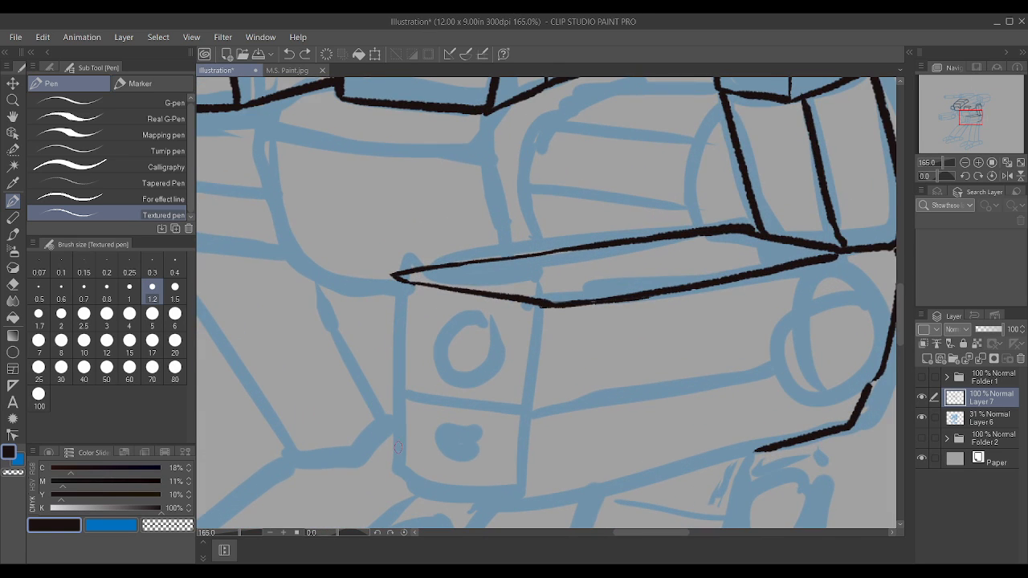
drag(395, 469, 397, 267)
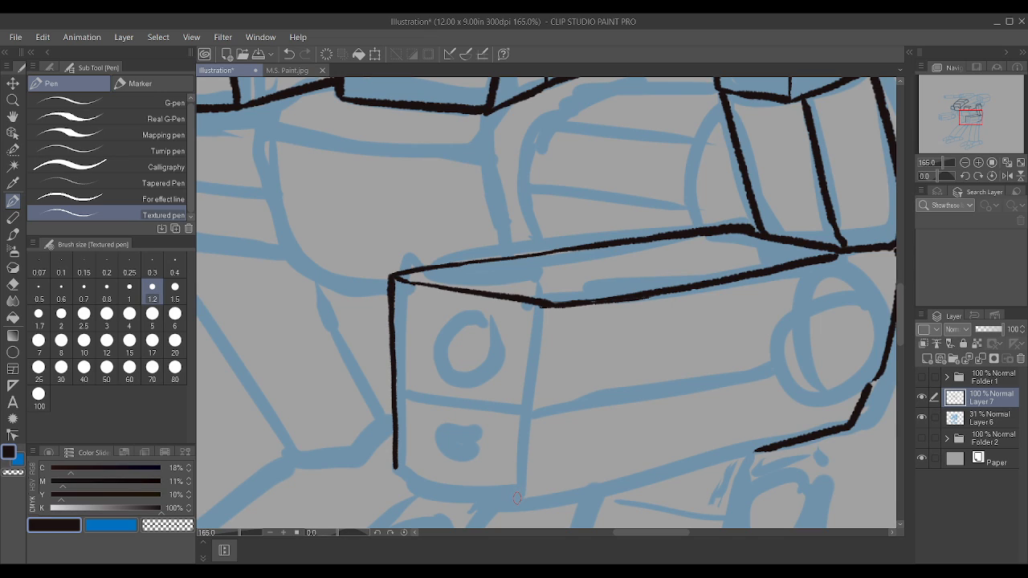
drag(517, 499, 547, 305)
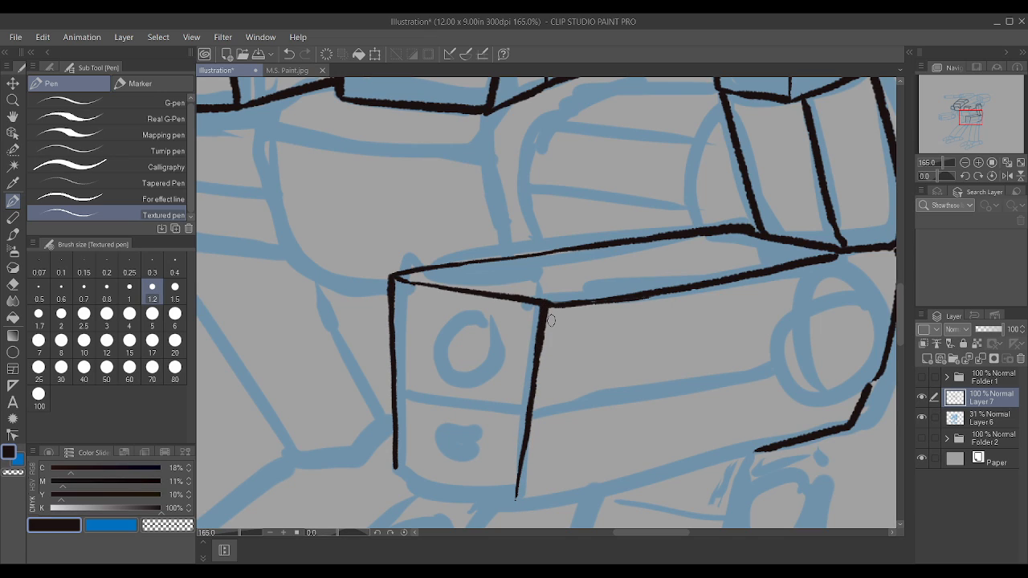
drag(394, 470, 514, 503)
key(ctrl+z)
drag(394, 468, 519, 503)
key(ctrl+z)
Step: Set the brush size to 1 and ink the near forearm's front bottom edge and its long underside back to the rear end
key(bracketleft)
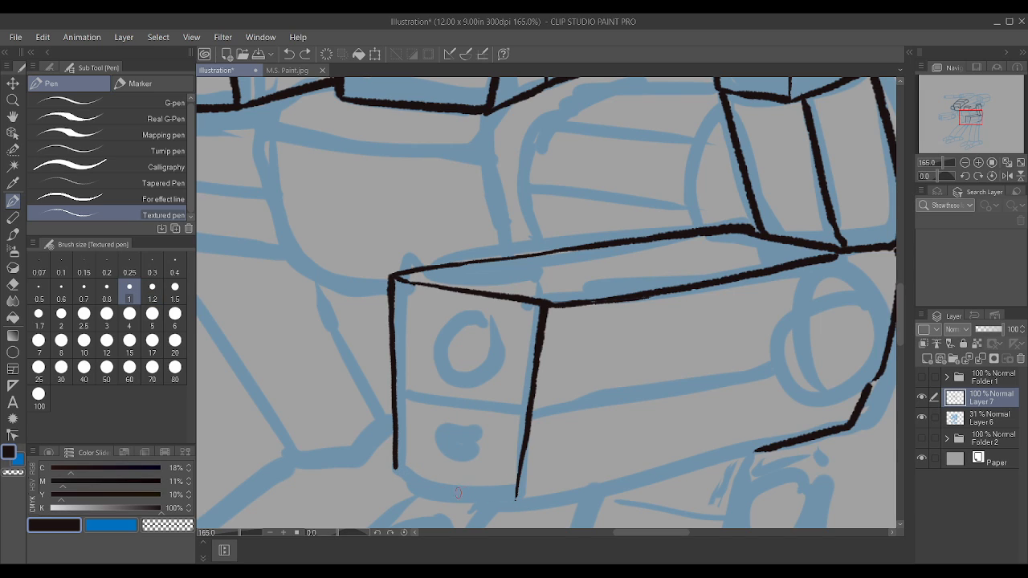
drag(394, 470, 515, 501)
scroll(454, 493, down, 3)
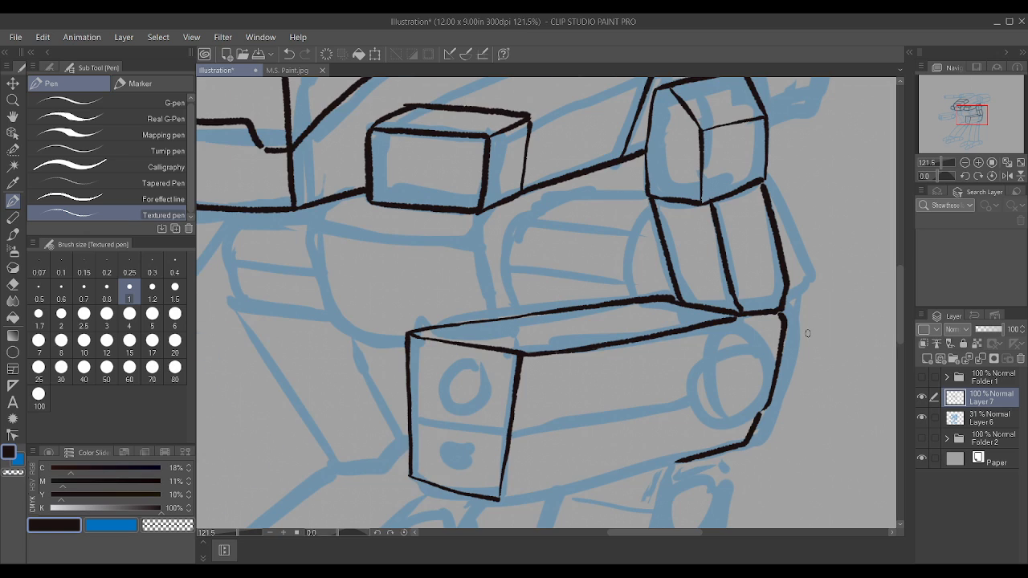
scroll(806, 335, up, 3)
scroll(647, 291, down, 3)
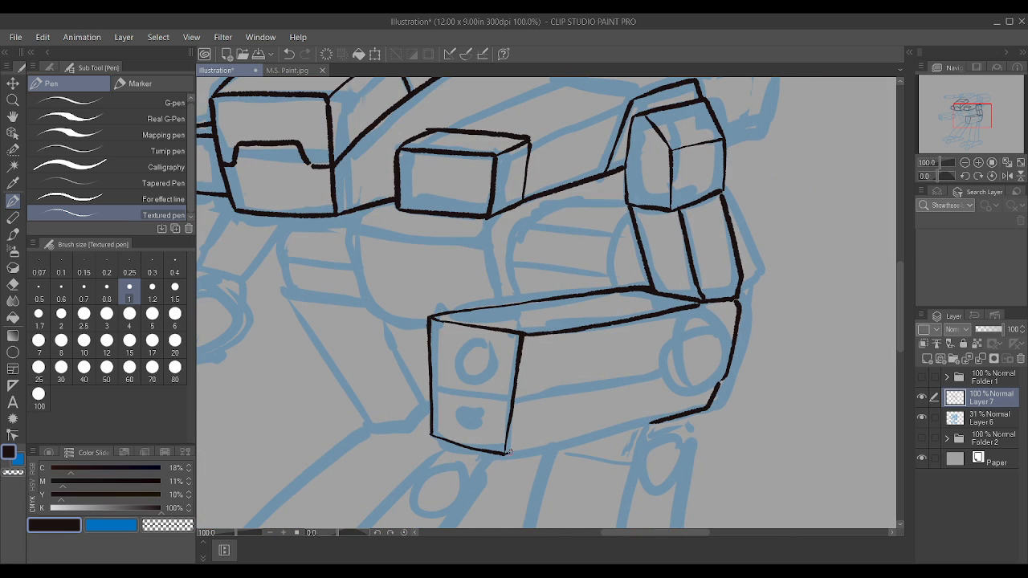
drag(508, 452, 650, 424)
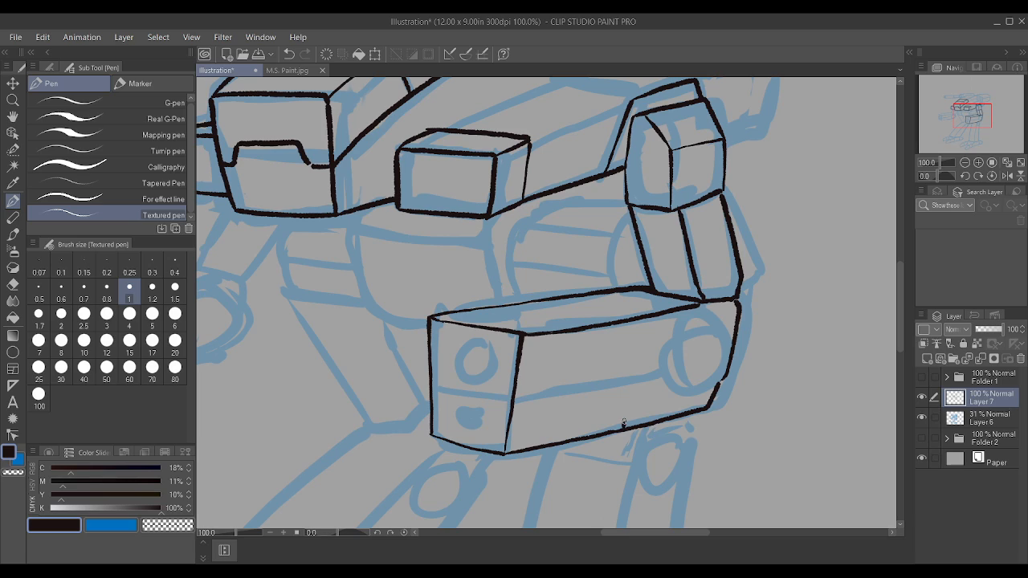
Step: Ink a lengthwise panel line along the near forearm's side and a short divider from it down to the underside
drag(624, 423, 633, 383)
mouse_move(513, 400)
mouse_down()
mouse_move(659, 375)
mouse_move(651, 380)
mouse_up()
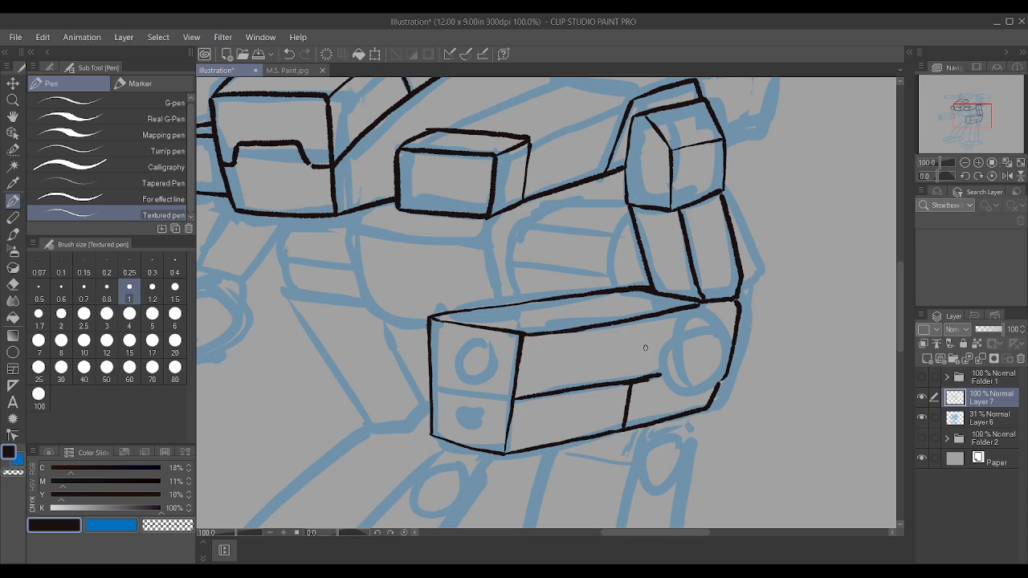
key(ctrl+z)
key(ctrl+z)
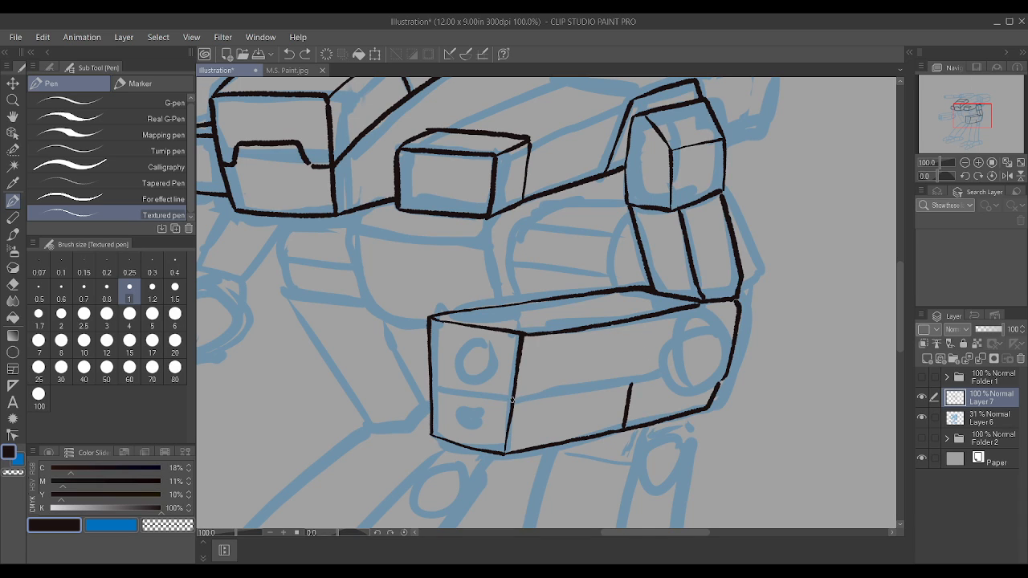
drag(511, 399, 650, 374)
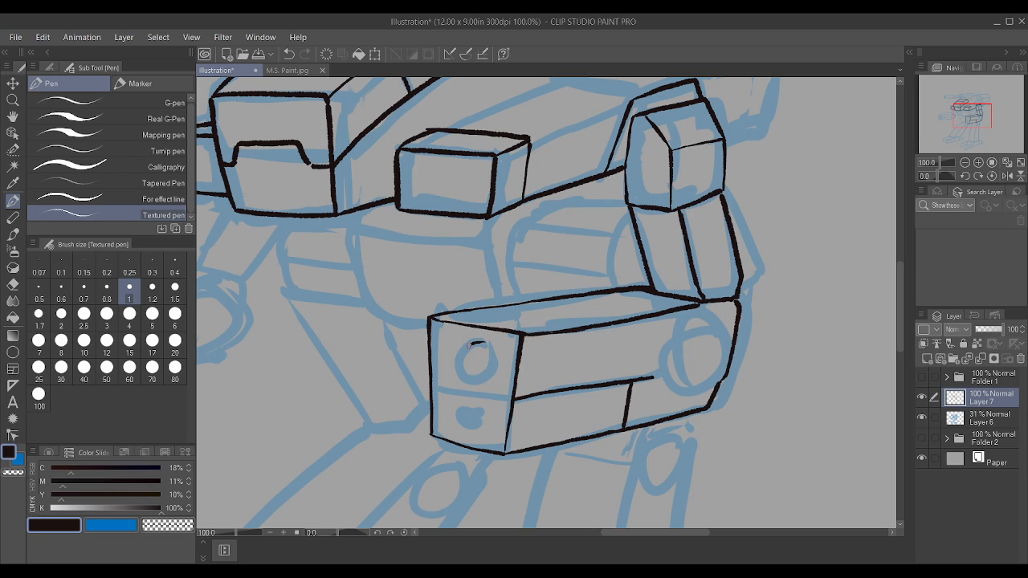
Step: Ink a large circle above a small one on the near forearm's front face and surround them with an inset frame
mouse_move(471, 346)
mouse_down()
mouse_move(458, 360)
mouse_move(471, 383)
mouse_move(499, 363)
mouse_move(487, 343)
mouse_up()
mouse_move(479, 408)
mouse_down()
mouse_move(458, 410)
mouse_move(465, 430)
mouse_move(480, 413)
mouse_up()
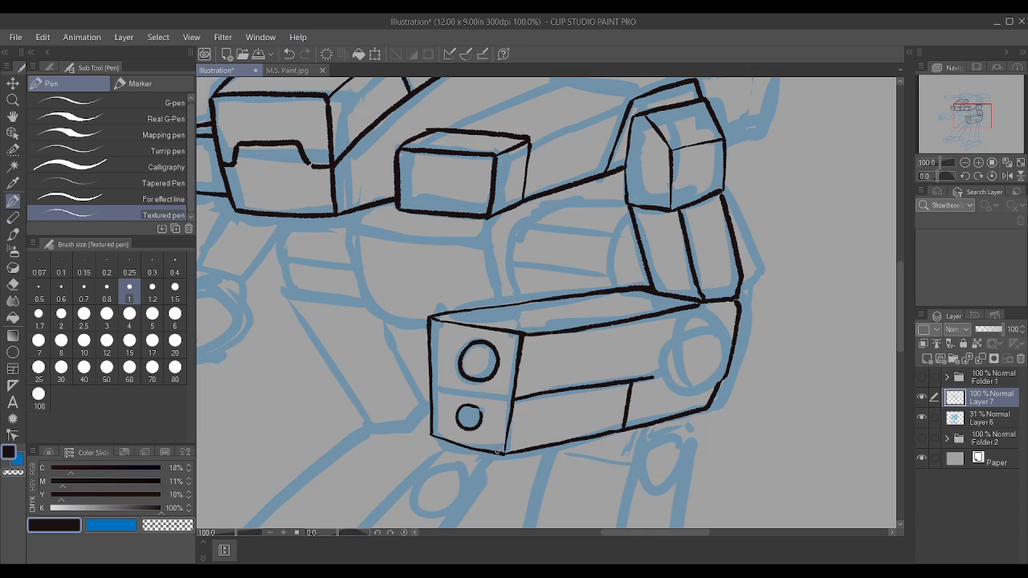
drag(496, 448, 506, 353)
mouse_move(442, 437)
mouse_down()
mouse_move(442, 339)
mouse_move(478, 335)
mouse_move(505, 341)
mouse_move(507, 352)
mouse_up()
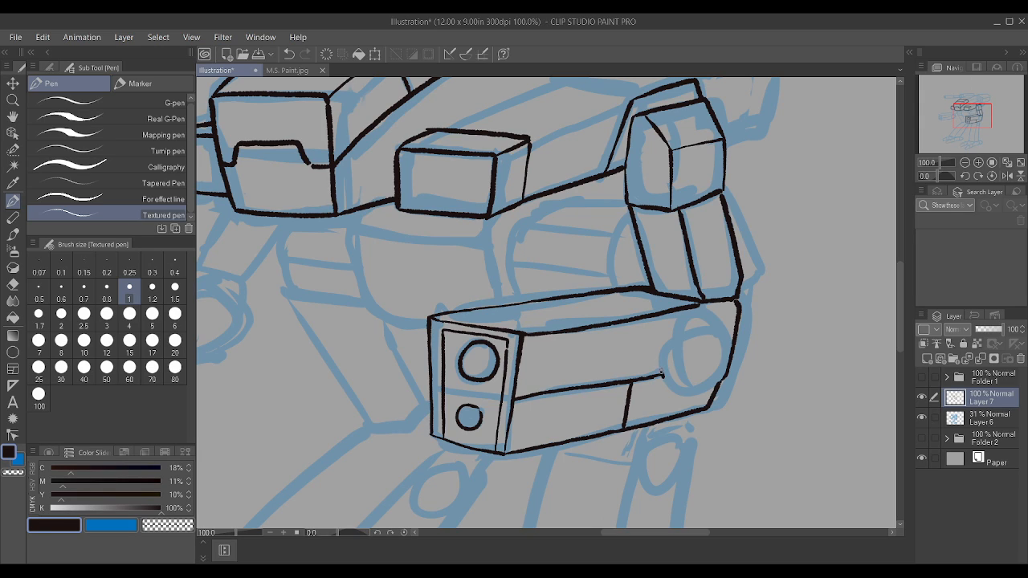
Step: Ink the near elbow joint as a large circle with a smaller slashed circle inside it
mouse_move(663, 374)
mouse_down()
mouse_move(661, 344)
mouse_move(677, 328)
mouse_move(707, 325)
mouse_move(713, 358)
mouse_move(694, 385)
mouse_move(664, 382)
mouse_up()
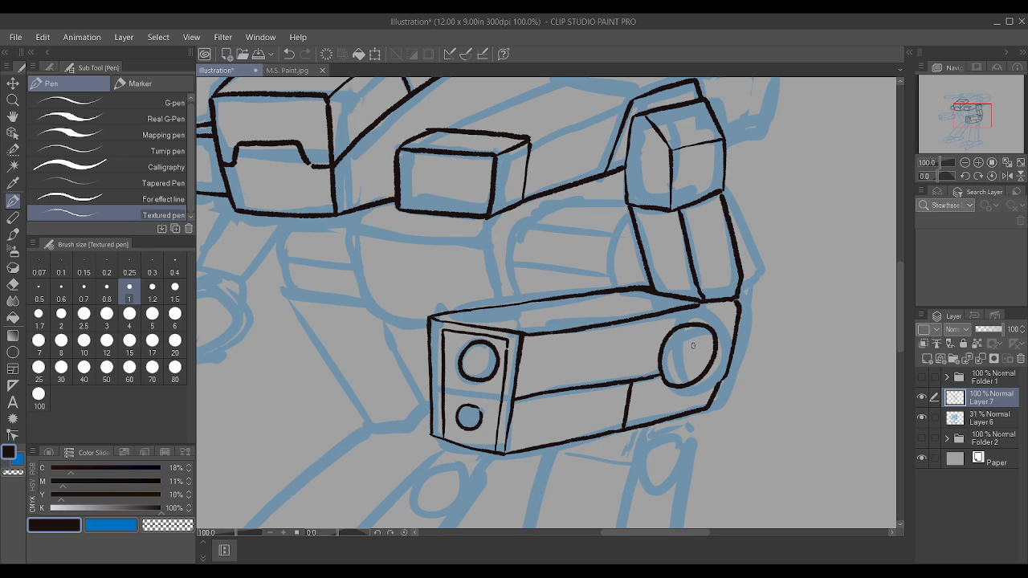
mouse_move(692, 339)
mouse_down()
mouse_move(670, 356)
mouse_move(674, 370)
mouse_move(691, 370)
mouse_move(696, 338)
mouse_up()
scroll(355, 296, down, 5)
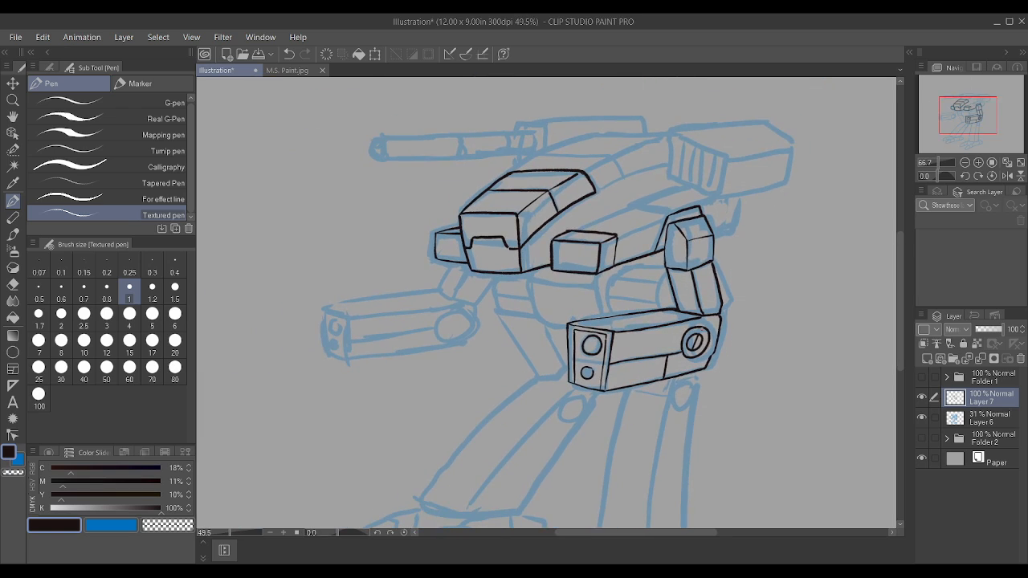
Step: Ink the far arm's upper arm edges and the long edges of its forearm's top face
scroll(355, 296, up, 1)
mouse_move(316, 308)
mouse_down()
mouse_move(465, 286)
mouse_move(483, 254)
mouse_move(493, 298)
mouse_move(506, 258)
mouse_up()
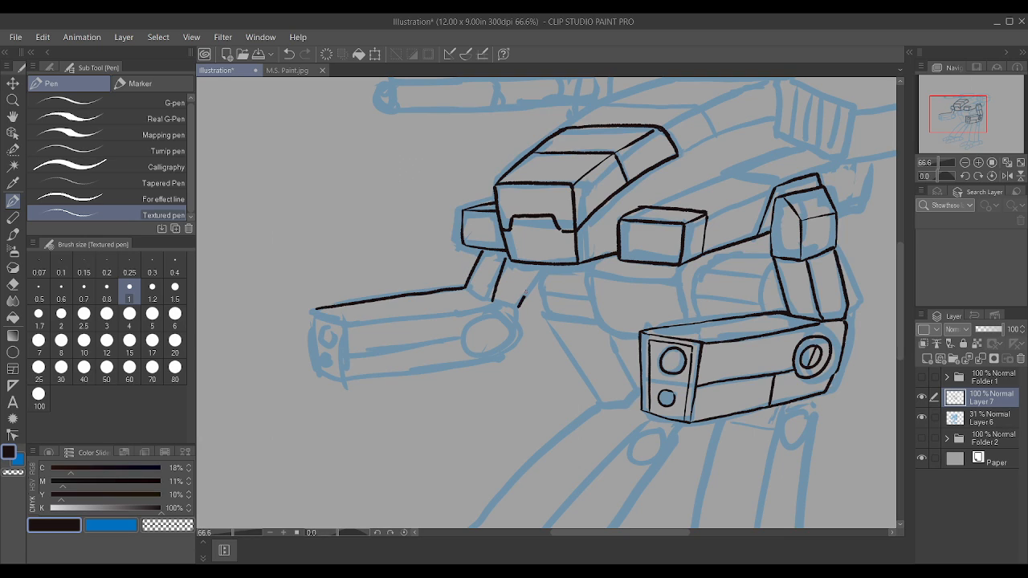
drag(527, 293, 537, 269)
drag(342, 323, 492, 297)
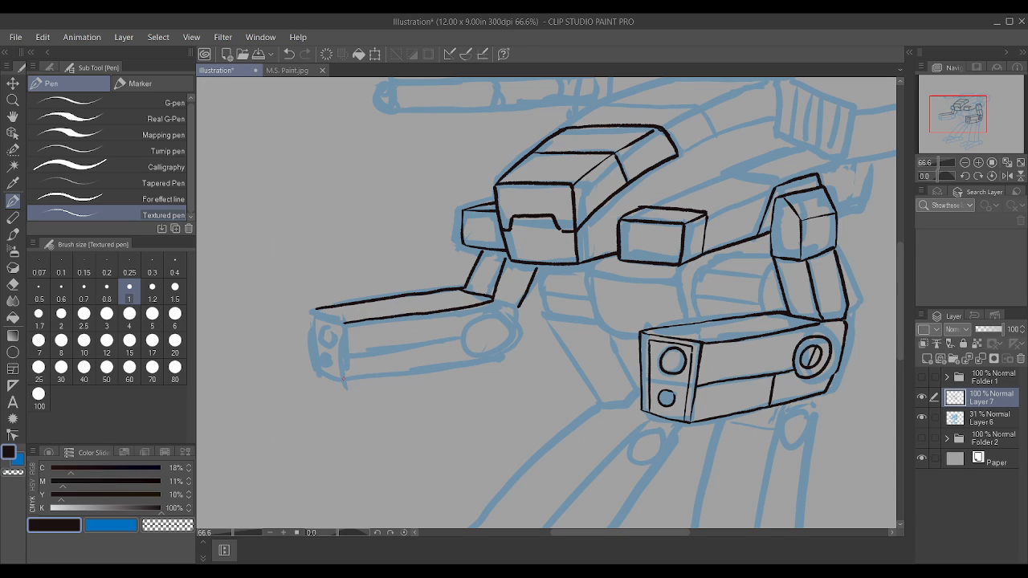
Step: Outline the far forearm's front face with its two upright edges and its top and bottom edges
drag(344, 384, 343, 327)
scroll(325, 326, up, 1)
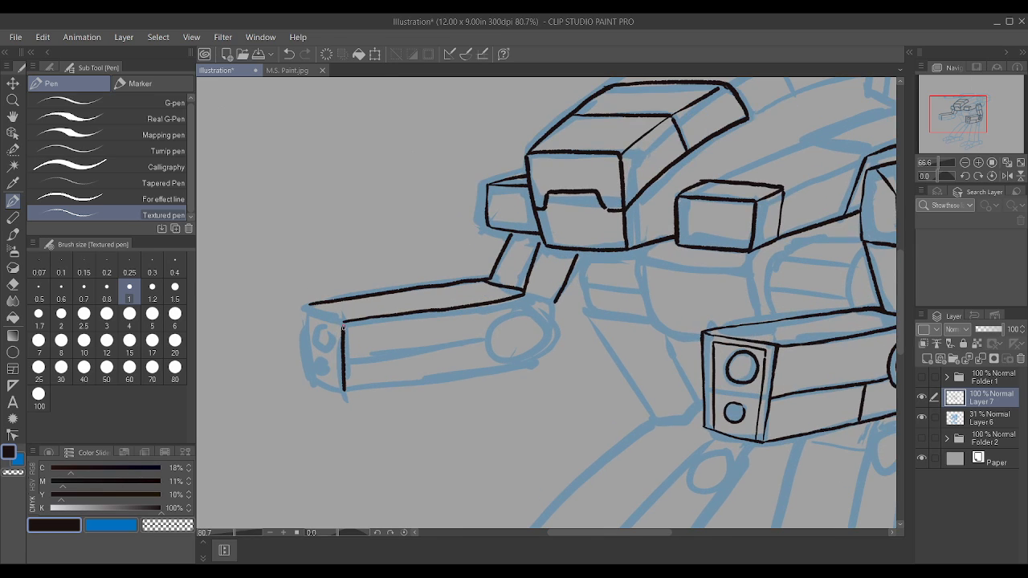
drag(306, 307, 347, 319)
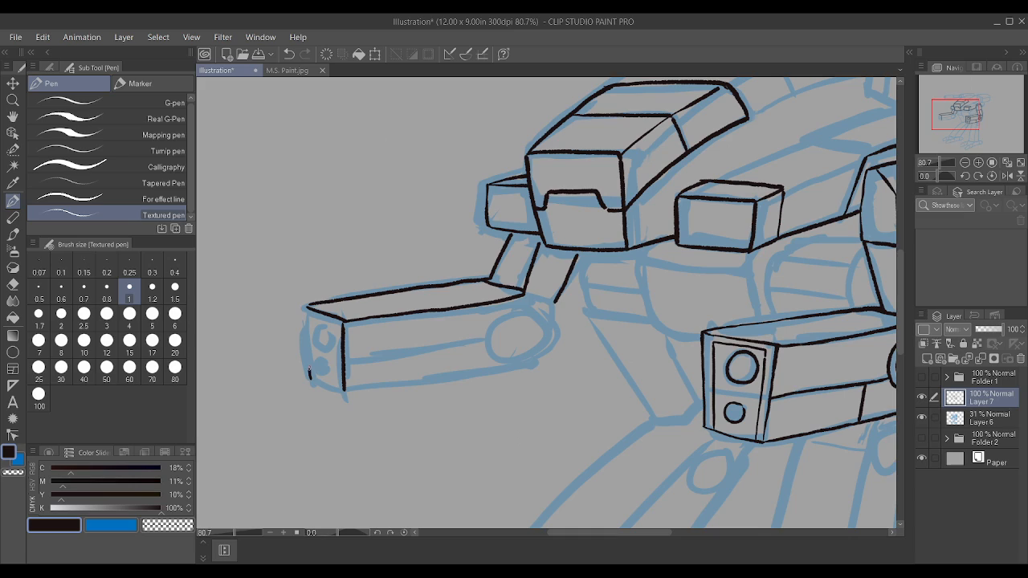
drag(310, 371, 309, 302)
mouse_move(311, 380)
mouse_down()
mouse_move(347, 392)
mouse_move(440, 371)
mouse_move(379, 382)
mouse_up()
scroll(440, 371, down, 3)
key(ctrl+z)
key(ctrl+z)
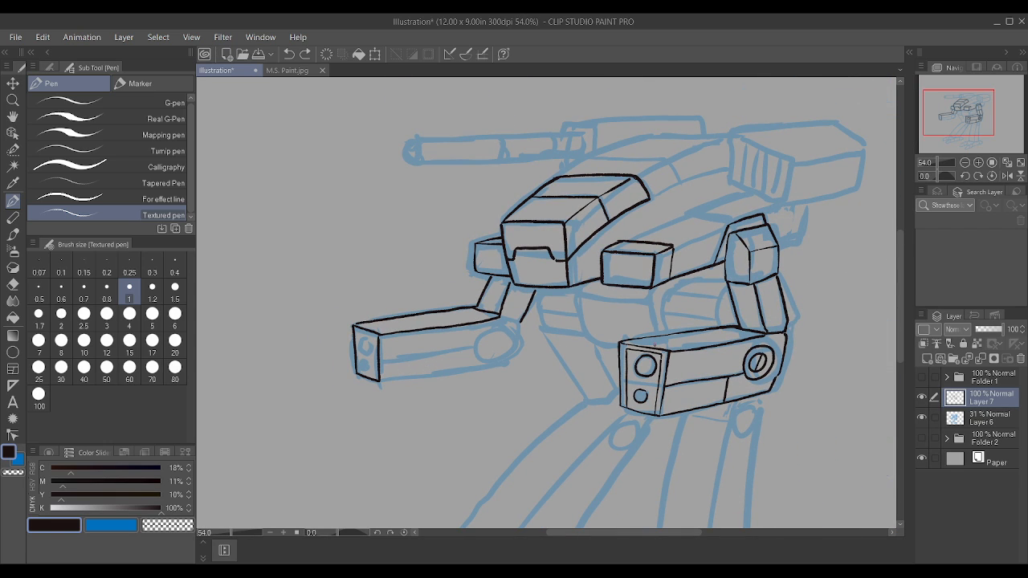
Step: Ink a short line from the near elbow joint's circle to the forearm's lower rear corner
scroll(763, 370, up, 4)
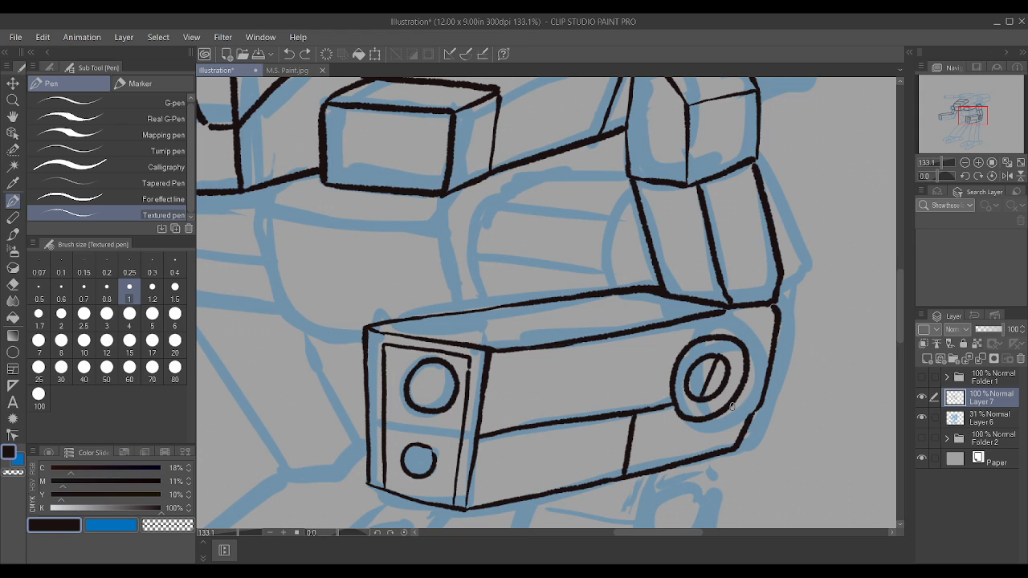
scroll(731, 407, down, 4)
scroll(427, 391, up, 3)
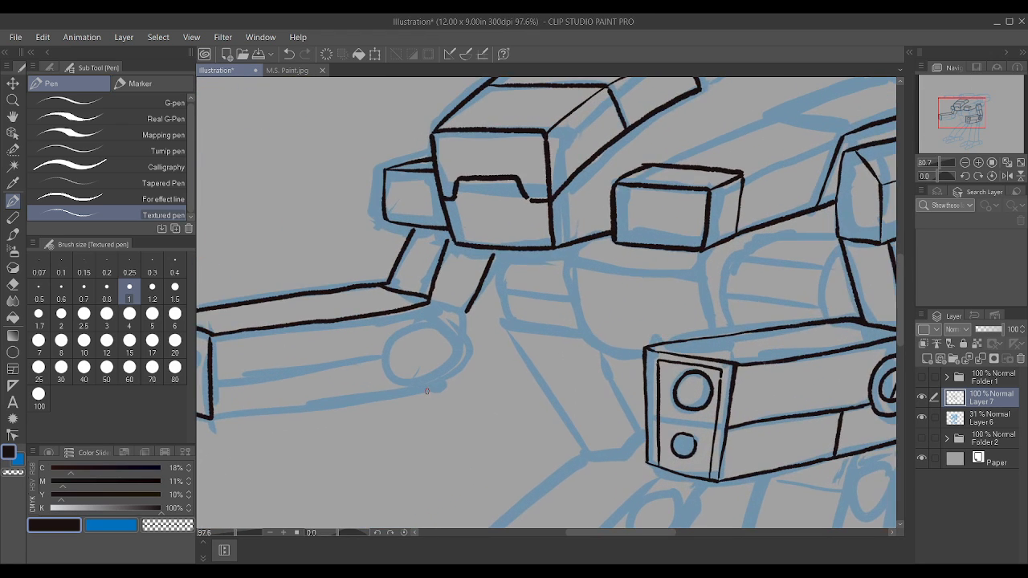
Step: Ink the far forearm's long underside and its angled rear end up to the top face
scroll(426, 392, down, 3)
scroll(267, 412, up, 2)
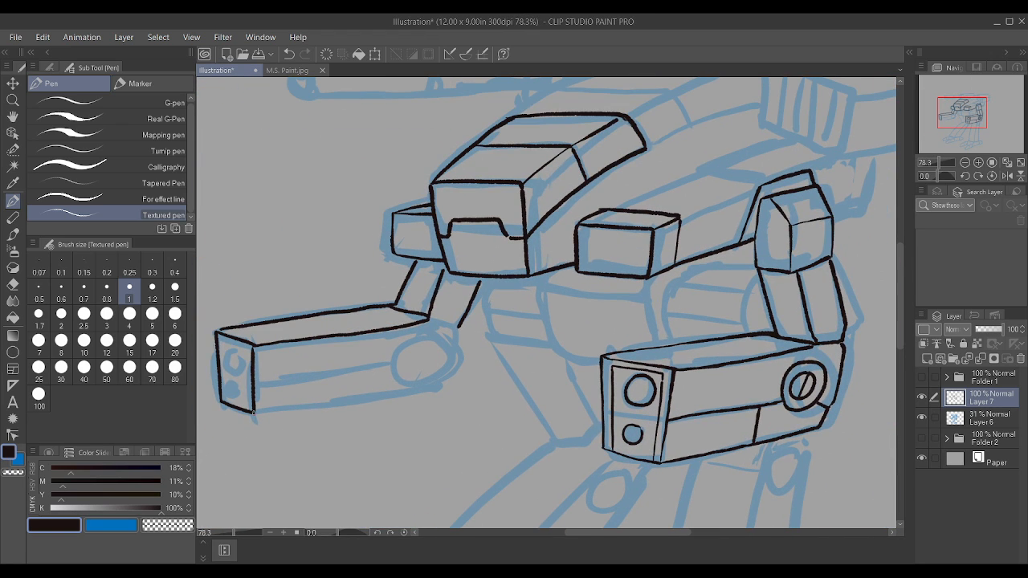
mouse_move(266, 412)
mouse_down()
mouse_move(421, 391)
mouse_move(444, 375)
mouse_move(452, 321)
mouse_move(441, 318)
mouse_up()
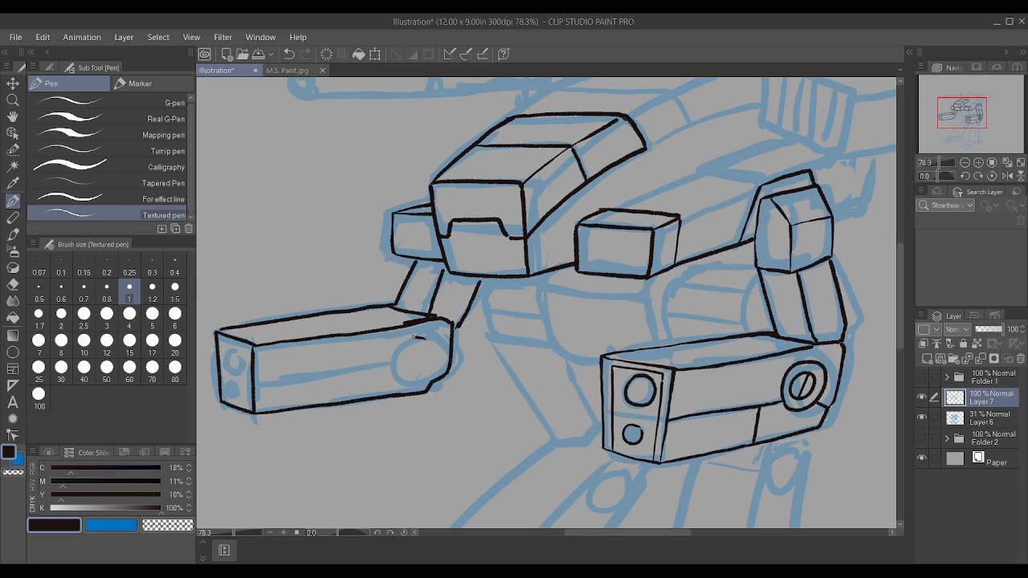
Step: Ink the far forearm's elbow joint as a circle with a smaller slashed one inside, plus the side panel line and short divider
mouse_move(413, 337)
mouse_down()
mouse_move(390, 356)
mouse_move(394, 368)
mouse_move(407, 376)
mouse_move(416, 337)
mouse_up()
drag(402, 356, 414, 351)
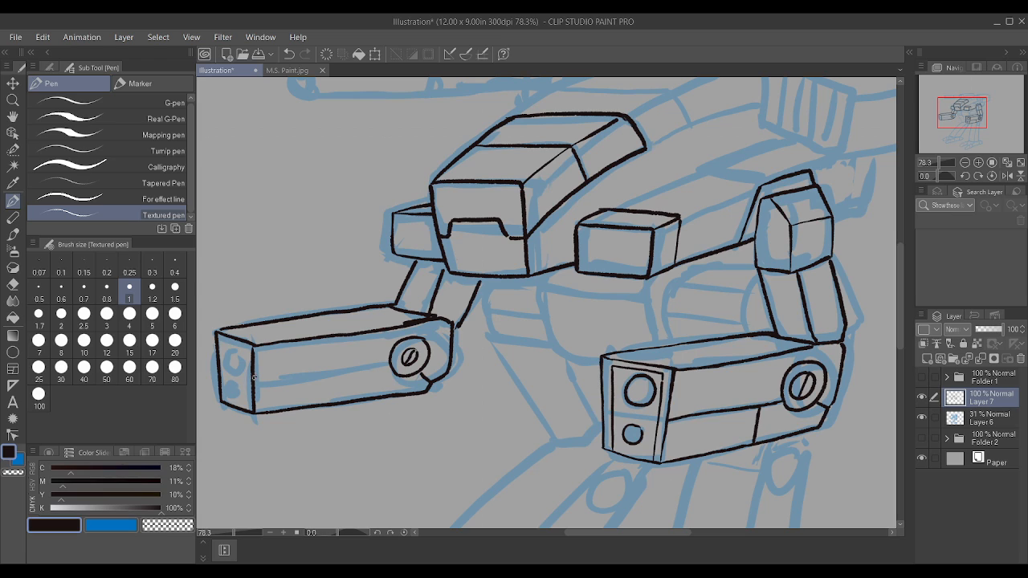
drag(254, 376, 390, 363)
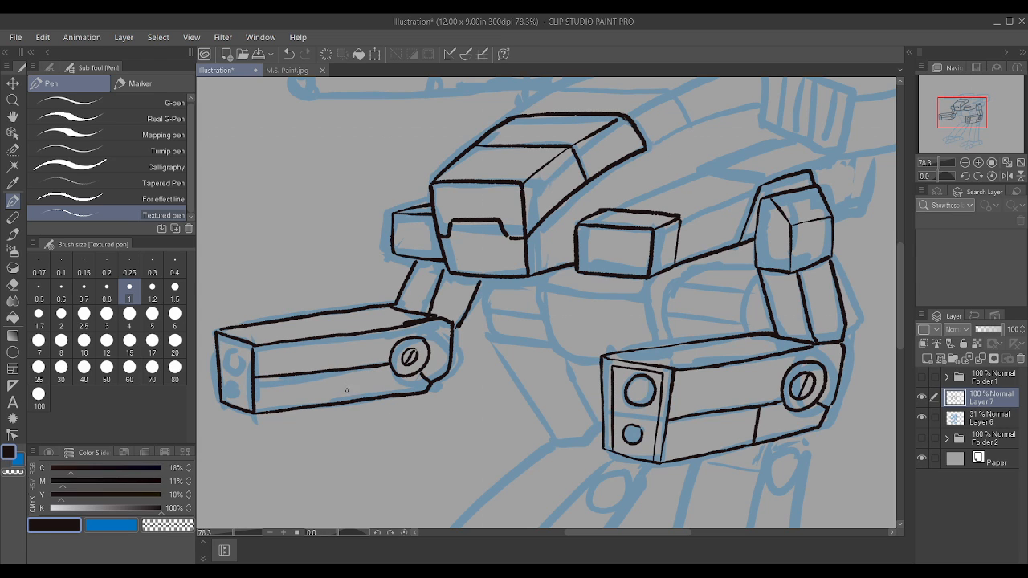
drag(343, 404, 348, 370)
scroll(349, 369, down, 4)
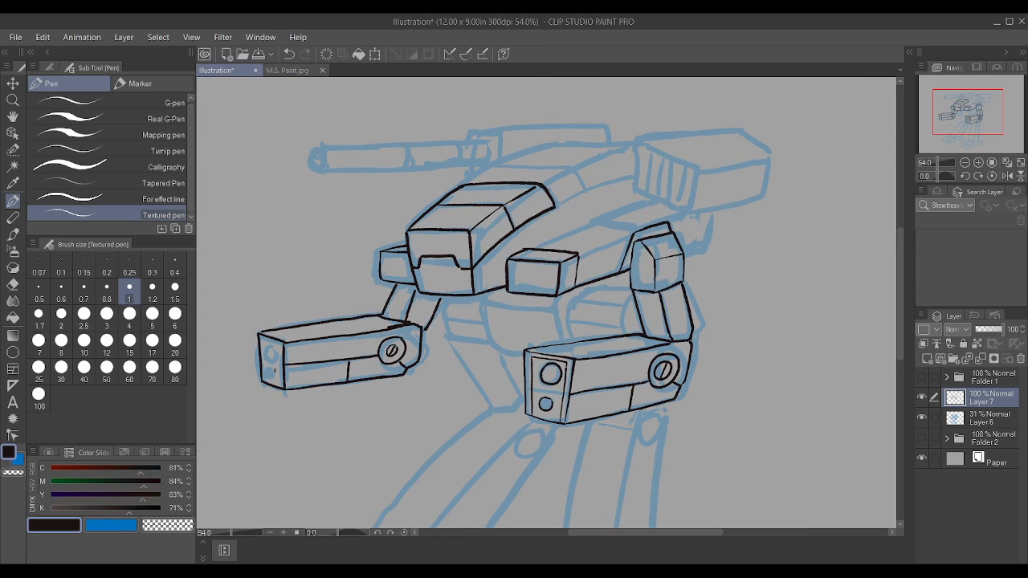
scroll(279, 370, up, 4)
scroll(281, 368, up, 4)
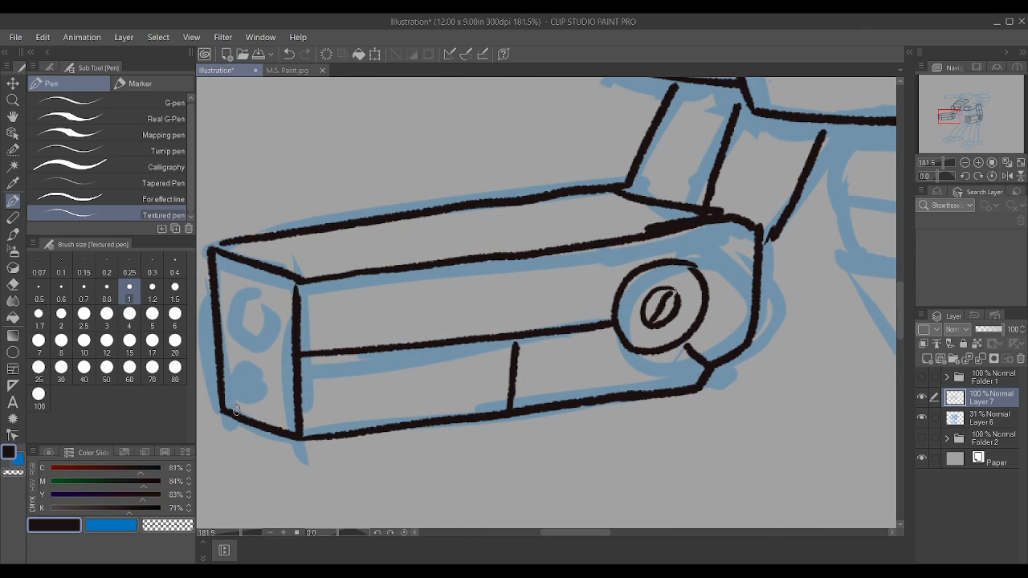
drag(233, 408, 227, 299)
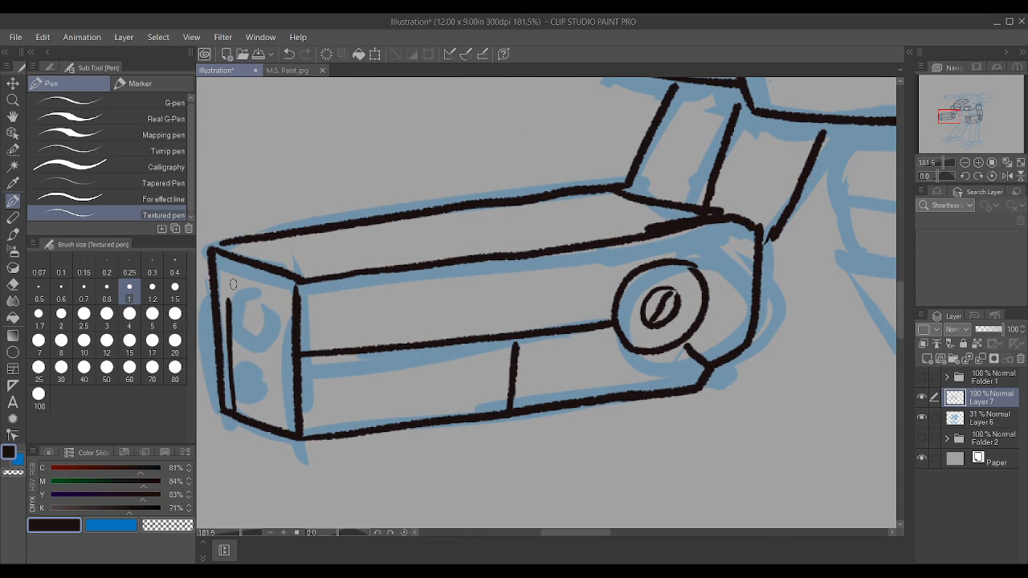
drag(282, 428, 272, 295)
key(ctrl+z)
key(ctrl+z)
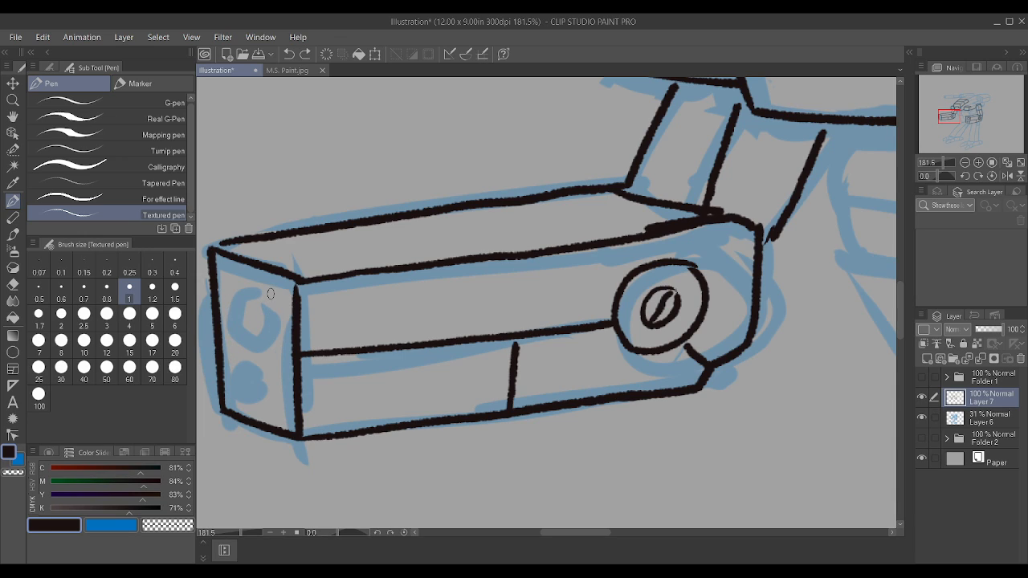
Step: Ink an inset frame on the far forearm's front face with a larger circle above a smaller one inside it
drag(285, 430, 280, 303)
mouse_move(231, 409)
mouse_down()
mouse_move(225, 284)
mouse_move(280, 307)
mouse_up()
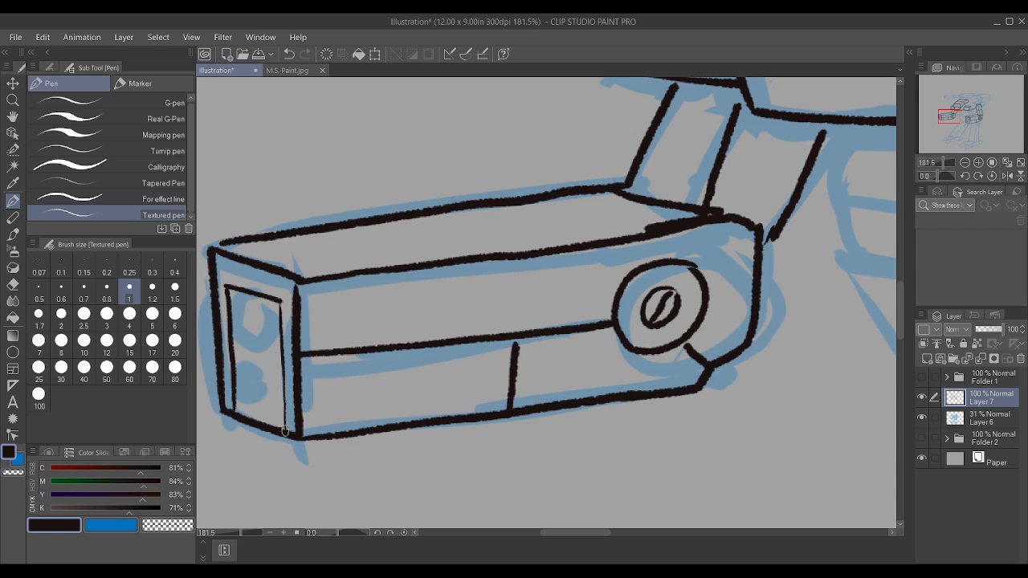
mouse_move(285, 435)
mouse_down()
mouse_move(287, 287)
mouse_move(254, 310)
mouse_move(258, 330)
mouse_move(279, 310)
mouse_move(266, 296)
mouse_up()
scroll(287, 289, down, 3)
scroll(281, 298, up, 3)
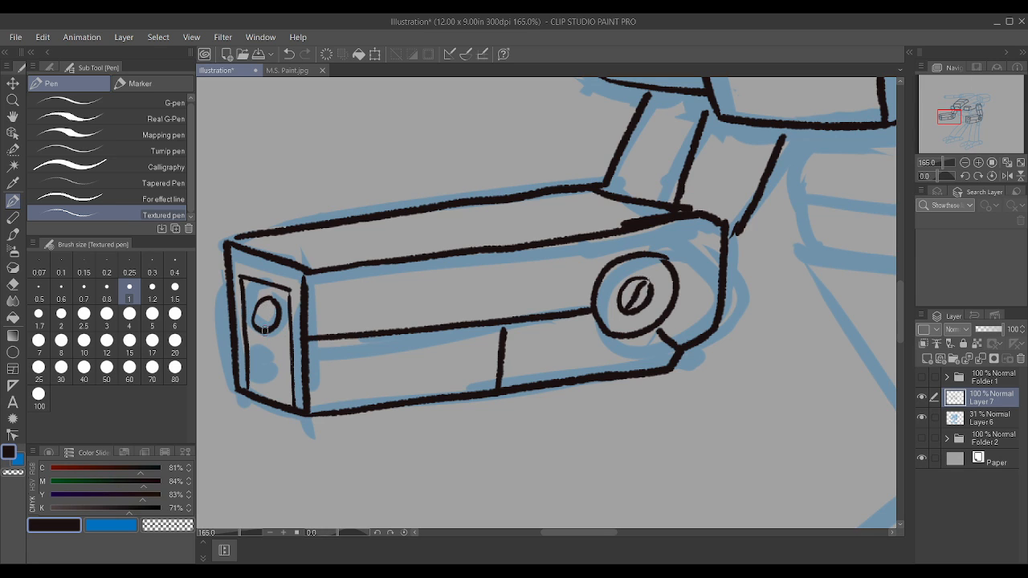
mouse_move(270, 348)
mouse_down()
mouse_move(257, 371)
mouse_move(276, 363)
mouse_move(272, 344)
mouse_up()
Step: Ink a dividing line between the two circles across the near forearm's framed front face
scroll(272, 345, down, 4)
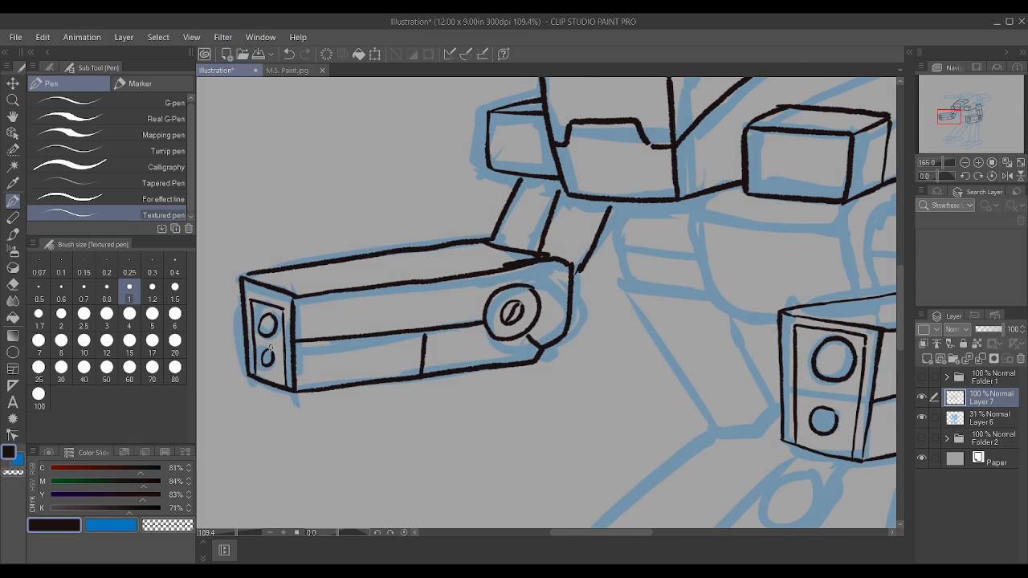
scroll(493, 340, up, 4)
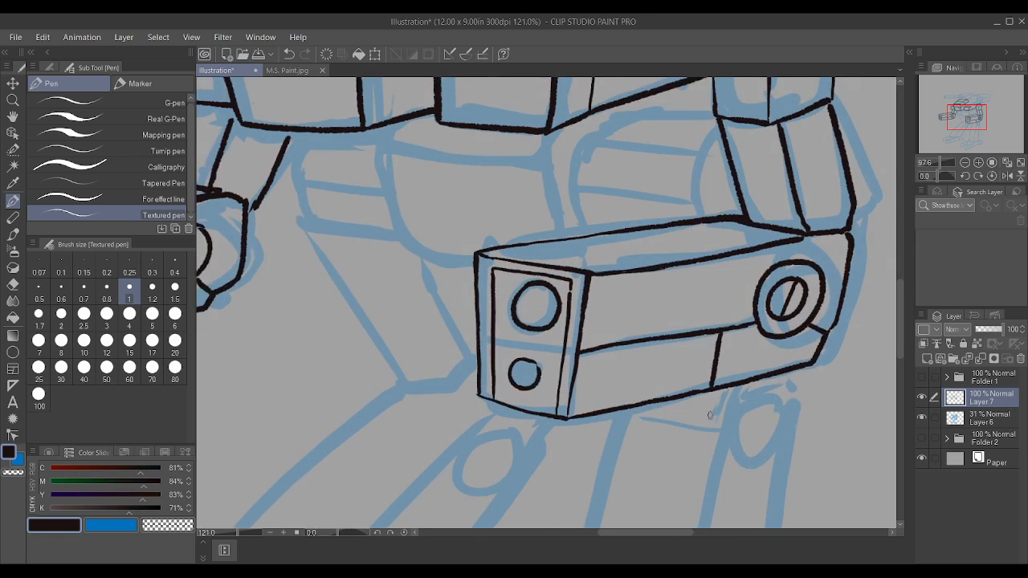
drag(487, 338, 564, 355)
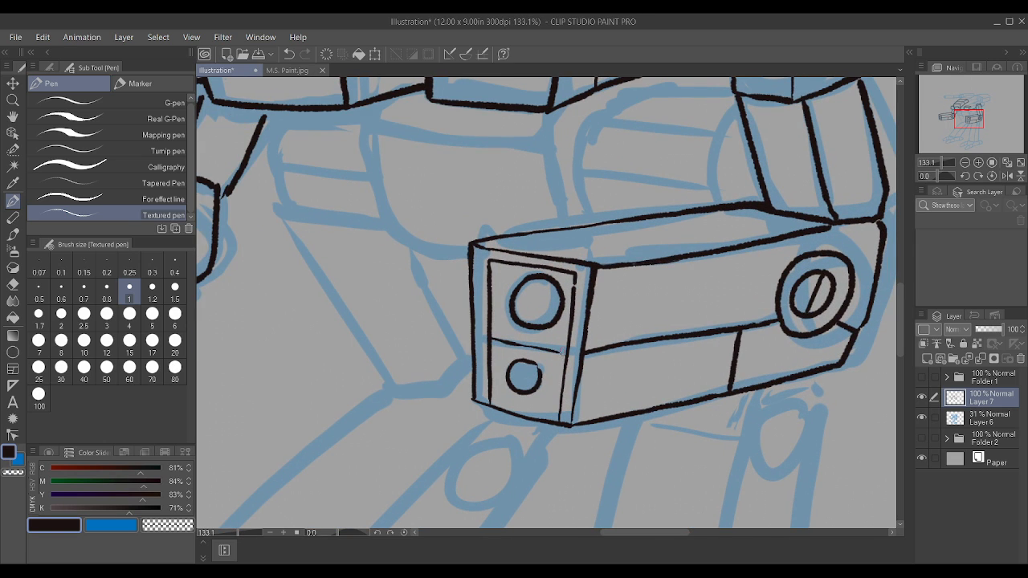
Step: Redo the dividing line between the two circles on the near forearm's front face and ink a matching one on the far forearm
scroll(564, 331, down, 1)
scroll(564, 331, up, 2)
key(ctrl+z)
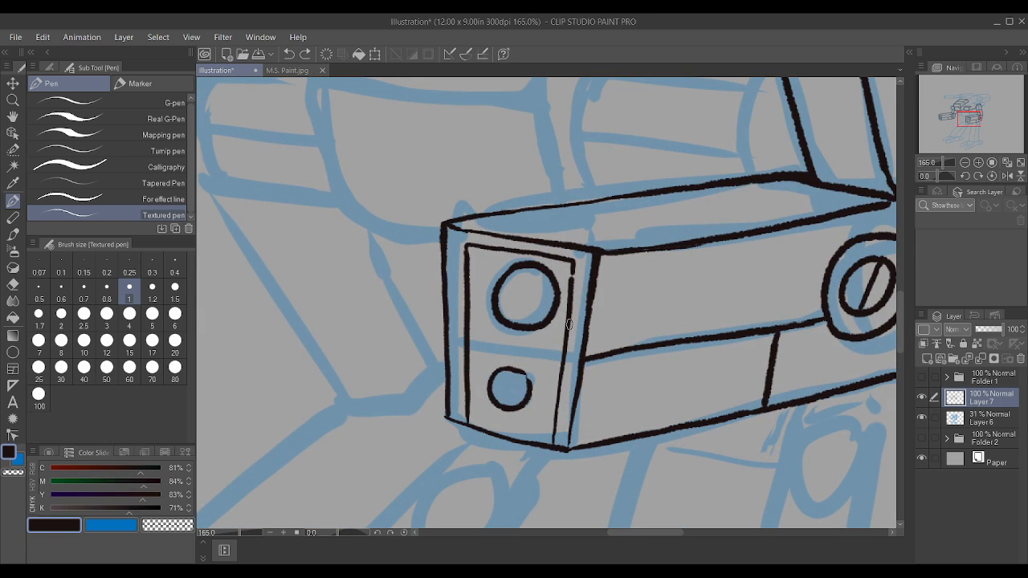
drag(469, 343, 566, 358)
scroll(570, 272, down, 4)
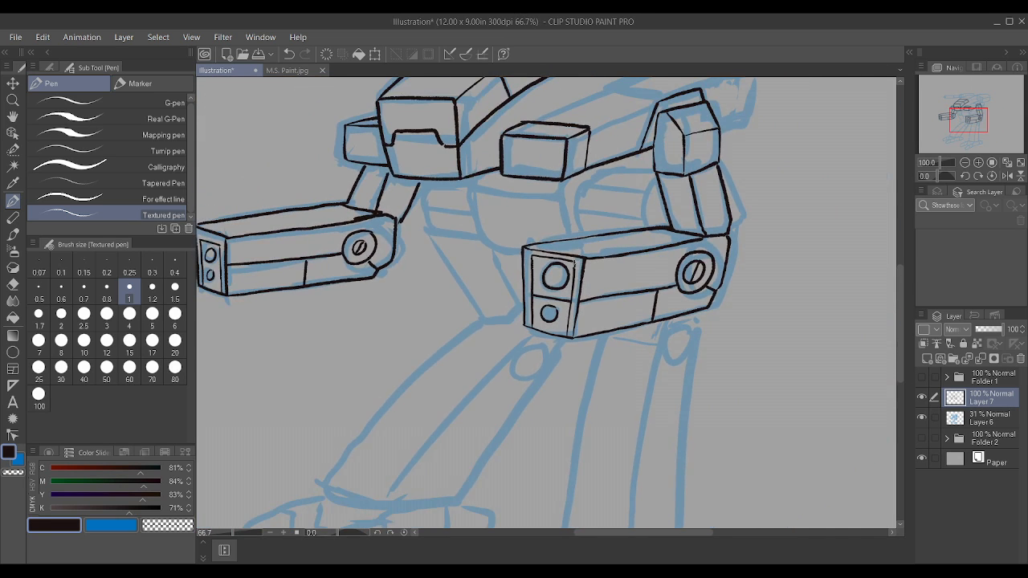
scroll(340, 268, up, 3)
scroll(341, 268, up, 2)
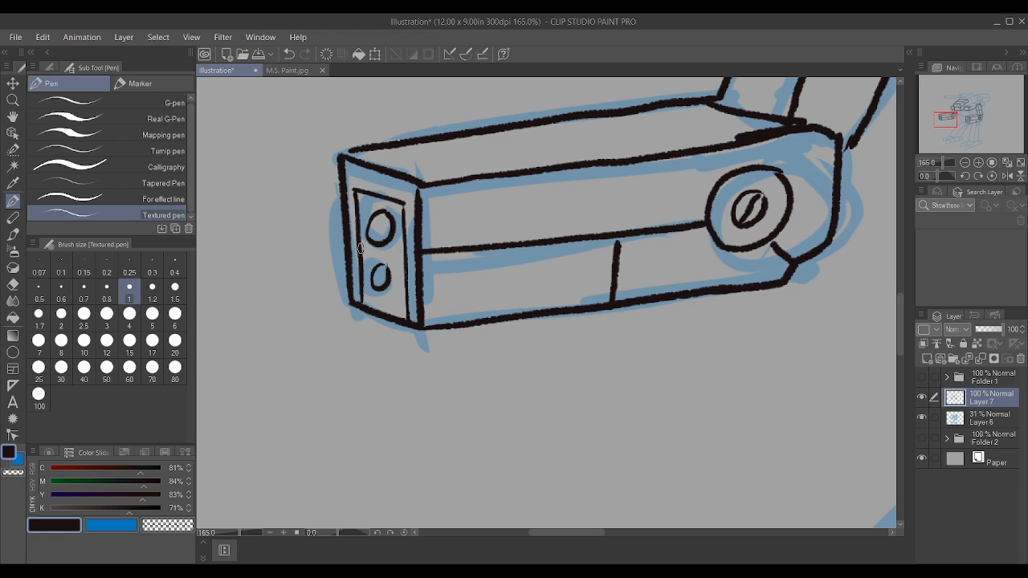
drag(360, 245, 401, 255)
scroll(393, 249, down, 5)
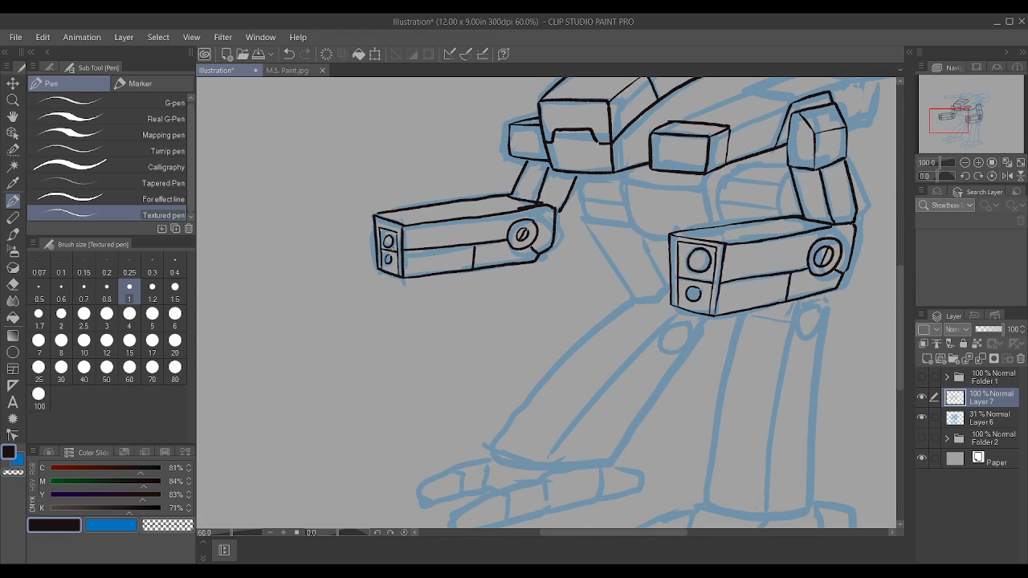
Step: Ink the abdomen block below the cockpit with both angled side edges and the slightly curved upper front edge
scroll(732, 230, up, 4)
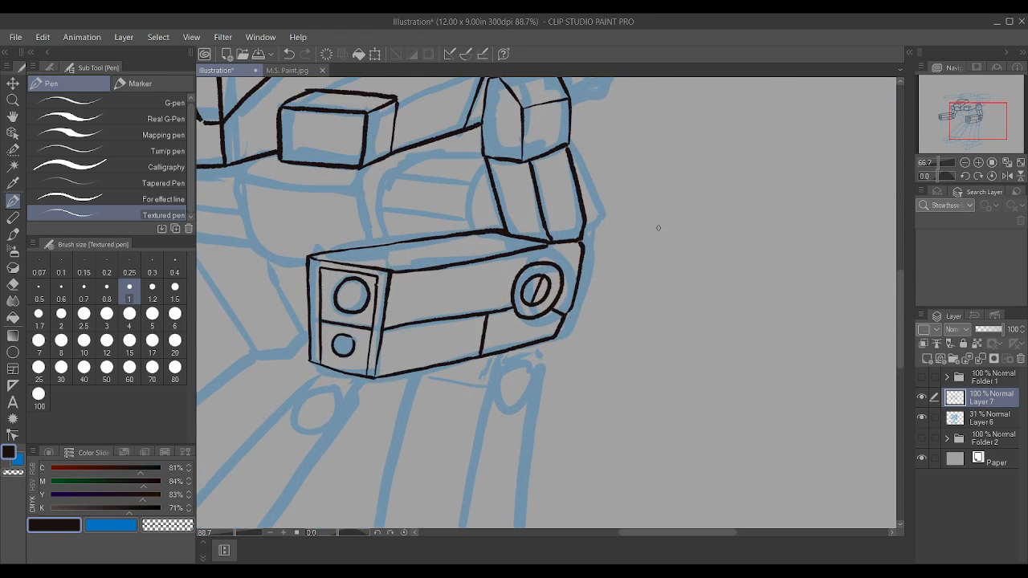
scroll(624, 225, down, 2)
scroll(429, 223, up, 1)
scroll(429, 223, up, 2)
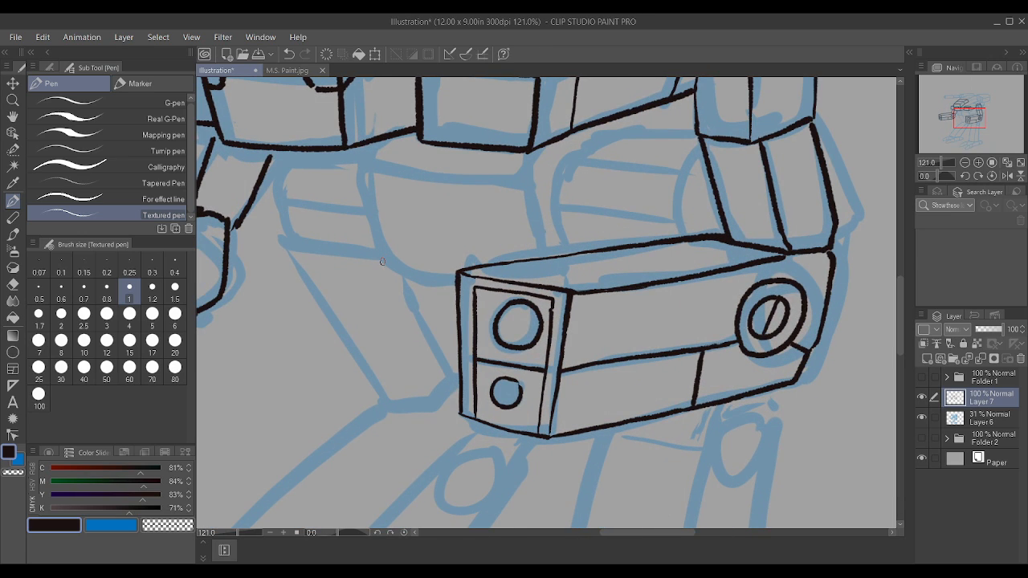
mouse_move(383, 262)
mouse_down()
mouse_move(355, 161)
mouse_move(372, 143)
mouse_up()
drag(265, 159, 270, 152)
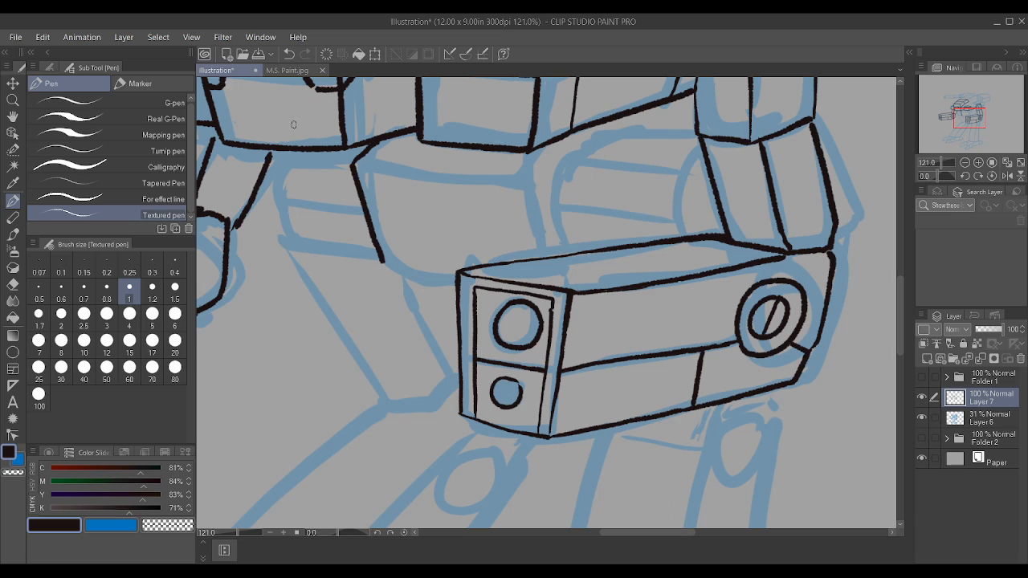
mouse_move(543, 258)
mouse_down()
mouse_move(530, 170)
mouse_move(522, 176)
mouse_move(543, 148)
mouse_up()
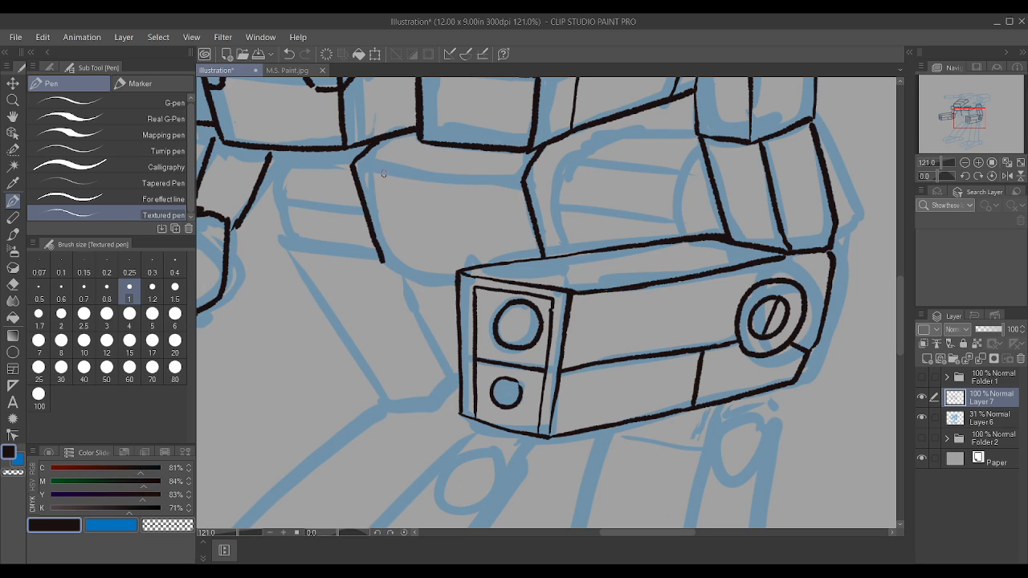
drag(352, 163, 518, 181)
scroll(683, 241, down, 2)
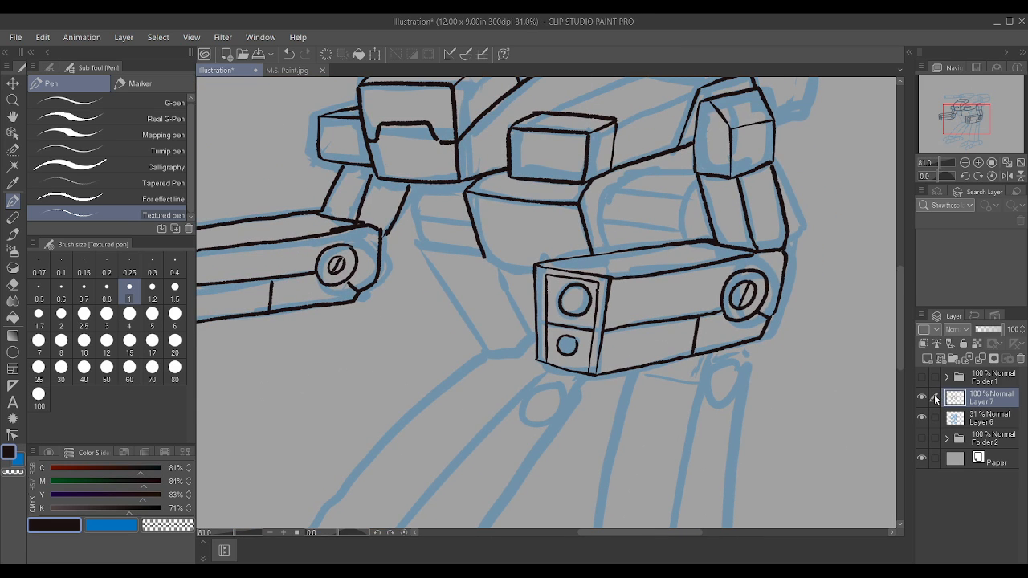
Step: Hide Layers 6 and 7 to view the Folder 1 and Folder 2 artwork, and restore the sketch and ink layers
click(921, 398)
click(922, 418)
click(922, 377)
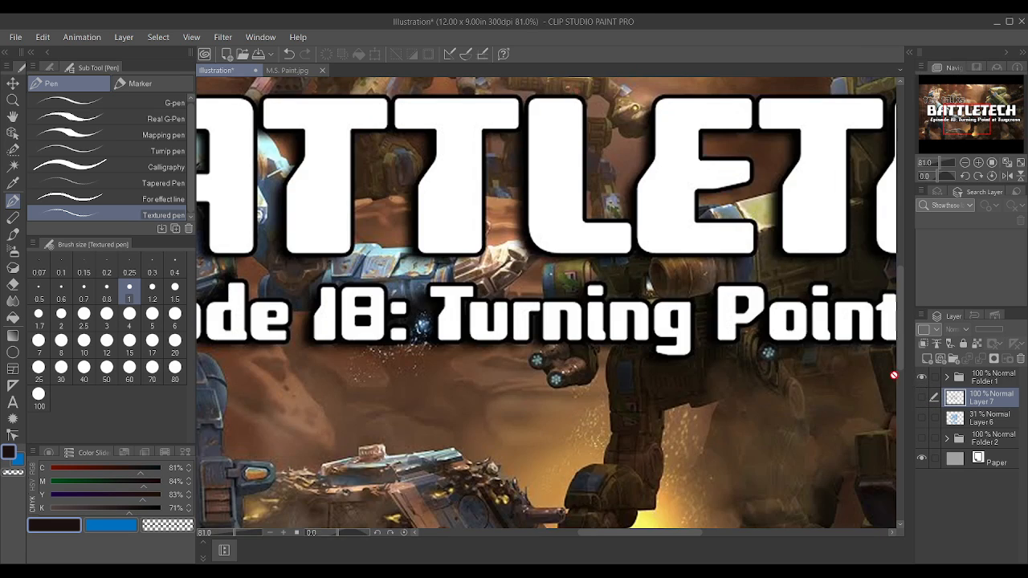
click(921, 380)
click(926, 439)
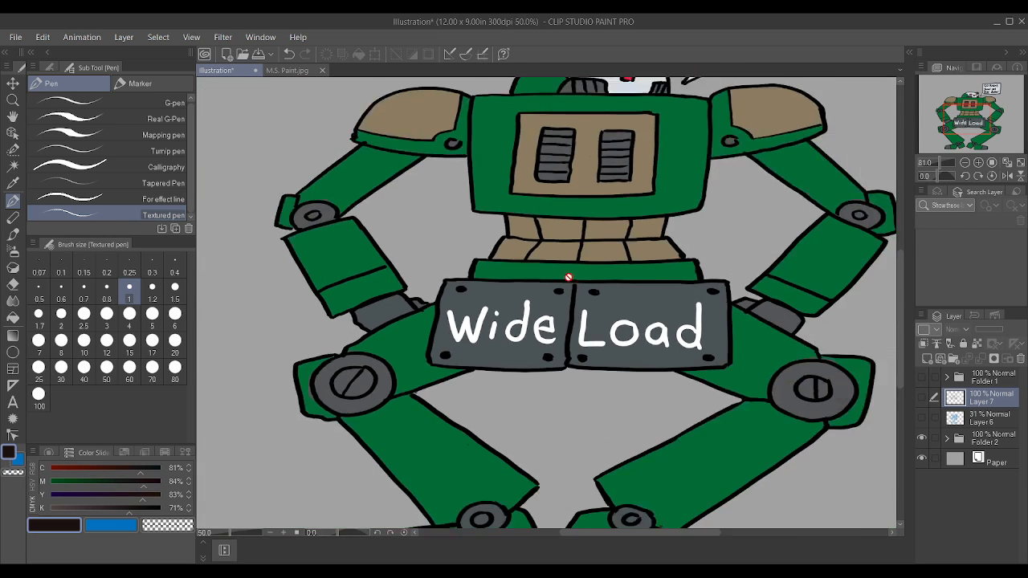
scroll(600, 269, down, 3)
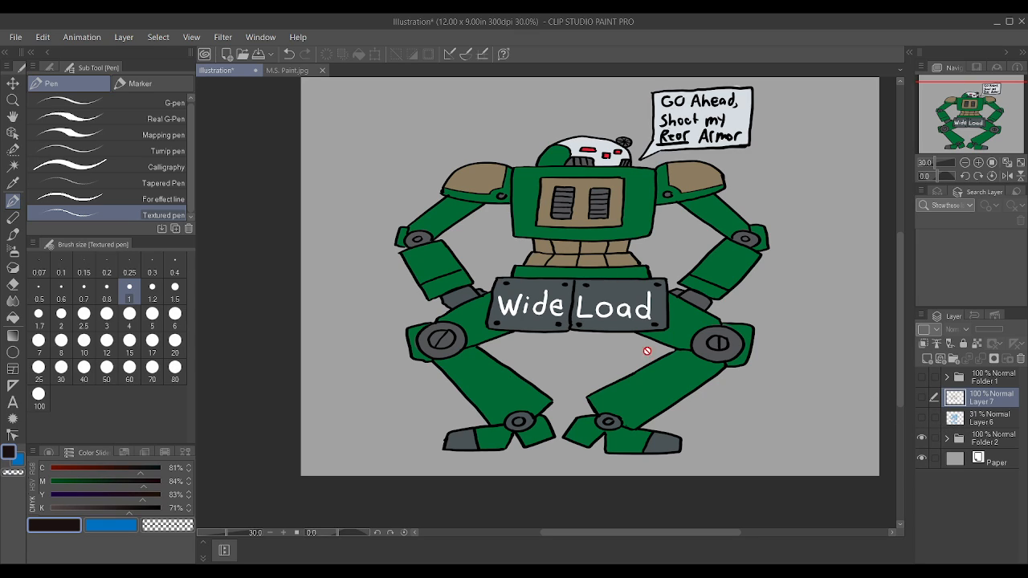
scroll(621, 345, up, 2)
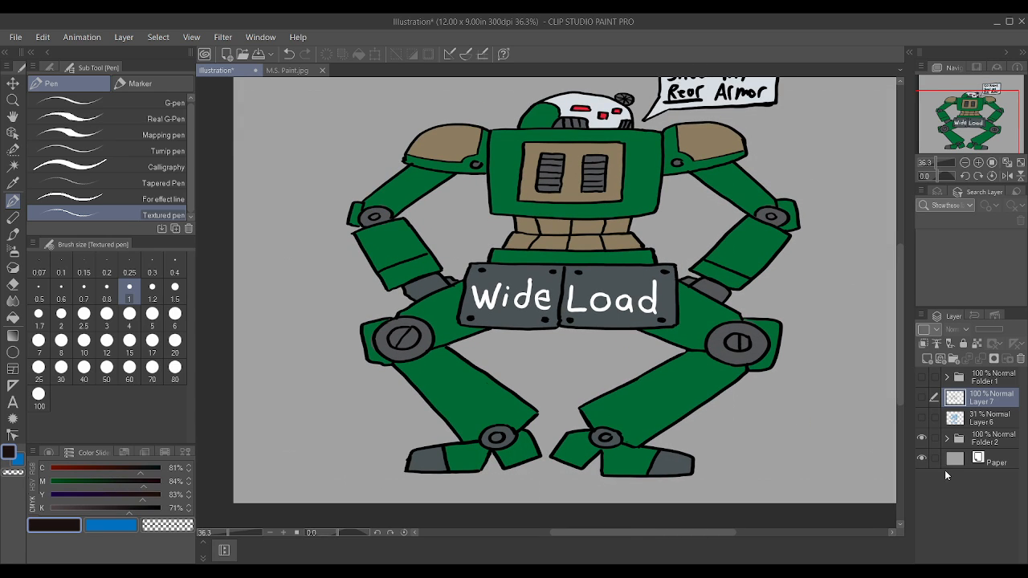
click(921, 438)
click(922, 419)
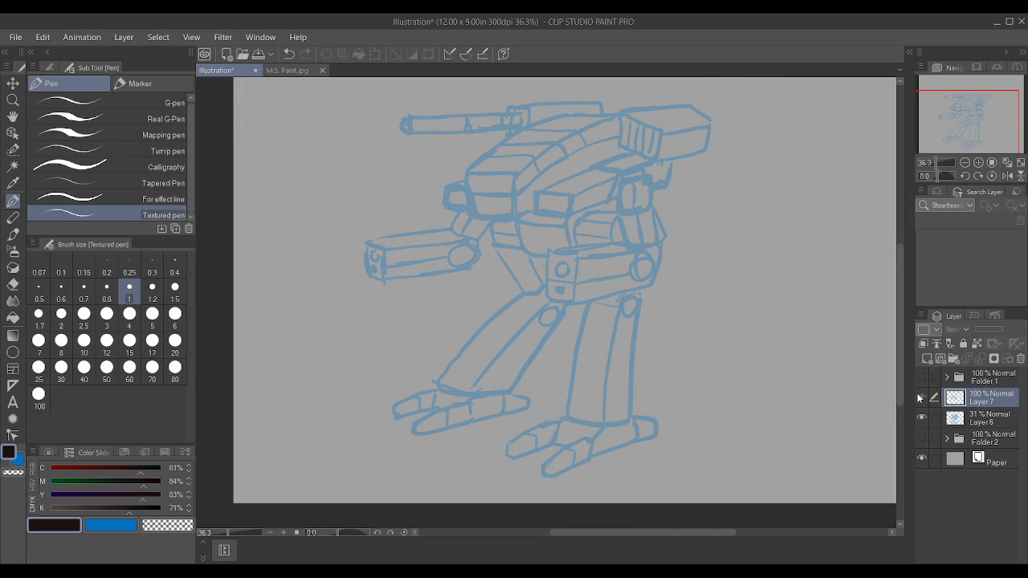
click(921, 398)
Step: Ink the abdomen block's underside and the rounded housing behind the near forearm, with its inner curve and two panel lines
scroll(631, 372, up, 3)
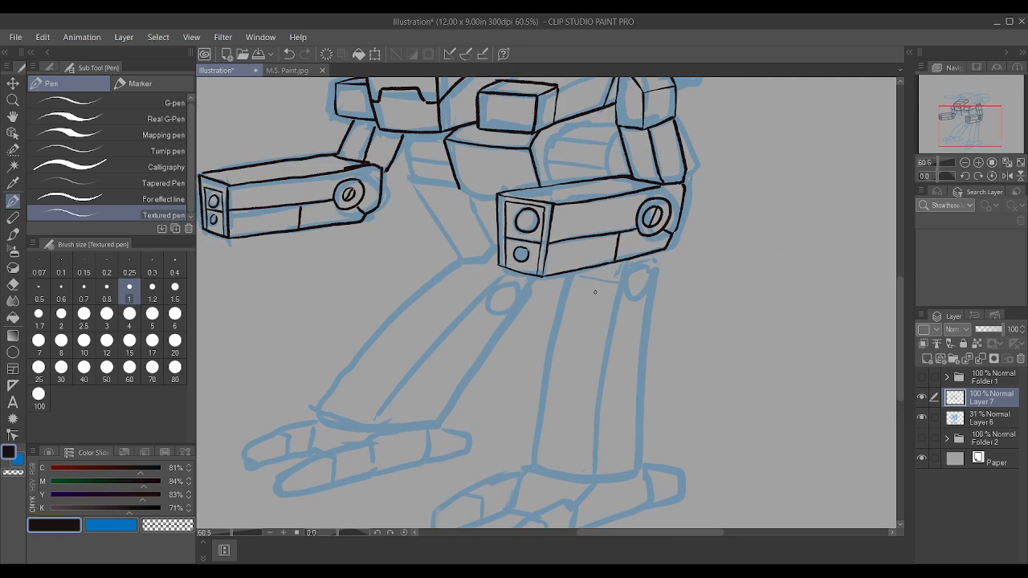
scroll(595, 292, down, 2)
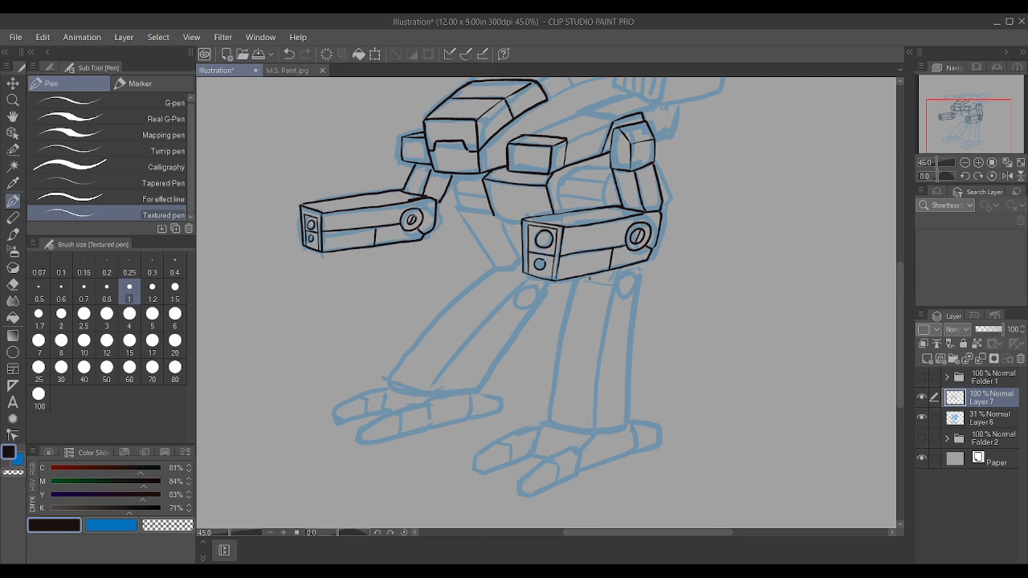
scroll(590, 278, up, 4)
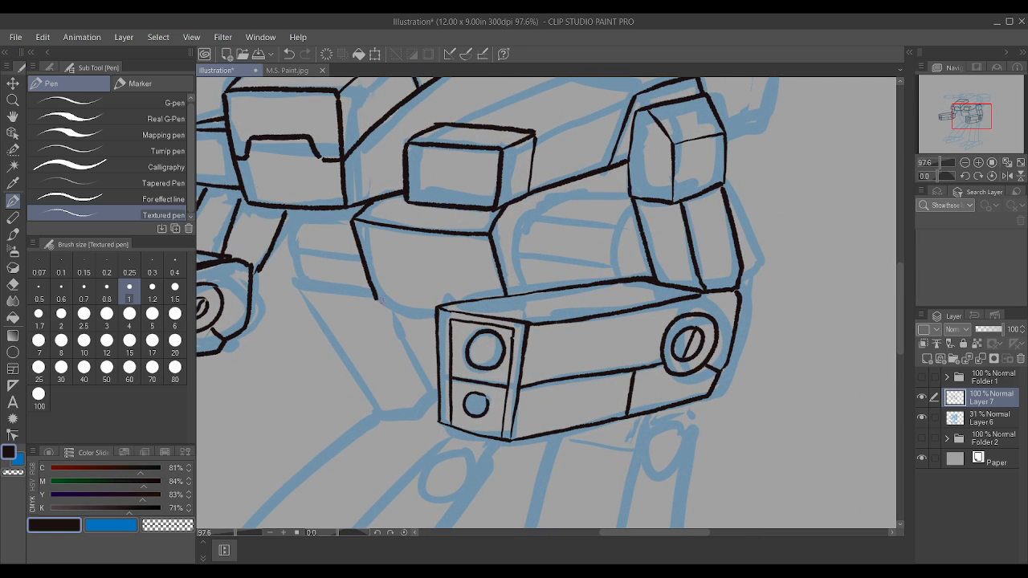
drag(374, 296, 437, 314)
mouse_move(523, 292)
mouse_down()
mouse_move(512, 240)
mouse_move(538, 205)
mouse_move(565, 193)
mouse_move(630, 199)
mouse_up()
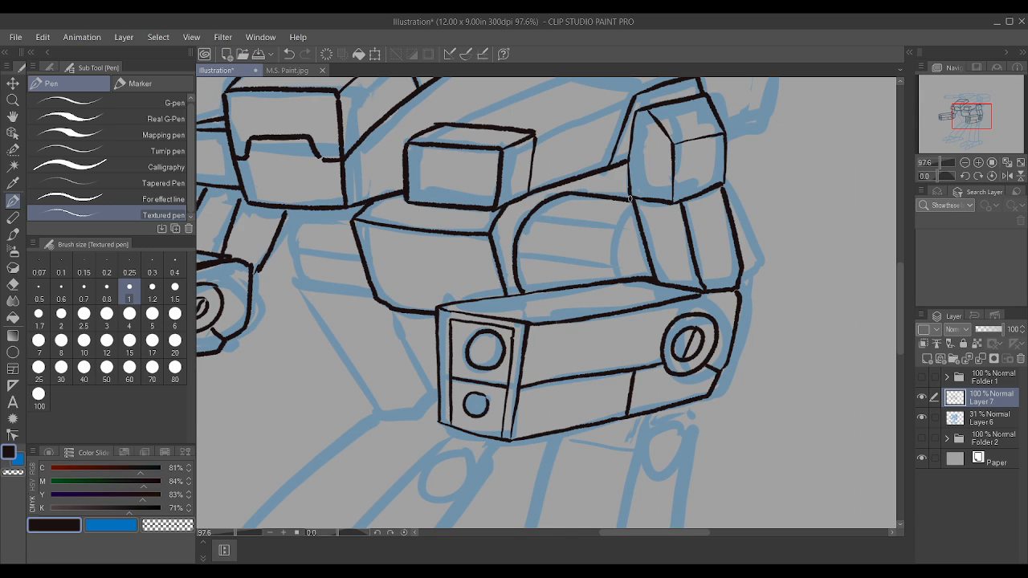
mouse_move(619, 278)
mouse_down()
mouse_move(620, 229)
mouse_move(634, 206)
mouse_up()
drag(536, 213, 618, 228)
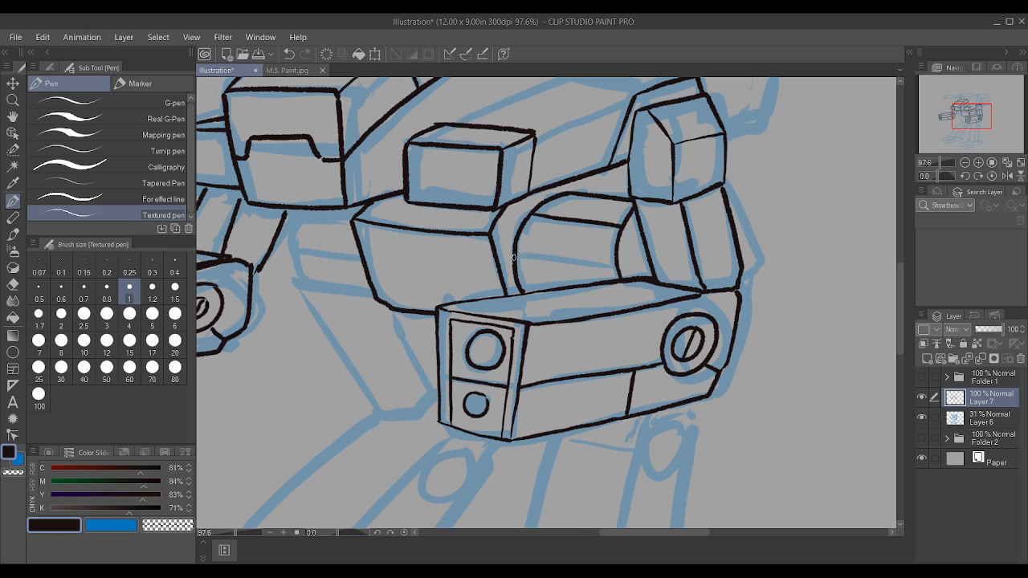
drag(514, 257, 620, 268)
scroll(449, 249, down, 2)
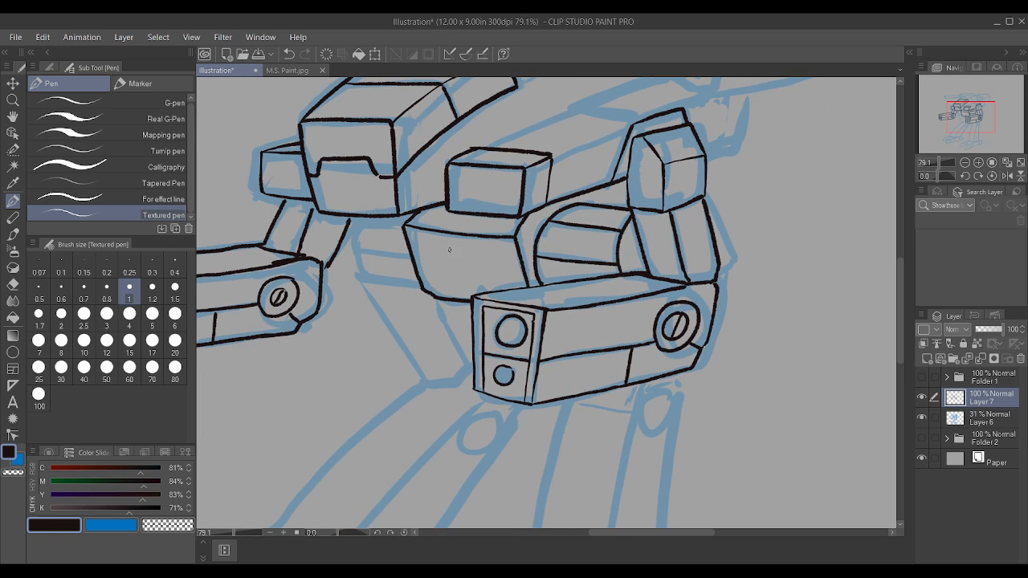
Step: Ink the abdomen's far side panel with its lower edge, curved outer edge, dividing line and upper edge
scroll(449, 249, up, 2)
drag(325, 283, 400, 291)
scroll(412, 279, up, 2)
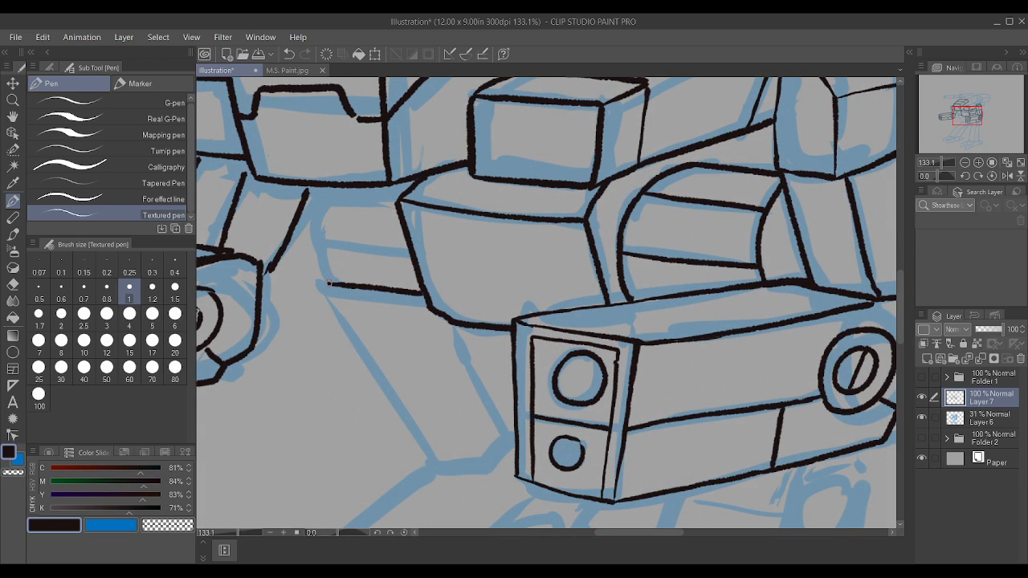
drag(328, 283, 306, 193)
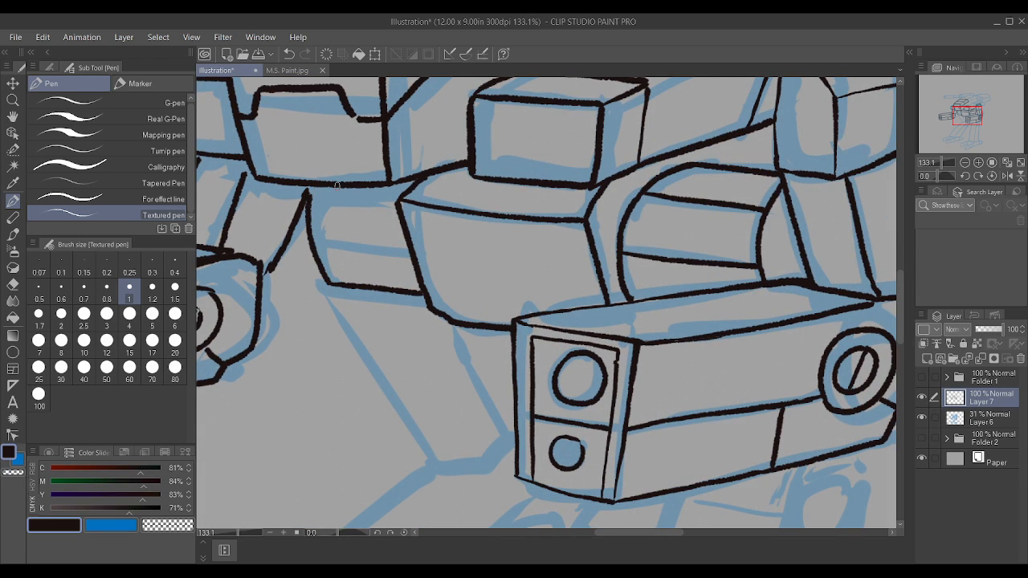
drag(312, 241, 411, 253)
drag(308, 190, 402, 201)
scroll(308, 192, down, 4)
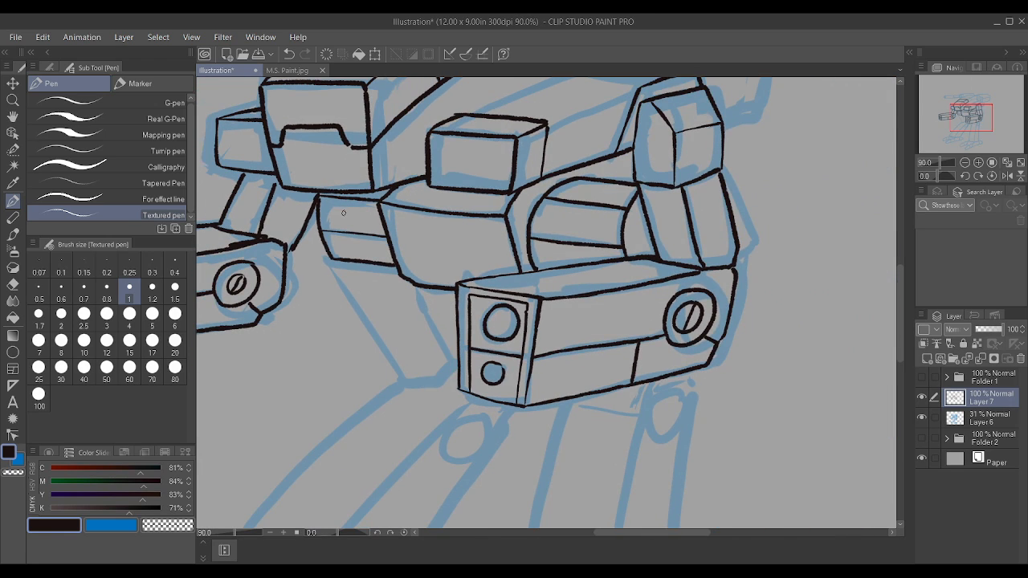
Step: Ink the tapering pelvis section below the abdomen with its long outer edge, short bottom edge and inner edge behind the near forearm
scroll(410, 396, up, 1)
drag(408, 395, 330, 262)
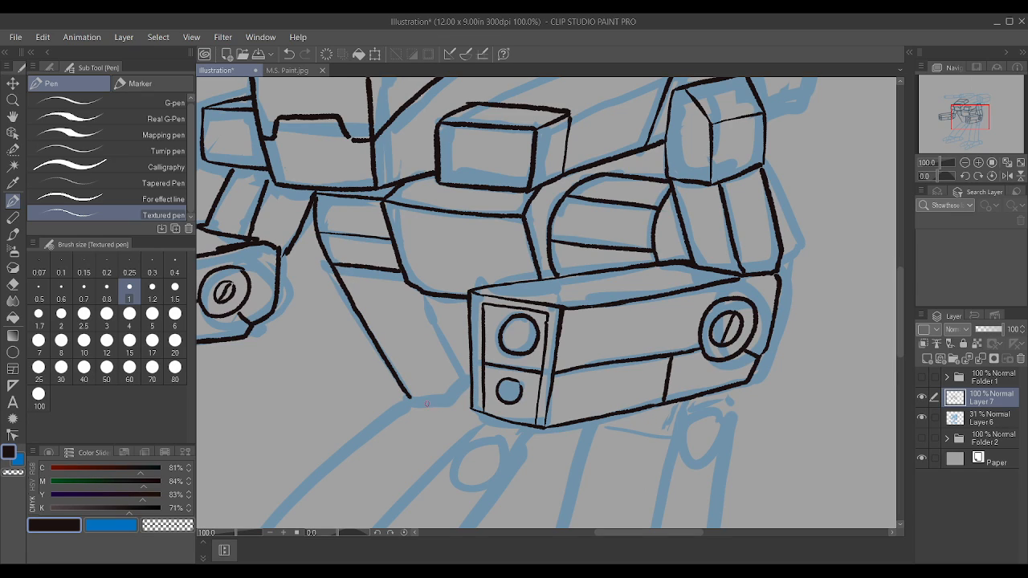
drag(407, 397, 464, 410)
scroll(502, 376, up, 1)
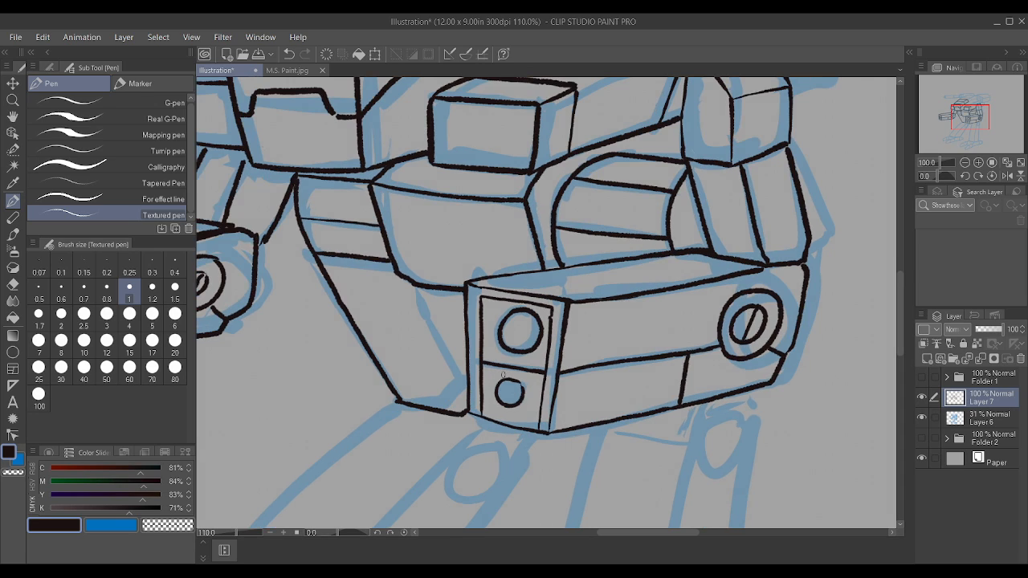
drag(460, 404, 414, 290)
drag(462, 410, 459, 401)
scroll(462, 409, down, 3)
scroll(493, 260, up, 5)
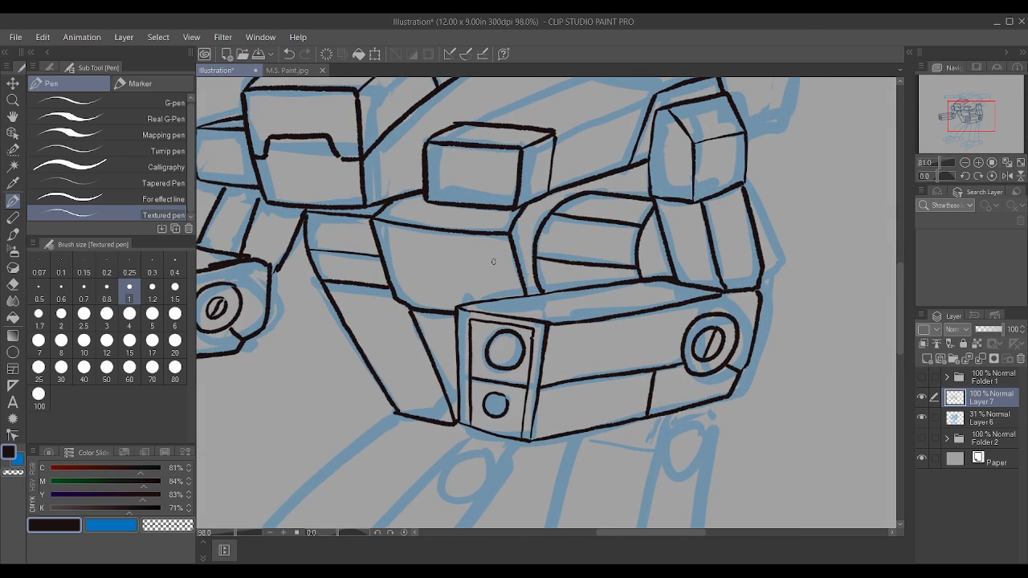
Step: Ink an inset rectangular frame on the front face of the near pod beside the cockpit
drag(417, 134, 517, 149)
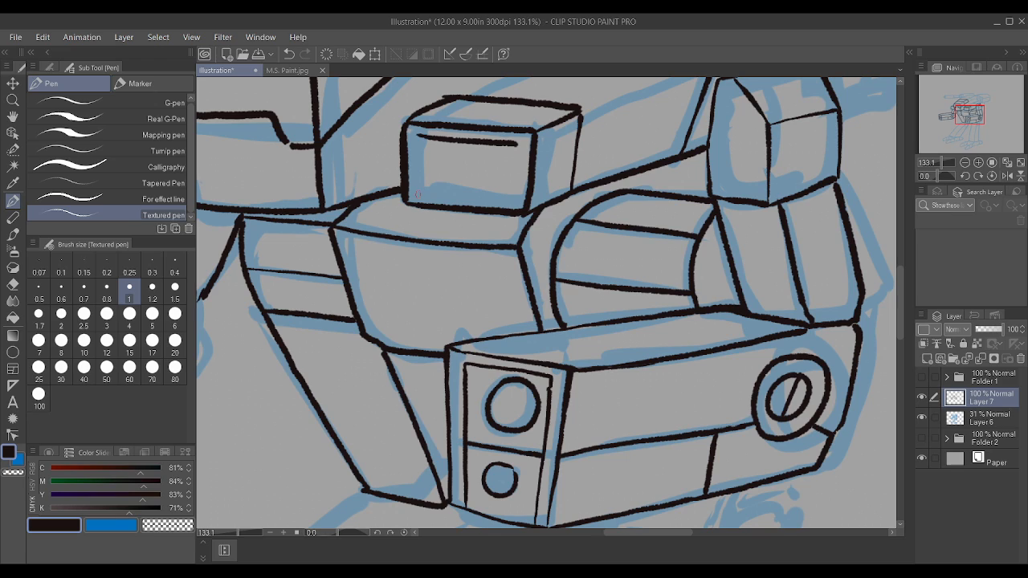
mouse_move(417, 195)
mouse_down()
mouse_move(500, 199)
mouse_move(522, 149)
mouse_up()
scroll(522, 149, up, 1)
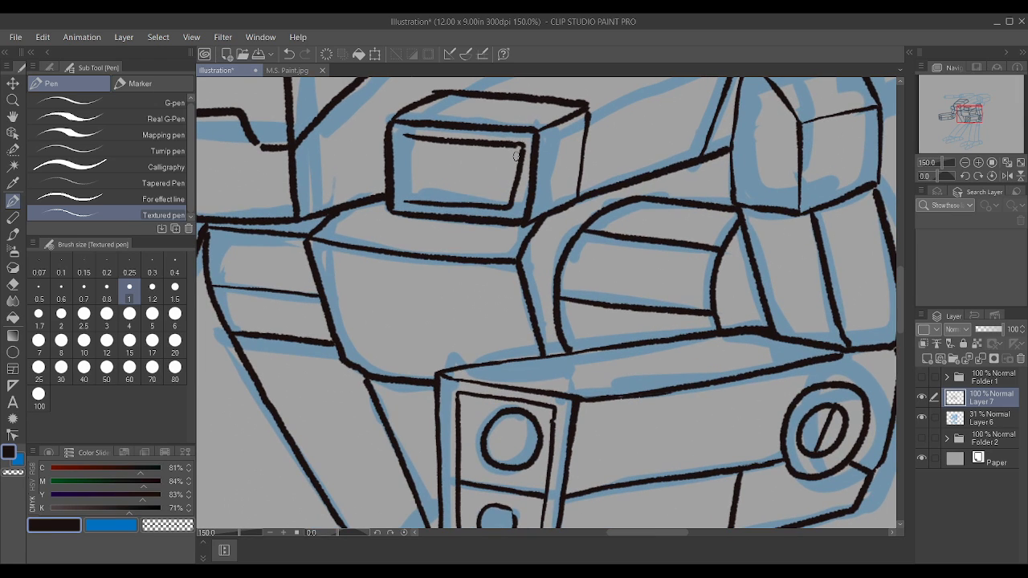
scroll(405, 202, down, 3)
scroll(475, 170, down, 2)
Step: Ink an inset frame on the front face of the far pod, running up to the cockpit's edge
scroll(298, 148, up, 5)
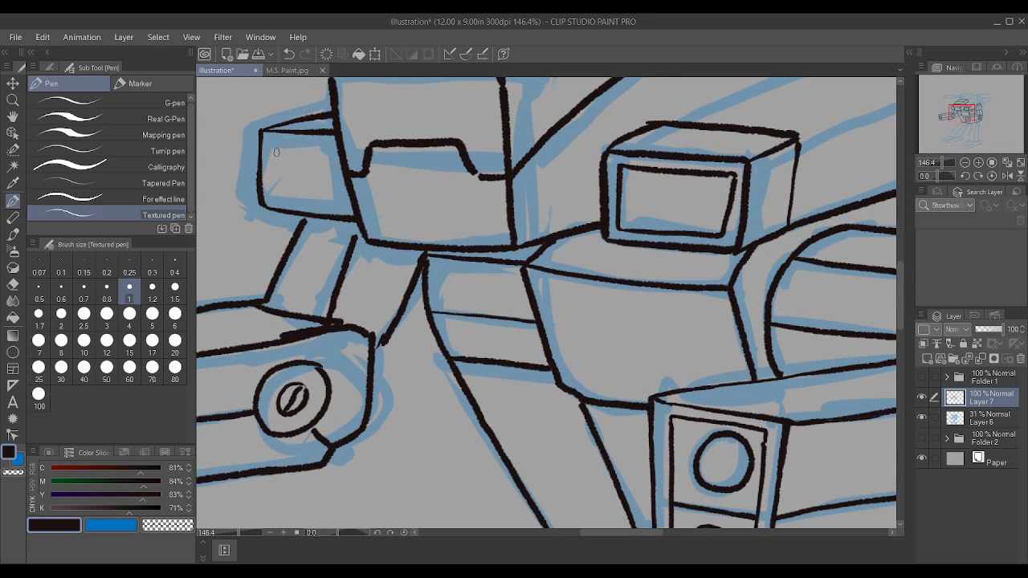
drag(275, 150, 313, 152)
drag(270, 195, 342, 195)
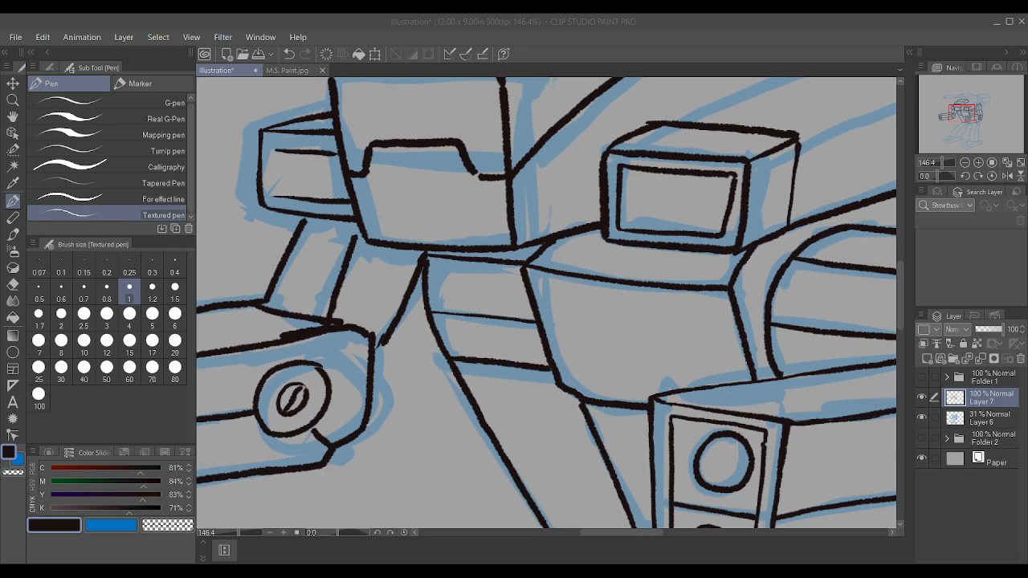
click(671, 365)
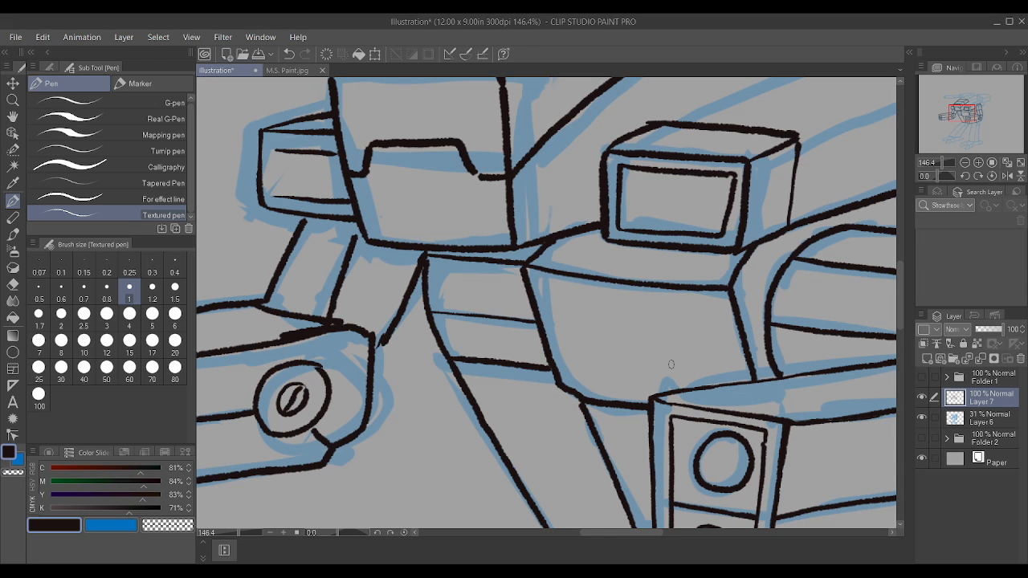
scroll(306, 141, up, 2)
drag(266, 211, 270, 152)
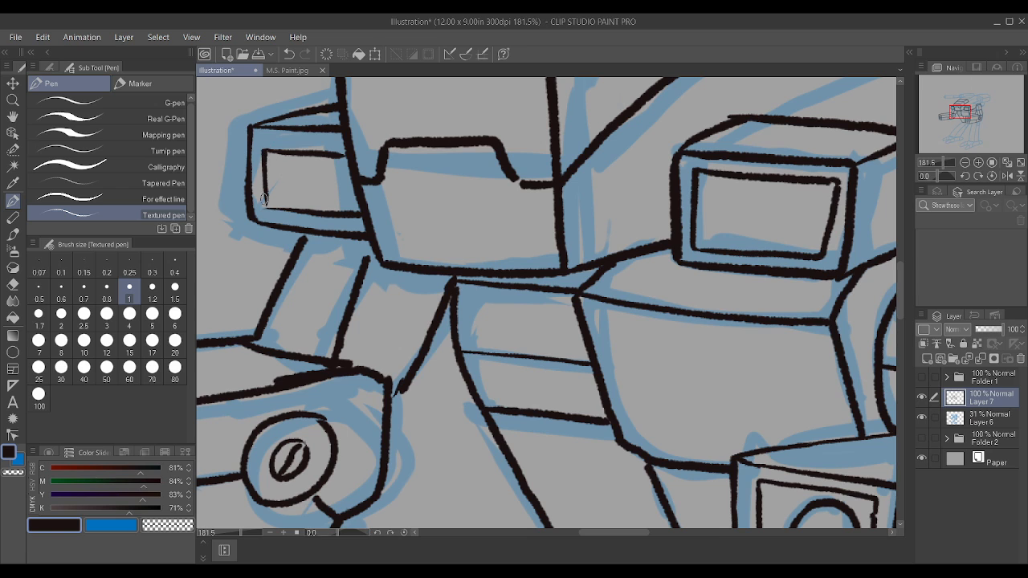
scroll(285, 206, down, 4)
scroll(321, 211, up, 1)
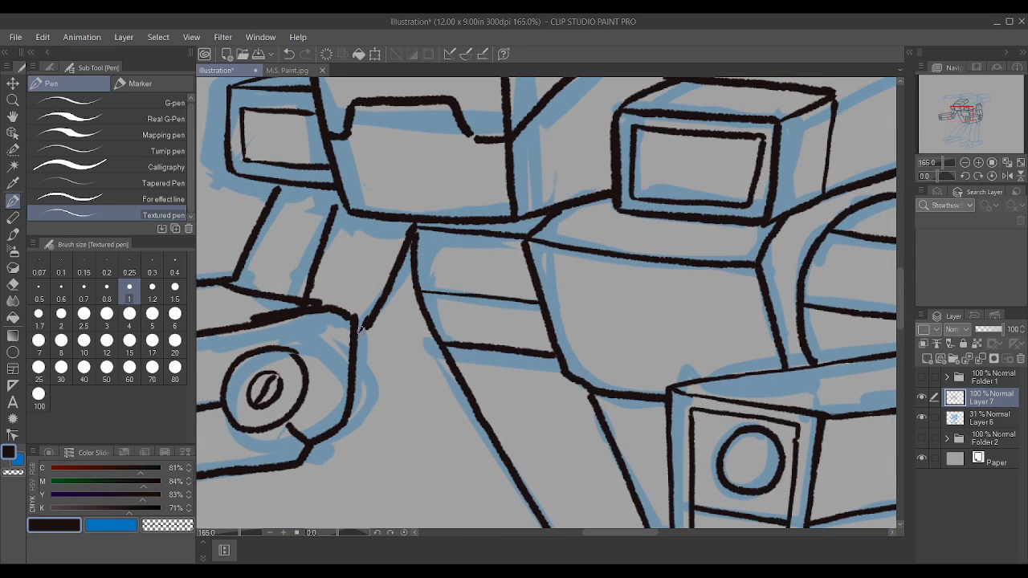
Step: Ink a vertical panel line on the cockpit's lower front, from its bottom edge up toward the notched window line
scroll(321, 210, down, 5)
scroll(432, 296, up, 4)
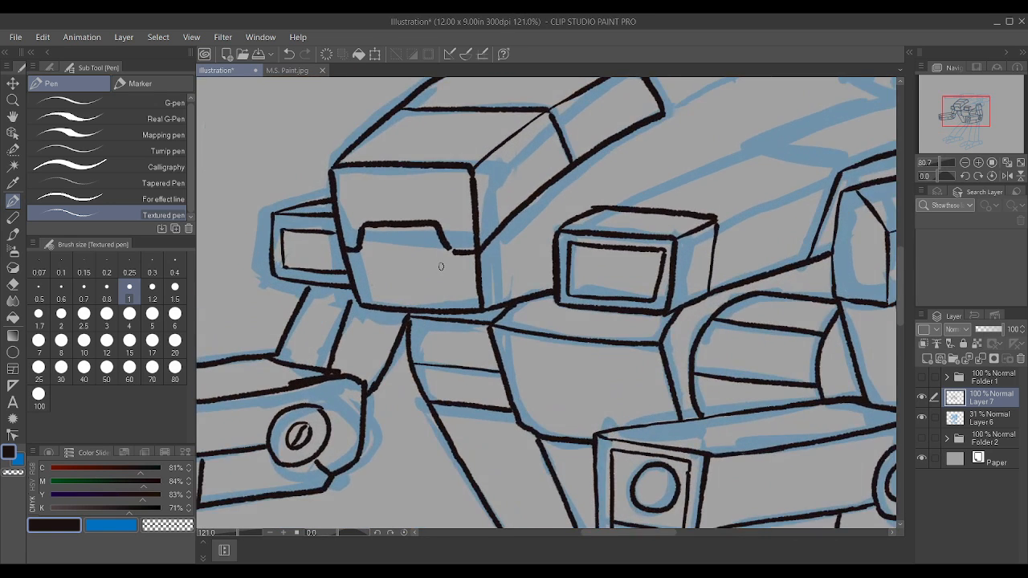
drag(441, 316, 433, 251)
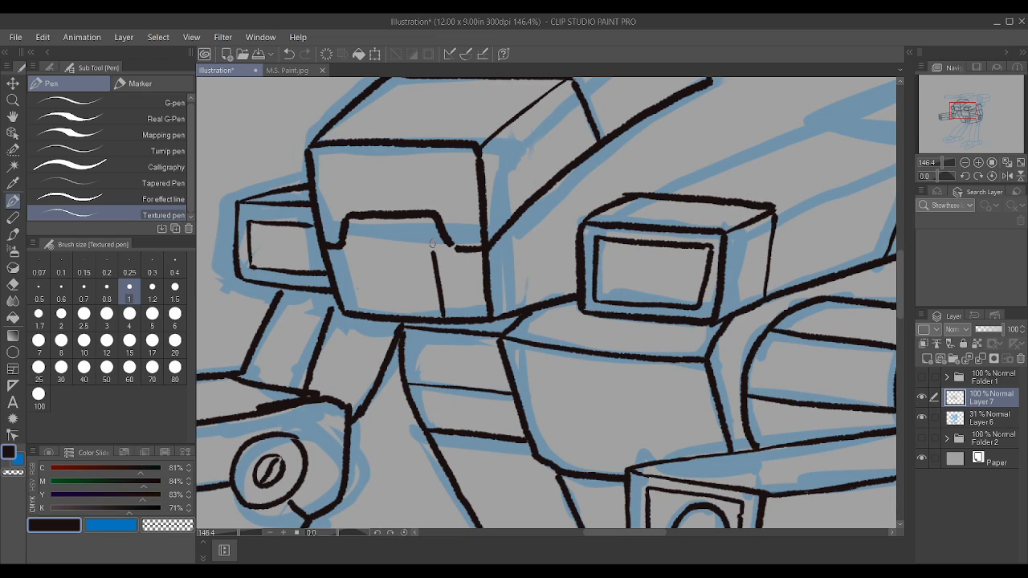
Step: Ink the remaining side and top edge of the rectangular panel on the cockpit's lower front
mouse_move(368, 313)
mouse_down()
mouse_move(361, 246)
mouse_move(432, 253)
mouse_up()
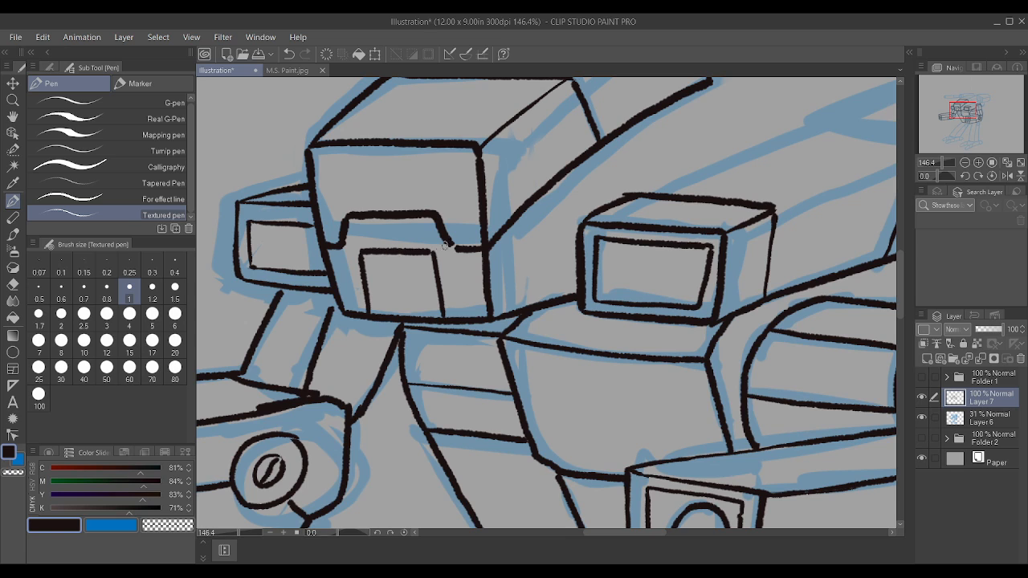
scroll(459, 249, down, 1)
scroll(461, 250, down, 9)
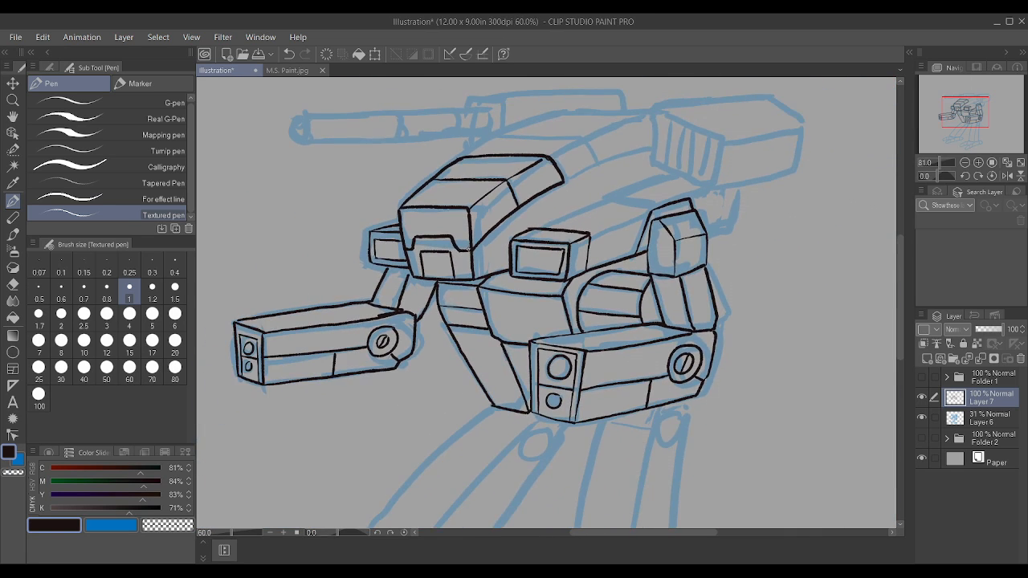
Step: Ink the upper hull's long curved edges running back from the cockpit to the box launcher on the shoulder
scroll(719, 92, up, 3)
scroll(719, 92, up, 1)
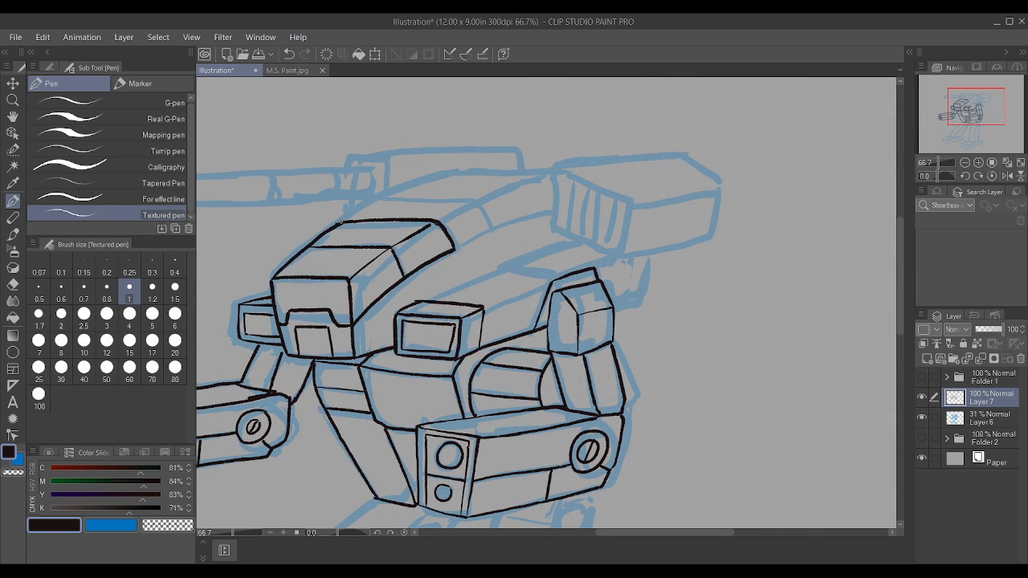
mouse_move(363, 206)
mouse_down()
mouse_move(456, 170)
mouse_move(552, 171)
mouse_up()
drag(438, 219, 550, 172)
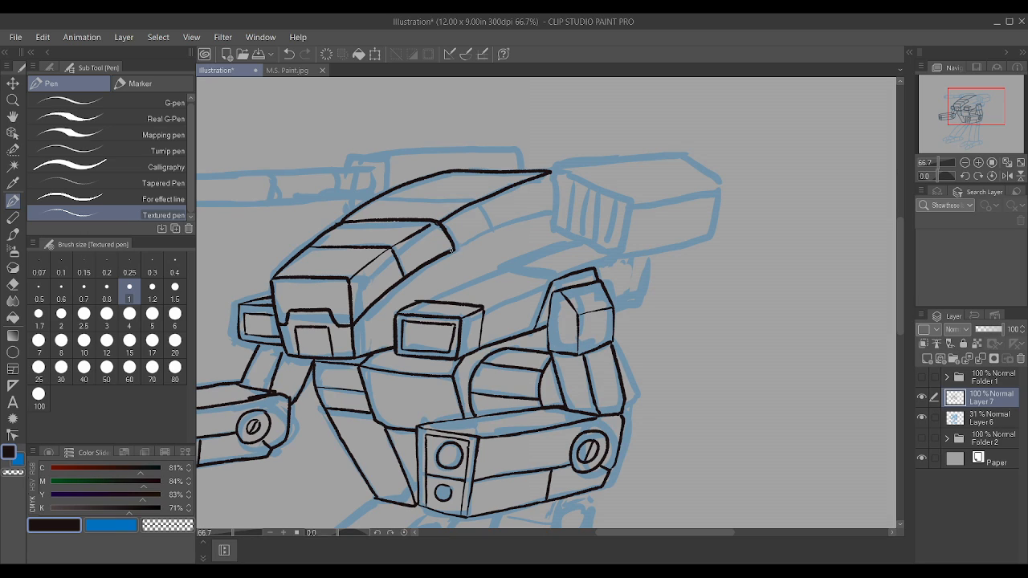
drag(477, 237, 553, 211)
Step: Ink the box launcher's outer outline with its long top edge, angled back corner, rear edge and bottom edge
drag(553, 165, 680, 151)
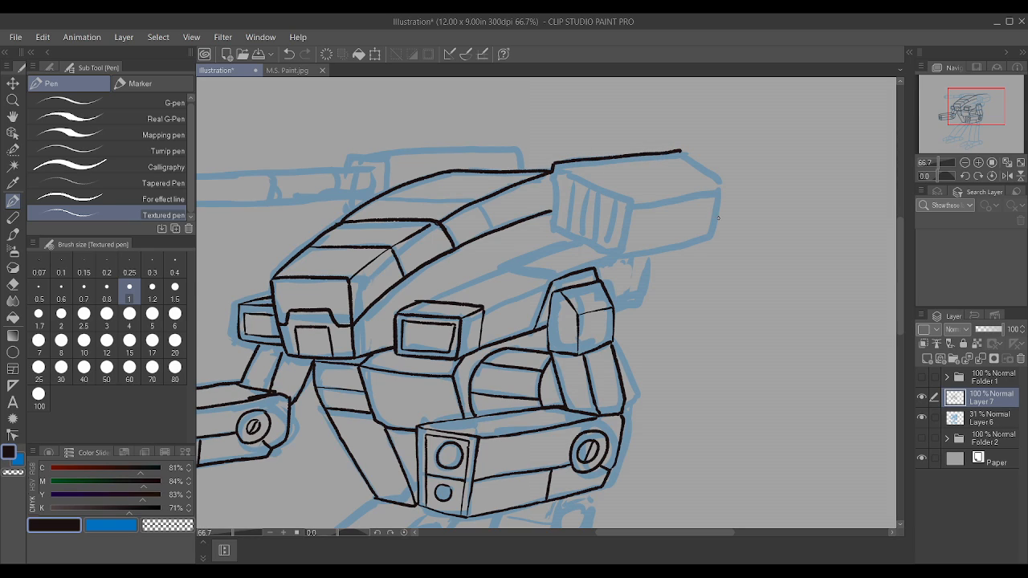
drag(711, 233, 722, 194)
scroll(723, 184, up, 3)
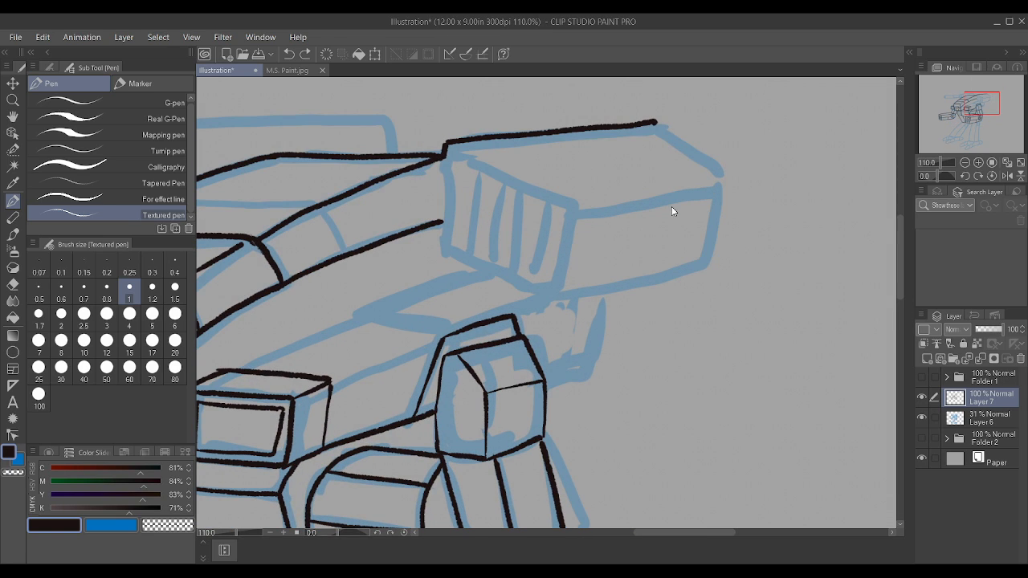
drag(703, 264, 724, 168)
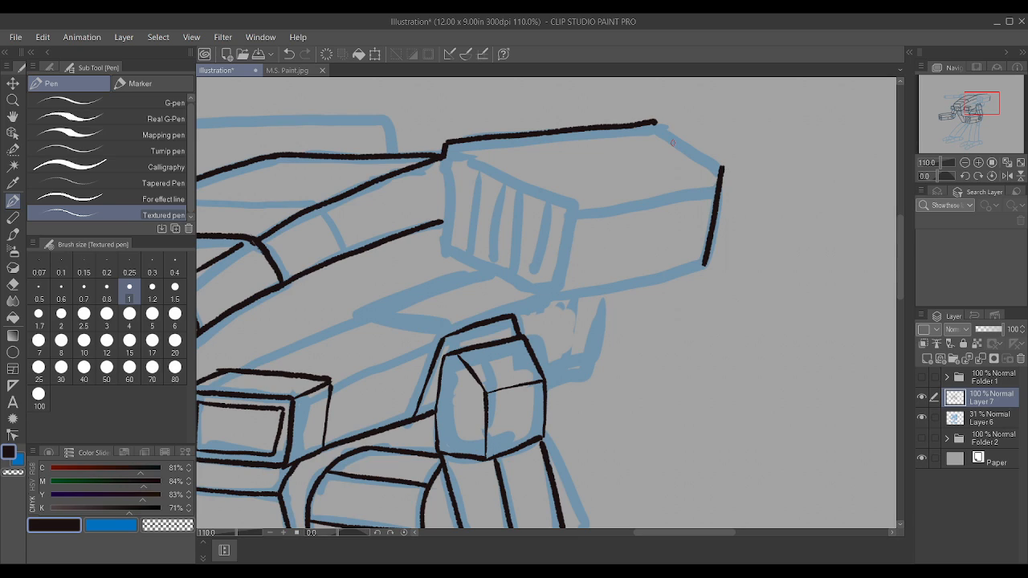
drag(653, 122, 719, 171)
drag(547, 292, 698, 266)
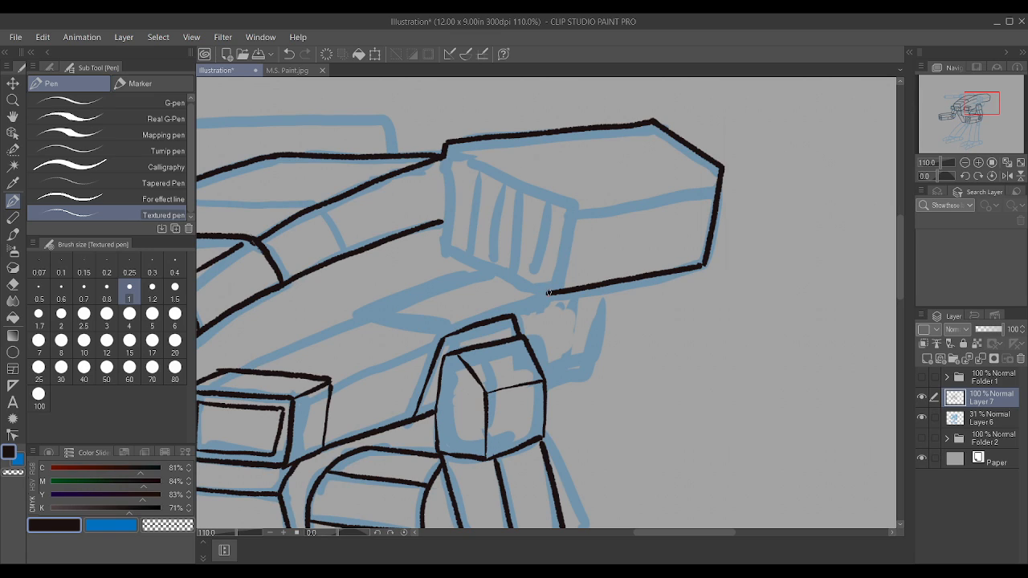
Step: Ink the four edges of the box launcher's front face and the upper edge of its side
drag(549, 293, 563, 210)
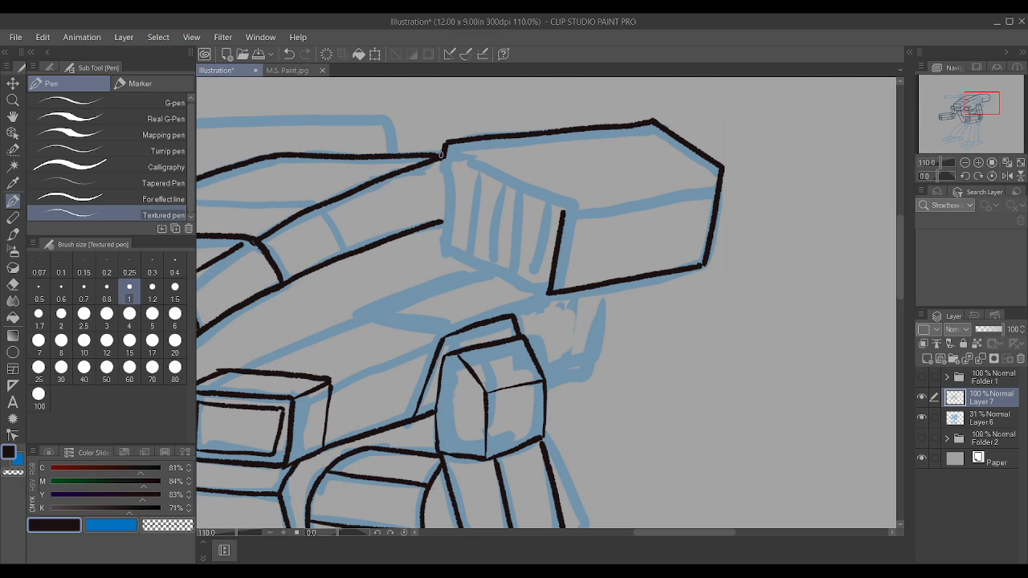
mouse_move(445, 145)
mouse_down()
mouse_move(553, 199)
mouse_move(564, 222)
mouse_up()
drag(439, 249, 548, 287)
drag(441, 248, 447, 146)
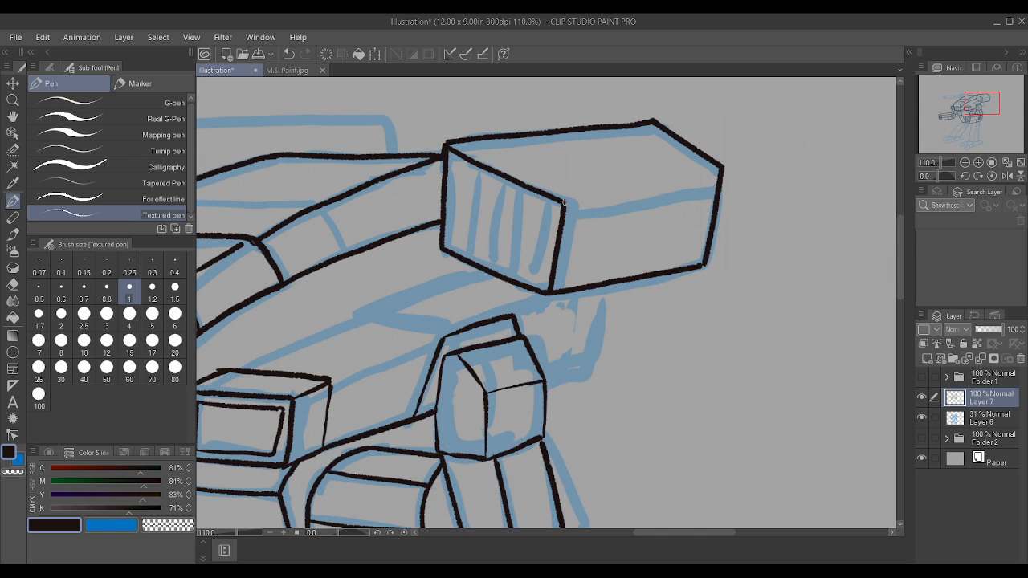
drag(565, 204, 717, 168)
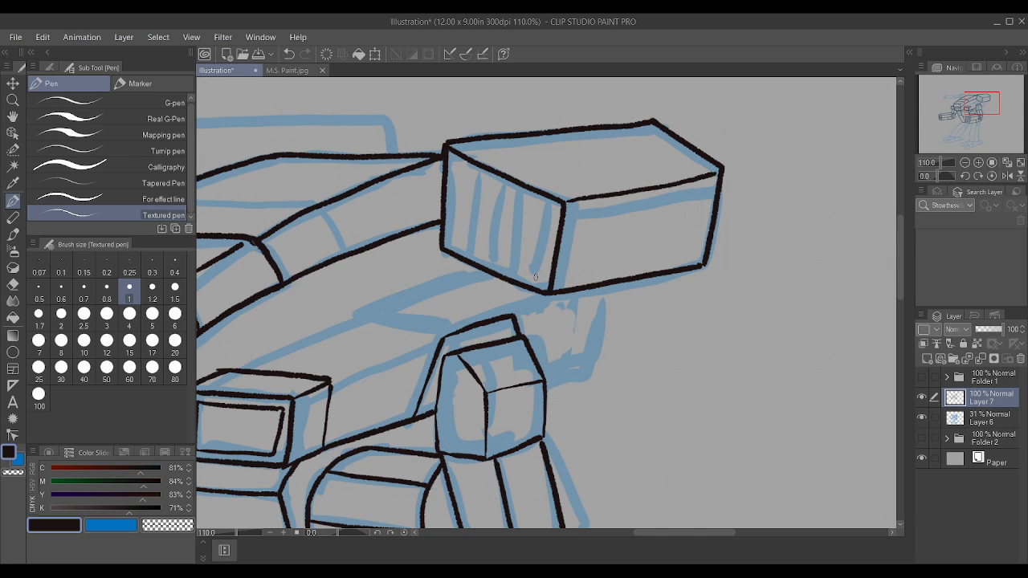
Step: Ink inset lines along the bottom and outer edges of the box launcher's front face
drag(535, 288, 547, 194)
key(ctrl+z)
drag(449, 241, 552, 283)
drag(449, 241, 456, 149)
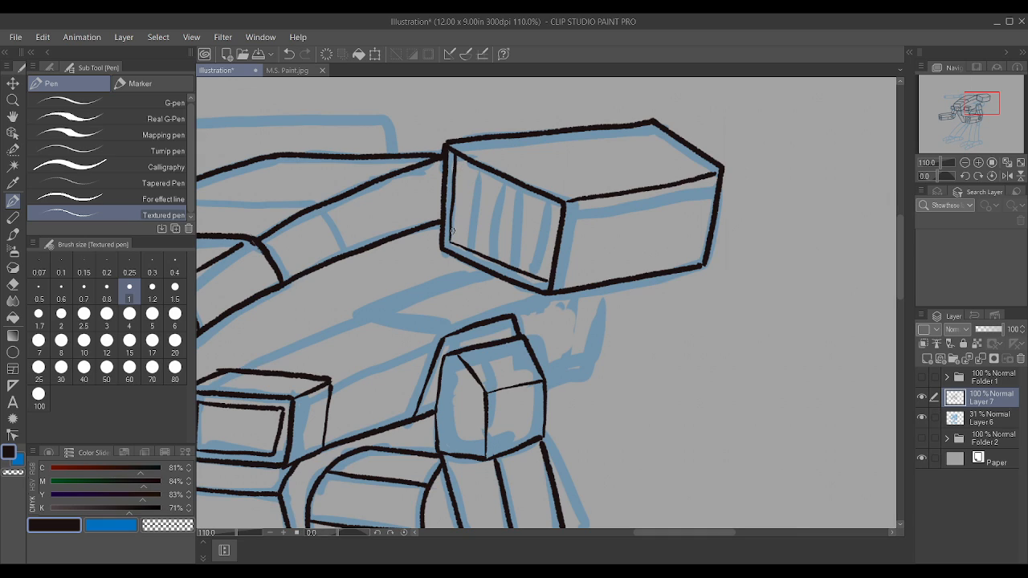
Step: Ink four vertical slat lines across the box launcher's front face
drag(464, 243, 476, 167)
drag(485, 255, 495, 183)
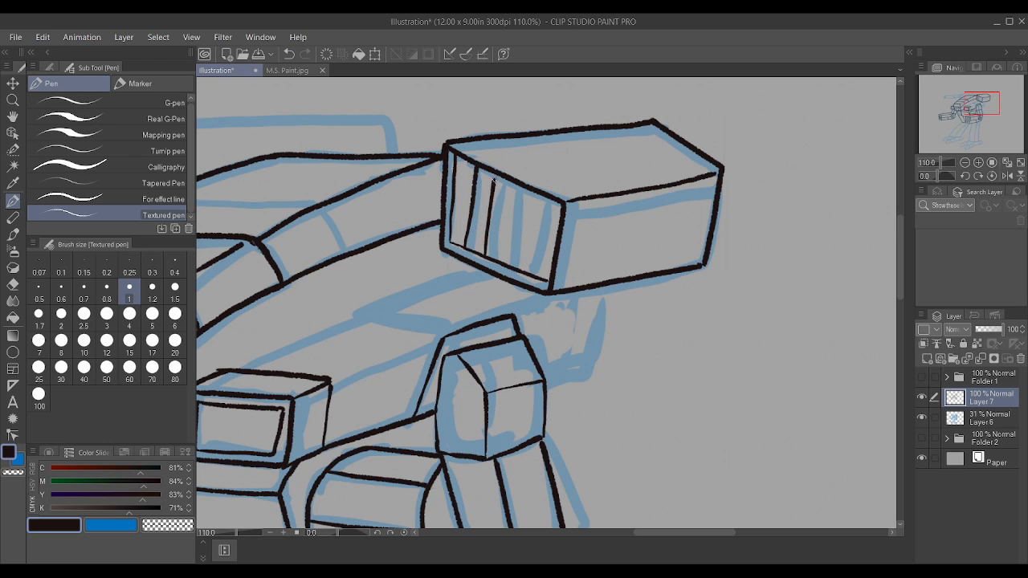
drag(504, 265, 514, 178)
scroll(495, 178, up, 3)
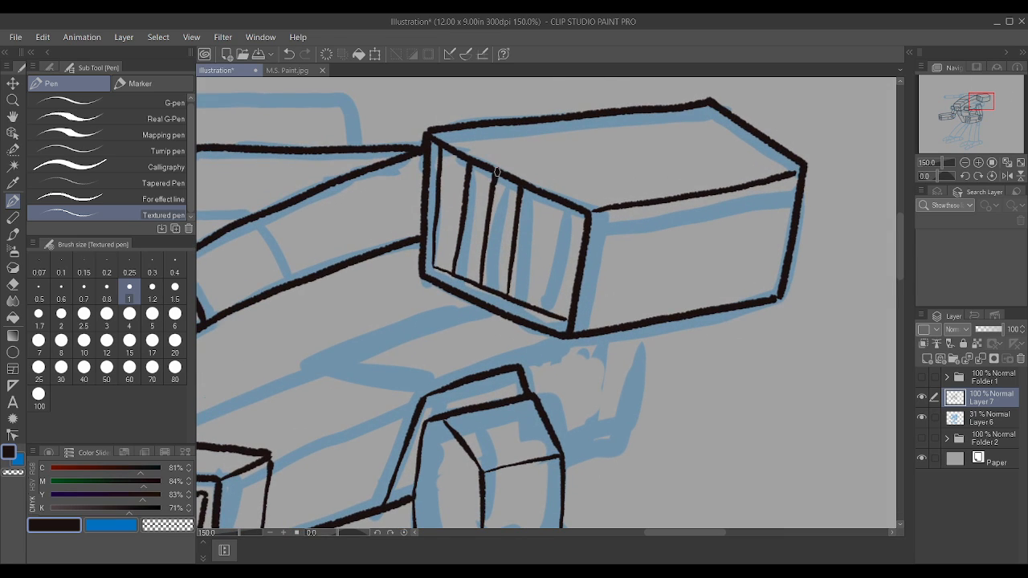
drag(538, 309, 555, 182)
Step: Ink a panel line that wraps down the box launcher's side and across its top, behind the front face
scroll(555, 183, down, 2)
scroll(555, 183, down, 1)
scroll(592, 180, up, 3)
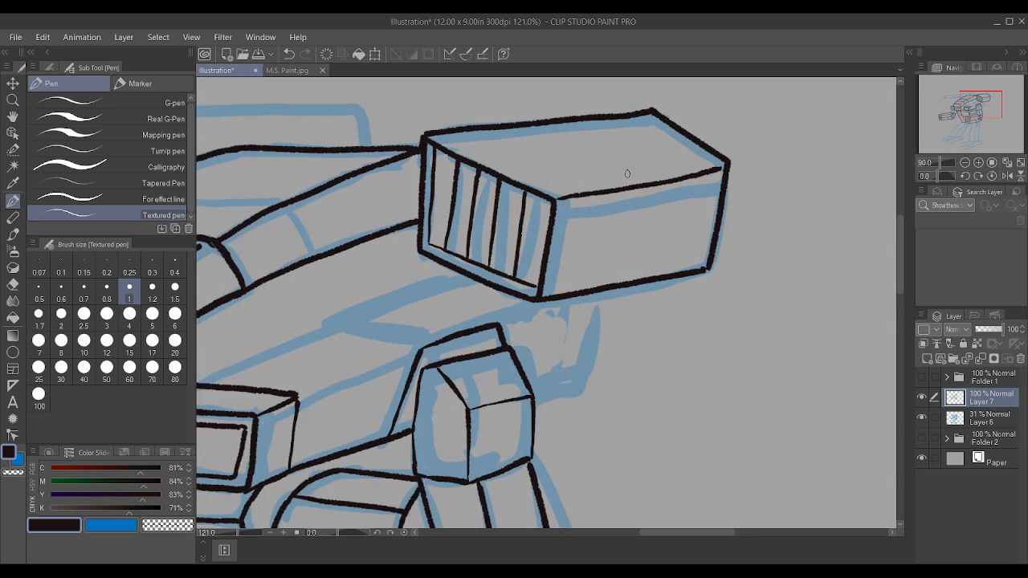
drag(588, 321, 617, 193)
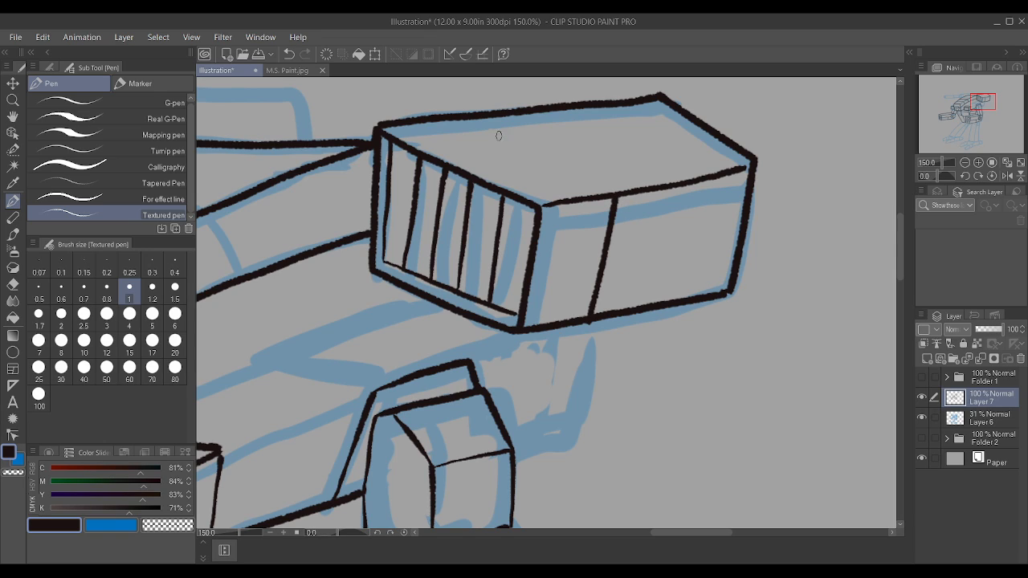
mouse_move(459, 117)
mouse_down()
mouse_move(565, 161)
mouse_move(619, 197)
mouse_up()
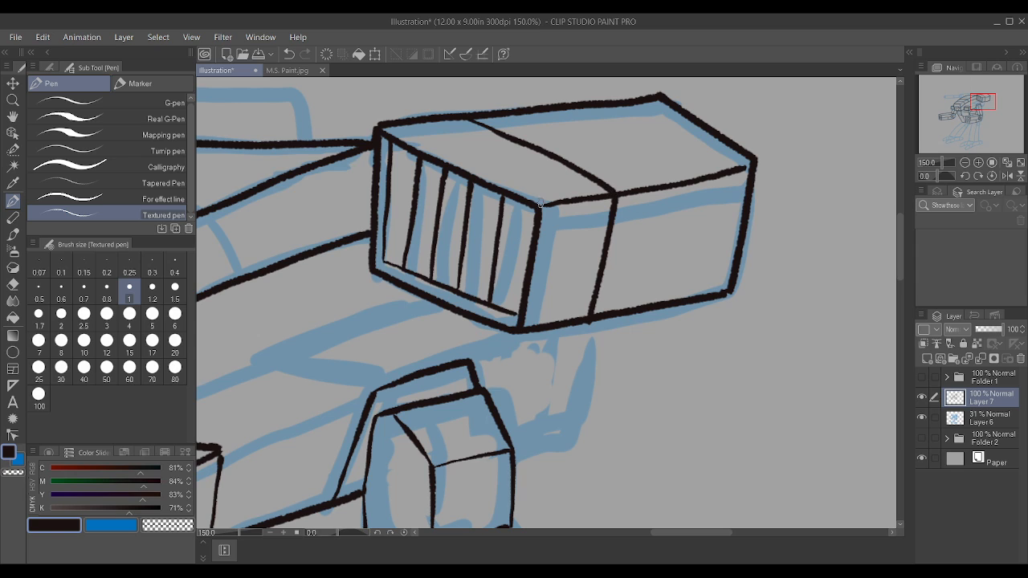
Step: Ink the angular section beneath the box launcher, with its lower edge running out from behind the near shoulder
scroll(559, 199, down, 1)
scroll(560, 200, down, 6)
scroll(565, 221, up, 5)
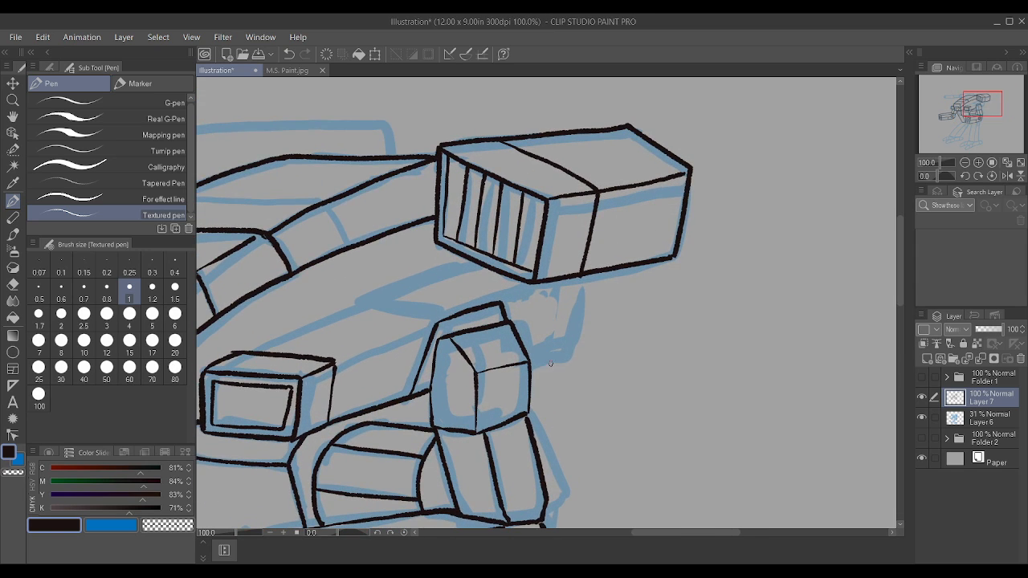
mouse_move(529, 364)
mouse_down()
mouse_move(570, 353)
mouse_move(593, 268)
mouse_up()
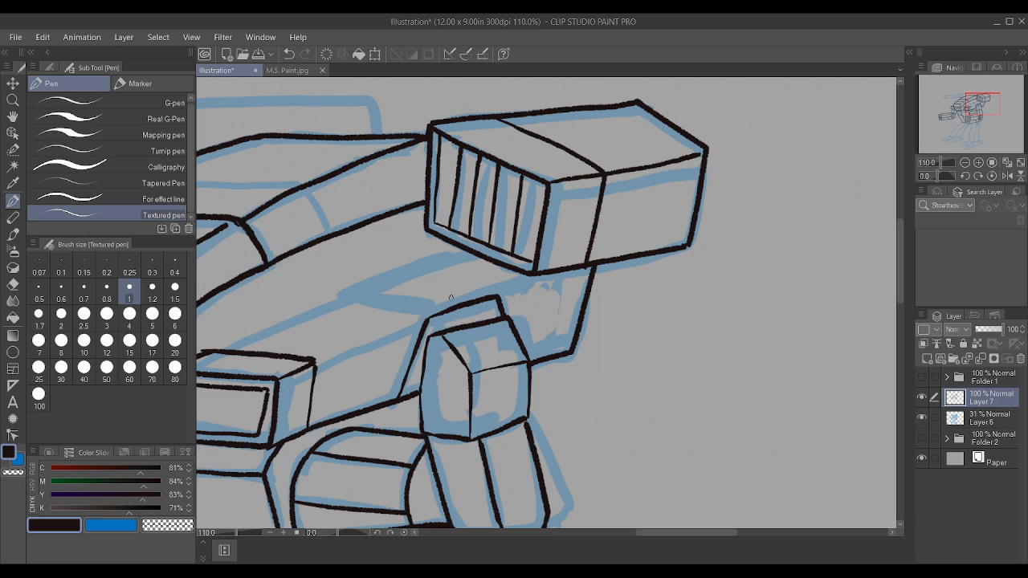
Step: Ink the raised ledge between the torso and near shoulder, with its double front edge and sides running back beneath the box launcher
drag(343, 302, 425, 316)
drag(343, 297, 459, 246)
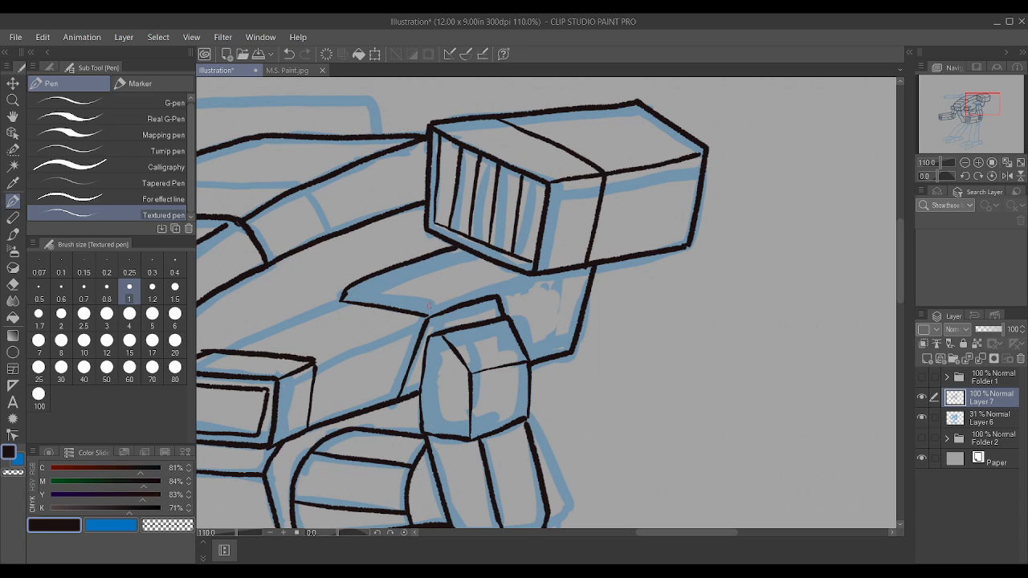
drag(435, 307, 528, 271)
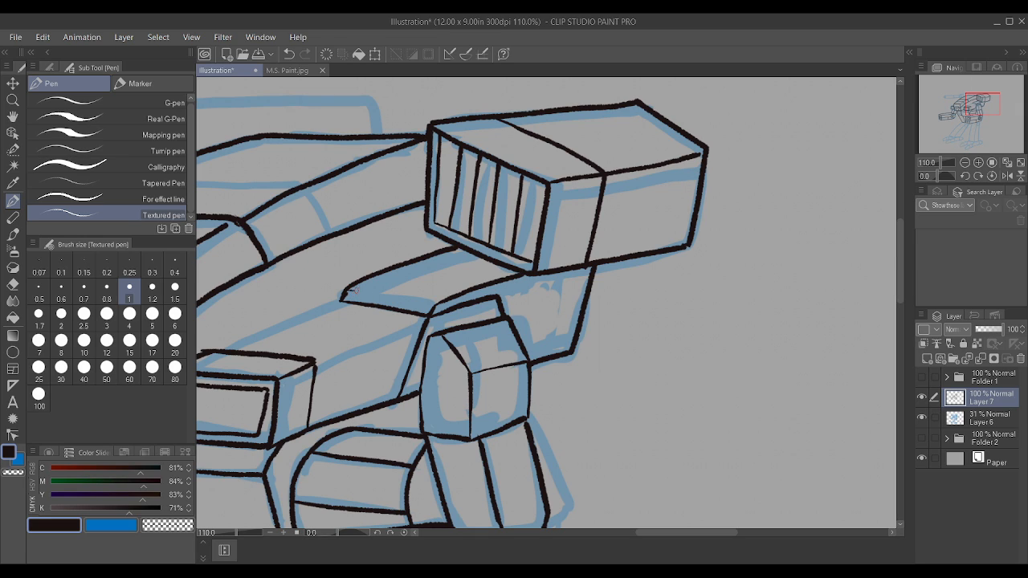
drag(354, 292, 438, 303)
scroll(447, 301, up, 2)
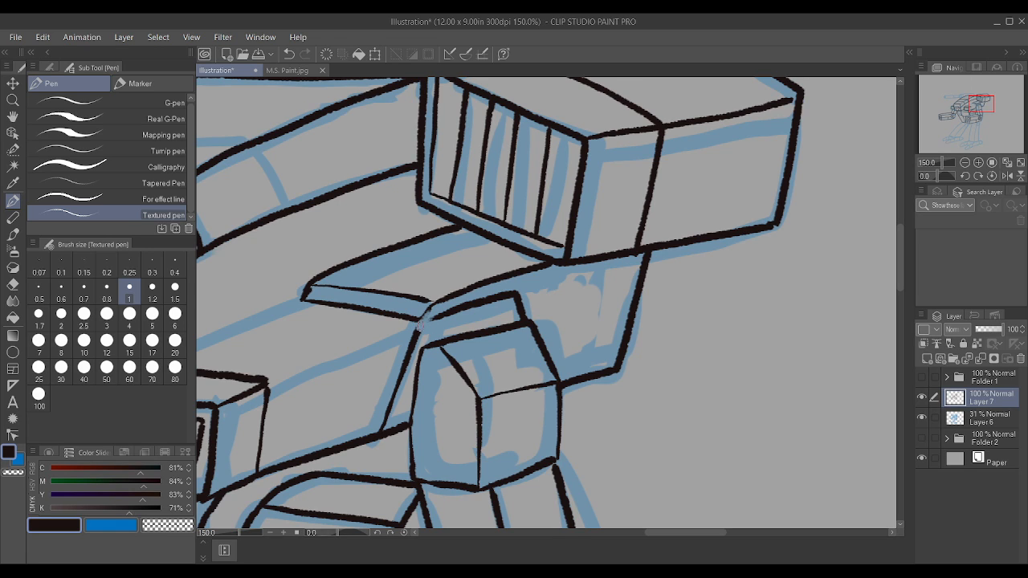
scroll(431, 303, down, 3)
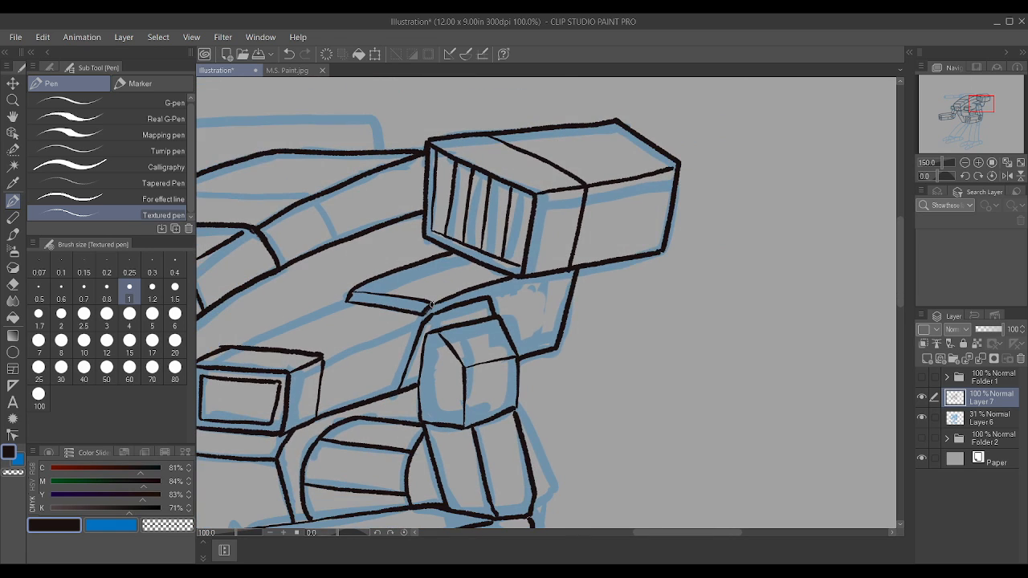
Step: Ink the two upper edges connecting the near pod beside the cockpit to the raised ledge
drag(320, 356, 402, 315)
scroll(393, 325, up, 2)
key(ctrl+z)
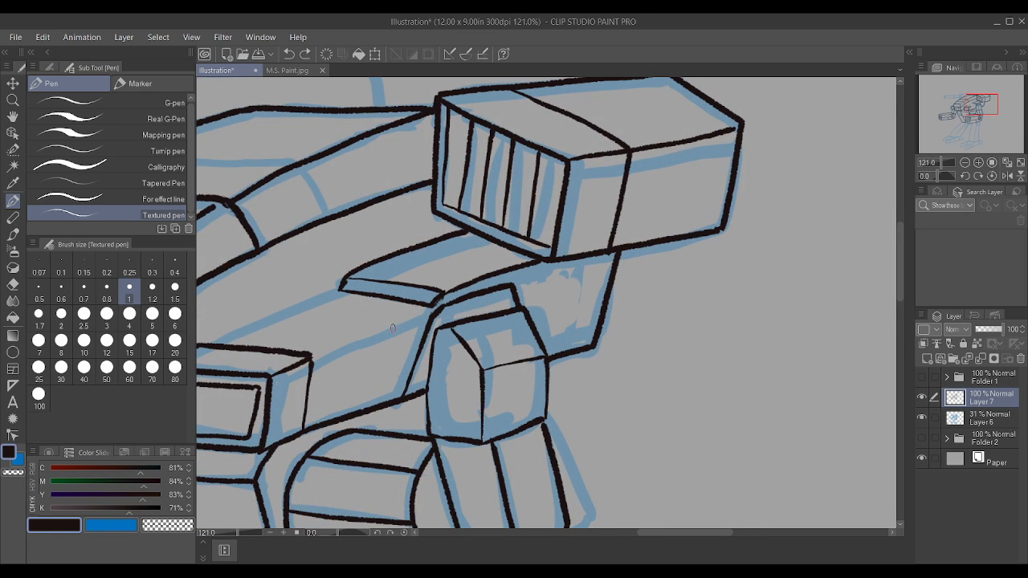
drag(309, 357, 432, 302)
scroll(212, 338, down, 6)
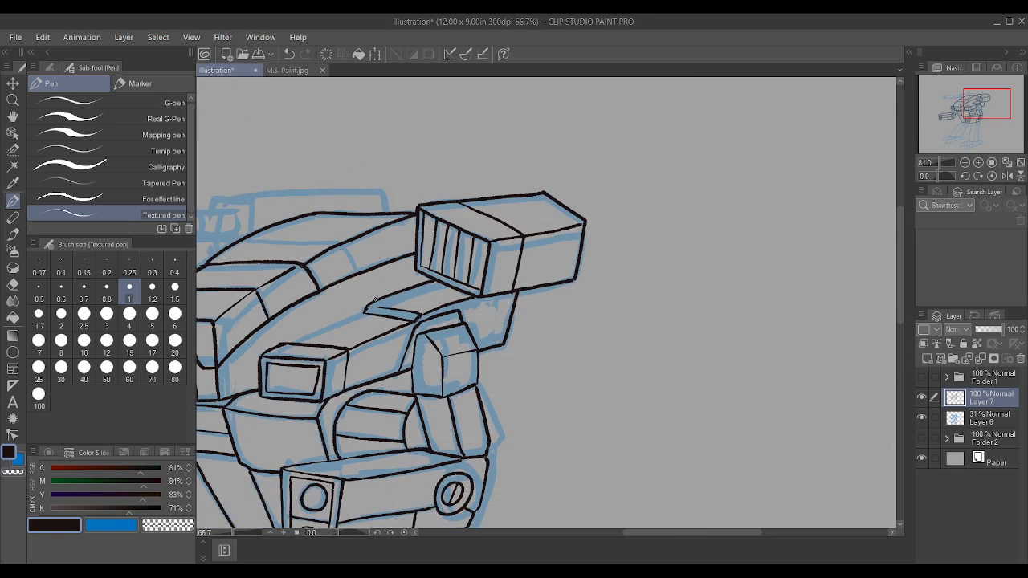
scroll(308, 312, up, 6)
drag(266, 384, 406, 329)
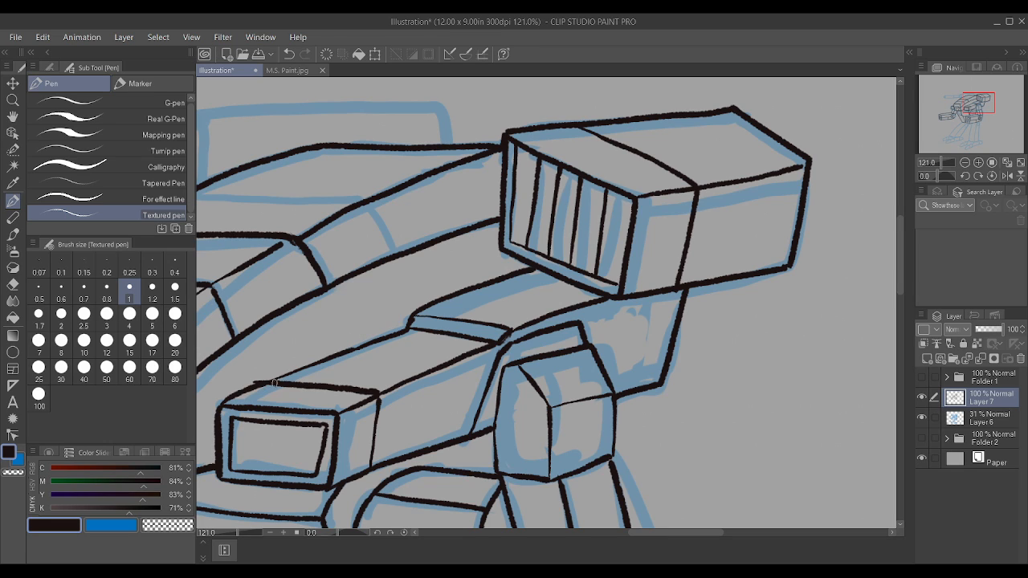
Step: Ink a panel line across the rear upper hull, down its side and over its top
scroll(294, 359, down, 2)
scroll(413, 220, down, 3)
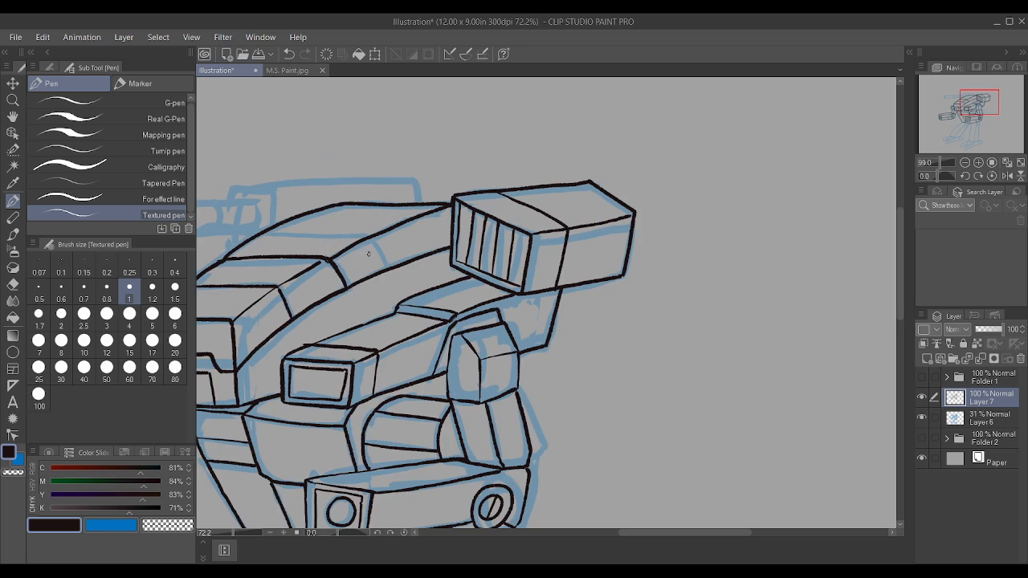
scroll(412, 220, up, 4)
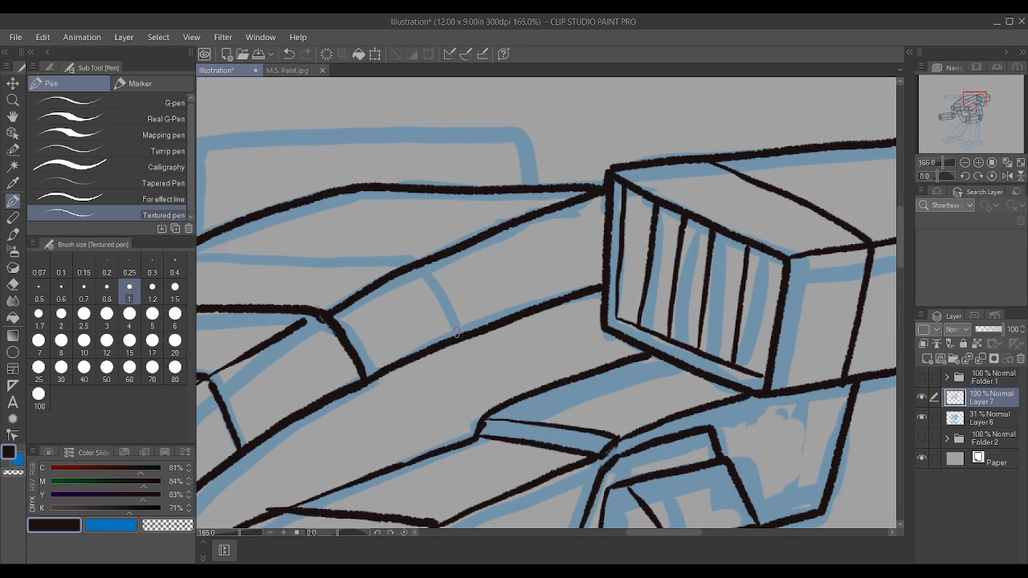
drag(456, 329, 416, 262)
scroll(447, 323, down, 1)
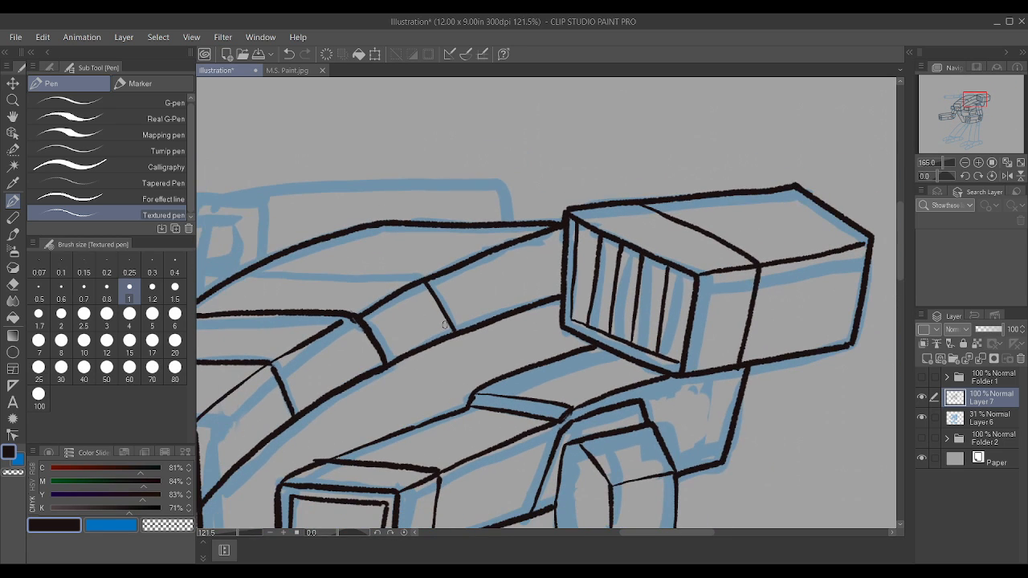
drag(246, 274, 418, 279)
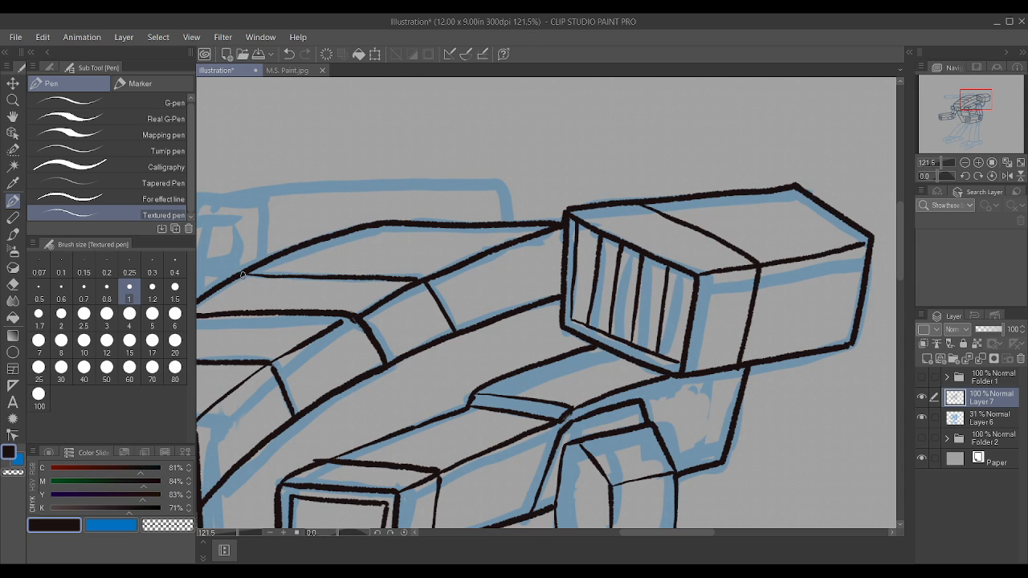
Step: Ink the front, top and sloped back edges of the box section rising behind the upper hull
scroll(465, 297, down, 4)
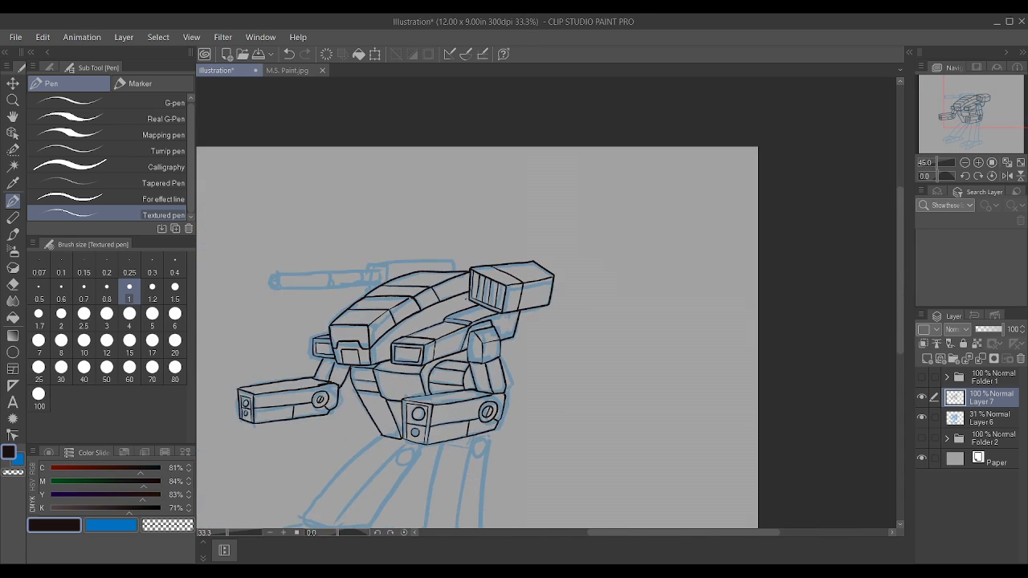
scroll(466, 299, up, 3)
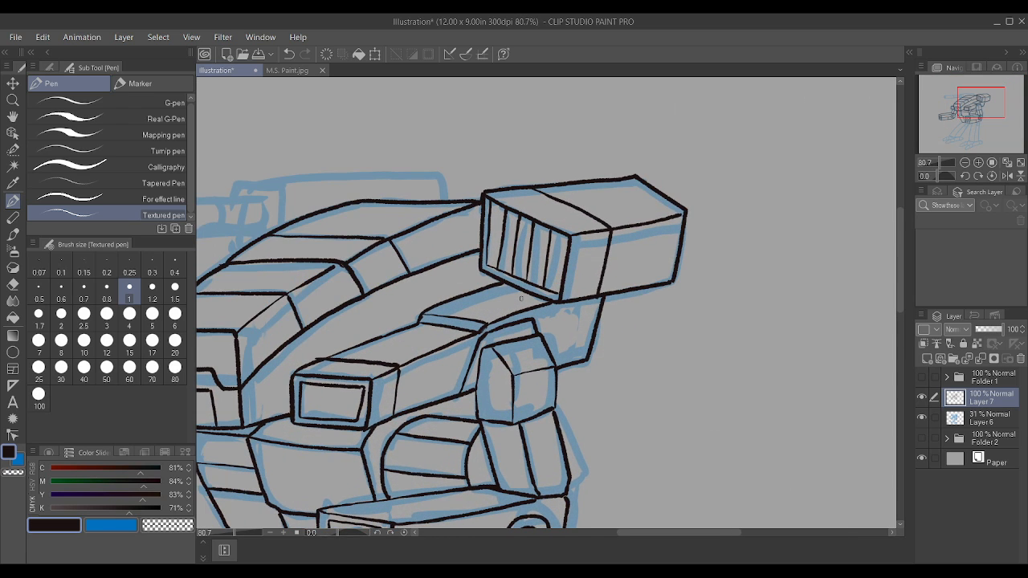
scroll(398, 325, down, 2)
scroll(409, 322, up, 3)
scroll(410, 324, down, 2)
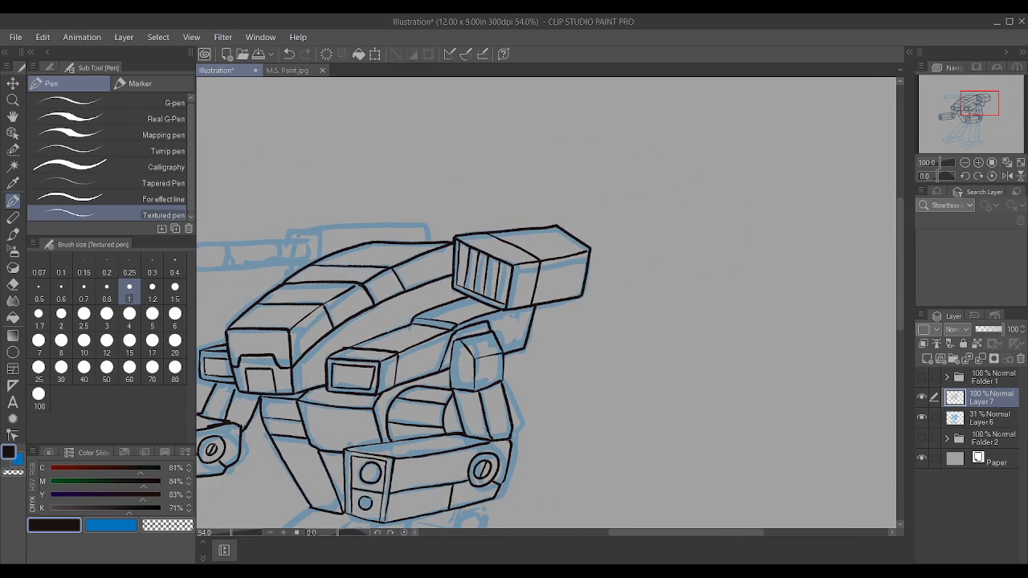
scroll(411, 324, down, 2)
scroll(356, 281, up, 3)
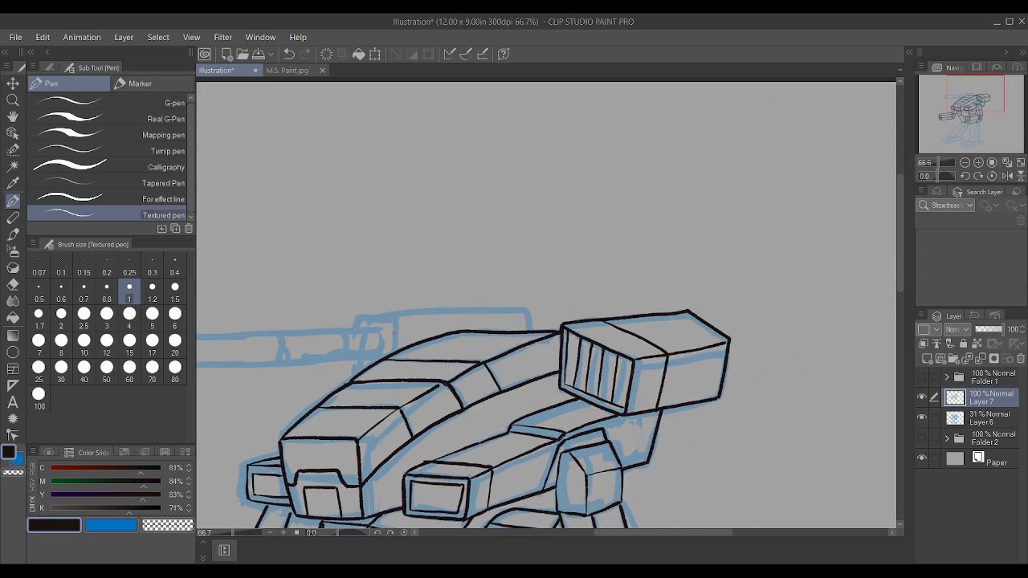
scroll(394, 331, up, 1)
mouse_move(393, 354)
mouse_down()
mouse_move(402, 309)
mouse_move(405, 321)
mouse_move(392, 317)
mouse_move(558, 327)
mouse_up()
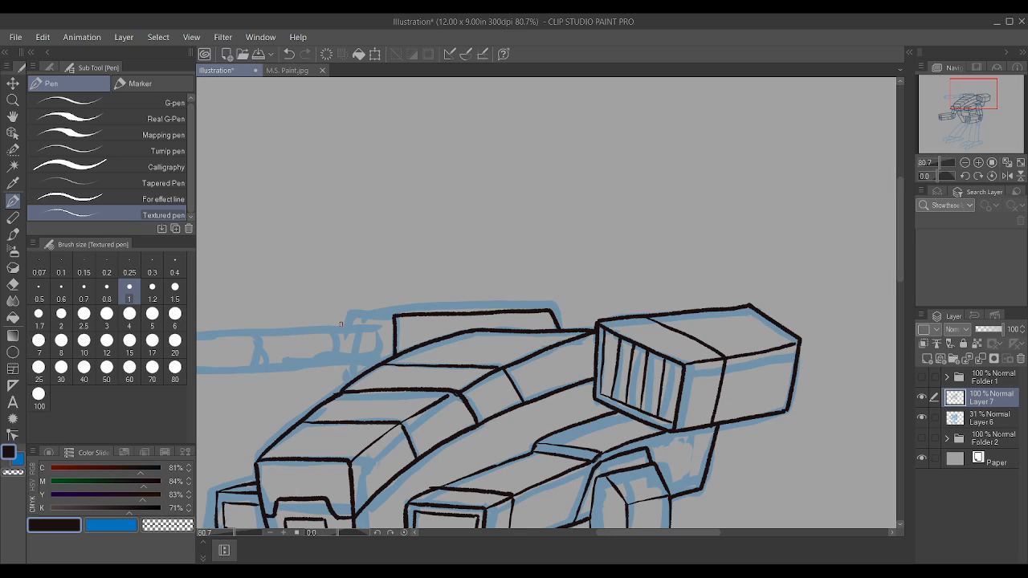
Step: Ink the short top and front edges extending forward from the box section to form the mount around the gun's base
drag(341, 324, 395, 317)
scroll(307, 335, down, 4)
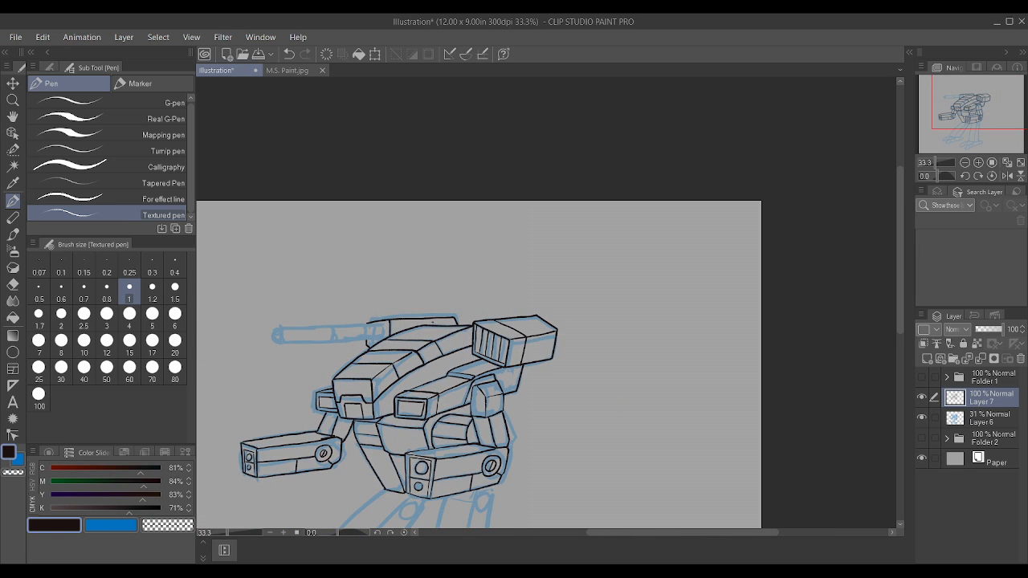
key(^)
key(^)
key(^)
key(^)
key(^)
key(^)
key(^)
scroll(394, 495, down, 5)
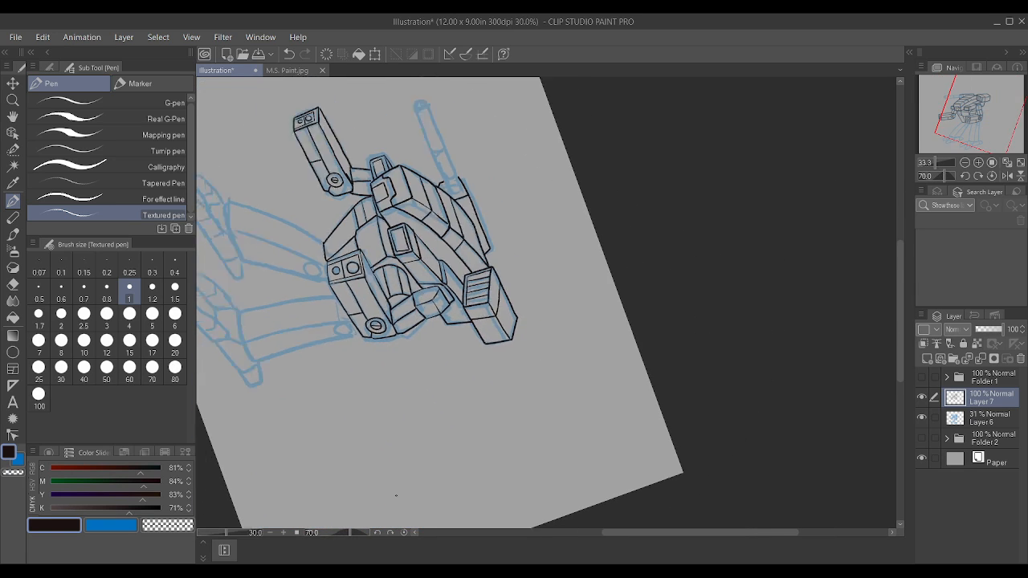
scroll(402, 330, up, 5)
scroll(471, 482, down, 2)
scroll(460, 245, up, 5)
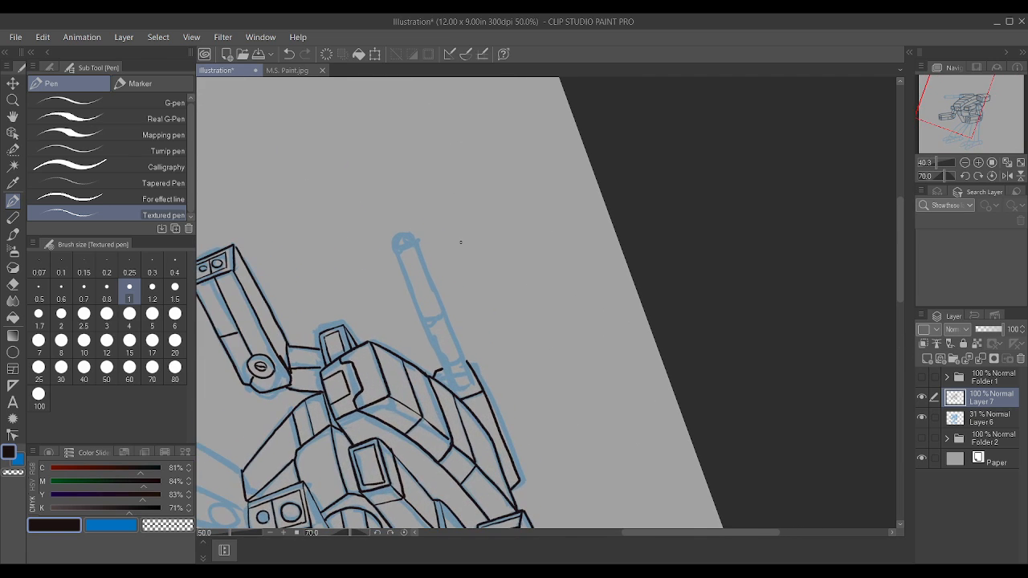
drag(446, 434, 338, 201)
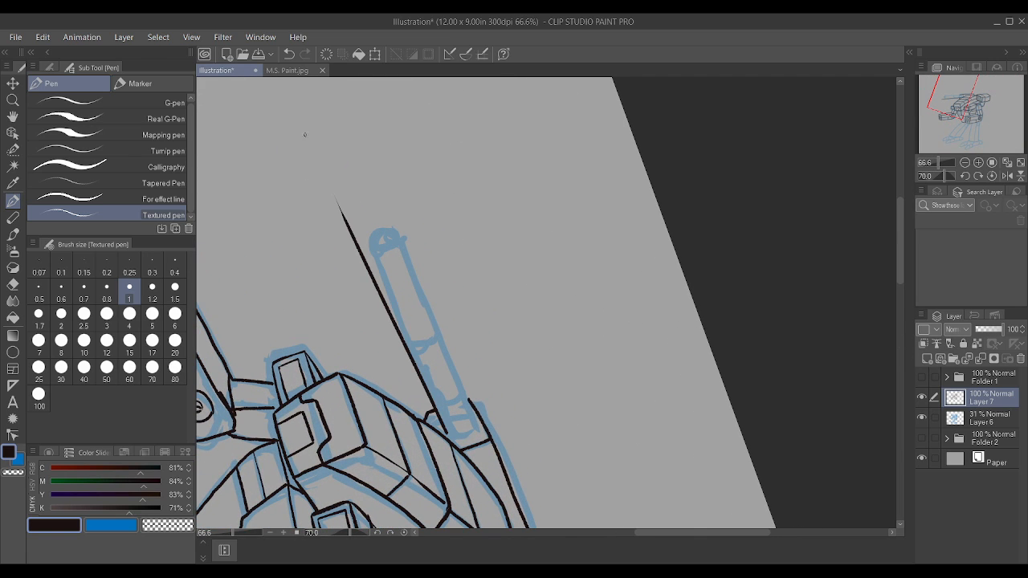
scroll(365, 273, up, 1)
key(ctrl+z)
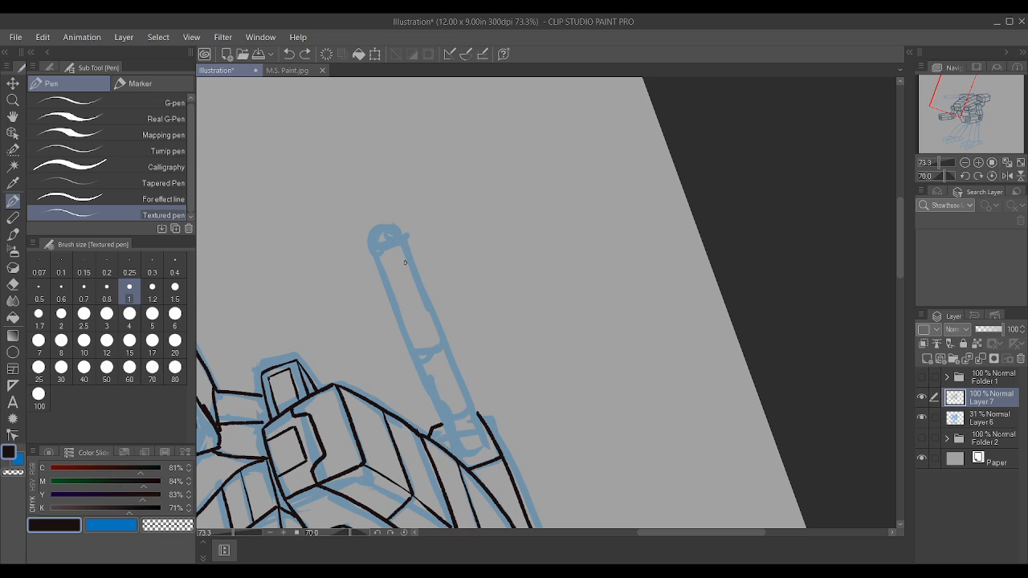
drag(440, 436, 344, 198)
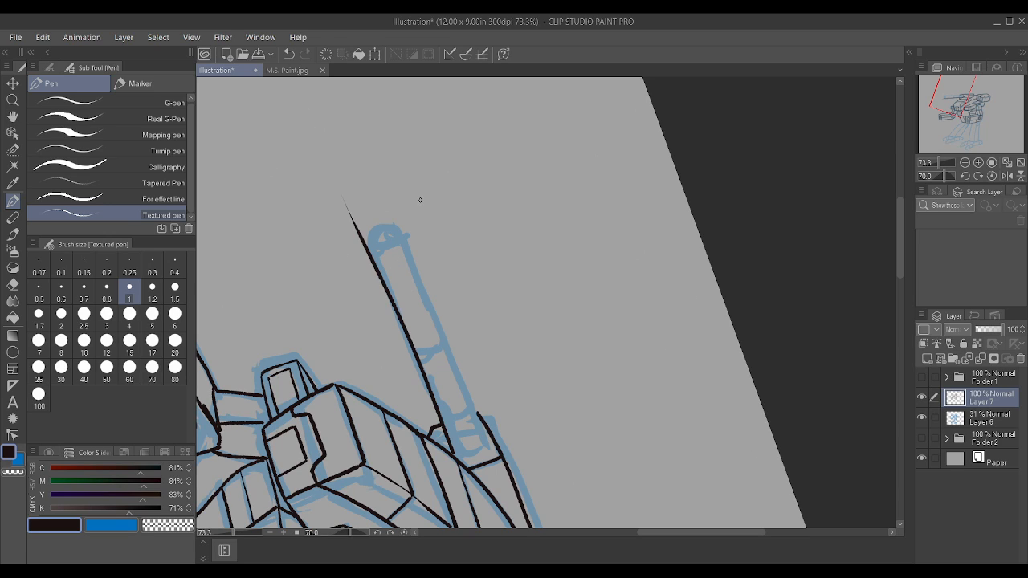
key(ctrl+z)
scroll(528, 314, up, 1)
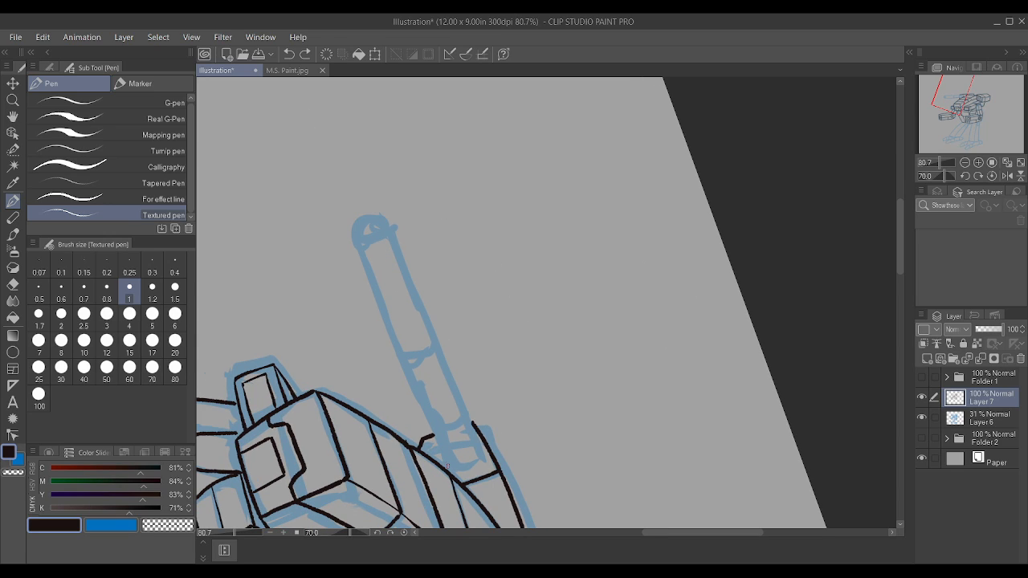
drag(442, 447, 327, 163)
key(ctrl+z)
Step: Ink the two long parallel edges of the back-mounted gun's barrel, running from the mount out past the sketched muzzle
drag(448, 465, 309, 131)
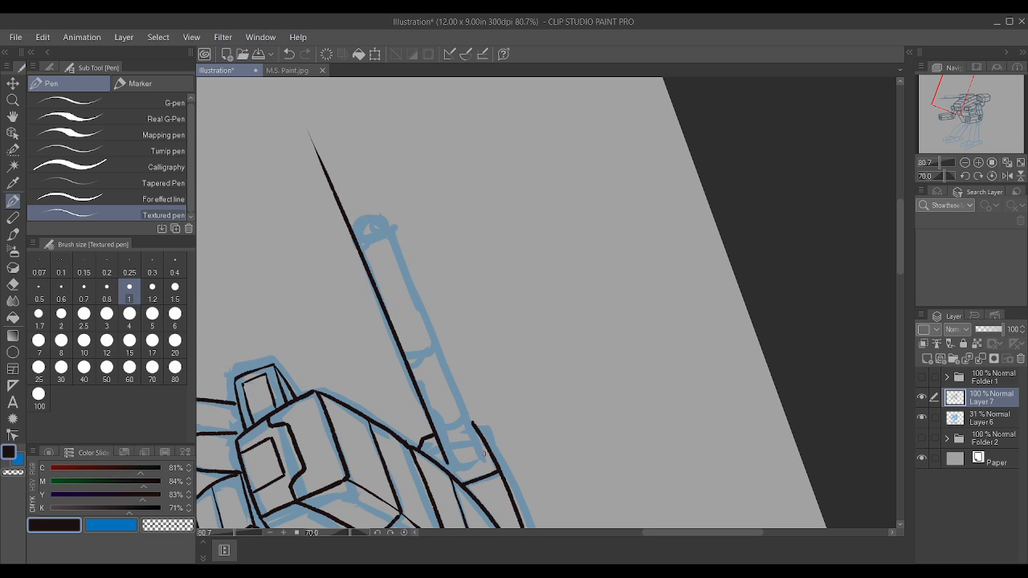
drag(479, 460, 321, 79)
scroll(429, 208, down, 2)
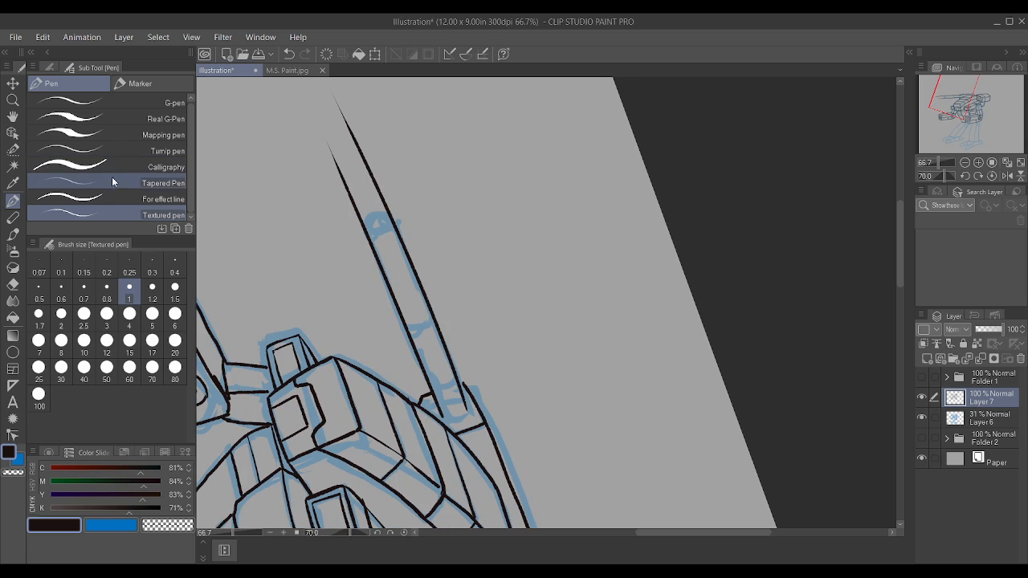
scroll(356, 266, down, 7)
scroll(519, 277, down, 6)
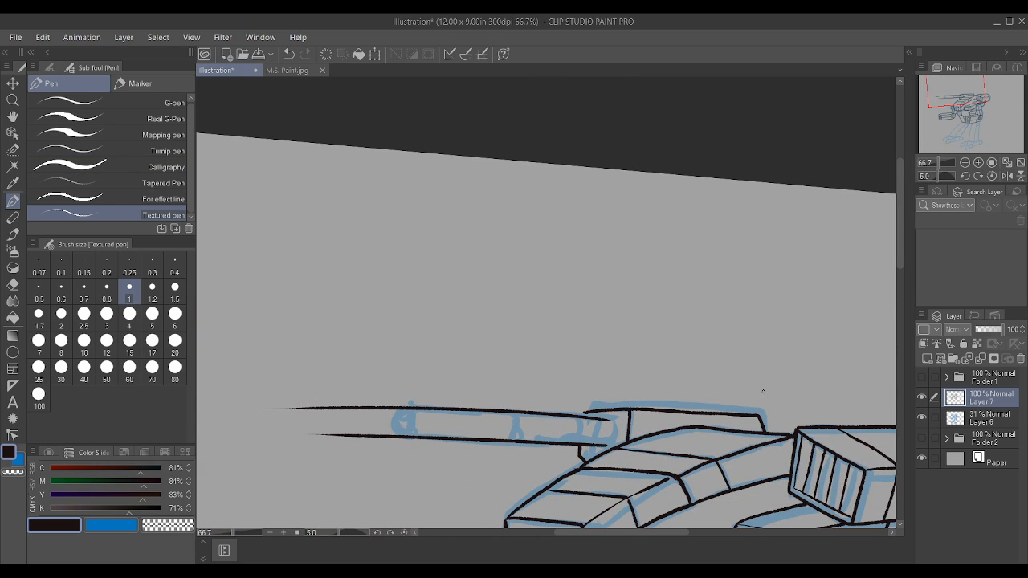
Step: Ink the barrel's rounded rear end, a curved band just ahead of it and another curved band midway along the barrel
scroll(428, 420, up, 5)
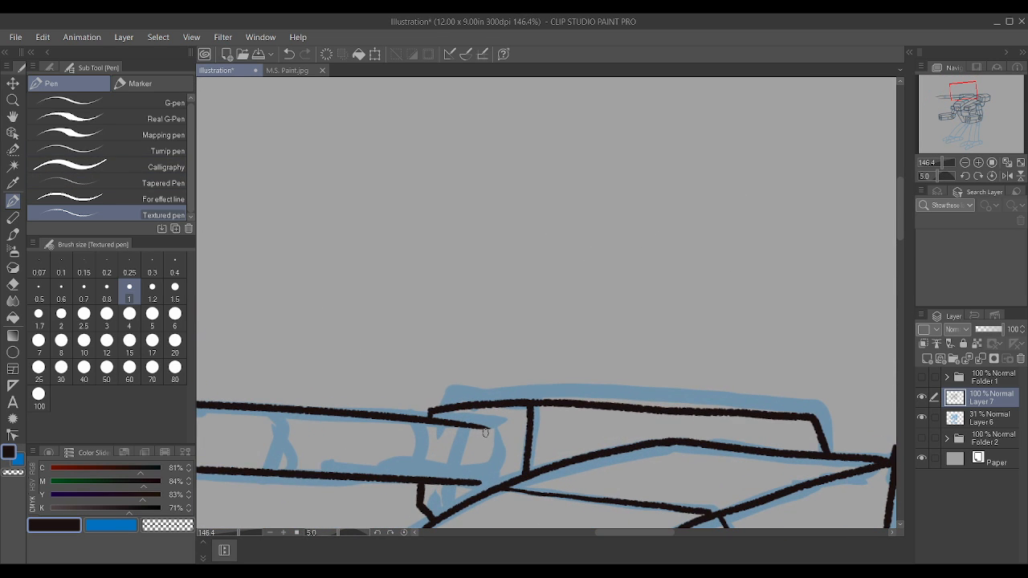
mouse_move(485, 433)
mouse_down()
mouse_move(491, 475)
mouse_move(481, 483)
mouse_move(461, 464)
mouse_move(459, 429)
mouse_up()
scroll(480, 482, down, 2)
scroll(440, 470, up, 3)
scroll(461, 411, down, 4)
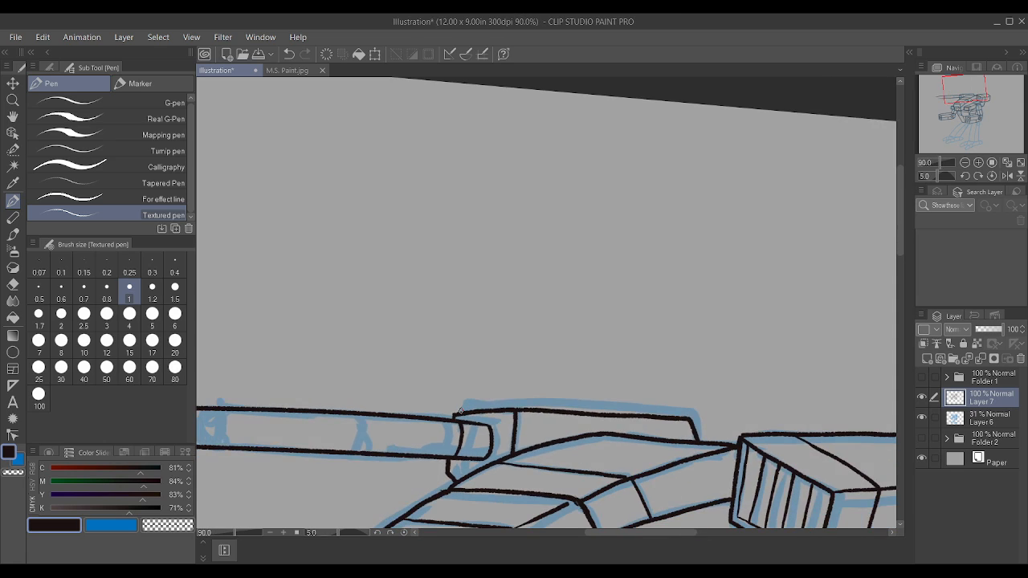
scroll(461, 411, up, 2)
drag(375, 457, 388, 405)
scroll(386, 397, down, 1)
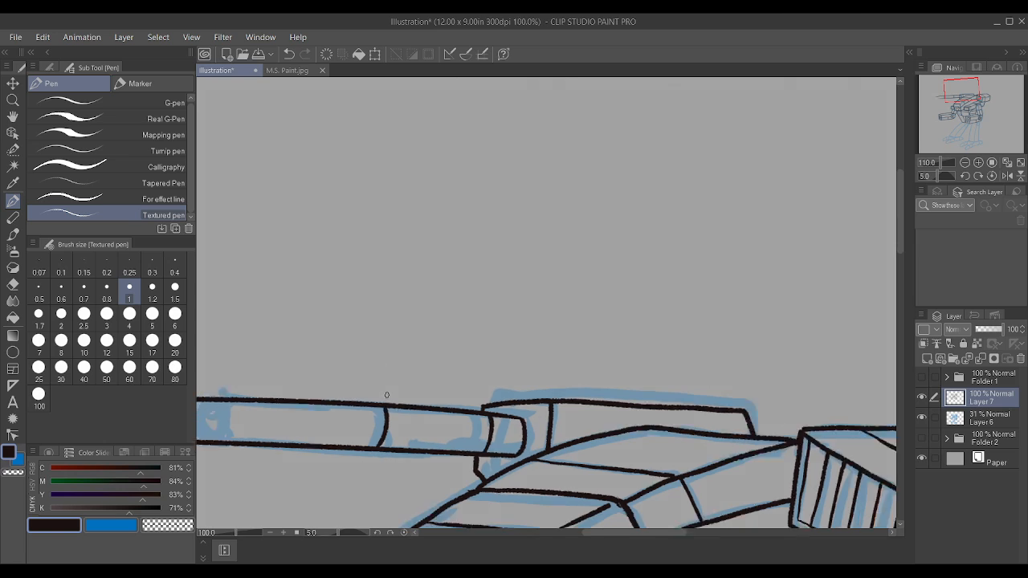
Step: Erase the overshooting ends of both barrel lines beyond the sketched muzzle
scroll(386, 395, down, 3)
scroll(282, 366, up, 2)
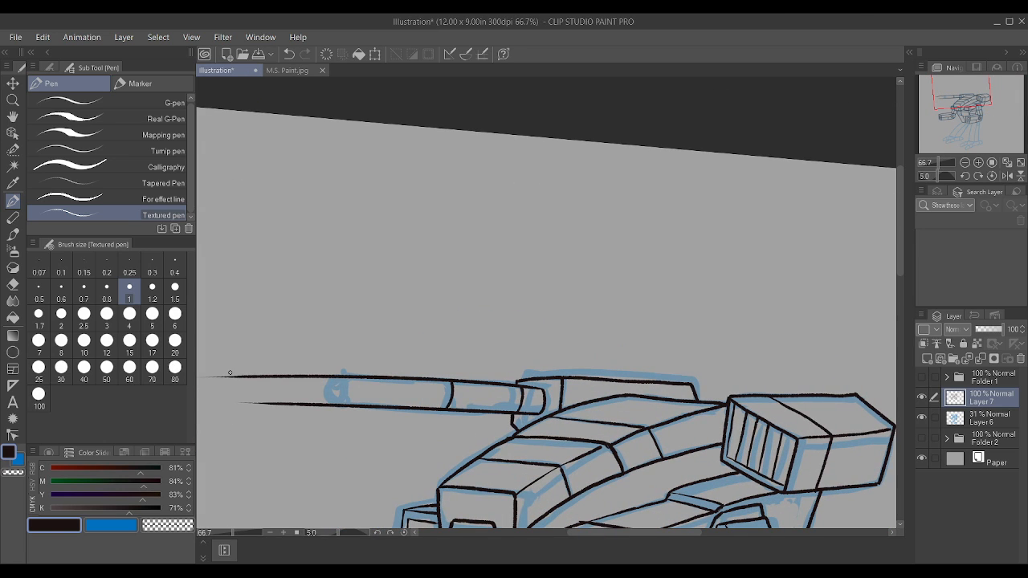
mouse_move(214, 371)
mouse_down()
mouse_move(202, 374)
mouse_move(257, 402)
mouse_move(266, 362)
mouse_move(304, 374)
mouse_move(328, 367)
mouse_move(329, 385)
mouse_up()
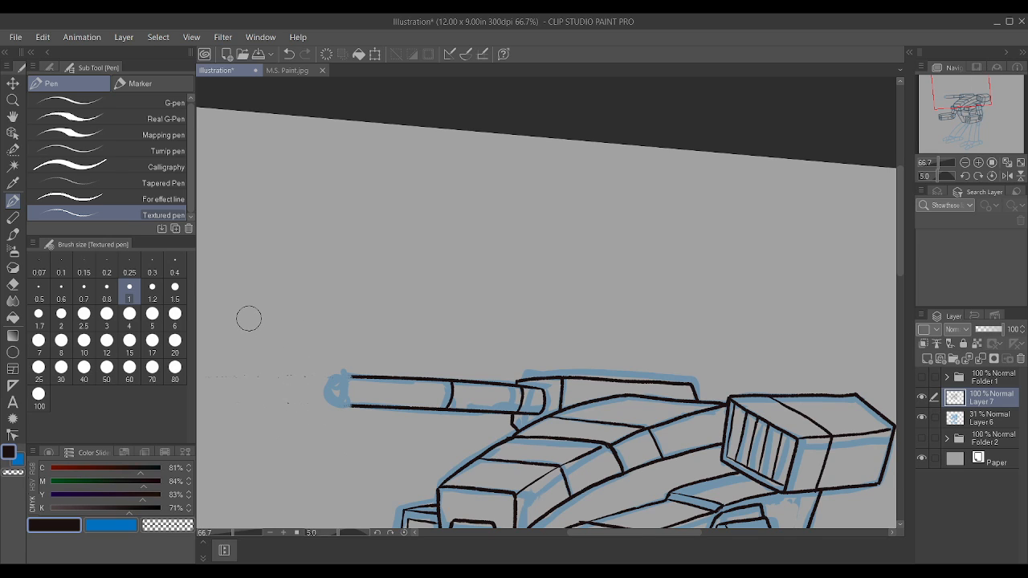
Step: Ink the elliptical muzzle opening at the barrel's front end, joining the upper and lower barrel edges
scroll(249, 319, up, 3)
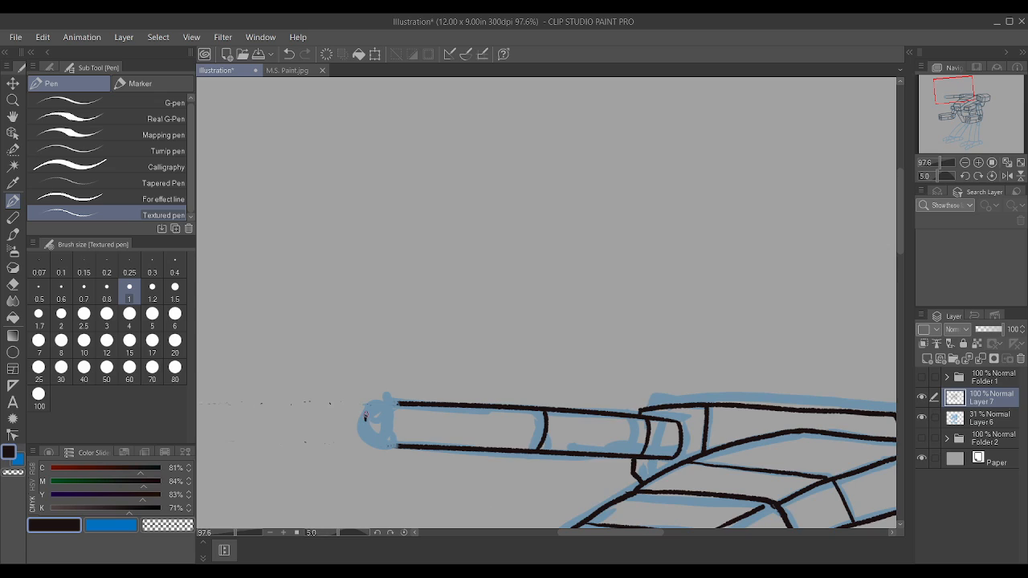
mouse_move(373, 406)
mouse_down()
mouse_move(402, 433)
mouse_move(387, 448)
mouse_move(369, 431)
mouse_move(389, 399)
mouse_up()
drag(362, 425, 379, 393)
scroll(378, 365, up, 3)
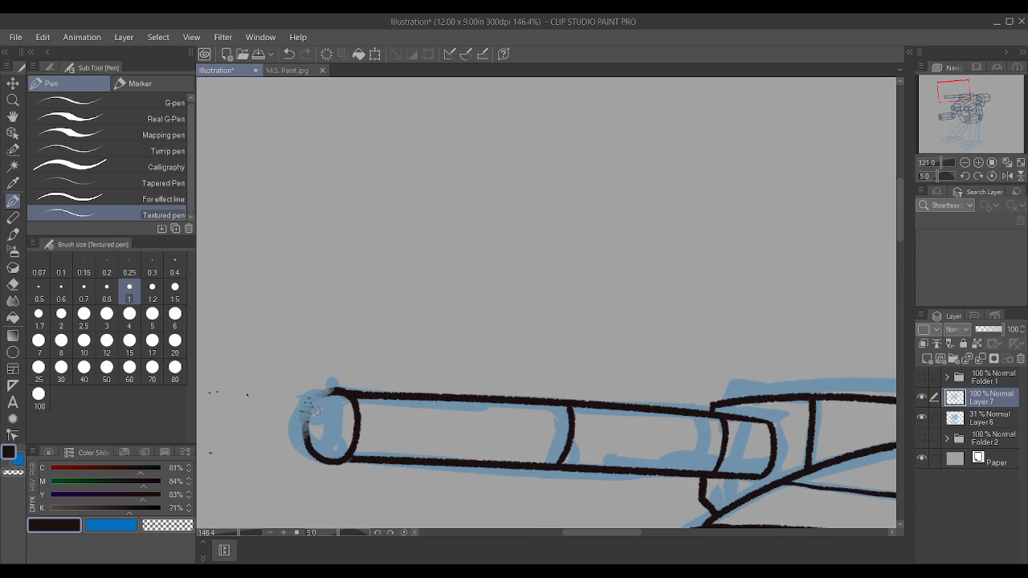
mouse_move(303, 436)
mouse_down()
mouse_move(308, 404)
mouse_move(328, 389)
mouse_move(314, 400)
mouse_up()
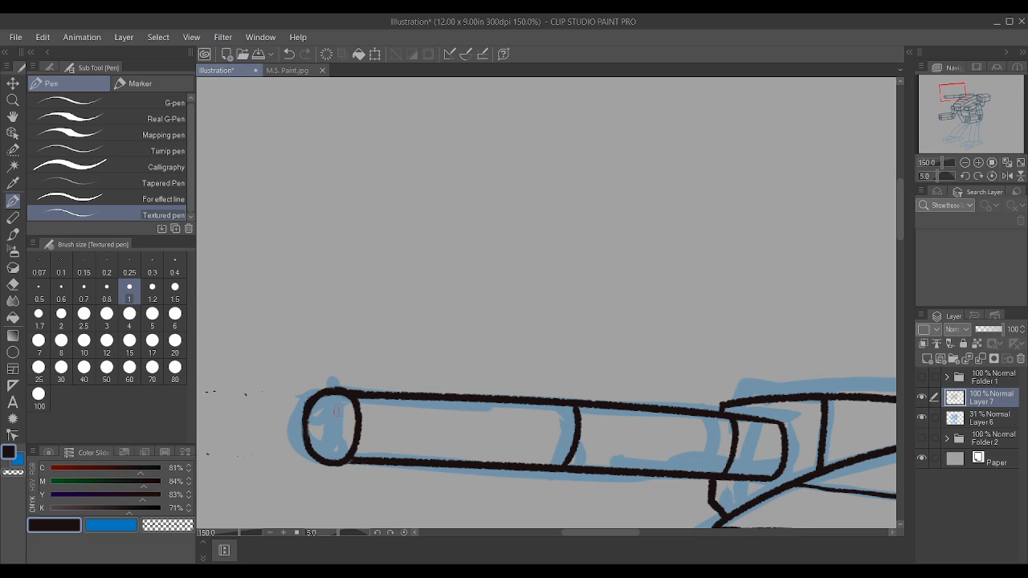
Step: Ink a solid black bore inside the elliptical muzzle opening of the back-mounted gun
mouse_move(336, 406)
mouse_down()
mouse_move(318, 435)
mouse_move(334, 449)
mouse_move(344, 413)
mouse_move(323, 412)
mouse_move(324, 443)
mouse_move(340, 437)
mouse_move(329, 426)
mouse_move(341, 430)
mouse_move(327, 435)
mouse_move(325, 413)
mouse_move(324, 445)
mouse_move(330, 409)
mouse_up()
scroll(331, 443, down, 3)
scroll(503, 347, up, 3)
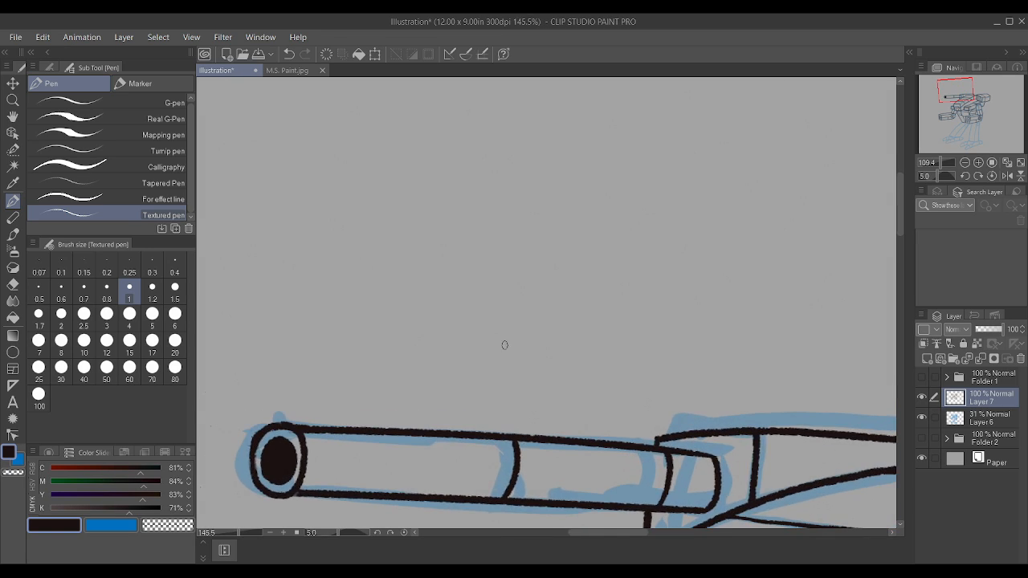
Step: Replace the curved band midway along the gun barrel with a cleaner inked band spanning both barrel edges
mouse_move(504, 492)
mouse_down()
mouse_move(513, 453)
mouse_move(493, 414)
mouse_move(510, 454)
mouse_move(495, 466)
mouse_move(472, 411)
mouse_move(508, 411)
mouse_up()
scroll(530, 469, up, 4)
scroll(507, 411, down, 4)
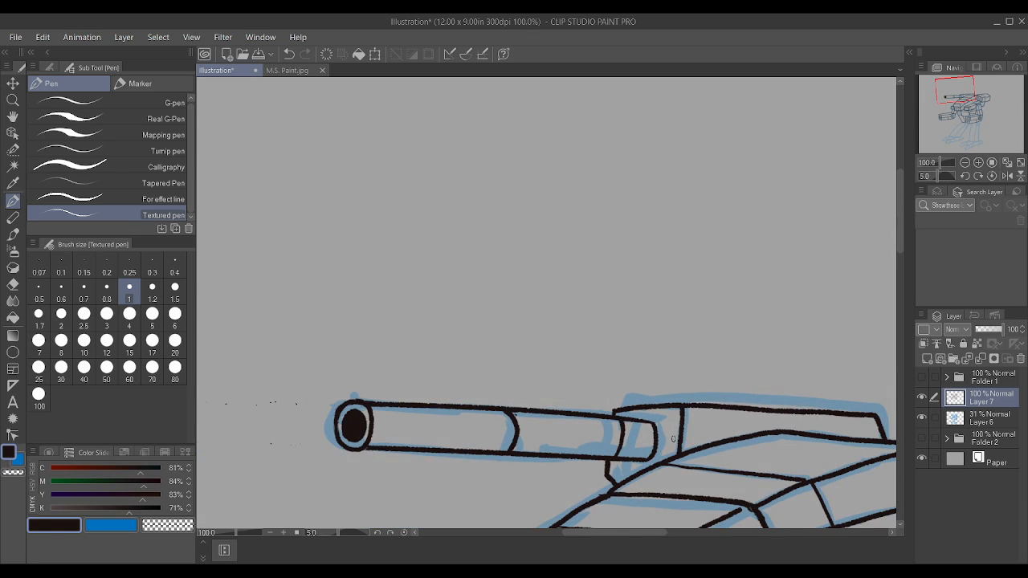
scroll(604, 418, up, 3)
scroll(605, 417, down, 1)
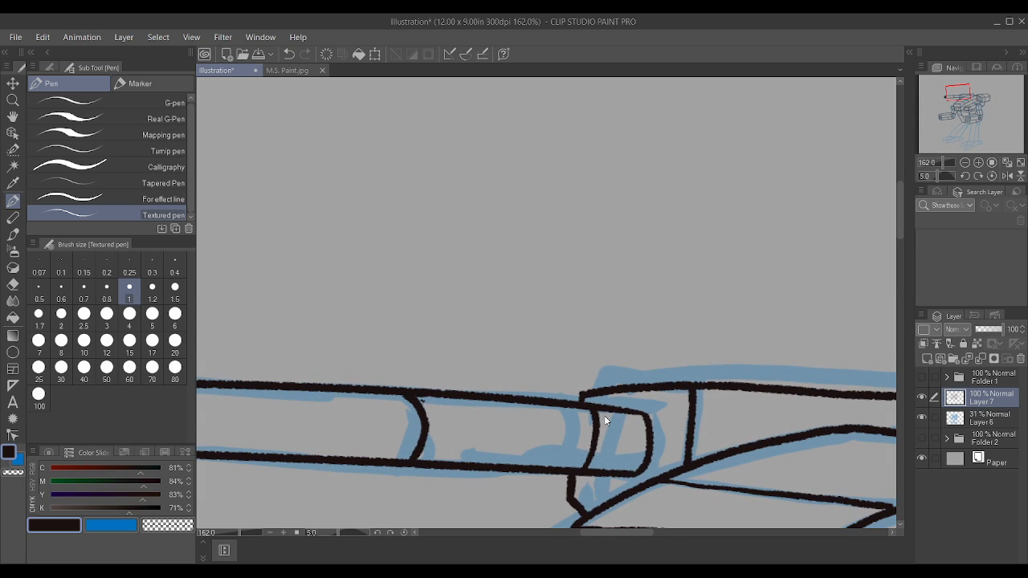
key(ctrl+z)
key(ctrl+z)
key(ctrl+z)
scroll(429, 428, up, 3)
mouse_move(401, 385)
mouse_down()
mouse_move(433, 398)
mouse_move(427, 431)
mouse_move(387, 460)
mouse_up()
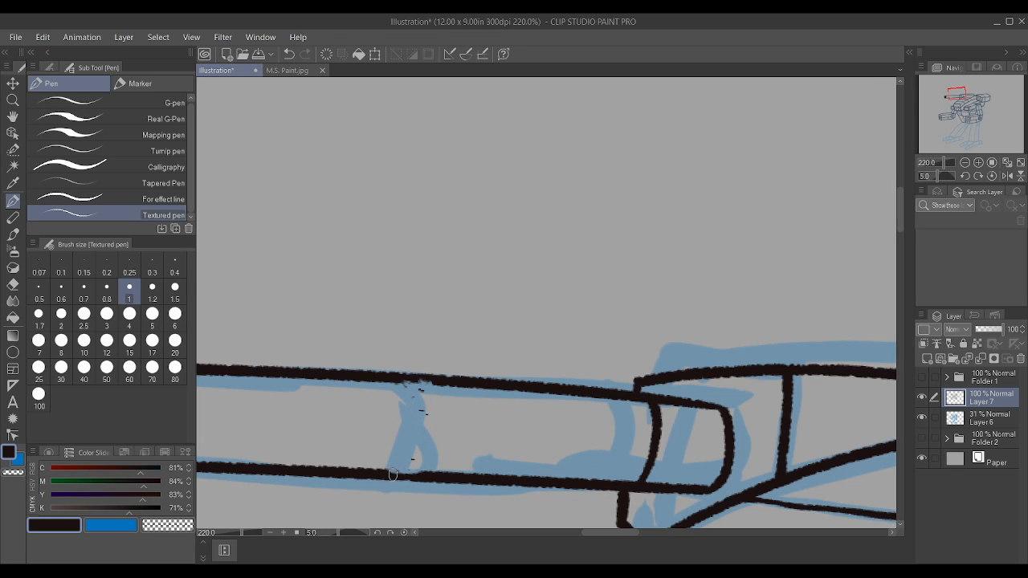
drag(405, 475, 414, 366)
scroll(416, 372, down, 2)
scroll(415, 372, down, 4)
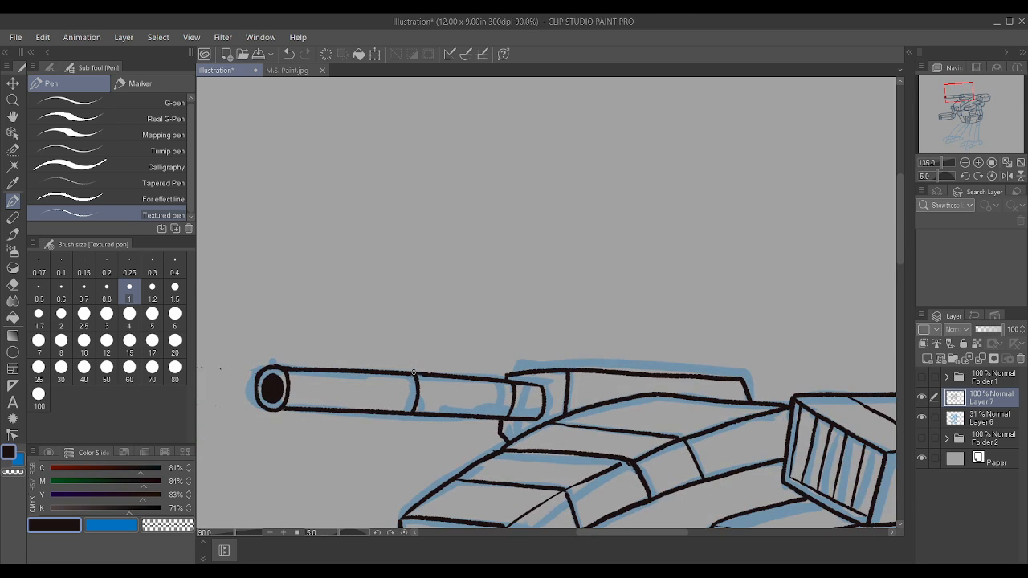
Step: Ink the outline of the near foot's far toe, including its slanted rear edge where it meets the foot
scroll(415, 372, down, 8)
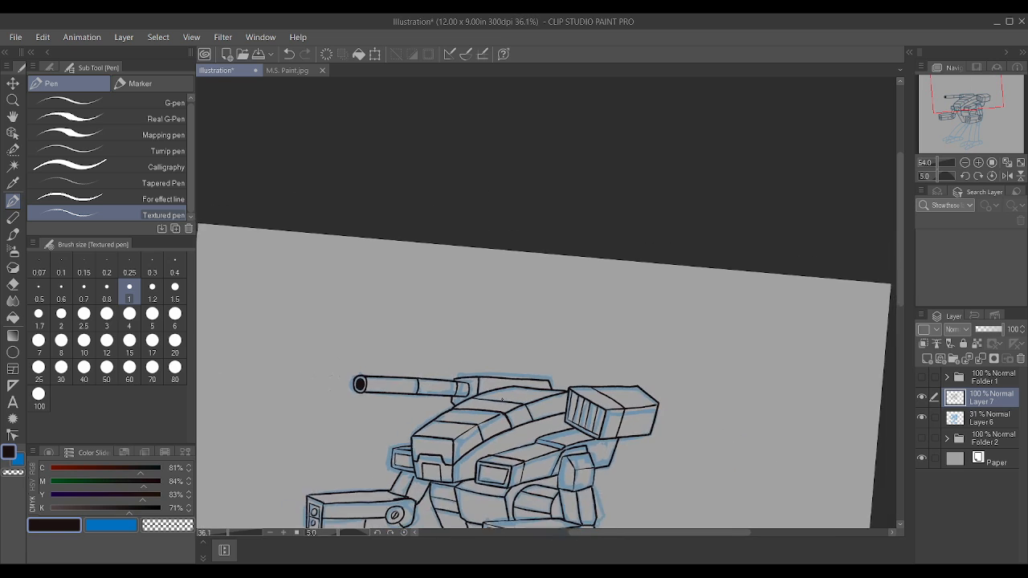
scroll(482, 491, up, 8)
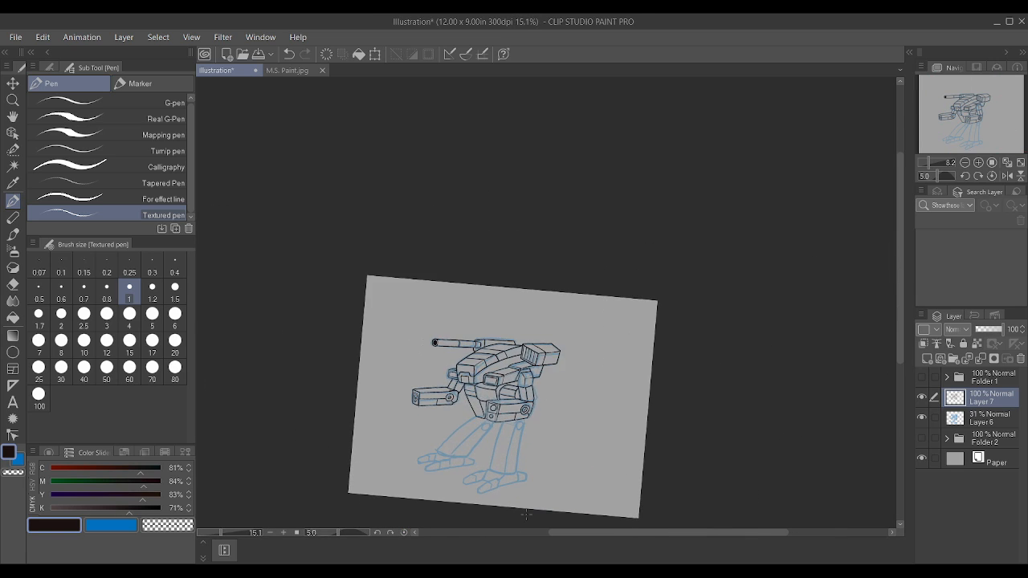
scroll(404, 460, up, 2)
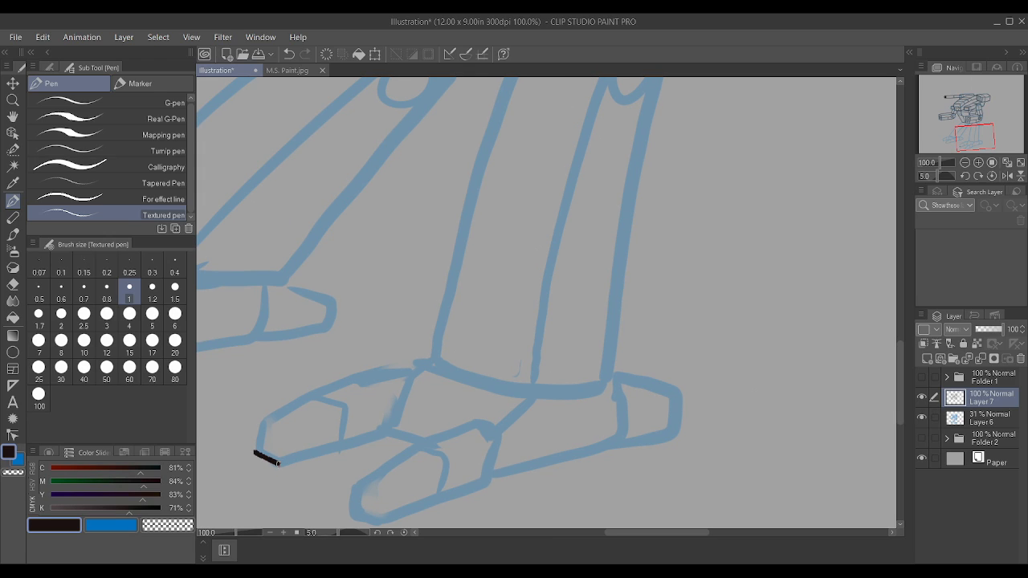
drag(279, 464, 386, 432)
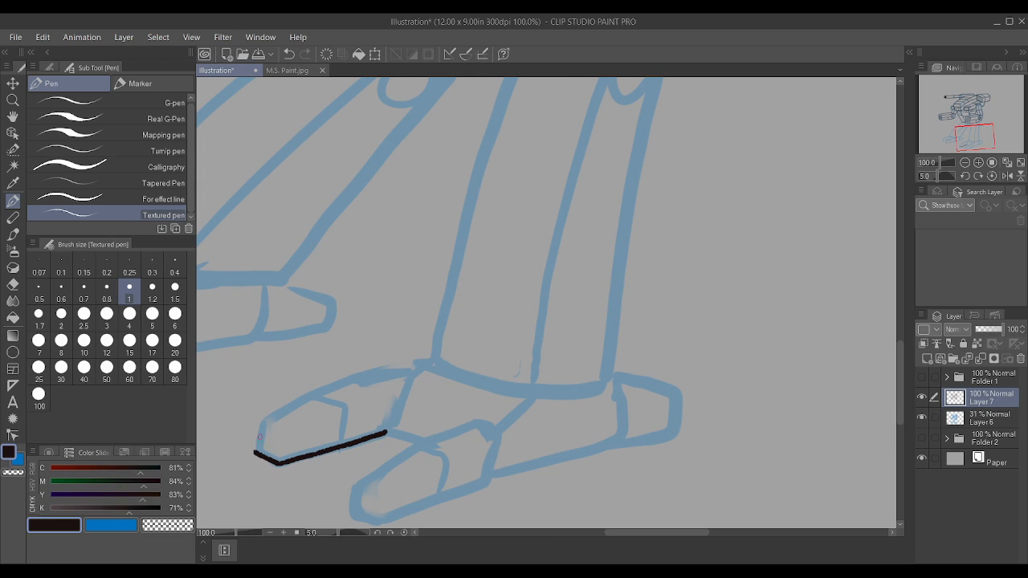
mouse_move(255, 453)
mouse_down()
mouse_move(262, 421)
mouse_move(283, 408)
mouse_move(374, 373)
mouse_move(407, 377)
mouse_up()
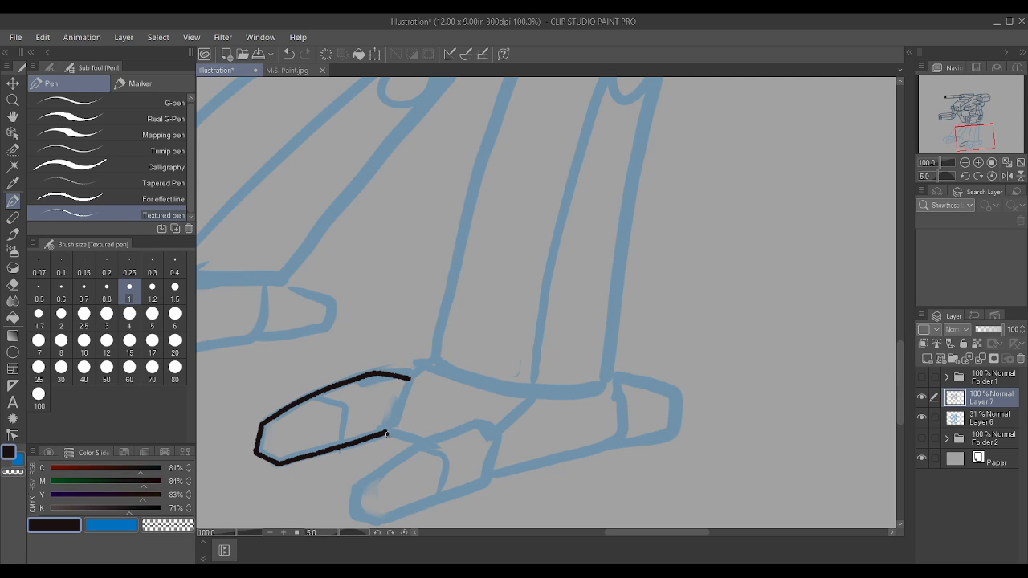
mouse_move(388, 432)
mouse_down()
mouse_move(406, 384)
mouse_move(428, 366)
mouse_up()
Step: Ink the panel between the near foot's two toes and the upper rear edge of the closer toe
drag(483, 423, 494, 402)
drag(409, 382, 495, 403)
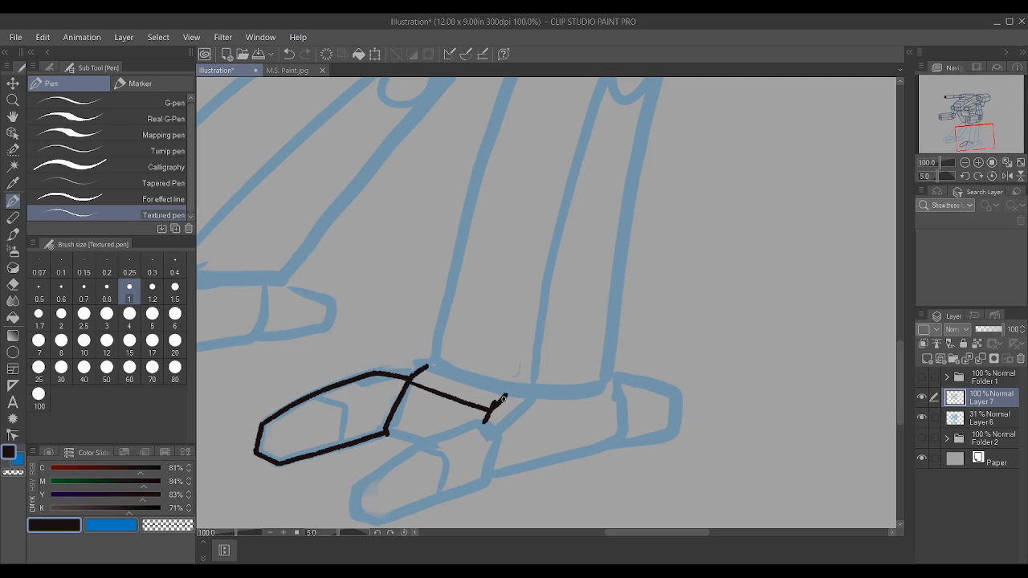
mouse_move(390, 434)
mouse_down()
mouse_move(412, 443)
mouse_move(490, 423)
mouse_move(511, 438)
mouse_up()
Step: Complete the closer toe's outline and ink the foot's lower edge back and up around the heel joint
mouse_move(350, 517)
mouse_down()
mouse_move(356, 484)
mouse_move(418, 442)
mouse_up()
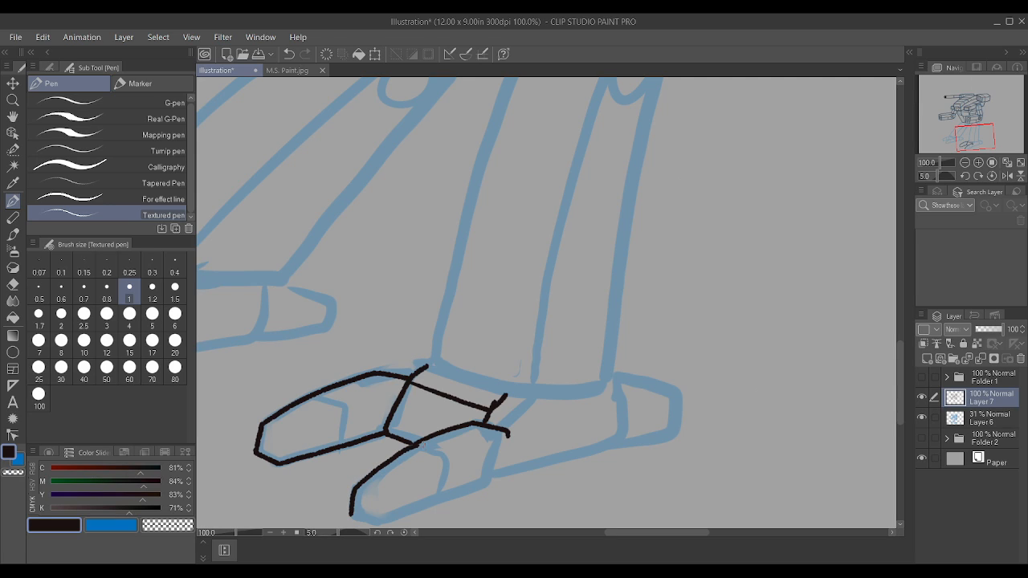
mouse_move(352, 516)
mouse_down()
mouse_move(377, 526)
mouse_move(465, 498)
mouse_move(488, 486)
mouse_move(508, 435)
mouse_up()
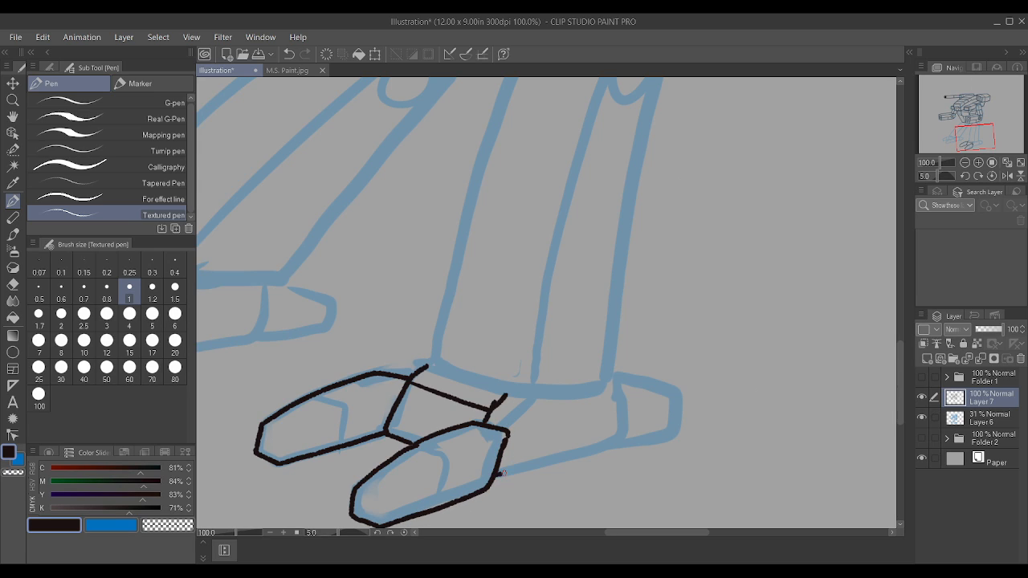
mouse_move(502, 473)
mouse_down()
mouse_move(621, 440)
mouse_move(625, 384)
mouse_move(613, 366)
mouse_up()
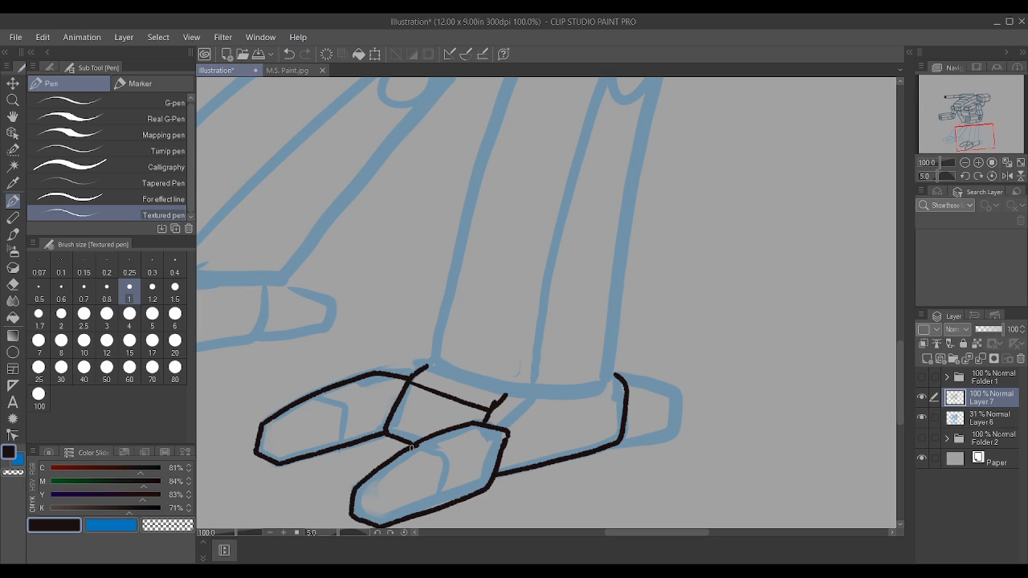
Step: Ink the knuckle dividers, top ridge lines and small blunt end faces on both toes of the near foot
mouse_move(411, 447)
mouse_down()
mouse_move(442, 461)
mouse_move(436, 511)
mouse_up()
mouse_move(309, 397)
mouse_down()
mouse_move(345, 409)
mouse_move(343, 443)
mouse_up()
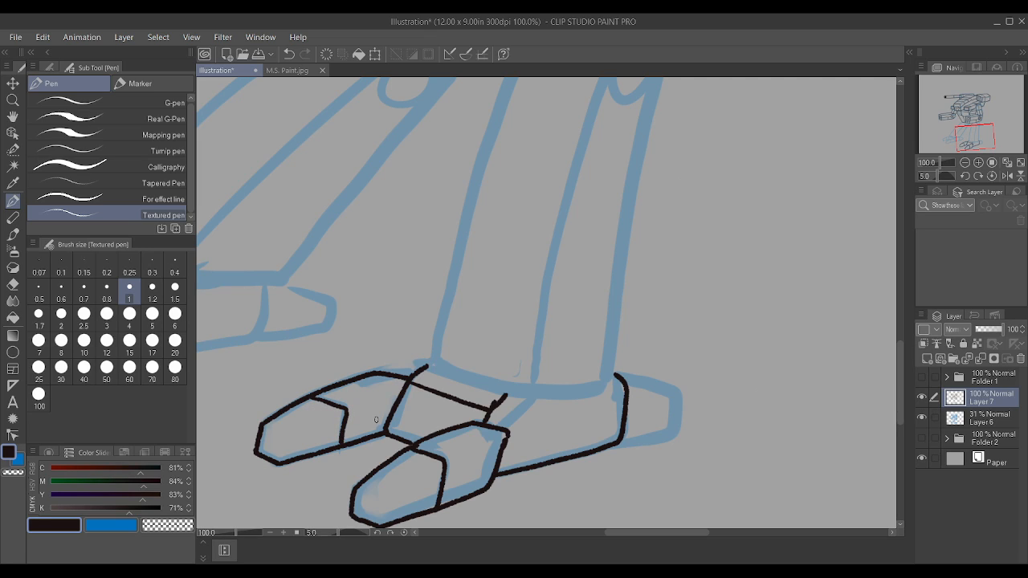
drag(444, 463, 487, 447)
mouse_move(382, 515)
mouse_down()
mouse_move(387, 495)
mouse_move(371, 494)
mouse_move(388, 497)
mouse_up()
mouse_move(262, 425)
mouse_down()
mouse_move(284, 432)
mouse_move(280, 463)
mouse_up()
drag(297, 427, 403, 391)
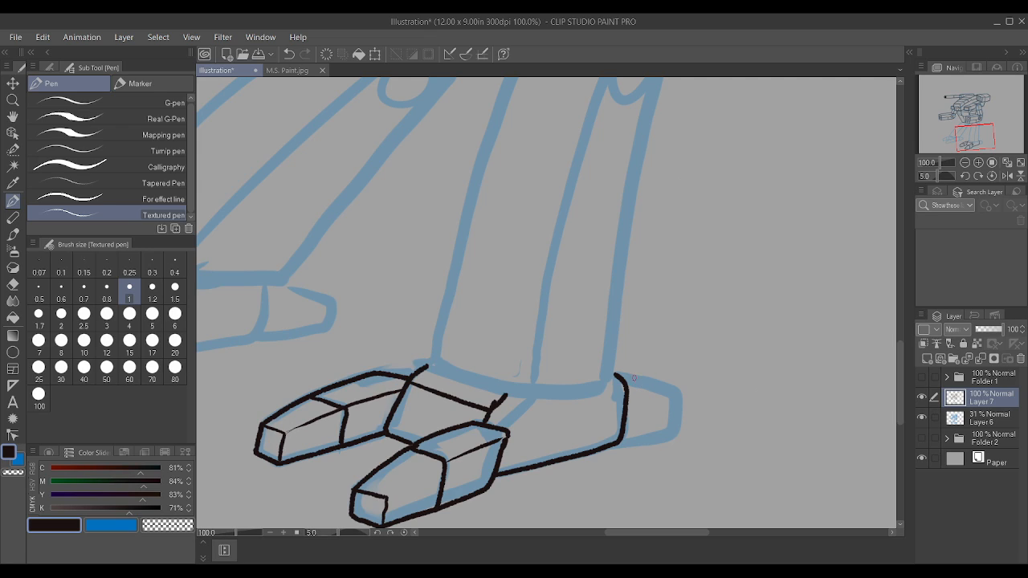
Step: Ink the near foot's heel block and the curved ankle edge where the leg meets the foot
mouse_move(617, 438)
mouse_down()
mouse_move(674, 419)
mouse_move(676, 393)
mouse_up()
drag(610, 371, 669, 384)
scroll(647, 394, down, 2)
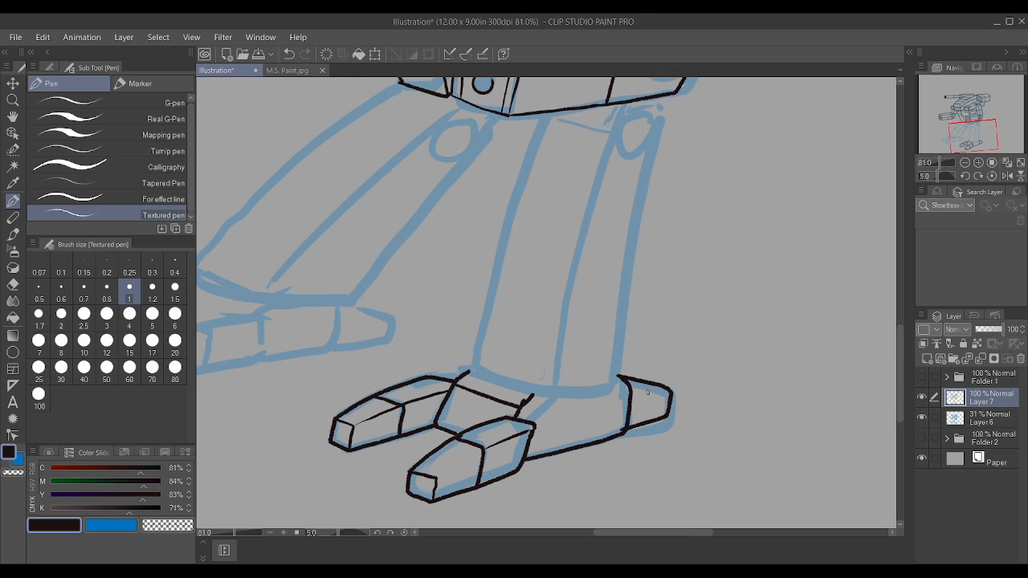
scroll(553, 365, up, 2)
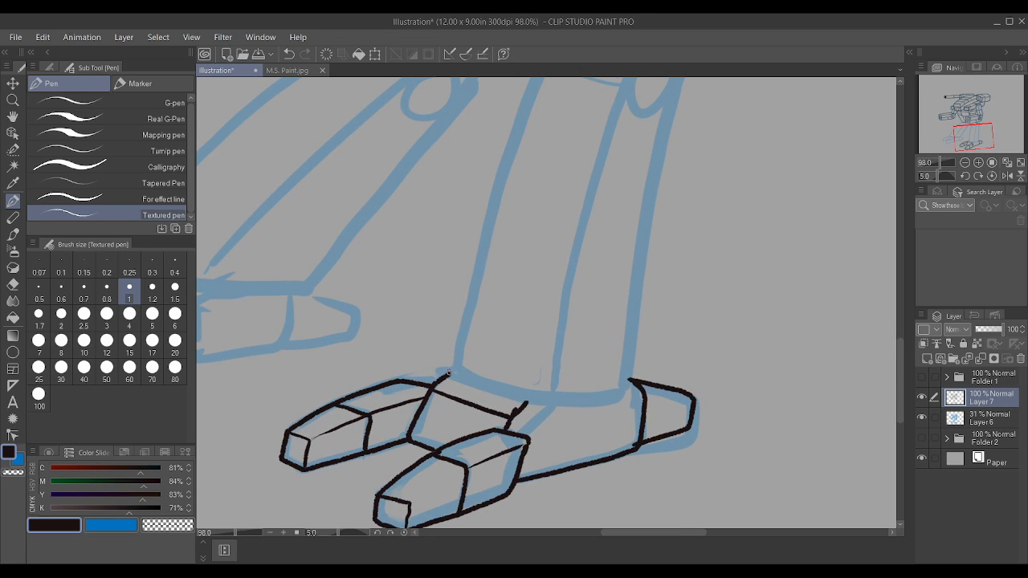
mouse_move(447, 372)
mouse_down()
mouse_move(538, 400)
mouse_move(610, 391)
mouse_move(632, 374)
mouse_up()
scroll(628, 364, down, 4)
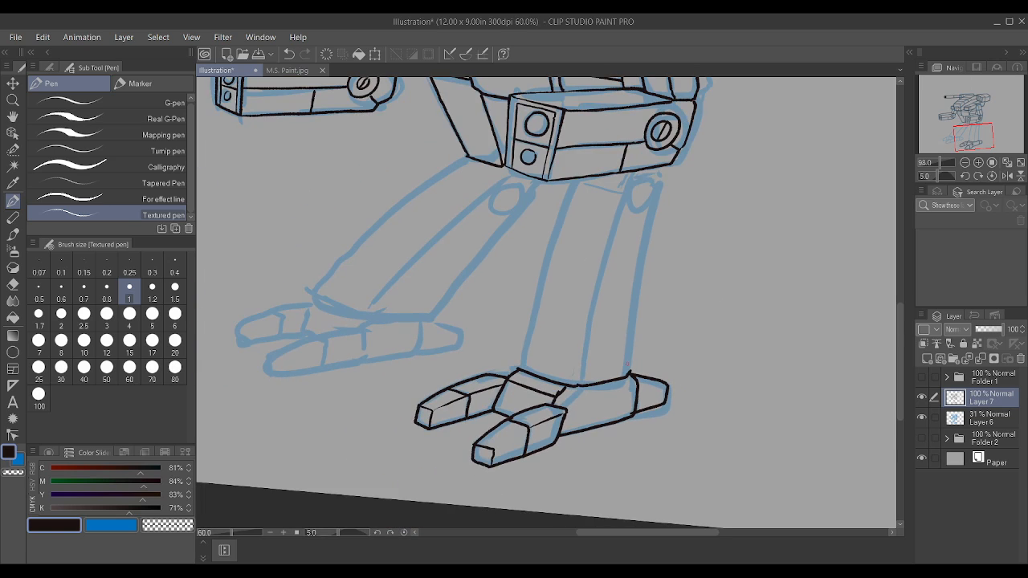
scroll(669, 219, up, 3)
drag(616, 421, 655, 155)
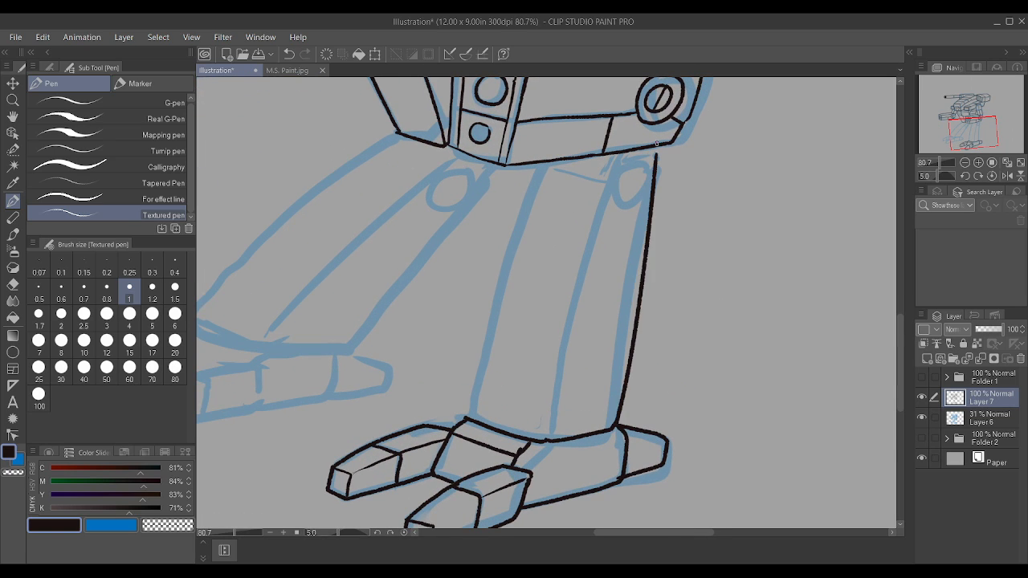
key(ctrl+z)
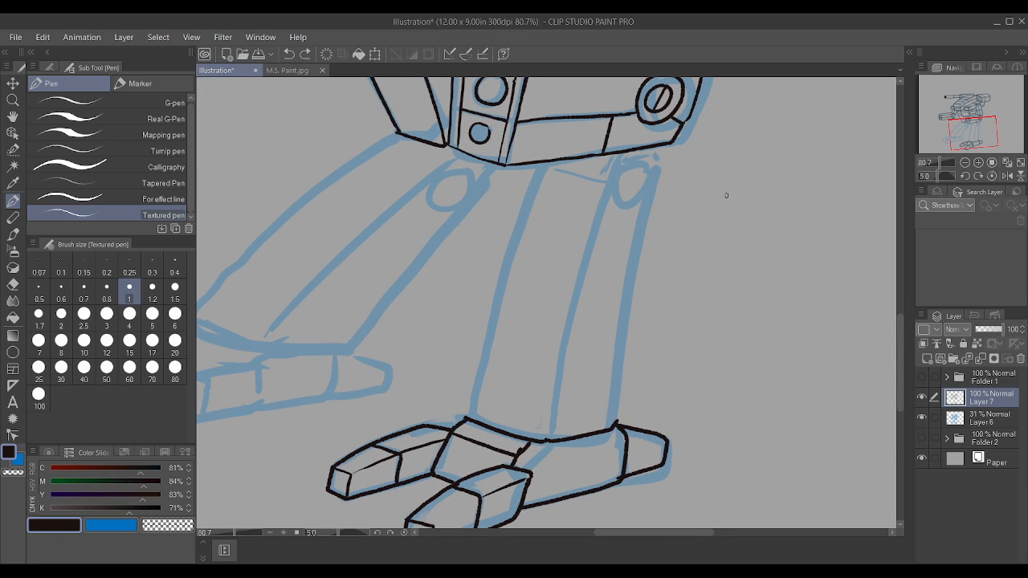
scroll(708, 157, up, 2)
drag(582, 520, 643, 161)
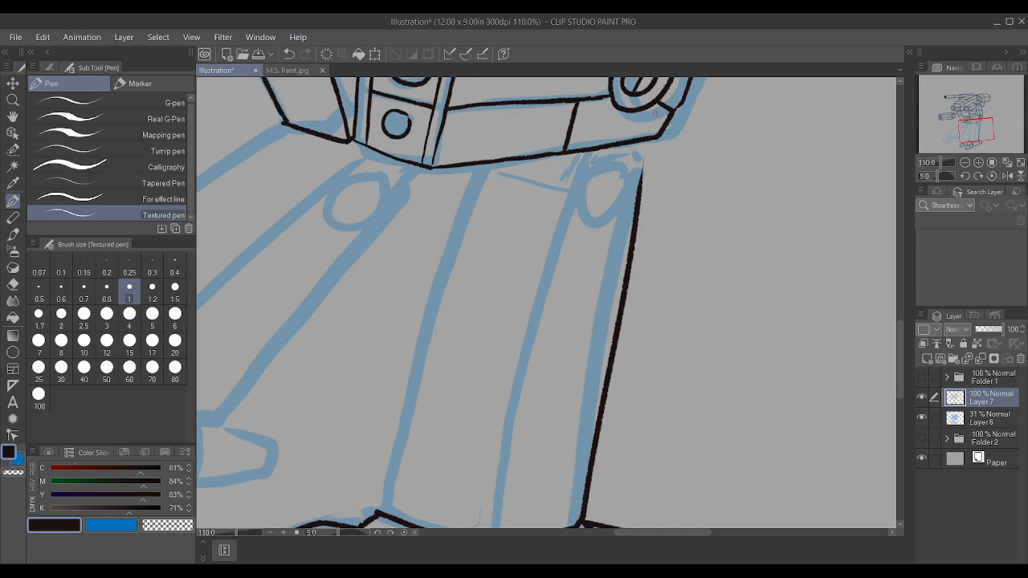
key(ctrl+z)
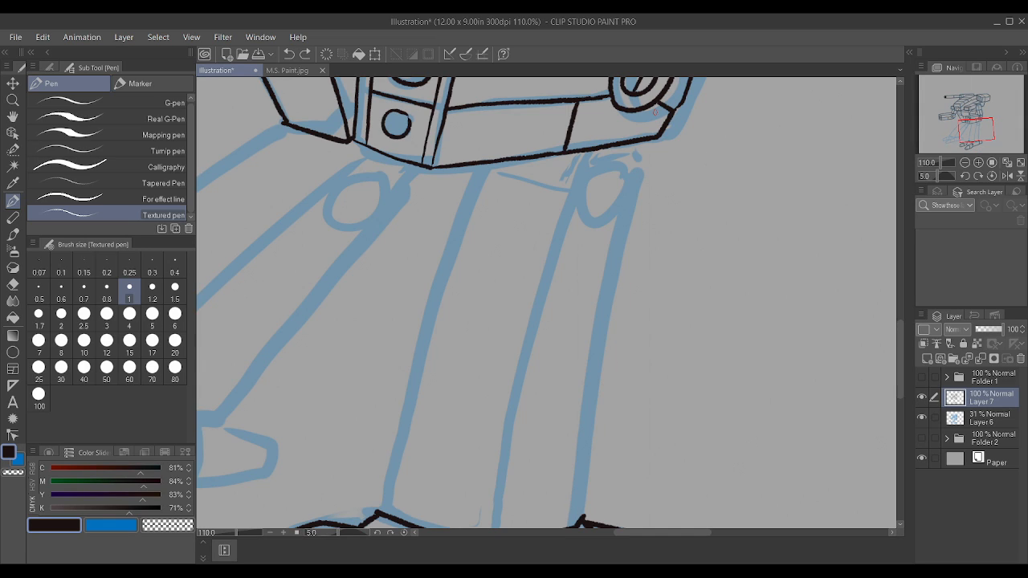
Step: Ink the near leg's long rear edge, front edge and central ridge line from the ankle up to the hips
drag(584, 519, 643, 156)
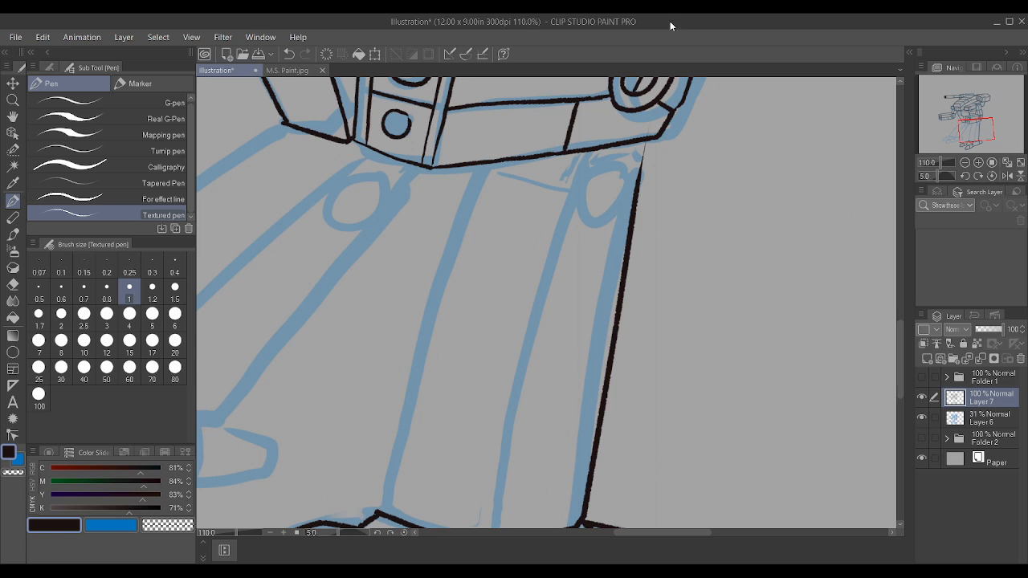
scroll(702, 111, up, 3)
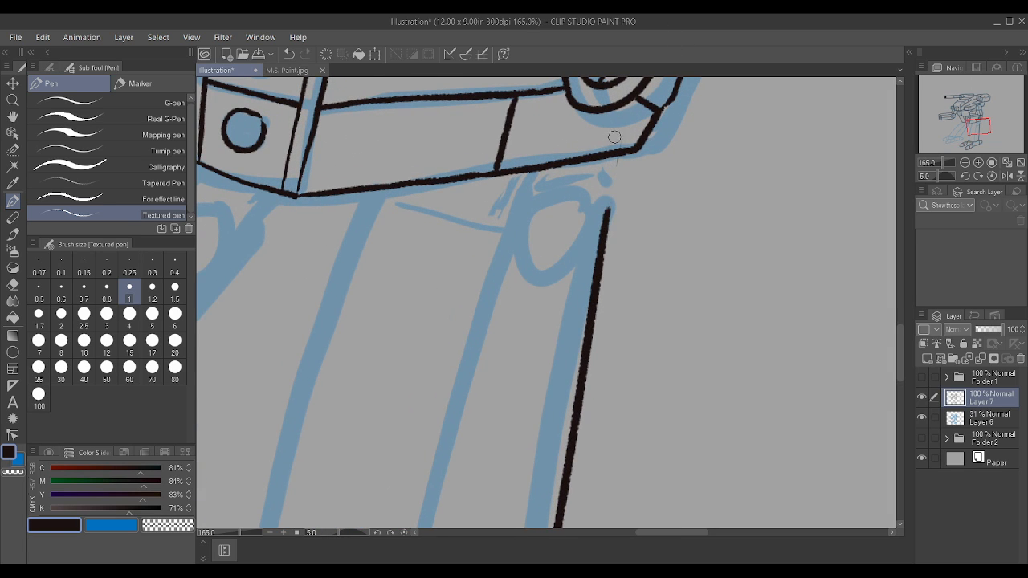
scroll(482, 322, down, 4)
scroll(381, 470, up, 2)
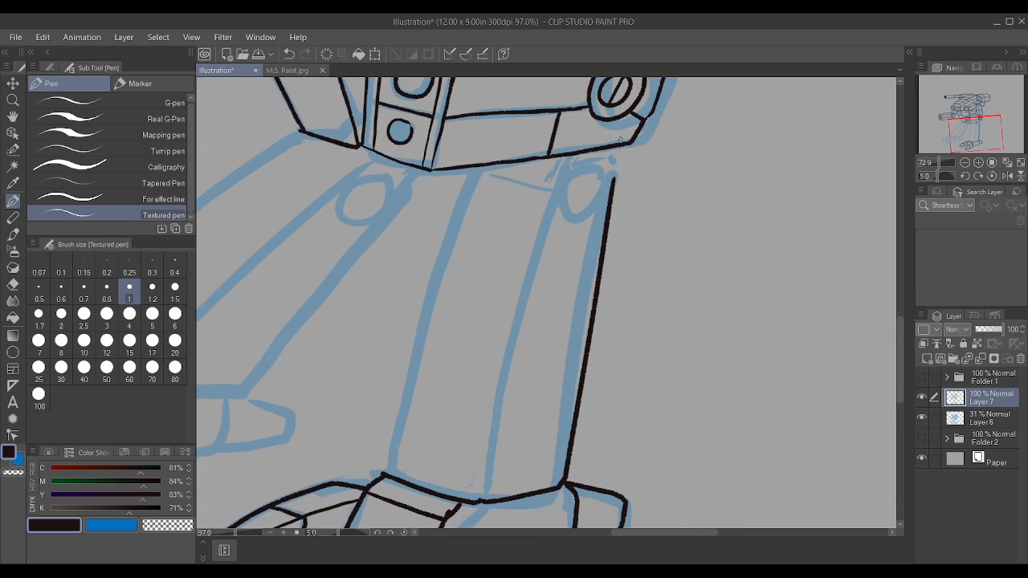
mouse_move(383, 473)
mouse_down()
mouse_move(426, 284)
mouse_move(475, 167)
mouse_up()
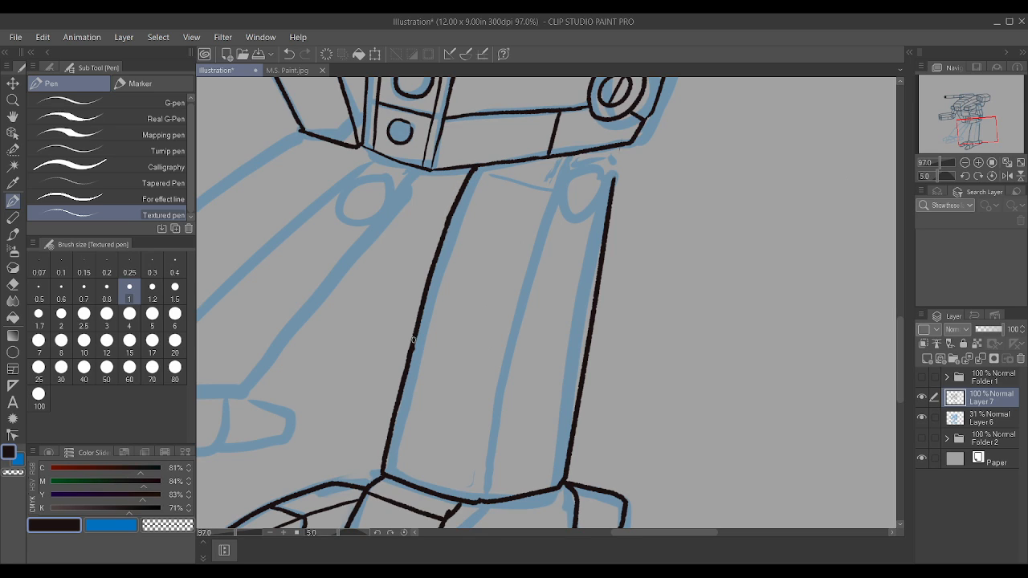
drag(480, 500, 557, 185)
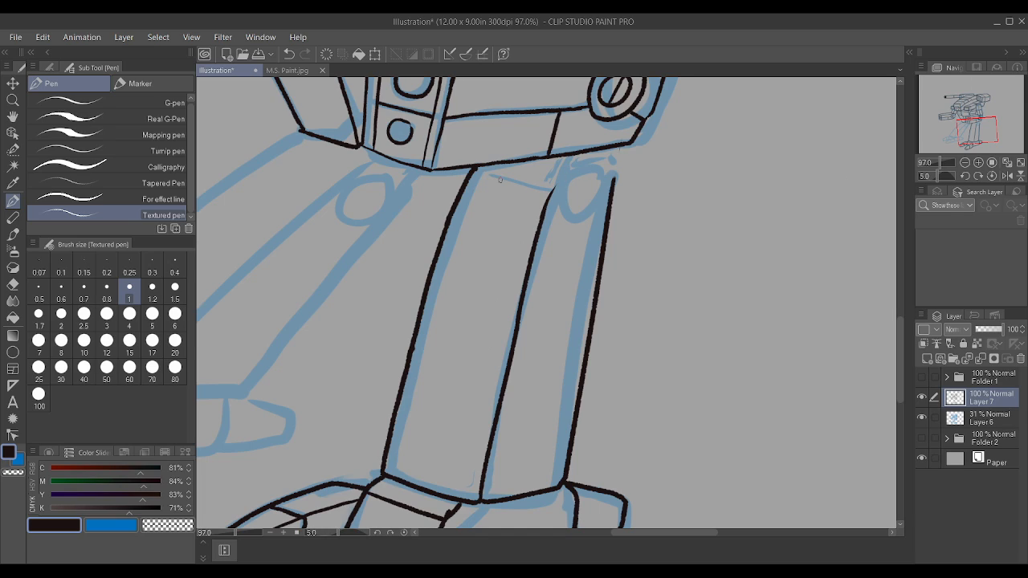
Step: Ink the near leg's top edge and its rounded joint cap with the oval pivot and short connecting line
mouse_move(478, 169)
mouse_down()
mouse_move(551, 189)
mouse_move(563, 164)
mouse_move(608, 159)
mouse_up()
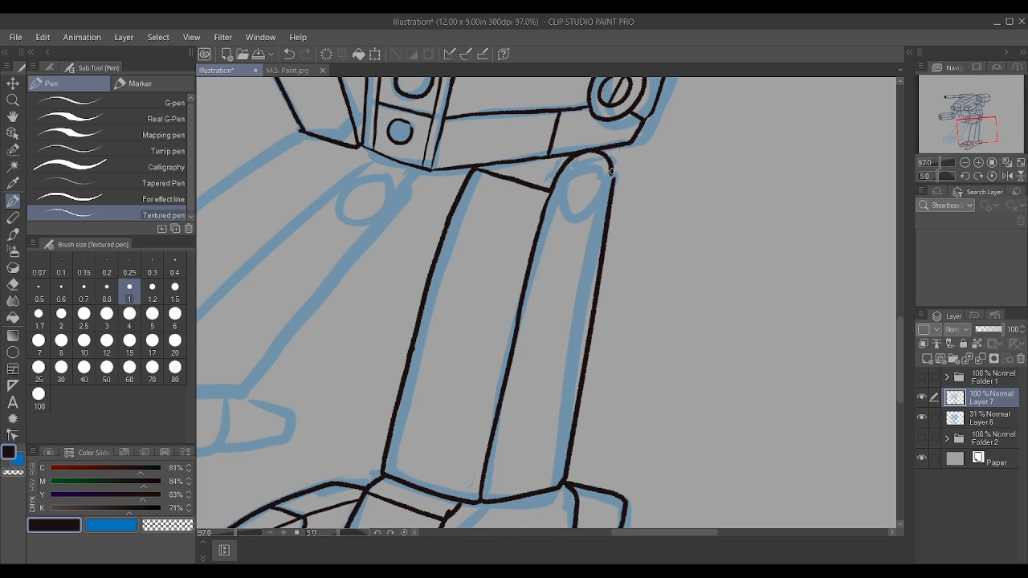
drag(549, 189, 546, 154)
key(ctrl+z)
mouse_move(584, 162)
mouse_down()
mouse_move(570, 203)
mouse_move(581, 212)
mouse_move(601, 187)
mouse_move(597, 167)
mouse_move(587, 161)
mouse_move(547, 185)
mouse_move(543, 160)
mouse_up()
scroll(560, 168, down, 5)
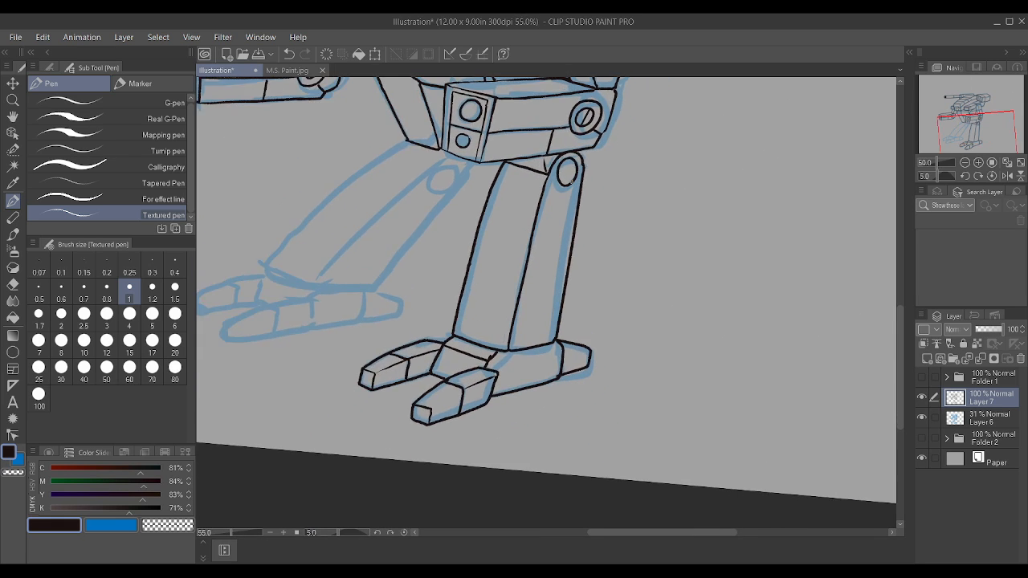
Step: Ink the far leg's rear ankle edge and its long back edge up to the joint beneath the hips
scroll(573, 207, up, 4)
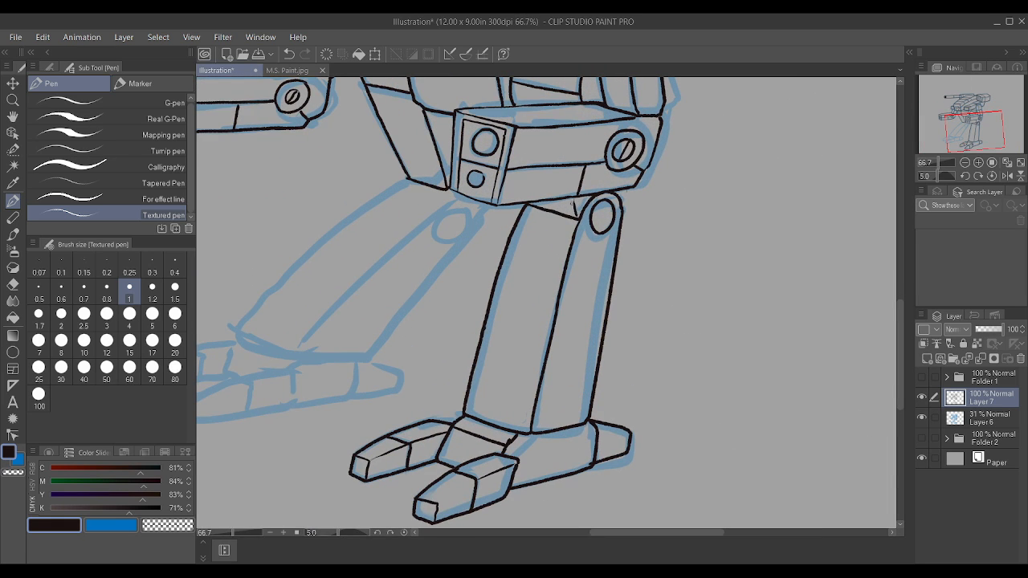
scroll(576, 185, down, 4)
scroll(488, 212, up, 4)
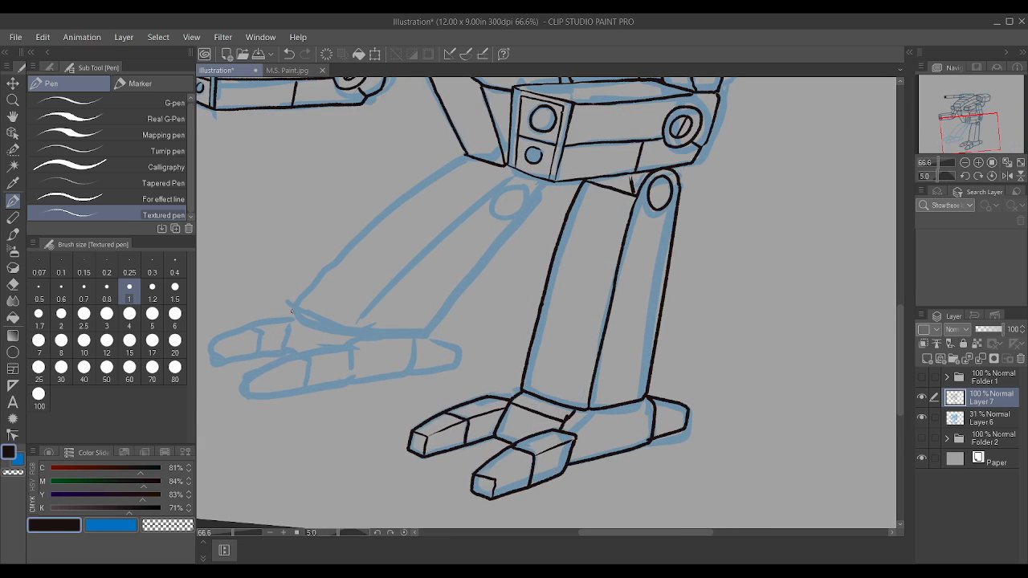
drag(296, 299, 378, 228)
key(ctrl+z)
mouse_move(357, 334)
mouse_down()
mouse_move(414, 338)
mouse_move(541, 180)
mouse_up()
Step: Ink the rest of the far leg's ankle edge, its central ridge line and its long front edge
scroll(525, 206, up, 2)
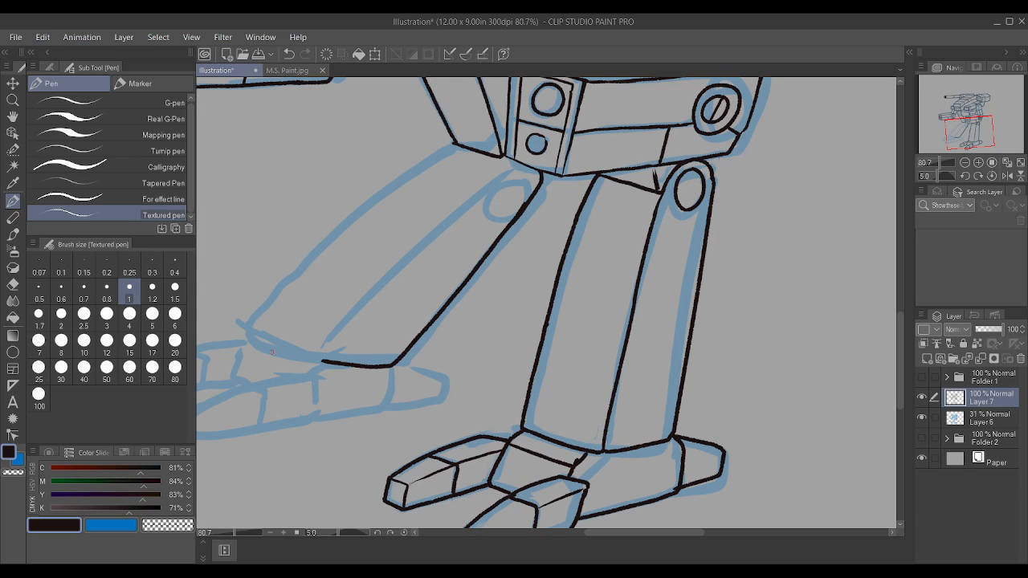
mouse_move(242, 329)
mouse_down()
mouse_move(316, 360)
mouse_move(408, 250)
mouse_move(510, 167)
mouse_up()
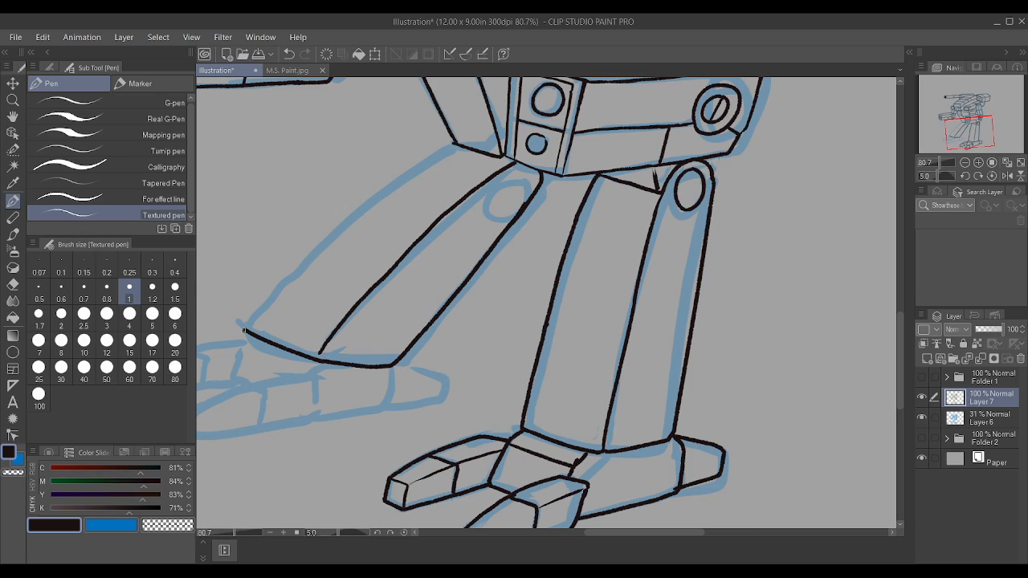
mouse_move(245, 321)
mouse_down()
mouse_move(342, 221)
mouse_move(428, 160)
mouse_up()
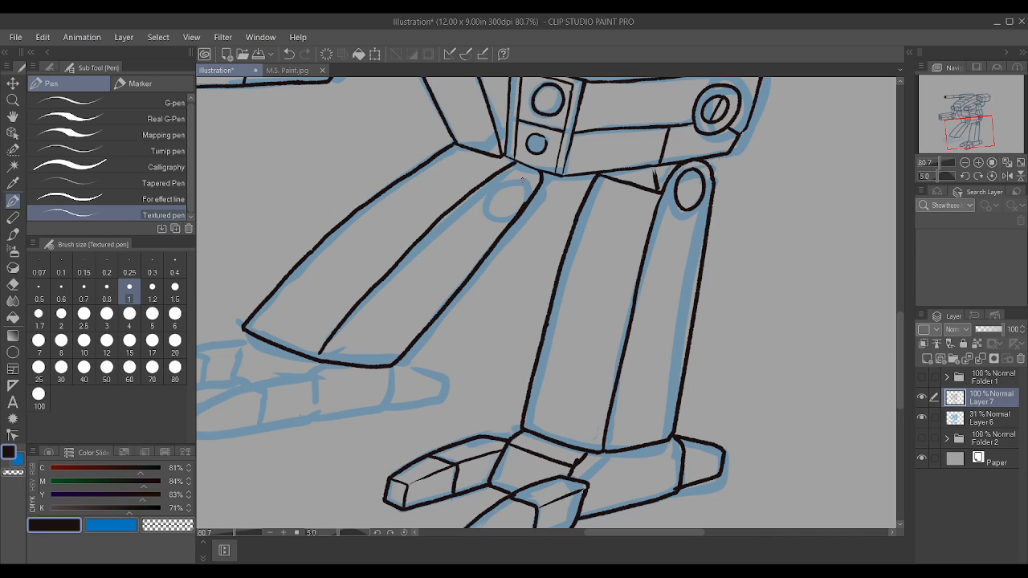
Step: Ink the oval pivot at the top of the far leg and the short connecting line beneath the near arm pod
mouse_move(520, 175)
mouse_down()
mouse_move(498, 195)
mouse_move(515, 200)
mouse_move(521, 176)
mouse_up()
scroll(565, 158, up, 1)
key(ctrl+z)
scroll(554, 164, up, 1)
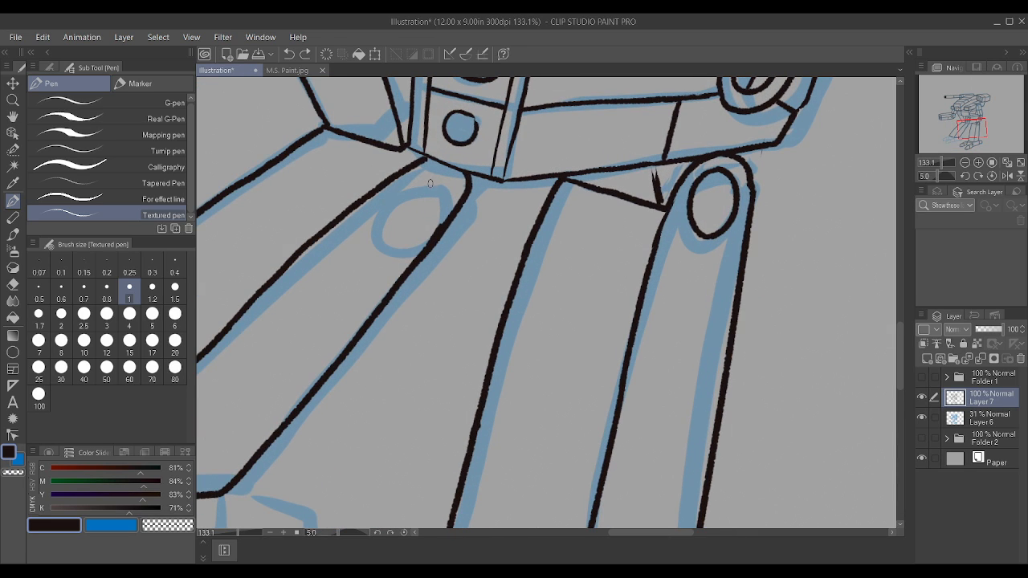
mouse_move(430, 184)
mouse_down()
mouse_move(391, 204)
mouse_move(388, 224)
mouse_move(402, 234)
mouse_move(421, 230)
mouse_move(425, 177)
mouse_up()
scroll(426, 175, up, 1)
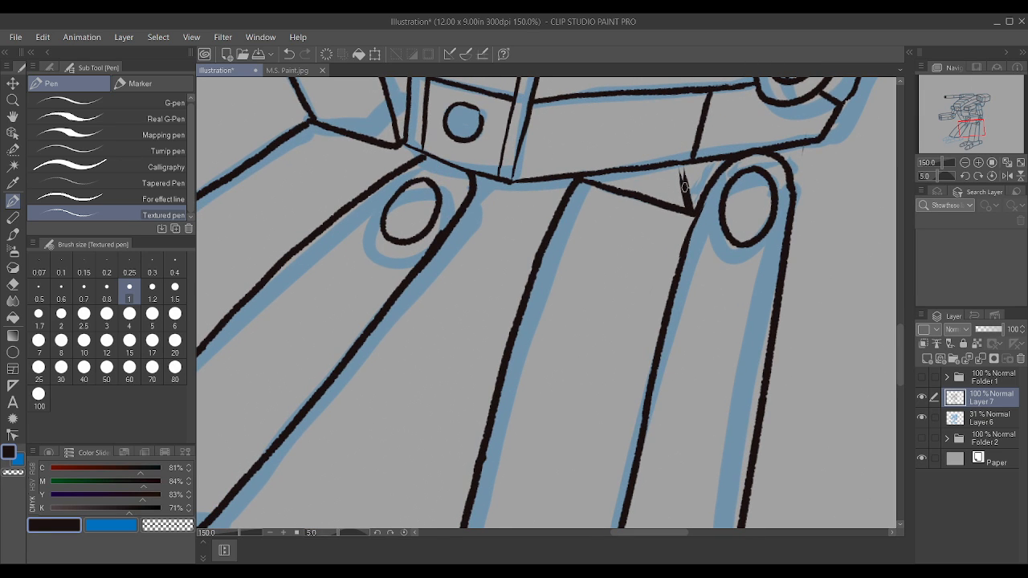
drag(683, 186, 685, 164)
scroll(685, 162, down, 4)
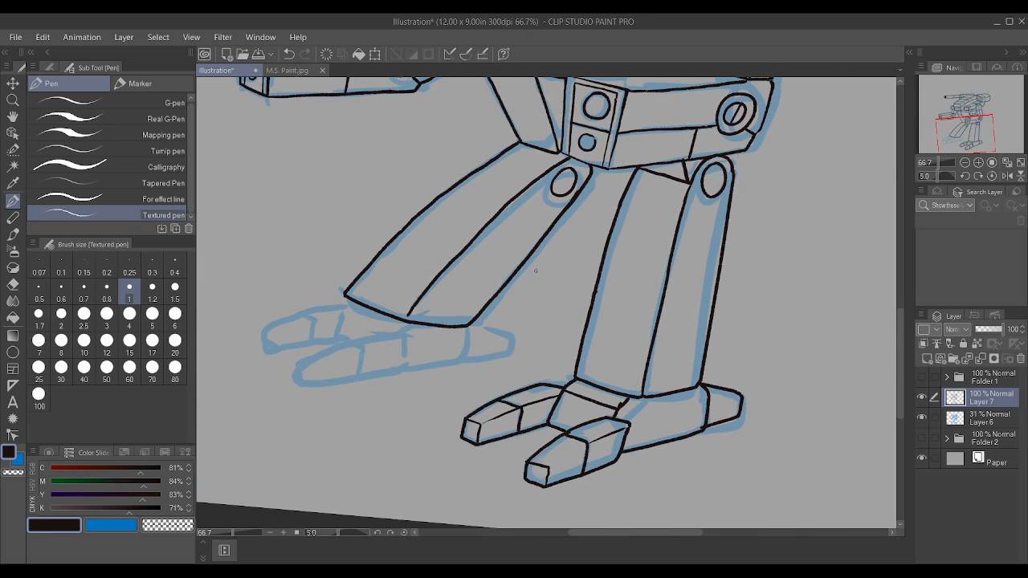
Step: Ink the far foot's ankle plate and the base segment of its rear toe, including the toe's joint line and lower edge
scroll(402, 345, up, 2)
mouse_move(308, 328)
mouse_down()
mouse_move(329, 272)
mouse_move(358, 310)
mouse_move(383, 318)
mouse_move(406, 307)
mouse_up()
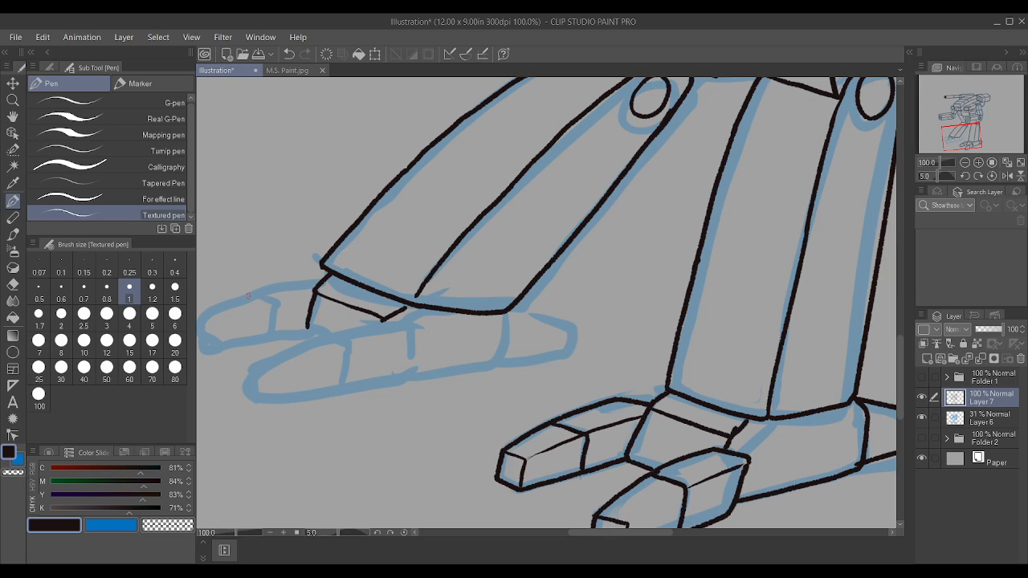
drag(248, 296, 313, 288)
drag(266, 337, 308, 331)
mouse_move(246, 296)
mouse_down()
mouse_move(274, 307)
mouse_move(266, 336)
mouse_move(237, 344)
mouse_move(269, 337)
mouse_up()
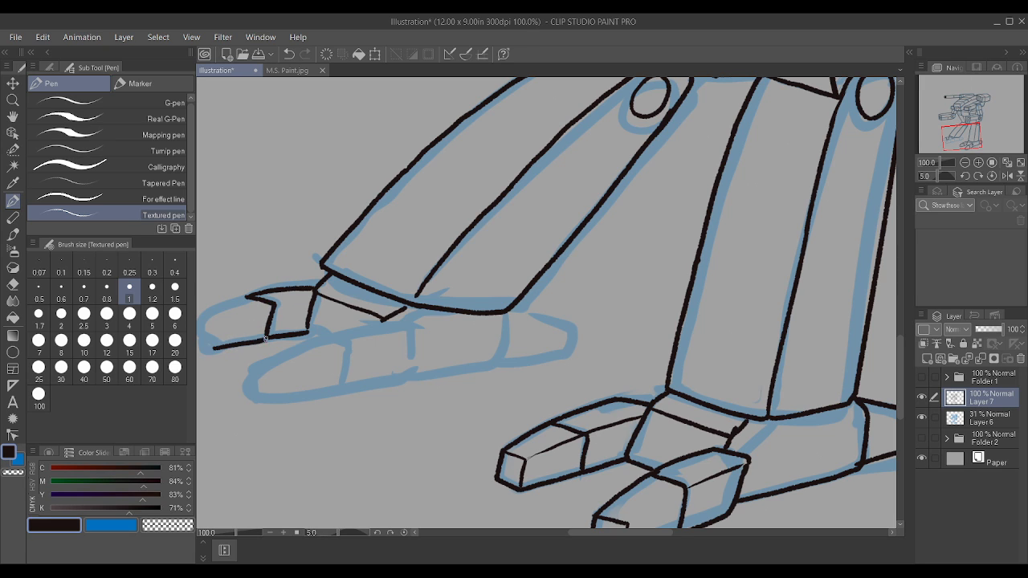
Step: Ink the boxy tip, upper outline and ridge lines of the far foot's rear toe
scroll(282, 309, down, 2)
scroll(280, 306, up, 2)
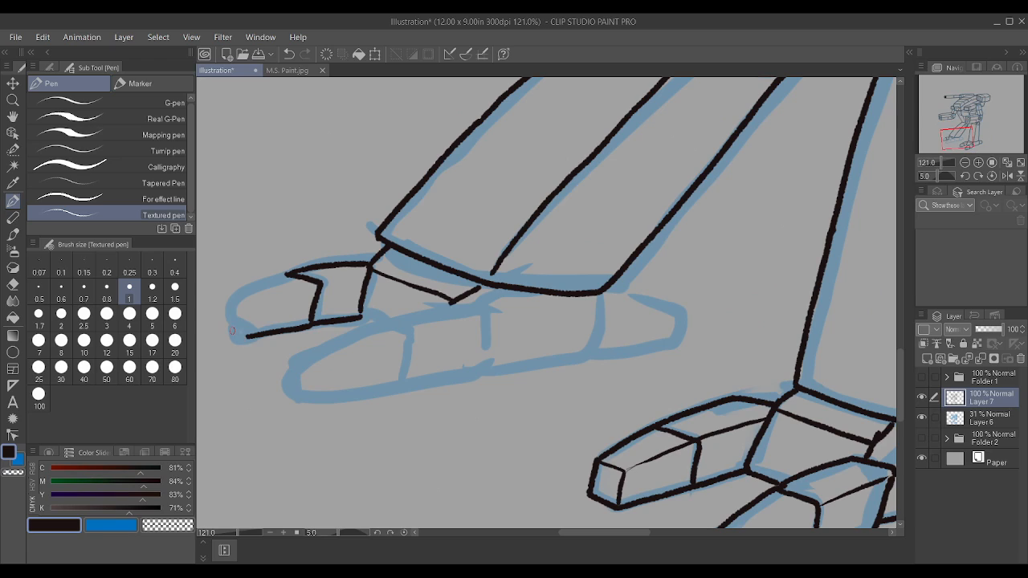
mouse_move(230, 331)
mouse_down()
mouse_move(228, 299)
mouse_move(241, 290)
mouse_move(294, 272)
mouse_move(318, 279)
mouse_up()
mouse_move(228, 299)
mouse_down()
mouse_move(251, 306)
mouse_move(251, 332)
mouse_move(305, 289)
mouse_move(370, 270)
mouse_up()
Step: Ink the full outline of the far foot's front toe, from its rear joint edge around the tip and along the underside
mouse_move(372, 324)
mouse_down()
mouse_move(455, 302)
mouse_move(486, 320)
mouse_up()
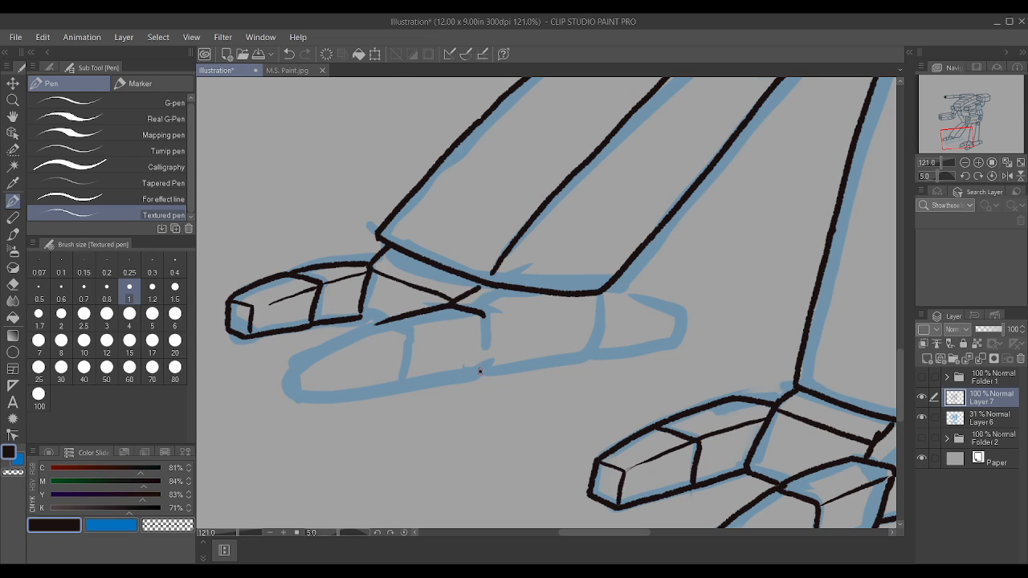
drag(481, 371, 488, 314)
mouse_move(294, 391)
mouse_down()
mouse_move(298, 359)
mouse_move(379, 323)
mouse_up()
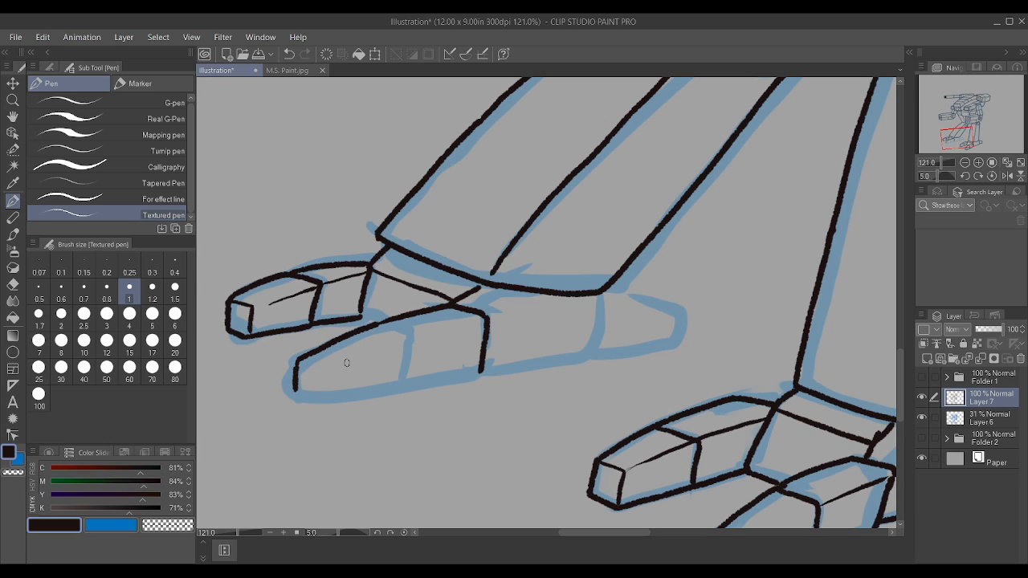
mouse_move(297, 390)
mouse_down()
mouse_move(327, 403)
mouse_move(479, 369)
mouse_up()
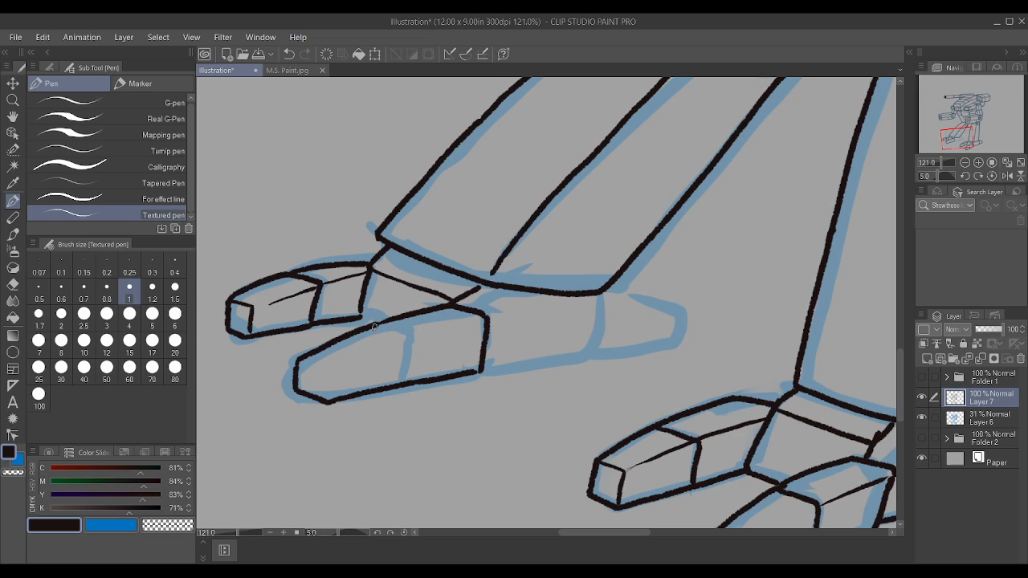
Step: Ink the front toe's joint line, squared tip face and ridge lines, redoing the rear ridge stroke more cleanly
mouse_move(373, 326)
mouse_down()
mouse_move(408, 342)
mouse_move(399, 392)
mouse_up()
mouse_move(325, 400)
mouse_down()
mouse_move(319, 365)
mouse_move(299, 362)
mouse_move(341, 362)
mouse_move(477, 320)
mouse_up()
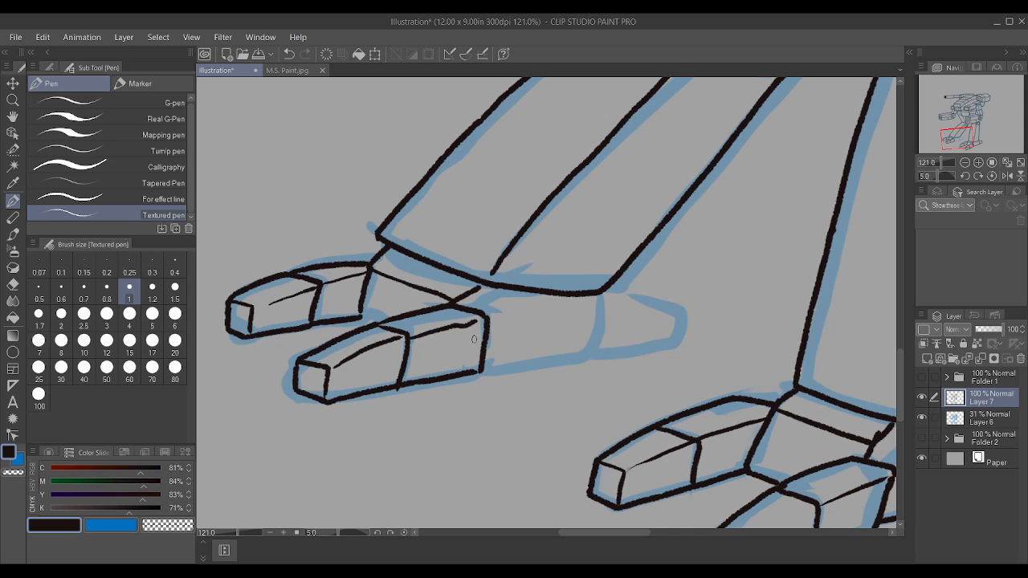
key(ctrl+z)
drag(411, 339, 475, 321)
Step: Ink the side of the far foot and its heel spur, including the crossing segment line on the heel
mouse_move(486, 372)
mouse_down()
mouse_move(588, 355)
mouse_move(601, 294)
mouse_up()
mouse_move(593, 356)
mouse_down()
mouse_move(670, 344)
mouse_move(683, 311)
mouse_up()
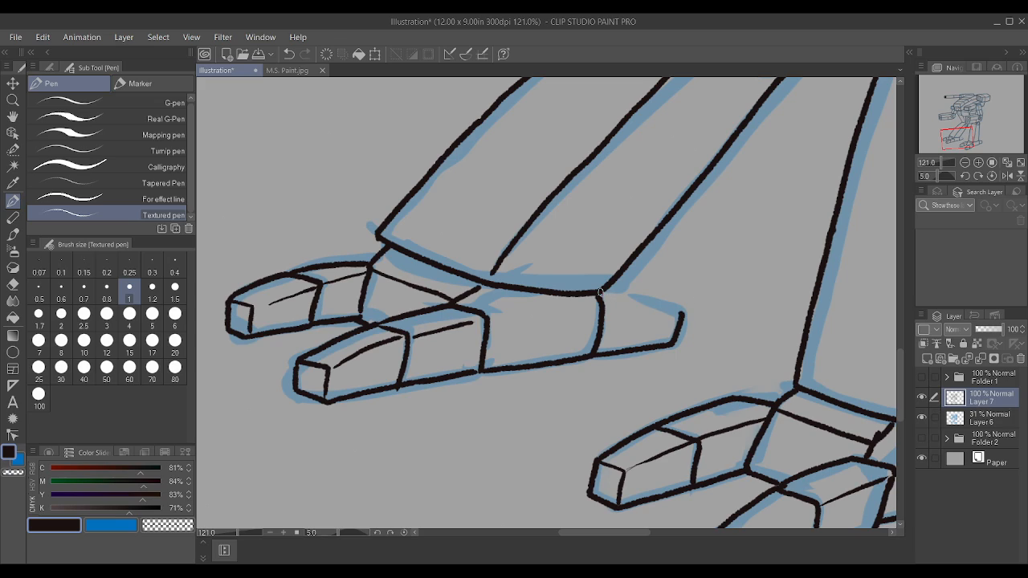
drag(601, 293, 680, 310)
drag(631, 348, 646, 303)
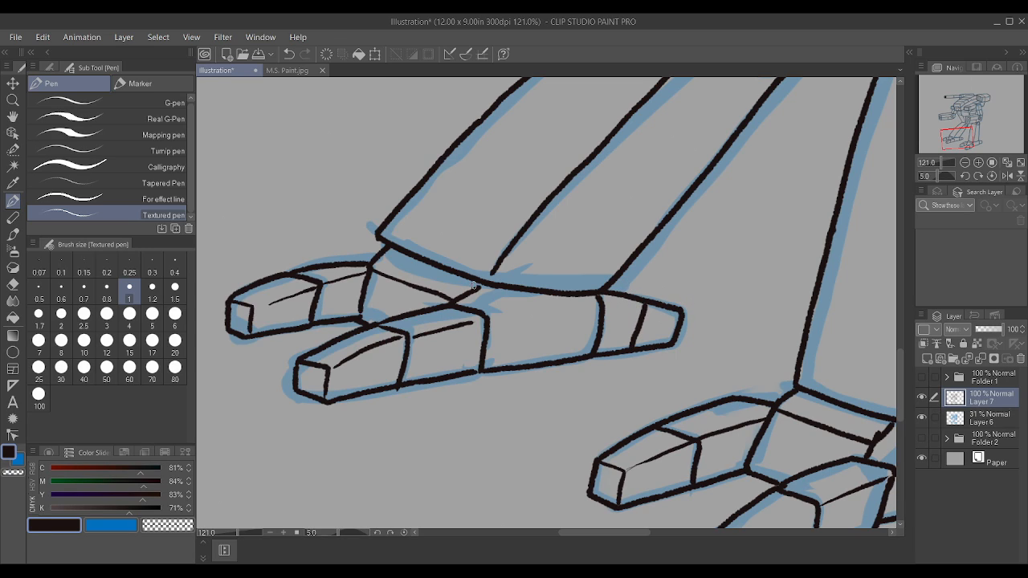
Step: Straighten the canvas view to show the whole mech and hide the blue sketch on Layer 6
scroll(500, 266, down, 11)
scroll(788, 210, down, 6)
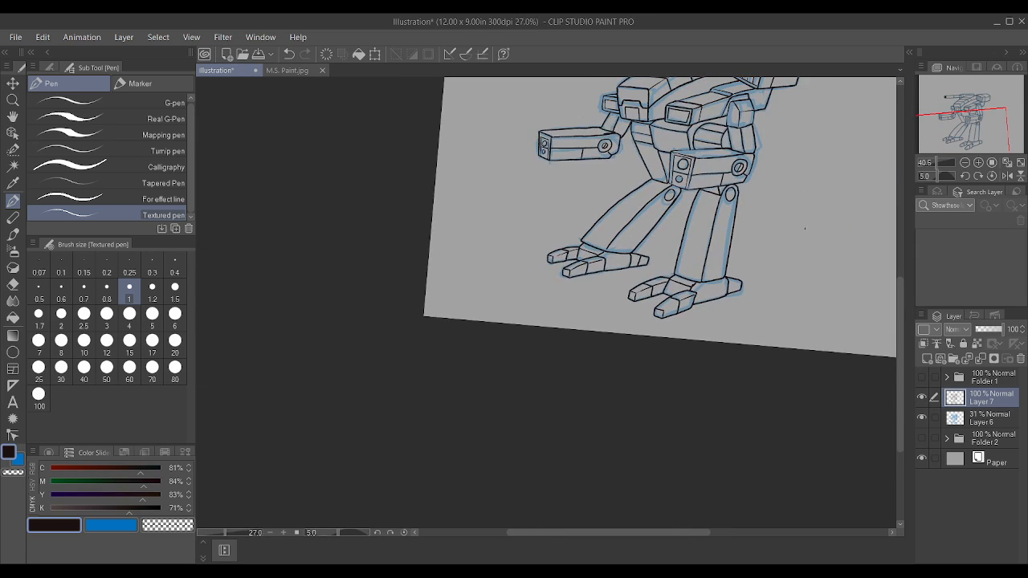
scroll(776, 207, up, 3)
shift+scroll(774, 205, down, 2)
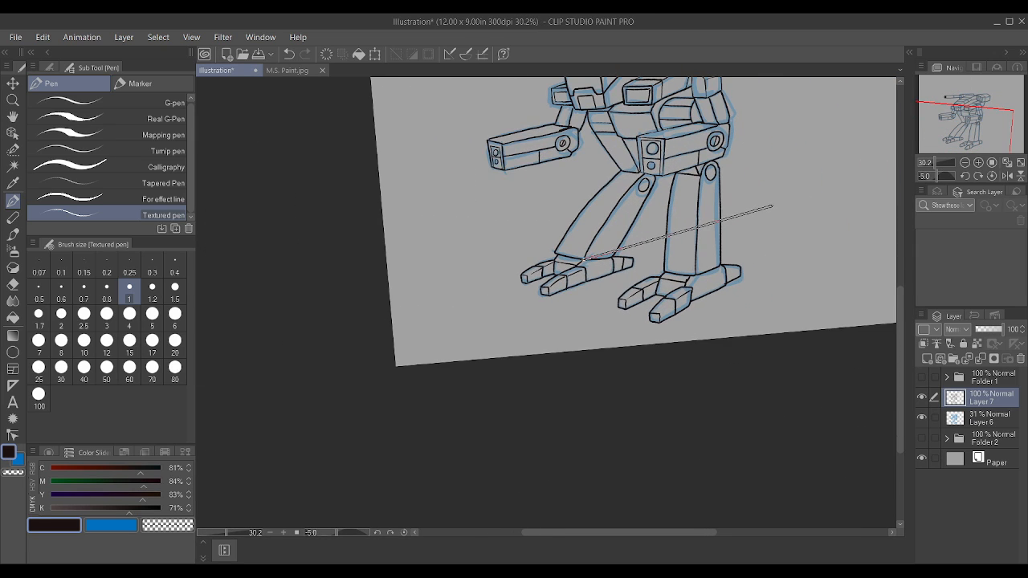
shift+scroll(773, 207, up, 1)
scroll(773, 206, down, 9)
scroll(841, 136, up, 10)
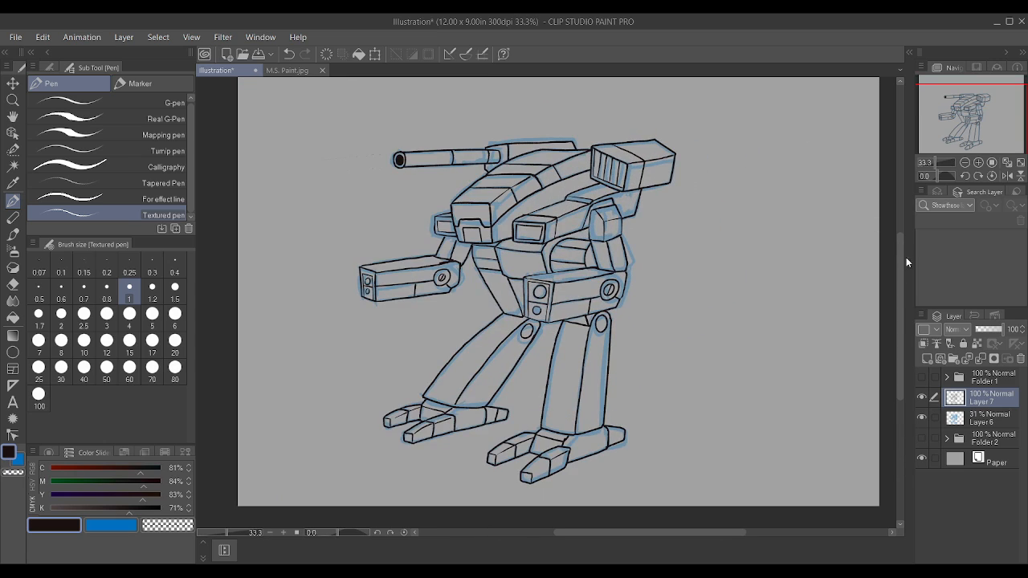
click(921, 417)
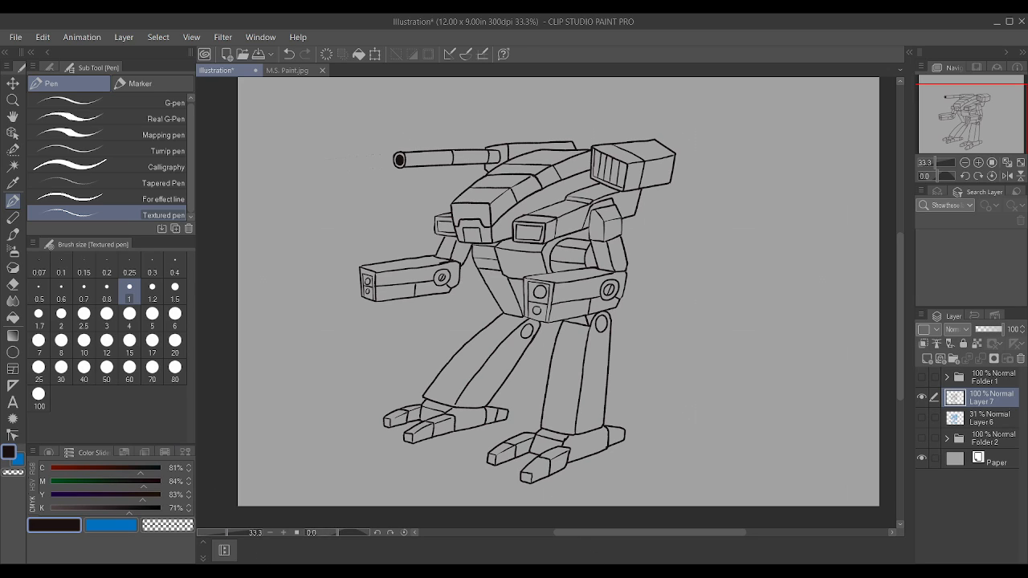
click(406, 572)
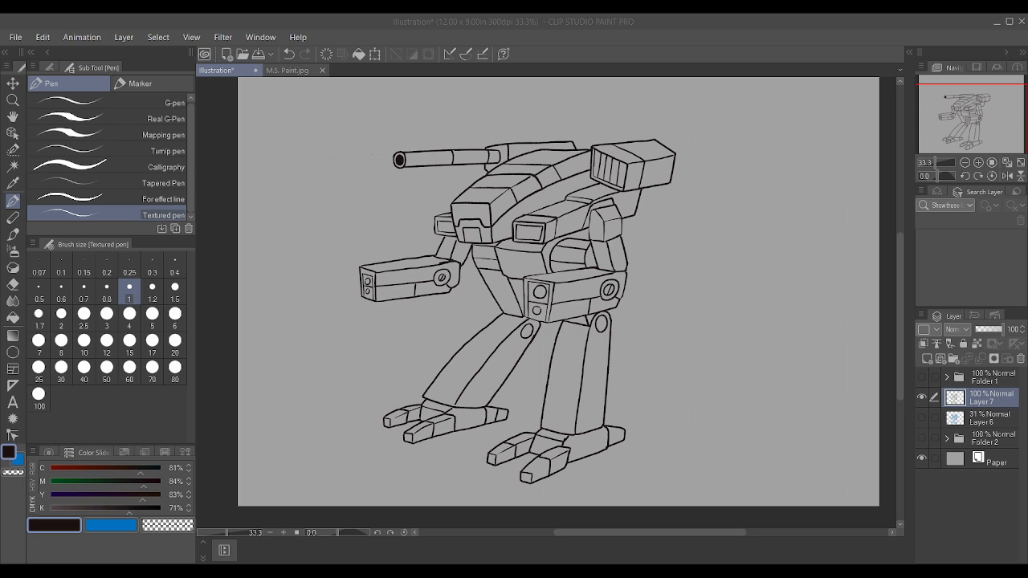
click(741, 462)
scroll(616, 379, up, 2)
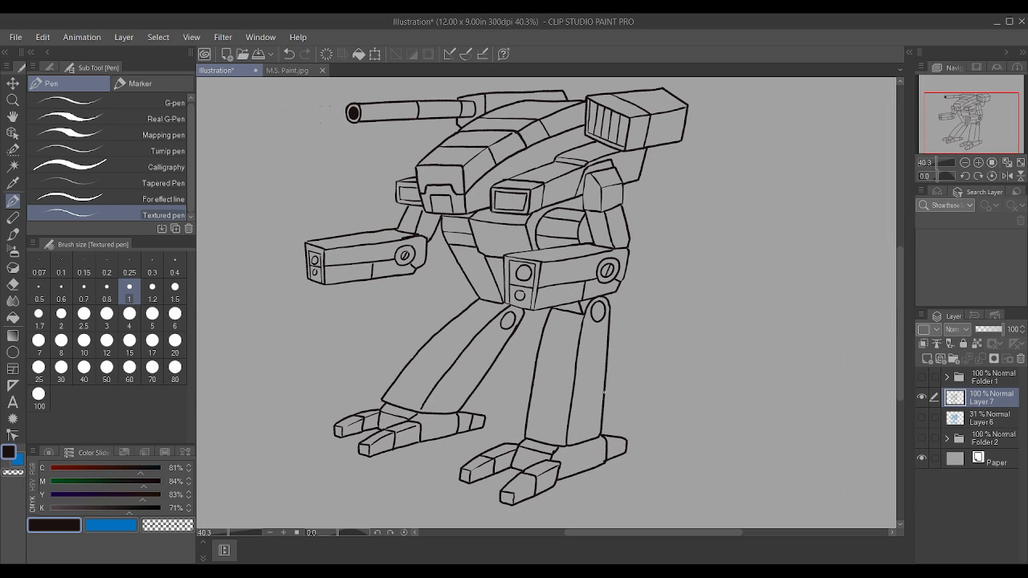
scroll(587, 384, down, 5)
scroll(558, 387, down, 2)
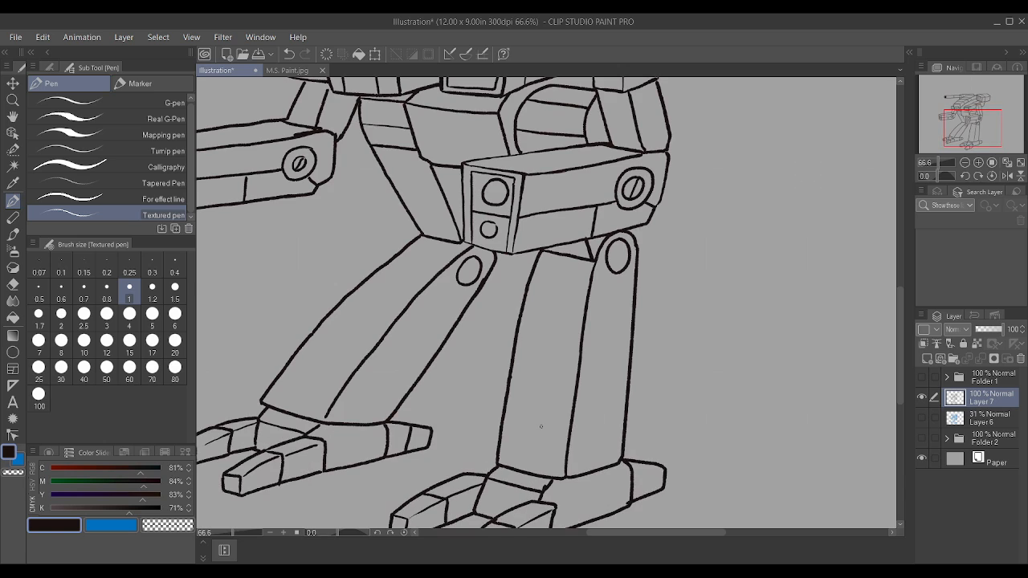
scroll(493, 211, down, 1)
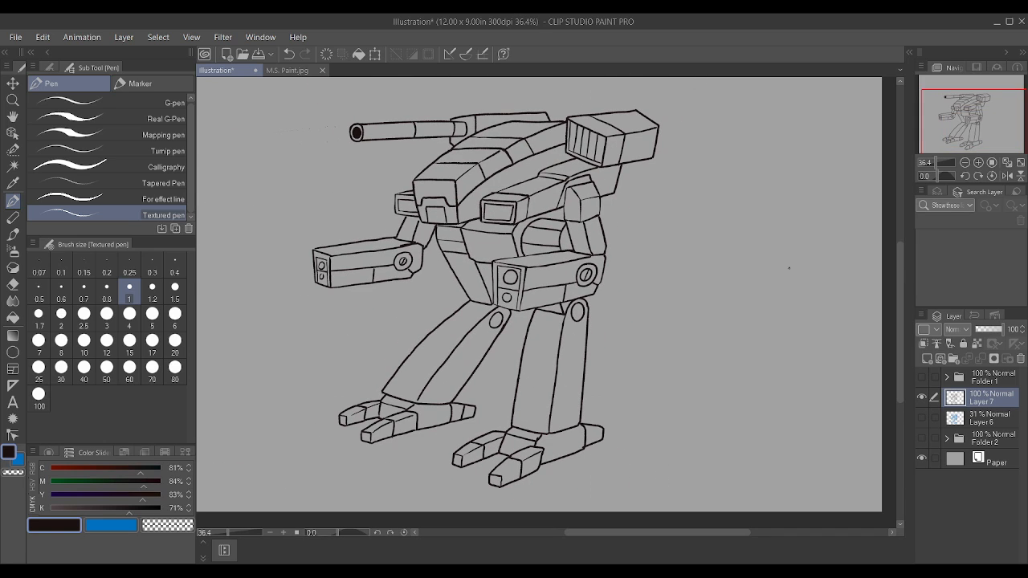
Step: Lock Layer 7, select Layer 6 and mix a red main colour at C 0%, M 100%, Y 83%, K 0%
click(964, 344)
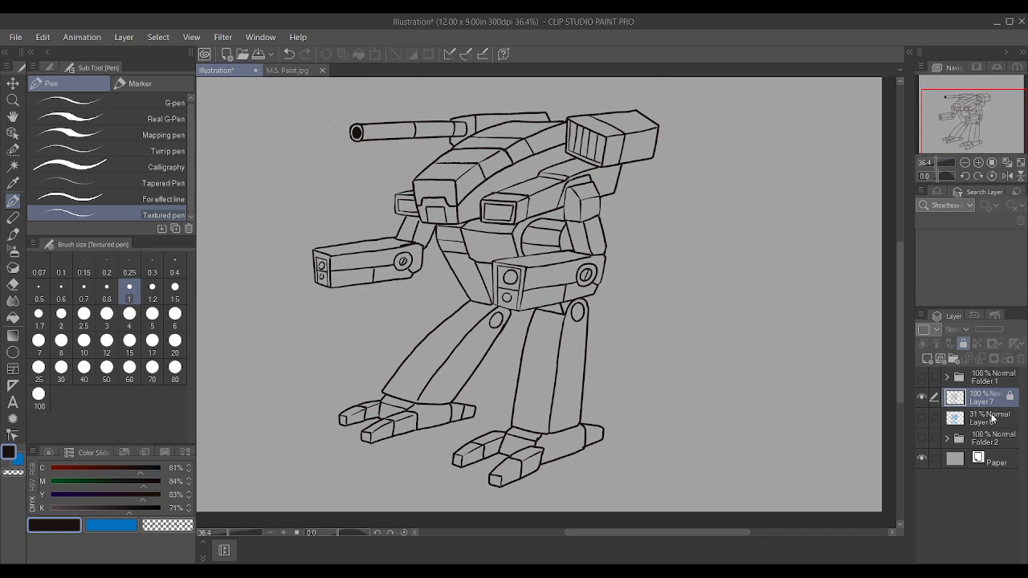
click(992, 418)
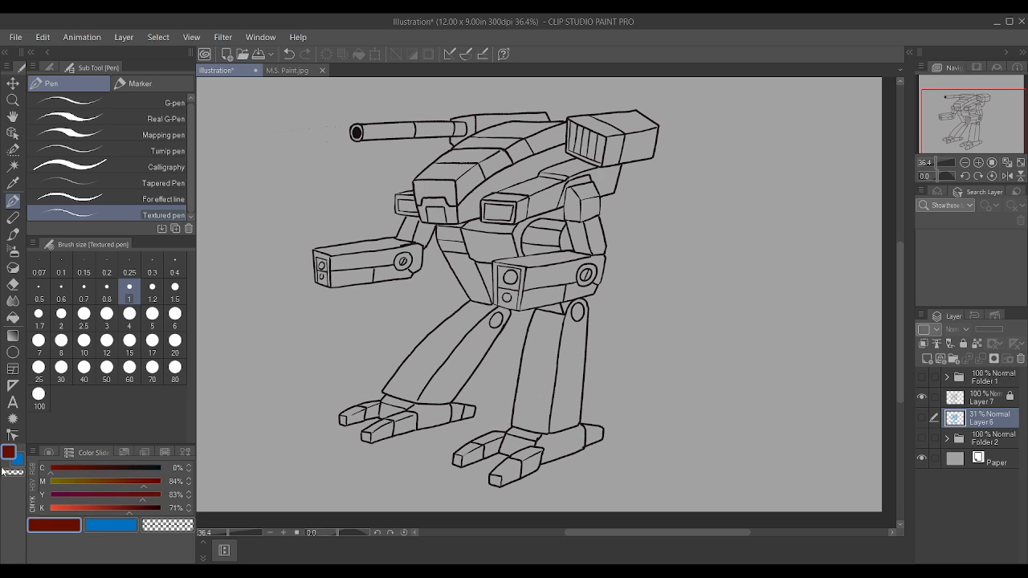
drag(73, 511, 35, 512)
drag(142, 485, 163, 486)
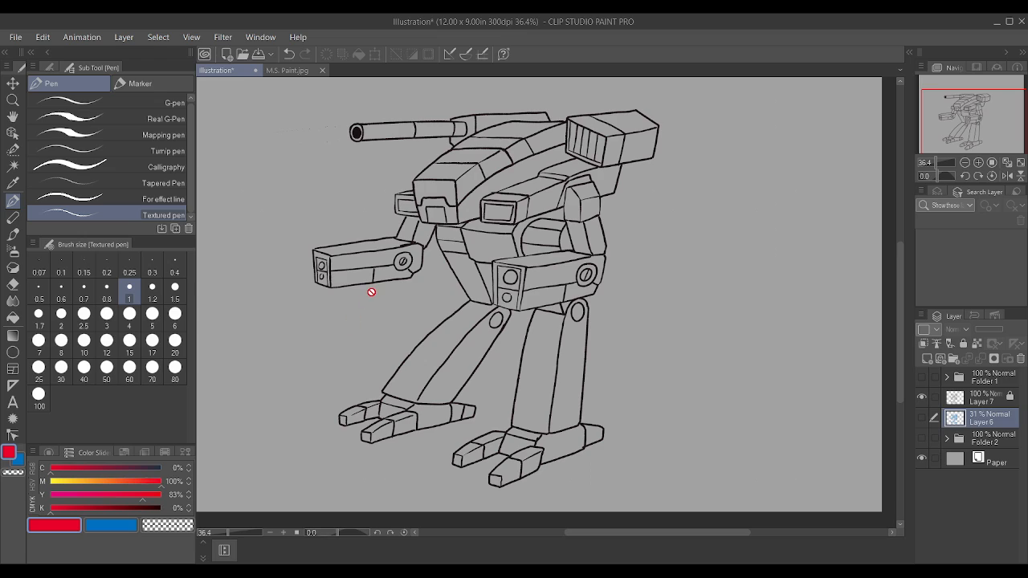
Step: Reselect and unlock Layer 7, and set the secondary colour to black with C, M, Y and K all at 100%
click(985, 400)
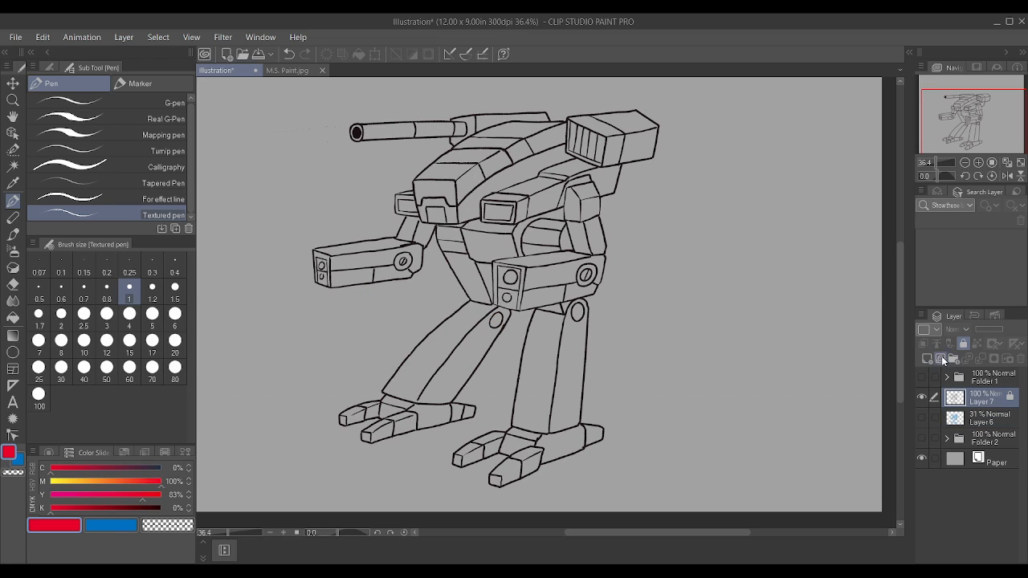
click(964, 344)
click(128, 525)
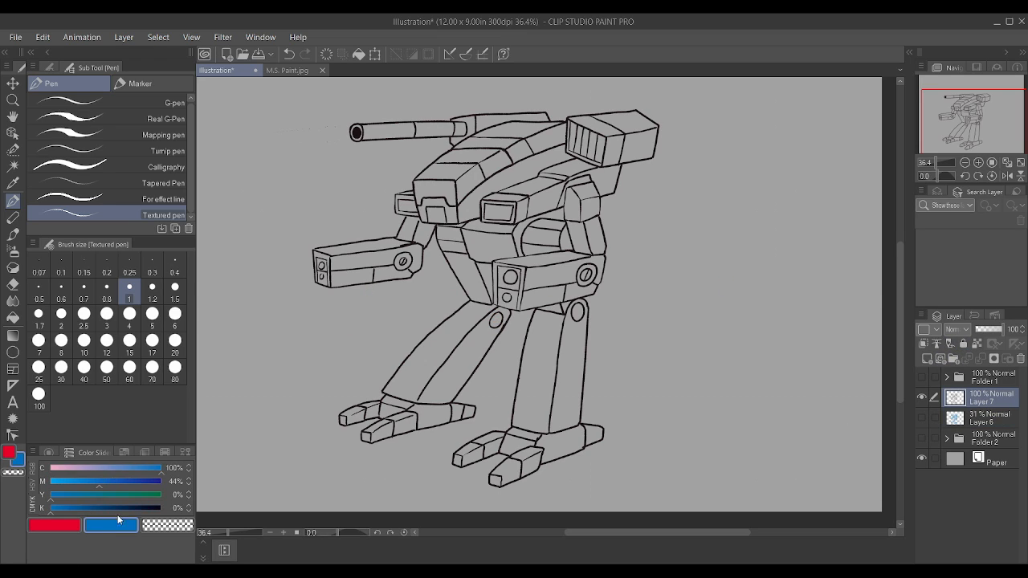
drag(119, 512, 165, 481)
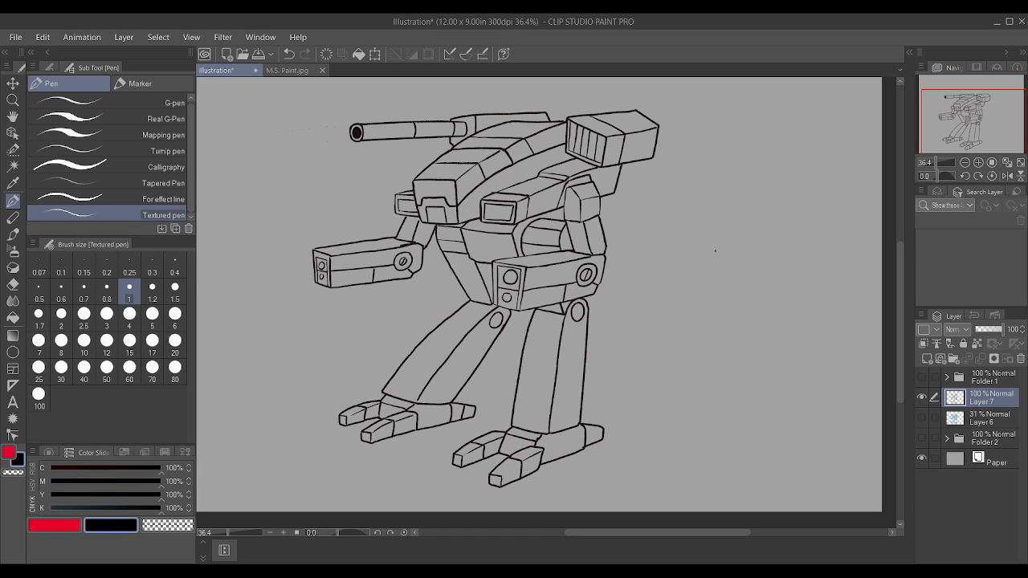
Step: Draw a diagonal slot line across the oval pivot at the top of each leg
scroll(640, 319, up, 6)
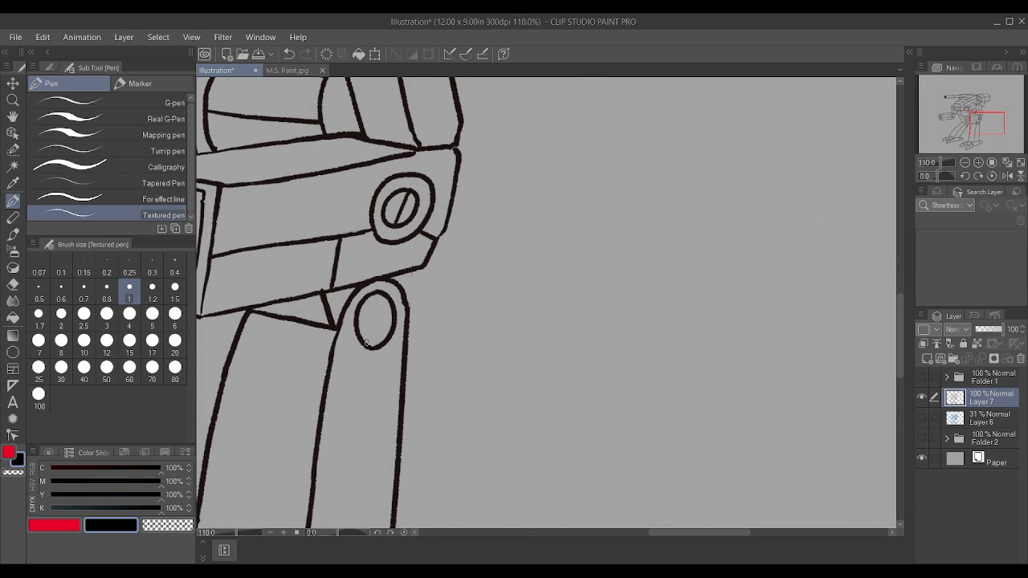
drag(366, 345, 384, 291)
scroll(384, 297, down, 4)
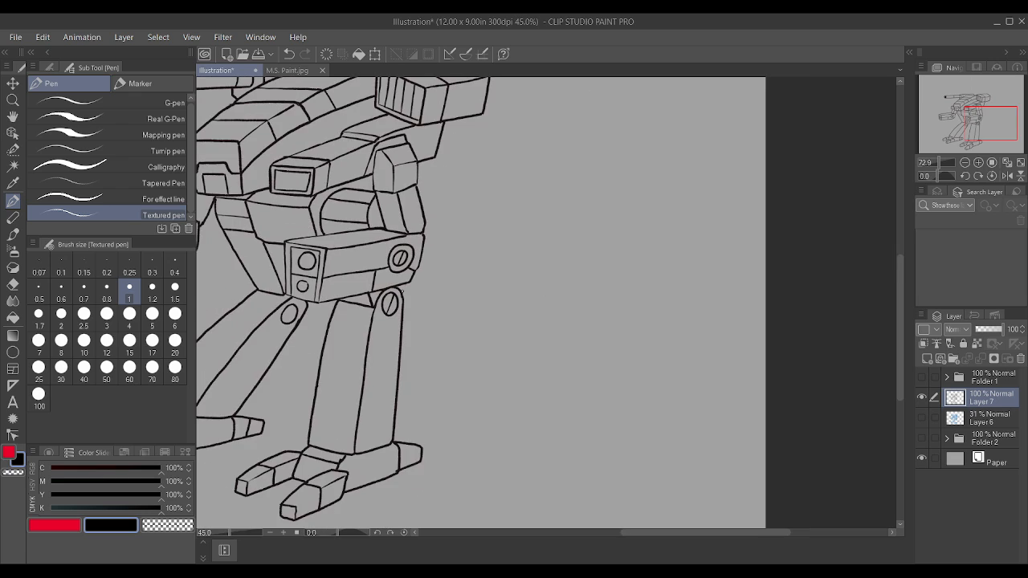
scroll(290, 315, up, 2)
scroll(289, 315, up, 3)
drag(288, 335, 380, 280)
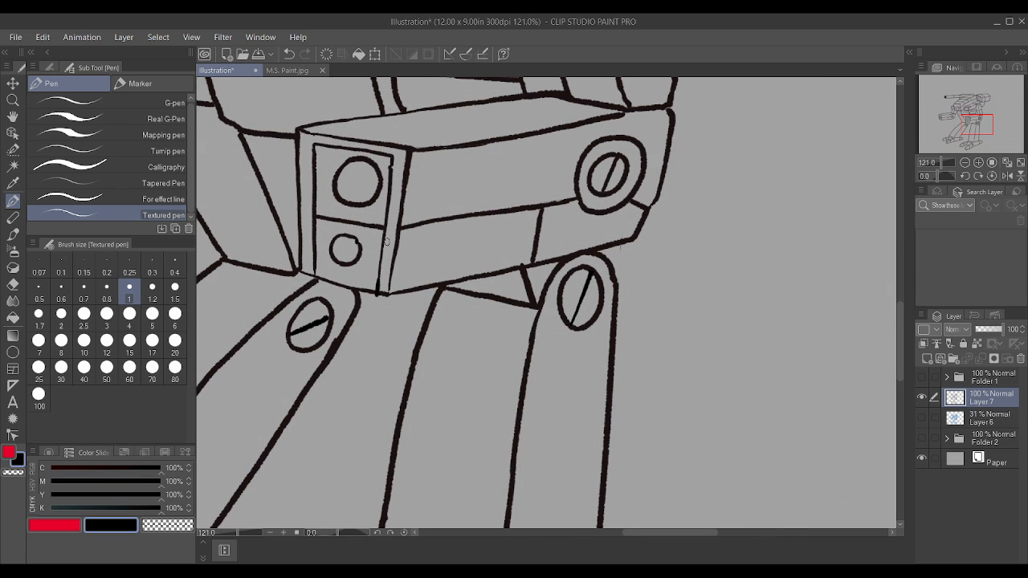
Step: Draw a small inset panel at the lower end of the hip plate and a detail line in the triangular gap beside the near leg's joint
scroll(683, 281, down, 5)
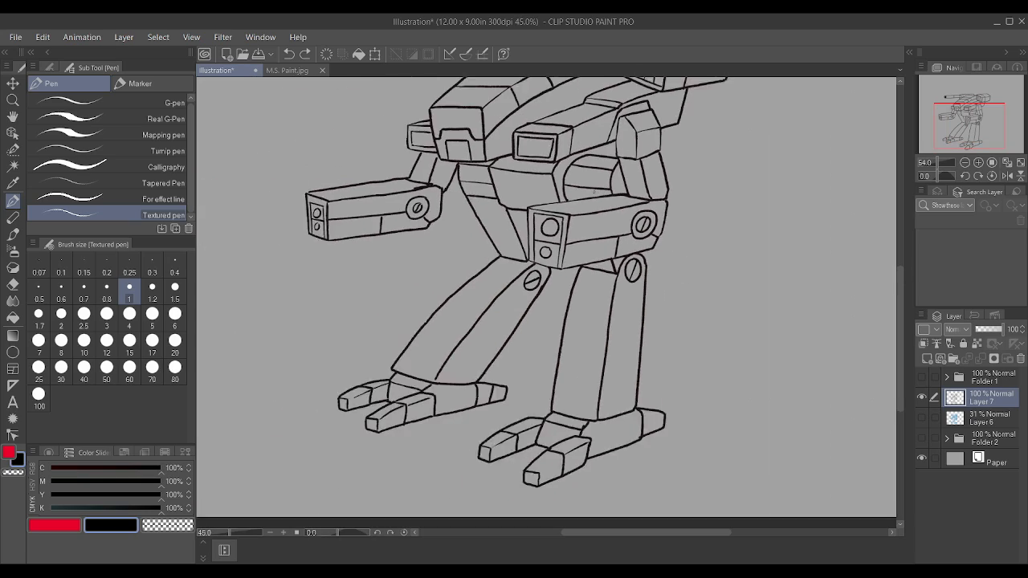
scroll(520, 350, up, 2)
scroll(471, 316, down, 2)
scroll(534, 239, up, 4)
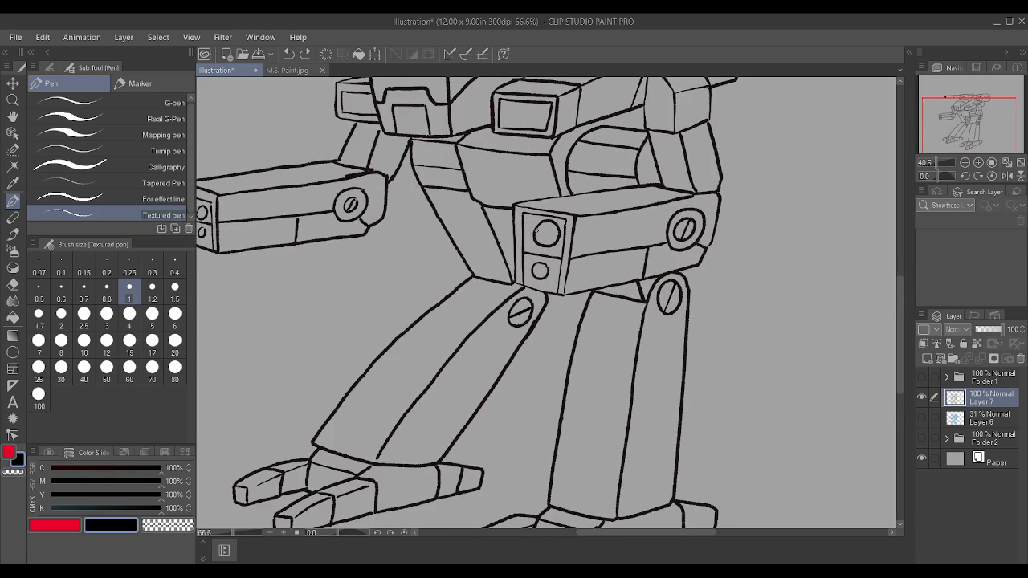
scroll(535, 239, up, 2)
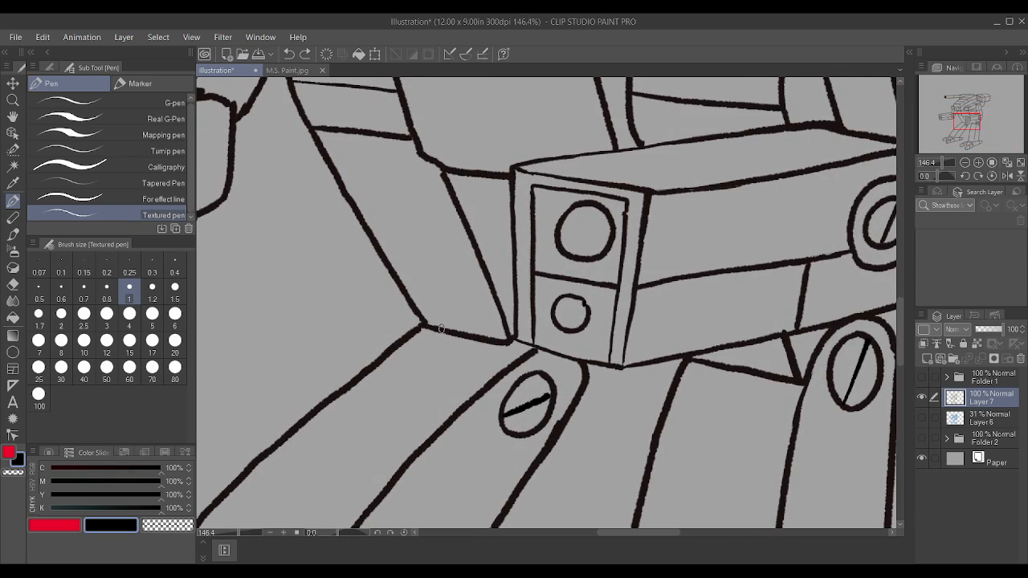
mouse_move(438, 326)
mouse_down()
mouse_move(433, 296)
mouse_move(475, 310)
mouse_move(487, 337)
mouse_up()
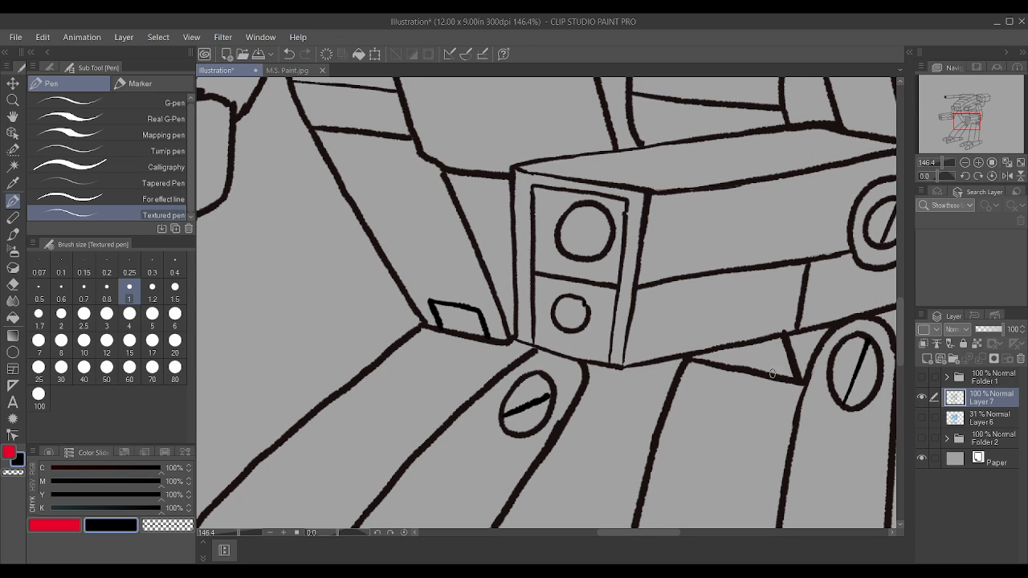
drag(772, 375, 759, 336)
scroll(759, 338, down, 4)
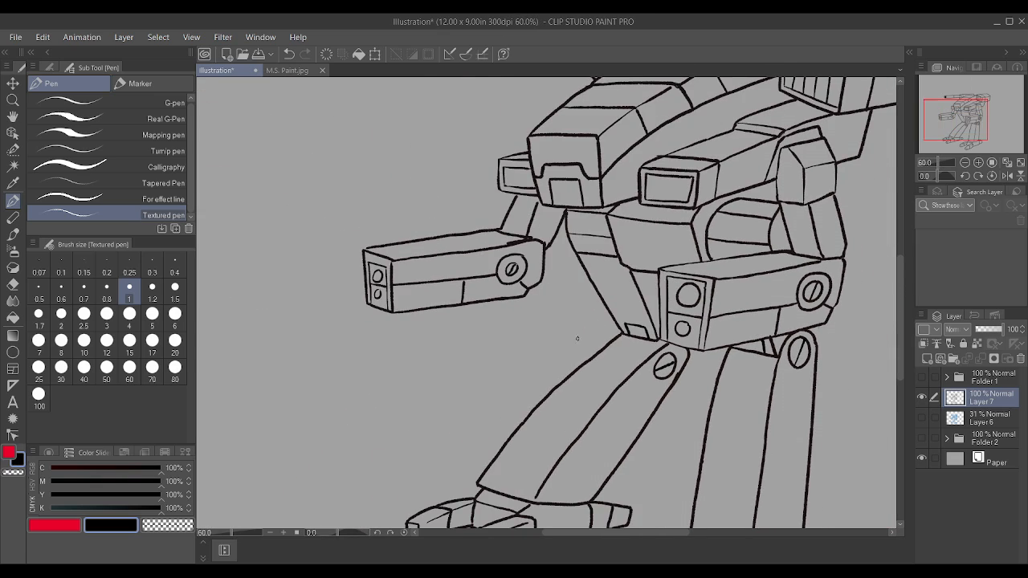
scroll(548, 458, up, 4)
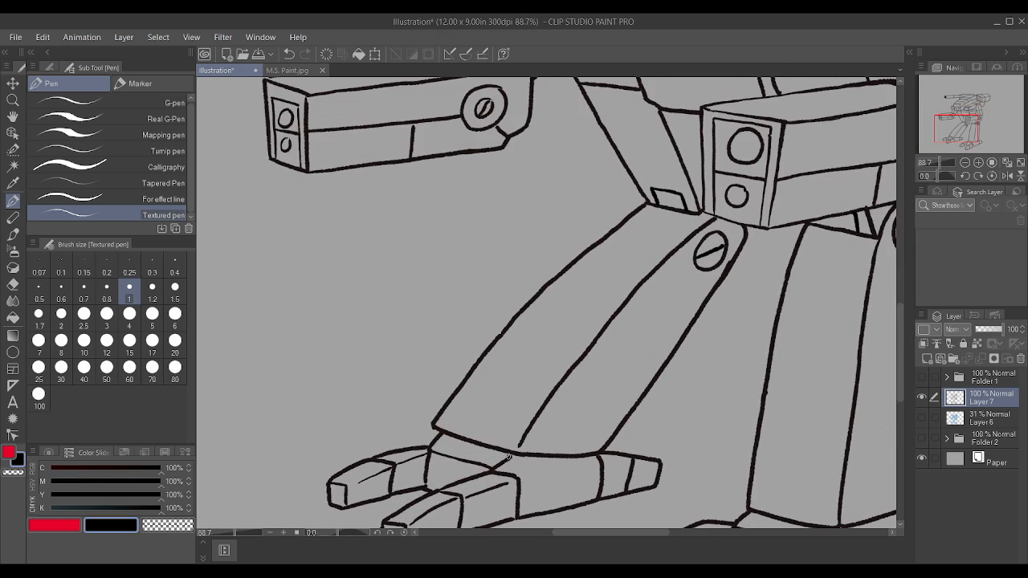
Step: Close the line gaps around the far leg's ankle and draw a band line across the lower end of its front shin plate
drag(511, 456, 527, 450)
scroll(536, 438, down, 5)
scroll(539, 436, up, 4)
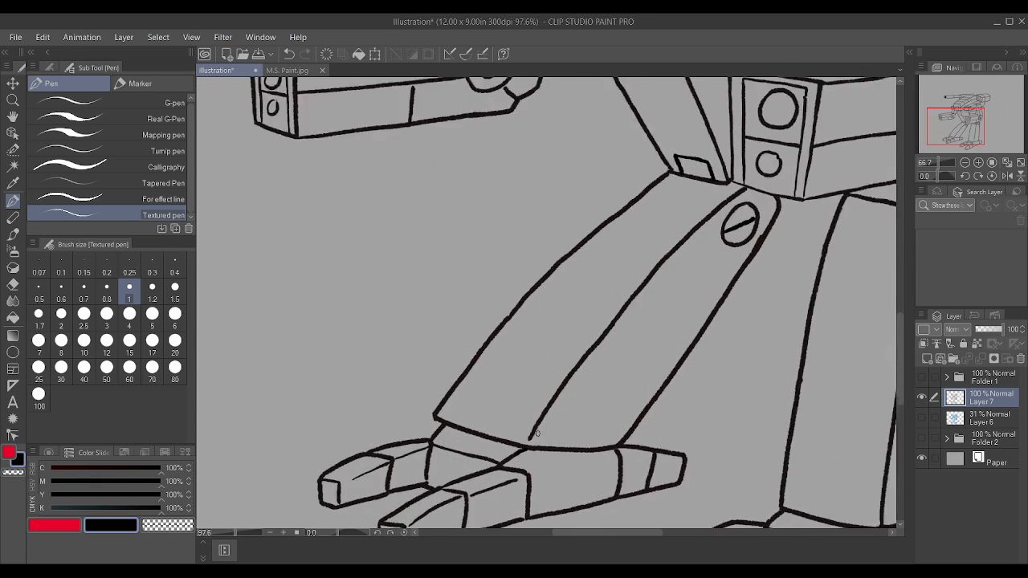
mouse_move(426, 415)
mouse_down()
mouse_move(442, 390)
mouse_move(422, 408)
mouse_up()
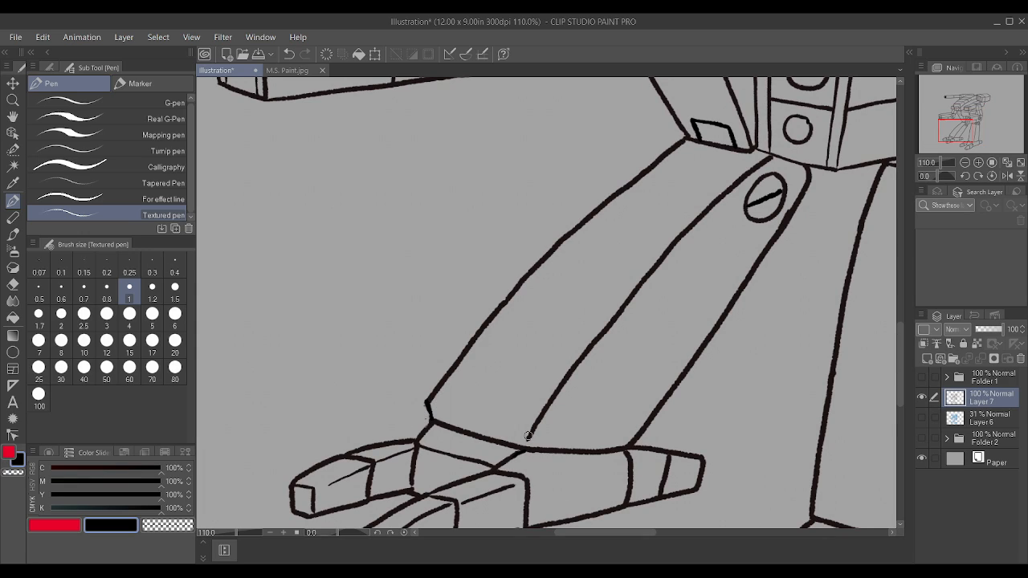
drag(527, 437, 533, 424)
drag(432, 401, 520, 425)
scroll(520, 426, down, 4)
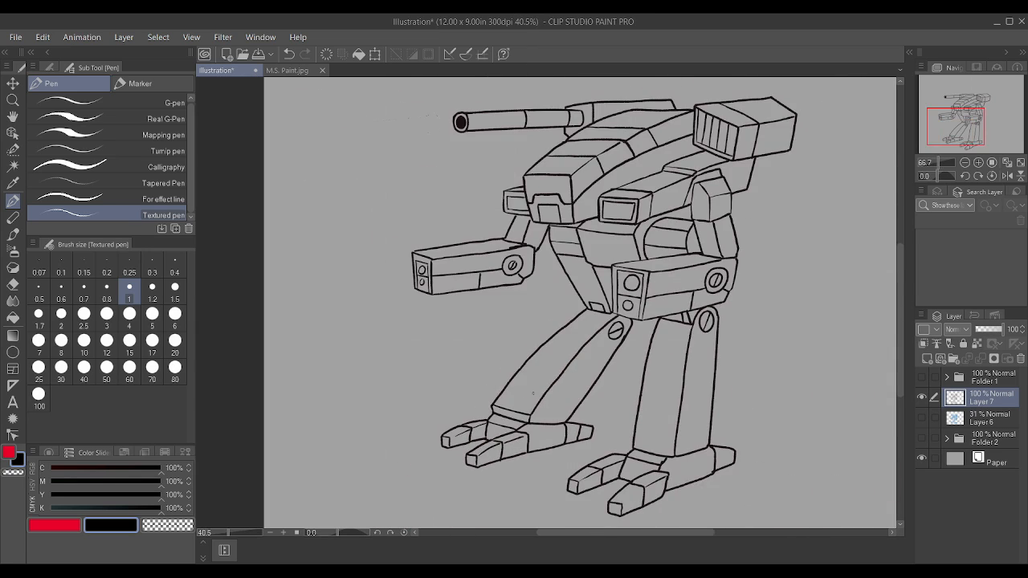
Step: Draw a matching band line across the lower end of the near leg's front shin plate
scroll(533, 393, up, 4)
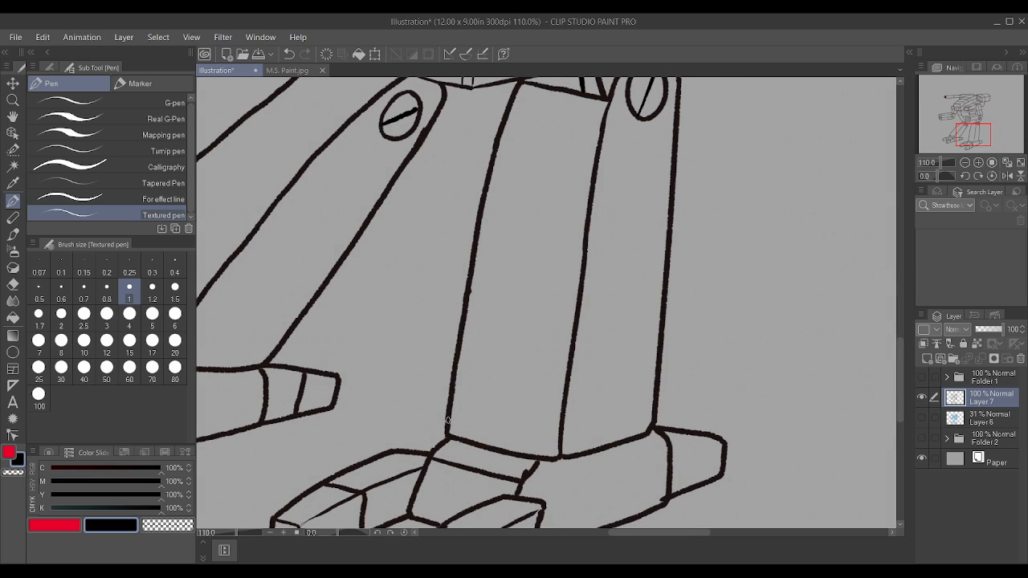
drag(451, 419, 564, 443)
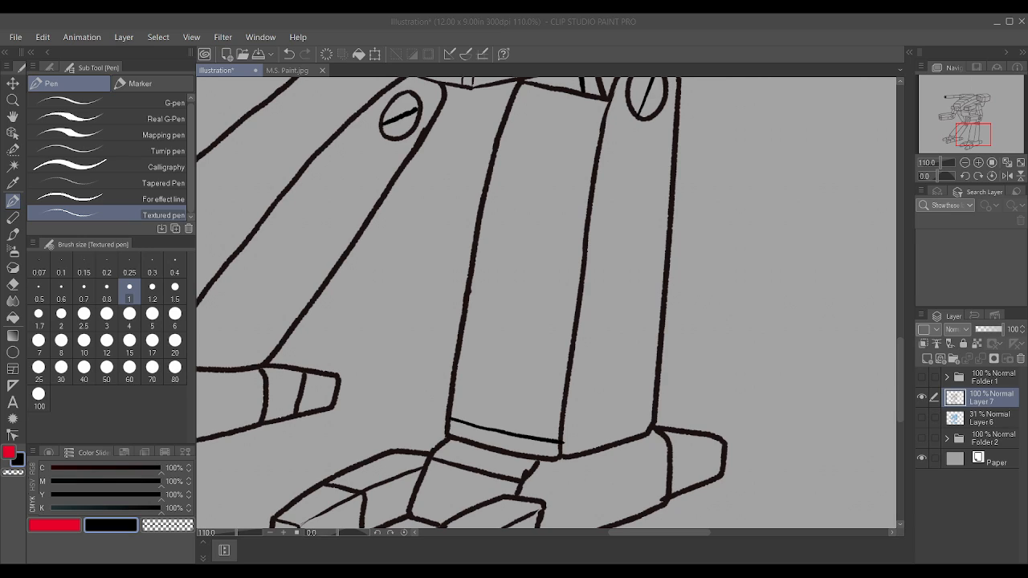
scroll(640, 437, down, 5)
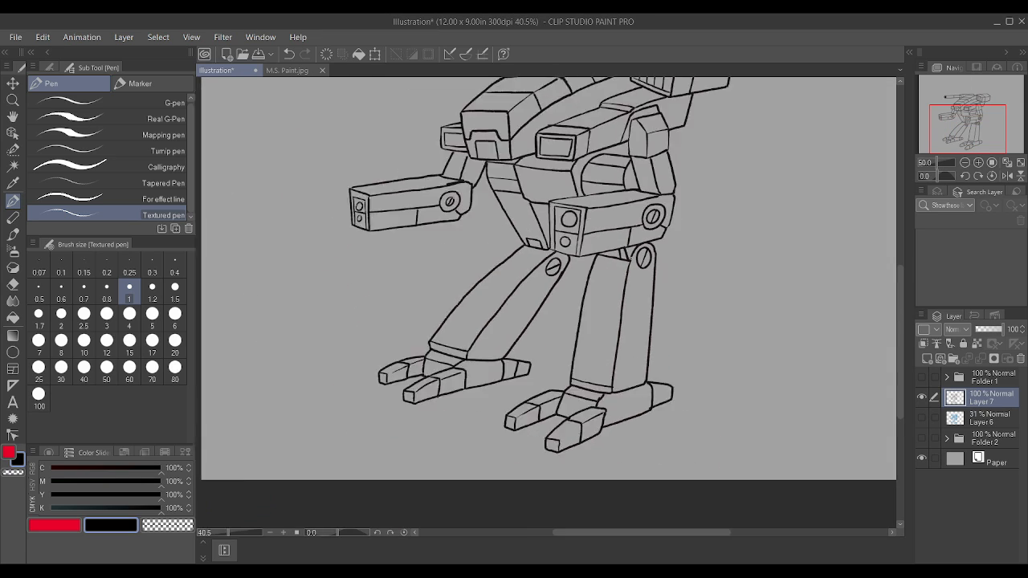
Step: Draw inner bottom and side lines inside the near torso weapon box's rectangular port to give the opening depth
scroll(649, 151, up, 1)
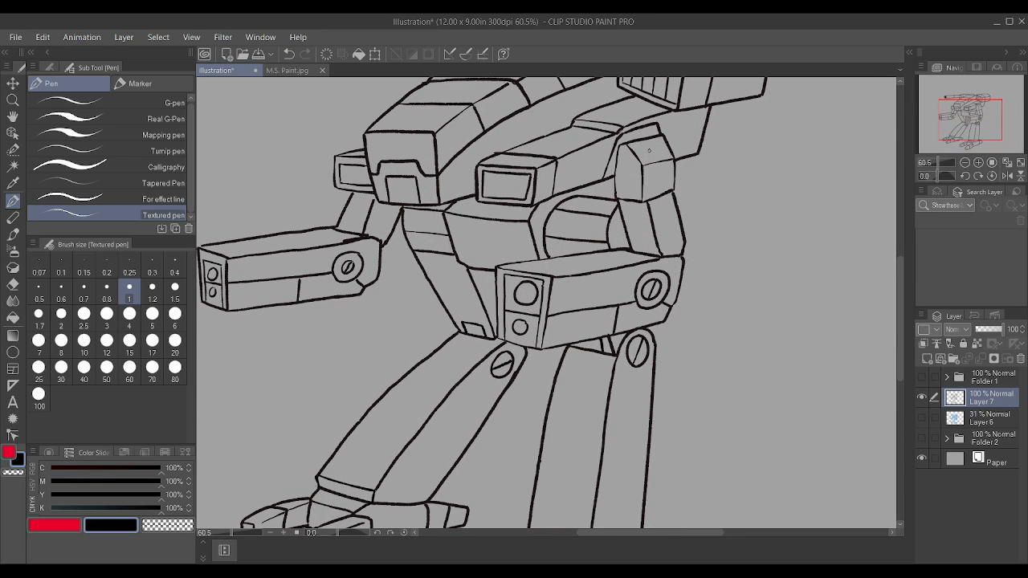
scroll(593, 283, up, 4)
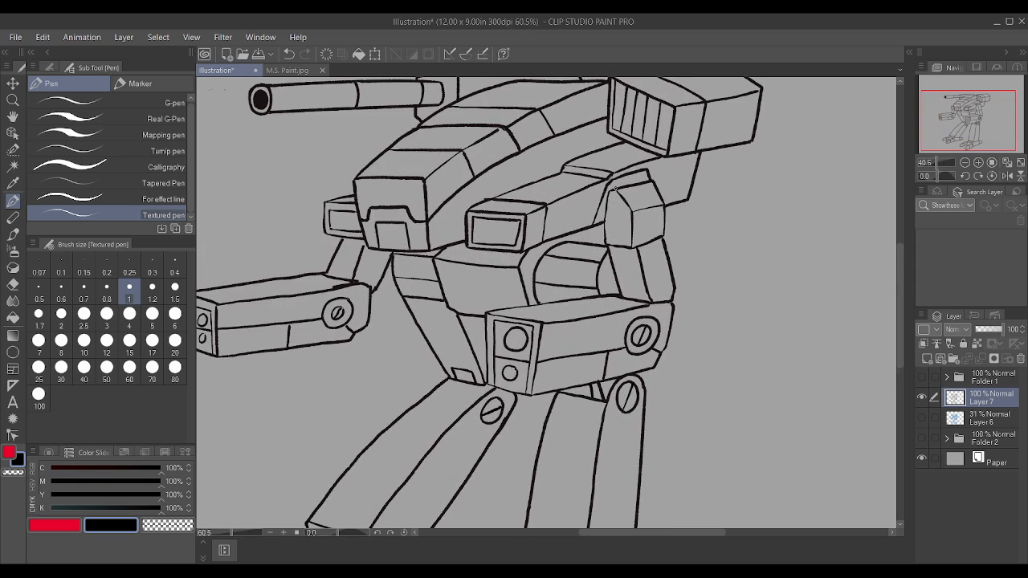
scroll(416, 257, up, 1)
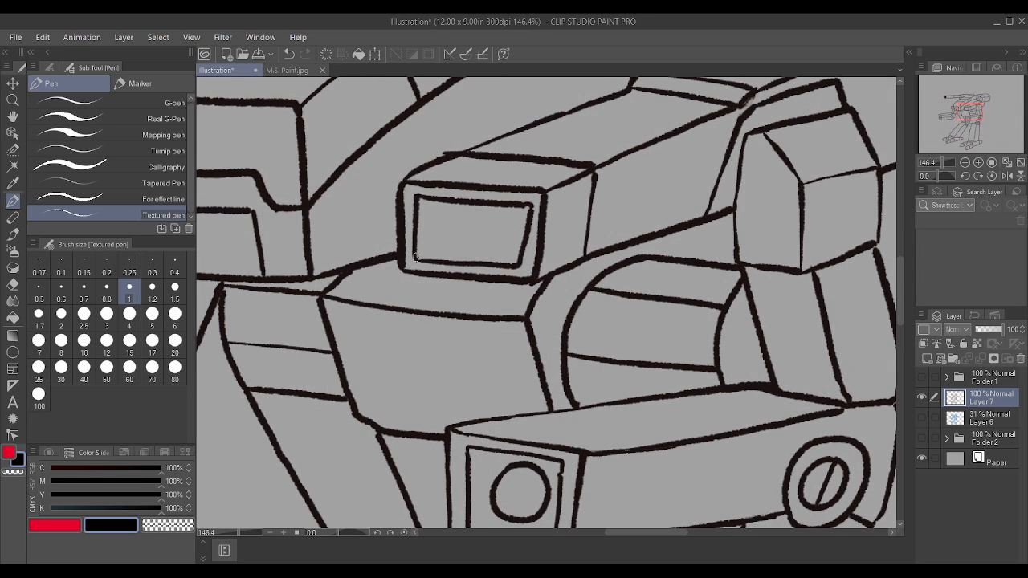
drag(415, 258, 504, 258)
key(ctrl+z)
drag(425, 250, 513, 256)
key(ctrl+z)
drag(426, 251, 523, 250)
drag(432, 246, 435, 195)
scroll(450, 191, down, 8)
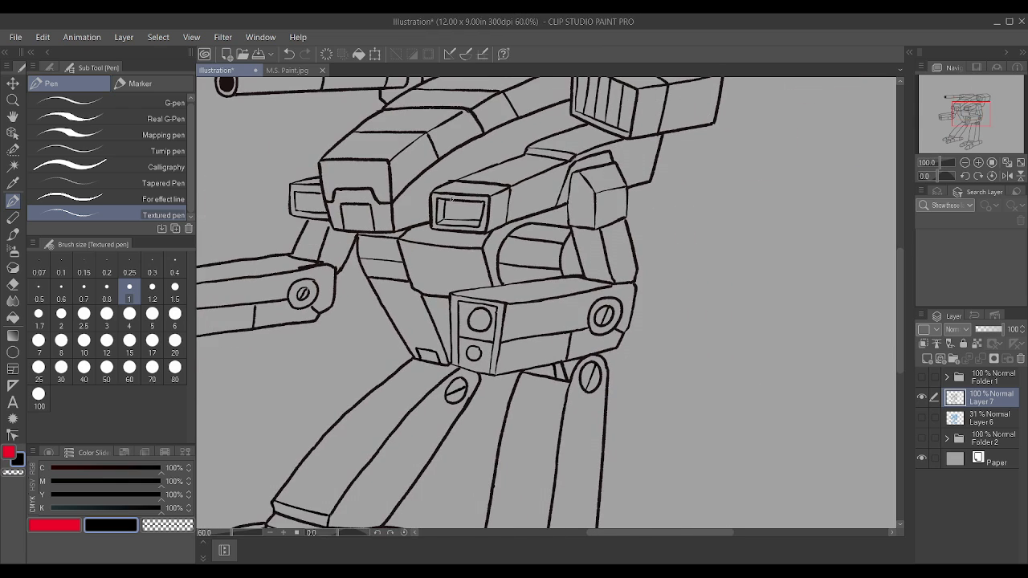
Step: Draw the inner depth line along the bottom of the far torso weapon box's port
scroll(319, 189, up, 4)
scroll(319, 190, up, 4)
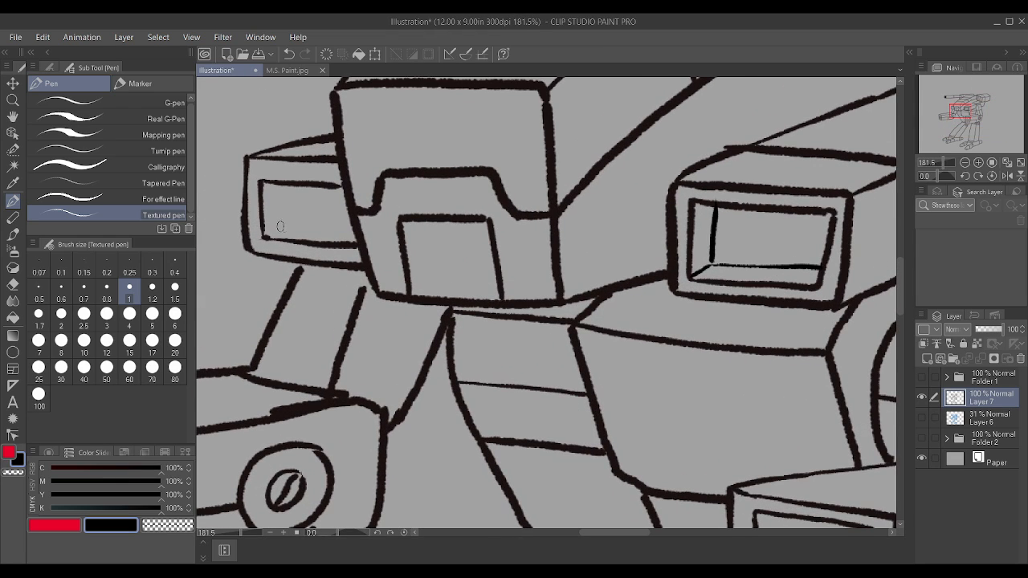
drag(273, 227, 355, 230)
scroll(608, 276, down, 2)
scroll(382, 309, up, 2)
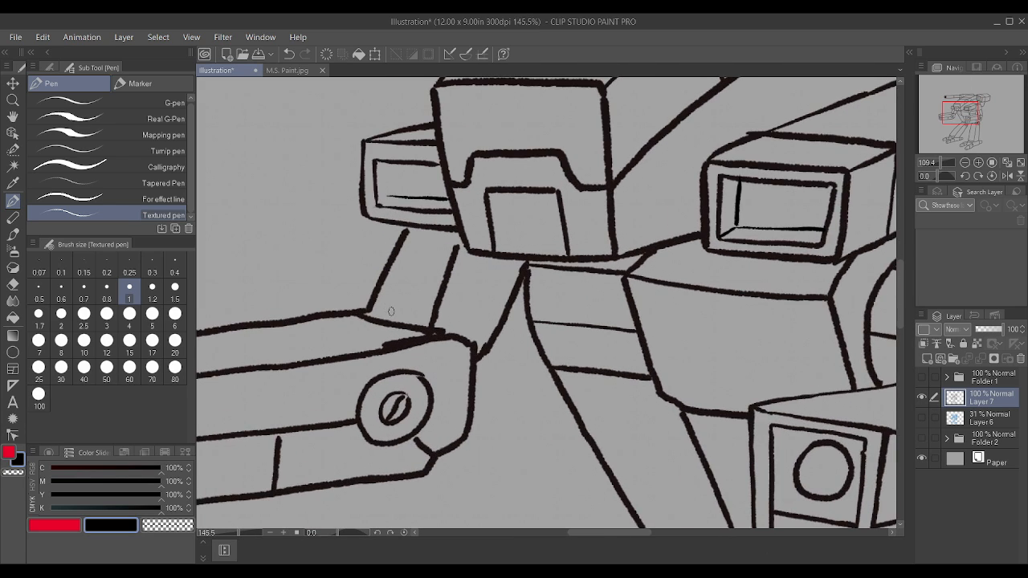
Step: Join and smooth the upper edge line of the far forearm where it meets the elbow
drag(372, 351, 413, 343)
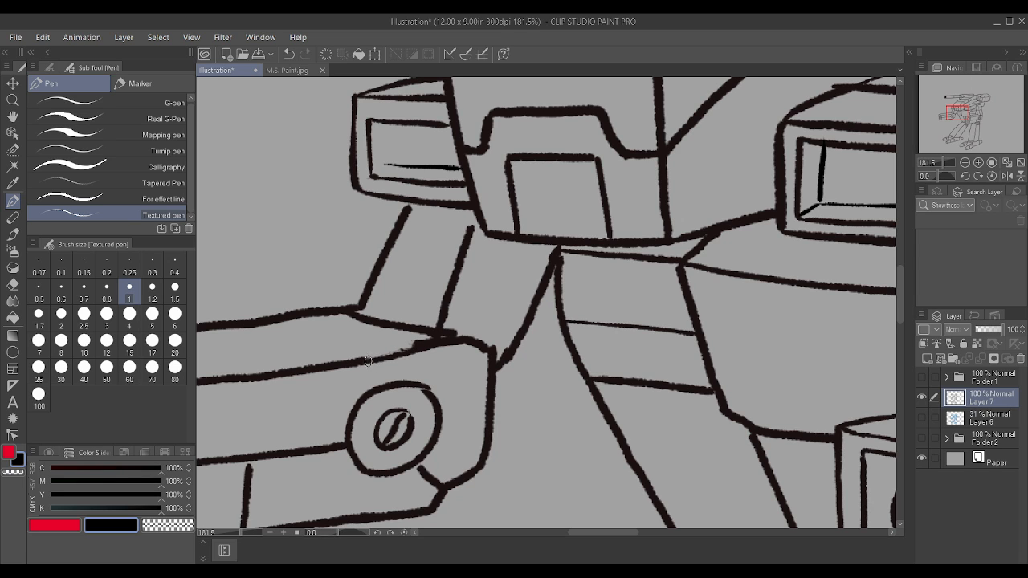
drag(355, 363, 412, 347)
scroll(412, 347, down, 7)
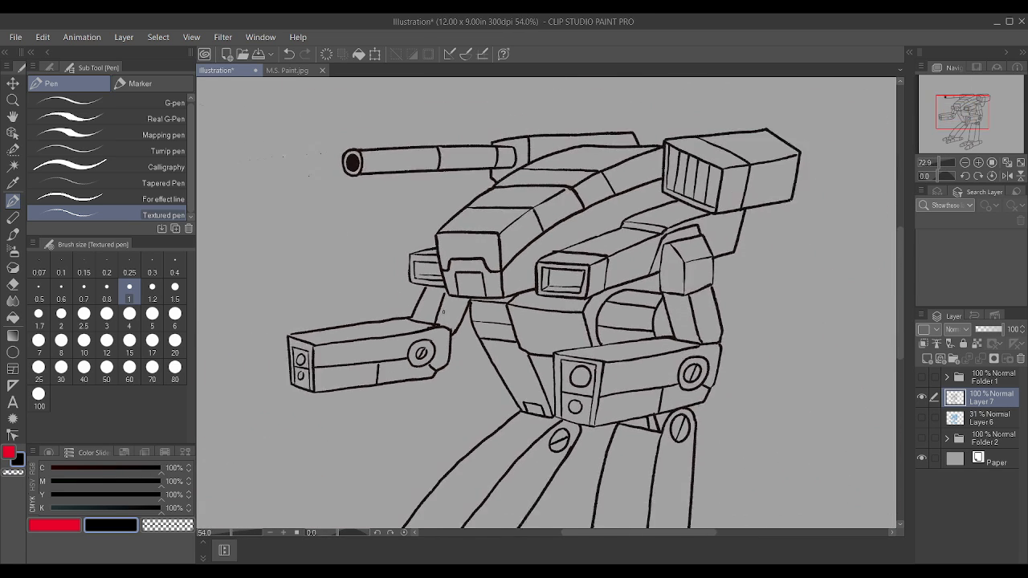
scroll(467, 348, up, 2)
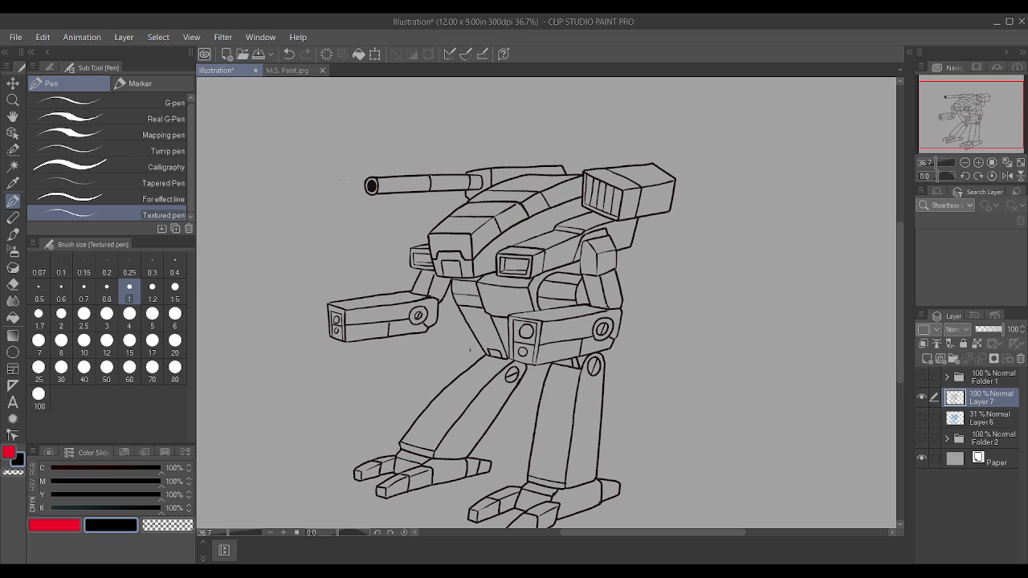
Step: Draw two panel lines up the front and over the top face of the central torso block, near its side edges
scroll(511, 267, up, 4)
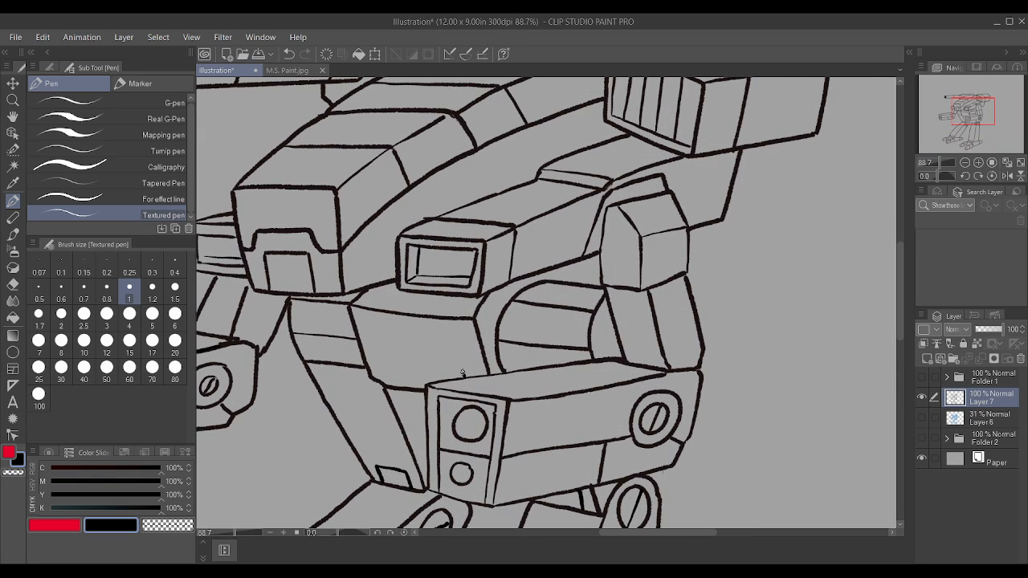
drag(463, 373, 450, 320)
mouse_move(383, 385)
mouse_down()
mouse_move(368, 321)
mouse_move(391, 286)
mouse_up()
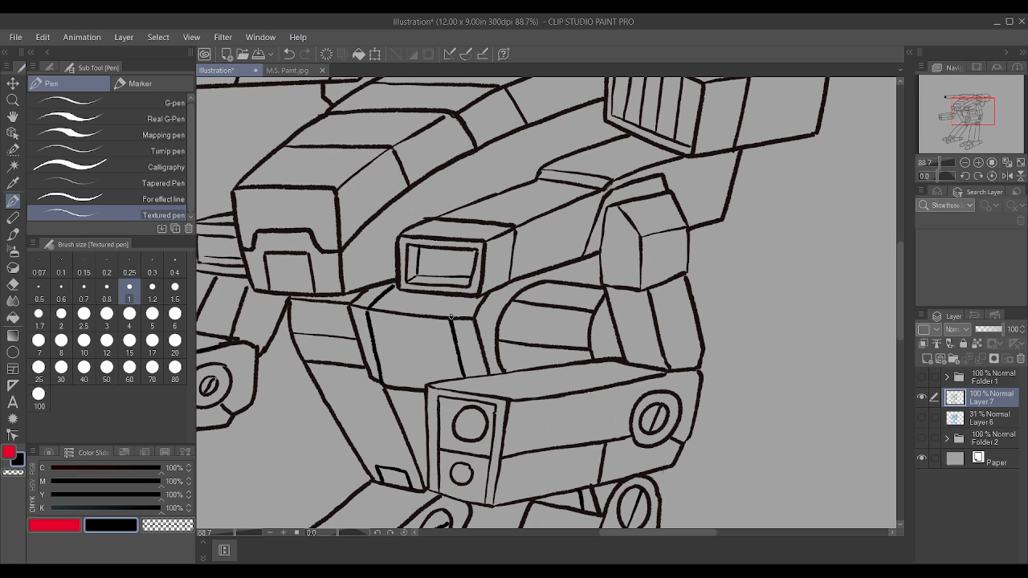
scroll(473, 285, down, 2)
Step: Complete the inner corner of the far torso weapon box's port and fill the opening with thin vertical slats
scroll(265, 262, up, 5)
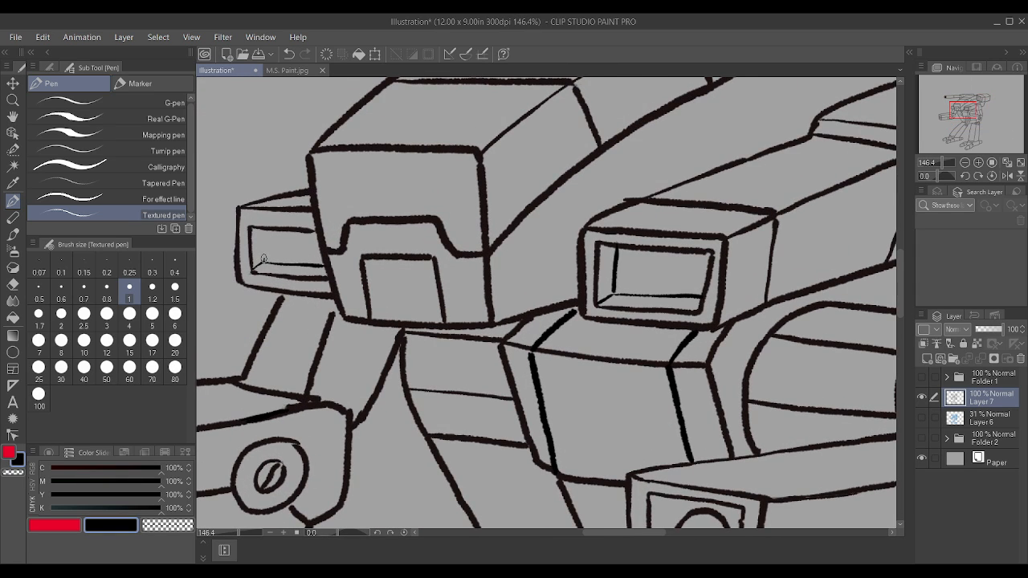
mouse_move(262, 260)
mouse_down()
mouse_move(262, 231)
mouse_move(278, 249)
mouse_move(292, 245)
mouse_move(291, 231)
mouse_up()
drag(306, 266, 306, 228)
scroll(528, 152, down, 4)
scroll(528, 152, up, 4)
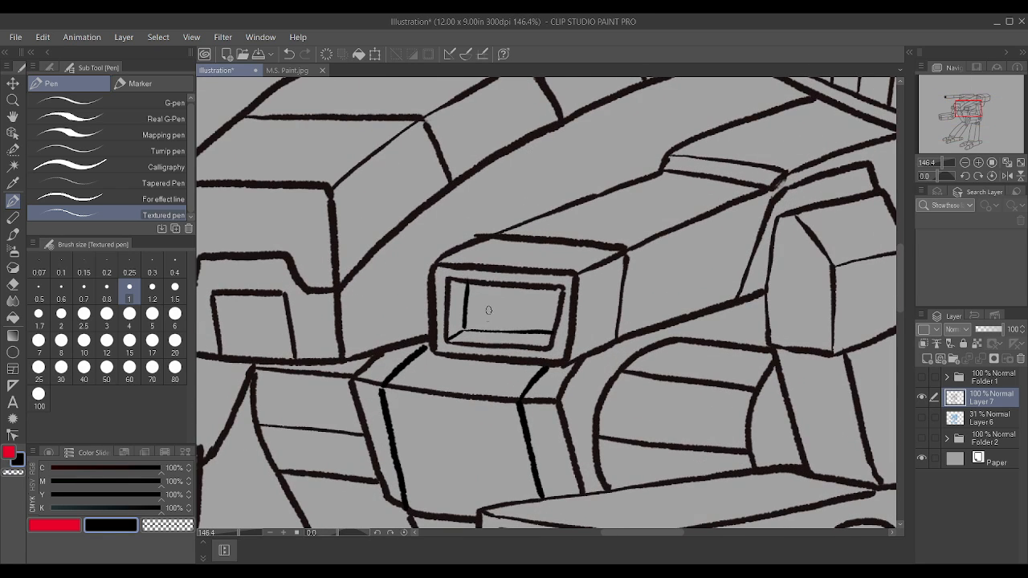
drag(482, 330, 482, 286)
scroll(481, 282, down, 2)
key(ctrl+z)
scroll(483, 327, up, 2)
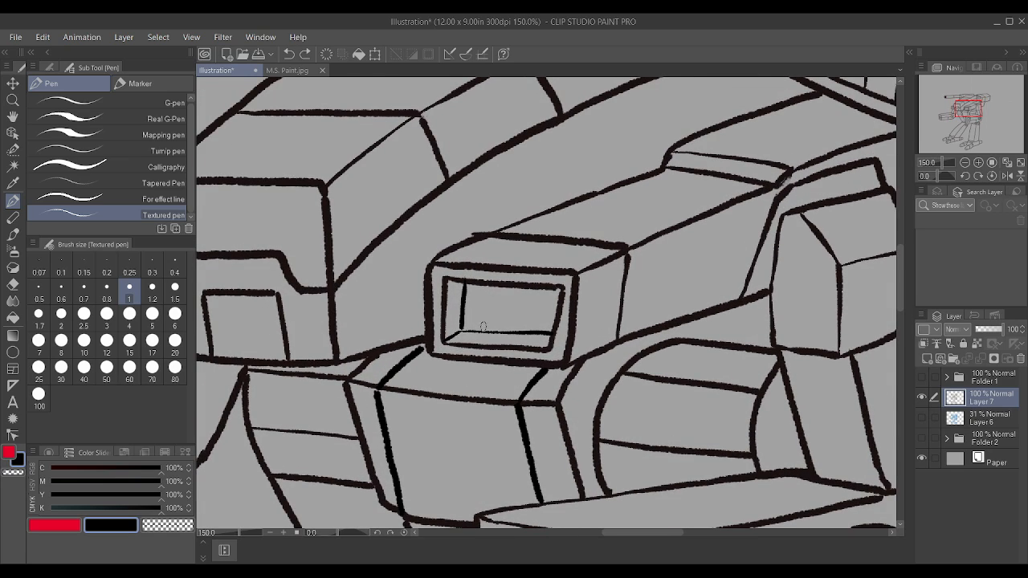
drag(486, 329, 487, 283)
drag(514, 329, 517, 283)
drag(540, 331, 545, 281)
scroll(545, 283, down, 3)
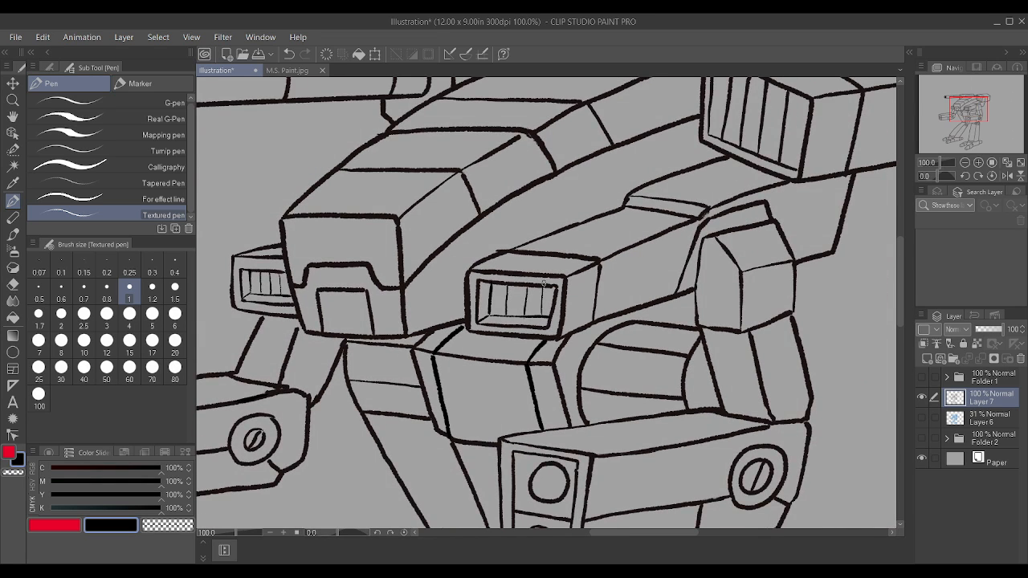
scroll(652, 266, up, 3)
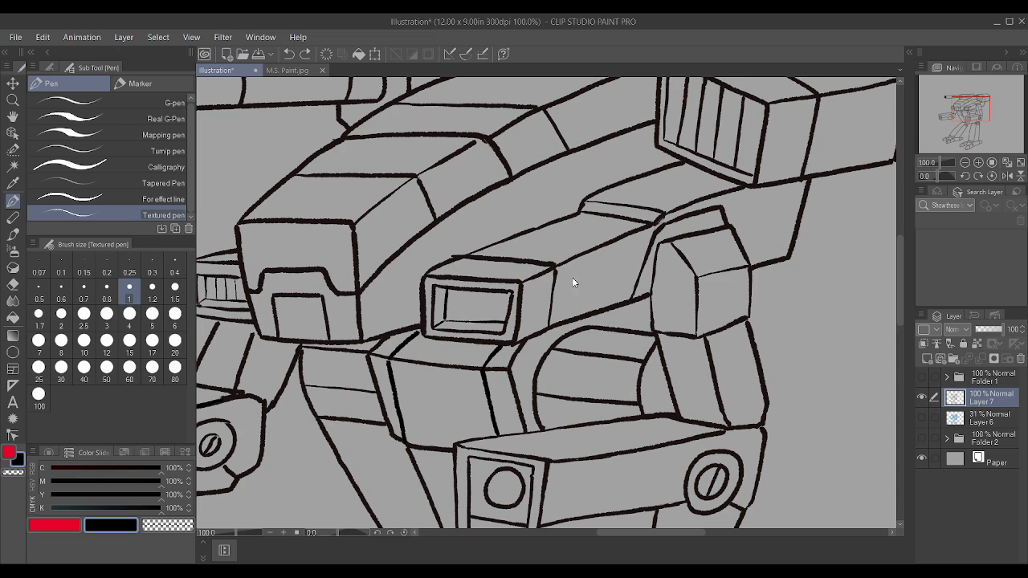
Step: Draw three evenly spaced, thin vertical slats inside the near torso weapon box's port
scroll(546, 277, up, 3)
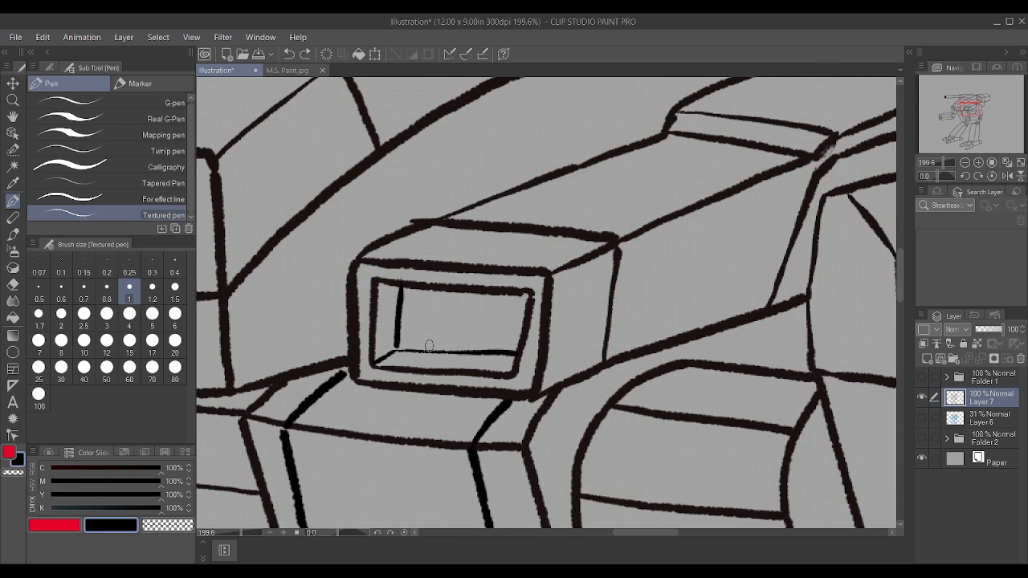
drag(428, 352, 427, 289)
drag(458, 351, 465, 294)
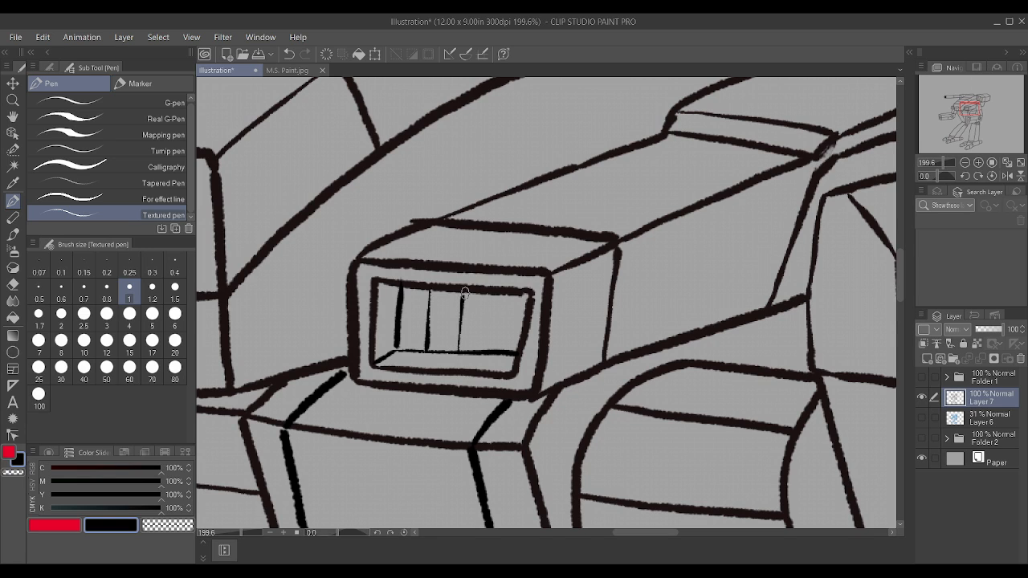
drag(489, 350, 493, 286)
scroll(494, 299, down, 3)
scroll(498, 304, down, 4)
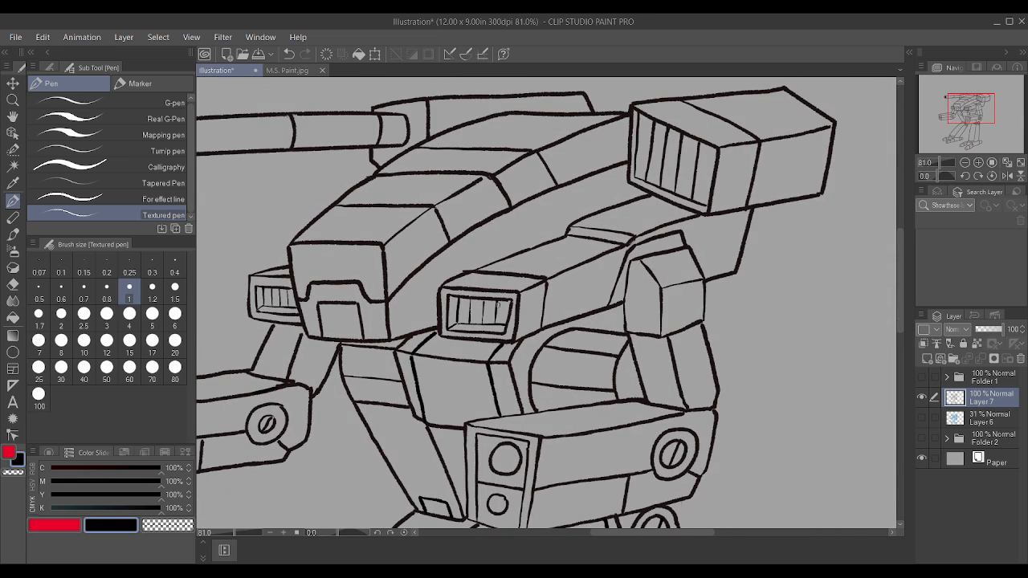
Step: Lock Layer 7 and add a new layer directly beneath it, with the red main colour active
scroll(497, 303, down, 3)
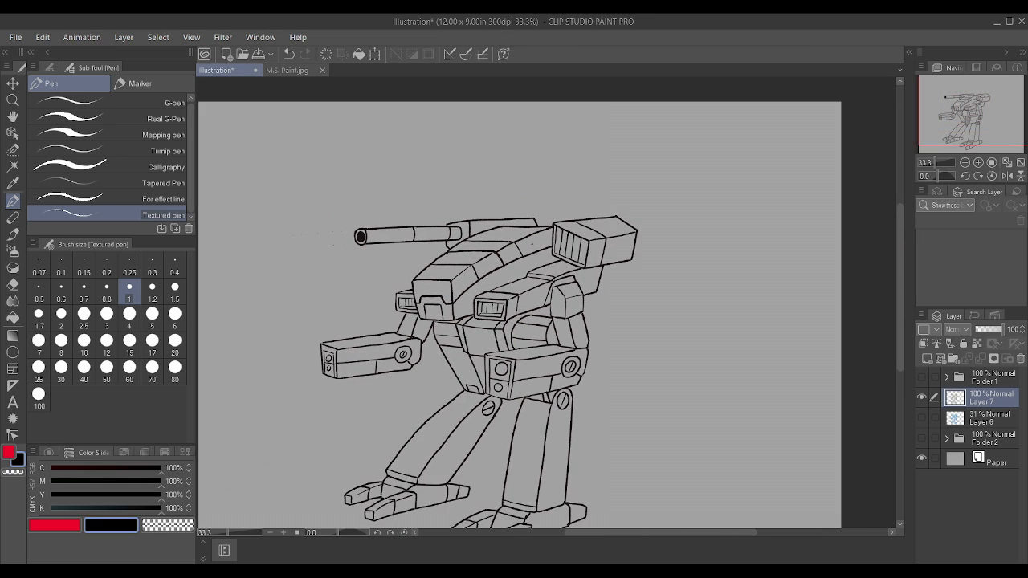
scroll(469, 270, up, 2)
scroll(469, 269, up, 1)
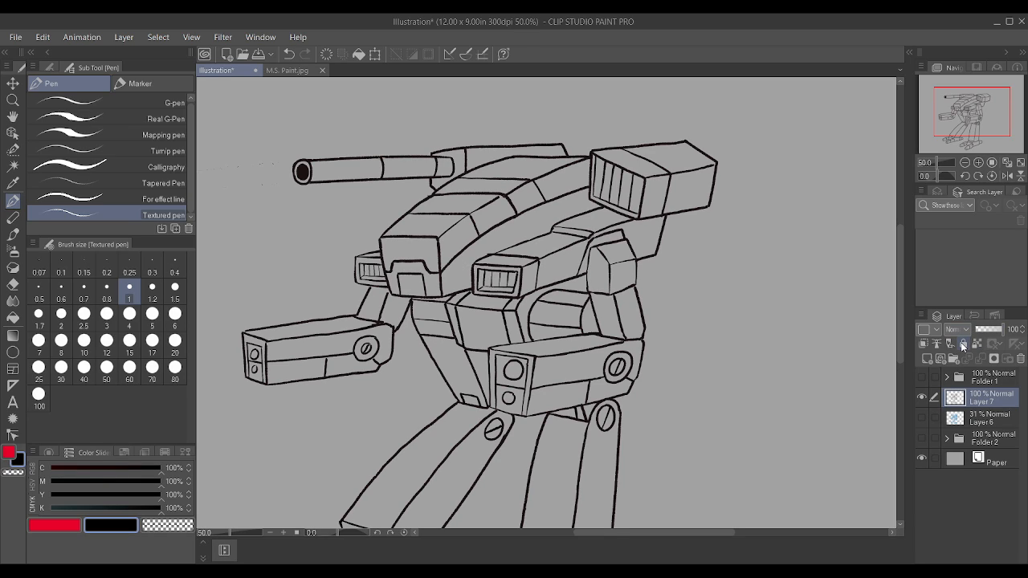
click(963, 344)
click(926, 360)
drag(967, 398, 987, 429)
click(61, 526)
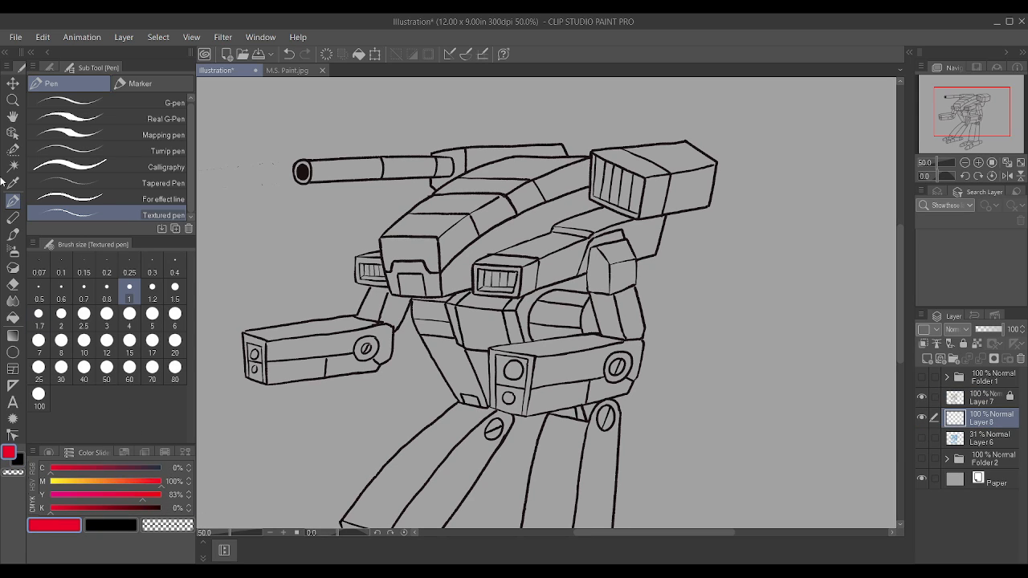
Step: Auto-select the outer faces of the shoulder pod, the upper hull and flank panels and the cockpit's chin plate from Layer 7's line art
key(w)
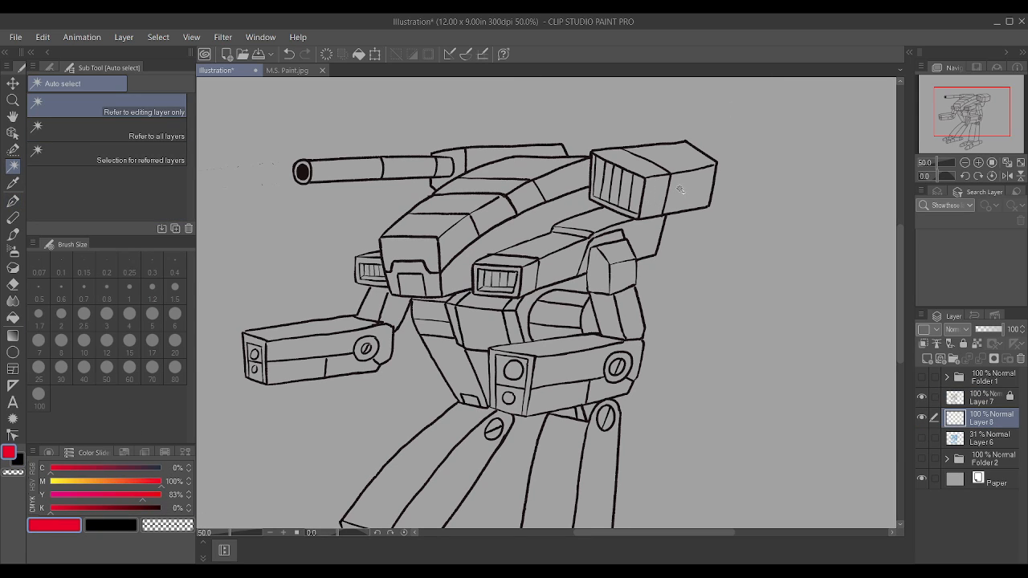
click(653, 234)
key(ctrl+d)
click(994, 398)
click(700, 190)
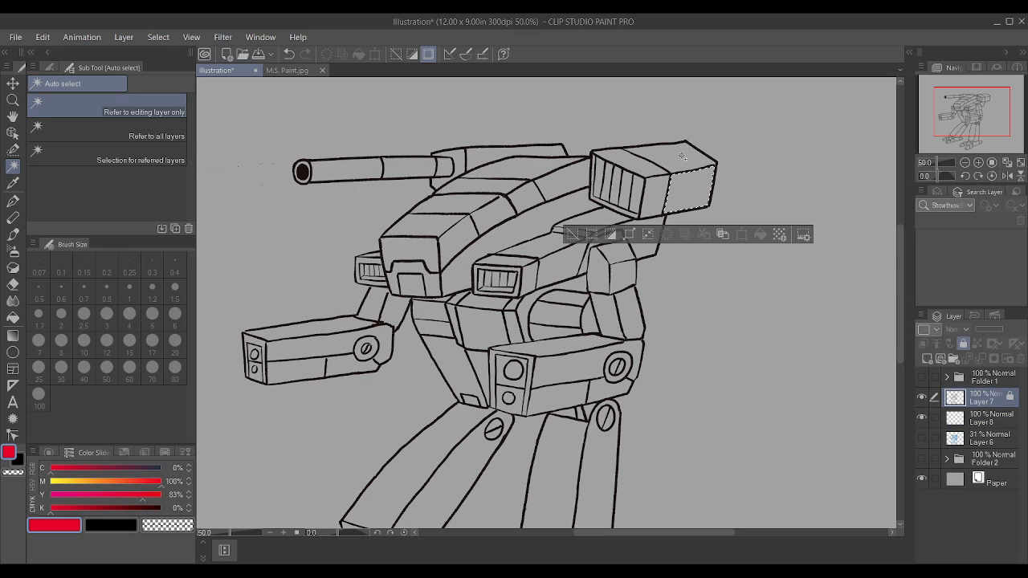
shift+click(551, 217)
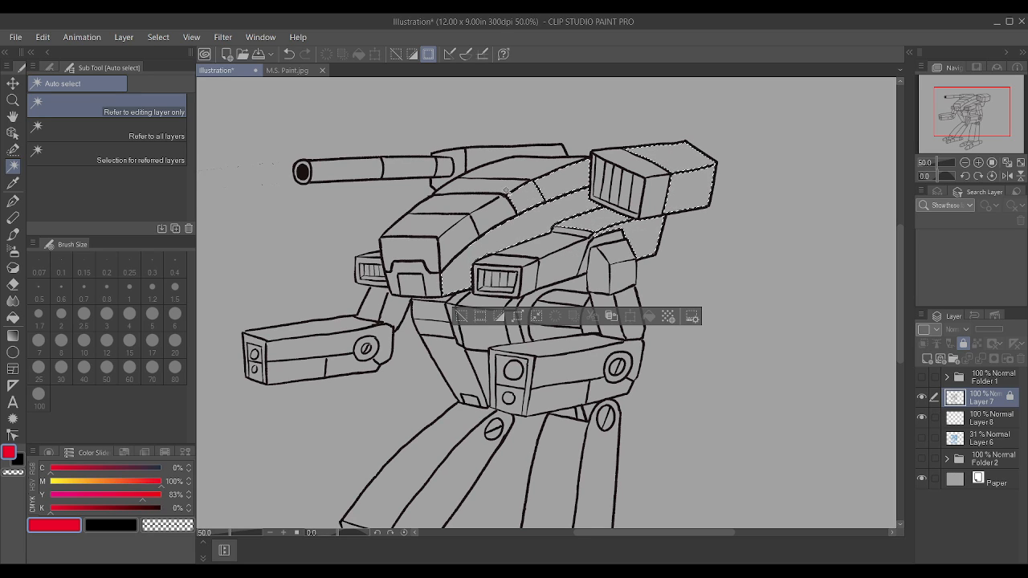
shift+click(518, 176)
shift+click(436, 286)
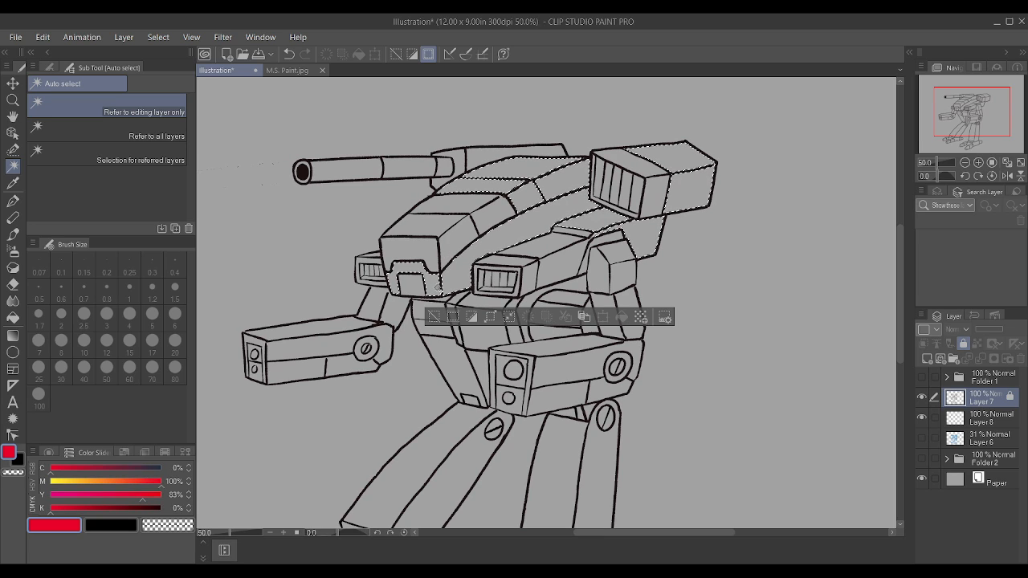
Step: Add the near torso weapon box's outer faces and the cannon's mounting housing to the selection
shift+click(605, 275)
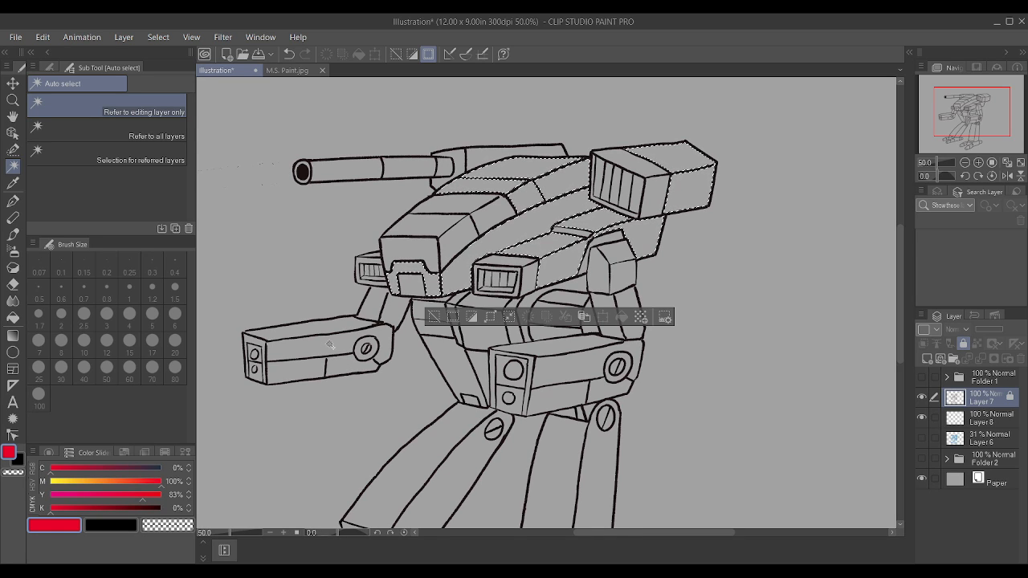
shift+click(485, 159)
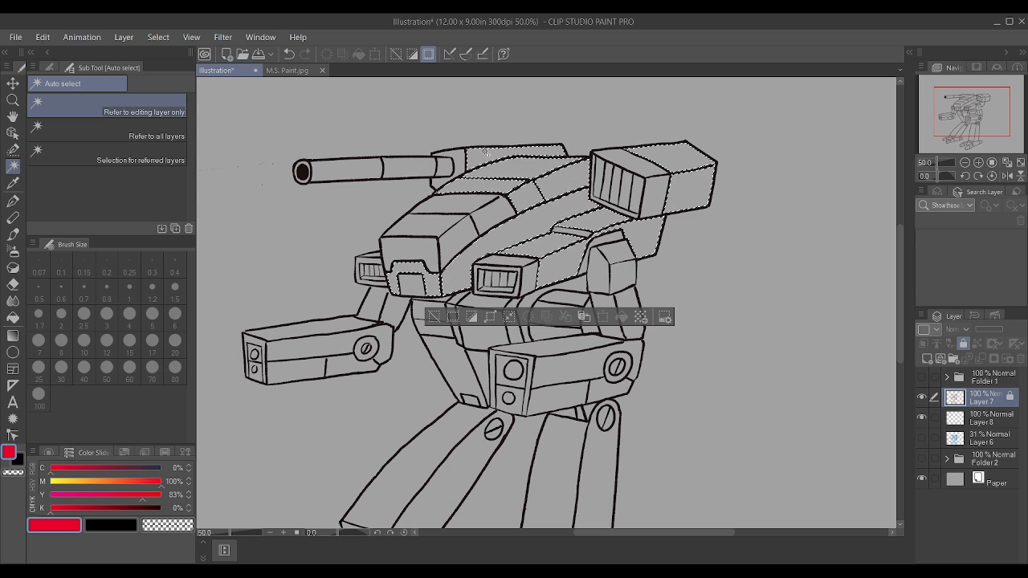
shift+click(459, 172)
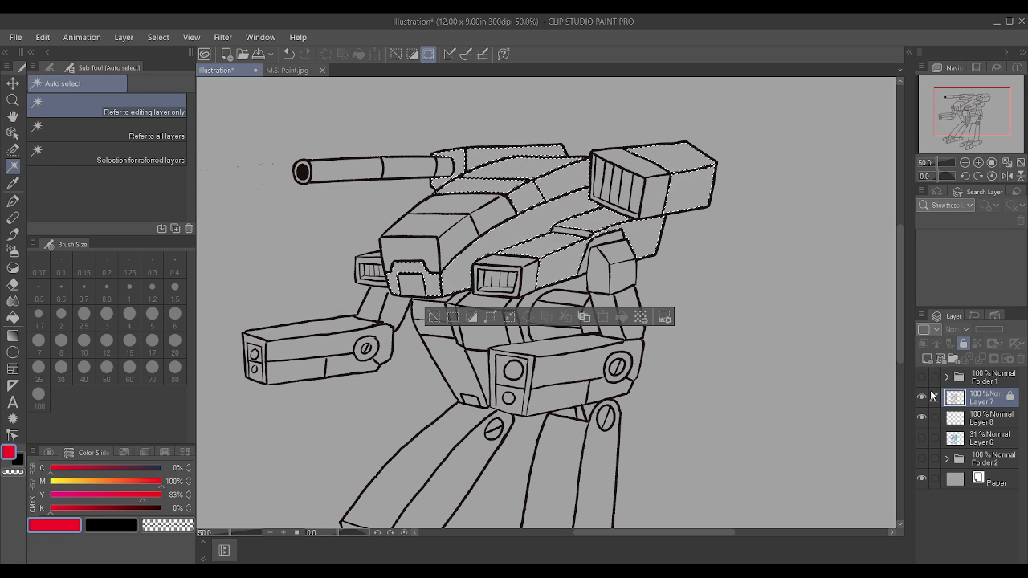
click(963, 343)
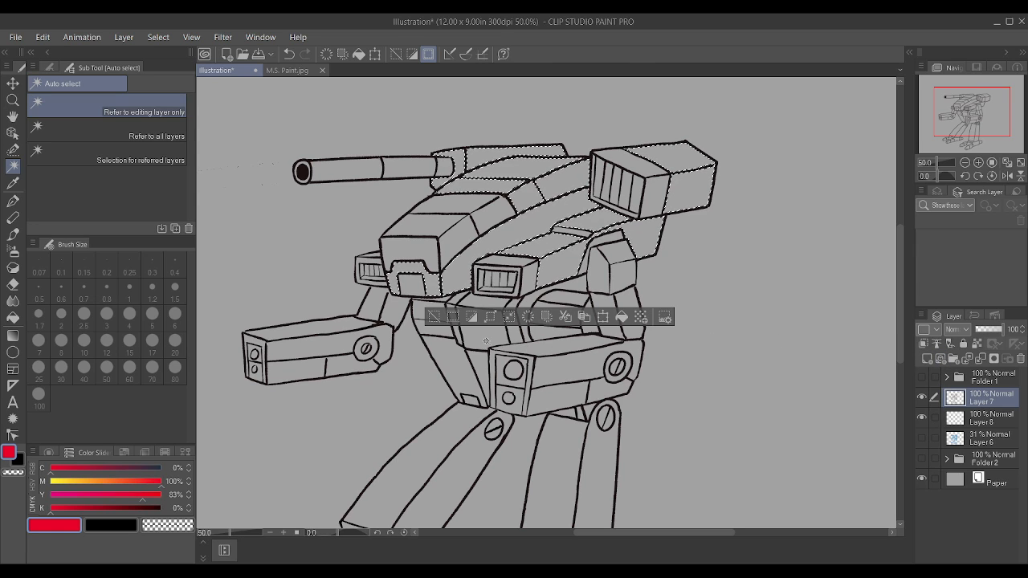
click(487, 319)
click(601, 283)
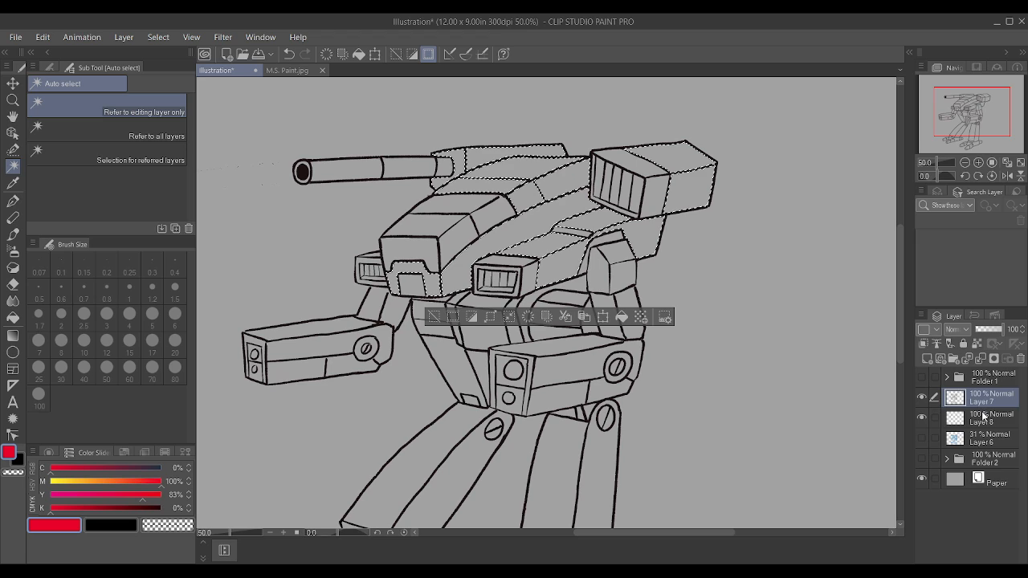
click(990, 418)
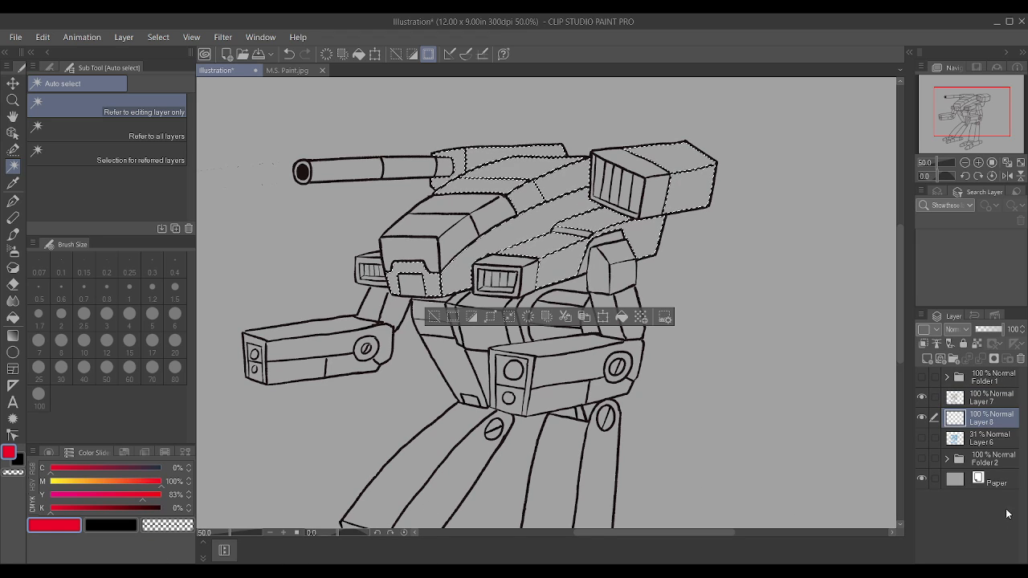
click(992, 397)
click(963, 344)
Step: On Layer 8, set the red's black value to 11%, paint all selected armour panels with the Textured pen at size 100, and deselect
click(1014, 425)
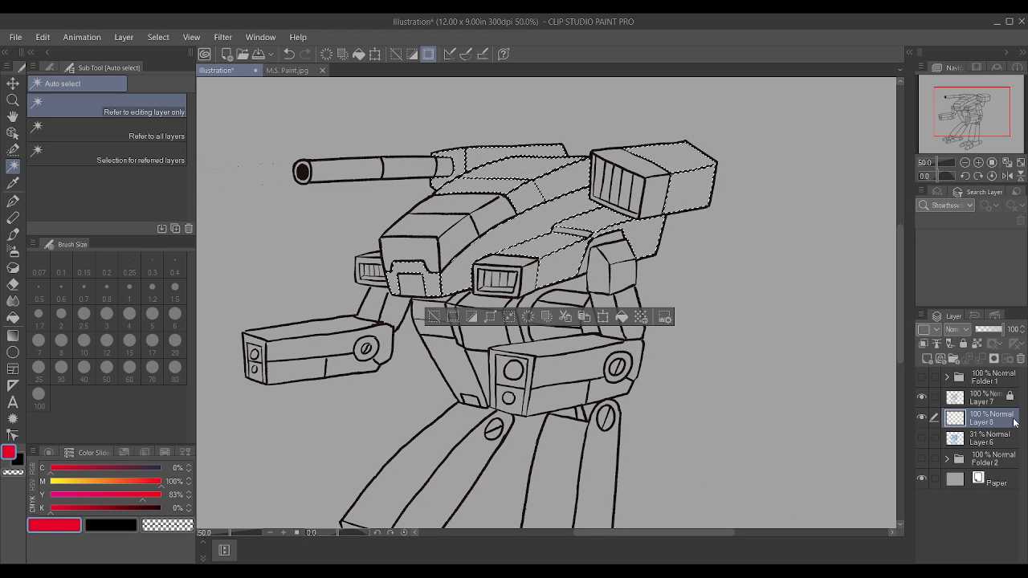
click(63, 508)
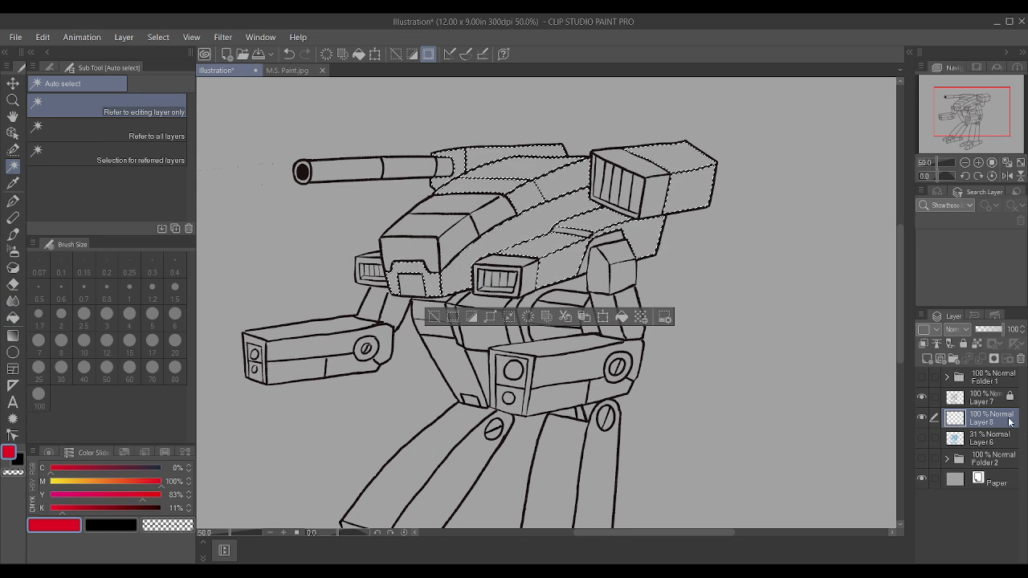
key(p)
key(bracketright)
key(bracketright)
key(bracketright)
key(bracketright)
key(bracketright)
key(bracketright)
key(bracketright)
key(bracketright)
key(bracketright)
key(bracketright)
key(bracketright)
key(bracketright)
key(bracketright)
key(bracketright)
key(bracketright)
key(bracketright)
key(bracketright)
key(bracketright)
key(bracketright)
key(bracketright)
key(bracketright)
key(bracketright)
key(bracketright)
key(bracketright)
drag(482, 217, 591, 207)
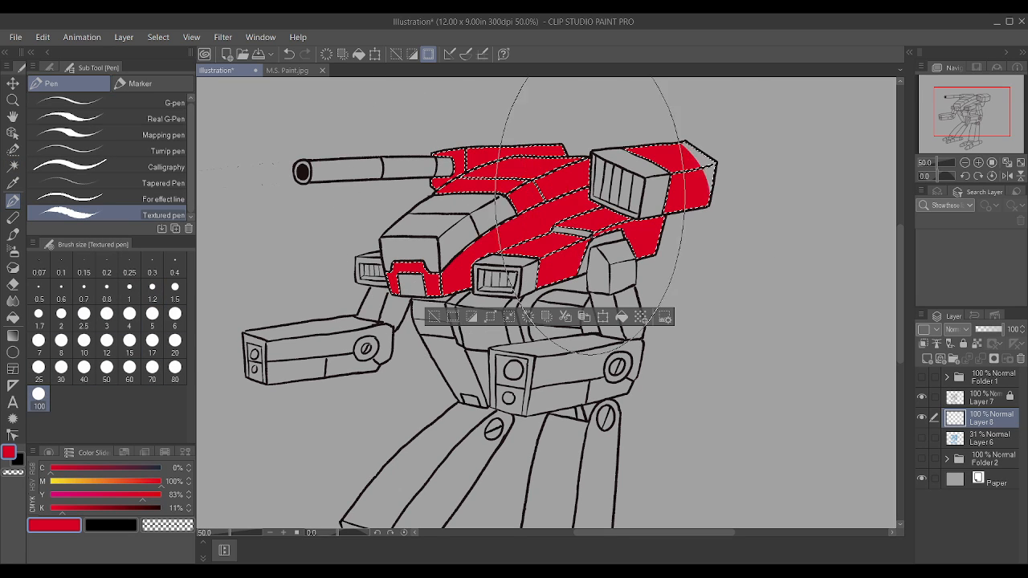
key(ctrl+d)
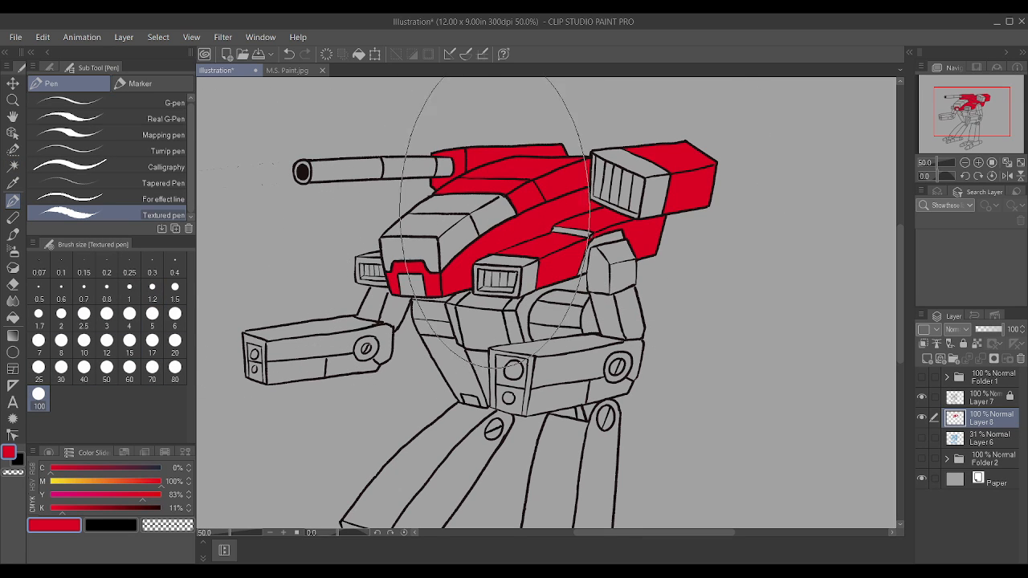
Step: Fill the narrow unpainted strip on the near hull flank red with the Textured pen at size 2.5
scroll(530, 201, down, 1)
scroll(546, 217, up, 2)
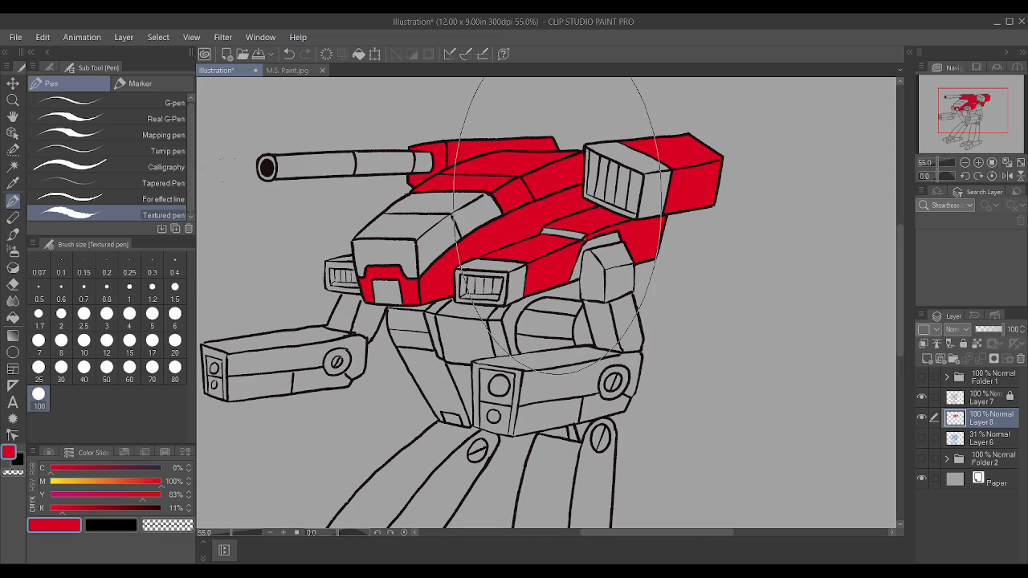
key(bracketleft)
key(bracketleft)
key(bracketleft)
key(bracketleft)
key(bracketleft)
key(bracketleft)
key(bracketleft)
key(bracketleft)
key(bracketleft)
key(bracketleft)
key(bracketleft)
key(bracketleft)
key(bracketleft)
key(bracketleft)
key(bracketleft)
key(bracketleft)
key(bracketleft)
key(bracketleft)
key(bracketleft)
drag(543, 231, 572, 233)
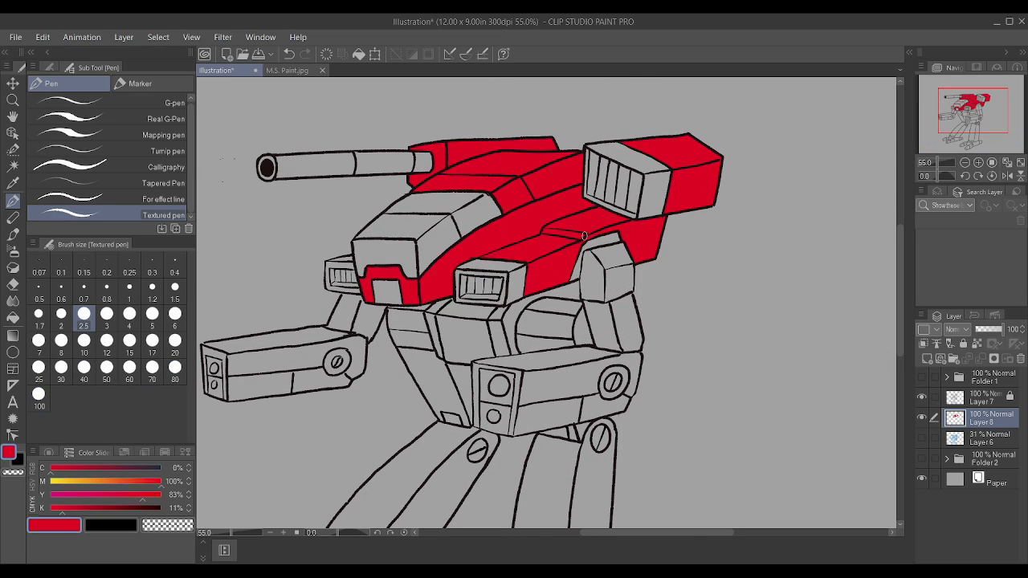
Step: Paint the tapered lower torso's front and side panels red, around the small notch at its lower end
scroll(460, 175, down, 2)
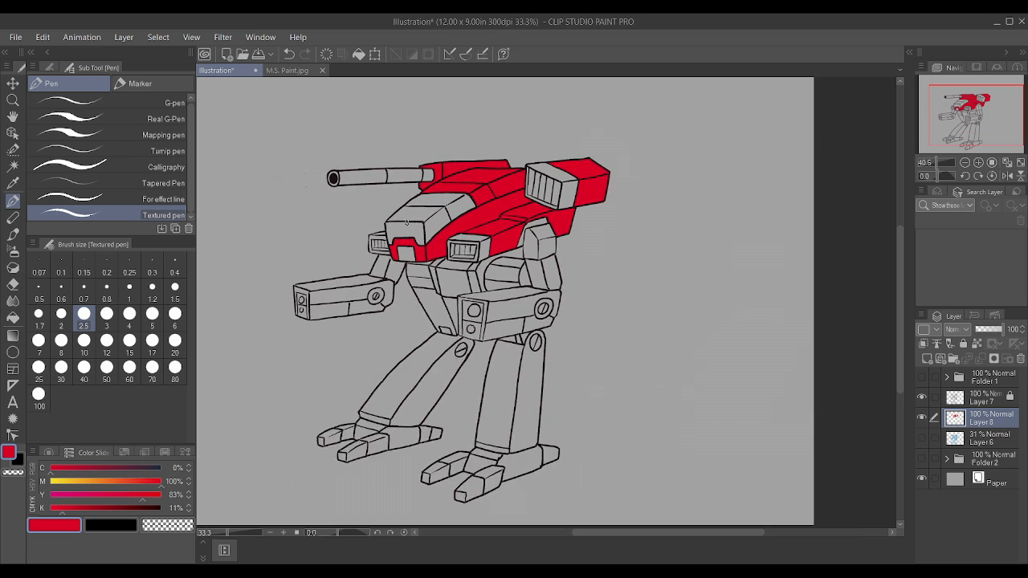
scroll(375, 219, up, 4)
mouse_move(350, 195)
mouse_down()
mouse_move(387, 202)
mouse_move(347, 195)
mouse_move(387, 263)
mouse_up()
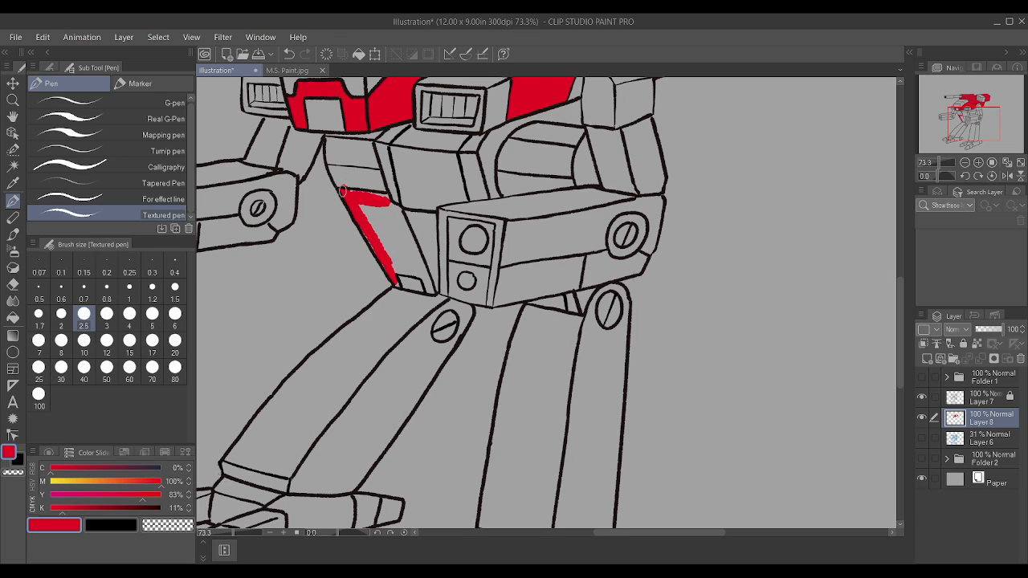
mouse_move(343, 192)
mouse_down()
mouse_move(386, 200)
mouse_move(414, 256)
mouse_move(396, 213)
mouse_move(395, 248)
mouse_move(380, 243)
mouse_move(398, 291)
mouse_move(390, 266)
mouse_move(431, 289)
mouse_move(394, 256)
mouse_move(398, 217)
mouse_move(421, 258)
mouse_move(371, 238)
mouse_up()
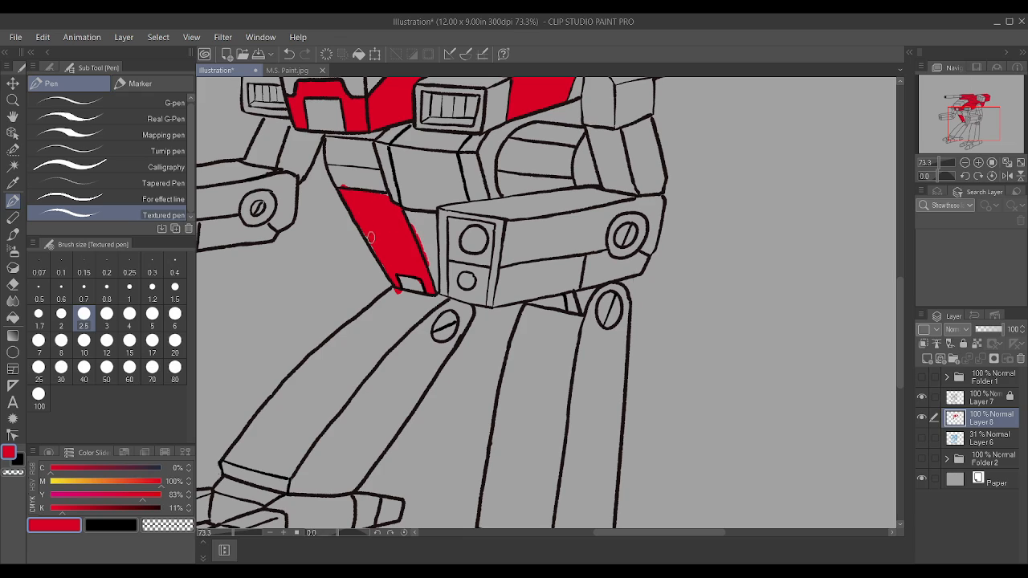
mouse_move(387, 199)
mouse_down()
mouse_move(432, 282)
mouse_move(431, 241)
mouse_move(413, 217)
mouse_move(421, 252)
mouse_move(430, 227)
mouse_move(434, 273)
mouse_move(414, 214)
mouse_move(432, 220)
mouse_move(410, 222)
mouse_move(397, 201)
mouse_up()
Step: Paint the near arm weapon pod's front frame and top face red, leaving the two-port plate unpainted
mouse_move(444, 273)
mouse_down()
mouse_move(444, 291)
mouse_move(443, 206)
mouse_move(513, 217)
mouse_up()
mouse_move(492, 283)
mouse_down()
mouse_move(502, 211)
mouse_move(495, 247)
mouse_move(500, 216)
mouse_move(468, 211)
mouse_move(498, 208)
mouse_move(455, 210)
mouse_move(552, 200)
mouse_move(502, 218)
mouse_move(534, 214)
mouse_move(609, 197)
mouse_move(502, 203)
mouse_move(626, 190)
mouse_move(530, 210)
mouse_up()
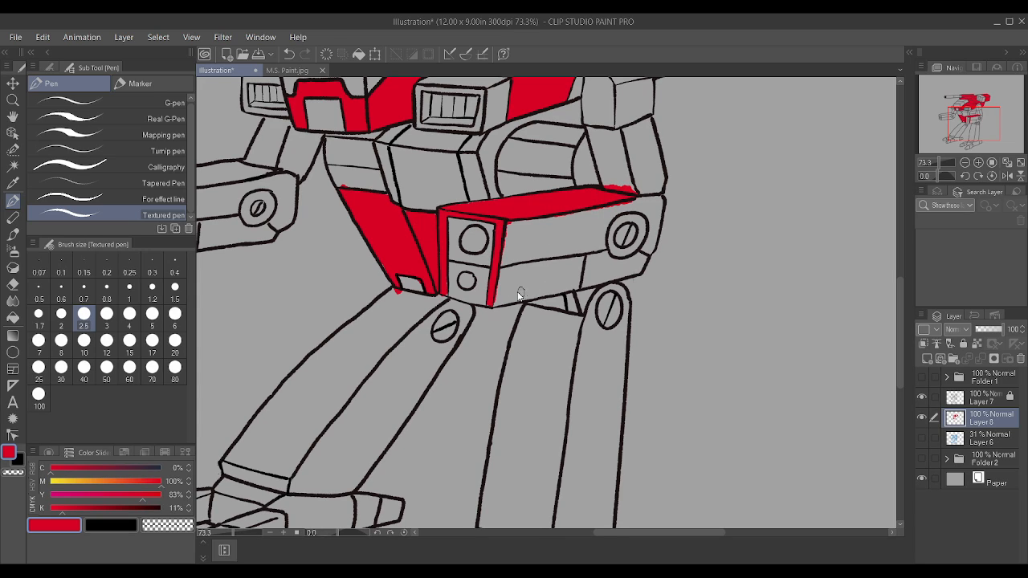
Step: Fill the near arm pod's upper and lower side panels red, enlarging the pen to size 5
mouse_move(494, 301)
mouse_down()
mouse_move(594, 280)
mouse_move(502, 288)
mouse_move(599, 274)
mouse_move(530, 270)
mouse_move(562, 257)
mouse_move(504, 261)
mouse_move(520, 233)
mouse_move(554, 234)
mouse_up()
key(bracketright)
key(bracketright)
key(bracketright)
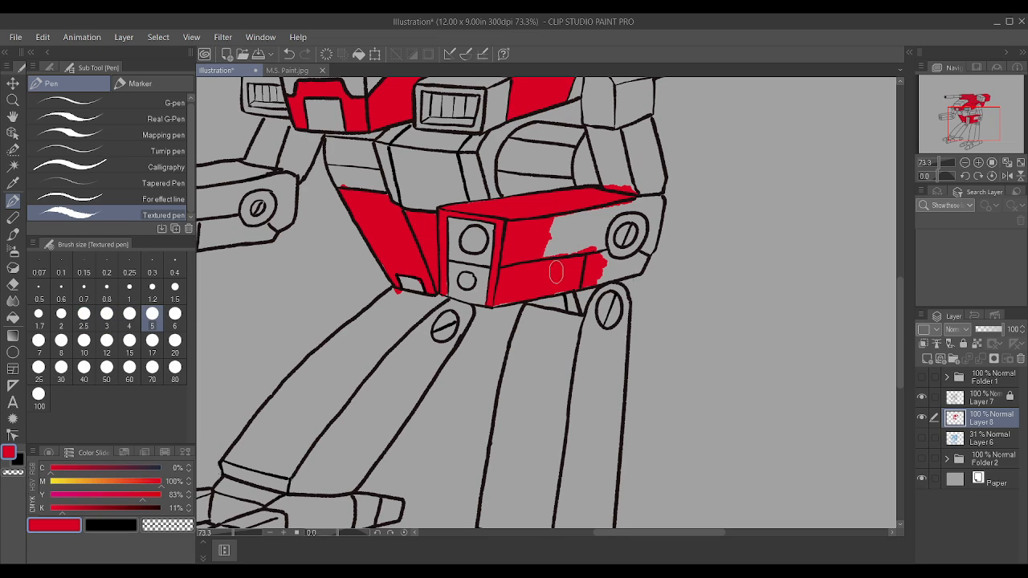
mouse_move(540, 287)
mouse_down()
mouse_move(575, 274)
mouse_move(565, 255)
mouse_move(604, 212)
mouse_move(552, 221)
mouse_move(588, 236)
mouse_up()
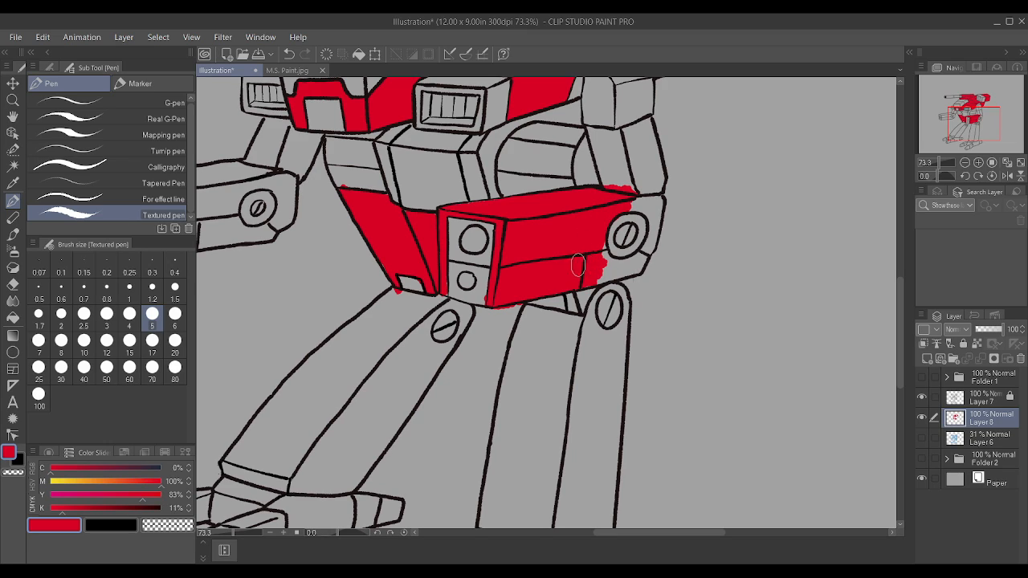
Step: Fill the pod's rear section around the round joint red at size 2.5, and clean the overspill above its top edge
key(bracketleft)
key(bracketleft)
key(bracketleft)
mouse_move(601, 271)
mouse_down()
mouse_move(631, 270)
mouse_move(644, 251)
mouse_move(623, 261)
mouse_move(600, 248)
mouse_move(616, 272)
mouse_move(639, 264)
mouse_move(657, 217)
mouse_move(638, 266)
mouse_move(653, 204)
mouse_move(628, 207)
mouse_move(646, 196)
mouse_move(658, 201)
mouse_move(651, 217)
mouse_move(640, 205)
mouse_move(653, 237)
mouse_up()
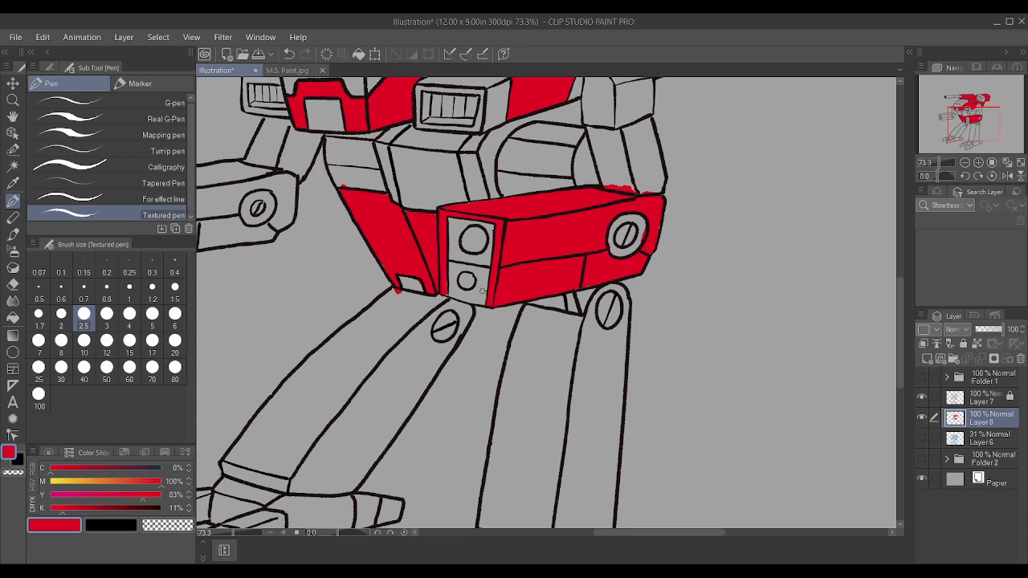
mouse_move(608, 181)
mouse_down()
mouse_move(629, 186)
mouse_move(604, 184)
mouse_up()
Step: Sample the armour red into the sub colour, darken it to 43% black, and paint the pod's lower rear side panel
click(94, 528)
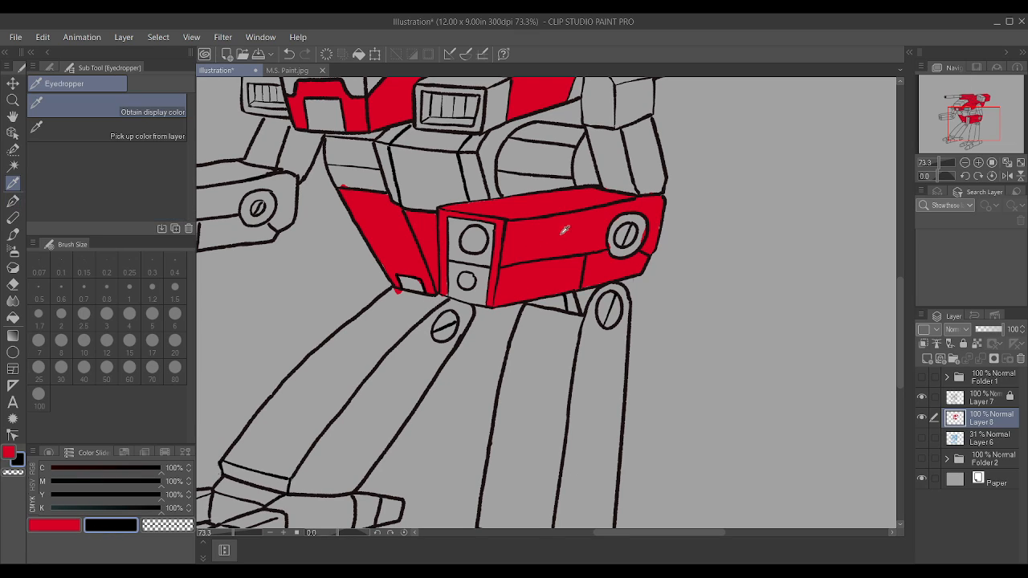
alt+click(566, 229)
click(98, 508)
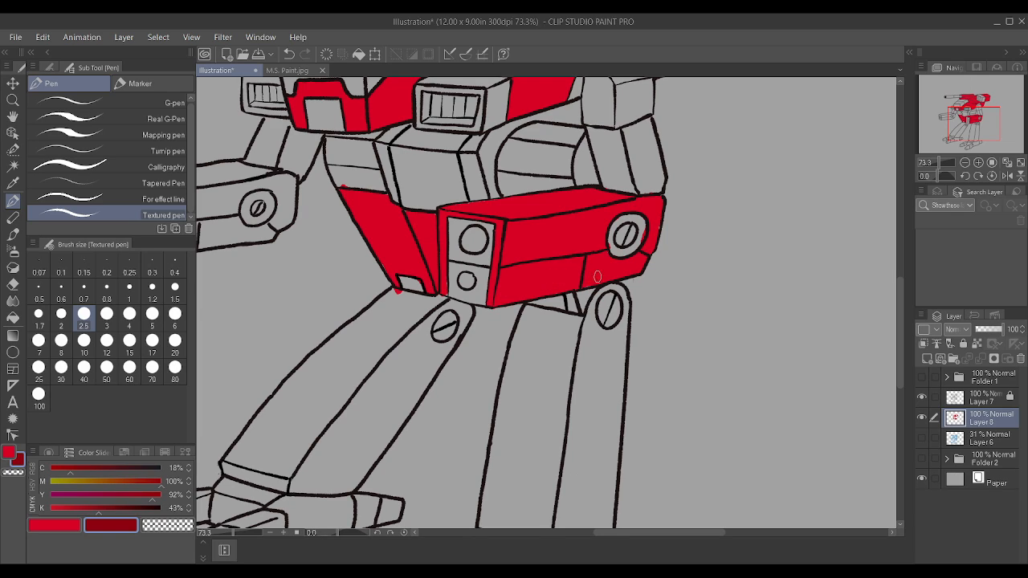
mouse_move(592, 279)
mouse_down()
mouse_move(589, 261)
mouse_move(602, 256)
mouse_move(599, 281)
mouse_move(641, 259)
mouse_move(590, 262)
mouse_up()
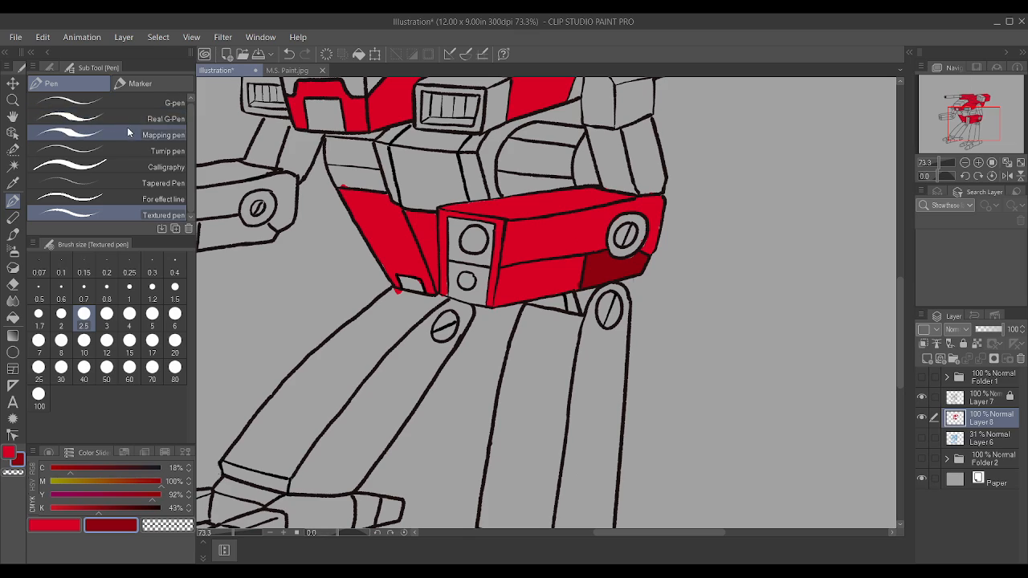
Step: Clean up the paint around the rear edge of the pod's round joint with the Soft eraser at size 2.5
click(48, 67)
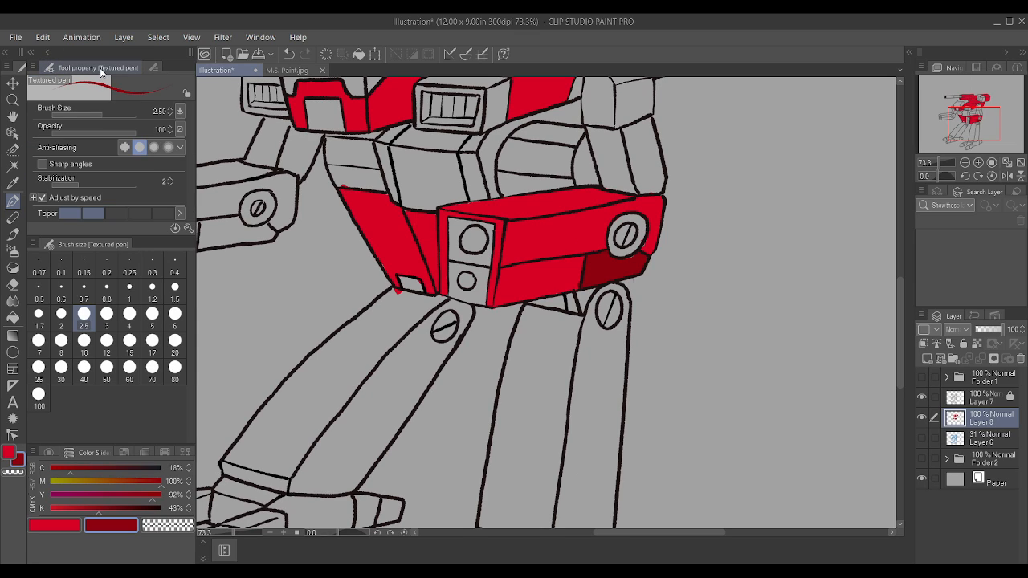
click(154, 67)
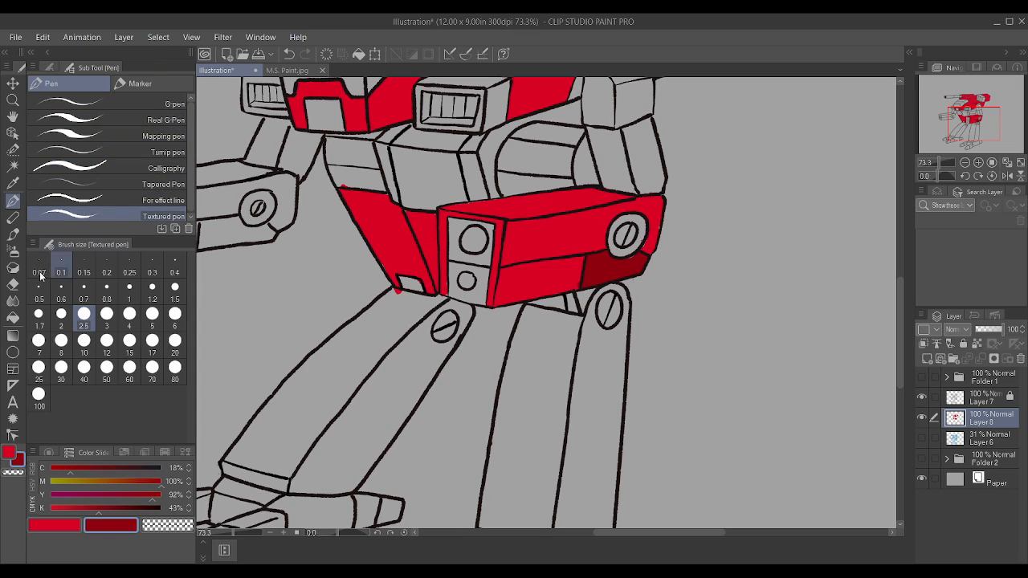
click(13, 283)
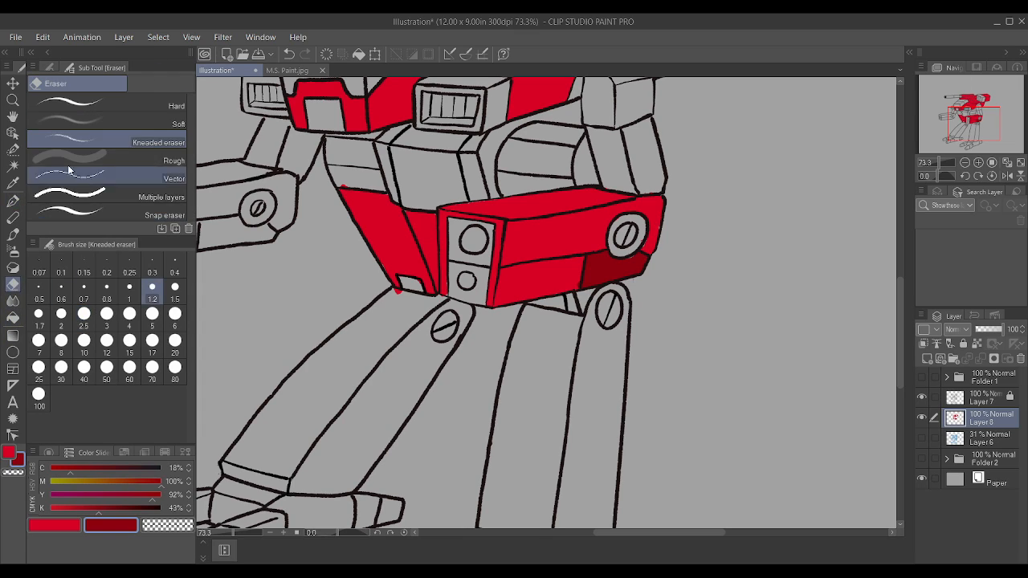
click(106, 120)
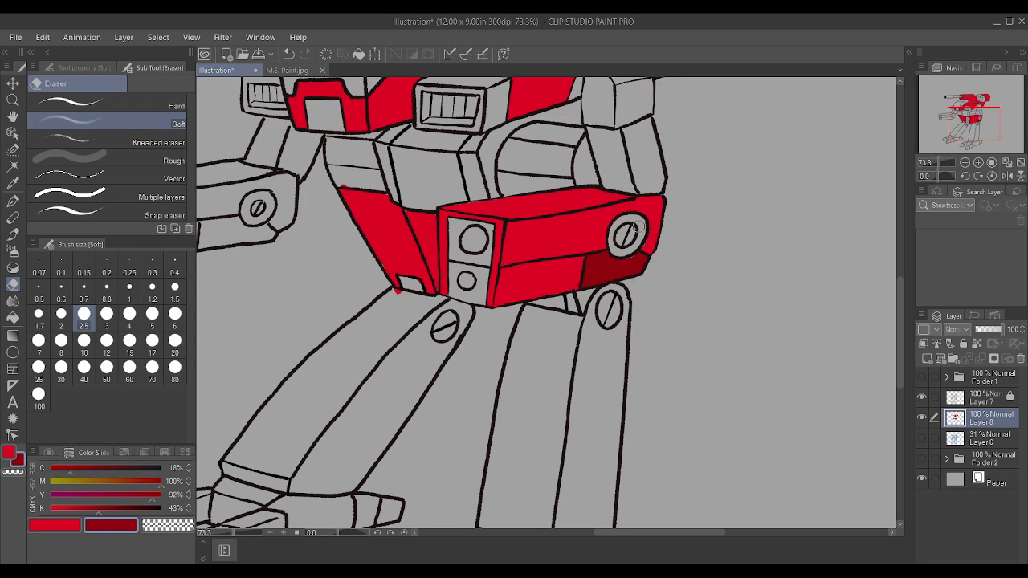
click(60, 526)
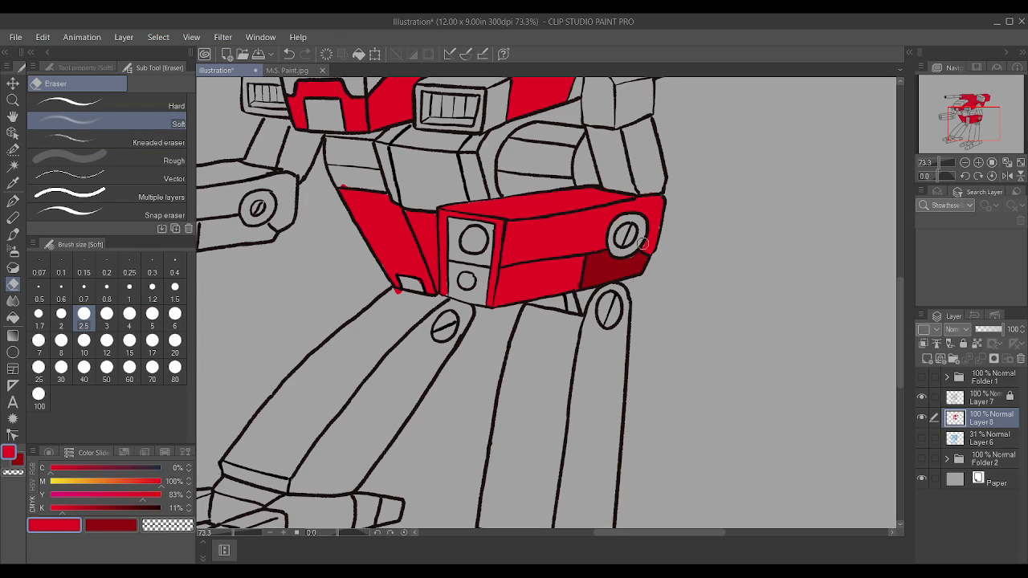
drag(643, 243, 654, 217)
Step: Sample the armour red as the main colour and touch up the pod's rear edge behind the round joint
alt+click(553, 224)
key(p)
drag(650, 244, 655, 208)
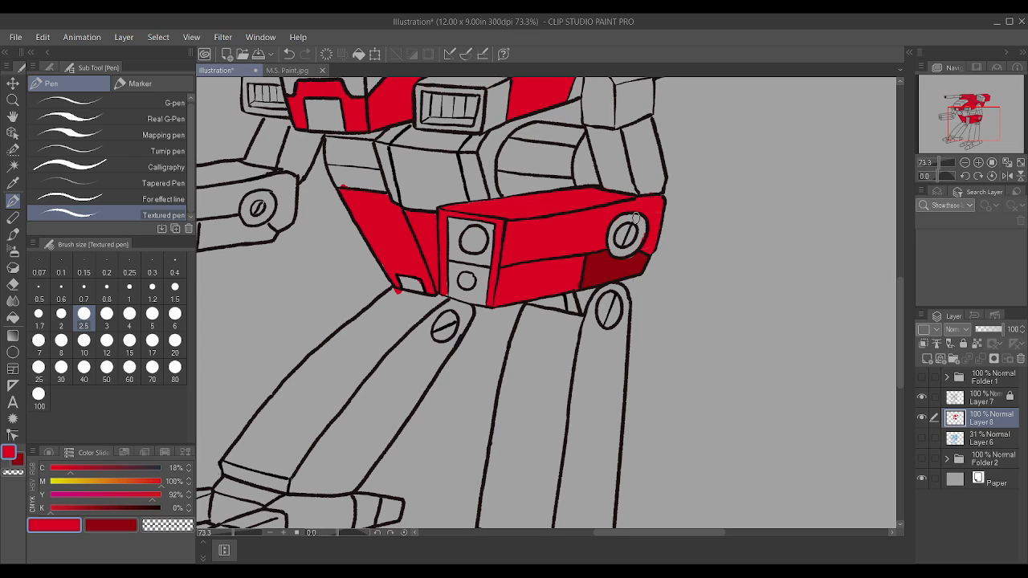
Step: Paint the outer ring of the near arm pod's round joint dark red, leaving the slotted centre unpainted
click(119, 524)
mouse_move(616, 251)
mouse_down()
mouse_move(639, 241)
mouse_move(641, 223)
mouse_move(625, 215)
mouse_move(609, 227)
mouse_move(611, 252)
mouse_up()
alt+click(617, 231)
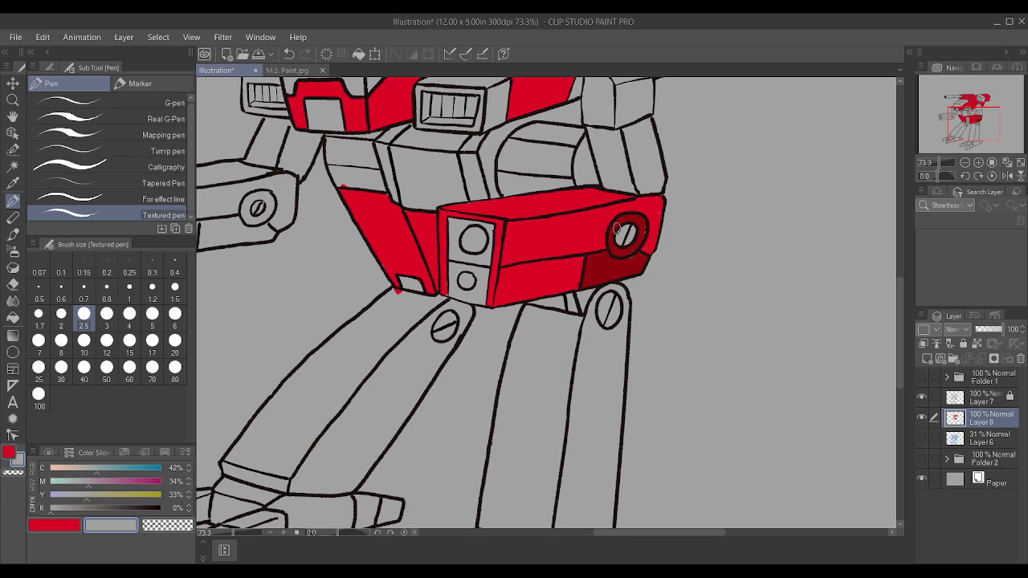
alt+click(615, 278)
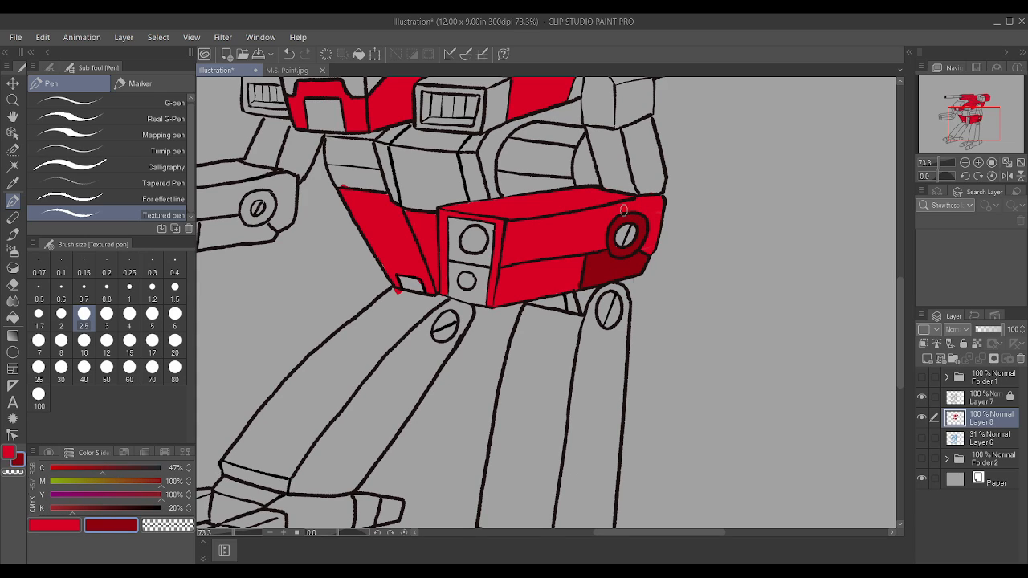
drag(618, 222, 630, 219)
Step: Auto-select the long front and side panels of both legs from Layer 7's line art
scroll(843, 217, down, 2)
scroll(843, 201, up, 1)
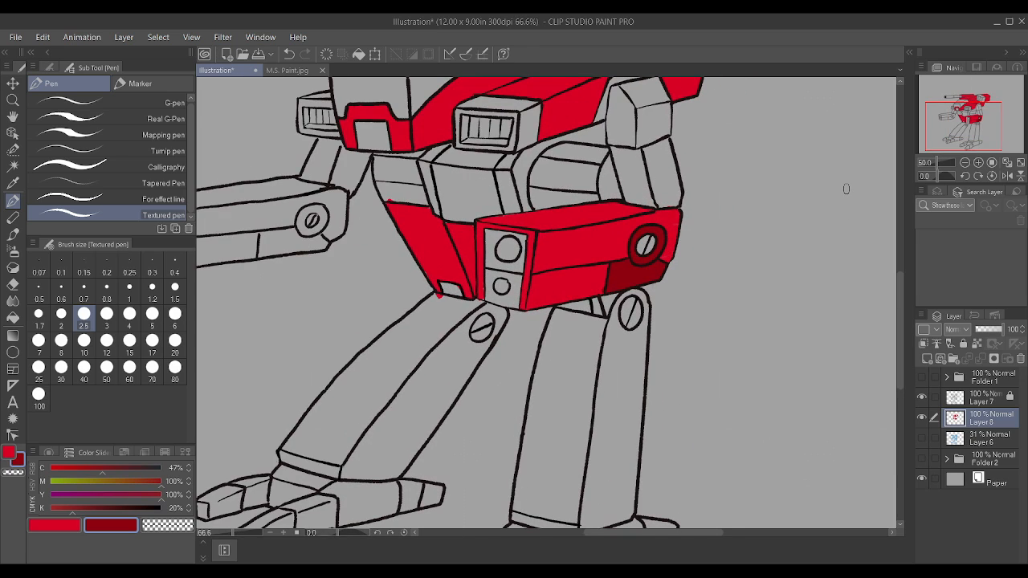
click(13, 166)
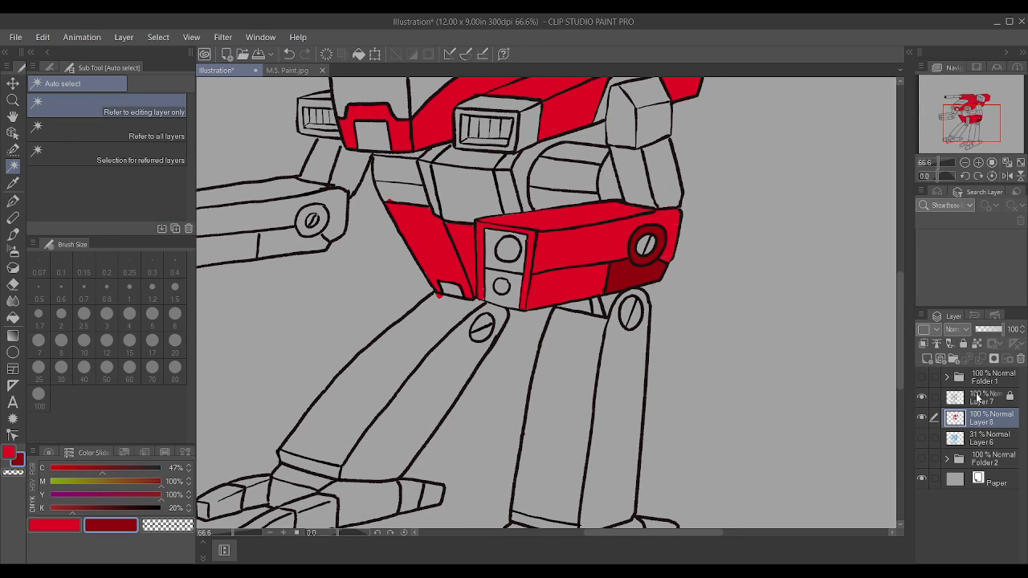
click(979, 398)
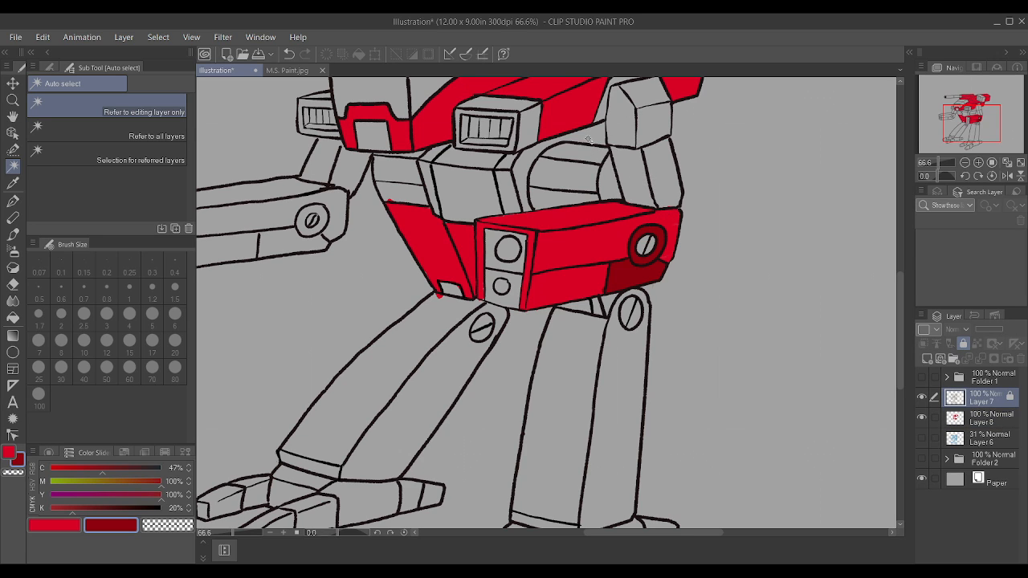
scroll(578, 139, down, 4)
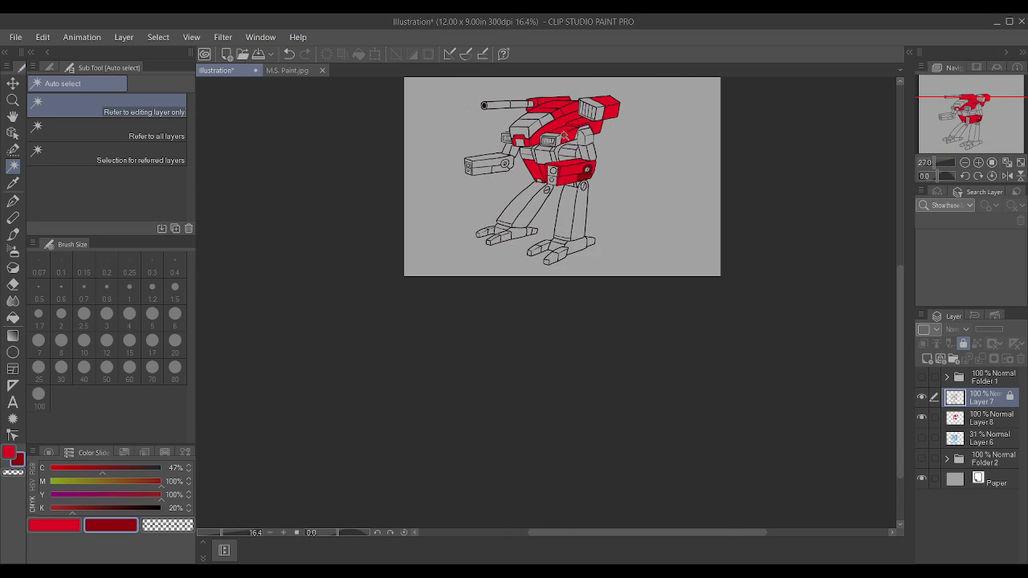
scroll(598, 297, up, 2)
click(547, 353)
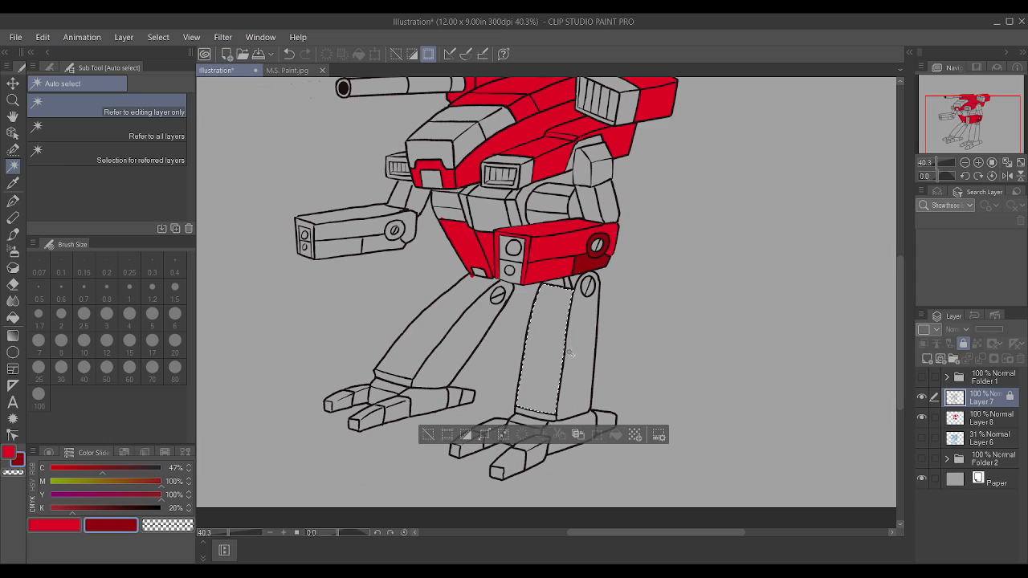
shift+click(579, 349)
shift+click(472, 341)
shift+click(440, 331)
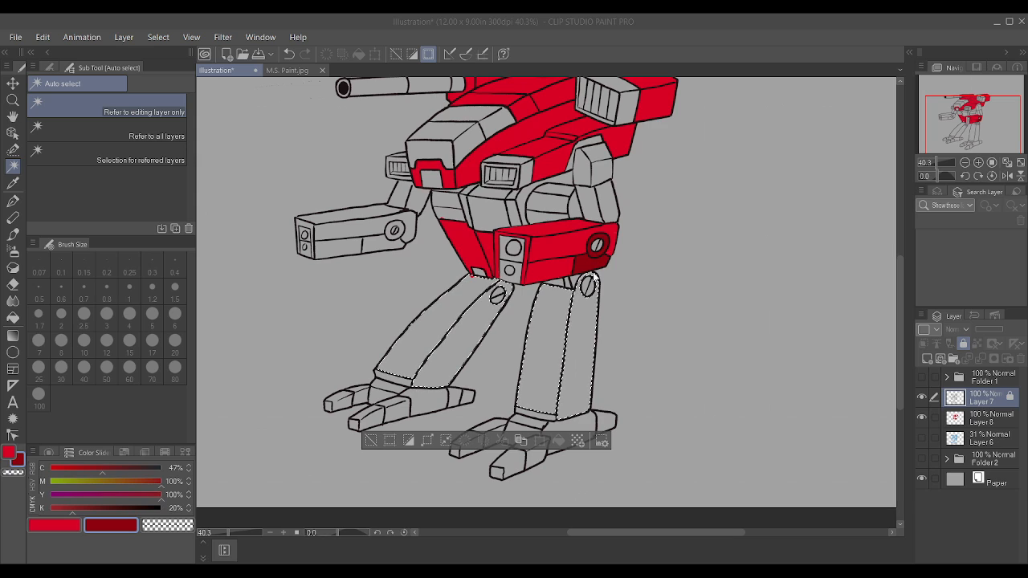
Step: Paint the selected panels of both legs red on Layer 8 with the Textured pen at size 50, and clear the selection
click(1002, 421)
click(75, 526)
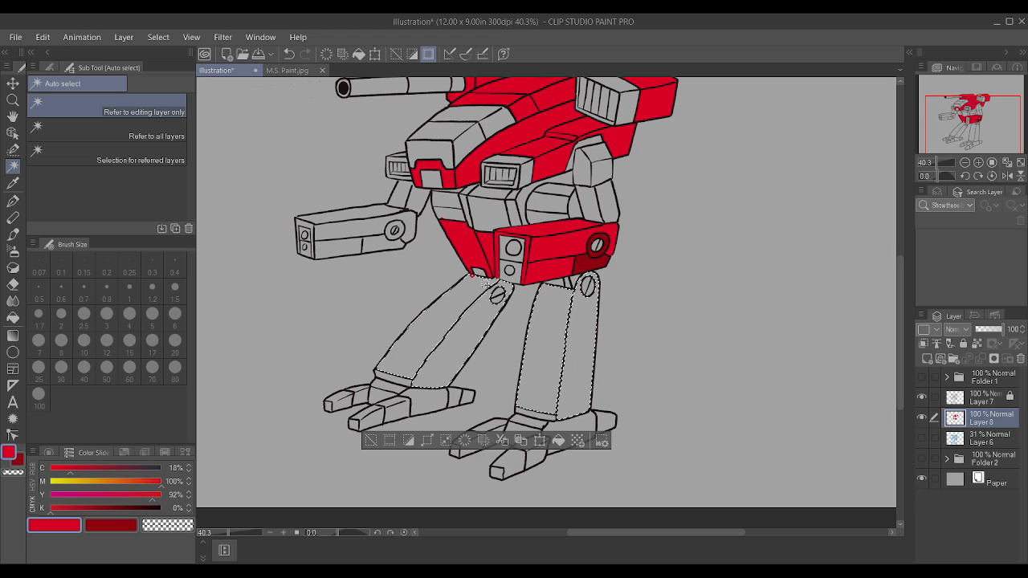
key(p)
key(])
key(])
key(])
key(])
key(])
key(])
key(])
key(])
key(])
key(])
key(])
key(])
key(])
key(])
key(])
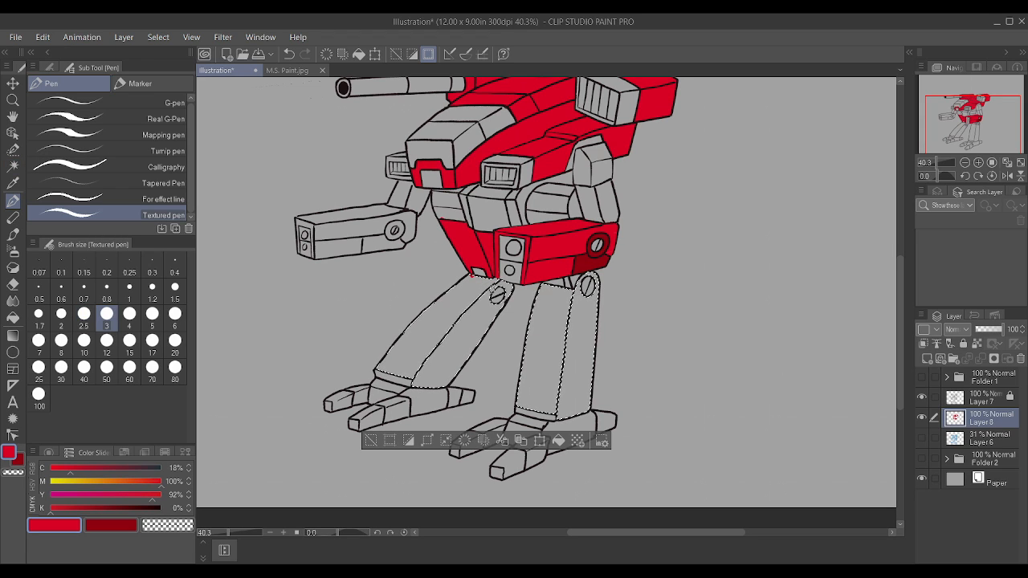
mouse_move(490, 298)
mouse_down()
mouse_move(468, 314)
mouse_move(475, 290)
mouse_move(407, 380)
mouse_move(525, 403)
mouse_up()
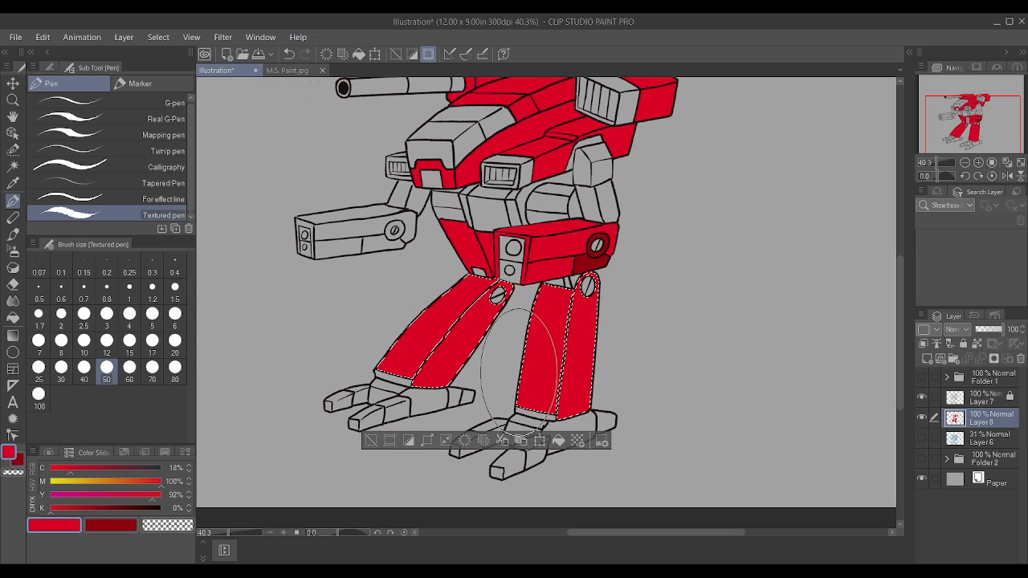
key(ctrl+d)
Step: Paint the narrow trim bands at the lower ends of both legs red with the pen at size 5
key(bracketleft)
key(bracketleft)
key(bracketleft)
key(bracketleft)
key(bracketleft)
key(bracketleft)
key(bracketleft)
key(bracketleft)
key(bracketleft)
key(bracketleft)
key(bracketleft)
key(bracketleft)
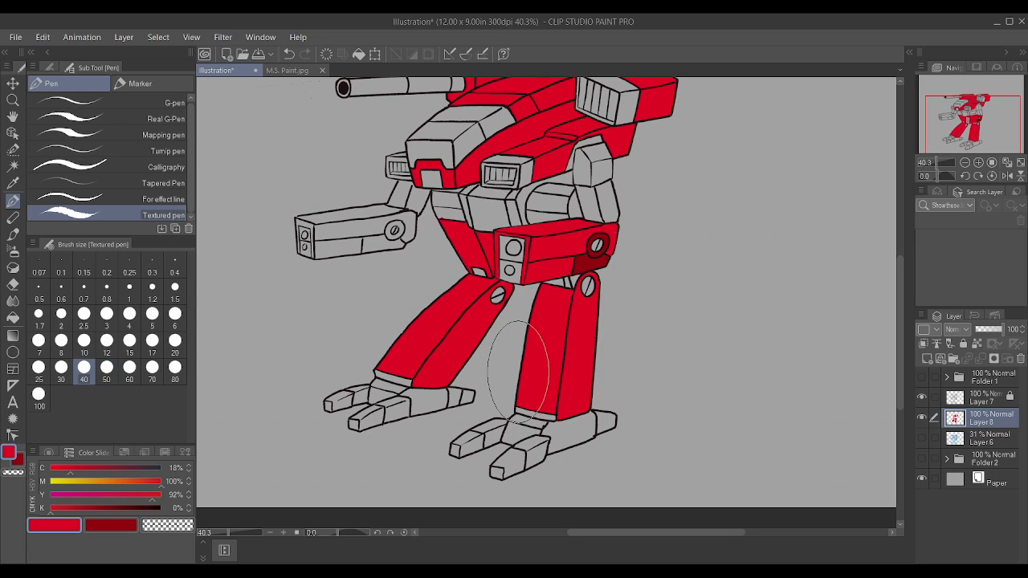
drag(381, 372, 410, 380)
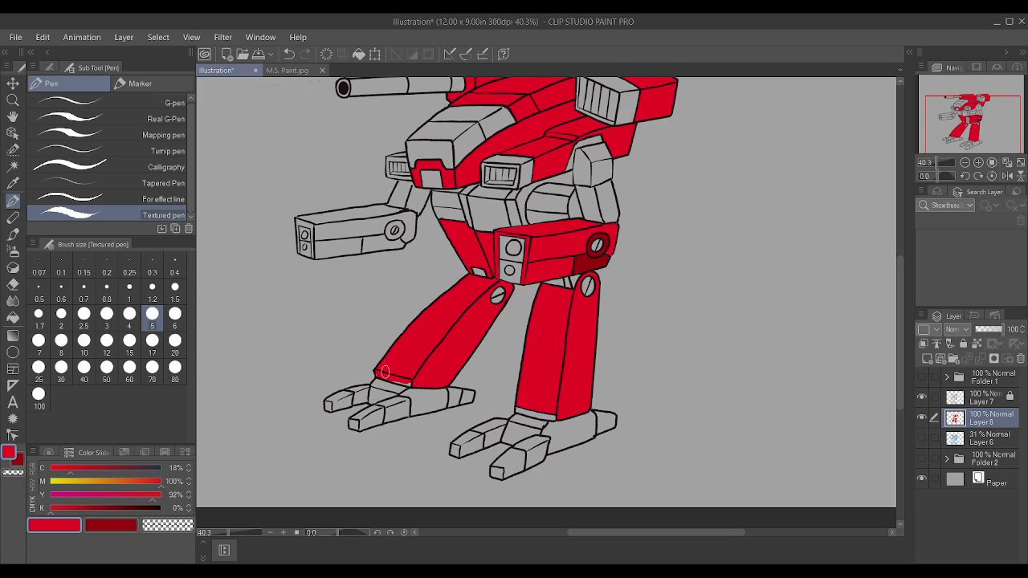
drag(523, 411, 554, 415)
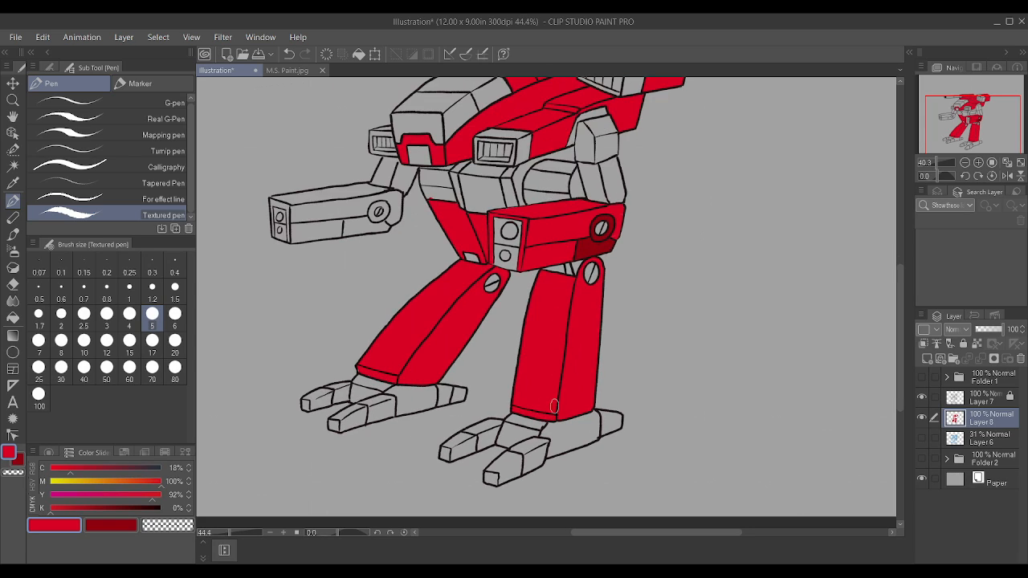
Step: Touch up the front edge of the pod's dark red lower panel using dark red and sampled armour red, reducing the pen to size 1.2
scroll(558, 340, up, 3)
scroll(564, 312, up, 2)
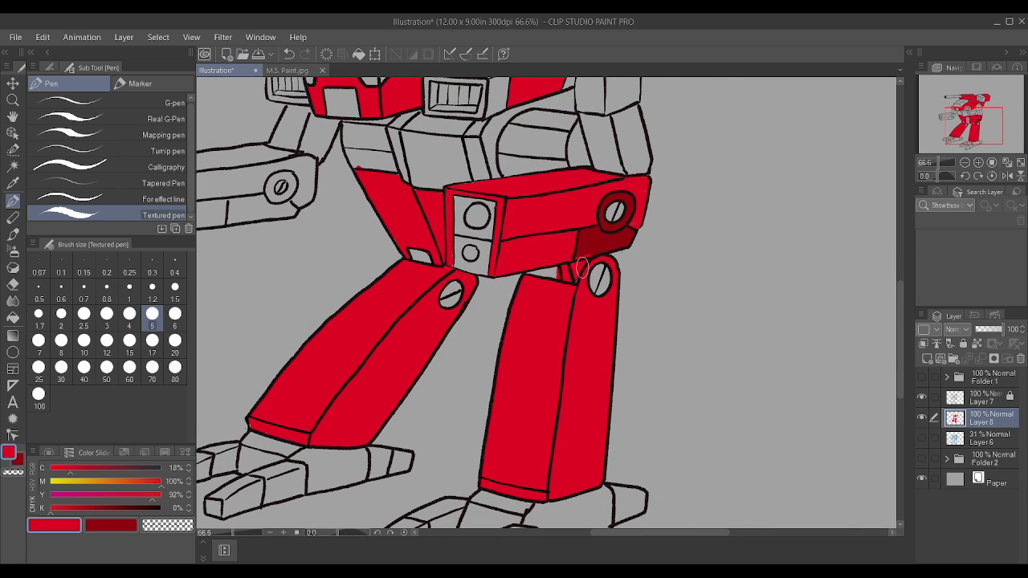
scroll(595, 225, up, 2)
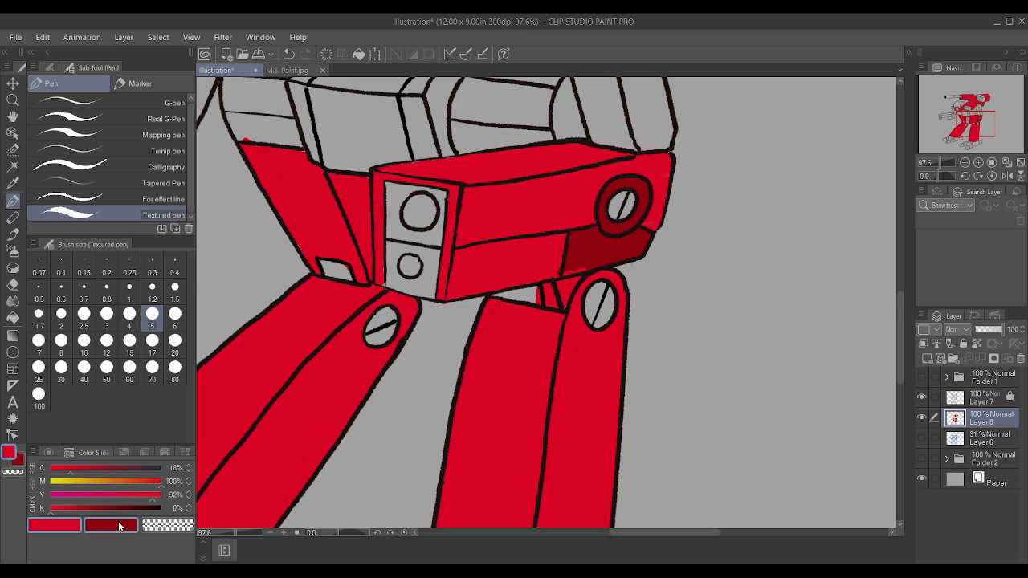
click(119, 526)
key(bracketleft)
key(bracketleft)
key(bracketleft)
key(bracketleft)
key(bracketleft)
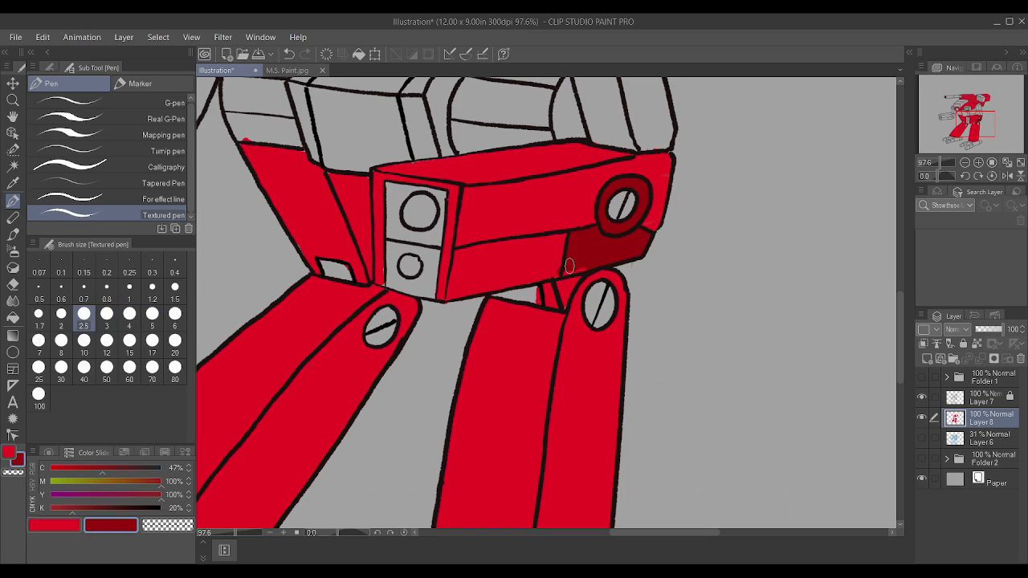
alt+click(551, 271)
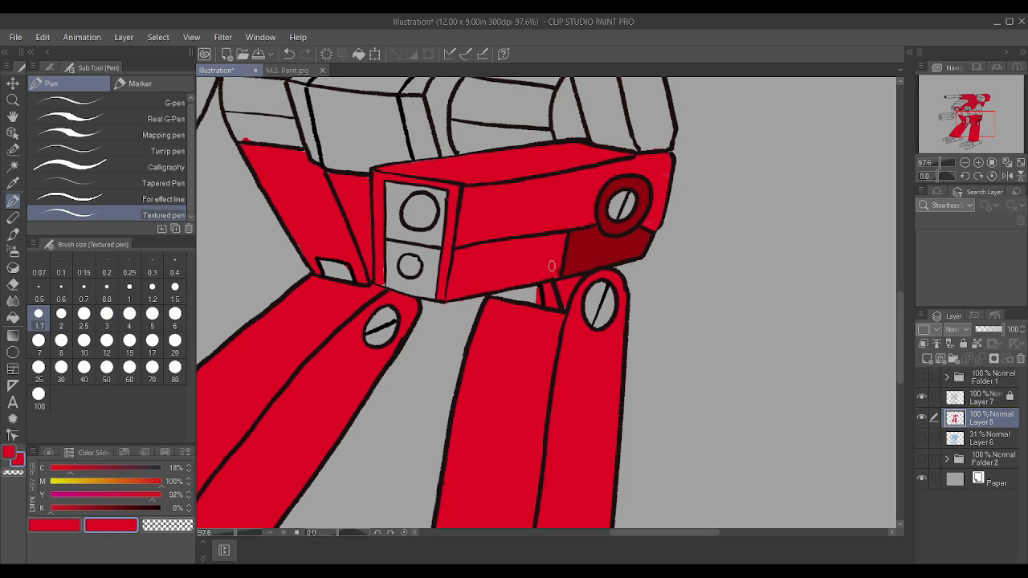
key(bracketleft)
key(bracketleft)
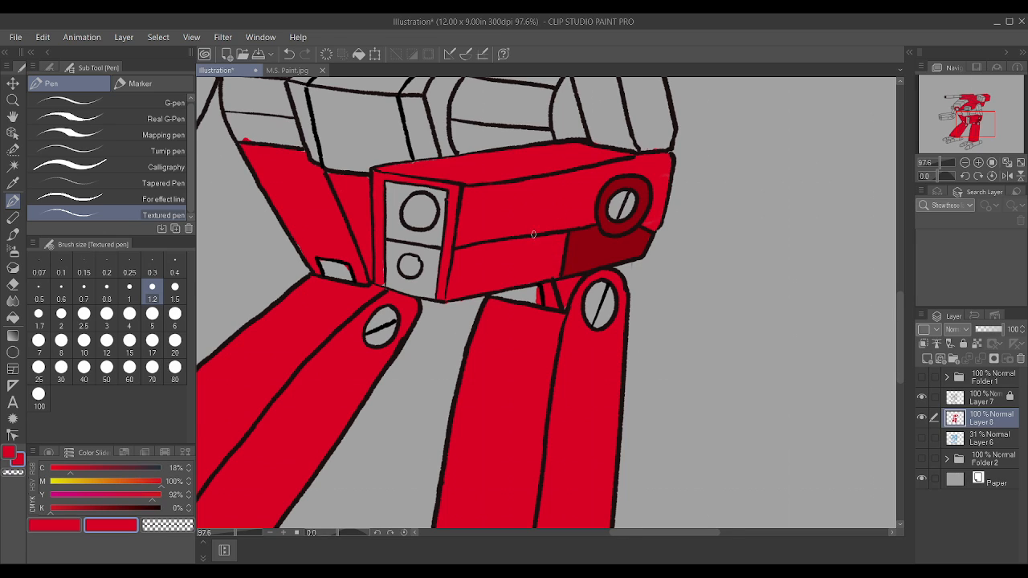
Step: Mix a blue-grey secondary colour with C 18%, M 0%, Y 0% and K 64%, testing it in the gap beneath the pod
scroll(534, 235, down, 1)
drag(135, 509, 93, 486)
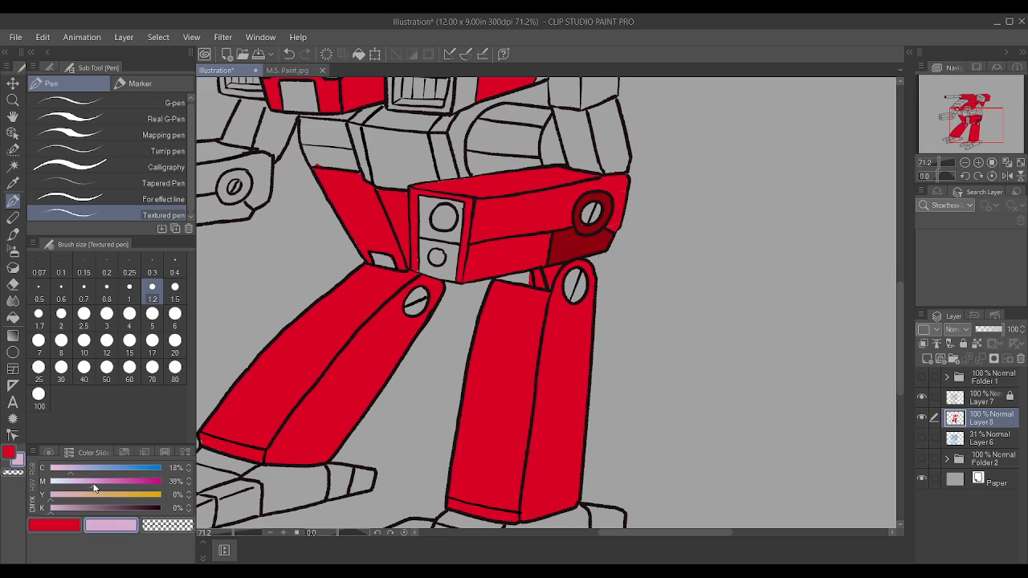
drag(31, 490, 33, 490)
mouse_move(96, 511)
mouse_down()
mouse_move(106, 510)
mouse_move(87, 511)
mouse_up()
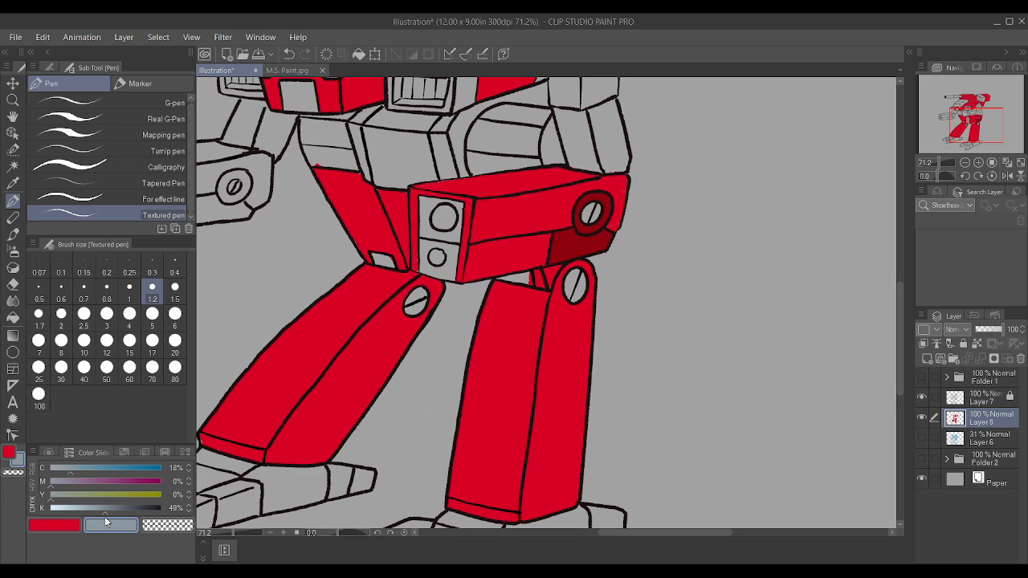
drag(104, 517, 110, 519)
scroll(607, 290, up, 5)
drag(478, 273, 464, 272)
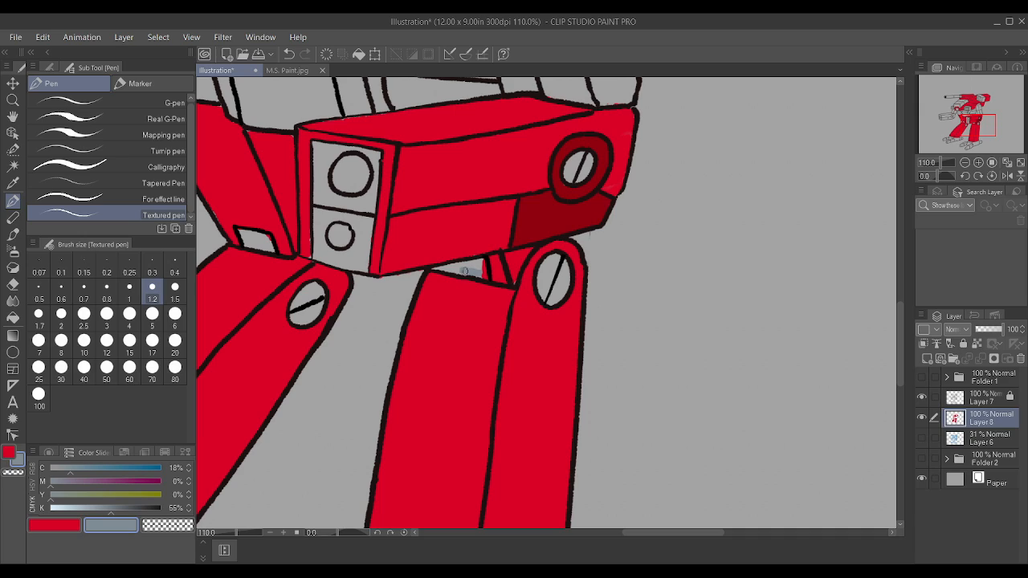
drag(123, 508, 121, 507)
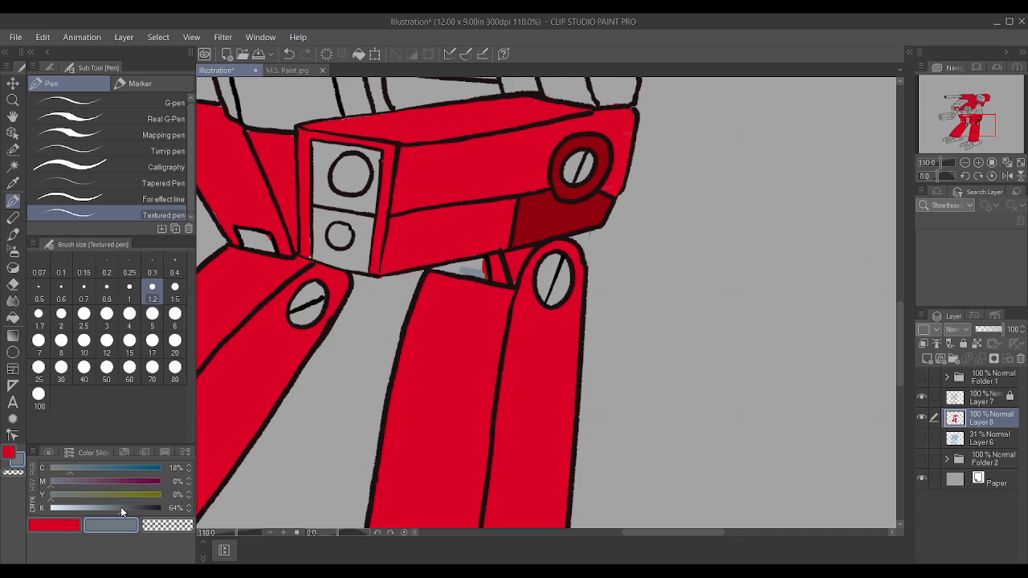
Step: Fill the small recess between the pod and the near leg blue-grey, tidying its edges with sampled armour red
mouse_move(461, 271)
mouse_down()
mouse_move(483, 274)
mouse_move(482, 262)
mouse_move(460, 267)
mouse_up()
alt+click(456, 298)
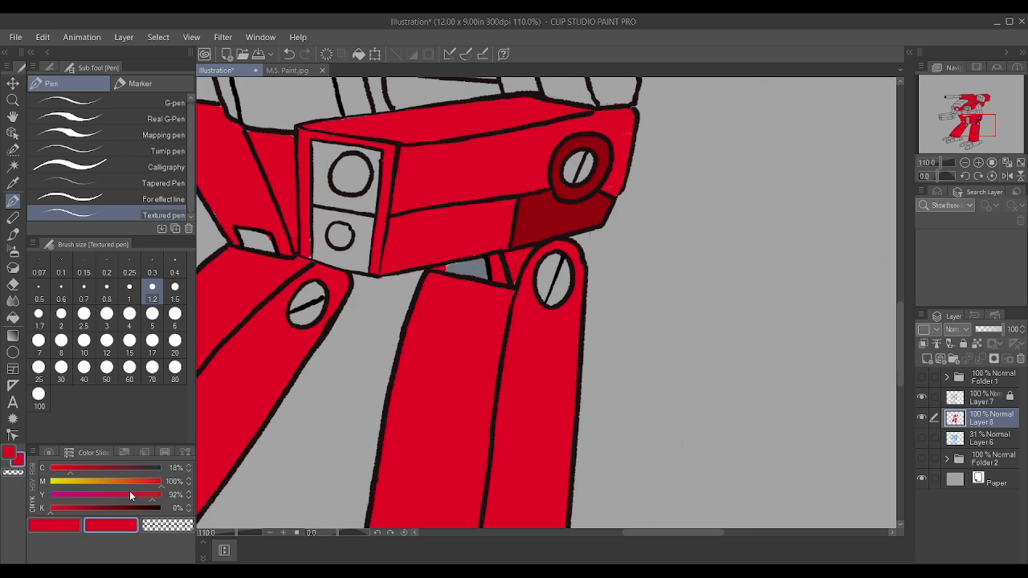
alt+click(465, 270)
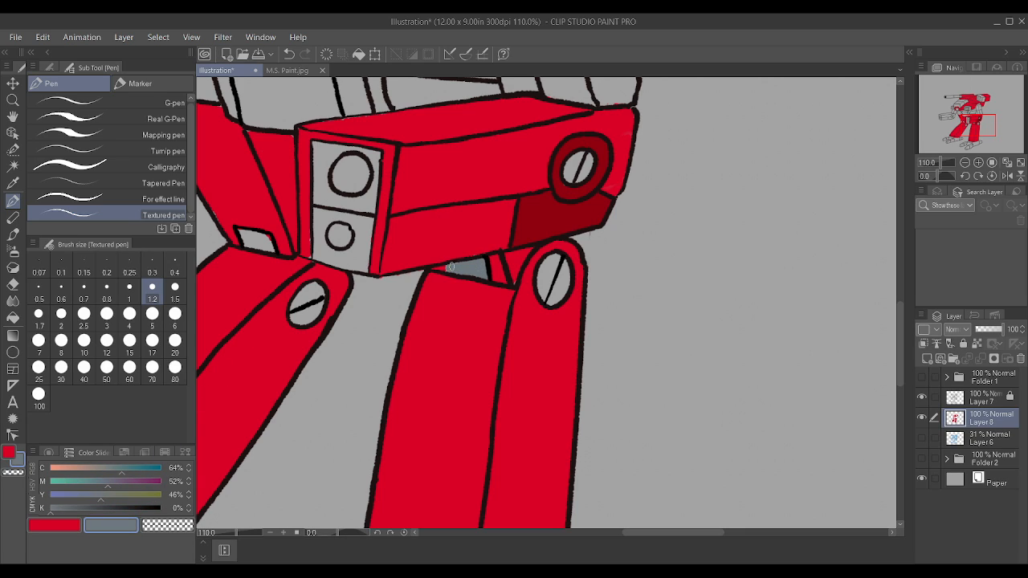
alt+click(499, 312)
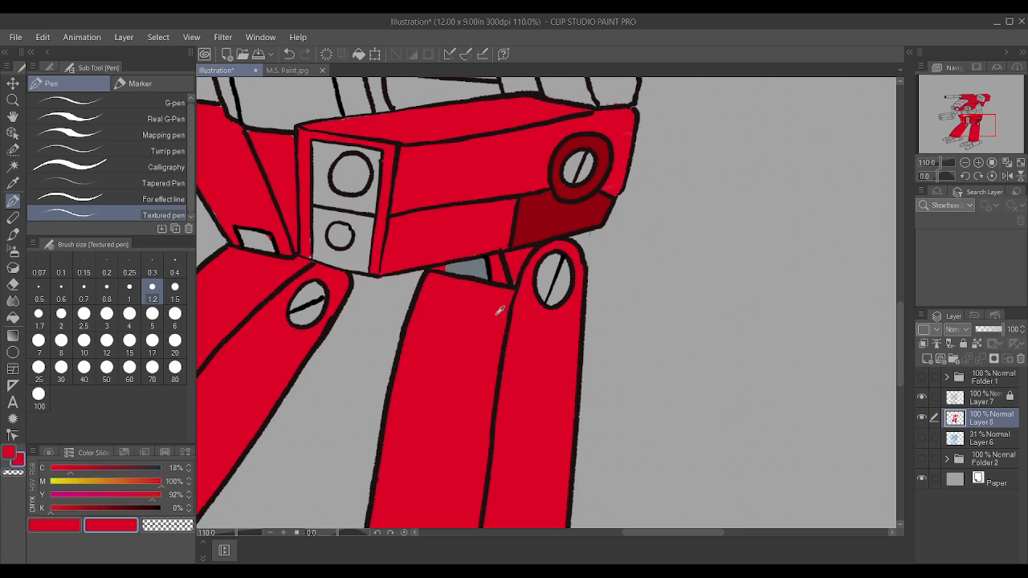
alt+click(487, 268)
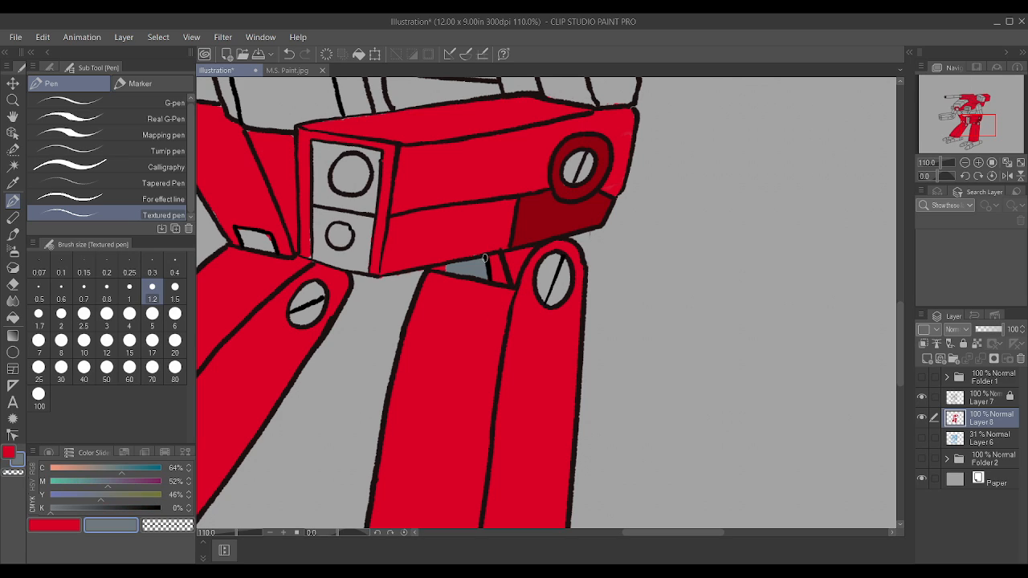
Step: Paint the slotted round joint discs at the upper ends of both legs blue-grey, enlarging the pen to size 2
mouse_move(560, 292)
mouse_down()
mouse_move(550, 289)
mouse_move(562, 282)
mouse_move(544, 275)
mouse_move(561, 267)
mouse_up()
key(bracketright)
key(bracketright)
key(bracketright)
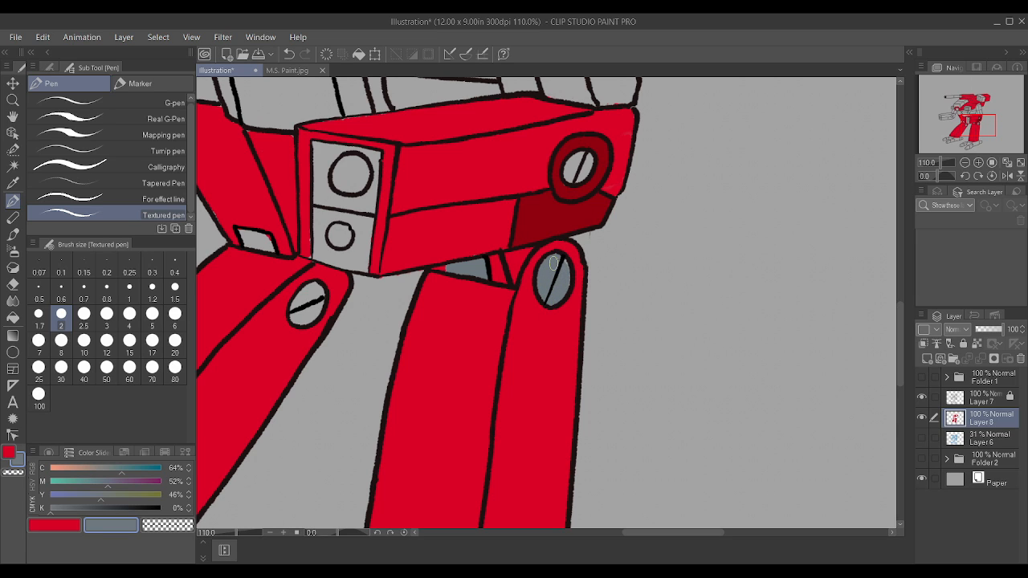
scroll(546, 270, down, 3)
scroll(498, 217, up, 3)
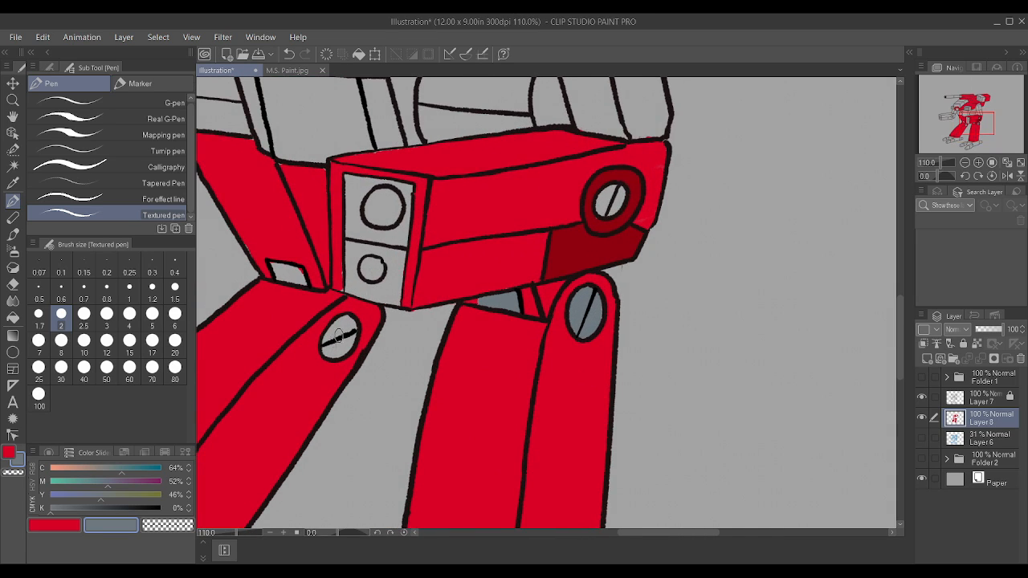
mouse_move(344, 328)
mouse_down()
mouse_move(329, 335)
mouse_move(349, 331)
mouse_up()
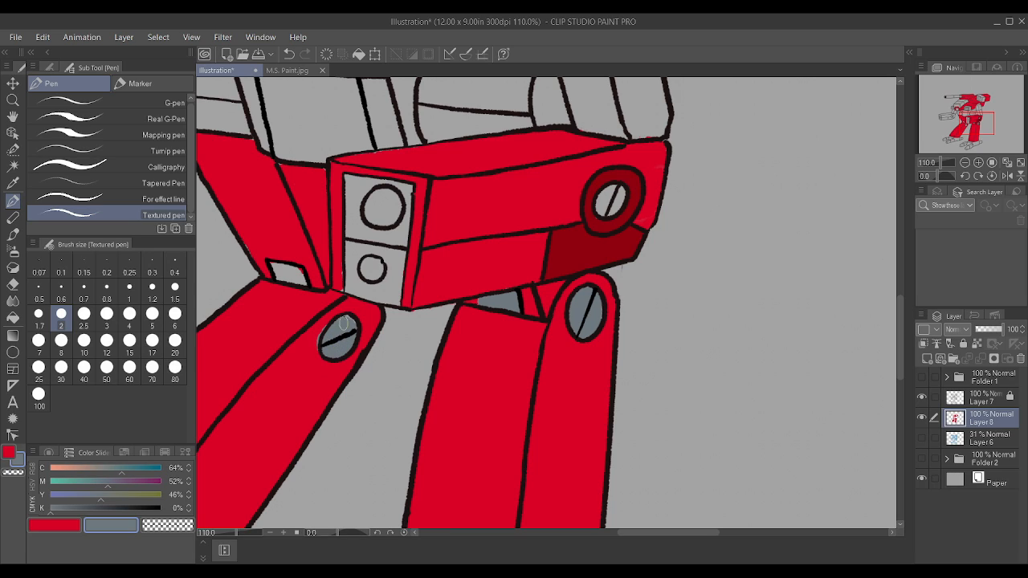
Step: Sample the armour red and touch up the narrow border beside the pod's front face at pen size 1.5
alt+click(297, 351)
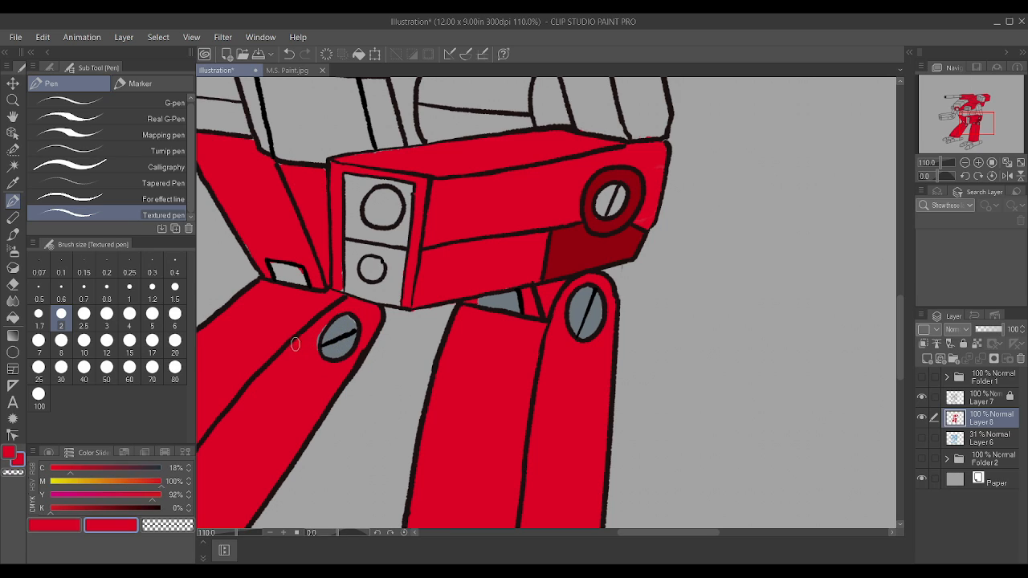
key(bracketleft)
key(bracketleft)
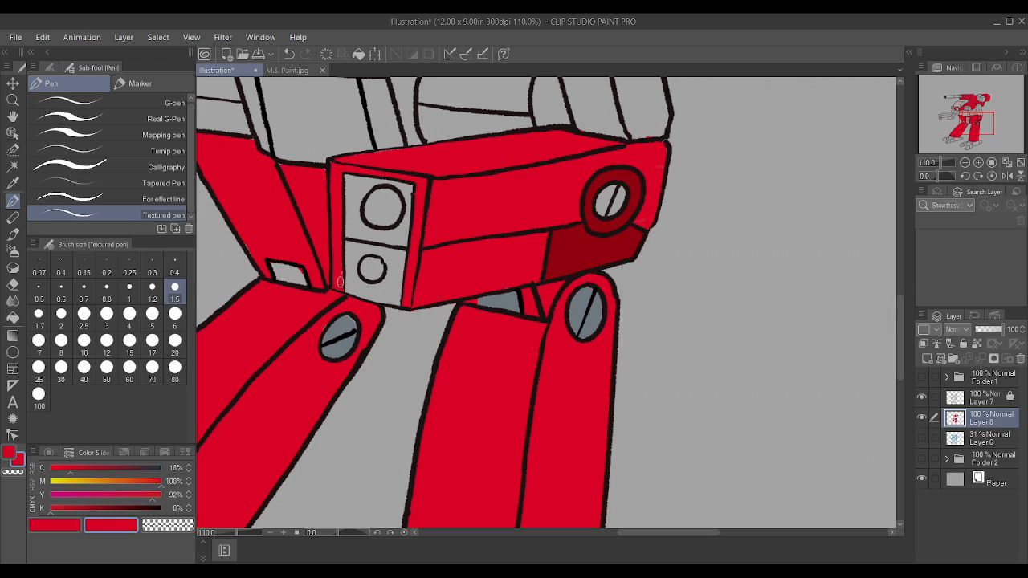
drag(340, 282, 340, 247)
Step: Sample the blue-grey and fill the small pelvis notch and the pod's front face with both circles, using pen sizes 1.5 and 4
alt+click(507, 299)
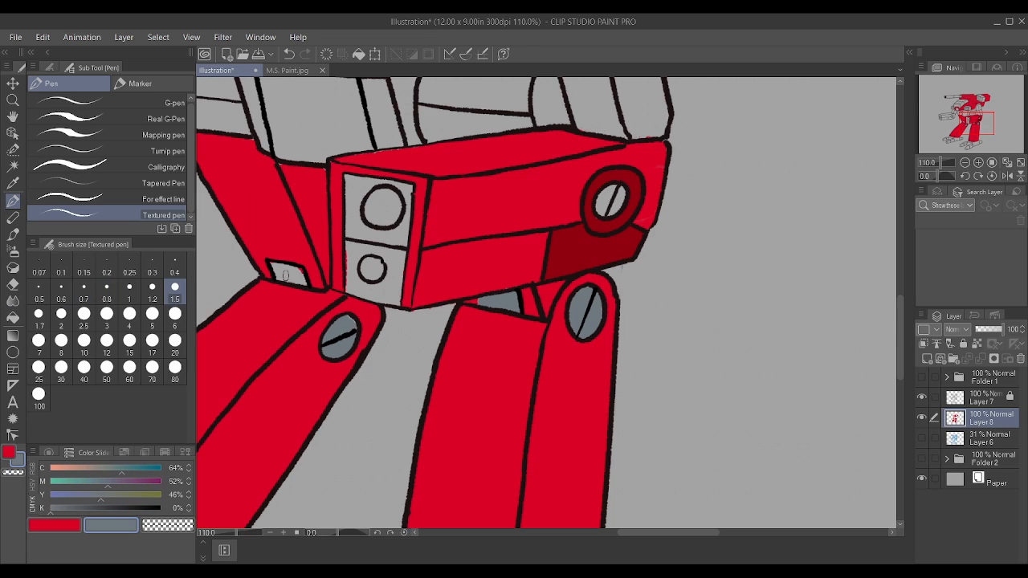
mouse_move(288, 277)
mouse_down()
mouse_move(302, 270)
mouse_move(273, 270)
mouse_up()
mouse_move(348, 293)
mouse_down()
mouse_move(349, 180)
mouse_move(407, 189)
mouse_move(395, 300)
mouse_move(350, 288)
mouse_move(383, 302)
mouse_up()
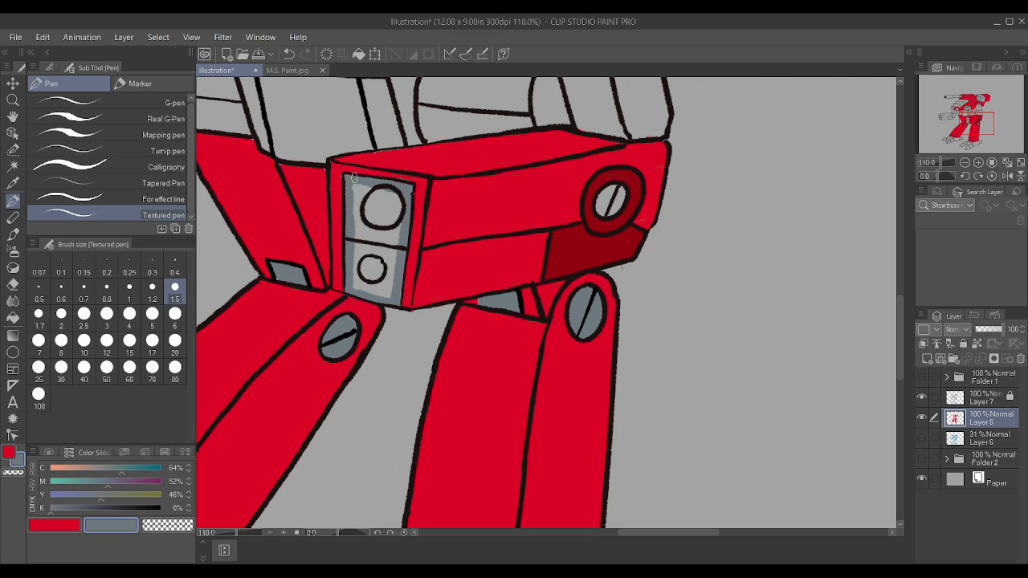
drag(351, 198, 356, 279)
key(bracketright)
key(bracketright)
key(bracketright)
key(bracketright)
key(bracketright)
mouse_move(360, 192)
mouse_down()
mouse_move(396, 201)
mouse_move(385, 287)
mouse_move(356, 278)
mouse_move(364, 211)
mouse_move(376, 262)
mouse_up()
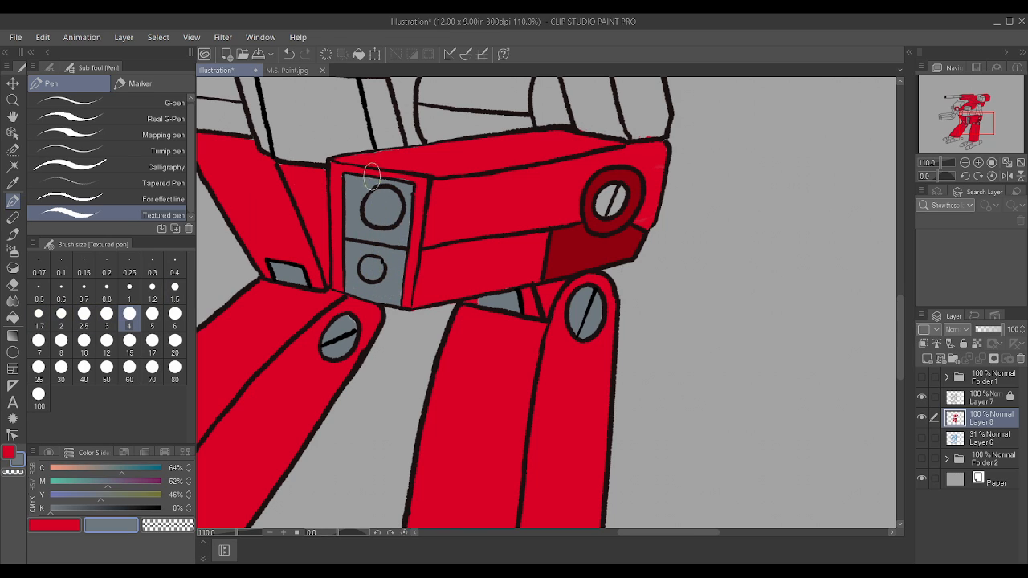
Step: Sample the armour red and paint the waist's central panels and the rounded section behind them at pen size 7
alt+click(299, 175)
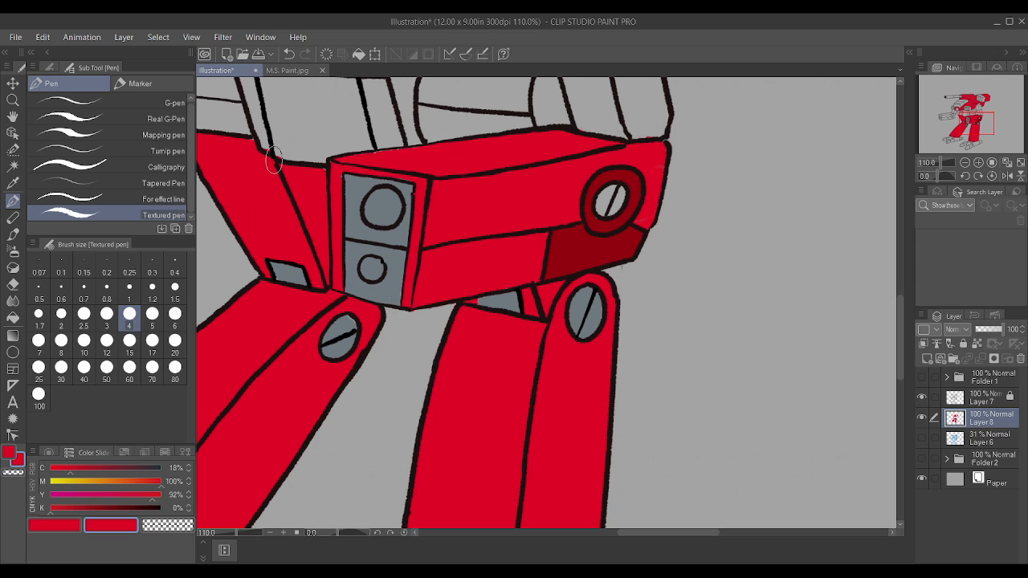
scroll(383, 174, down, 4)
scroll(384, 129, up, 2)
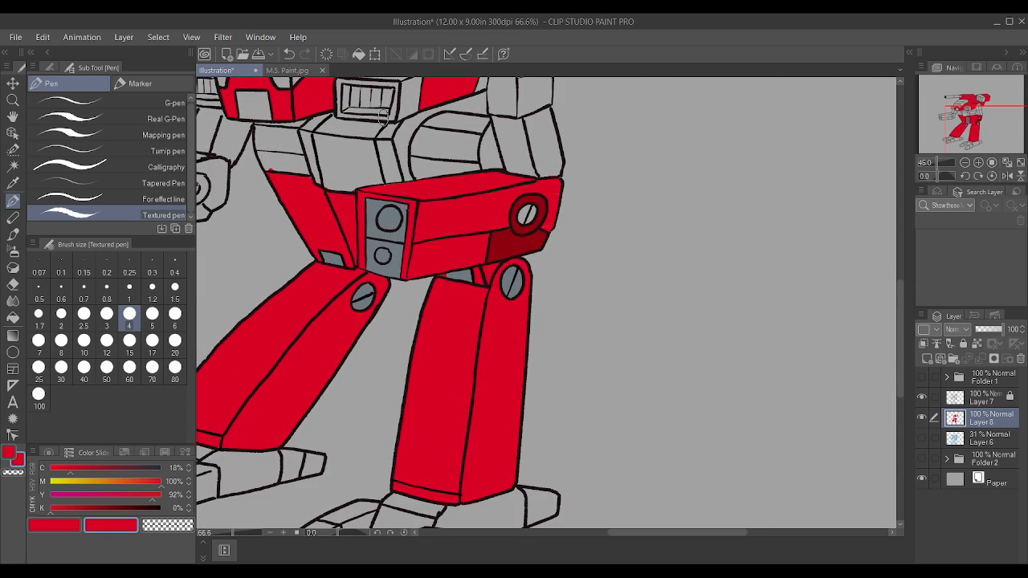
scroll(385, 127, down, 3)
scroll(358, 94, up, 2)
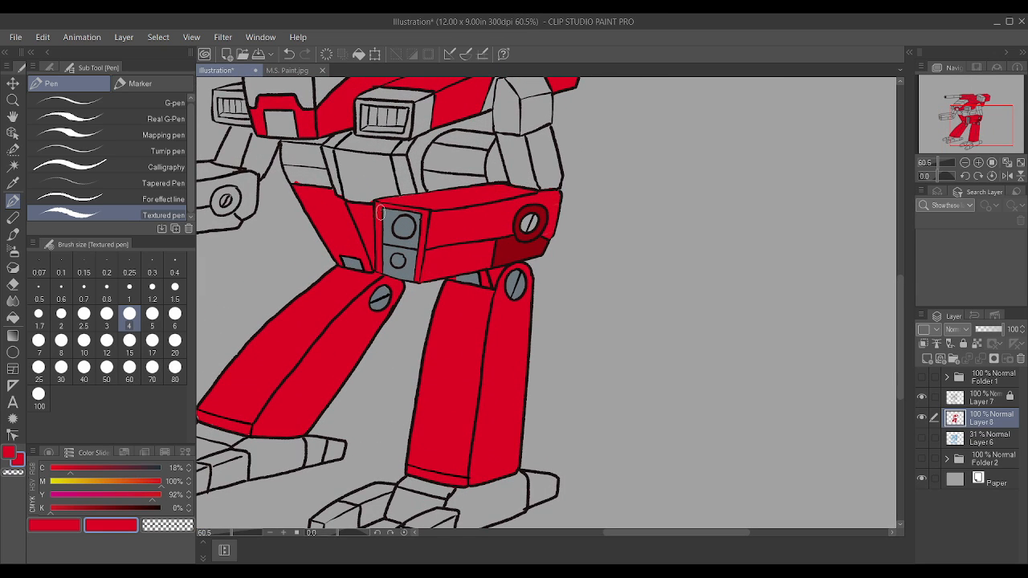
key(bracketright)
key(bracketright)
key(bracketright)
mouse_move(413, 188)
mouse_down()
mouse_move(370, 184)
mouse_move(469, 156)
mouse_move(449, 184)
mouse_move(478, 165)
mouse_move(477, 141)
mouse_move(435, 145)
mouse_up()
scroll(446, 201, down, 2)
scroll(450, 181, up, 2)
mouse_move(378, 199)
mouse_down()
mouse_move(356, 215)
mouse_move(366, 224)
mouse_move(329, 205)
mouse_move(401, 181)
mouse_move(338, 180)
mouse_move(310, 210)
mouse_move(341, 160)
mouse_move(403, 181)
mouse_up()
scroll(403, 180, down, 3)
scroll(362, 217, up, 4)
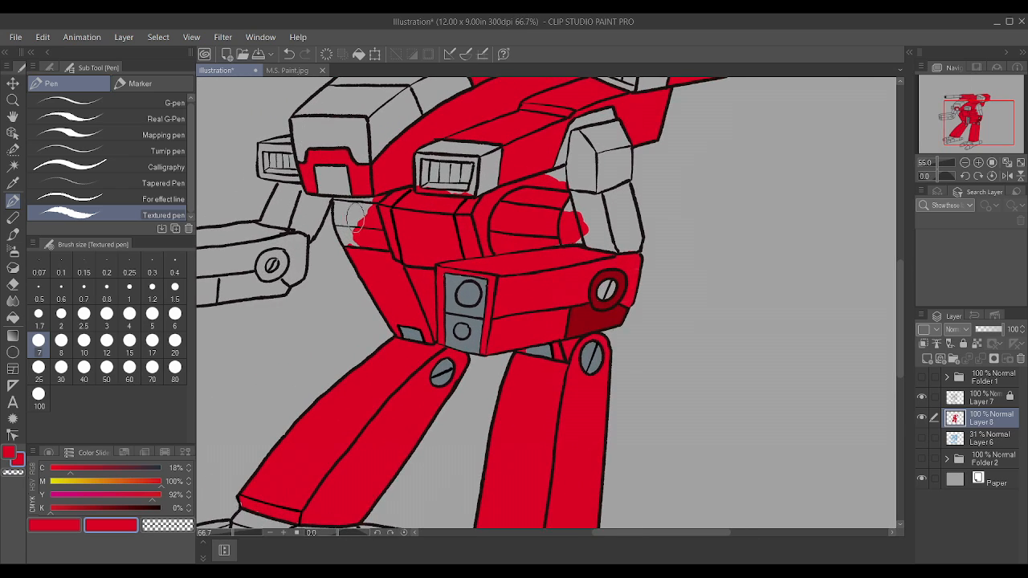
Step: Finish the waist's far side panels in red up to their outline with the Textured pen at size 4
drag(361, 219, 351, 225)
key(p)
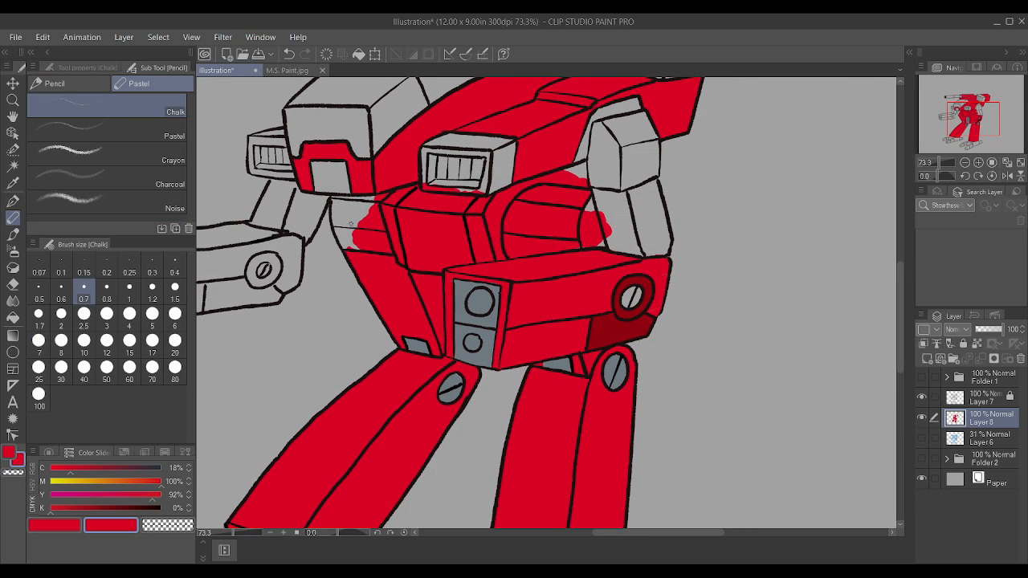
key(p)
key(bracketleft)
key(bracketleft)
mouse_move(354, 229)
mouse_down()
mouse_move(341, 206)
mouse_move(355, 209)
mouse_move(352, 231)
mouse_move(370, 203)
mouse_move(360, 216)
mouse_move(341, 199)
mouse_up()
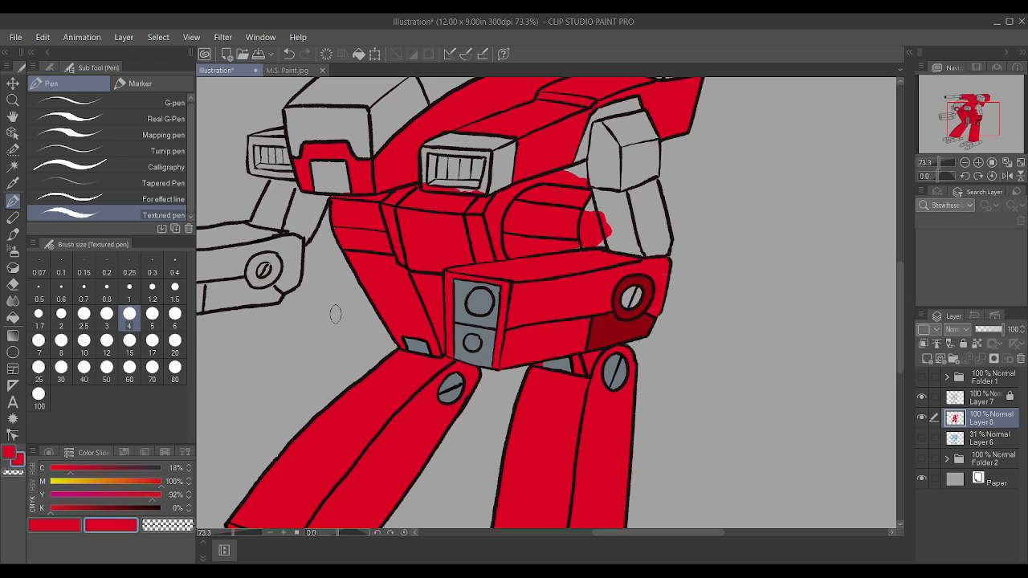
Step: Sample the dark red and fill the small square panel below the cockpit with the Textured pen at size 2
scroll(401, 331, up, 2)
alt+click(499, 359)
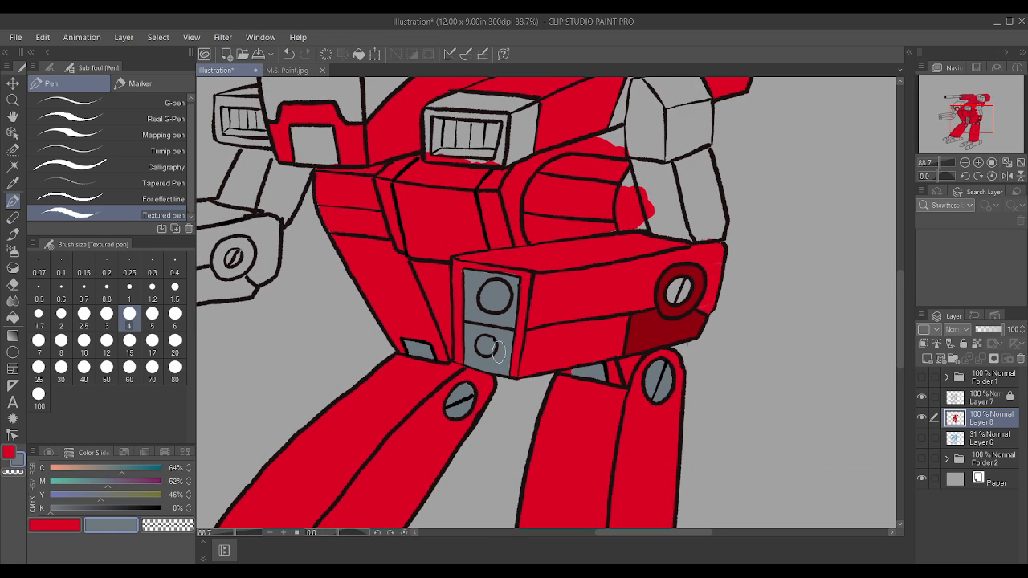
alt+click(647, 321)
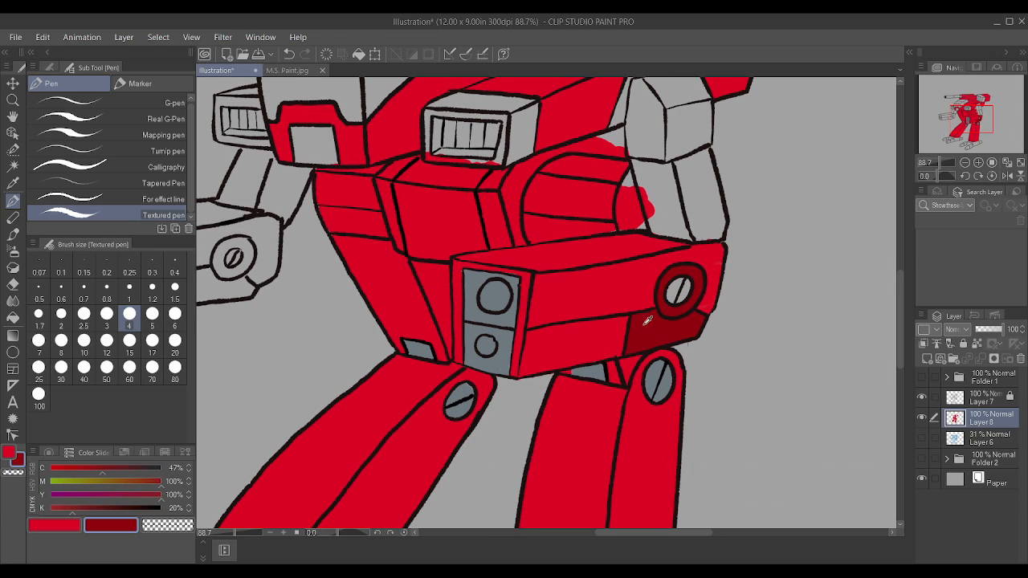
key(bracketleft)
key(bracketleft)
key(bracketleft)
mouse_move(291, 128)
mouse_down()
mouse_move(325, 127)
mouse_move(329, 137)
mouse_move(332, 158)
mouse_move(298, 156)
mouse_up()
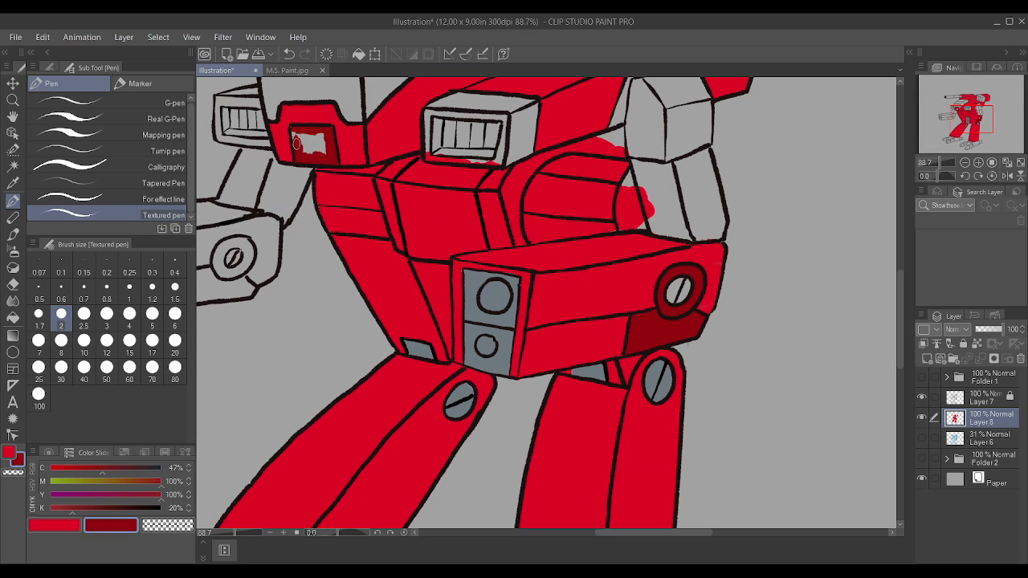
mouse_move(296, 143)
mouse_down()
mouse_move(322, 135)
mouse_move(308, 151)
mouse_up()
scroll(316, 146, down, 5)
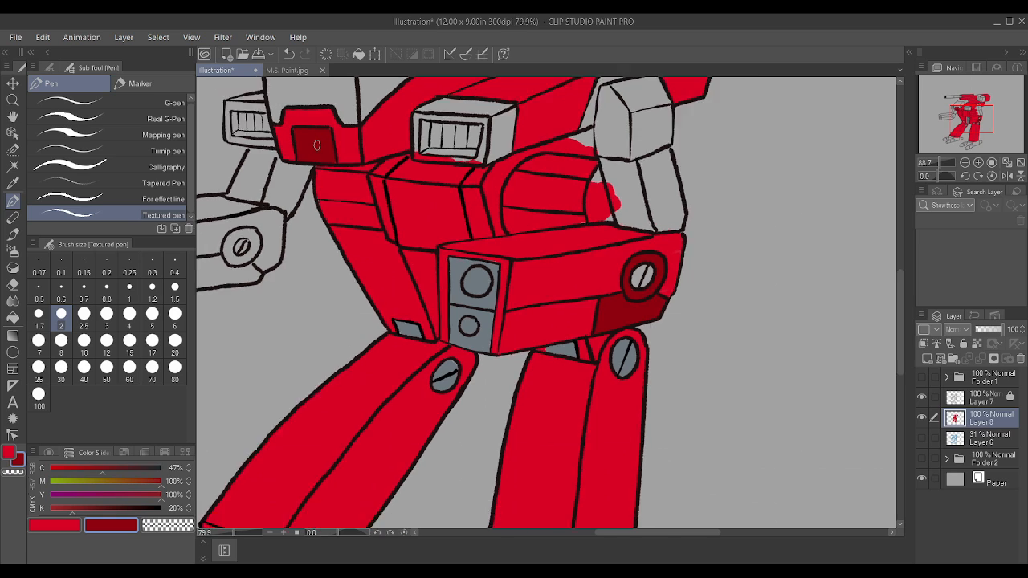
Step: Select Layer 7, set the drawing colour to black with K at 100%, and unlock the layer
scroll(478, 149, up, 1)
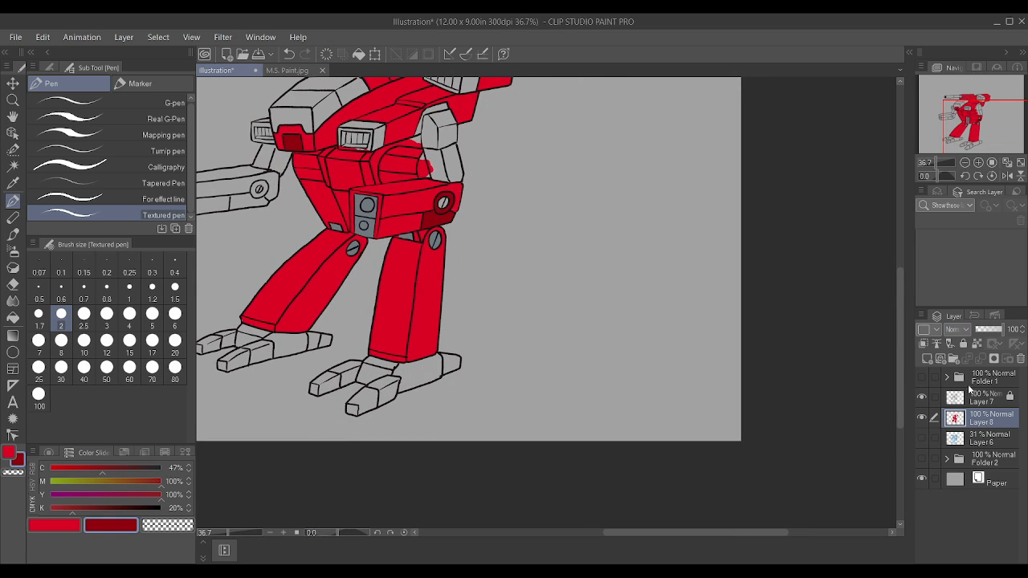
click(995, 401)
click(55, 525)
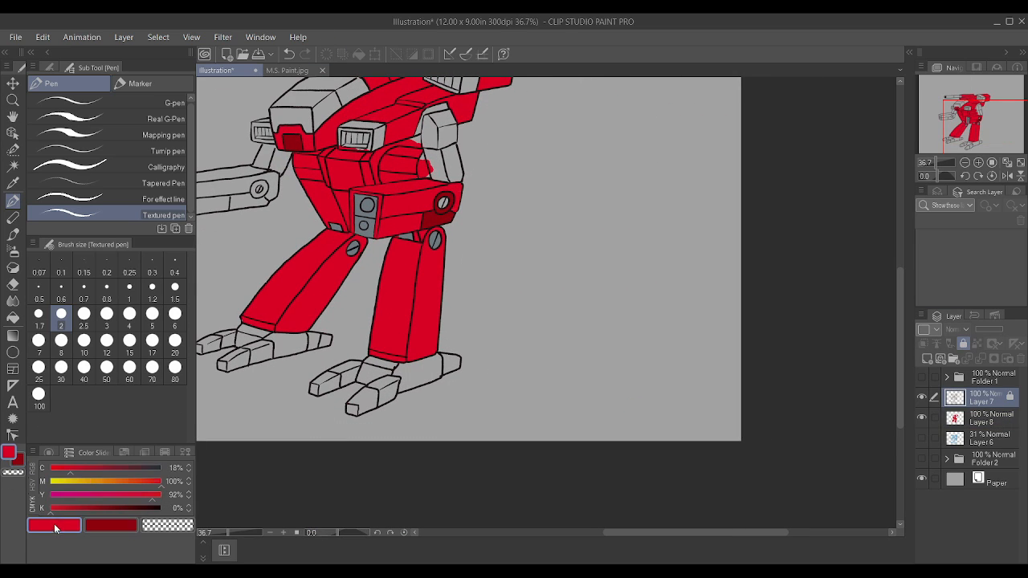
drag(136, 511, 226, 507)
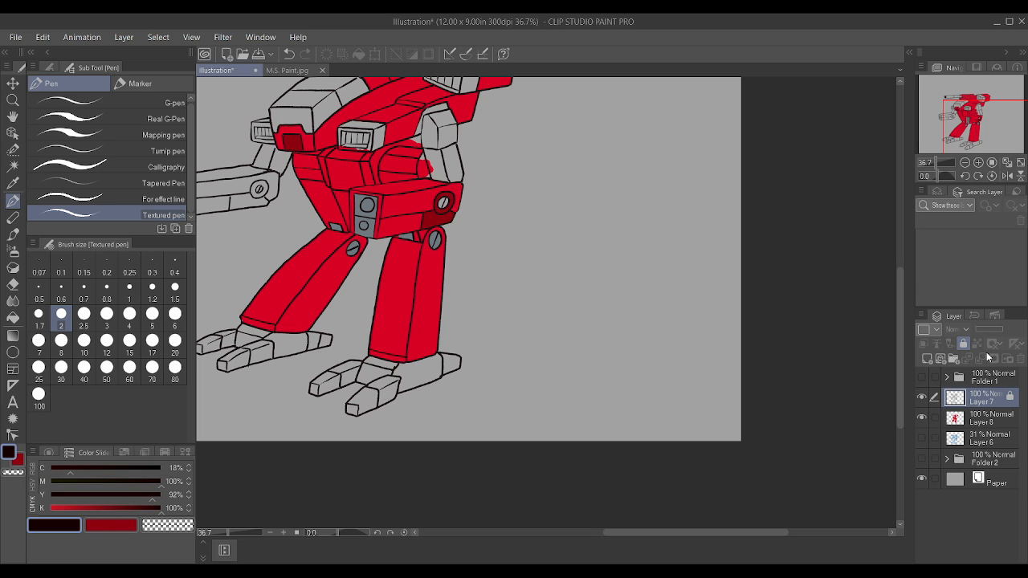
click(966, 345)
scroll(739, 269, down, 2)
scroll(699, 247, up, 4)
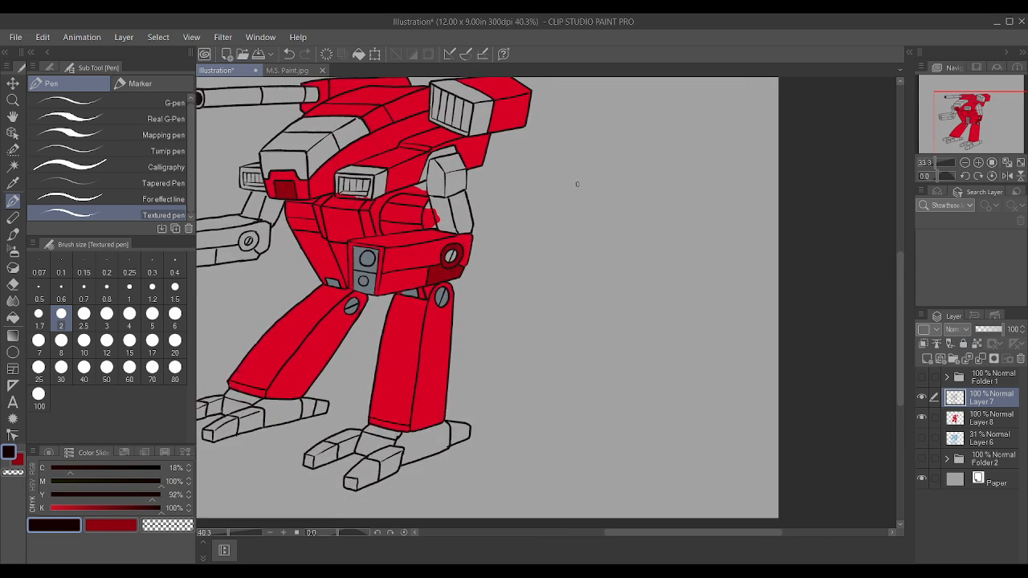
Step: Try filling the gap between the torso and upper arm with black on Layer 7, and undo the last strokes
scroll(395, 123, up, 3)
mouse_move(382, 161)
mouse_down()
mouse_move(367, 201)
mouse_move(374, 195)
mouse_up()
scroll(386, 151, down, 3)
scroll(399, 126, up, 3)
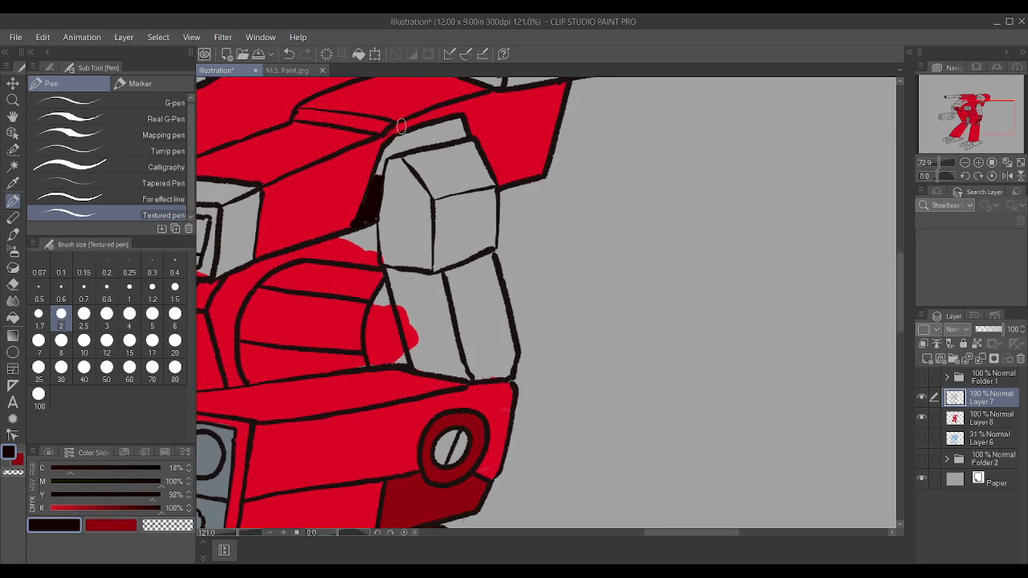
key(ctrl+z)
key(ctrl+z)
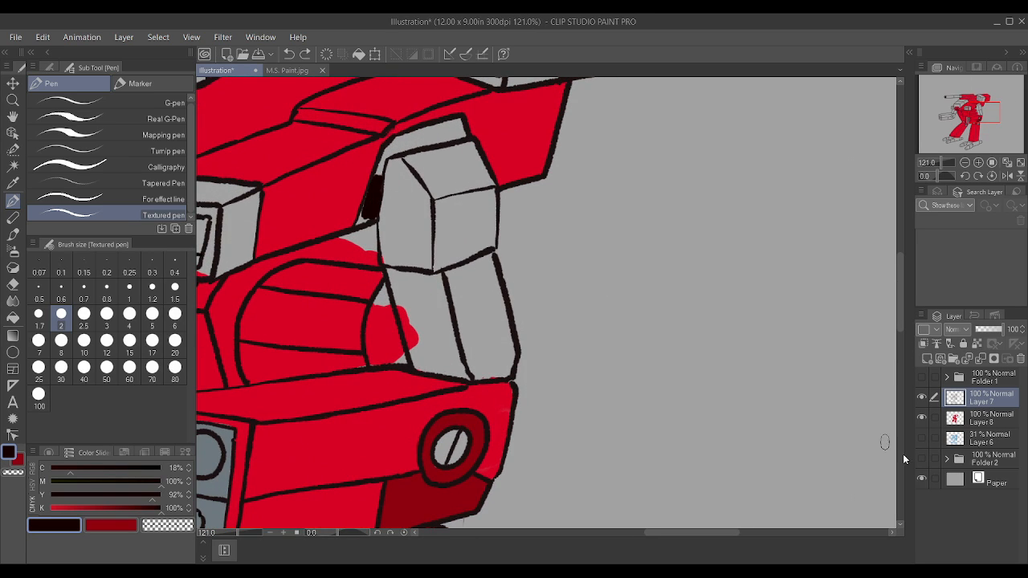
Step: Make Layer 8 active and fill the narrow gap beside and above the upper arm with black at pen size 2
click(999, 419)
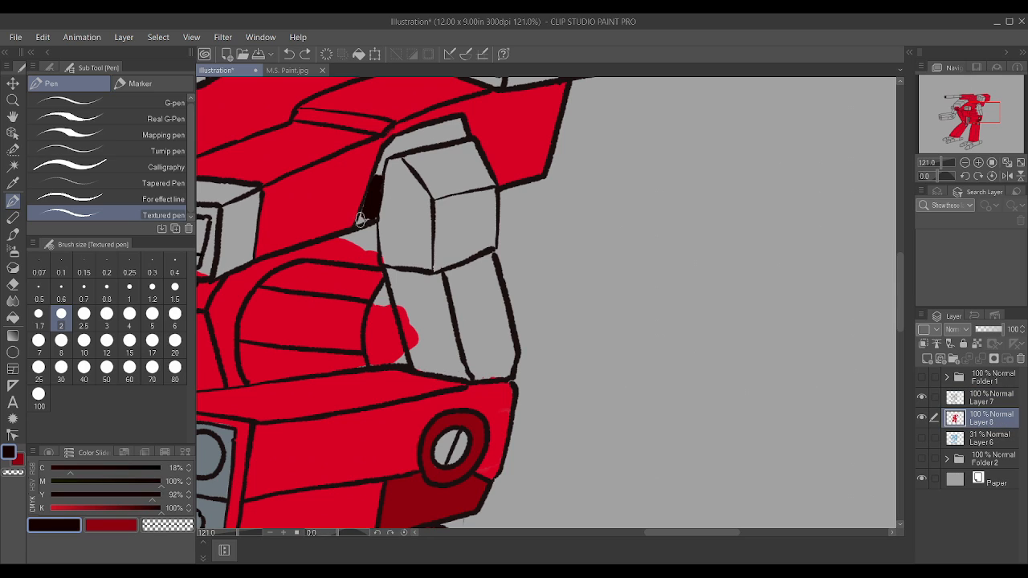
drag(361, 219, 373, 189)
mouse_move(387, 151)
mouse_down()
mouse_move(455, 127)
mouse_move(450, 138)
mouse_move(439, 129)
mouse_up()
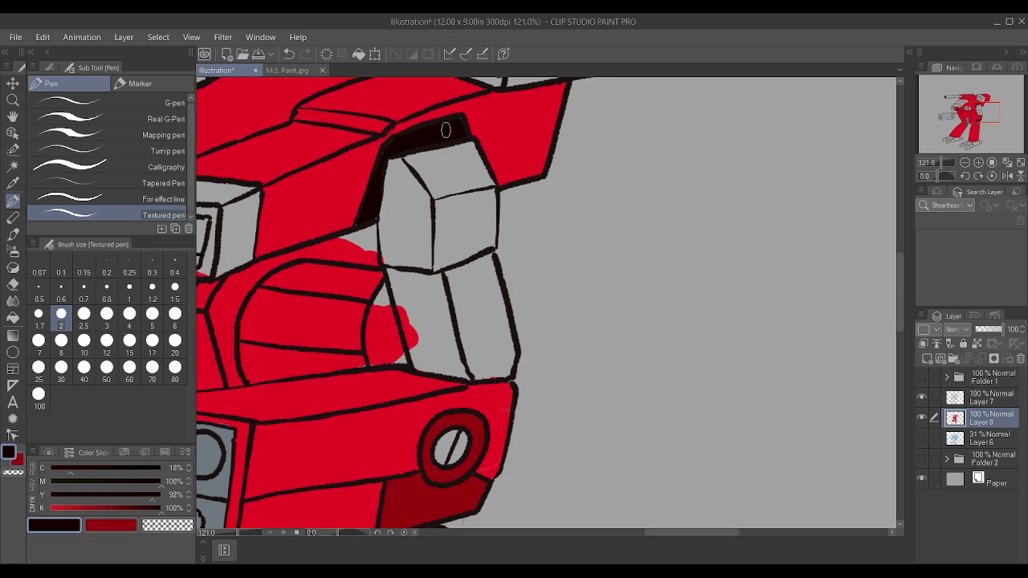
scroll(446, 130, down, 4)
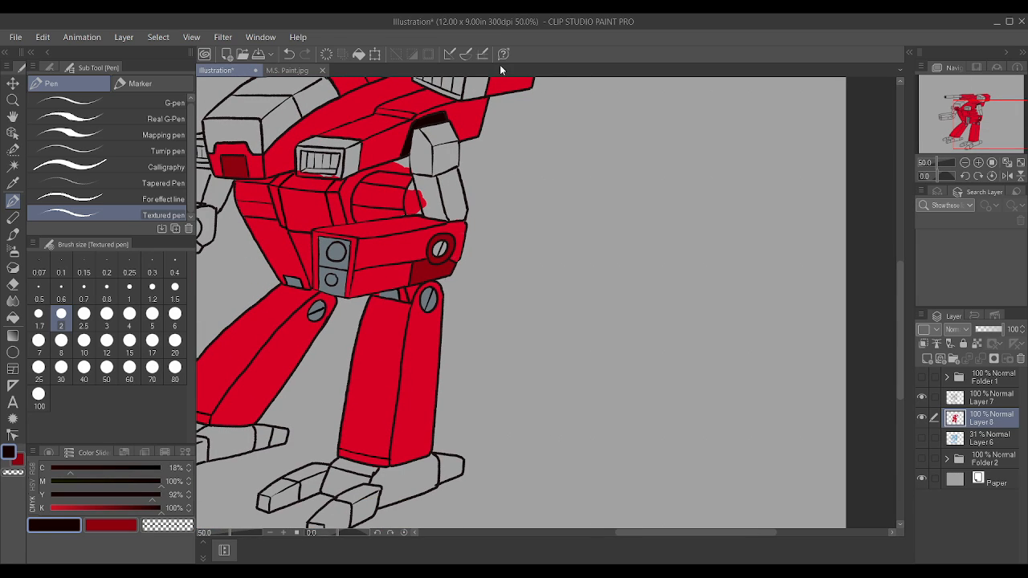
Step: Sample the armour red, lock Layer 7 again, and make Layer 8 active
scroll(413, 166, up, 1)
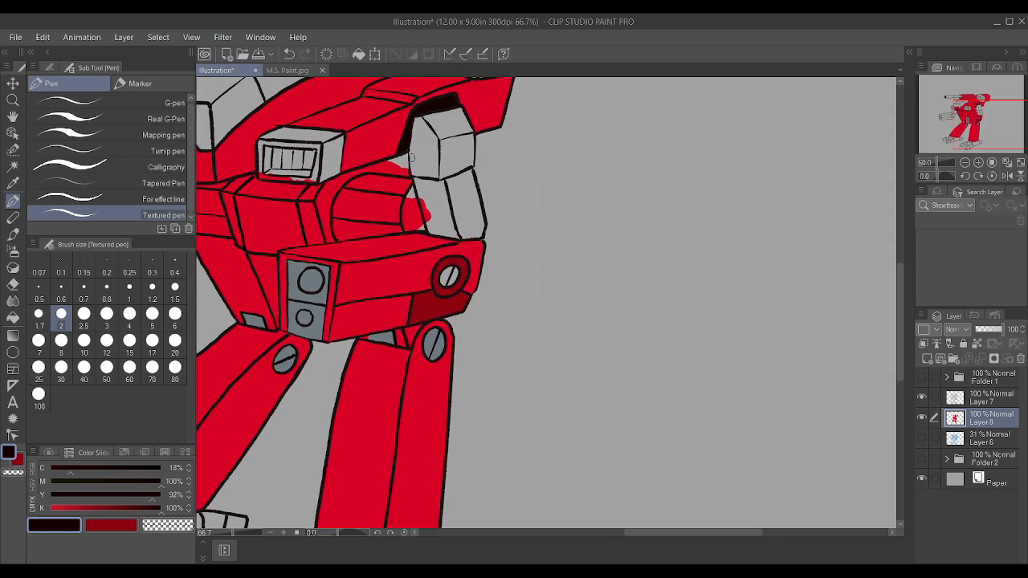
alt+click(371, 126)
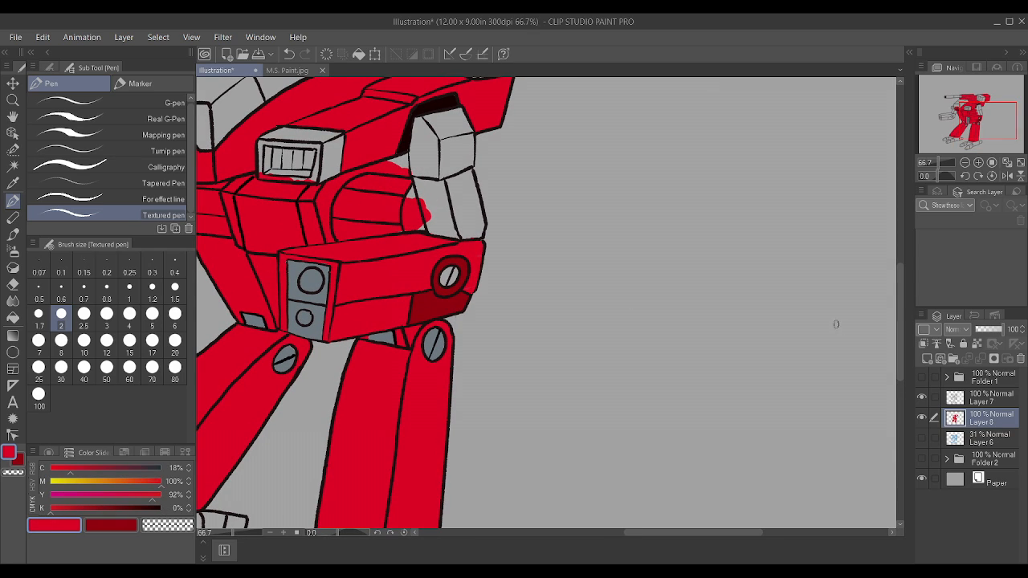
click(981, 403)
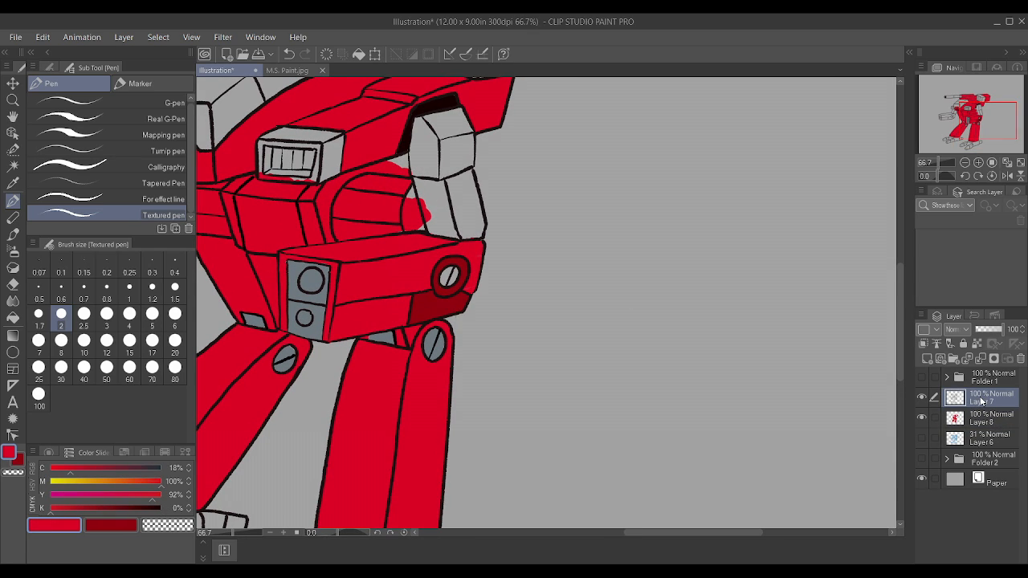
click(921, 397)
click(922, 397)
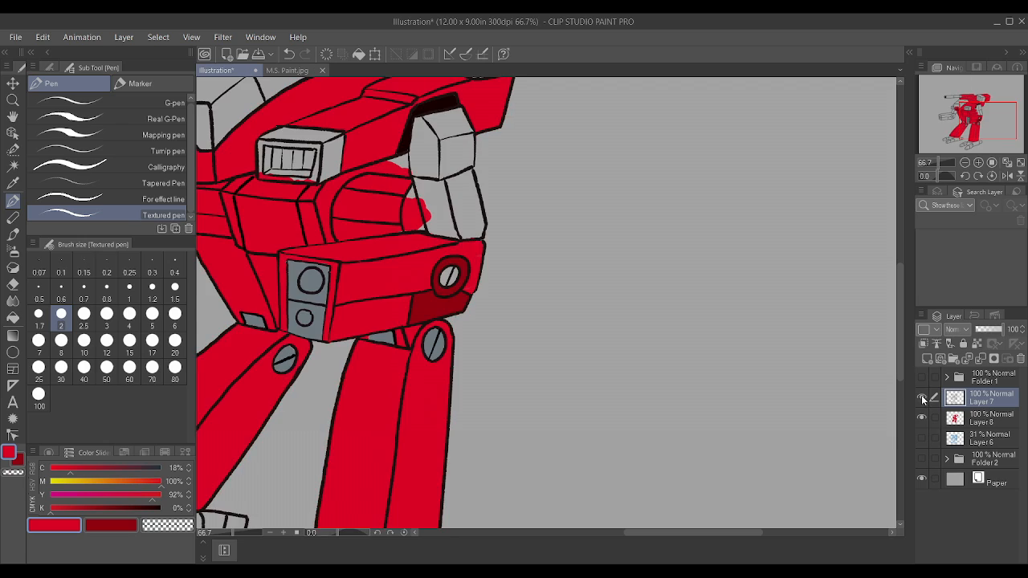
click(965, 345)
click(981, 422)
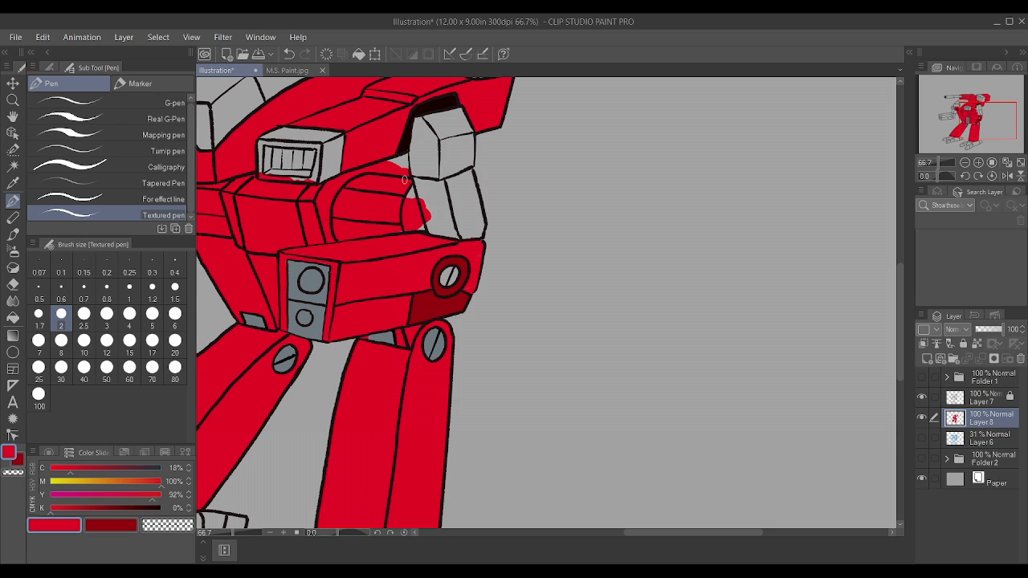
Step: Paint the remaining area behind the arm and the lower arm segment red, enlarging the pen for the arm panels
mouse_move(397, 174)
mouse_down()
mouse_move(410, 165)
mouse_move(397, 156)
mouse_up()
drag(428, 232, 454, 234)
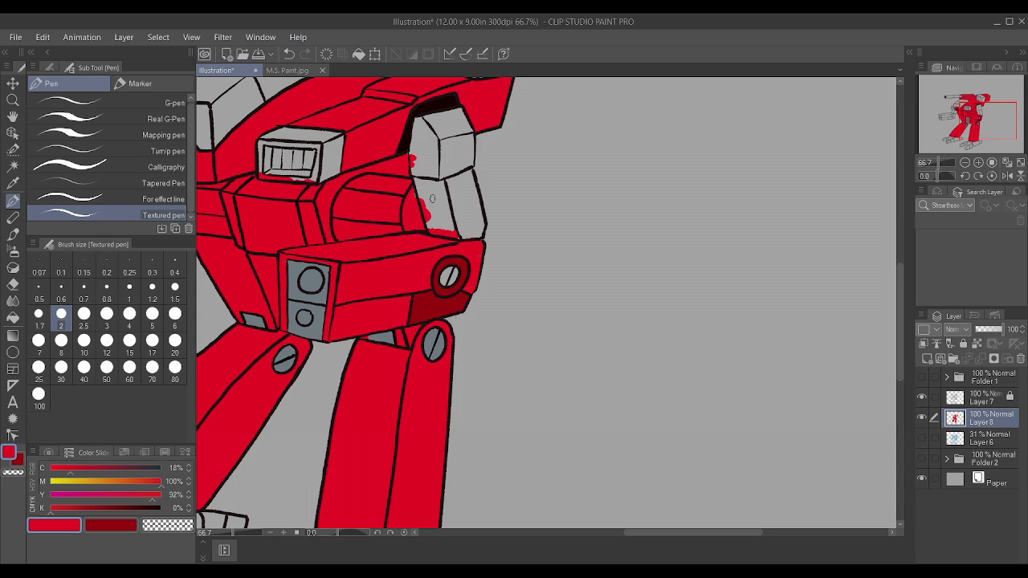
key(bracketright)
key(bracketright)
key(bracketright)
key(bracketright)
mouse_move(418, 190)
mouse_down()
mouse_move(455, 227)
mouse_move(475, 231)
mouse_move(463, 173)
mouse_move(450, 188)
mouse_move(459, 216)
mouse_move(413, 184)
mouse_move(439, 187)
mouse_move(459, 172)
mouse_move(437, 212)
mouse_move(427, 139)
mouse_move(419, 154)
mouse_move(451, 122)
mouse_move(416, 169)
mouse_move(466, 161)
mouse_move(421, 161)
mouse_up()
Step: Sample the dark red and fill all faces of the boxy upper arm segment with the Textured pen at size 3
alt+click(443, 303)
key(bracketleft)
key(bracketleft)
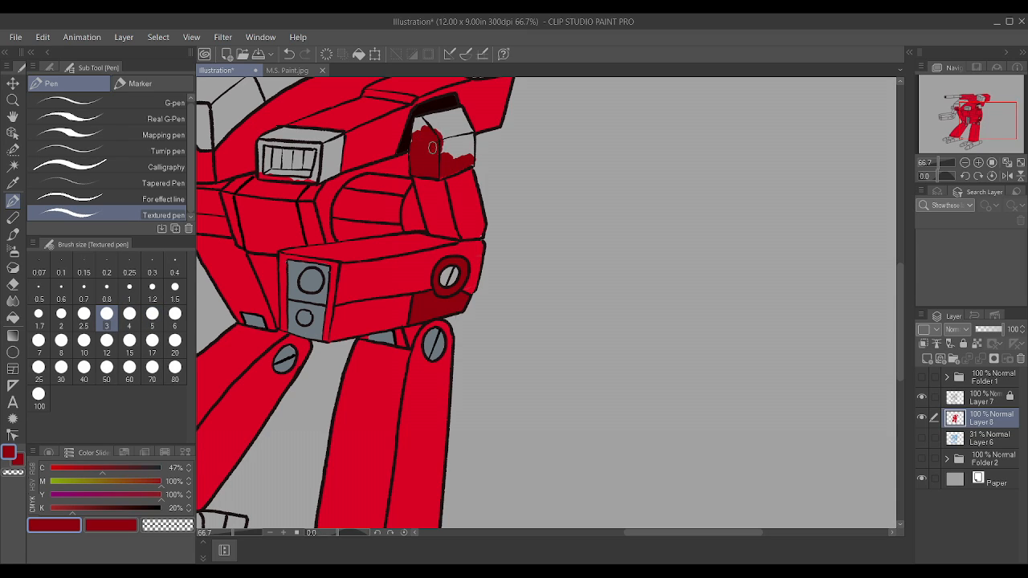
mouse_move(444, 171)
mouse_down()
mouse_move(470, 162)
mouse_move(470, 127)
mouse_move(464, 159)
mouse_move(440, 149)
mouse_move(440, 126)
mouse_move(415, 134)
mouse_move(417, 124)
mouse_move(464, 122)
mouse_move(422, 120)
mouse_move(456, 112)
mouse_up()
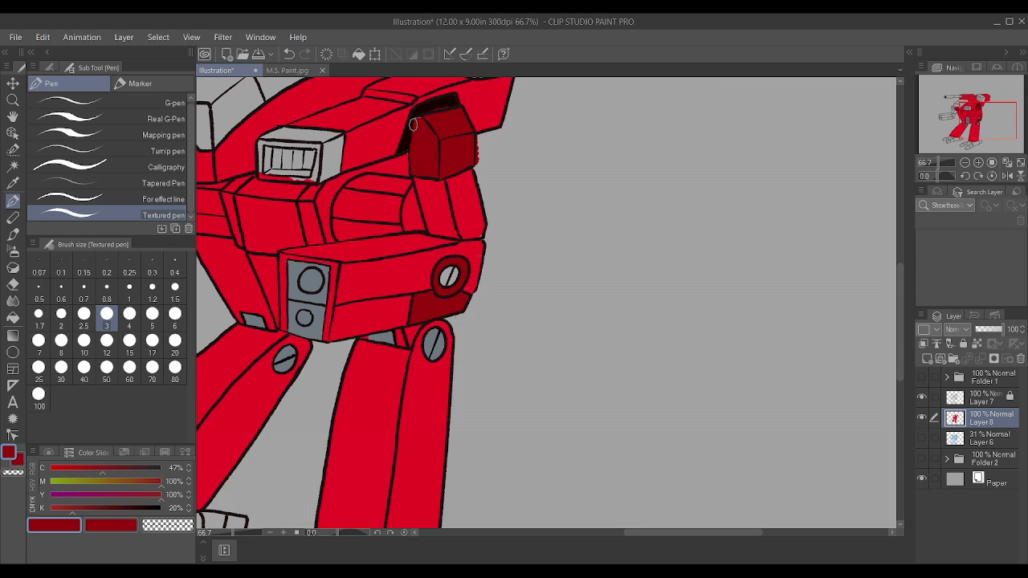
scroll(471, 139, up, 2)
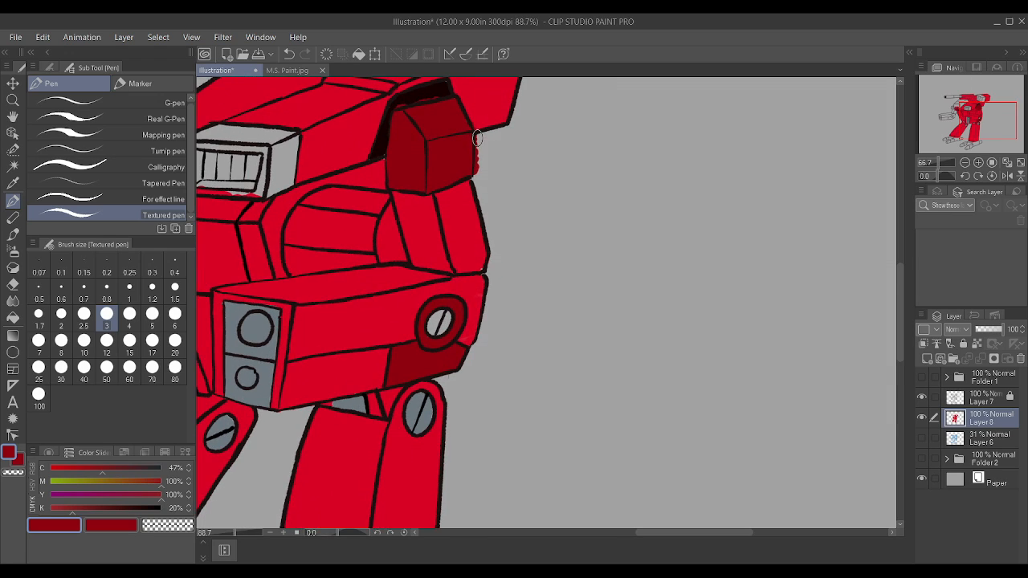
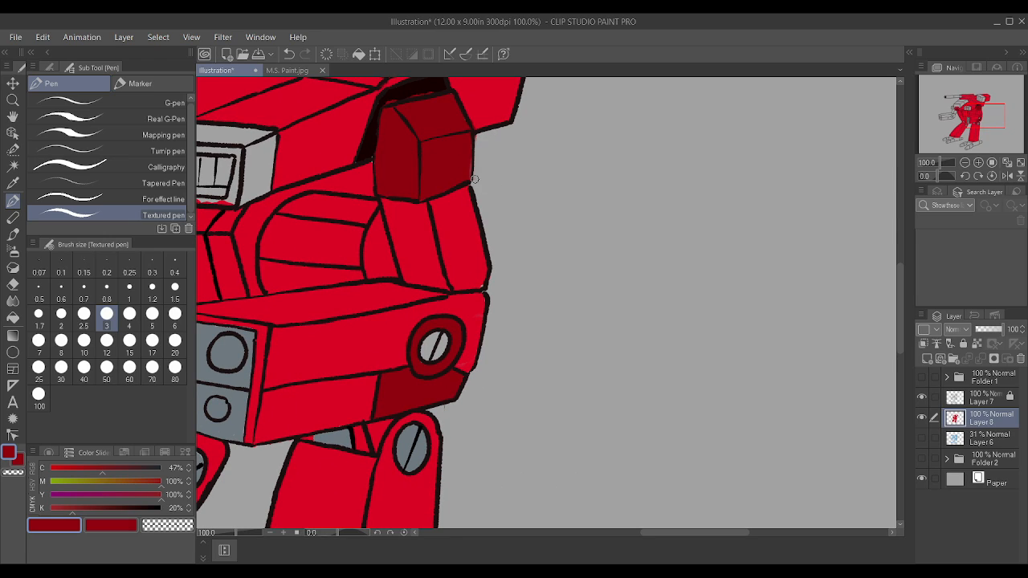
Step: Sample the black, touch up the gap above the boxy upper arm at pen size 1.7, and resample the armour red
scroll(455, 215, down, 1)
scroll(455, 174, up, 1)
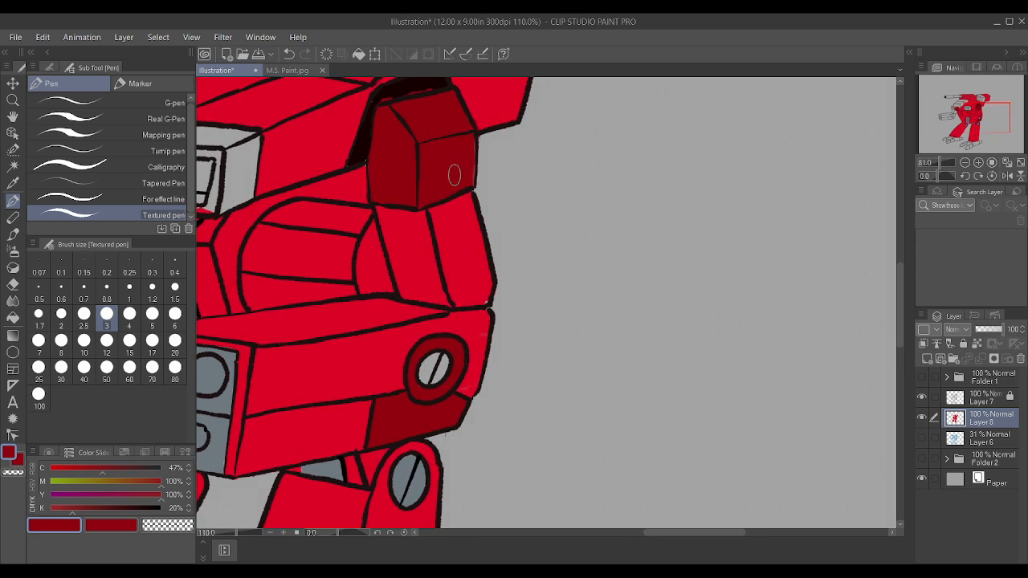
scroll(486, 323, down, 2)
scroll(462, 146, up, 2)
scroll(462, 147, up, 2)
alt+click(440, 237)
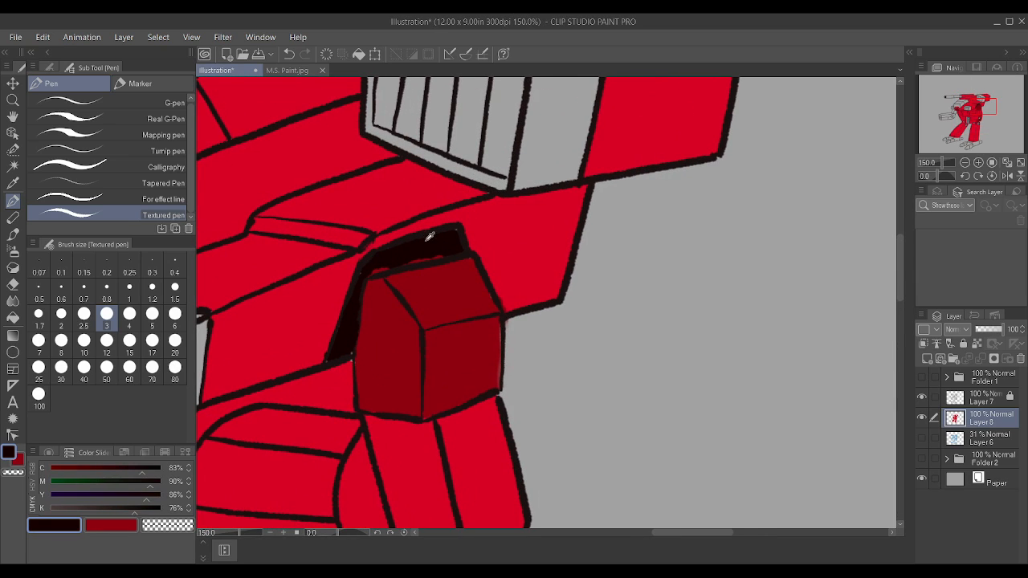
key(bracketleft)
key(bracketleft)
key(bracketleft)
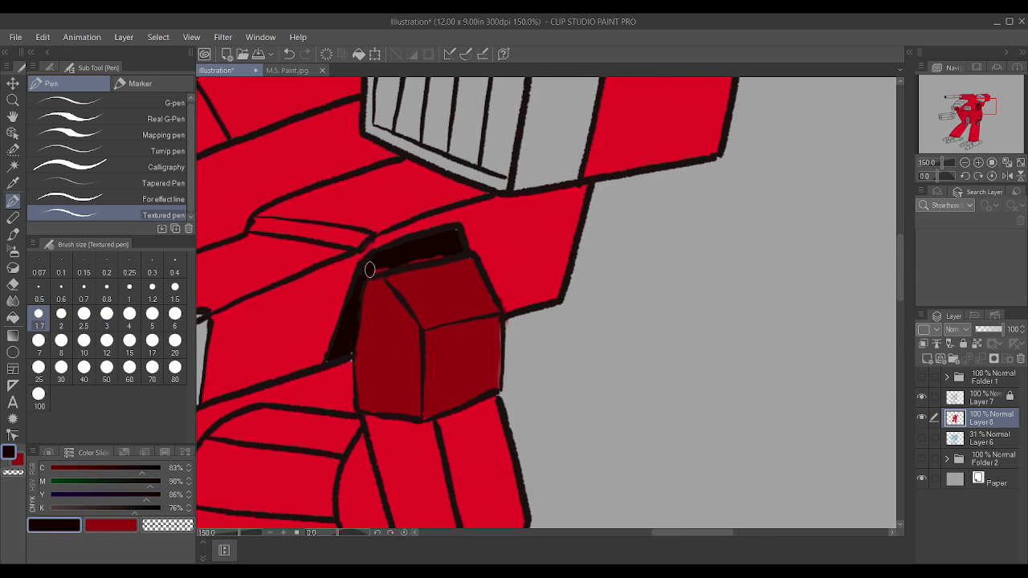
drag(445, 246, 457, 233)
alt+click(337, 383)
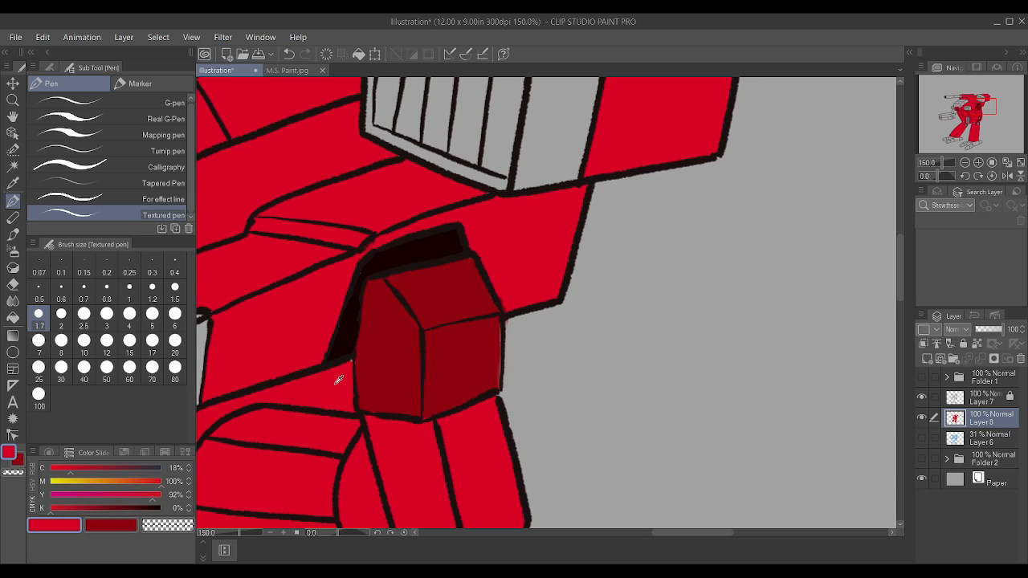
Step: Sample the blue-grey and paint the front panel of the far arm's gun around its two round ports
scroll(450, 294, down, 4)
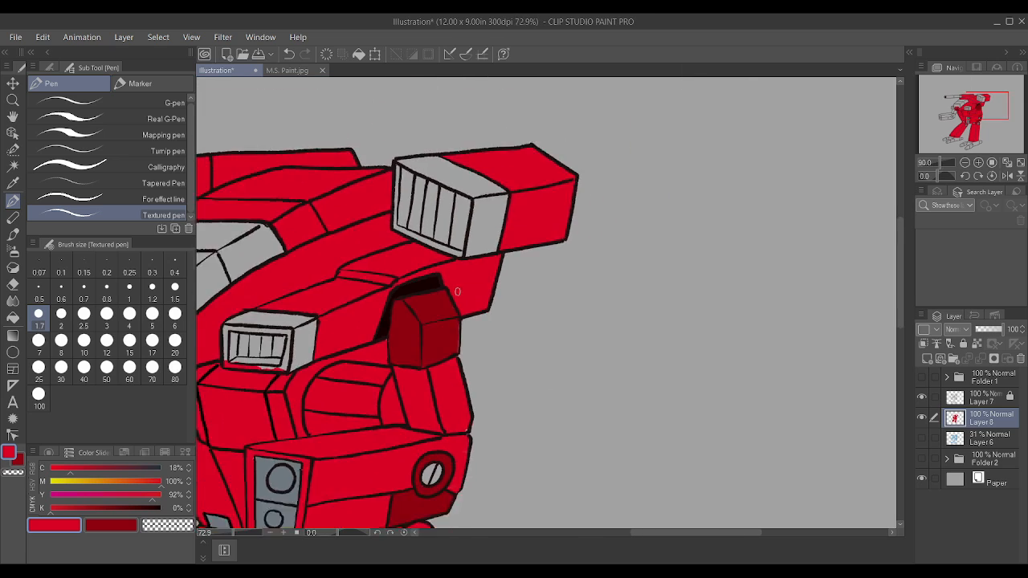
scroll(457, 293, down, 1)
scroll(499, 354, up, 4)
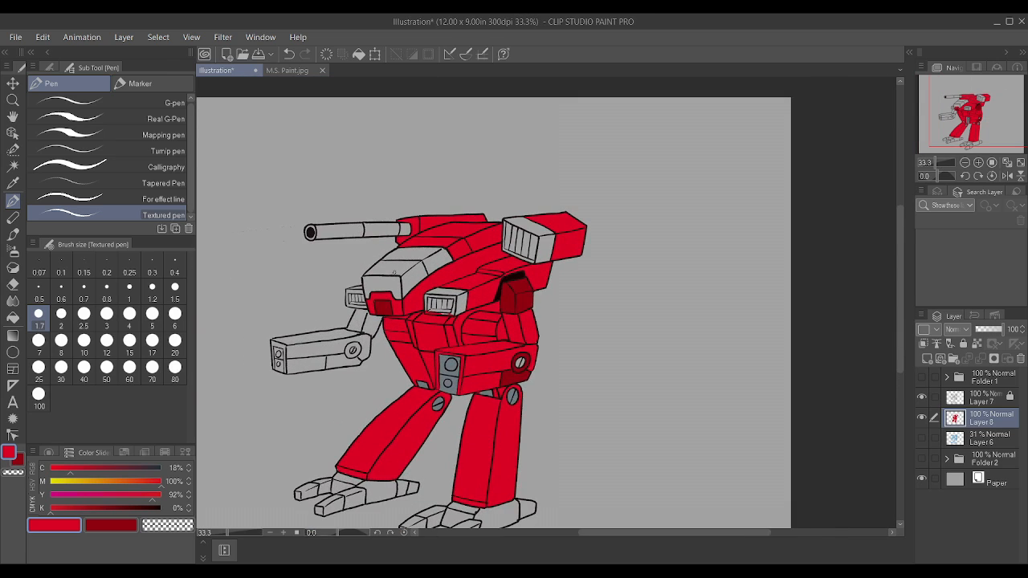
scroll(545, 421, up, 3)
alt+click(455, 397)
alt+click(421, 412)
scroll(423, 412, down, 8)
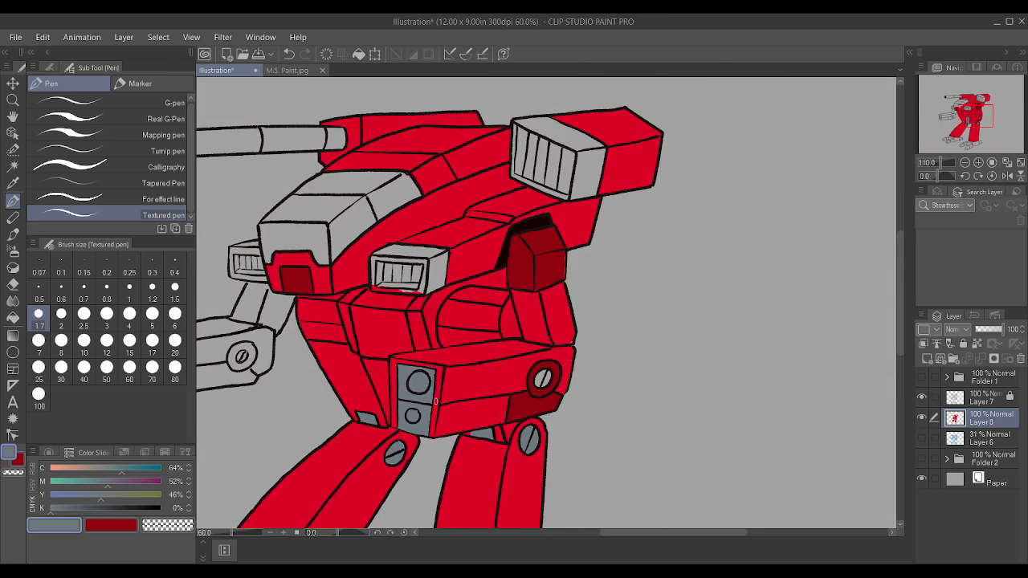
scroll(325, 389, up, 7)
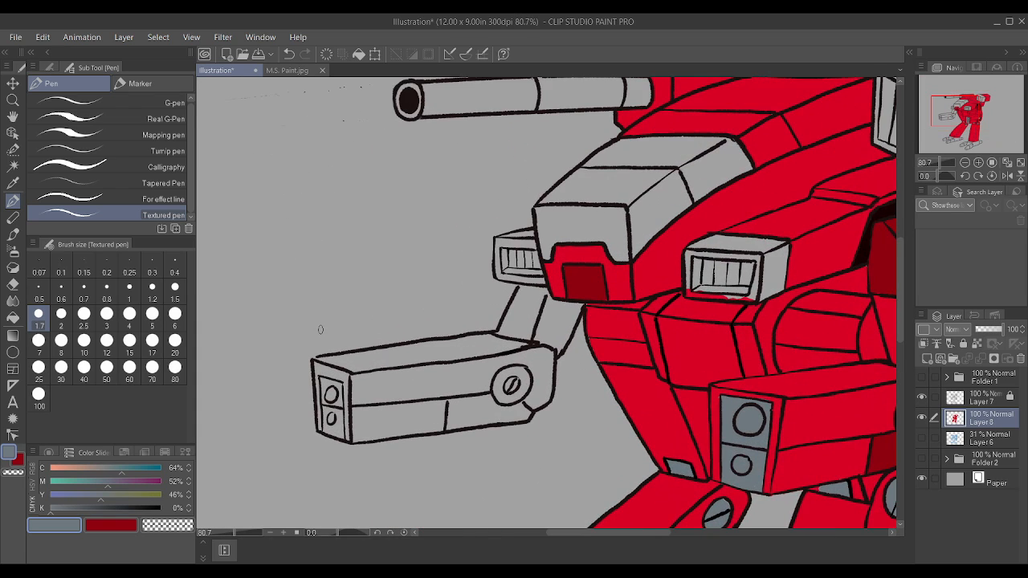
mouse_move(326, 389)
mouse_down()
mouse_move(323, 462)
mouse_move(346, 474)
mouse_move(341, 402)
mouse_move(329, 455)
mouse_move(330, 433)
mouse_move(338, 456)
mouse_move(348, 422)
mouse_move(339, 381)
mouse_up()
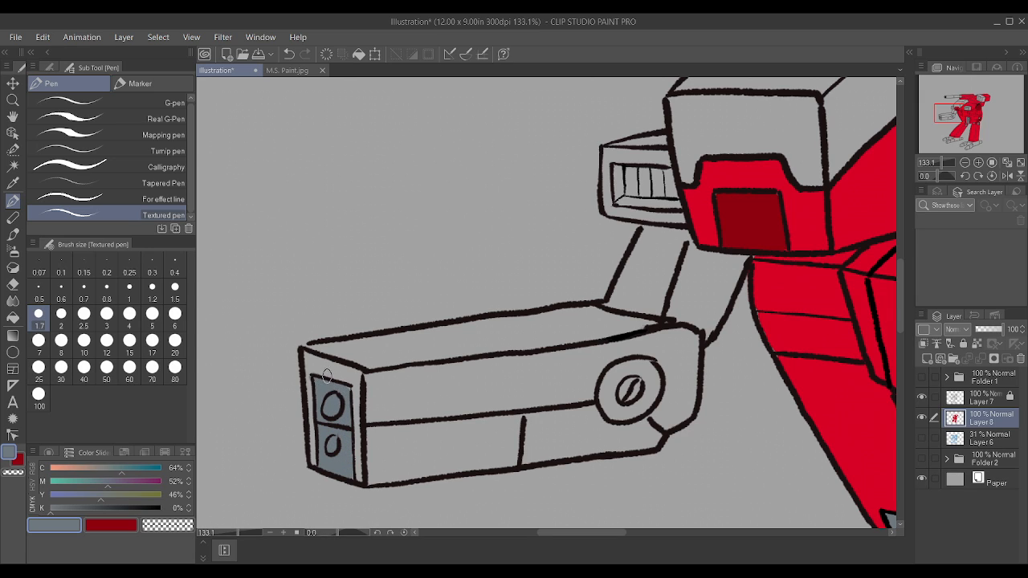
Step: Paint the slatted vent of the chest box blue-grey, reducing the Textured pen to size 0.8
scroll(315, 378, down, 5)
scroll(703, 245, up, 2)
scroll(702, 245, up, 4)
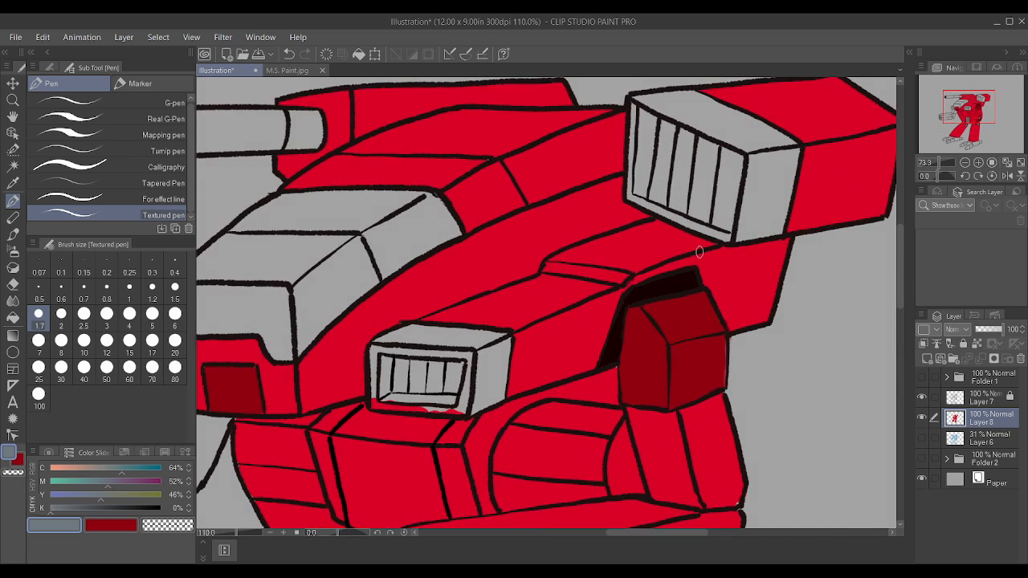
mouse_move(331, 420)
mouse_down()
mouse_move(362, 404)
mouse_move(313, 397)
mouse_move(385, 400)
mouse_move(378, 428)
mouse_move(347, 426)
mouse_move(376, 431)
mouse_move(377, 406)
mouse_move(301, 426)
mouse_move(356, 430)
mouse_move(365, 395)
mouse_move(309, 387)
mouse_up()
key(bracketleft)
key(bracketleft)
key(bracketleft)
key(bracketleft)
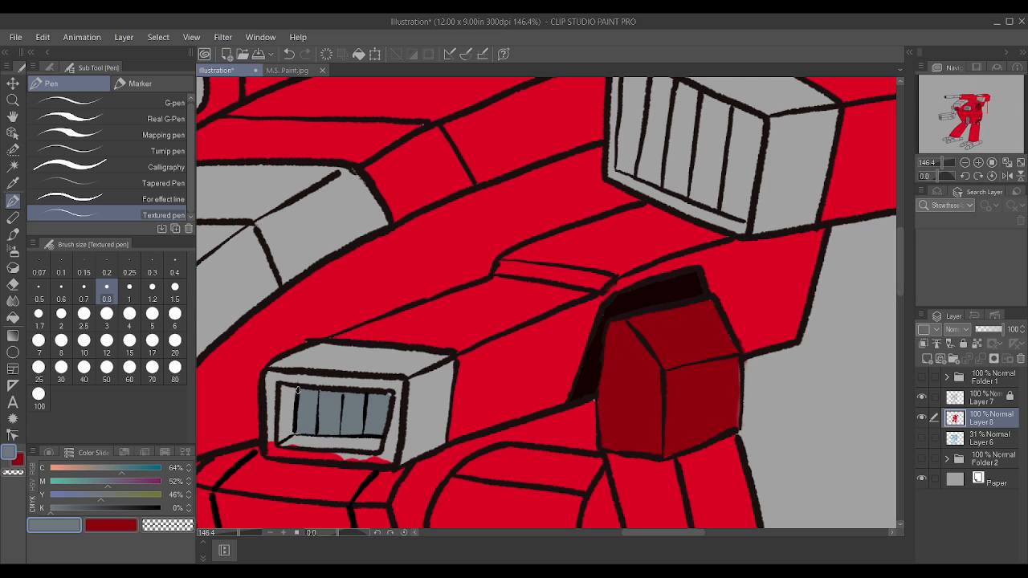
Step: Paint the slatted vent of the far-side box beside the head blue-grey at pen size 0.8
scroll(386, 392, down, 4)
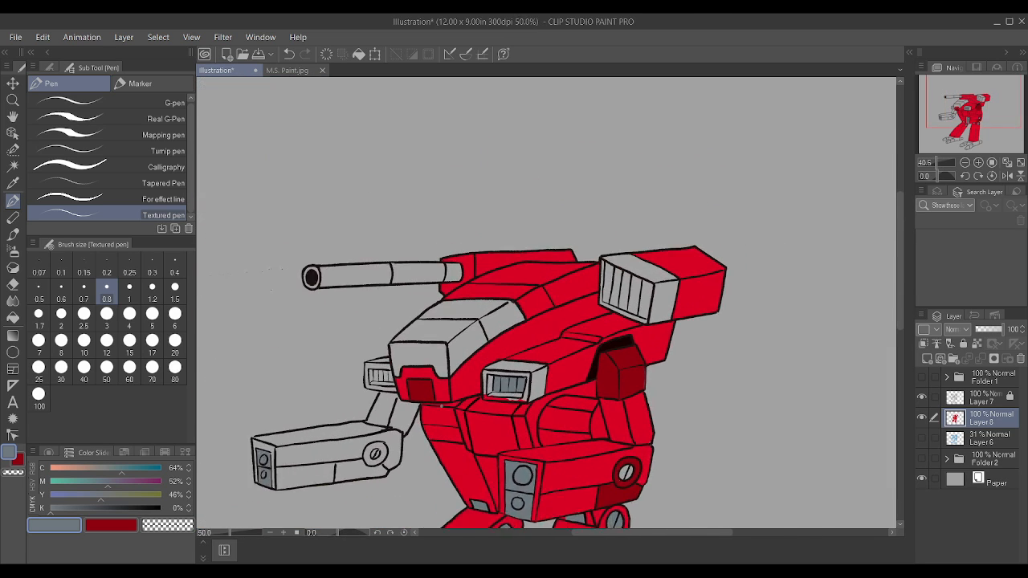
scroll(369, 396, up, 2)
scroll(357, 360, up, 2)
mouse_move(338, 350)
mouse_down()
mouse_move(388, 352)
mouse_move(349, 351)
mouse_move(372, 348)
mouse_move(361, 339)
mouse_move(384, 331)
mouse_move(341, 328)
mouse_up()
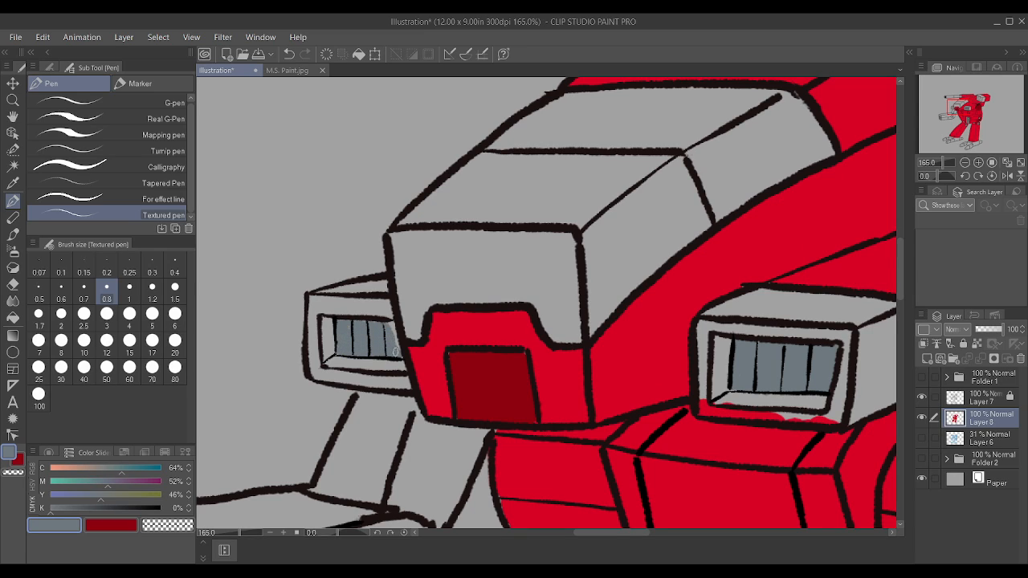
Step: Make Layer 7 active and auto-select the casing faces around the shoulder launcher's slatted front, referring to the editing layer only
scroll(386, 326, down, 5)
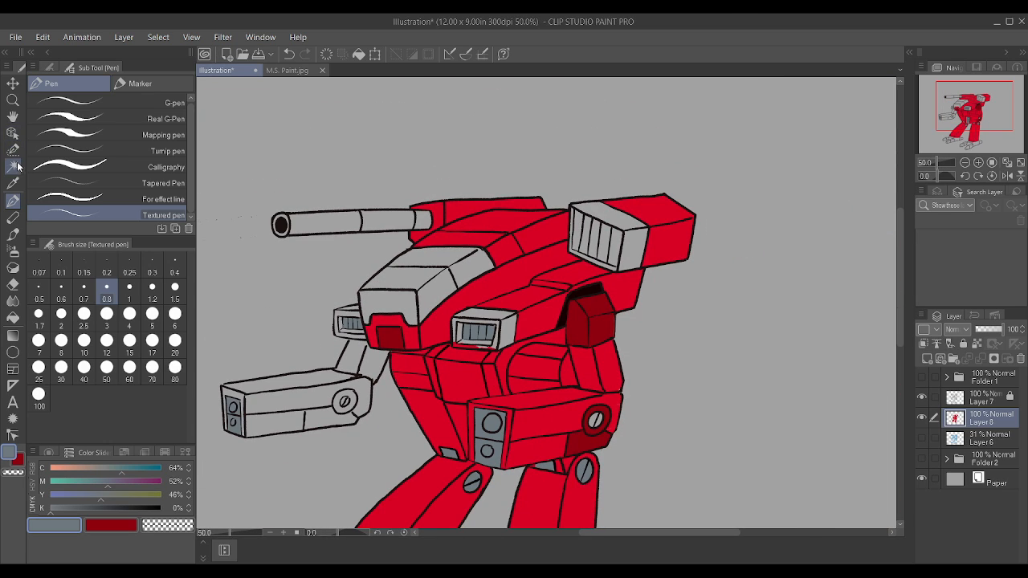
click(13, 167)
click(979, 402)
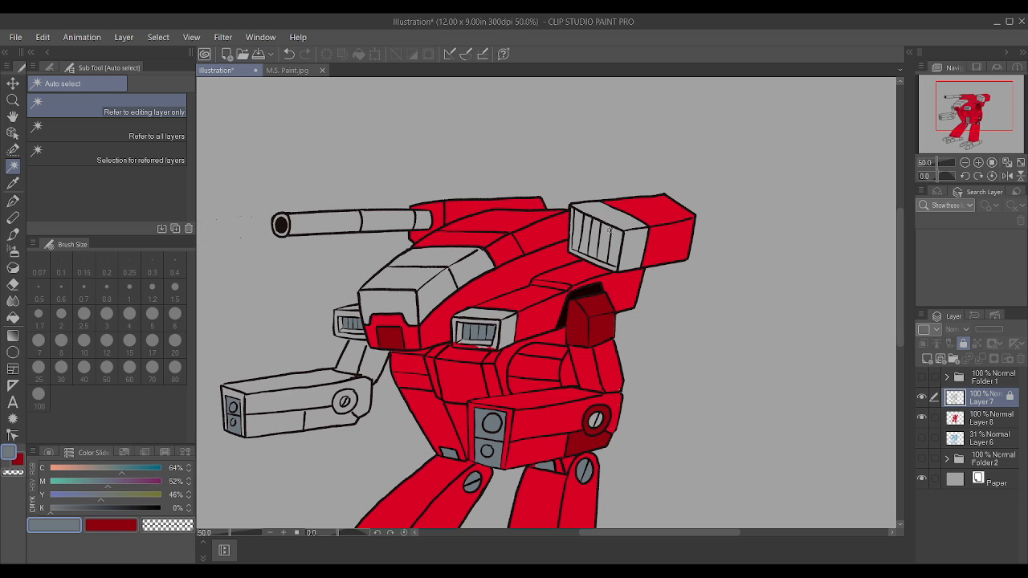
click(632, 249)
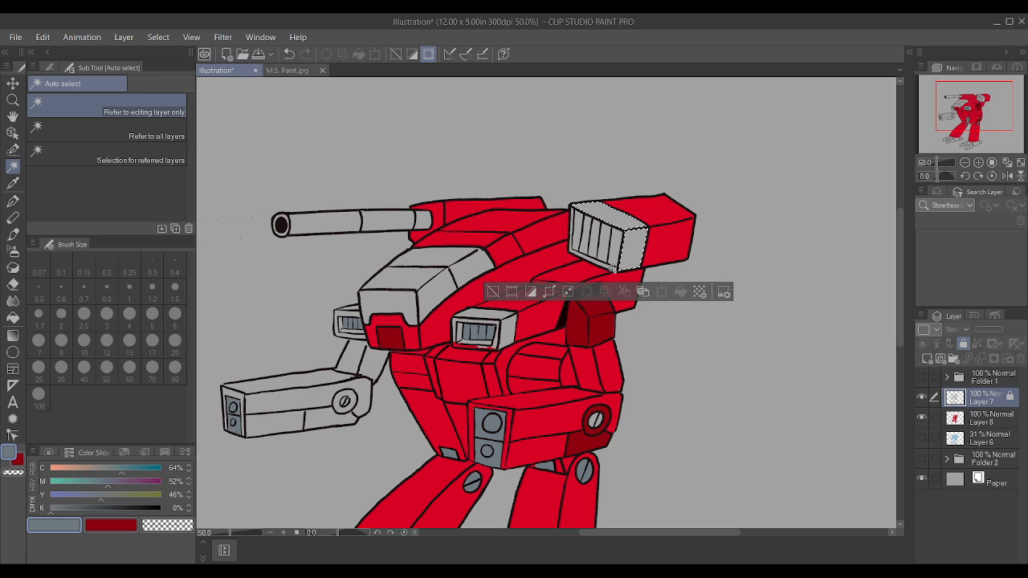
scroll(464, 329, up, 1)
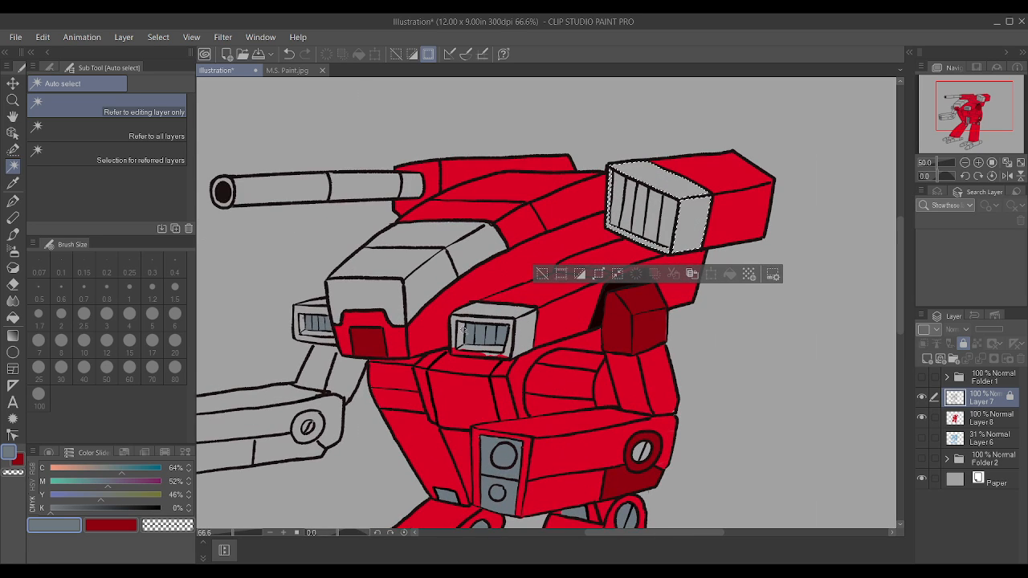
scroll(463, 329, up, 3)
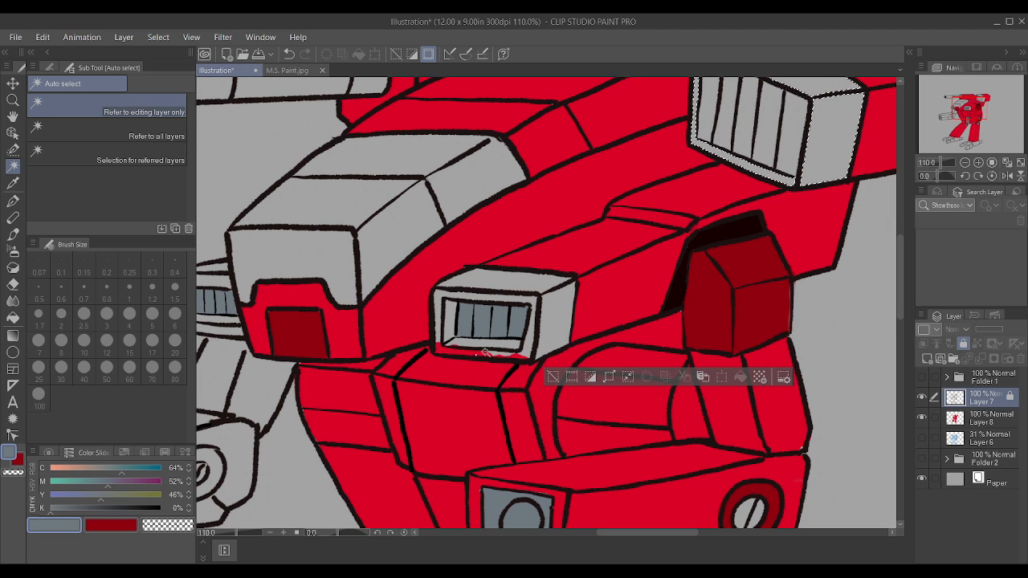
key(ctrl+z)
Step: Add the casing faces of the far-side vent box and the chest vent box to the selection
scroll(648, 344, down, 5)
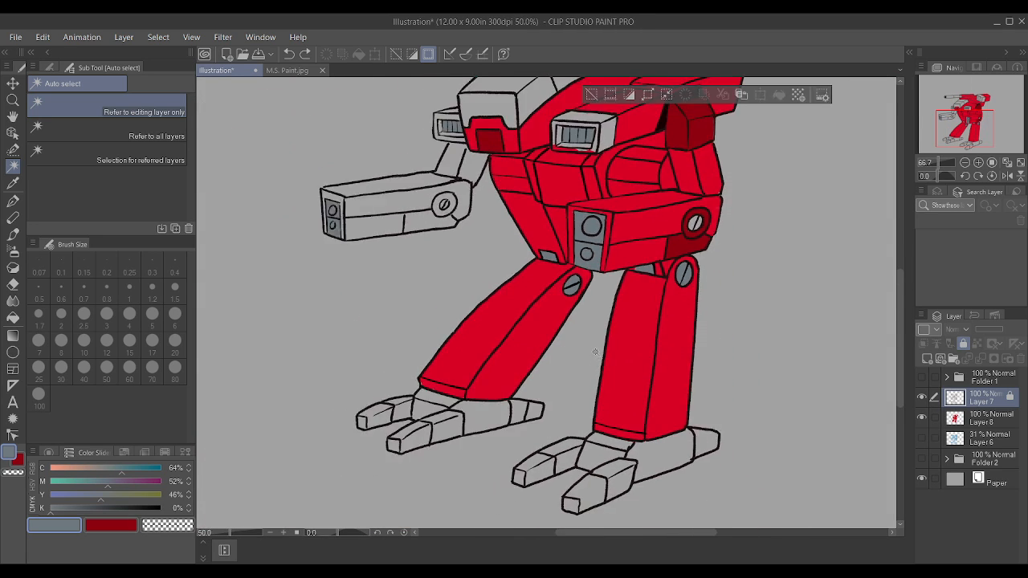
scroll(567, 185, up, 2)
scroll(482, 257, up, 5)
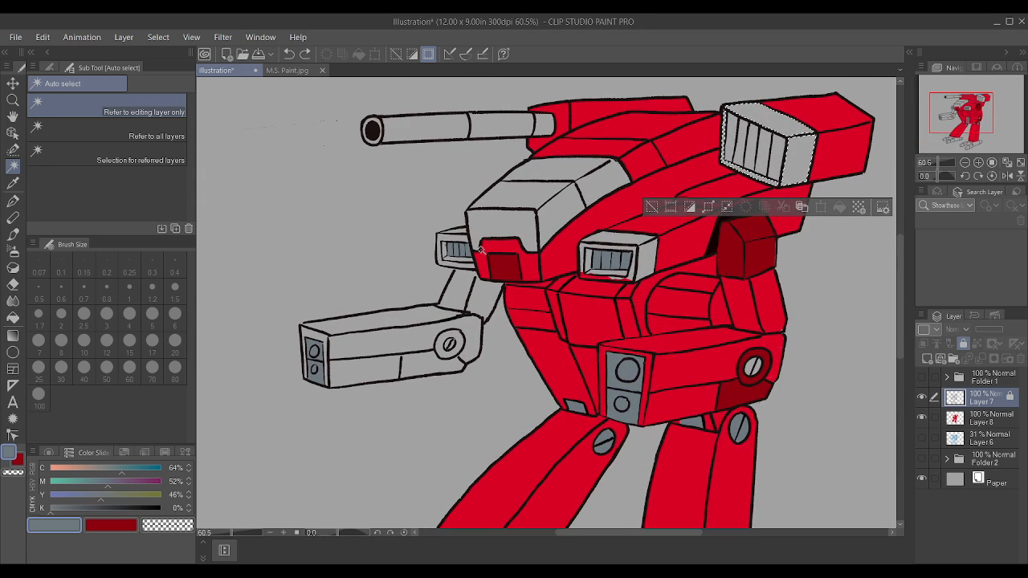
click(439, 218)
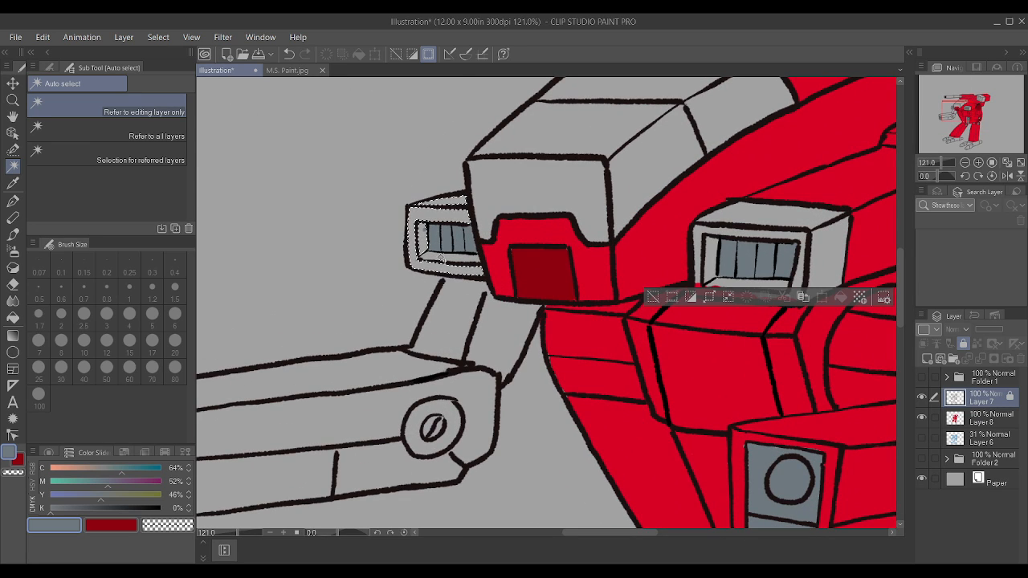
scroll(440, 259, down, 5)
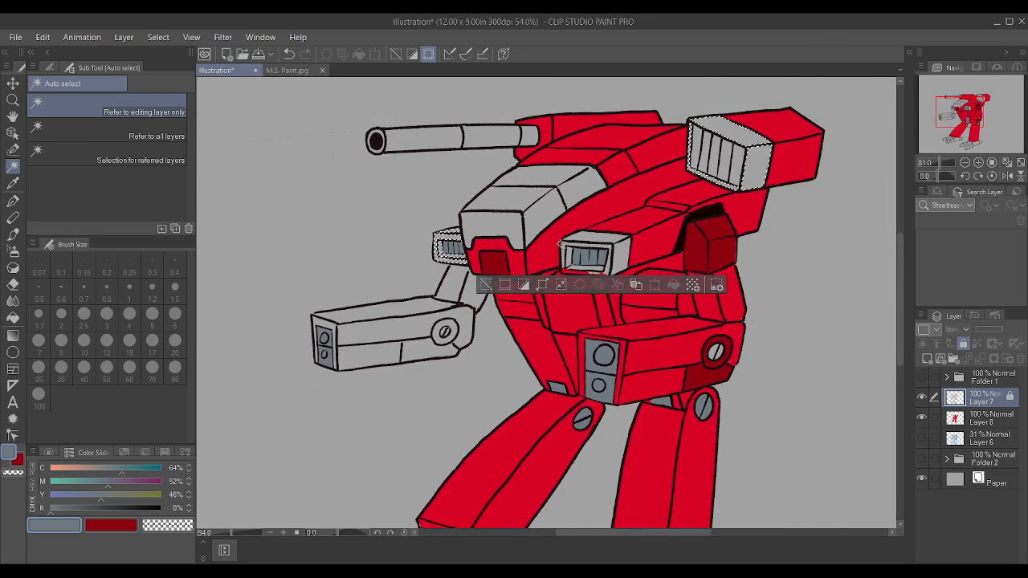
shift+click(611, 250)
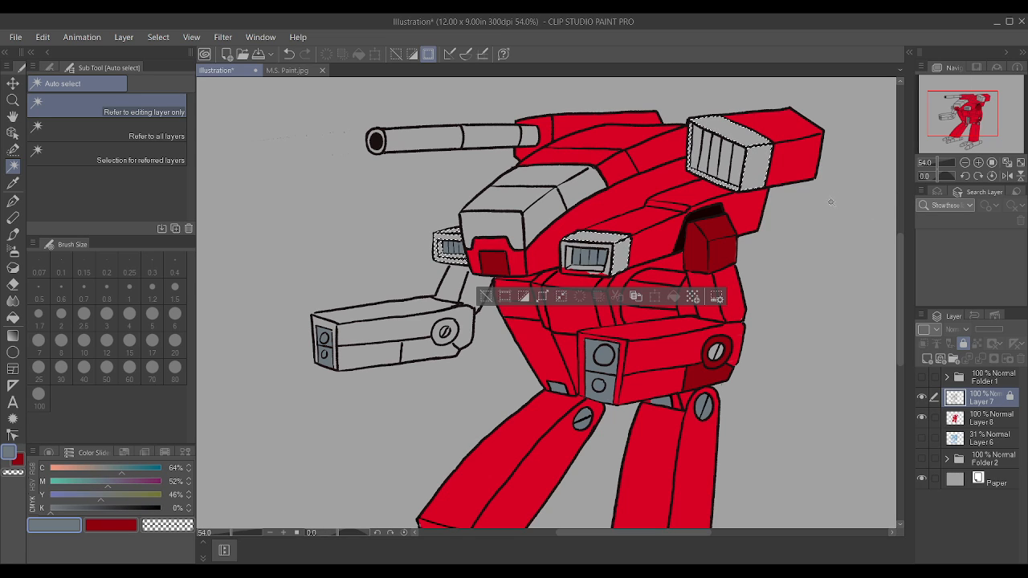
Step: Sample the dark red, paint the selected casing faces on Layer 8 with the Textured pen at size 100, and deselect
key(i)
click(727, 252)
key(w)
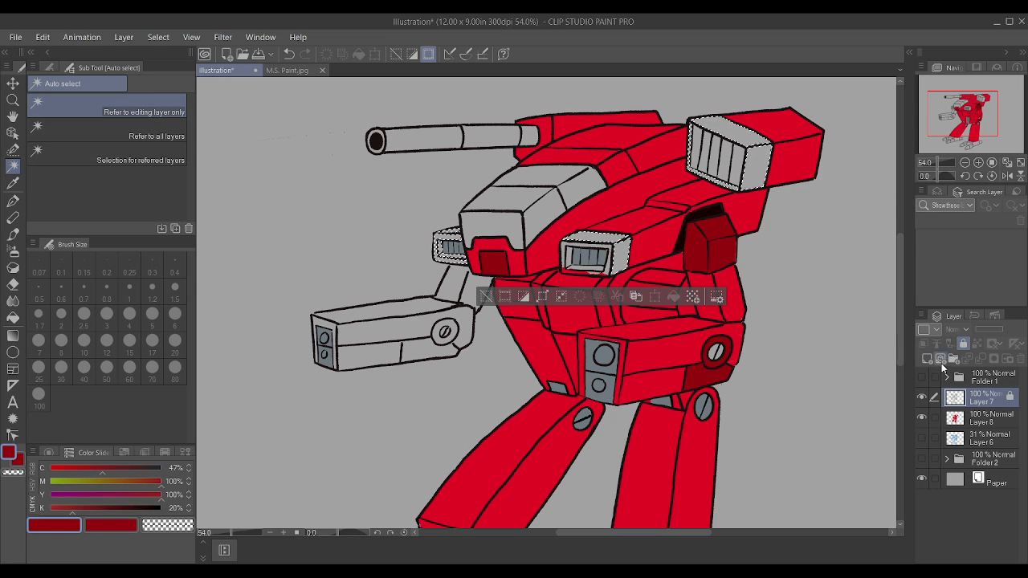
click(997, 425)
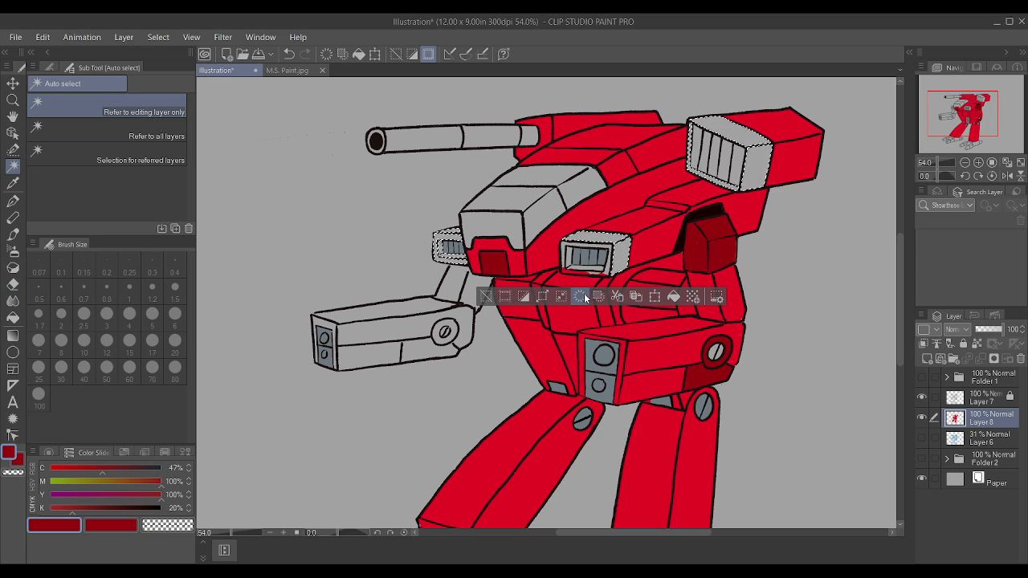
key(p)
key(bracketright)
key(bracketright)
key(bracketright)
key(bracketright)
key(bracketright)
key(bracketright)
key(bracketright)
key(bracketright)
key(bracketright)
key(bracketright)
key(bracketright)
key(bracketright)
key(bracketright)
key(bracketright)
key(bracketright)
key(bracketright)
key(bracketright)
key(bracketright)
key(bracketright)
key(bracketright)
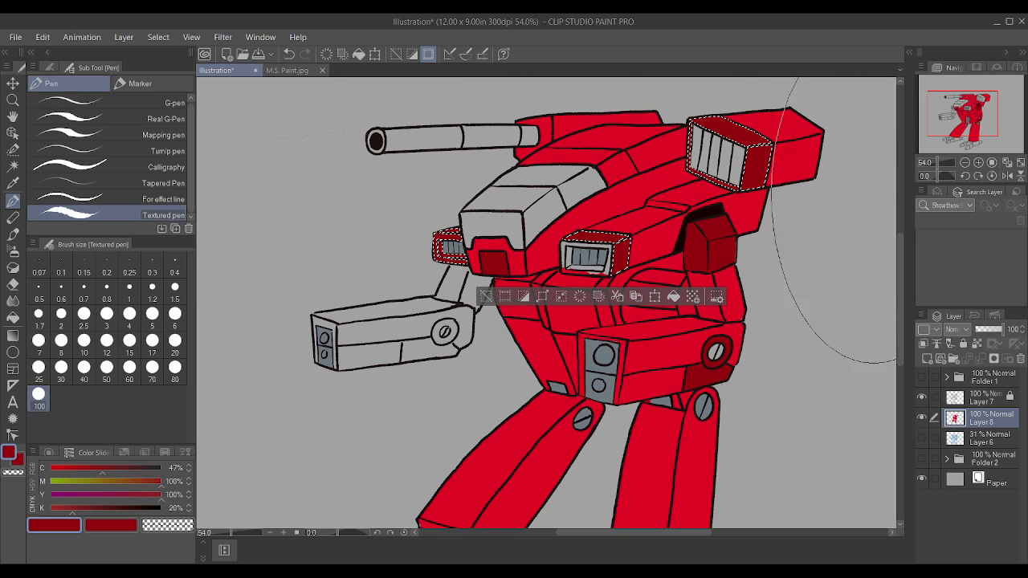
key(ctrl+d)
Step: Paint the chest vent box's front frame and inner rim dark red with the Textured pen at size 1.5
scroll(898, 261, up, 5)
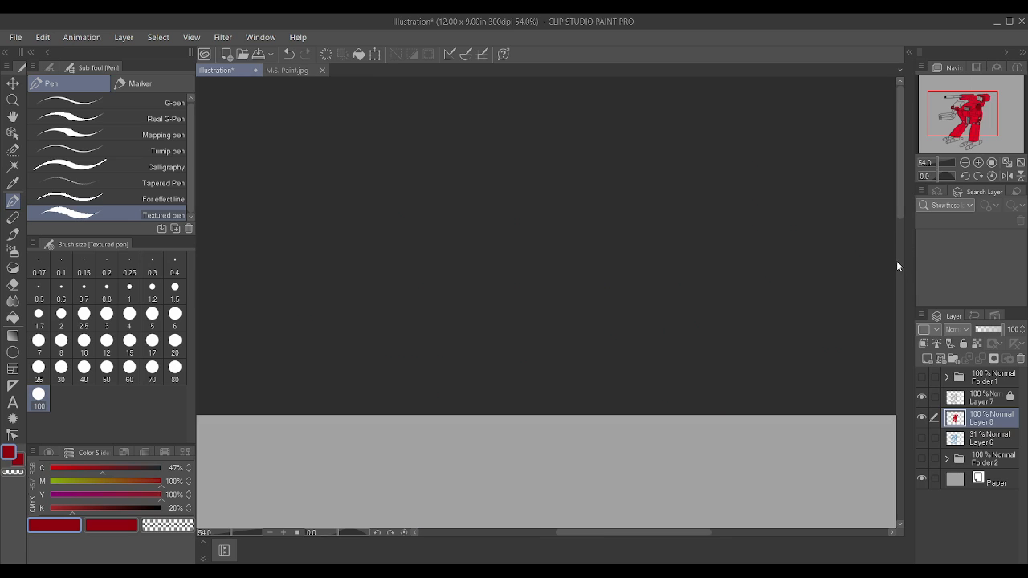
scroll(583, 223, down, 11)
scroll(602, 475, up, 8)
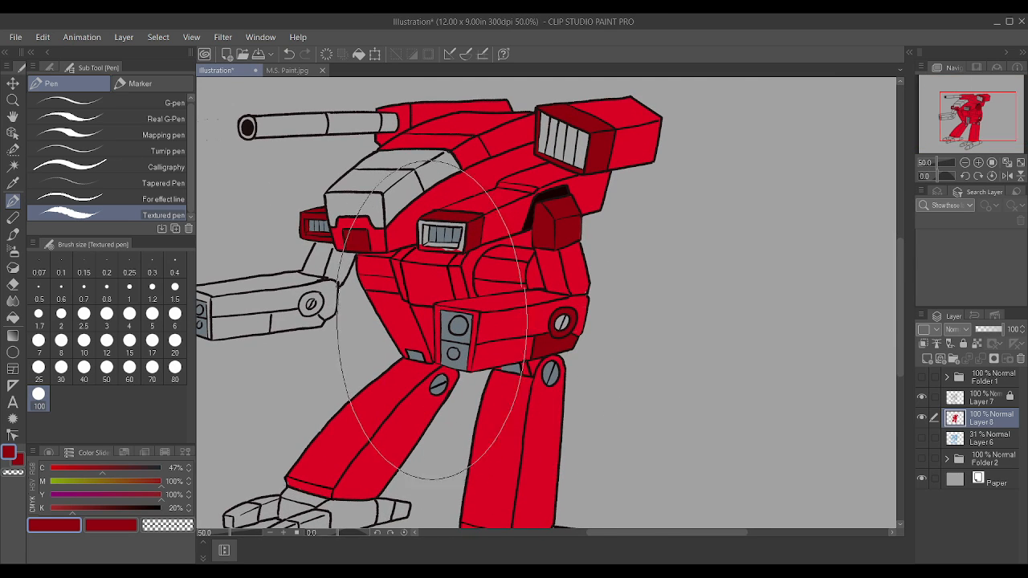
scroll(459, 249, up, 4)
key(bracketleft)
key(bracketleft)
key(bracketleft)
key(bracketleft)
key(bracketleft)
key(bracketleft)
key(bracketleft)
key(bracketleft)
key(bracketleft)
key(bracketleft)
key(bracketleft)
key(bracketleft)
key(bracketleft)
key(bracketleft)
key(bracketleft)
key(bracketleft)
key(bracketleft)
key(bracketleft)
key(bracketleft)
key(bracketleft)
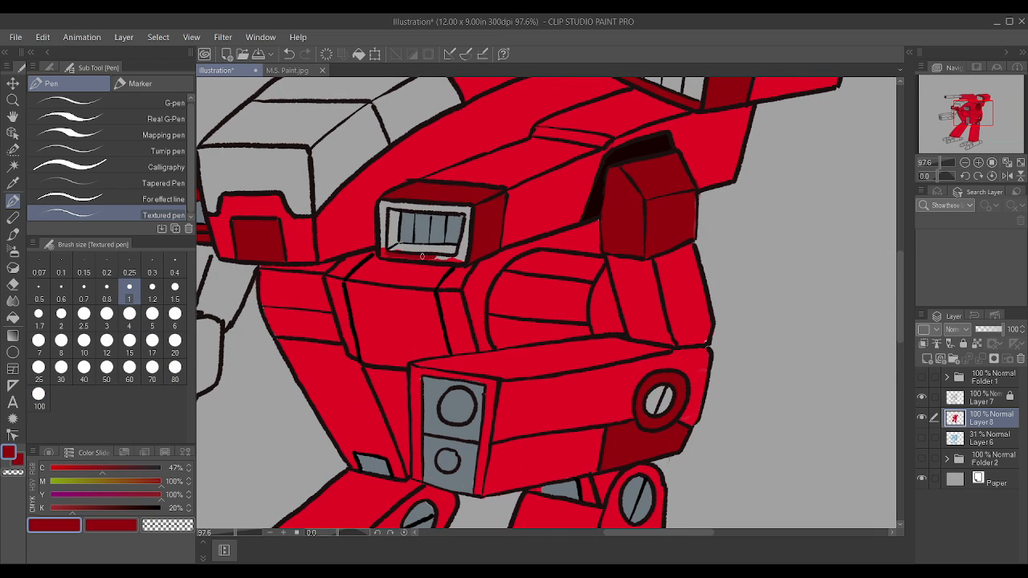
key(bracketright)
key(bracketright)
mouse_move(431, 252)
mouse_down()
mouse_move(388, 249)
mouse_move(455, 248)
mouse_move(475, 234)
mouse_move(449, 255)
mouse_move(462, 258)
mouse_move(467, 224)
mouse_up()
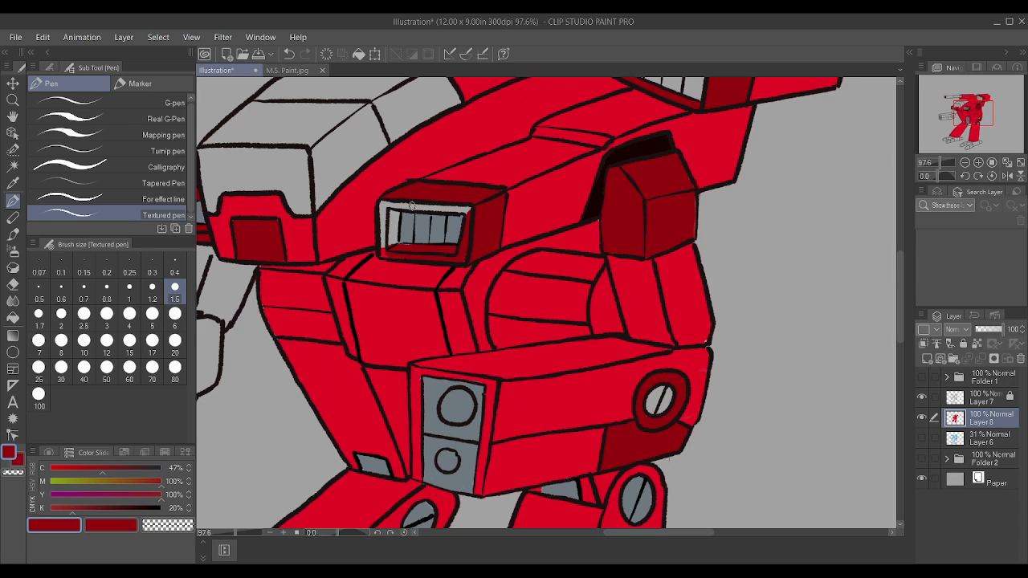
drag(386, 203, 472, 208)
drag(381, 250, 382, 250)
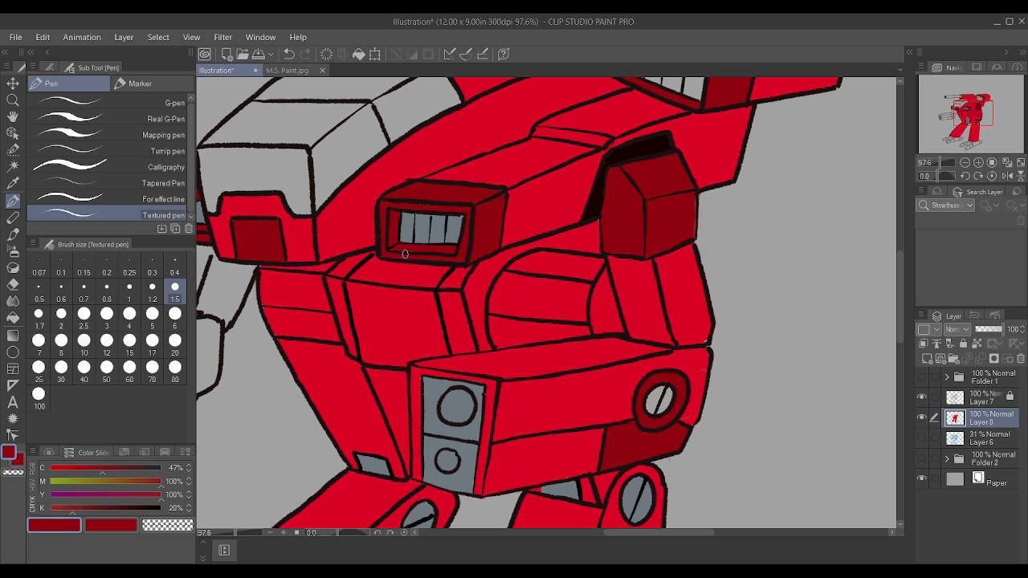
Step: Sample the black line colour from the far-side arm, make Layer 7 active and unlock it
scroll(438, 190, down, 3)
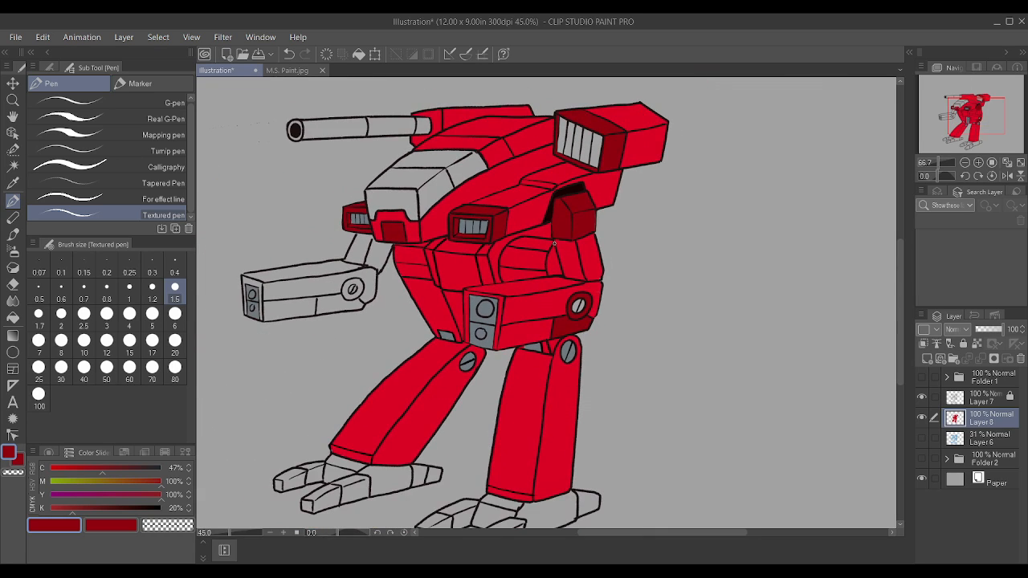
scroll(415, 204, up, 2)
scroll(414, 204, down, 2)
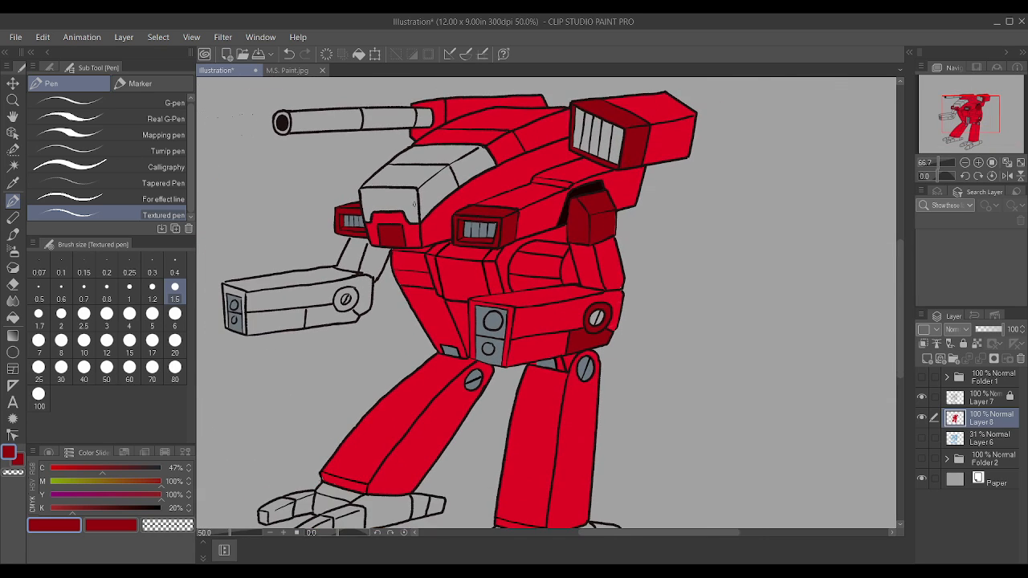
scroll(409, 244, up, 3)
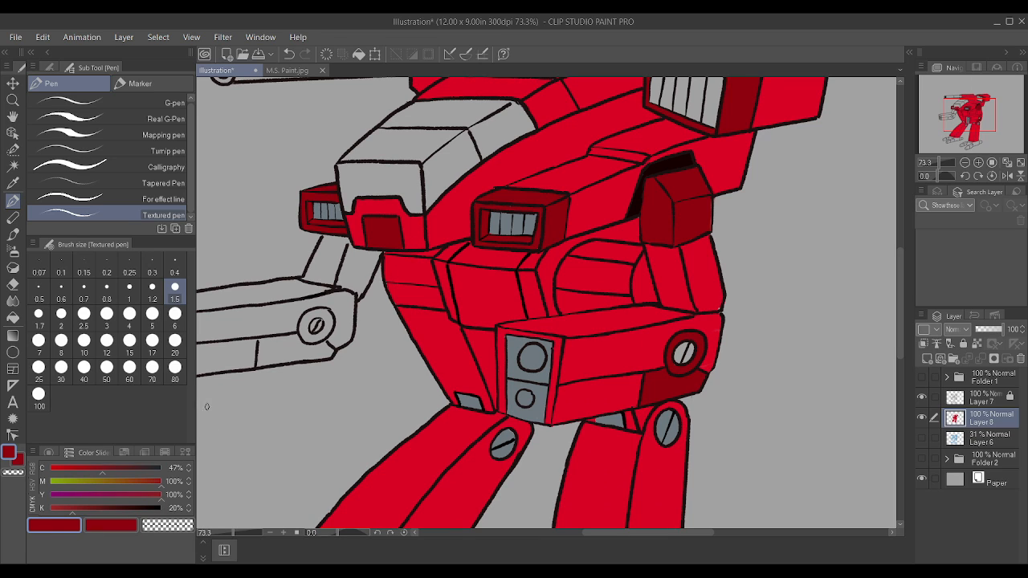
scroll(206, 406, up, 3)
alt+click(451, 222)
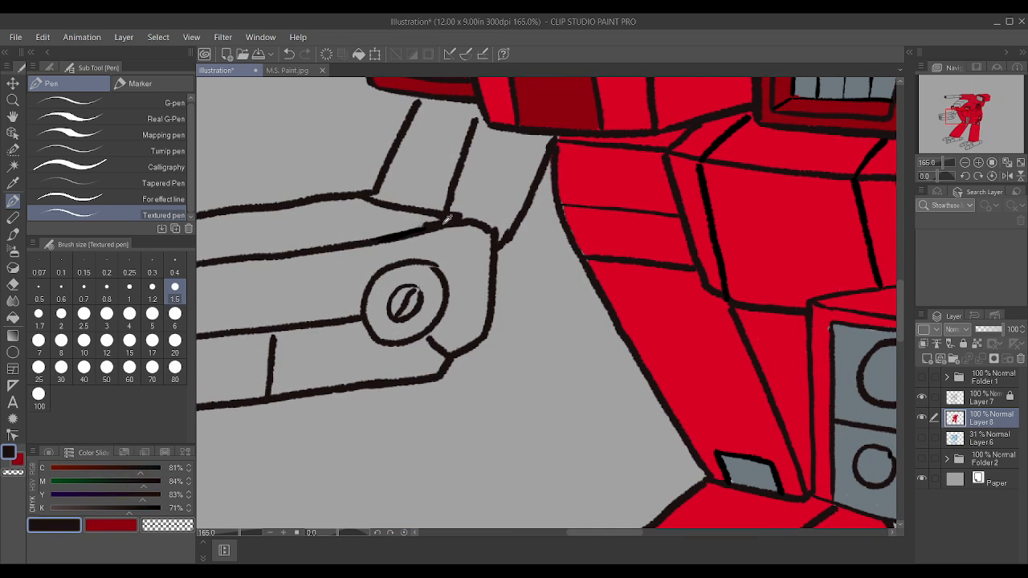
click(993, 400)
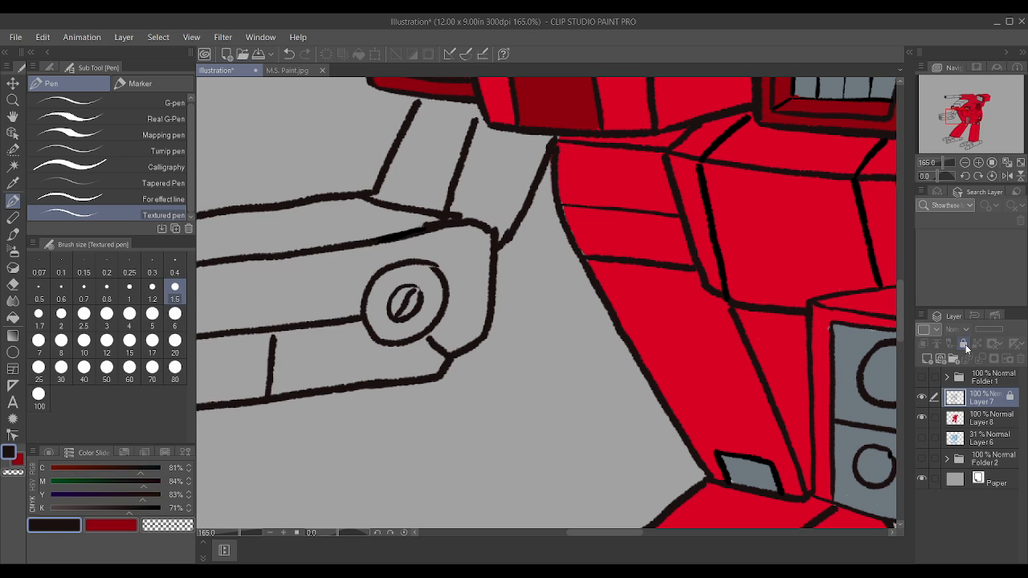
click(964, 343)
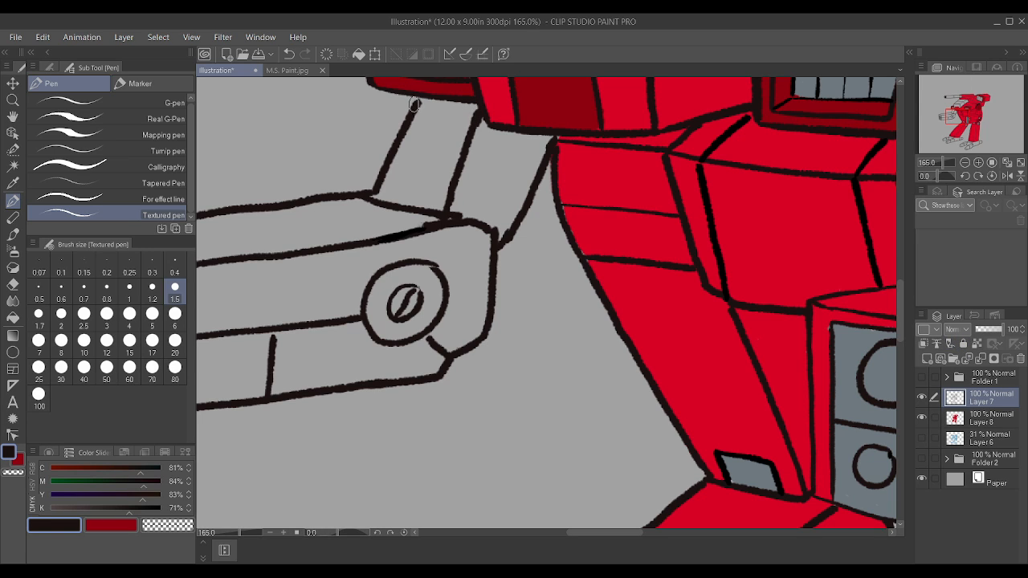
Step: Close the gaps in the far-side arm's line art on Layer 7 with the Textured pen at size 0.8
scroll(444, 93, down, 3)
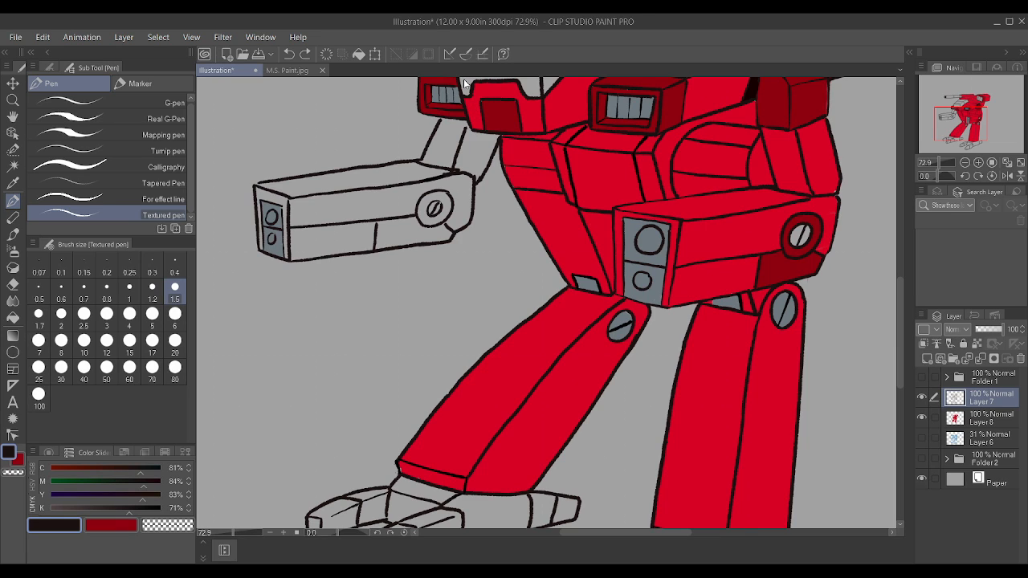
scroll(464, 84, up, 2)
key(bracketleft)
key(bracketleft)
key(bracketleft)
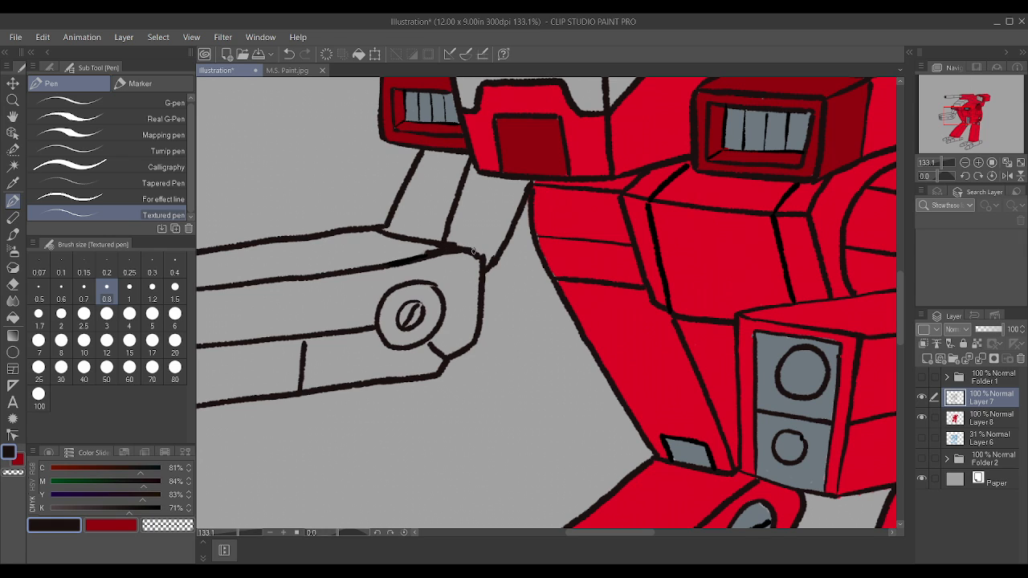
scroll(539, 176, down, 3)
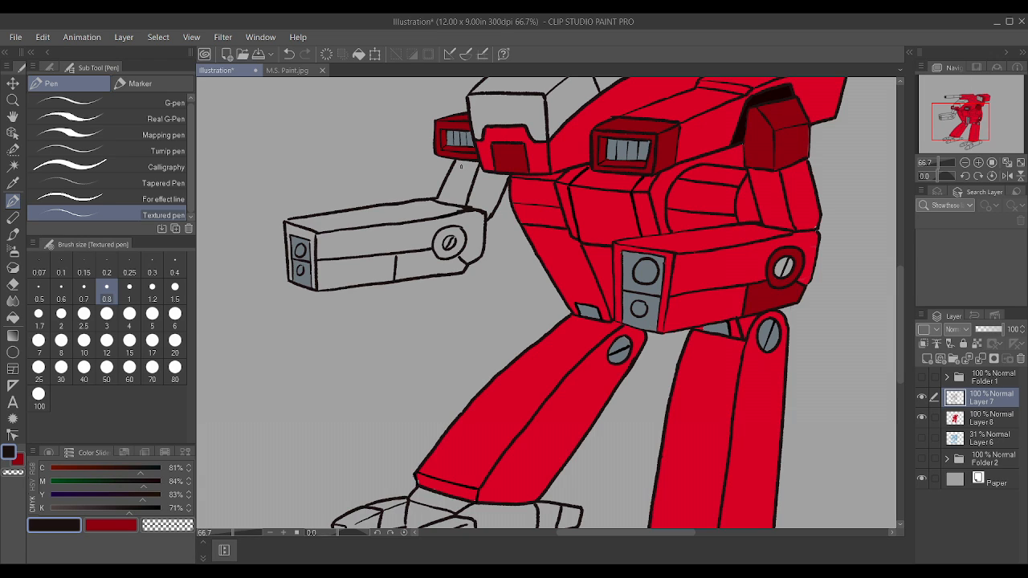
Step: Make Layer 8 active and sample the bright red from the near-side arm
scroll(460, 167, down, 1)
scroll(775, 180, up, 4)
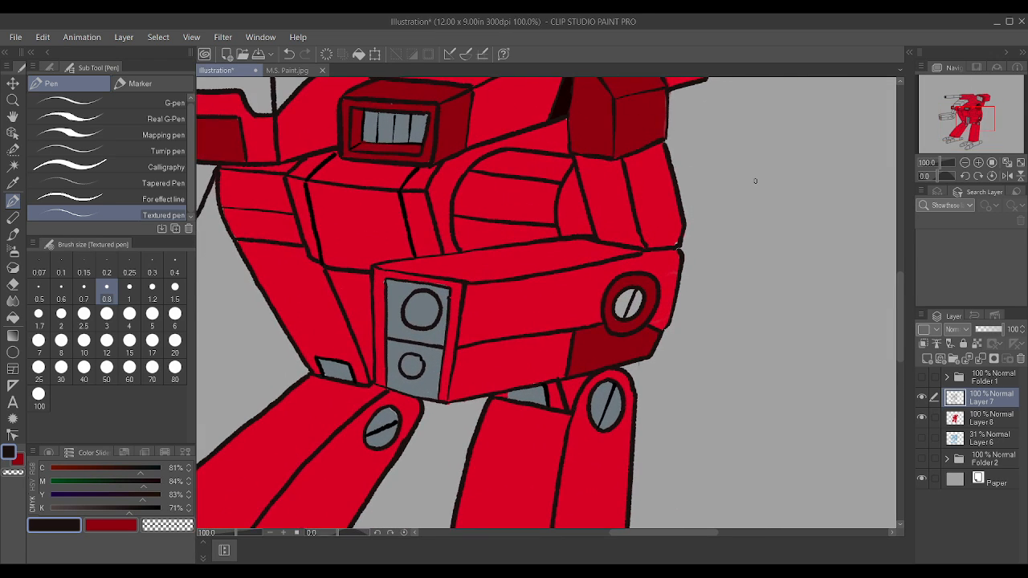
click(996, 419)
alt+click(611, 229)
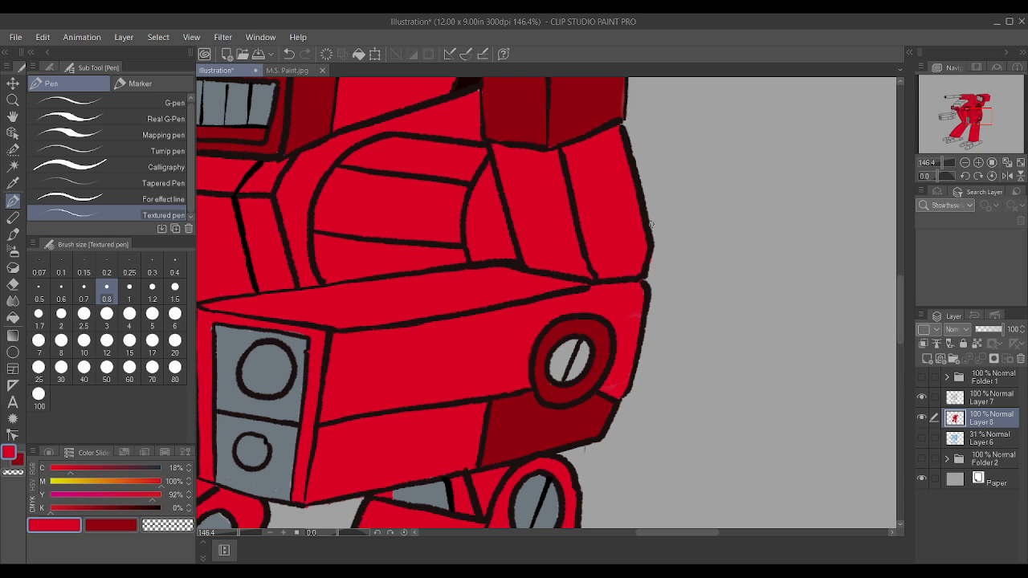
scroll(651, 224, down, 5)
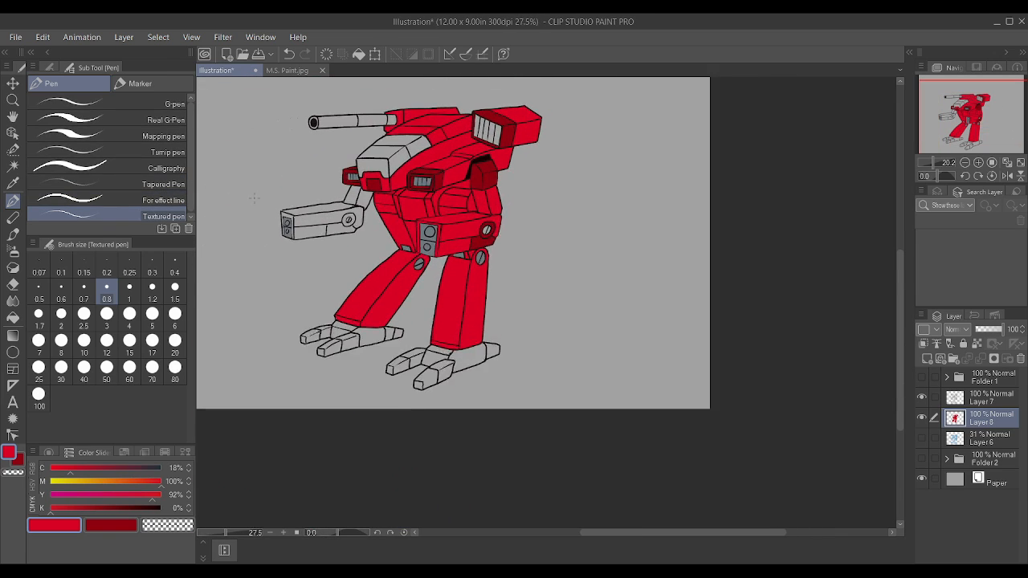
Step: Sample the blue-grey and paint the screw at the centre of the far-side forearm's pivot
scroll(402, 229, up, 4)
alt+click(528, 250)
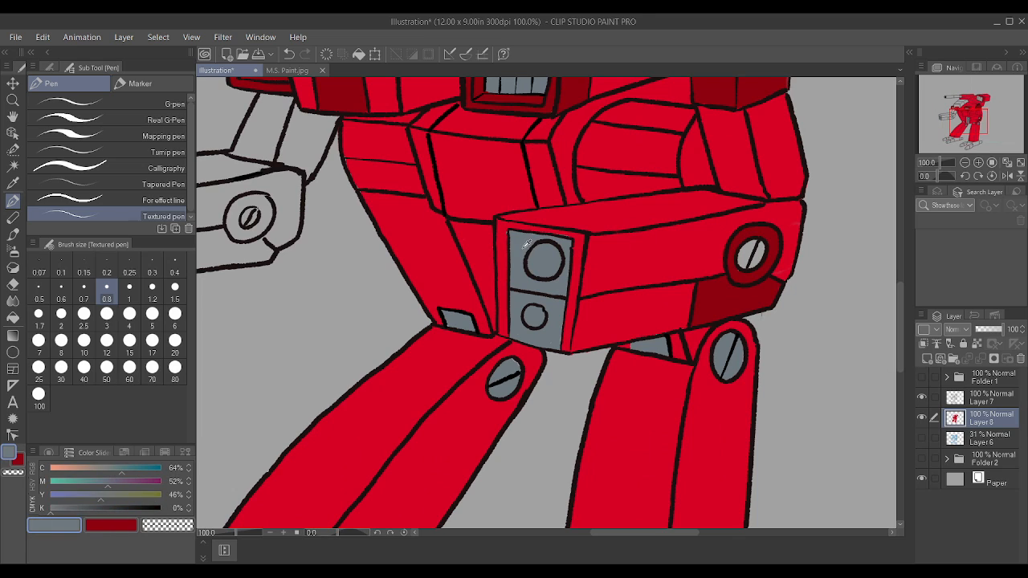
scroll(527, 243, down, 2)
scroll(404, 210, up, 3)
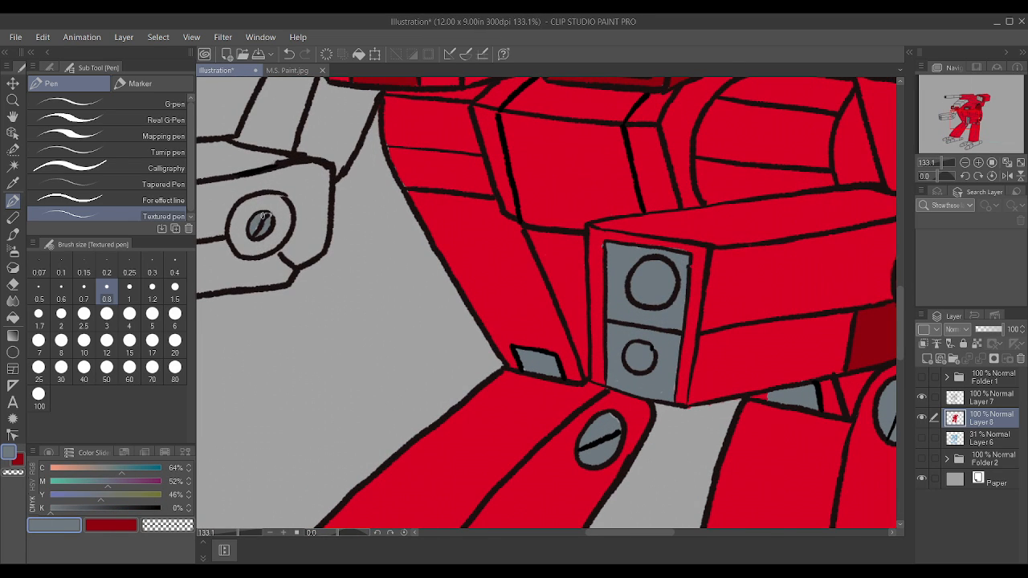
scroll(263, 224, down, 2)
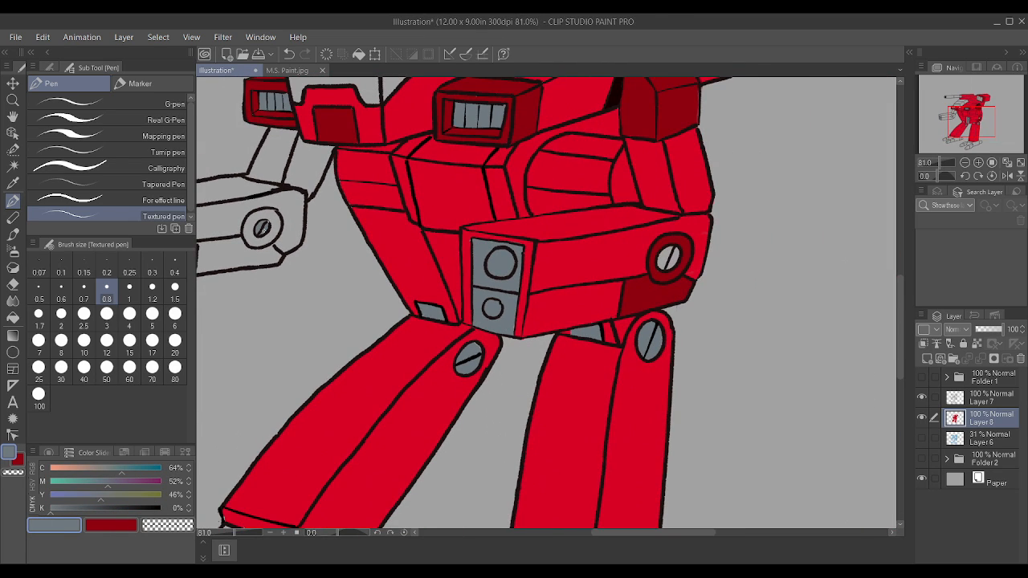
Step: Sample the dark red and paint the ring around the far-side forearm's pivot, enlarging the Textured pen to size 1.5
scroll(263, 224, down, 2)
scroll(263, 224, up, 1)
alt+click(574, 281)
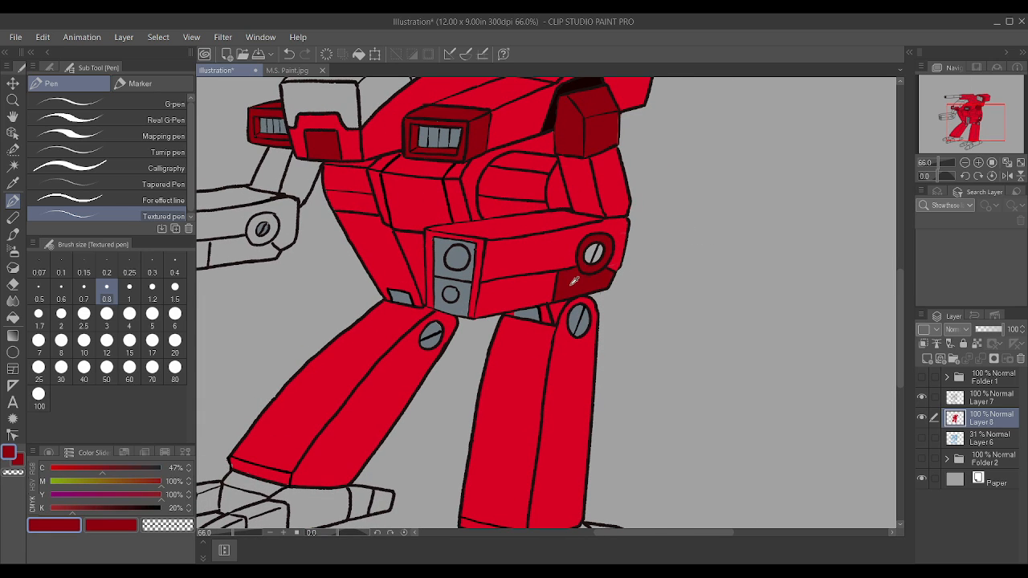
scroll(362, 213, down, 1)
scroll(263, 209, down, 1)
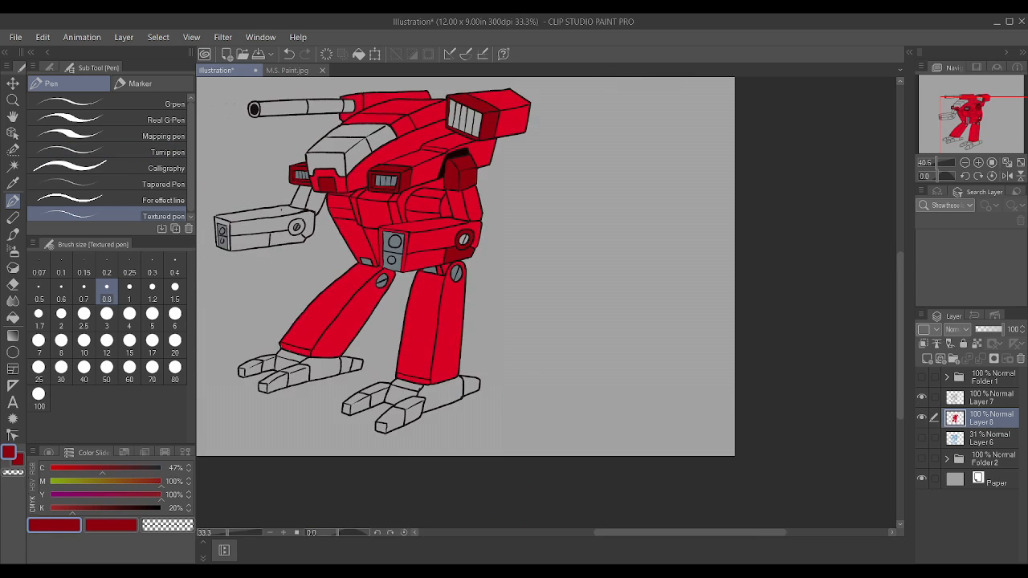
scroll(262, 206, up, 2)
scroll(302, 237, up, 4)
mouse_move(337, 264)
mouse_down()
mouse_move(337, 282)
mouse_move(331, 256)
mouse_move(356, 226)
mouse_up()
key(bracketright)
key(bracketright)
key(bracketright)
mouse_move(325, 281)
mouse_down()
mouse_move(341, 230)
mouse_move(363, 218)
mouse_move(374, 219)
mouse_move(358, 231)
mouse_move(383, 235)
mouse_move(364, 223)
mouse_move(398, 221)
mouse_move(405, 245)
mouse_move(394, 276)
mouse_move(358, 294)
mouse_move(330, 279)
mouse_move(355, 299)
mouse_move(389, 269)
mouse_move(340, 298)
mouse_move(360, 293)
mouse_move(336, 292)
mouse_move(343, 282)
mouse_move(330, 278)
mouse_move(363, 291)
mouse_move(393, 252)
mouse_up()
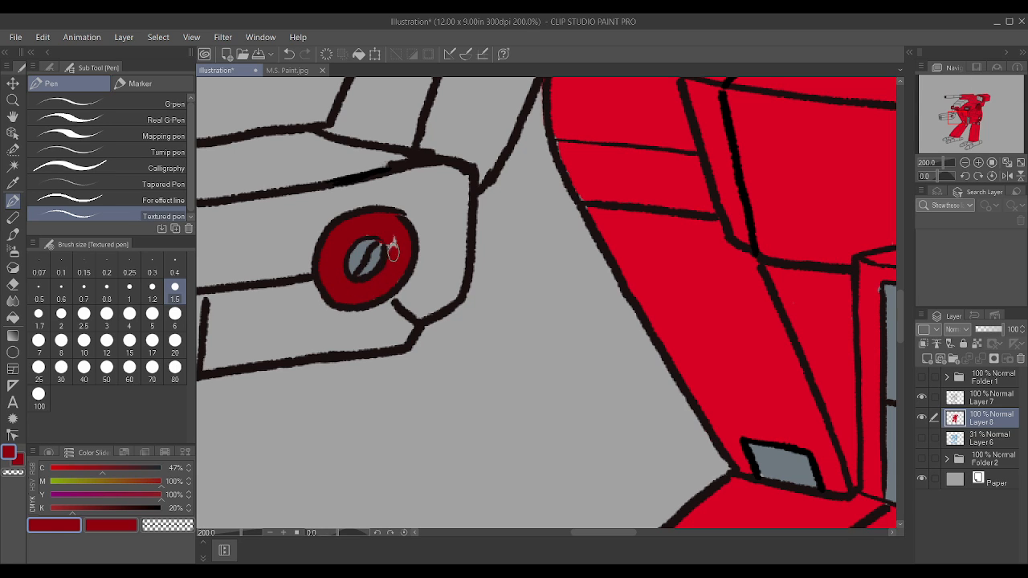
scroll(387, 241, down, 2)
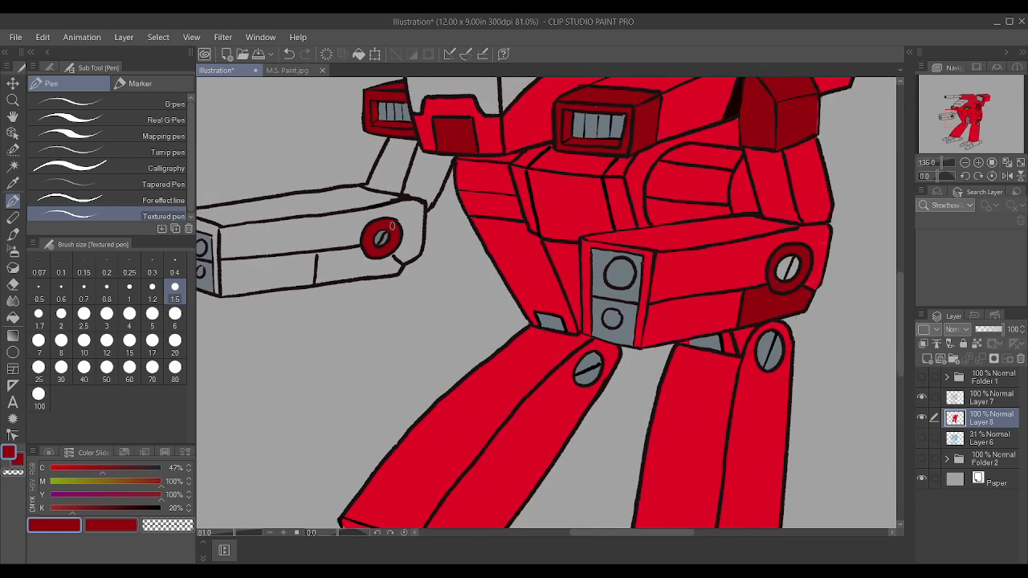
Step: Paint the far-side forearm's lower rear panel dark red, edging it at size 1.5 and filling it at size 4
drag(317, 257, 351, 250)
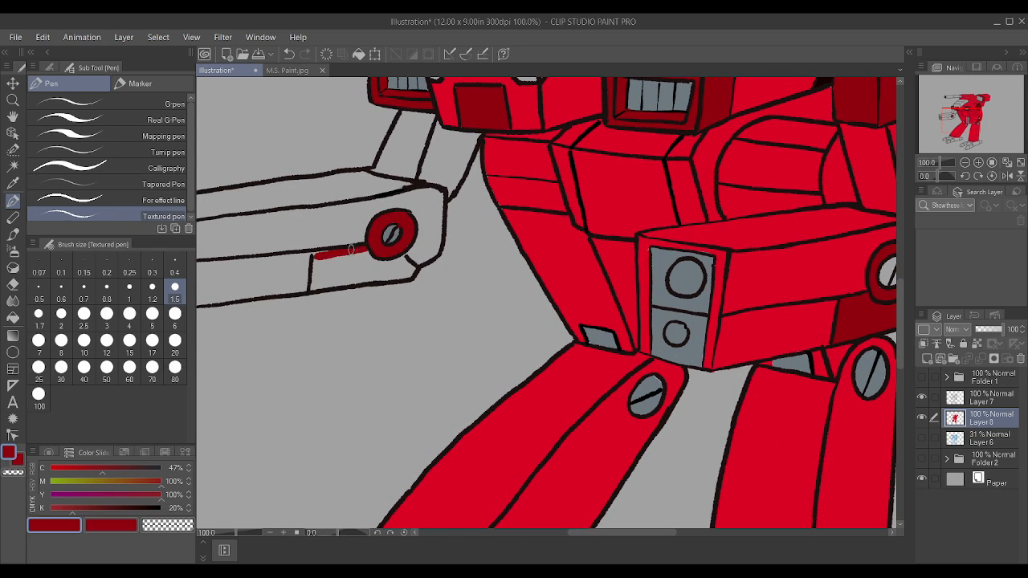
drag(312, 288, 397, 277)
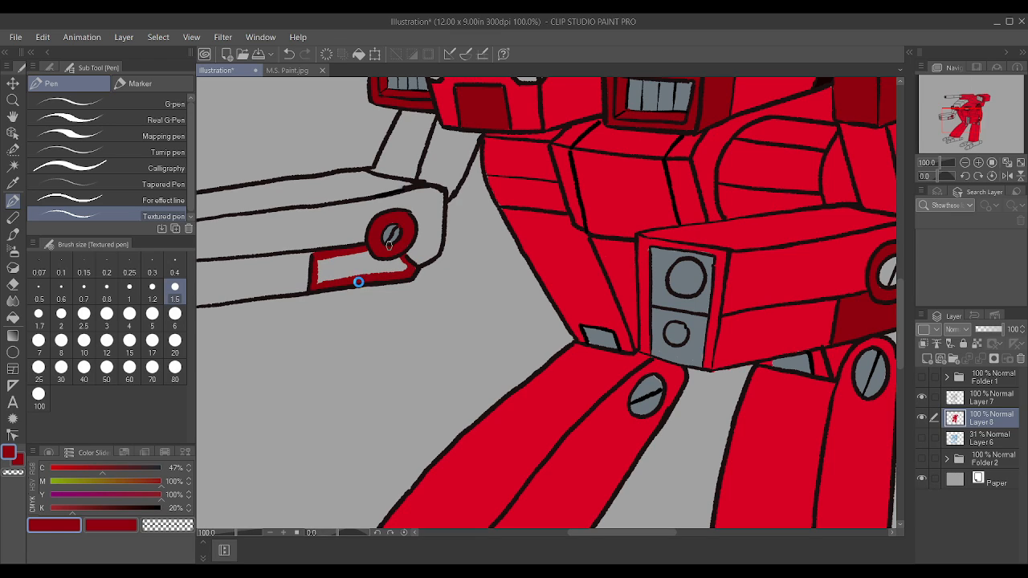
key(bracketright)
key(bracketright)
key(bracketright)
key(bracketright)
key(bracketright)
mouse_move(324, 274)
mouse_down()
mouse_move(402, 269)
mouse_move(327, 270)
mouse_move(365, 256)
mouse_up()
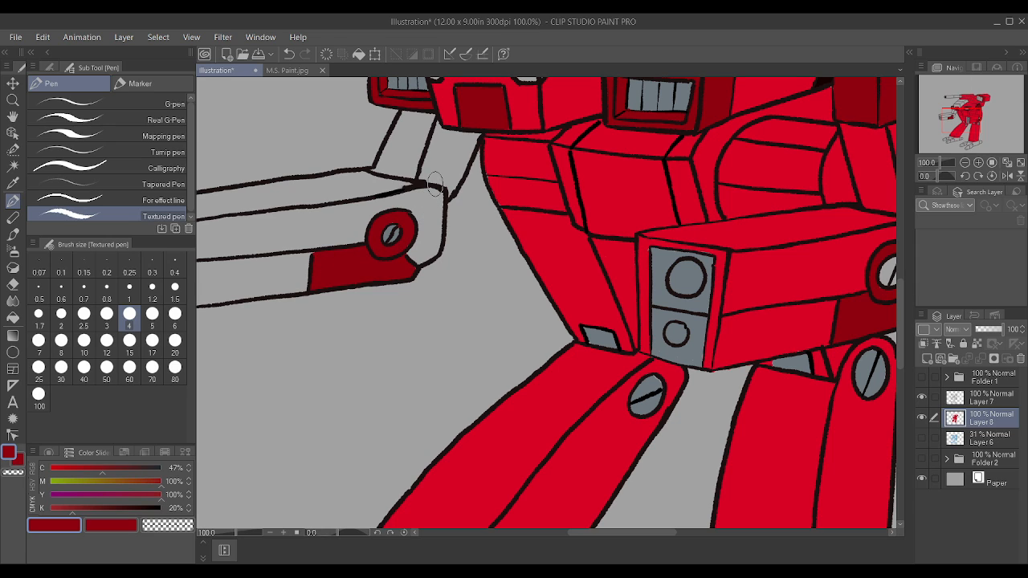
Step: Auto-select the far-side forearm's casing faces, its front frame and the upper arm on Layer 7, referring to the editing layer only
scroll(438, 185, down, 2)
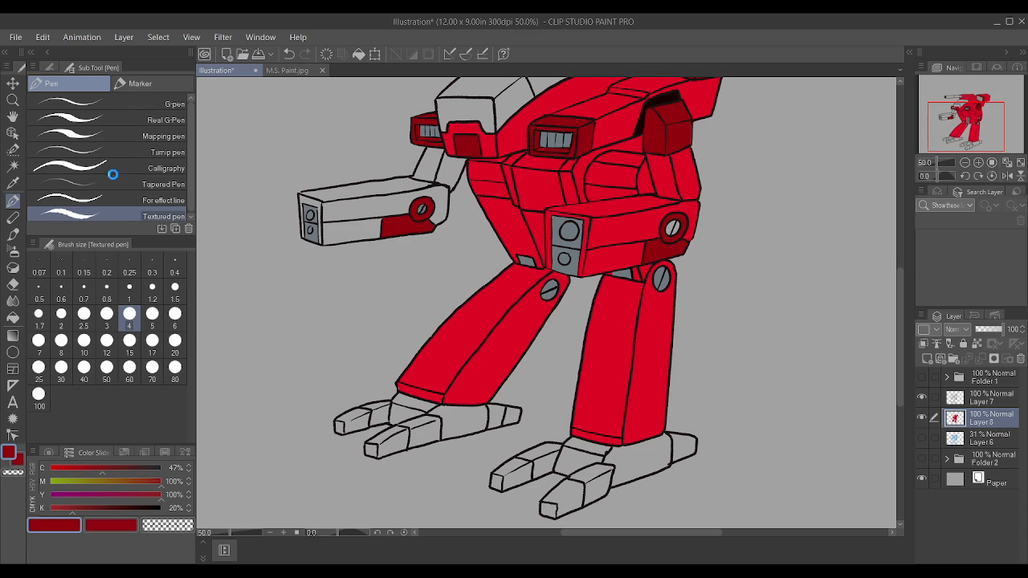
click(12, 166)
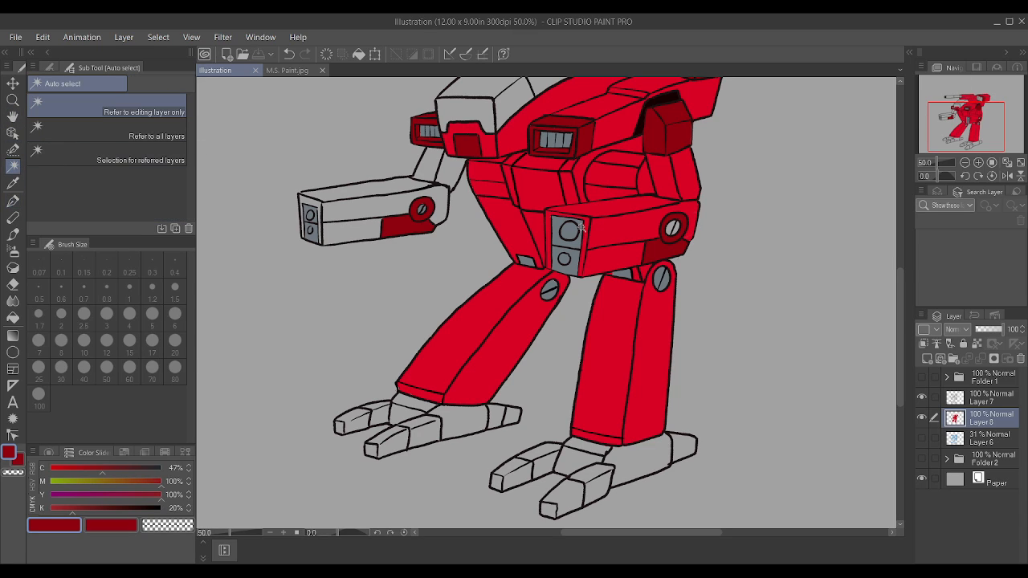
click(991, 408)
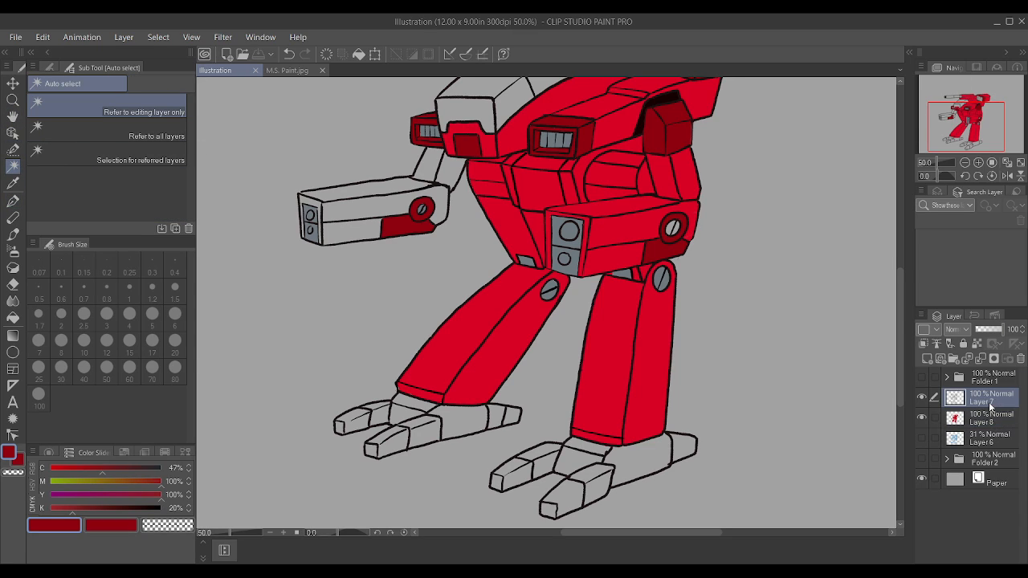
click(346, 240)
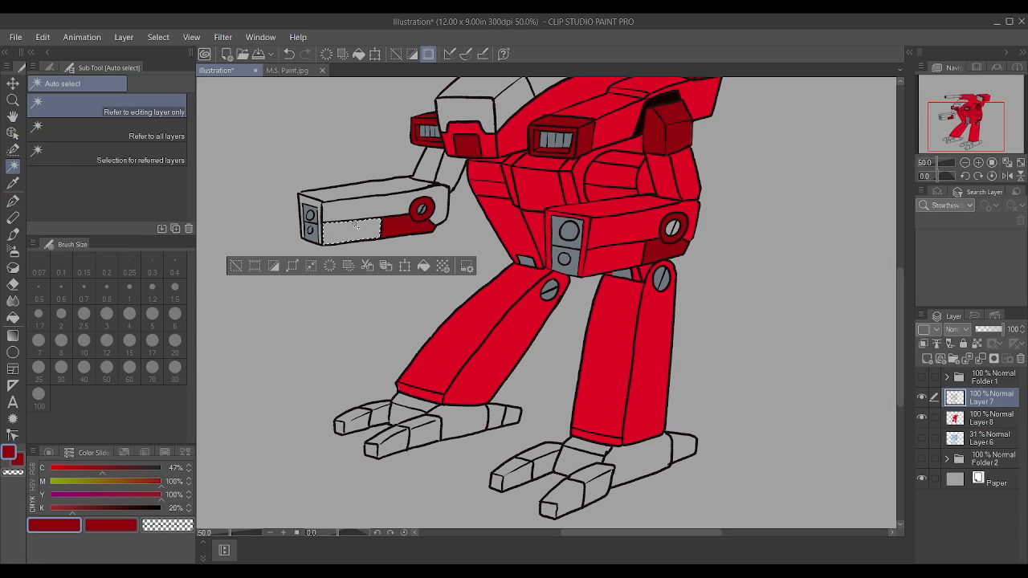
shift+click(441, 171)
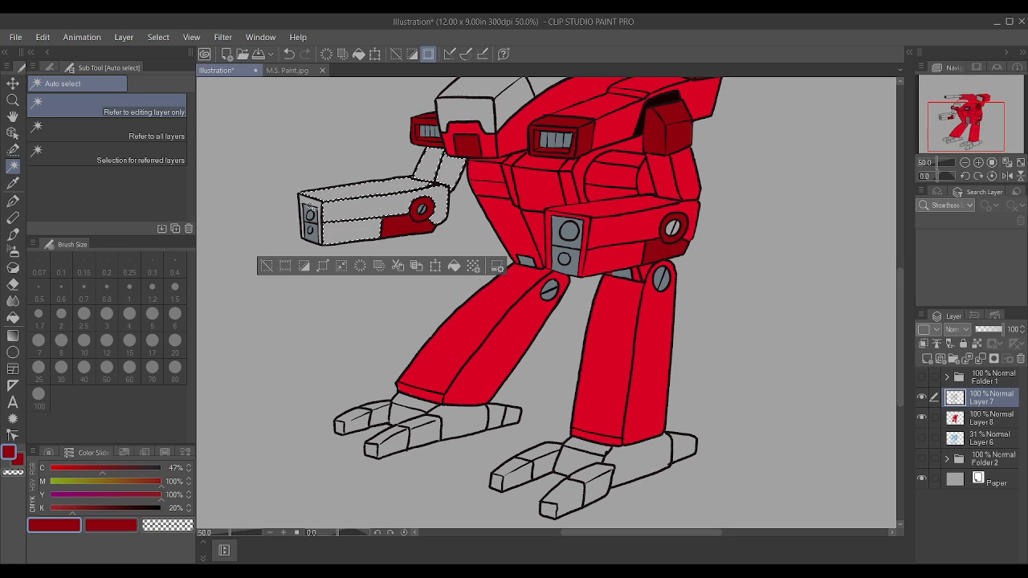
shift+click(312, 206)
click(321, 268)
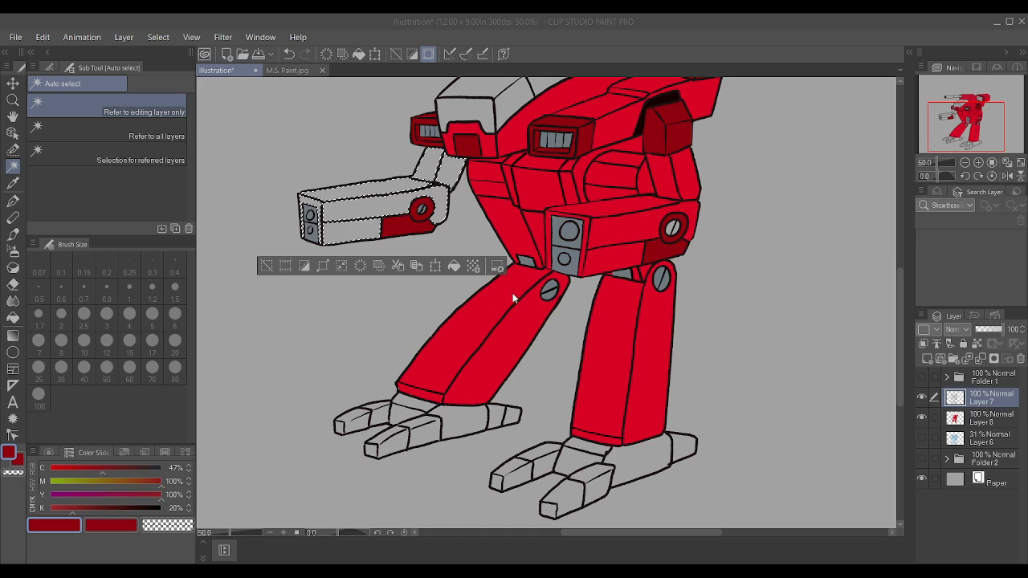
Step: Sample the bright red, paint the selected far-side arm faces on Layer 8 with the Textured pen at size 100, and deselect
click(974, 414)
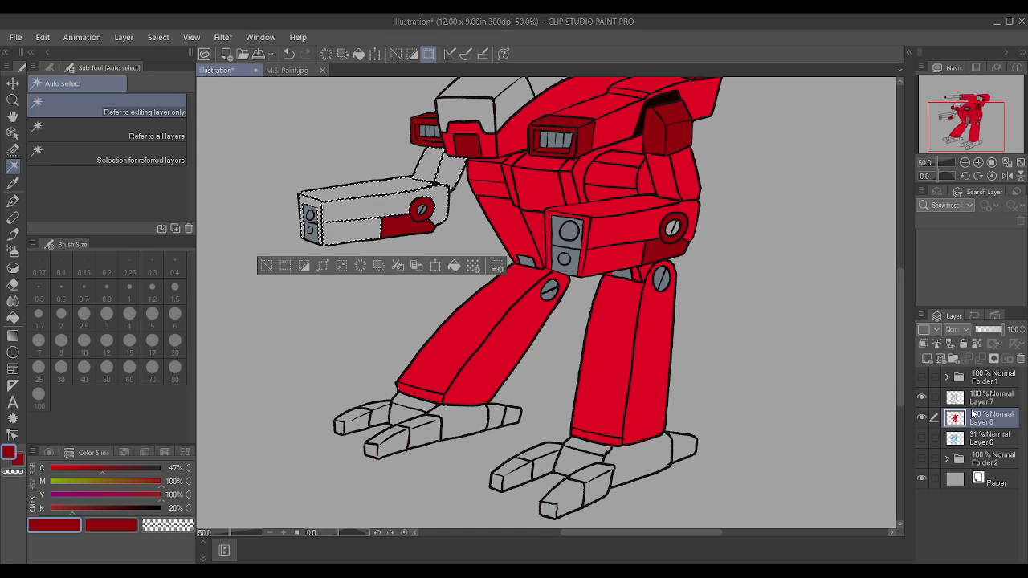
key(i)
click(635, 221)
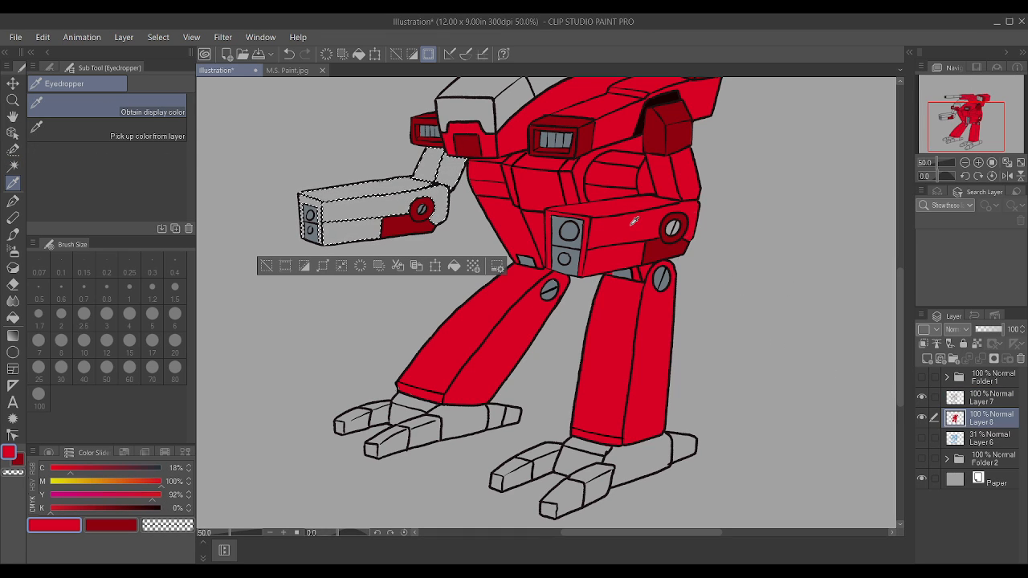
key(p)
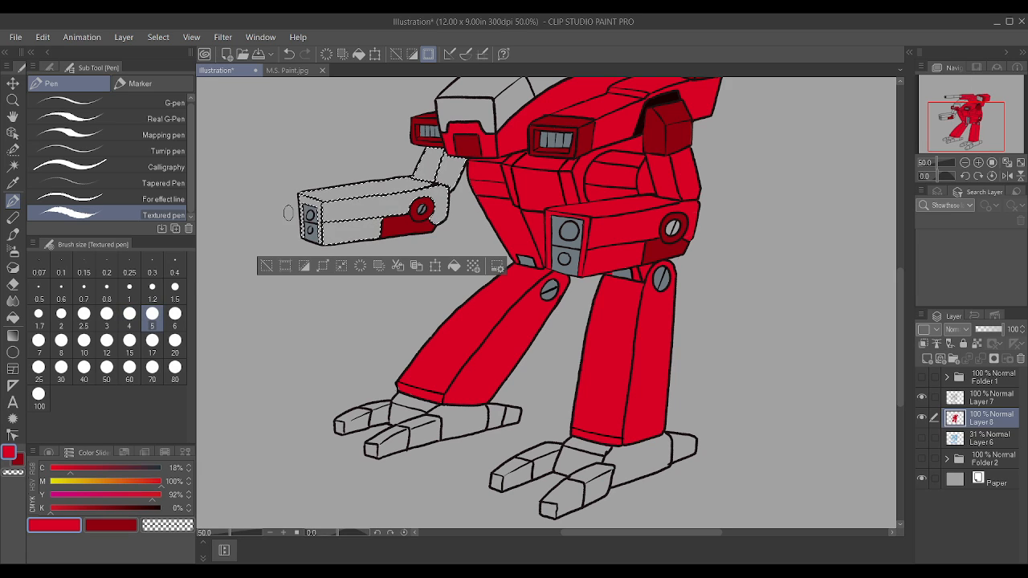
key(])
key(])
key(])
key(])
key(])
key(])
key(])
key(])
key(])
key(])
key(])
key(])
key(])
key(])
key(])
key(])
mouse_move(271, 211)
mouse_down()
mouse_move(519, 212)
mouse_move(290, 218)
mouse_move(408, 237)
mouse_up()
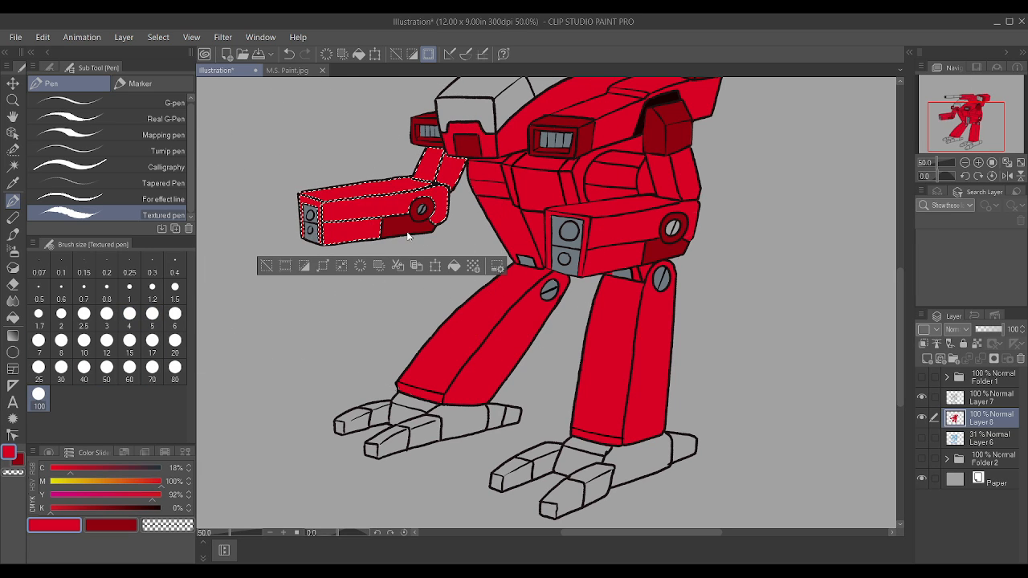
key(ctrl+d)
scroll(598, 340, down, 3)
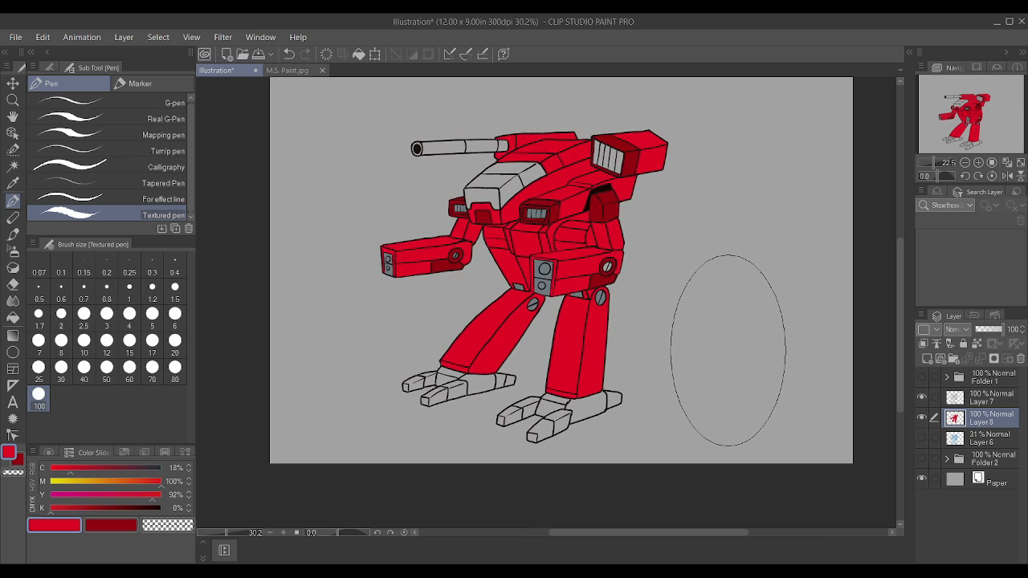
scroll(719, 356, down, 1)
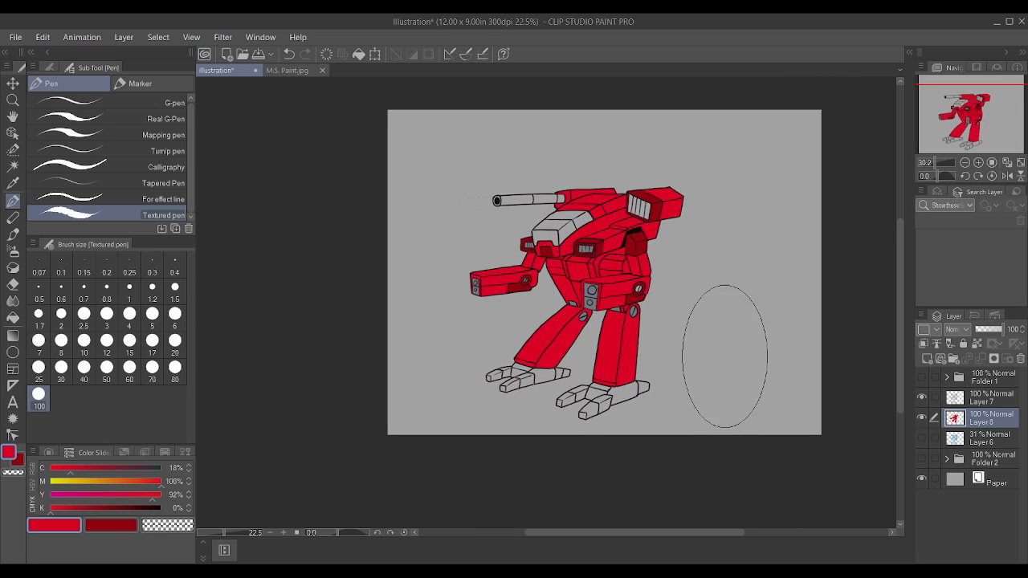
scroll(707, 402, up, 2)
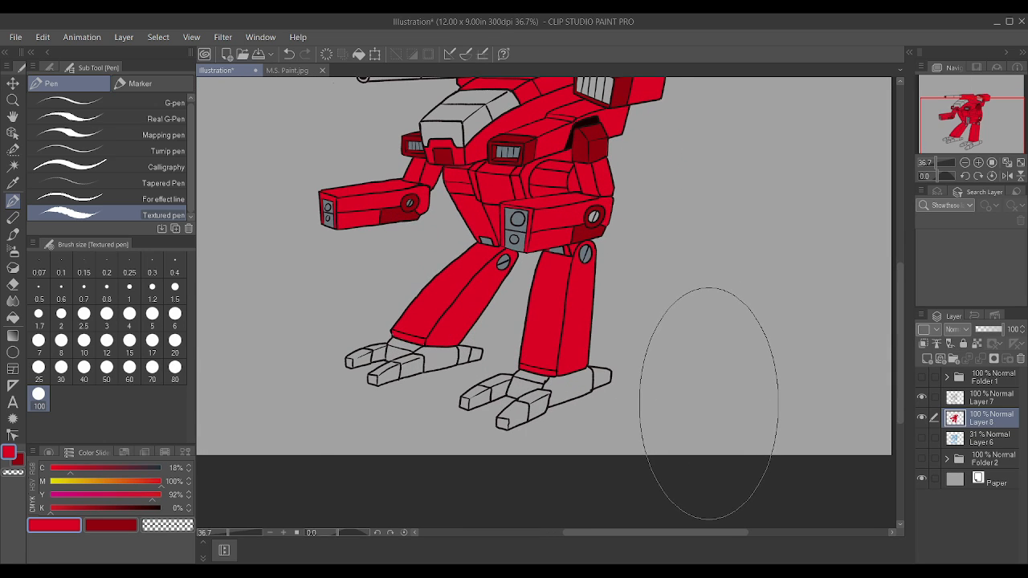
Step: Auto-select the front, side and top faces of the cockpit canopy on Layer 7, referring to the editing layer only
scroll(670, 367, down, 2)
scroll(642, 305, up, 1)
click(13, 166)
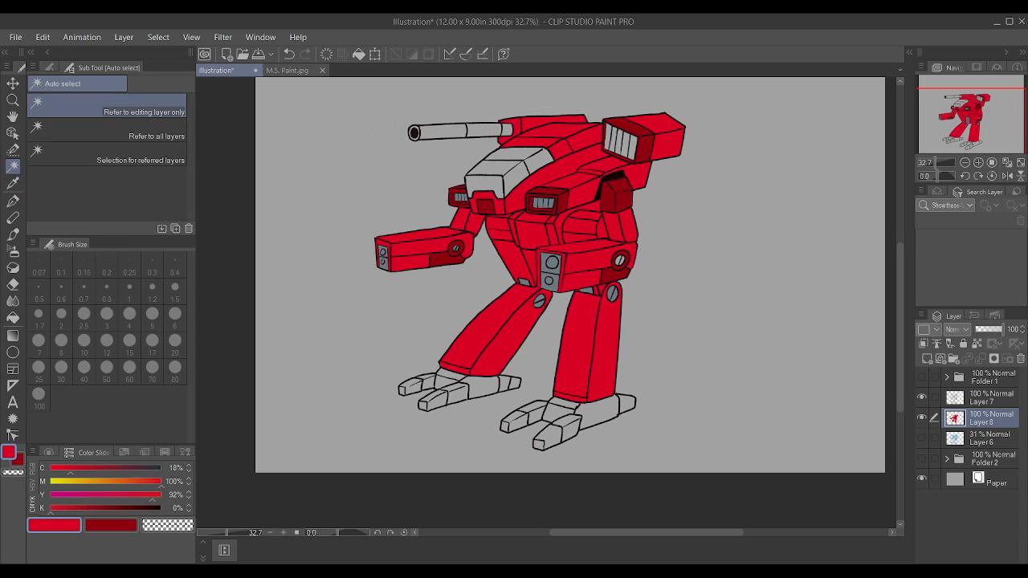
click(1001, 400)
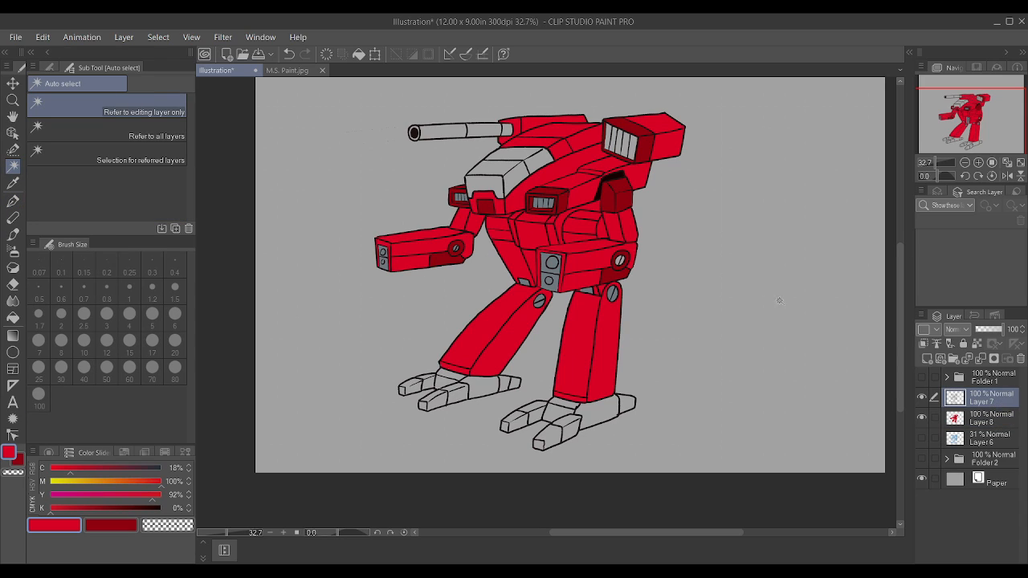
click(512, 185)
shift+click(478, 184)
shift+click(494, 169)
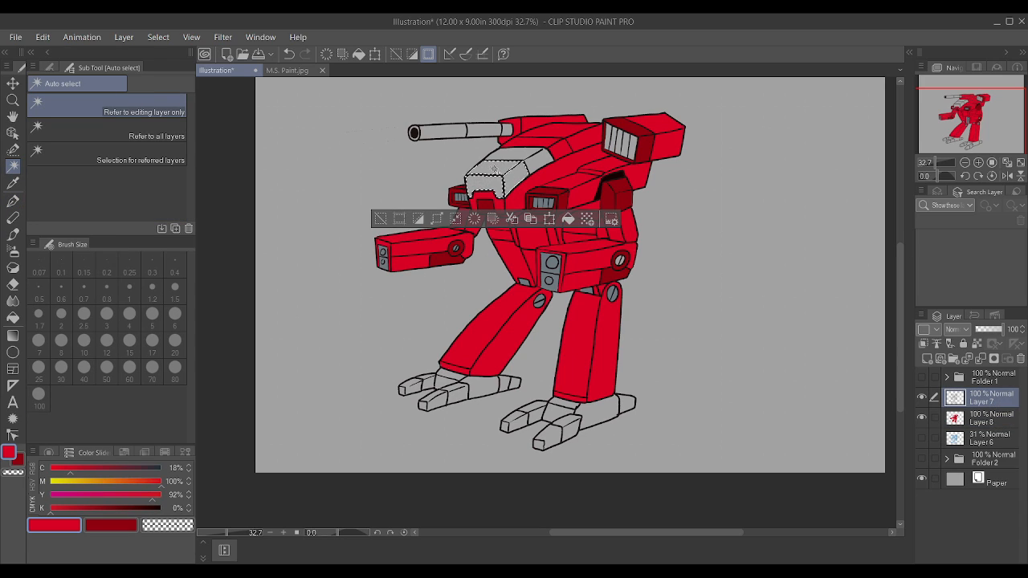
shift+click(519, 152)
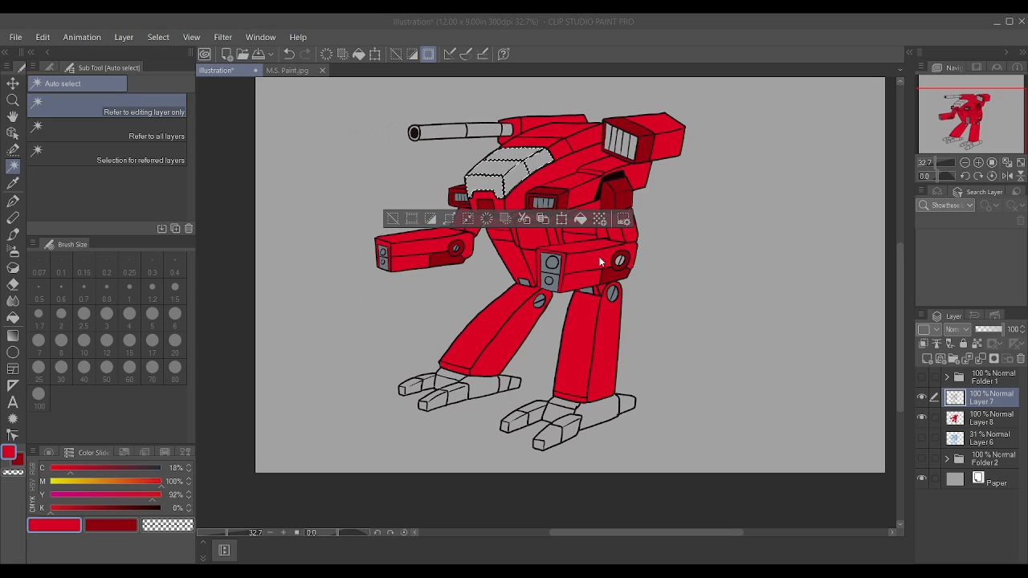
Step: Mix a golden yellow by setting magenta to 36%, paint the selected canopy on Layer 8 with the Textured pen, and deselect
click(90, 482)
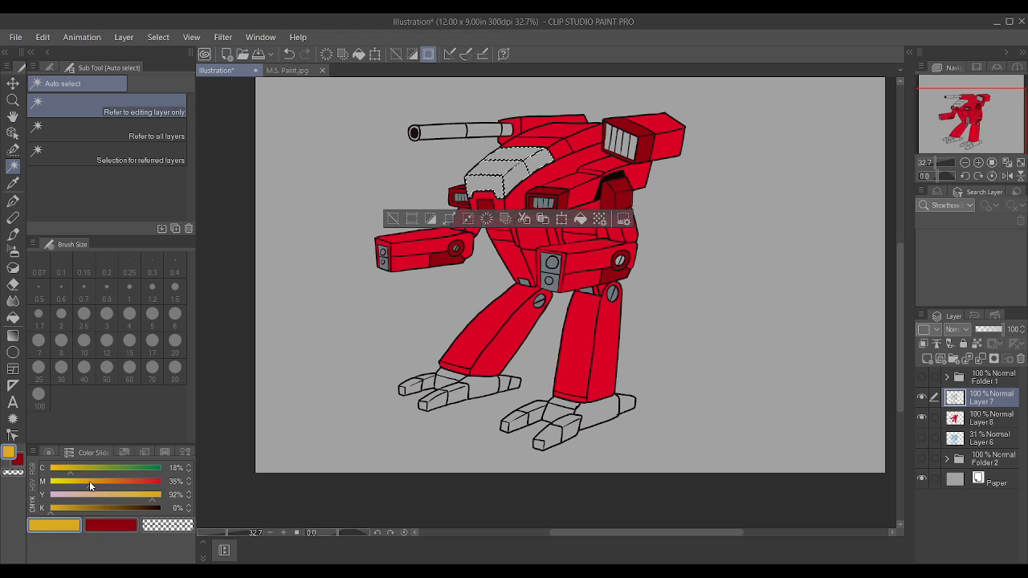
click(974, 419)
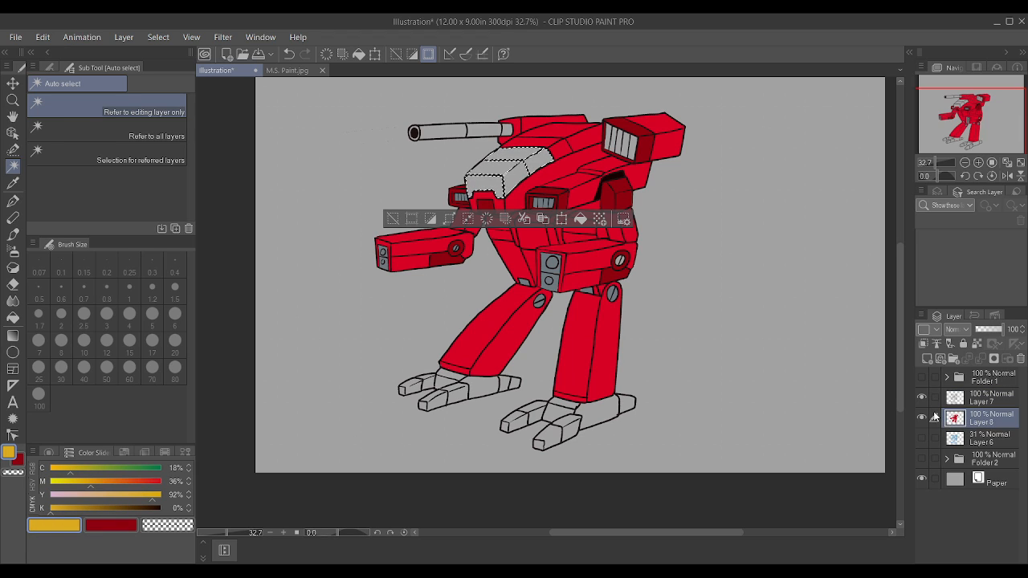
key(p)
drag(521, 180, 436, 170)
key(ctrl+d)
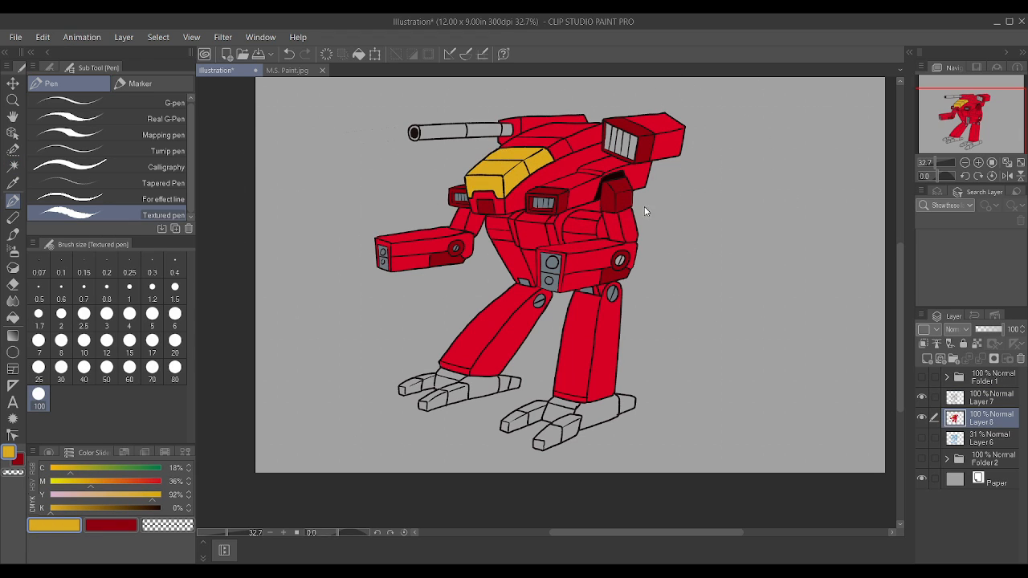
Step: Activate Auto select on the line art layer, Layer 7, and lock that layer
click(13, 166)
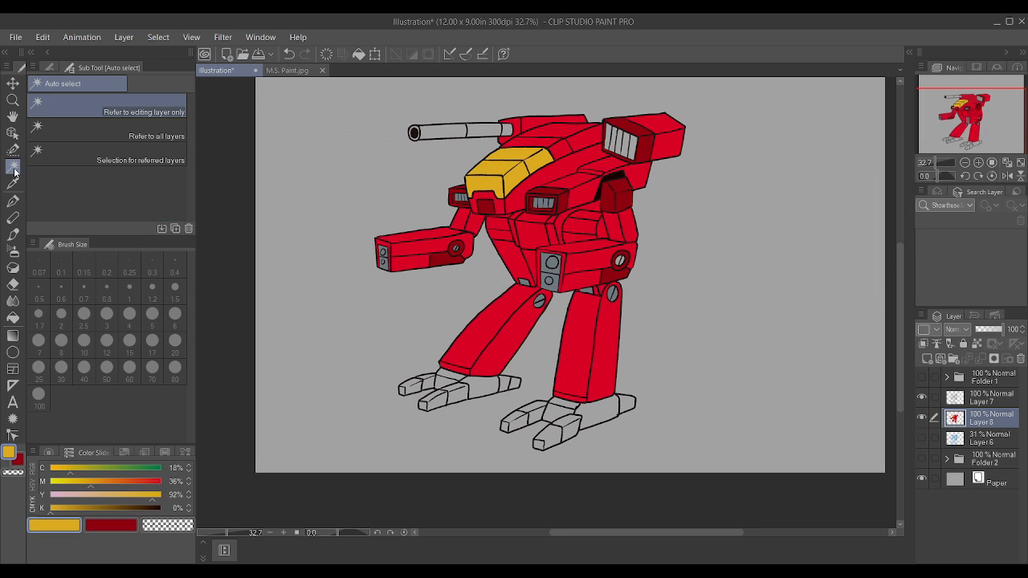
click(972, 407)
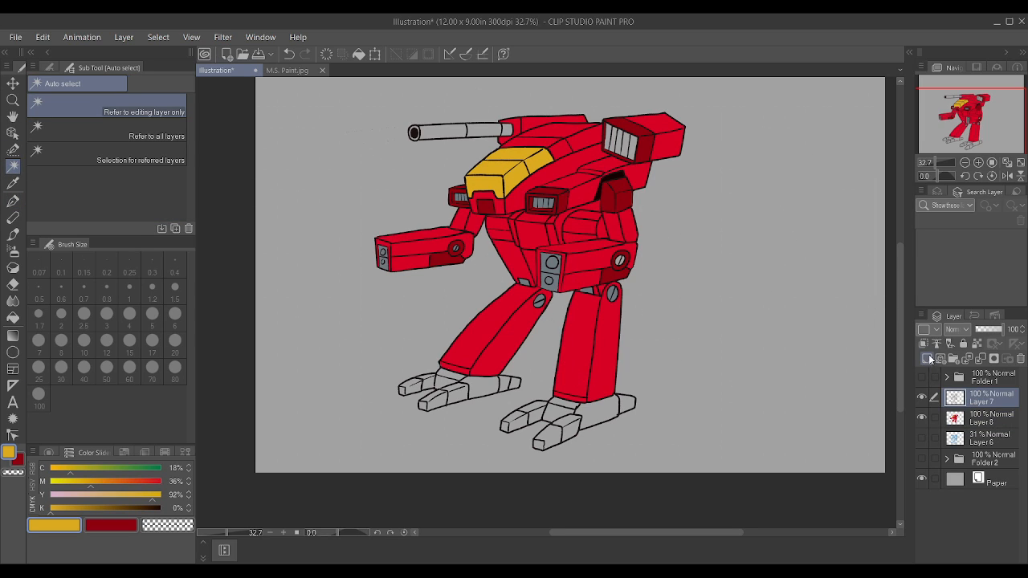
click(963, 343)
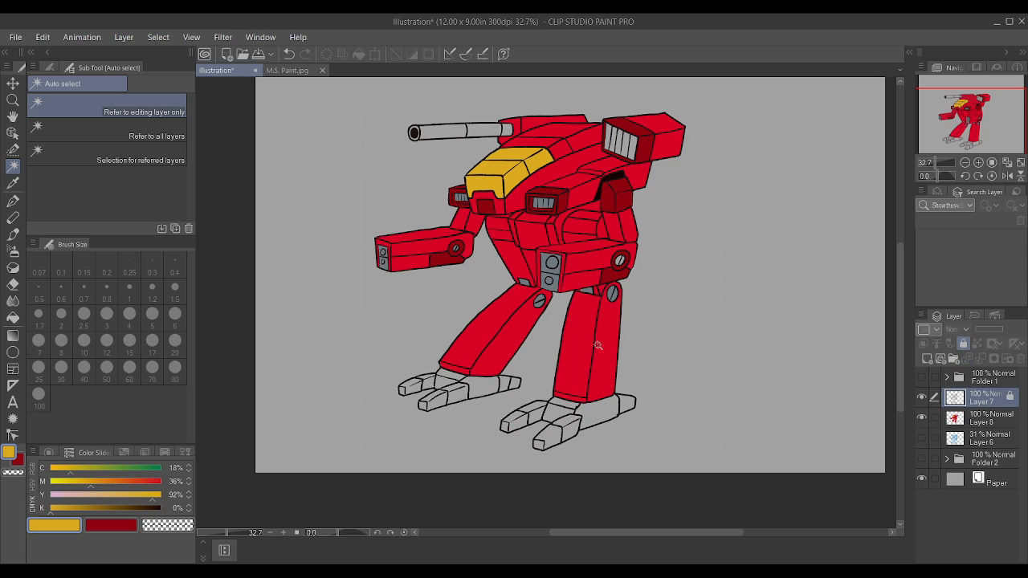
scroll(583, 402, up, 2)
click(562, 454)
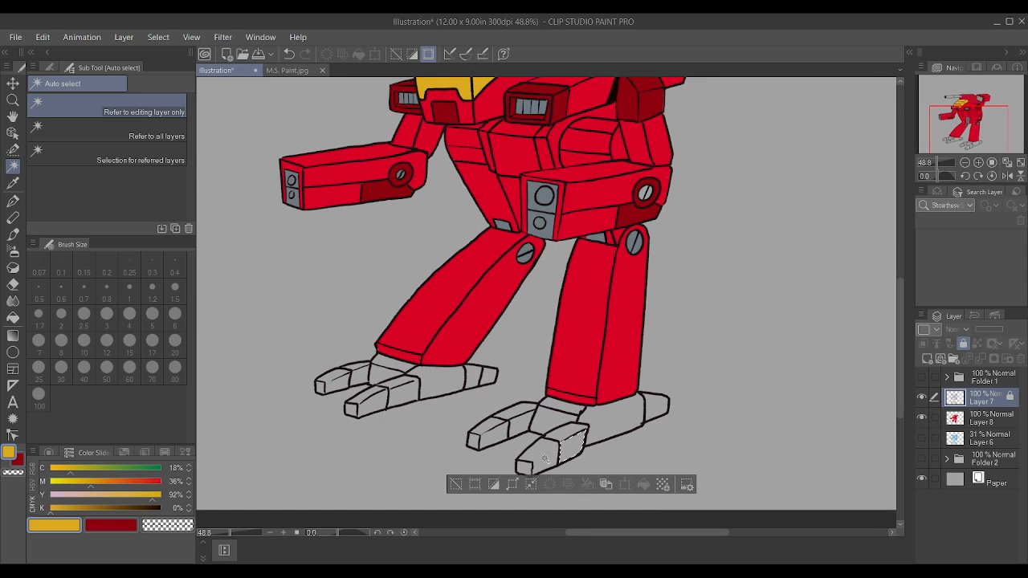
shift+click(490, 439)
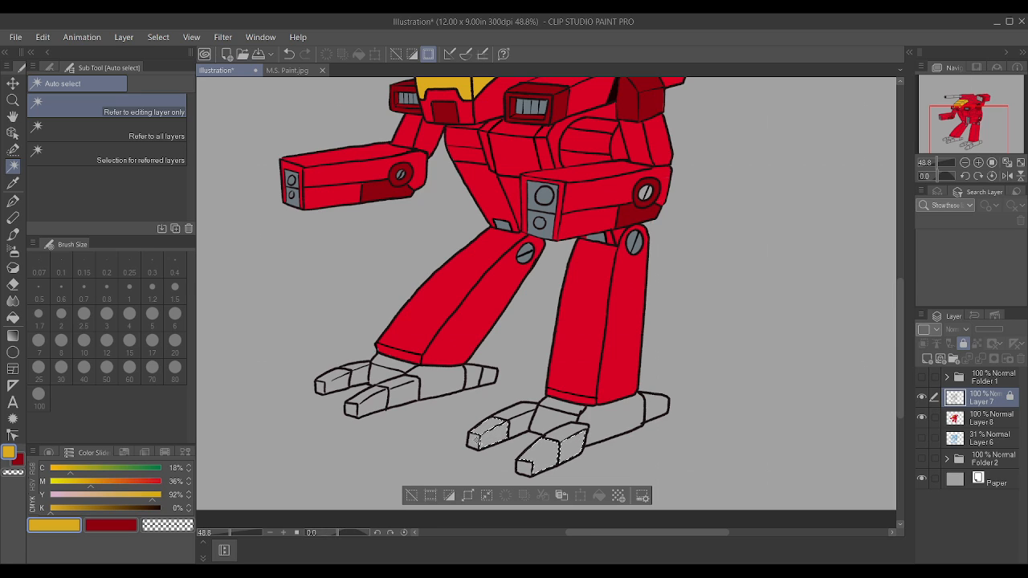
shift+click(521, 410)
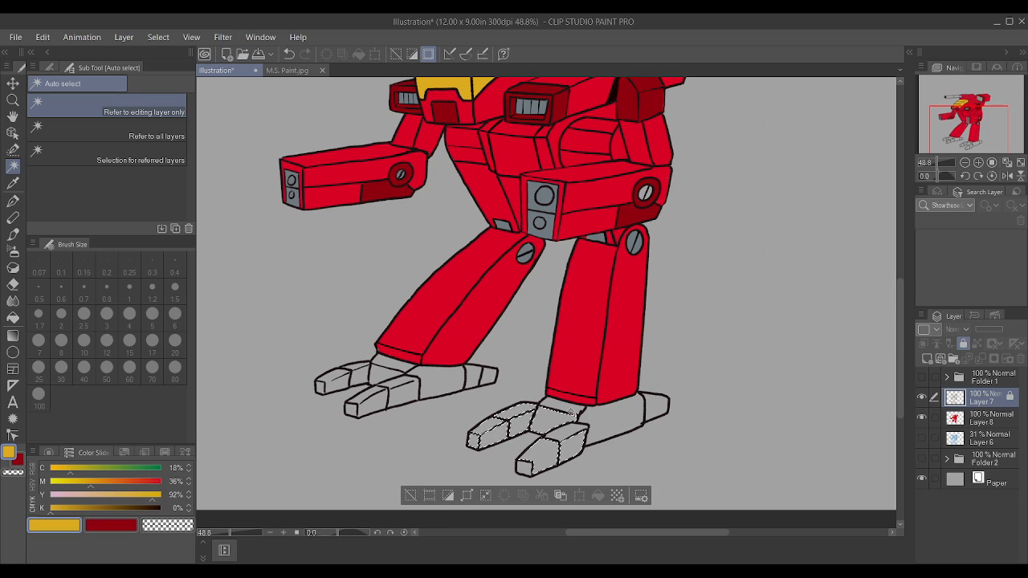
shift+click(612, 418)
key(ctrl+z)
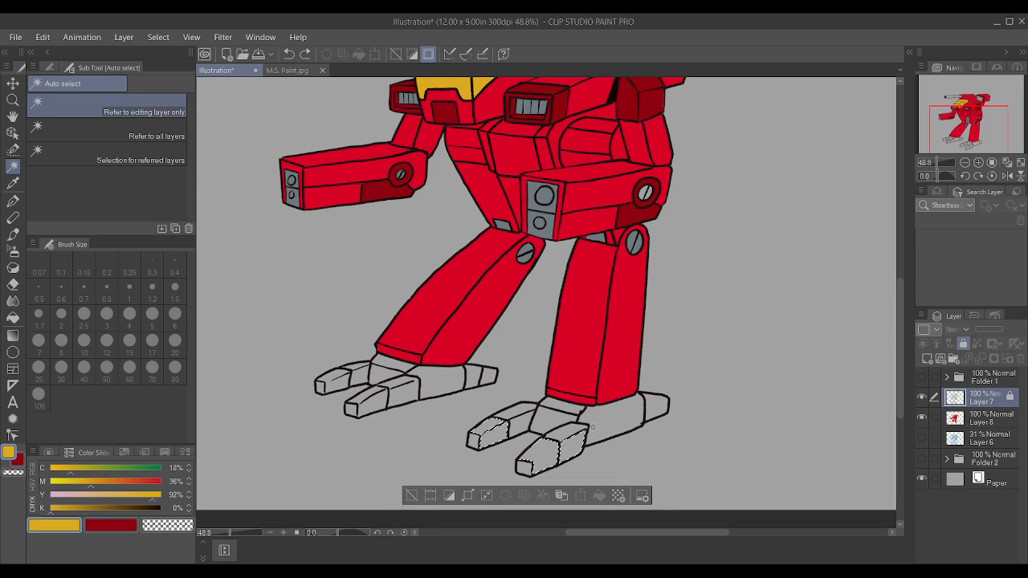
key(ctrl+d)
Step: Auto-select the ankle faces and main foot bodies of both feet on Layer 7, leaving out the toes and heel spurs
click(556, 422)
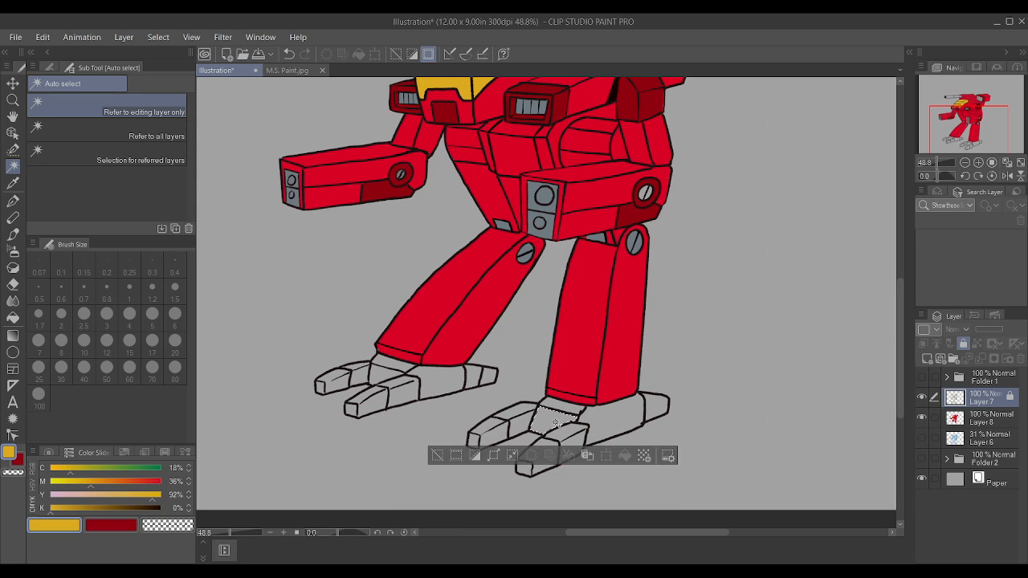
shift+click(562, 406)
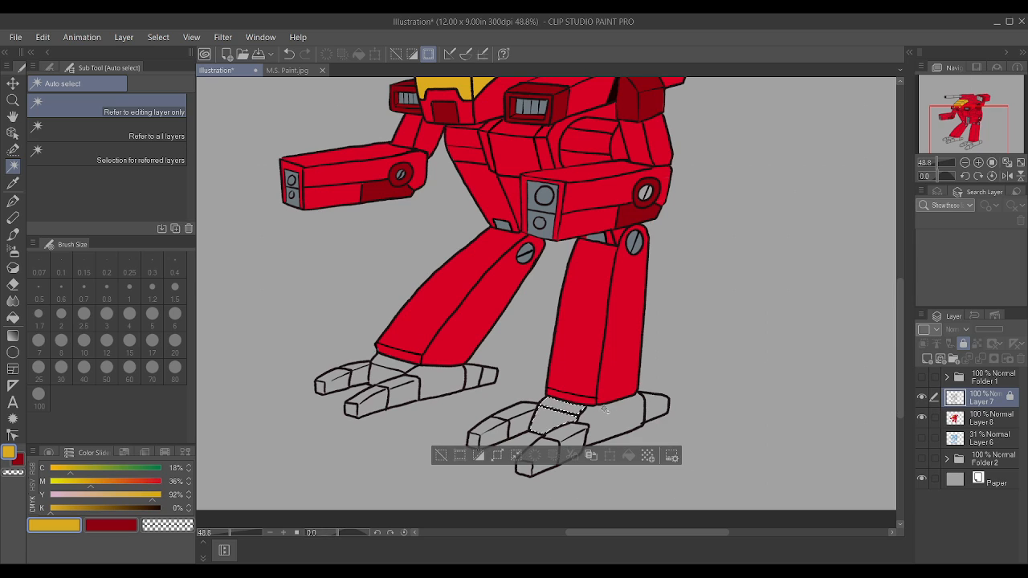
shift+click(462, 388)
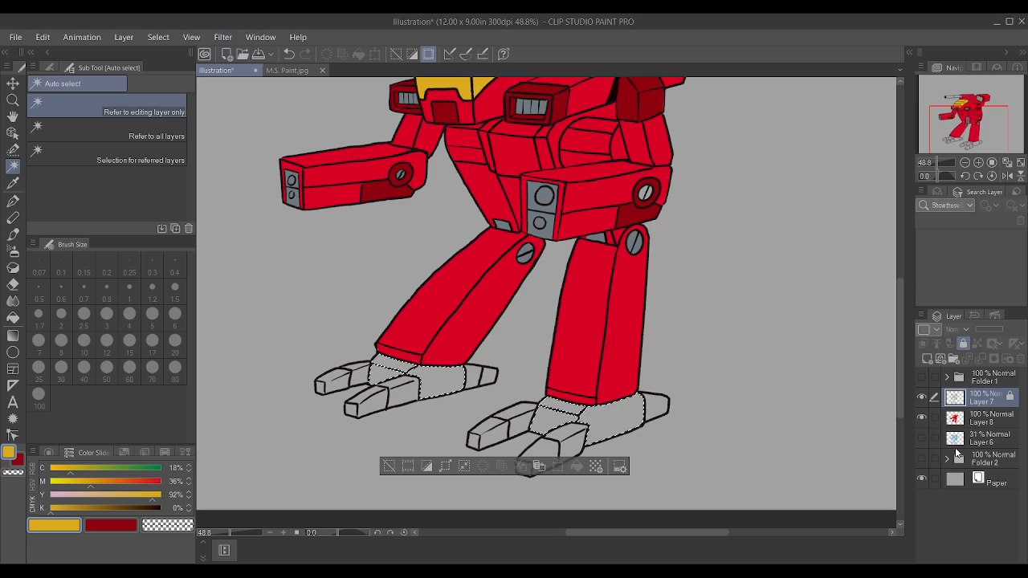
Step: Sample the leg's bright red, paint the selected ankle and foot faces on Layer 8 with the Textured pen, and deselect
click(994, 419)
key(i)
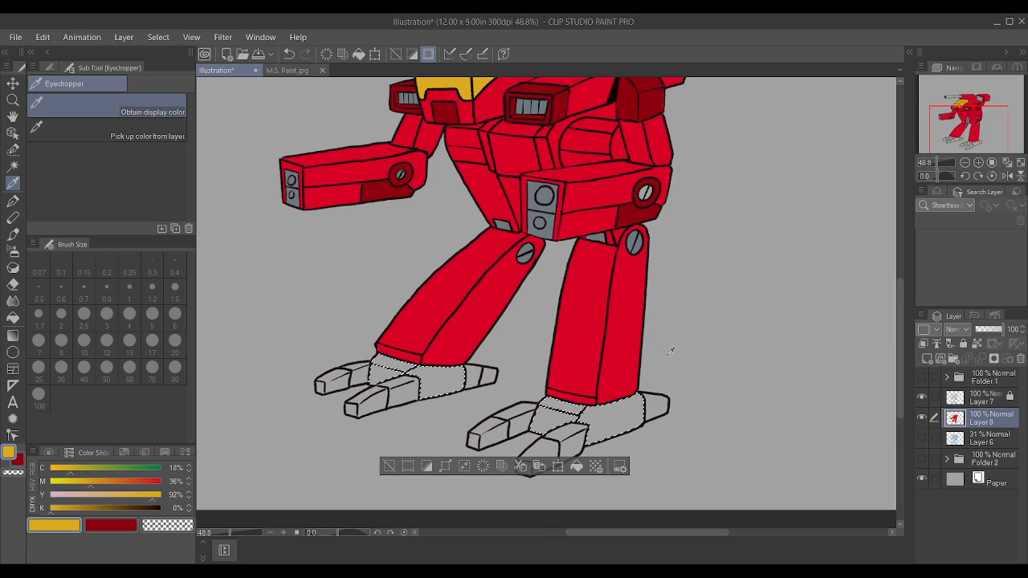
click(624, 339)
key(p)
mouse_move(604, 368)
mouse_down()
mouse_move(573, 385)
mouse_move(322, 393)
mouse_up()
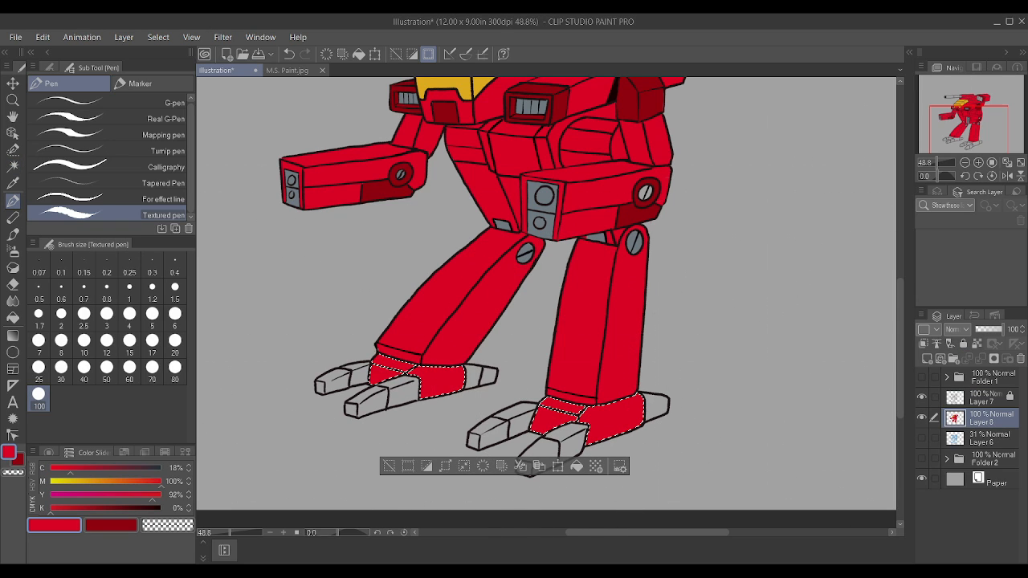
key(ctrl+d)
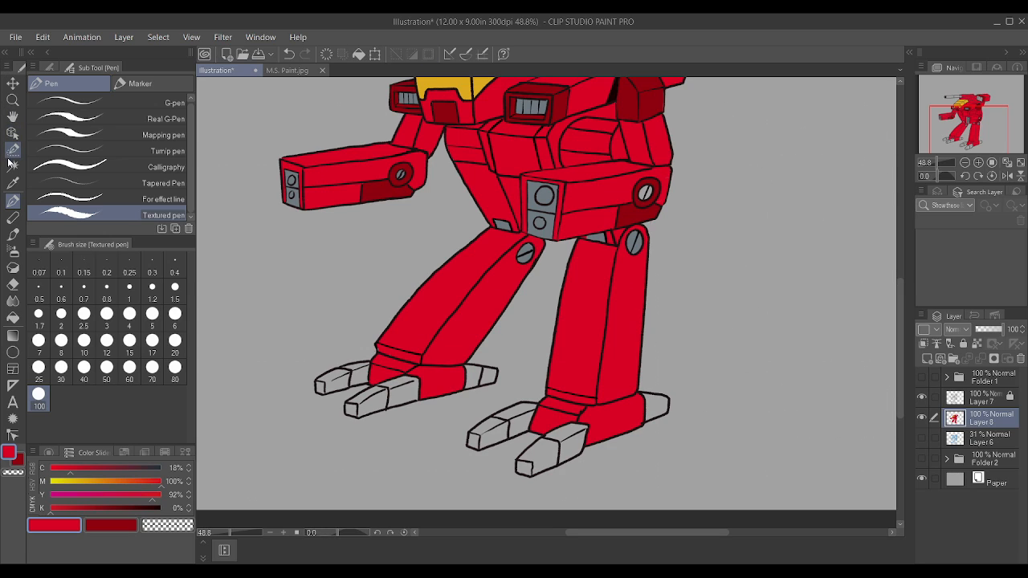
click(13, 149)
click(13, 166)
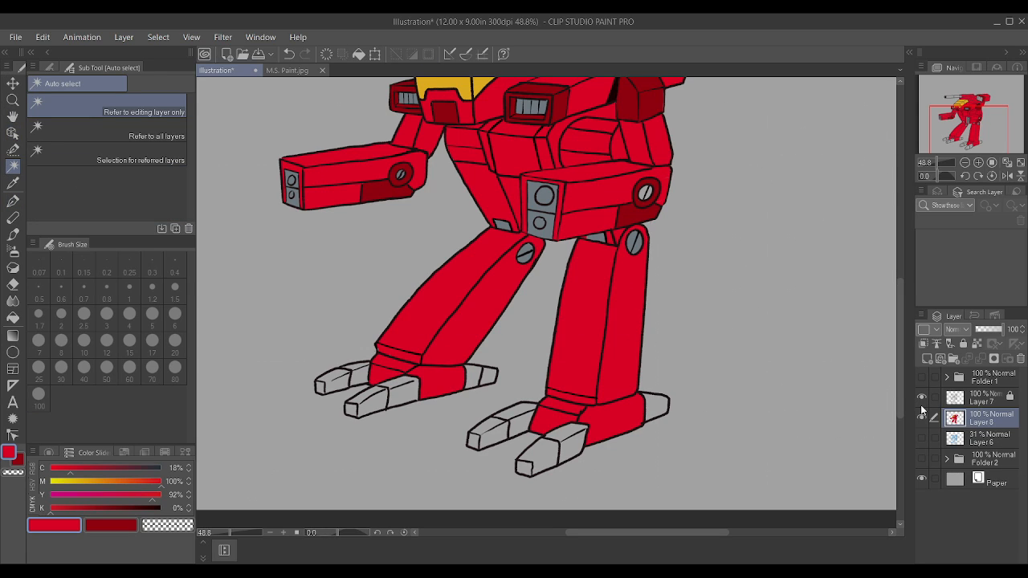
click(982, 398)
click(547, 468)
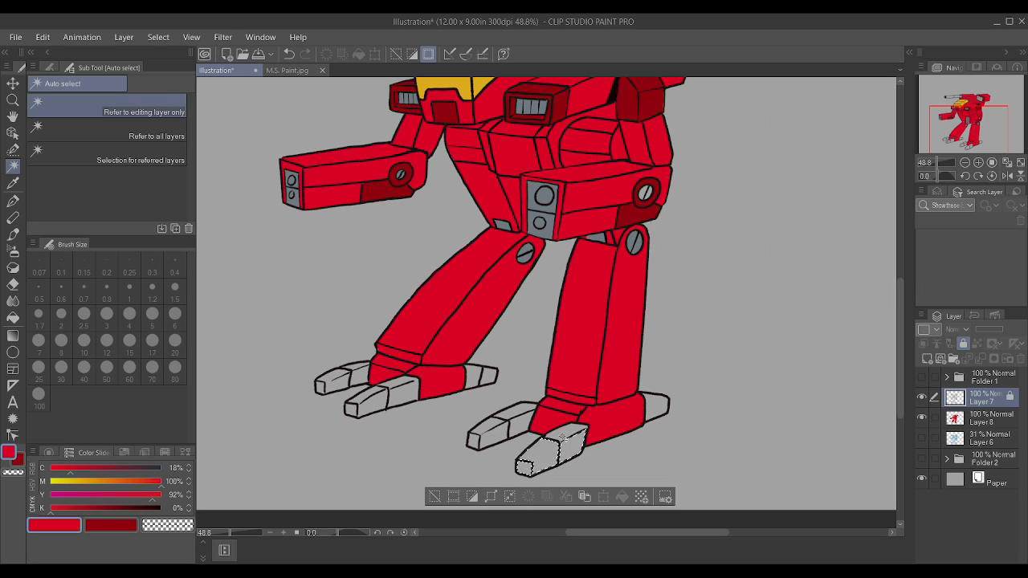
shift+click(569, 435)
shift+click(656, 408)
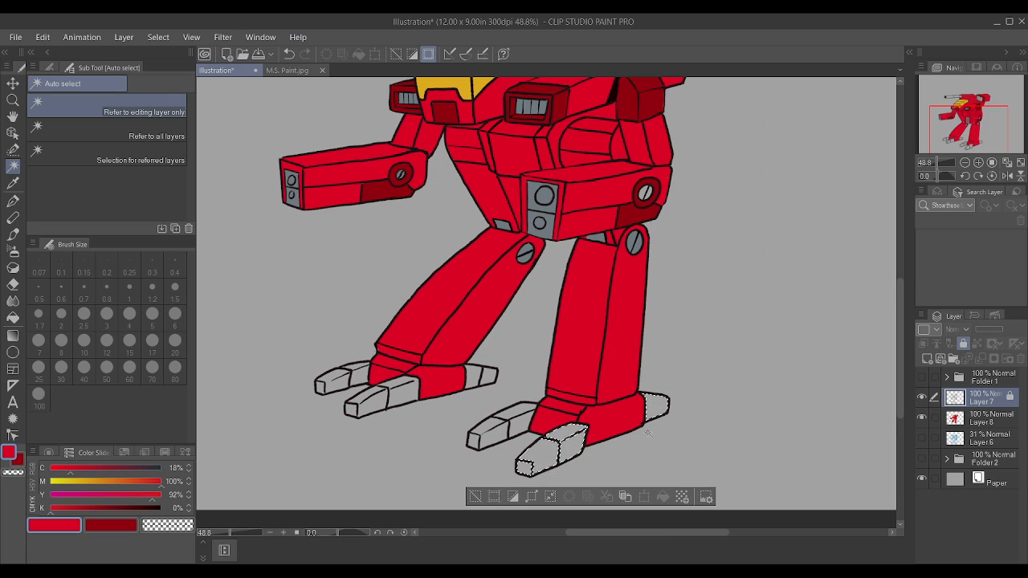
key(ctrl+d)
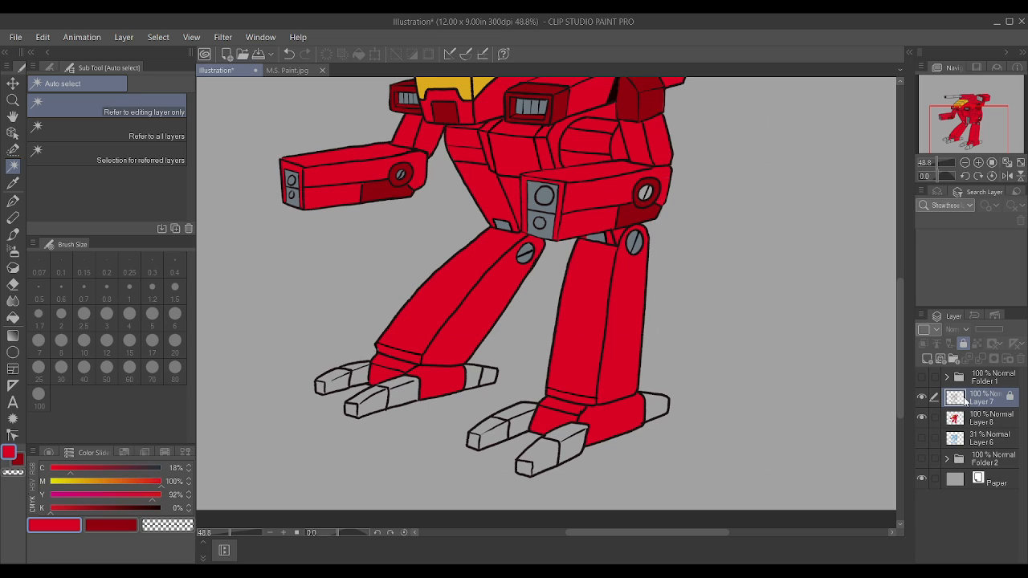
Step: Mix black with cyan, magenta, yellow and key all at 100%, and unlock Layer 7
drag(151, 508, 208, 496)
drag(70, 467, 163, 470)
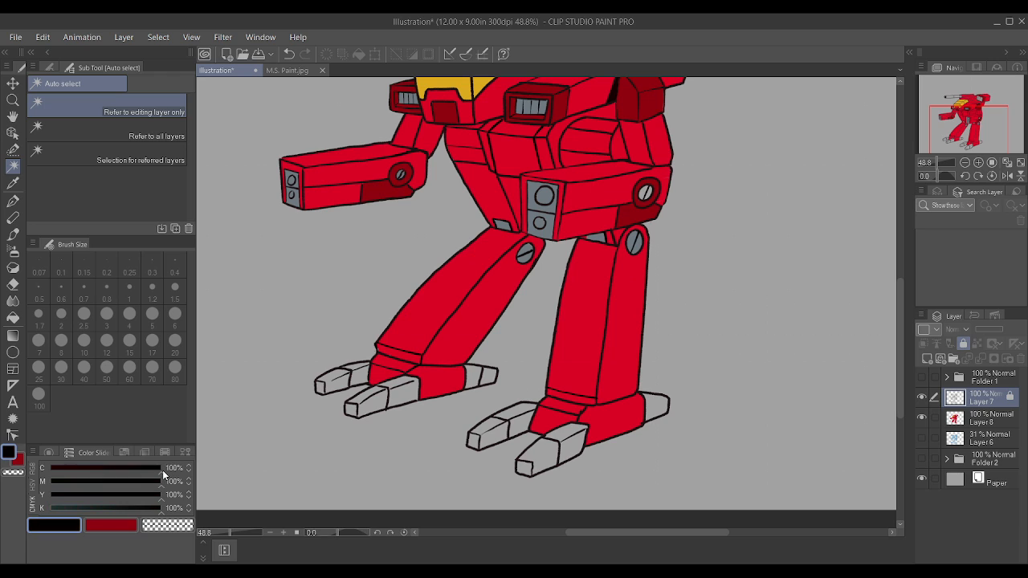
click(964, 344)
Step: Draw a dividing line across the near foot's heel spur on Layer 7 with the Textured pen at size 1
scroll(570, 402, up, 3)
scroll(570, 402, down, 4)
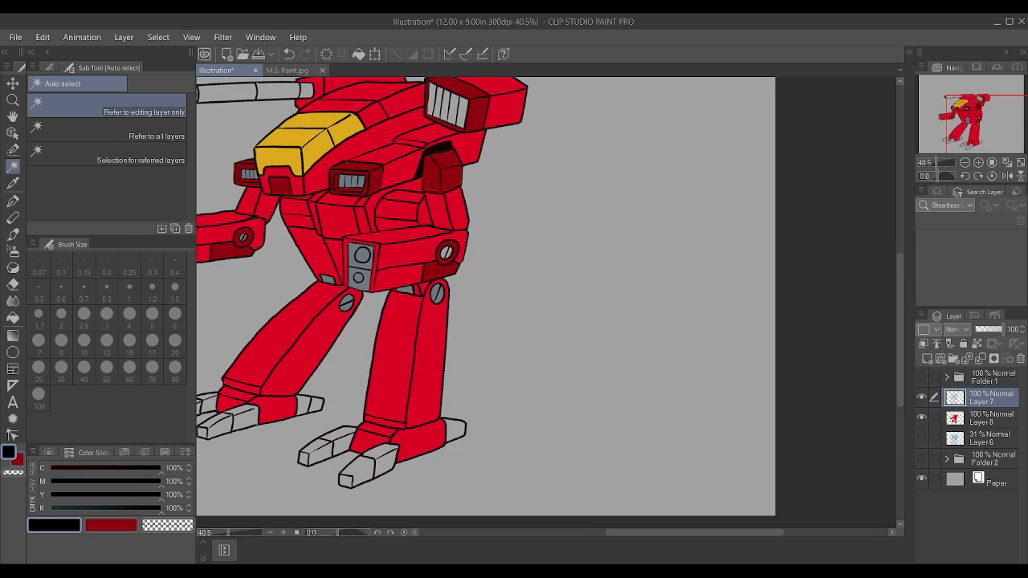
key(p)
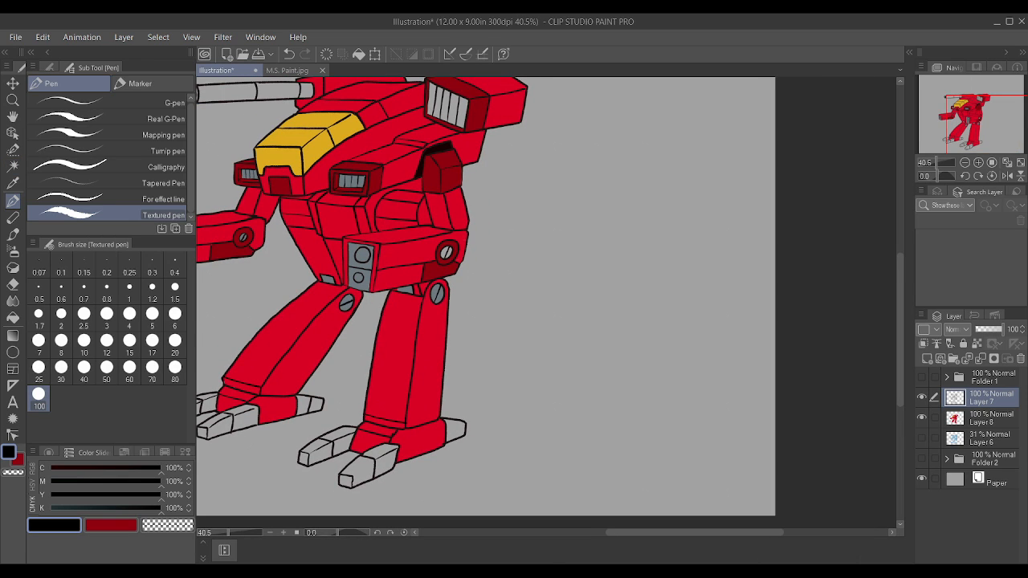
scroll(589, 402, up, 2)
scroll(492, 436, down, 3)
scroll(440, 385, up, 3)
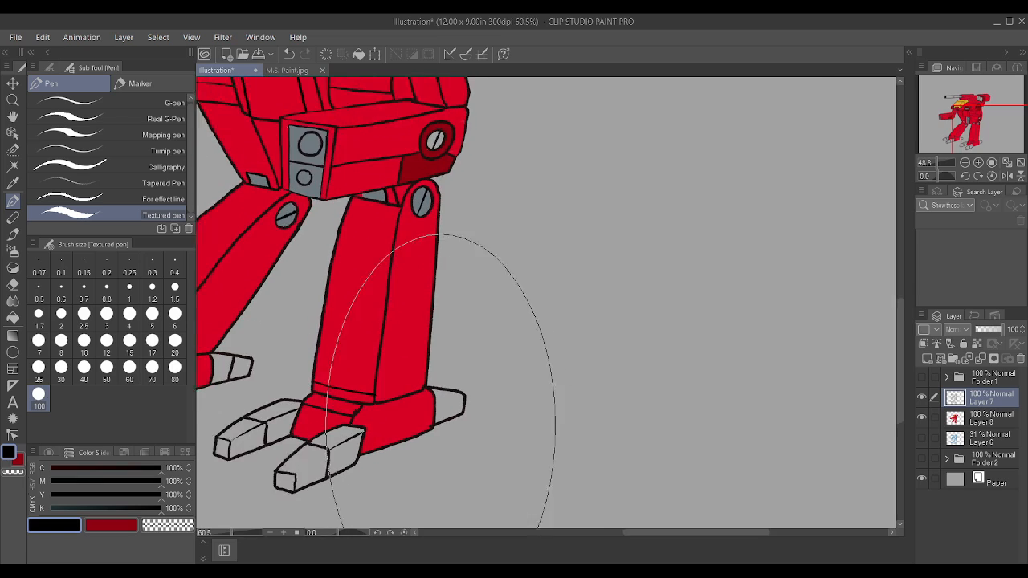
scroll(440, 385, up, 2)
key(bracketleft)
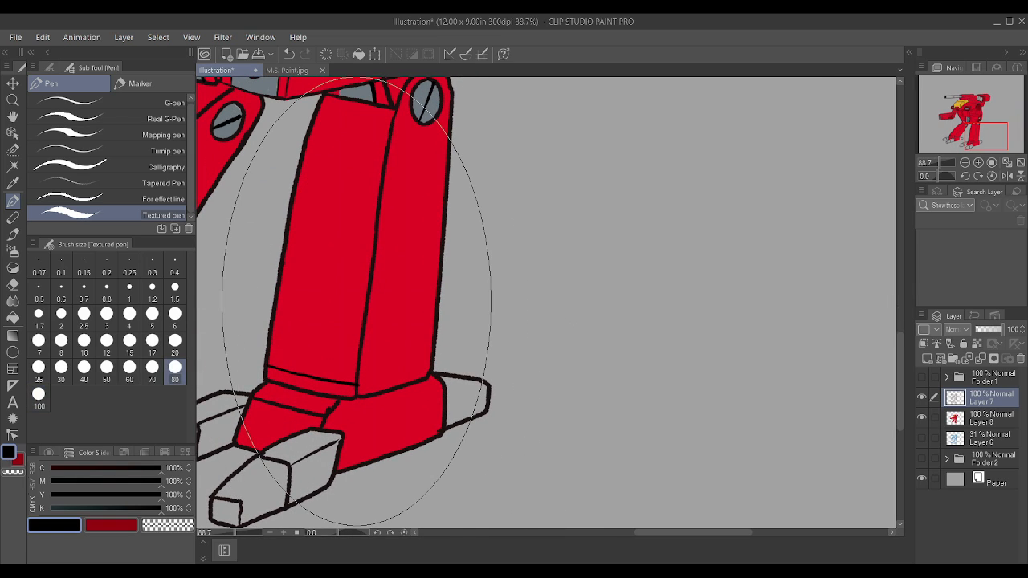
key(bracketleft)
key(bracketleft)
key(bracketleft)
key(bracketleft)
key(bracketleft)
key(bracketleft)
key(bracketleft)
key(bracketleft)
key(bracketleft)
key(bracketleft)
key(bracketleft)
key(bracketleft)
key(bracketleft)
key(bracketleft)
key(bracketleft)
key(bracketleft)
key(bracketleft)
key(bracketleft)
key(bracketleft)
key(bracketleft)
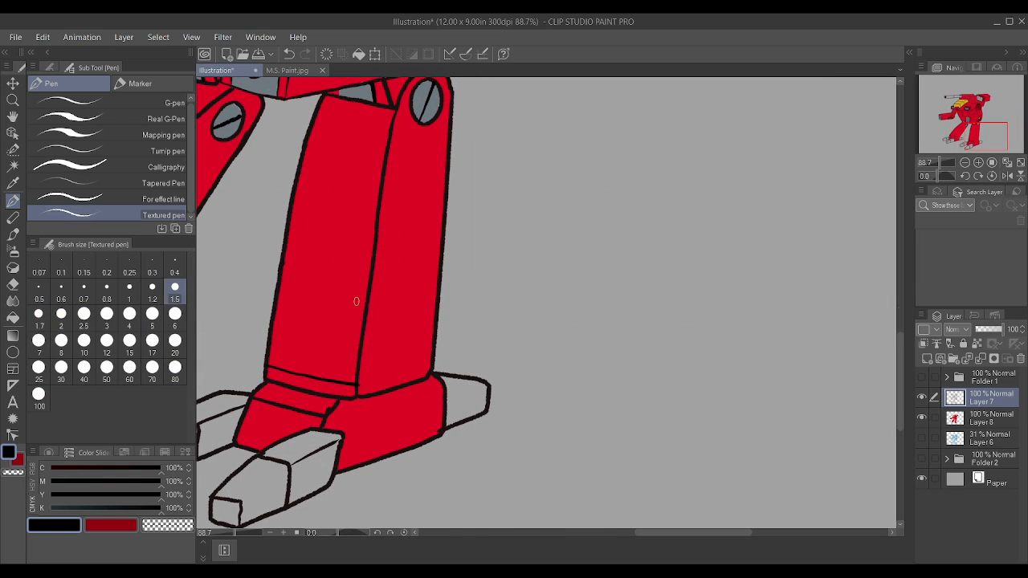
key(bracketleft)
key(bracketleft)
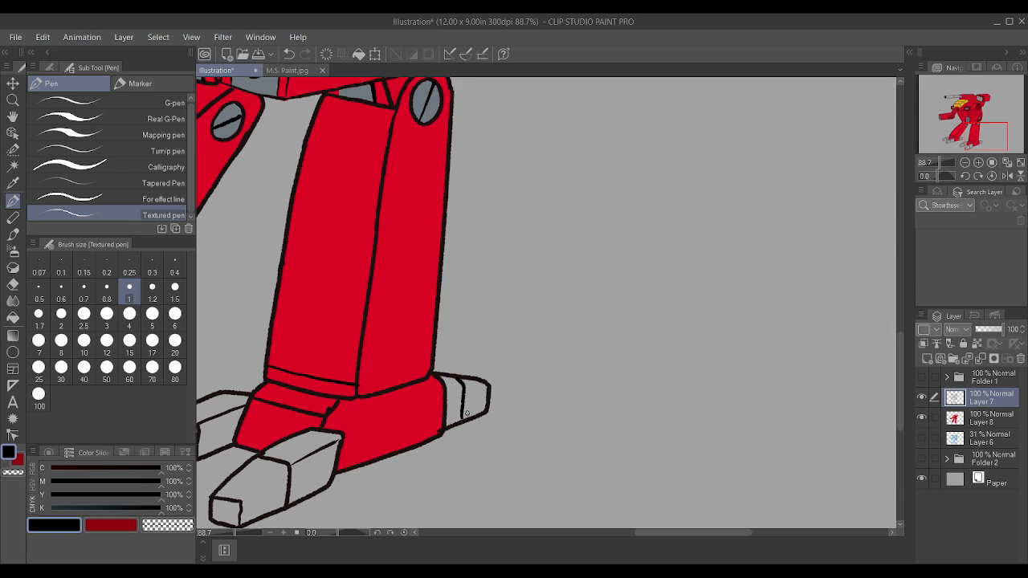
Step: Examine the line work on both feet's toes and heel spurs at close and full-figure scale
scroll(467, 413, down, 3)
scroll(343, 438, up, 4)
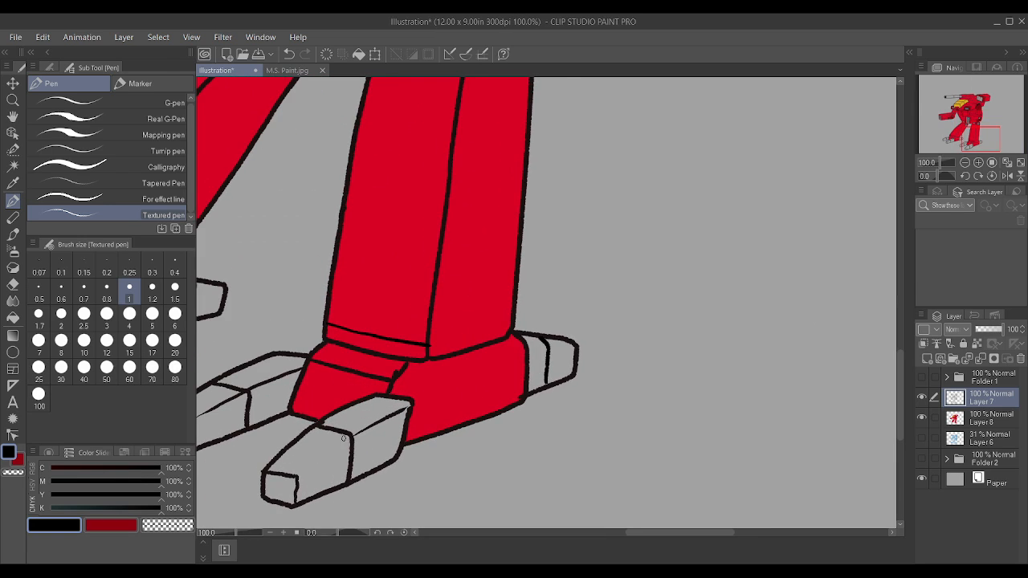
scroll(298, 468, down, 5)
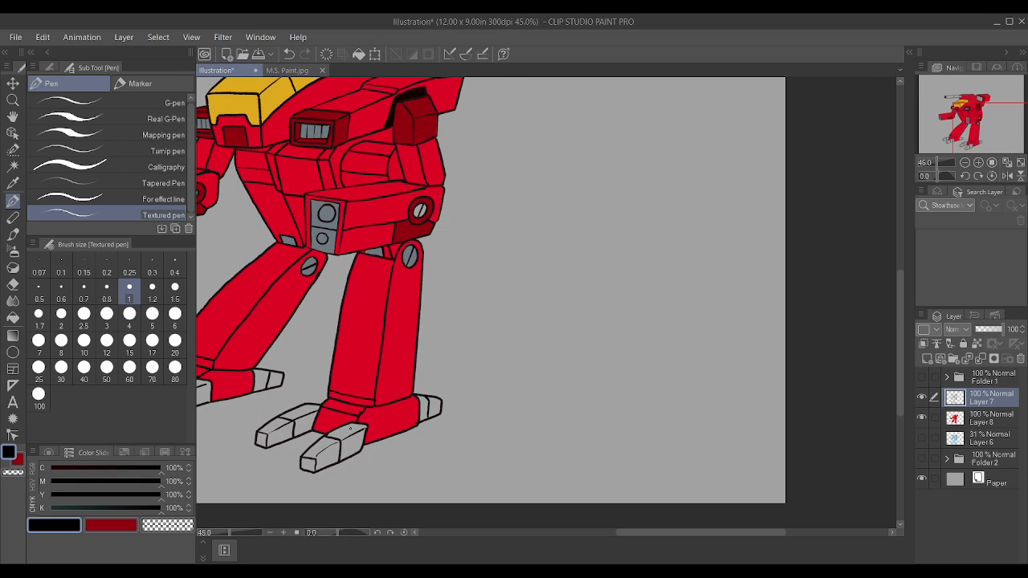
scroll(351, 440, up, 2)
scroll(350, 440, up, 2)
scroll(293, 491, down, 1)
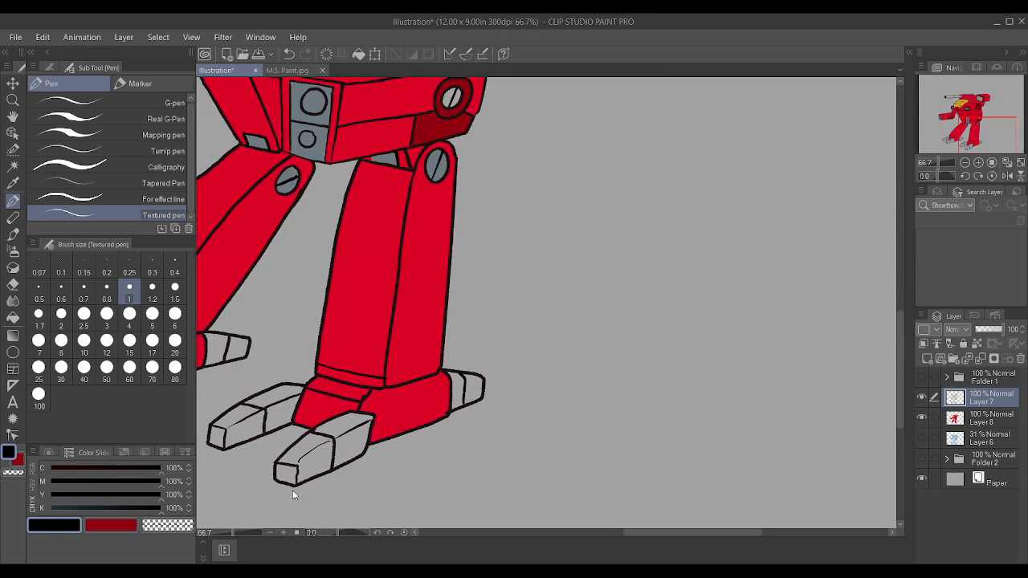
scroll(294, 489, up, 3)
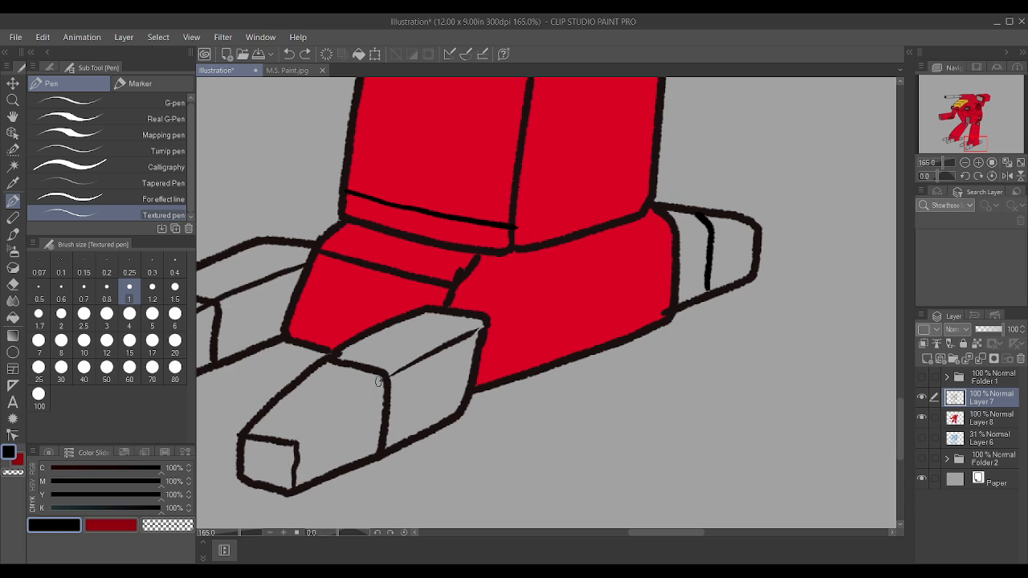
scroll(300, 438, down, 4)
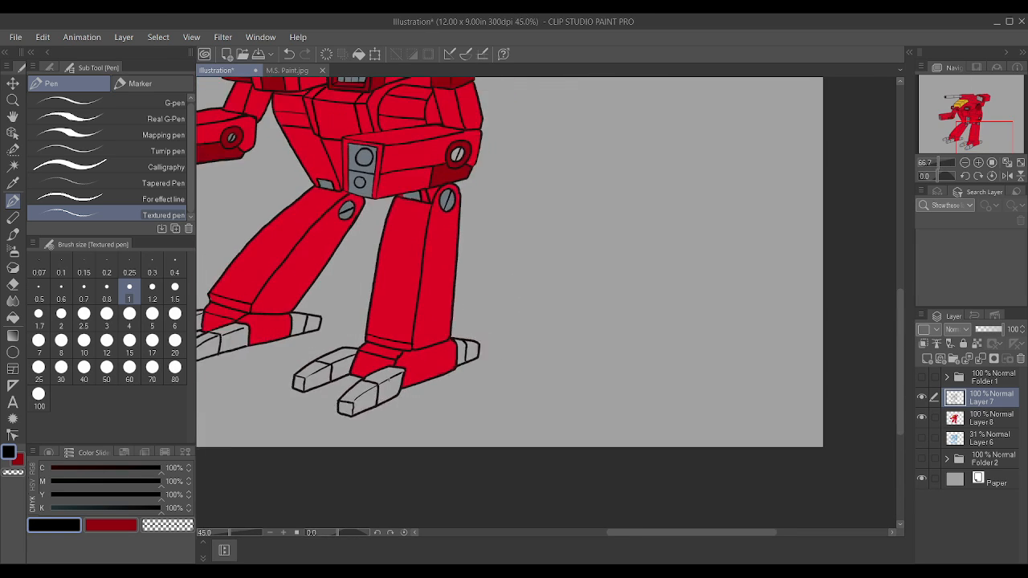
scroll(283, 286, down, 2)
scroll(283, 282, up, 2)
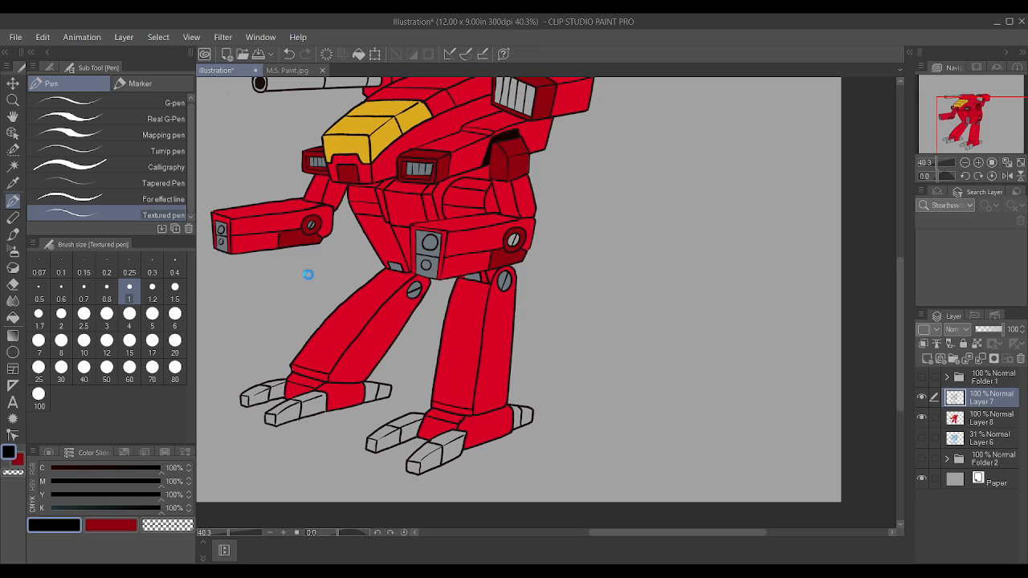
Step: Auto-select the toes and heel spurs of both feet, referring only to the line art on Layer 7
click(13, 166)
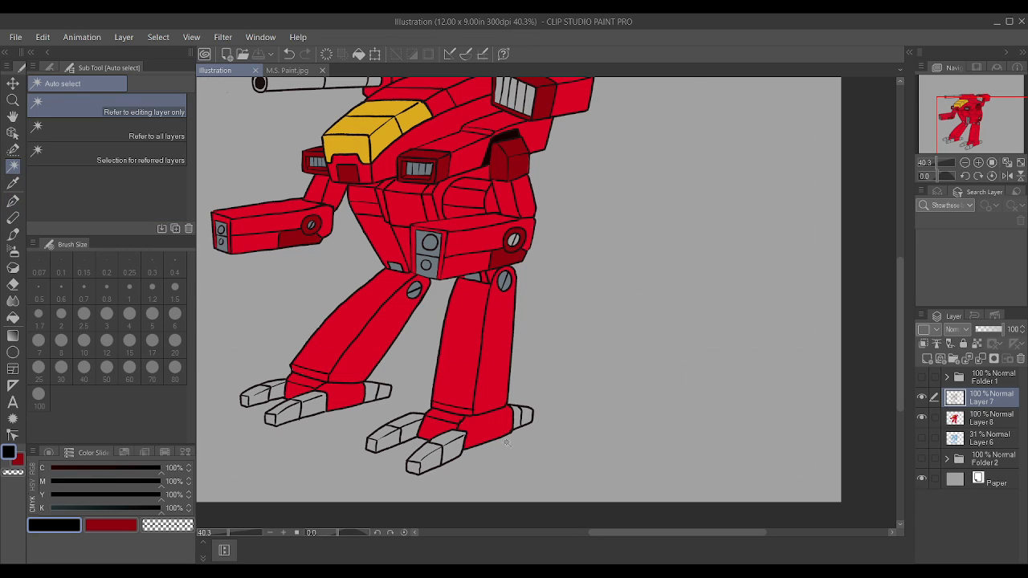
click(434, 458)
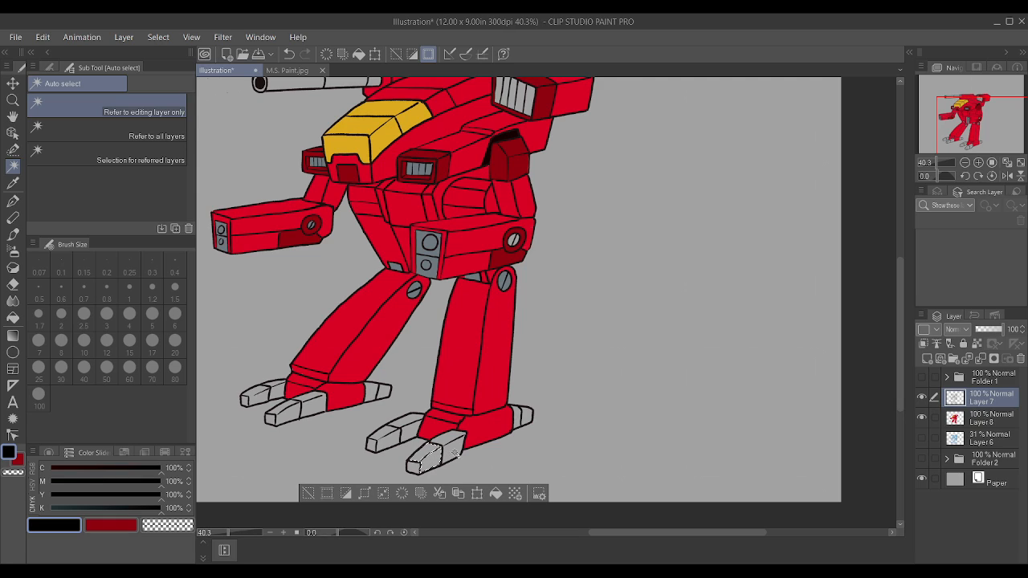
shift+click(524, 416)
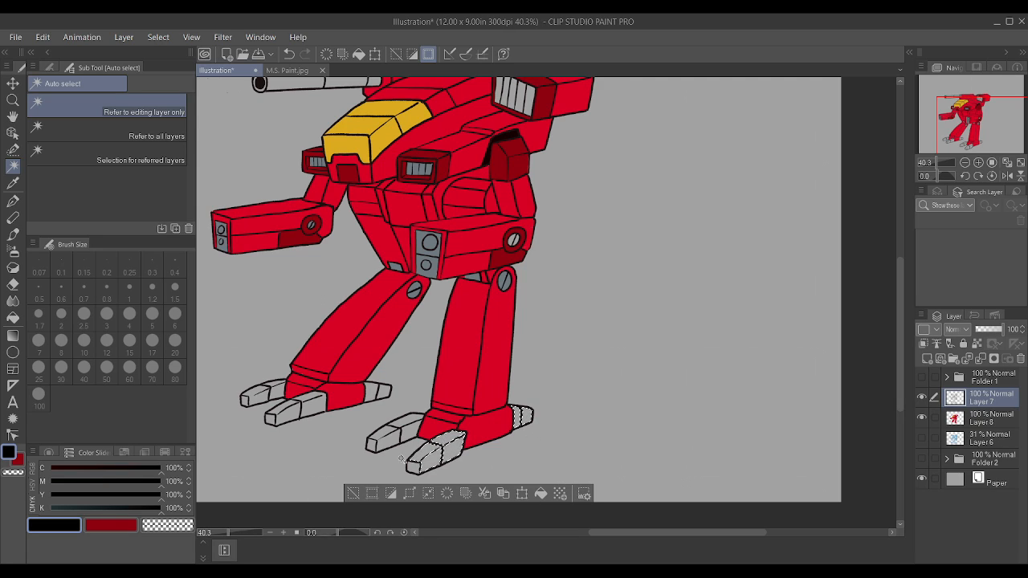
shift+click(415, 466)
shift+click(397, 444)
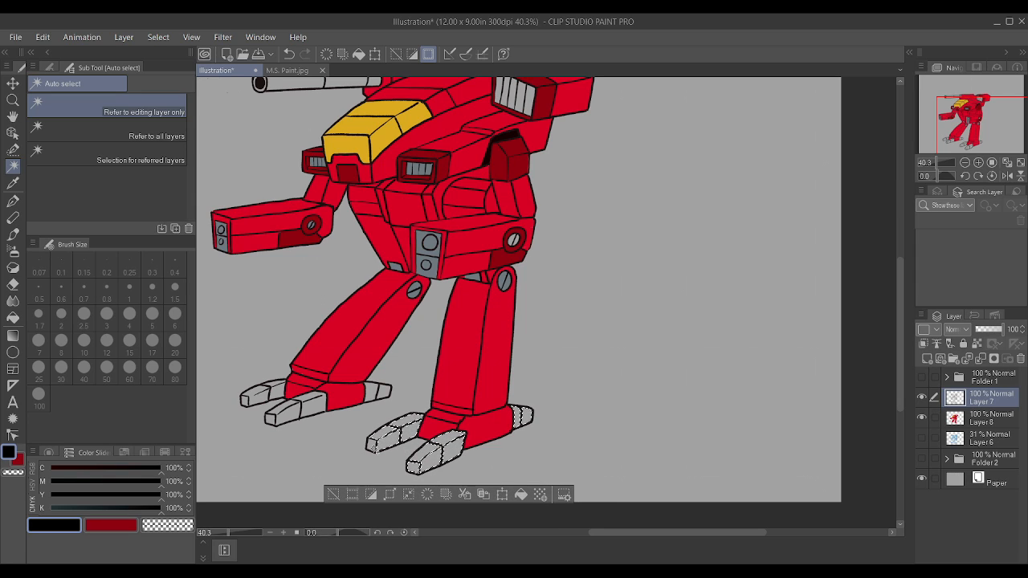
shift+click(382, 392)
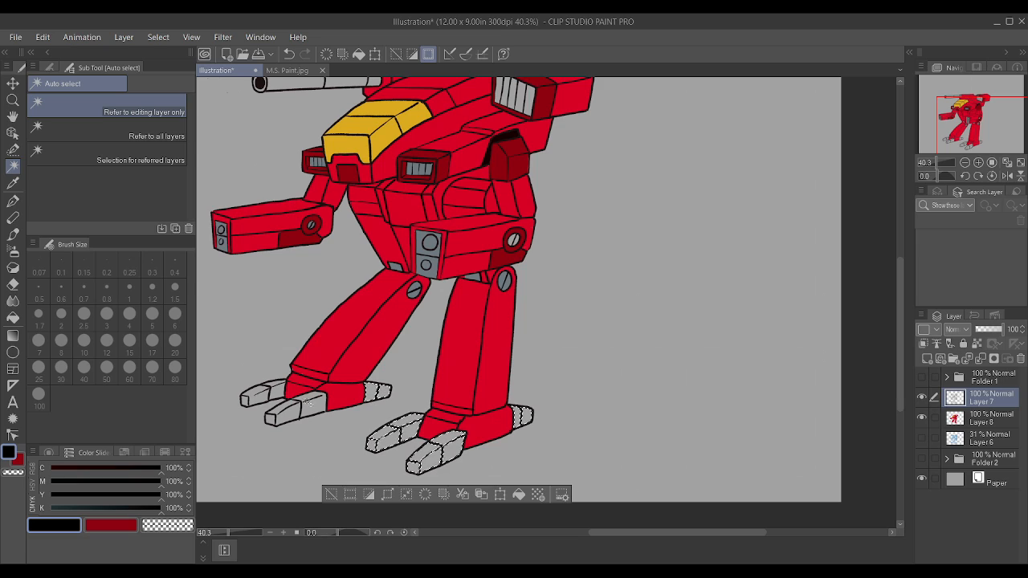
shift+click(286, 415)
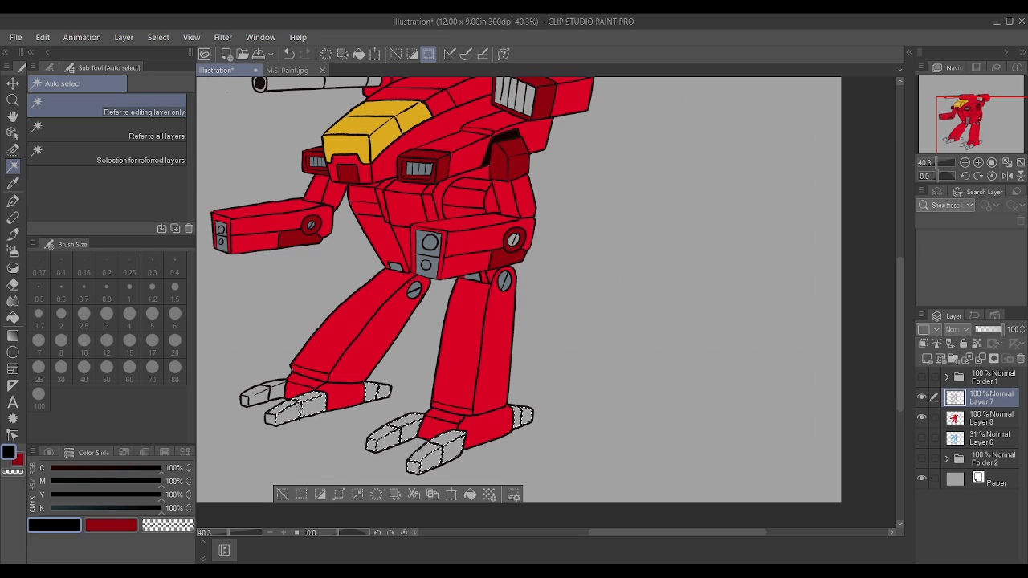
shift+click(270, 394)
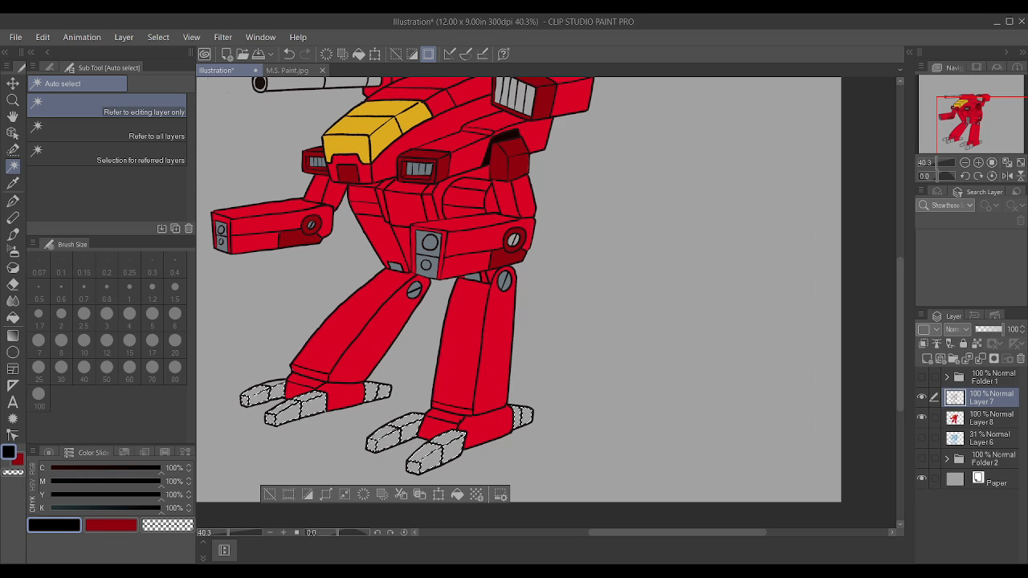
Step: Sample the mech's dark red, paint the selected toes and heel spurs on Layer 8 with the Textured pen at size 100, and deselect
scroll(388, 259, down, 1)
scroll(389, 258, down, 1)
scroll(389, 259, up, 2)
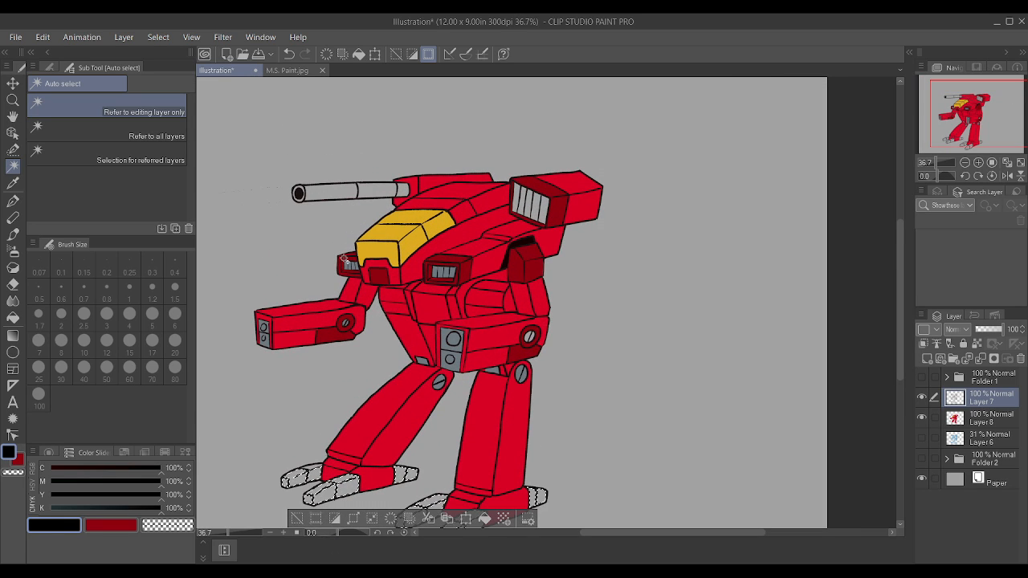
scroll(538, 496, down, 1)
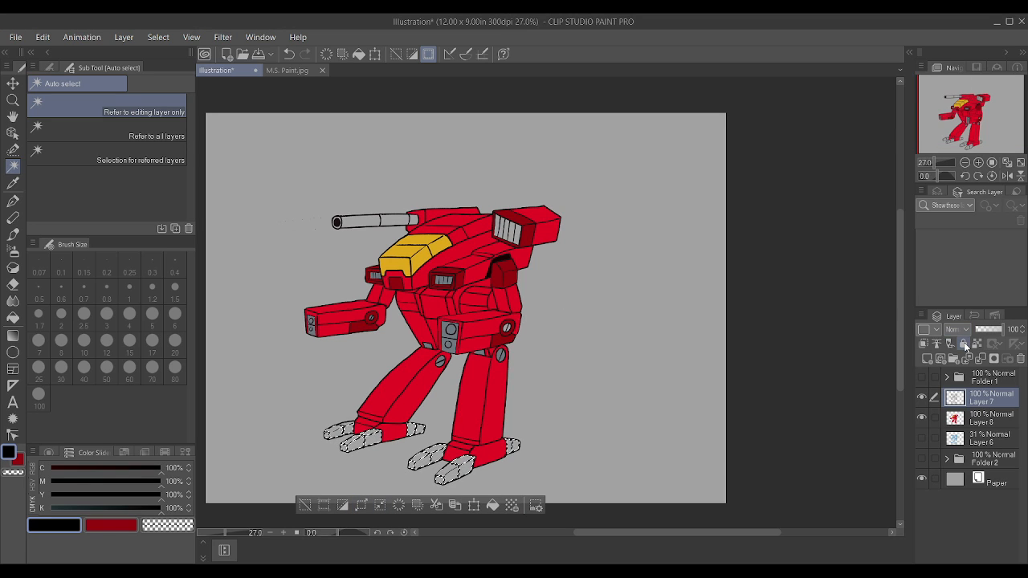
click(980, 418)
scroll(539, 346, up, 1)
scroll(539, 345, up, 1)
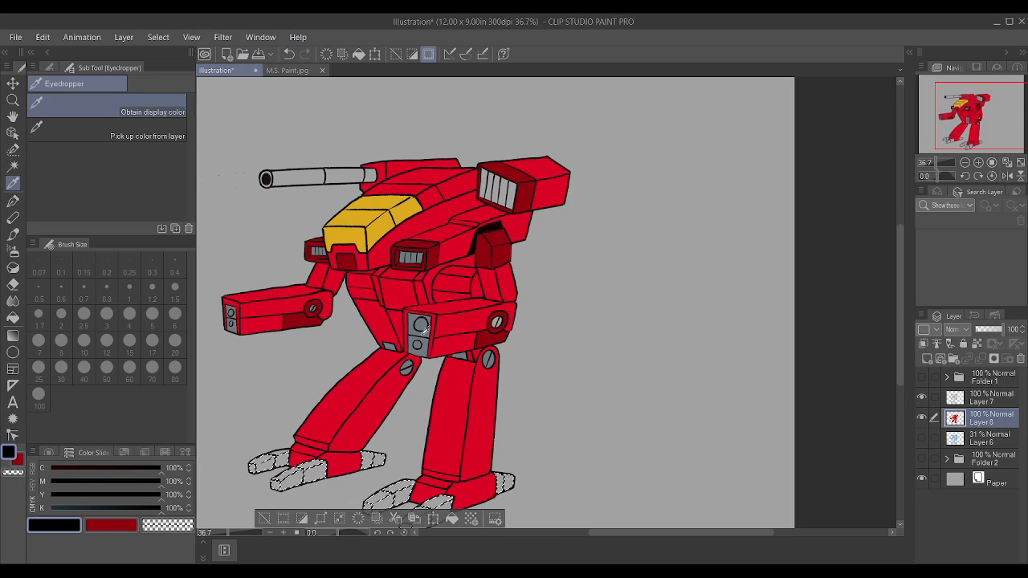
alt+click(303, 324)
scroll(602, 312, down, 3)
key(p)
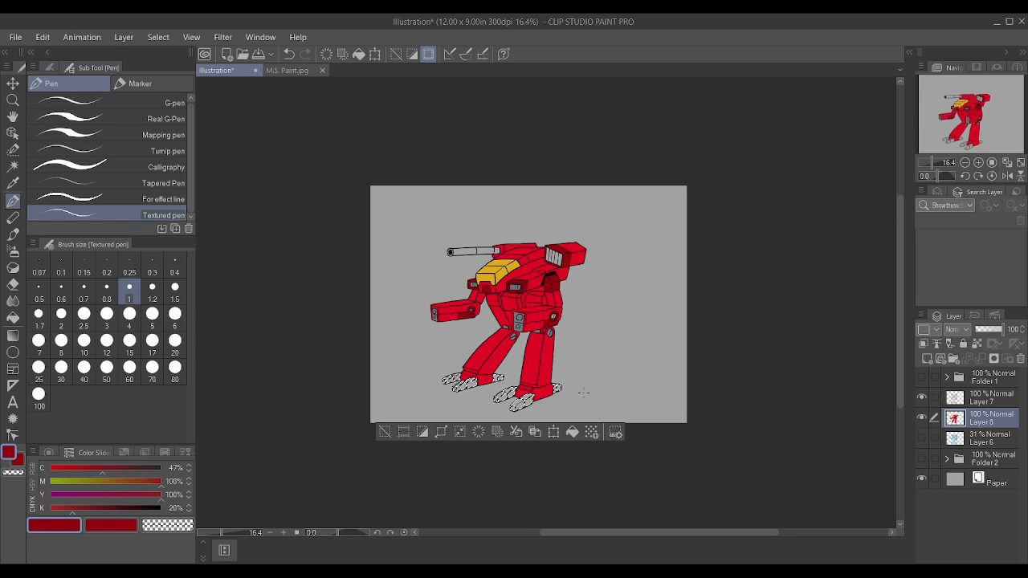
key(bracketright)
key(bracketright)
key(bracketright)
key(bracketright)
key(bracketright)
key(bracketright)
key(bracketright)
key(bracketright)
key(bracketright)
key(bracketright)
key(bracketright)
key(bracketright)
key(bracketright)
key(bracketright)
key(bracketright)
key(bracketright)
key(bracketright)
key(bracketright)
key(bracketright)
key(bracketright)
key(bracketright)
key(bracketright)
key(bracketright)
key(bracketright)
drag(449, 404, 664, 425)
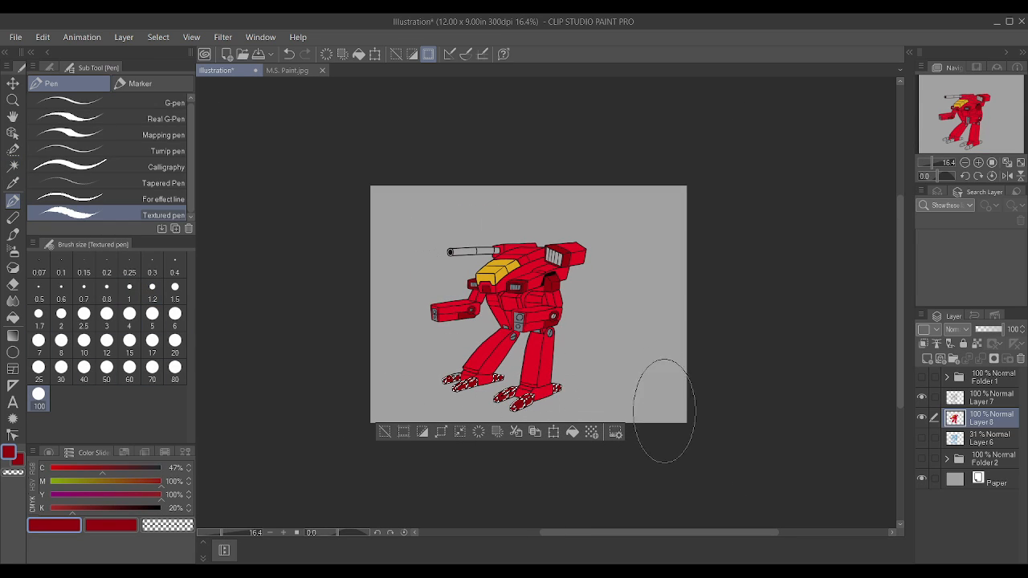
key(ctrl+d)
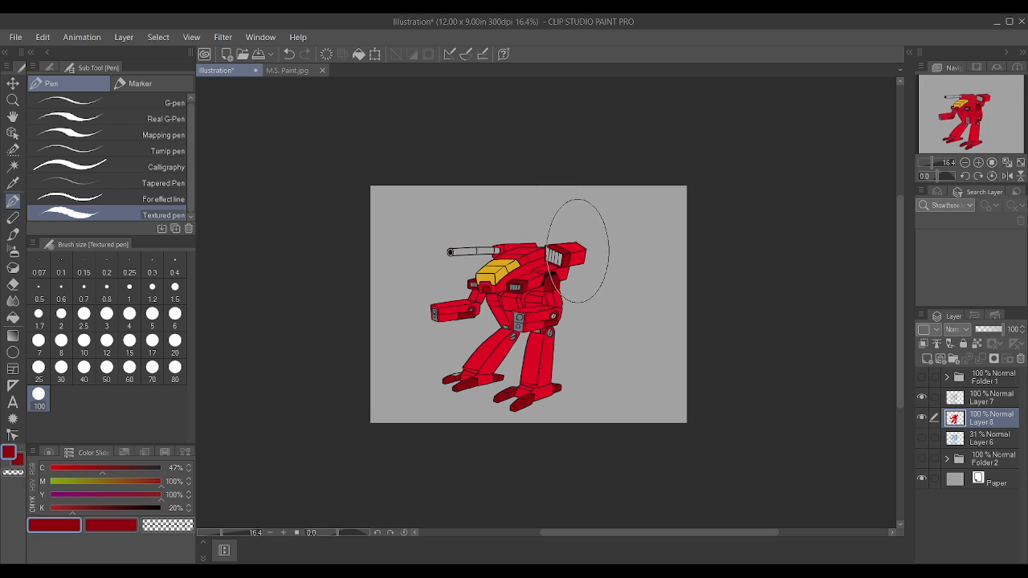
Step: Sample the blue-grey and paint the large shoulder pod's vent slats with the Textured pen at size 3
scroll(594, 269, up, 1)
scroll(562, 257, up, 1)
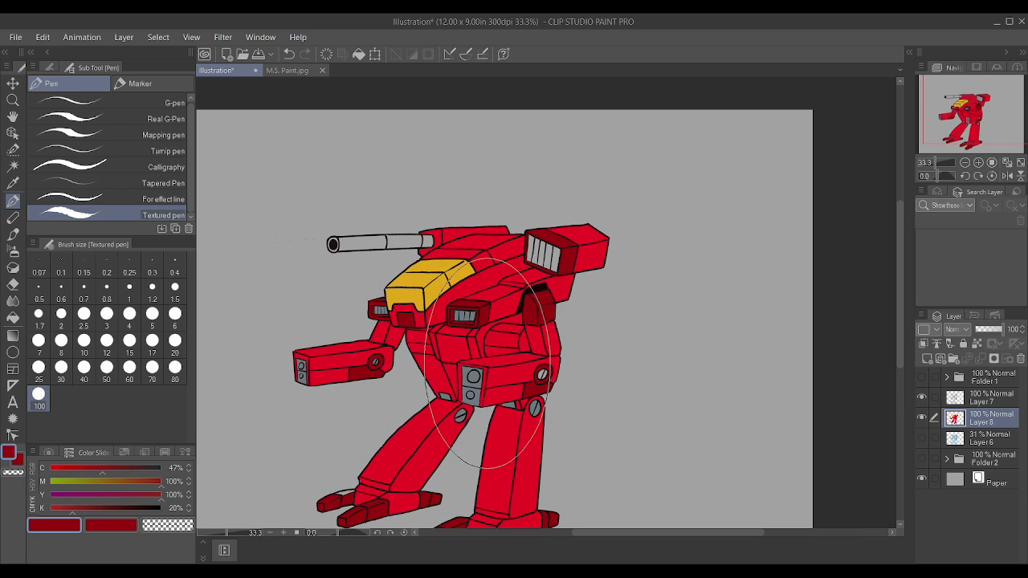
scroll(490, 393, down, 1)
scroll(542, 321, up, 1)
scroll(534, 330, up, 2)
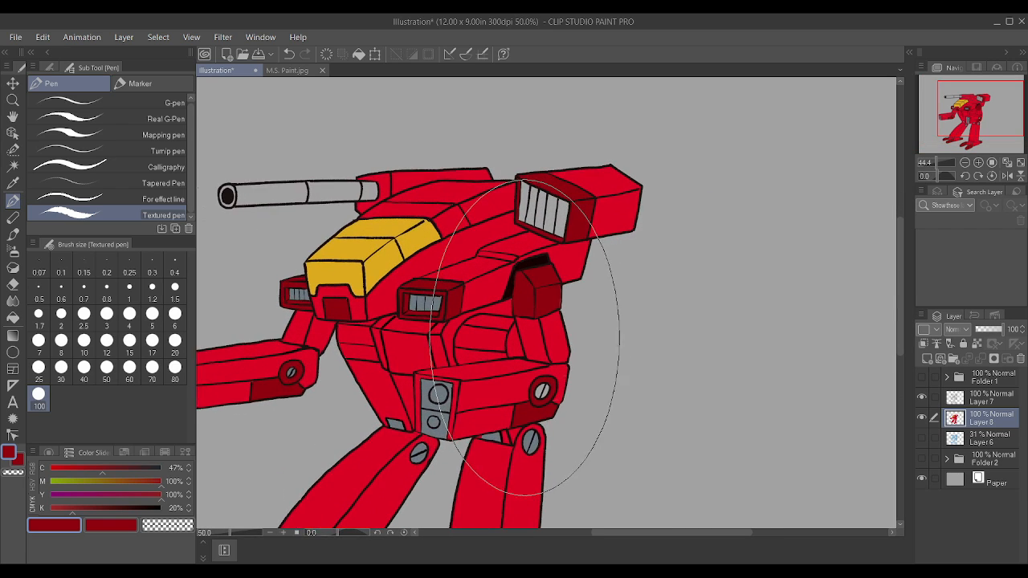
alt+click(420, 431)
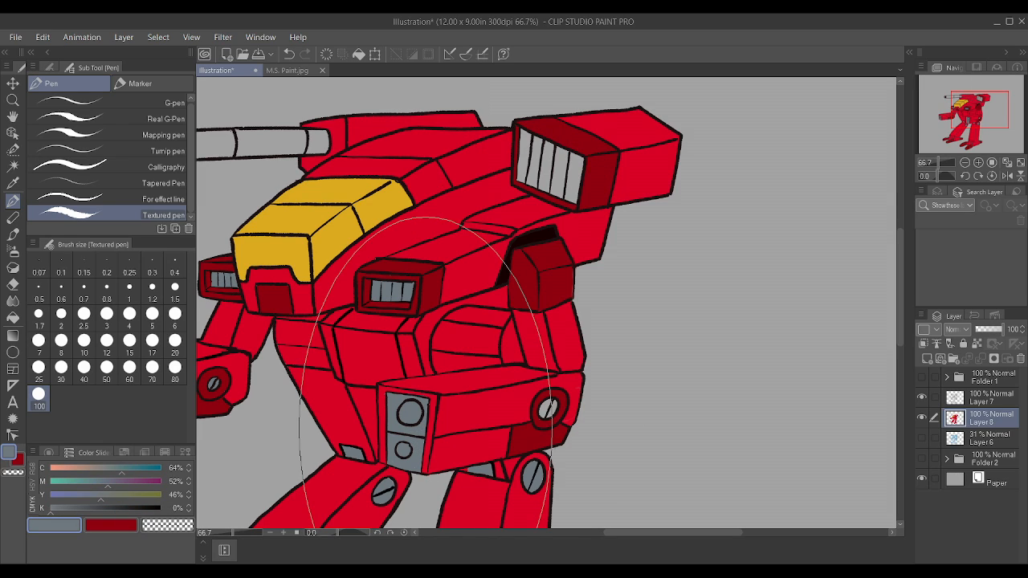
key(bracketleft)
key(bracketleft)
key(bracketleft)
key(bracketleft)
key(bracketleft)
key(bracketleft)
key(bracketleft)
key(bracketleft)
key(bracketleft)
key(bracketleft)
key(bracketleft)
key(bracketleft)
key(bracketleft)
key(bracketleft)
key(bracketleft)
key(bracketleft)
key(bracketleft)
key(bracketleft)
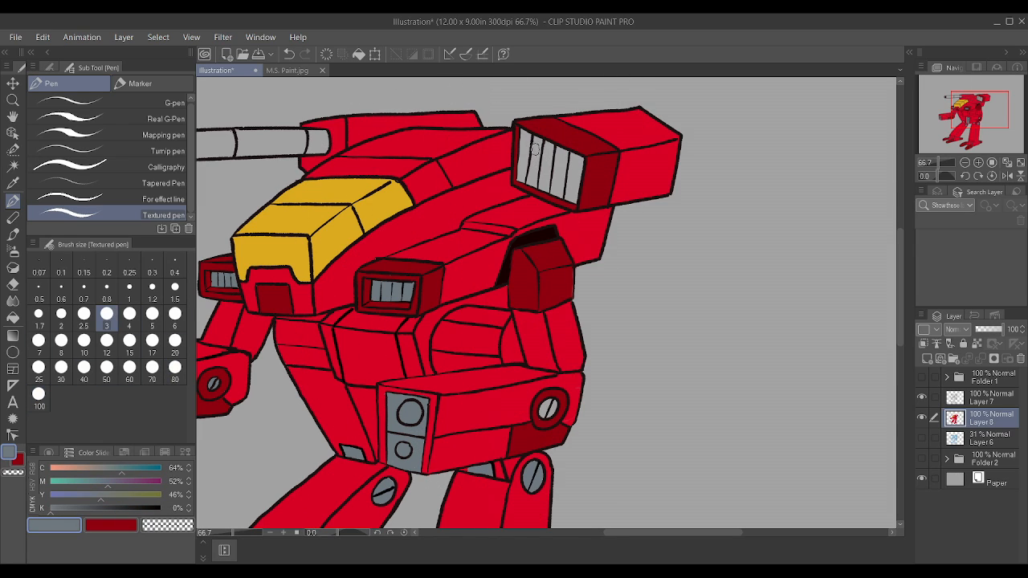
mouse_move(540, 152)
mouse_down()
mouse_move(577, 163)
mouse_move(570, 194)
mouse_move(526, 175)
mouse_move(543, 132)
mouse_move(520, 173)
mouse_move(527, 137)
mouse_move(571, 156)
mouse_move(571, 198)
mouse_move(573, 172)
mouse_move(539, 168)
mouse_move(560, 184)
mouse_move(564, 173)
mouse_move(529, 158)
mouse_up()
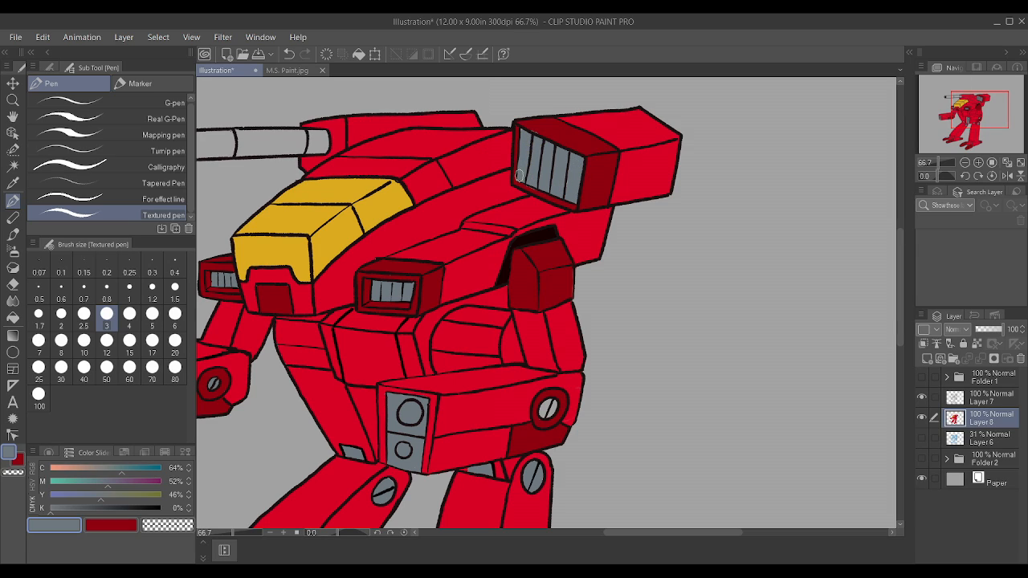
Step: Cover the grey spill on the shoulder pod's vent frame with sampled dark red at size 1.5, and resample the slats' blue-grey
scroll(561, 144, up, 3)
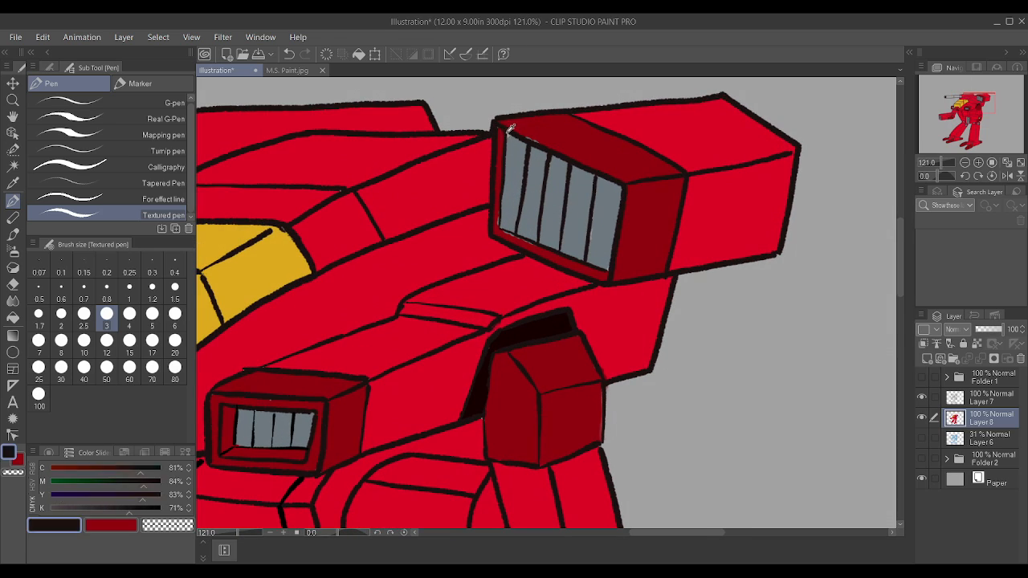
alt+click(555, 127)
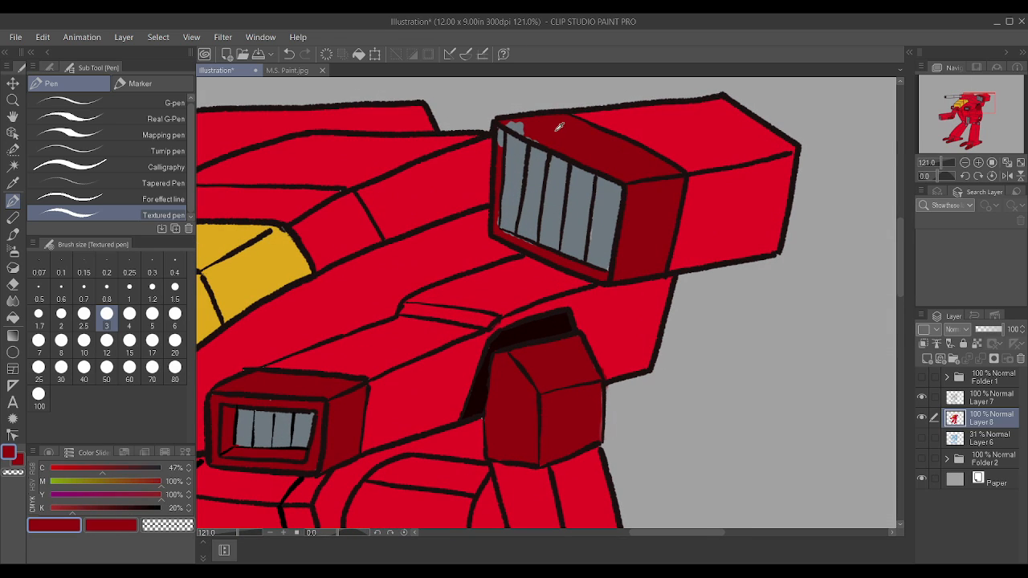
key(bracketleft)
key(bracketleft)
key(bracketleft)
key(bracketleft)
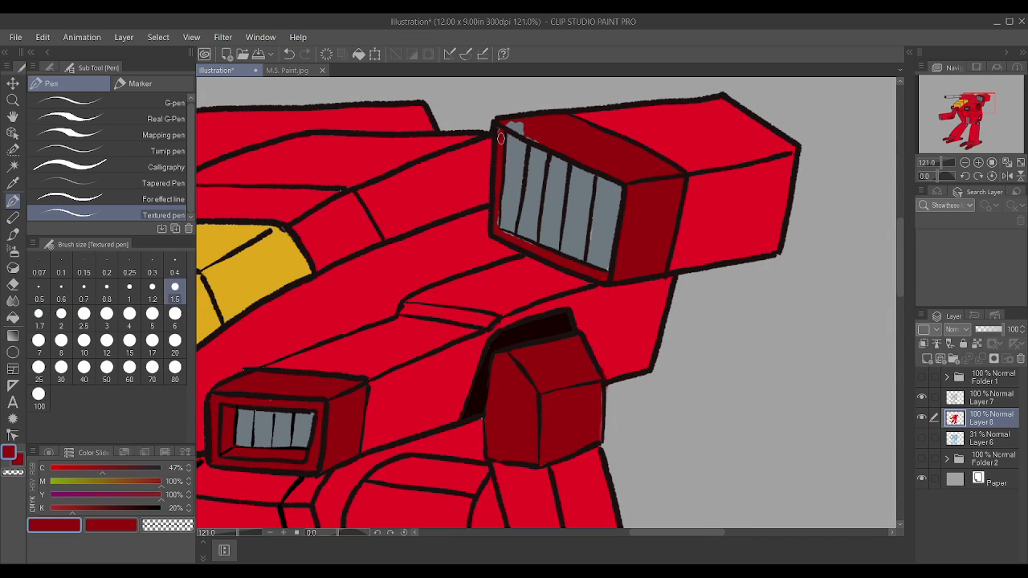
drag(511, 126, 524, 134)
scroll(667, 225, up, 1)
alt+click(560, 208)
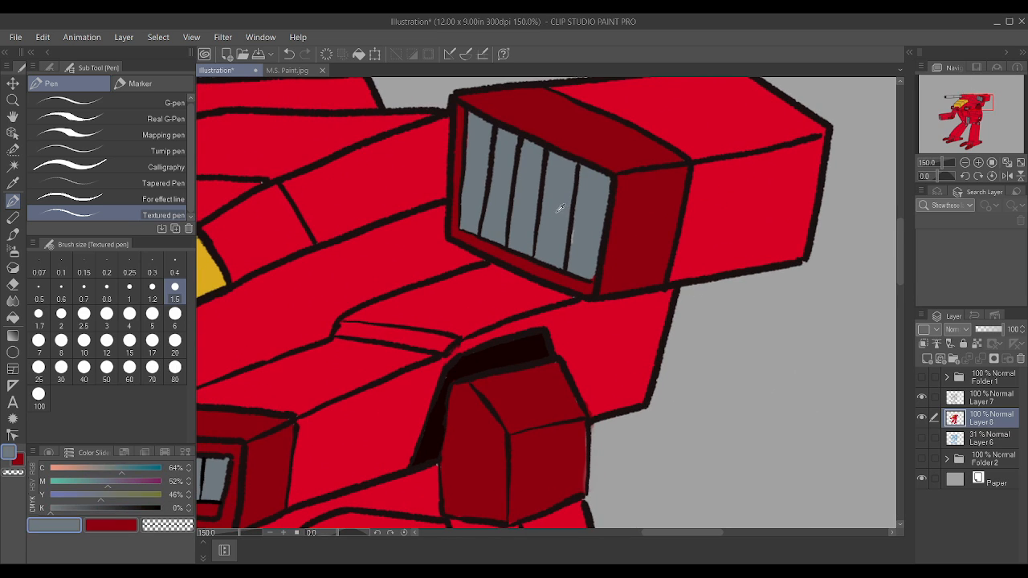
Step: Add a new layer above Layer 8 and mix a green with cyan 82%, magenta 0%, yellow 86% and key 0%
scroll(571, 222, down, 4)
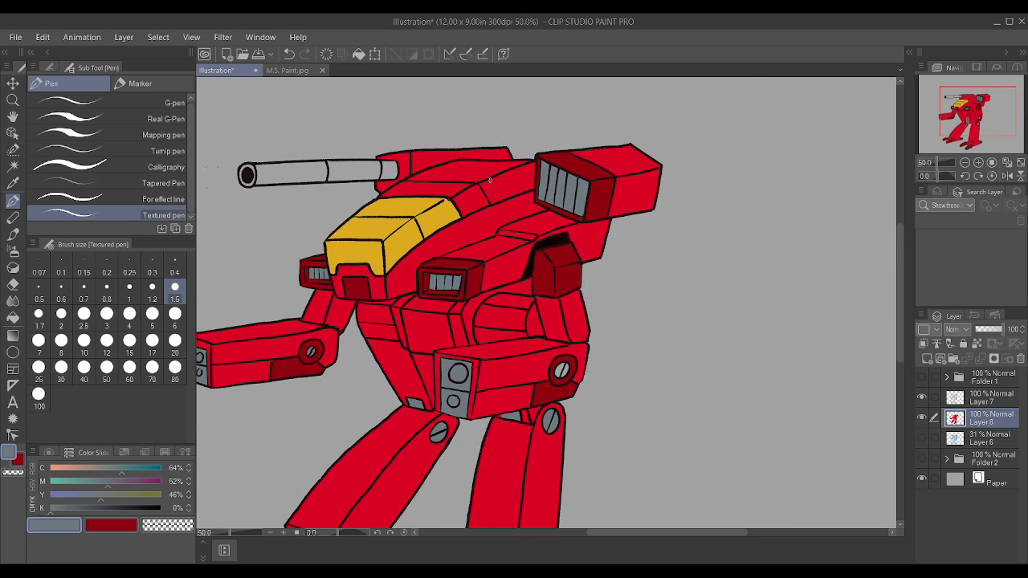
scroll(491, 180, down, 2)
scroll(326, 241, up, 2)
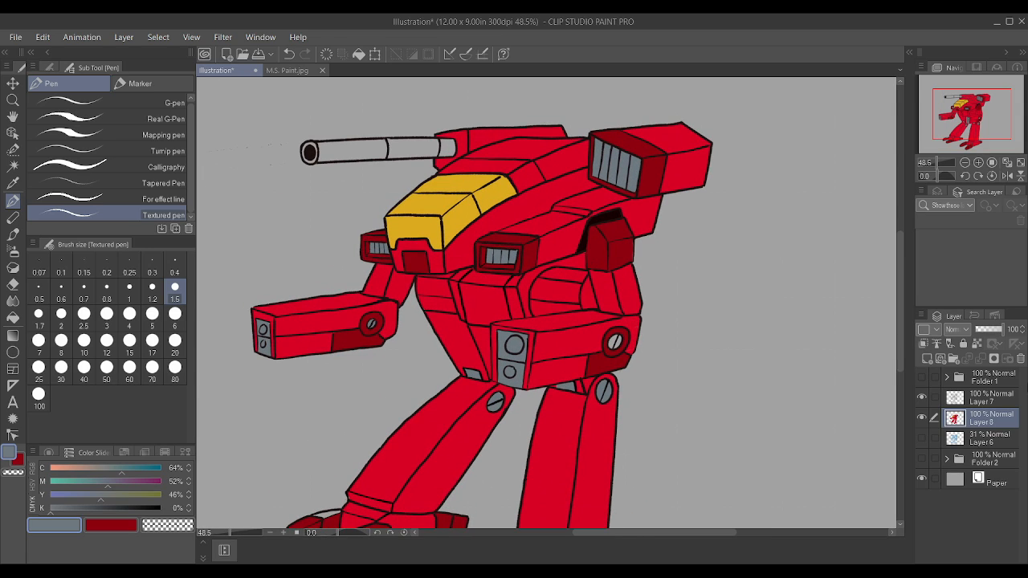
click(926, 359)
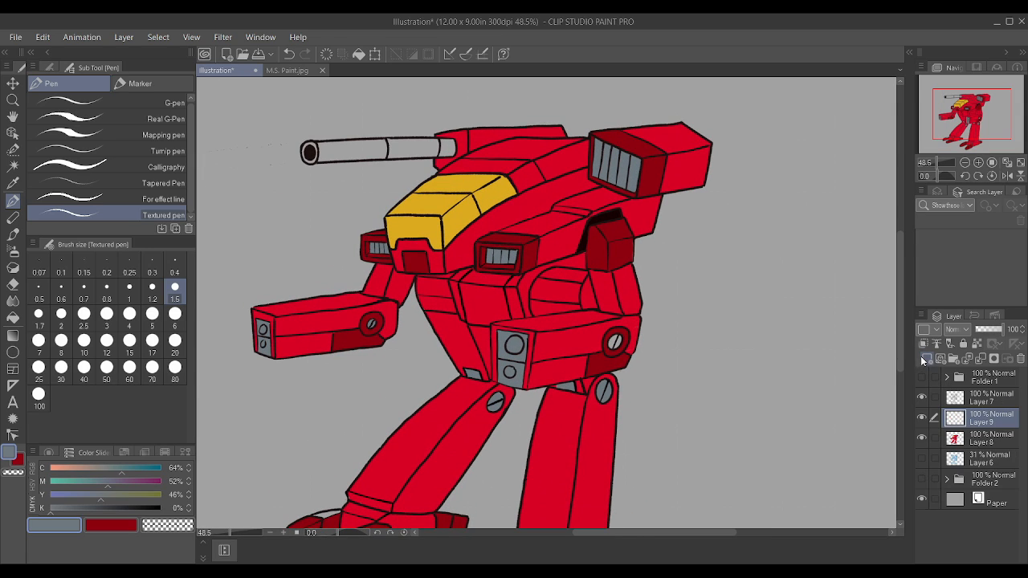
drag(58, 496, 6, 488)
drag(79, 469, 100, 498)
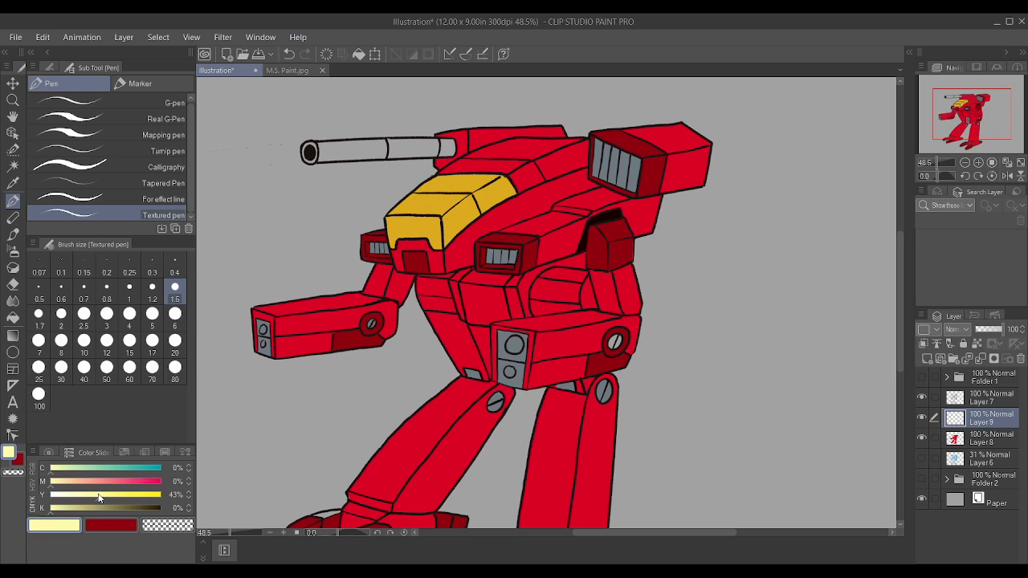
drag(140, 469, 142, 472)
Step: Paint the lower round lens on the front of the near arm green with the Textured pen at size 1.5
scroll(679, 371, down, 5)
scroll(466, 425, up, 5)
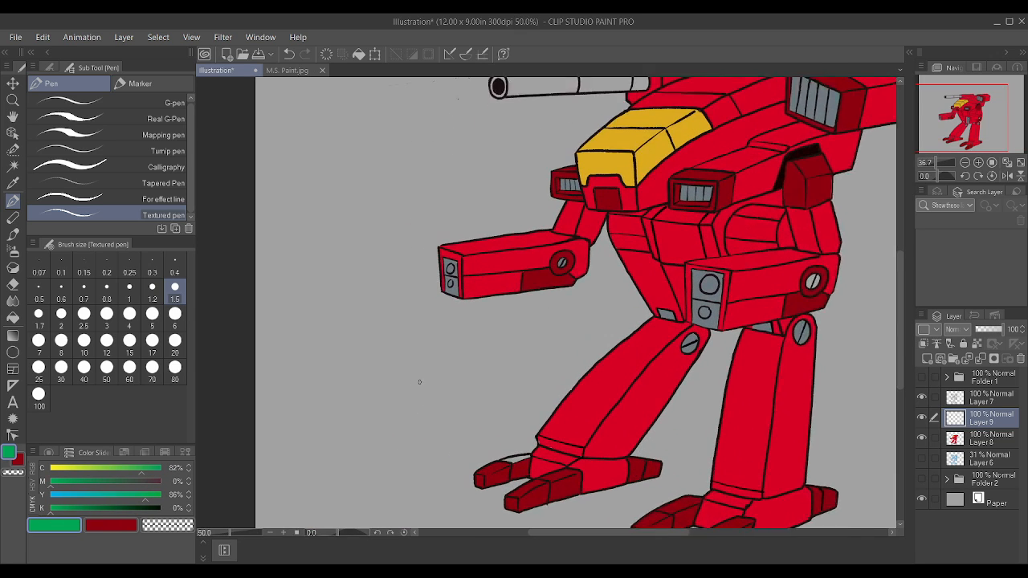
scroll(458, 321, down, 4)
scroll(658, 333, up, 6)
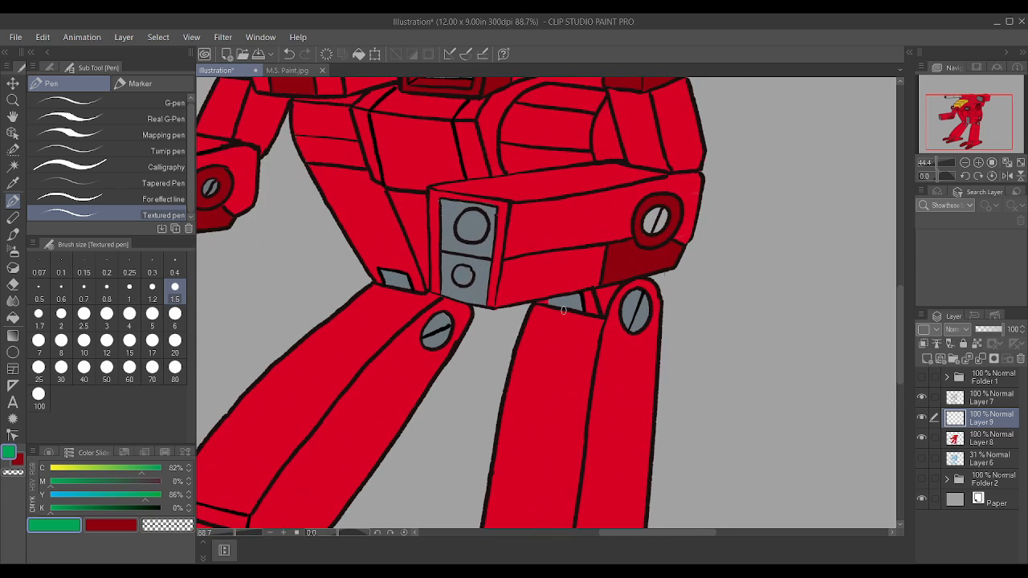
scroll(563, 310, up, 2)
click(462, 272)
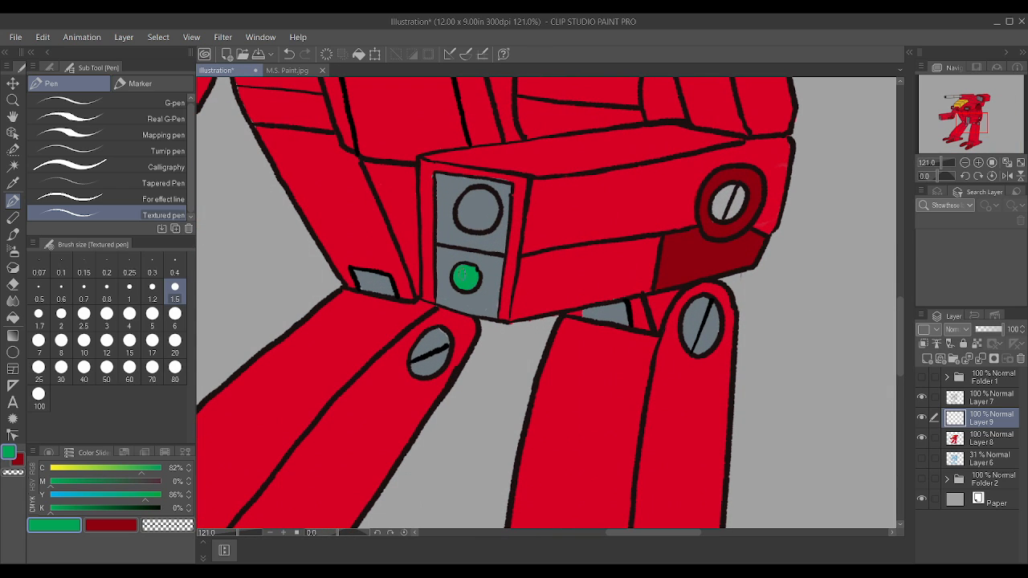
Step: Paint the lower round lens on the front of the far arm green on Layer 9
scroll(463, 276, down, 4)
scroll(364, 248, up, 5)
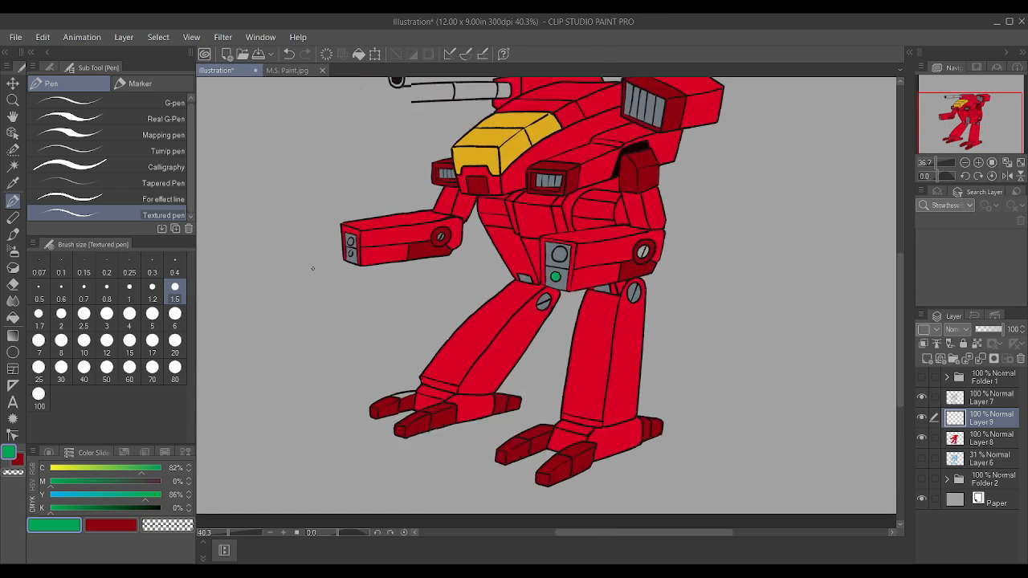
scroll(364, 248, up, 3)
click(364, 250)
scroll(366, 242, down, 5)
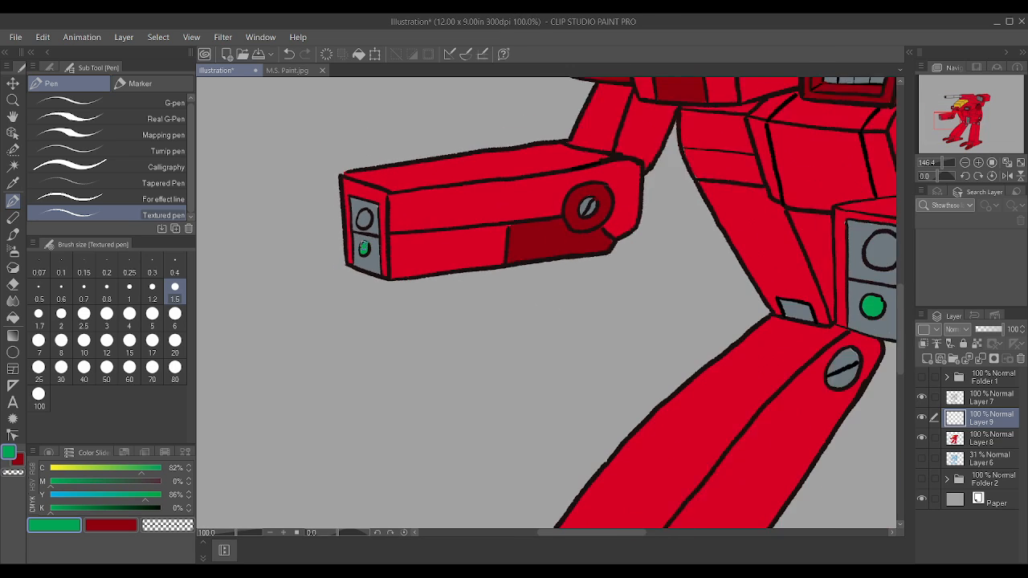
Step: Mix a bright blue with cyan 81% and magenta, yellow and key at 0%, and check Layer 9's visibility
drag(152, 501, 93, 496)
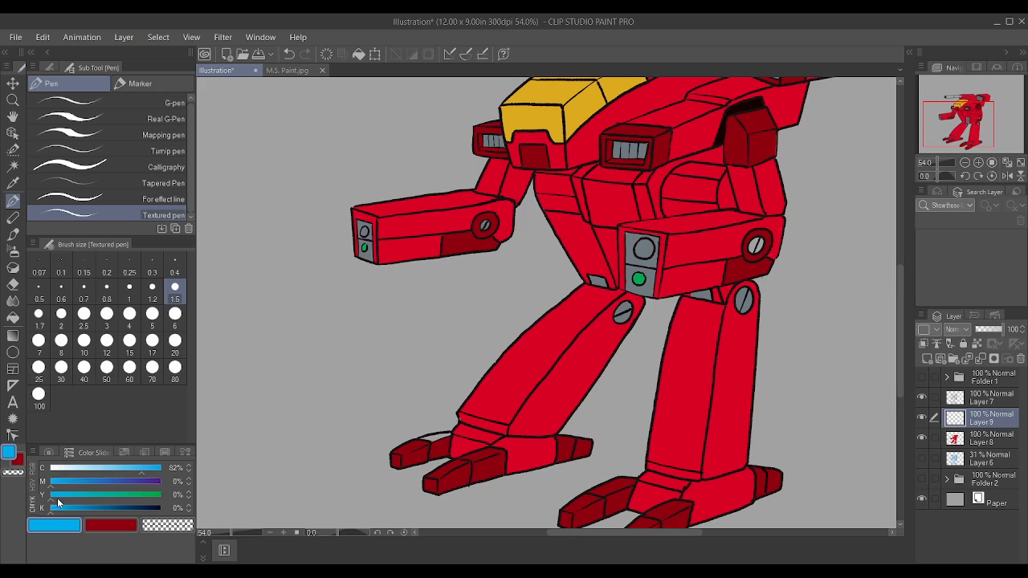
drag(168, 471, 141, 478)
click(922, 416)
click(923, 417)
click(923, 417)
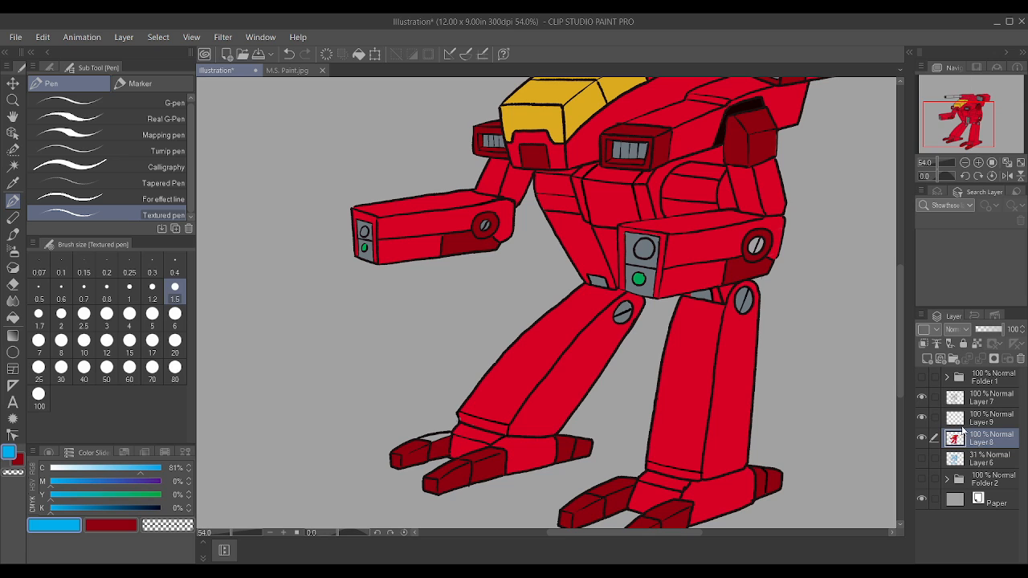
Step: Paint the upper round lenses on the fronts of both arms blue on Layer 9 with the Textured pen at size 1.5
scroll(377, 193, up, 3)
scroll(365, 206, up, 4)
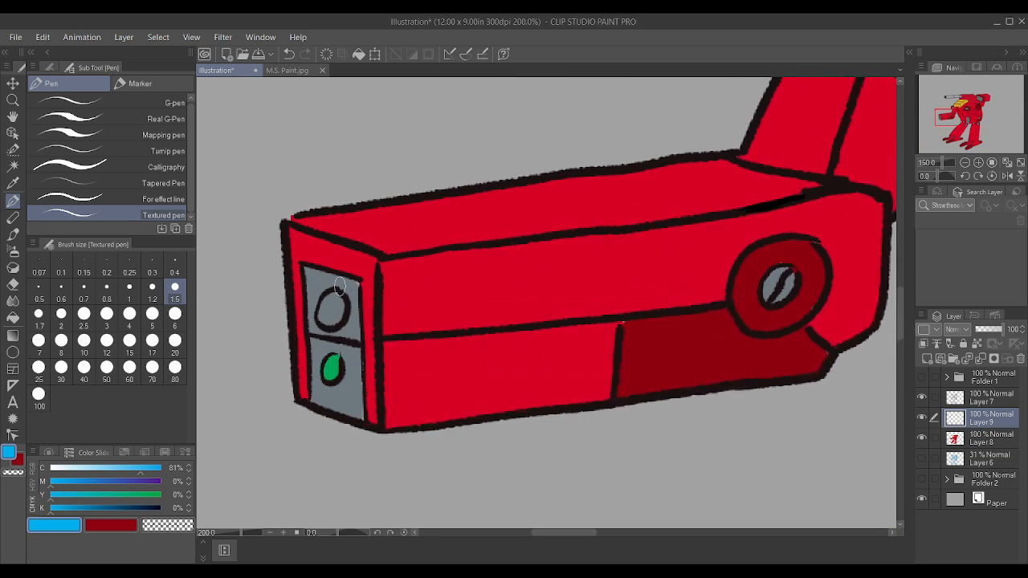
drag(321, 324, 331, 305)
scroll(329, 301, down, 5)
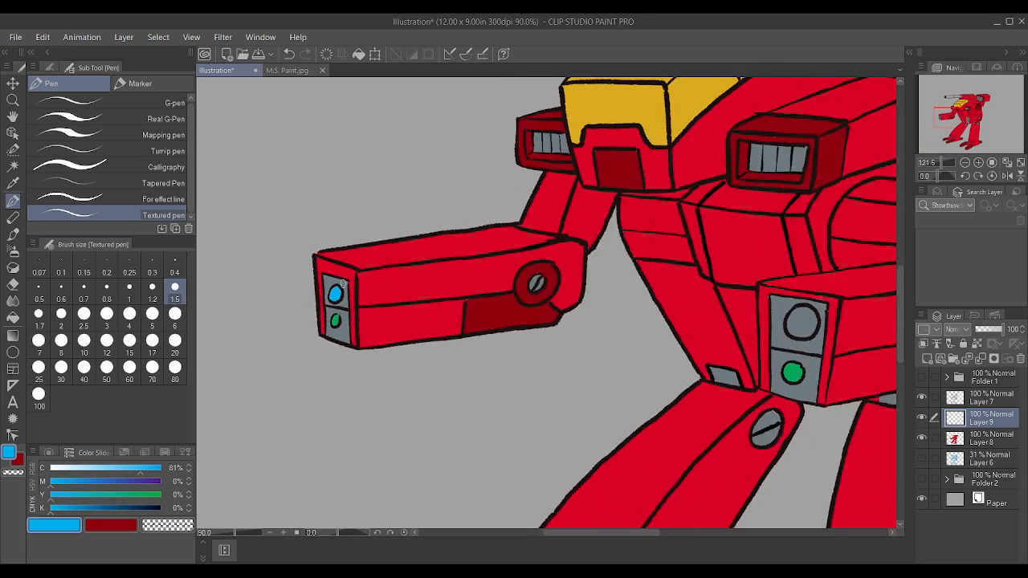
scroll(643, 322, up, 3)
mouse_move(671, 306)
mouse_down()
mouse_move(658, 330)
mouse_move(671, 301)
mouse_move(683, 301)
mouse_move(686, 318)
mouse_move(653, 309)
mouse_move(673, 288)
mouse_up()
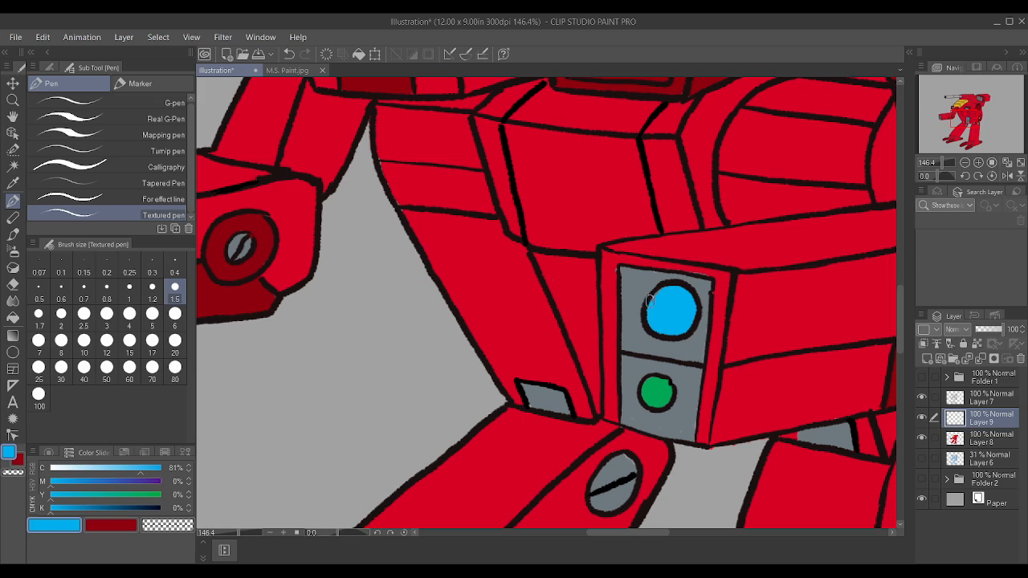
Step: Touch up the near arm's lens panel with sampled blue-grey and its frame edge with sampled red
alt+click(633, 370)
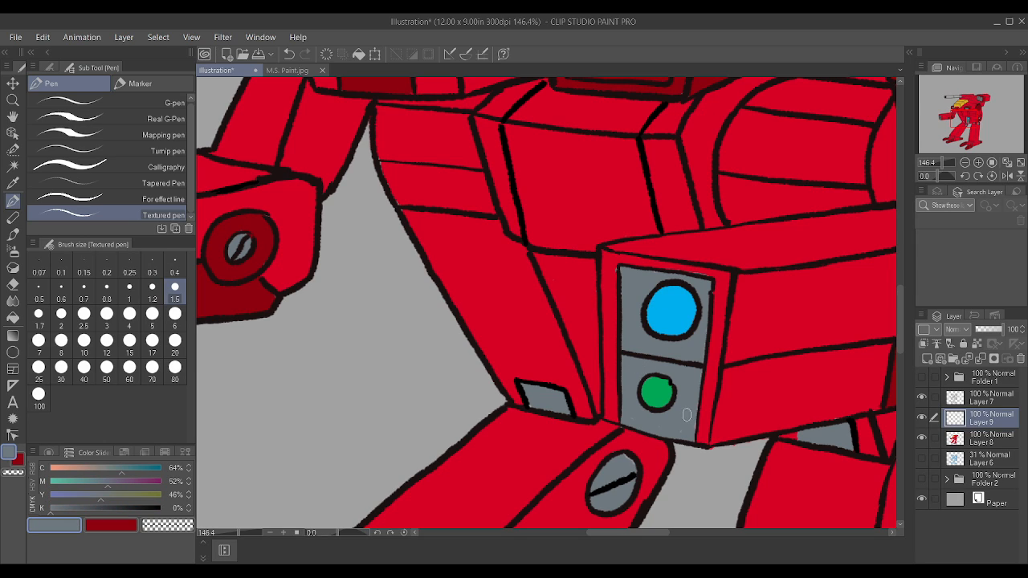
drag(687, 414, 693, 388)
alt+click(731, 402)
drag(701, 436, 699, 390)
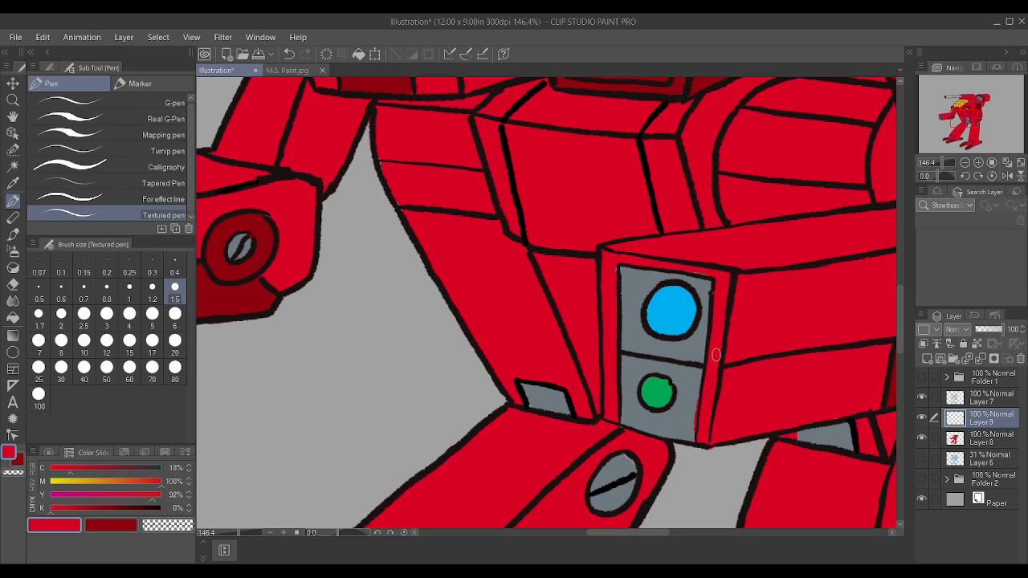
alt+click(683, 420)
drag(685, 433, 692, 394)
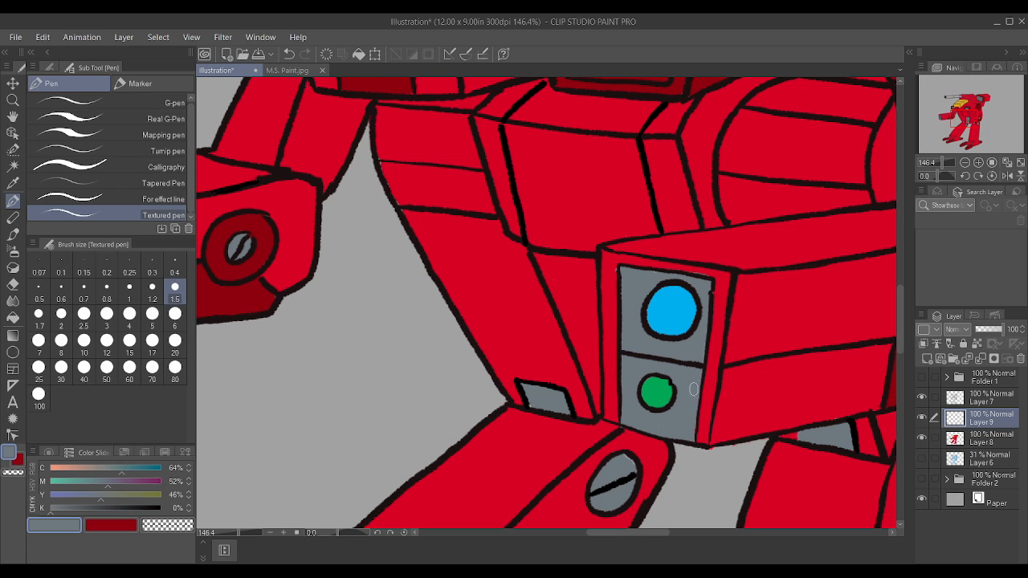
Step: Auto-select the cannon's barrel sections and muzzle ring, using the line art on Layer 7
scroll(694, 390, down, 5)
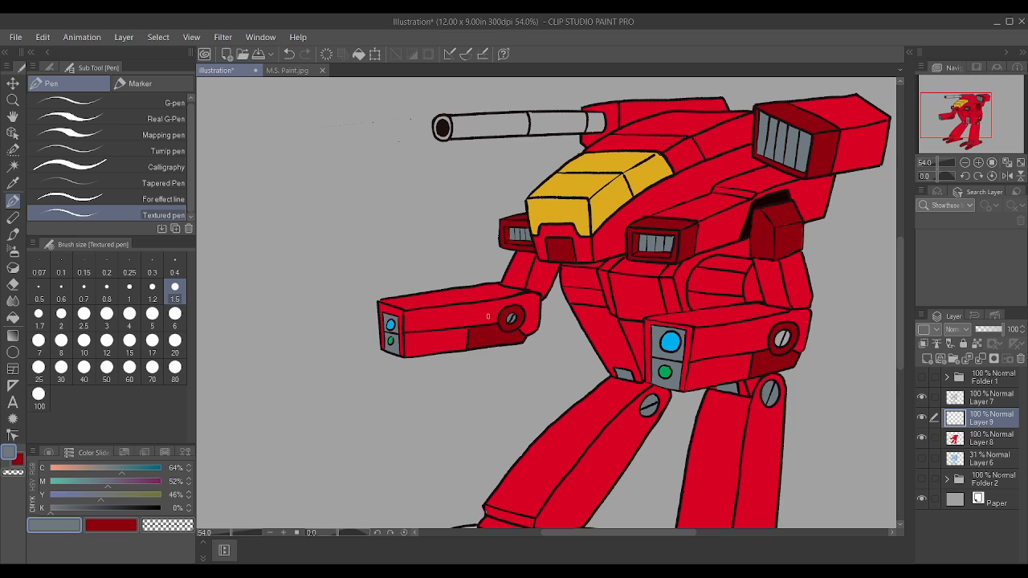
scroll(488, 315, down, 2)
click(13, 166)
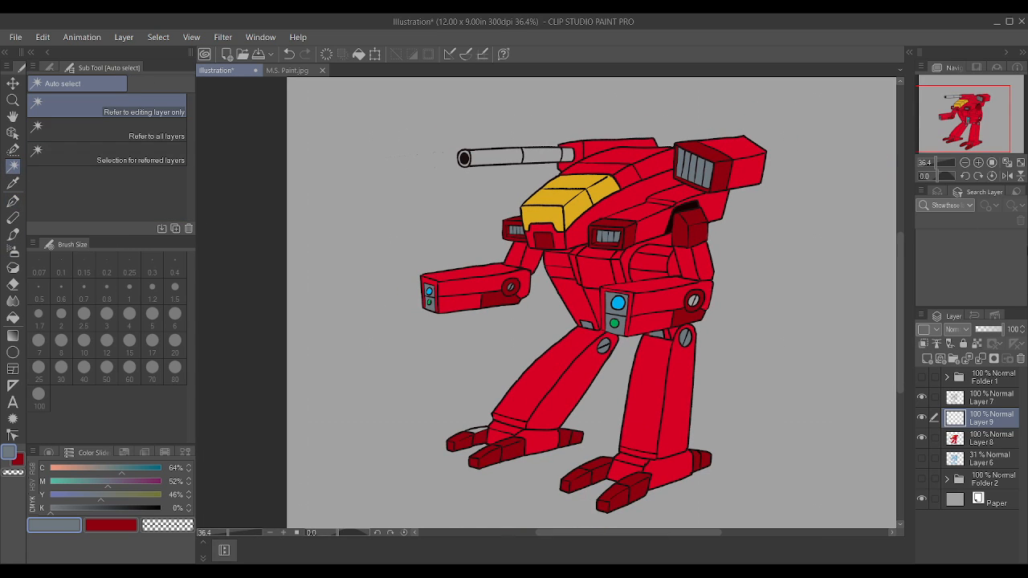
click(990, 399)
scroll(445, 134, up, 4)
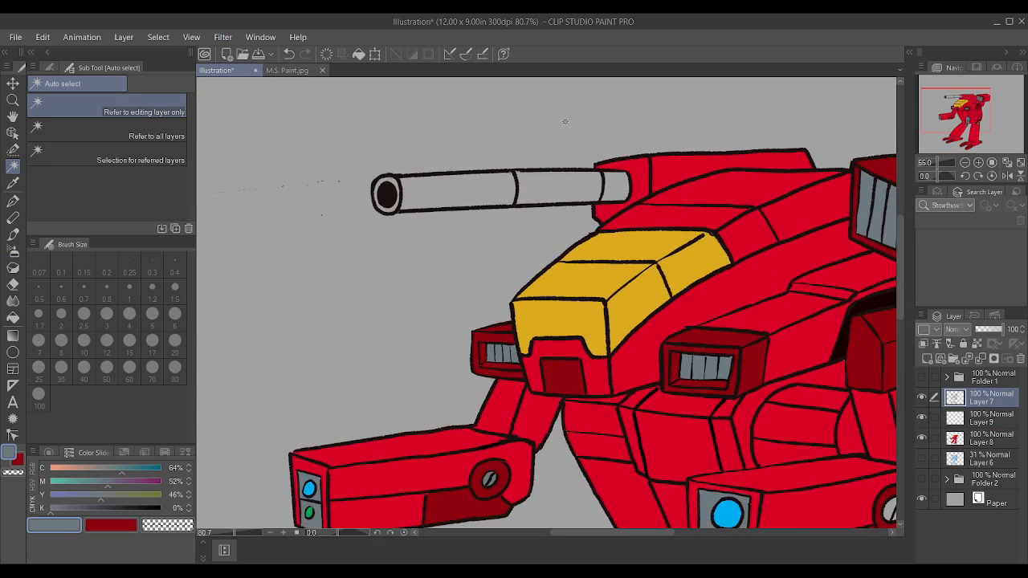
click(473, 197)
shift+click(653, 178)
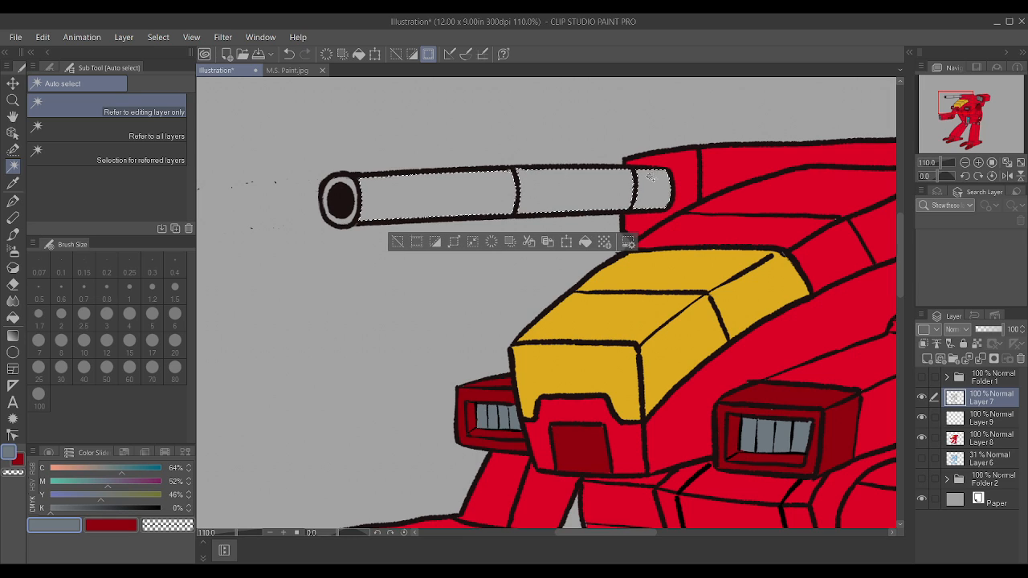
shift+click(354, 183)
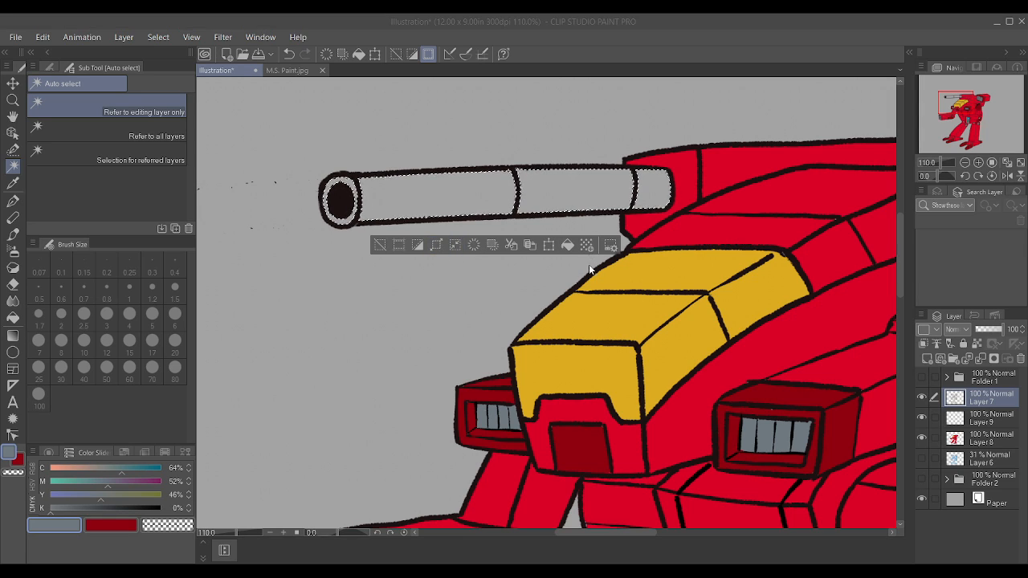
Step: Paint the selected cannon blue-grey on Layer 8 with the Textured pen at size 50, and clear the selection
click(991, 440)
scroll(572, 318, down, 5)
key(p)
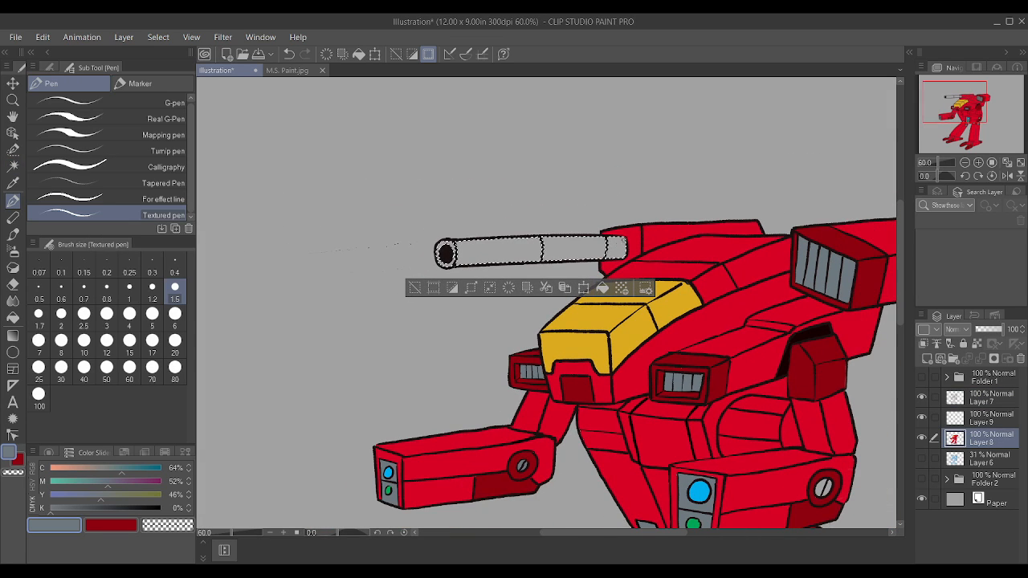
key(bracketright)
key(bracketright)
key(bracketright)
key(bracketright)
key(bracketright)
key(bracketright)
key(bracketright)
key(bracketright)
key(bracketright)
key(bracketright)
key(bracketright)
key(bracketright)
key(bracketright)
key(bracketright)
key(bracketright)
key(bracketright)
key(bracketright)
key(bracketright)
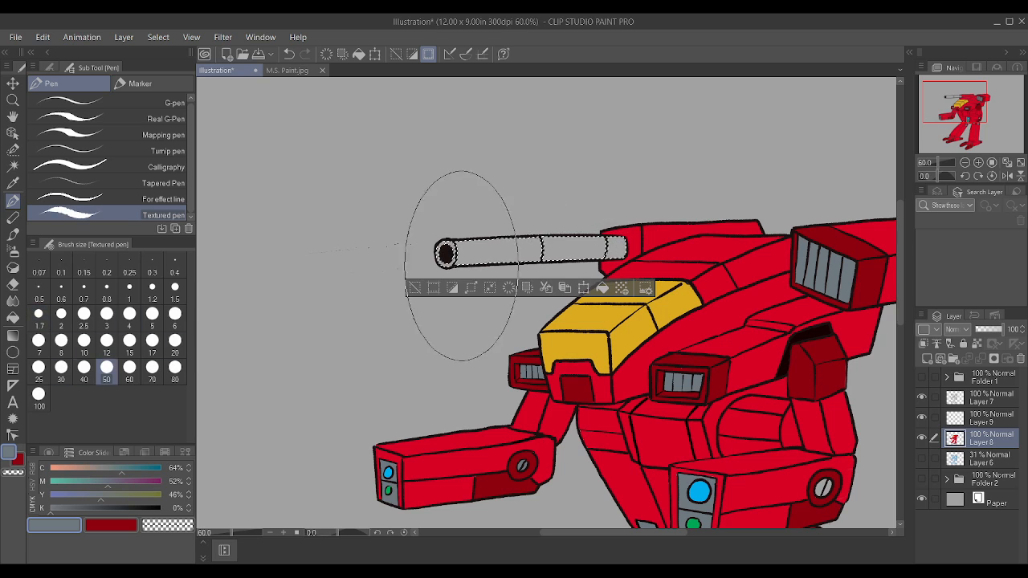
mouse_move(459, 265)
mouse_down()
mouse_move(672, 246)
mouse_move(405, 259)
mouse_move(694, 248)
mouse_up()
key(ctrl+d)
scroll(744, 237, down, 6)
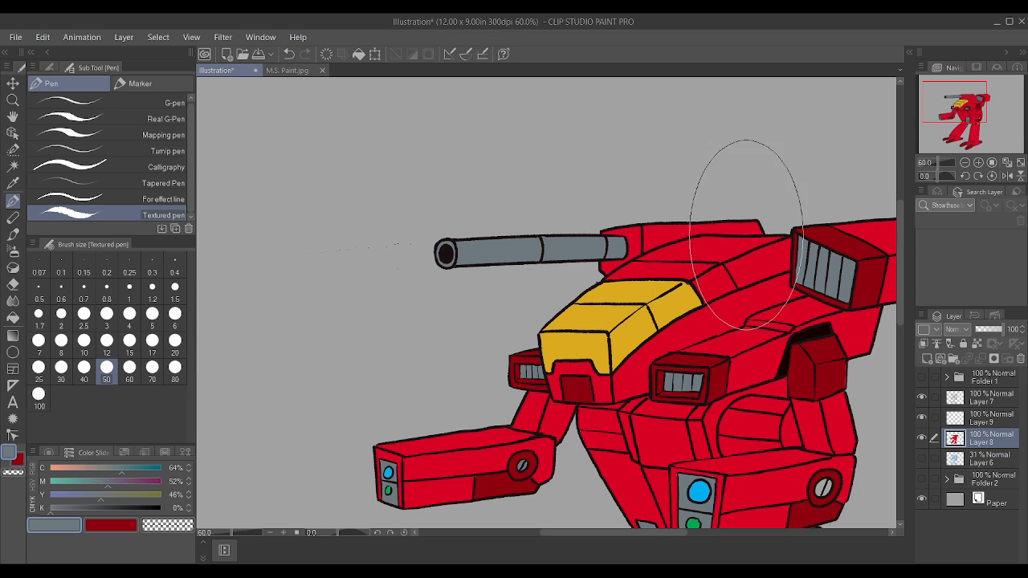
Step: Toggle the line art's visibility to check the colours, and erase the stray specks beside the cannon muzzle on Layer 7
scroll(554, 268, up, 3)
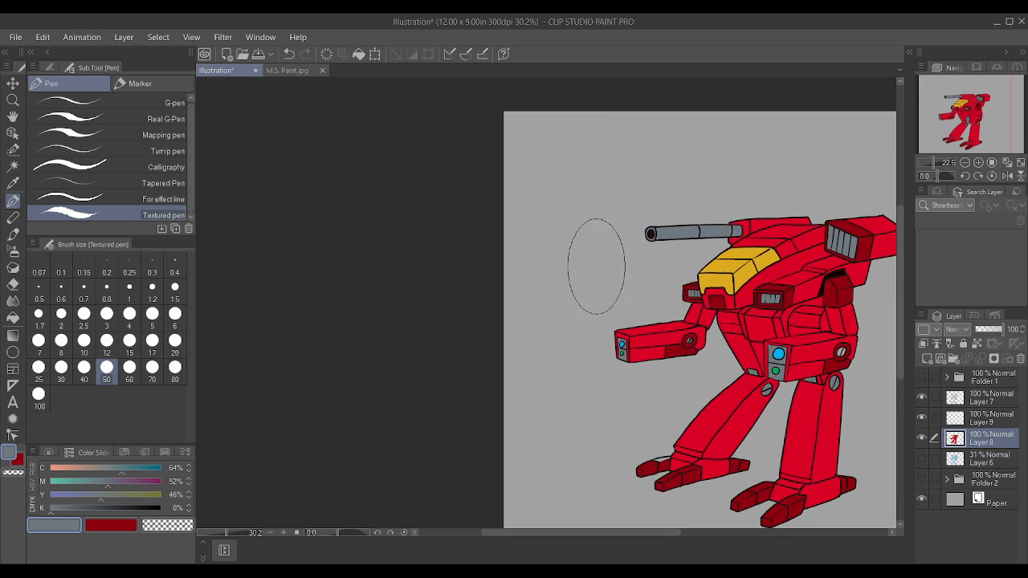
scroll(640, 257, down, 4)
scroll(812, 247, up, 3)
scroll(868, 306, up, 1)
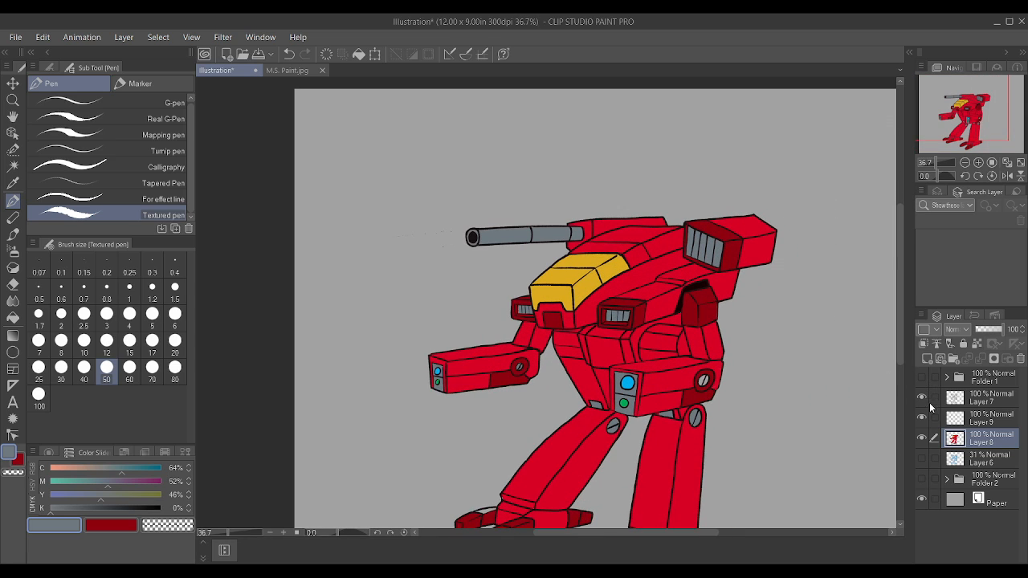
click(924, 418)
click(922, 401)
click(923, 401)
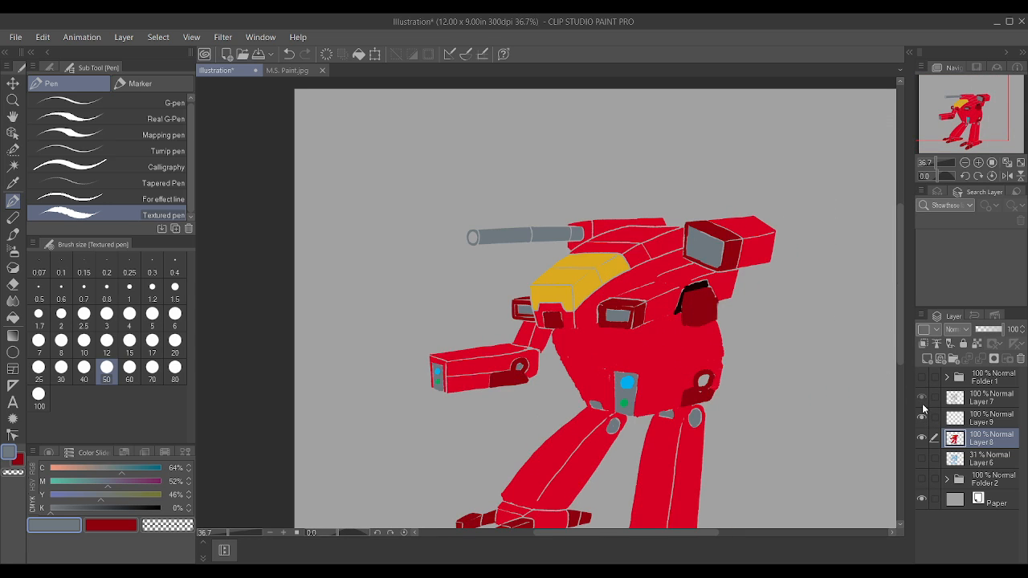
click(992, 398)
scroll(385, 233, up, 2)
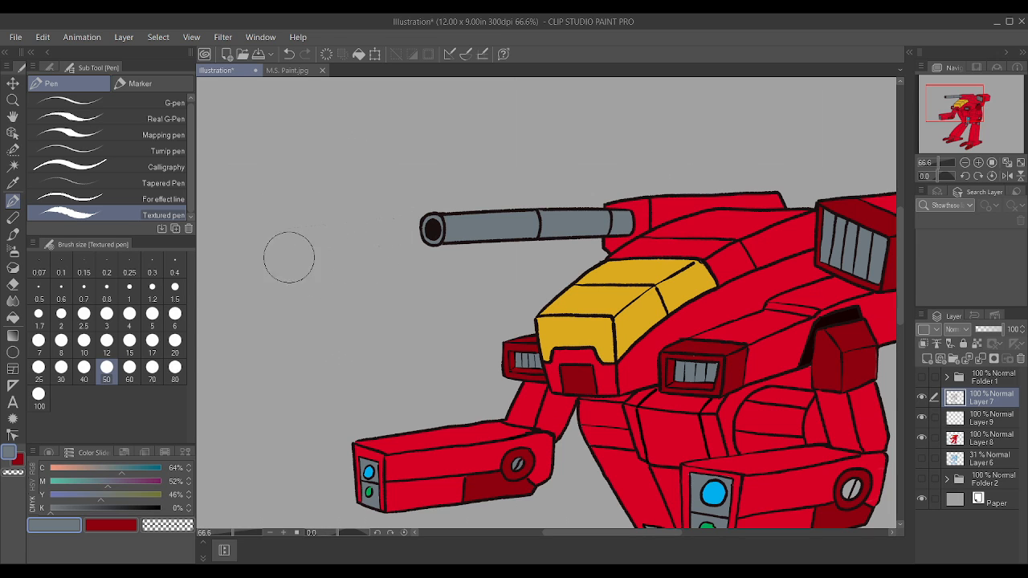
scroll(322, 252, down, 4)
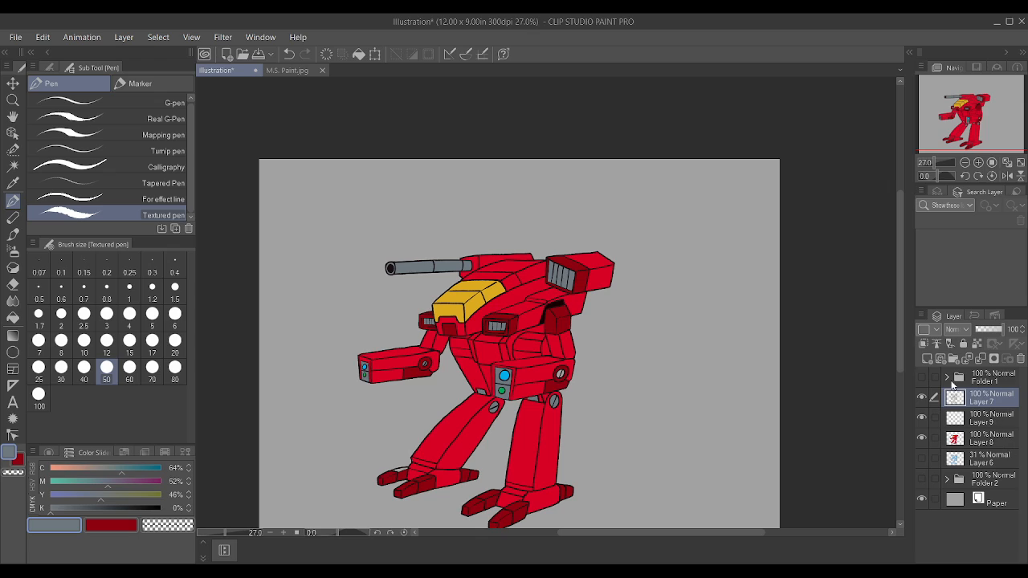
Step: Group Layers 7, 9 and 8 into a new folder and collapse it
shift+click(977, 446)
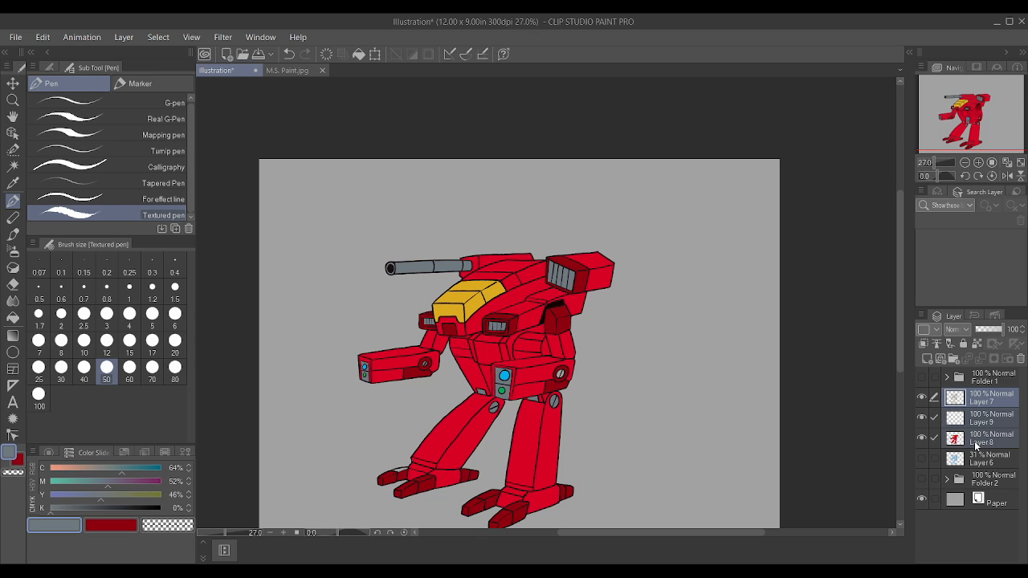
key(ctrl+g)
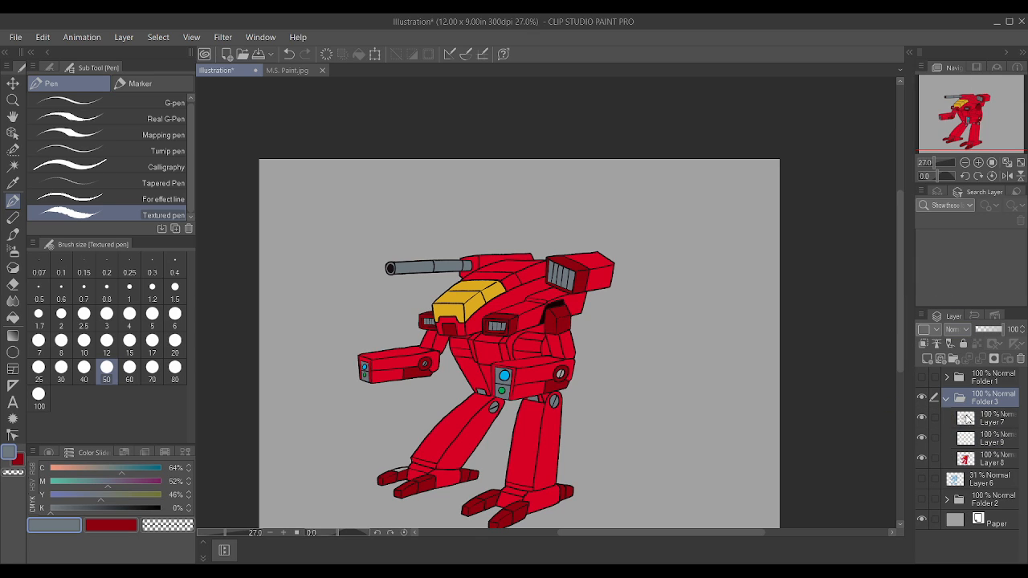
click(945, 399)
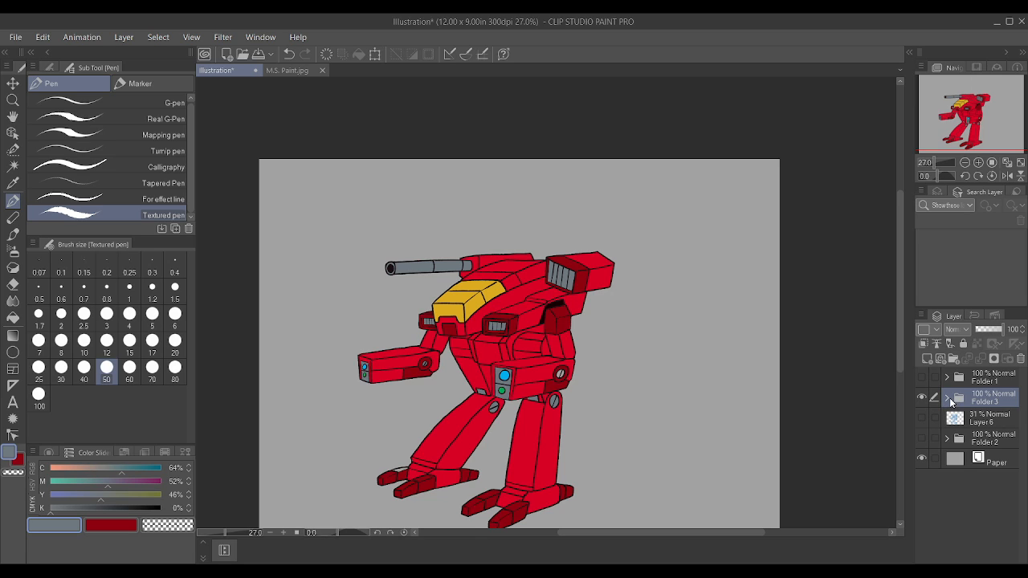
Step: On Layer 8, fill the unpainted top of the far foot's toe with dark red at size 1.5, and sample the ankle's red
click(947, 399)
click(987, 456)
key(ctrl+minus)
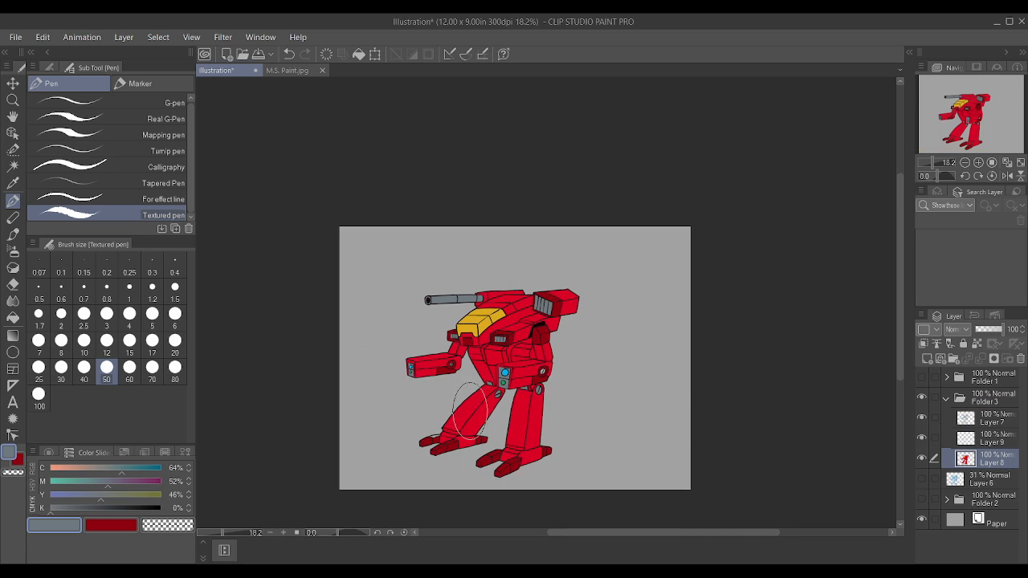
click(107, 526)
scroll(425, 417, up, 7)
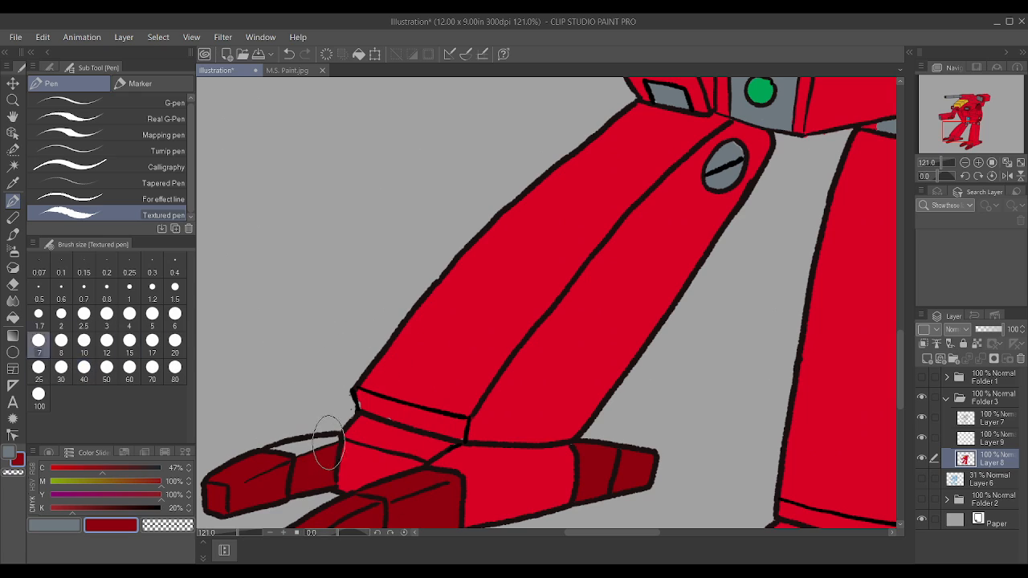
click(175, 289)
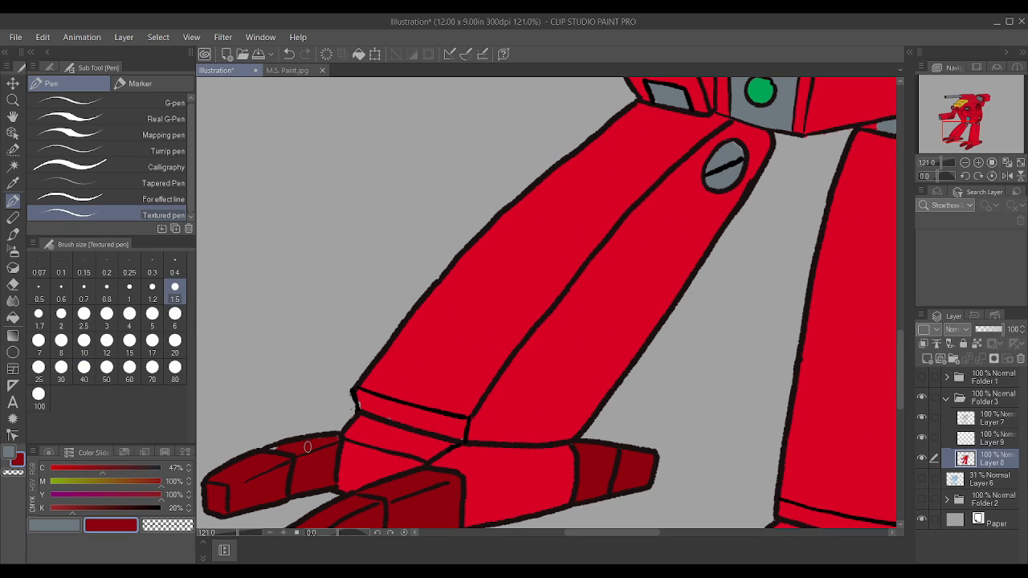
alt+click(370, 427)
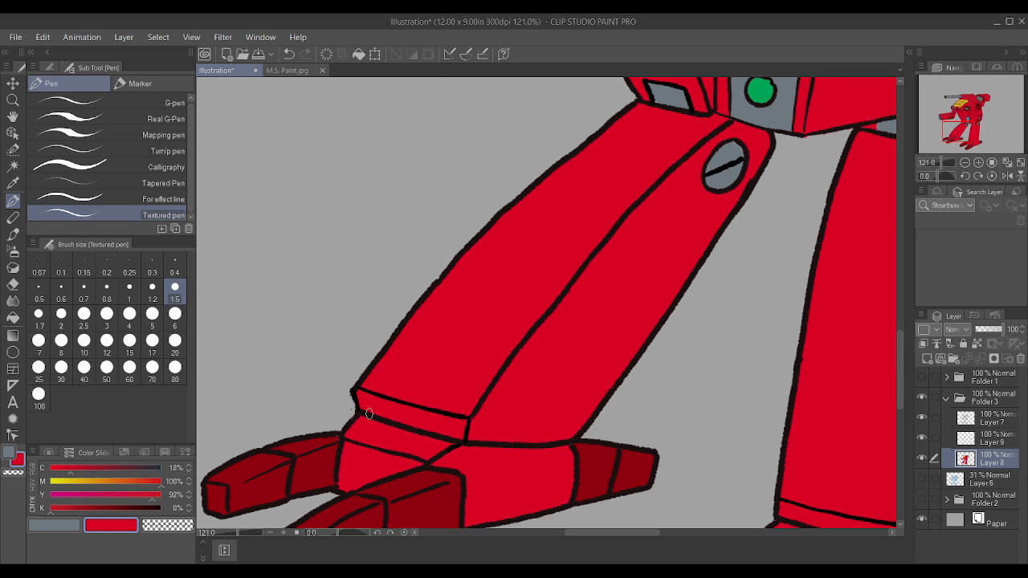
Step: Collapse Folder 3 and toggle the visibility of Folders 3 and 1 to review the finished mech and the title artwork
scroll(397, 349, down, 3)
scroll(429, 277, down, 1)
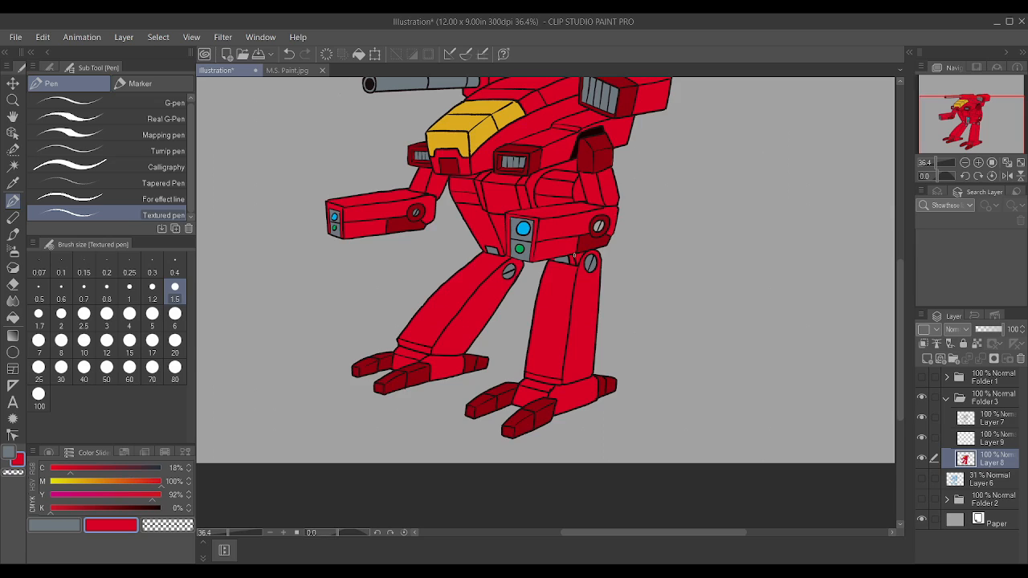
scroll(575, 255, down, 1)
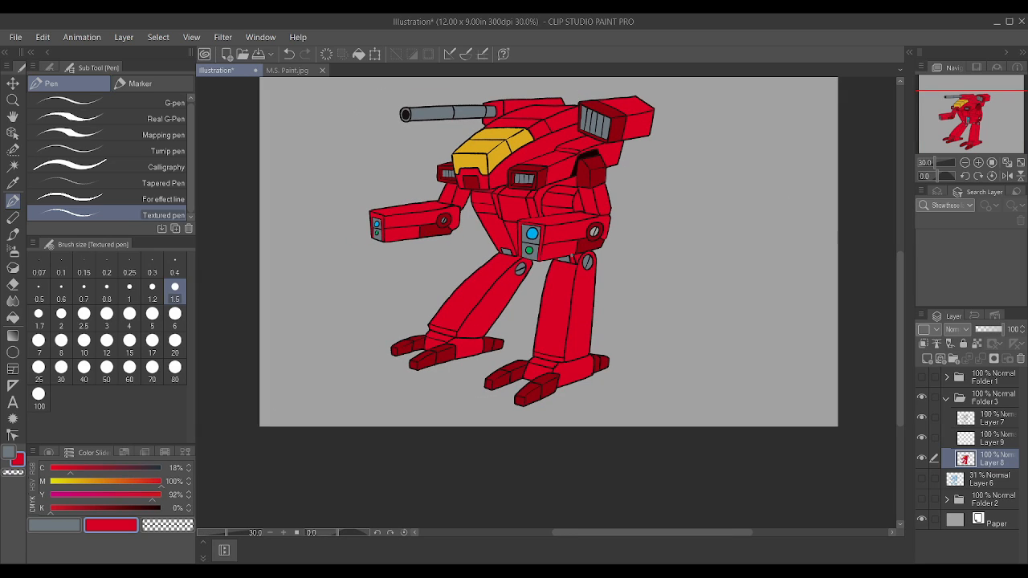
click(948, 399)
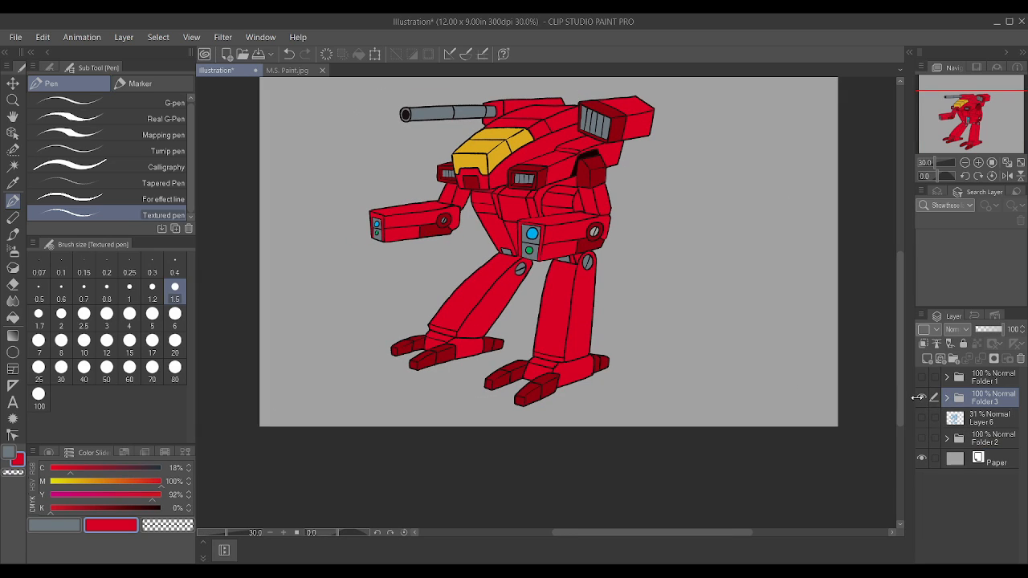
click(921, 395)
click(921, 395)
click(922, 379)
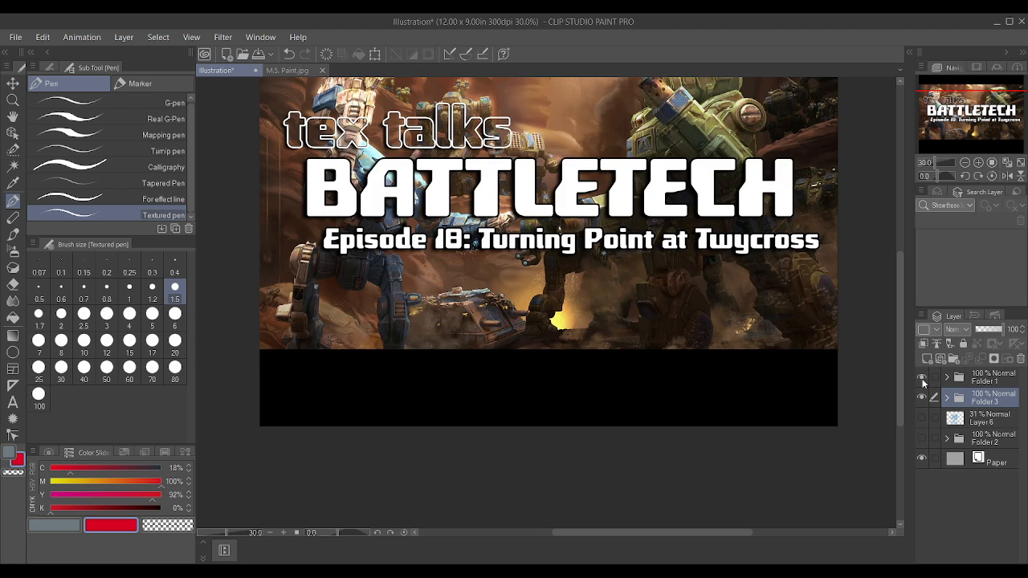
click(923, 380)
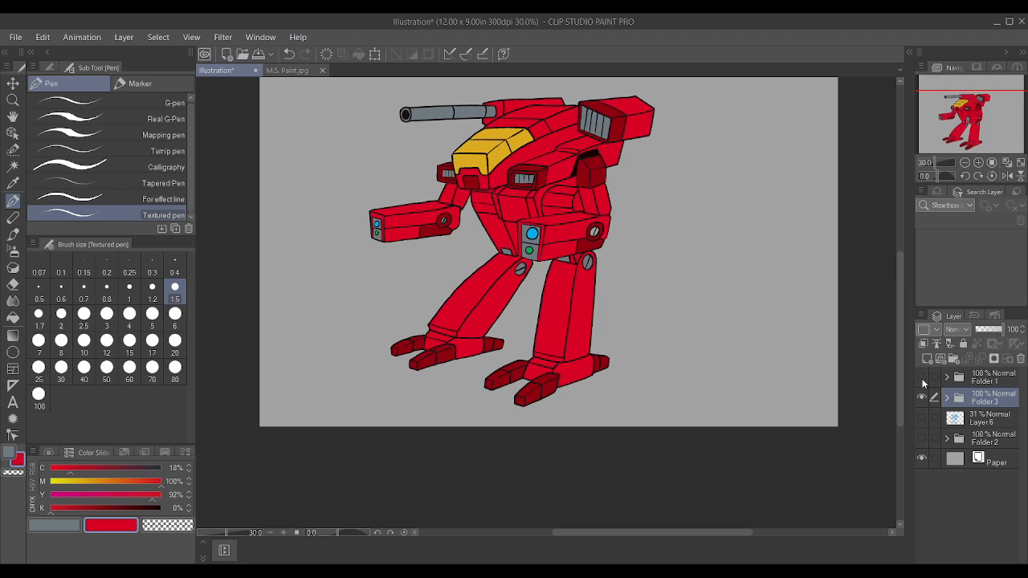
Step: Toggle Folder 2's visibility and review the finished mech at overview scale
click(922, 438)
click(923, 439)
scroll(601, 339, down, 4)
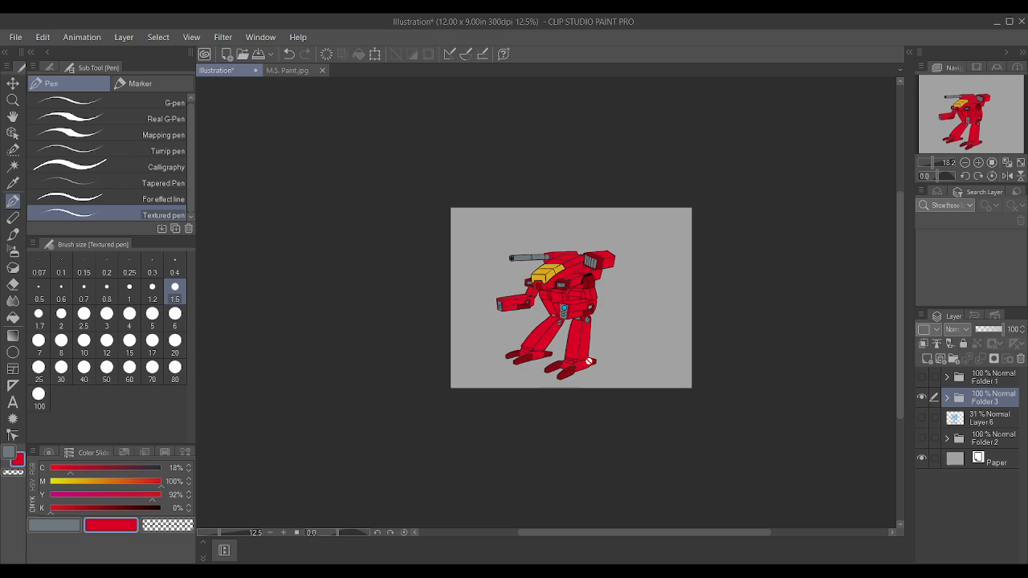
scroll(680, 287, up, 4)
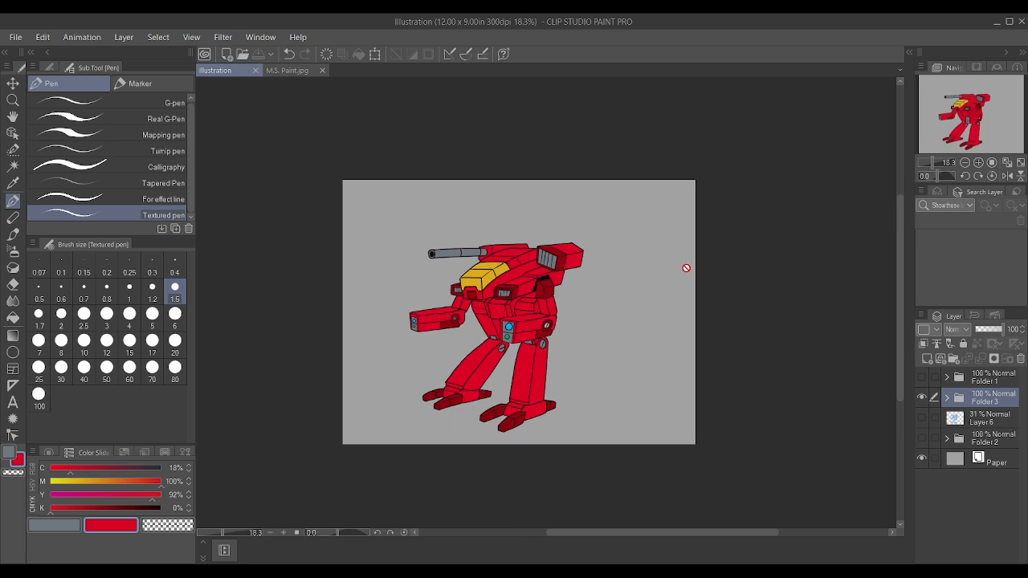
drag(703, 14, 704, 20)
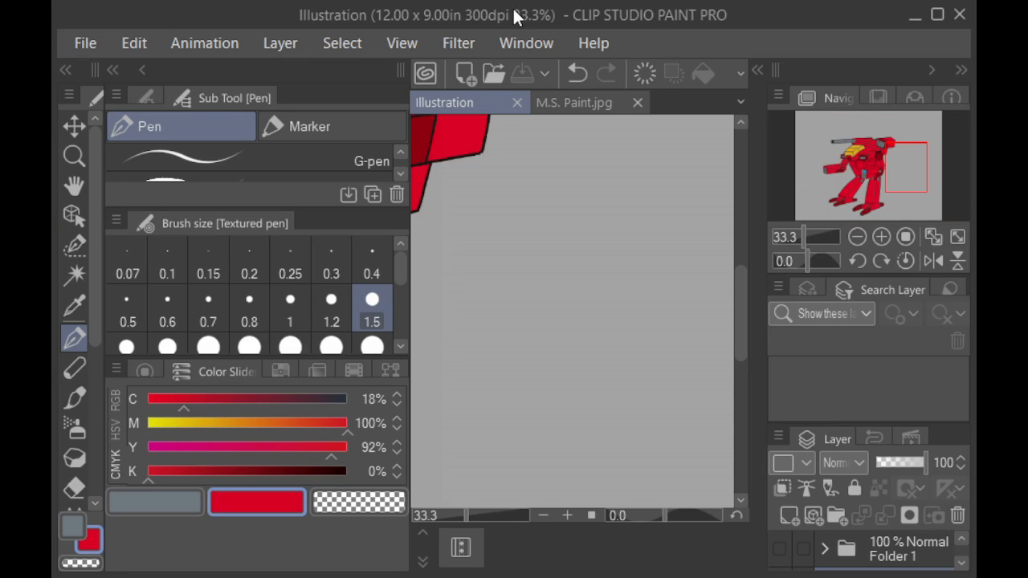
click(937, 14)
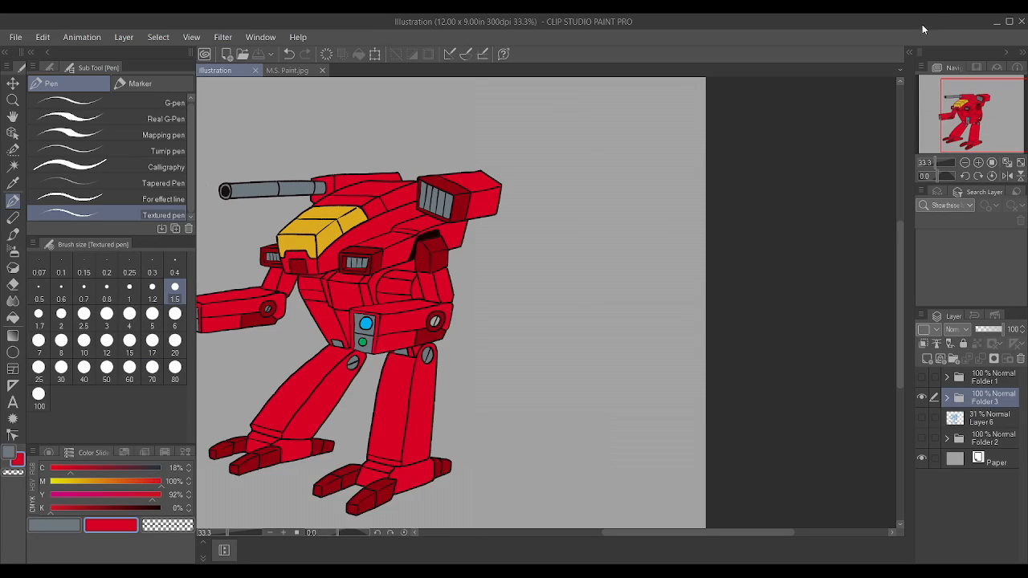
scroll(652, 219, down, 2)
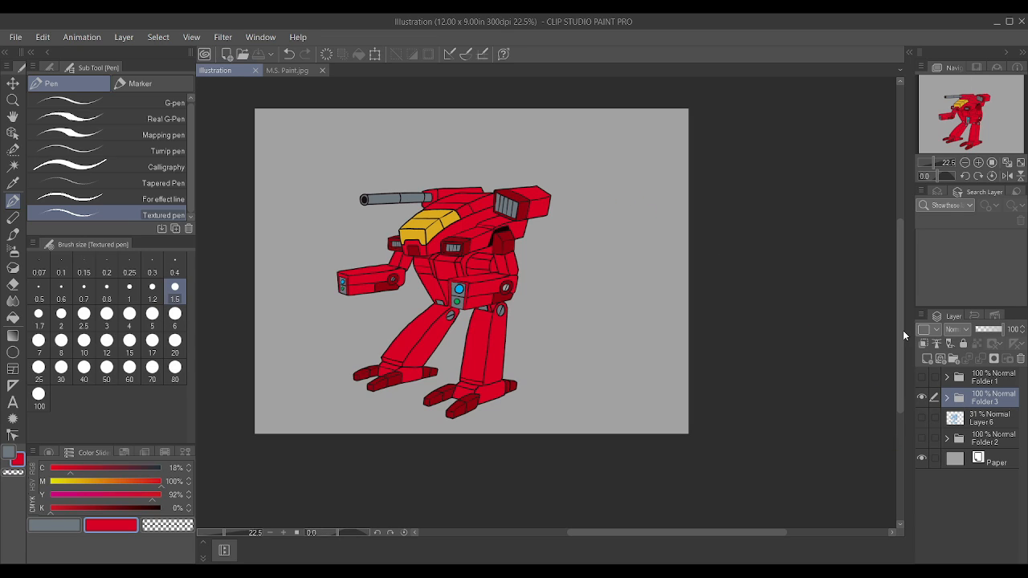
Step: Hide Folder 3, add a new raster layer, and move it above Folder 1
click(921, 398)
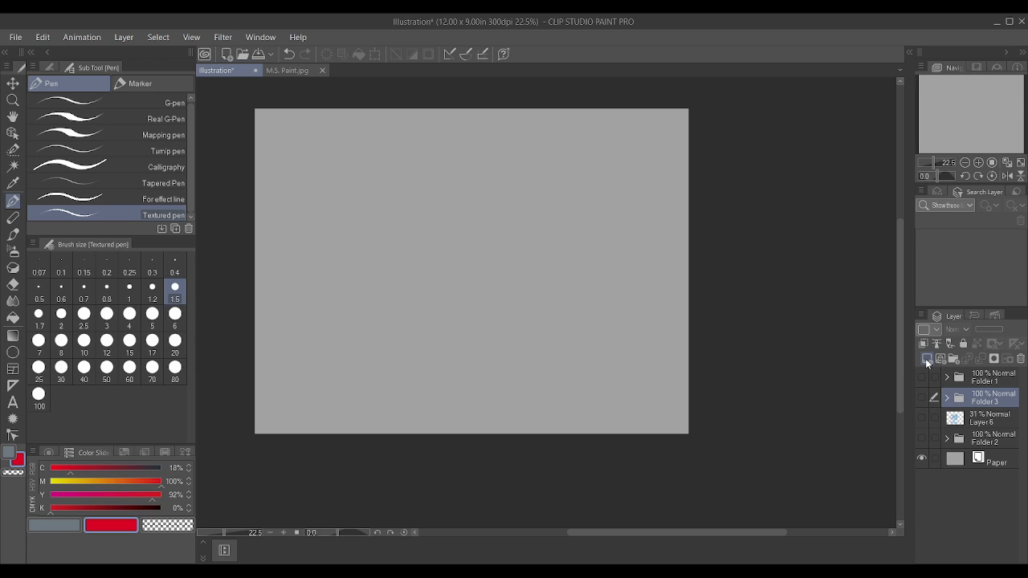
click(925, 359)
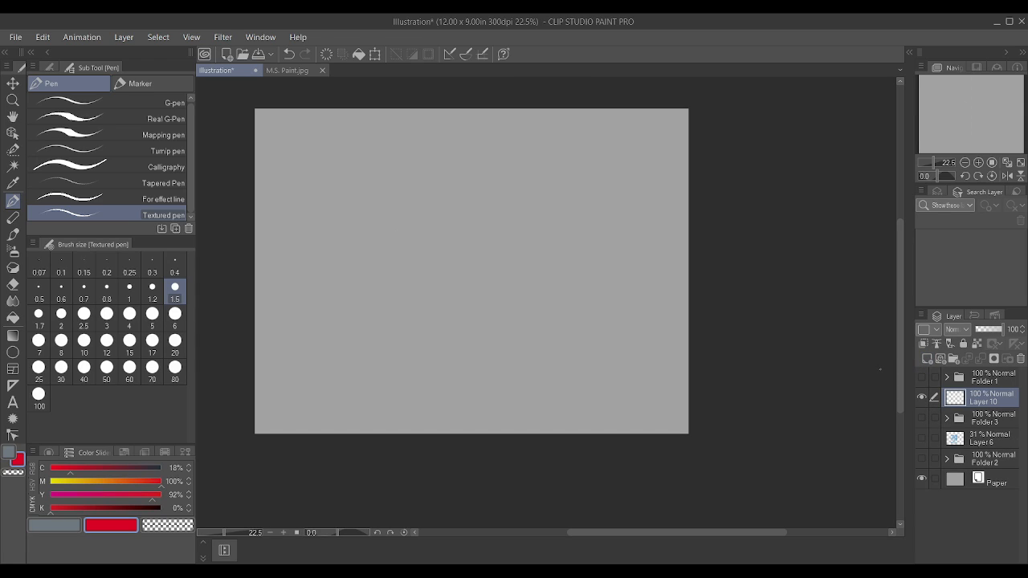
click(921, 416)
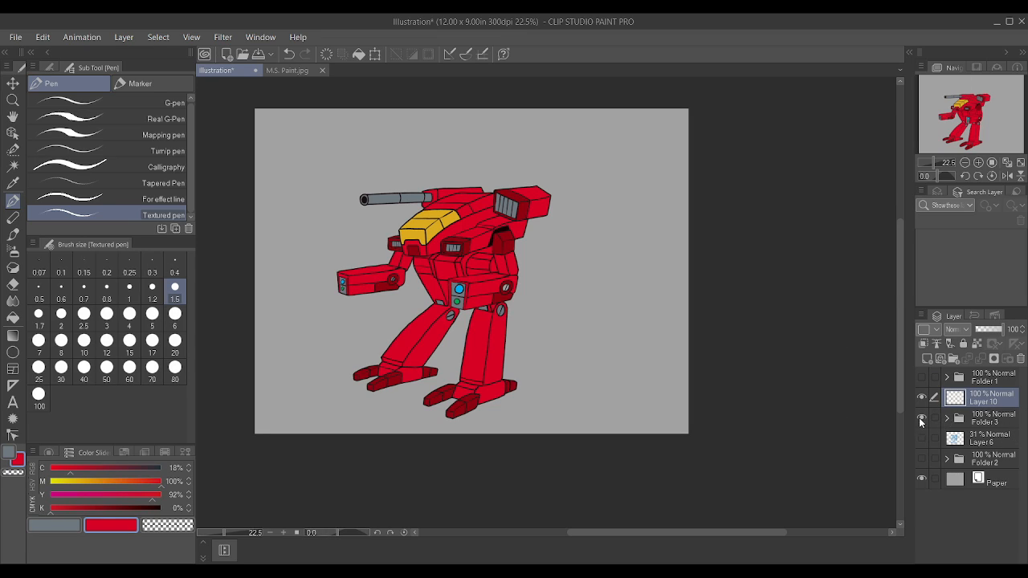
click(921, 418)
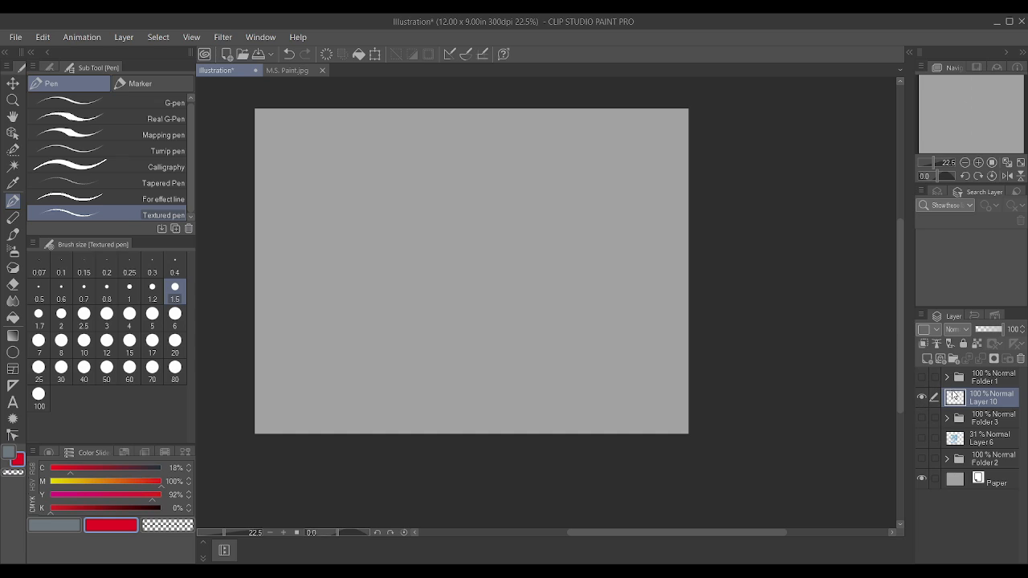
drag(968, 390, 931, 359)
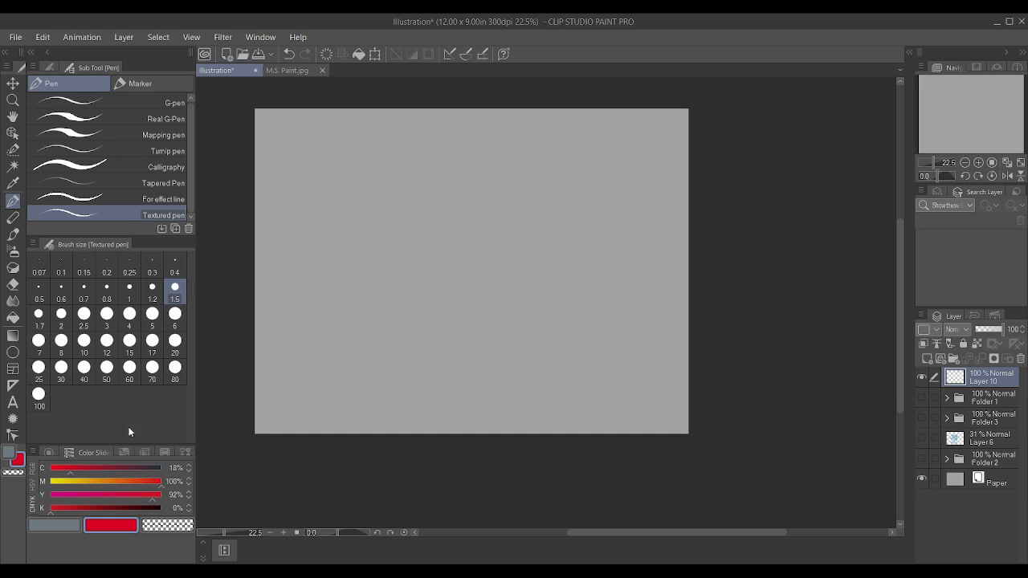
Step: Set the main colour to black with C, M, Y and K at 100%, and the Textured pen size to 1.7
click(63, 526)
click(50, 495)
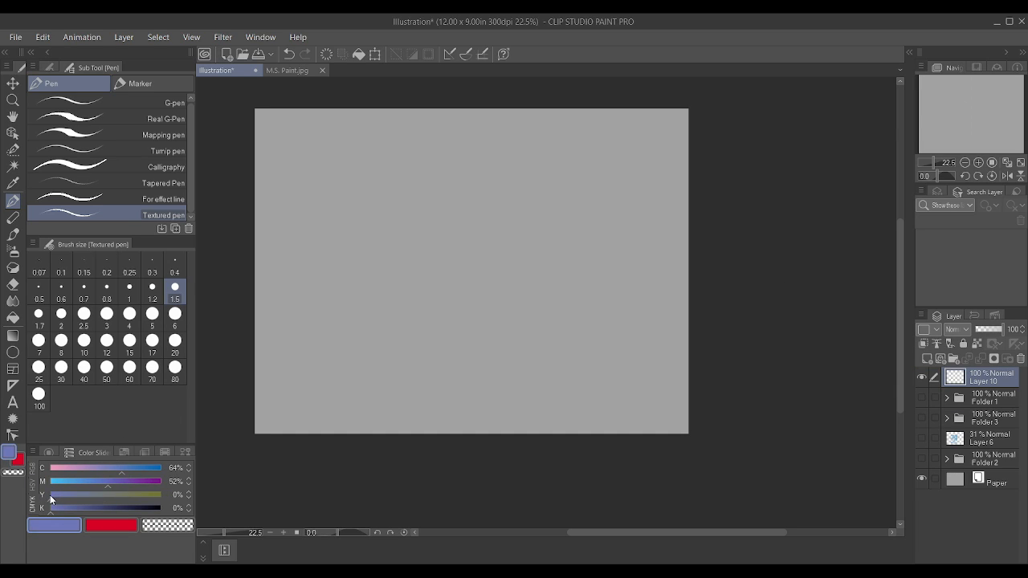
drag(50, 495, 203, 501)
drag(114, 482, 191, 487)
drag(127, 508, 162, 508)
scroll(355, 329, down, 2)
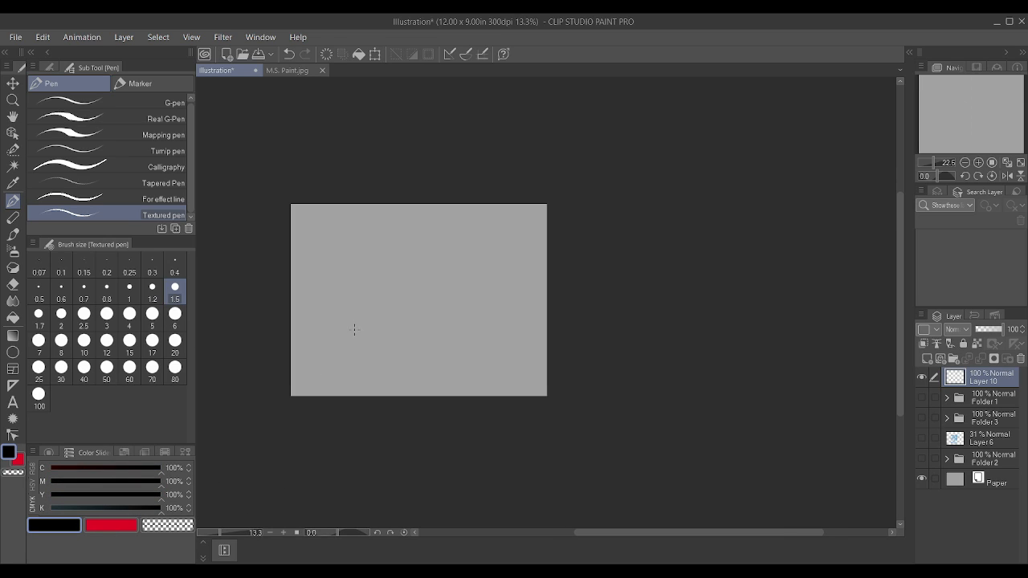
scroll(355, 329, up, 3)
scroll(356, 330, down, 2)
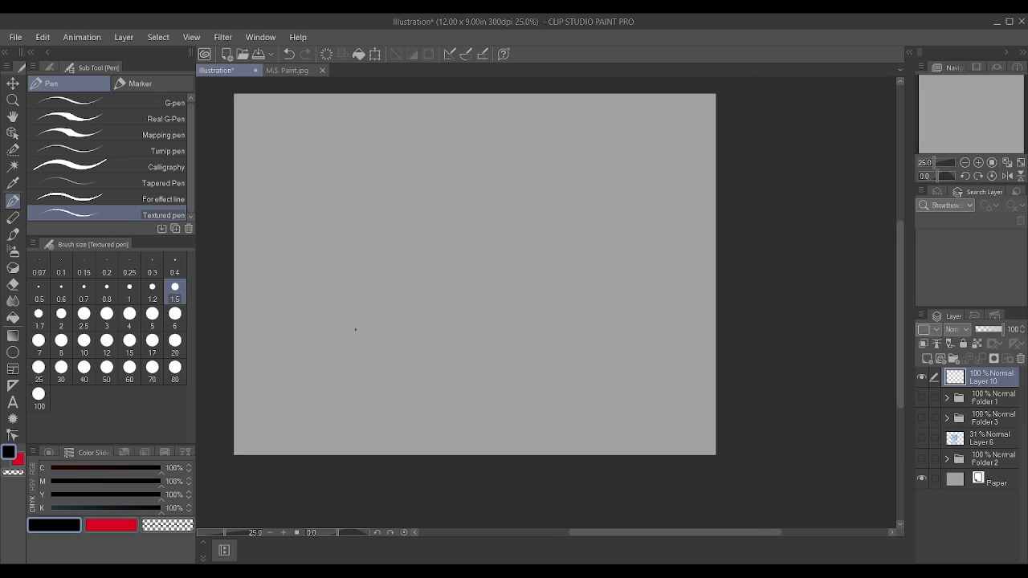
scroll(355, 329, up, 1)
key(bracketright)
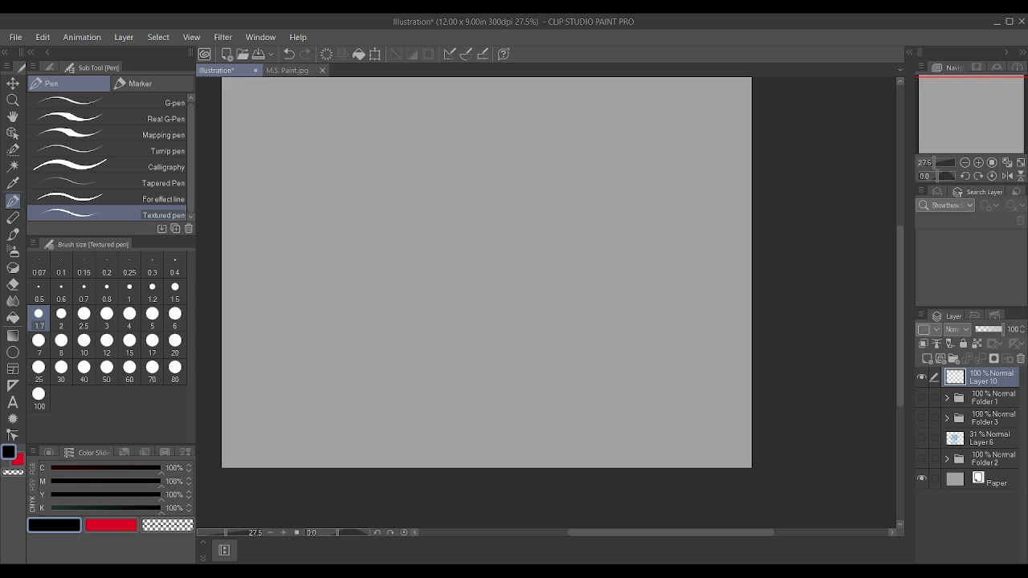
scroll(450, 320, down, 4)
scroll(474, 240, up, 5)
scroll(473, 256, down, 4)
scroll(453, 442, up, 3)
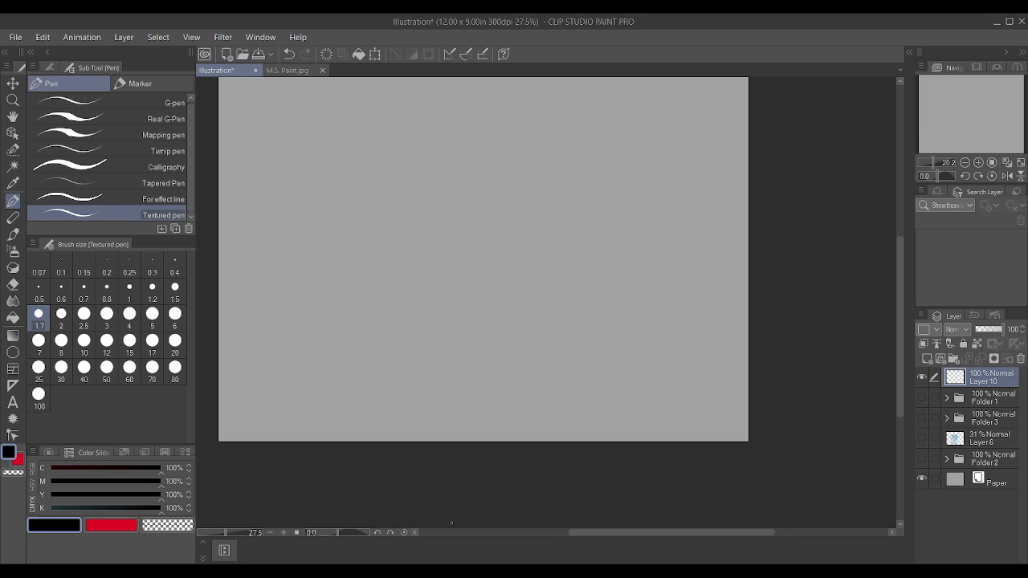
scroll(395, 303, down, 3)
scroll(360, 164, up, 2)
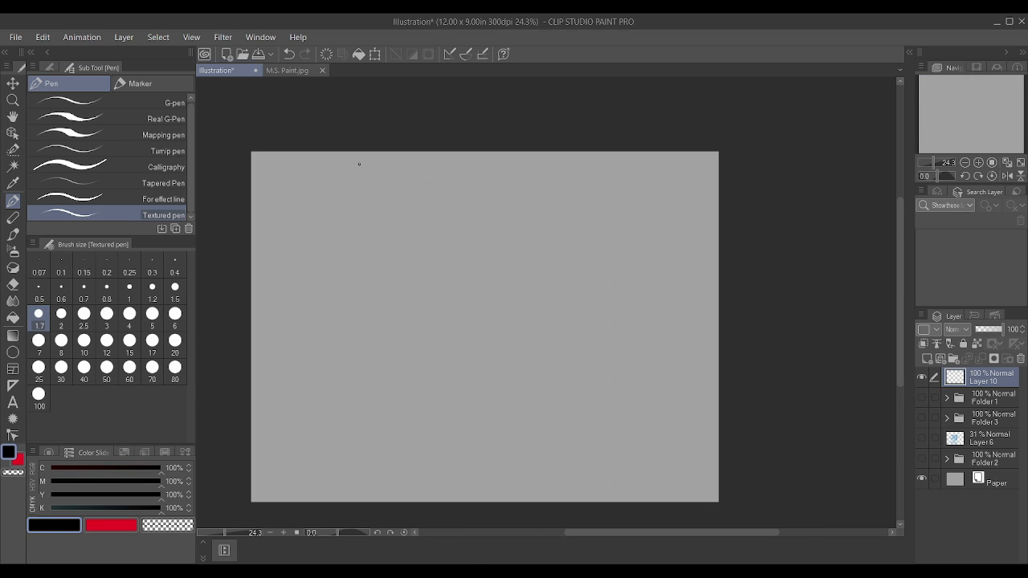
scroll(359, 164, down, 2)
scroll(353, 373, up, 1)
scroll(353, 373, down, 1)
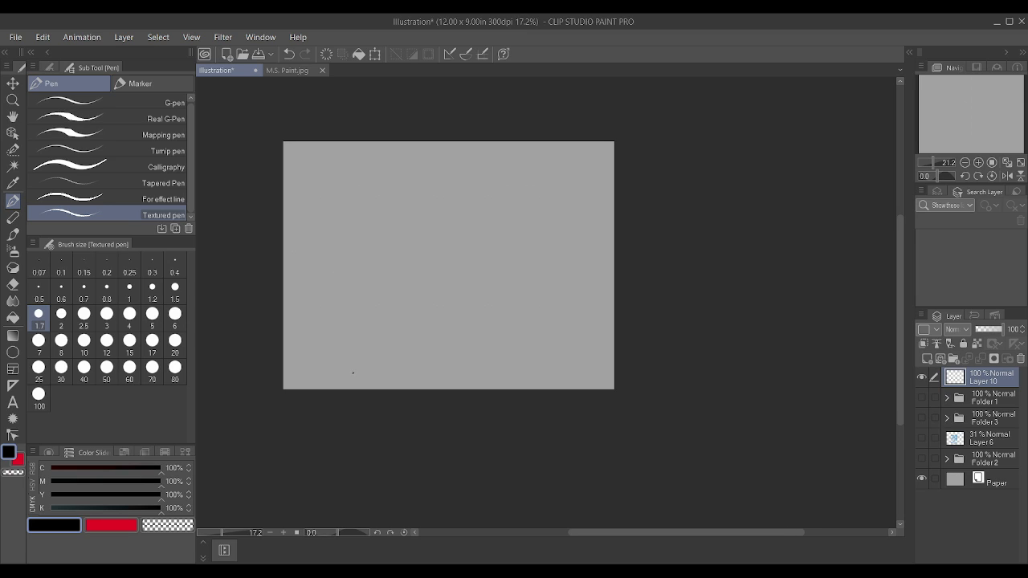
scroll(401, 173, up, 2)
scroll(402, 163, up, 1)
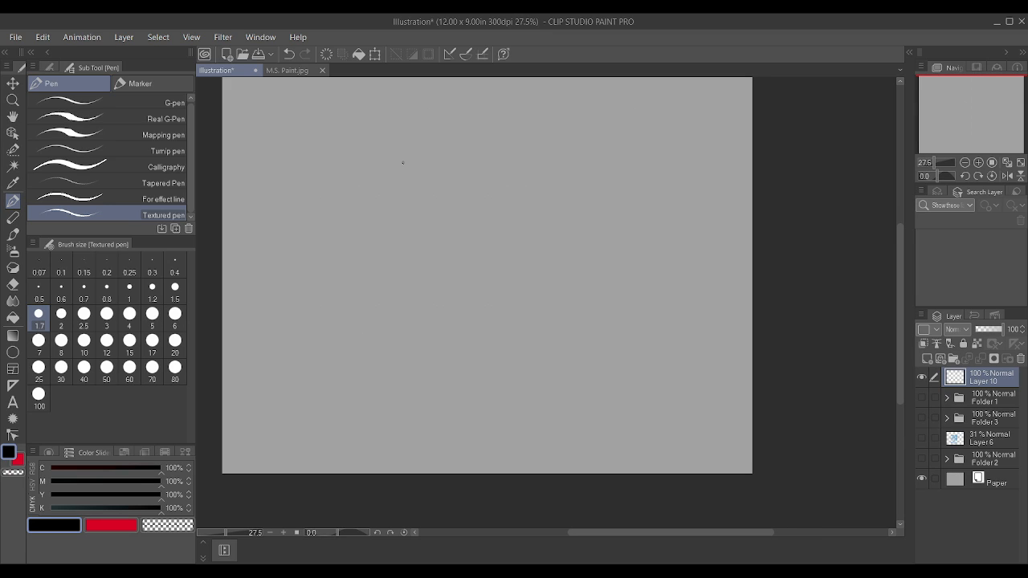
scroll(401, 160, down, 1)
scroll(422, 188, up, 1)
scroll(426, 189, up, 1)
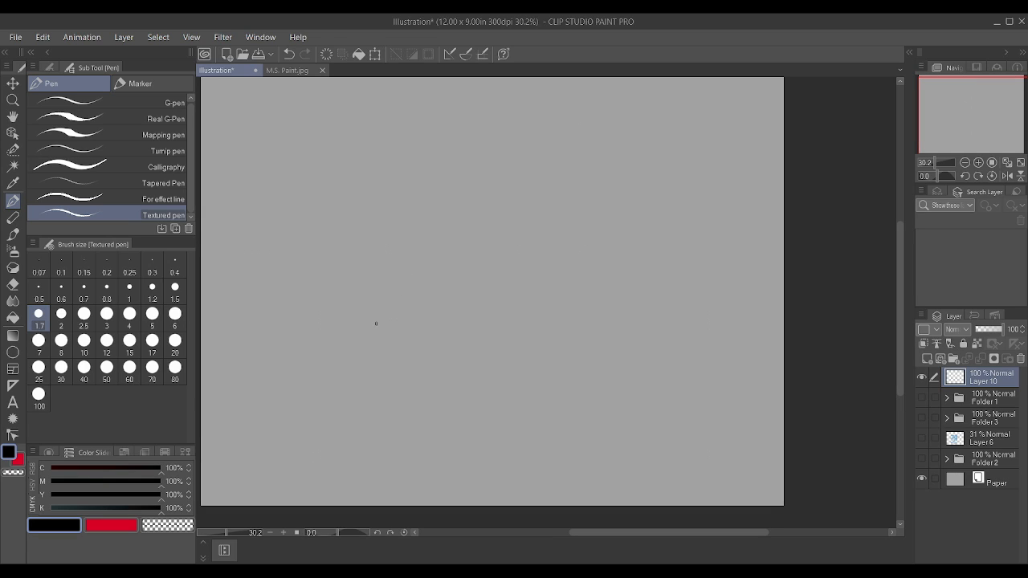
Step: Sketch an elongated rounded shape with a square attached to its upper end on Layer 10, redrawing the square's edges
drag(376, 323, 375, 308)
drag(378, 291, 405, 258)
mouse_move(378, 329)
mouse_down()
mouse_move(408, 328)
mouse_move(452, 281)
mouse_move(437, 258)
mouse_up()
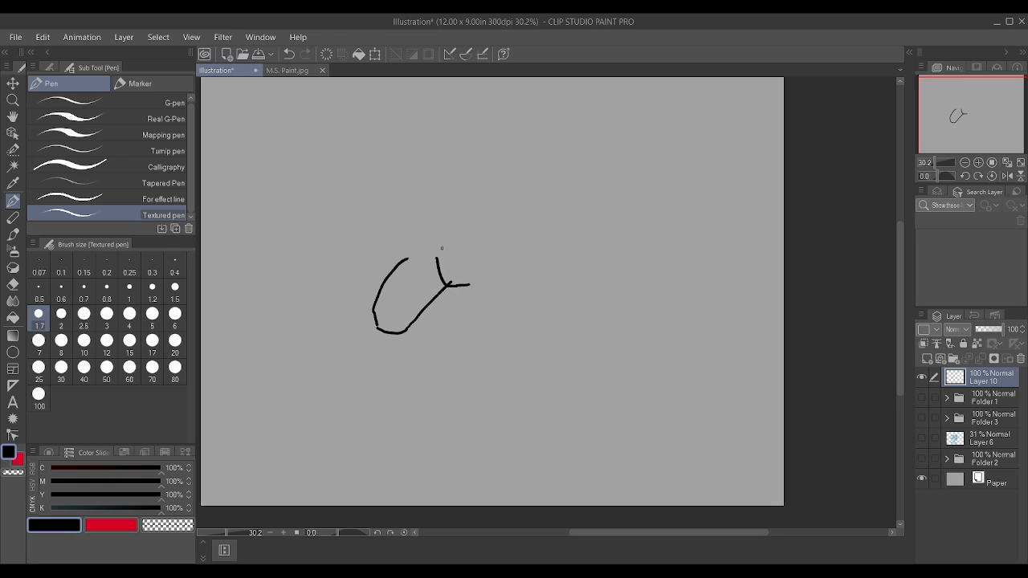
key(ctrl+z)
key(ctrl+z)
drag(452, 298, 430, 252)
key(ctrl+z)
drag(434, 299, 427, 251)
mouse_move(434, 299)
mouse_down()
mouse_move(470, 300)
mouse_move(468, 256)
mouse_move(429, 253)
mouse_move(468, 254)
mouse_up()
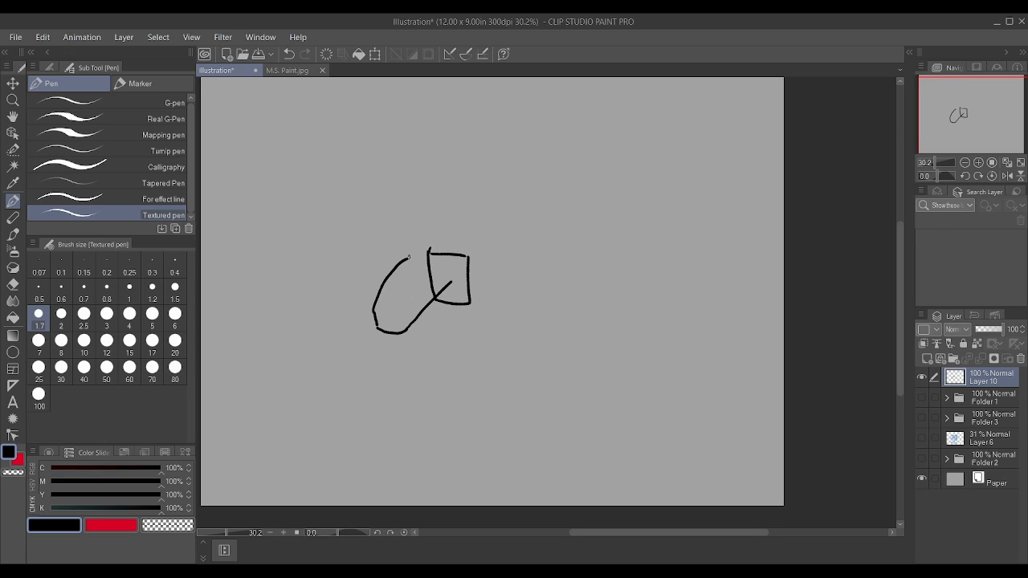
drag(406, 259, 418, 251)
Step: Erase the overlapping line inside the square, finishing with the Hard eraser at size 2.5
scroll(499, 251, up, 1)
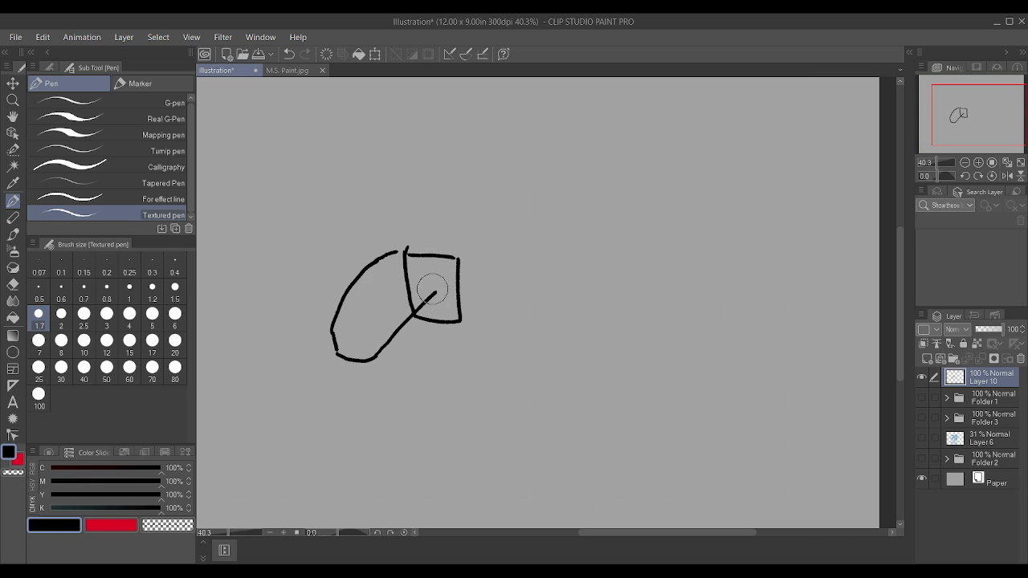
drag(432, 289, 427, 299)
click(13, 283)
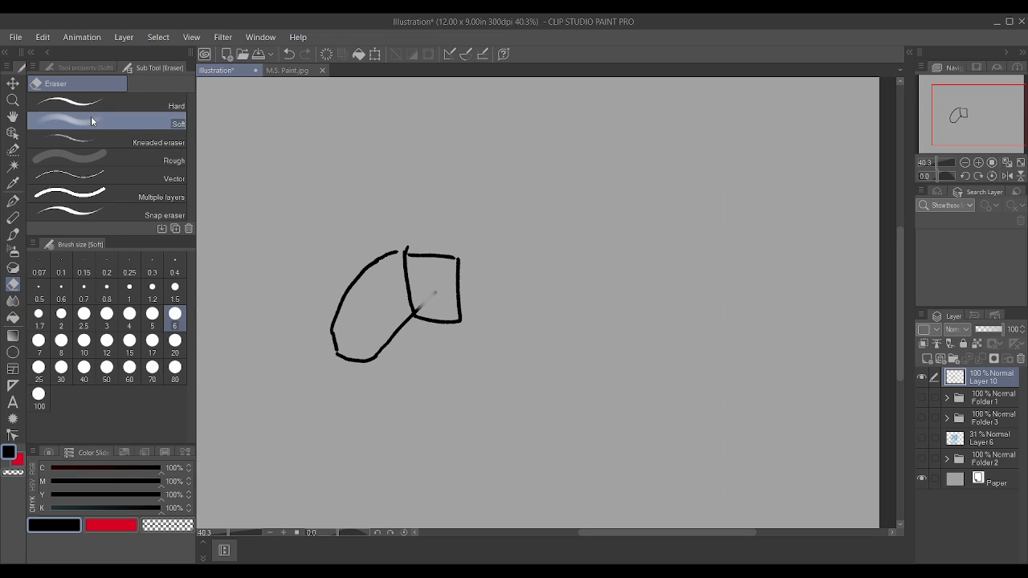
click(165, 177)
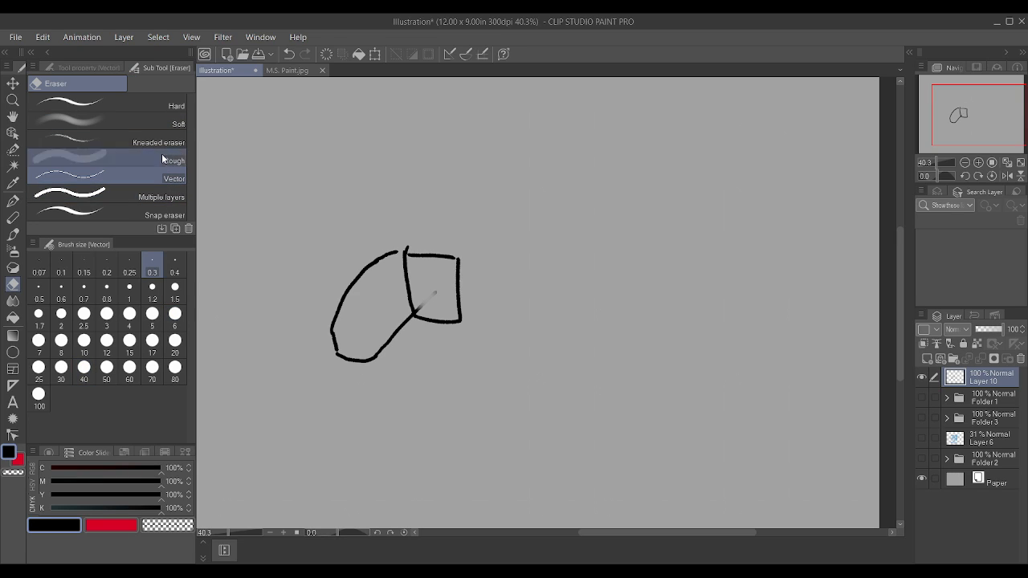
click(162, 107)
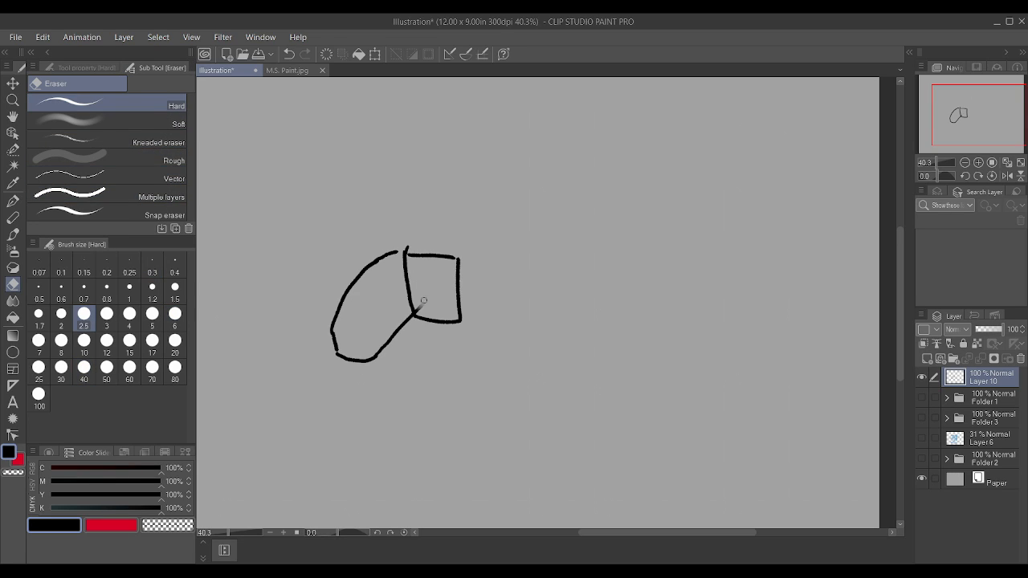
drag(424, 300, 417, 310)
scroll(482, 252, down, 2)
scroll(482, 252, up, 1)
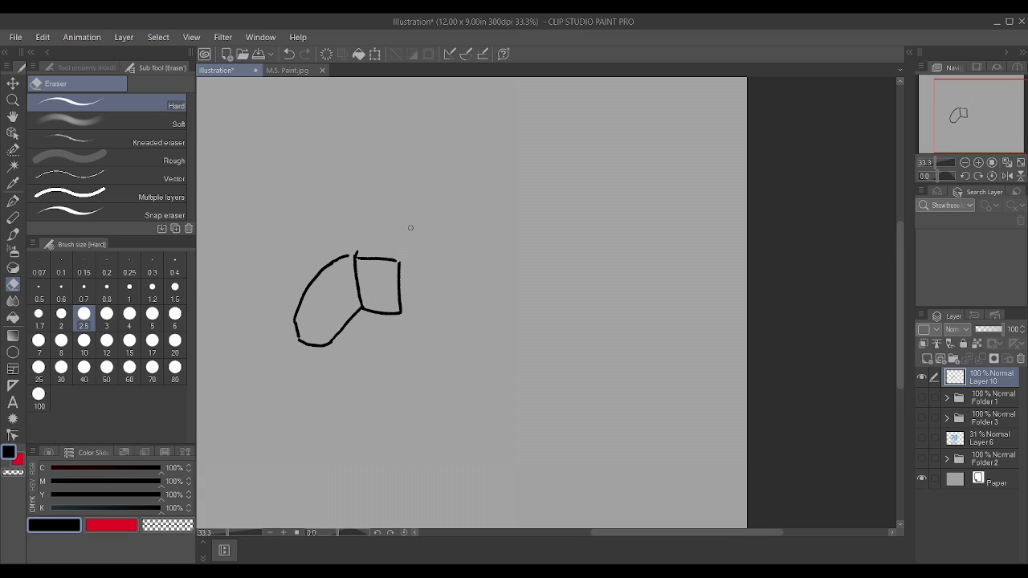
Step: Return to the Textured pen and undo the whole trial sketch along with Layer 10's move above Folder 1
key(p)
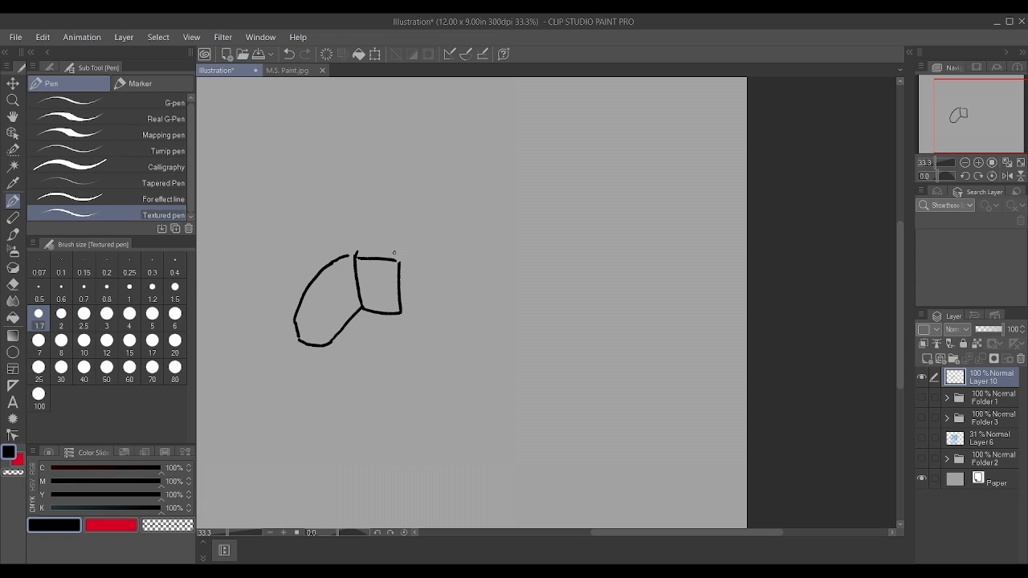
key(ctrl+z)
key(ctrl+z)
key(ctrl+z)
key(ctrl+z)
key(ctrl+z)
key(ctrl+y)
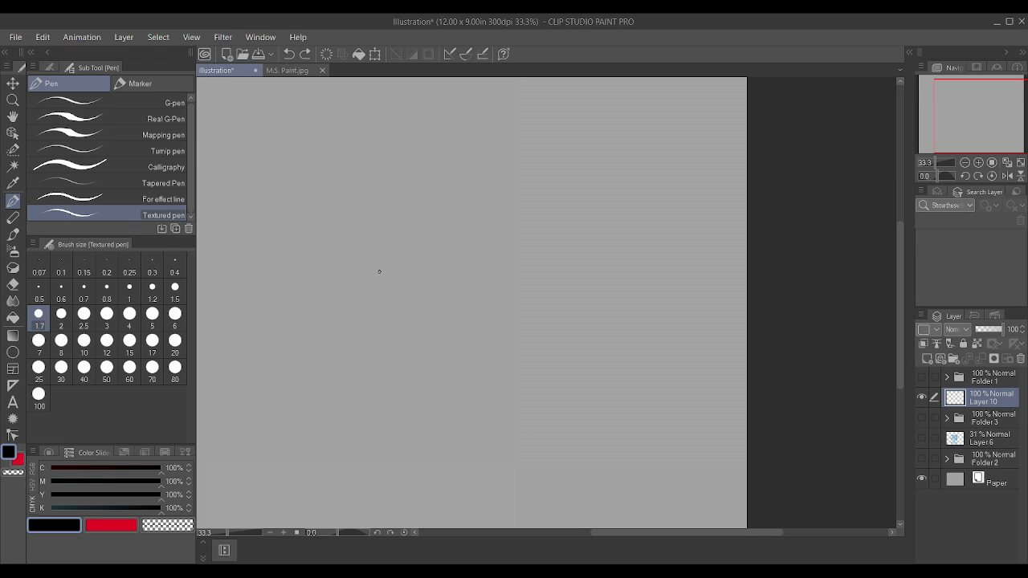
Step: Draw a slanted box outline with a curved lower edge on Layer 10, redrawing its upper edge and far end
mouse_move(374, 273)
mouse_down()
mouse_move(367, 257)
mouse_move(396, 270)
mouse_move(434, 258)
mouse_up()
drag(368, 253, 431, 235)
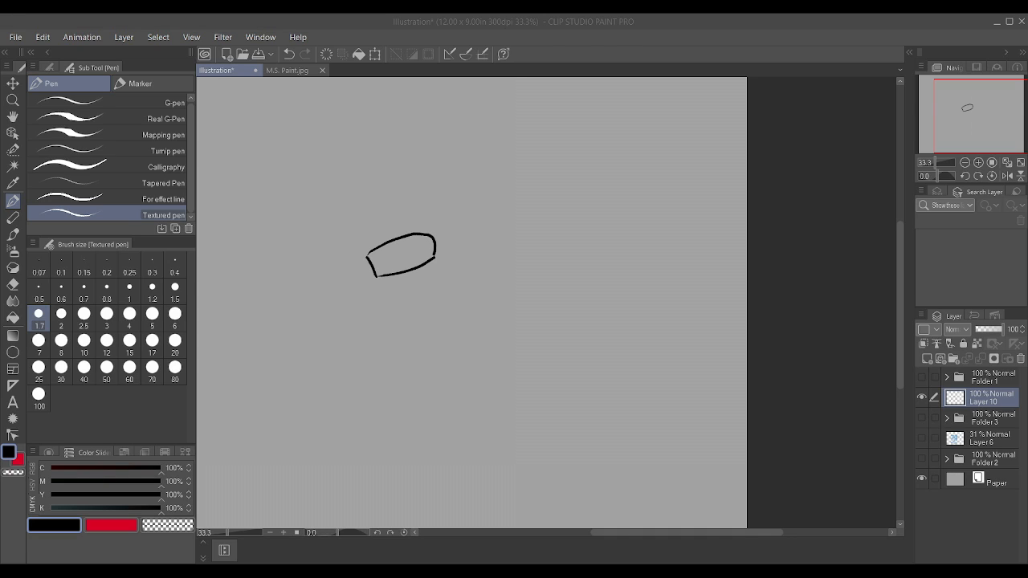
key(ctrl+z)
key(ctrl+z)
key(ctrl+z)
scroll(367, 252, up, 1)
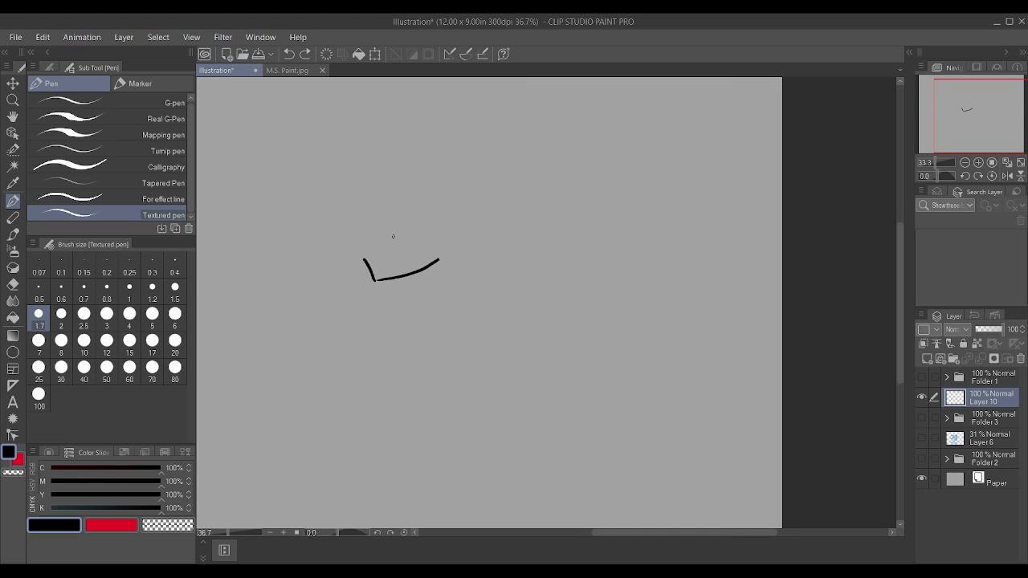
scroll(367, 253, up, 1)
mouse_move(363, 256)
mouse_down()
mouse_move(415, 231)
mouse_move(444, 256)
mouse_up()
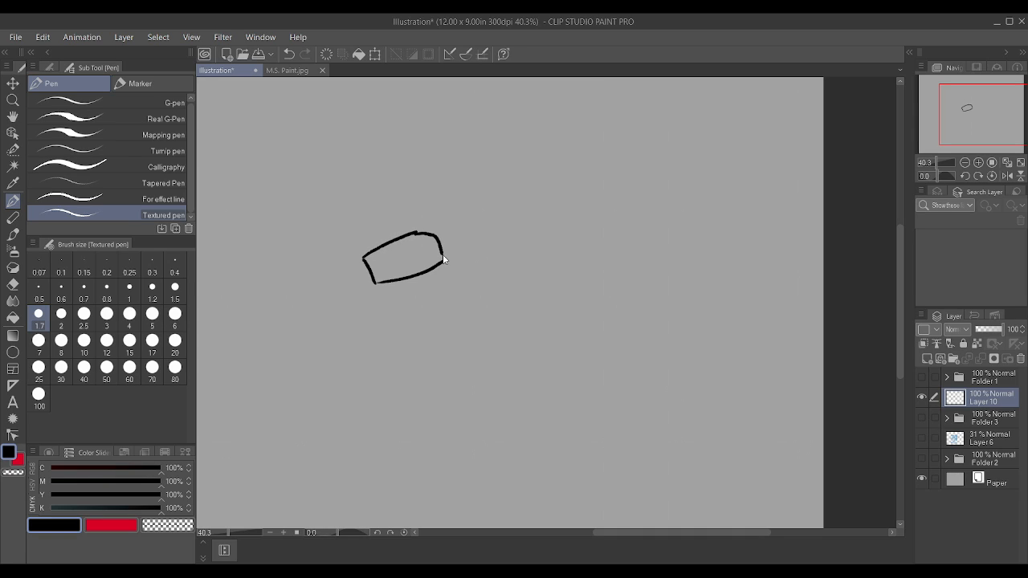
key(ctrl+z)
mouse_move(416, 233)
mouse_down()
mouse_move(444, 234)
mouse_move(446, 260)
mouse_up()
Step: Add the inner edges that separate the box's top, side and end faces, plus short detail marks on its side
drag(366, 259, 431, 241)
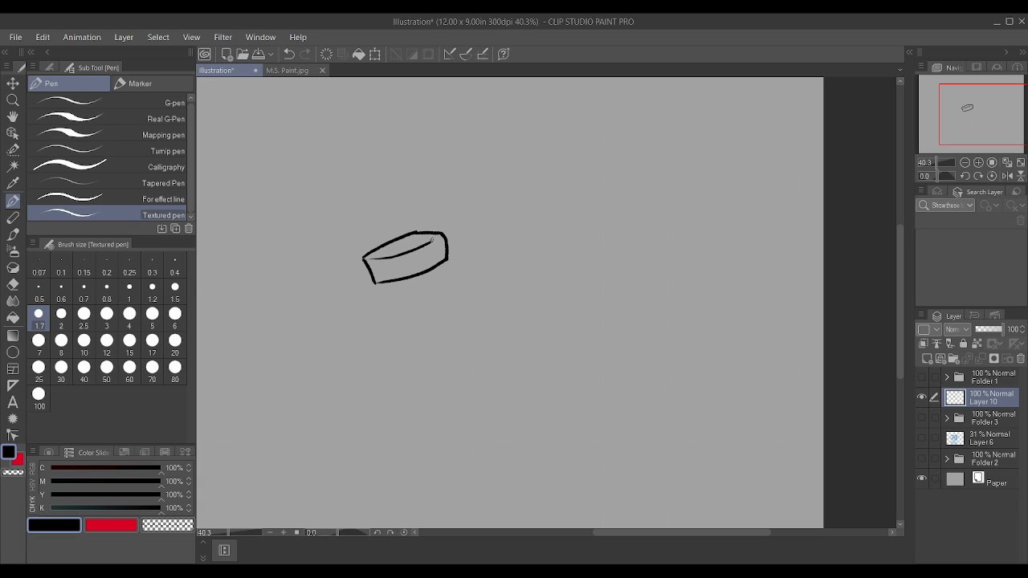
drag(433, 238, 444, 234)
drag(382, 265, 396, 270)
mouse_move(386, 244)
mouse_down()
mouse_move(420, 244)
mouse_move(423, 267)
mouse_up()
Step: Draw a curved rim below and behind the box, plus an arched, ridged upper body sweeping back from it
drag(374, 291, 457, 263)
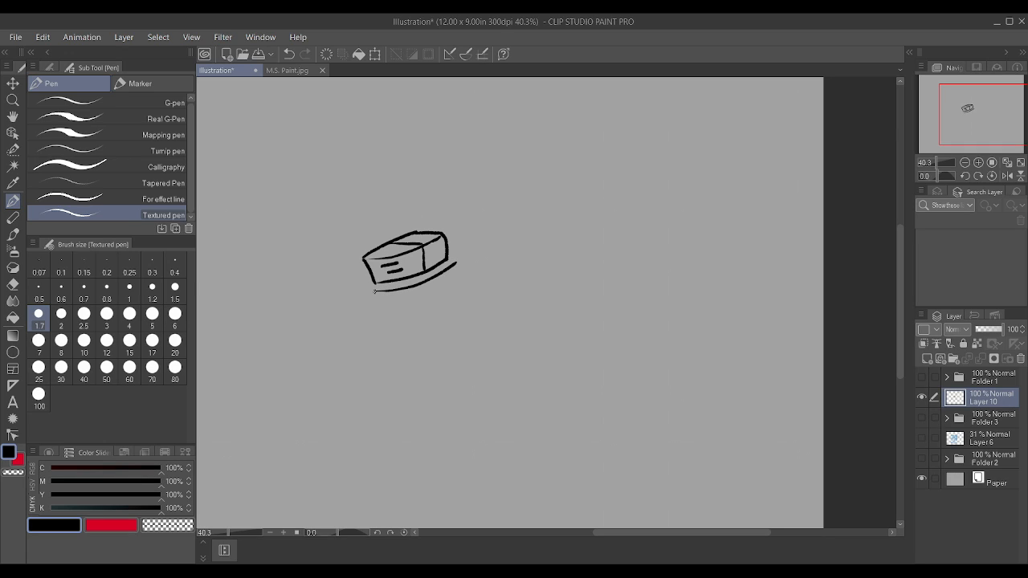
drag(385, 291, 364, 292)
mouse_move(456, 264)
mouse_down()
mouse_move(460, 237)
mouse_move(440, 225)
mouse_move(462, 224)
mouse_move(462, 239)
mouse_up()
drag(465, 225, 527, 183)
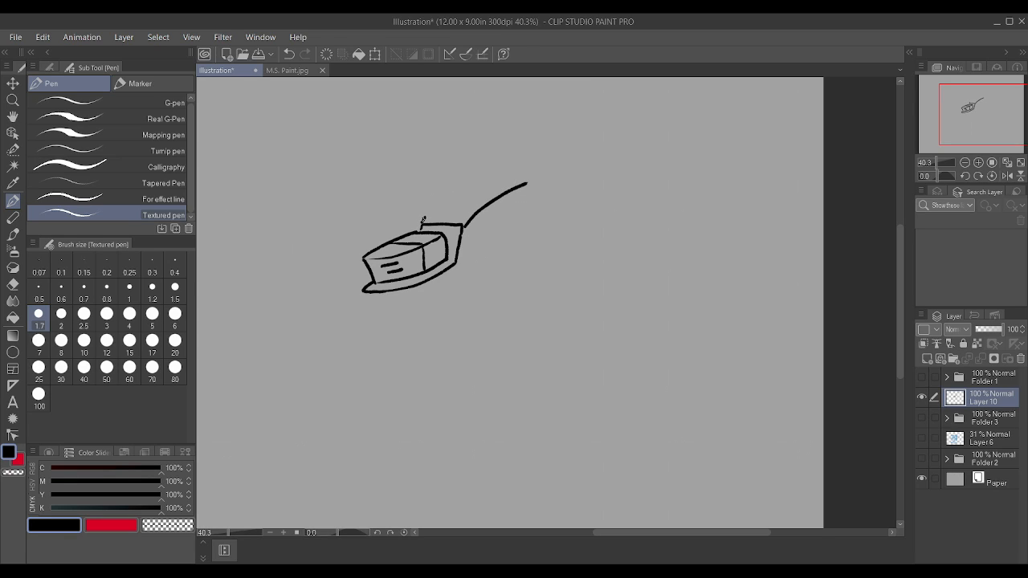
mouse_move(423, 221)
mouse_down()
mouse_move(495, 174)
mouse_move(481, 176)
mouse_move(537, 198)
mouse_up()
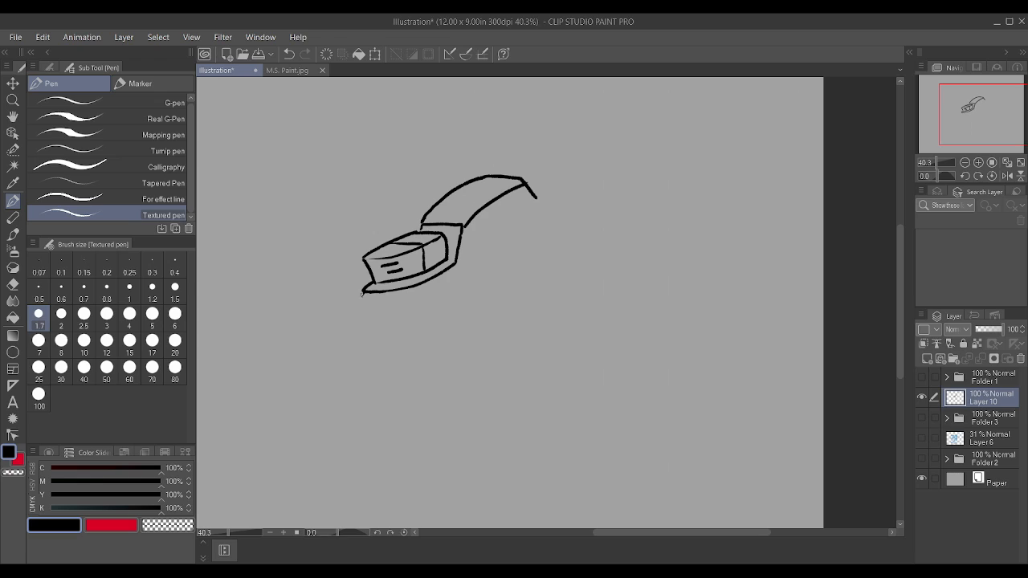
Step: Outline the angular front plate below the rim and start the near side block, with a long edge running back beside the arched body
mouse_move(362, 294)
mouse_down()
mouse_move(386, 376)
mouse_move(421, 390)
mouse_up()
mouse_move(439, 344)
mouse_down()
mouse_move(427, 303)
mouse_move(499, 294)
mouse_up()
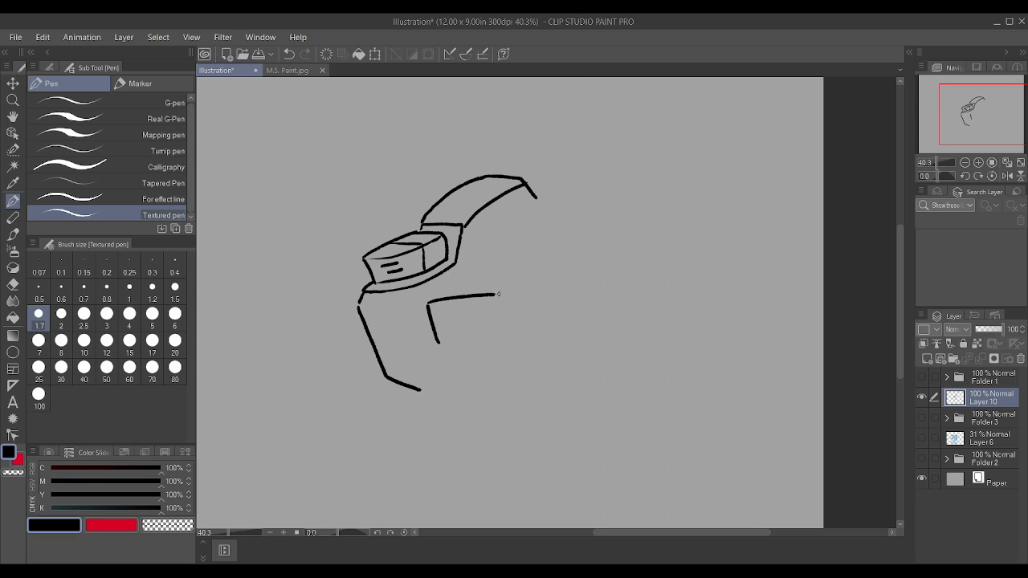
mouse_move(434, 299)
mouse_down()
mouse_move(470, 257)
mouse_move(544, 205)
mouse_up()
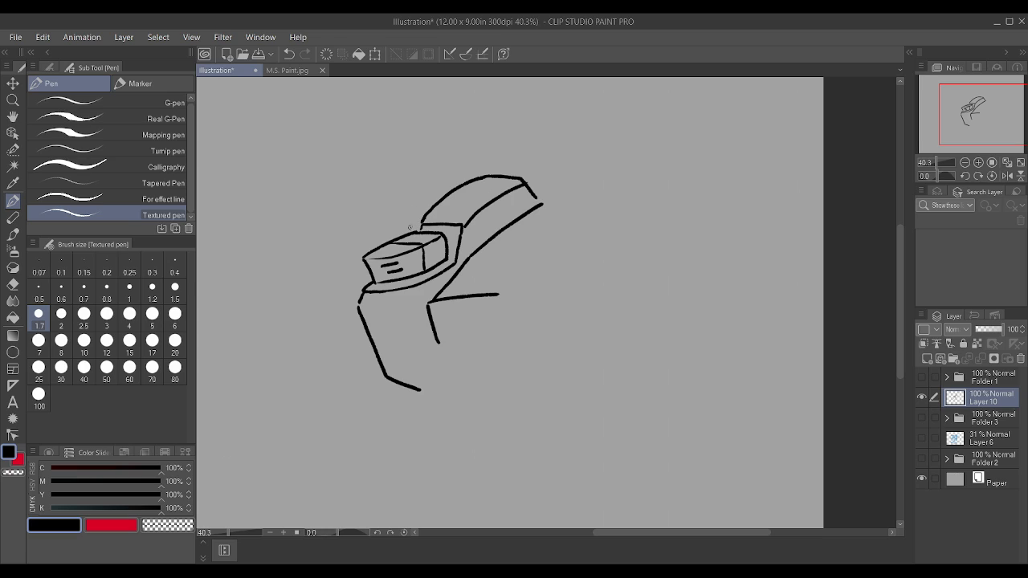
Step: Redraw the arched body's upper edge as a smooth curve from the rim's upper corner to the rear
mouse_move(401, 233)
mouse_down()
mouse_move(433, 223)
mouse_move(421, 213)
mouse_move(498, 161)
mouse_up()
scroll(416, 231, up, 2)
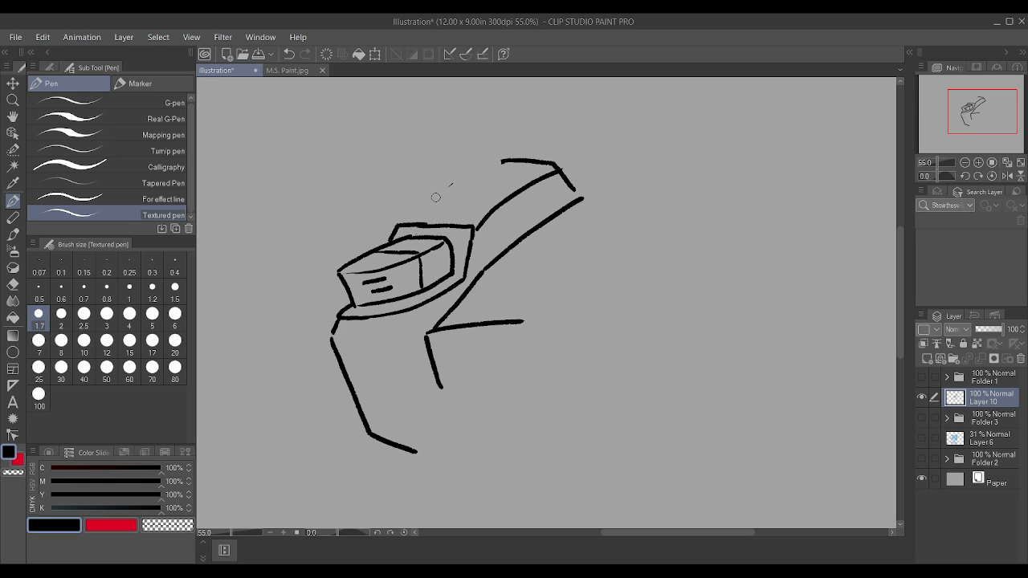
mouse_move(399, 222)
mouse_down()
mouse_move(448, 182)
mouse_move(498, 160)
mouse_up()
scroll(498, 160, down, 2)
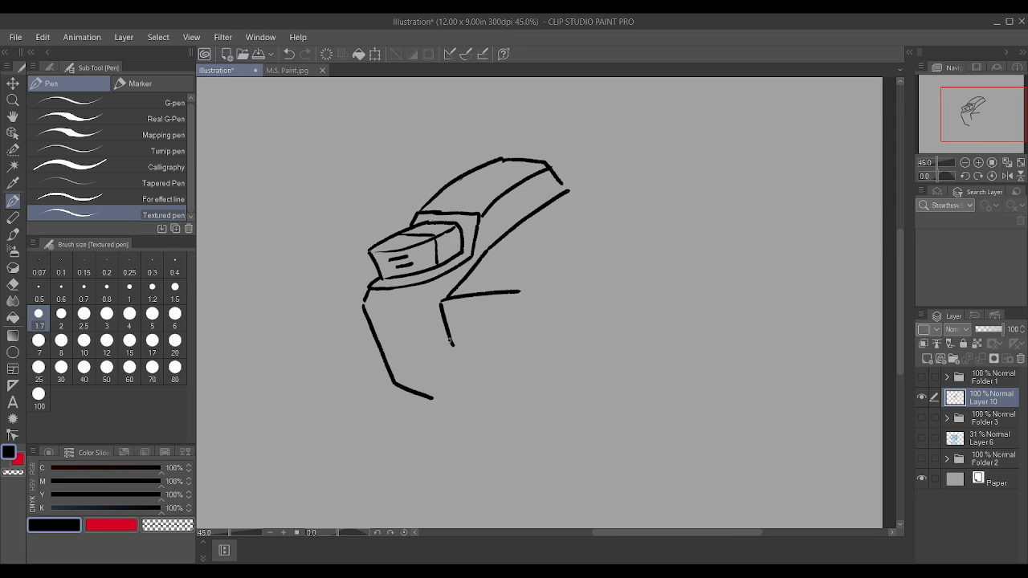
Step: Complete the near side block's four-sided front face, try its long rear edges, and undo those edges
mouse_move(452, 347)
mouse_down()
mouse_move(525, 346)
mouse_move(520, 293)
mouse_move(621, 195)
mouse_move(586, 191)
mouse_move(626, 191)
mouse_up()
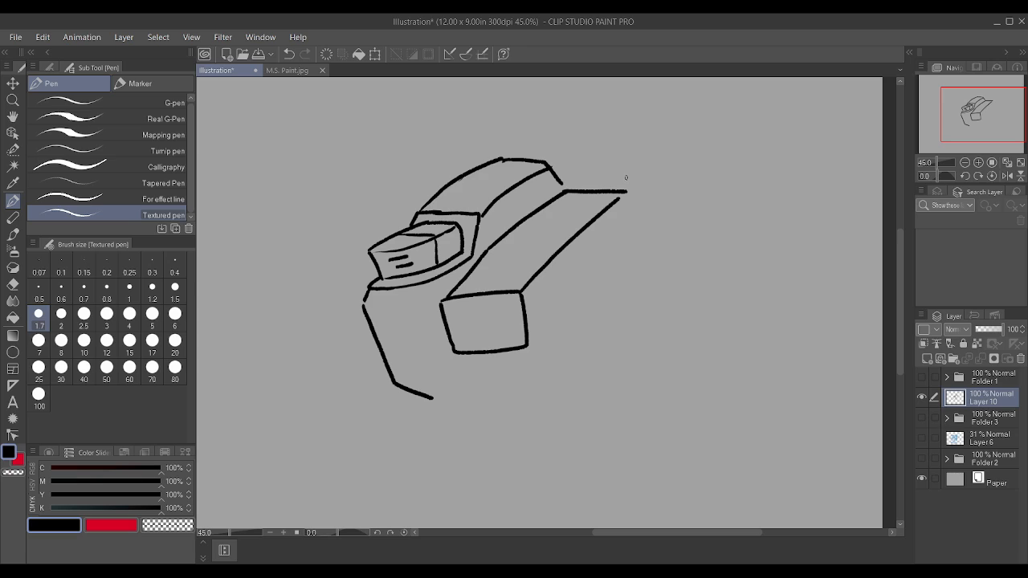
key(ctrl+z)
key(ctrl+z)
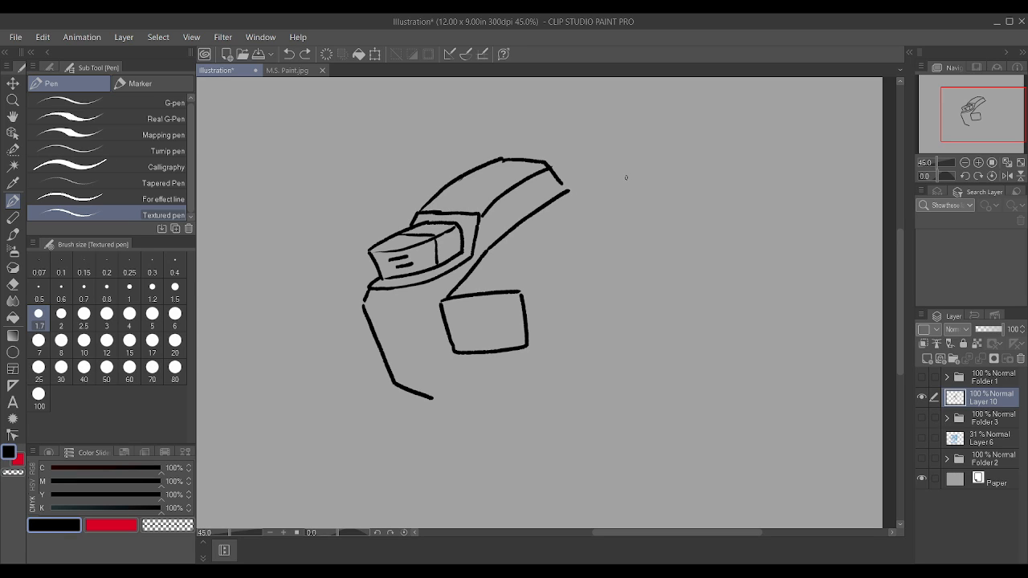
Step: Sharpen the arched body's top corner and close the gap at its rear lower corner
drag(501, 158, 515, 159)
scroll(546, 151, up, 2)
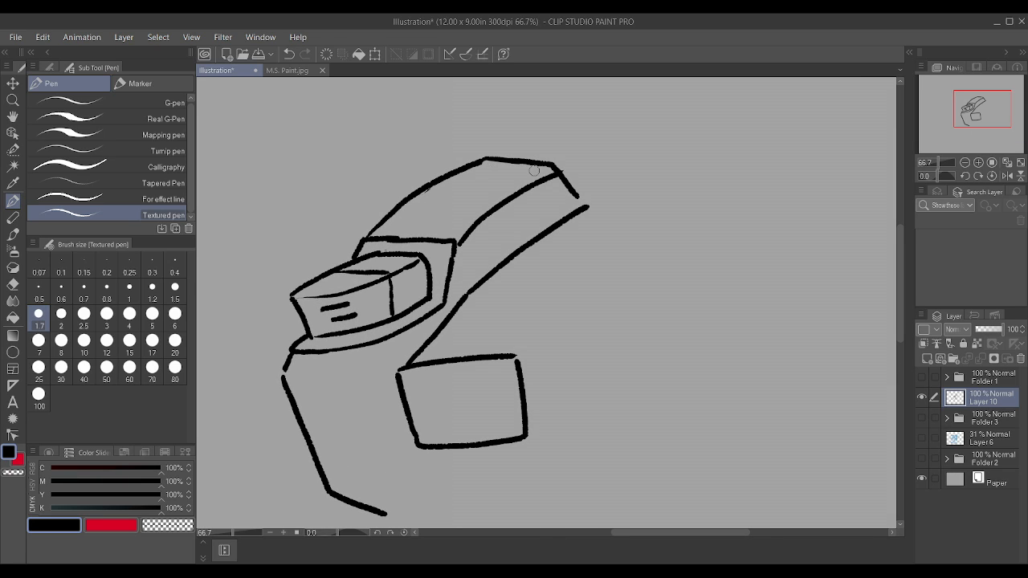
drag(478, 163, 490, 159)
drag(575, 194, 587, 203)
scroll(580, 197, down, 2)
scroll(578, 188, up, 3)
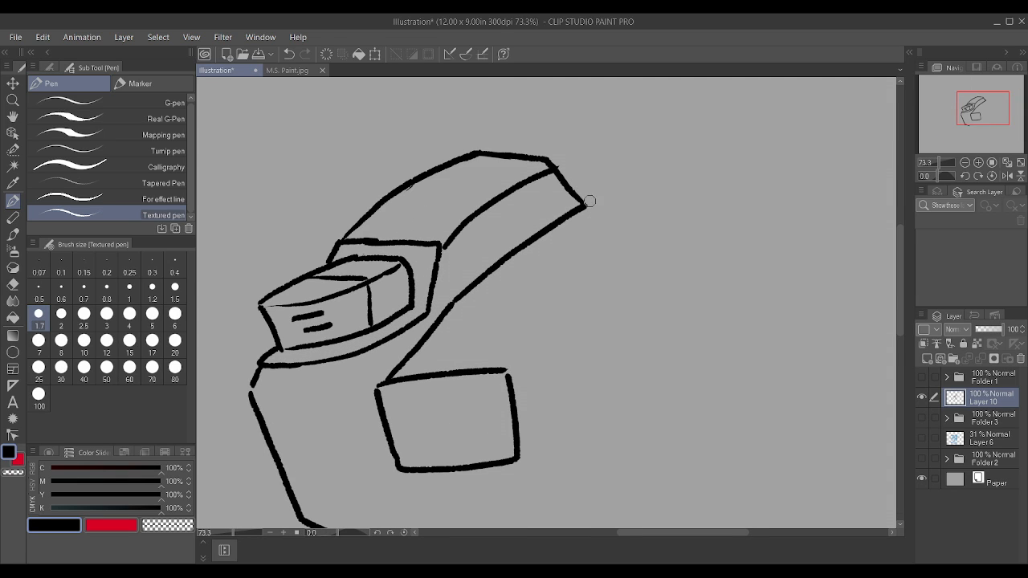
scroll(600, 222, down, 2)
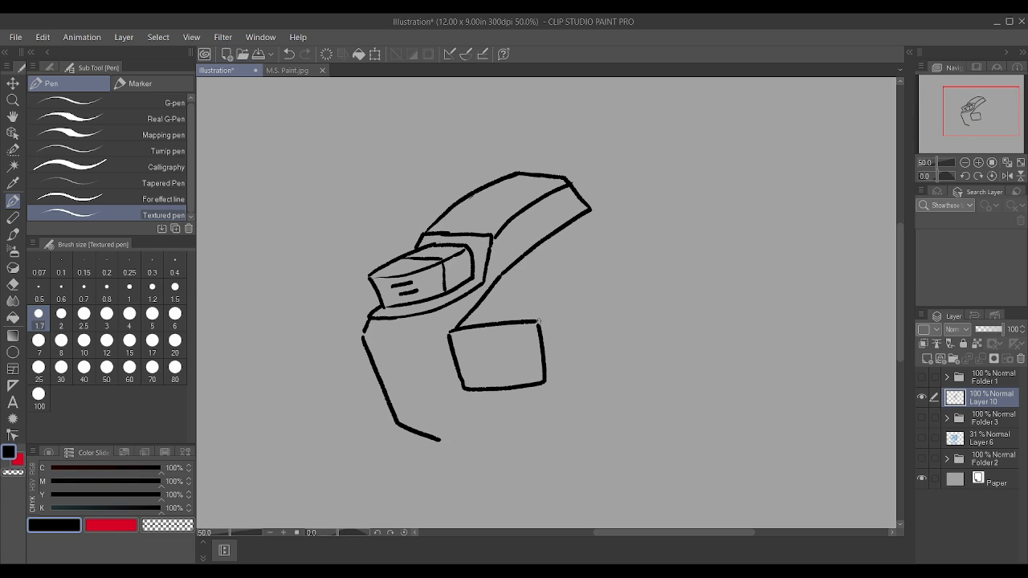
Step: Draw the near side block's receding upper edge, a crease across its top, and the start of its lower edge
drag(540, 322, 616, 251)
drag(493, 283, 572, 284)
drag(545, 384, 576, 359)
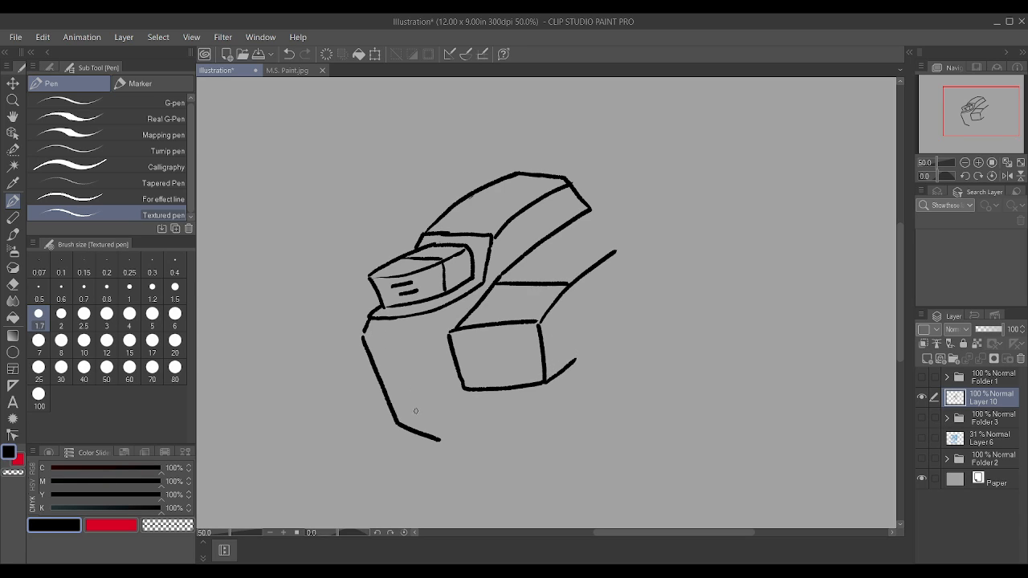
Step: Add a bevelled lip beneath the rim with a front corner edge, cleaning up the rim line above it
mouse_move(364, 330)
mouse_down()
mouse_move(391, 346)
mouse_move(455, 328)
mouse_up()
drag(392, 345, 402, 323)
scroll(379, 316, up, 1)
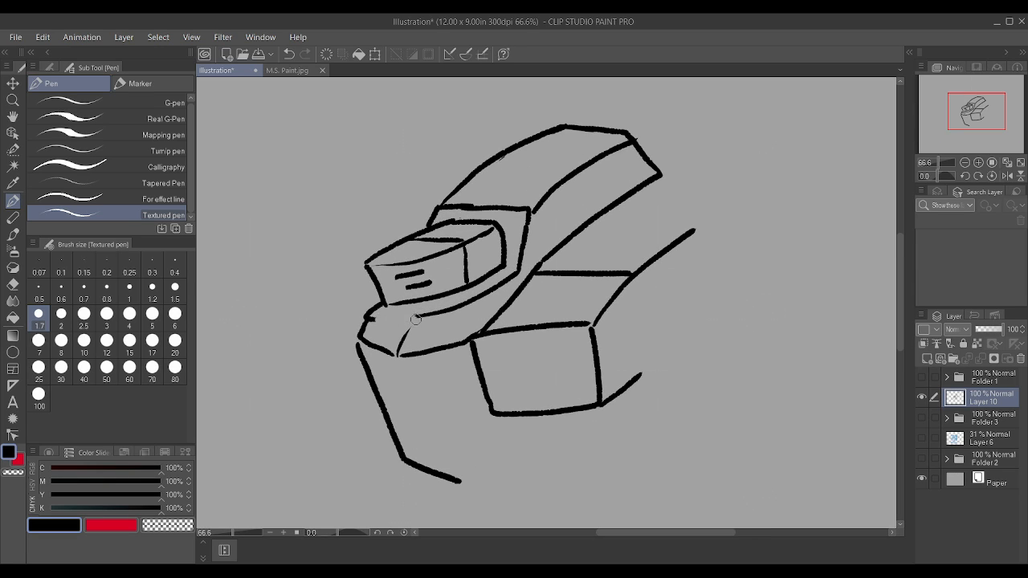
mouse_move(368, 327)
mouse_down()
mouse_move(447, 317)
mouse_move(511, 273)
mouse_up()
mouse_move(435, 321)
mouse_down()
mouse_move(397, 346)
mouse_move(517, 269)
mouse_up()
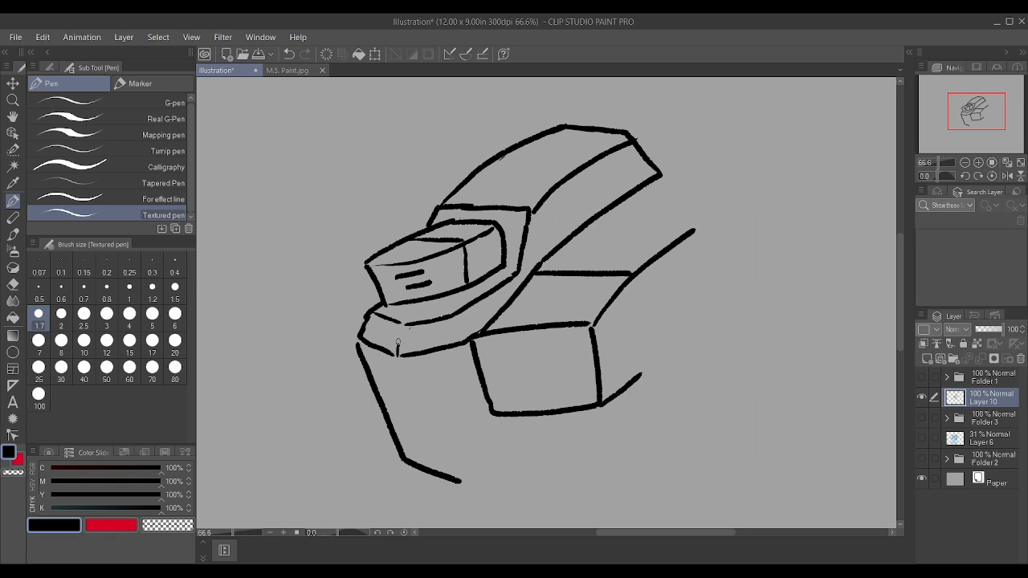
scroll(404, 328, down, 1)
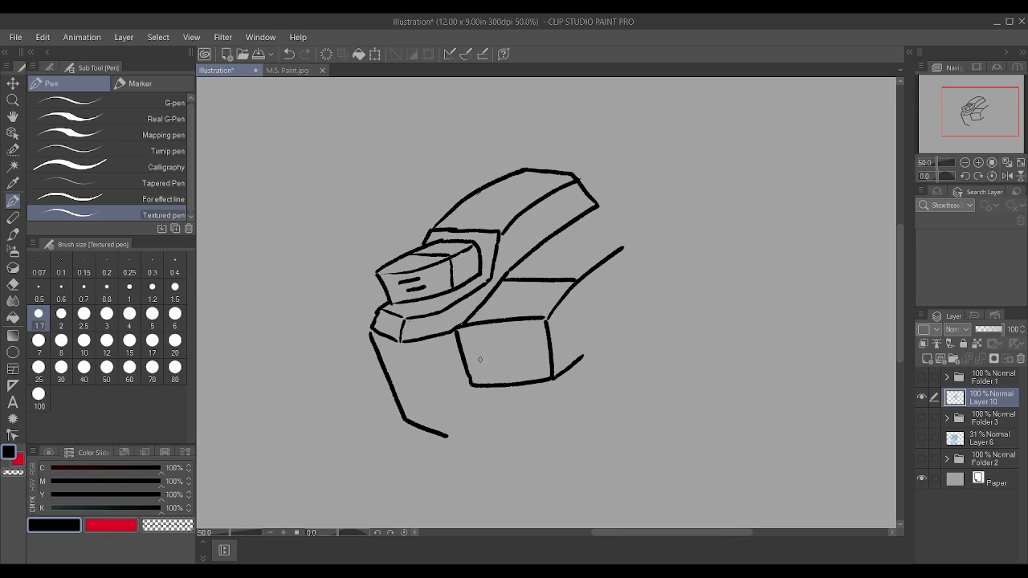
Step: Add an inner edge along the front plate and redraw its lower tip with a shorter angled edge
drag(448, 435, 485, 393)
drag(428, 418, 404, 344)
mouse_move(406, 418)
mouse_down()
mouse_move(447, 438)
mouse_move(485, 397)
mouse_up()
drag(443, 439, 469, 413)
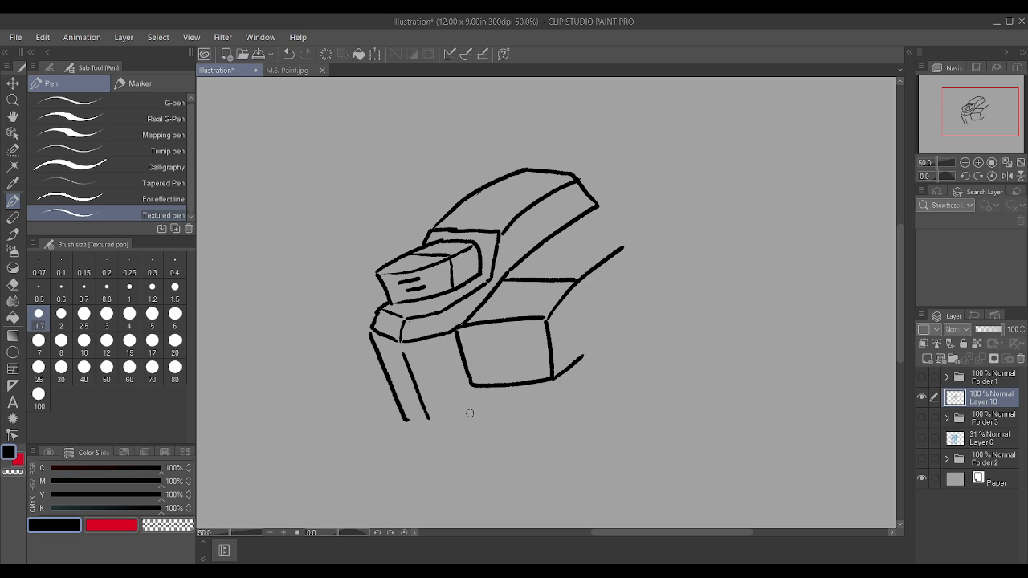
mouse_move(404, 418)
mouse_down()
mouse_move(449, 429)
mouse_move(471, 417)
mouse_move(447, 432)
mouse_move(472, 415)
mouse_up()
Step: Draw the far side block behind the front plate and close the near side block's rear top and side edges
drag(340, 312, 373, 321)
mouse_move(384, 383)
mouse_down()
mouse_move(349, 364)
mouse_move(339, 314)
mouse_move(378, 278)
mouse_up()
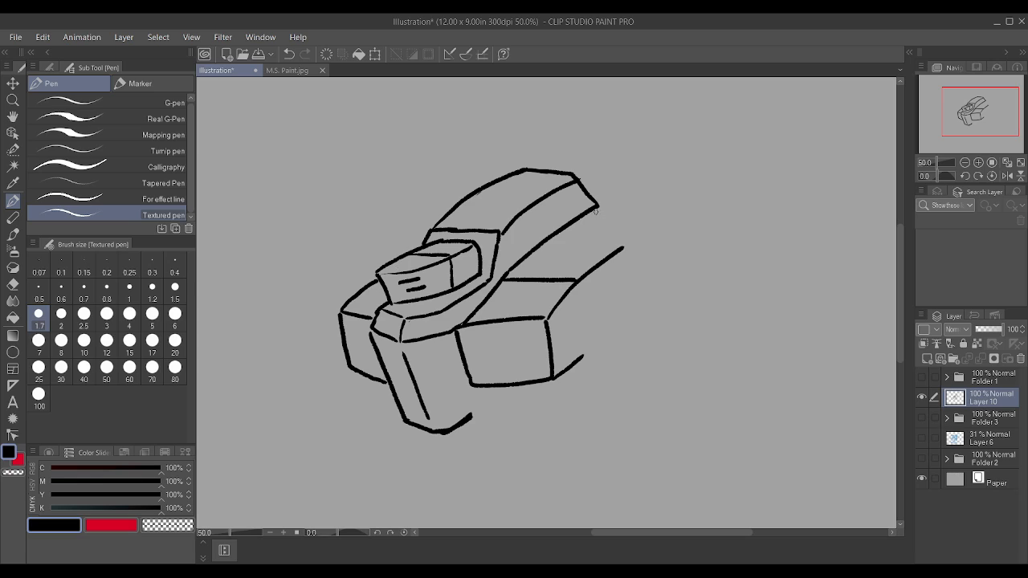
mouse_move(592, 206)
mouse_down()
mouse_move(654, 225)
mouse_move(634, 215)
mouse_up()
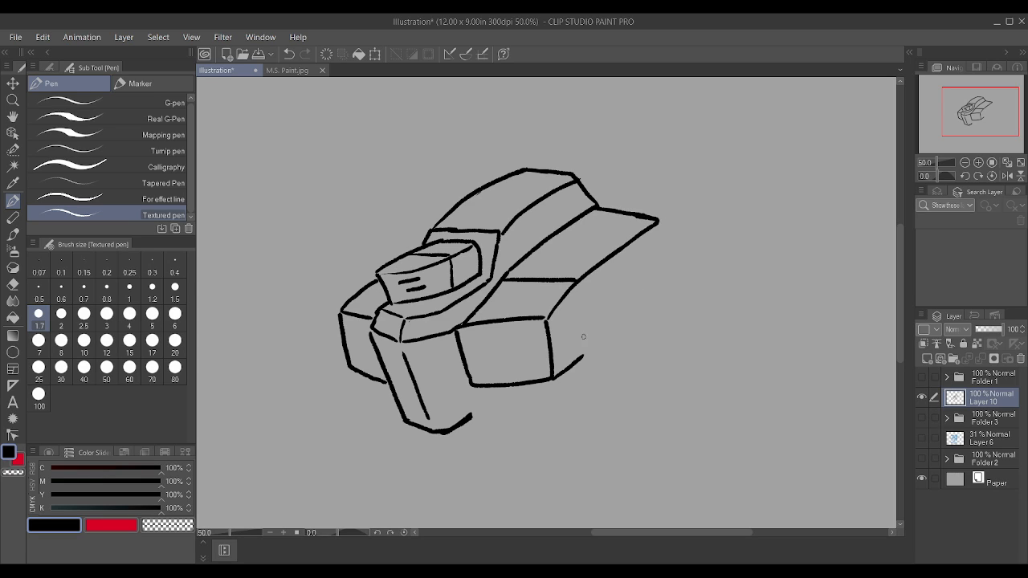
mouse_move(578, 357)
mouse_down()
mouse_move(639, 308)
mouse_move(662, 217)
mouse_up()
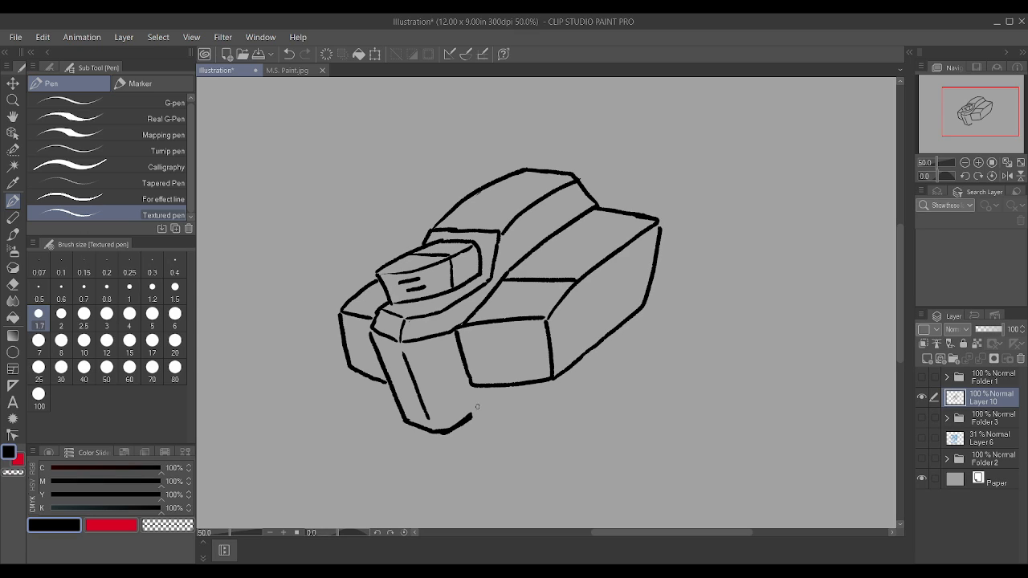
Step: Draw small blocks beneath the near and far side blocks, on either side of the front plate
mouse_move(480, 412)
mouse_down()
mouse_move(509, 374)
mouse_move(483, 405)
mouse_move(515, 399)
mouse_move(524, 389)
mouse_move(479, 404)
mouse_move(487, 378)
mouse_move(490, 403)
mouse_move(527, 390)
mouse_move(524, 407)
mouse_move(538, 385)
mouse_up()
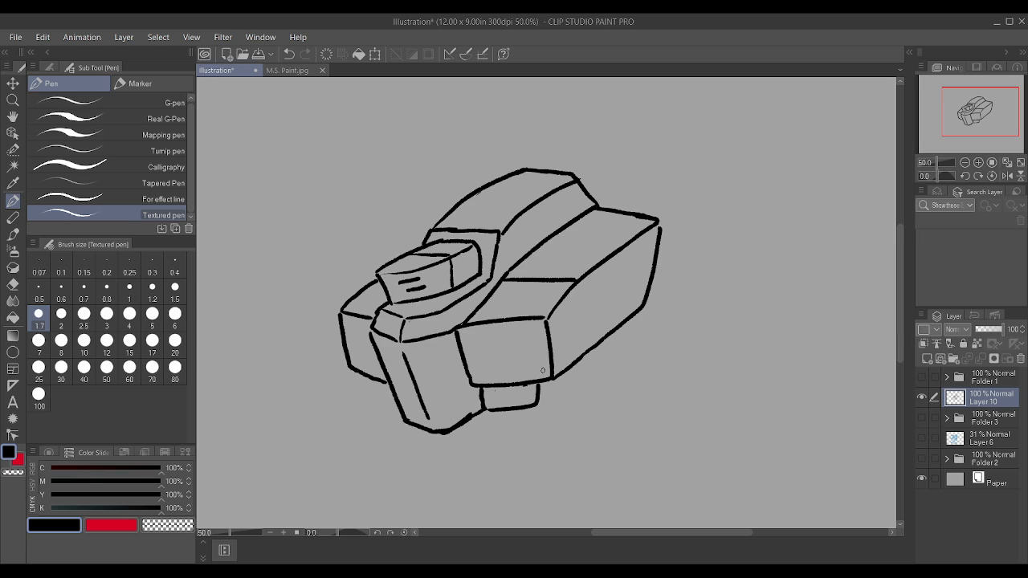
drag(392, 408, 371, 379)
scroll(372, 380, down, 2)
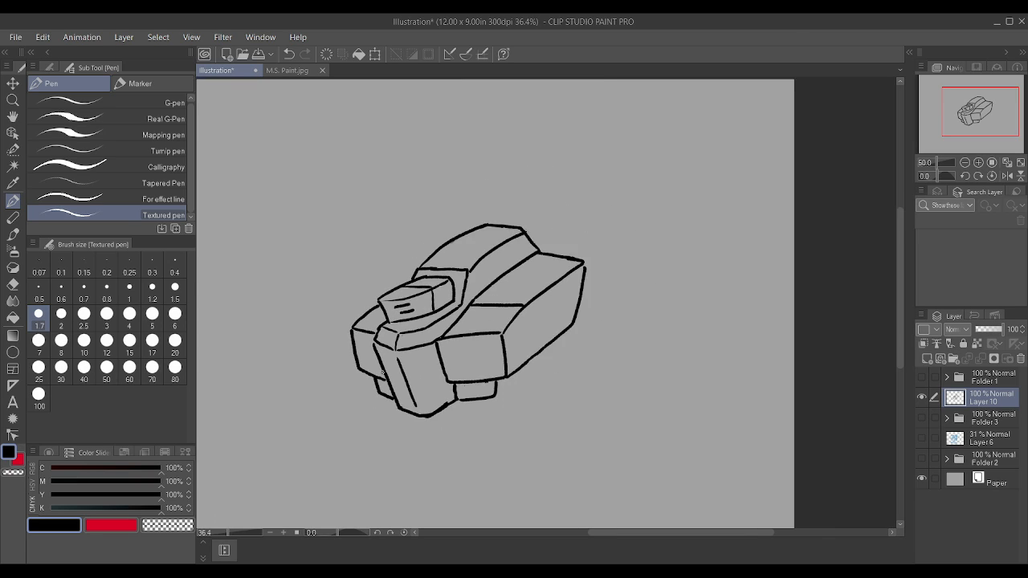
scroll(502, 276, up, 1)
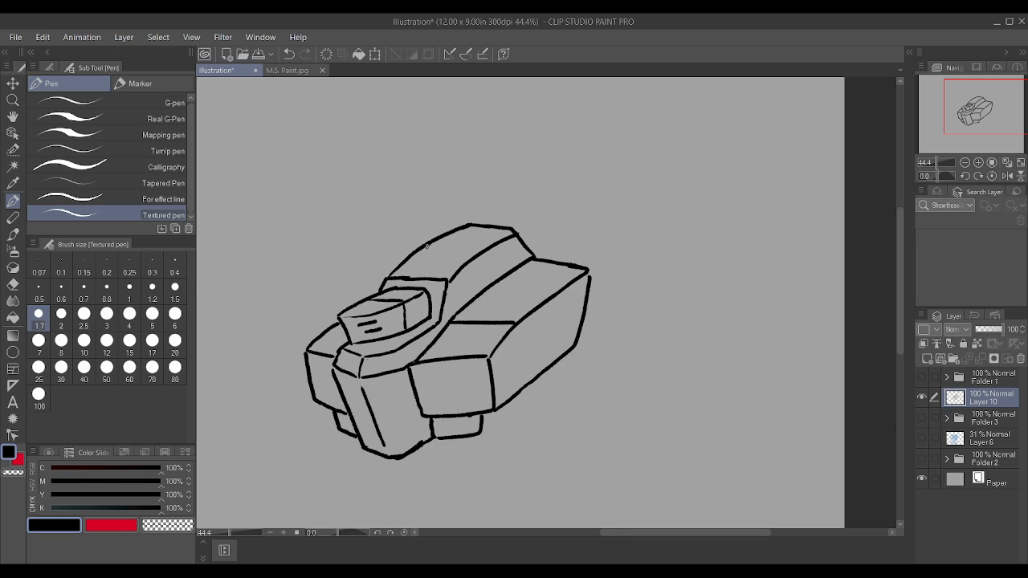
Step: Shorten the body's rear by drawing new closing edges across it, erasing the old outline behind them and redrawing the side block's end
mouse_move(426, 241)
mouse_down()
mouse_move(491, 245)
mouse_move(519, 272)
mouse_move(507, 274)
mouse_move(567, 281)
mouse_up()
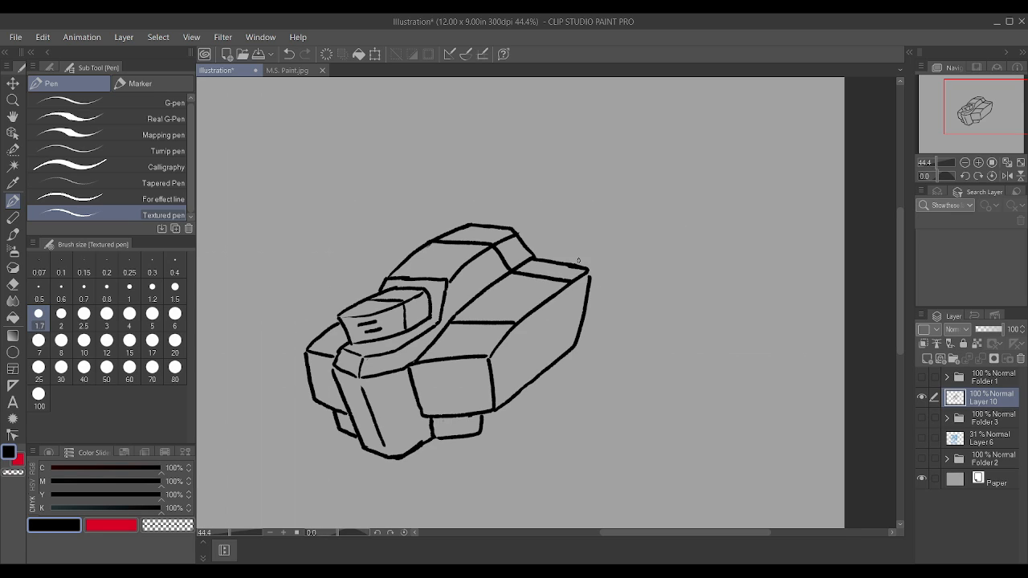
mouse_move(451, 230)
mouse_down()
mouse_move(431, 234)
mouse_move(494, 244)
mouse_move(514, 227)
mouse_move(499, 229)
mouse_move(585, 268)
mouse_move(521, 252)
mouse_move(523, 264)
mouse_move(583, 273)
mouse_move(499, 236)
mouse_move(489, 249)
mouse_up()
scroll(498, 229, up, 2)
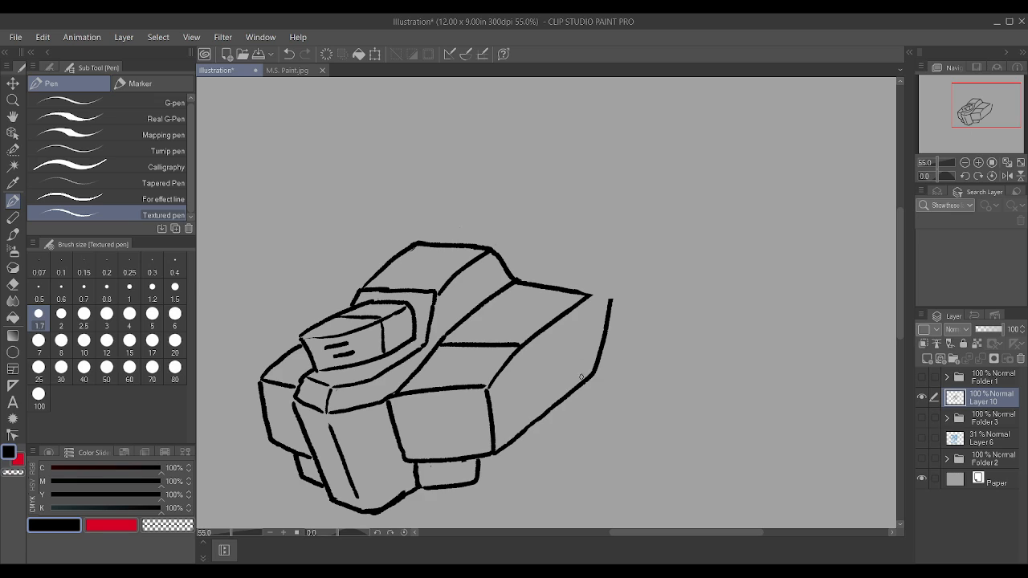
drag(580, 382, 590, 297)
mouse_move(583, 347)
mouse_down()
mouse_move(611, 305)
mouse_move(581, 323)
mouse_move(583, 387)
mouse_move(589, 312)
mouse_move(580, 320)
mouse_move(597, 300)
mouse_up()
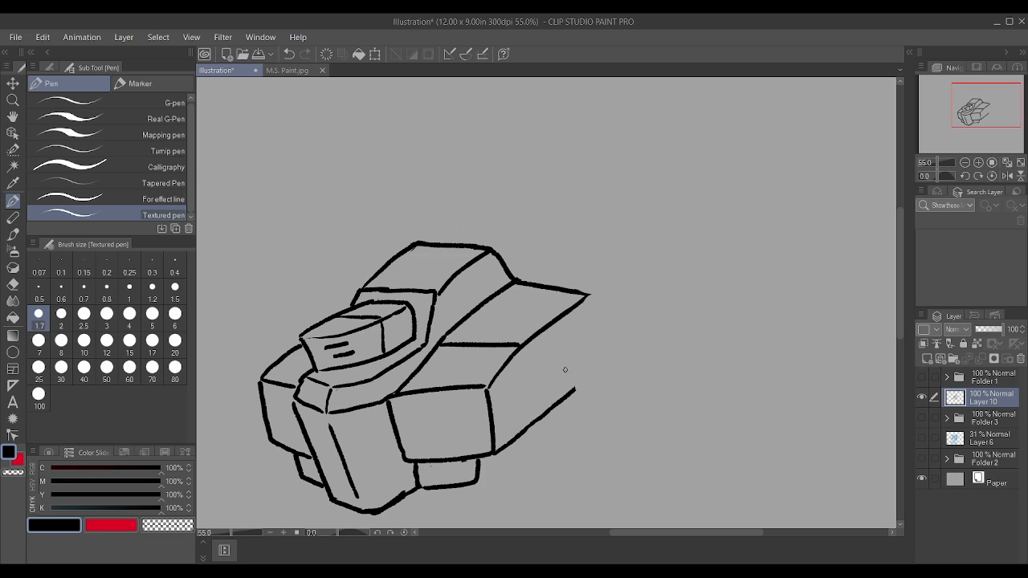
drag(573, 389, 592, 292)
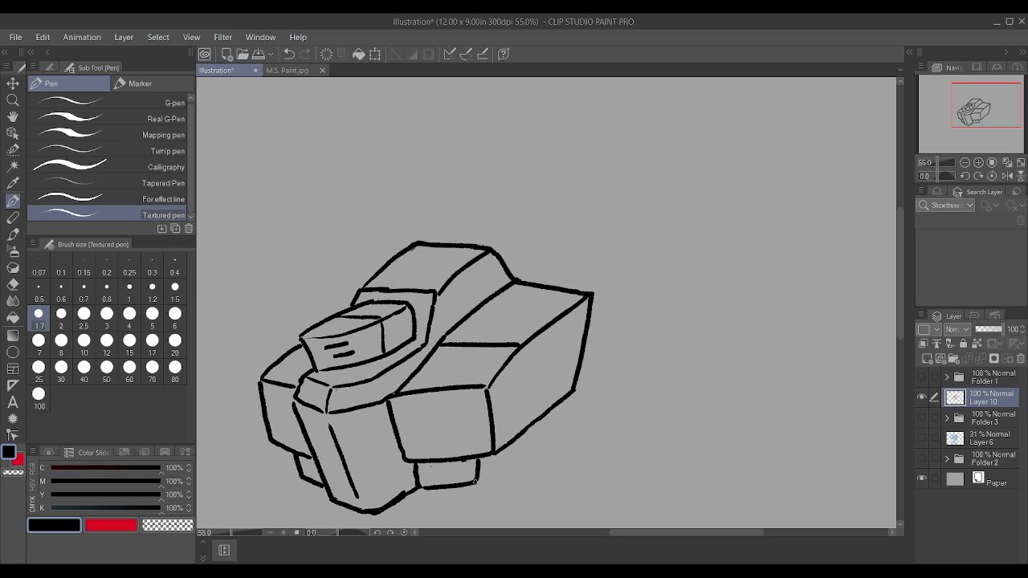
Step: Add a corner edge and receding side face to the small block beneath the near side block
scroll(504, 454, down, 3)
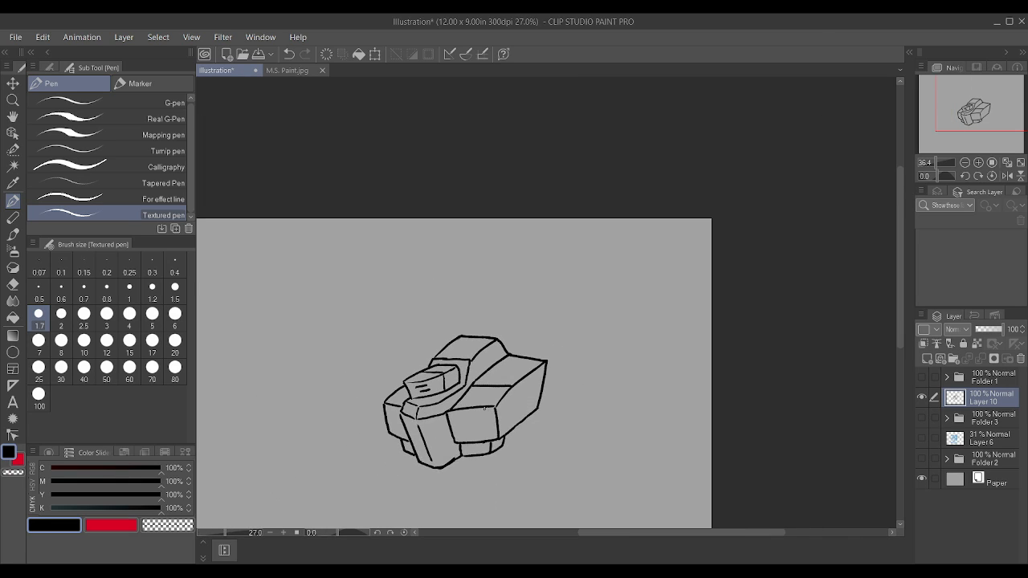
scroll(485, 409, down, 3)
scroll(492, 485, up, 5)
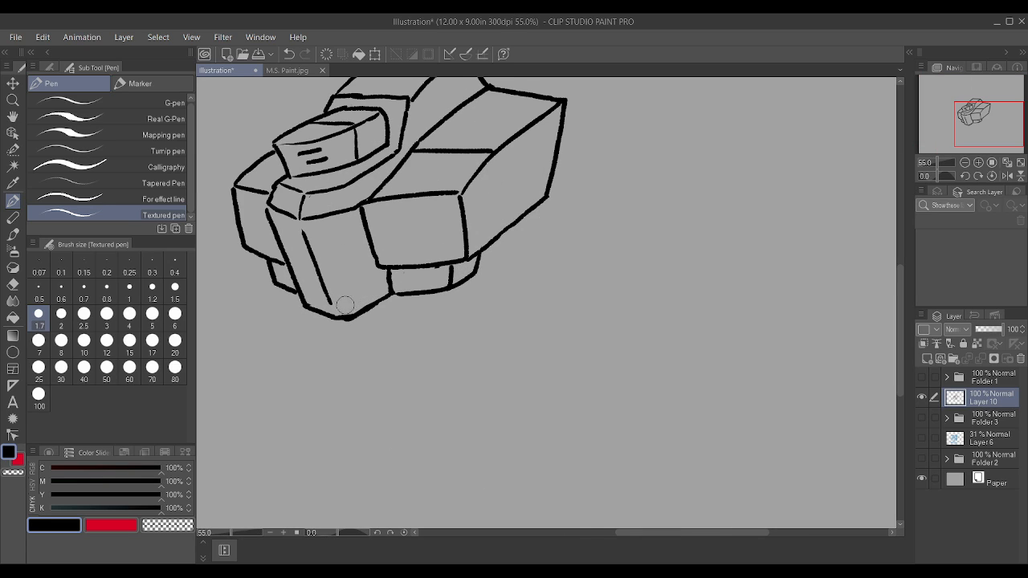
scroll(341, 303, up, 1)
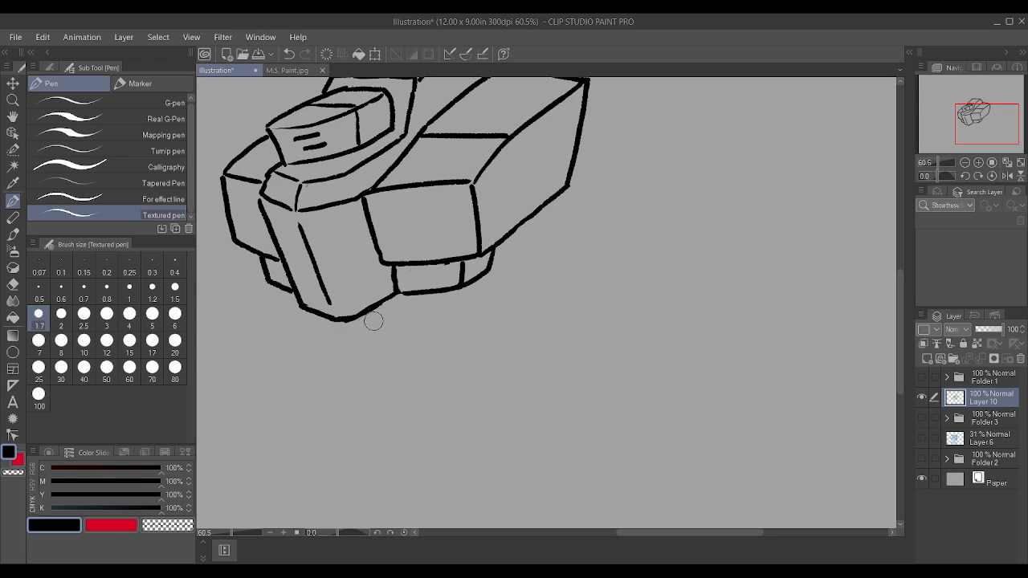
scroll(381, 322, down, 1)
scroll(337, 265, up, 1)
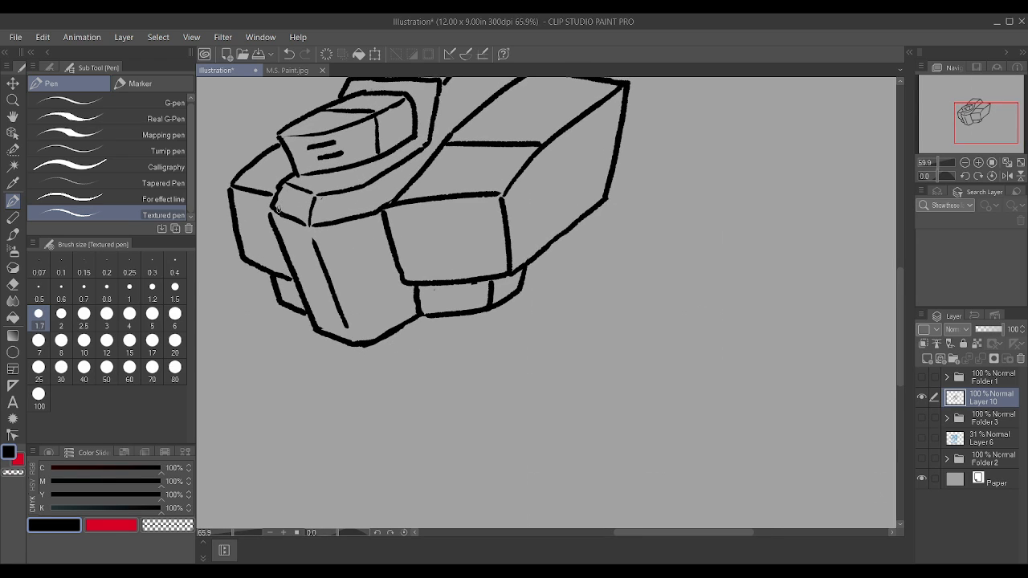
scroll(282, 186, down, 2)
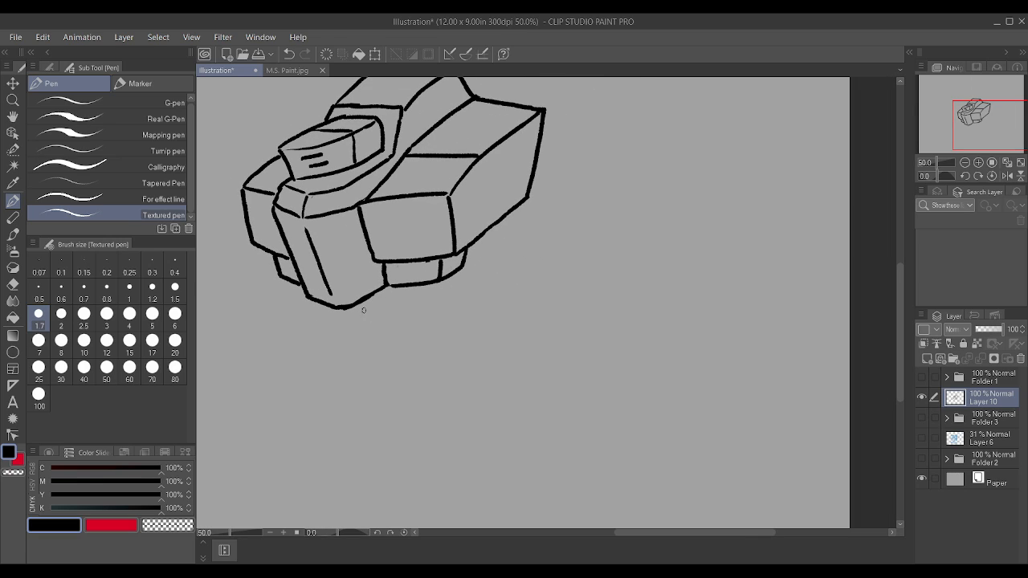
Step: Draw a V-shaped collar and a curved pointed fin beneath the front plate, with inner edges on both
mouse_move(325, 311)
mouse_down()
mouse_move(339, 335)
mouse_move(365, 344)
mouse_move(406, 314)
mouse_move(412, 283)
mouse_up()
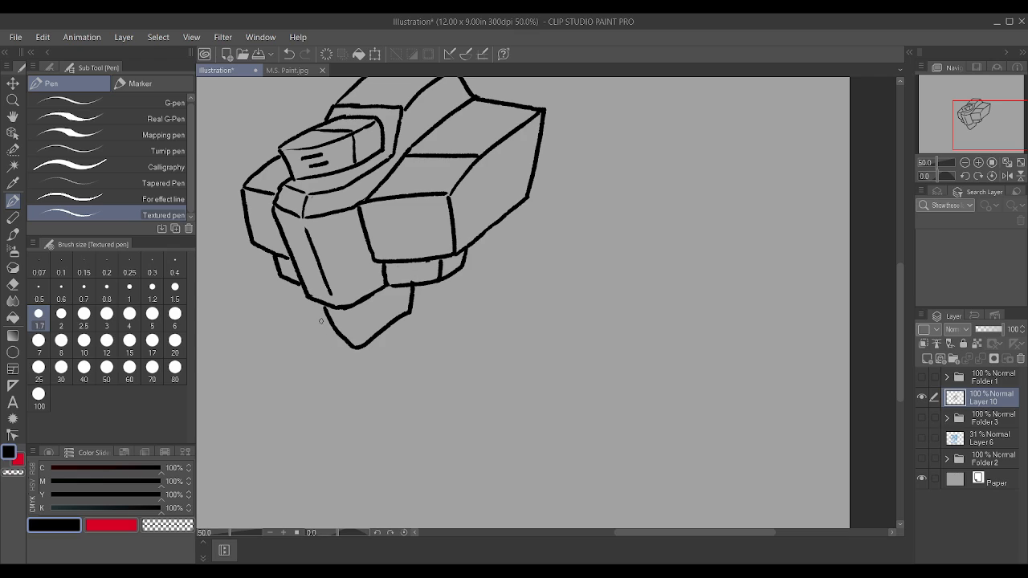
mouse_move(321, 318)
mouse_down()
mouse_move(314, 326)
mouse_move(333, 379)
mouse_move(356, 409)
mouse_move(376, 414)
mouse_move(380, 389)
mouse_move(439, 311)
mouse_move(415, 305)
mouse_up()
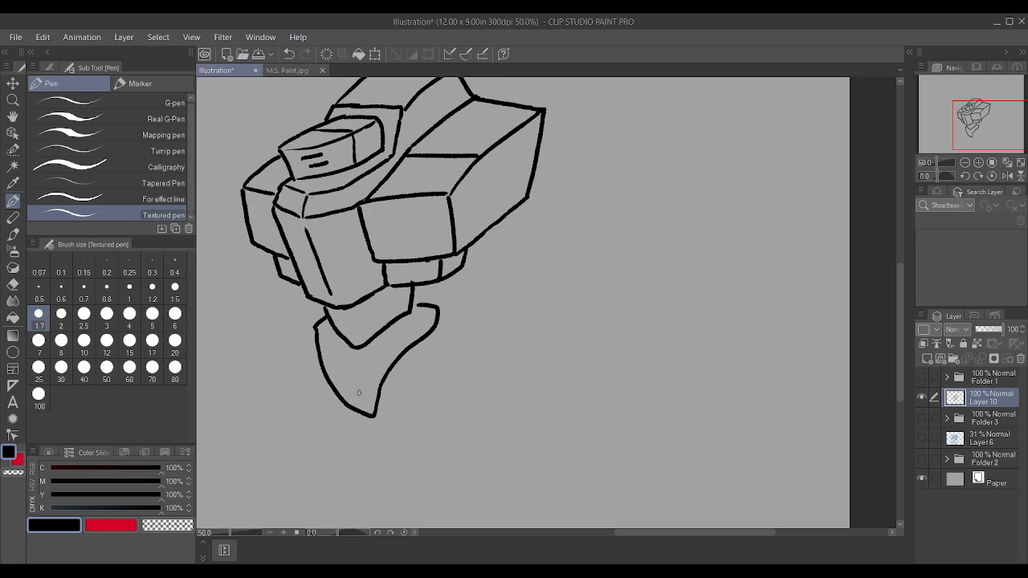
mouse_move(356, 389)
mouse_down()
mouse_move(353, 350)
mouse_move(396, 332)
mouse_move(383, 336)
mouse_up()
drag(314, 330, 410, 291)
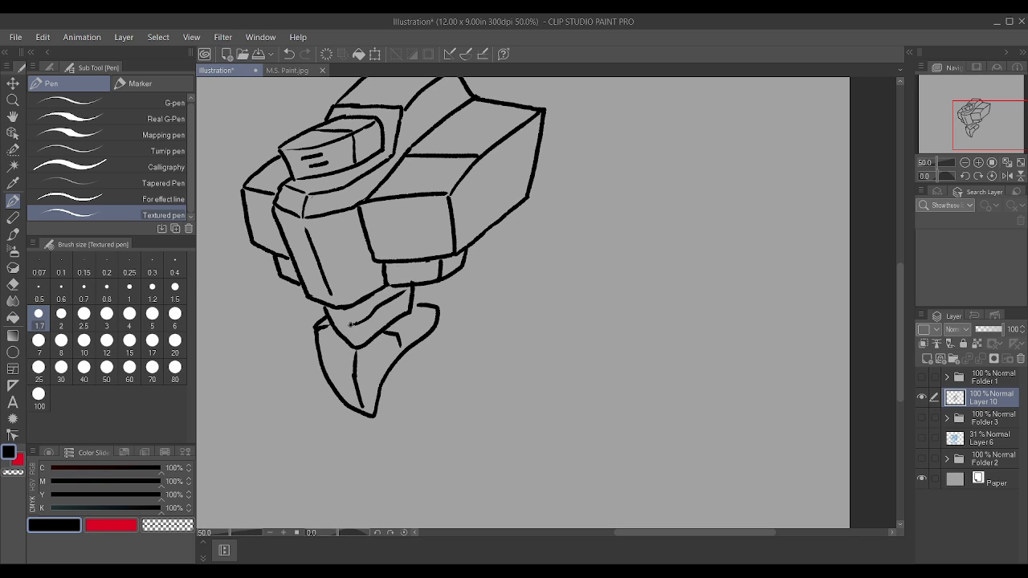
Step: Erase the fin's pointed lower half and redraw it with a rounded tip and a straighter centre edge
drag(351, 325, 333, 307)
scroll(330, 310, down, 2)
scroll(346, 341, up, 2)
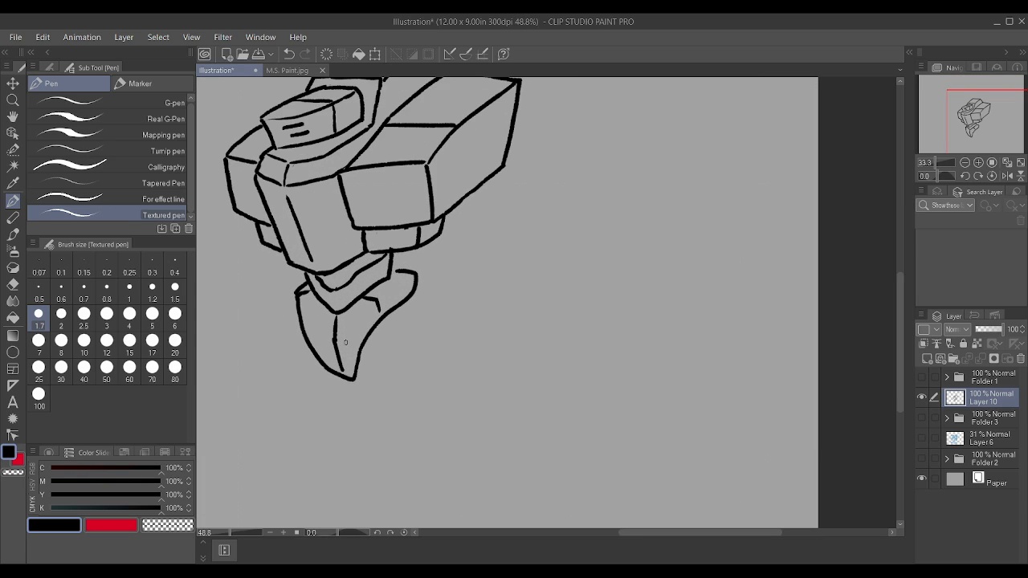
scroll(345, 341, up, 1)
mouse_move(294, 346)
mouse_down()
mouse_move(324, 327)
mouse_move(333, 352)
mouse_move(359, 355)
mouse_move(336, 372)
mouse_up()
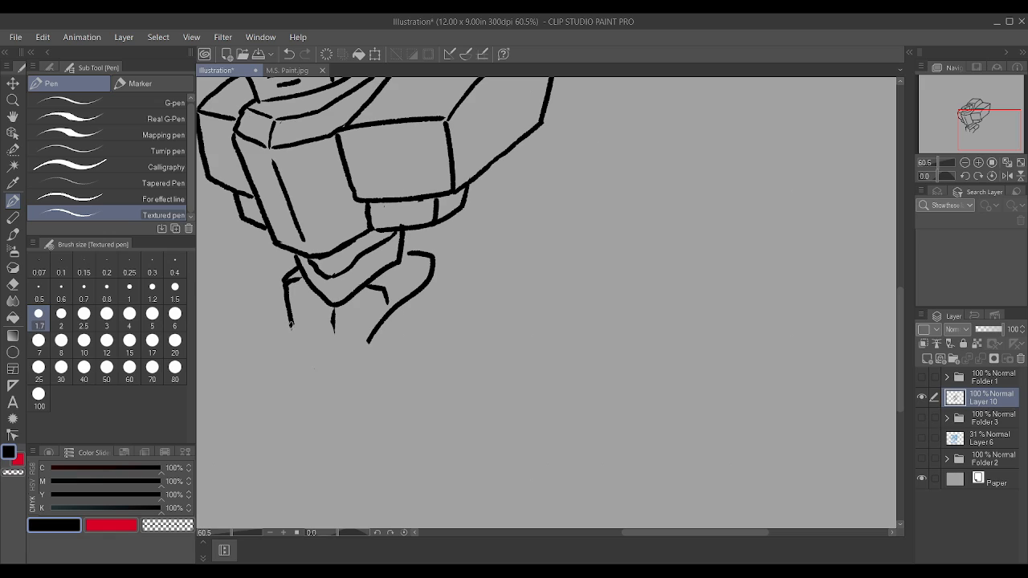
mouse_move(290, 324)
mouse_down()
mouse_move(325, 384)
mouse_move(343, 394)
mouse_move(372, 337)
mouse_up()
drag(338, 374, 331, 326)
mouse_move(295, 279)
mouse_down()
mouse_move(290, 287)
mouse_move(300, 278)
mouse_up()
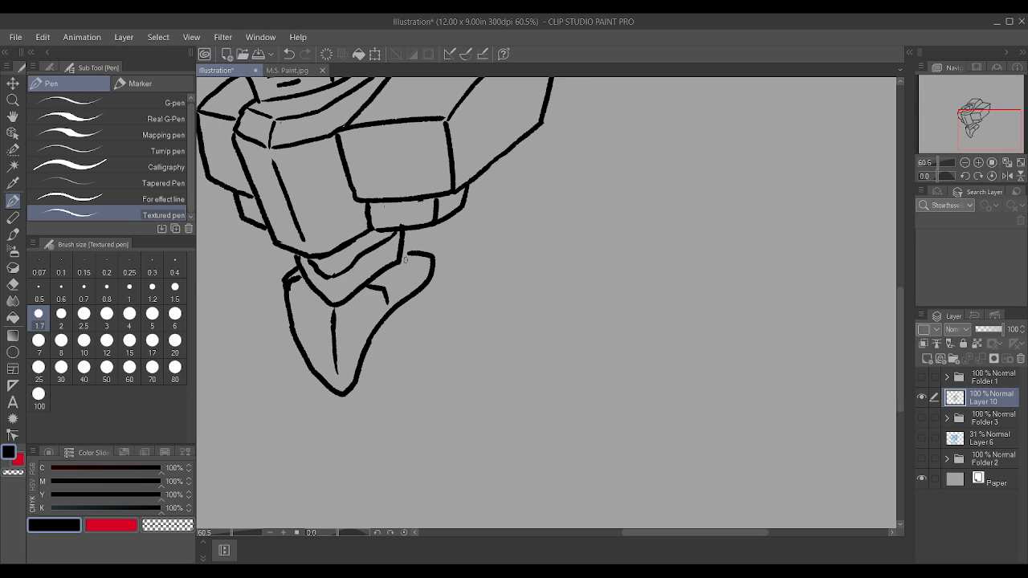
scroll(368, 319, down, 3)
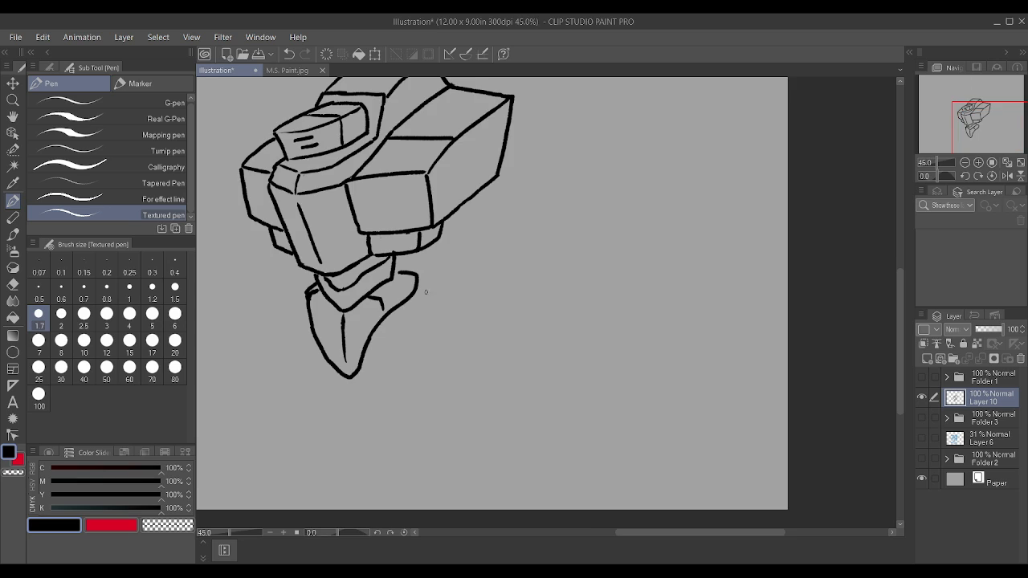
Step: Draw a curved shoulder armour plate over the near side block's rear, with a hooked outer end and a parallel thickness edge
scroll(418, 265, up, 2)
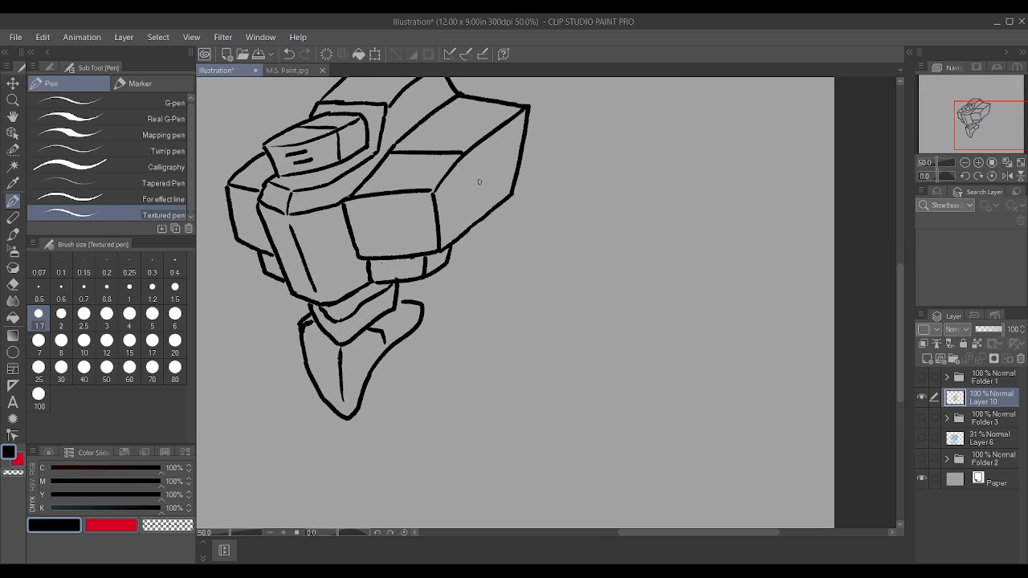
mouse_move(468, 227)
mouse_down()
mouse_move(459, 178)
mouse_move(495, 153)
mouse_move(485, 155)
mouse_move(555, 163)
mouse_up()
mouse_move(465, 225)
mouse_down()
mouse_move(523, 234)
mouse_move(544, 192)
mouse_move(570, 170)
mouse_up()
key(ctrl+z)
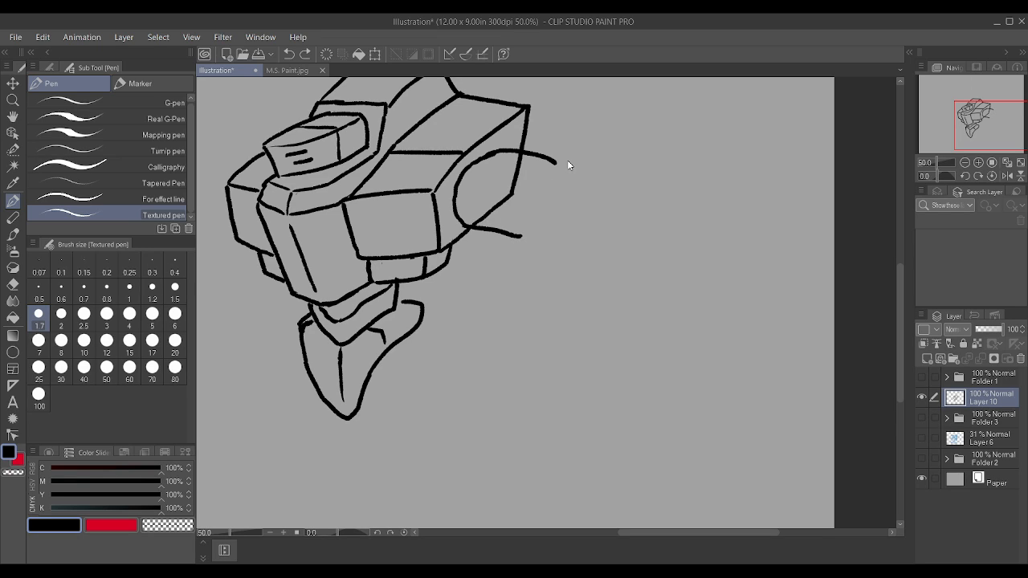
key(ctrl+z)
mouse_move(470, 227)
mouse_down()
mouse_move(527, 237)
mouse_move(553, 172)
mouse_move(568, 170)
mouse_move(578, 194)
mouse_up()
drag(553, 161, 564, 166)
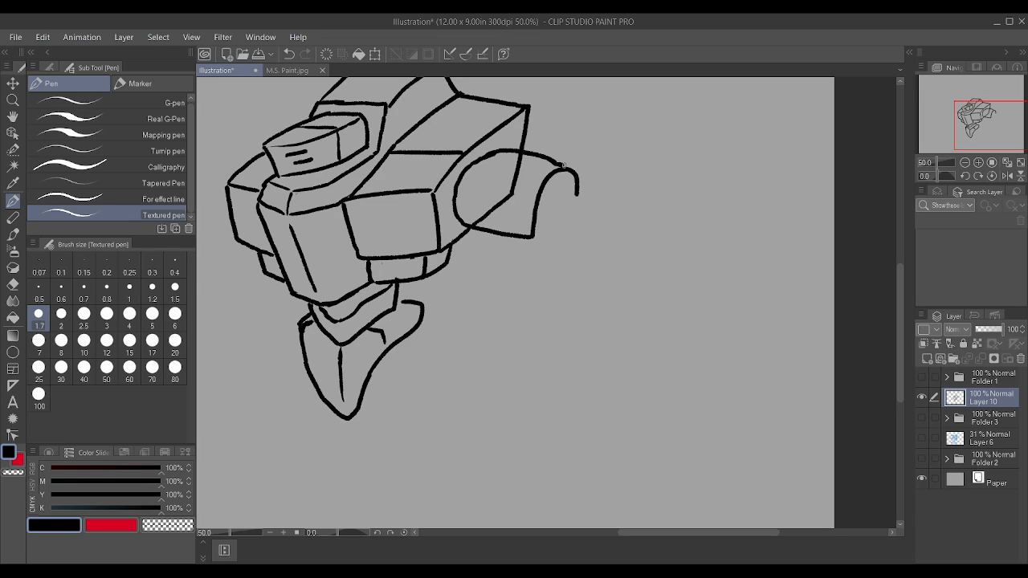
mouse_move(539, 230)
mouse_down()
mouse_move(553, 184)
mouse_move(566, 180)
mouse_move(568, 202)
mouse_up()
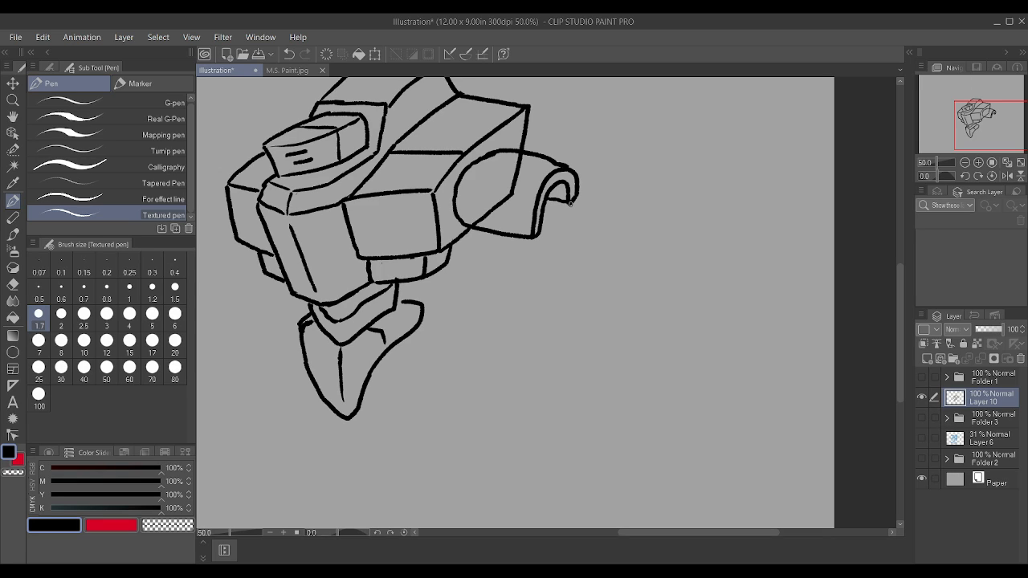
Step: Erase the body lines crossing the near shoulder plate and draw a small round bolt in its lower front corner
mouse_move(488, 211)
mouse_down()
mouse_move(513, 191)
mouse_move(472, 216)
mouse_up()
drag(512, 182, 519, 166)
mouse_move(470, 205)
mouse_down()
mouse_move(463, 219)
mouse_move(473, 208)
mouse_up()
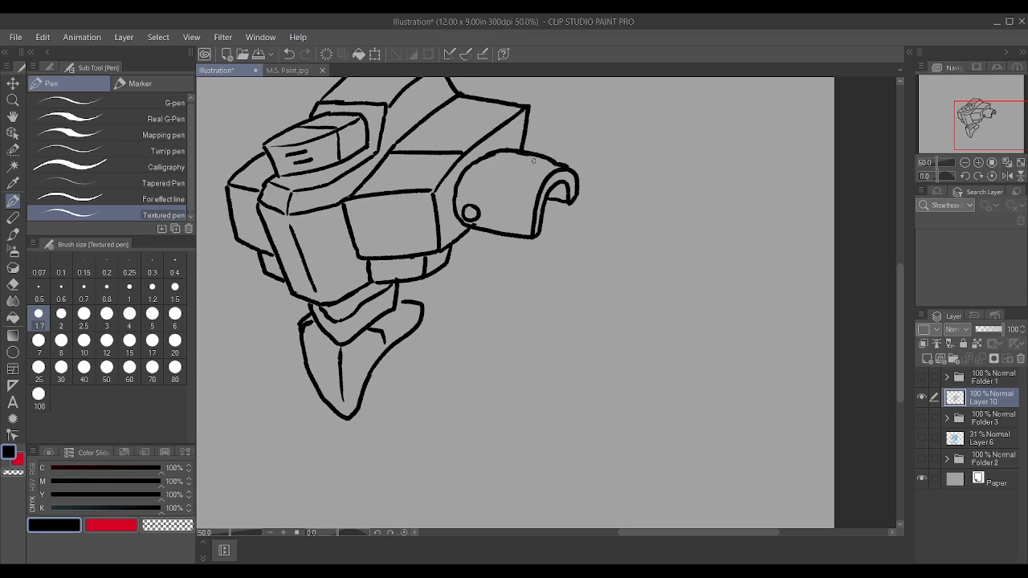
Step: Draw the rounded shoulder joint showing beneath and inside the near shoulder plate
scroll(471, 228, up, 1)
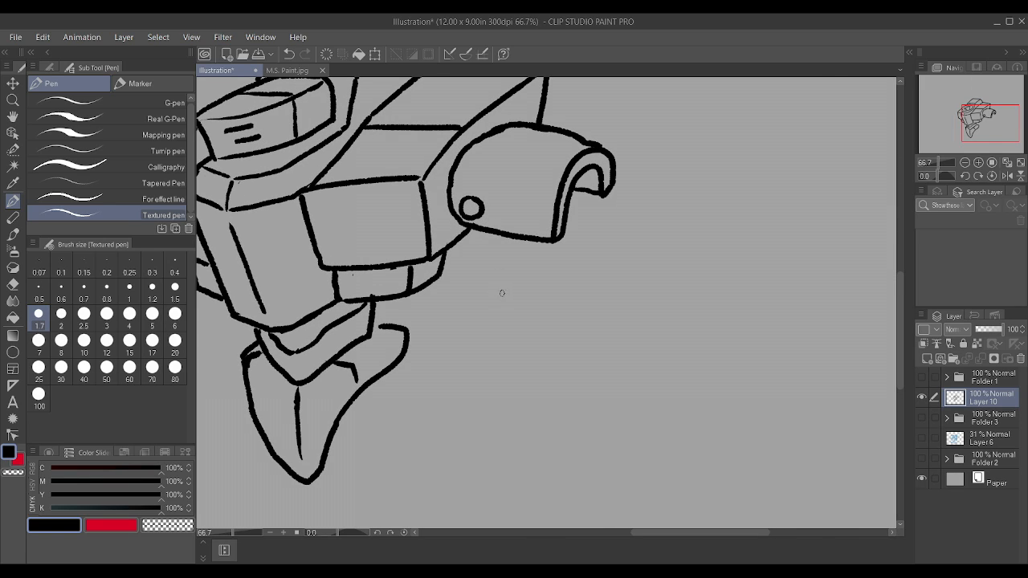
drag(504, 300, 482, 224)
mouse_move(567, 245)
mouse_down()
mouse_move(586, 178)
mouse_move(576, 193)
mouse_up()
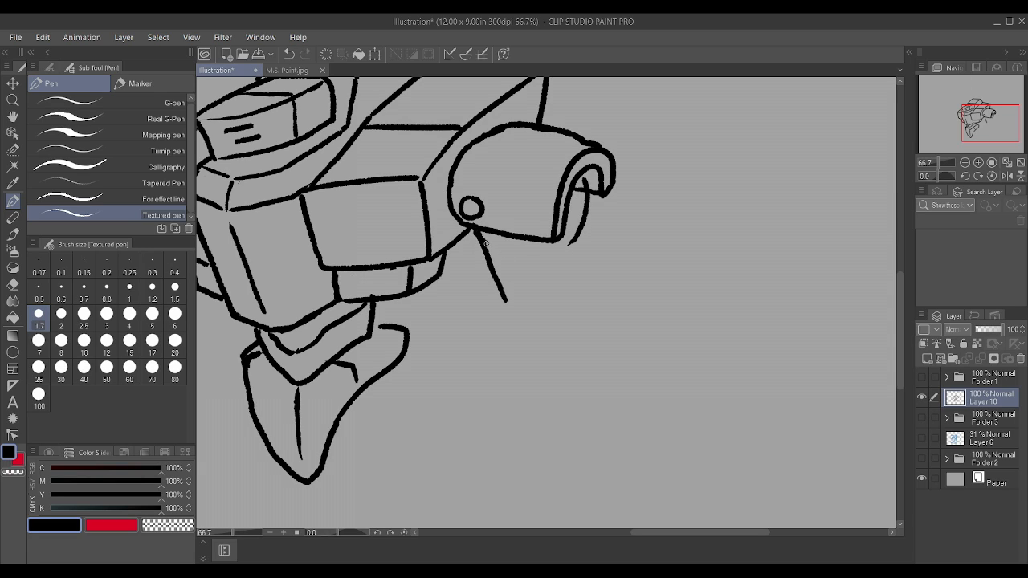
scroll(580, 227, down, 2)
scroll(580, 228, up, 2)
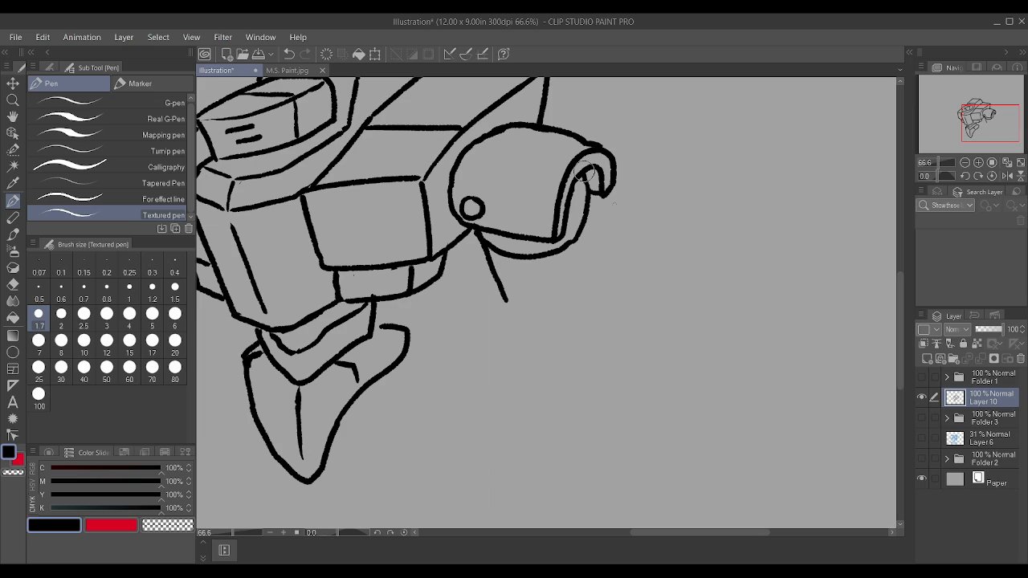
drag(584, 172, 562, 249)
Step: Draw a short upper arm with near-vertical sides and a rounded lower end beneath the near shoulder joint, replacing the slanted side lines
drag(586, 283, 573, 245)
mouse_move(480, 246)
mouse_down()
mouse_move(500, 311)
mouse_move(485, 233)
mouse_up()
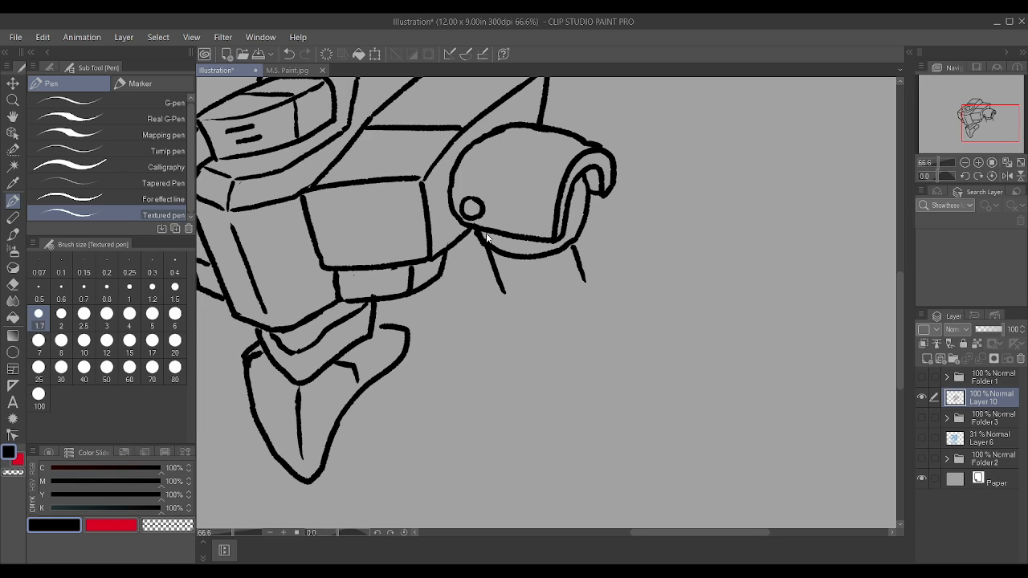
key(ctrl+z)
mouse_move(506, 302)
mouse_down()
mouse_move(485, 235)
mouse_move(482, 265)
mouse_move(510, 317)
mouse_up()
mouse_move(591, 273)
mouse_down()
mouse_move(579, 252)
mouse_move(589, 228)
mouse_up()
drag(571, 292, 572, 249)
drag(498, 294, 486, 249)
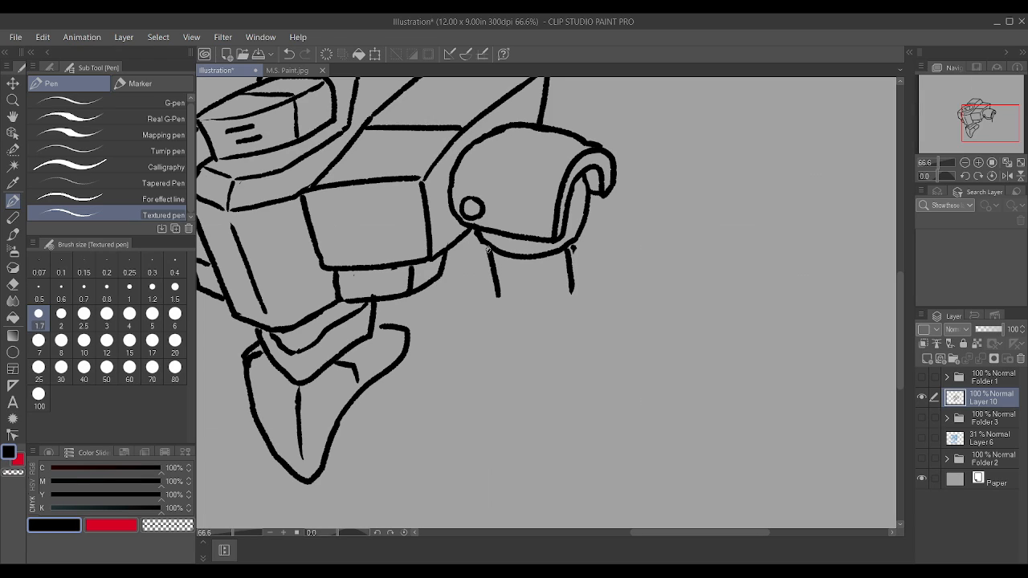
mouse_move(498, 297)
mouse_down()
mouse_move(514, 318)
mouse_move(551, 322)
mouse_move(572, 293)
mouse_move(568, 267)
mouse_up()
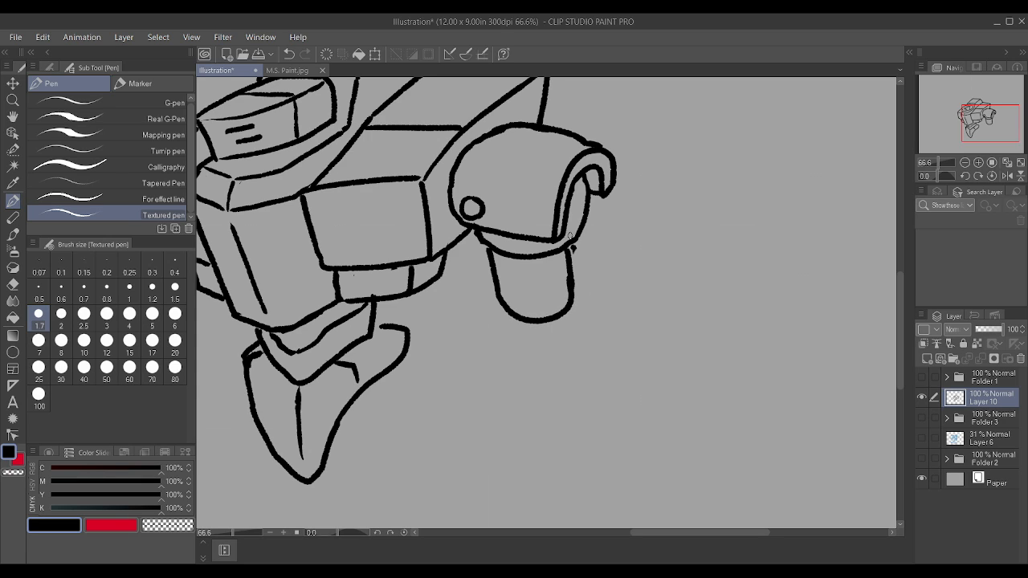
scroll(571, 241, down, 2)
scroll(679, 347, down, 1)
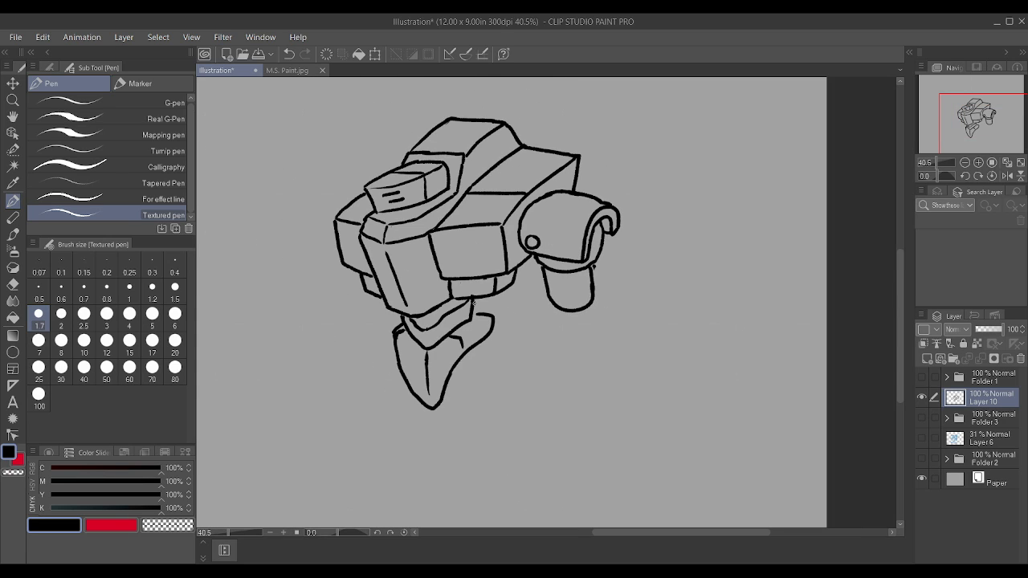
Step: Draw the curved far shoulder plate behind the far side block and add inset border lines to both shoulder plates
scroll(412, 315, up, 1)
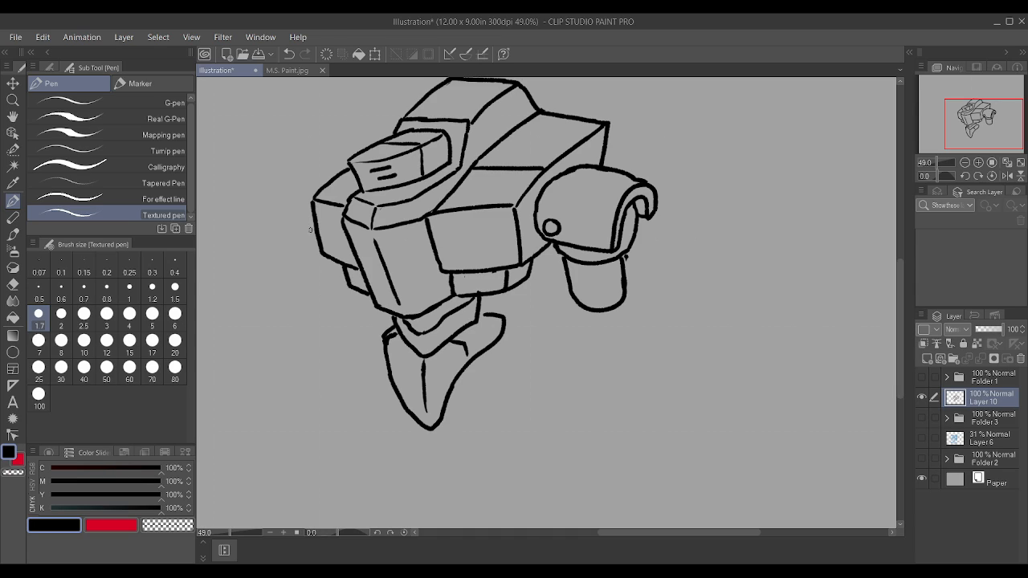
mouse_move(309, 230)
mouse_down()
mouse_move(301, 172)
mouse_move(351, 147)
mouse_move(323, 154)
mouse_move(355, 151)
mouse_up()
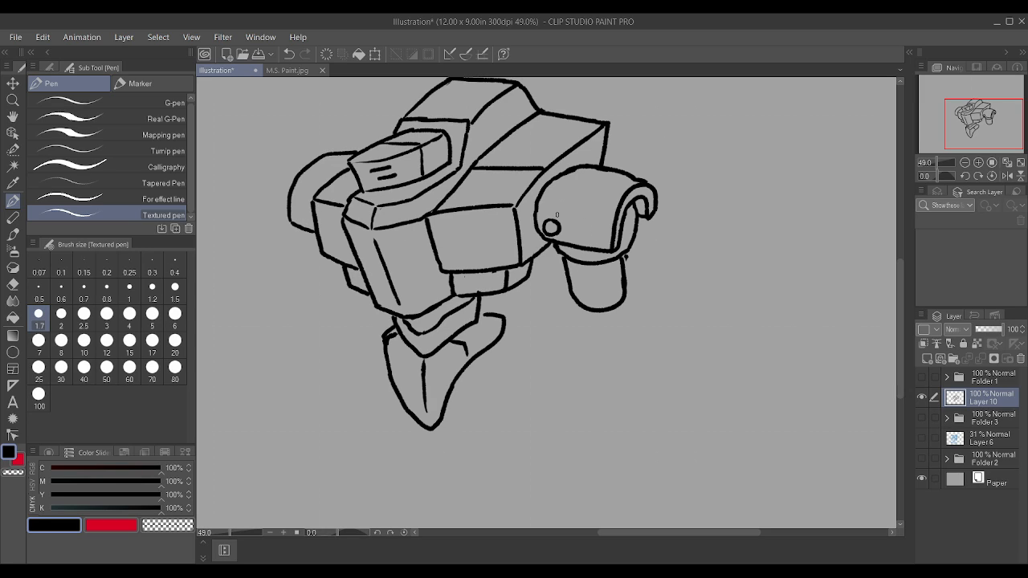
mouse_move(562, 231)
mouse_down()
mouse_move(600, 236)
mouse_move(611, 192)
mouse_move(634, 183)
mouse_up()
mouse_move(545, 211)
mouse_down()
mouse_move(572, 231)
mouse_move(571, 178)
mouse_move(604, 171)
mouse_up()
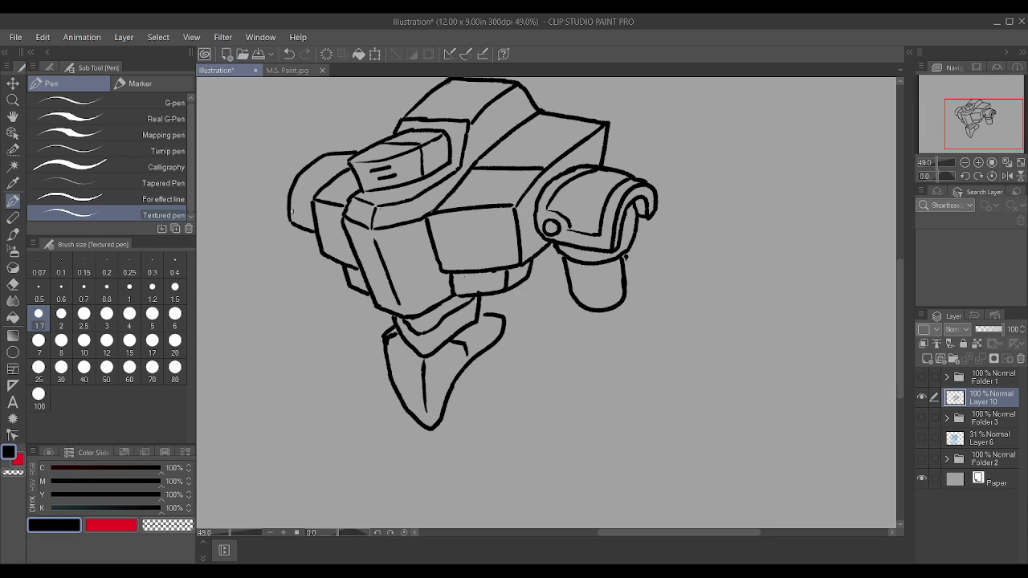
mouse_move(296, 216)
mouse_down()
mouse_move(311, 213)
mouse_move(301, 191)
mouse_move(339, 155)
mouse_up()
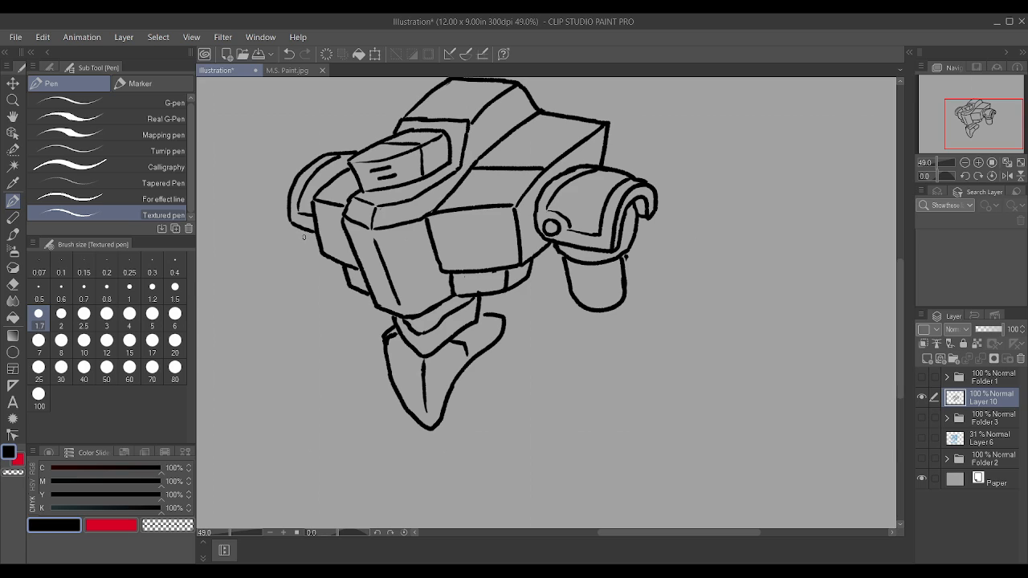
Step: Clean up the line under the right shoulder armor and draw two short arm strokes beneath the left shoulder
scroll(308, 235, up, 2)
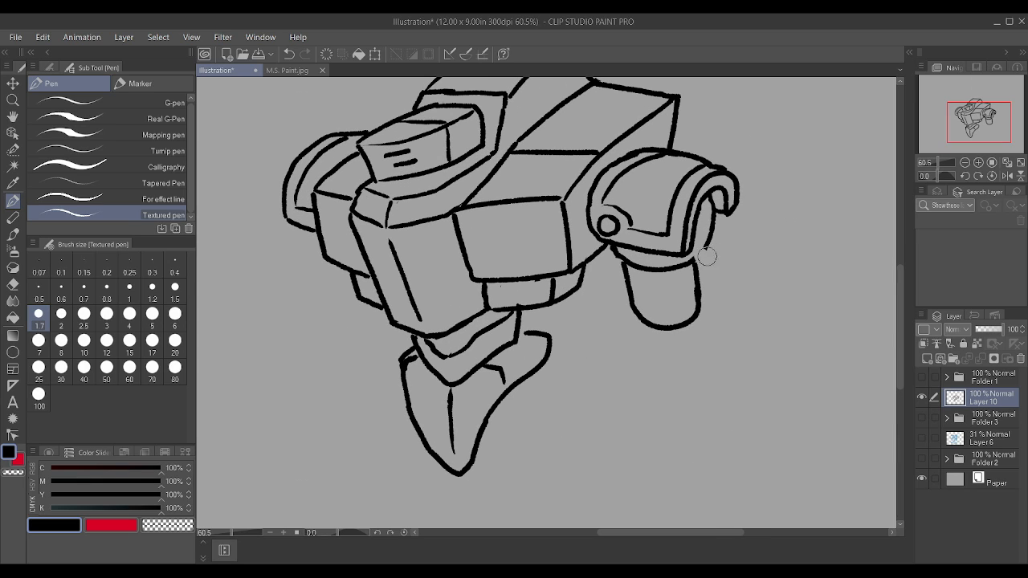
drag(694, 259, 707, 247)
scroll(689, 238, down, 1)
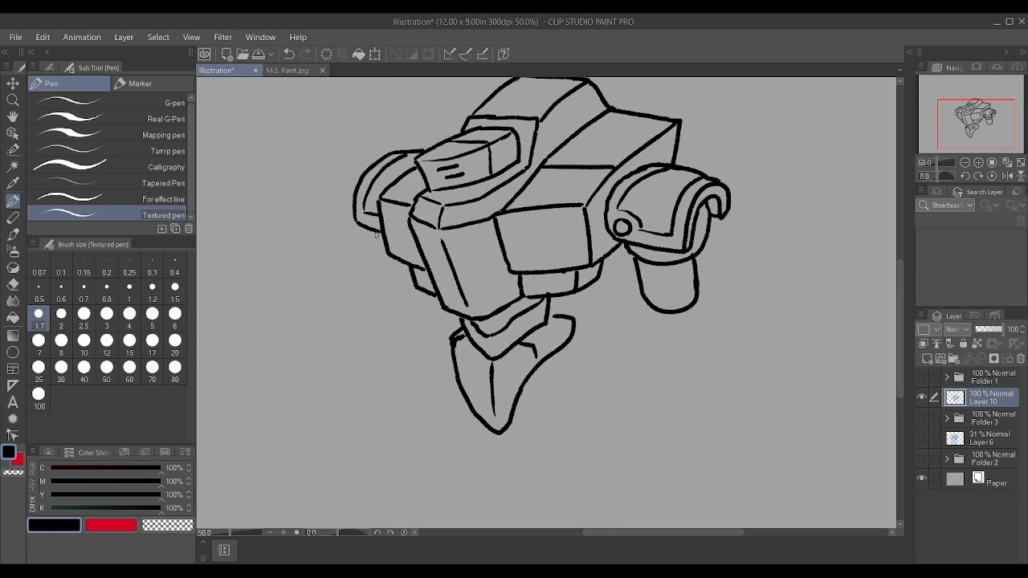
drag(374, 232, 364, 265)
scroll(590, 321, down, 3)
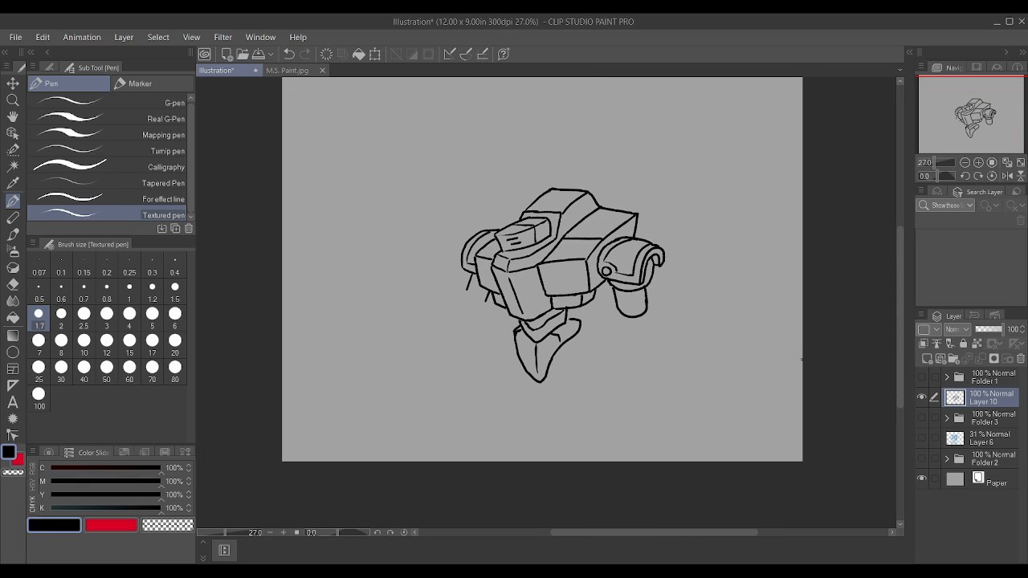
Step: Scale the whole robot sketch down and move it up on the canvas to make room for legs
key(ctrl+shift+t)
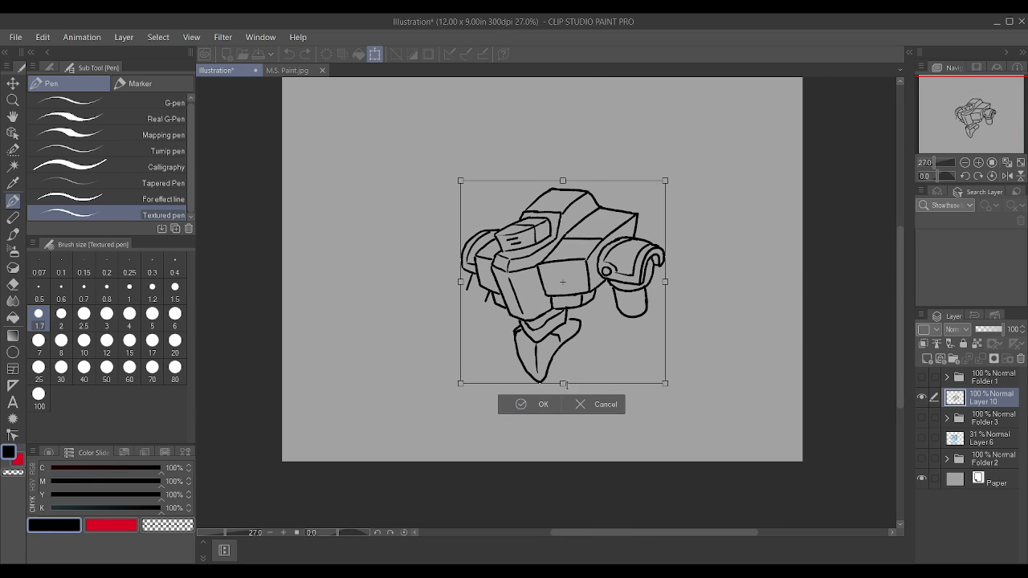
mouse_move(563, 382)
mouse_down()
mouse_move(574, 367)
mouse_move(539, 345)
mouse_move(536, 299)
mouse_up()
click(515, 324)
Step: Rework the center line and lower tip of the pelvis and add short hip strokes along its right edge
scroll(540, 346, up, 5)
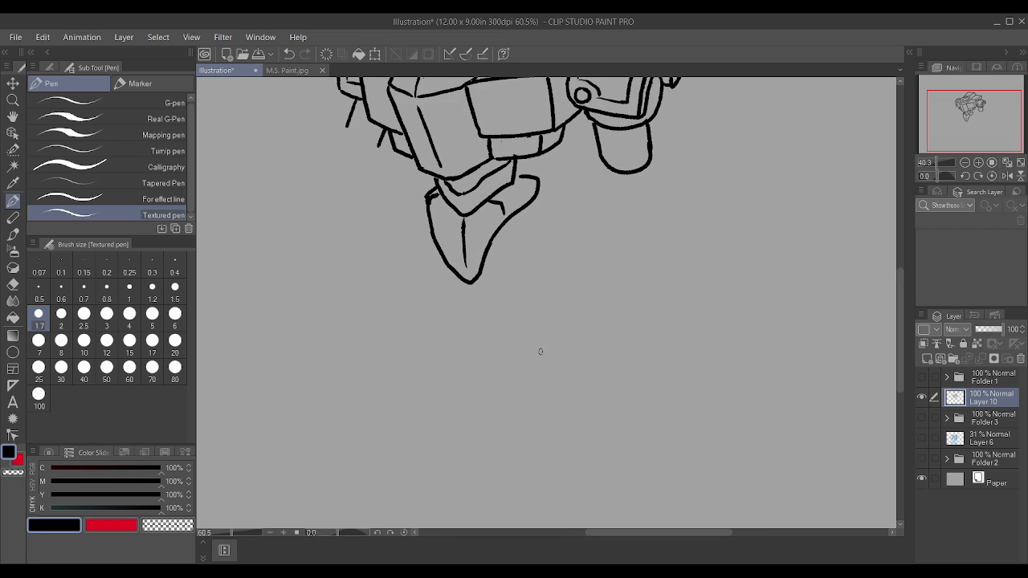
mouse_move(447, 207)
mouse_down()
mouse_move(449, 233)
mouse_move(464, 237)
mouse_move(461, 275)
mouse_move(444, 266)
mouse_move(440, 217)
mouse_move(440, 232)
mouse_move(446, 193)
mouse_up()
mouse_move(427, 249)
mouse_down()
mouse_move(443, 260)
mouse_move(479, 224)
mouse_up()
scroll(486, 200, down, 1)
scroll(486, 201, down, 1)
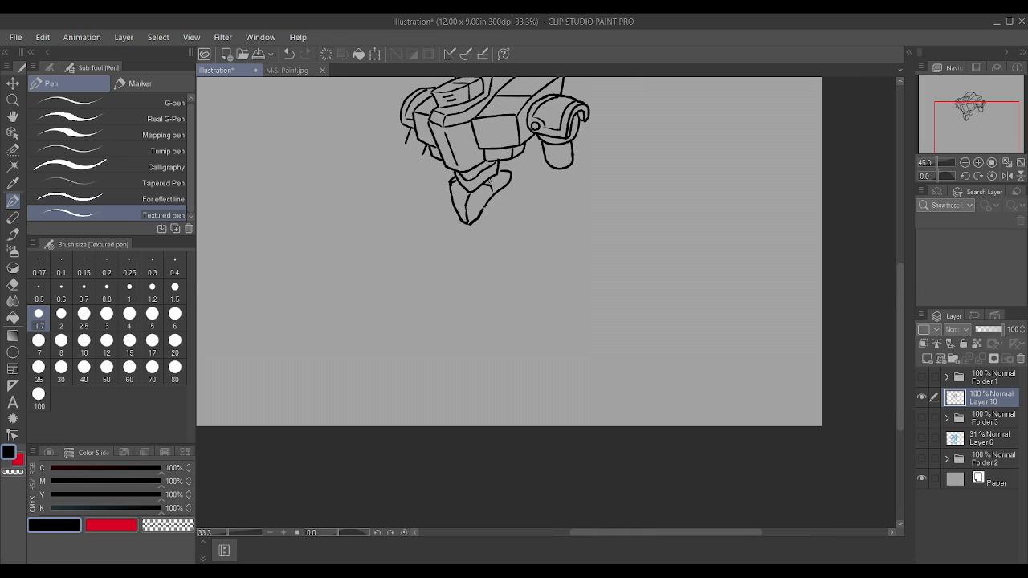
scroll(498, 241, up, 2)
drag(487, 290, 499, 297)
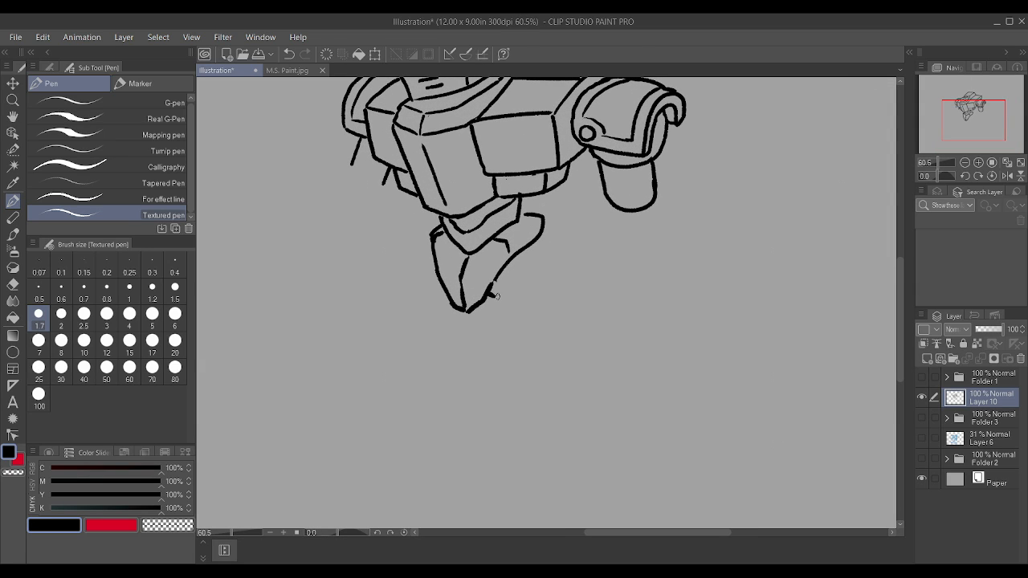
drag(536, 238, 531, 249)
Step: Draw the left hip joint curve and a blocky left thigh angled down and outward, with a faceted knee end
mouse_move(440, 292)
mouse_down()
mouse_move(432, 287)
mouse_move(496, 280)
mouse_up()
drag(434, 291, 427, 249)
mouse_move(339, 295)
mouse_down()
mouse_move(382, 250)
mouse_move(435, 229)
mouse_up()
drag(375, 338, 434, 294)
drag(370, 311, 429, 257)
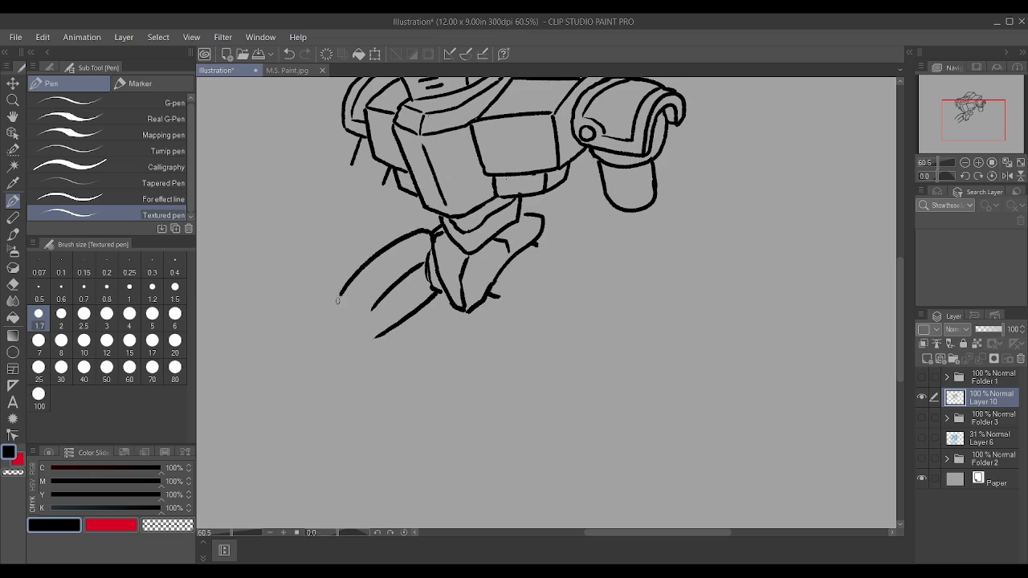
mouse_move(340, 295)
mouse_down()
mouse_move(333, 323)
mouse_move(348, 338)
mouse_move(372, 343)
mouse_move(370, 308)
mouse_move(357, 300)
mouse_move(370, 306)
mouse_up()
scroll(379, 312, down, 1)
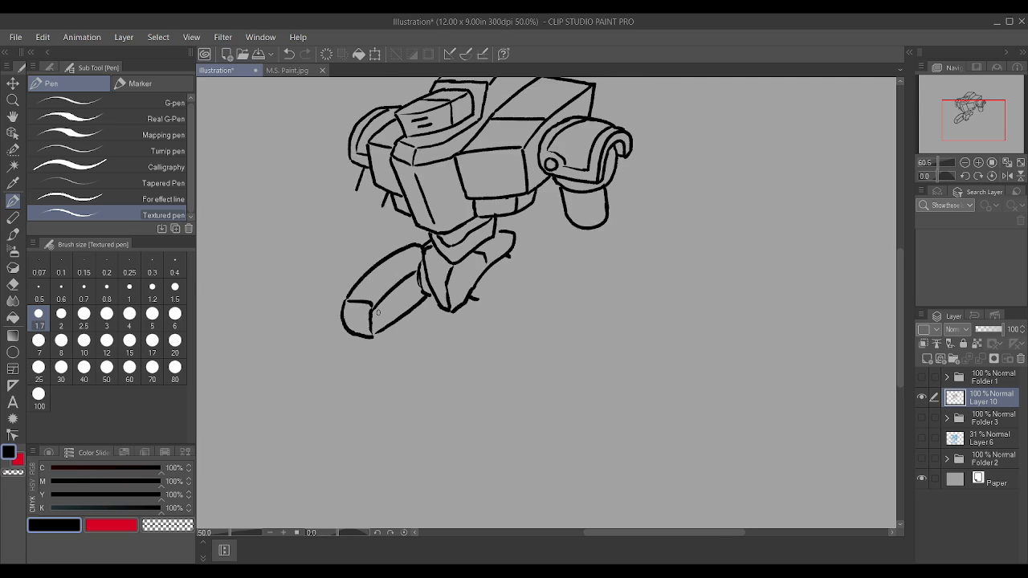
scroll(379, 313, down, 1)
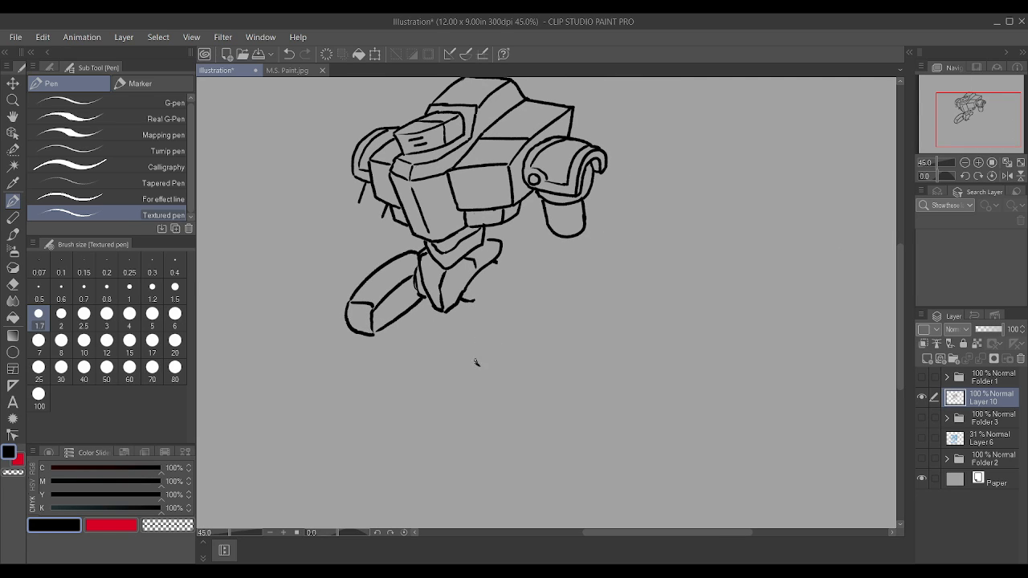
mouse_move(476, 363)
mouse_down()
mouse_move(475, 295)
mouse_move(499, 265)
mouse_move(521, 262)
mouse_up()
drag(522, 357, 521, 266)
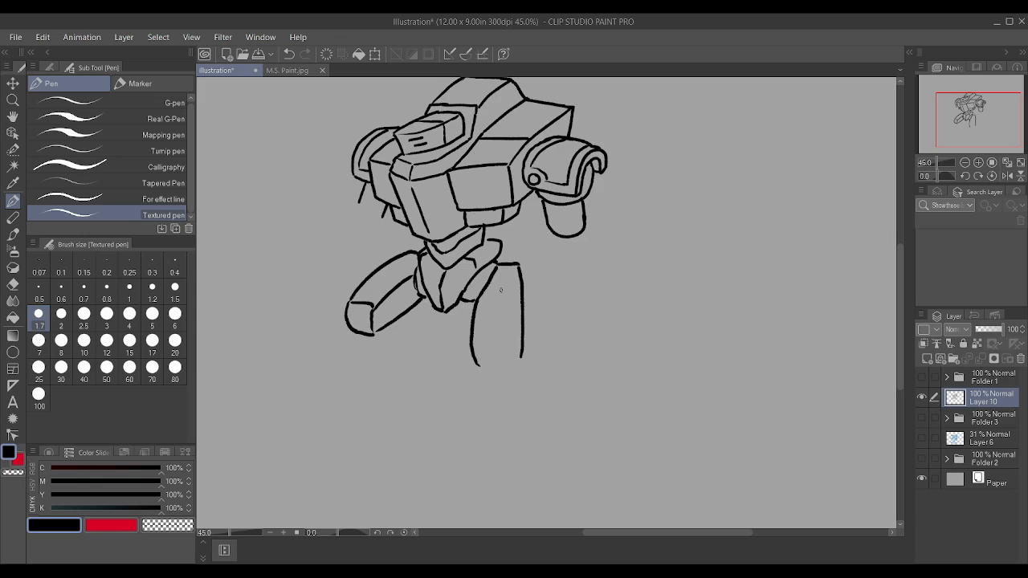
key(ctrl+z)
key(ctrl+z)
key(ctrl+z)
key(ctrl+z)
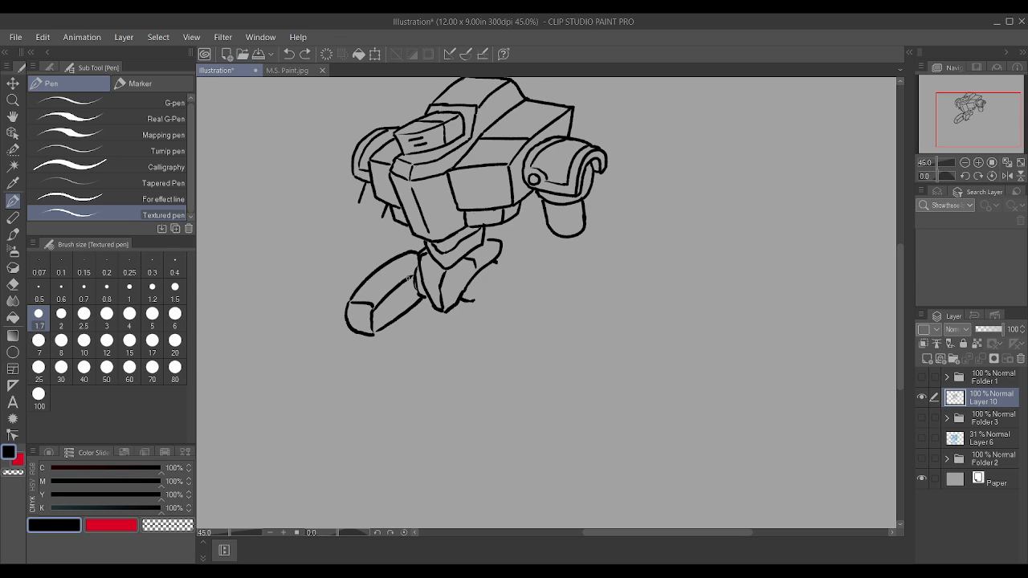
Step: Draw the right hip joint and a rounded, tapering right thigh hanging from the pelvis
mouse_move(412, 275)
mouse_down()
mouse_move(415, 282)
mouse_move(415, 257)
mouse_up()
mouse_move(514, 346)
mouse_down()
mouse_move(519, 278)
mouse_move(491, 263)
mouse_up()
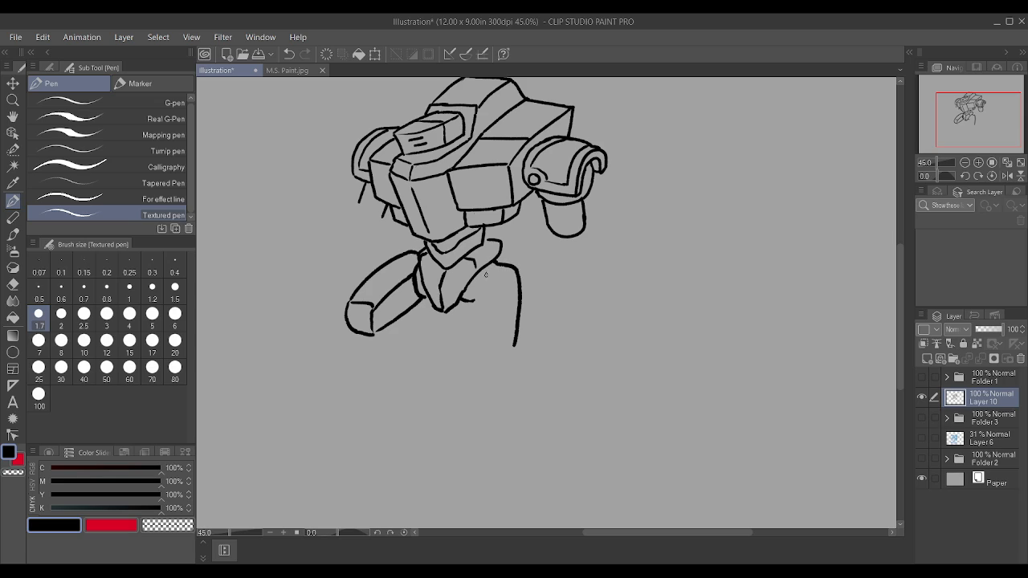
drag(469, 304, 496, 263)
mouse_move(466, 305)
mouse_down()
mouse_move(473, 356)
mouse_move(498, 370)
mouse_move(515, 344)
mouse_up()
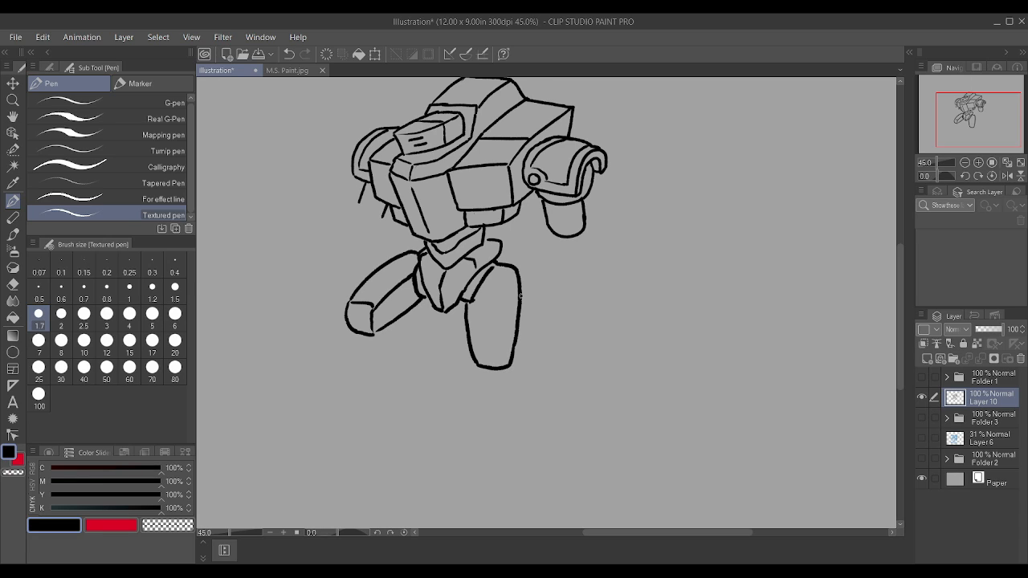
Step: Erase the faceted knee and lower edge of the left thigh and redraw it as a larger rounded shape
scroll(395, 249, up, 1)
mouse_move(354, 309)
mouse_down()
mouse_move(403, 279)
mouse_move(409, 311)
mouse_move(371, 338)
mouse_move(418, 312)
mouse_move(358, 349)
mouse_up()
drag(407, 278, 411, 306)
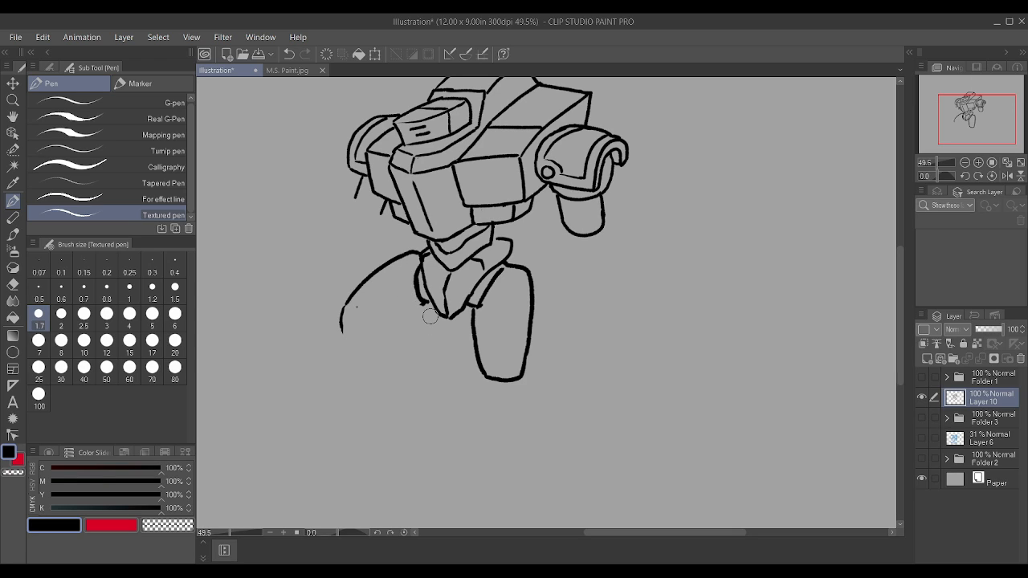
drag(371, 347, 431, 300)
drag(340, 327, 364, 346)
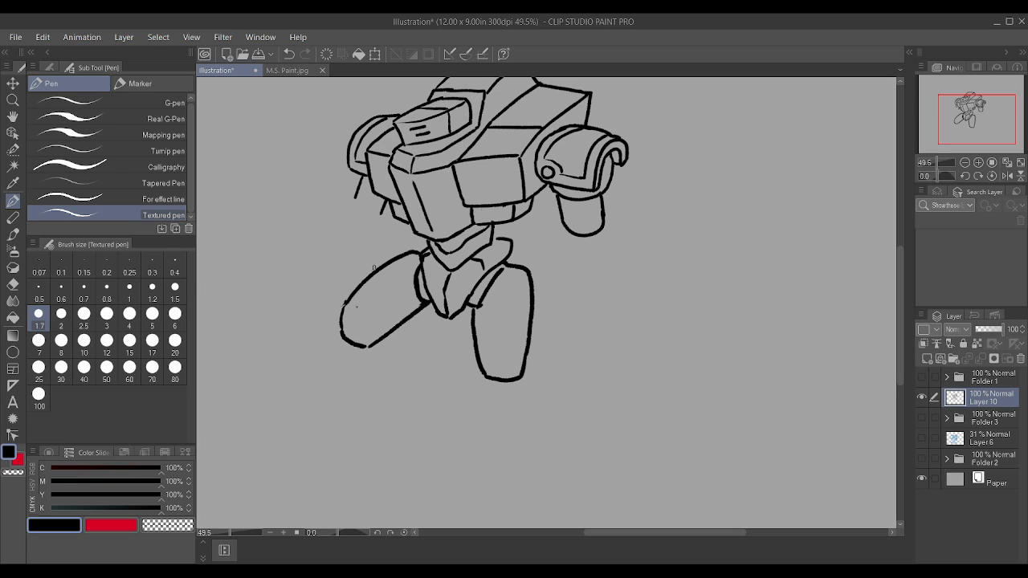
scroll(432, 276, up, 2)
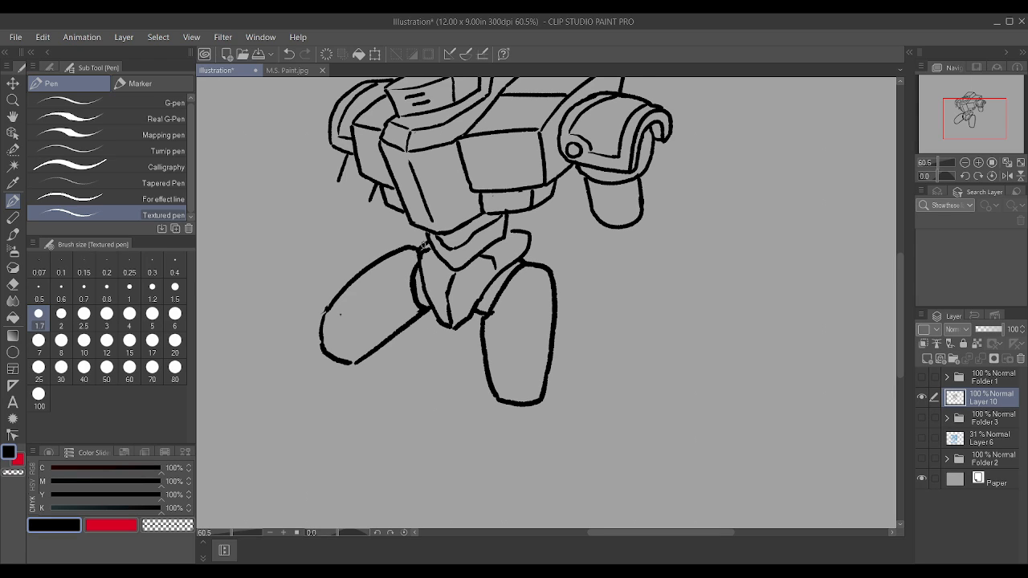
scroll(341, 314, up, 1)
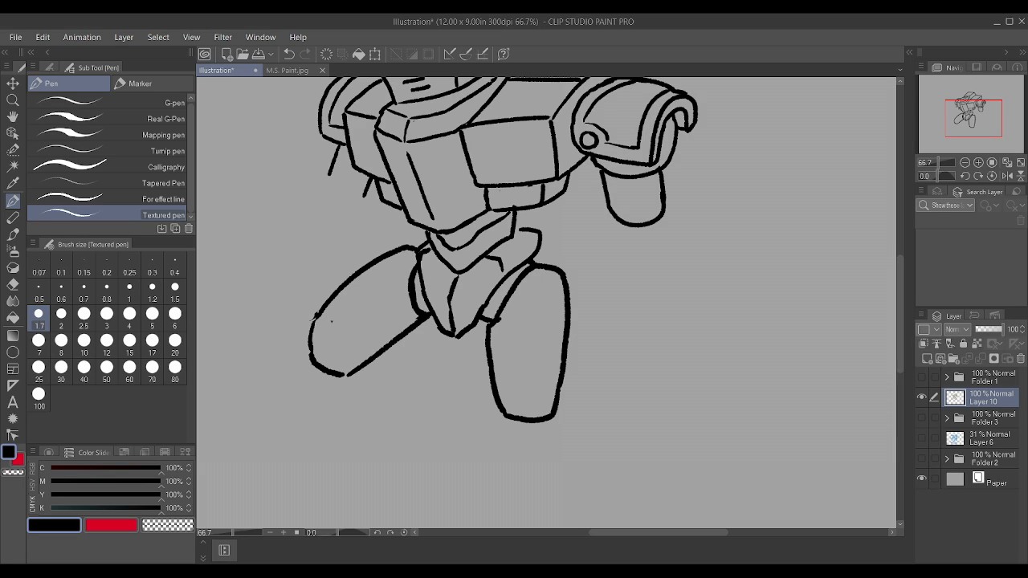
scroll(318, 290, up, 1)
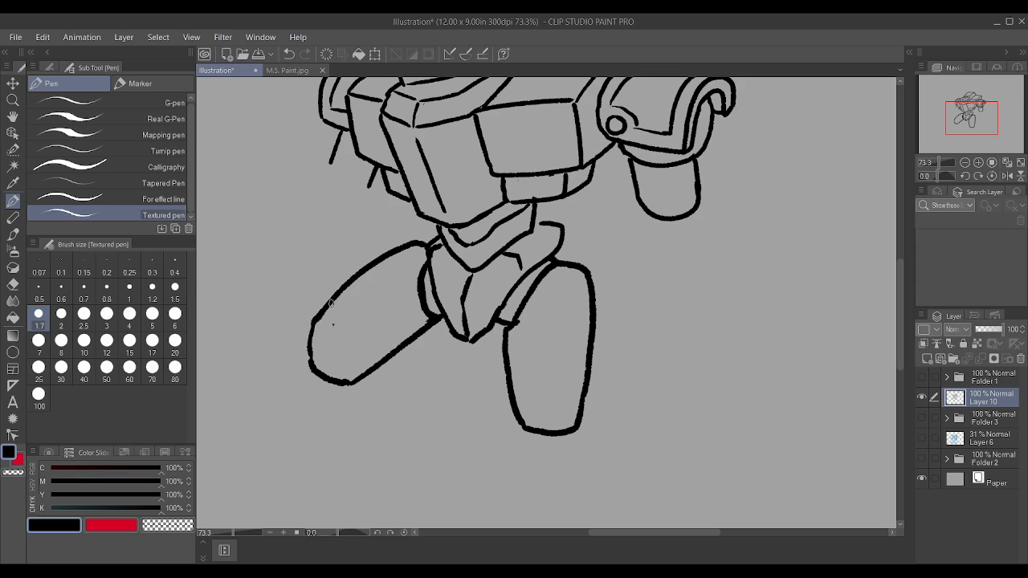
scroll(331, 302, down, 3)
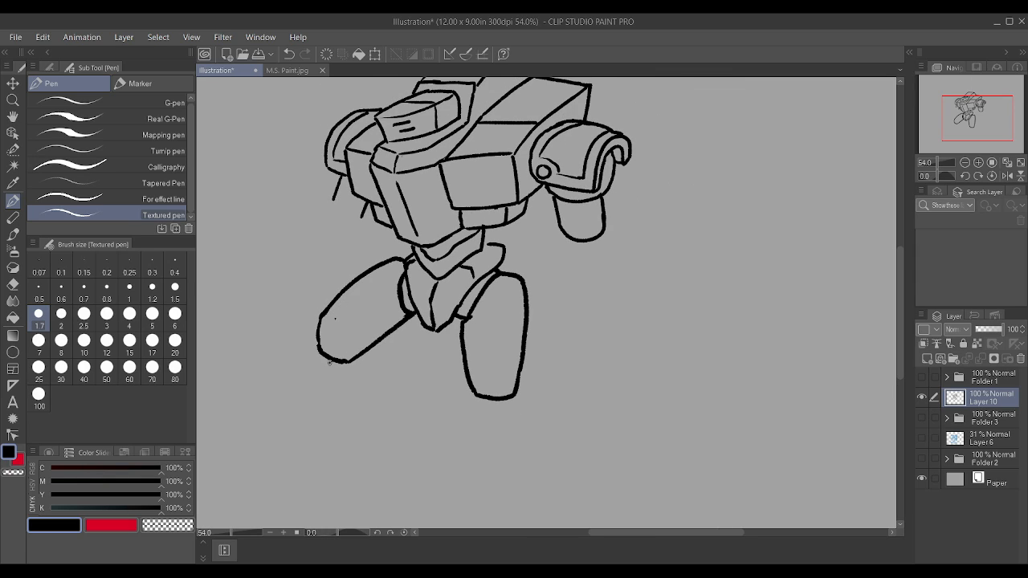
Step: Draw the left knee joint under the thigh and a blocky lower leg slanting down from it, and erase the stray dot
drag(329, 363, 364, 388)
mouse_move(372, 346)
mouse_down()
mouse_move(394, 371)
mouse_move(359, 387)
mouse_move(392, 373)
mouse_up()
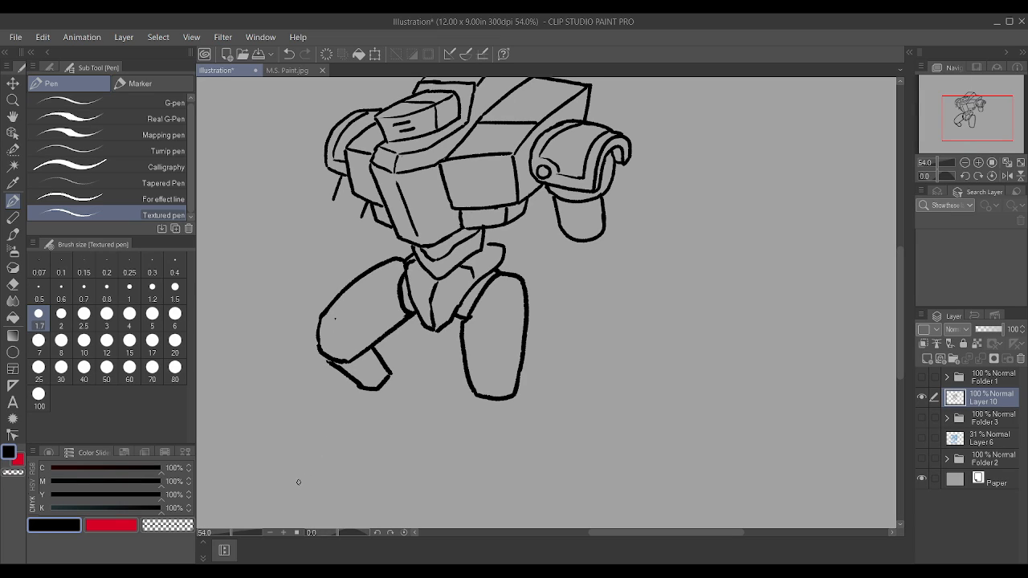
drag(298, 483, 354, 384)
key(ctrl+z)
drag(339, 319, 347, 317)
drag(388, 362, 406, 364)
drag(323, 482, 358, 390)
mouse_move(324, 484)
mouse_down()
mouse_move(368, 494)
mouse_move(401, 477)
mouse_move(422, 367)
mouse_move(410, 361)
mouse_up()
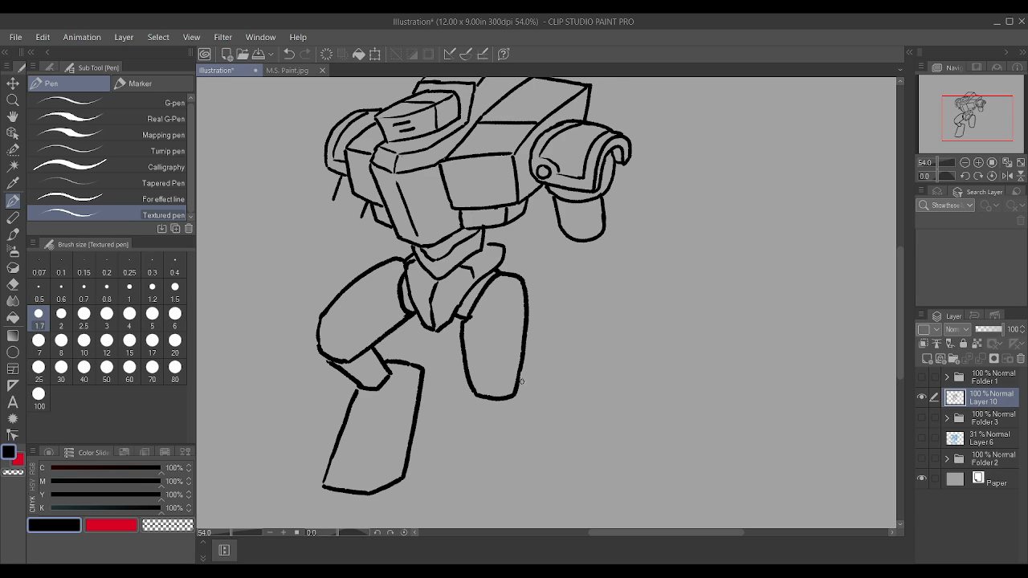
mouse_move(542, 512)
mouse_down()
mouse_move(541, 397)
mouse_move(537, 374)
mouse_move(520, 364)
mouse_up()
scroll(531, 371, down, 2)
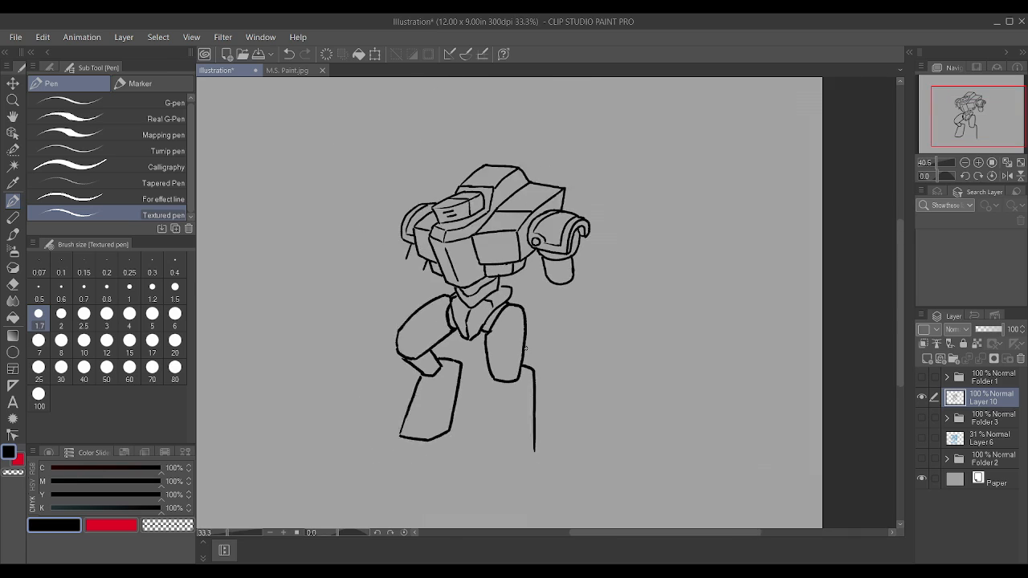
scroll(482, 470, up, 2)
drag(474, 470, 480, 351)
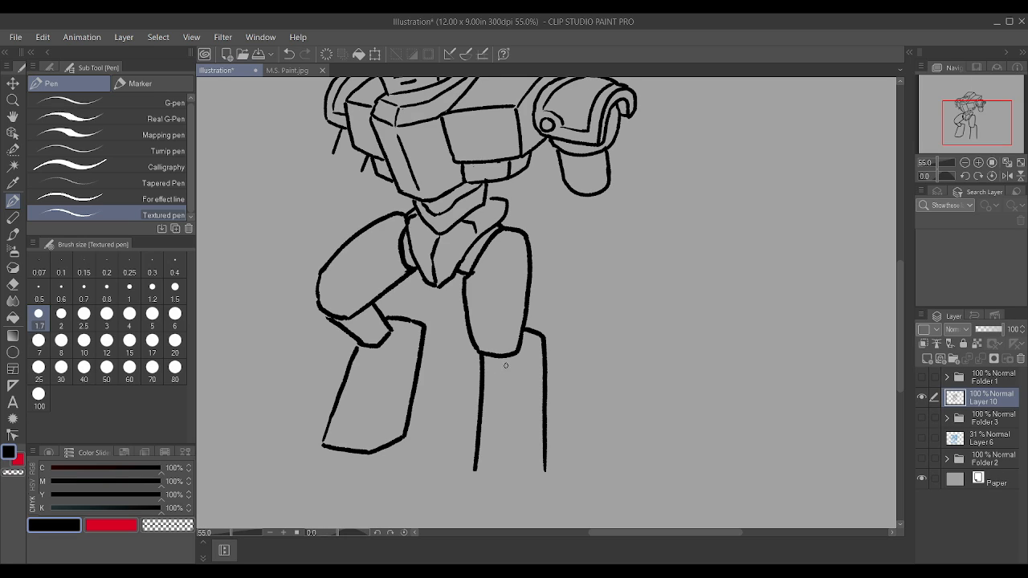
mouse_move(485, 371)
mouse_down()
mouse_move(515, 377)
mouse_move(520, 357)
mouse_up()
mouse_move(471, 473)
mouse_down()
mouse_move(544, 481)
mouse_move(545, 462)
mouse_up()
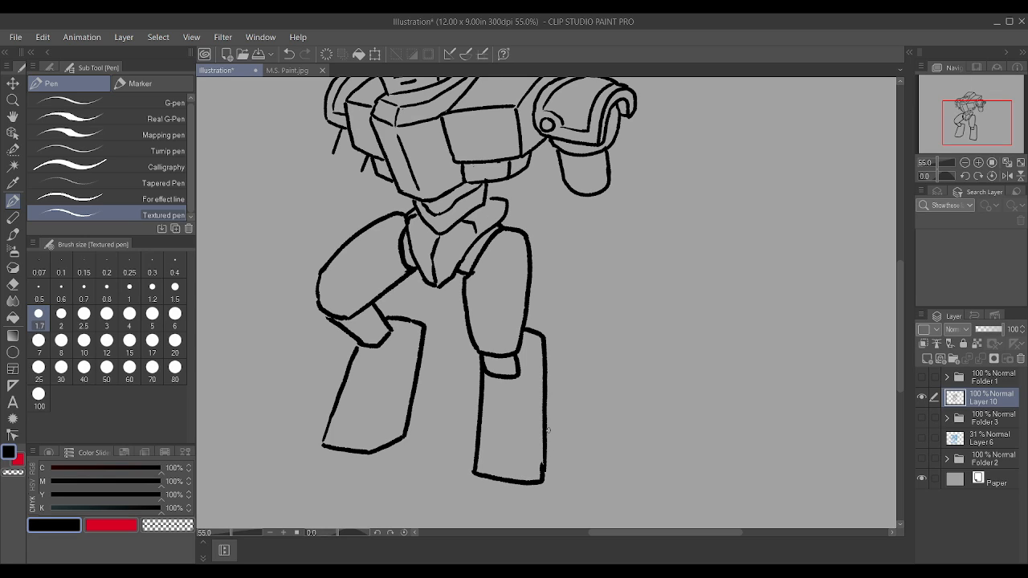
key(ctrl+z)
key(ctrl+z)
key(ctrl+z)
key(ctrl+z)
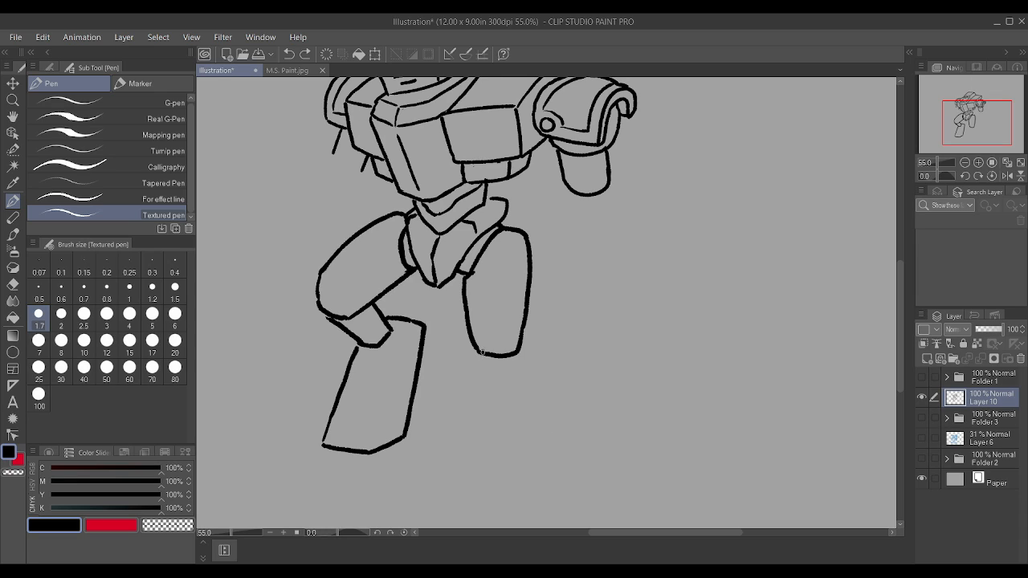
Step: Draw an angled right knee joint and a blocky lower leg with a beveled bottom corner, cleaning up their overlapping lines
drag(479, 354, 503, 369)
drag(522, 331, 534, 340)
mouse_move(566, 489)
mouse_down()
mouse_move(552, 347)
mouse_move(537, 343)
mouse_move(497, 403)
mouse_move(490, 487)
mouse_up()
scroll(522, 402, up, 1)
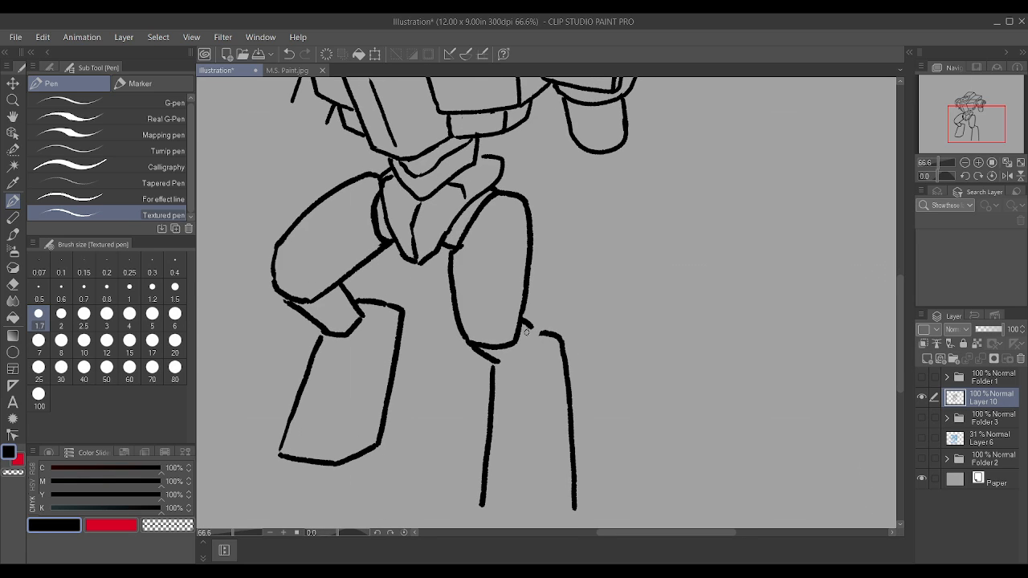
mouse_move(490, 361)
mouse_down()
mouse_move(530, 375)
mouse_move(541, 329)
mouse_up()
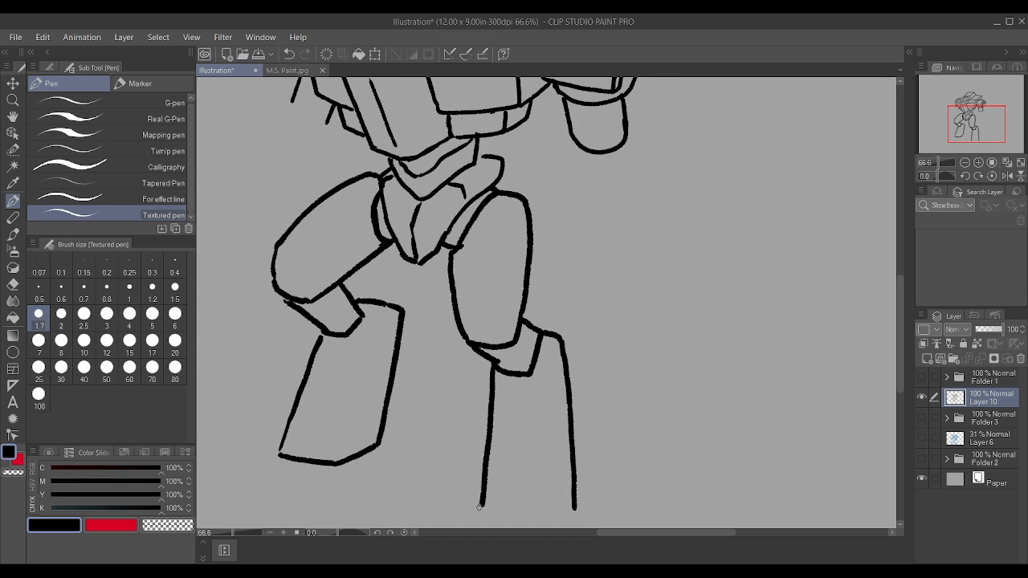
mouse_move(481, 506)
mouse_down()
mouse_move(559, 514)
mouse_move(572, 496)
mouse_move(585, 499)
mouse_up()
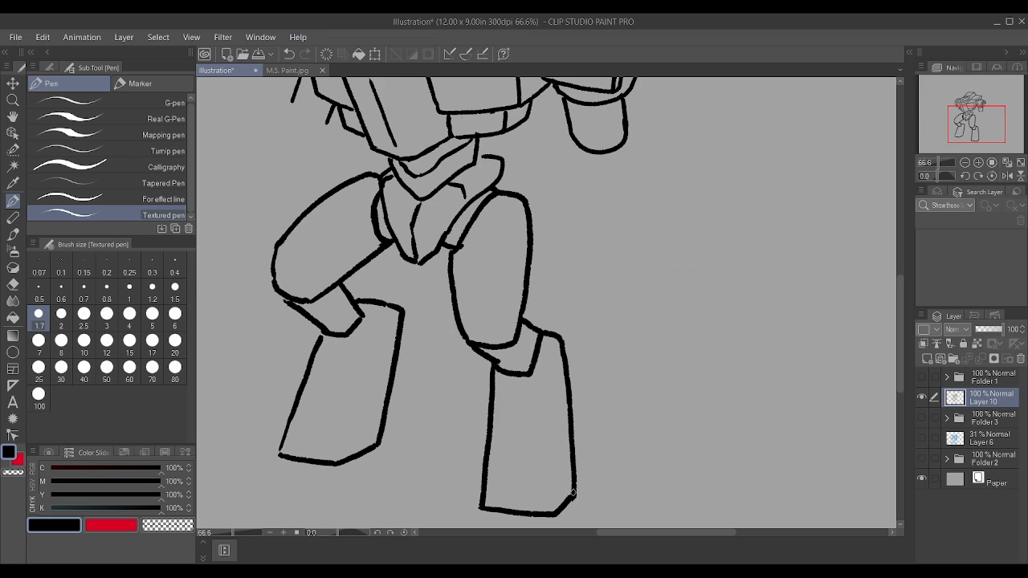
scroll(584, 486, up, 1)
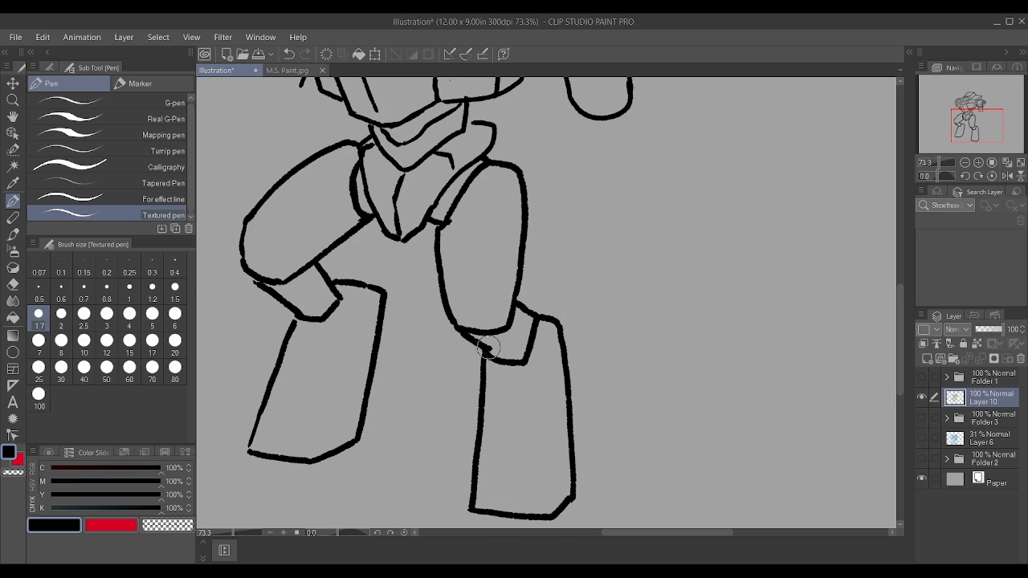
scroll(492, 342, down, 2)
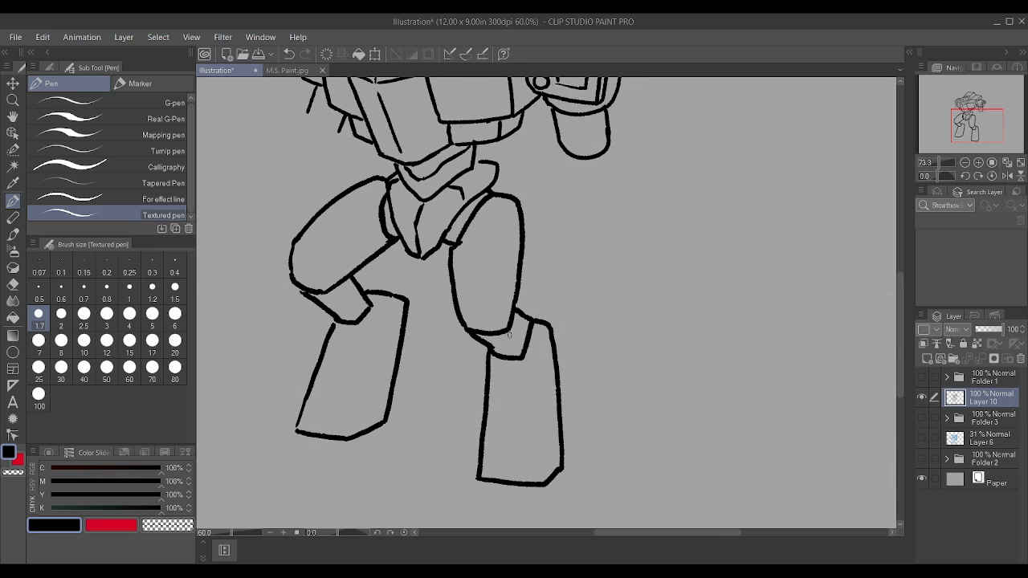
Step: Add inner edge lines to both lower legs and thighs and outline kneecap panels at both knees
mouse_move(346, 433)
mouse_down()
mouse_move(371, 325)
mouse_move(395, 297)
mouse_move(372, 315)
mouse_move(400, 302)
mouse_up()
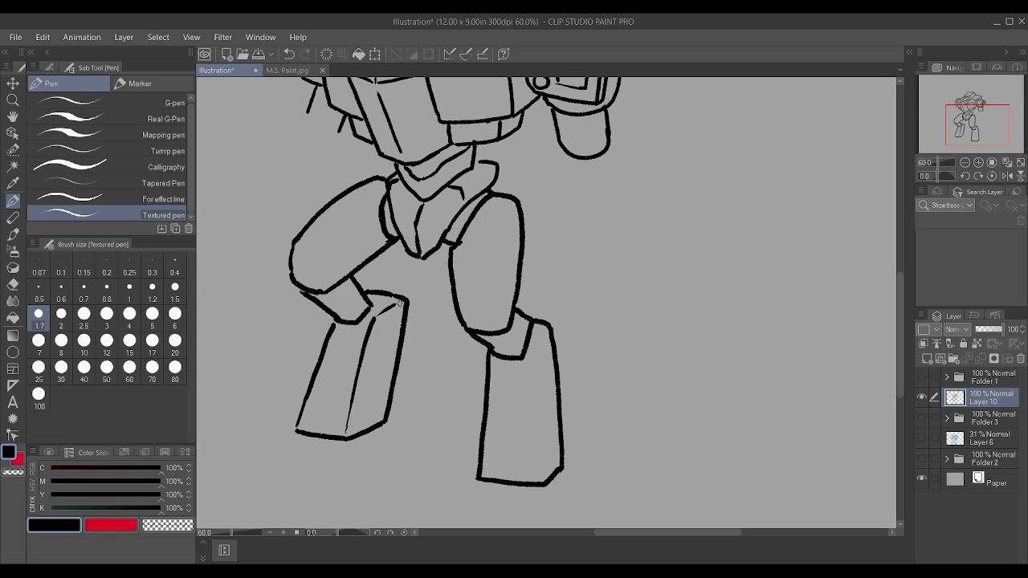
mouse_move(539, 474)
mouse_down()
mouse_move(534, 368)
mouse_move(549, 328)
mouse_up()
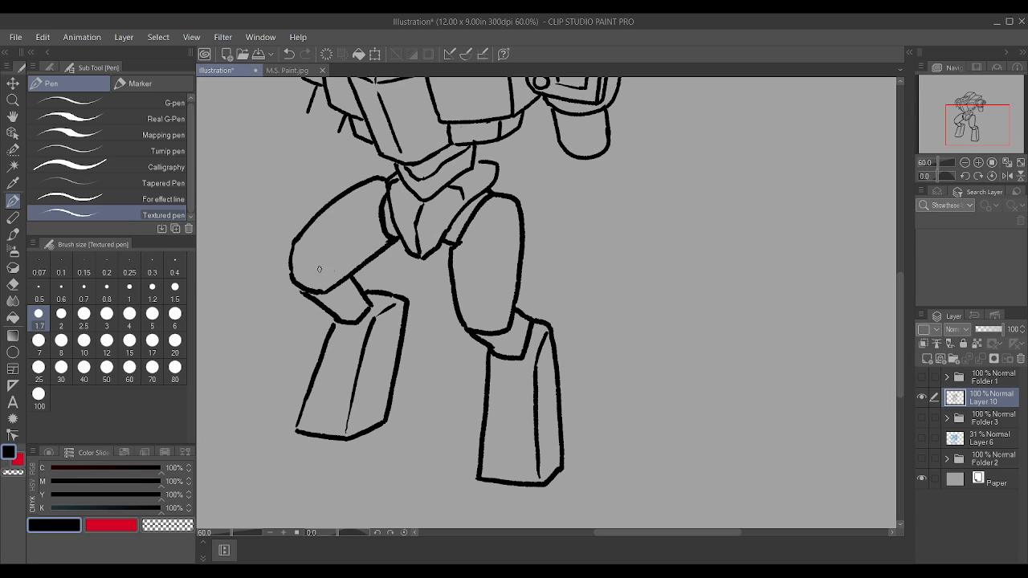
mouse_move(323, 291)
mouse_down()
mouse_move(326, 250)
mouse_move(302, 247)
mouse_move(328, 254)
mouse_up()
drag(506, 330, 497, 292)
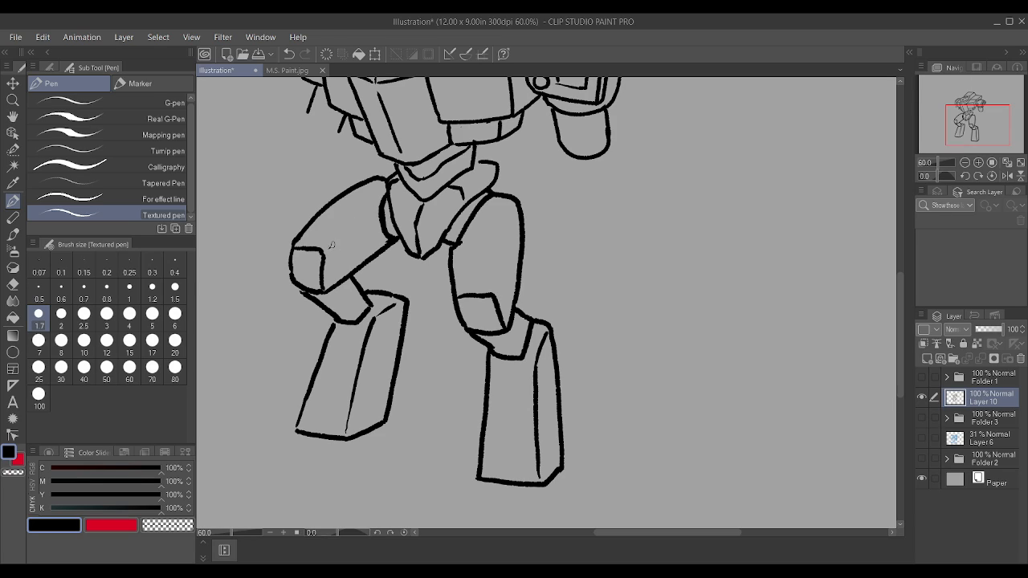
drag(331, 247, 383, 208)
drag(498, 288, 511, 200)
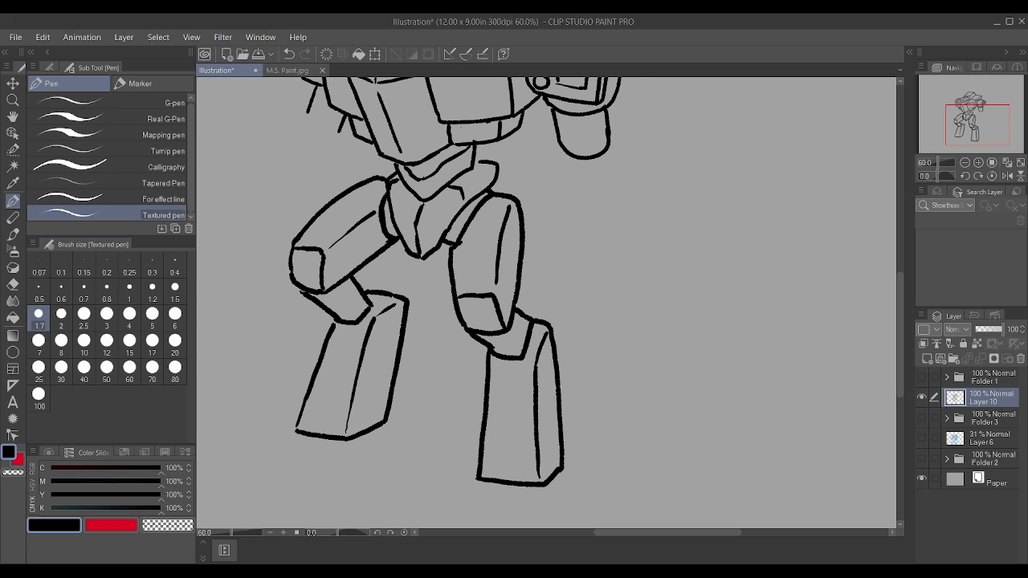
Step: Add a new layer above Folder 1 and paste in the copied band illustration
scroll(641, 303, down, 5)
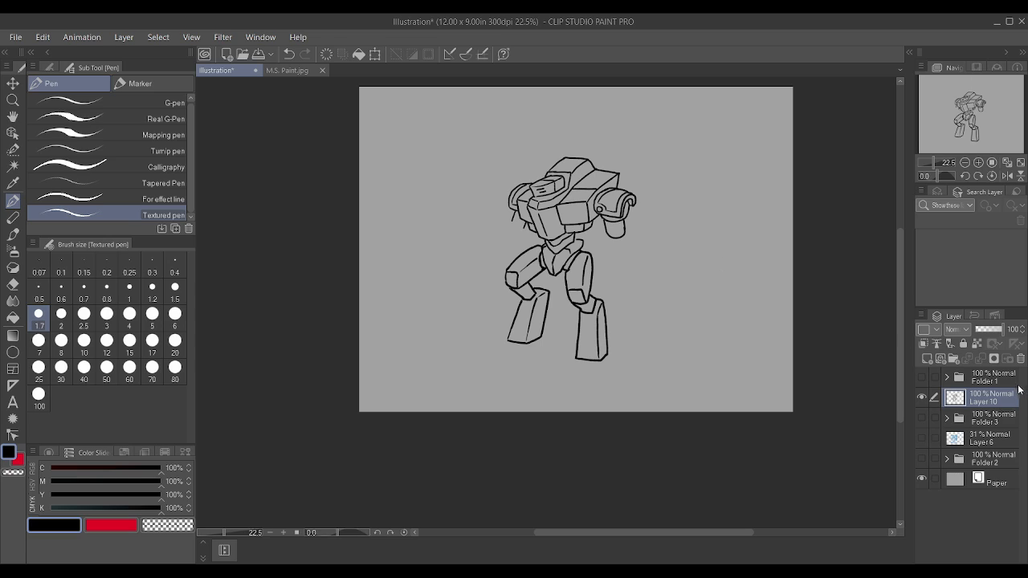
click(935, 369)
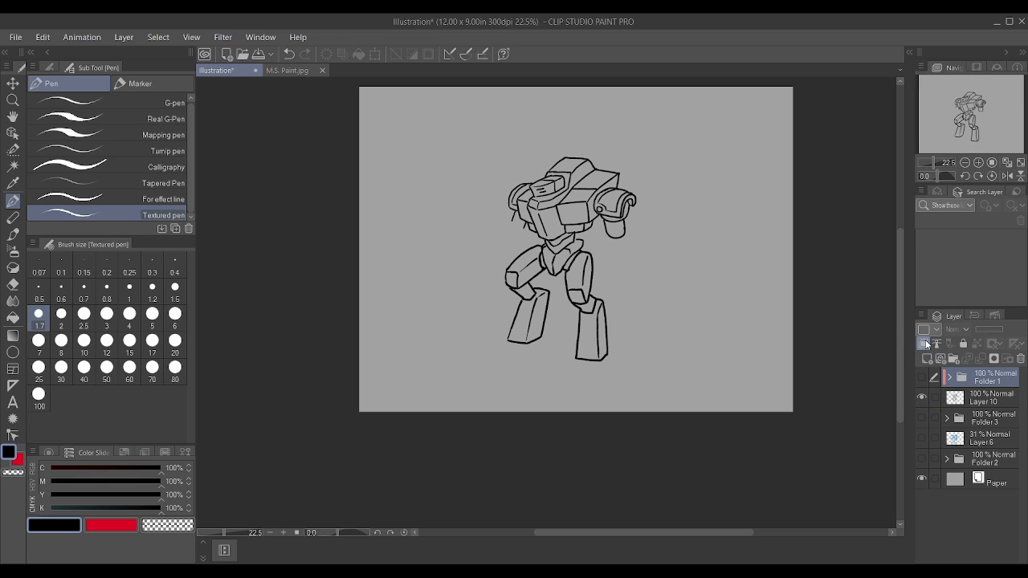
click(925, 359)
key(ctrl+v)
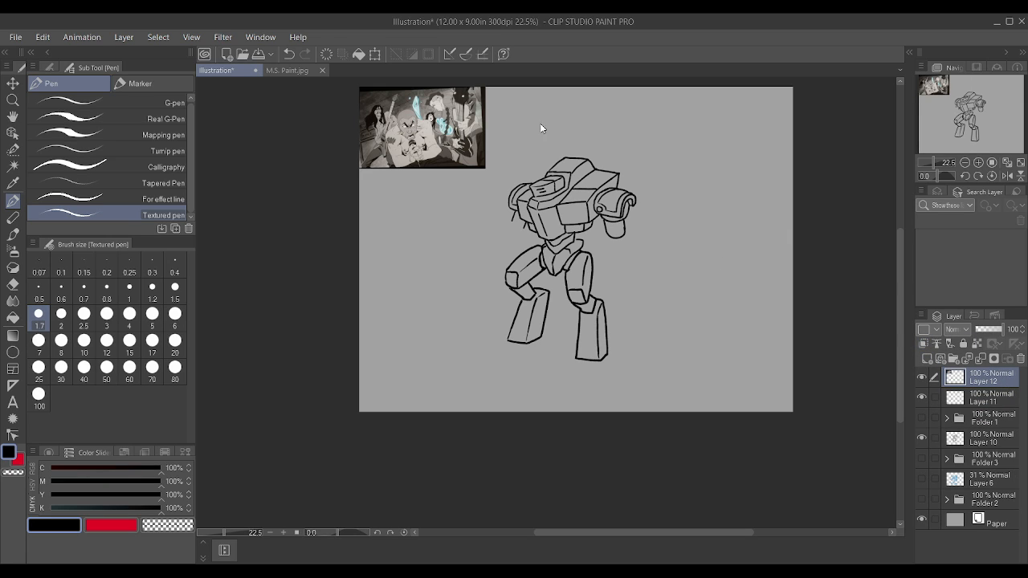
Step: Enlarge the pasted illustration until it spans the full canvas width, then hide its layer
key(ctrl+t)
drag(483, 169, 826, 438)
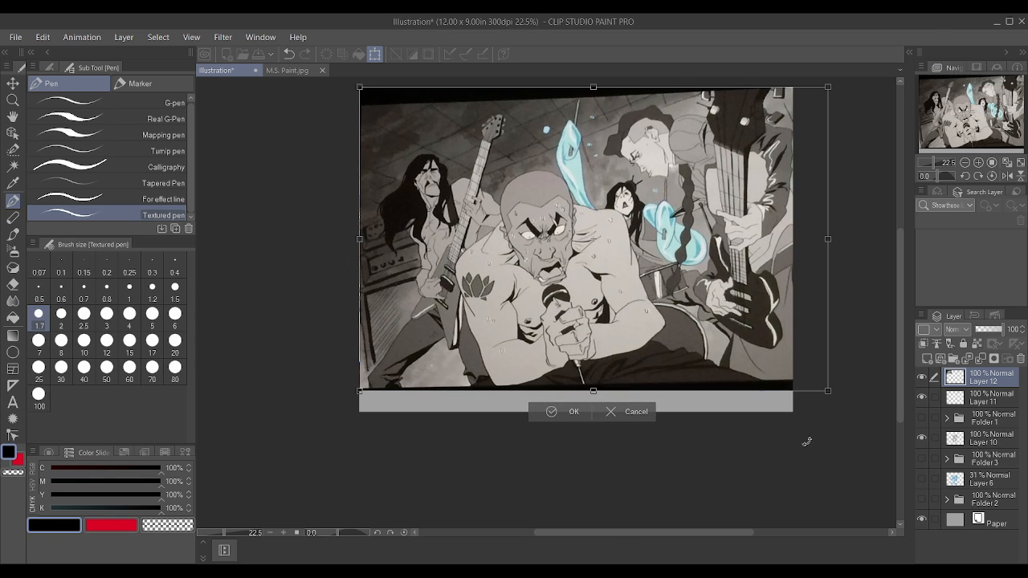
click(566, 417)
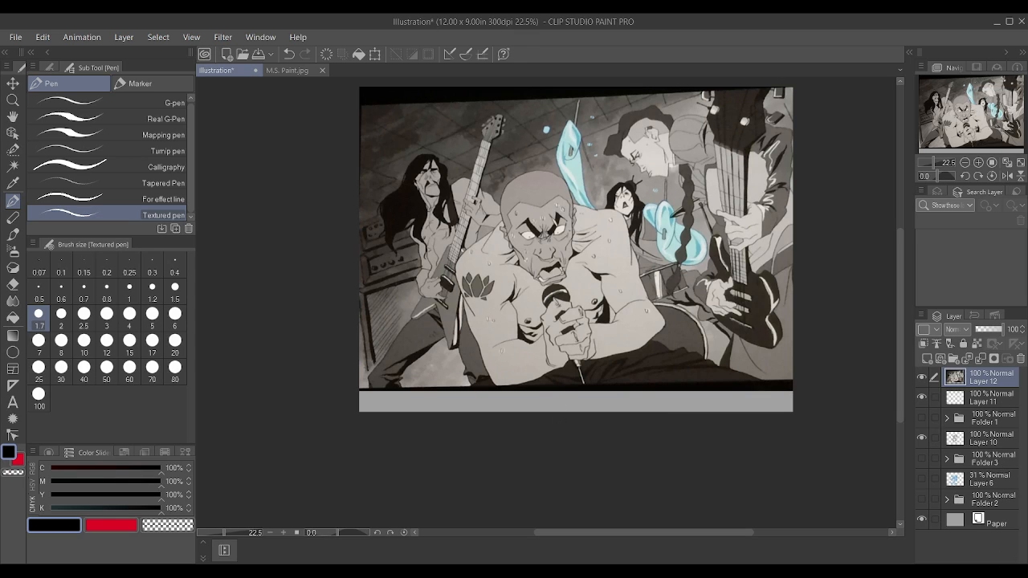
click(922, 377)
Step: On Layer 11, draw the outline of the left upper arm hanging below the left shoulder armor
scroll(696, 225, up, 3)
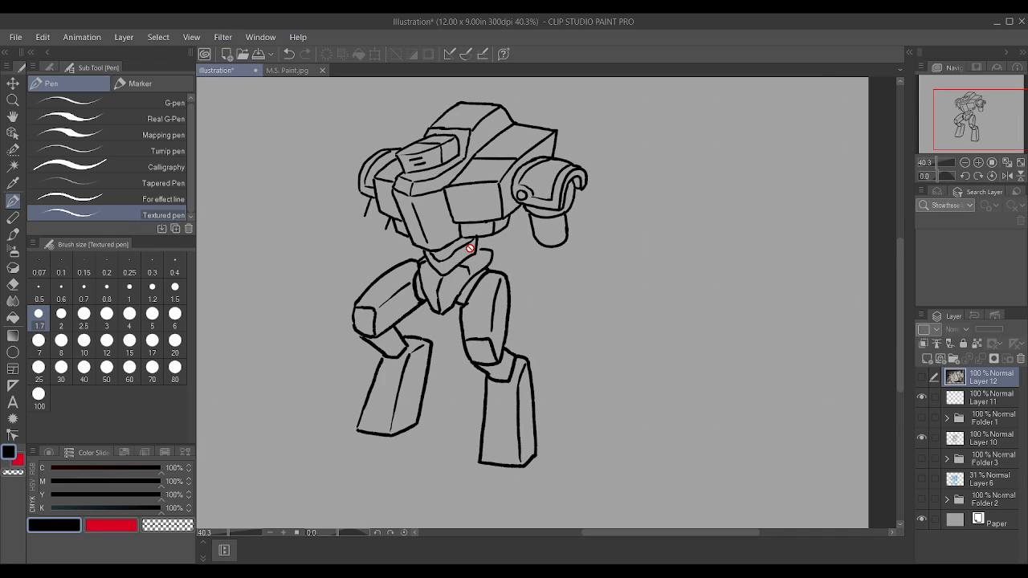
scroll(413, 196, up, 1)
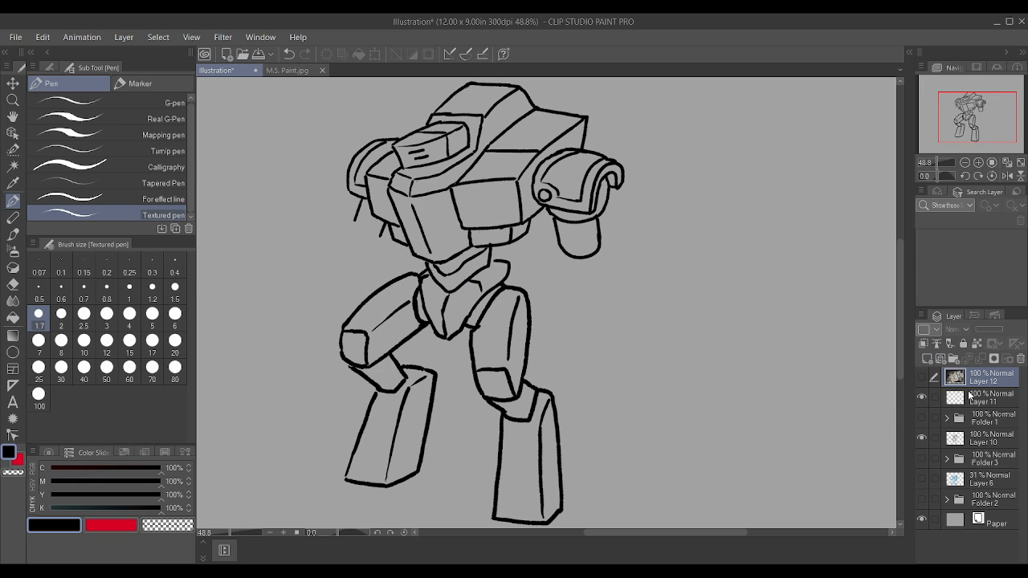
click(970, 396)
scroll(412, 255, down, 2)
scroll(412, 255, up, 3)
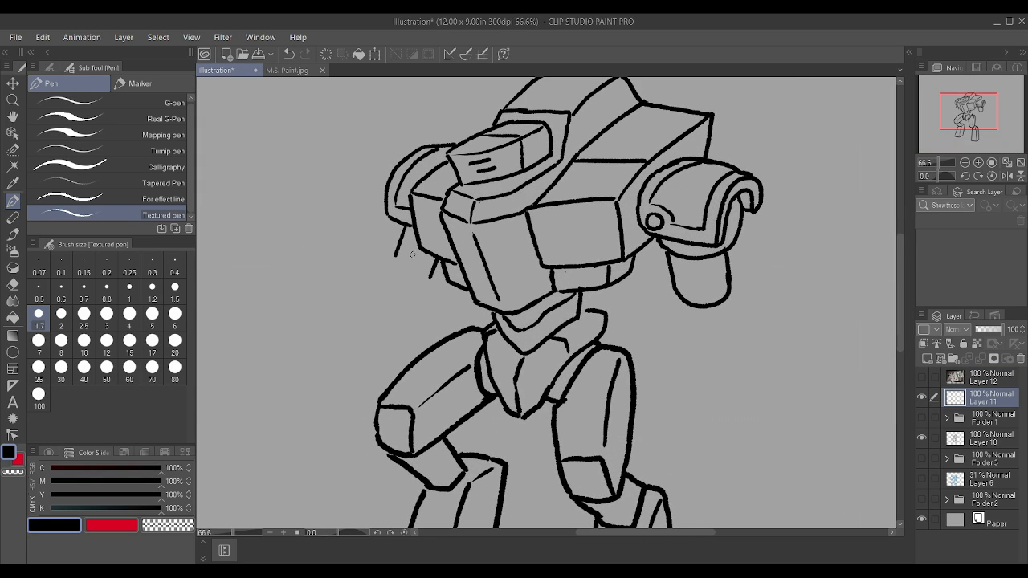
scroll(412, 254, up, 1)
mouse_move(391, 255)
mouse_down()
mouse_move(410, 287)
mouse_move(436, 277)
mouse_up()
scroll(443, 269, down, 2)
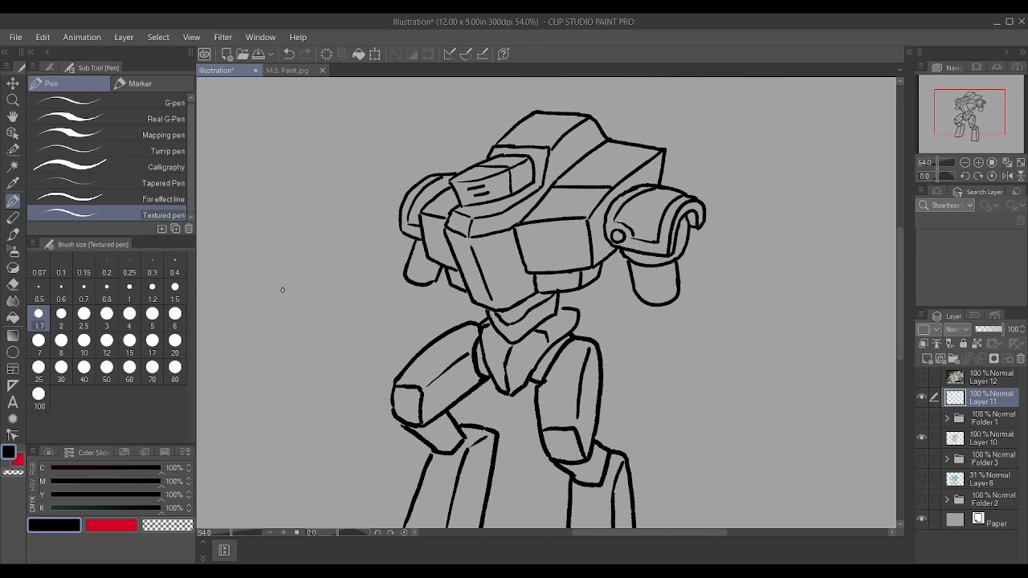
Step: Draw the left forearm as a long tube extending outward from the elbow, closing its wrist end and trimming the excess lines
drag(295, 286, 401, 270)
mouse_move(302, 325)
mouse_down()
mouse_move(425, 303)
mouse_move(437, 280)
mouse_move(396, 267)
mouse_move(437, 283)
mouse_up()
scroll(418, 282, up, 1)
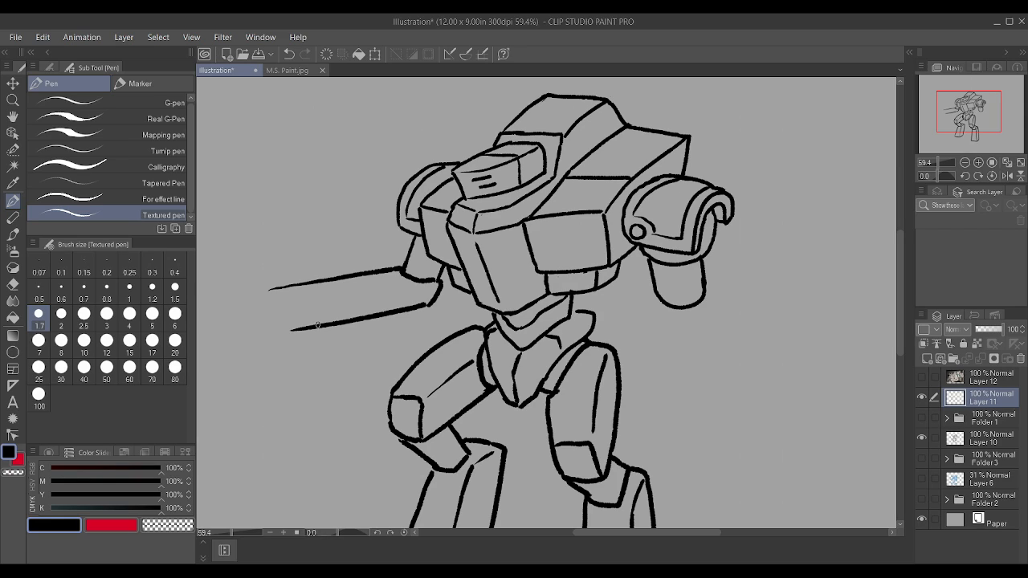
mouse_move(317, 324)
mouse_down()
mouse_move(320, 285)
mouse_move(294, 282)
mouse_move(304, 282)
mouse_up()
mouse_move(310, 326)
mouse_down()
mouse_move(292, 330)
mouse_move(309, 314)
mouse_move(257, 297)
mouse_move(298, 278)
mouse_up()
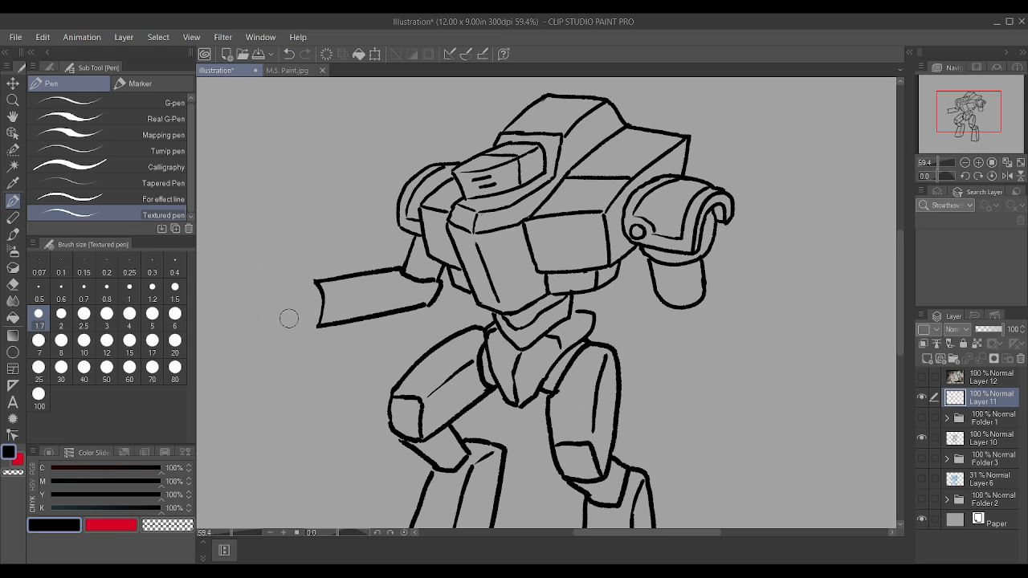
scroll(319, 319, up, 2)
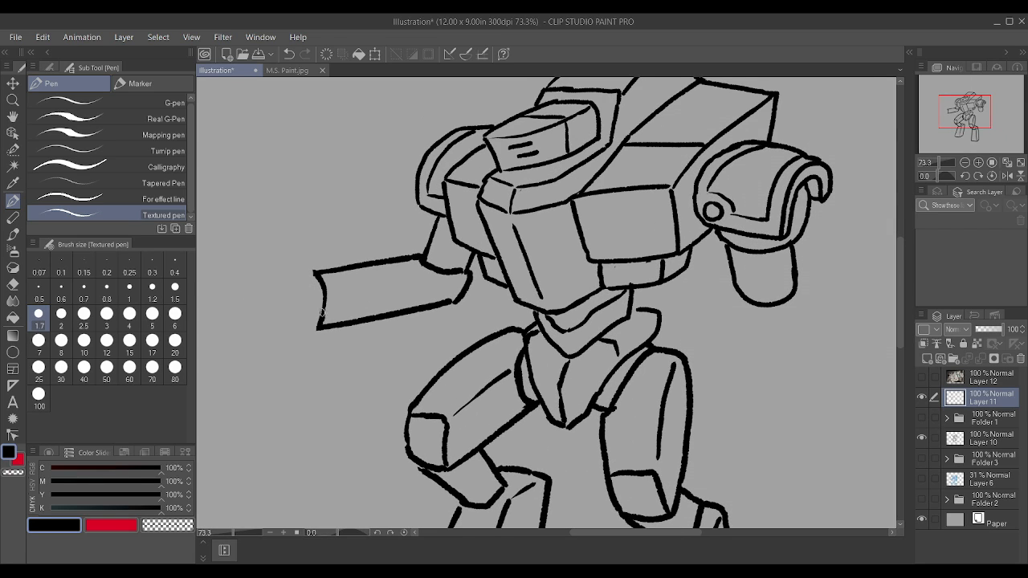
Step: Redraw the wrist end of the left forearm as an outward-bulging curve
mouse_move(321, 312)
mouse_down()
mouse_move(312, 271)
mouse_move(310, 287)
mouse_move(324, 294)
mouse_move(310, 316)
mouse_move(290, 292)
mouse_up()
mouse_move(318, 326)
mouse_down()
mouse_move(326, 296)
mouse_move(314, 277)
mouse_up()
key(ctrl+z)
mouse_move(312, 275)
mouse_down()
mouse_move(330, 292)
mouse_move(336, 327)
mouse_up()
key(ctrl+z)
mouse_move(319, 328)
mouse_down()
mouse_move(330, 291)
mouse_move(317, 273)
mouse_up()
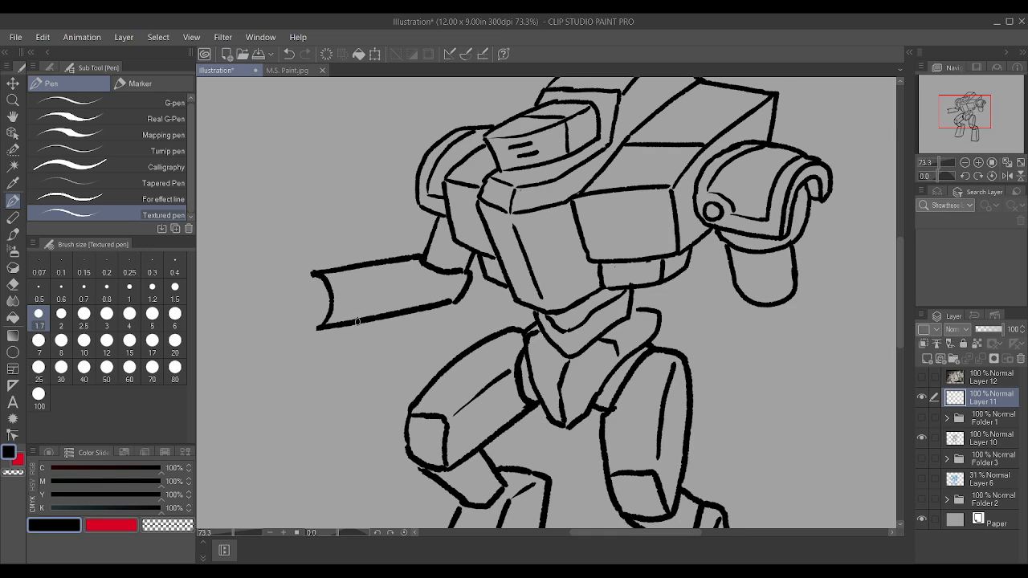
Step: Reduce the pen size to 1.2 and draw a curved band line across the left forearm
mouse_move(358, 321)
mouse_down()
mouse_move(364, 290)
mouse_move(354, 265)
mouse_up()
key(ctrl+z)
key(bracketleft)
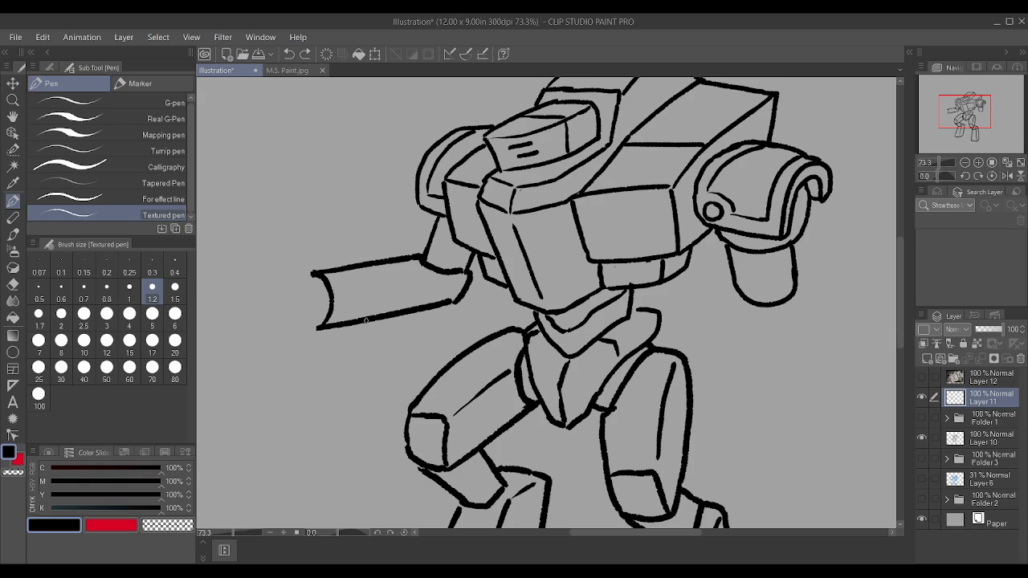
drag(364, 319, 364, 255)
Step: Draw a curved cuff rim at the left wrist and a hand with pointed, segmented fingers extending from it
drag(301, 280, 315, 274)
drag(298, 322, 314, 329)
drag(274, 297, 309, 278)
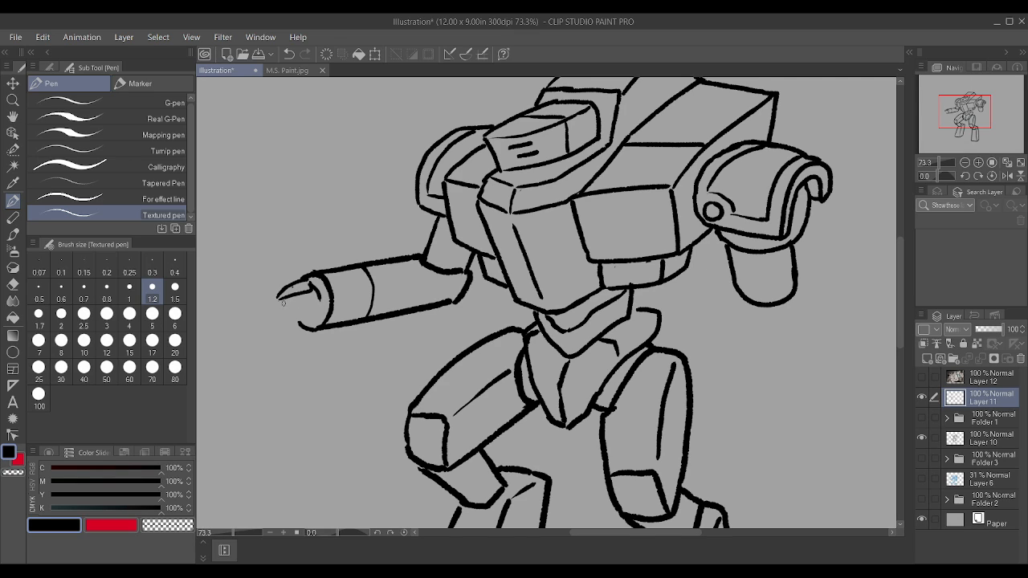
mouse_move(283, 302)
mouse_down()
mouse_move(314, 301)
mouse_move(321, 312)
mouse_move(283, 310)
mouse_up()
scroll(281, 294, up, 1)
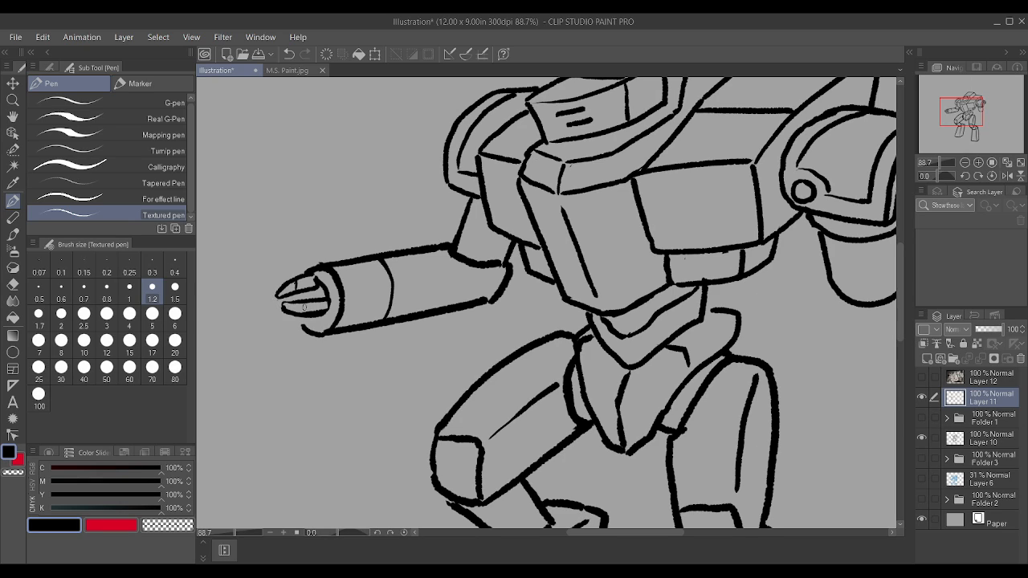
mouse_move(302, 323)
mouse_down()
mouse_move(273, 321)
mouse_move(300, 317)
mouse_move(279, 298)
mouse_move(296, 324)
mouse_move(318, 324)
mouse_up()
scroll(274, 300, down, 2)
scroll(273, 301, up, 4)
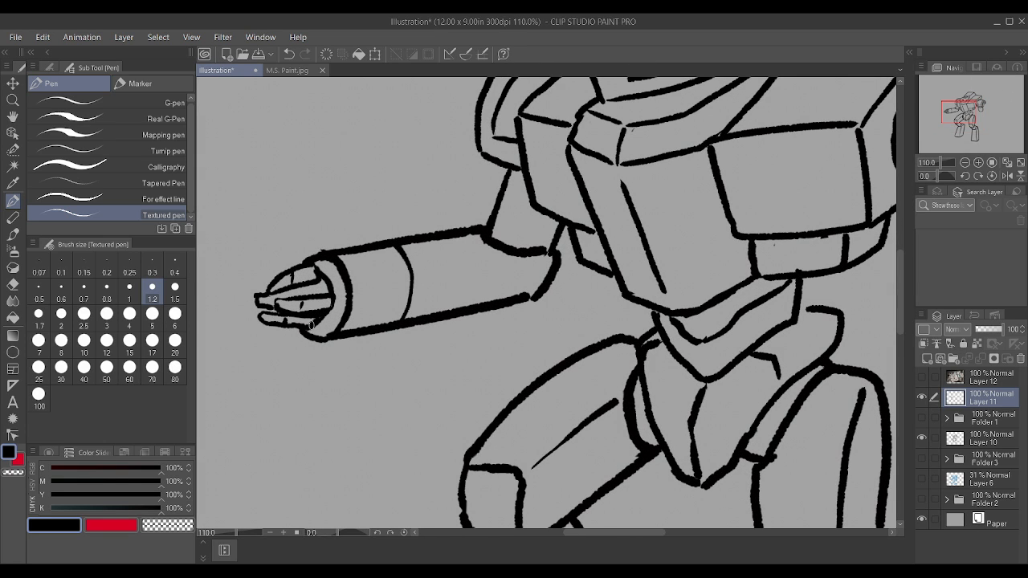
Step: Draw an angular elbow plate with a small round bolt where the left forearm meets the upper arm
scroll(324, 310, down, 2)
scroll(315, 258, down, 3)
scroll(616, 291, up, 2)
scroll(720, 285, down, 3)
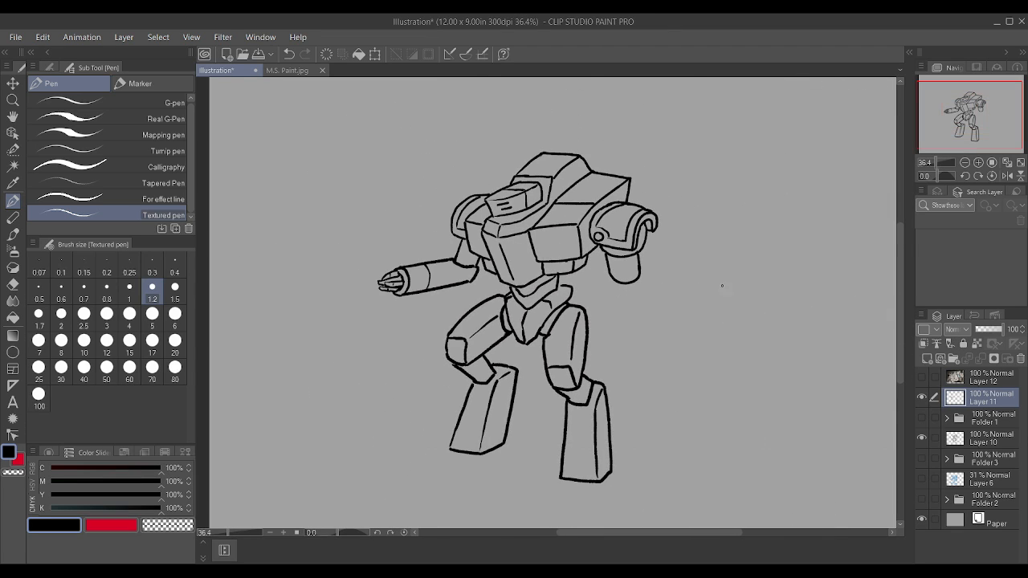
scroll(747, 286, up, 1)
scroll(385, 267, up, 4)
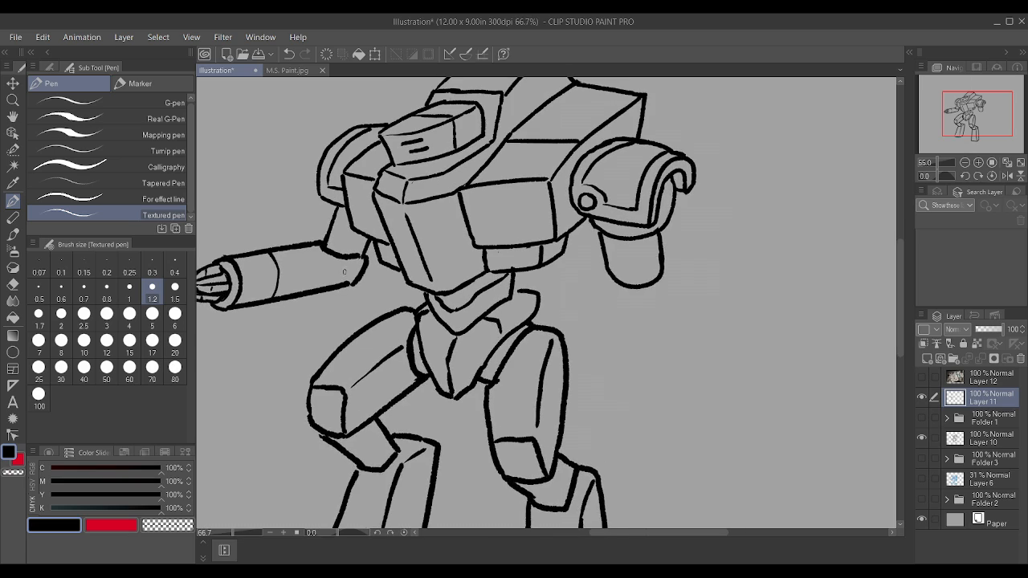
mouse_move(348, 266)
mouse_down()
mouse_move(351, 279)
mouse_move(354, 266)
mouse_move(333, 287)
mouse_move(325, 270)
mouse_move(336, 253)
mouse_move(359, 256)
mouse_up()
mouse_move(344, 290)
mouse_down()
mouse_move(360, 288)
mouse_move(349, 297)
mouse_move(371, 274)
mouse_move(347, 279)
mouse_up()
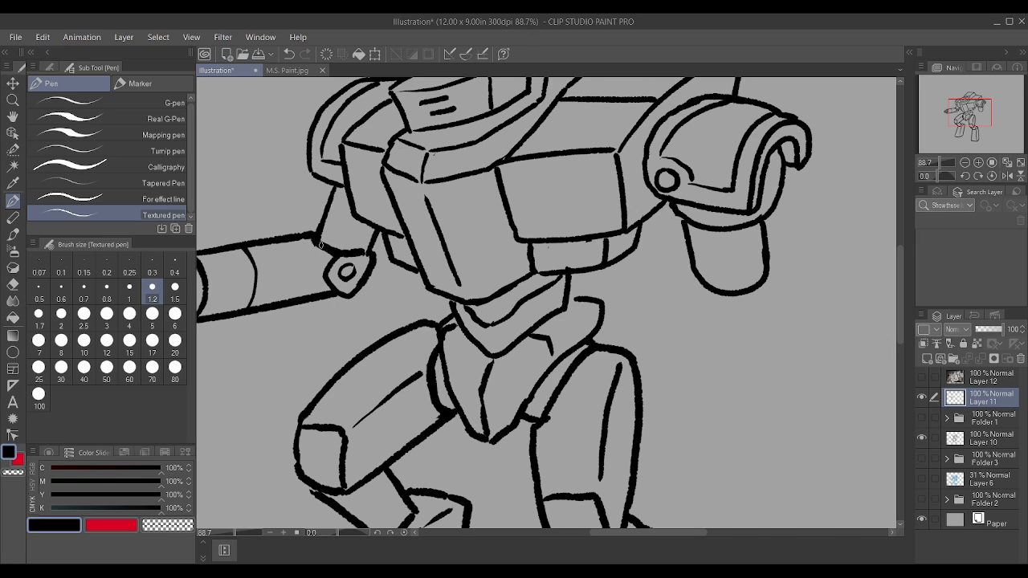
scroll(363, 251, down, 4)
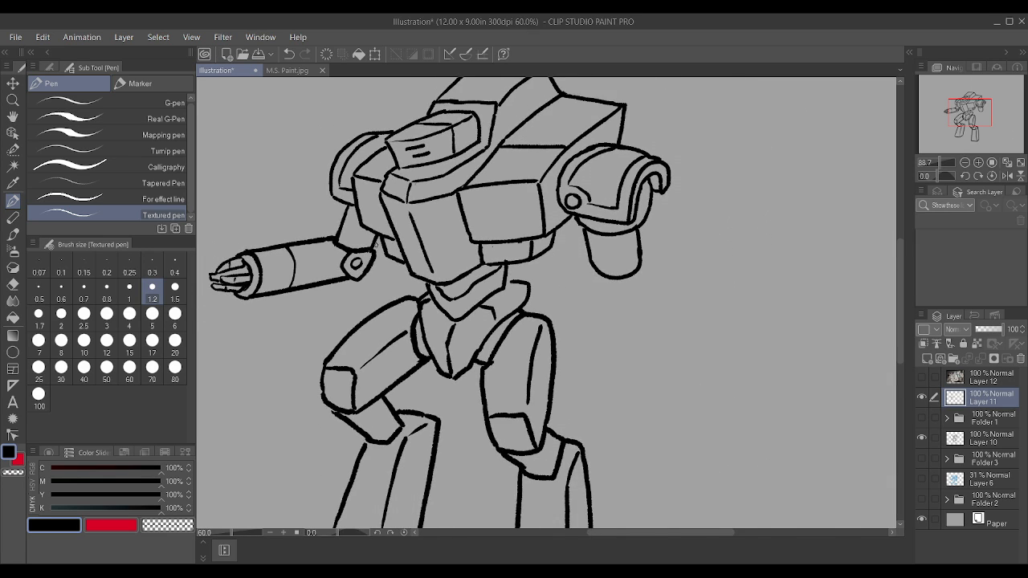
scroll(586, 230, up, 3)
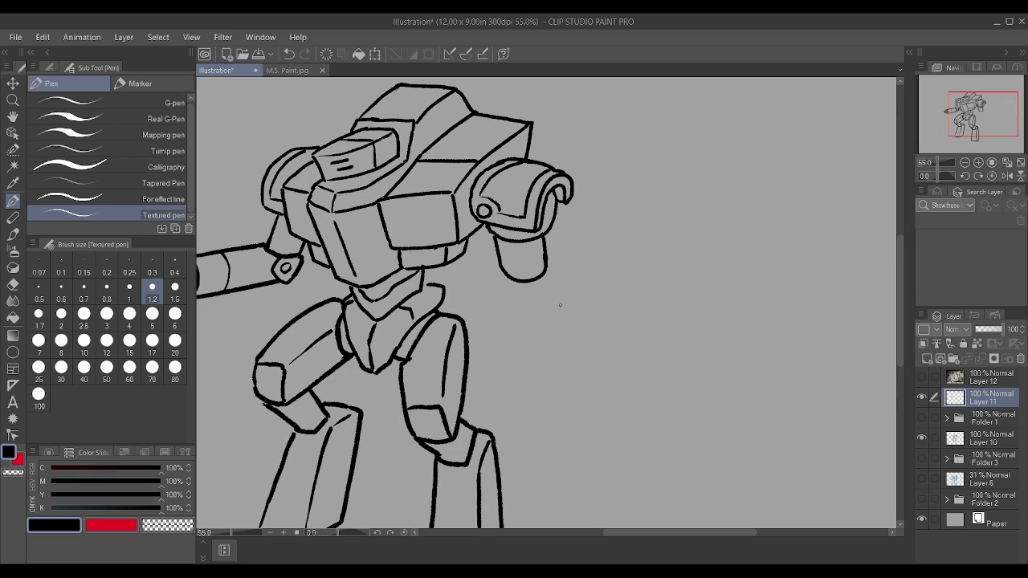
mouse_move(561, 304)
mouse_down()
mouse_move(545, 298)
mouse_move(526, 310)
mouse_move(528, 329)
mouse_up()
drag(543, 274, 561, 302)
drag(522, 331, 498, 274)
scroll(502, 278, down, 2)
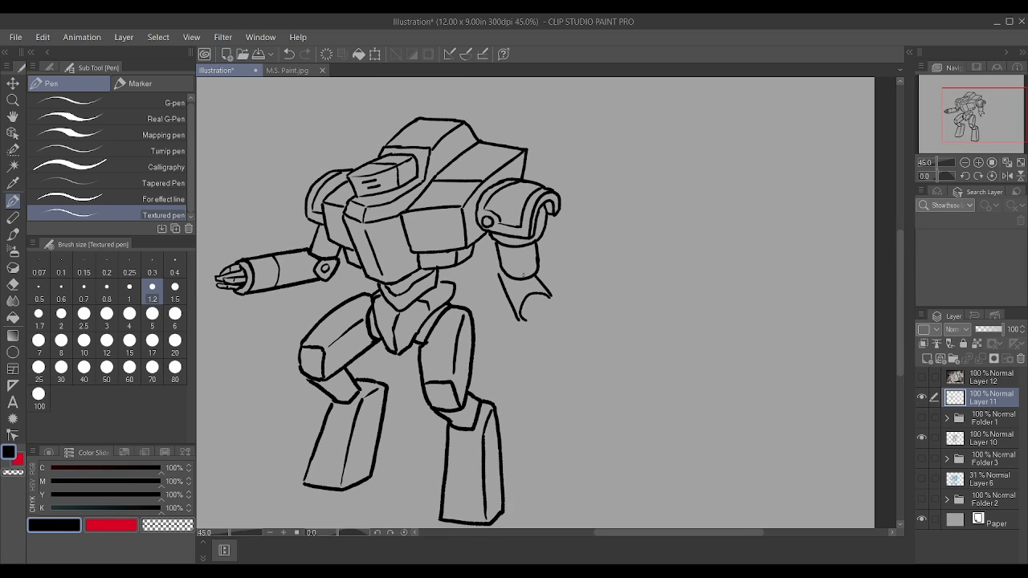
scroll(526, 280, up, 1)
key(ctrl+z)
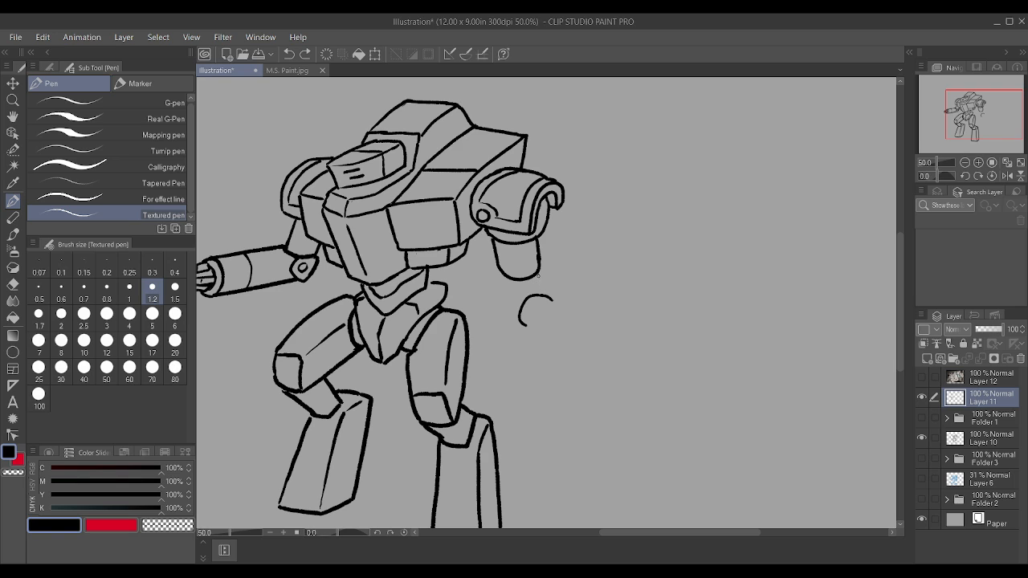
key(ctrl+z)
Step: Move Layer 11 below Folder 1 and merge it with Layer 10
scroll(538, 276, up, 5)
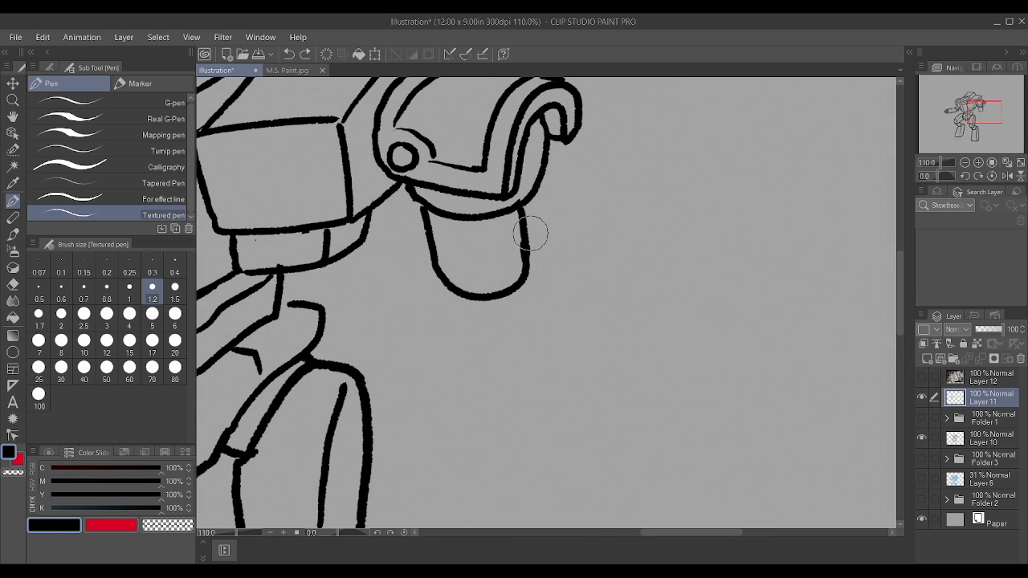
drag(530, 233, 529, 270)
scroll(746, 317, down, 6)
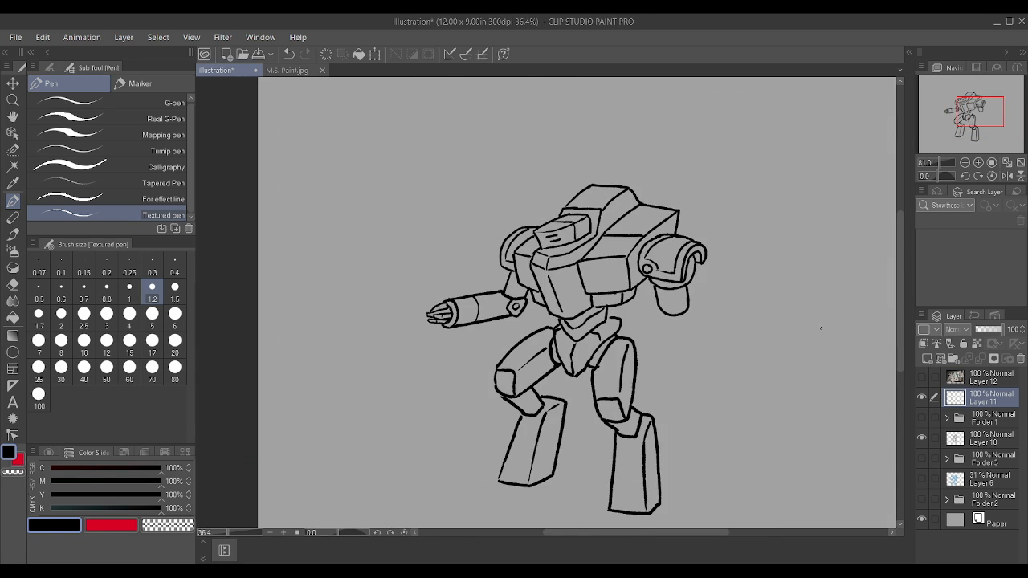
drag(974, 399, 990, 438)
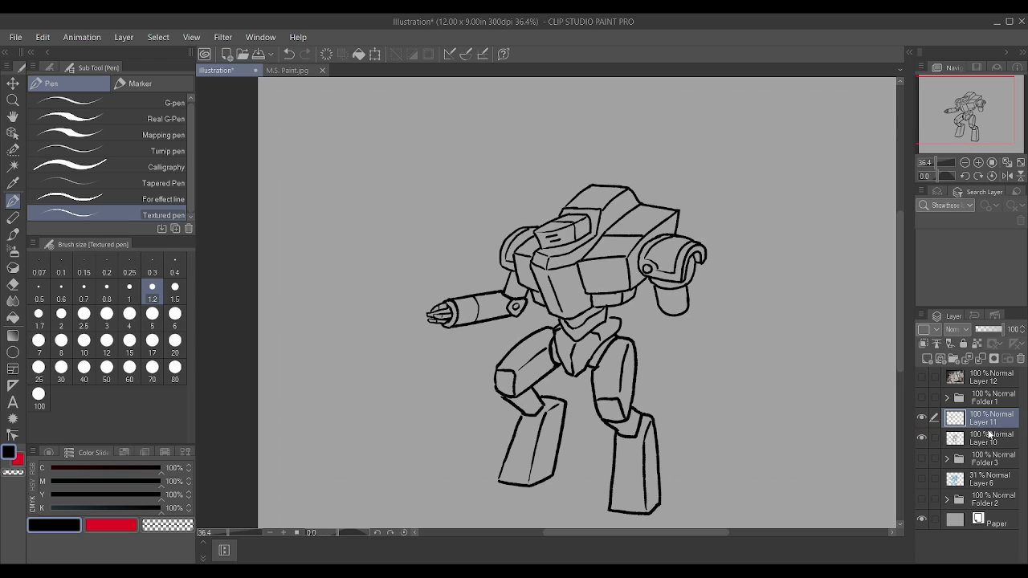
ctrl+click(985, 438)
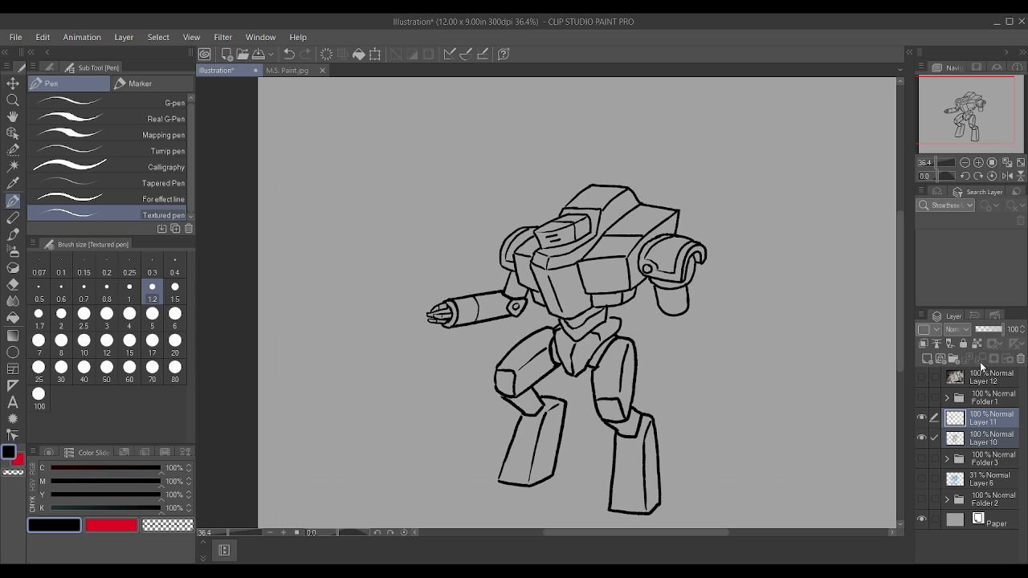
key(ctrl+e)
Step: Erase the cylindrical upper arm below the right shoulder armor and redraw its two sides
scroll(758, 298, up, 5)
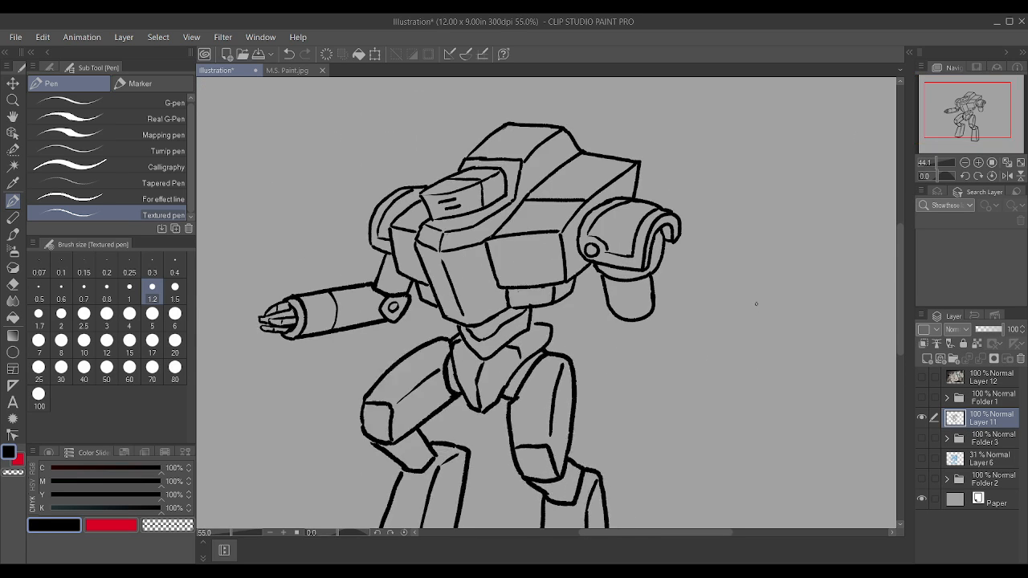
mouse_move(480, 280)
mouse_down()
mouse_move(499, 319)
mouse_move(555, 313)
mouse_move(567, 281)
mouse_move(574, 286)
mouse_move(568, 254)
mouse_up()
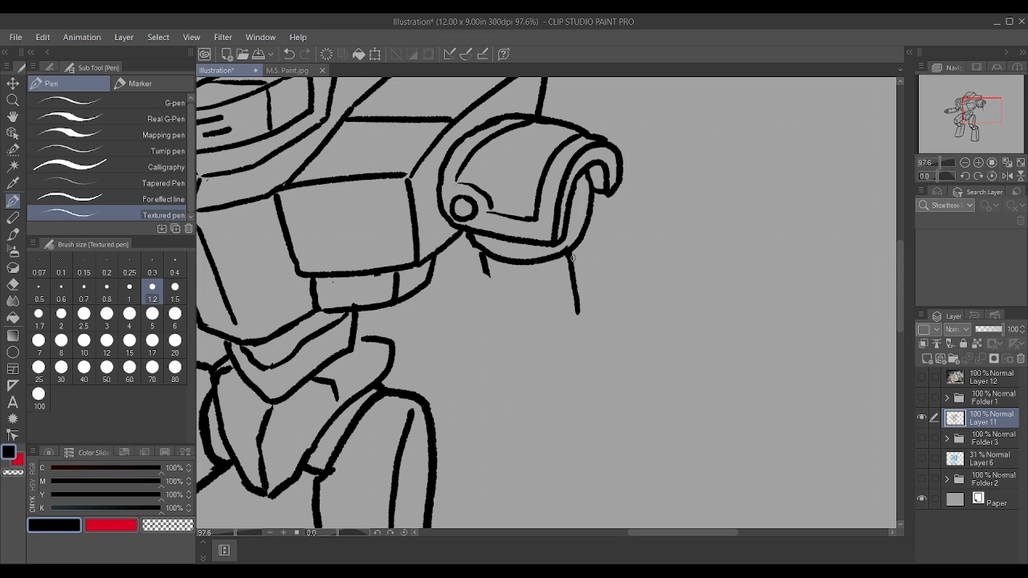
mouse_move(471, 259)
mouse_down()
mouse_move(480, 266)
mouse_move(470, 253)
mouse_up()
drag(485, 314, 481, 256)
key(ctrl+z)
drag(492, 314, 480, 238)
mouse_move(564, 270)
mouse_down()
mouse_move(573, 308)
mouse_move(574, 239)
mouse_up()
Step: Close the lower end of the right upper arm with a curved bottom edge
scroll(546, 289, down, 4)
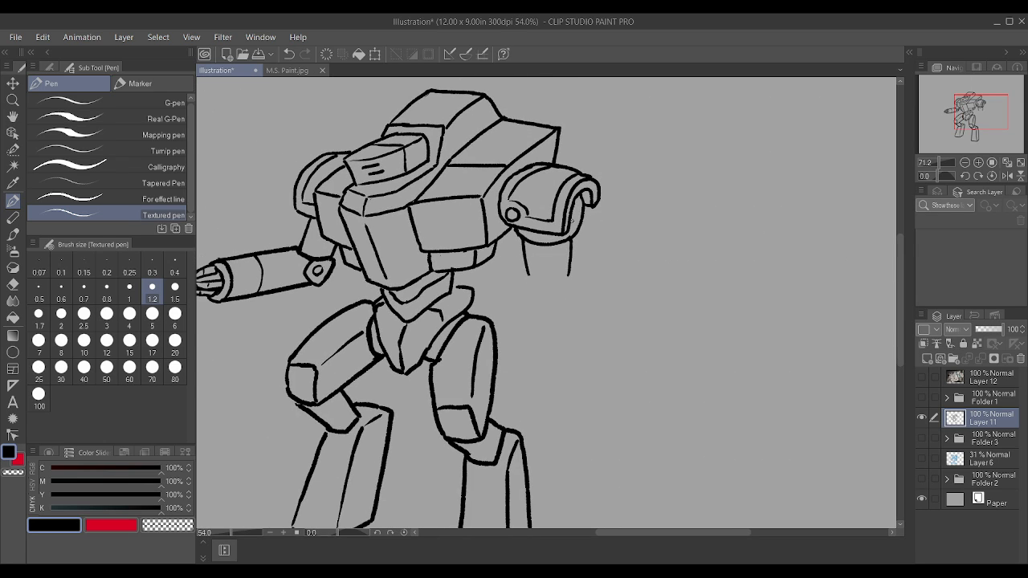
scroll(542, 292, up, 2)
mouse_move(525, 268)
mouse_down()
mouse_move(556, 284)
mouse_move(581, 266)
mouse_up()
scroll(585, 252, down, 2)
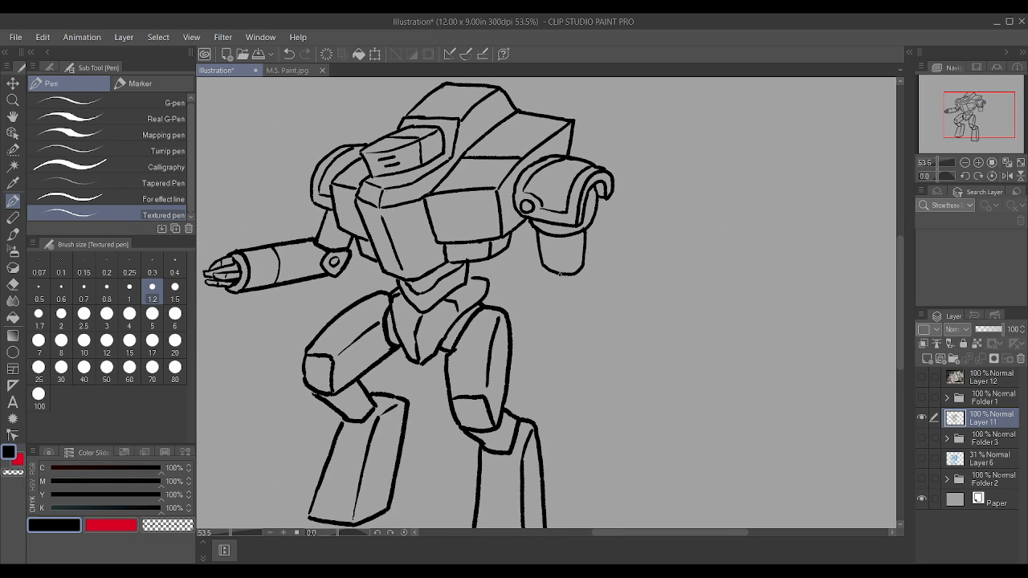
Step: Draw the right forearm with an arched lower end and two slanting sides running down from the upper arm
scroll(578, 248, up, 2)
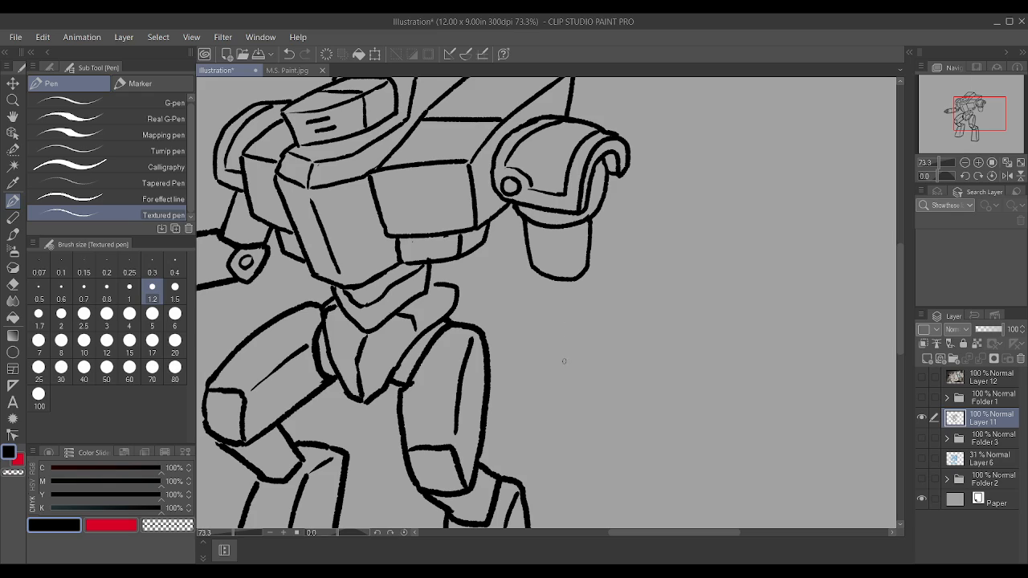
mouse_move(563, 363)
mouse_down()
mouse_move(553, 336)
mouse_move(574, 308)
mouse_move(606, 305)
mouse_move(618, 320)
mouse_move(587, 268)
mouse_up()
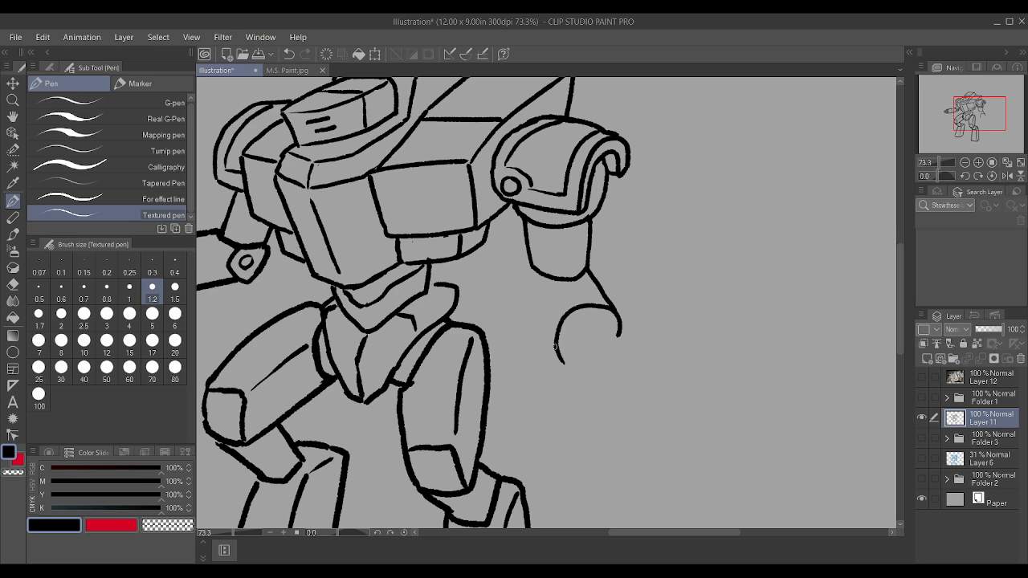
drag(554, 347, 533, 277)
scroll(535, 281, down, 1)
scroll(535, 282, up, 1)
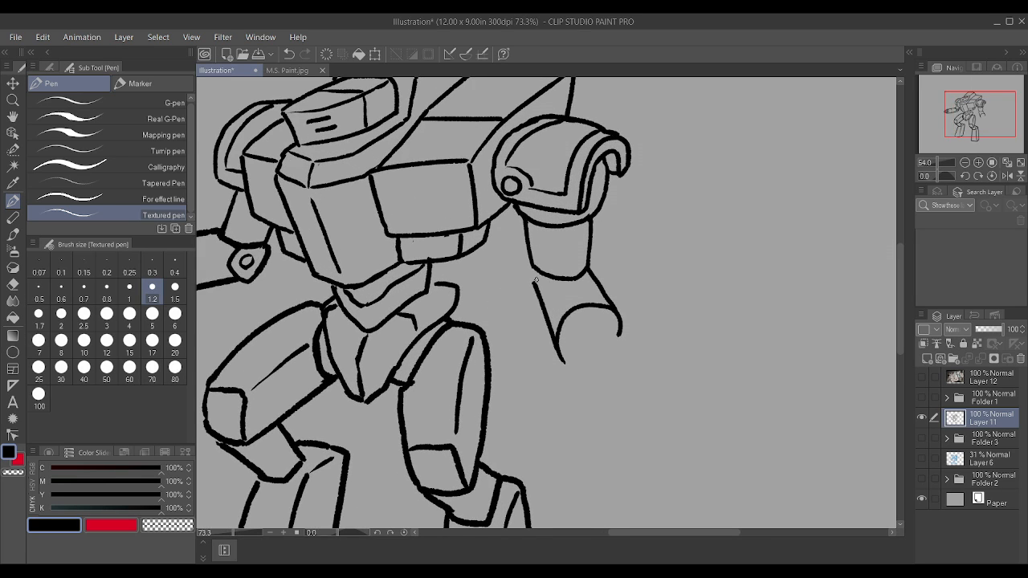
Step: Draw an elbow joint at the left of the right upper arm's lower end and redraw the forearm's sides and arched end
key(ctrl+z)
scroll(536, 280, up, 1)
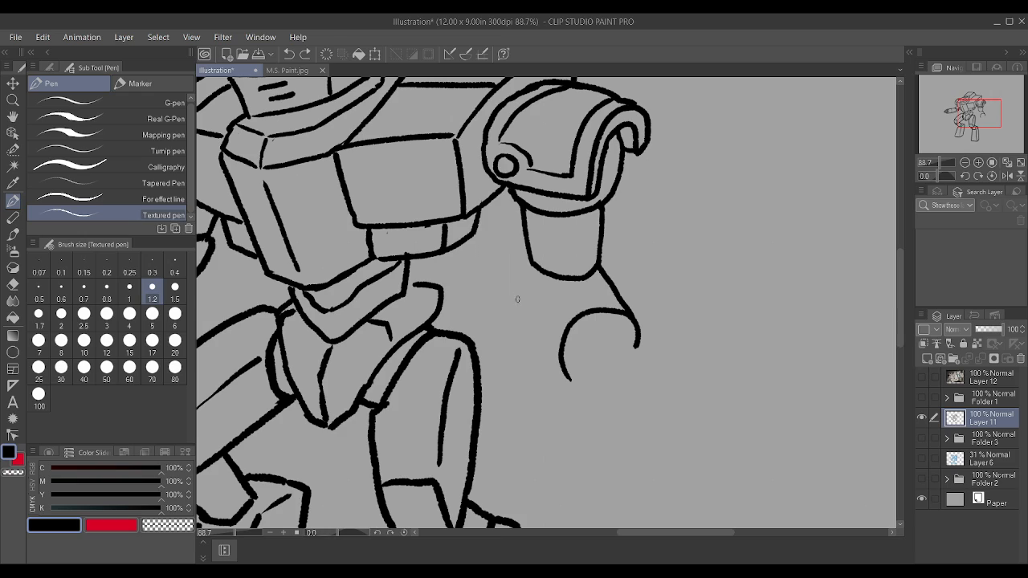
mouse_move(520, 305)
mouse_down()
mouse_move(523, 255)
mouse_move(533, 264)
mouse_move(521, 301)
mouse_move(540, 270)
mouse_up()
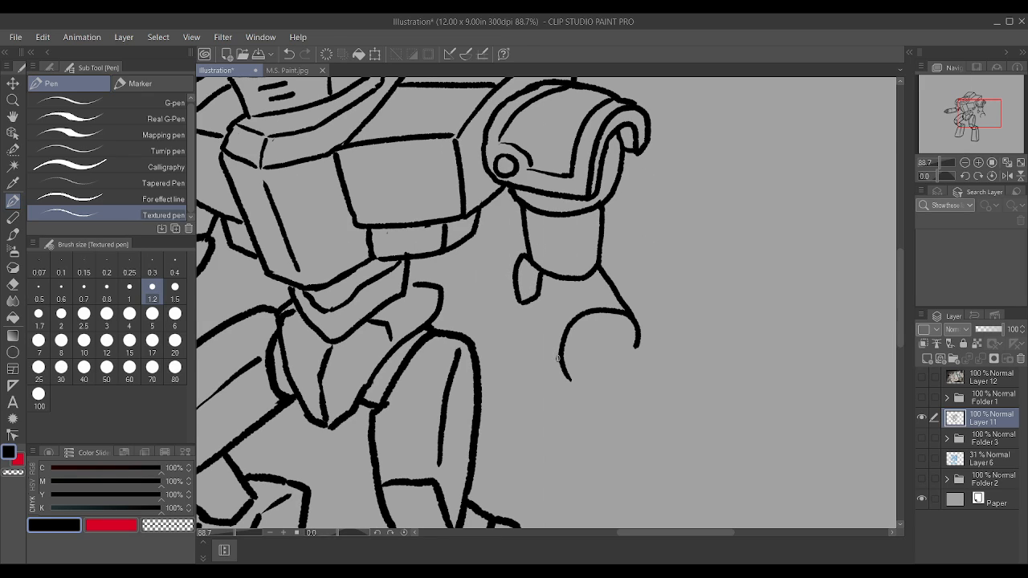
drag(560, 361, 534, 291)
drag(570, 380, 572, 375)
mouse_move(629, 301)
mouse_down()
mouse_move(640, 336)
mouse_move(615, 282)
mouse_move(626, 316)
mouse_up()
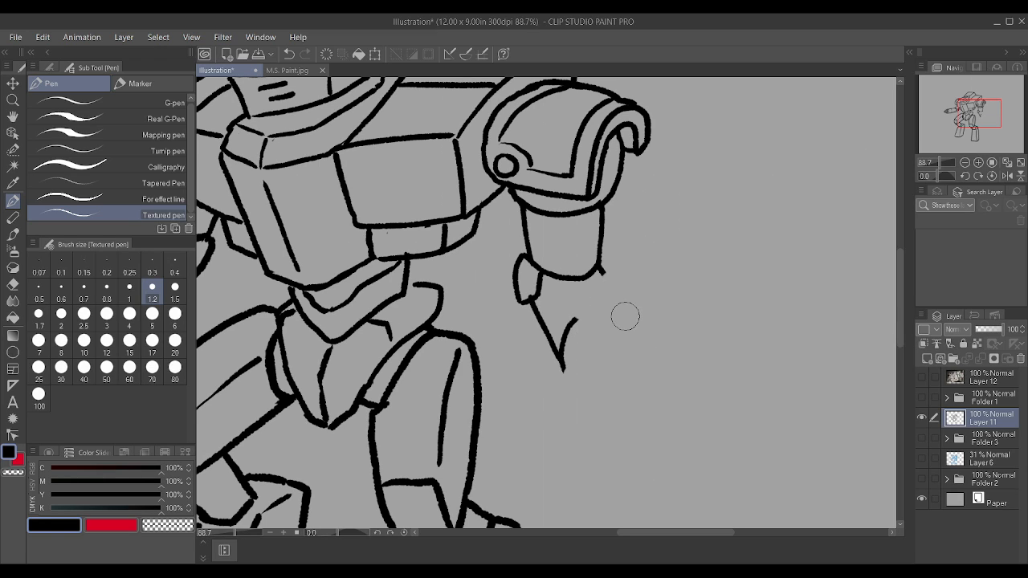
mouse_move(569, 336)
mouse_down()
mouse_move(592, 310)
mouse_move(625, 323)
mouse_move(598, 272)
mouse_up()
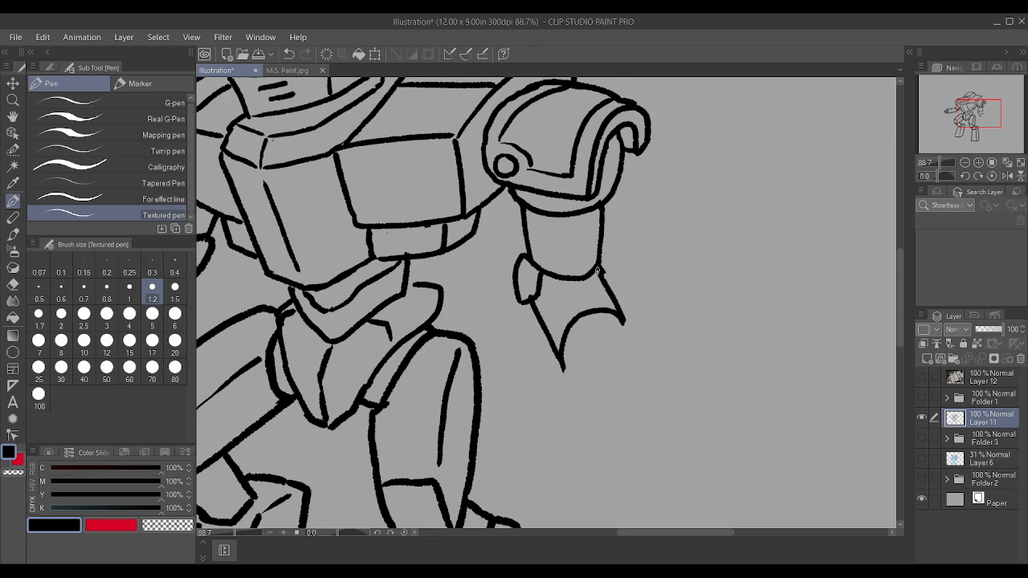
Step: Extend the right forearm with a second, parallel arc below its arched end, retrying the stroke
scroll(598, 252, up, 2)
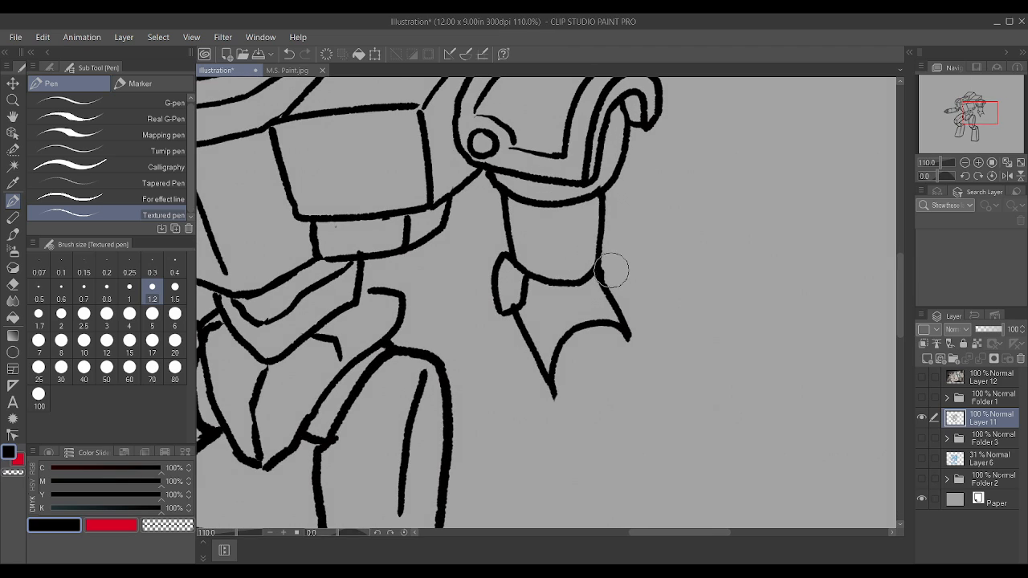
mouse_move(551, 381)
mouse_down()
mouse_move(559, 392)
mouse_move(622, 358)
mouse_move(621, 338)
mouse_up()
key(ctrl+z)
scroll(620, 339, down, 3)
scroll(622, 342, up, 2)
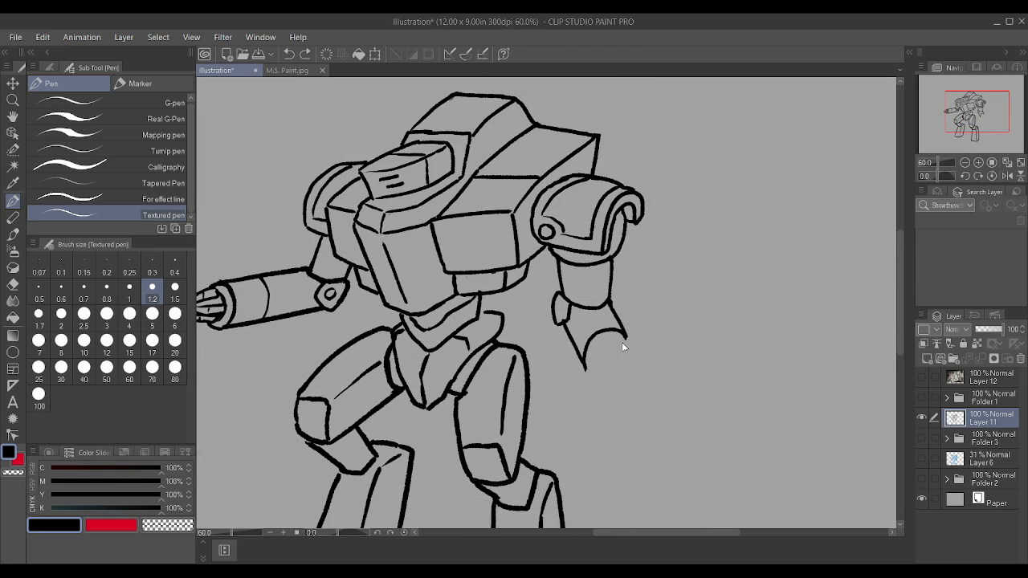
scroll(628, 359, up, 1)
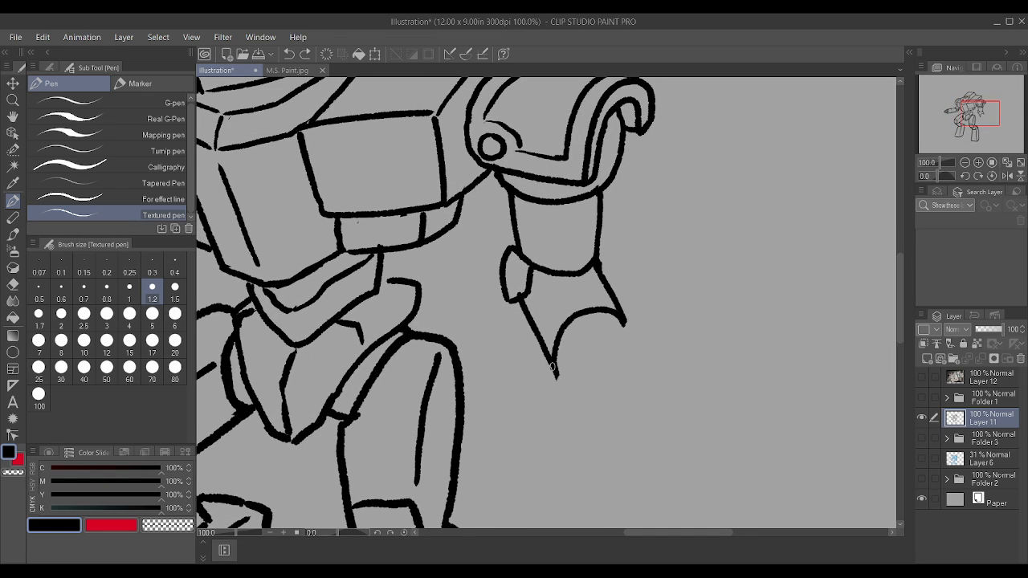
mouse_move(553, 366)
mouse_down()
mouse_move(566, 389)
mouse_move(587, 354)
mouse_move(608, 347)
mouse_move(643, 351)
mouse_move(624, 302)
mouse_up()
scroll(625, 302, down, 1)
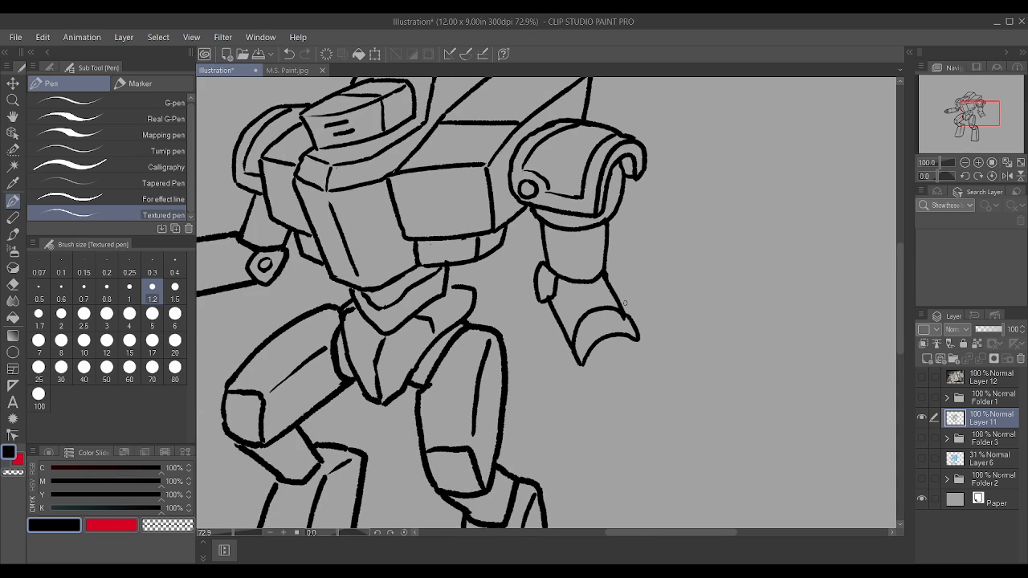
key(ctrl+z)
scroll(666, 305, up, 2)
mouse_move(509, 408)
mouse_down()
mouse_move(530, 372)
mouse_move(565, 357)
mouse_move(603, 366)
mouse_move(592, 320)
mouse_up()
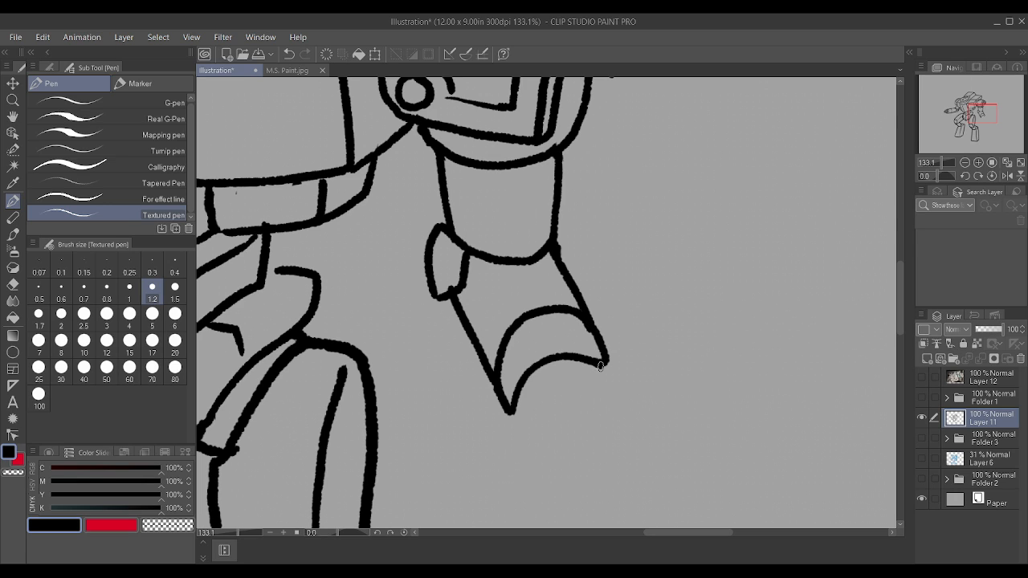
scroll(595, 366, down, 2)
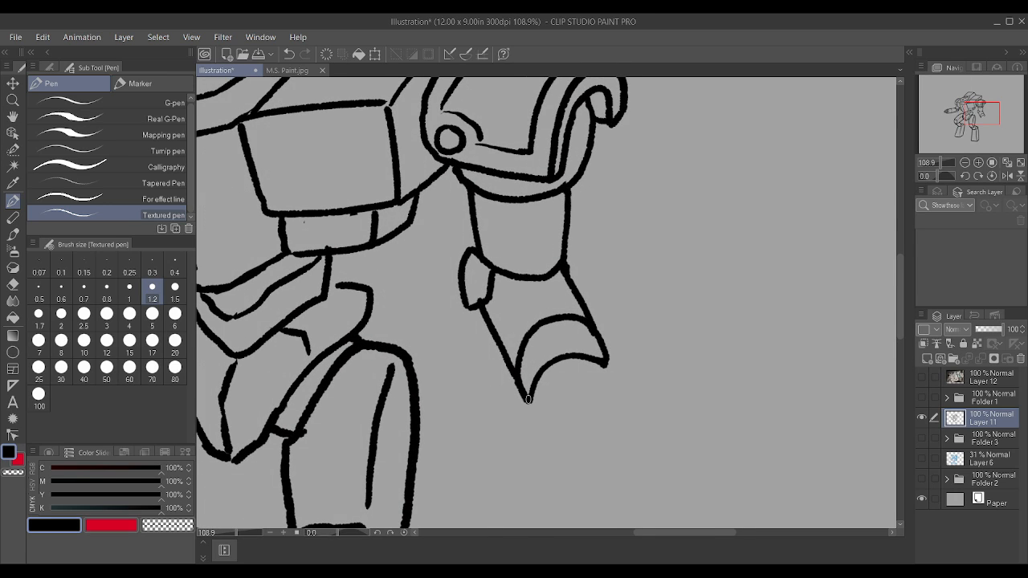
Step: Close the right forearm with a rounded lower end and rework the arc inside it into a circular cap
mouse_move(528, 399)
mouse_down()
mouse_move(587, 413)
mouse_move(608, 366)
mouse_up()
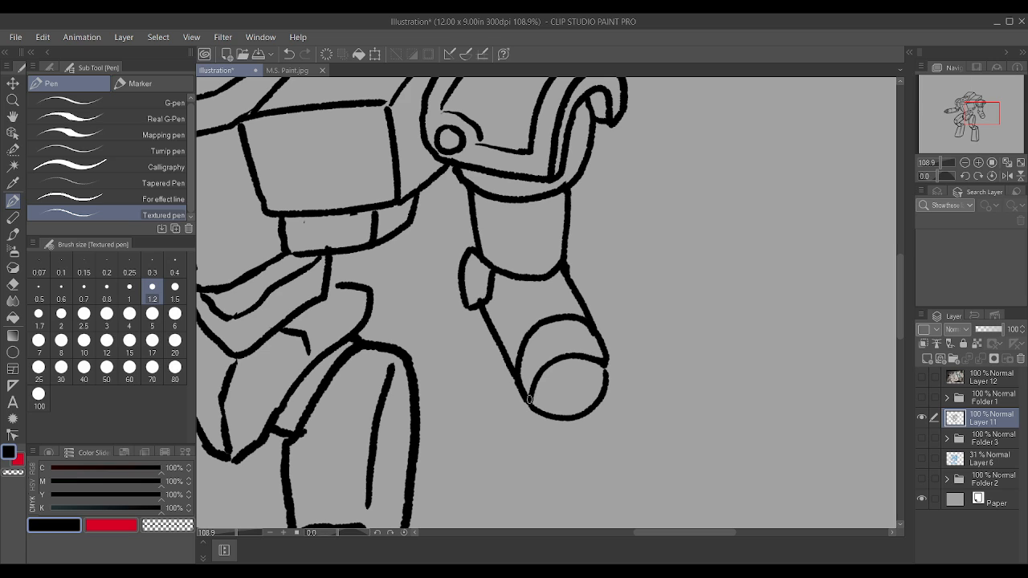
mouse_move(530, 399)
mouse_down()
mouse_move(562, 359)
mouse_move(598, 362)
mouse_move(607, 379)
mouse_up()
scroll(606, 358, down, 4)
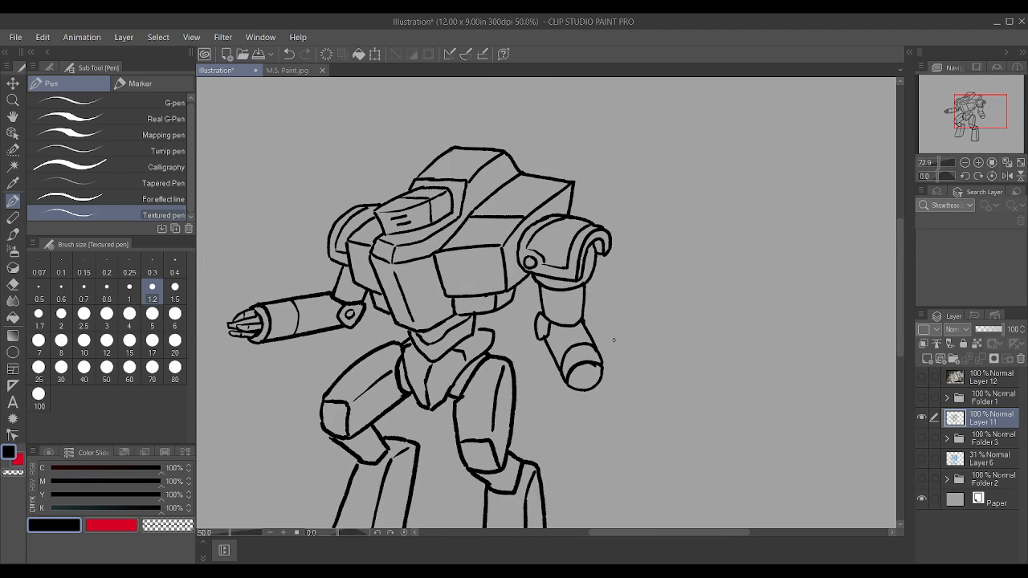
scroll(614, 340, up, 5)
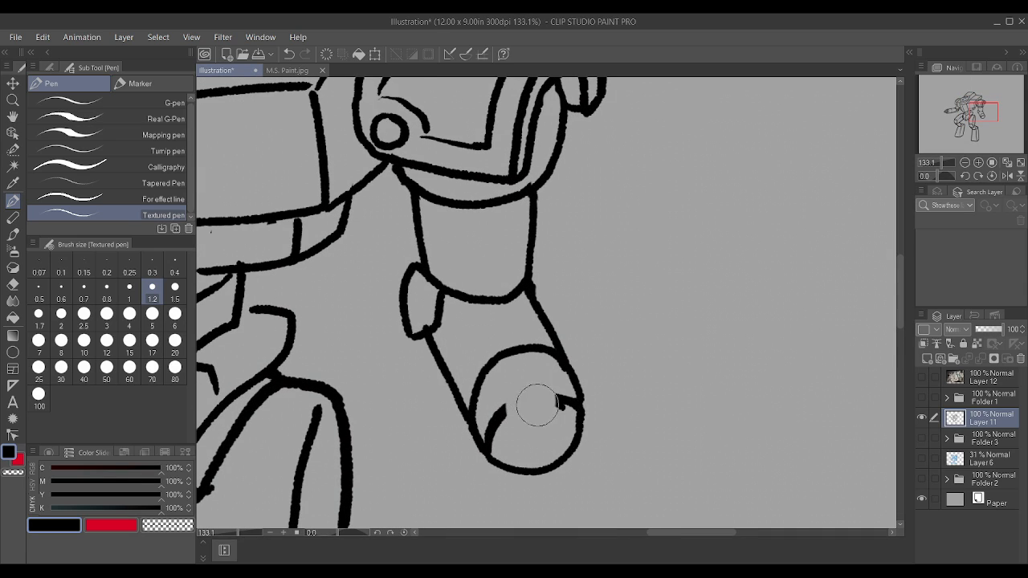
mouse_move(537, 406)
mouse_down()
mouse_move(493, 420)
mouse_move(503, 436)
mouse_move(558, 401)
mouse_move(551, 409)
mouse_up()
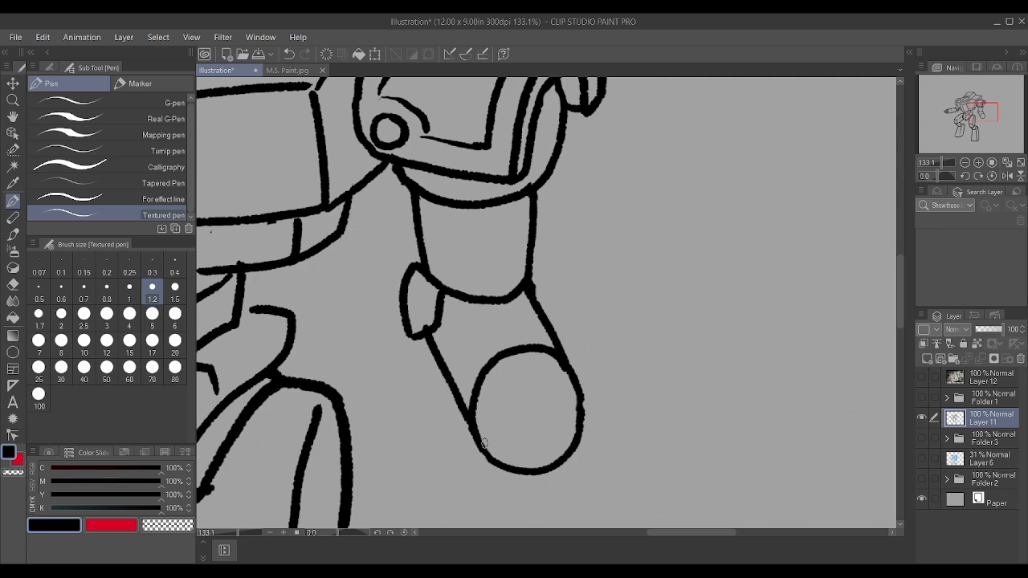
mouse_move(484, 448)
mouse_down()
mouse_move(483, 421)
mouse_move(502, 389)
mouse_move(542, 385)
mouse_move(572, 403)
mouse_up()
scroll(572, 403, down, 6)
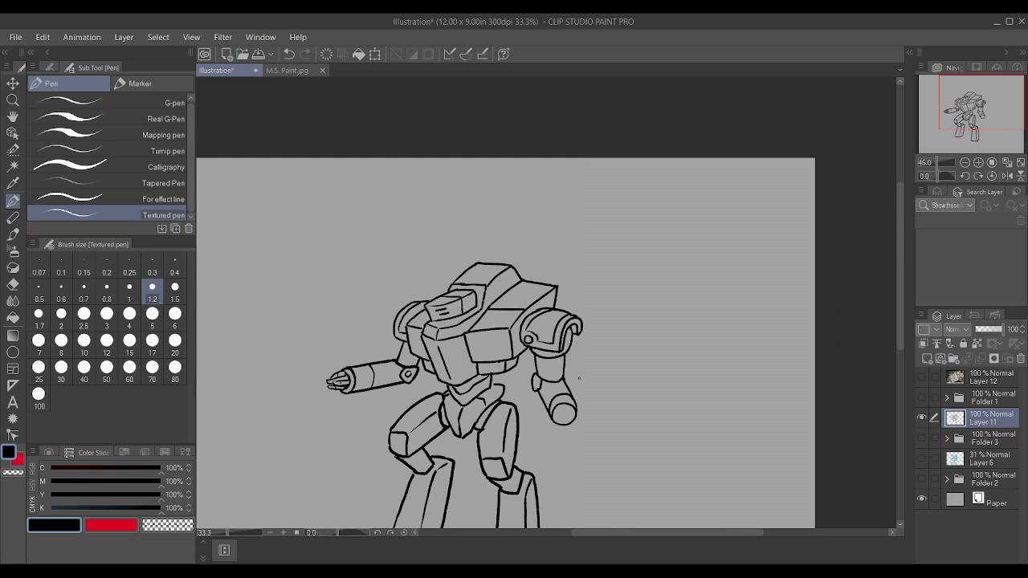
Step: Undo the right forearm, the elbow joint and the upper arm's curved bottom edge
key(ctrl+z)
key(ctrl+z)
key(ctrl+z)
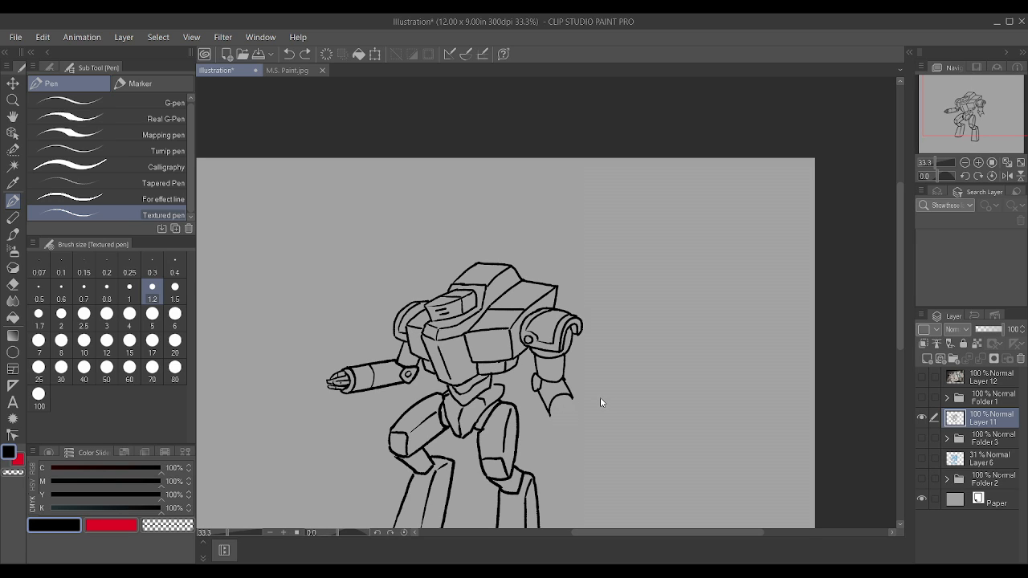
key(ctrl+z)
key(ctrl+z)
key(ctrl+z)
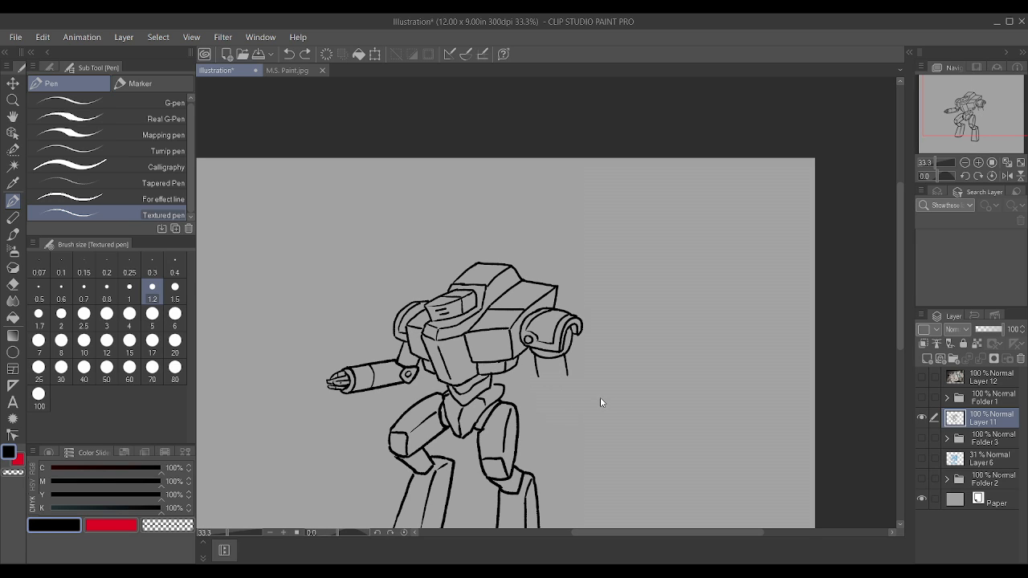
Step: Redraw the right upper arm's outer side and bottom curve, and try an elbow joint and a forearm line toward the thigh
scroll(601, 402, up, 3)
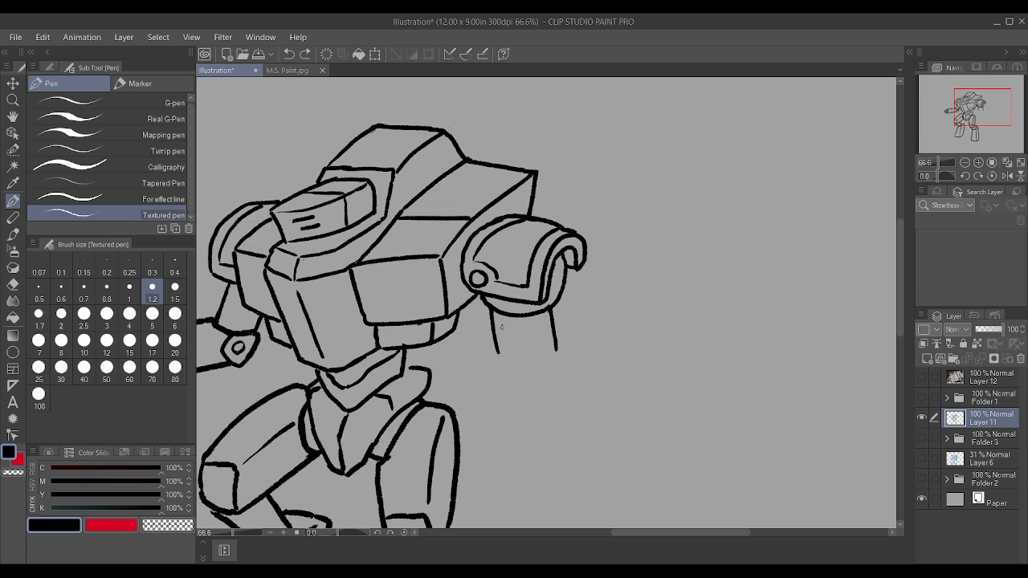
key(ctrl+z)
drag(551, 310, 548, 354)
scroll(501, 325, down, 3)
scroll(503, 327, up, 3)
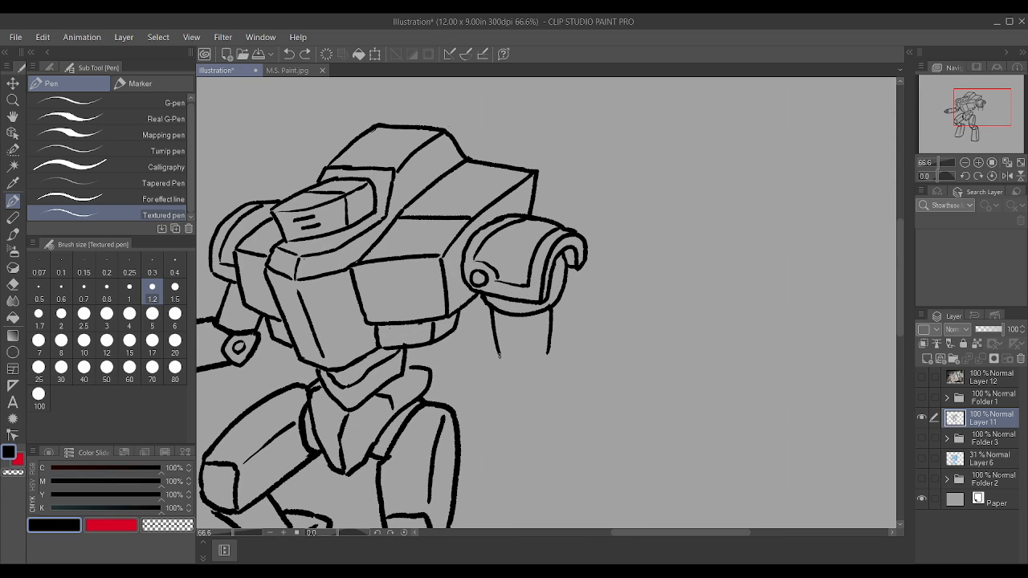
mouse_move(499, 355)
mouse_down()
mouse_move(539, 364)
mouse_move(535, 371)
mouse_move(553, 352)
mouse_move(538, 376)
mouse_up()
scroll(534, 326, down, 1)
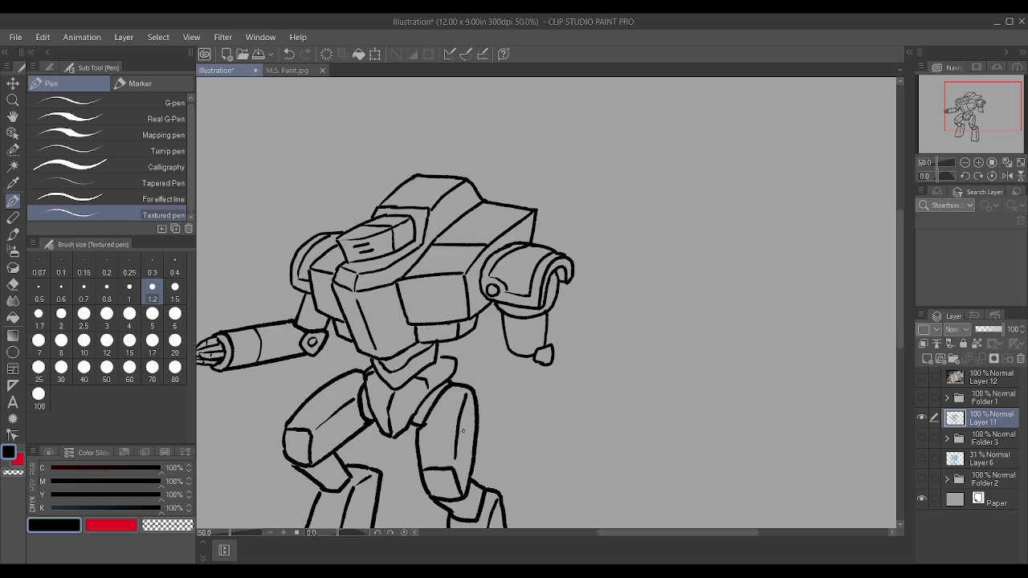
drag(471, 411, 506, 349)
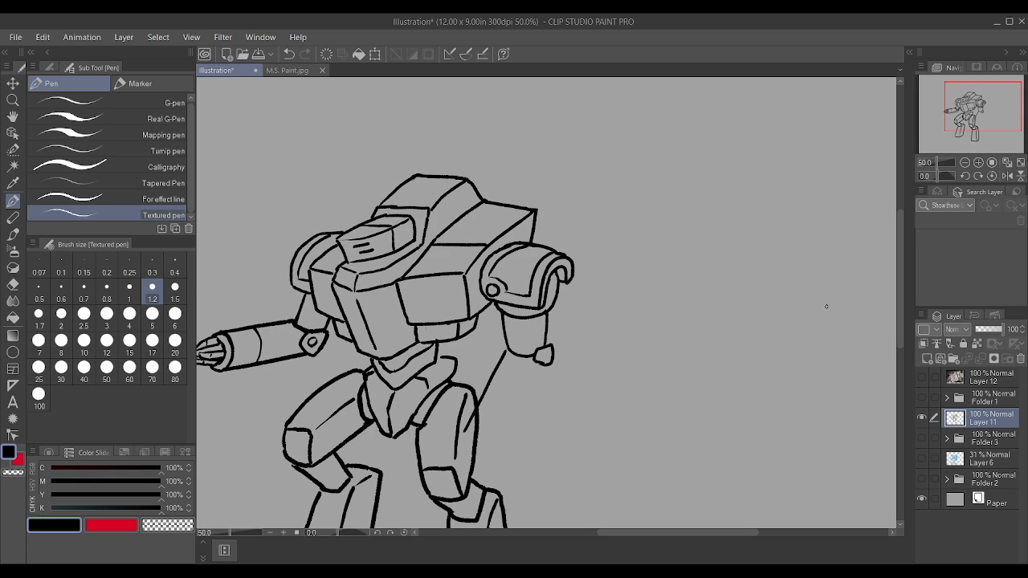
key(ctrl+z)
Step: Add a new layer and draw a right elbow joint and a bent forearm slanting down across the thigh
click(926, 359)
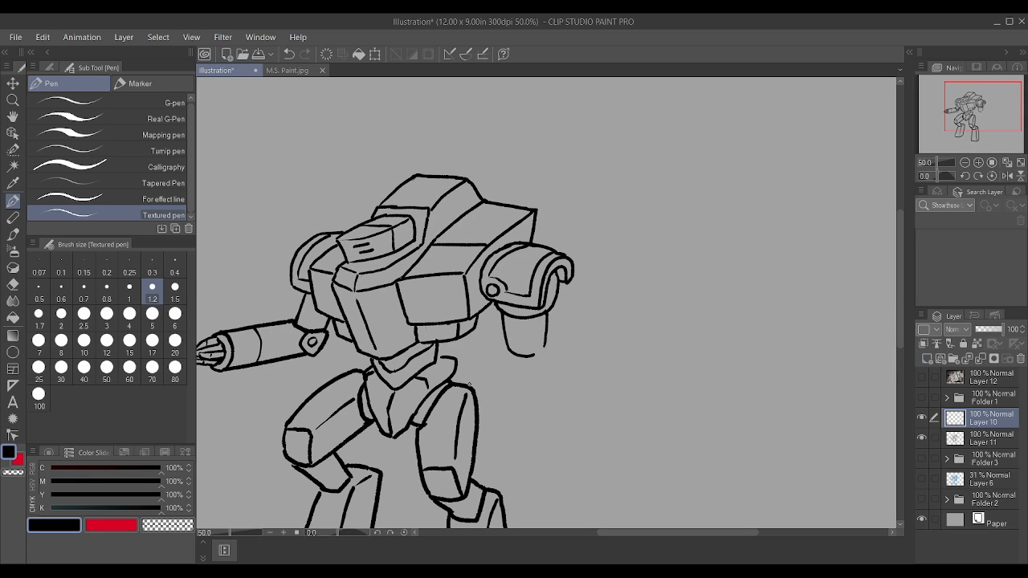
scroll(395, 374, up, 1)
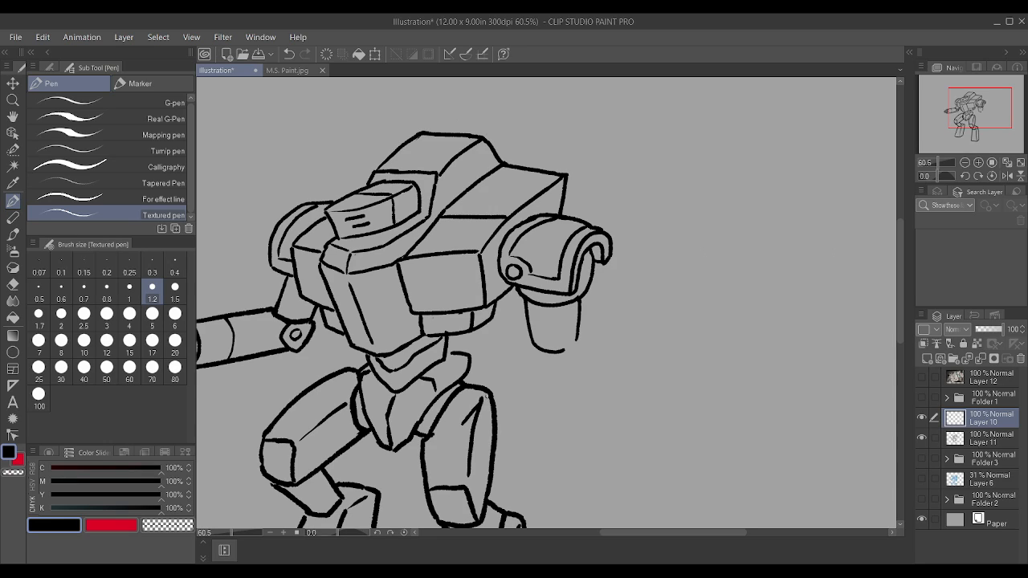
drag(486, 396, 533, 346)
mouse_move(464, 434)
mouse_down()
mouse_move(498, 455)
mouse_move(519, 434)
mouse_move(581, 364)
mouse_move(586, 351)
mouse_move(567, 365)
mouse_move(563, 345)
mouse_move(590, 328)
mouse_move(580, 371)
mouse_up()
scroll(584, 357, down, 1)
scroll(586, 351, up, 4)
scroll(573, 359, up, 1)
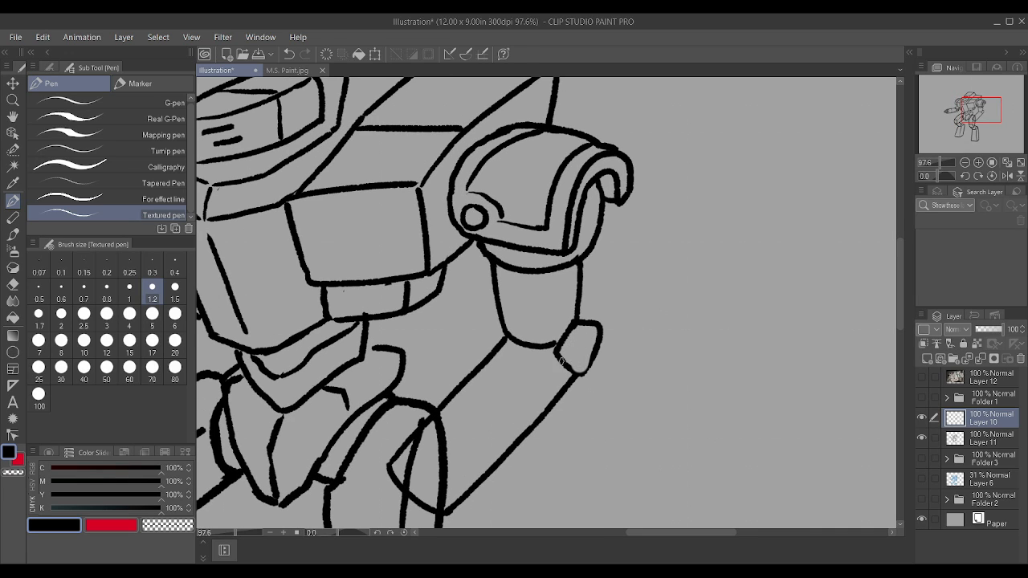
Step: Draw a small pivot circle in the right elbow joint and a curved band across the forearm near the wrist
mouse_move(571, 369)
mouse_down()
mouse_move(591, 361)
mouse_move(572, 347)
mouse_move(576, 334)
mouse_up()
drag(427, 424, 487, 474)
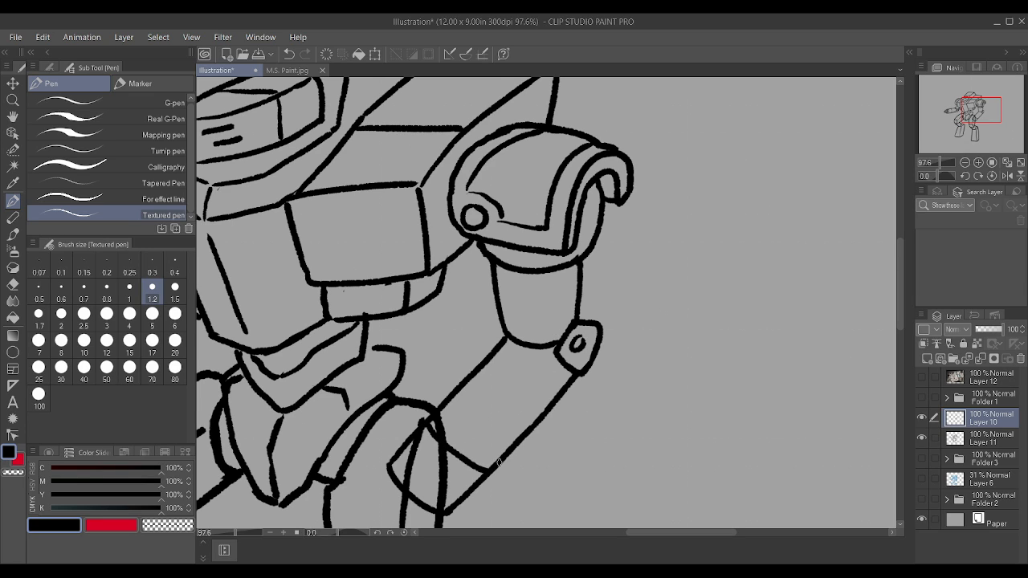
scroll(532, 322, down, 6)
scroll(531, 316, up, 3)
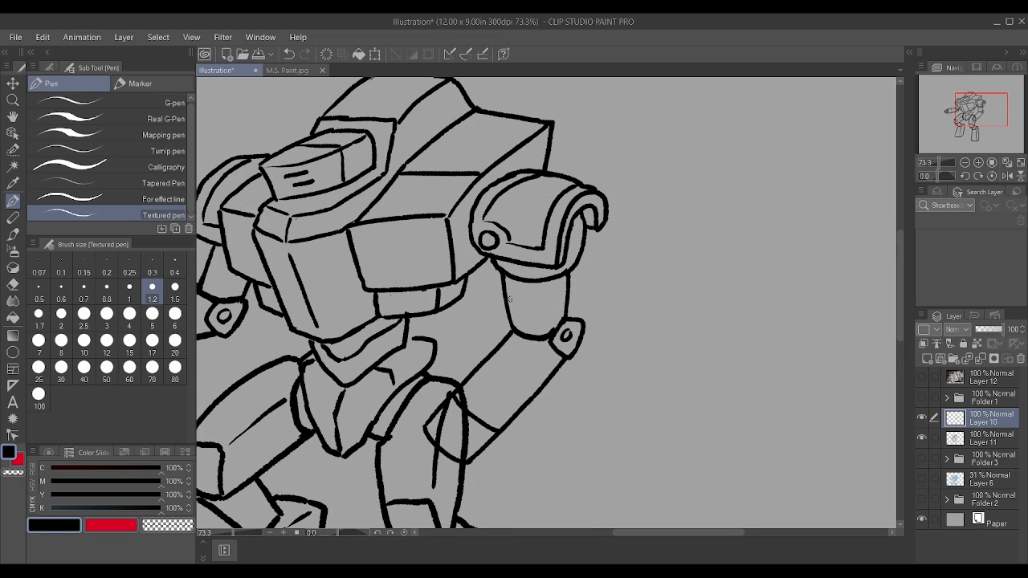
scroll(514, 289, down, 2)
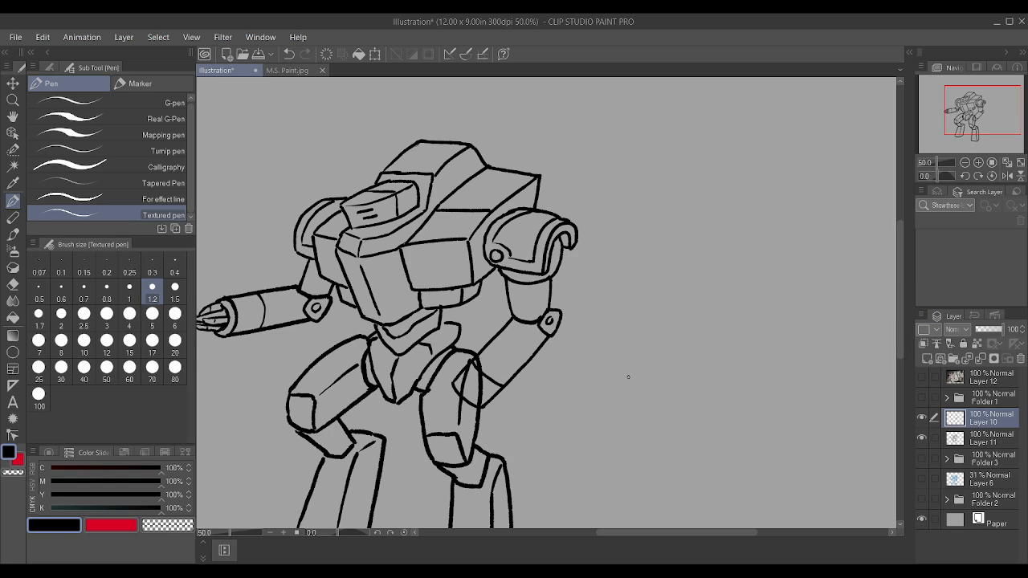
Step: Undo the bent right forearm, the elbow joint, the new layer and the upper arm changes
key(ctrl+z)
key(ctrl+z)
key(ctrl+z)
key(ctrl+z)
key(ctrl+z)
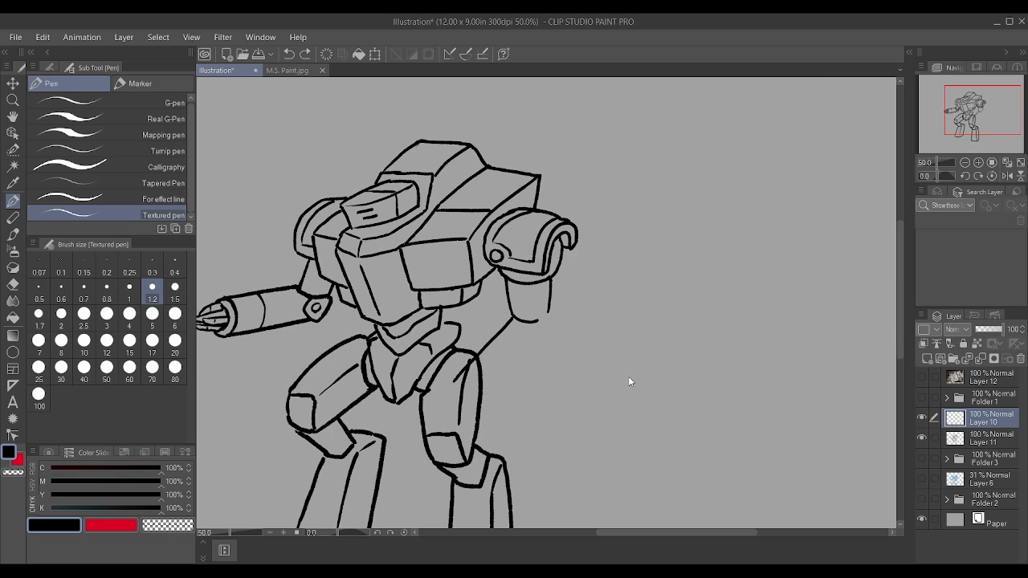
key(ctrl+z)
key(ctrl+z)
key(ctrl+z)
key(ctrl+z)
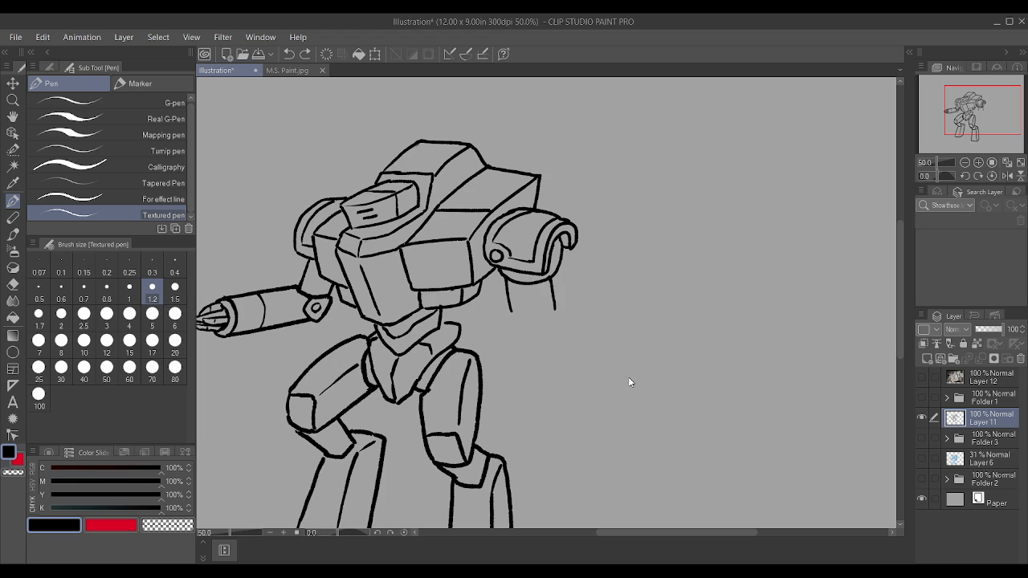
key(ctrl+z)
key(ctrl+z)
Step: Erase both side lines of the right upper arm below the rounded shoulder edge
scroll(620, 358, up, 5)
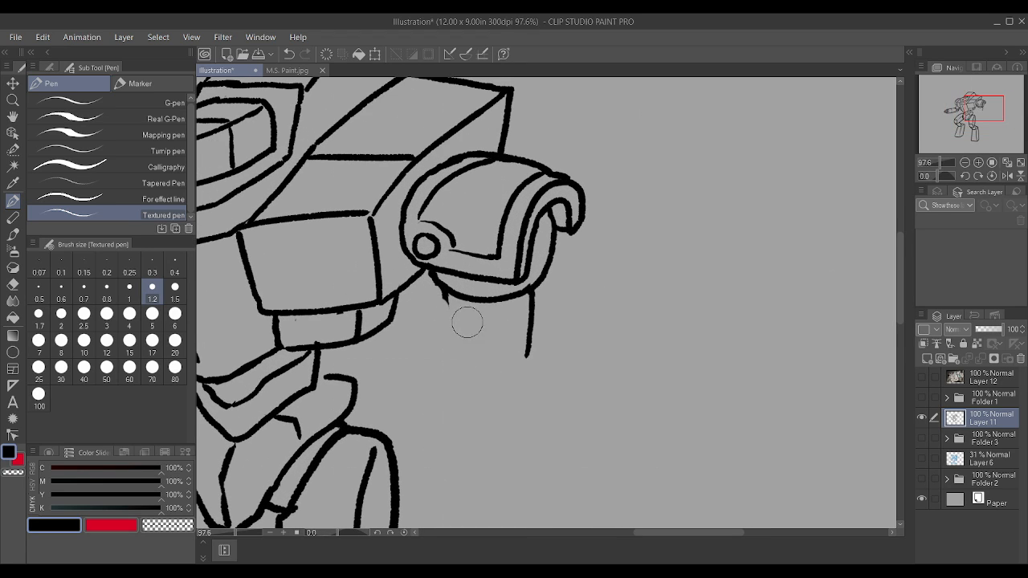
drag(528, 315, 522, 363)
drag(435, 295, 457, 310)
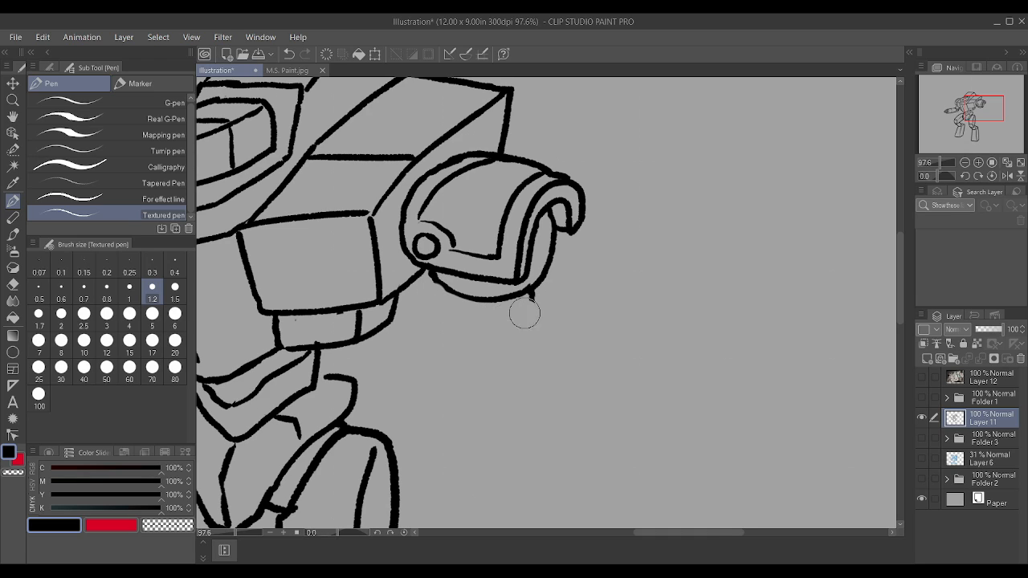
drag(541, 298, 534, 301)
scroll(442, 281, up, 1)
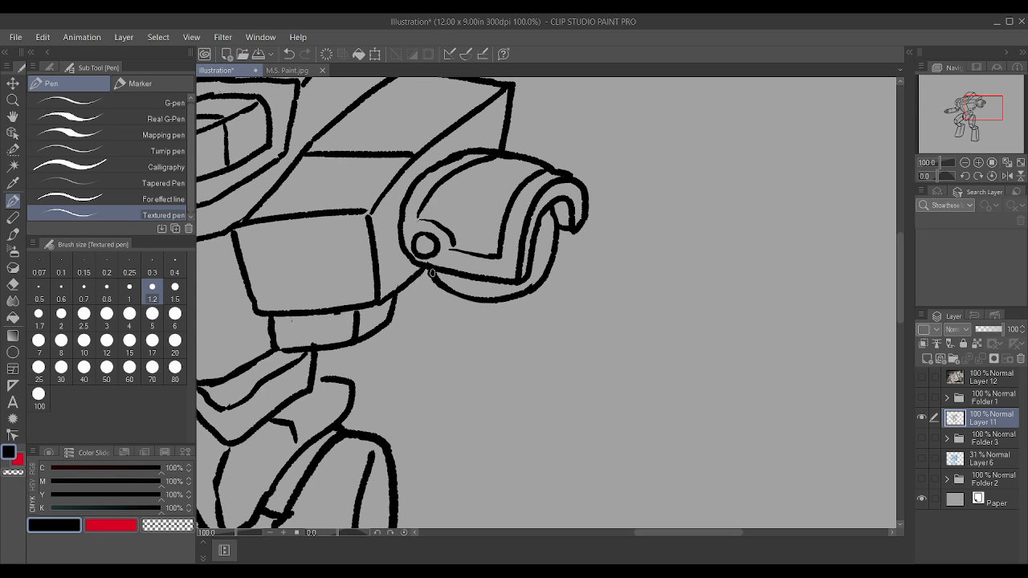
Step: Draw the right upper arm's side lines, a boxy elbow joint and two forearm lines slanting back toward the hip, and clean the elbow's corner
scroll(432, 273, down, 3)
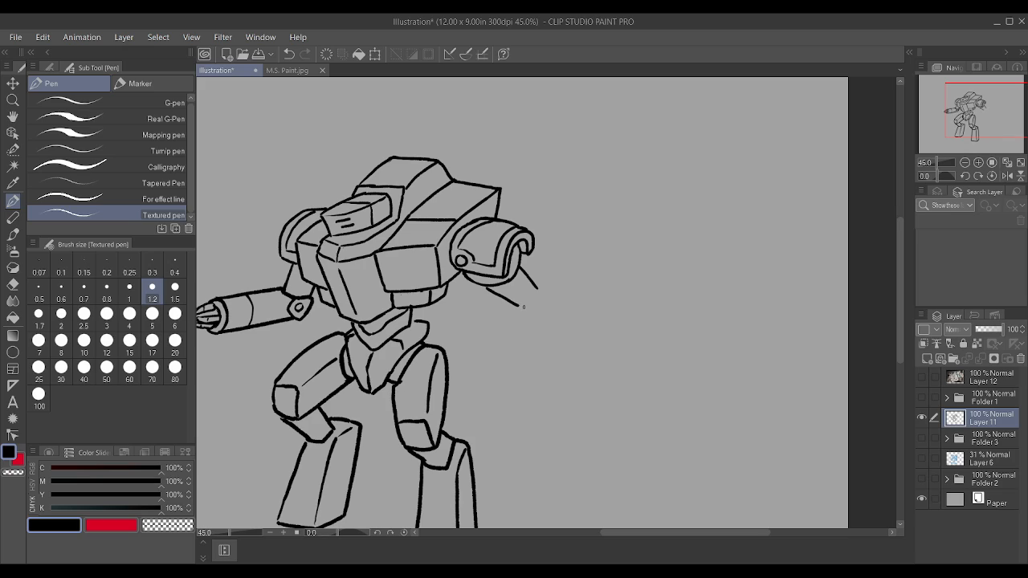
drag(457, 322, 501, 305)
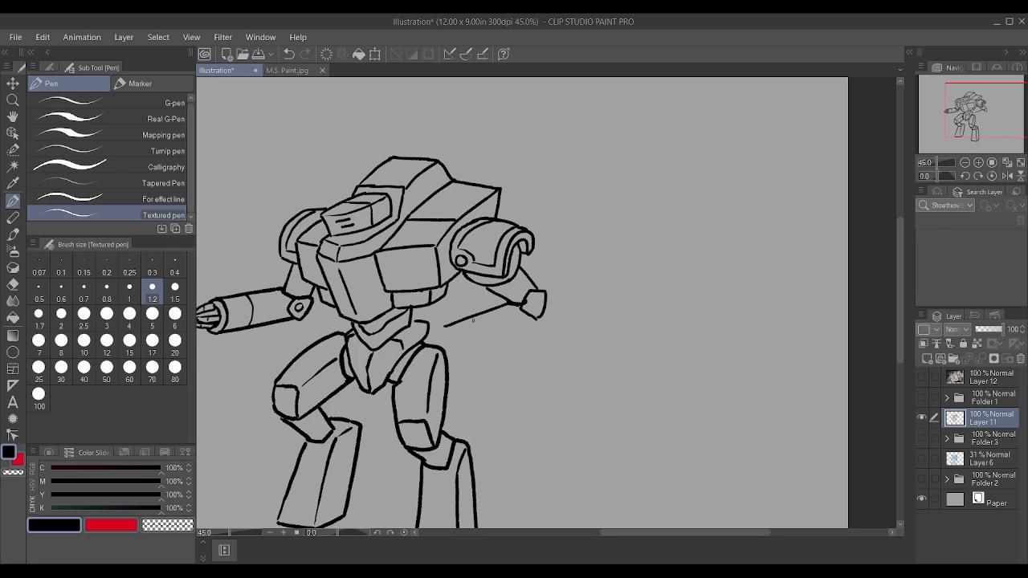
mouse_move(468, 355)
mouse_down()
mouse_move(533, 319)
mouse_move(480, 311)
mouse_move(520, 297)
mouse_up()
scroll(446, 326, up, 2)
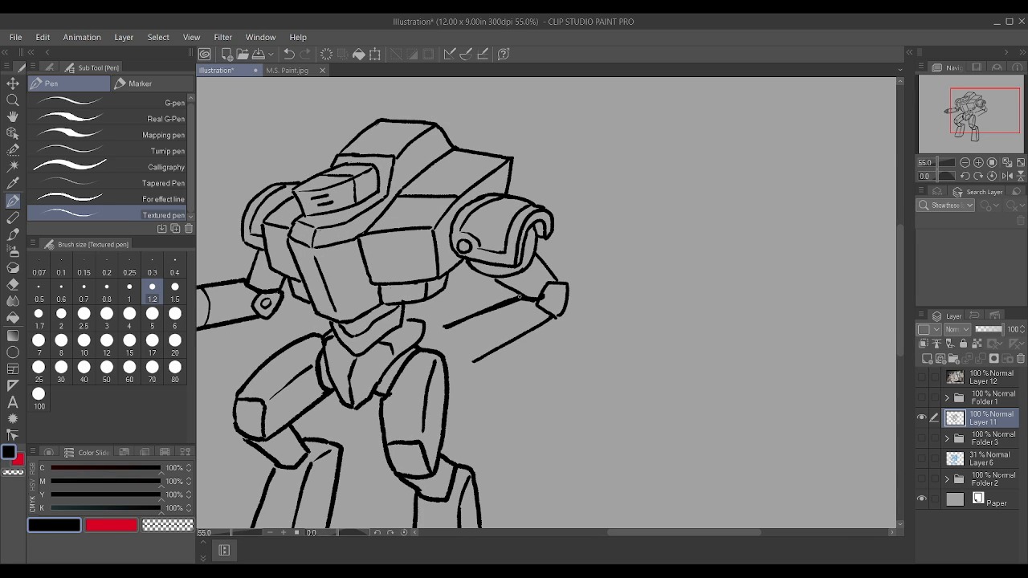
scroll(552, 317, up, 3)
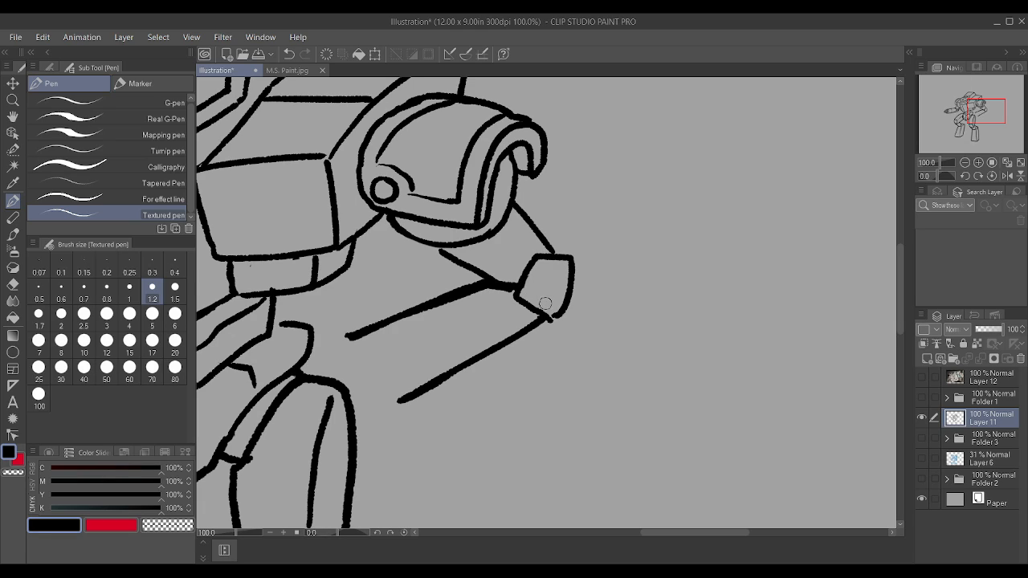
mouse_move(564, 305)
mouse_down()
mouse_move(551, 320)
mouse_move(566, 310)
mouse_up()
scroll(441, 238, down, 3)
scroll(406, 292, up, 2)
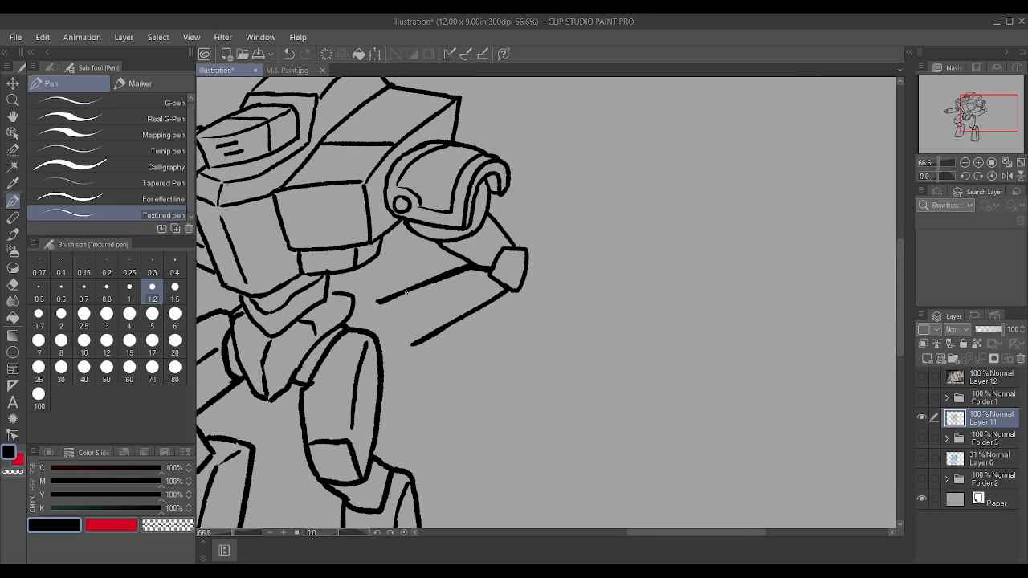
scroll(406, 292, up, 1)
mouse_move(413, 292)
mouse_down()
mouse_move(435, 301)
mouse_move(446, 324)
mouse_up()
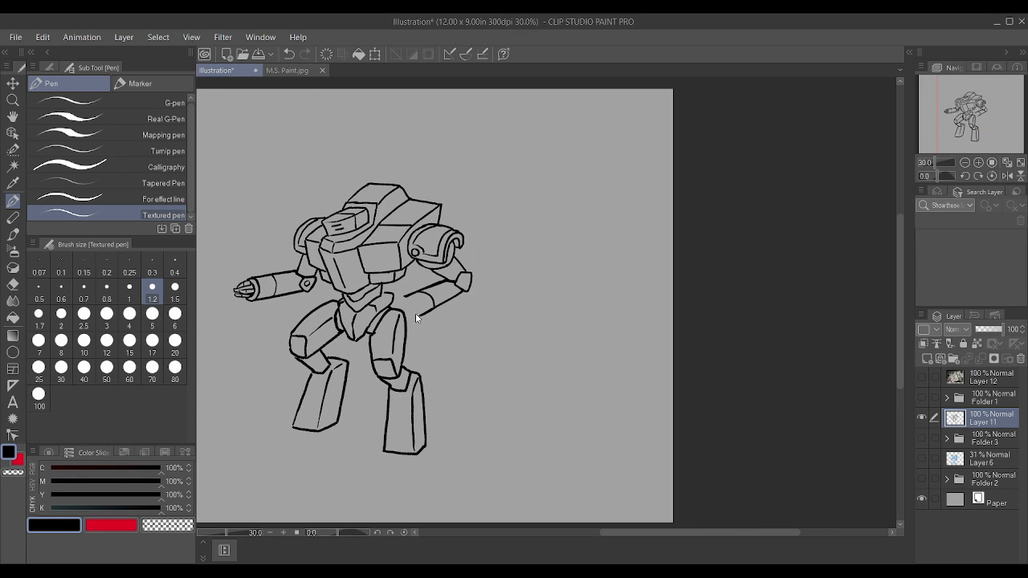
scroll(416, 315, up, 5)
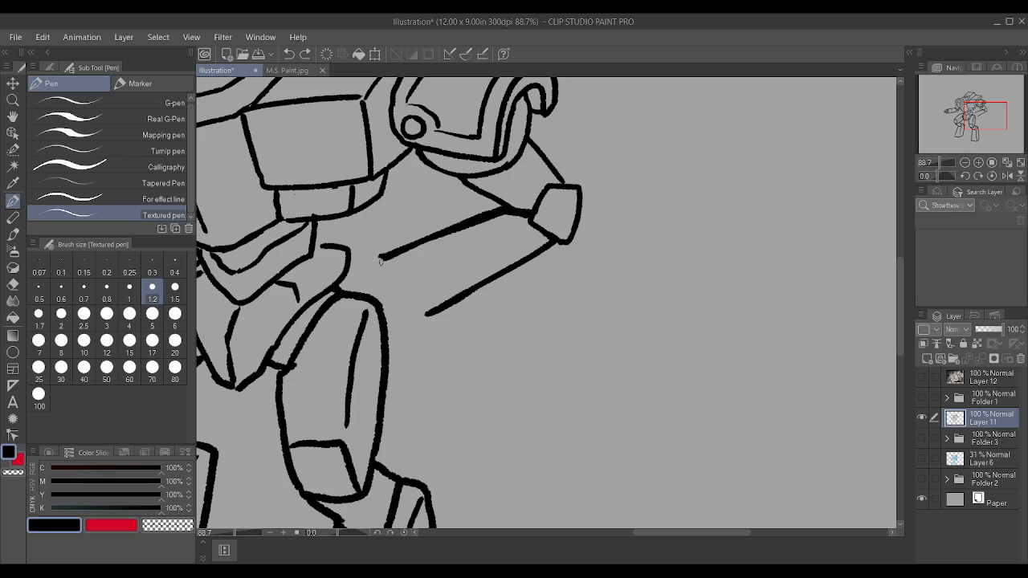
mouse_move(368, 268)
mouse_down()
mouse_move(361, 324)
mouse_move(377, 337)
mouse_move(438, 313)
mouse_up()
key(ctrl+z)
Step: Close the right forearm's lower end with a round opening and draw a curved band across the forearm's middle
mouse_move(377, 256)
mouse_down()
mouse_move(365, 314)
mouse_move(390, 327)
mouse_move(426, 316)
mouse_up()
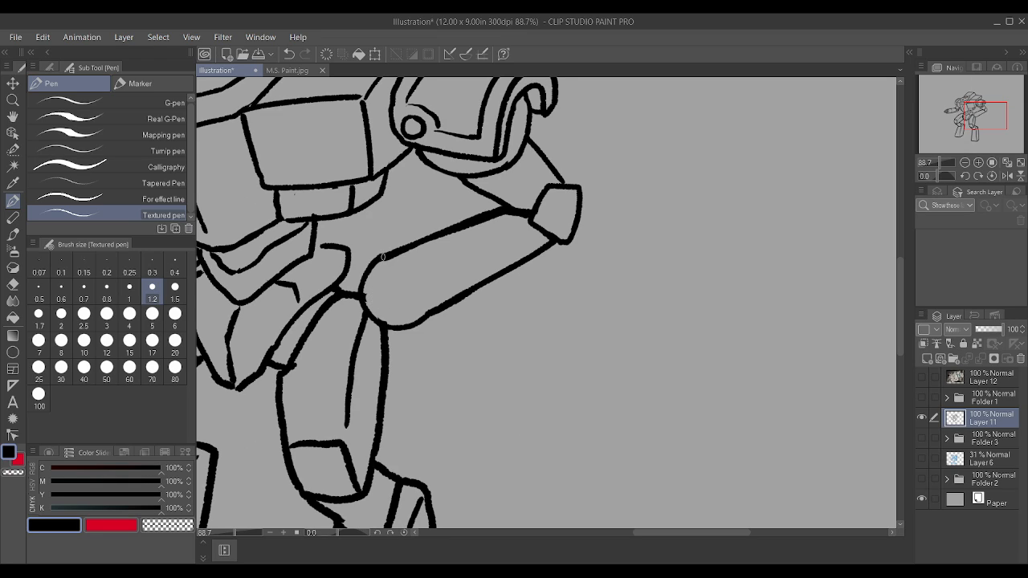
mouse_move(404, 256)
mouse_down()
mouse_move(428, 268)
mouse_move(438, 298)
mouse_move(427, 319)
mouse_up()
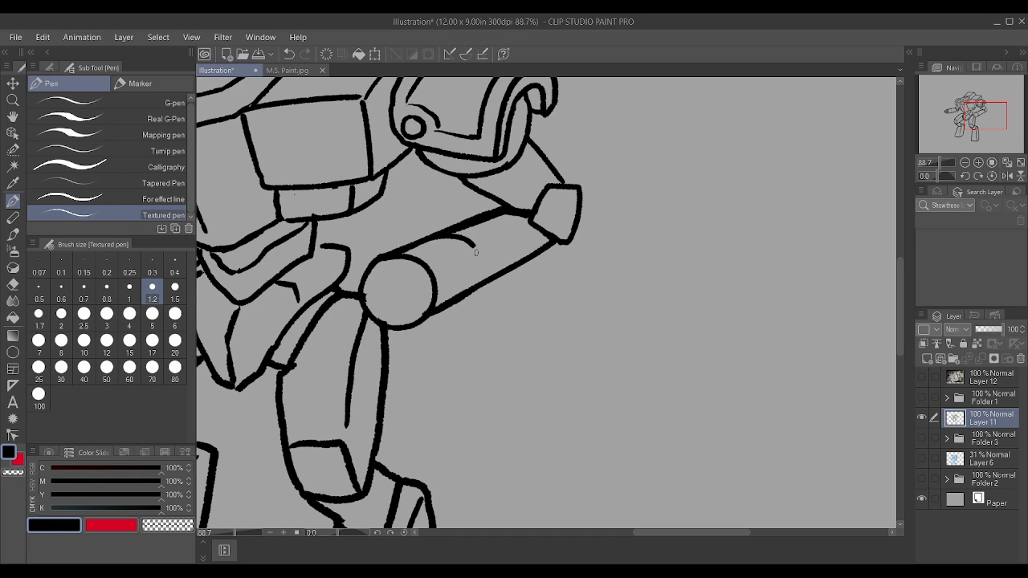
scroll(474, 277, down, 4)
Step: Try an inner rim arc and a few finger strokes at the right forearm's round end, and undo the finger strokes
scroll(451, 279, up, 7)
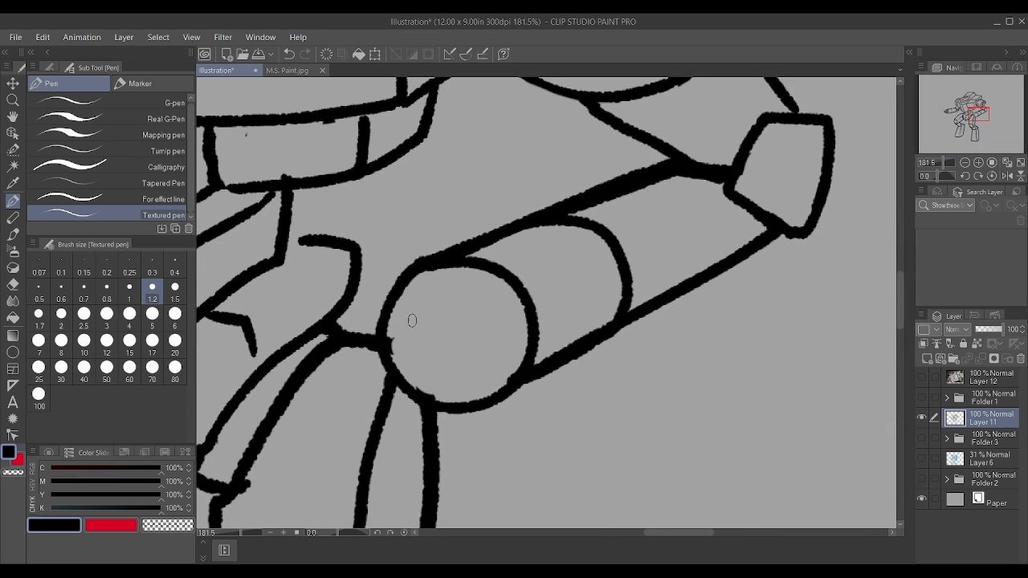
mouse_move(401, 326)
mouse_down()
mouse_move(413, 290)
mouse_move(474, 280)
mouse_move(499, 296)
mouse_up()
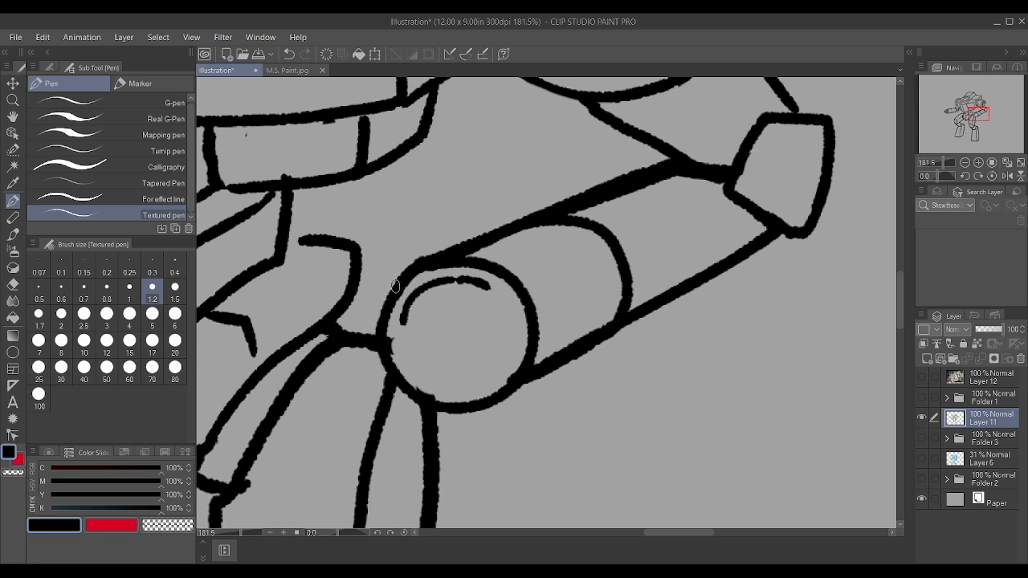
drag(363, 300, 433, 281)
drag(359, 318, 427, 310)
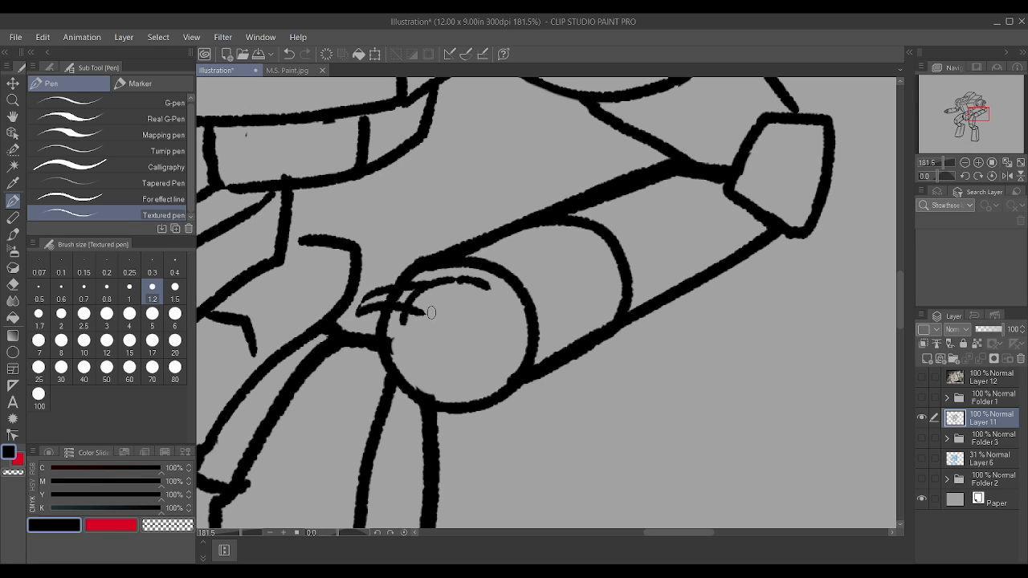
scroll(433, 308, down, 7)
key(ctrl+z)
key(ctrl+z)
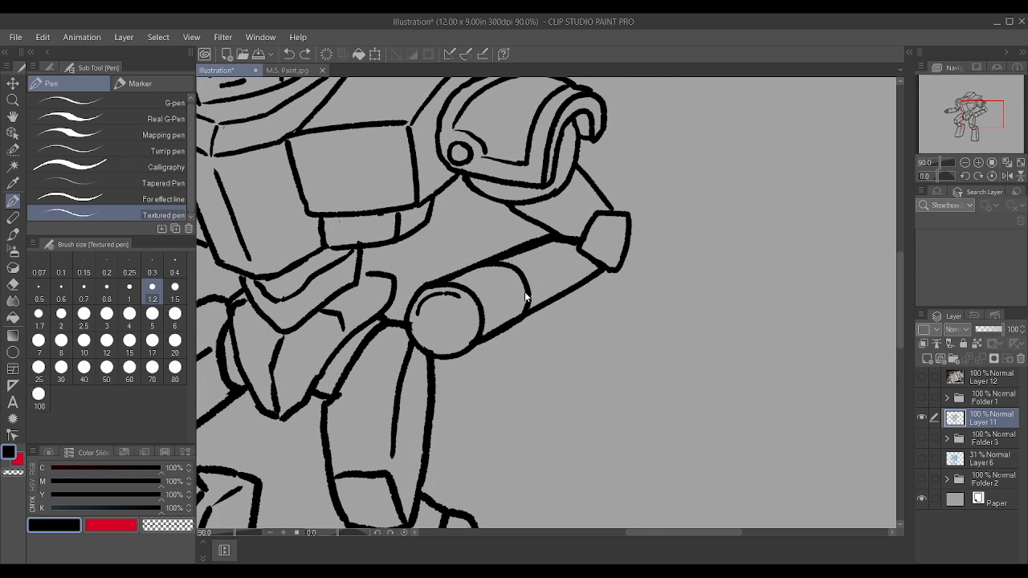
Step: Set the brush size to 1 and replace the inner rim arc at the right forearm's round end with a shorter, thinner one
key(bracketleft)
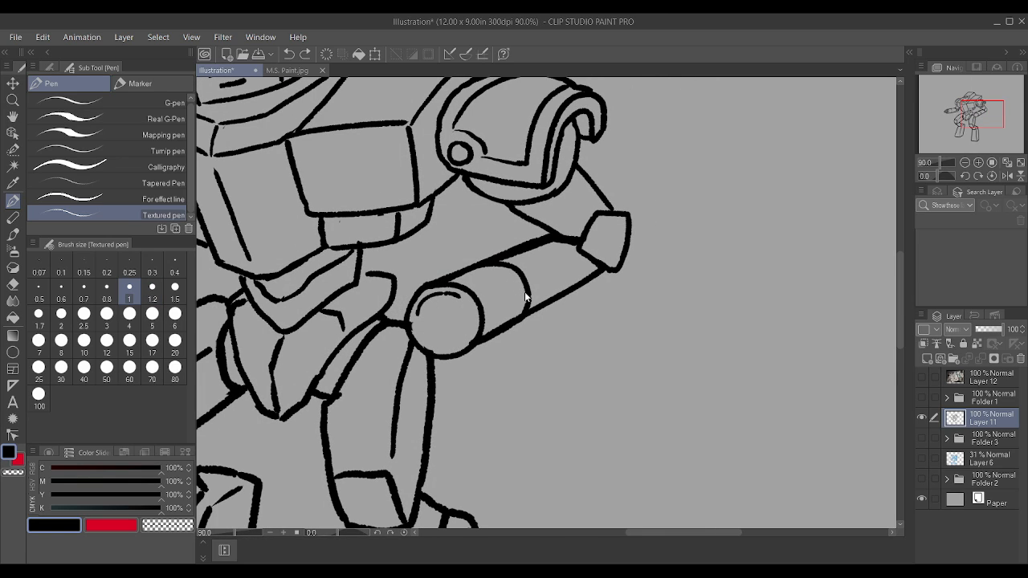
key(ctrl+z)
scroll(508, 285, down, 5)
scroll(538, 345, up, 6)
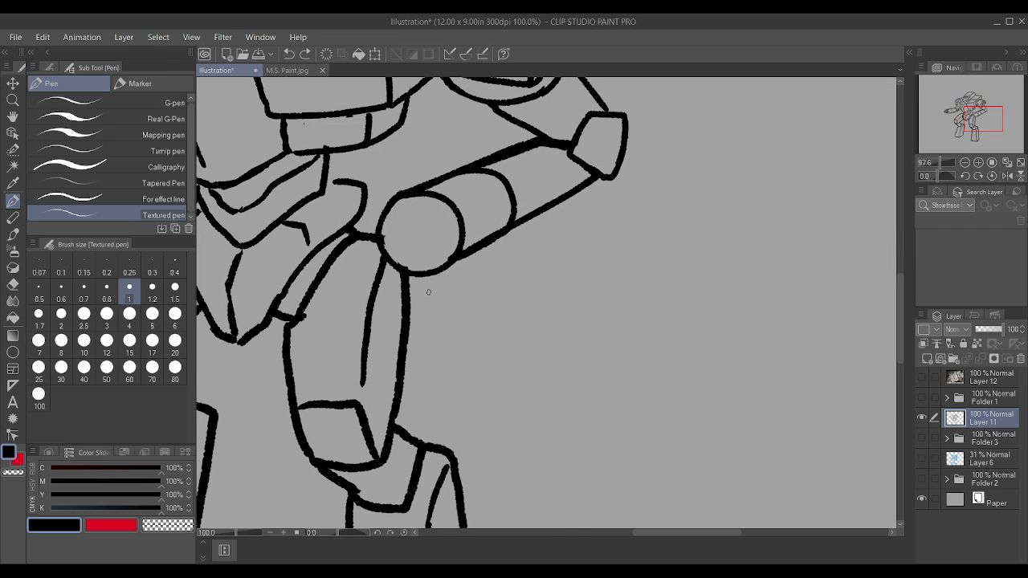
scroll(395, 208, up, 1)
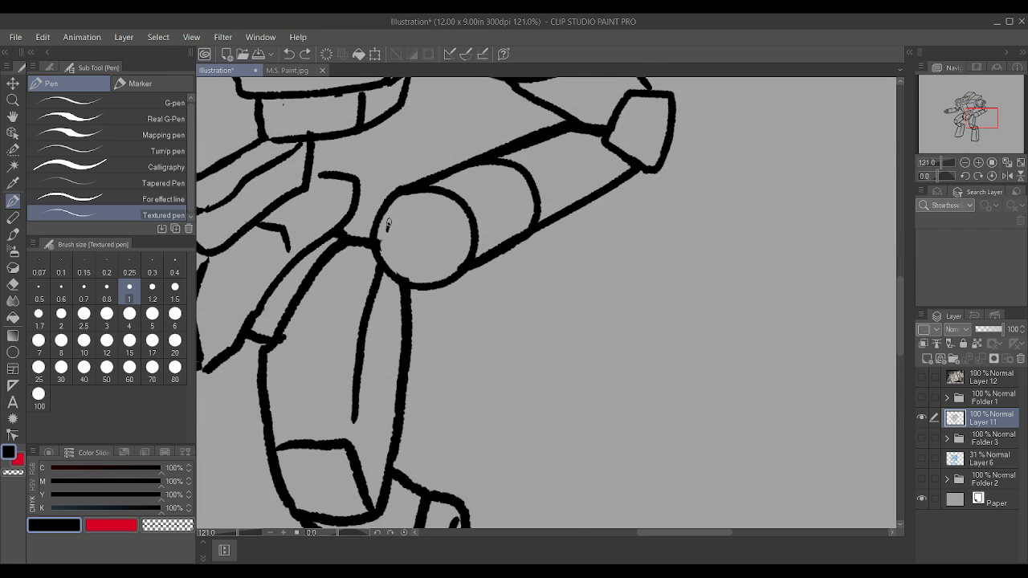
drag(388, 228, 400, 210)
key(ctrl+z)
Step: Dim Layer 11 to 61% opacity and, on a new layer above it, draw four curled claw fingers around the right forearm's round end
drag(1001, 331, 994, 329)
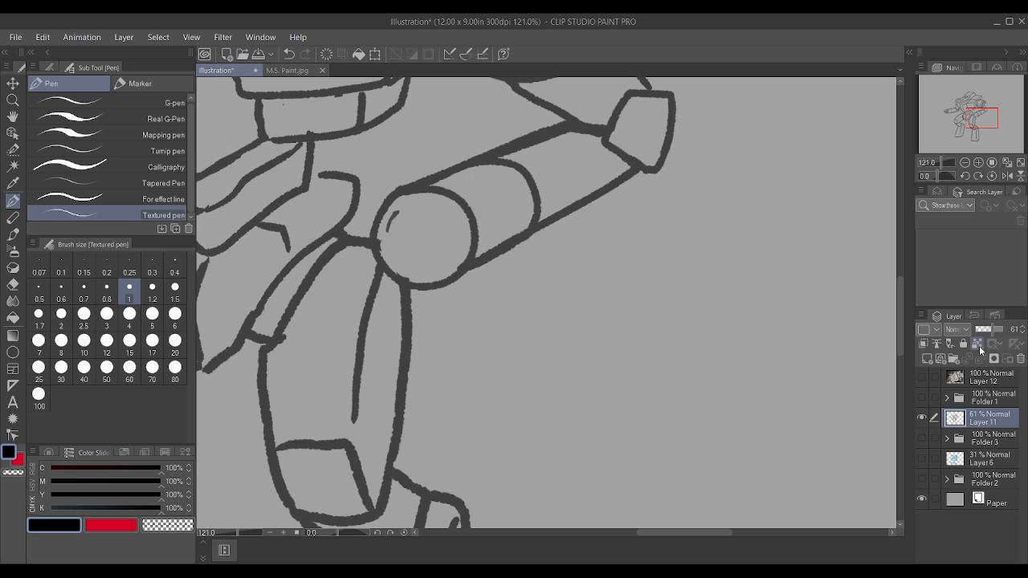
click(927, 359)
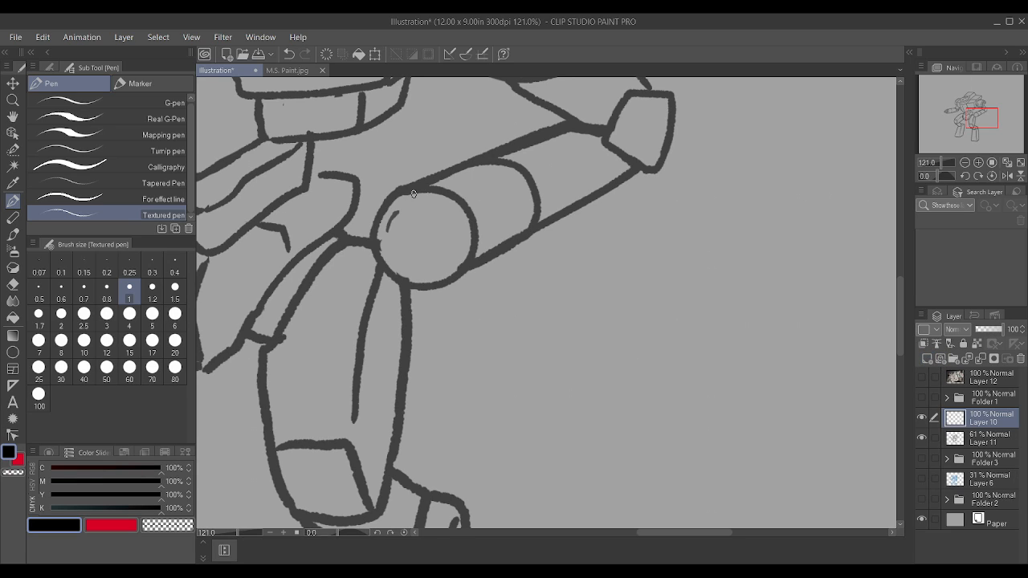
mouse_move(400, 213)
mouse_down()
mouse_move(365, 188)
mouse_move(365, 176)
mouse_move(399, 171)
mouse_move(417, 214)
mouse_up()
mouse_move(439, 217)
mouse_down()
mouse_move(450, 197)
mouse_move(427, 175)
mouse_move(460, 176)
mouse_up()
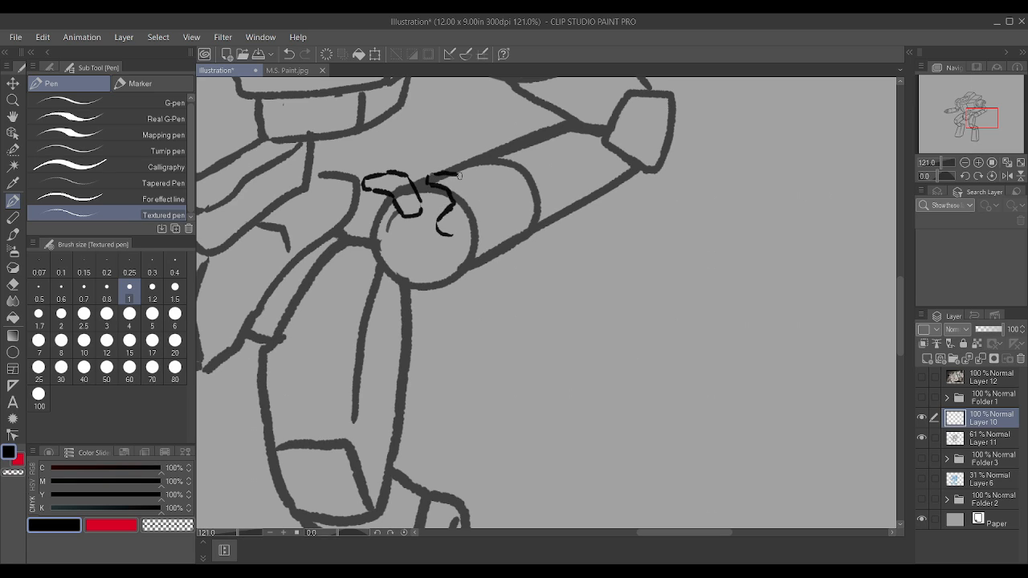
mouse_move(447, 233)
mouse_down()
mouse_move(462, 225)
mouse_move(459, 175)
mouse_up()
mouse_move(387, 238)
mouse_down()
mouse_move(345, 216)
mouse_move(347, 255)
mouse_move(425, 253)
mouse_move(412, 253)
mouse_move(377, 305)
mouse_move(424, 294)
mouse_move(446, 216)
mouse_move(460, 218)
mouse_move(445, 264)
mouse_move(463, 232)
mouse_up()
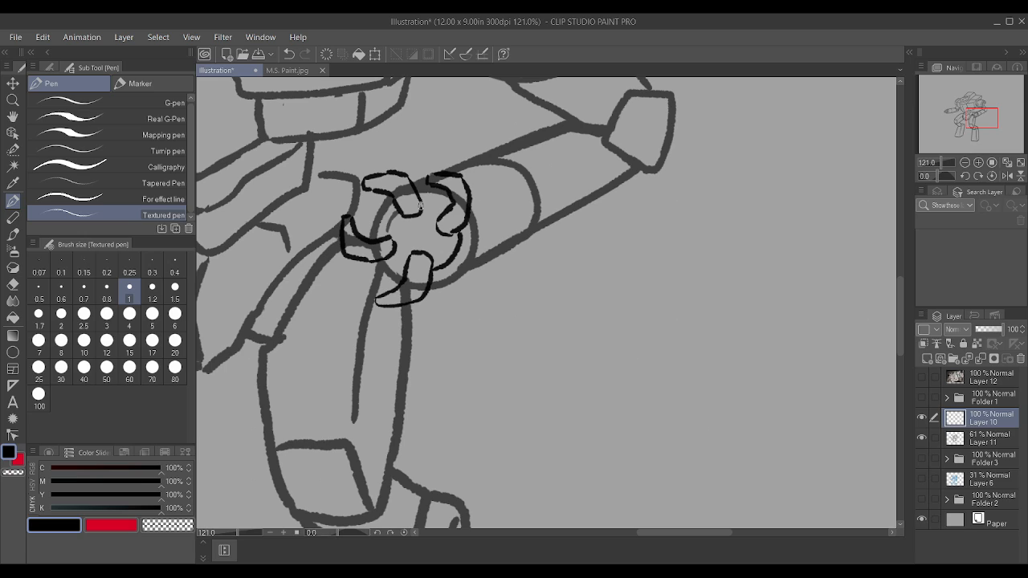
Step: Draw an inner ring linking the four claws and add segment lines across each claw
drag(419, 206, 446, 216)
drag(385, 231, 397, 210)
drag(389, 255, 405, 262)
drag(398, 189, 407, 177)
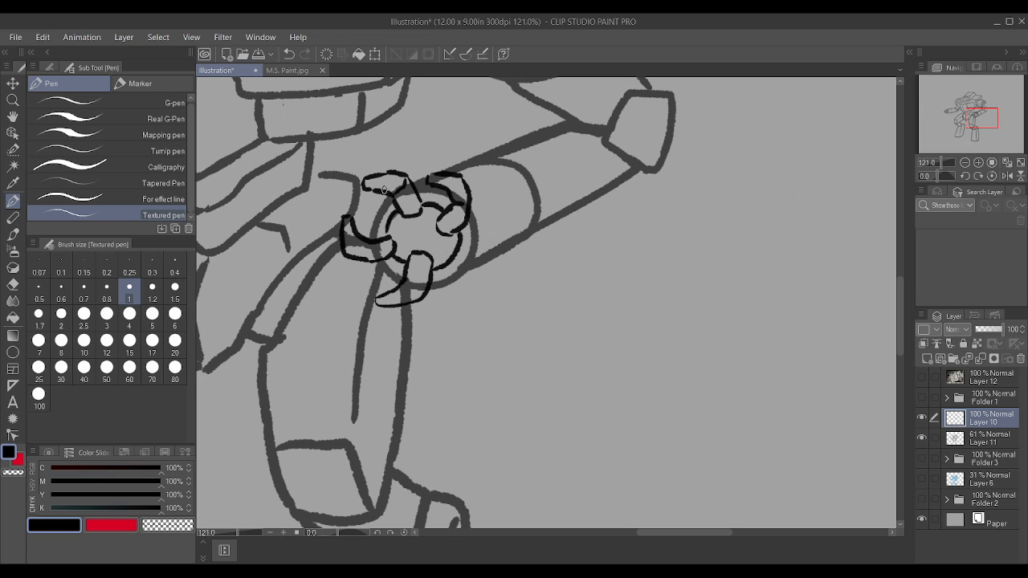
key(ctrl+z)
key(ctrl+z)
key(ctrl+z)
mouse_move(394, 196)
mouse_down()
mouse_move(471, 187)
mouse_move(447, 190)
mouse_move(466, 213)
mouse_up()
mouse_move(356, 239)
mouse_down()
mouse_move(345, 256)
mouse_move(373, 244)
mouse_move(419, 268)
mouse_move(419, 297)
mouse_move(425, 281)
mouse_up()
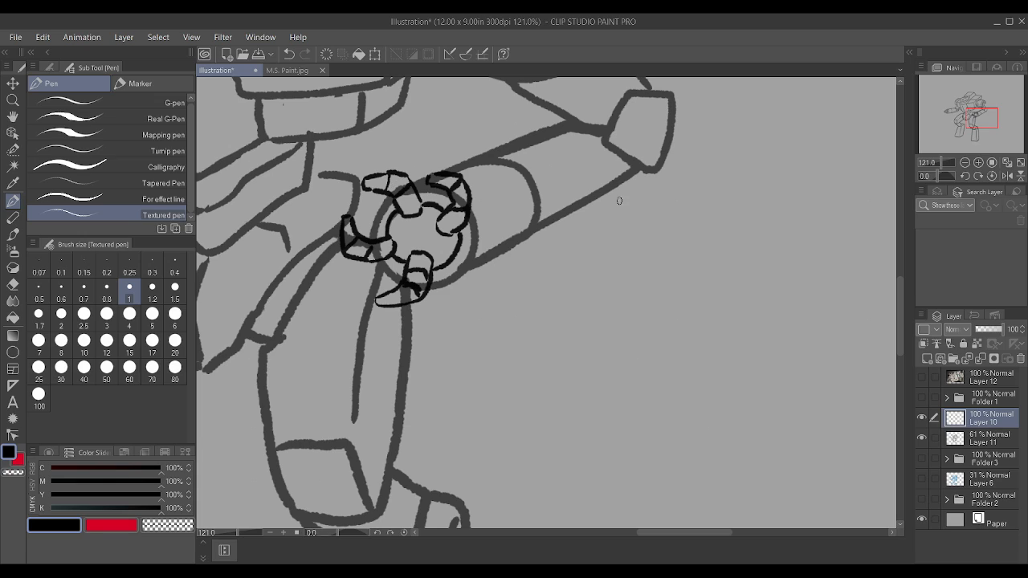
Step: Erase the Layer 11 lines that run beneath the claws and set that layer's opacity to 100%
click(989, 440)
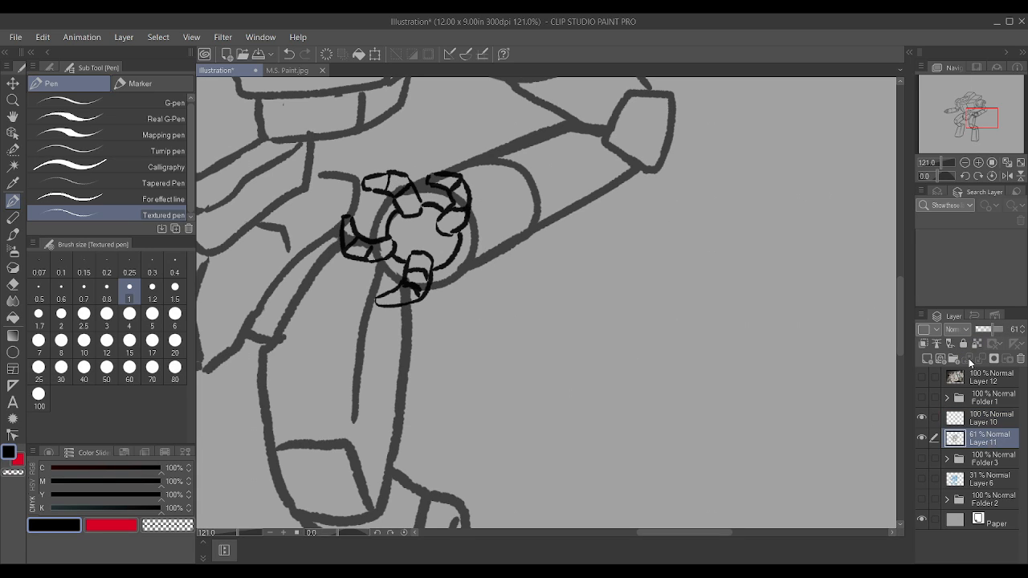
drag(395, 197, 409, 187)
drag(431, 180, 451, 184)
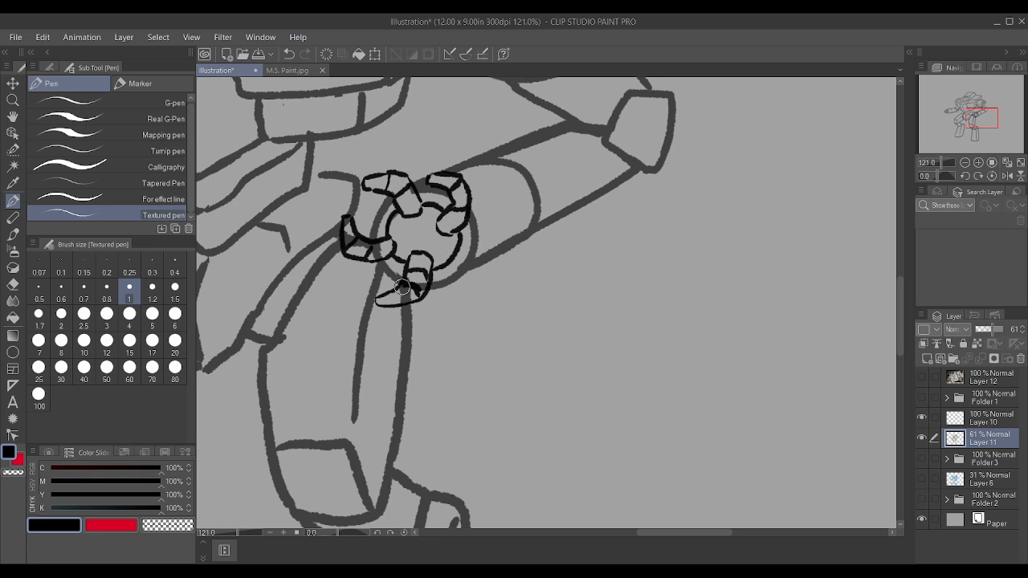
mouse_move(402, 288)
mouse_down()
mouse_move(397, 296)
mouse_move(415, 293)
mouse_move(420, 278)
mouse_up()
mouse_move(380, 244)
mouse_down()
mouse_move(368, 251)
mouse_move(346, 241)
mouse_move(344, 222)
mouse_move(372, 248)
mouse_up()
mouse_move(382, 179)
mouse_down()
mouse_move(405, 197)
mouse_move(405, 188)
mouse_up()
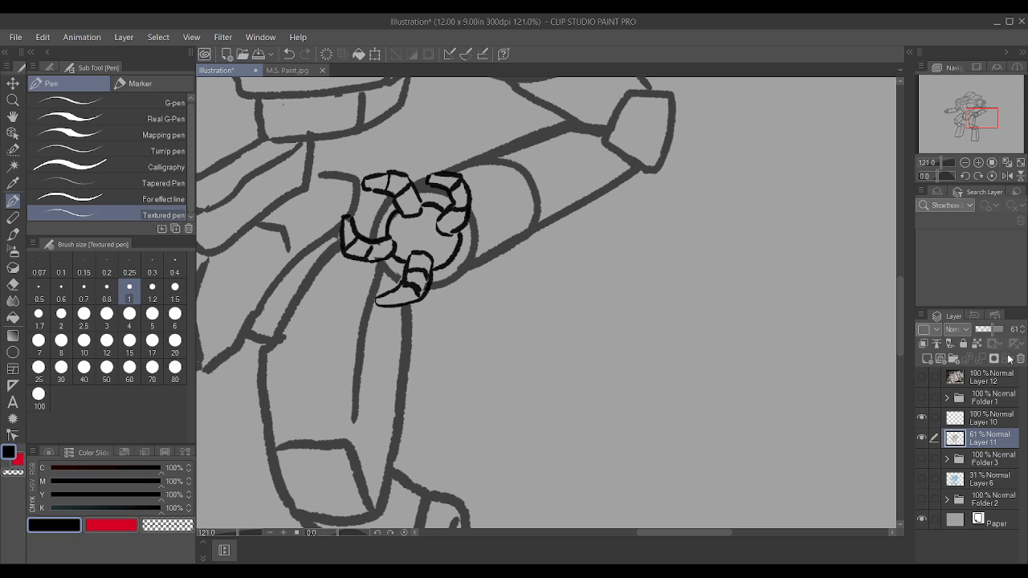
drag(996, 330, 1012, 331)
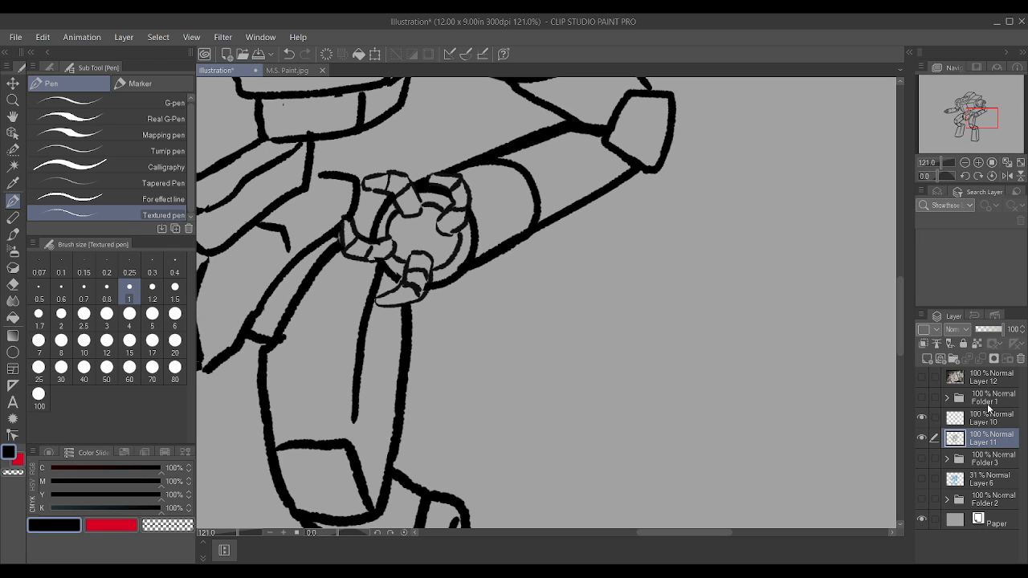
Step: Undo the opacity change, the erasing, the claw segment lines, the inner ring and the bottom claw, keeping the other three claws
key(ctrl+z)
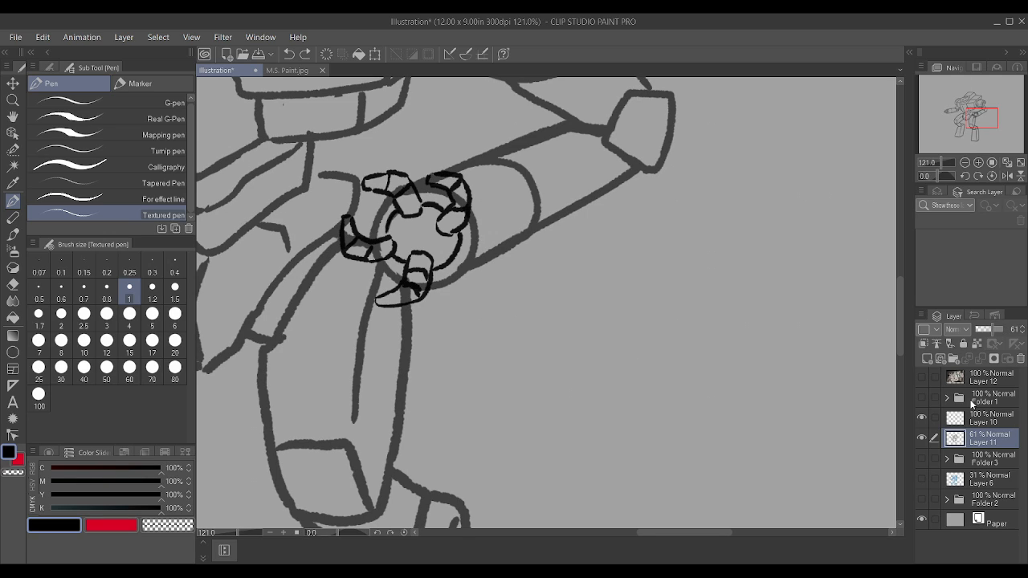
key(ctrl+z)
key(ctrl+z)
key(ctrl+z)
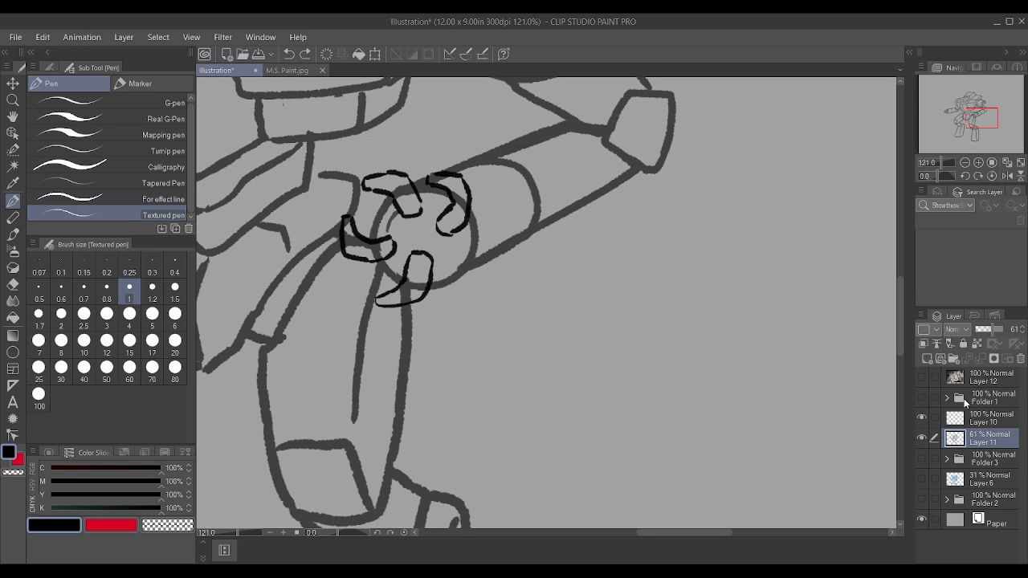
key(ctrl+z)
key(ctrl+z)
key(ctrl+z)
key(ctrl+z)
key(ctrl+z)
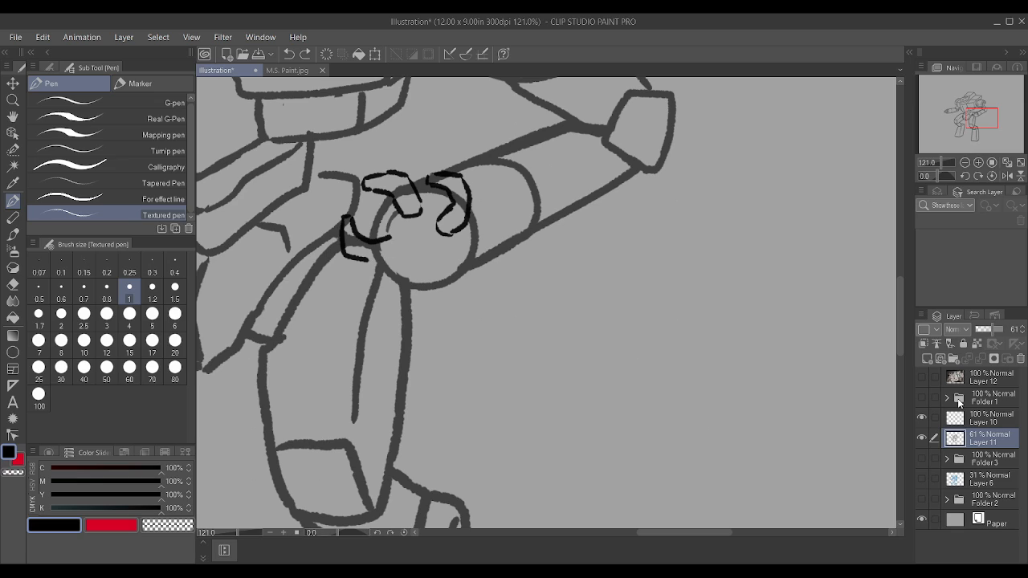
key(ctrl+z)
key(ctrl+y)
key(ctrl+y)
Step: Erase the claw nearest the forearm band on Layer 10 and redraw the damaged edge of the upper claw beside it
drag(459, 172, 465, 212)
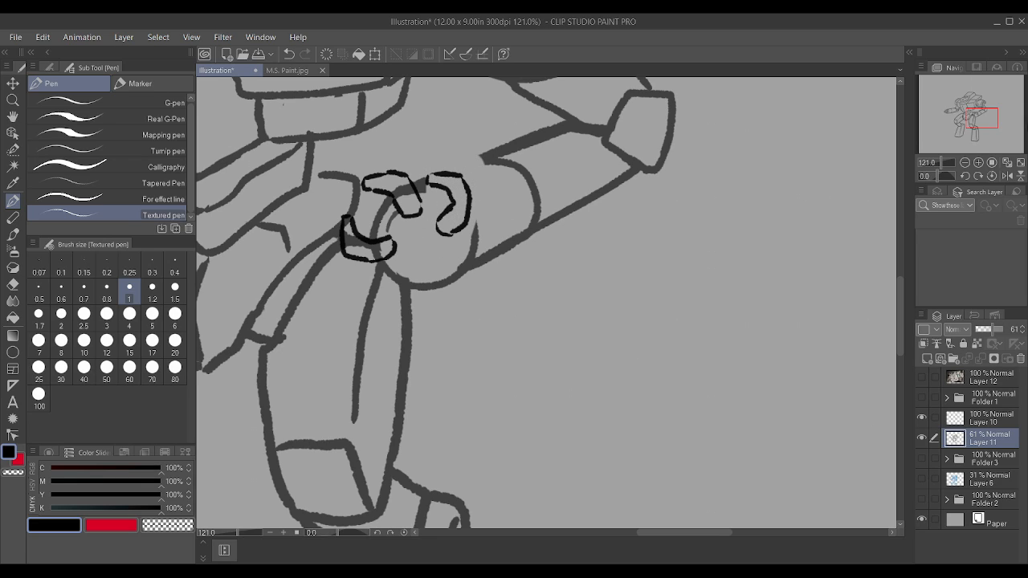
key(ctrl+z)
click(977, 420)
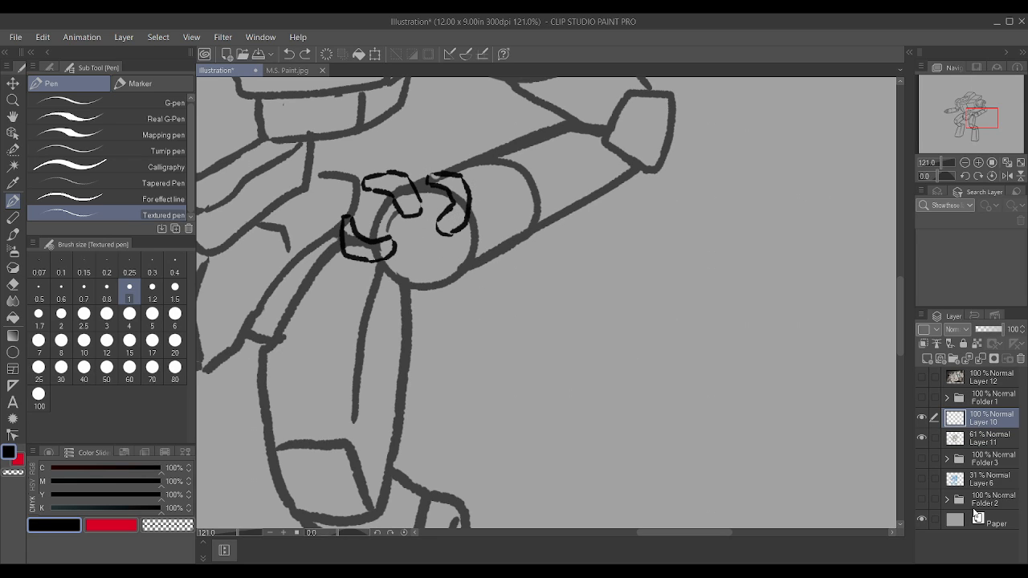
drag(462, 165, 453, 238)
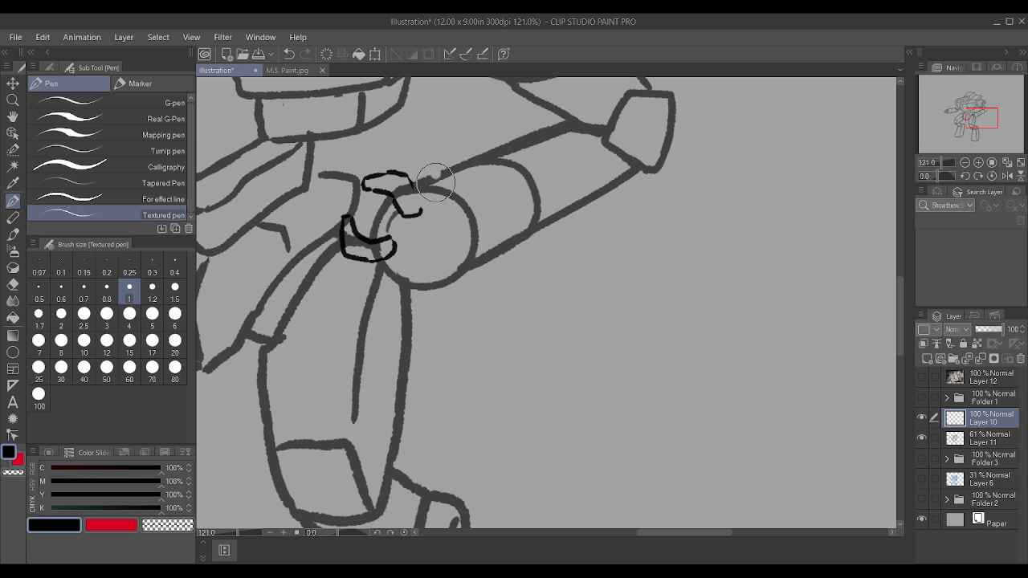
scroll(430, 175, up, 3)
drag(416, 228, 398, 178)
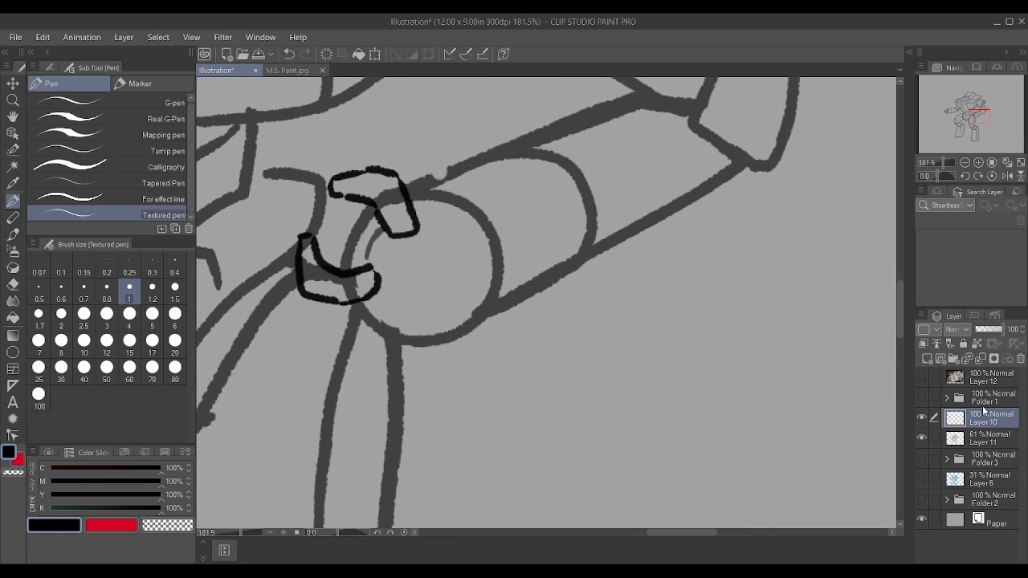
Step: Redraw the gap in the forearm's upper edge beside the wrist on Layer 11 and set that layer's opacity to 39%
click(984, 438)
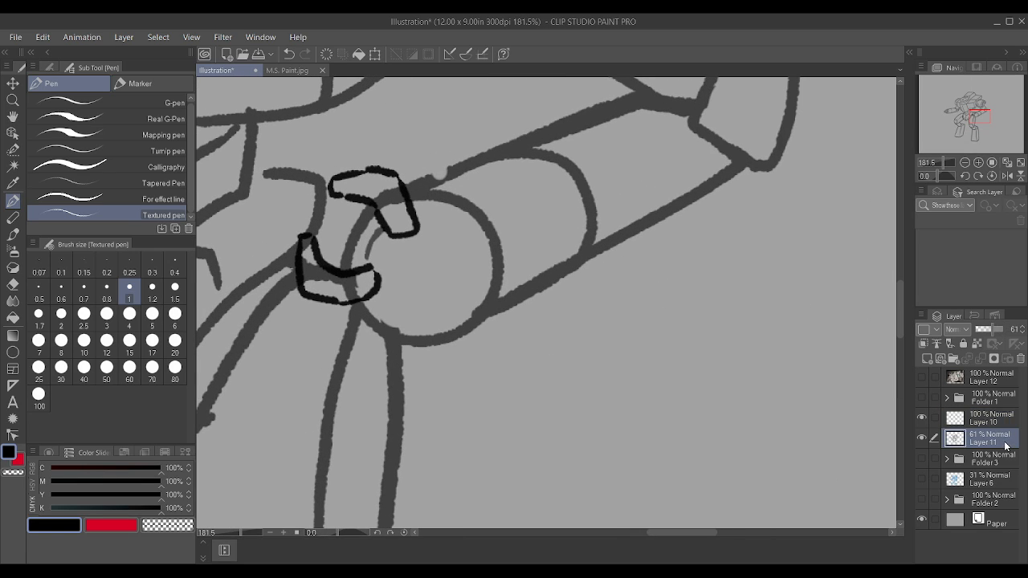
click(1004, 330)
alt+click(474, 165)
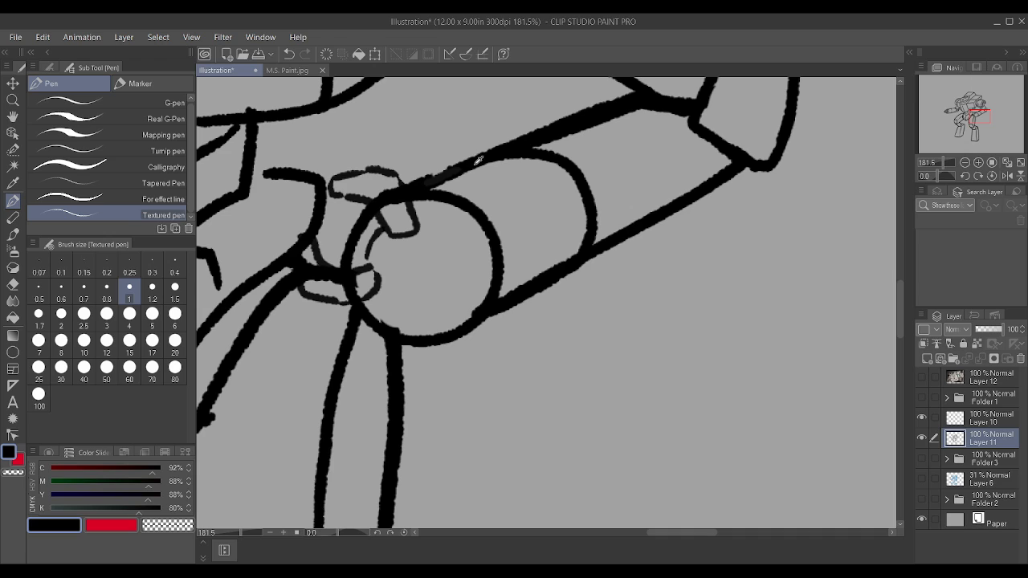
drag(424, 184, 469, 163)
drag(1005, 330, 986, 329)
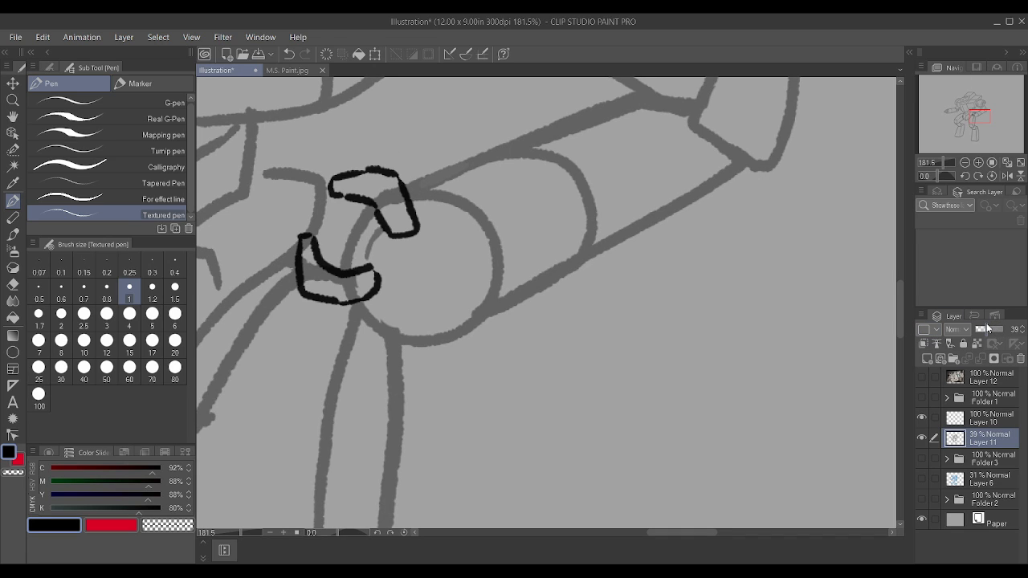
Step: Erase both remaining claws around the wrist circle on Layer 10
click(996, 422)
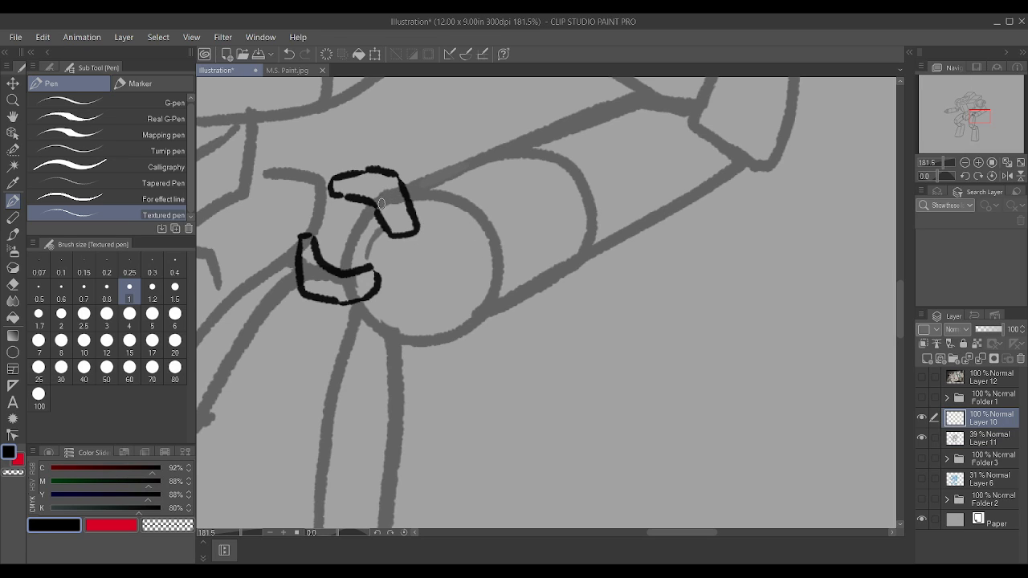
mouse_move(302, 279)
mouse_down()
mouse_move(321, 271)
mouse_move(345, 279)
mouse_move(307, 281)
mouse_move(337, 283)
mouse_up()
key(ctrl+z)
key(ctrl+z)
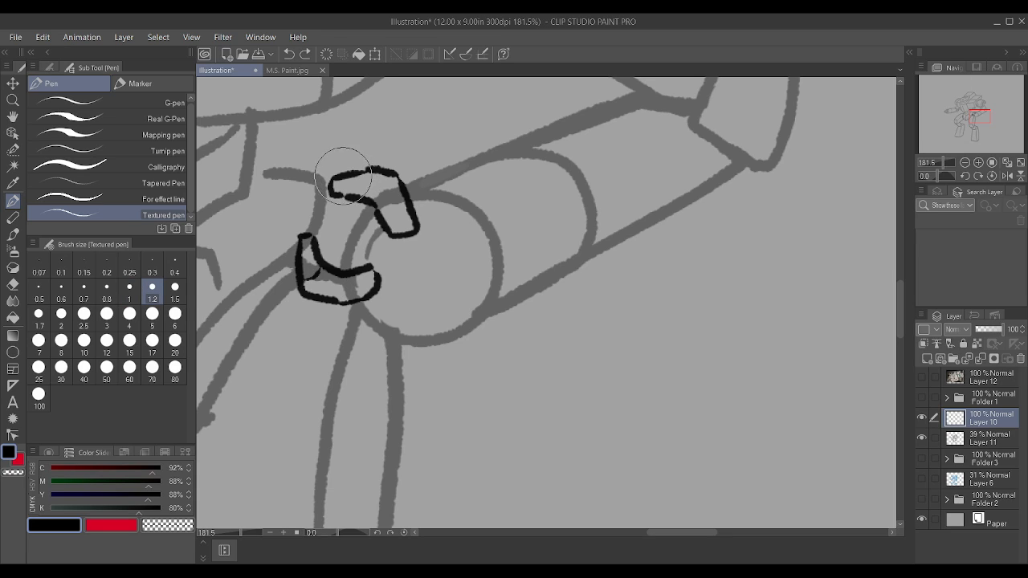
mouse_move(343, 176)
mouse_down()
mouse_move(309, 266)
mouse_move(397, 225)
mouse_up()
click(305, 240)
click(357, 155)
drag(357, 155, 347, 218)
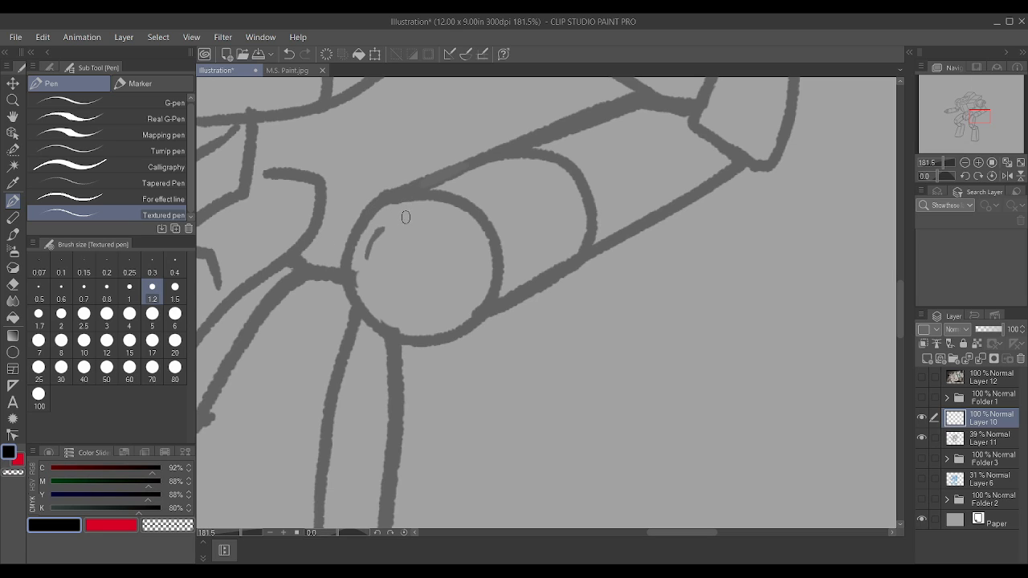
mouse_move(411, 217)
mouse_down()
mouse_move(367, 215)
mouse_move(315, 267)
mouse_move(319, 278)
mouse_move(333, 281)
mouse_move(417, 228)
mouse_move(413, 217)
mouse_up()
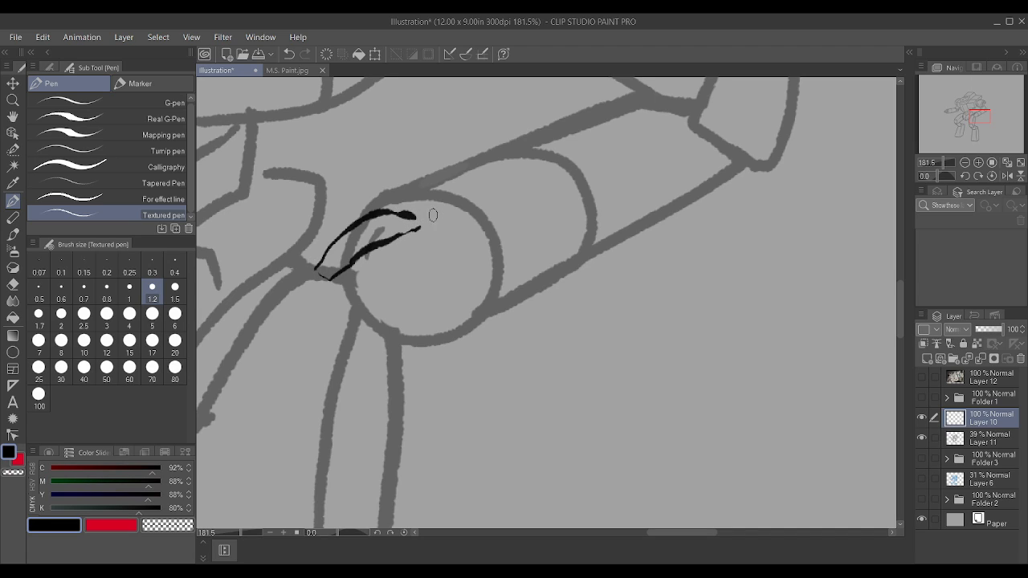
key(ctrl+z)
key(ctrl+z)
key(ctrl+z)
key(ctrl+z)
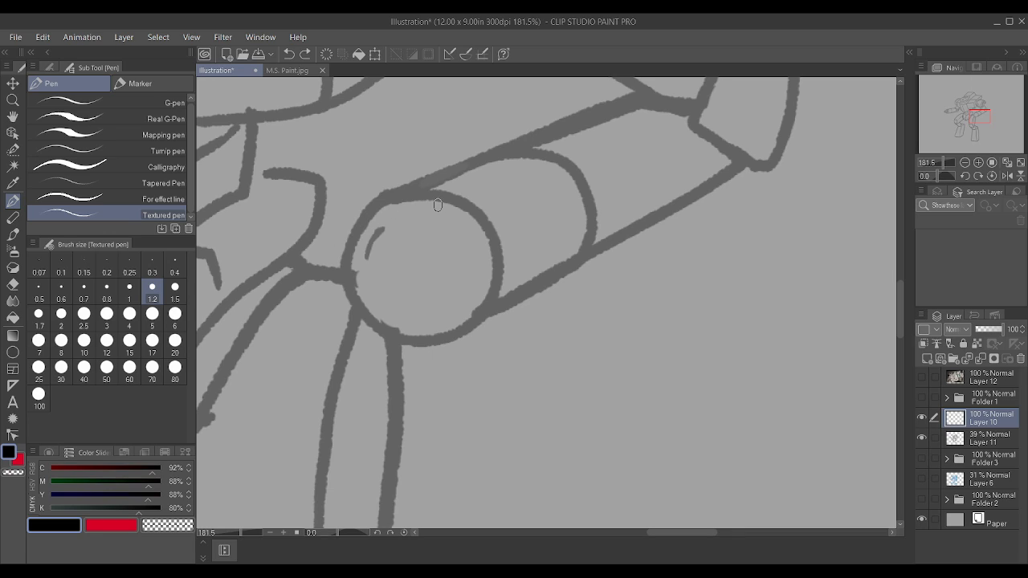
Step: Draw two curved claws on Layer 10 with the 1.2 pen, at the wrist circle's upper-left edge and its lower edge
mouse_move(398, 211)
mouse_down()
mouse_move(359, 214)
mouse_move(321, 256)
mouse_move(317, 276)
mouse_move(344, 225)
mouse_up()
mouse_move(316, 284)
mouse_down()
mouse_move(327, 290)
mouse_move(400, 227)
mouse_up()
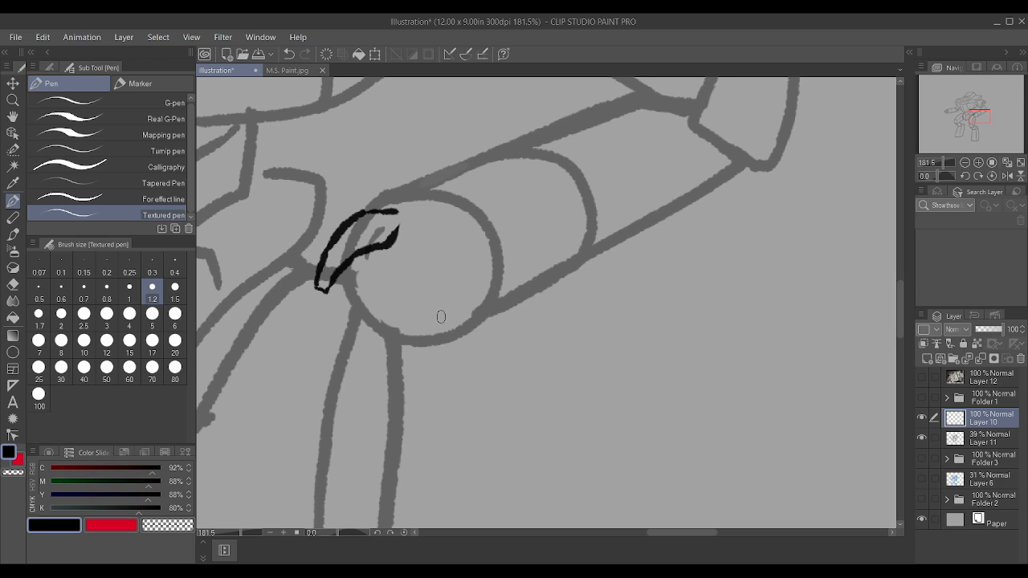
mouse_move(452, 313)
mouse_down()
mouse_move(425, 343)
mouse_move(385, 356)
mouse_move(356, 345)
mouse_up()
mouse_move(390, 334)
mouse_down()
mouse_move(415, 310)
mouse_move(448, 305)
mouse_up()
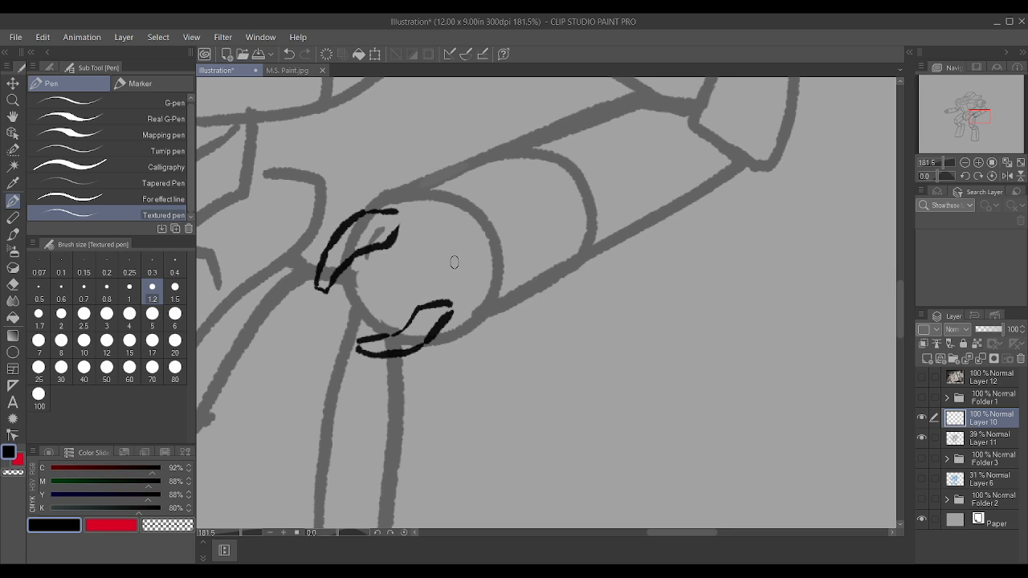
mouse_move(458, 264)
mouse_down()
mouse_move(432, 241)
mouse_move(438, 213)
mouse_move(396, 182)
mouse_move(426, 179)
mouse_move(454, 193)
mouse_move(469, 216)
mouse_move(470, 247)
mouse_up()
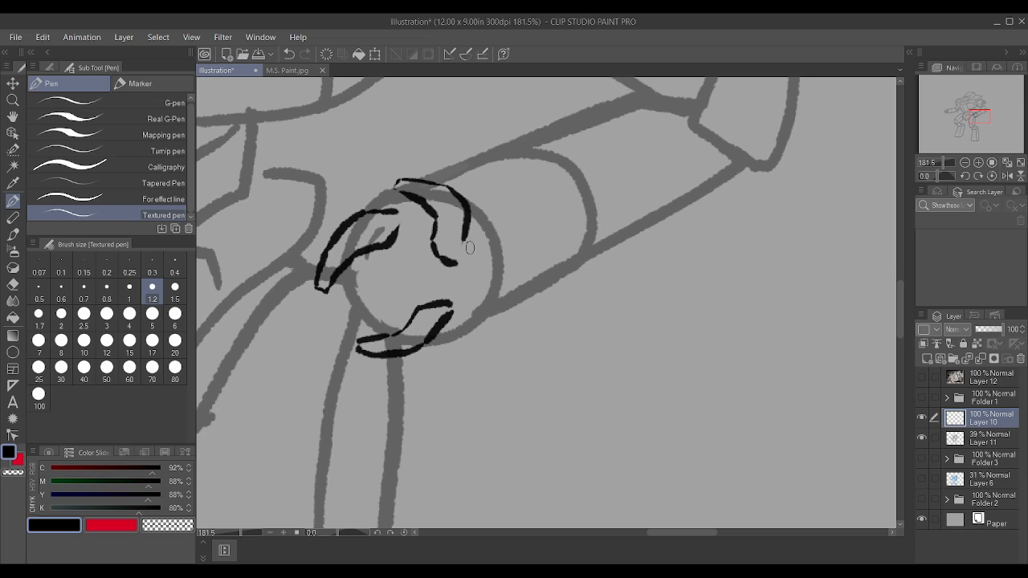
key(ctrl+z)
key(ctrl+z)
key(ctrl+z)
key(ctrl+z)
key(ctrl+z)
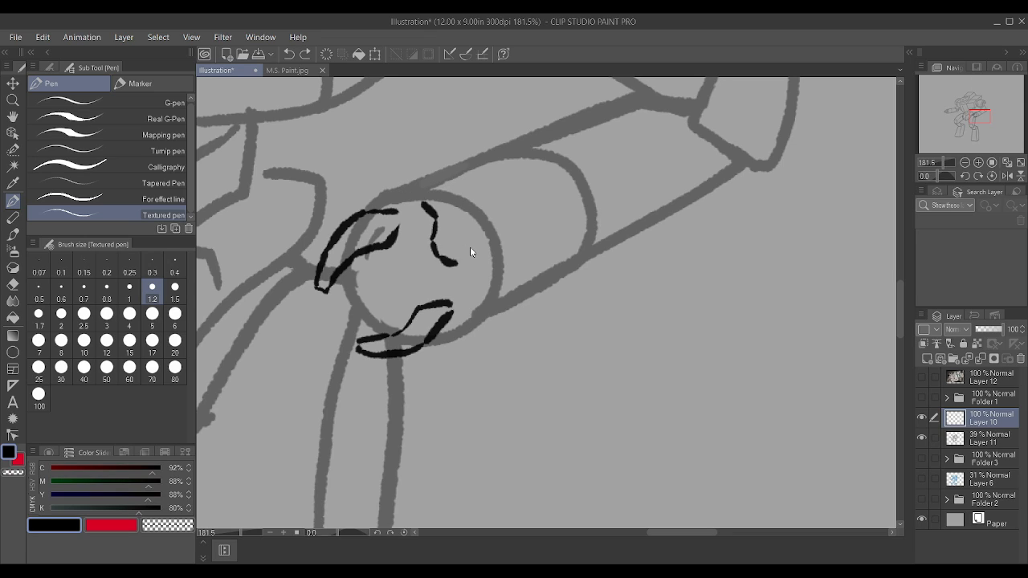
key(ctrl+z)
key(ctrl+z)
key(ctrl+z)
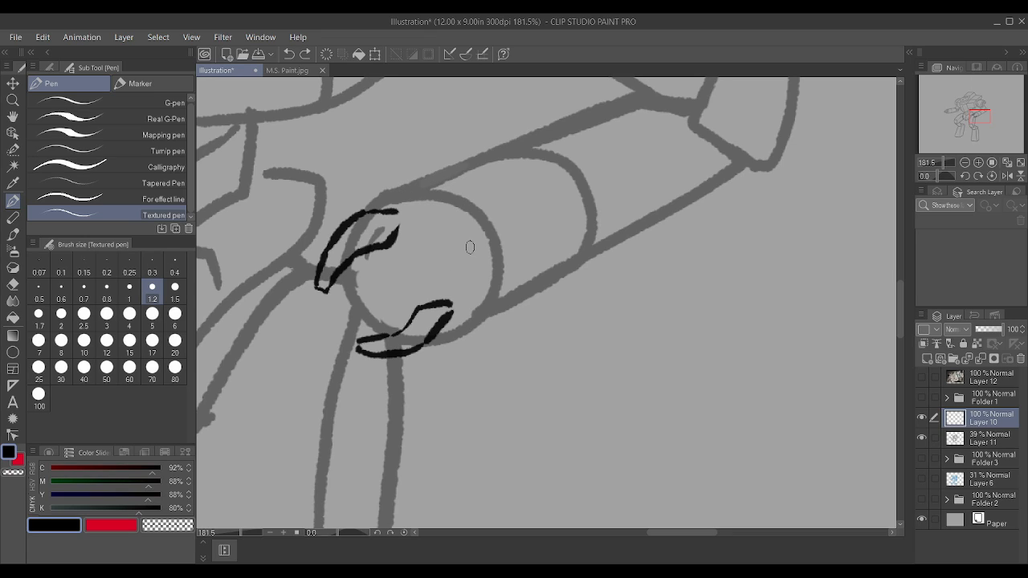
Step: Draw a rounded middle finger between the two claws and a curved palm rim arching around the forearm side of the hand
mouse_move(433, 249)
mouse_down()
mouse_move(379, 262)
mouse_move(347, 311)
mouse_move(433, 278)
mouse_move(447, 262)
mouse_move(416, 215)
mouse_move(456, 252)
mouse_move(463, 292)
mouse_move(450, 307)
mouse_move(405, 319)
mouse_move(381, 306)
mouse_up()
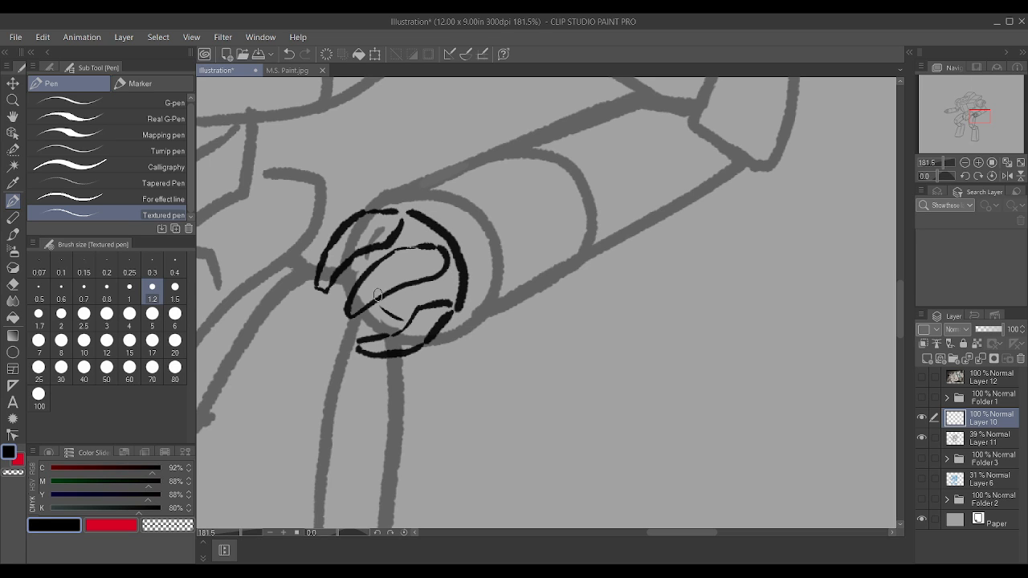
scroll(399, 241, down, 4)
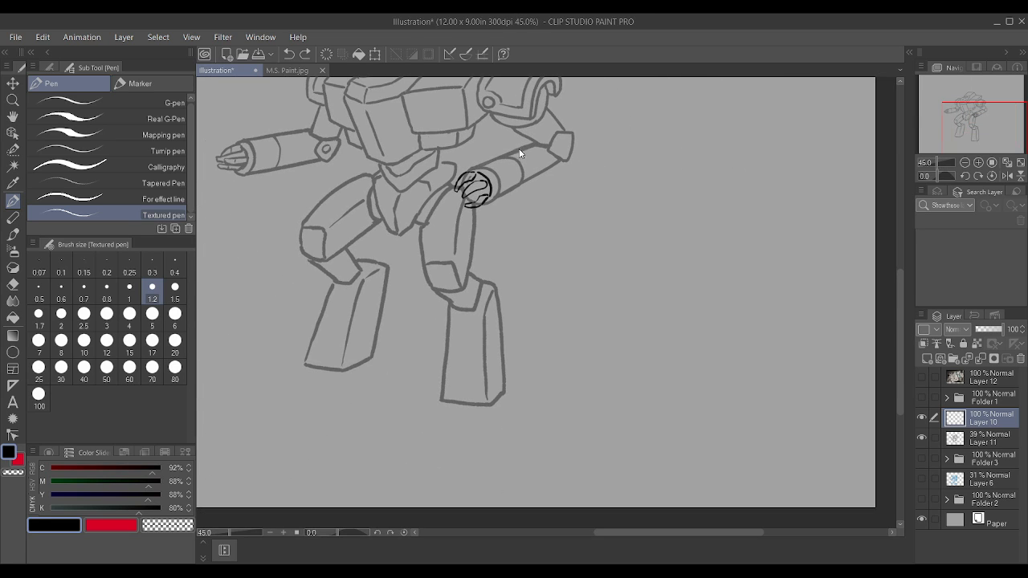
scroll(482, 138, up, 3)
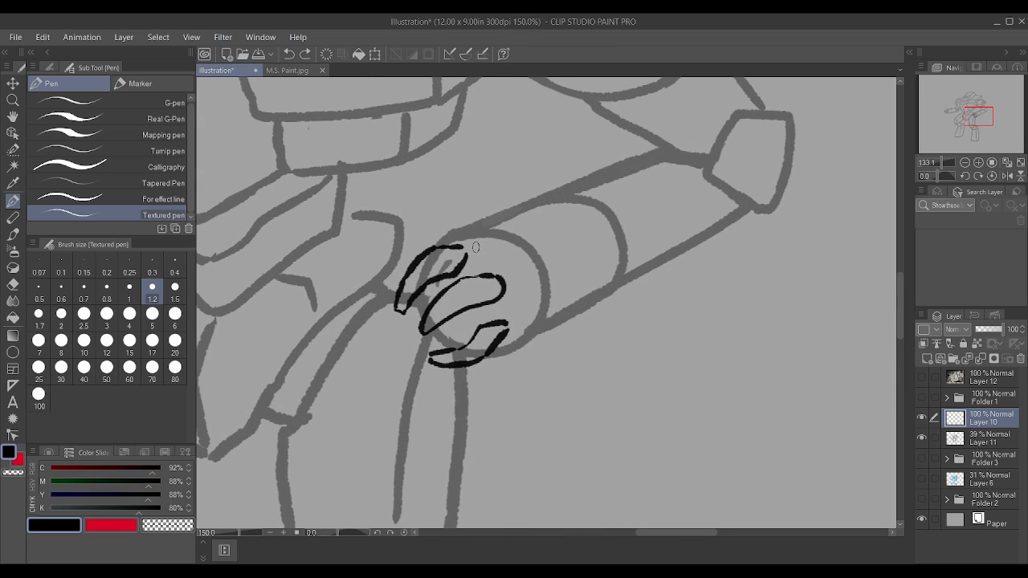
mouse_move(475, 248)
mouse_down()
mouse_move(522, 282)
mouse_move(518, 326)
mouse_move(502, 341)
mouse_move(475, 332)
mouse_up()
drag(441, 292, 438, 282)
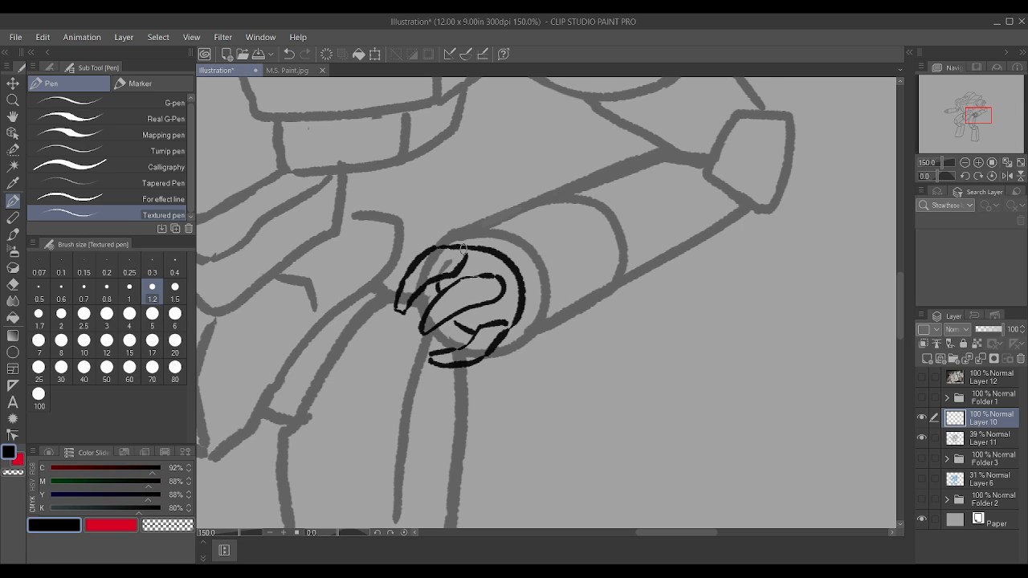
Step: Add joint lines across the fingers and draw a fourth finger at the hand's lower-left side
mouse_move(450, 318)
mouse_down()
mouse_move(487, 321)
mouse_move(474, 260)
mouse_move(459, 260)
mouse_move(482, 271)
mouse_move(463, 298)
mouse_move(477, 281)
mouse_up()
mouse_move(450, 314)
mouse_down()
mouse_move(407, 273)
mouse_move(425, 282)
mouse_move(441, 256)
mouse_up()
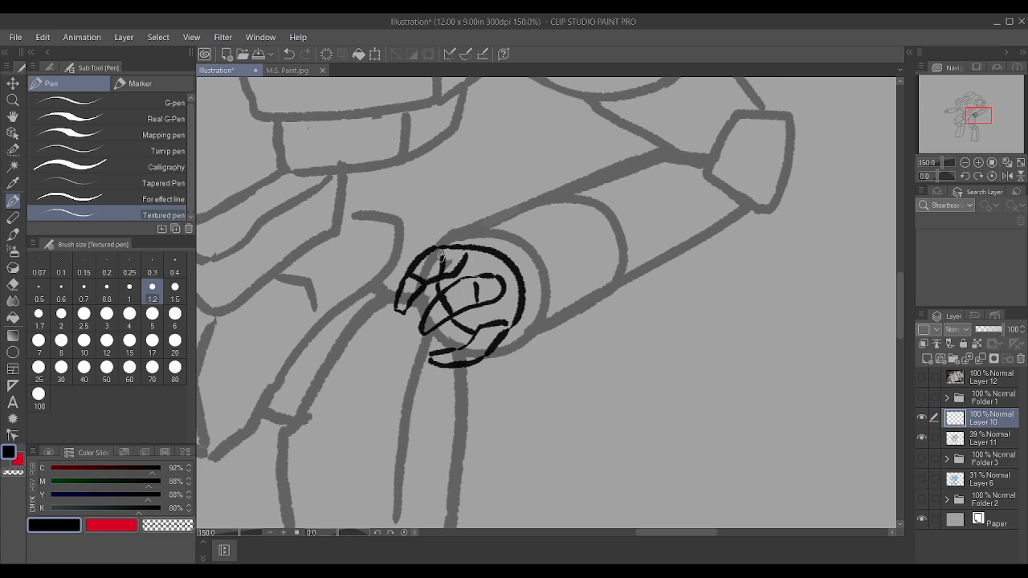
mouse_move(458, 348)
mouse_down()
mouse_move(472, 361)
mouse_move(492, 349)
mouse_move(442, 336)
mouse_move(406, 341)
mouse_move(397, 329)
mouse_move(414, 323)
mouse_up()
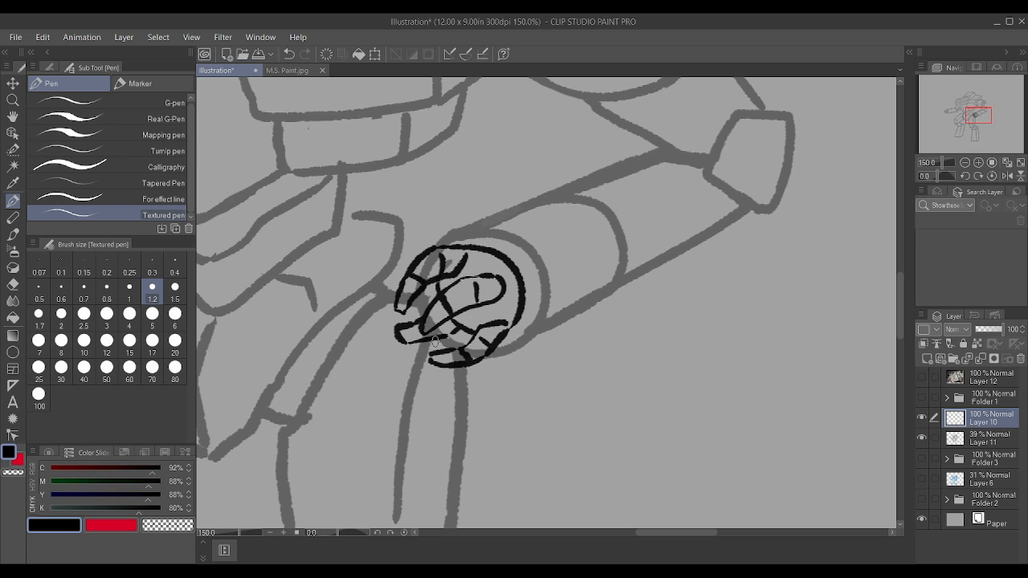
Step: Set Layer 11's opacity to 100%
scroll(479, 286, down, 2)
scroll(479, 286, down, 3)
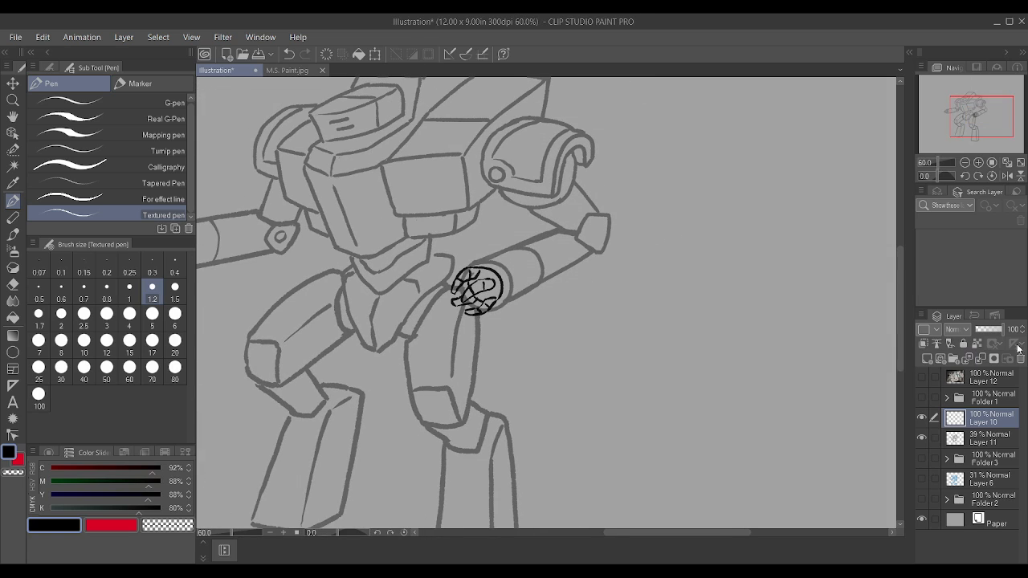
click(1000, 448)
drag(999, 329, 1025, 329)
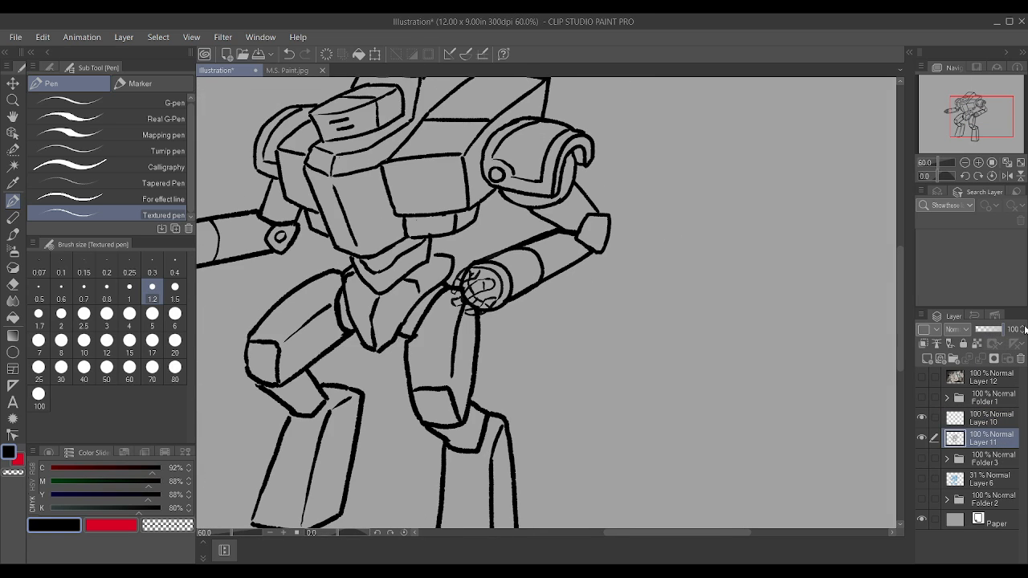
Step: Erase the Layer 11 wrist and hip lines that run beneath the new fingers
scroll(530, 300, up, 2)
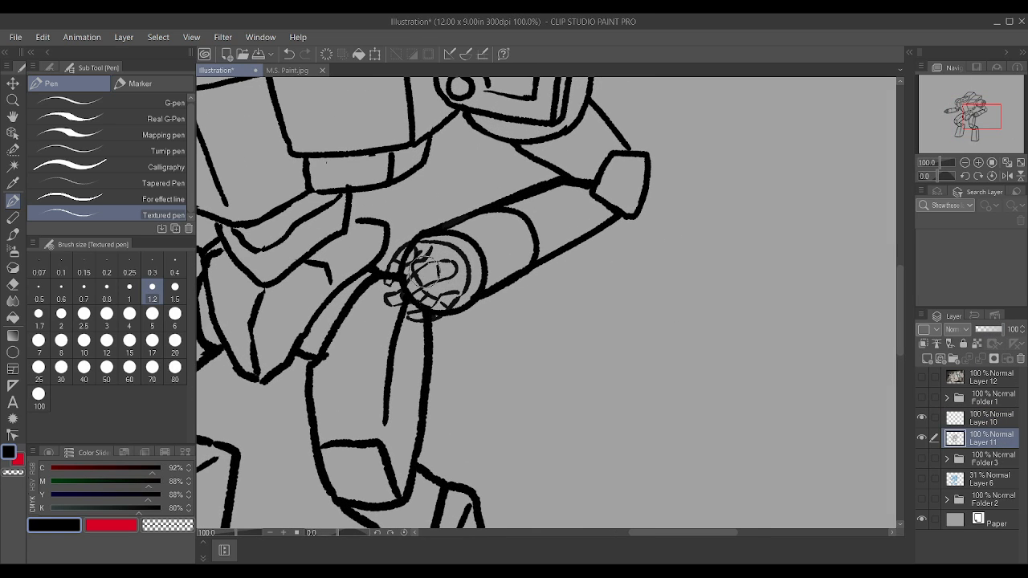
mouse_move(413, 282)
mouse_down()
mouse_move(407, 252)
mouse_move(395, 276)
mouse_move(409, 272)
mouse_move(428, 300)
mouse_up()
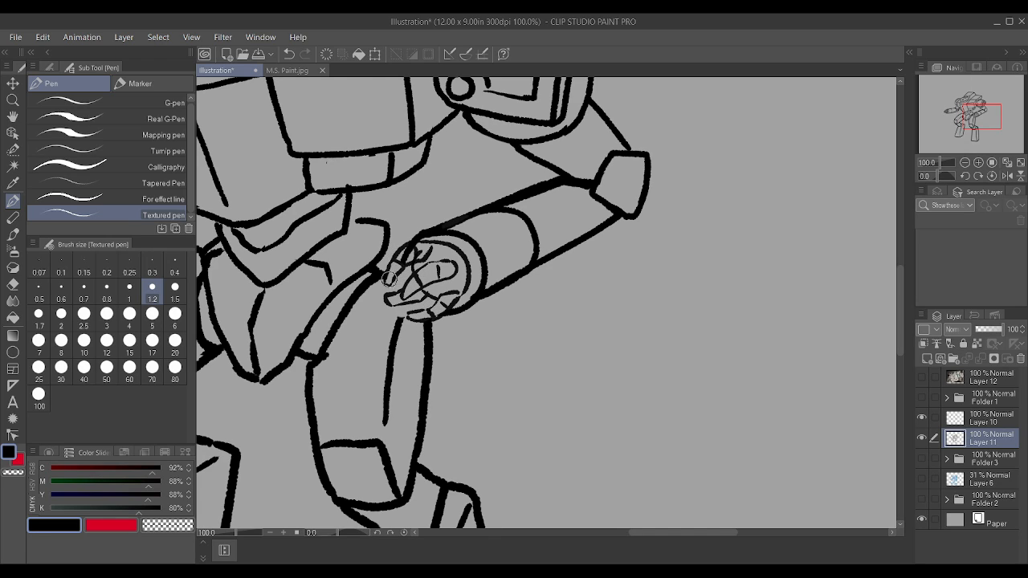
drag(408, 254, 392, 297)
scroll(393, 294, up, 2)
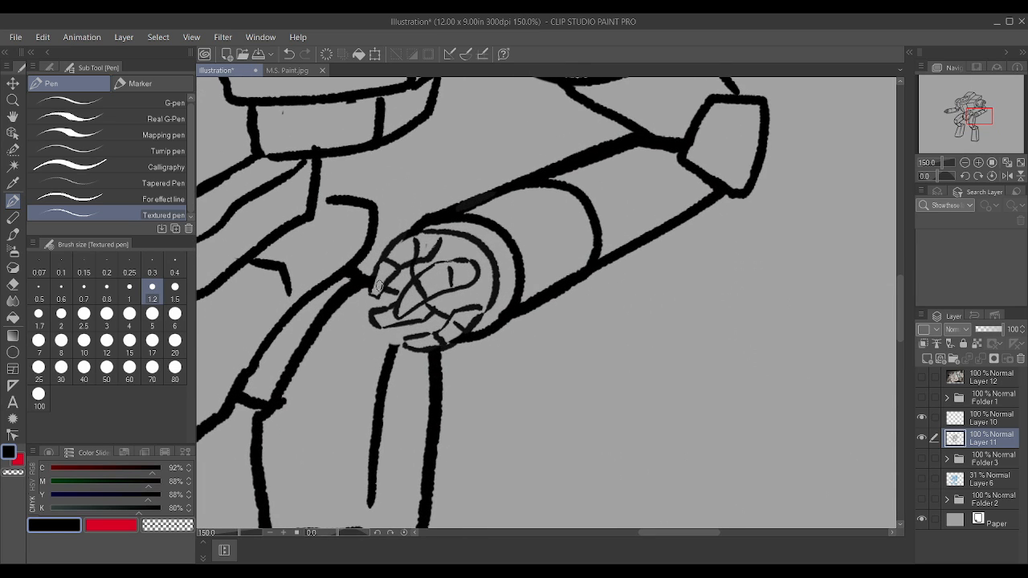
Step: Retrace the finger outlines and joint lines in heavier black on Layer 11 and extend the thigh line up to the hand
drag(380, 286, 399, 293)
drag(433, 335, 428, 316)
mouse_move(396, 346)
mouse_down()
mouse_move(420, 304)
mouse_move(390, 285)
mouse_move(421, 261)
mouse_move(398, 315)
mouse_move(392, 307)
mouse_move(433, 268)
mouse_move(413, 254)
mouse_move(381, 292)
mouse_up()
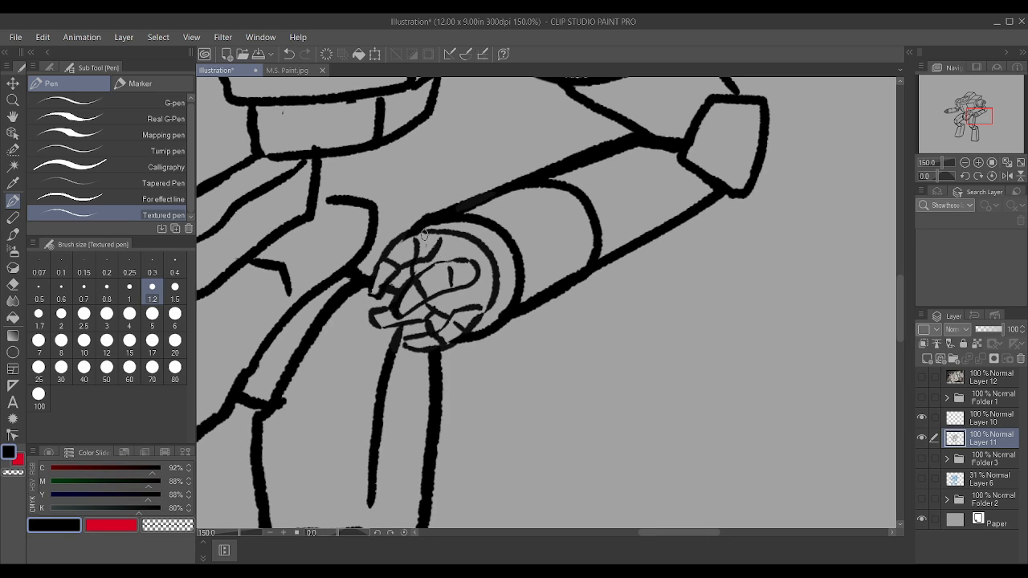
drag(440, 243, 412, 232)
mouse_move(378, 325)
mouse_down()
mouse_move(425, 324)
mouse_move(410, 340)
mouse_move(487, 310)
mouse_up()
scroll(487, 309, down, 6)
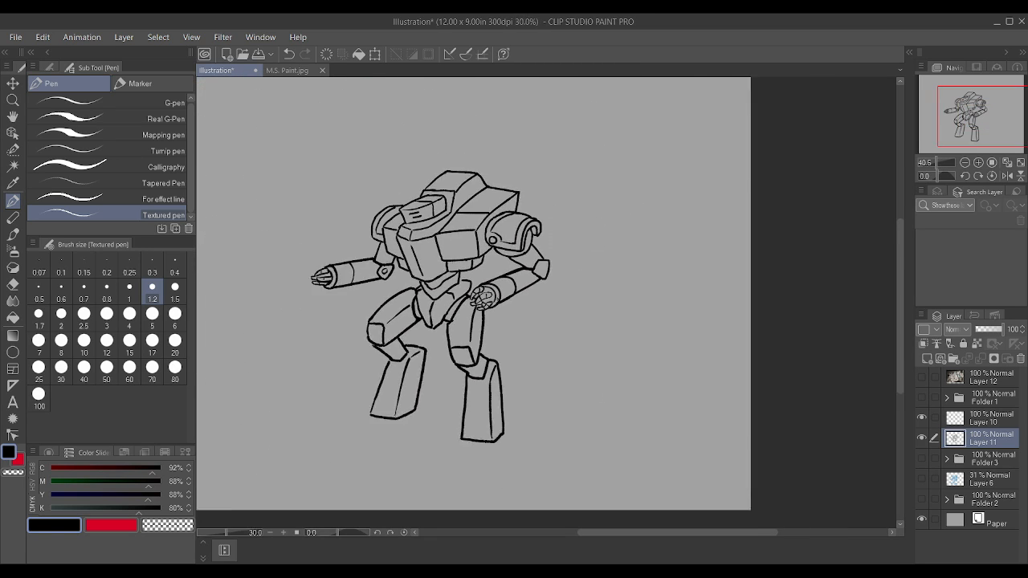
scroll(379, 434, up, 3)
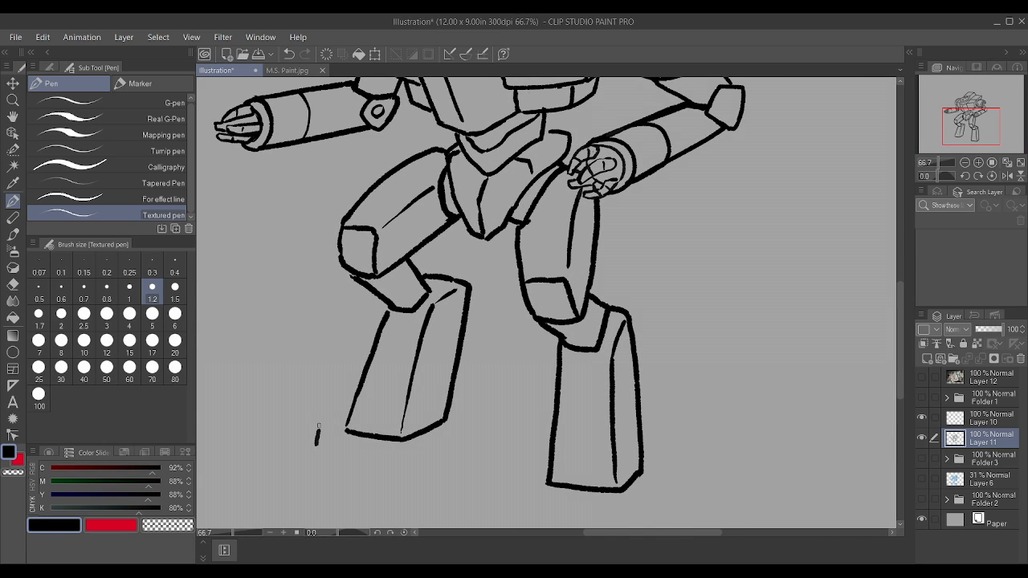
mouse_move(349, 413)
mouse_down()
mouse_move(346, 449)
mouse_move(313, 447)
mouse_up()
mouse_move(370, 462)
mouse_down()
mouse_move(377, 424)
mouse_move(400, 424)
mouse_move(391, 466)
mouse_move(365, 465)
mouse_up()
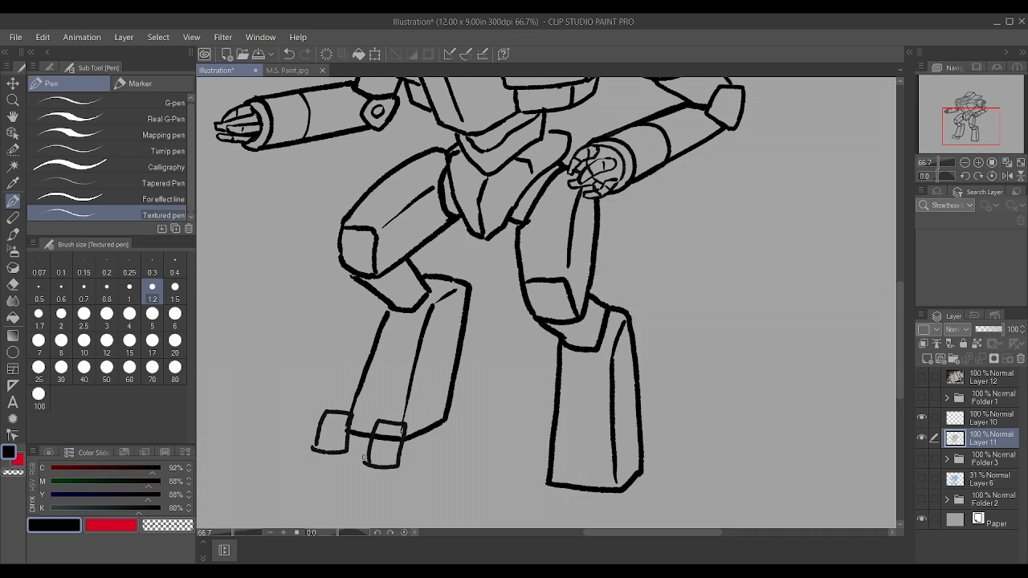
key(ctrl+z)
key(ctrl+z)
key(ctrl+z)
key(ctrl+z)
key(ctrl+z)
key(ctrl+z)
key(ctrl+z)
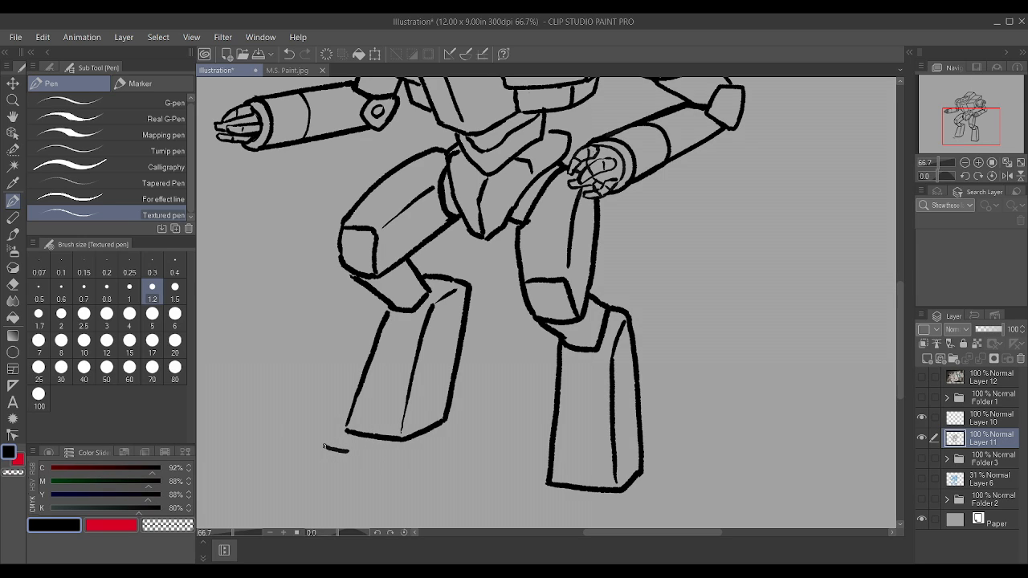
Step: Draw the left-hand foot with two block toes, a linking top plate and a pointed heel, erasing the shin lines that overlap the toes
mouse_move(324, 447)
mouse_down()
mouse_move(339, 411)
mouse_move(357, 414)
mouse_move(345, 448)
mouse_move(400, 453)
mouse_move(402, 431)
mouse_move(376, 435)
mouse_up()
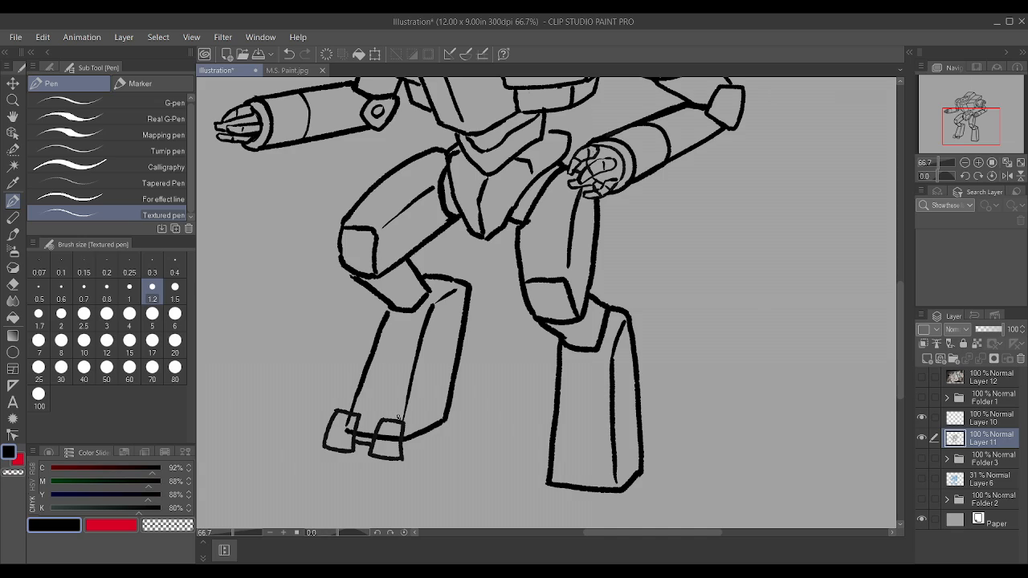
drag(397, 407, 369, 397)
drag(408, 435, 459, 414)
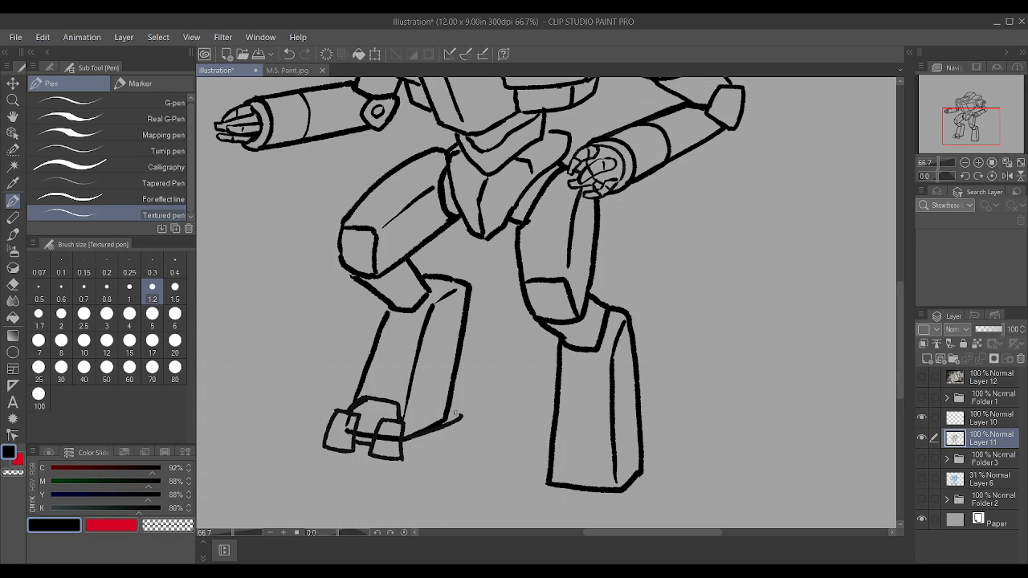
key(ctrl+z)
drag(381, 429, 391, 436)
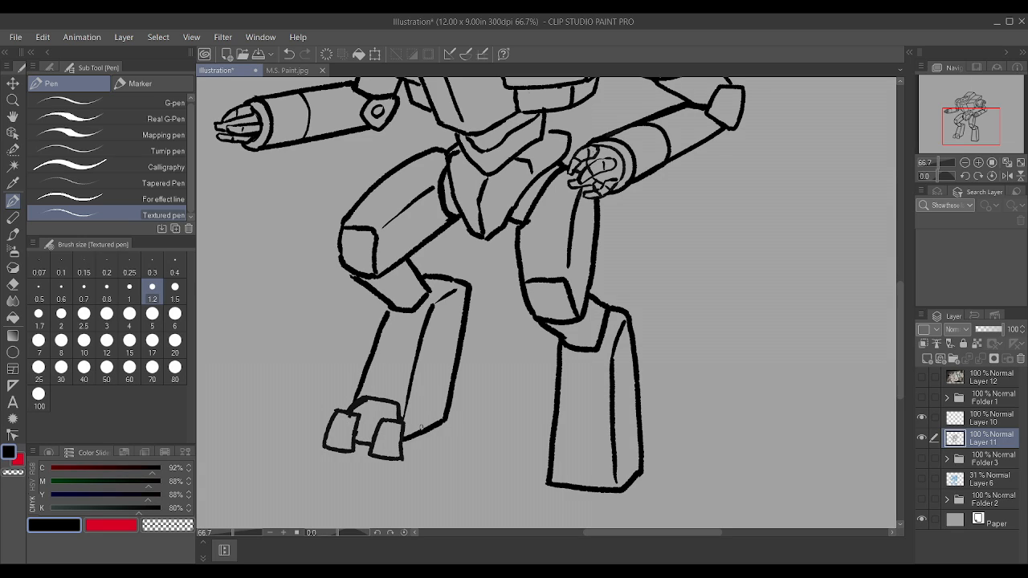
mouse_move(414, 424)
mouse_down()
mouse_move(470, 406)
mouse_move(448, 400)
mouse_up()
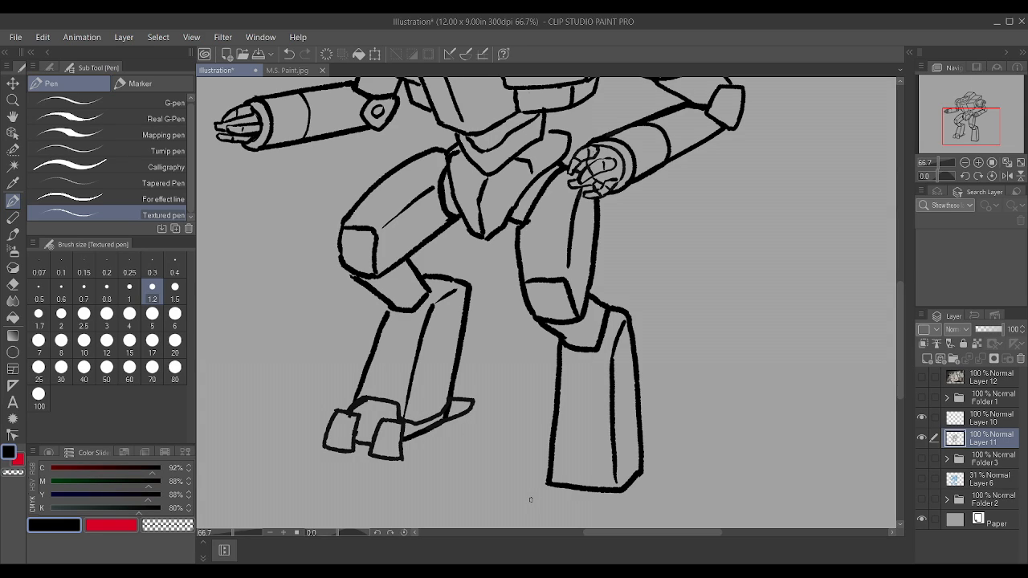
Step: Draw the right-hand foot on Layer 11 with two block toes, a linking top plate and a pointed heel
mouse_move(532, 506)
mouse_down()
mouse_move(539, 462)
mouse_move(563, 468)
mouse_move(560, 512)
mouse_move(532, 509)
mouse_up()
scroll(397, 475, down, 7)
scroll(658, 409, up, 7)
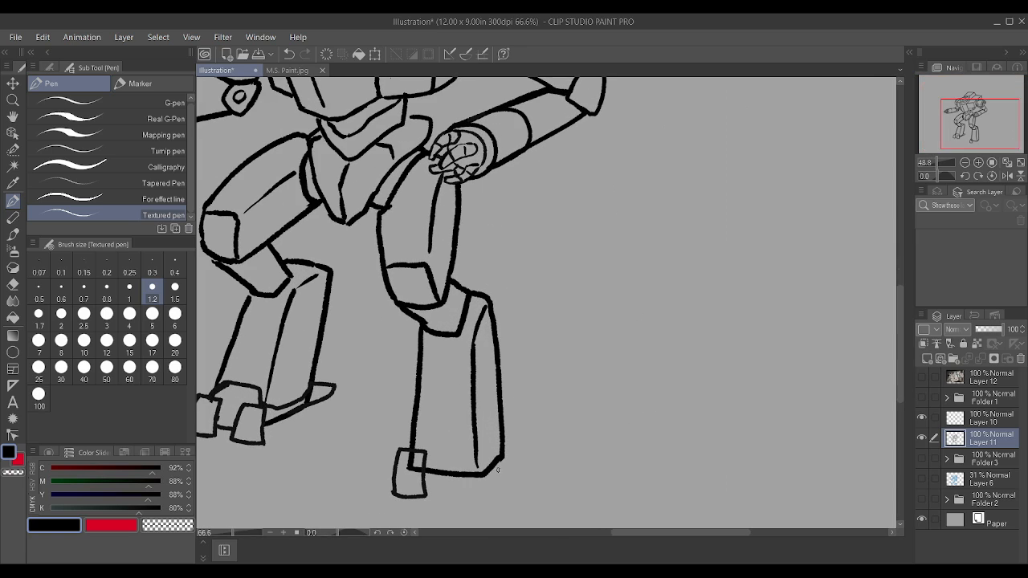
mouse_move(480, 502)
mouse_down()
mouse_move(476, 458)
mouse_move(453, 459)
mouse_move(444, 495)
mouse_move(481, 501)
mouse_up()
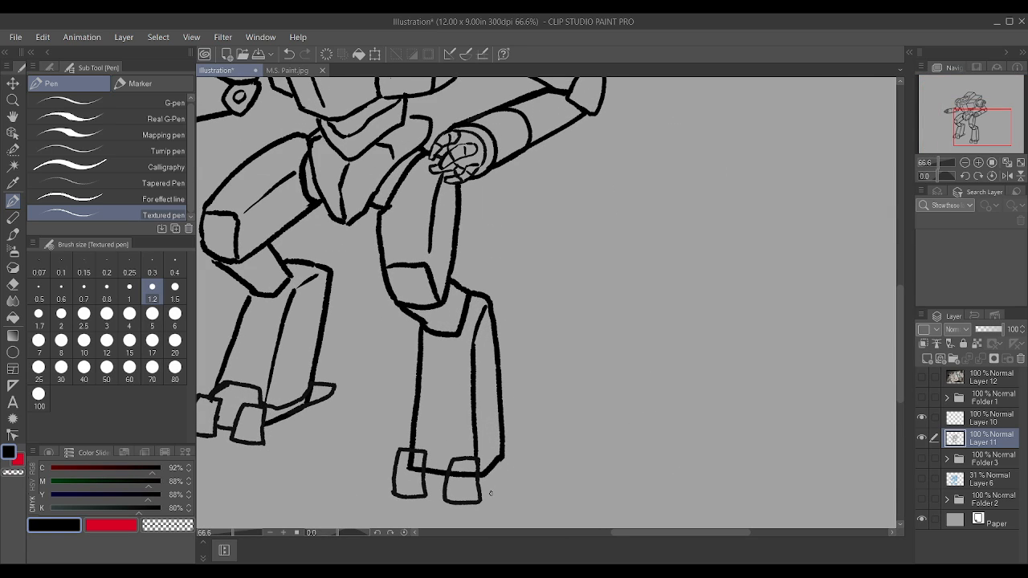
scroll(491, 493, down, 1)
scroll(491, 493, up, 1)
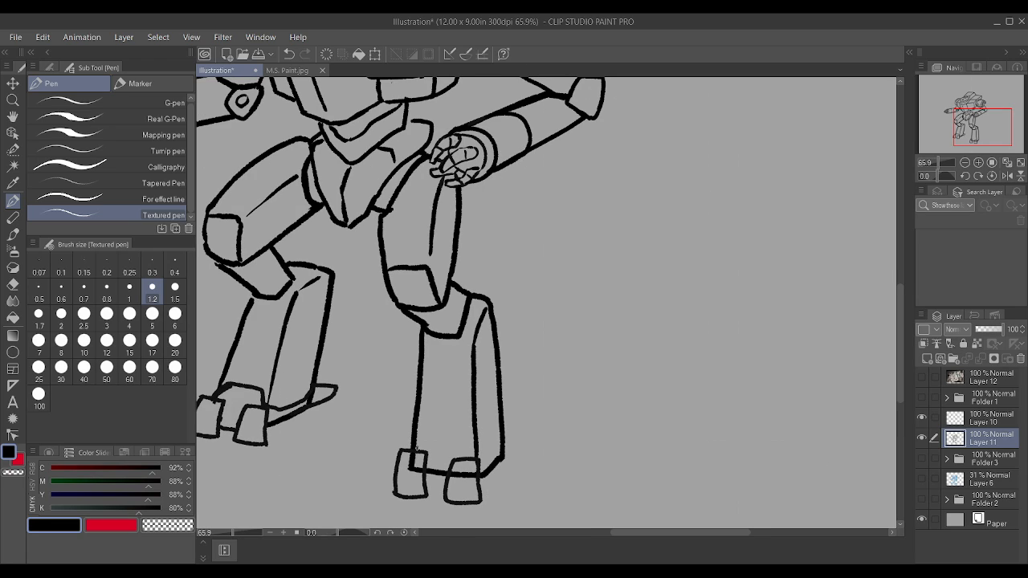
mouse_move(435, 441)
mouse_down()
mouse_move(482, 461)
mouse_move(519, 432)
mouse_up()
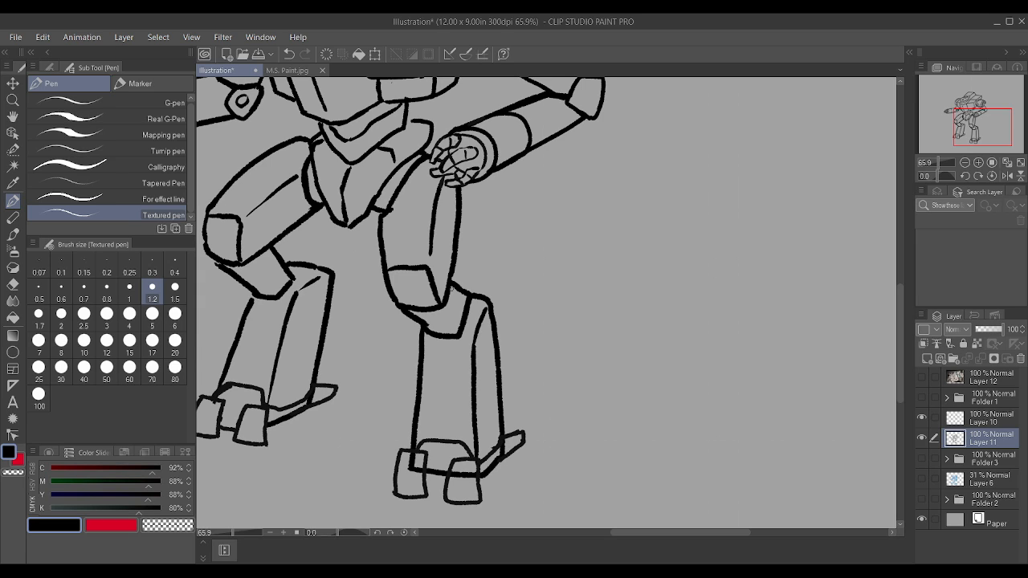
Step: Erase the shin lines that run through the two block toes of the right-hand foot
scroll(453, 323, down, 4)
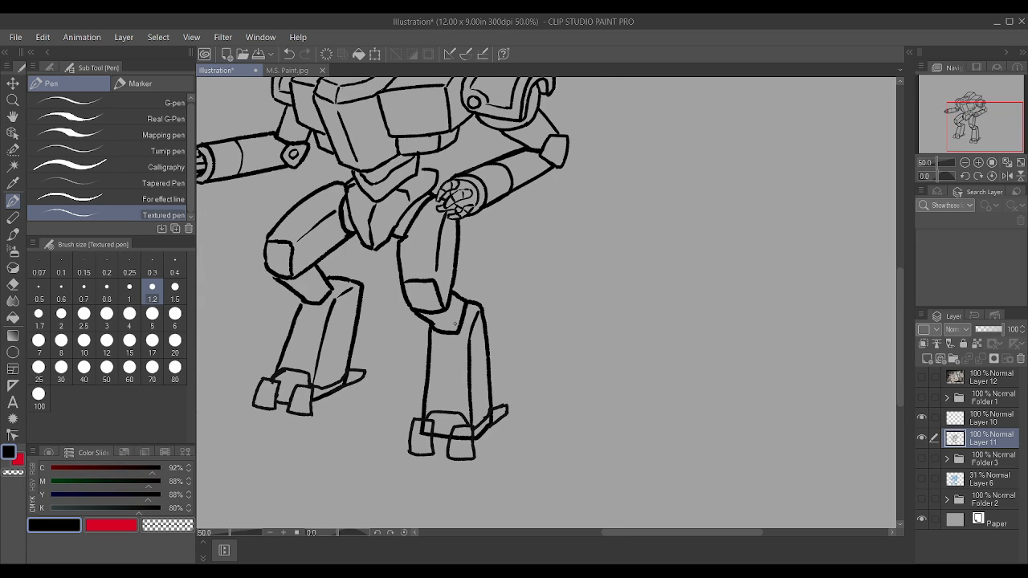
scroll(460, 415, up, 4)
scroll(459, 415, up, 3)
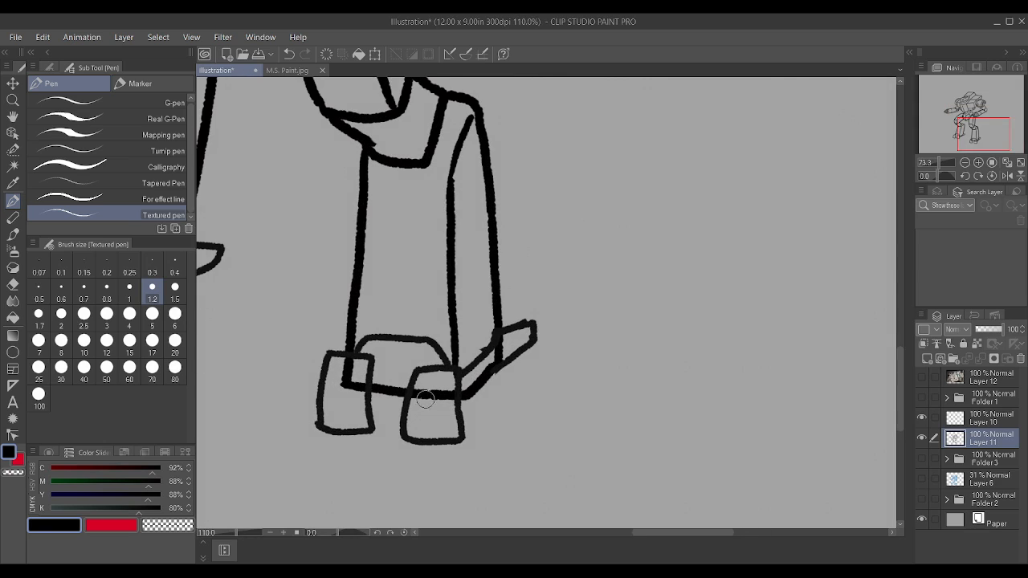
drag(423, 394, 417, 396)
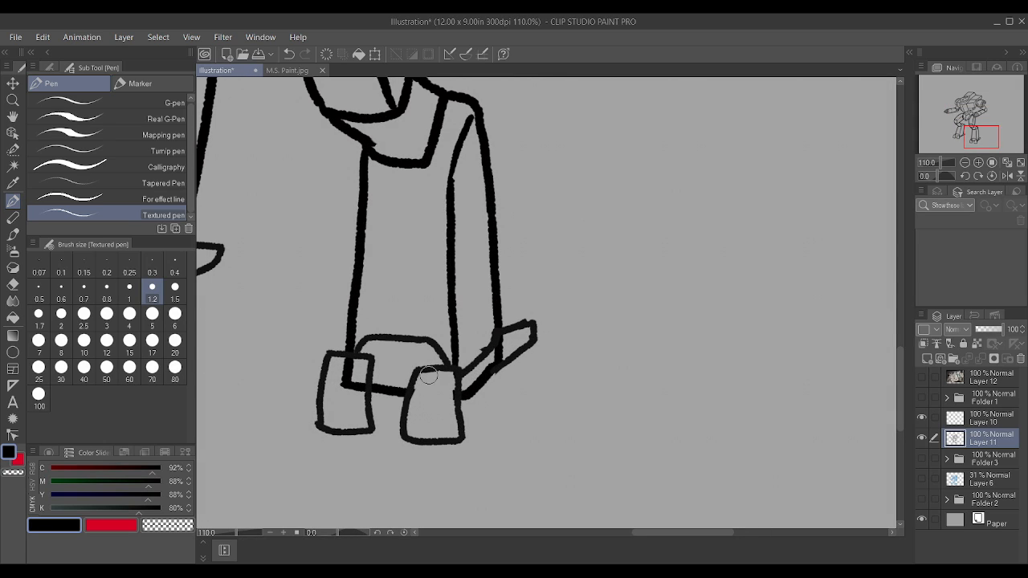
drag(344, 376, 355, 393)
scroll(361, 392, down, 2)
scroll(462, 344, down, 2)
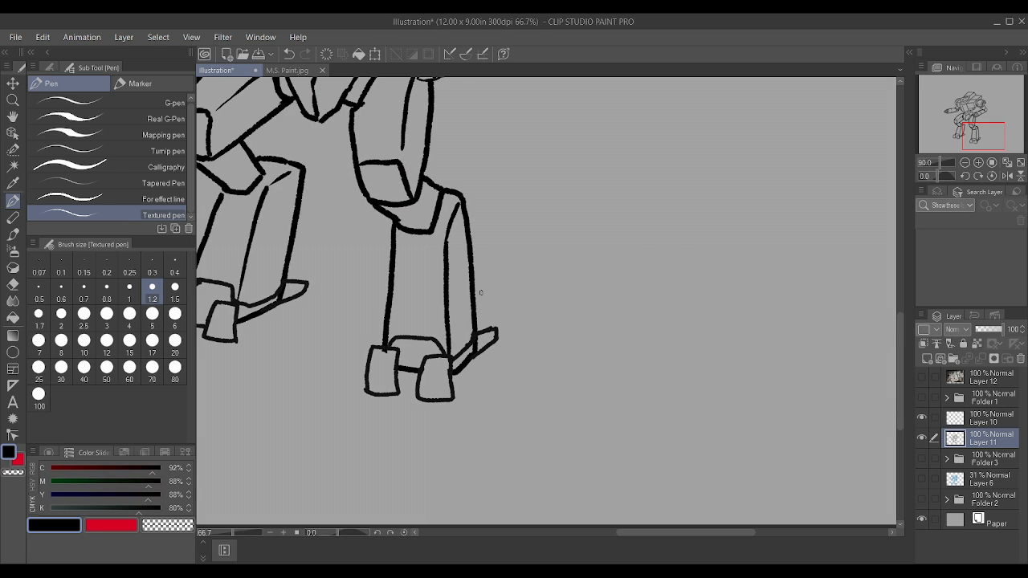
scroll(392, 380, up, 5)
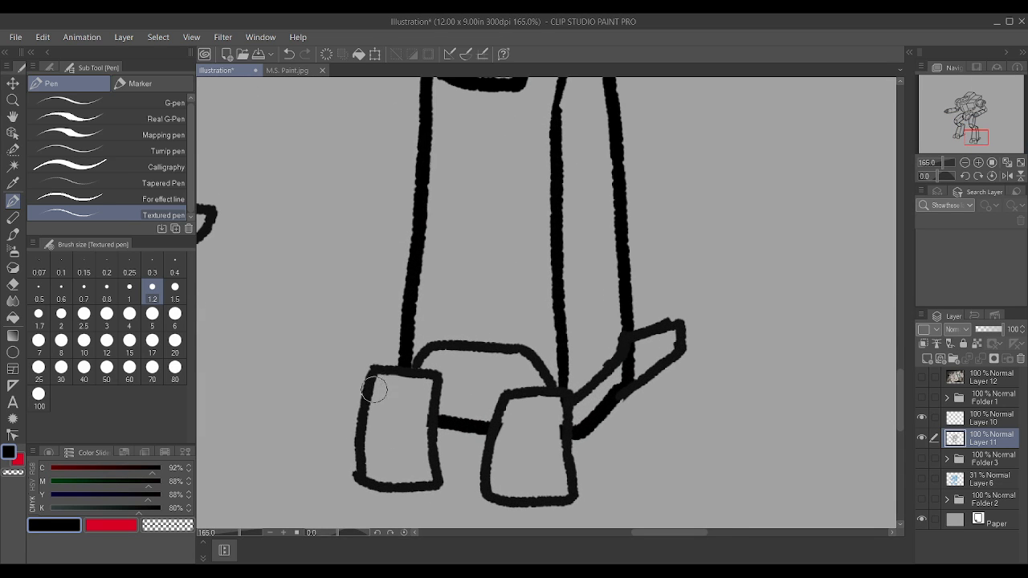
scroll(393, 380, down, 4)
scroll(298, 353, up, 2)
scroll(298, 354, down, 3)
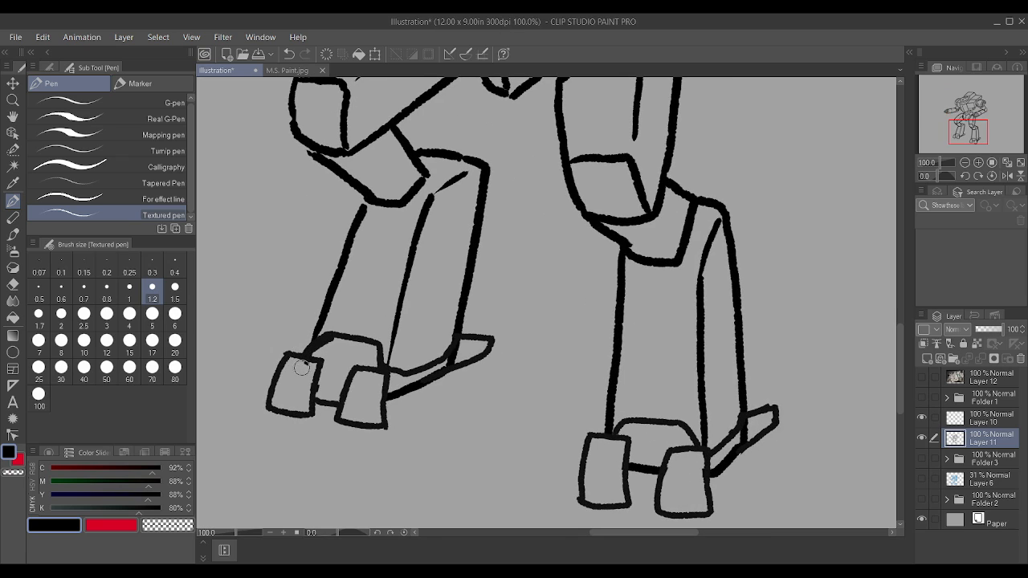
Step: Draw an inset rectangular frame on the right-hand chest block and divide it with a horizontal line across the middle
scroll(380, 311, down, 1)
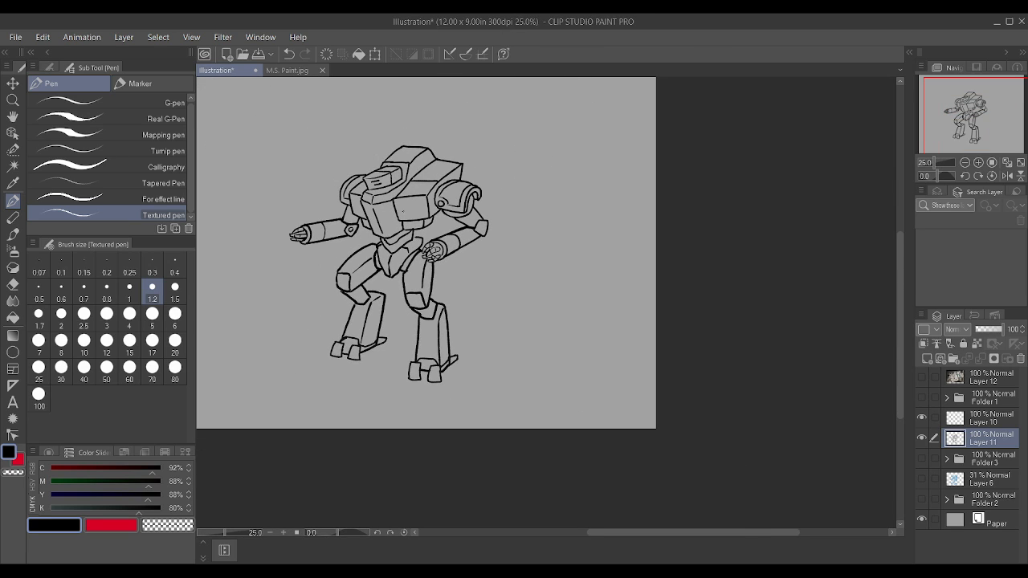
scroll(400, 160, up, 3)
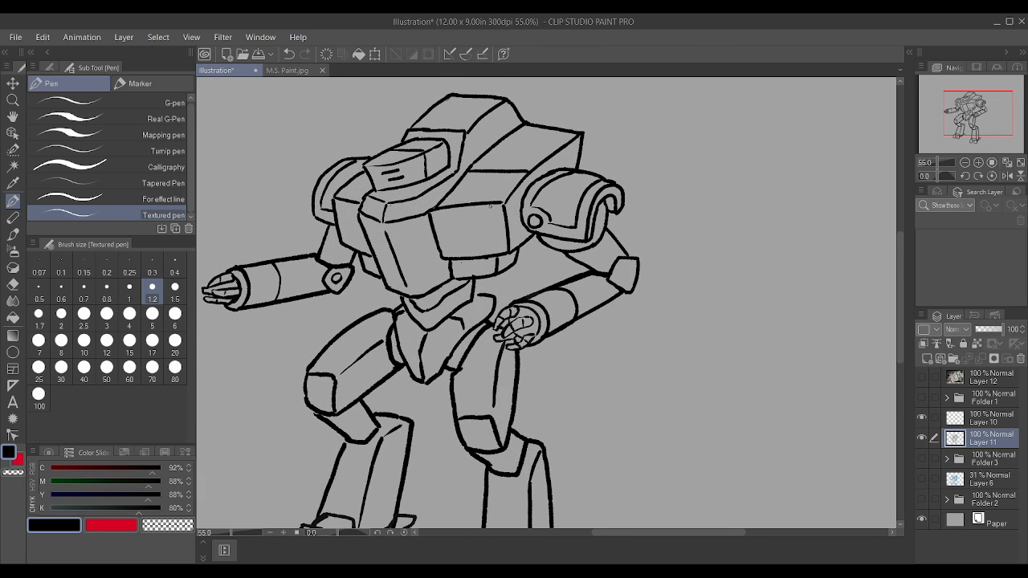
scroll(490, 206, up, 3)
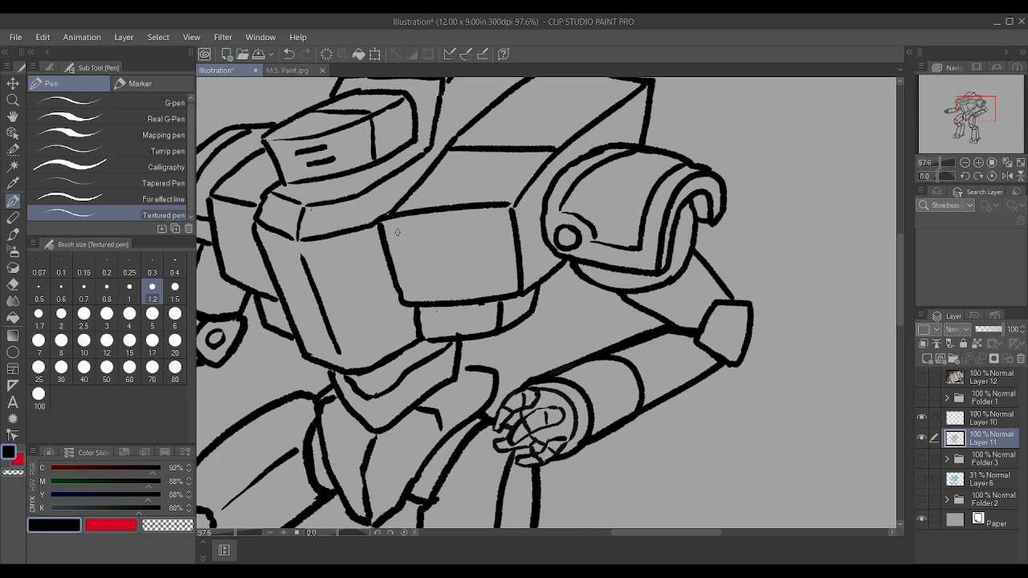
drag(397, 233, 499, 224)
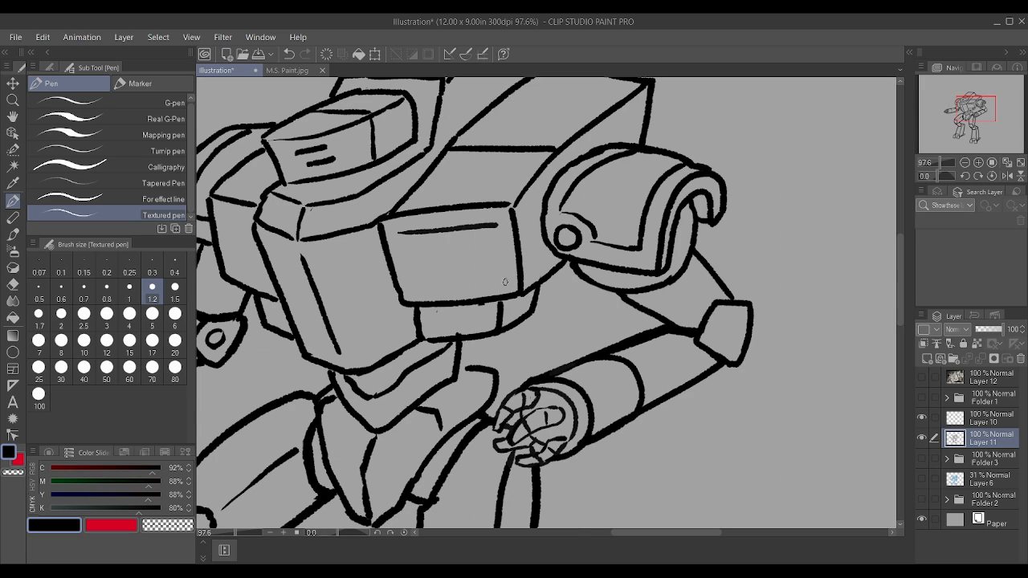
drag(506, 281, 497, 231)
mouse_move(412, 292)
mouse_down()
mouse_move(408, 265)
mouse_move(425, 229)
mouse_up()
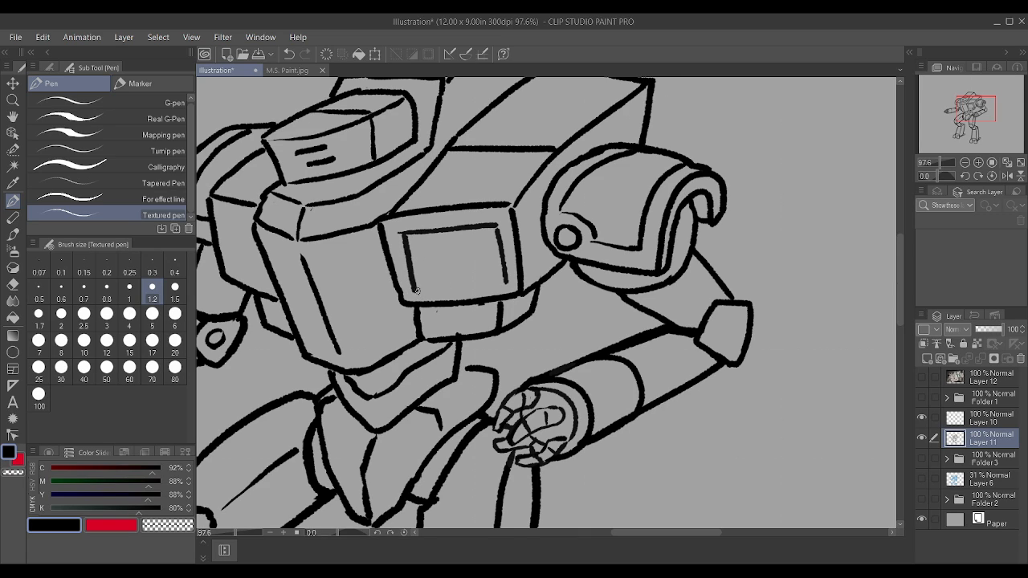
drag(417, 290, 515, 278)
drag(410, 264, 507, 250)
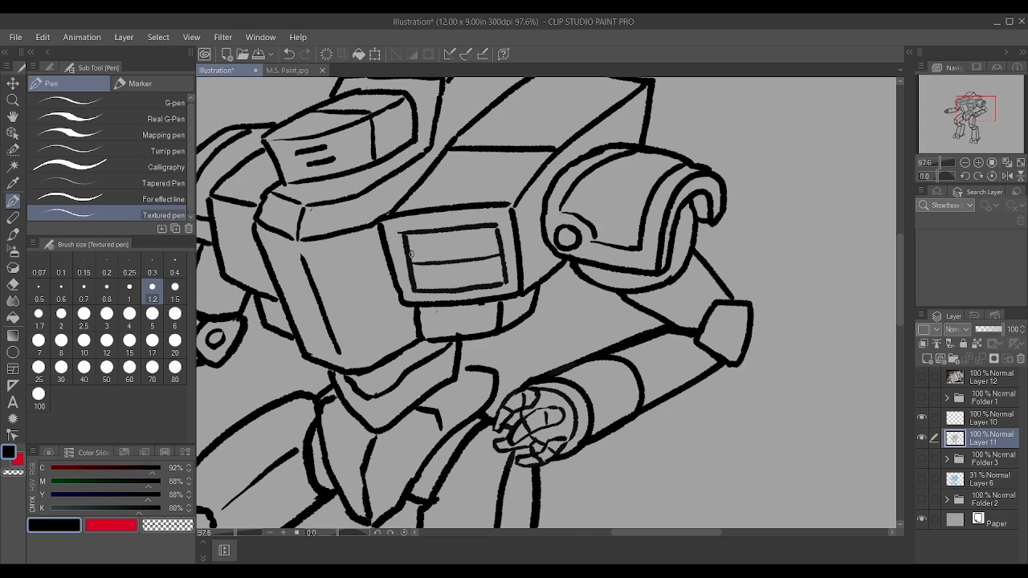
drag(424, 255, 505, 241)
drag(409, 244, 488, 240)
scroll(495, 229, down, 4)
scroll(495, 221, up, 4)
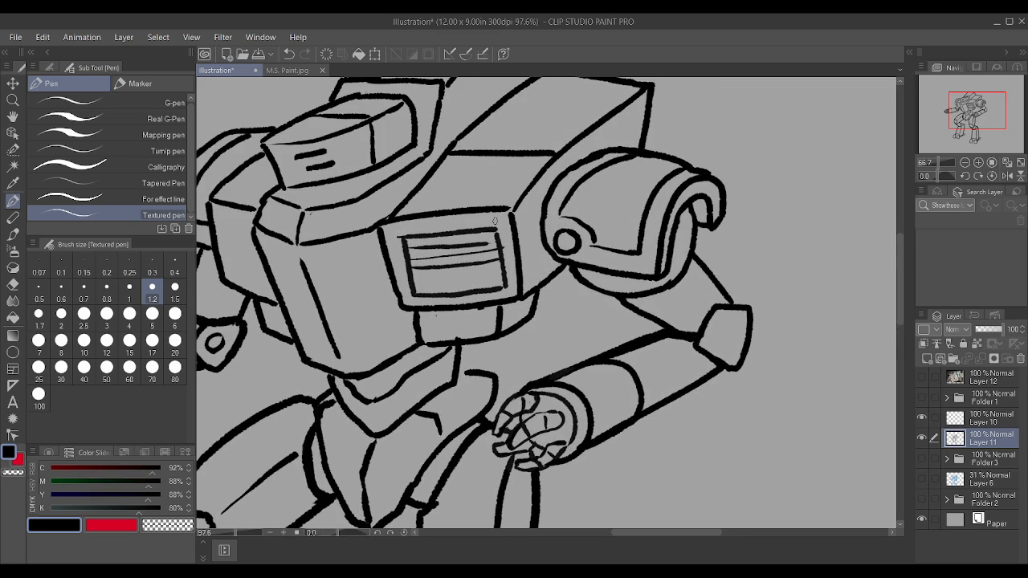
key(ctrl+z)
key(ctrl+z)
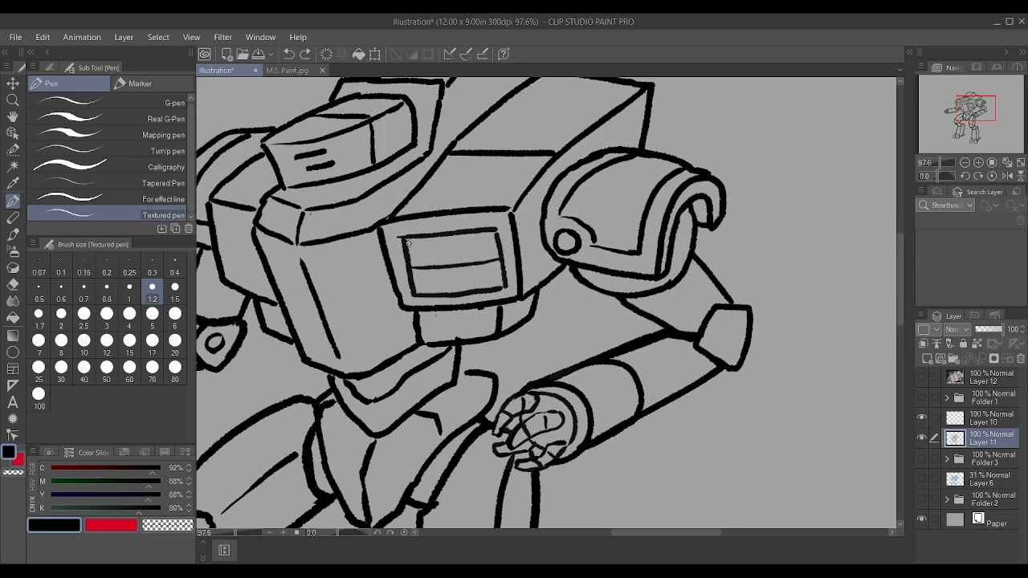
drag(418, 245, 498, 239)
drag(414, 257, 498, 248)
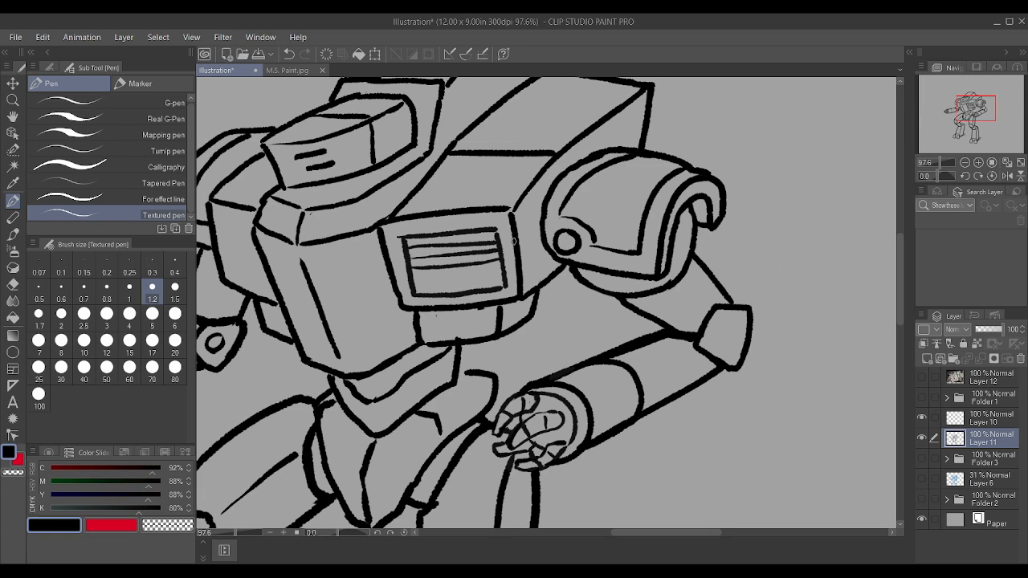
key(ctrl+z)
key(ctrl+z)
Step: Draw thin, closely spaced vent slats above the dividing line inside the right-hand chest frame
scroll(507, 237, up, 2)
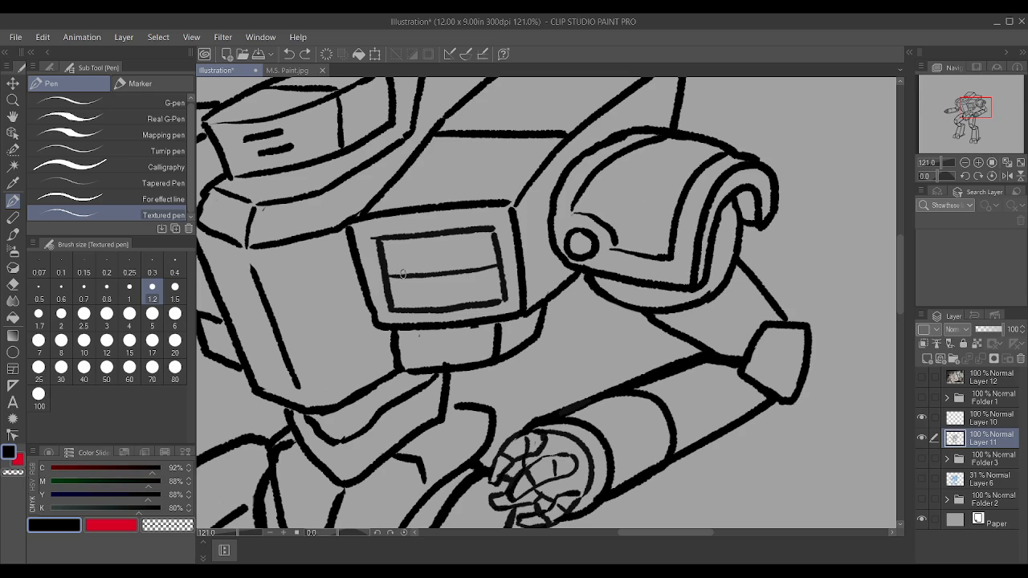
drag(387, 266, 500, 253)
drag(383, 253, 498, 236)
drag(385, 266, 439, 261)
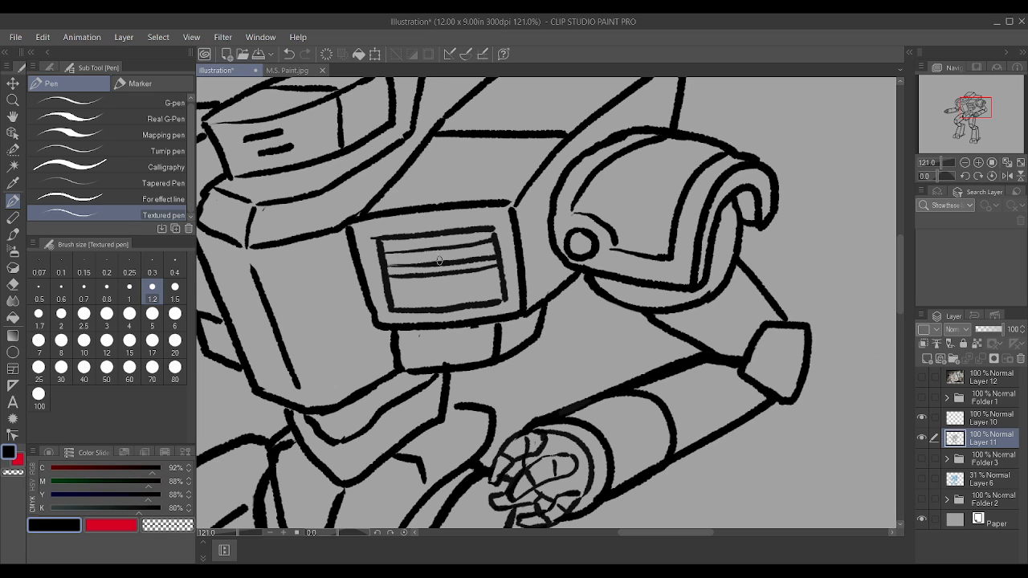
Step: Draw a matching inset vent frame on the narrow left-hand chest block, with a dividing line and thin slats above it
scroll(477, 243, down, 5)
scroll(357, 209, up, 5)
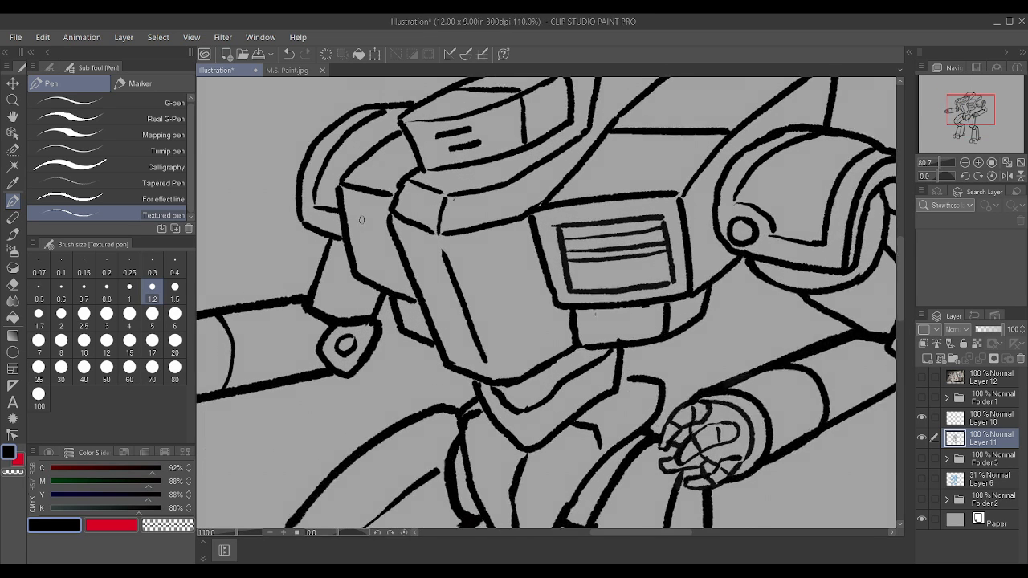
drag(362, 207, 390, 216)
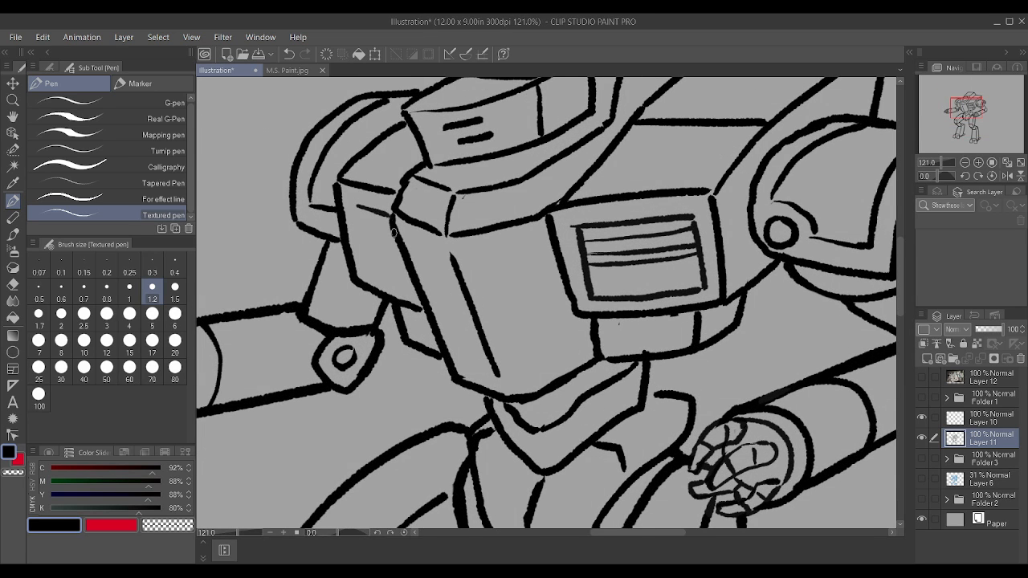
drag(363, 269, 414, 282)
key(ctrl+z)
drag(367, 273, 419, 294)
mouse_move(364, 254)
mouse_down()
mouse_move(353, 204)
mouse_move(365, 207)
mouse_up()
drag(376, 243, 407, 254)
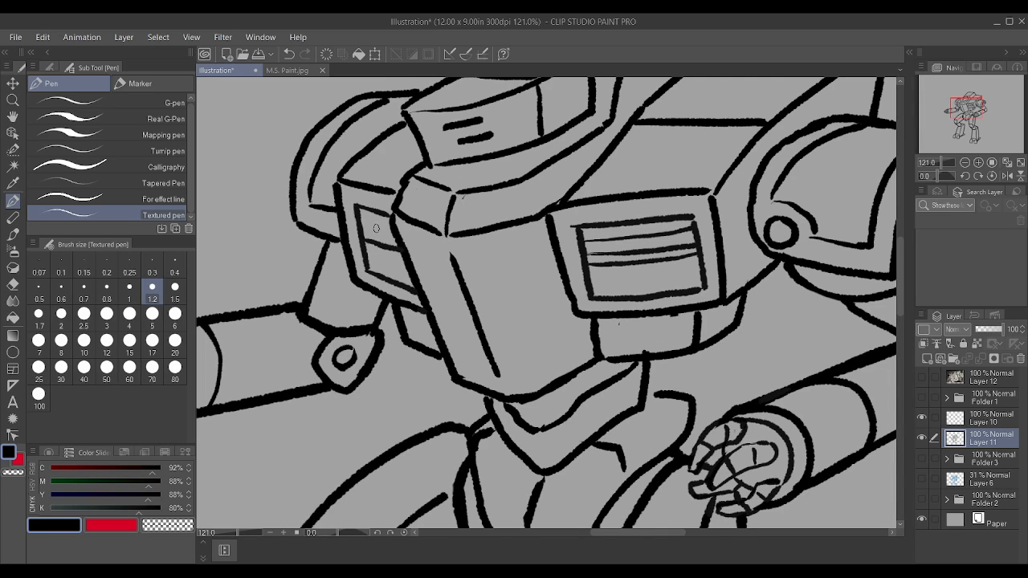
mouse_move(358, 213)
mouse_down()
mouse_move(390, 226)
mouse_move(393, 239)
mouse_up()
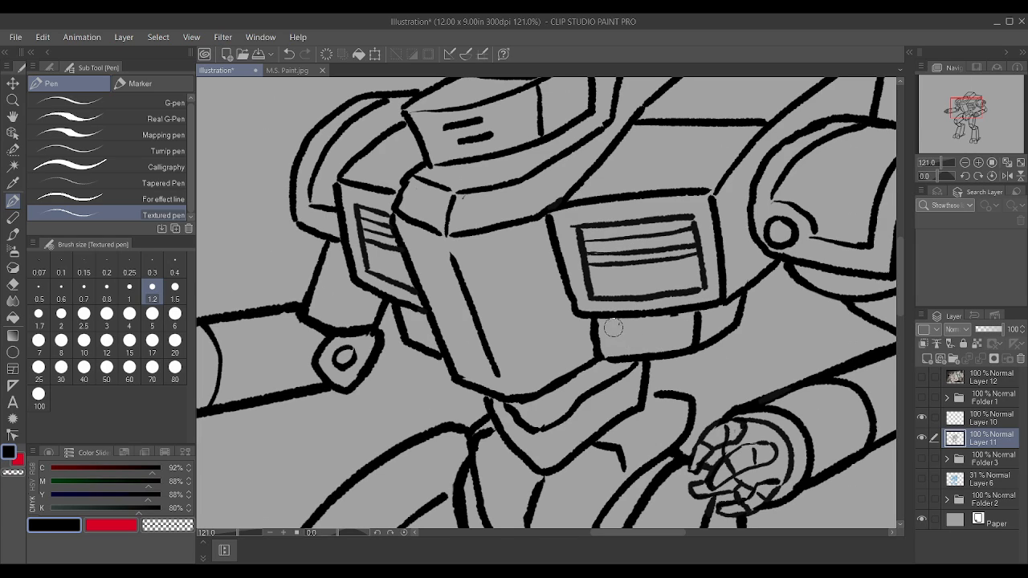
Step: Erase the slats above the dividing line in the right-hand chest vent and redraw them as two evenly spaced thin lines
scroll(671, 323, down, 2)
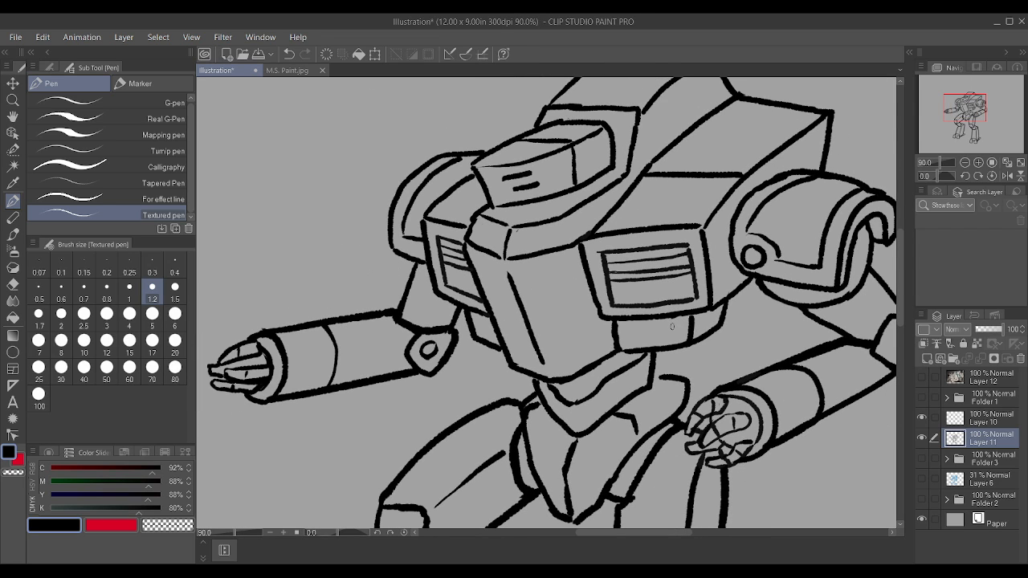
scroll(707, 261, up, 3)
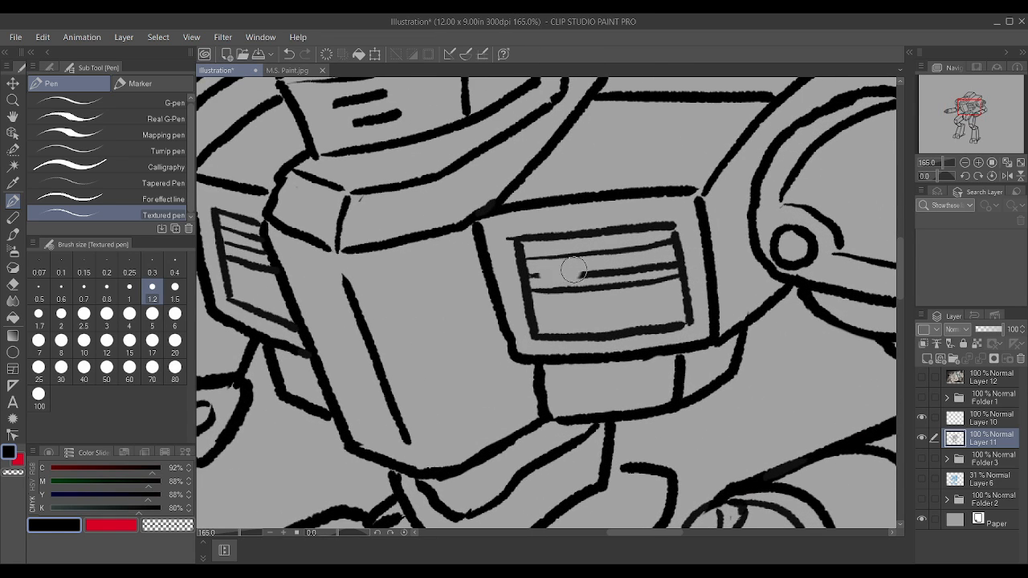
mouse_move(573, 270)
mouse_down()
mouse_move(661, 260)
mouse_move(654, 245)
mouse_move(541, 274)
mouse_move(539, 258)
mouse_move(649, 249)
mouse_move(664, 261)
mouse_move(664, 247)
mouse_move(665, 261)
mouse_move(675, 252)
mouse_move(682, 271)
mouse_move(673, 225)
mouse_up()
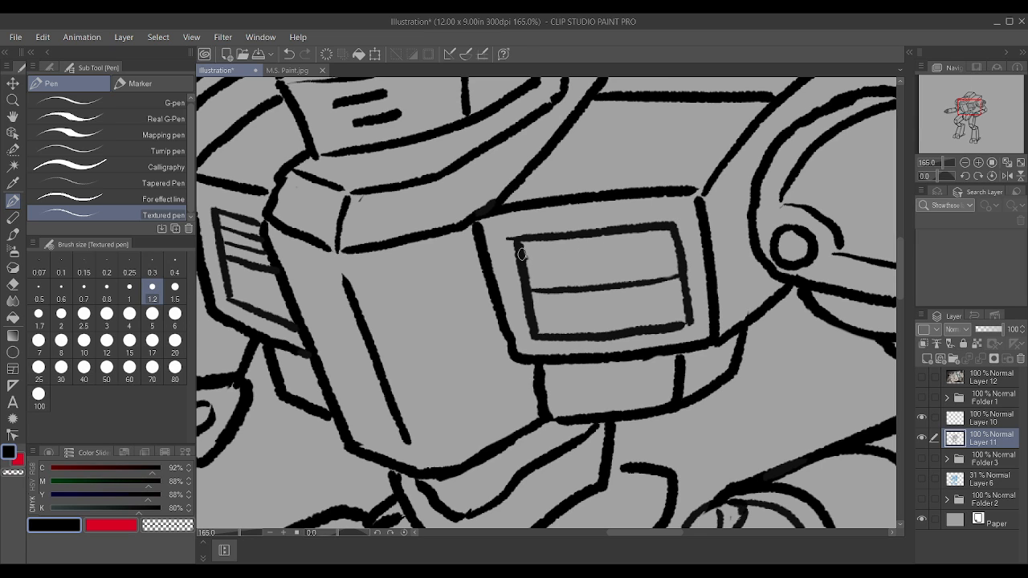
drag(523, 254, 661, 239)
scroll(665, 210, down, 2)
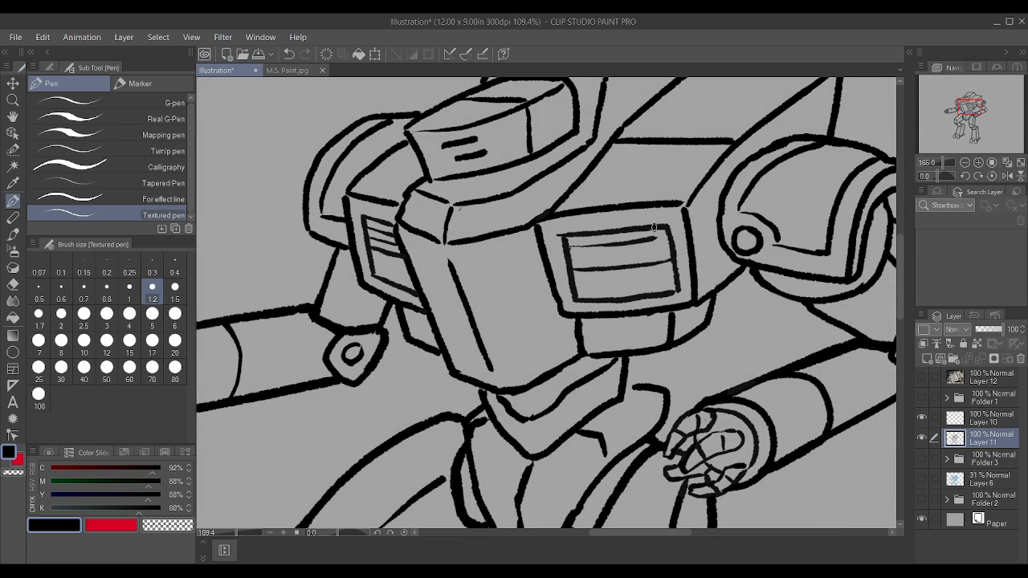
key(ctrl+z)
scroll(666, 210, up, 2)
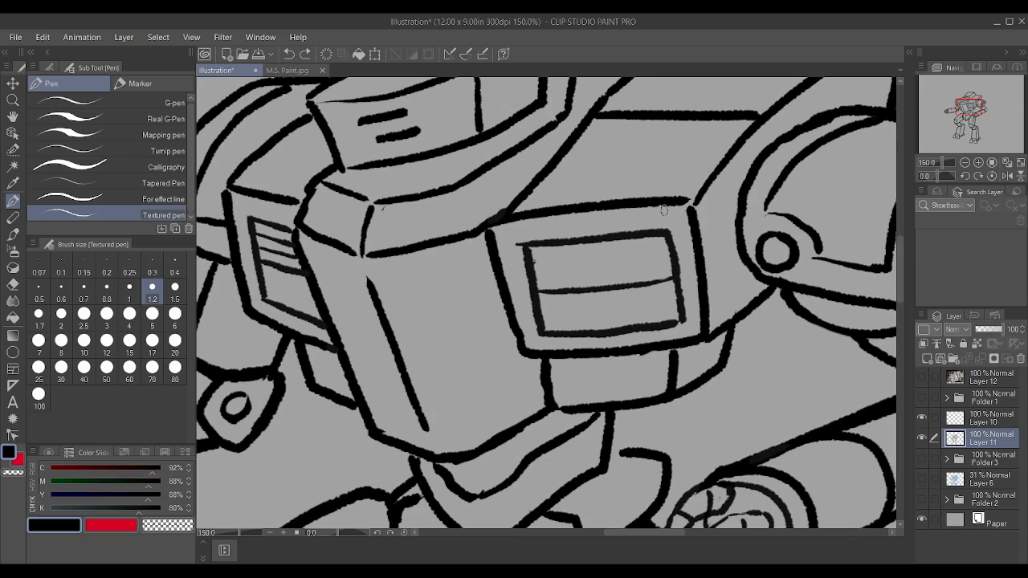
drag(533, 280, 675, 267)
drag(533, 261, 673, 247)
scroll(673, 247, down, 3)
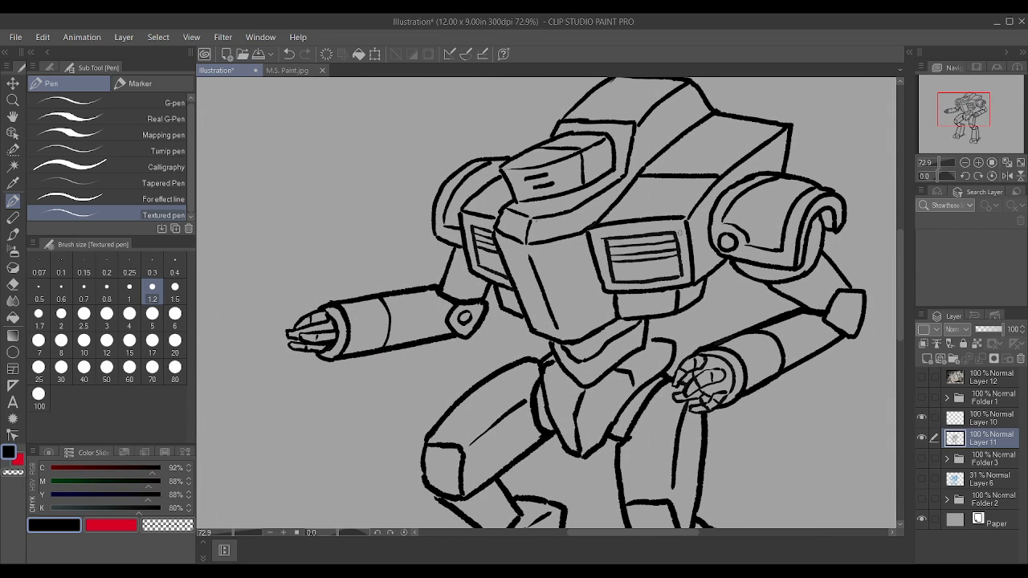
Step: Draw a slanted back-panel edge rising from the left-hand shoulder armour to the upper hull behind the head
scroll(673, 178, up, 2)
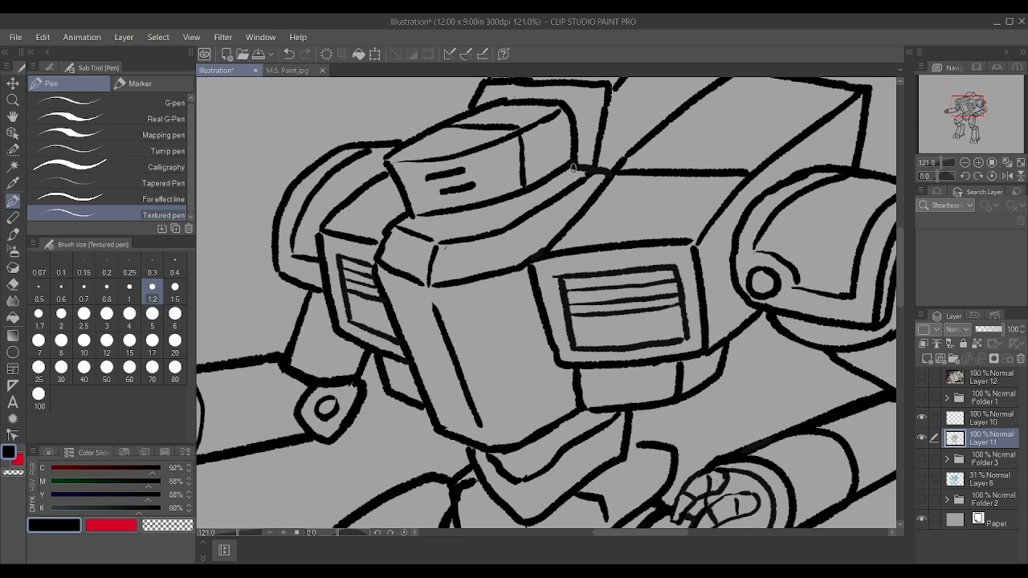
scroll(572, 167, down, 3)
scroll(576, 191, down, 2)
scroll(616, 129, up, 4)
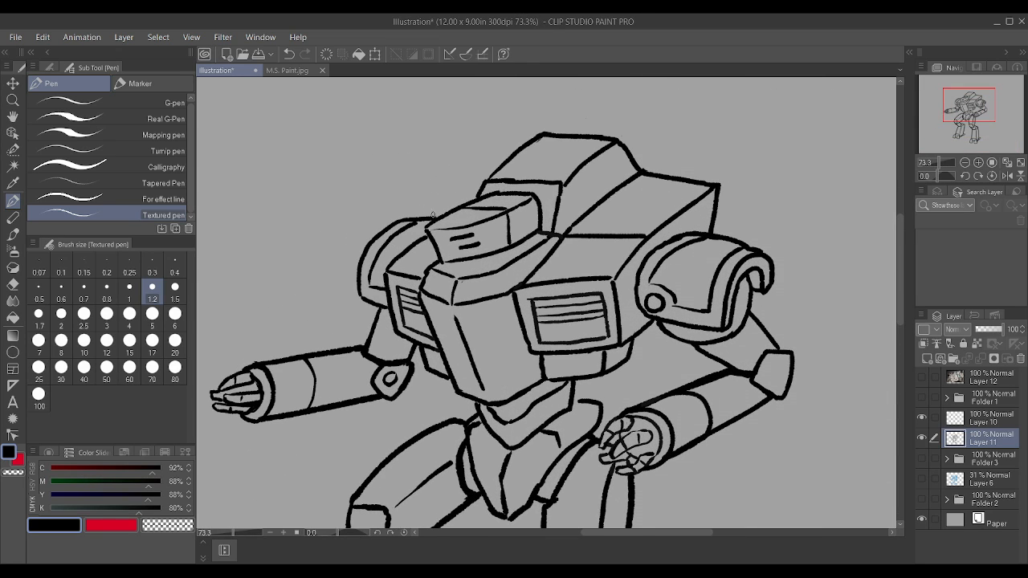
drag(435, 214, 485, 160)
key(ctrl+z)
drag(482, 156, 508, 156)
drag(438, 212, 466, 172)
key(ctrl+z)
key(ctrl+z)
drag(437, 215, 514, 151)
Step: Draw a box-shaped pod behind the right-hand side of the upper hull, with a slanted front face and a tall outer side
mouse_move(642, 169)
mouse_down()
mouse_move(652, 156)
mouse_move(711, 160)
mouse_move(725, 168)
mouse_move(720, 185)
mouse_up()
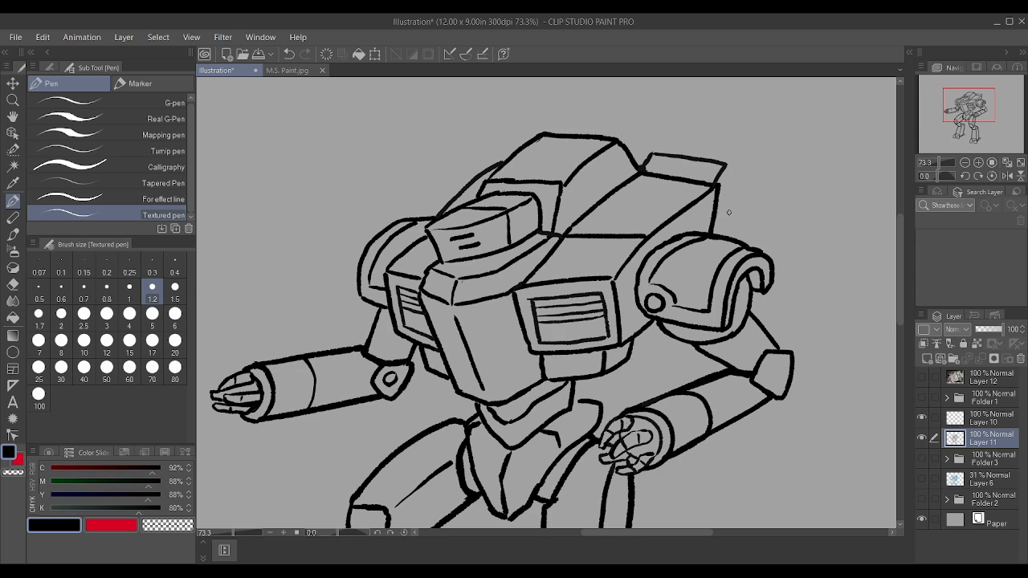
drag(736, 238, 741, 161)
drag(653, 152, 663, 147)
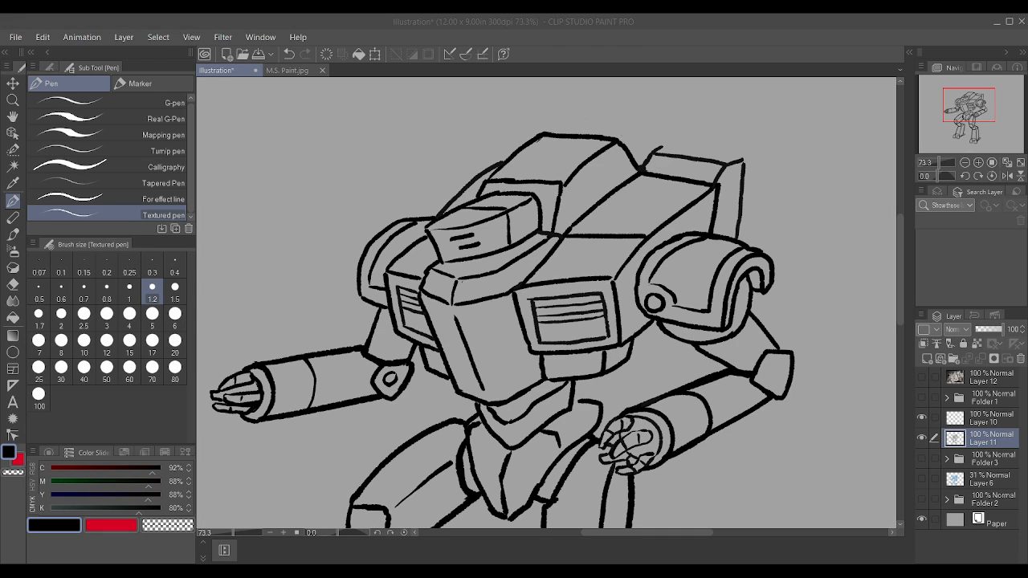
Step: Close the top of the right-hand back pod and divide its front and top faces into three panels with slanted lines
scroll(466, 446, down, 3)
scroll(625, 139, up, 7)
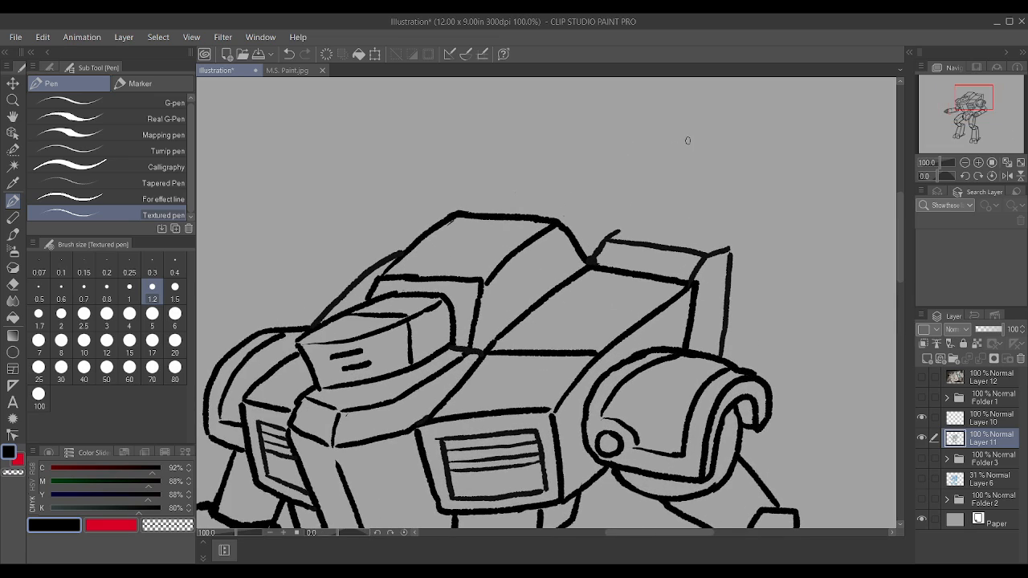
scroll(688, 141, up, 2)
drag(653, 302, 664, 275)
drag(668, 303, 678, 275)
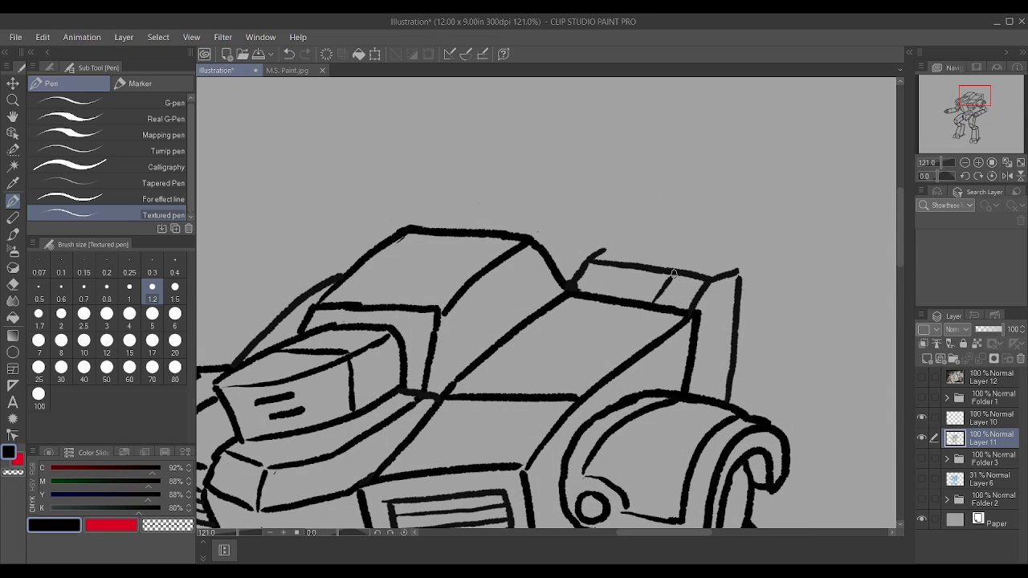
mouse_move(602, 295)
mouse_down()
mouse_move(627, 268)
mouse_move(595, 252)
mouse_move(620, 240)
mouse_up()
drag(712, 281, 738, 270)
mouse_move(620, 241)
mouse_down()
mouse_move(738, 259)
mouse_move(741, 277)
mouse_up()
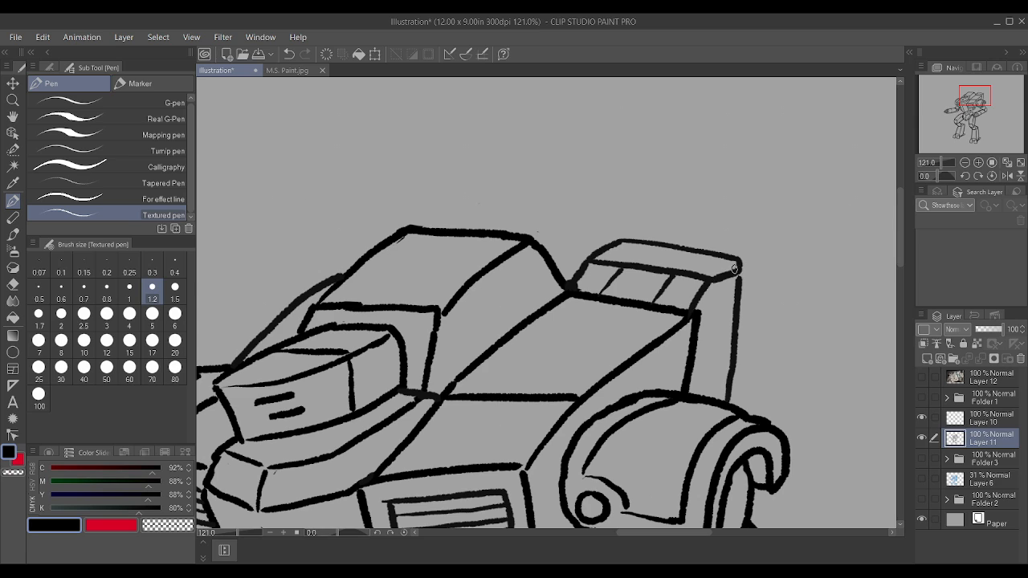
drag(678, 266, 707, 251)
drag(625, 265, 664, 249)
Step: Add a short top outline to the matching pod that peeks out behind the left-hand side of the hull
scroll(723, 261, down, 2)
scroll(455, 259, up, 1)
mouse_move(444, 272)
mouse_down()
mouse_move(457, 242)
mouse_move(487, 243)
mouse_up()
scroll(463, 254, down, 5)
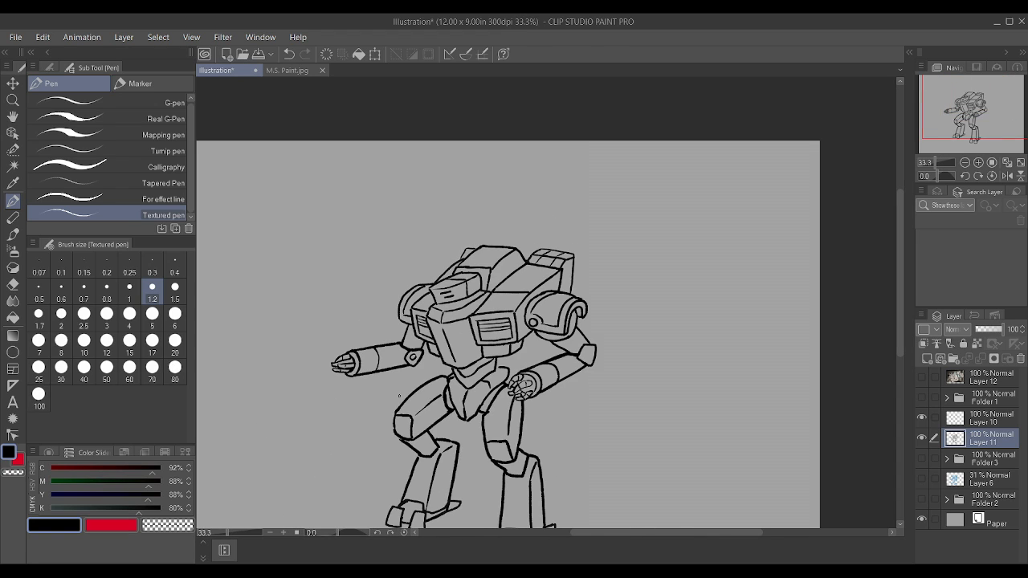
Step: Draw a box-shaped gun housing under the left-hand forearm with a long ringed barrel pointing forward
scroll(367, 412, up, 3)
scroll(367, 412, up, 1)
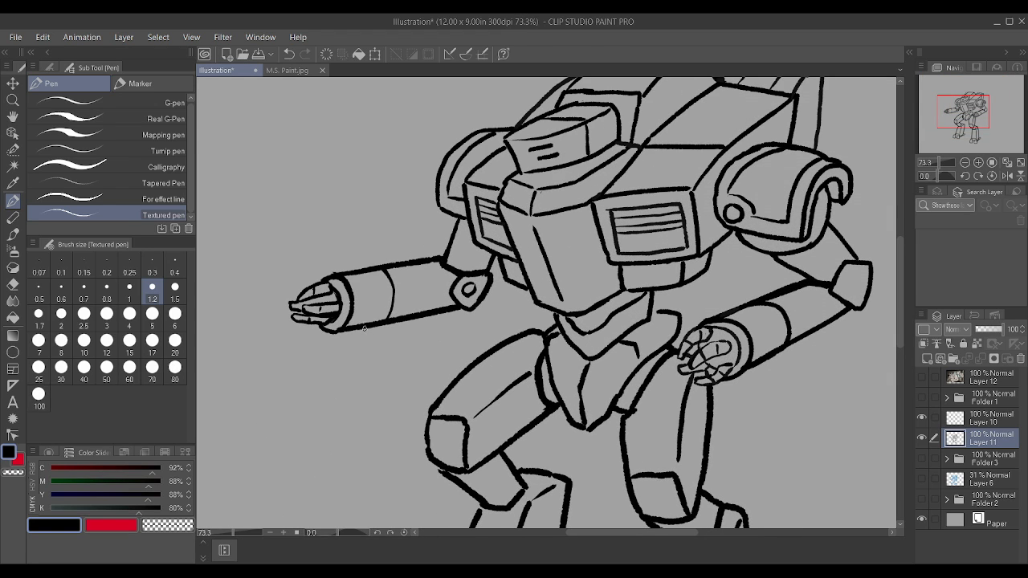
mouse_move(359, 330)
mouse_down()
mouse_move(353, 350)
mouse_move(378, 361)
mouse_move(454, 332)
mouse_move(452, 300)
mouse_up()
drag(260, 354, 357, 338)
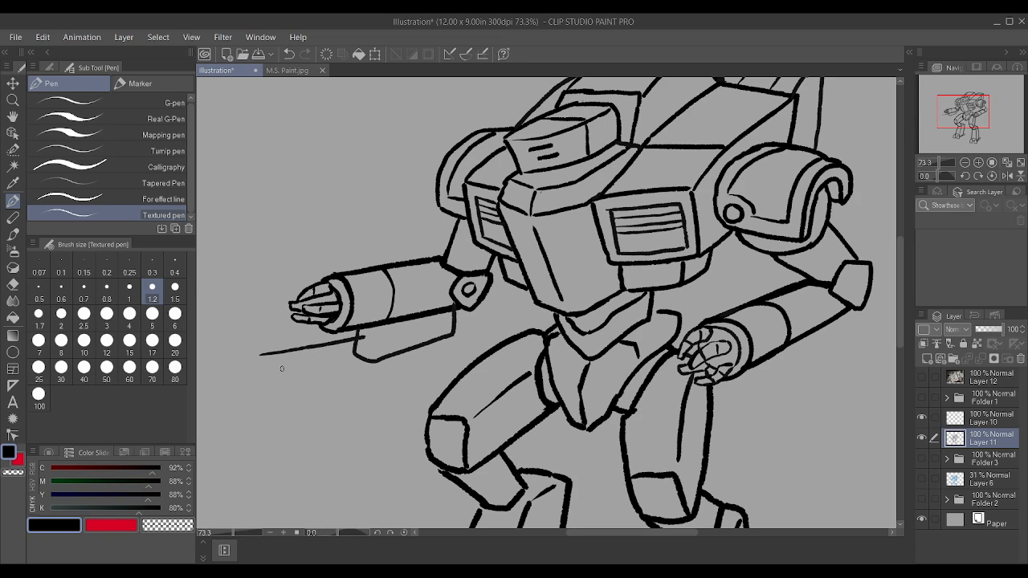
mouse_move(276, 370)
mouse_down()
mouse_move(361, 351)
mouse_move(366, 339)
mouse_move(374, 356)
mouse_move(384, 322)
mouse_up()
mouse_move(297, 363)
mouse_down()
mouse_move(294, 349)
mouse_move(292, 365)
mouse_up()
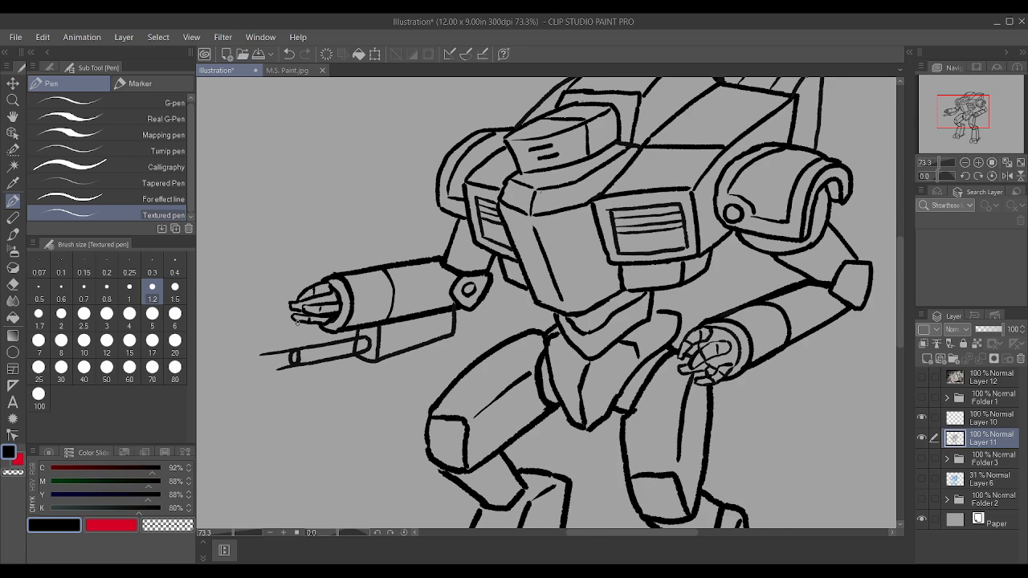
Step: Clean up the stray line ends at the gun's muzzle, add dividing lines to the housing and barrel, and fill the muzzle black
scroll(295, 320, up, 1)
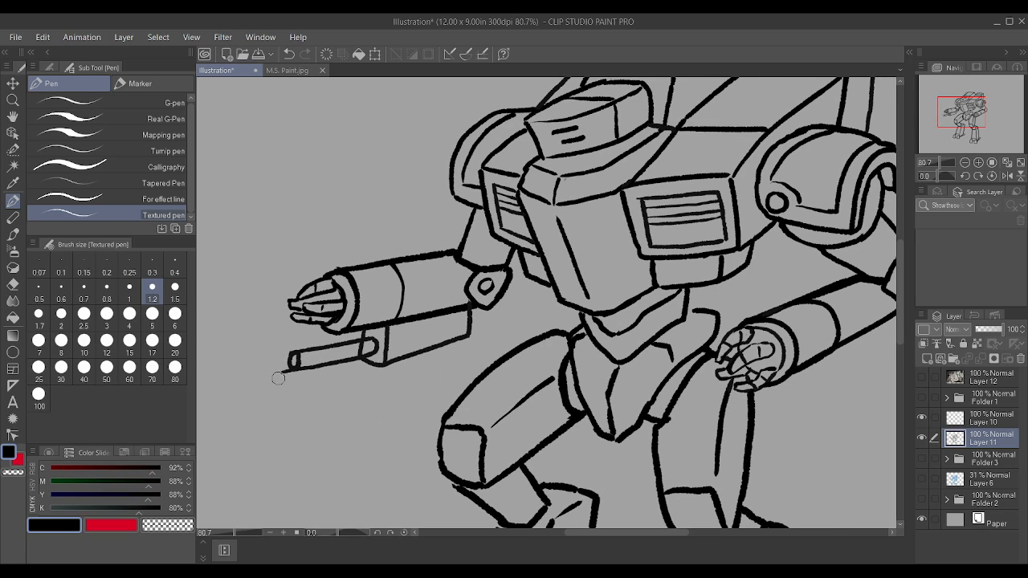
drag(282, 371, 315, 365)
scroll(345, 348, up, 1)
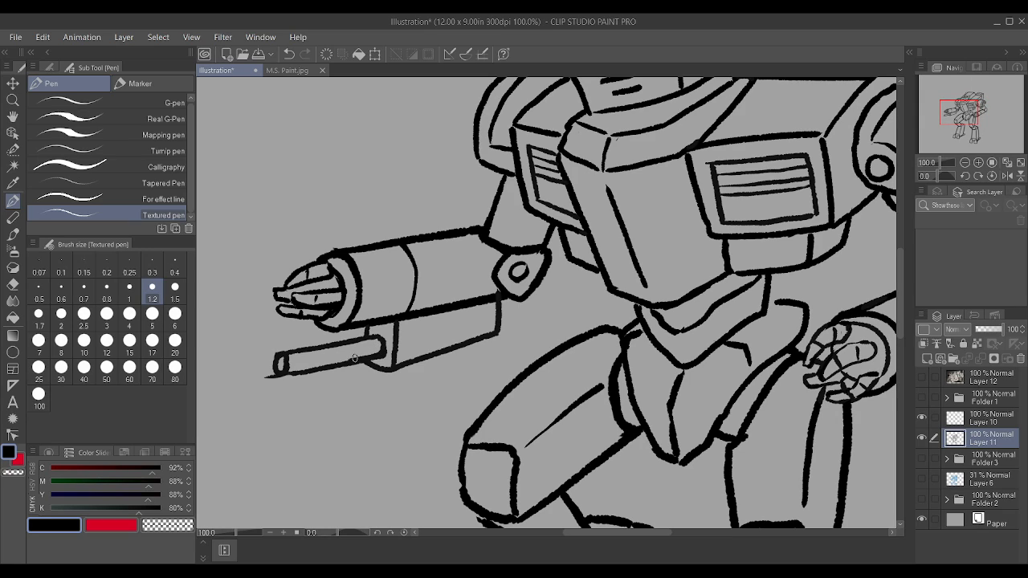
drag(428, 360, 434, 327)
mouse_move(283, 359)
mouse_down()
mouse_move(281, 374)
mouse_move(298, 371)
mouse_move(273, 381)
mouse_up()
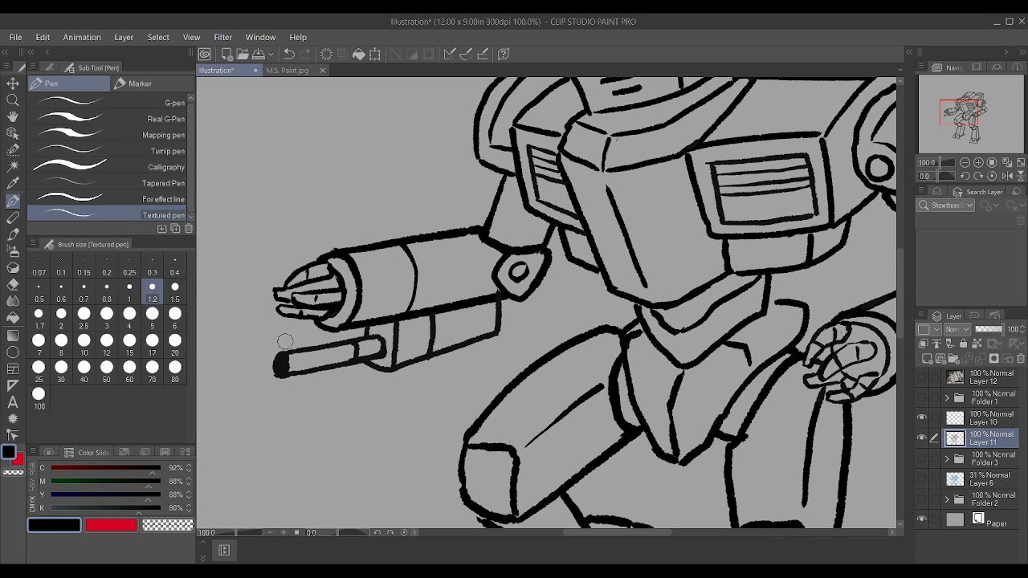
scroll(294, 326, down, 3)
scroll(585, 316, up, 1)
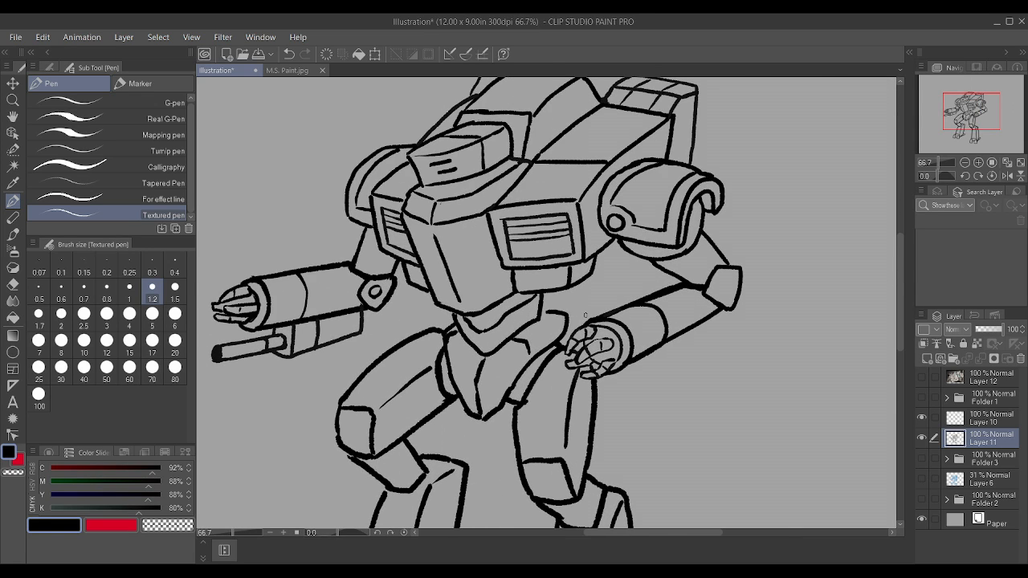
Step: Draw a box launcher under the right-hand forearm, with a dividing line on its side and four black dots on its front face
drag(649, 395, 645, 352)
mouse_move(616, 390)
mouse_down()
mouse_move(645, 397)
mouse_move(645, 360)
mouse_up()
mouse_move(615, 391)
mouse_down()
mouse_move(616, 369)
mouse_move(695, 371)
mouse_move(721, 350)
mouse_move(720, 320)
mouse_up()
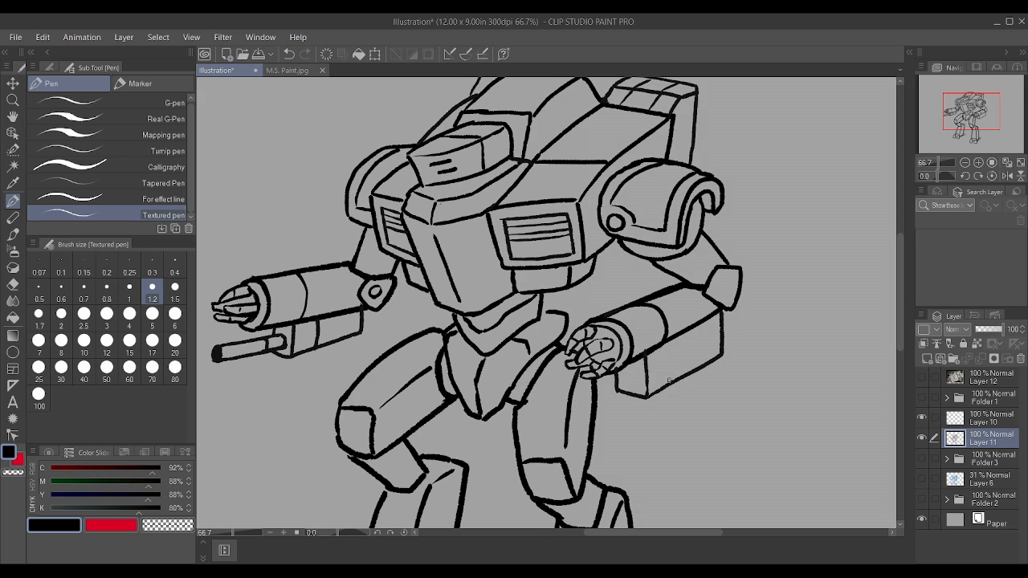
drag(666, 382, 669, 342)
scroll(644, 368, down, 2)
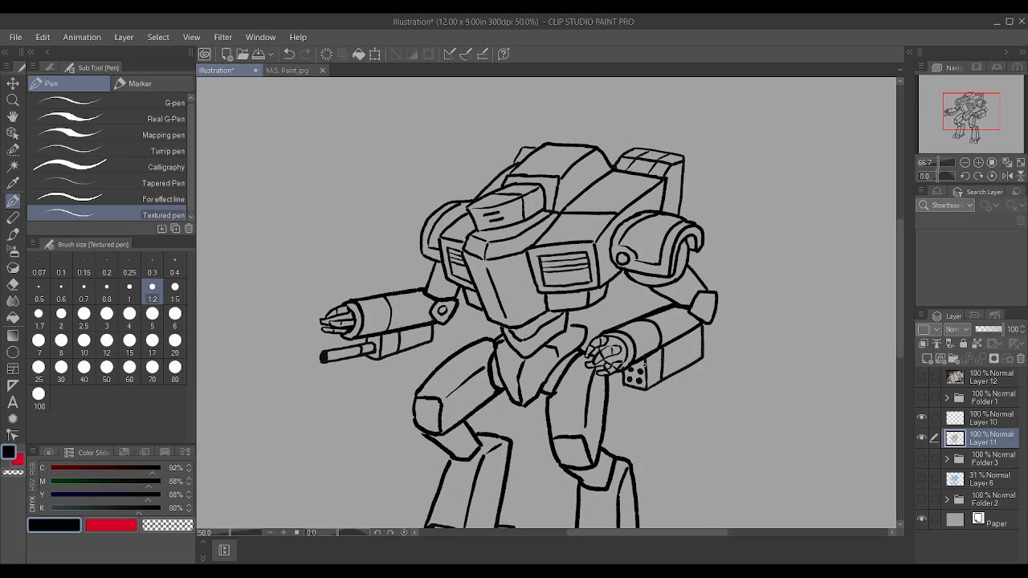
Step: Examine the robot's line art in close-up and as a whole, checking the torso, shoulders, arm weapons and legs
scroll(610, 377, up, 5)
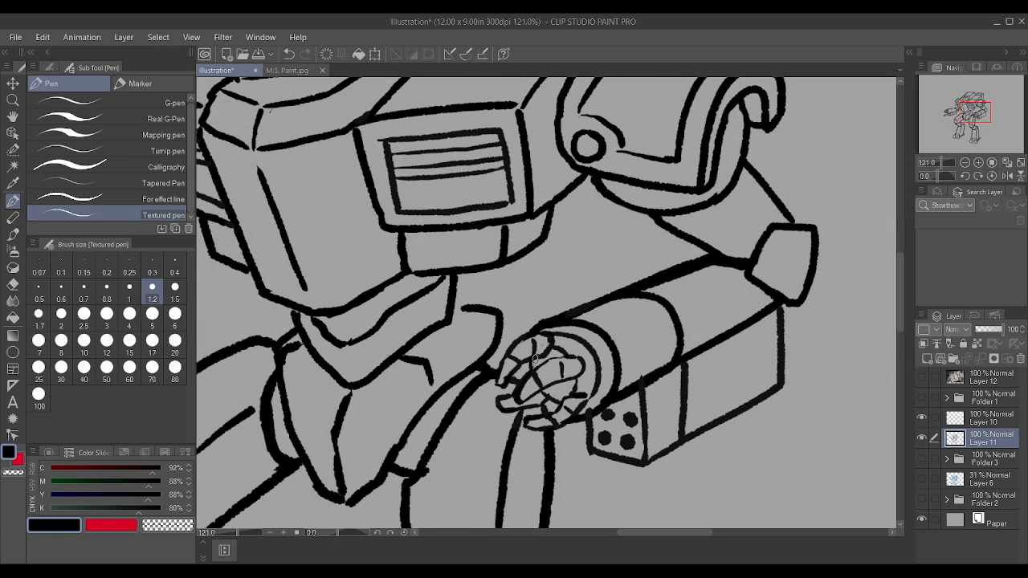
scroll(562, 357, down, 2)
scroll(567, 362, down, 2)
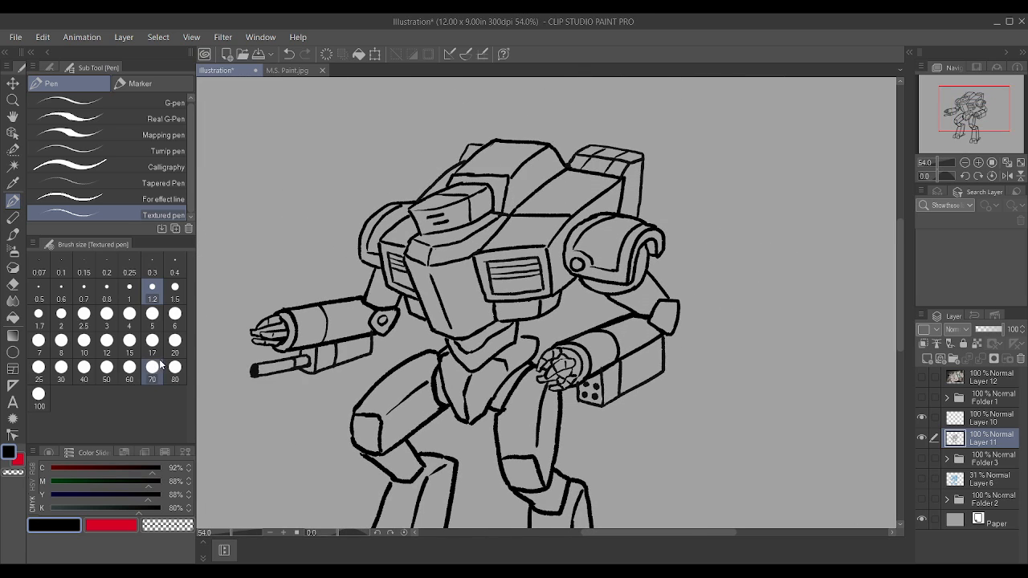
scroll(563, 363, down, 2)
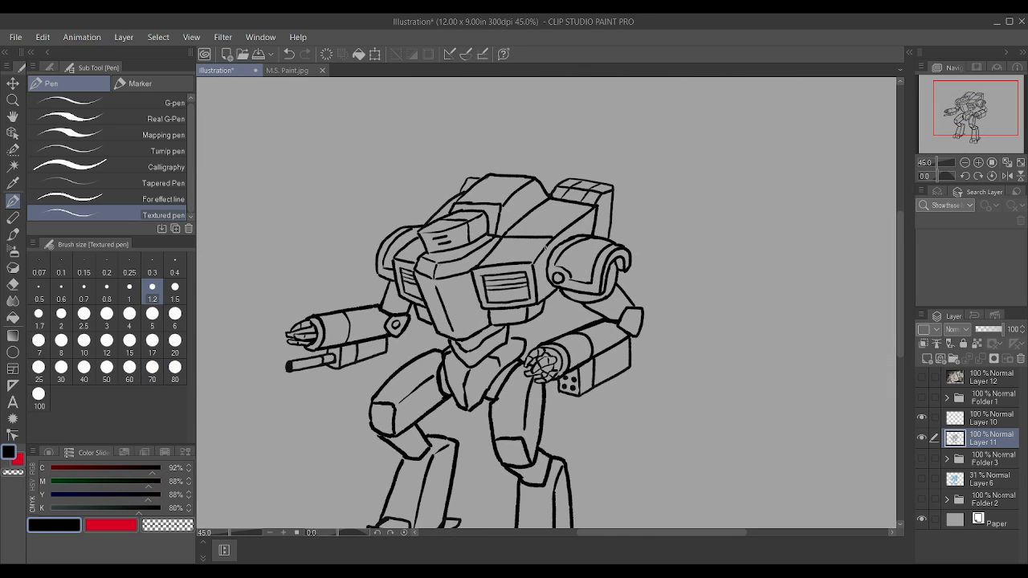
scroll(546, 250, up, 2)
scroll(562, 251, up, 2)
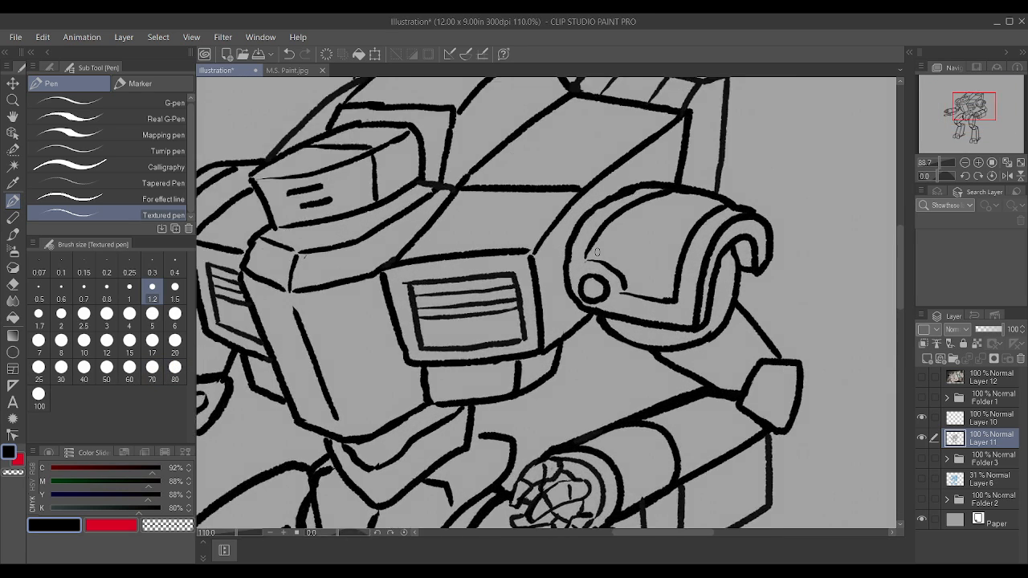
scroll(597, 252, up, 1)
scroll(639, 308, down, 1)
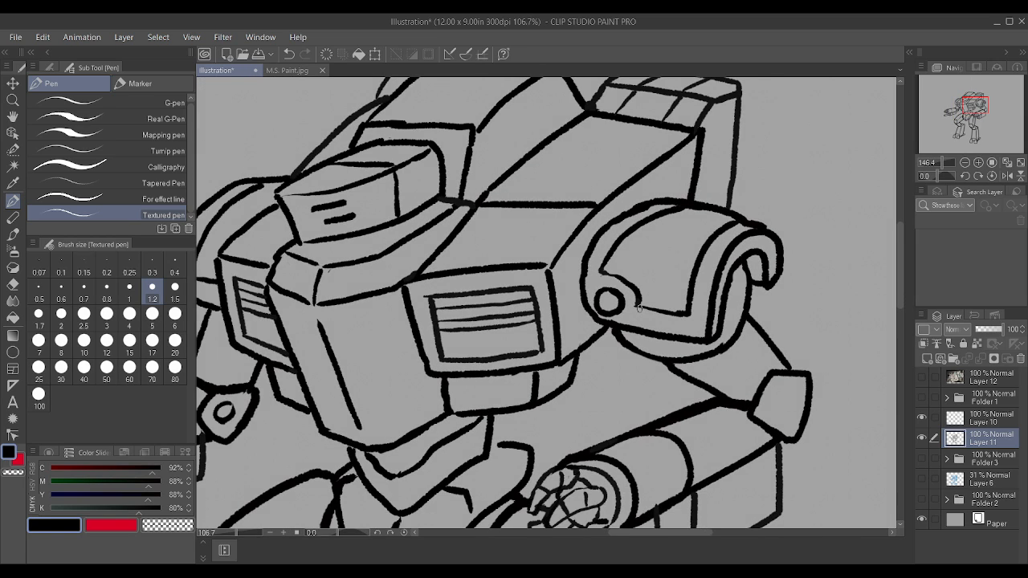
scroll(639, 308, down, 1)
scroll(639, 308, down, 1)
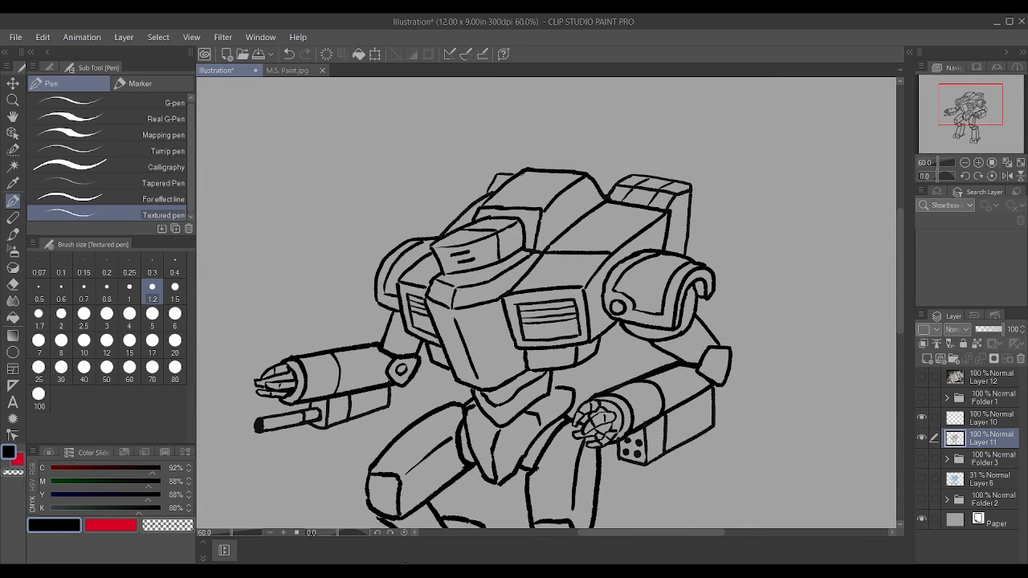
click(406, 571)
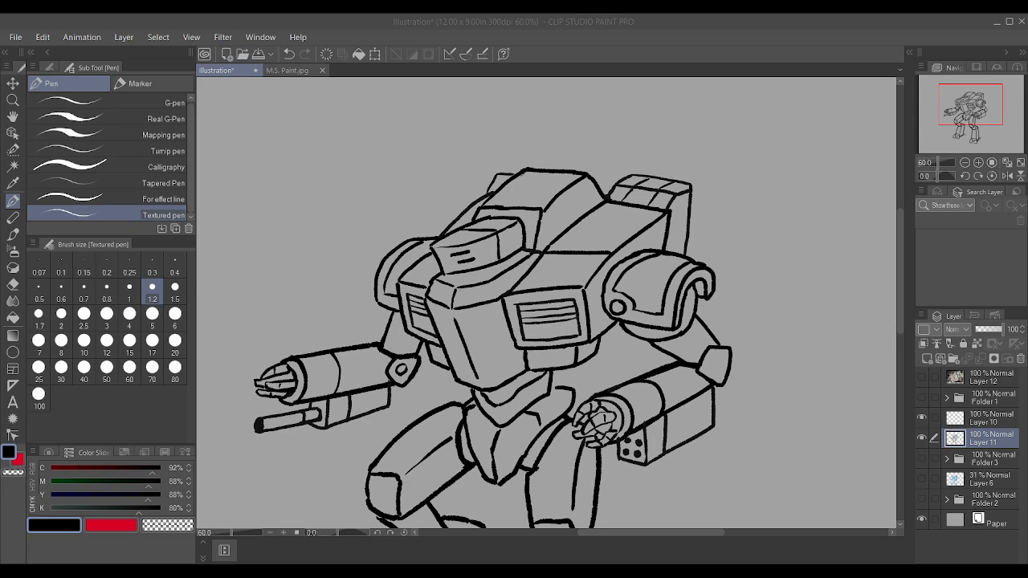
key(alt+Tab)
scroll(724, 481, down, 3)
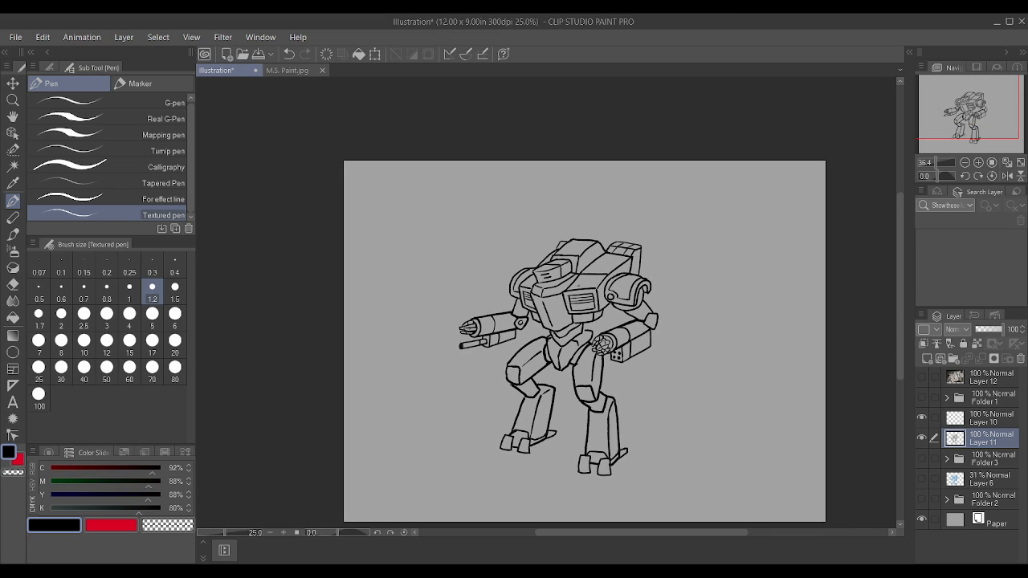
scroll(500, 354, up, 3)
scroll(500, 354, up, 3)
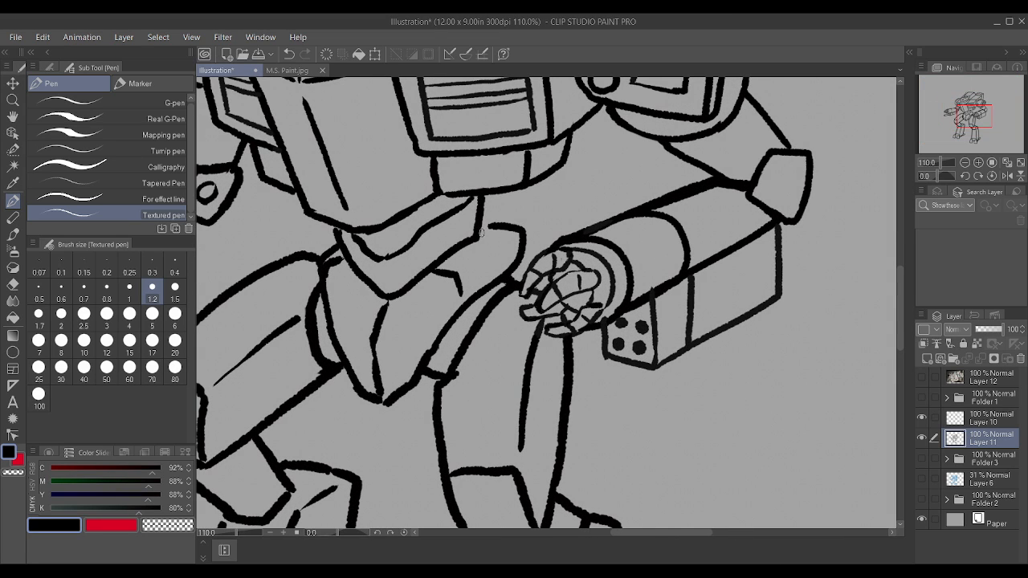
scroll(479, 225, down, 1)
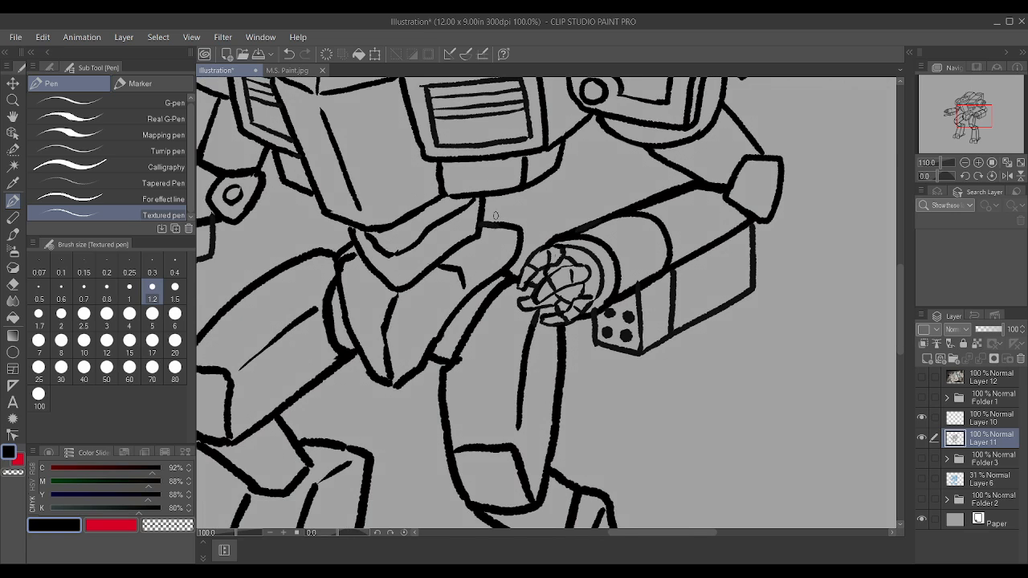
scroll(347, 255, down, 4)
scroll(347, 256, up, 2)
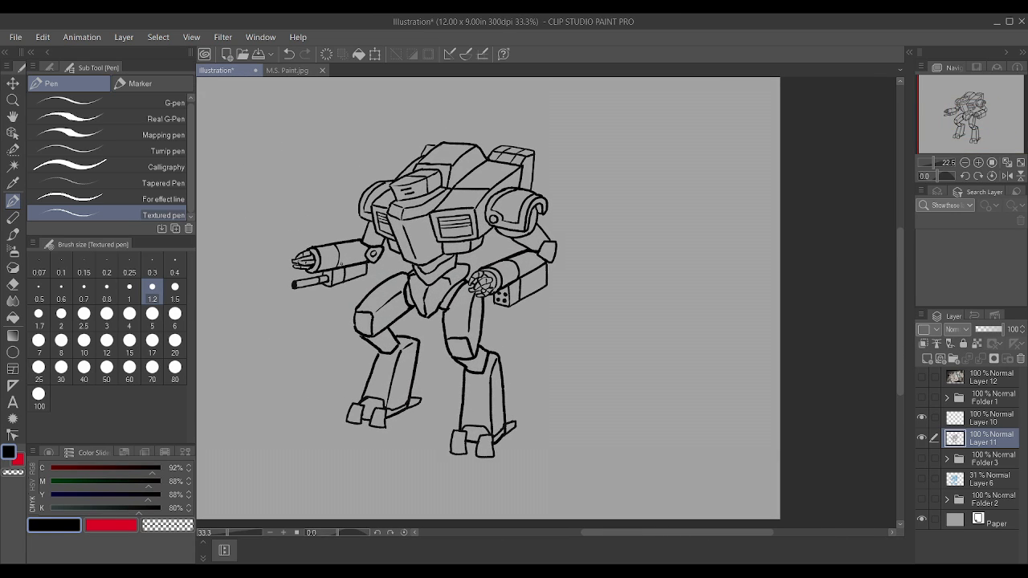
scroll(378, 200, up, 1)
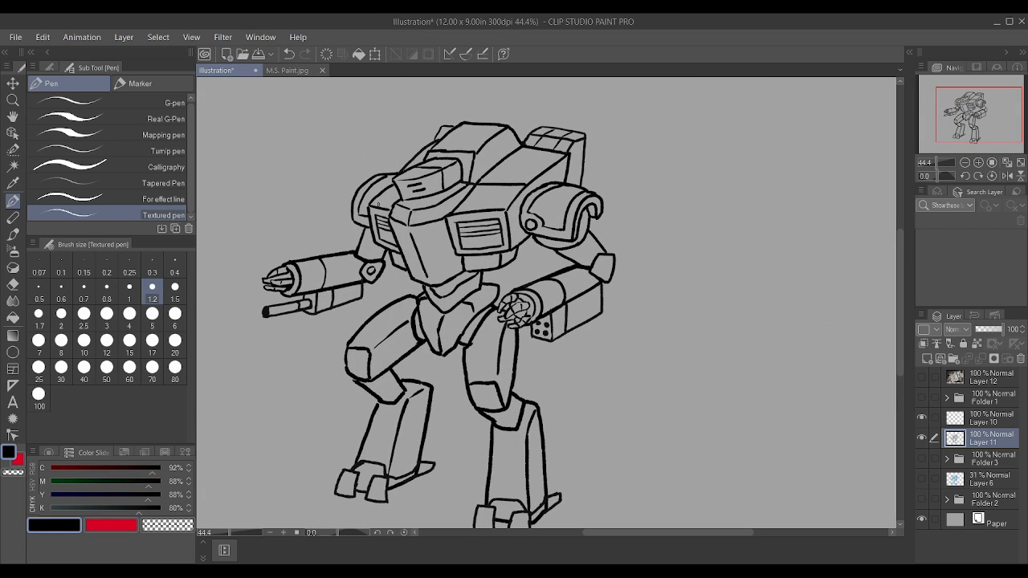
Step: Draw a long rectangular cannon above the left-hand back pod, with a round muzzle, dividing lines and strips along its side
scroll(441, 272, up, 1)
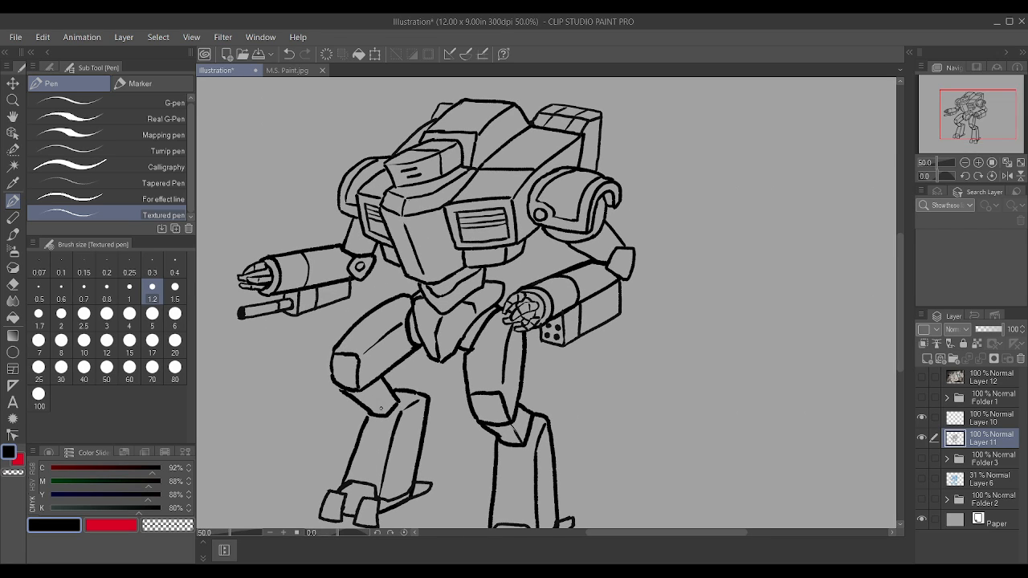
scroll(381, 409, down, 1)
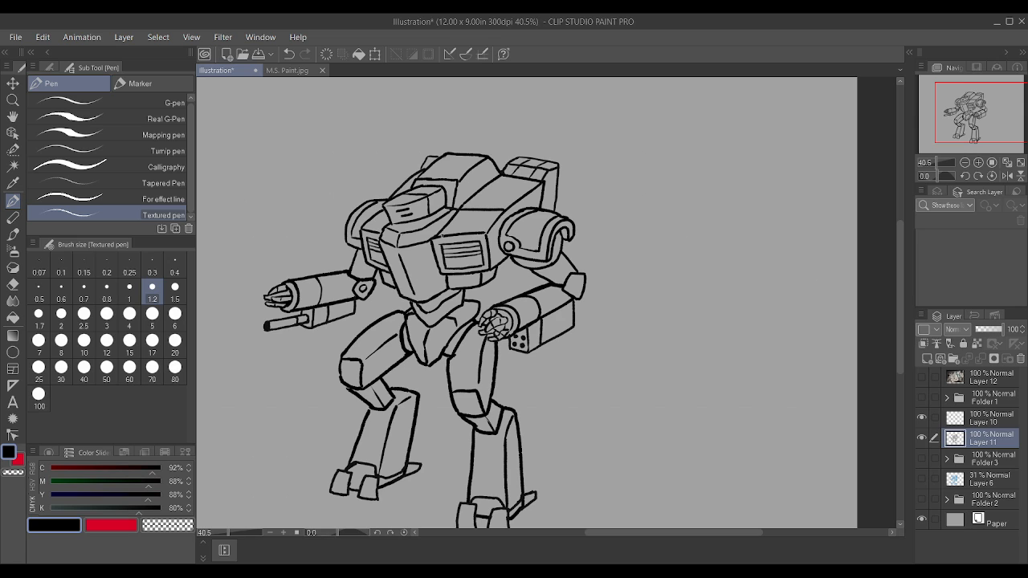
scroll(566, 173, up, 2)
scroll(566, 168, down, 4)
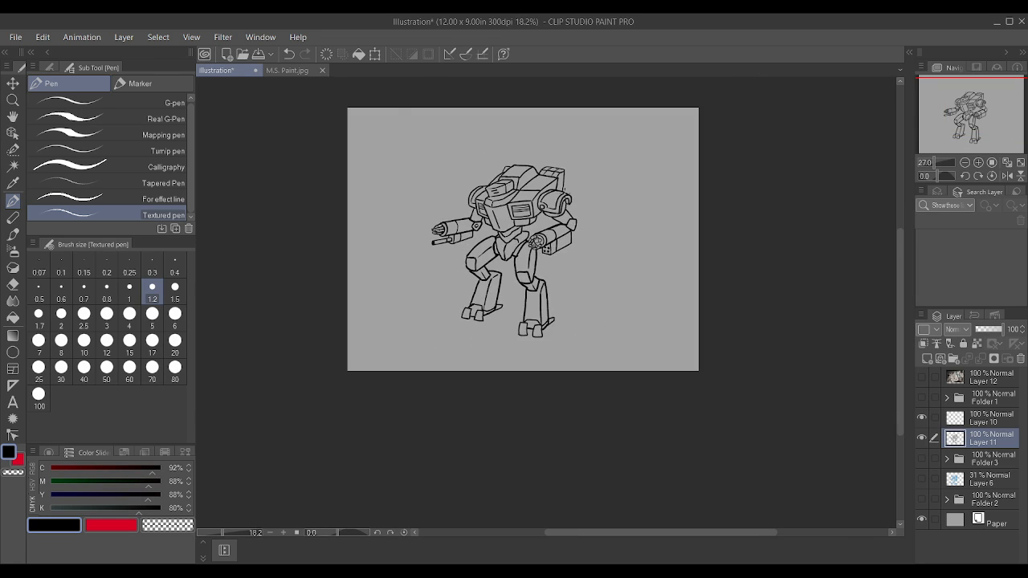
scroll(566, 173, up, 4)
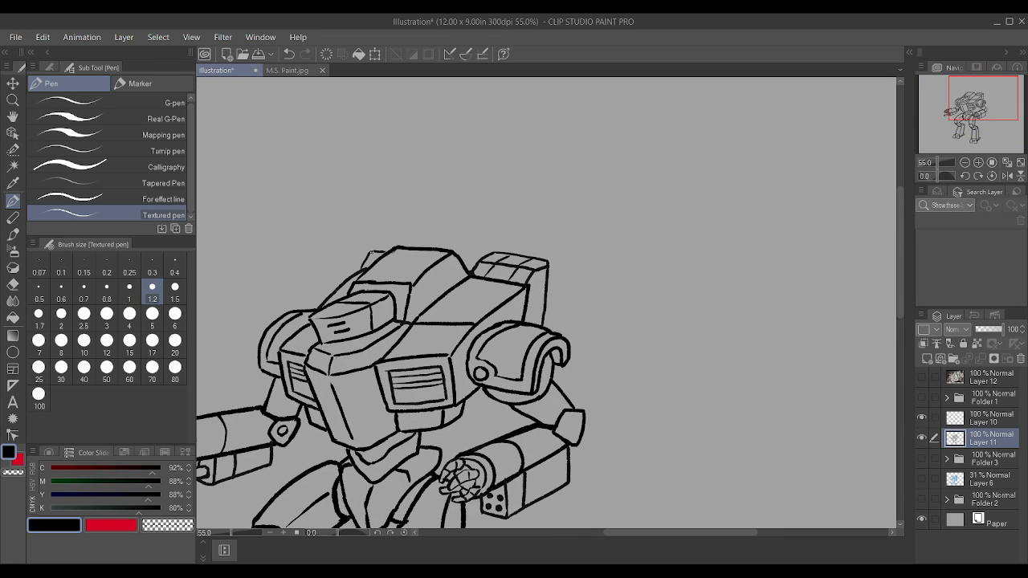
drag(330, 260, 387, 248)
mouse_move(289, 268)
mouse_down()
mouse_move(337, 258)
mouse_move(286, 257)
mouse_move(282, 266)
mouse_move(278, 233)
mouse_move(296, 233)
mouse_move(294, 262)
mouse_move(298, 232)
mouse_move(409, 242)
mouse_up()
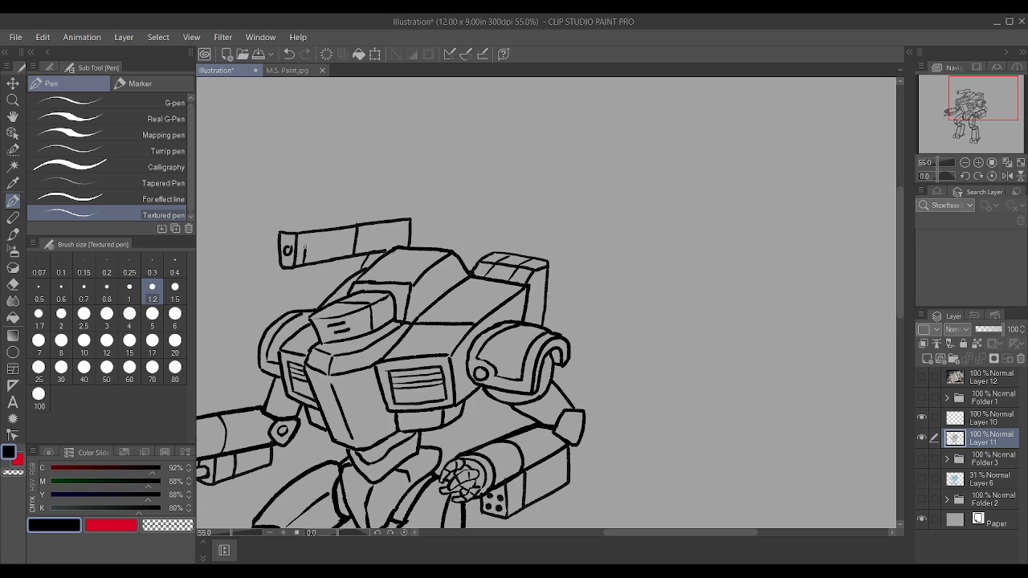
drag(360, 253, 361, 236)
drag(332, 250, 354, 243)
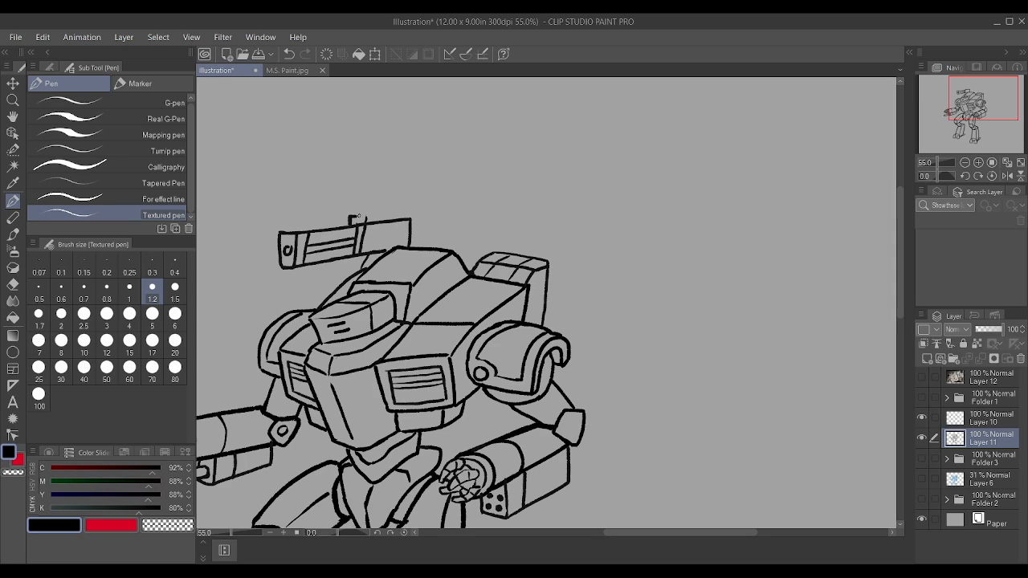
Step: Draw a smaller box-shaped unit along the top rear of the left-hand cannon
mouse_move(365, 217)
mouse_down()
mouse_move(399, 211)
mouse_move(395, 246)
mouse_move(400, 217)
mouse_up()
scroll(358, 217, down, 1)
scroll(407, 198, up, 4)
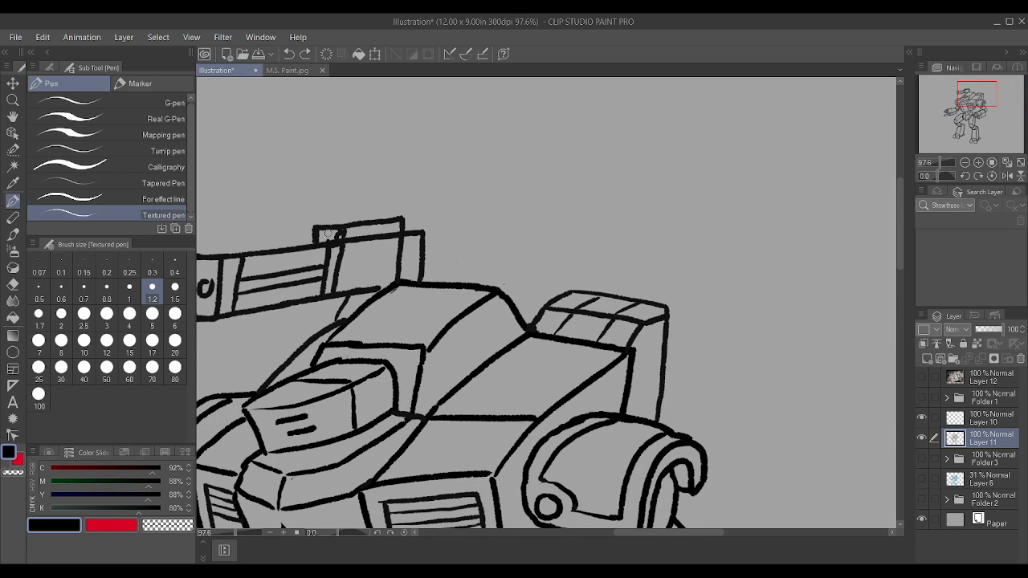
drag(336, 236, 341, 232)
mouse_move(331, 231)
mouse_down()
mouse_move(325, 239)
mouse_move(331, 232)
mouse_up()
scroll(340, 234, down, 2)
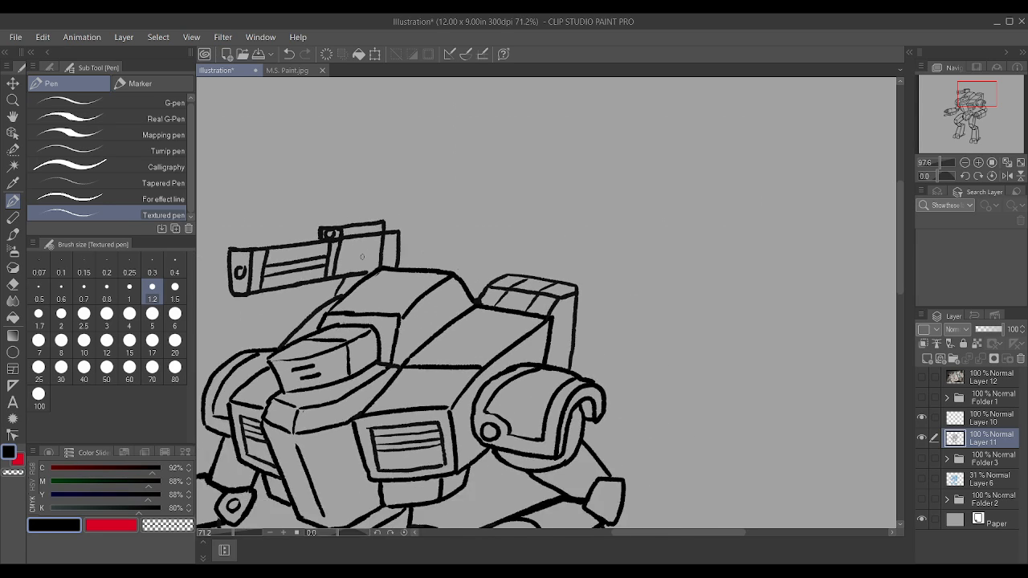
key(ctrl+z)
Step: Sketch the lower edges and upright corners of a box launcher above the right-hand back pod
scroll(454, 259, up, 2)
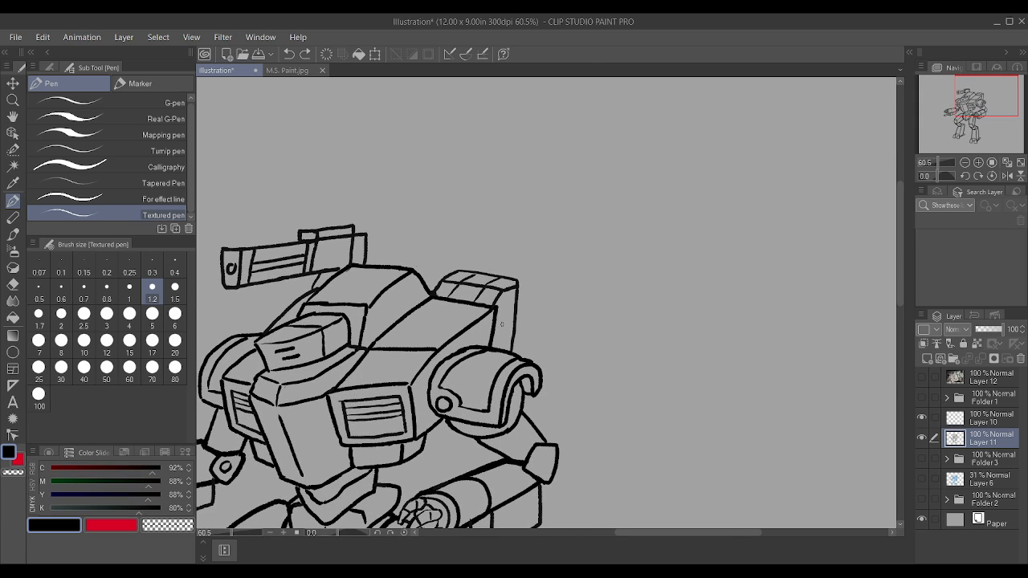
drag(438, 269, 438, 240)
mouse_move(468, 286)
mouse_down()
mouse_move(487, 277)
mouse_move(493, 241)
mouse_move(553, 237)
mouse_up()
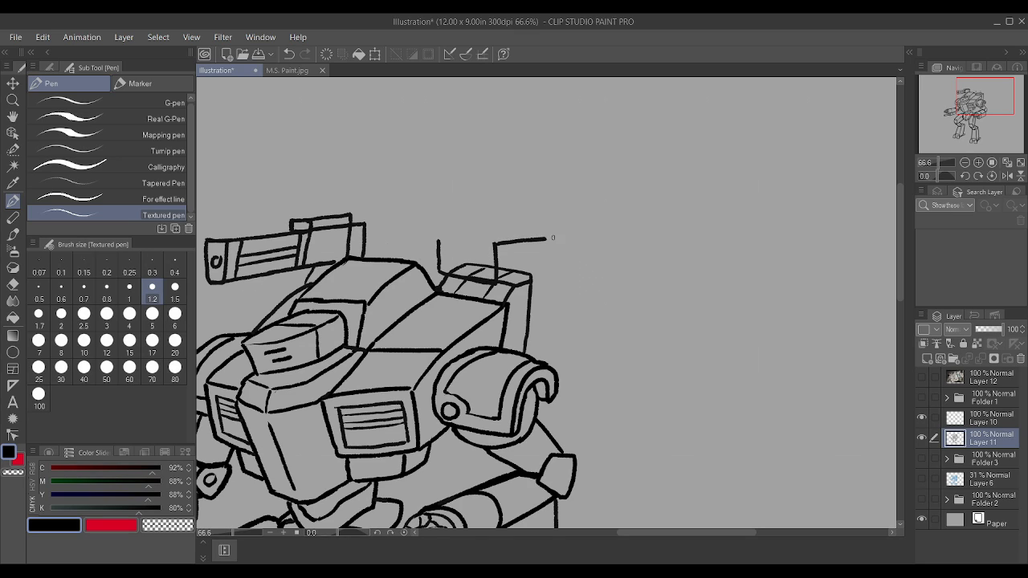
mouse_move(498, 278)
mouse_down()
mouse_move(563, 267)
mouse_move(567, 239)
mouse_up()
key(ctrl+z)
key(ctrl+z)
mouse_move(495, 283)
mouse_down()
mouse_move(567, 257)
mouse_move(570, 230)
mouse_up()
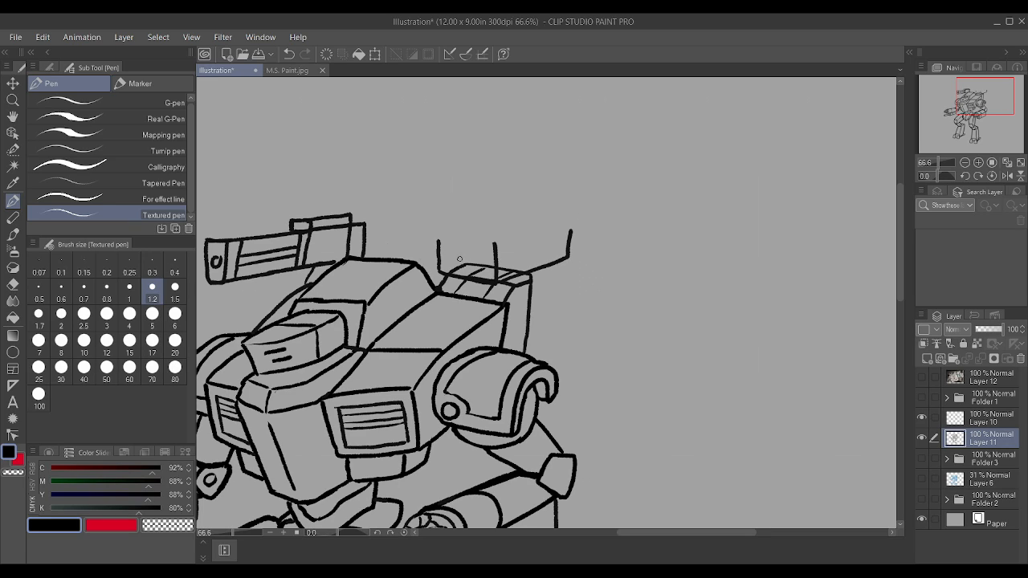
Step: Clear the pod lines showing through the launcher, redraw its front corner and close the box with its top edges
mouse_move(466, 264)
mouse_down()
mouse_move(452, 269)
mouse_move(483, 268)
mouse_up()
drag(525, 269, 496, 270)
scroll(501, 249, up, 2)
drag(491, 289, 497, 240)
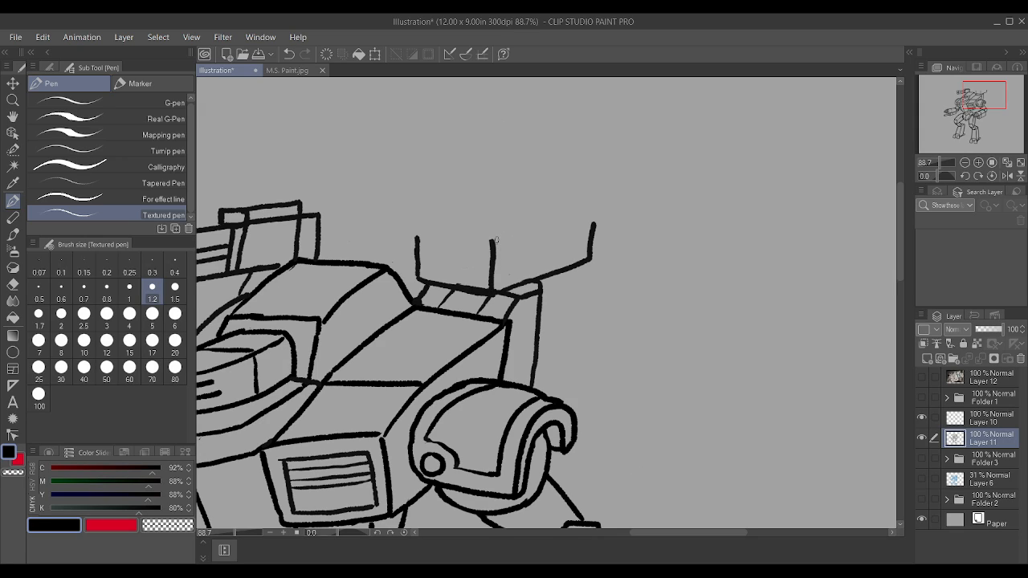
drag(591, 227, 595, 218)
mouse_move(417, 230)
mouse_down()
mouse_move(500, 237)
mouse_move(595, 217)
mouse_up()
mouse_move(422, 226)
mouse_down()
mouse_move(529, 203)
mouse_move(516, 206)
mouse_move(593, 225)
mouse_up()
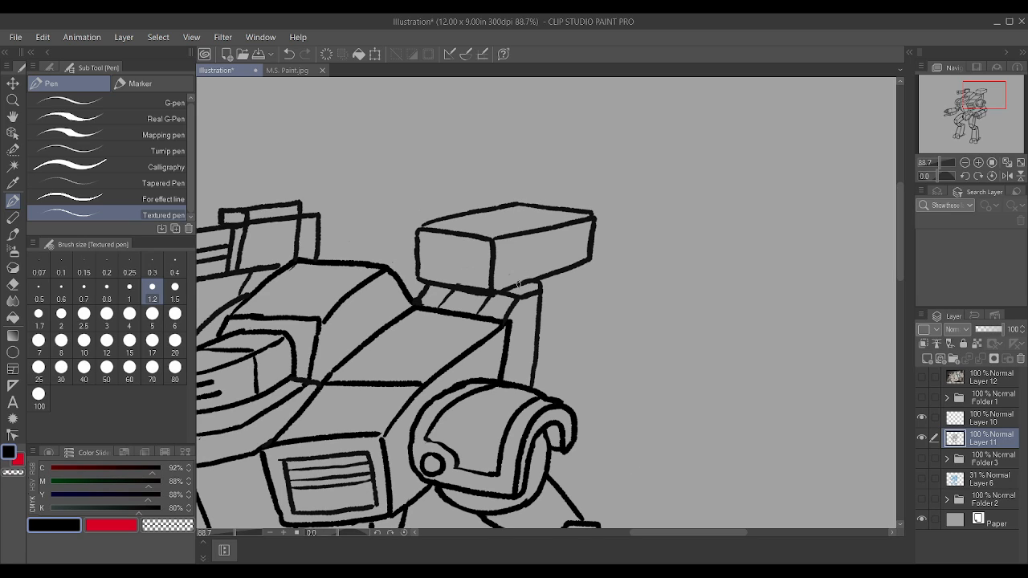
Step: Add a dividing line across the launcher's side and top, just behind its front face
drag(519, 283, 520, 242)
drag(463, 220, 523, 237)
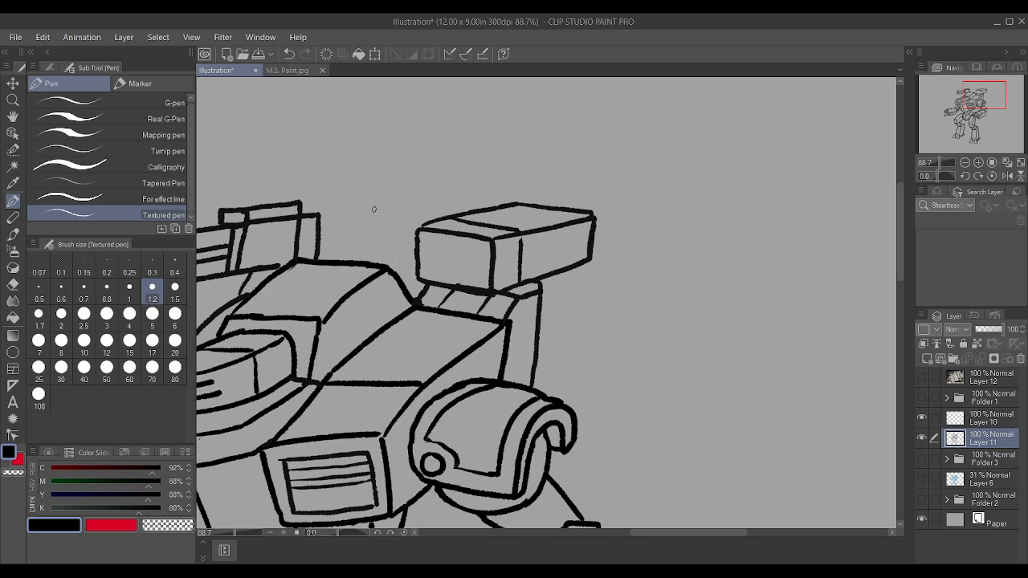
key(ctrl+z)
Step: Draw five round missile tubes on the launcher's front face, three in the upper row and two below
mouse_move(439, 219)
mouse_down()
mouse_move(526, 239)
mouse_move(467, 252)
mouse_move(485, 258)
mouse_up()
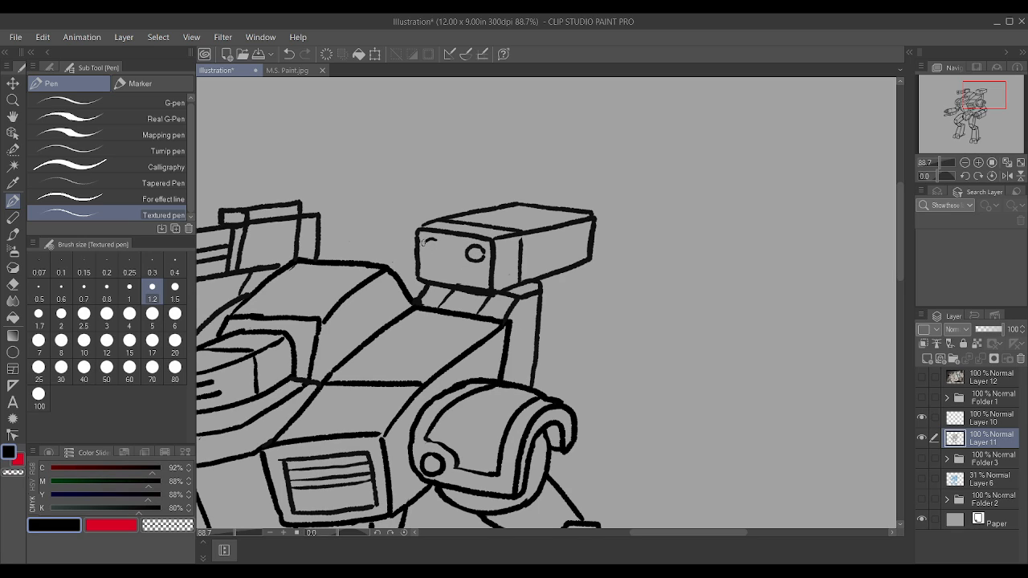
mouse_move(424, 241)
mouse_down()
mouse_move(434, 257)
mouse_move(440, 239)
mouse_move(460, 244)
mouse_up()
scroll(441, 235, up, 1)
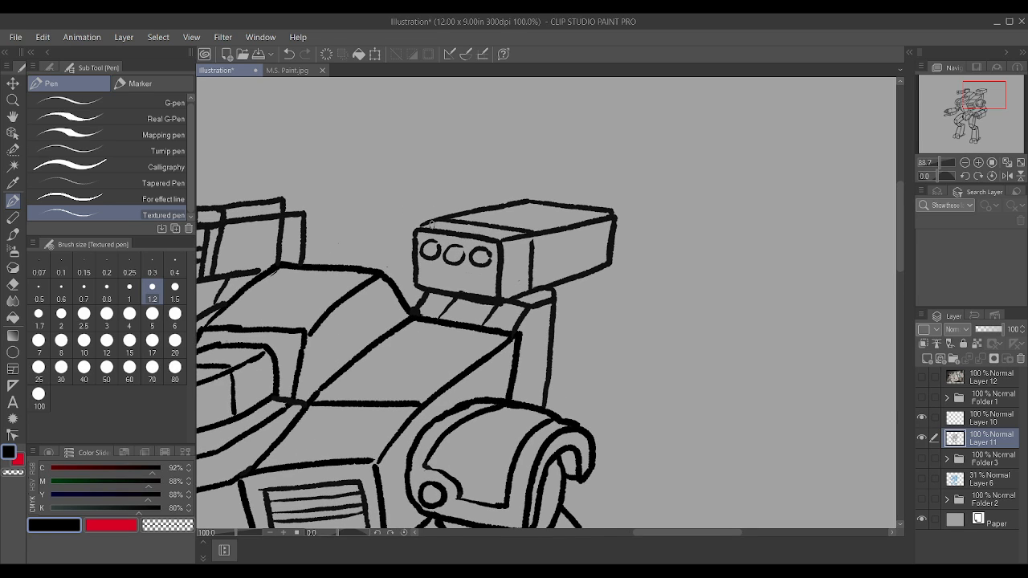
key(ctrl+z)
key(ctrl+z)
scroll(438, 231, up, 1)
scroll(434, 227, up, 1)
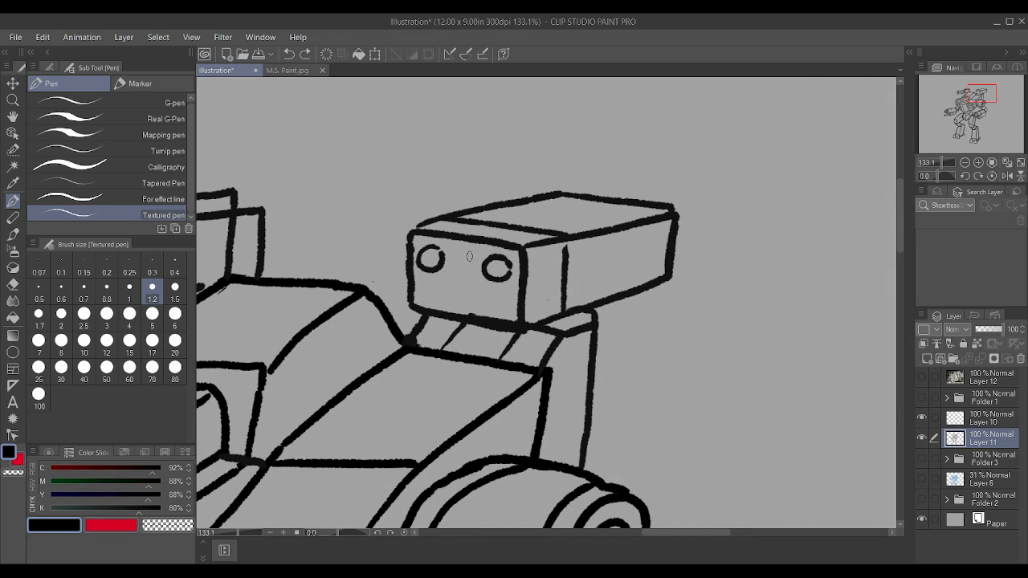
mouse_move(470, 254)
mouse_down()
mouse_move(447, 266)
mouse_move(474, 265)
mouse_move(468, 250)
mouse_up()
mouse_move(476, 291)
mouse_down()
mouse_move(481, 310)
mouse_move(487, 292)
mouse_move(430, 288)
mouse_move(448, 304)
mouse_move(450, 286)
mouse_up()
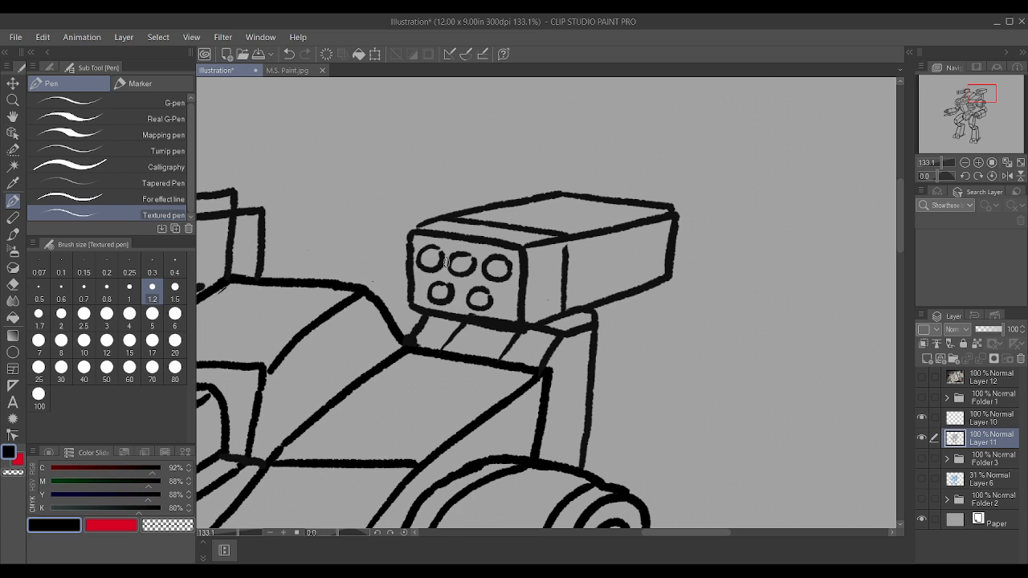
Step: Join the launcher's side dividing line to its top edge and clean up the lower edge of its front face
scroll(447, 262, down, 2)
scroll(452, 263, up, 3)
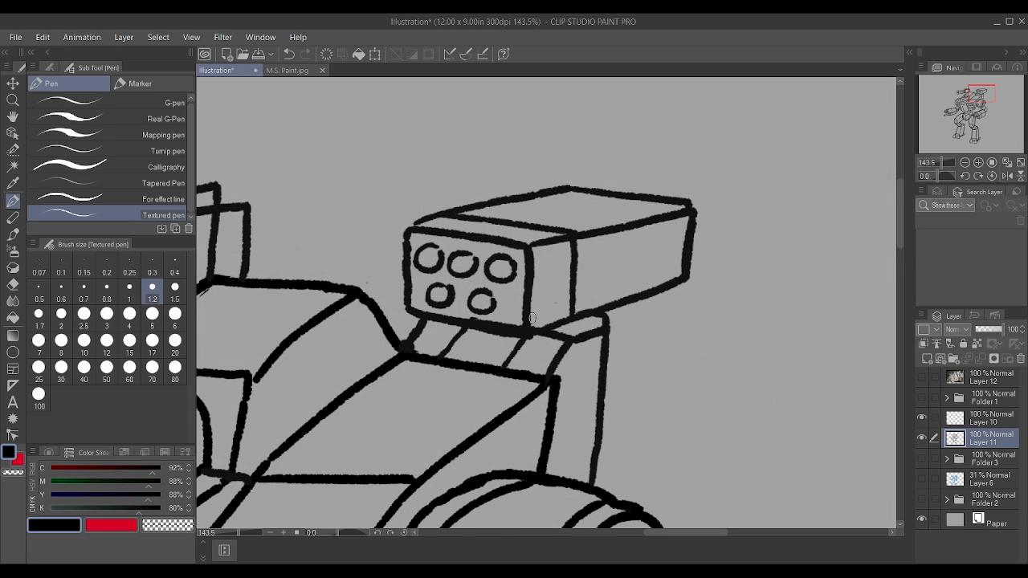
drag(461, 314, 512, 322)
scroll(498, 341, down, 3)
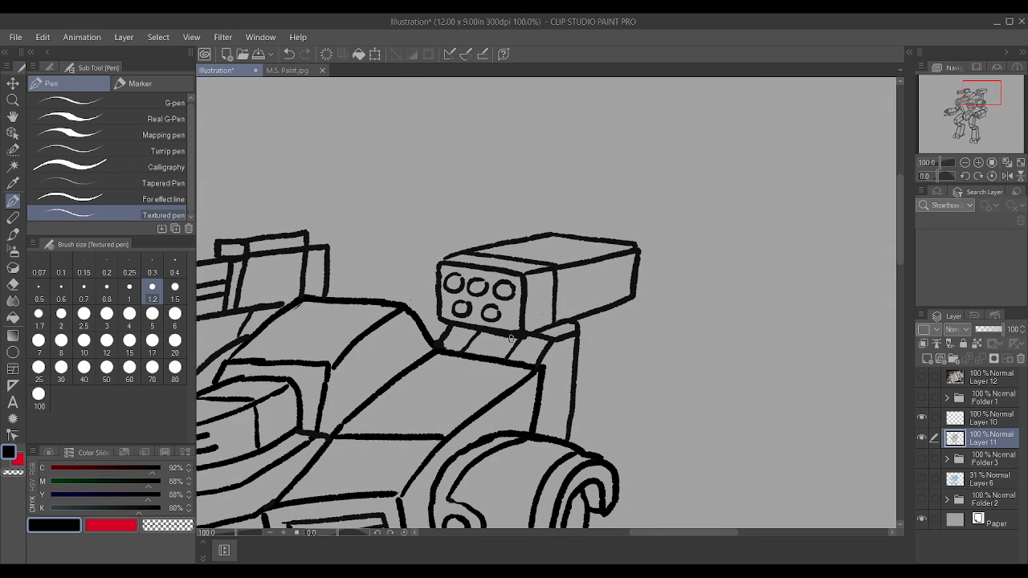
scroll(511, 338, up, 2)
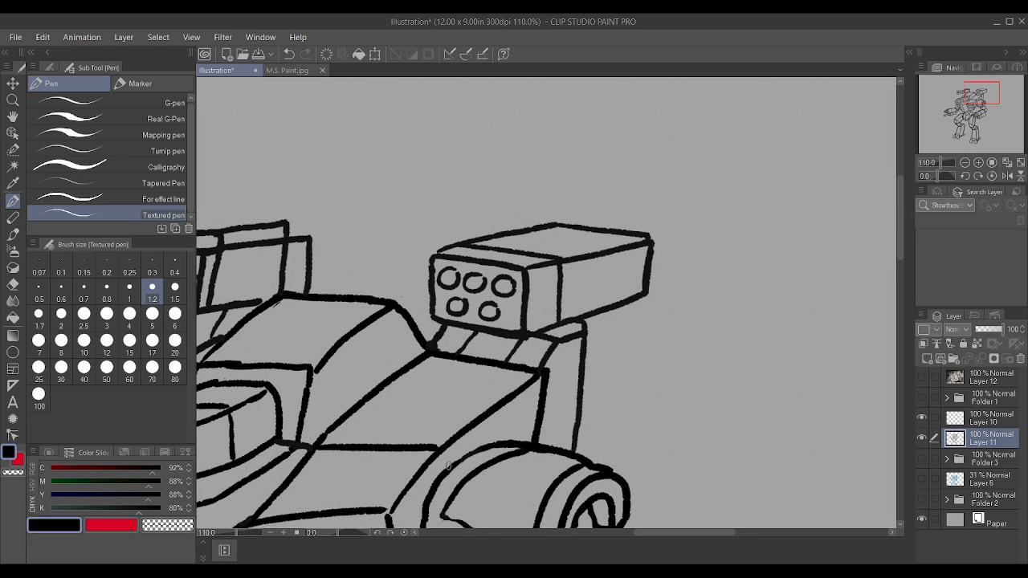
Step: Reinforce the upper outer edge of the right-hand shoulder armour
scroll(498, 446, down, 3)
scroll(587, 440, up, 5)
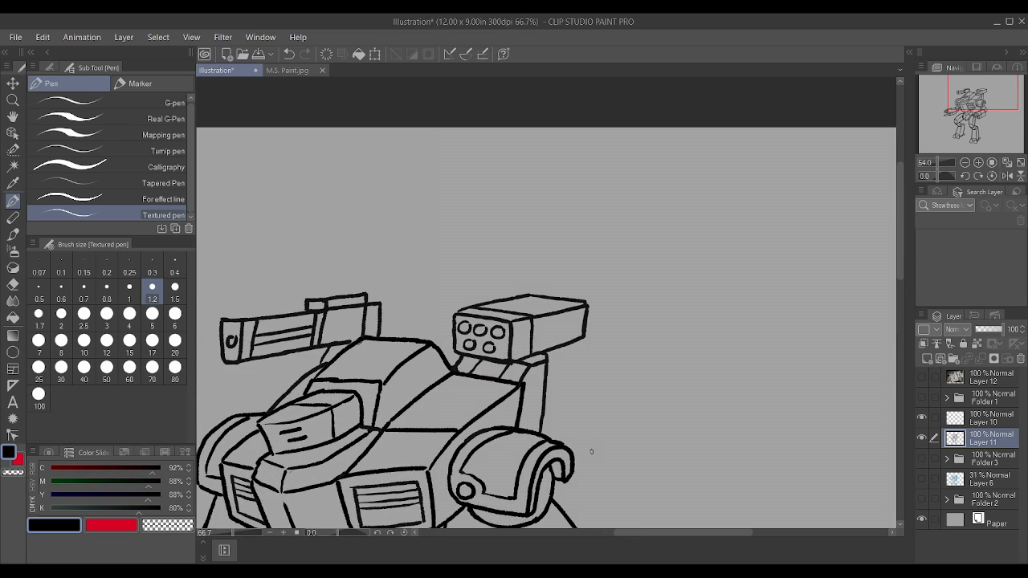
drag(537, 438, 588, 455)
scroll(587, 455, down, 2)
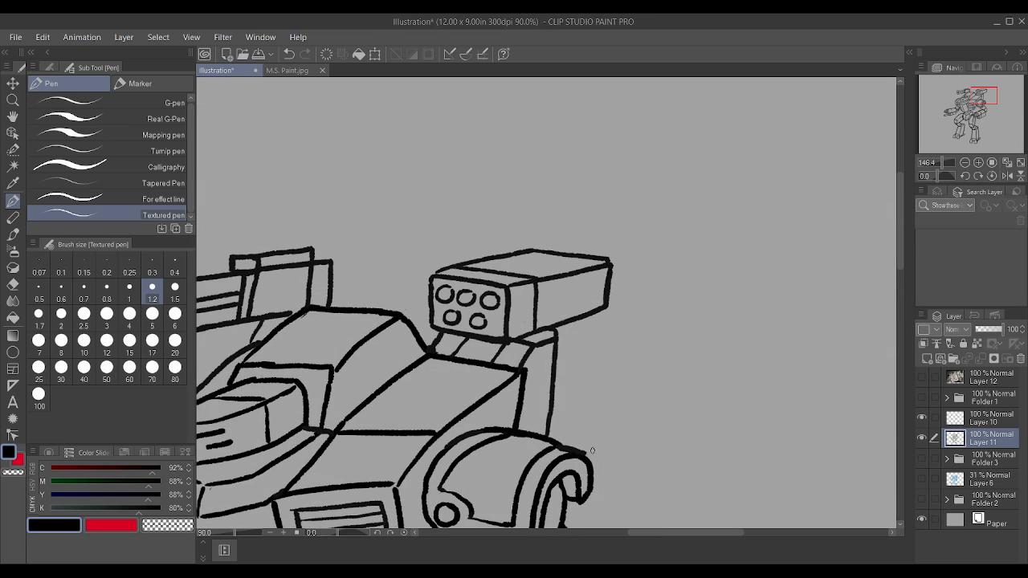
scroll(592, 450, up, 3)
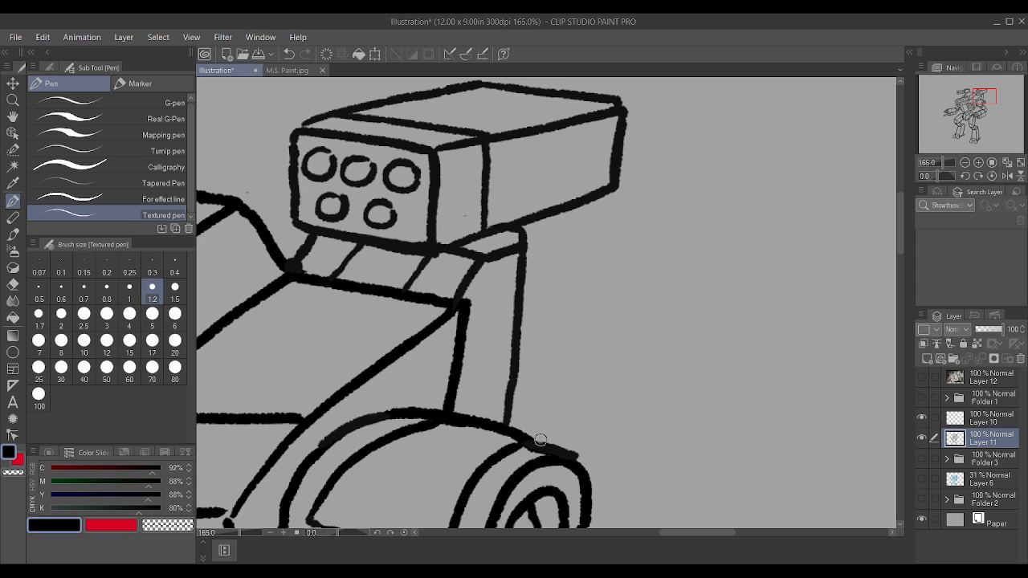
scroll(595, 460, down, 2)
scroll(595, 461, down, 6)
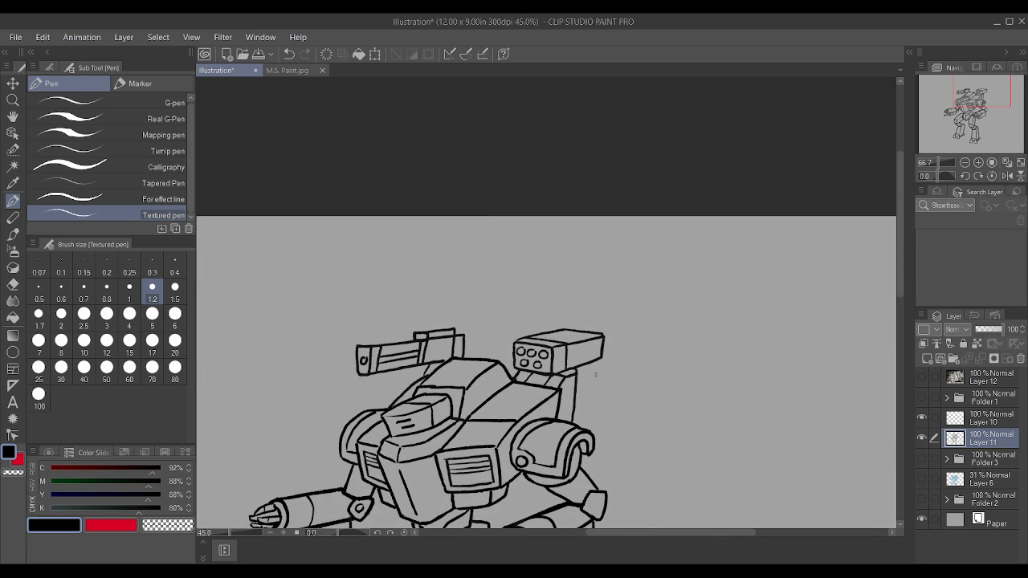
Step: Draw a small oval bolt on the right-hand elbow joint and a curved band across each upper arm
scroll(562, 418, up, 6)
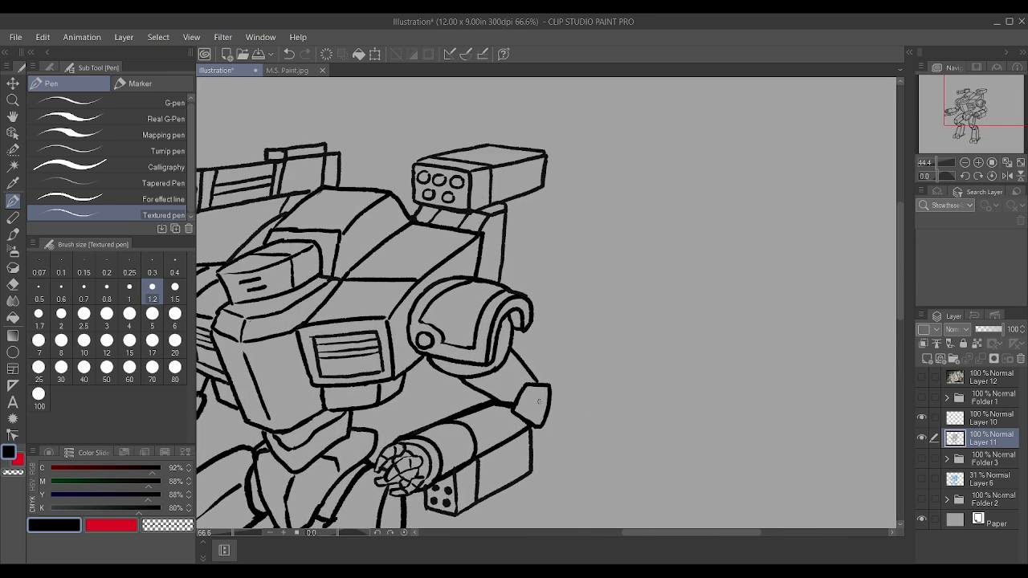
mouse_move(537, 389)
mouse_down()
mouse_move(524, 399)
mouse_move(542, 415)
mouse_move(532, 388)
mouse_up()
scroll(532, 402, down, 3)
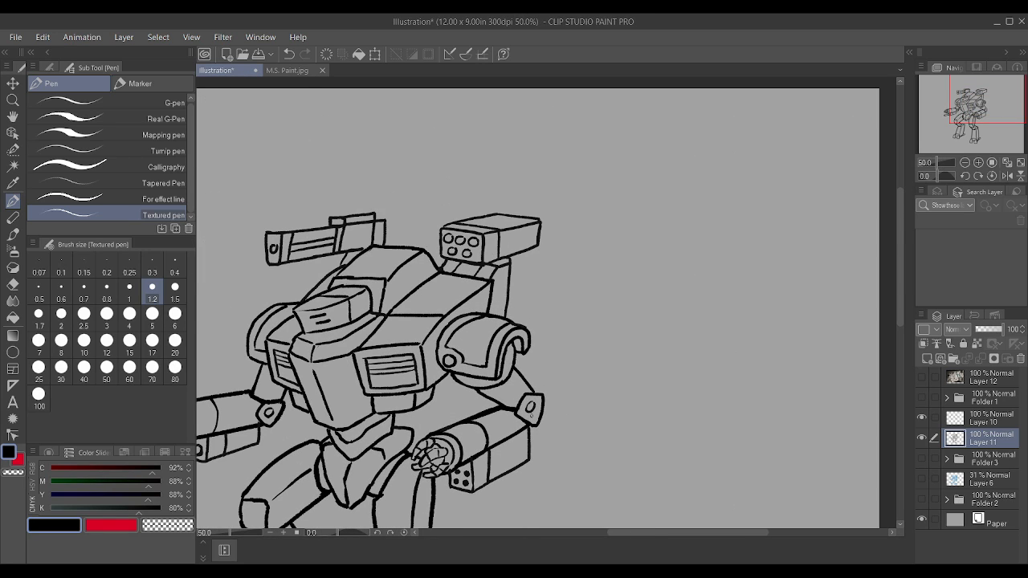
scroll(532, 411, up, 3)
mouse_move(464, 391)
mouse_down()
mouse_move(492, 377)
mouse_move(512, 332)
mouse_up()
scroll(510, 335, down, 3)
scroll(320, 346, up, 3)
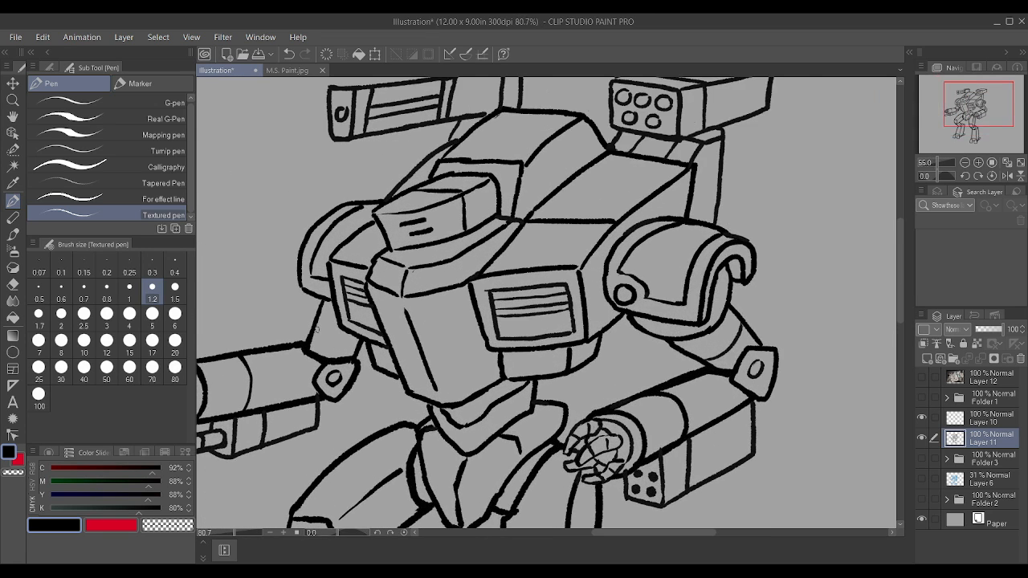
drag(314, 325, 364, 341)
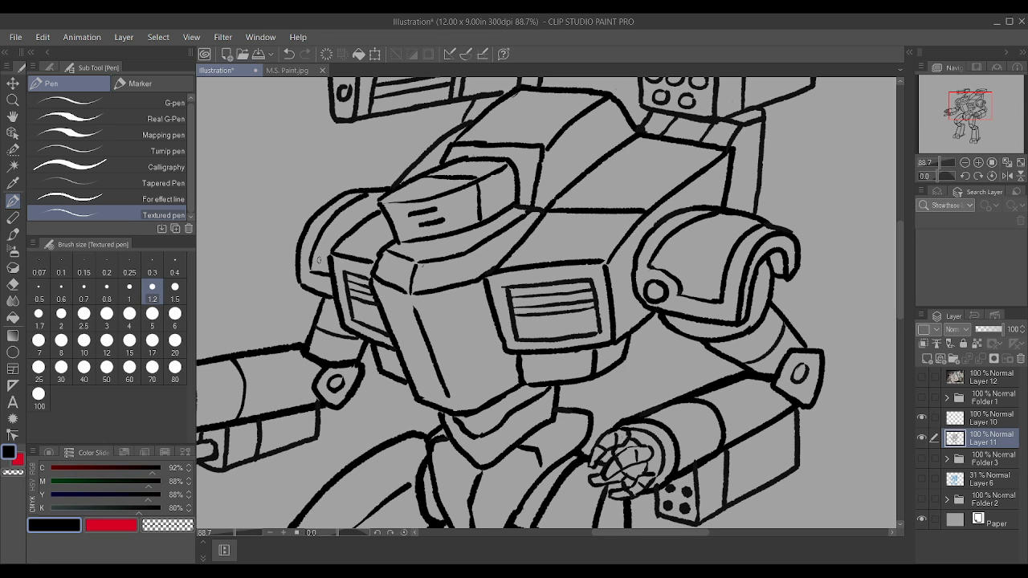
Step: Lock the line-art layer and add a new empty layer directly beneath it
scroll(310, 266, down, 2)
scroll(501, 269, up, 3)
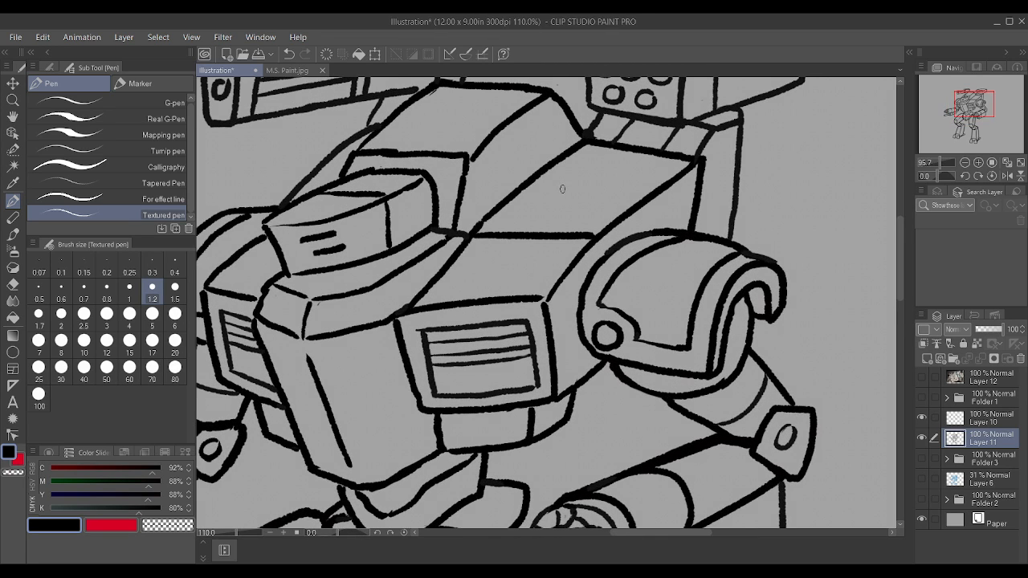
scroll(501, 269, down, 5)
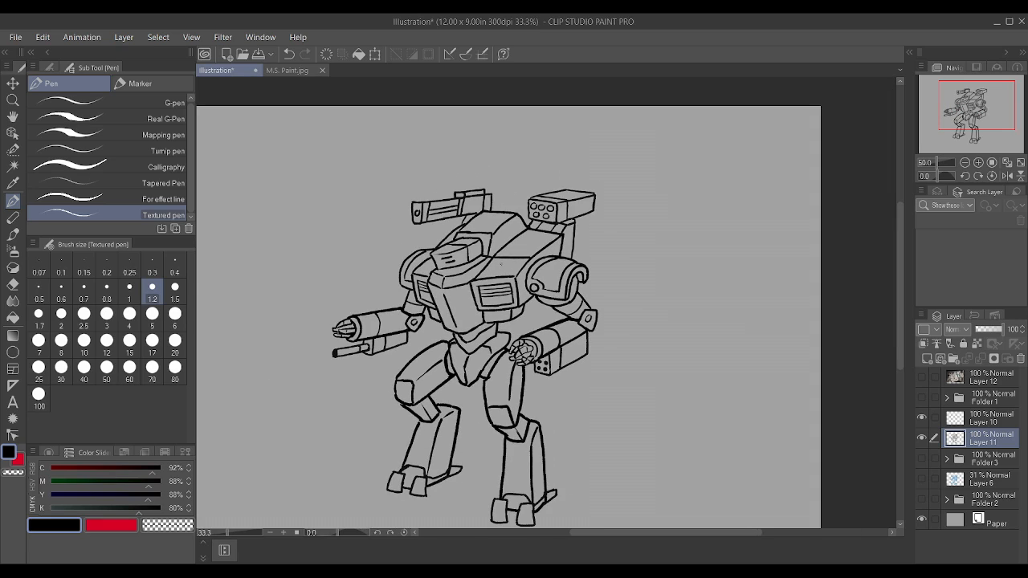
scroll(624, 331, down, 1)
scroll(624, 331, up, 1)
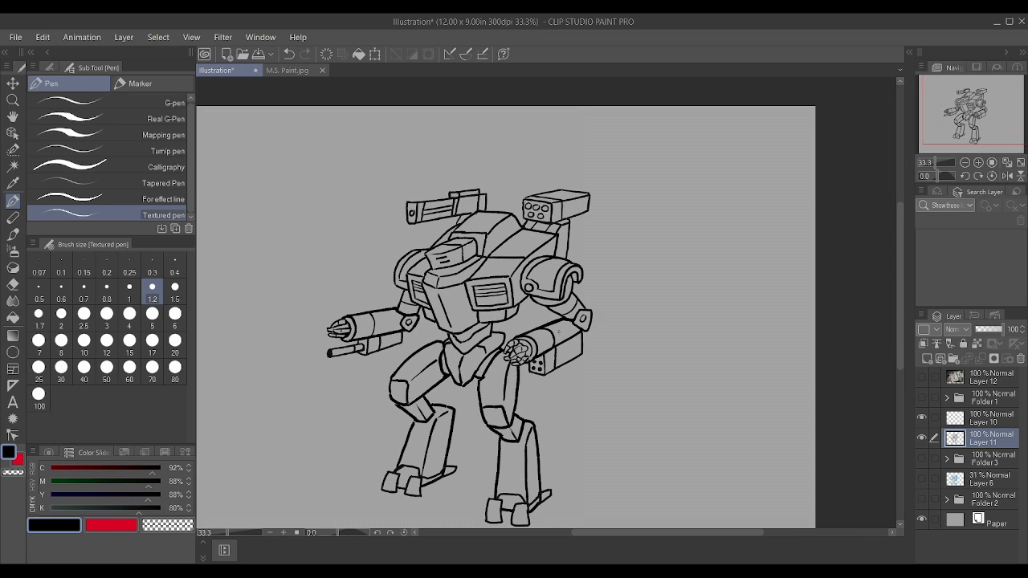
click(963, 344)
click(928, 359)
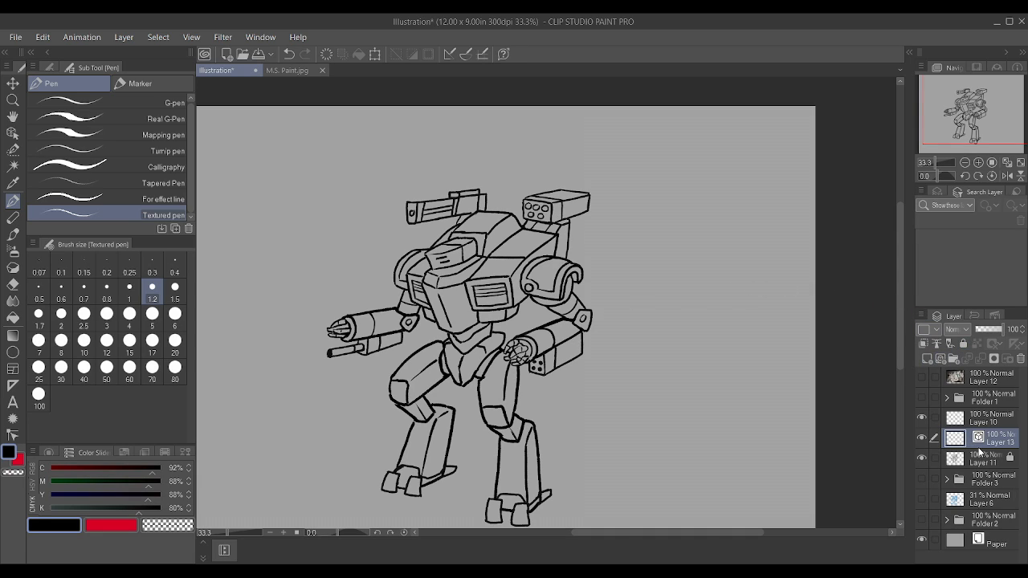
key(ctrl+z)
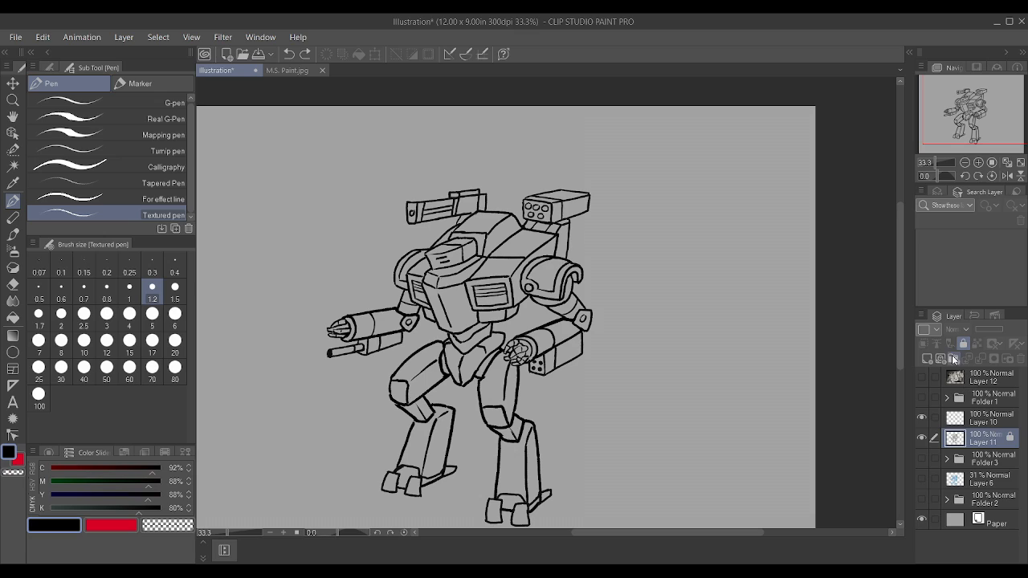
click(926, 359)
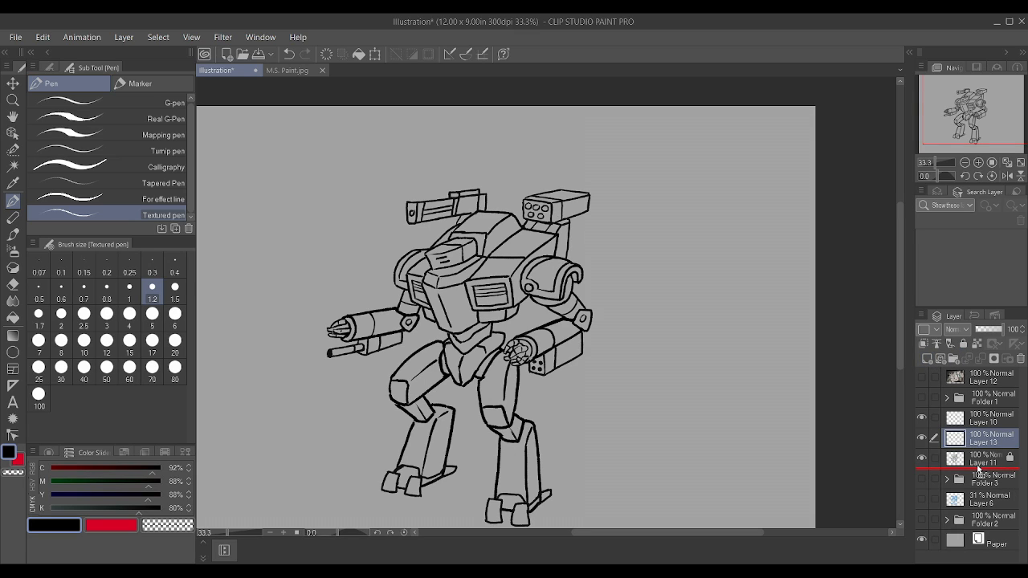
Step: Try to select the enclosed lower-leg areas of the line art with Auto select and clear the selection
click(13, 167)
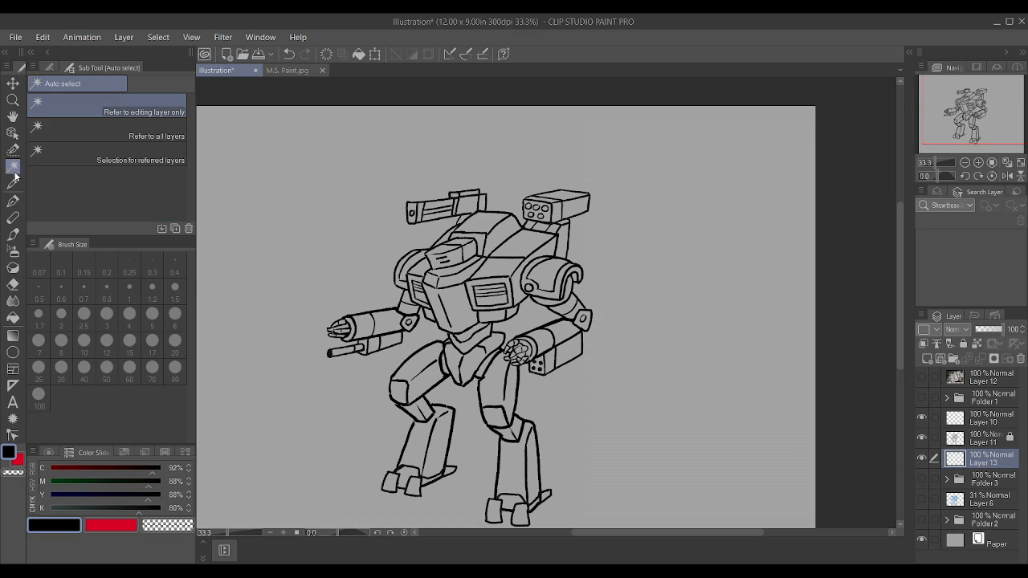
click(527, 466)
key(ctrl+d)
click(970, 445)
click(521, 476)
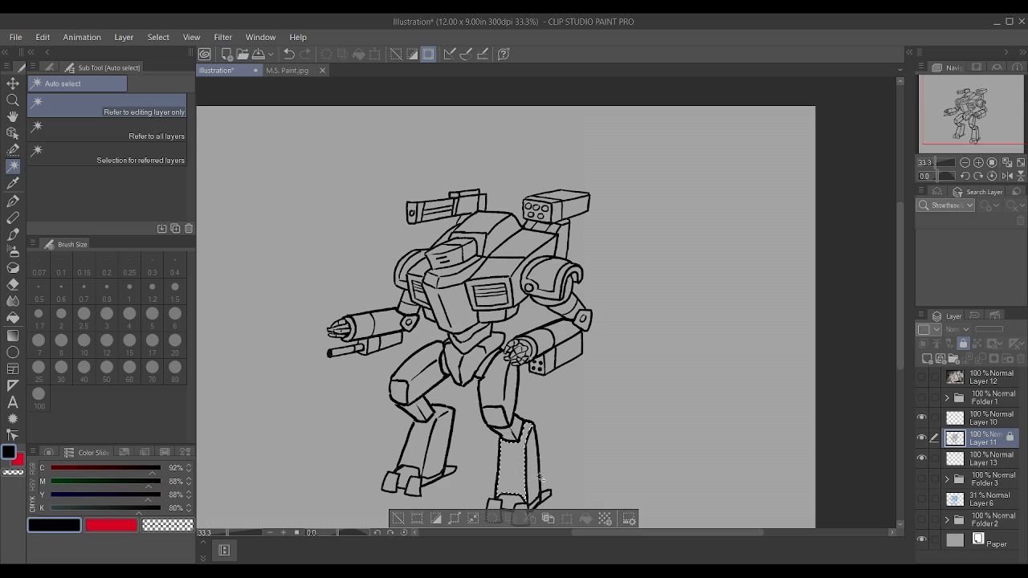
shift+click(533, 469)
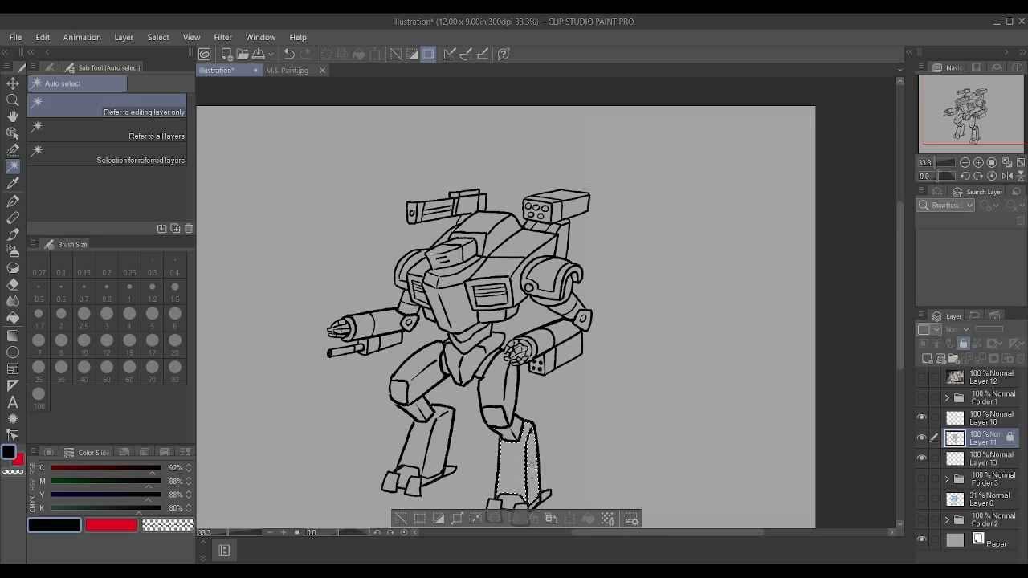
shift+click(433, 453)
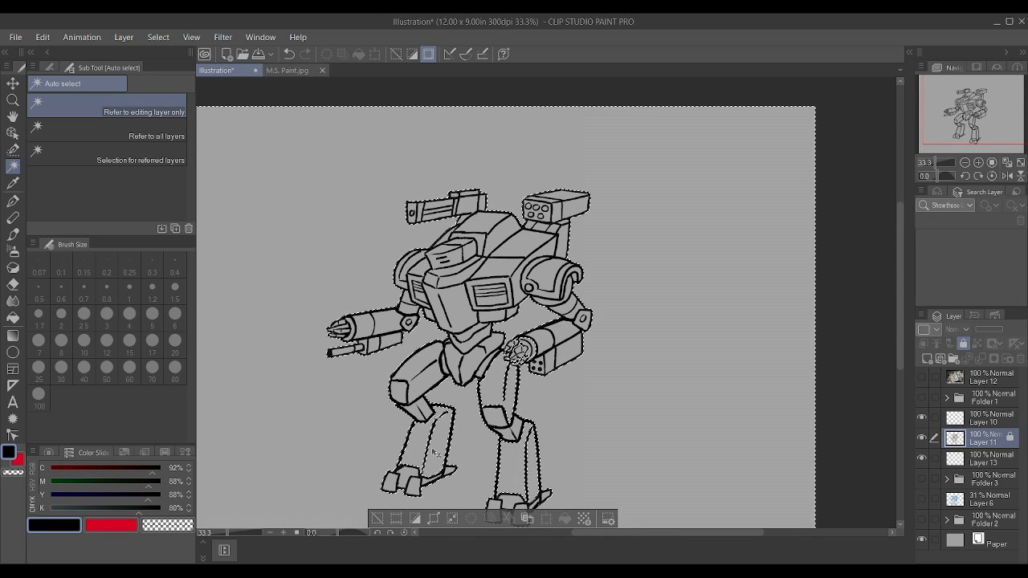
key(ctrl+z)
key(ctrl+d)
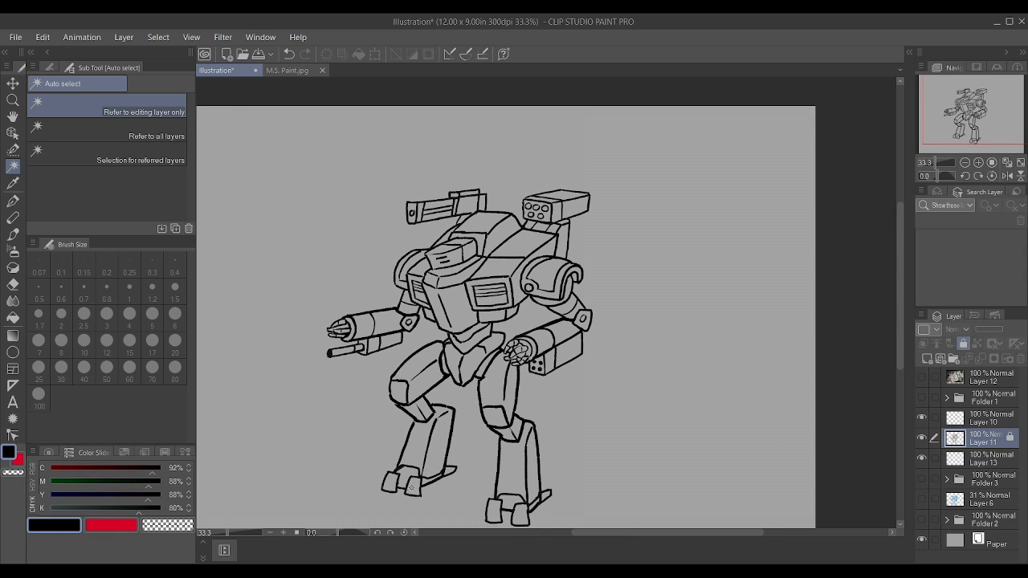
Step: Unlock the line-art layer, close the outline gaps around the left-hand leg's knee with the Textured pen, and relock the layer
scroll(411, 487, up, 2)
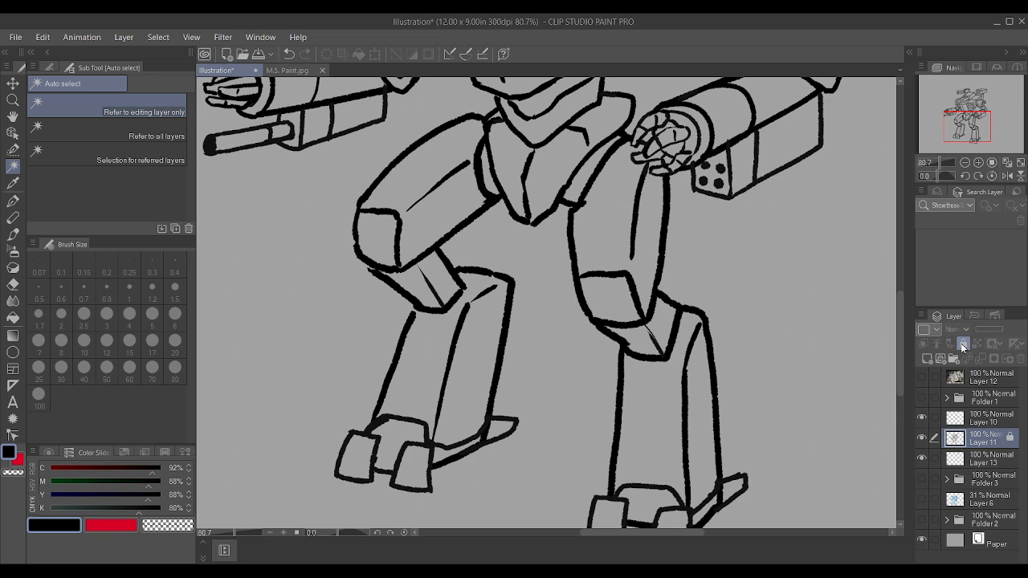
scroll(357, 302, up, 2)
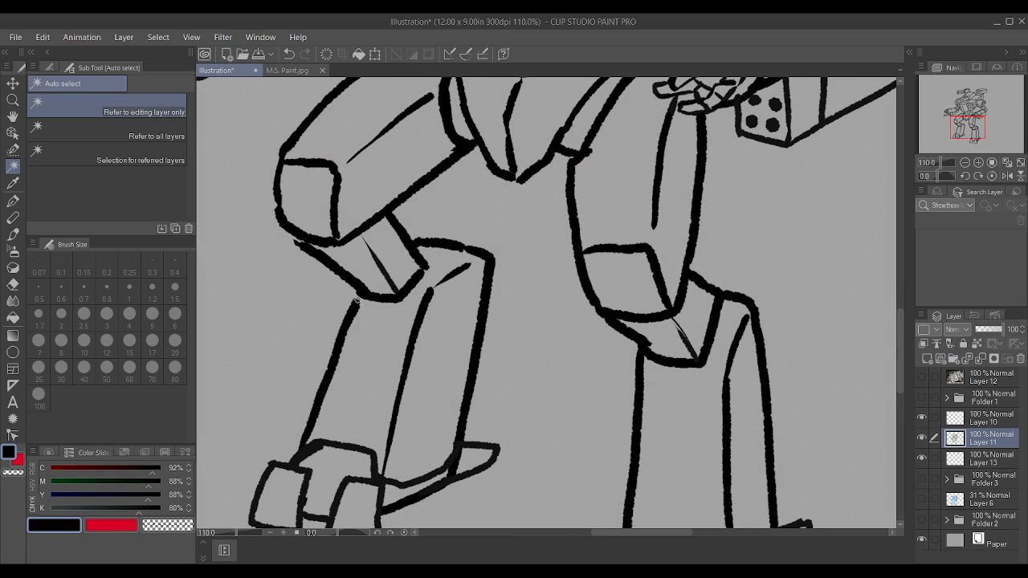
key(p)
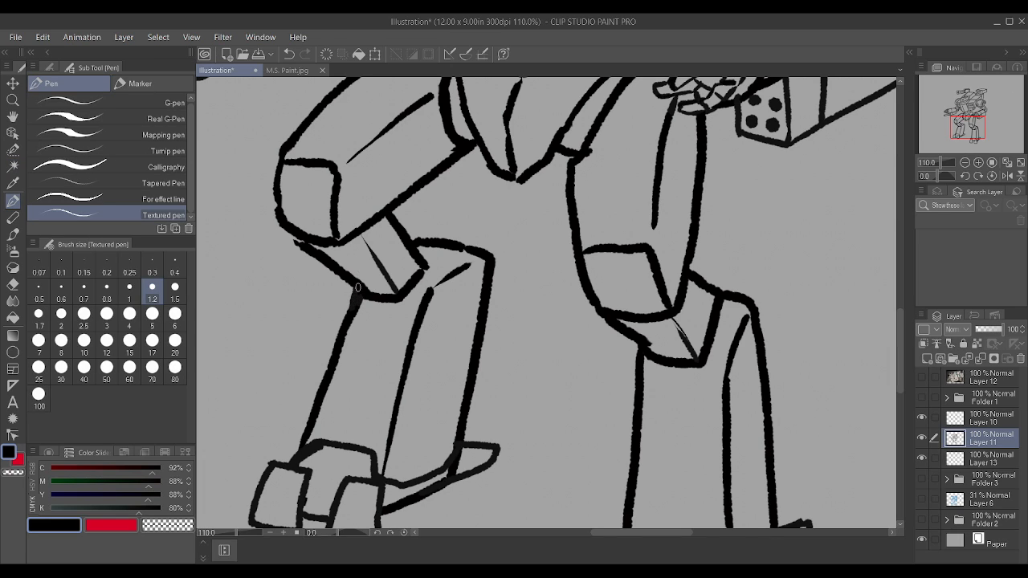
scroll(304, 191, down, 1)
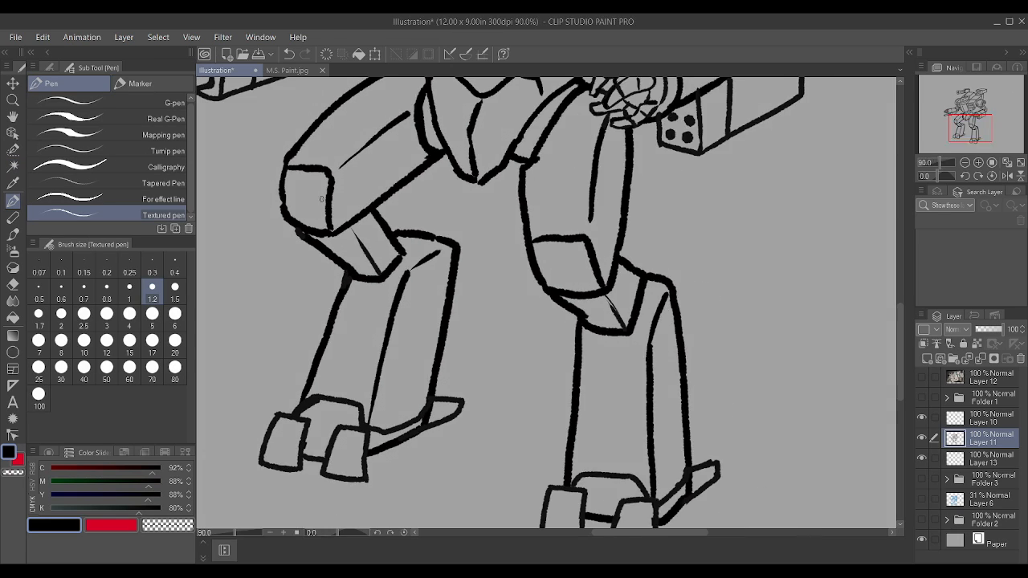
scroll(323, 200, up, 2)
scroll(283, 264, up, 1)
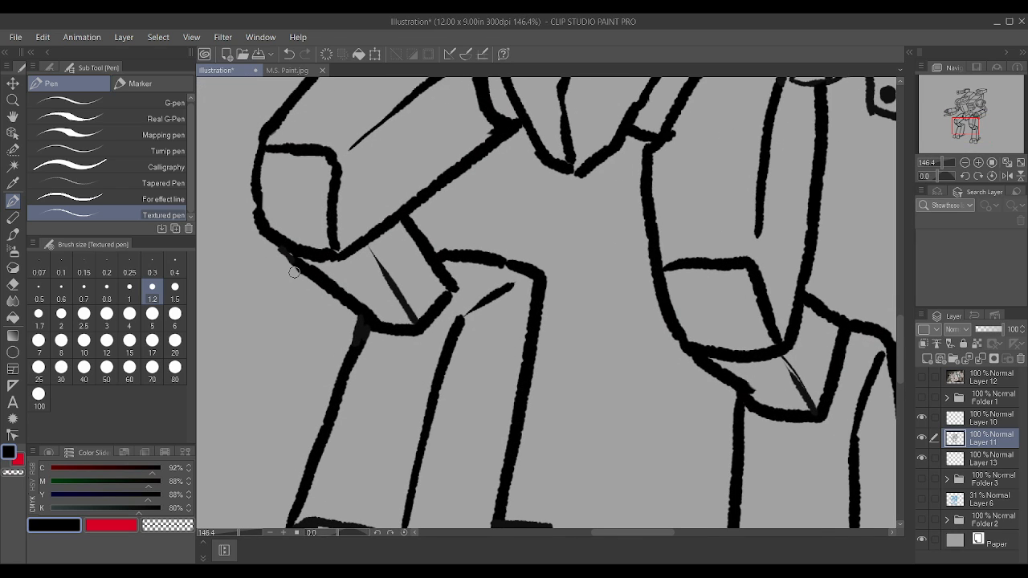
scroll(305, 274, down, 2)
scroll(306, 274, down, 3)
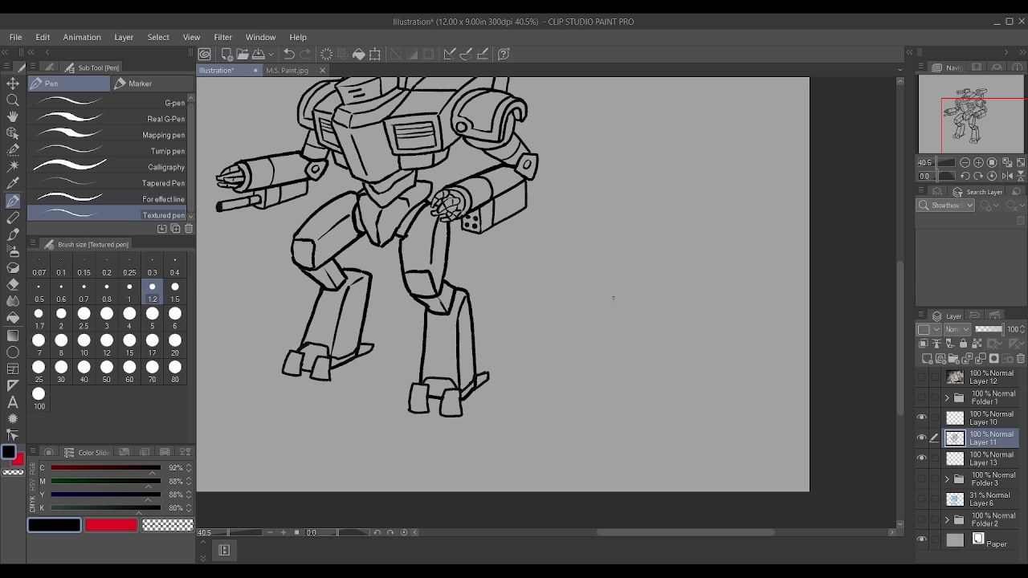
click(964, 343)
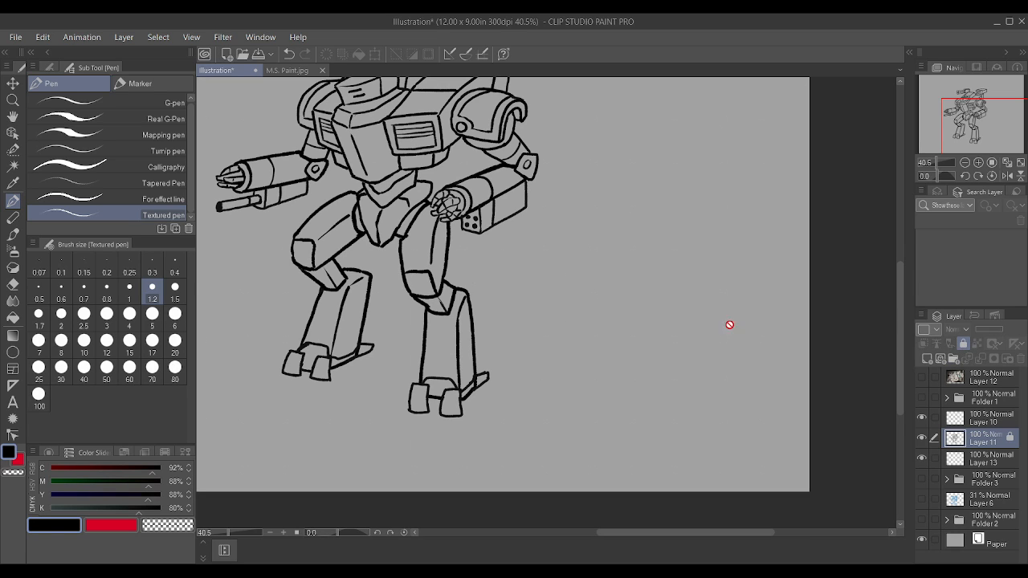
Step: Unlock the line-art layer and fill the narrow gap beneath the robot's head with solid black
scroll(731, 324, down, 2)
scroll(327, 207, up, 5)
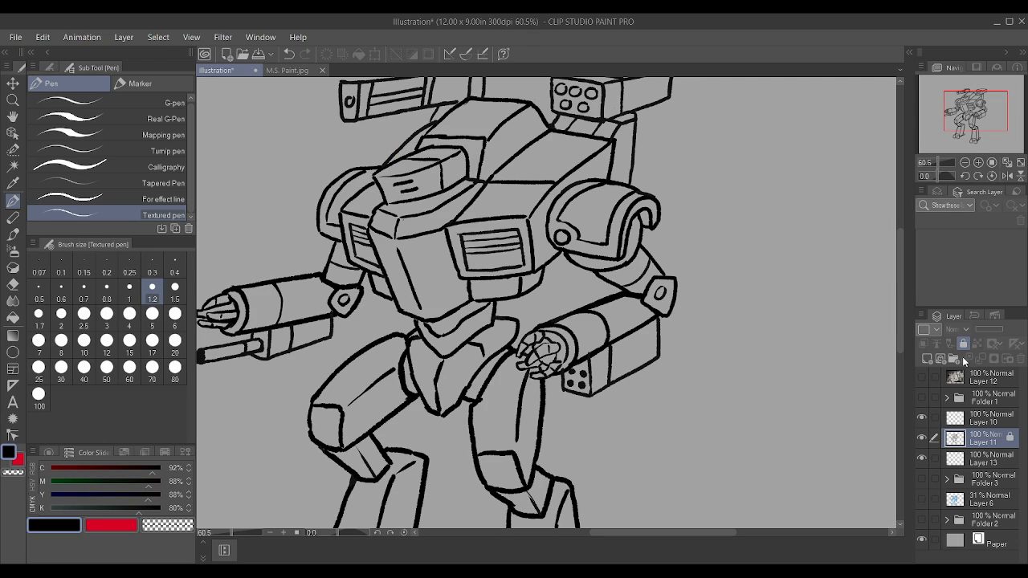
click(965, 342)
scroll(343, 195, up, 3)
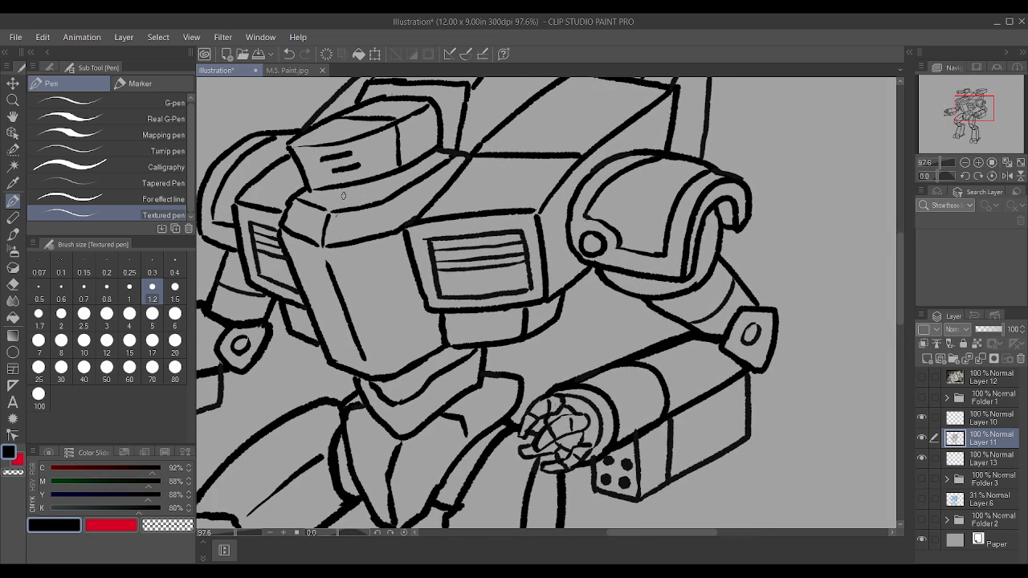
drag(334, 198, 412, 166)
mouse_move(337, 193)
mouse_down()
mouse_move(386, 180)
mouse_move(342, 189)
mouse_up()
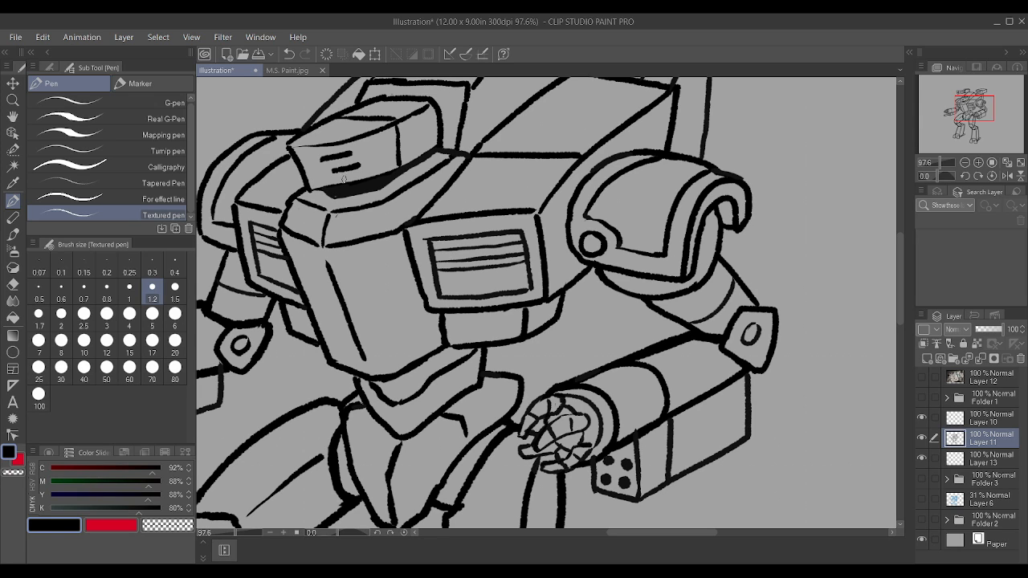
scroll(343, 179, down, 2)
scroll(408, 225, down, 1)
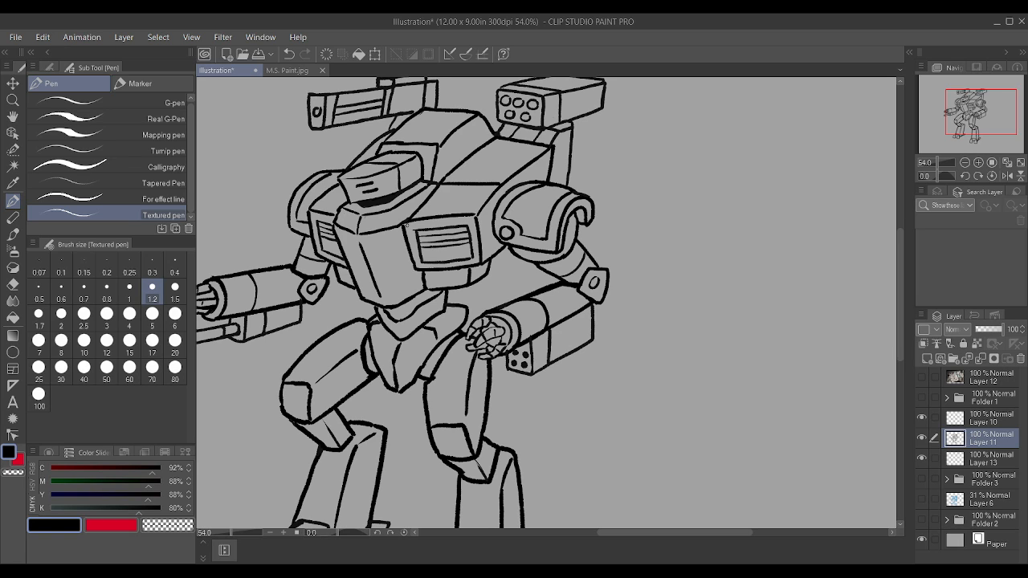
Step: Draw a small raised notch shape along the lower edge of the right-hand chest vent
scroll(408, 227, up, 3)
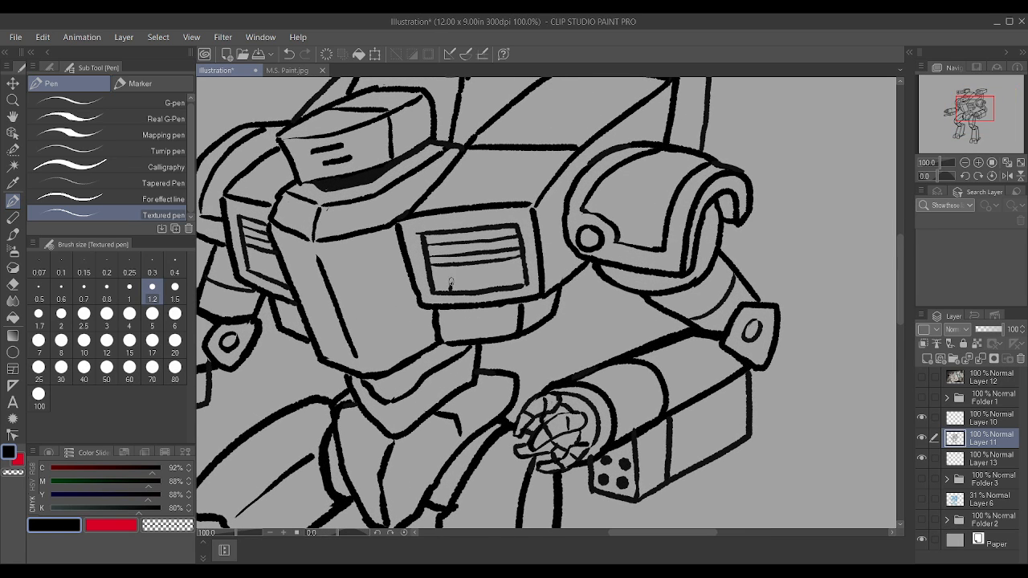
drag(452, 285, 505, 286)
scroll(285, 269, down, 4)
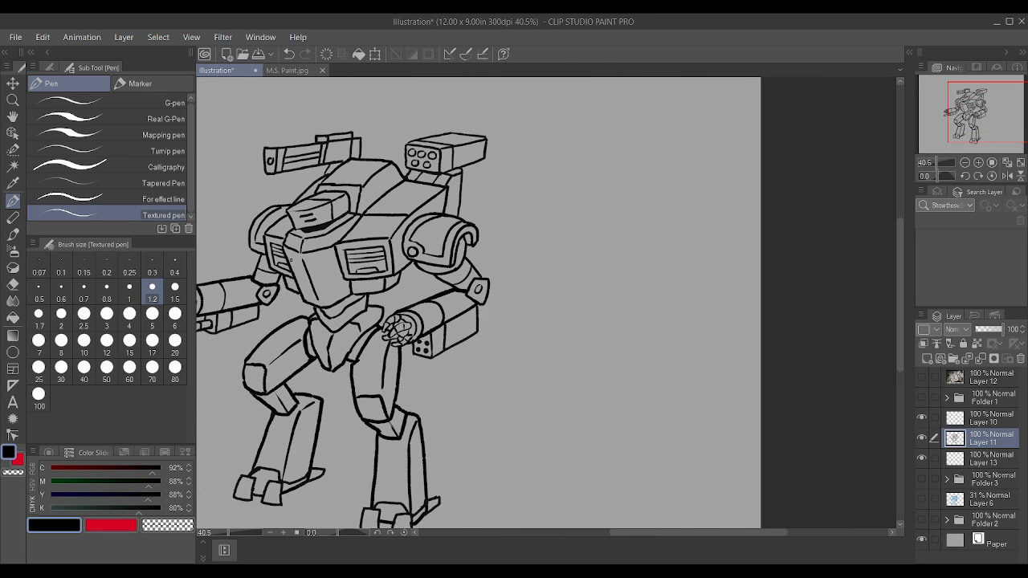
scroll(291, 260, up, 4)
scroll(439, 391, down, 5)
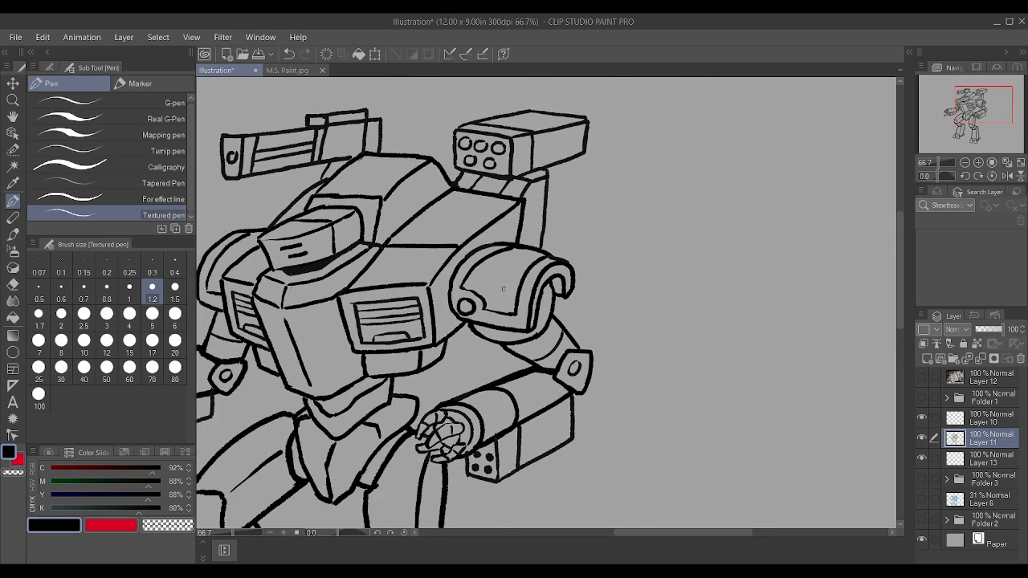
scroll(310, 391, up, 4)
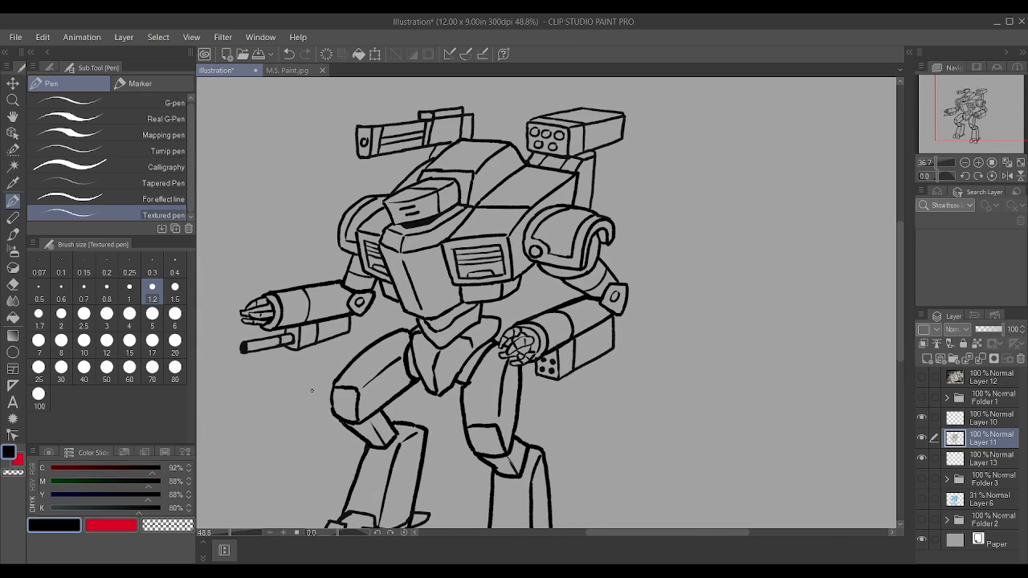
scroll(218, 371, down, 2)
Step: Replace the thin barrel beneath the left-hand arm cannon with a wider one that has a round muzzle with holes and a dividing band
scroll(221, 366, up, 4)
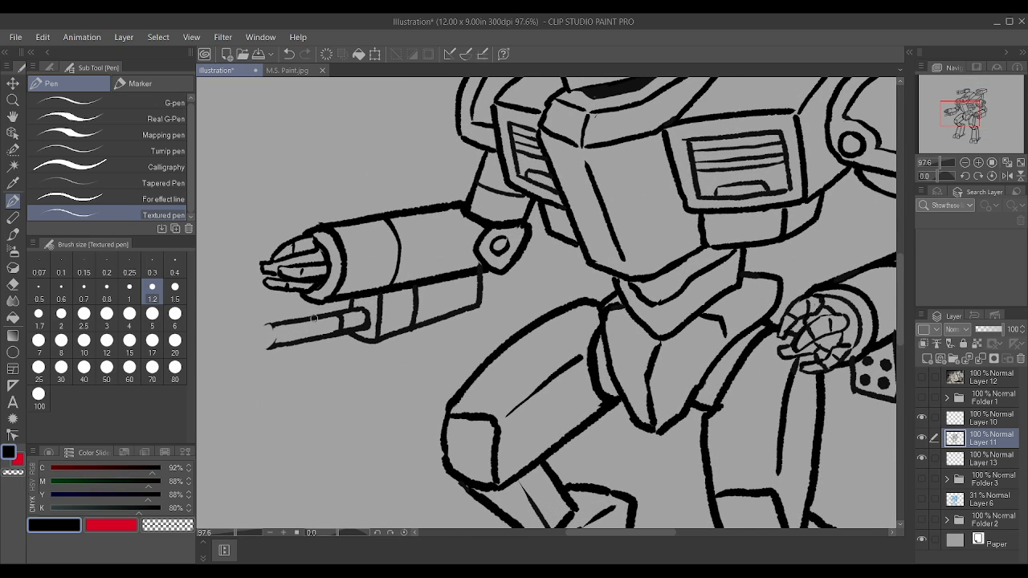
mouse_move(270, 327)
mouse_down()
mouse_move(369, 313)
mouse_move(300, 319)
mouse_move(275, 338)
mouse_up()
mouse_move(356, 317)
mouse_down()
mouse_move(368, 315)
mouse_move(337, 311)
mouse_up()
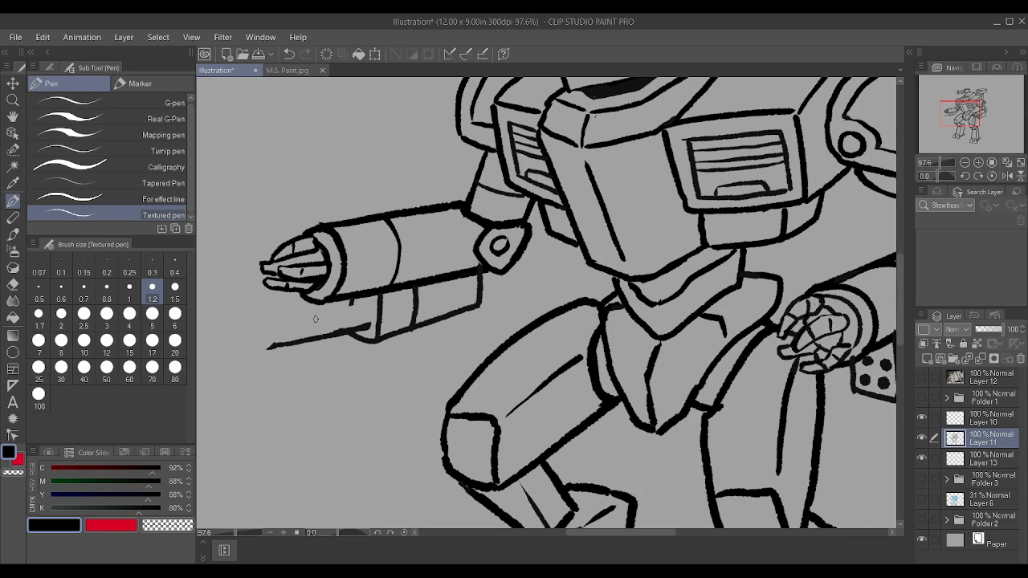
mouse_move(269, 318)
mouse_down()
mouse_move(361, 304)
mouse_move(371, 322)
mouse_up()
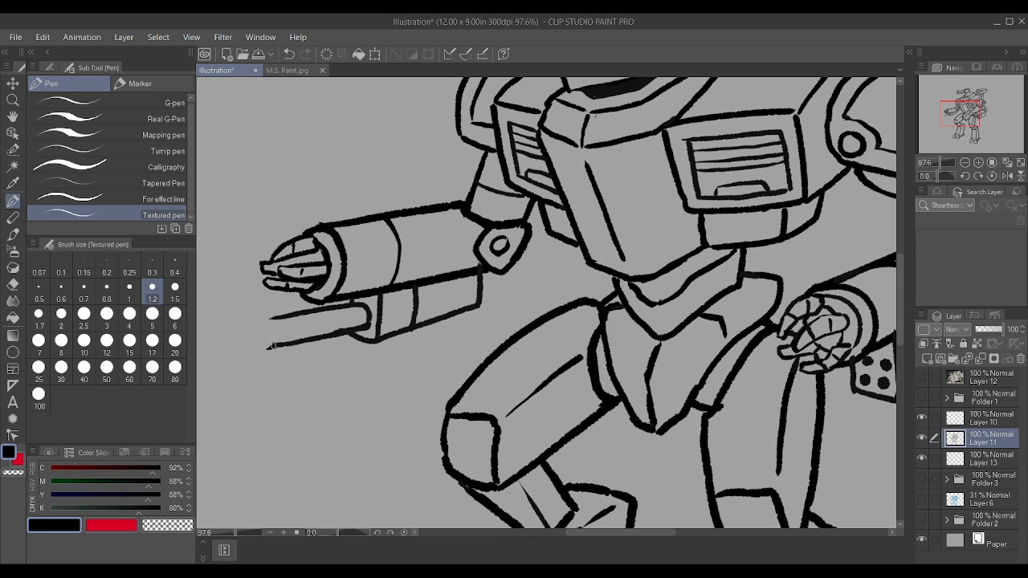
mouse_move(271, 346)
mouse_down()
mouse_move(273, 319)
mouse_move(279, 344)
mouse_move(315, 323)
mouse_move(310, 338)
mouse_move(312, 313)
mouse_move(267, 335)
mouse_up()
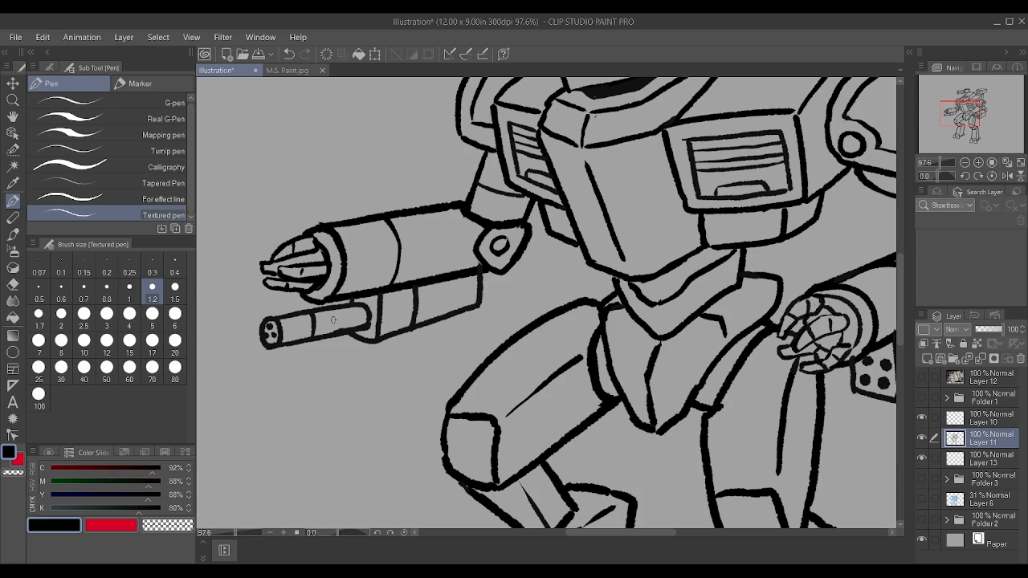
Step: Add lengthwise lines along the rear section of the lower barrel and undo the last two strokes
mouse_move(353, 330)
mouse_down()
mouse_move(349, 305)
mouse_move(313, 326)
mouse_move(347, 321)
mouse_move(315, 318)
mouse_move(348, 313)
mouse_move(329, 313)
mouse_move(302, 318)
mouse_up()
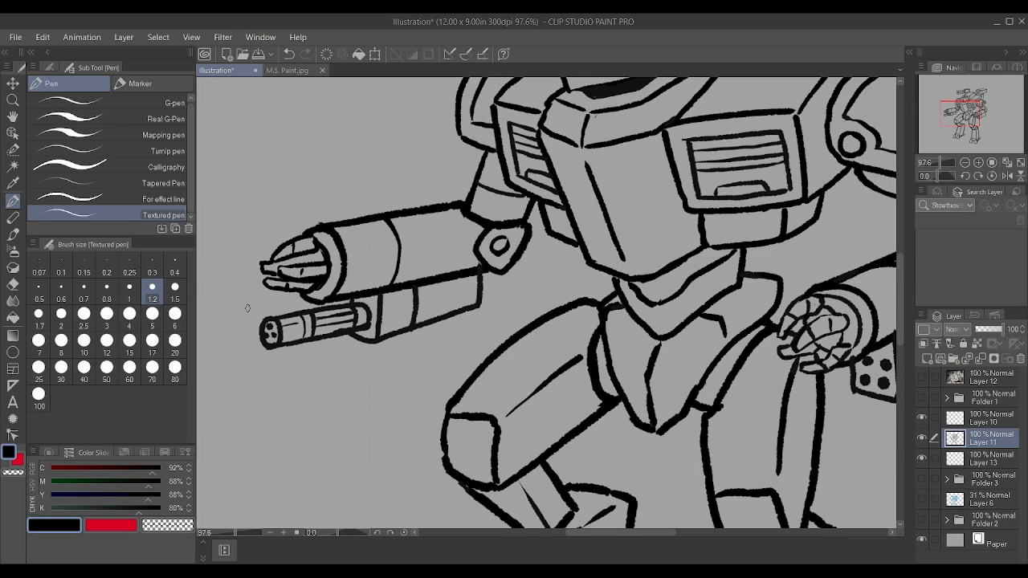
key(ctrl+z)
key(ctrl+z)
scroll(401, 339, down, 5)
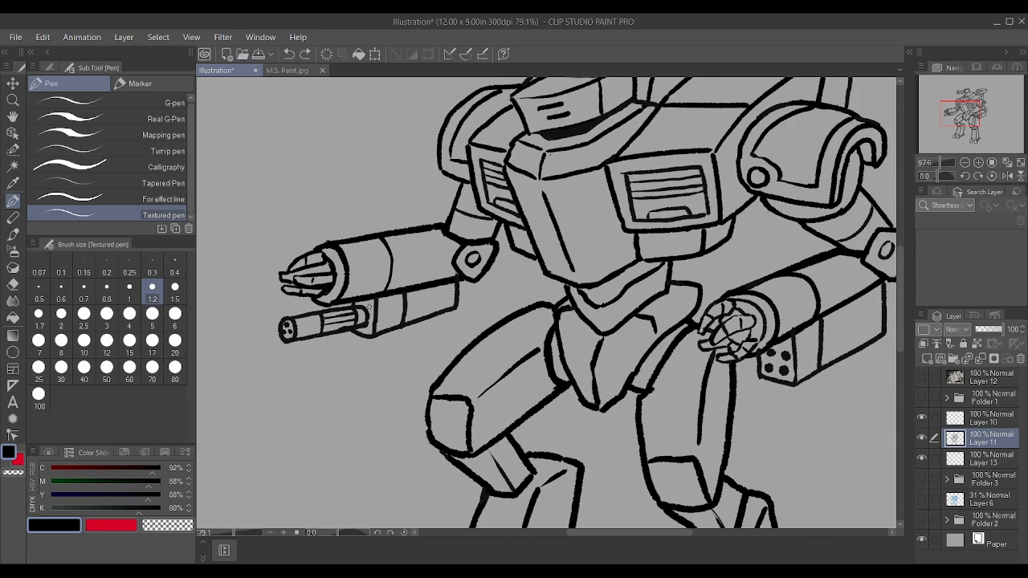
Step: Examine the whole robot's line art at different magnifications
scroll(545, 370, up, 3)
scroll(545, 353, down, 3)
scroll(545, 350, down, 2)
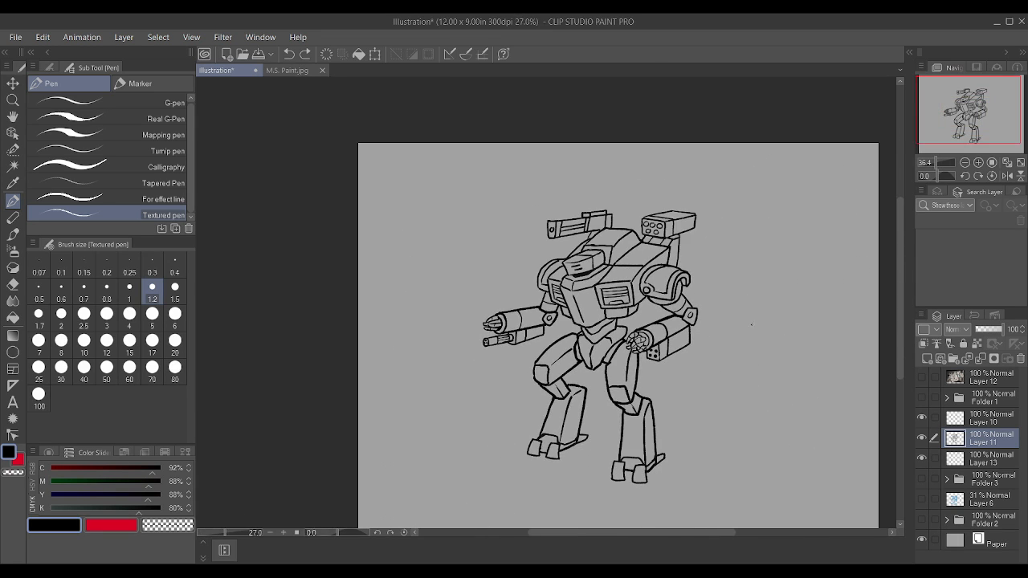
scroll(545, 349, up, 1)
scroll(545, 349, down, 2)
scroll(545, 349, up, 1)
scroll(687, 209, up, 1)
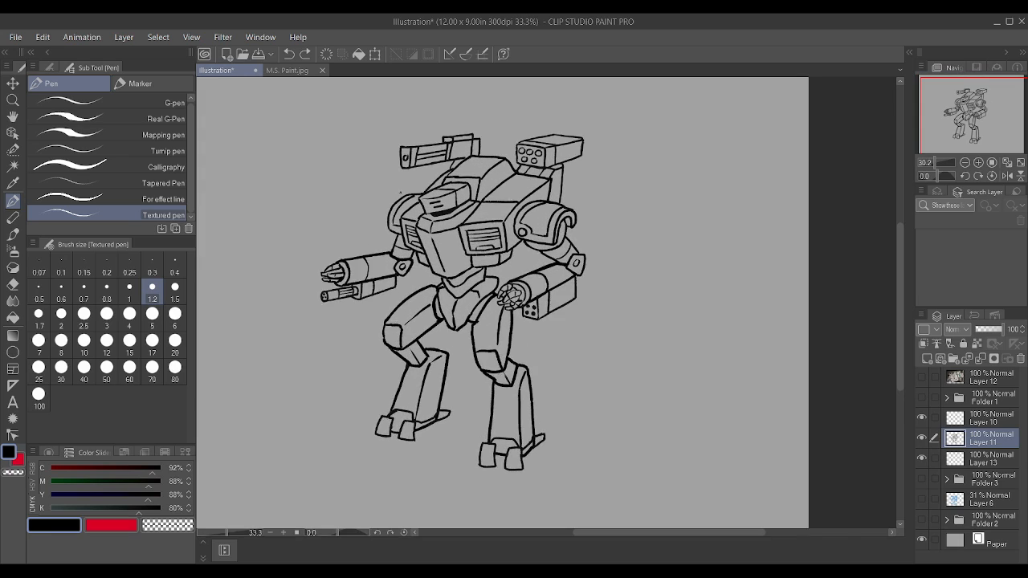
scroll(687, 209, up, 1)
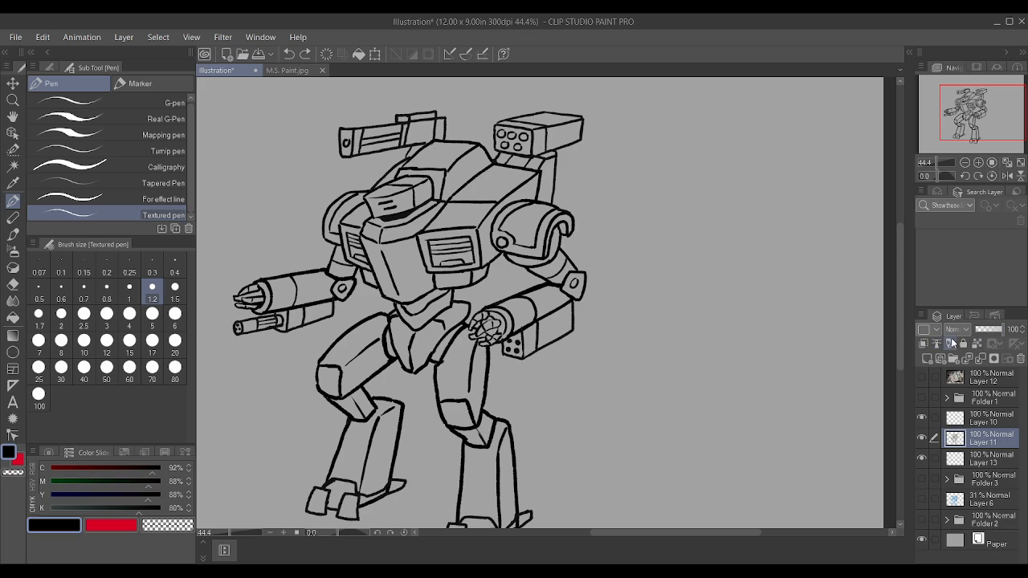
Step: Make the layer beneath the line art active and mix a soft blue drawing colour with C 63%, M 42%, Y 0% and K 0%
click(992, 460)
drag(66, 508, 124, 485)
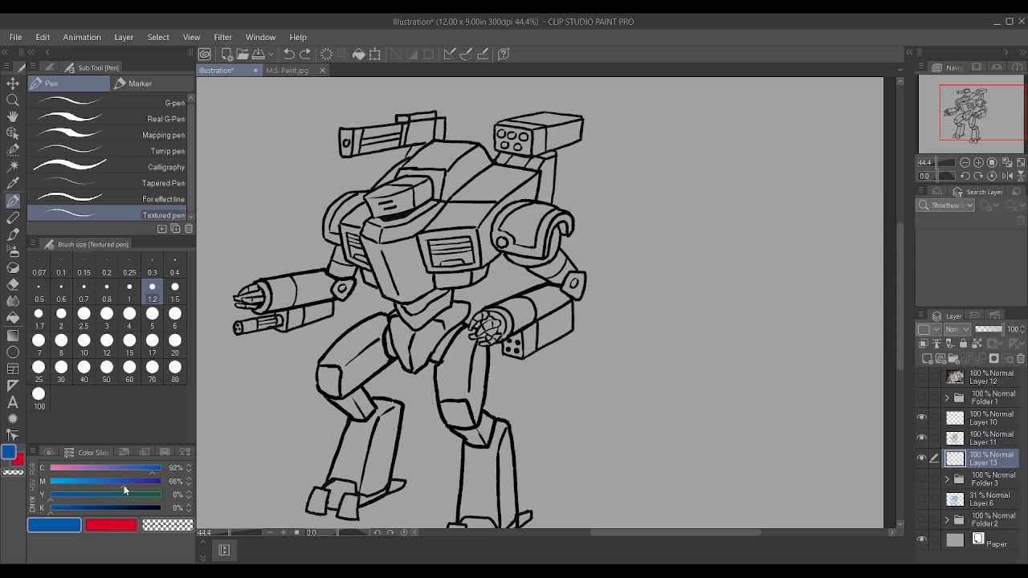
scroll(530, 345, up, 1)
scroll(530, 345, up, 1)
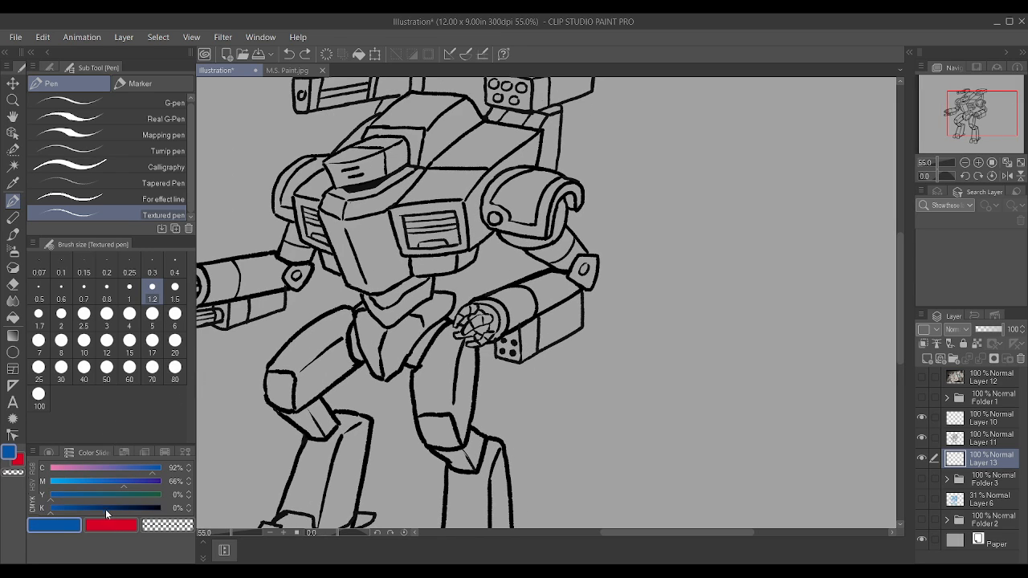
click(105, 484)
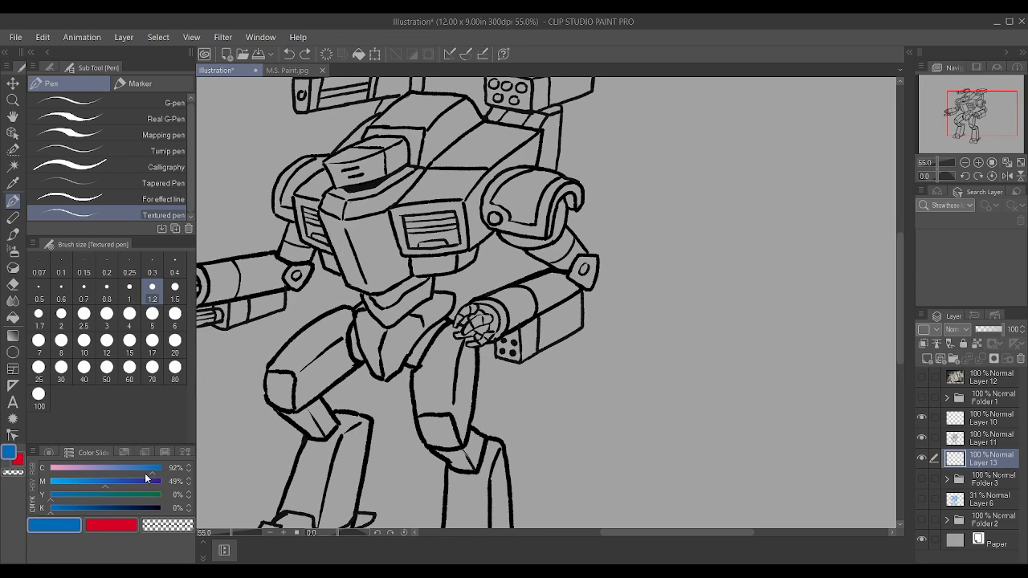
click(130, 467)
click(96, 482)
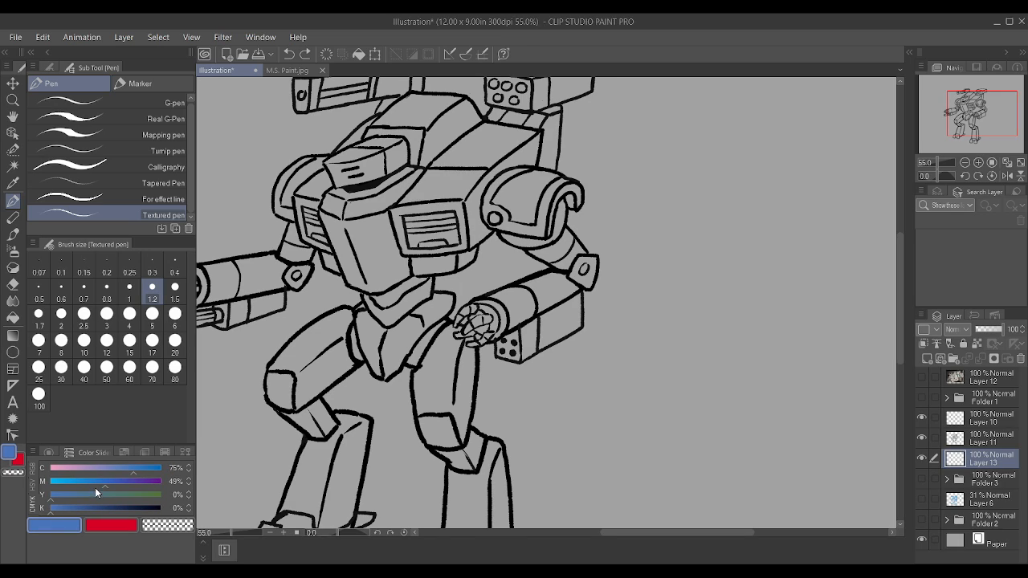
click(135, 469)
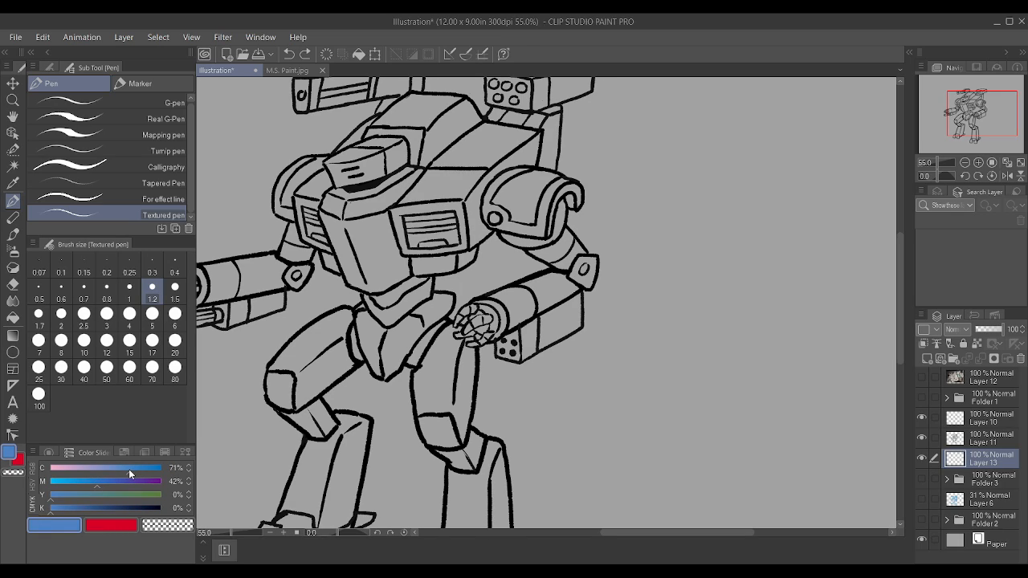
click(120, 470)
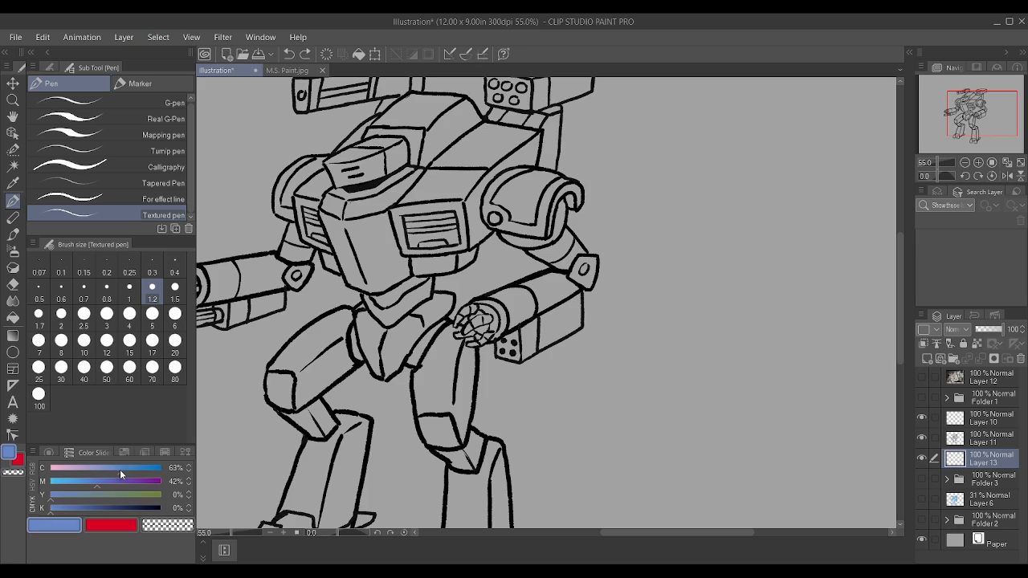
Step: Mix a blue drawing colour with C 78%, M 57%, Y 16% and K 0%
click(69, 495)
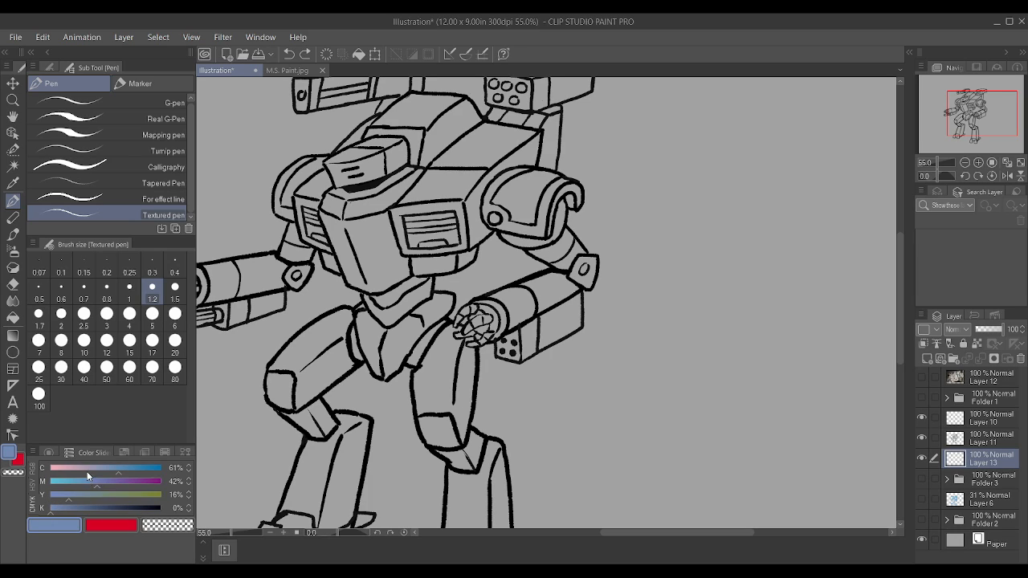
click(130, 466)
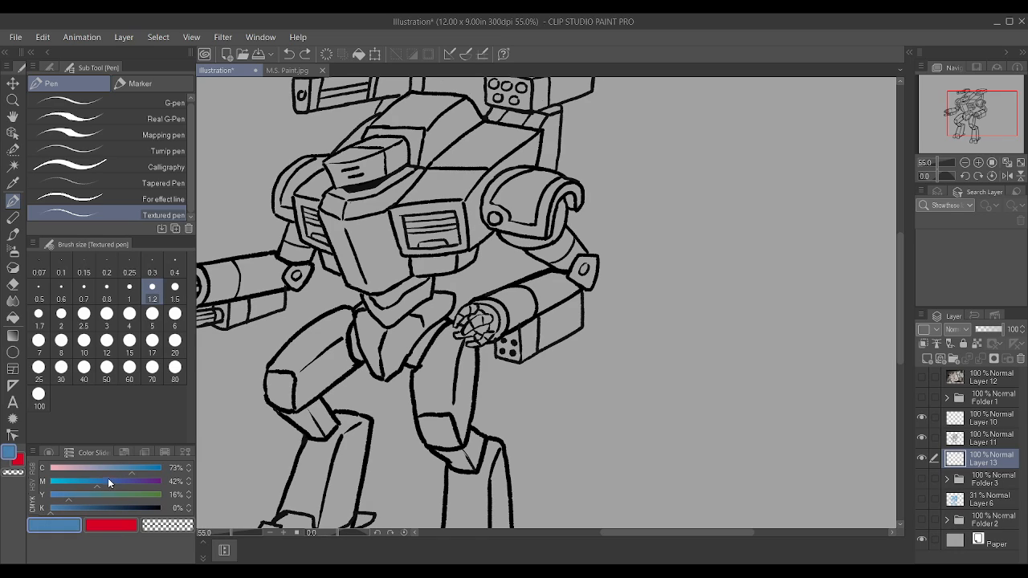
click(108, 478)
drag(108, 478, 96, 474)
click(137, 466)
click(118, 479)
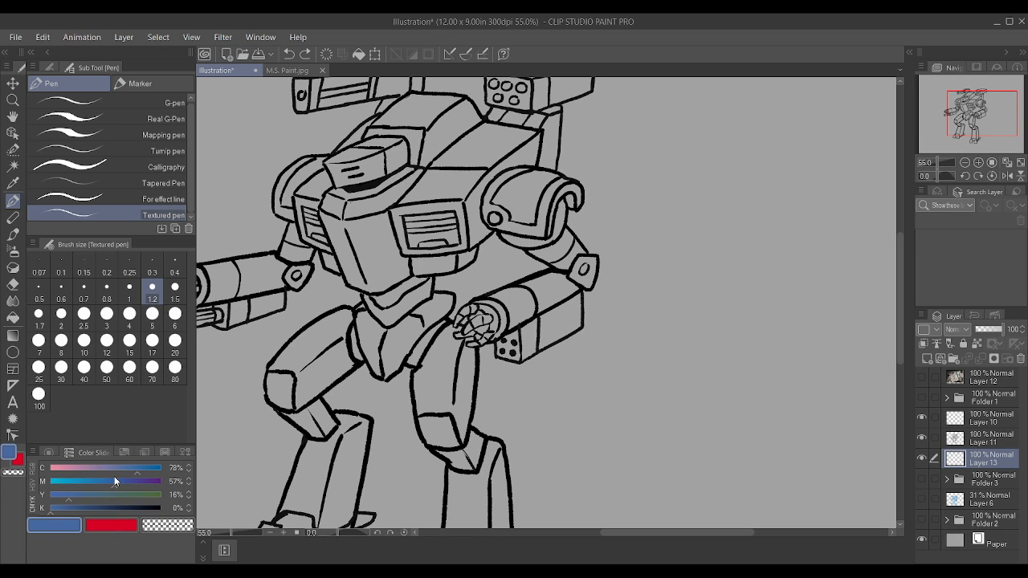
Step: Switch to the Auto select tool, make the line art layer (Layer 11) active and lock it
scroll(298, 426, down, 3)
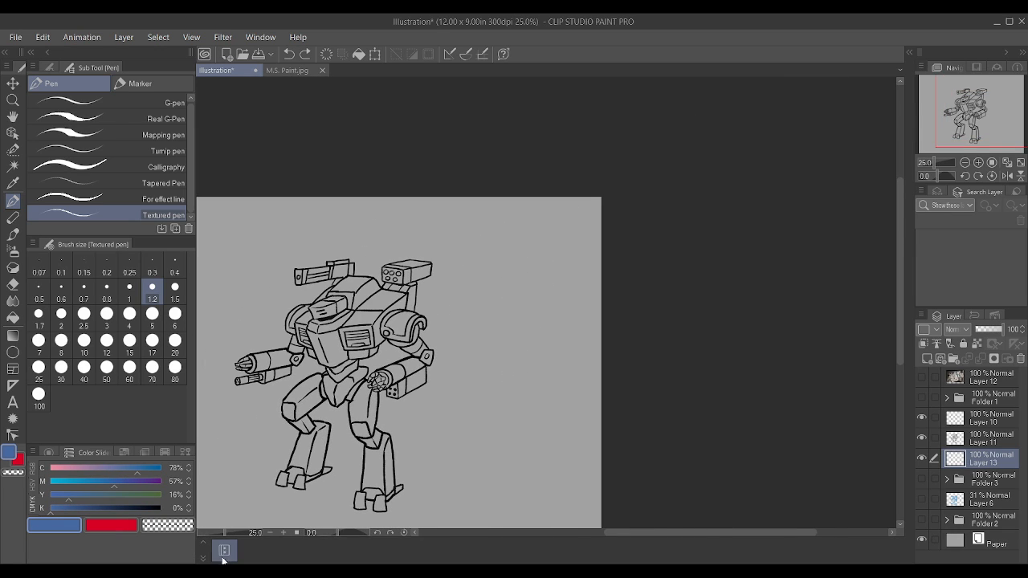
scroll(338, 474, up, 4)
scroll(407, 440, down, 5)
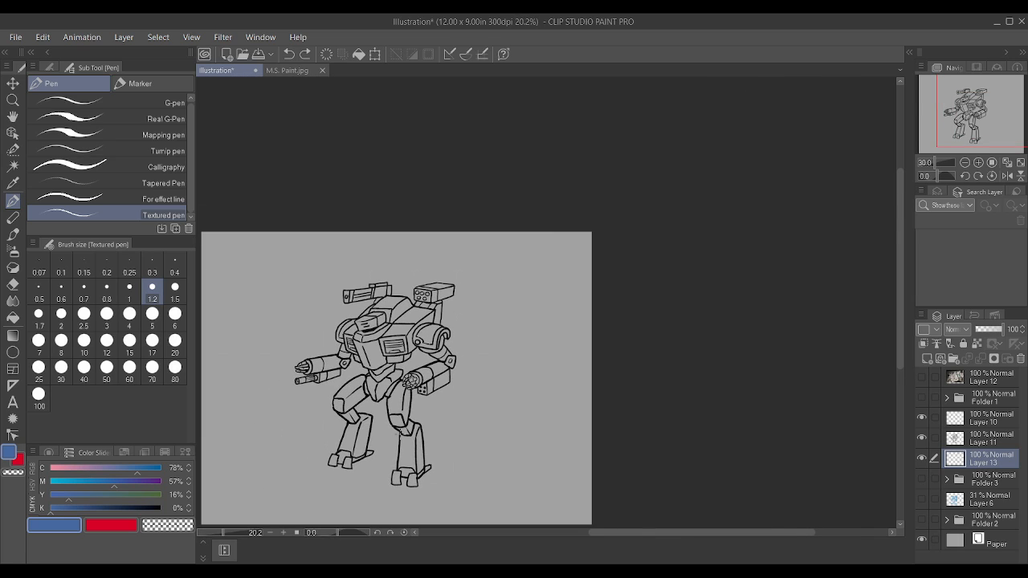
scroll(385, 450, up, 3)
scroll(385, 450, down, 1)
scroll(386, 450, up, 5)
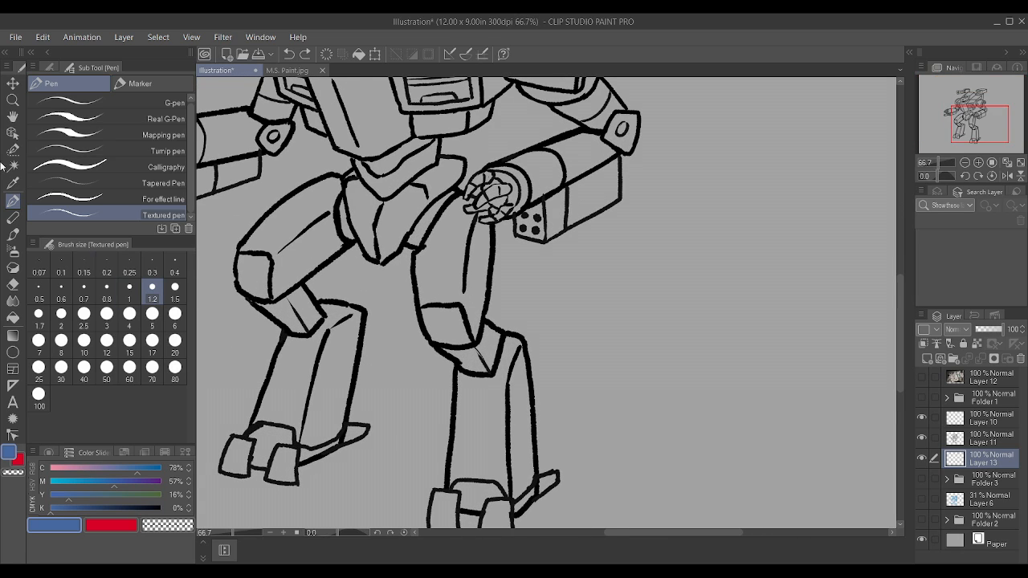
click(13, 166)
click(989, 441)
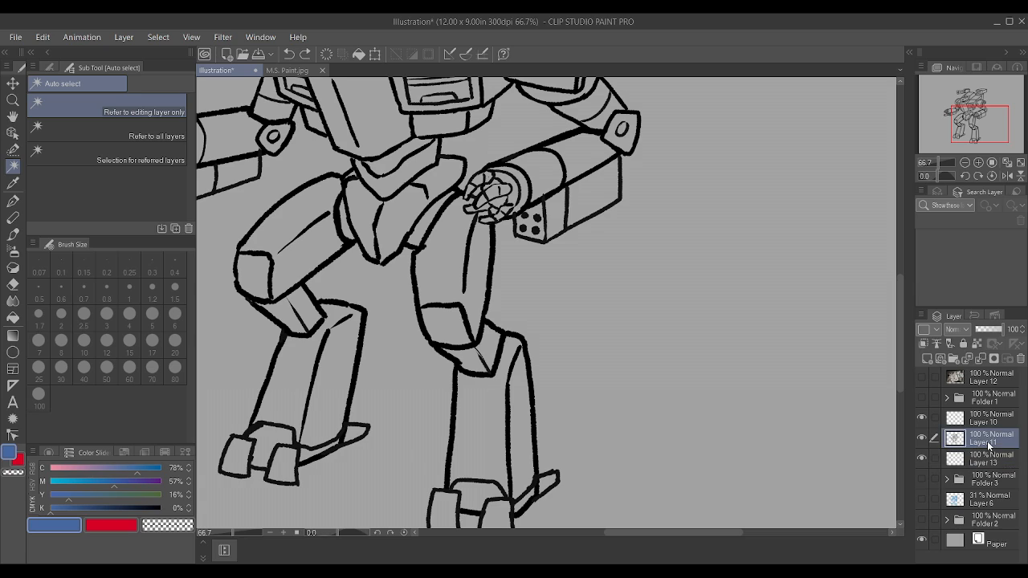
click(965, 343)
Step: Try to auto-select the thigh and shin panels of both legs on the line art layer, and clear the selection
click(474, 414)
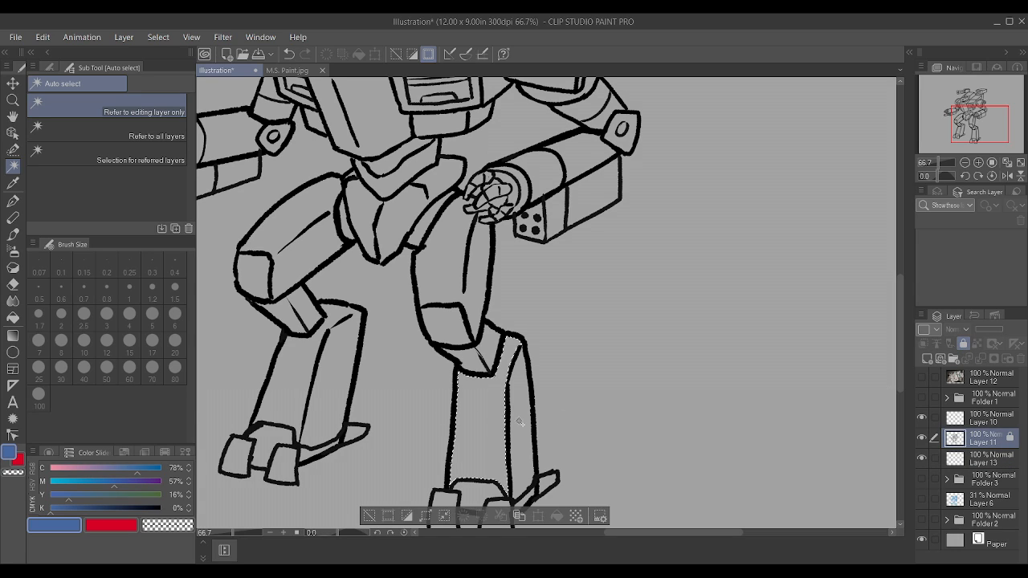
shift+click(520, 422)
shift+click(330, 402)
shift+click(284, 373)
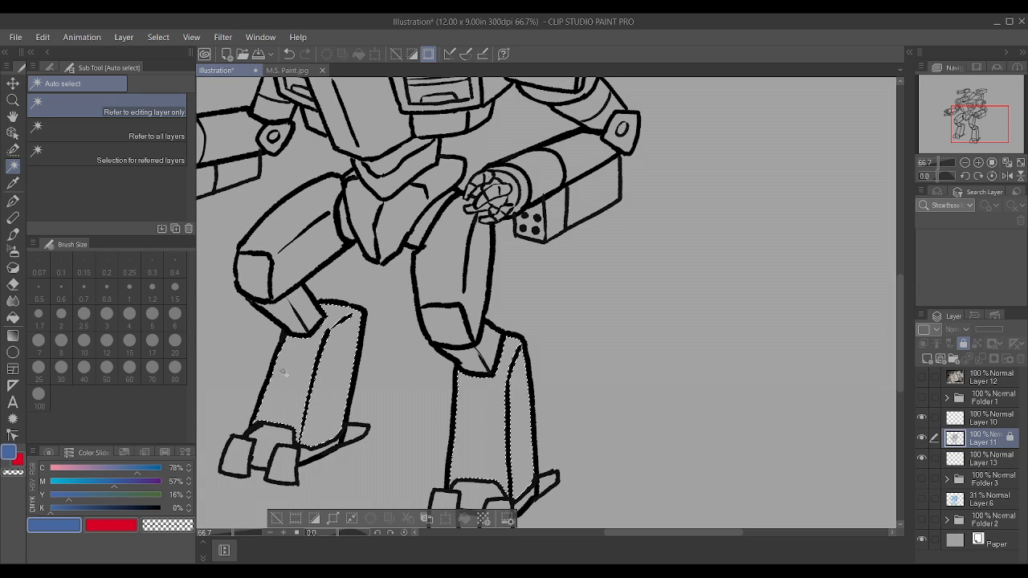
shift+click(268, 284)
shift+click(305, 239)
shift+click(455, 269)
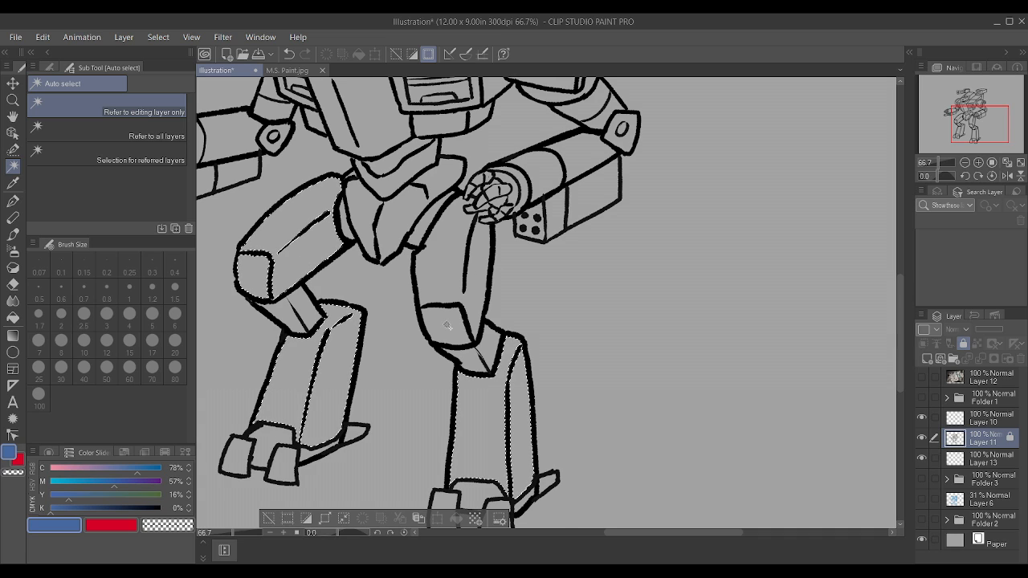
key(ctrl+d)
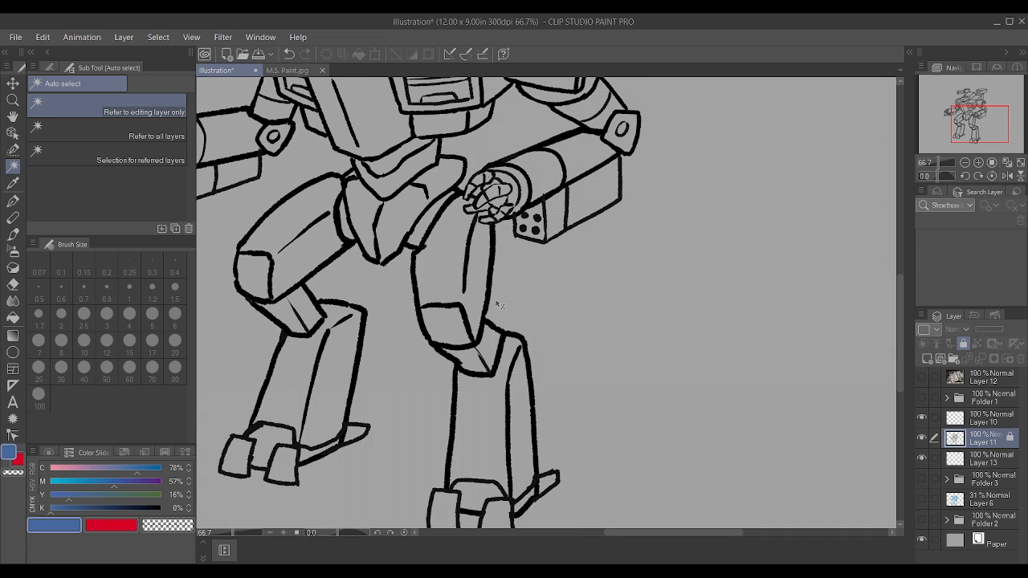
click(445, 285)
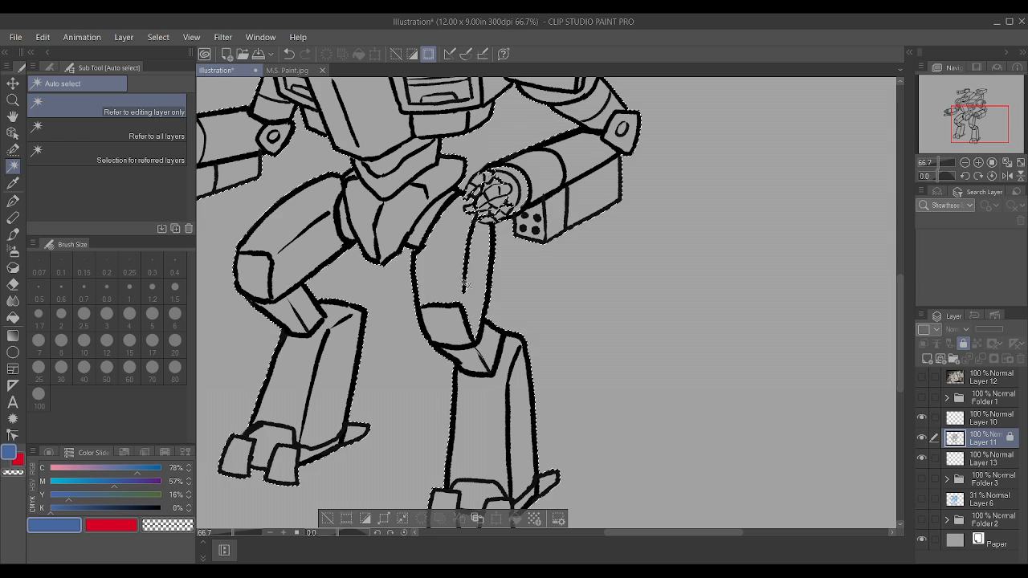
key(ctrl+d)
Step: Examine the arm cannon's muzzle above the right-hand thigh and check which line art layer holds its lines by toggling layer visibility
scroll(514, 204, up, 1)
scroll(527, 223, up, 1)
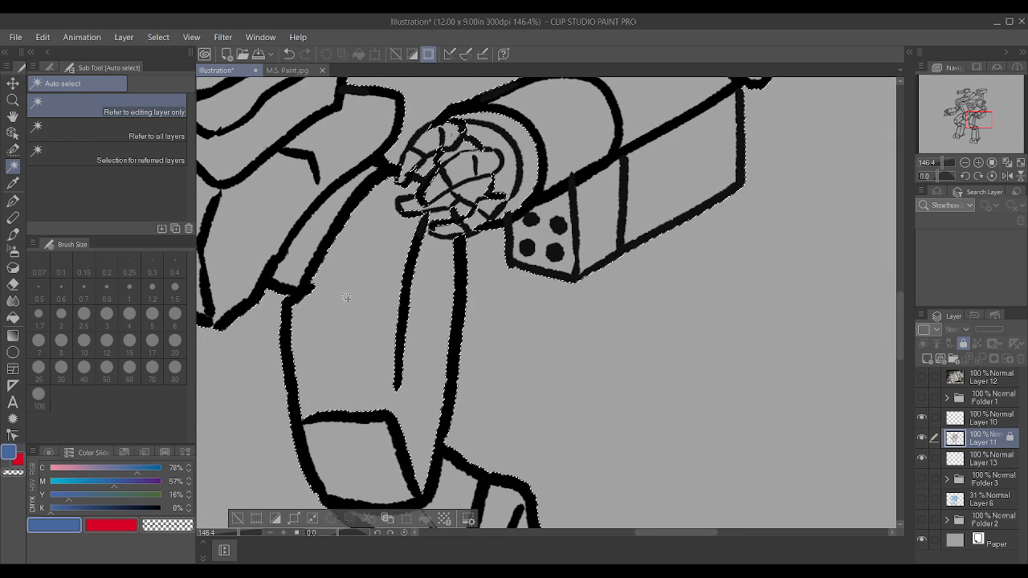
alt+click(921, 438)
alt+click(922, 438)
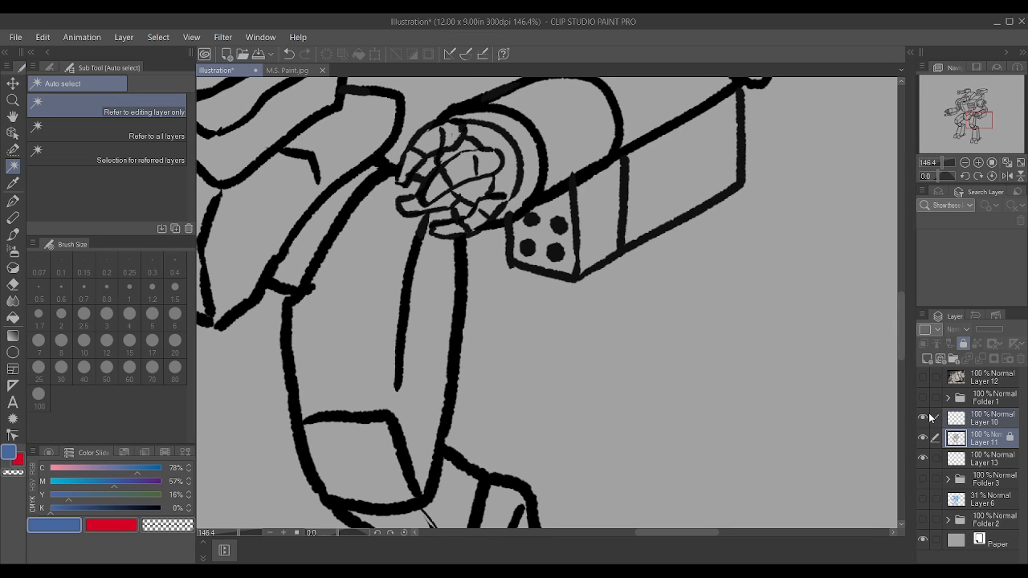
click(932, 417)
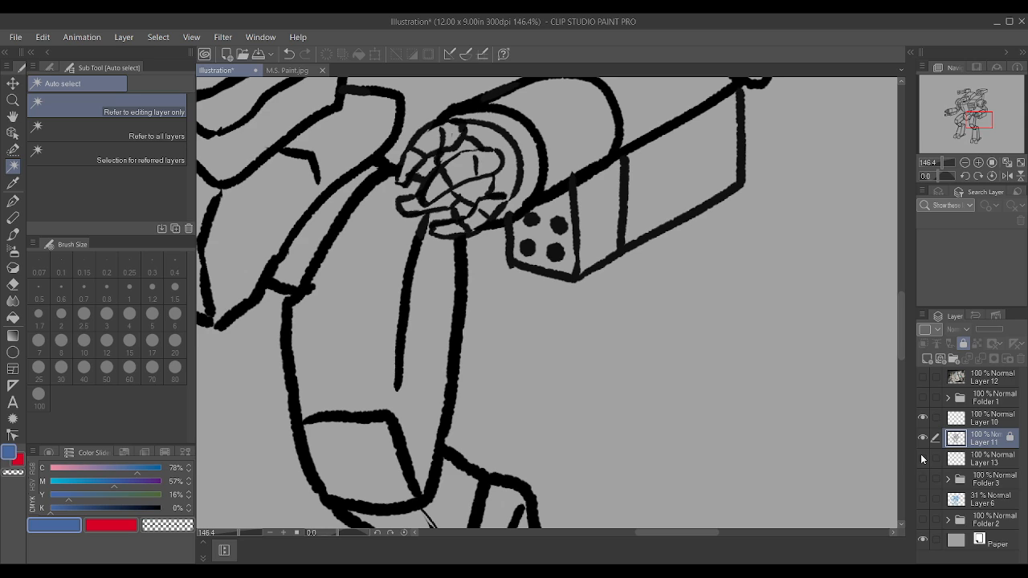
click(923, 438)
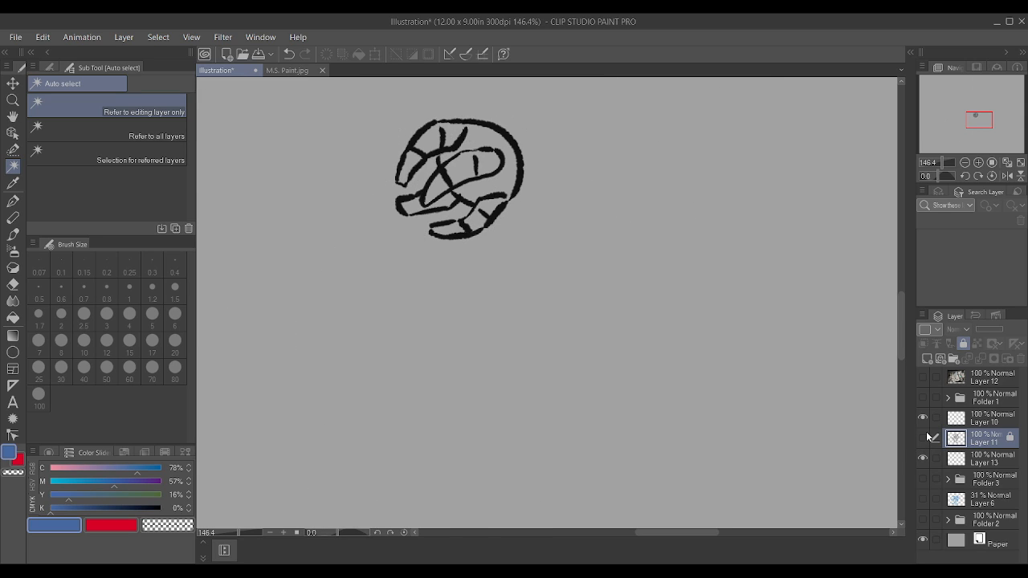
click(923, 438)
click(924, 418)
click(924, 418)
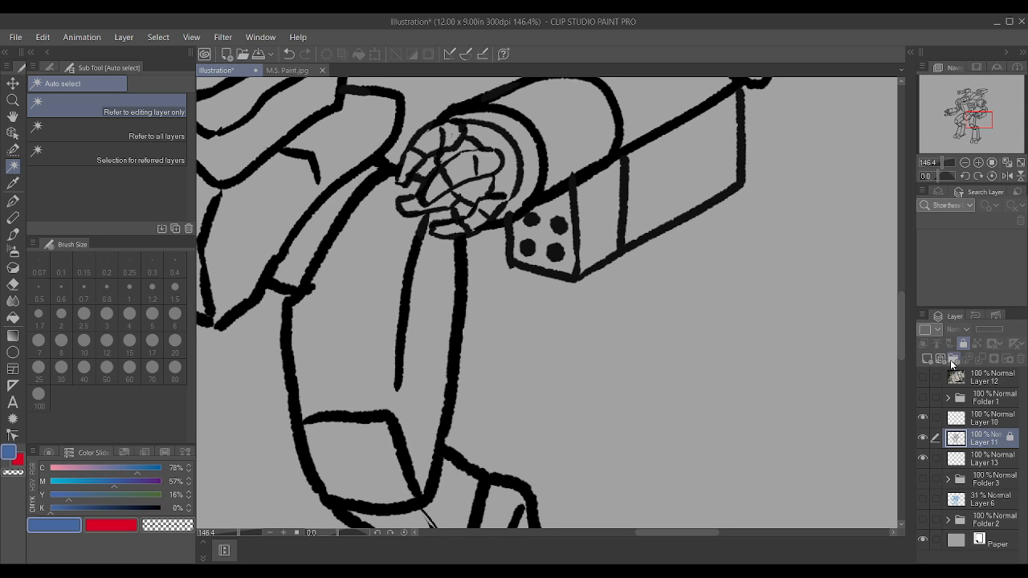
Step: Merge Layer 10 with the unlocked Layer 11 into one line art layer and lock the merged layer
ctrl+click(993, 419)
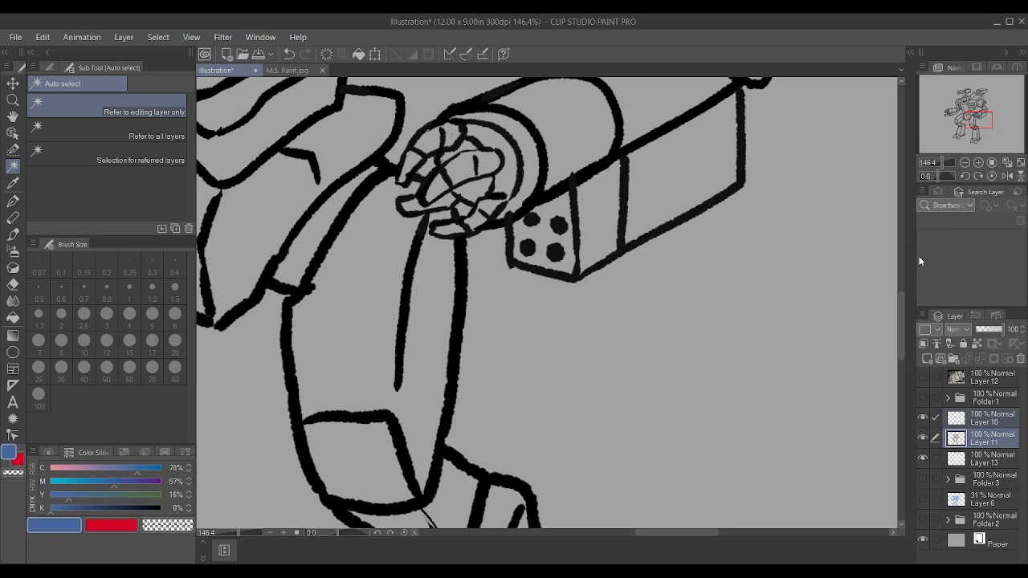
click(932, 361)
scroll(649, 364, down, 2)
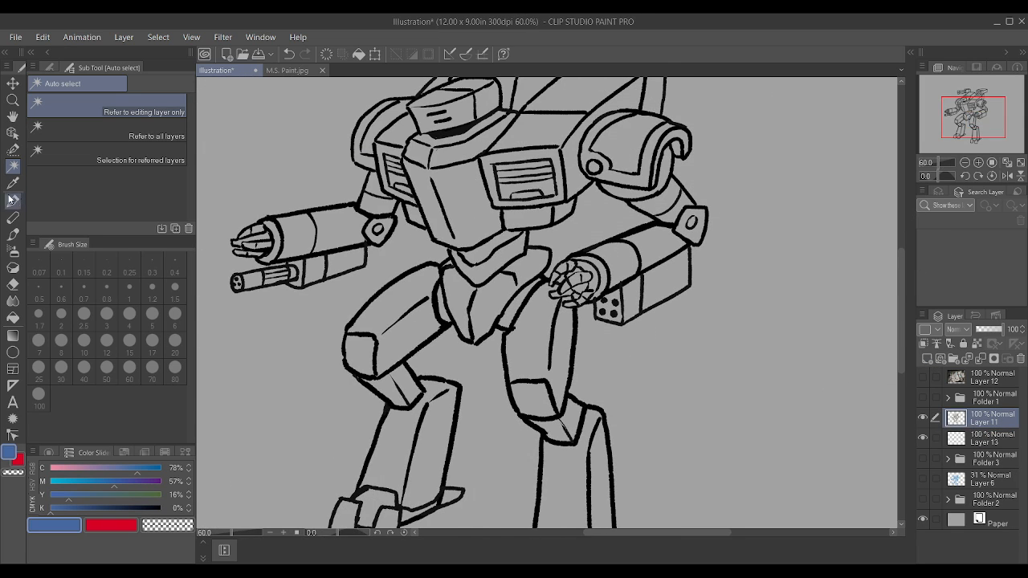
scroll(302, 238, down, 1)
scroll(392, 346, up, 1)
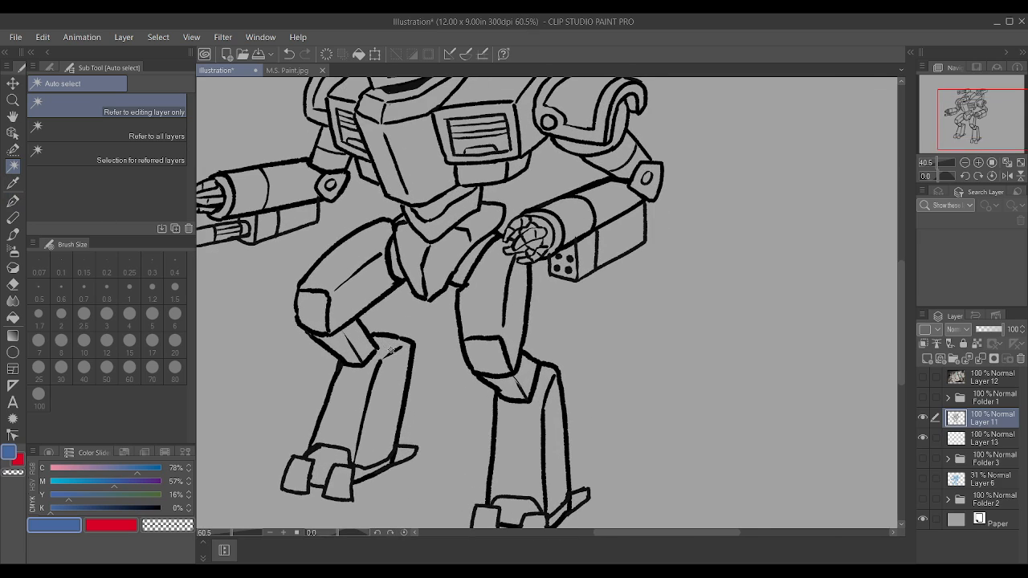
click(963, 343)
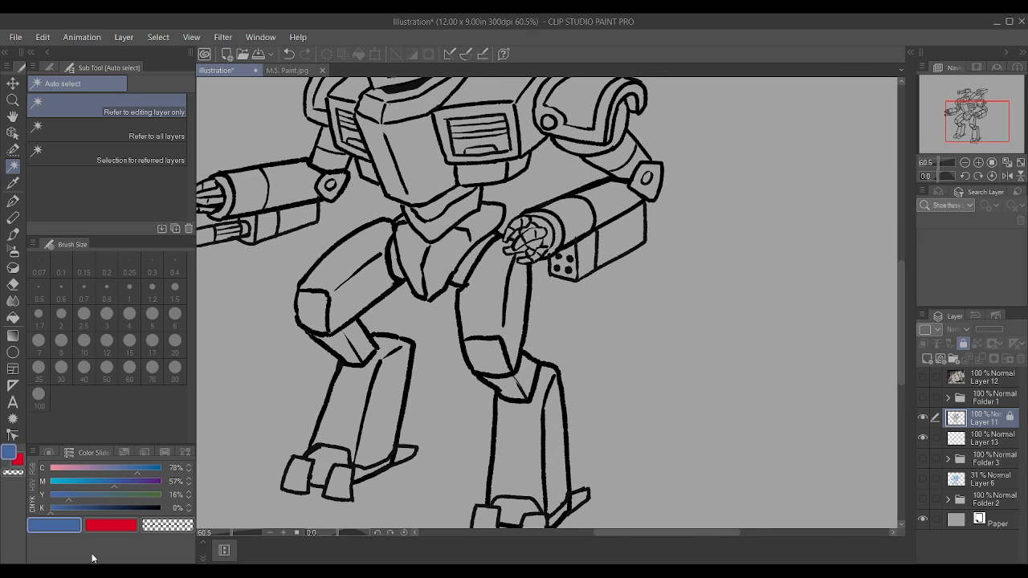
Step: Mix a deeper blue drawing colour with C 100%, M 45%, Y 11% and K 25%
click(120, 480)
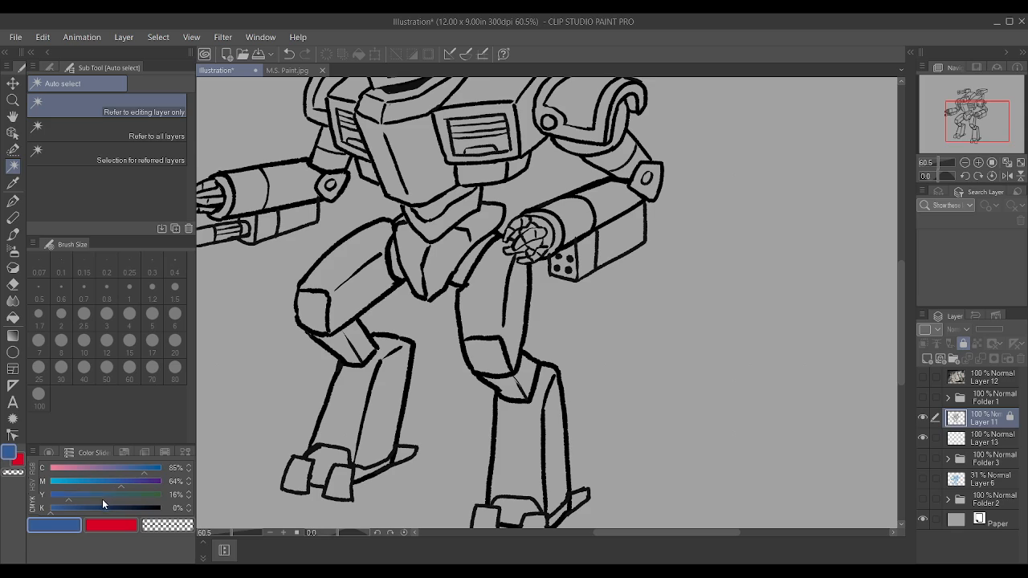
click(78, 508)
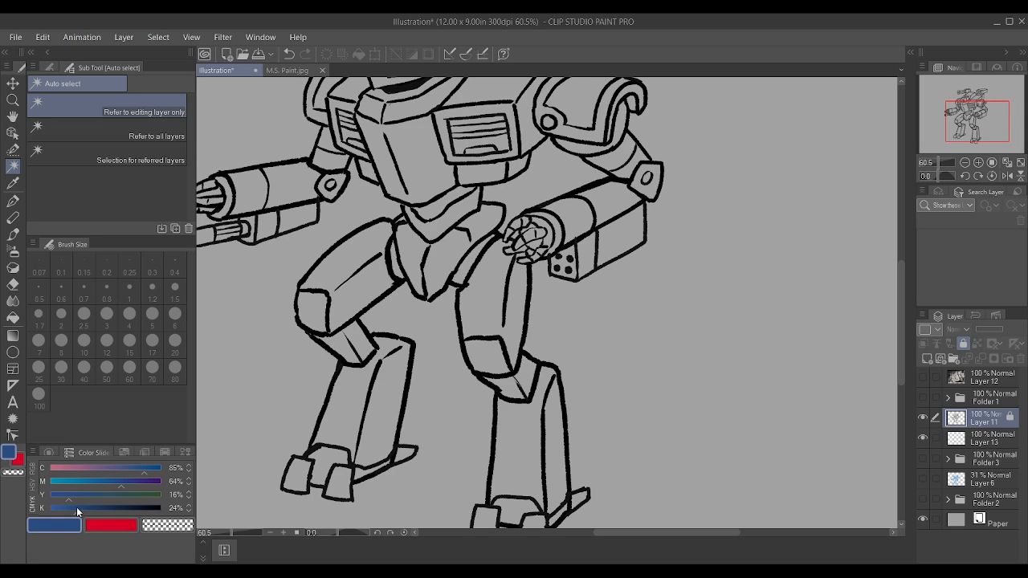
click(116, 480)
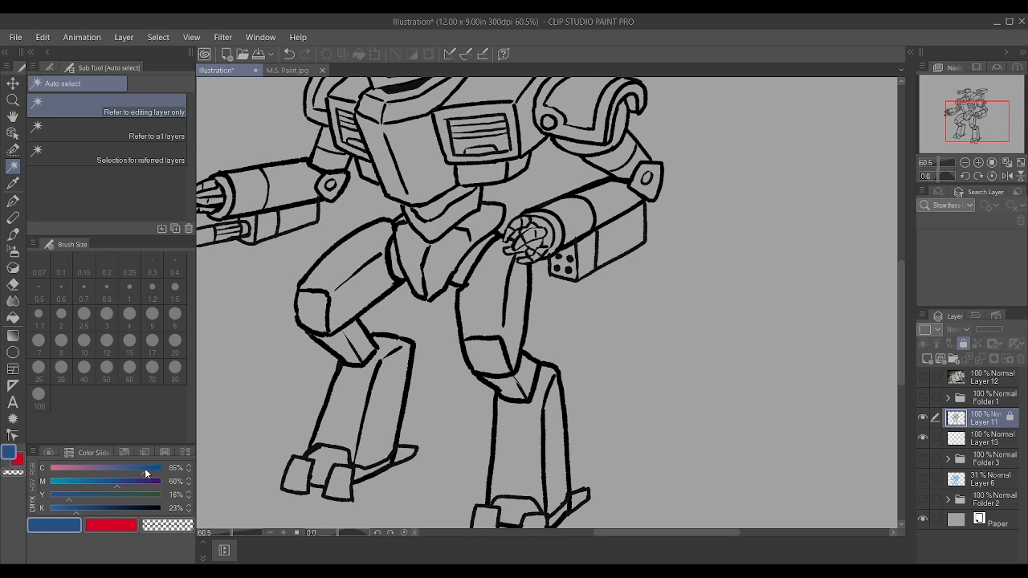
click(60, 495)
drag(146, 471, 170, 474)
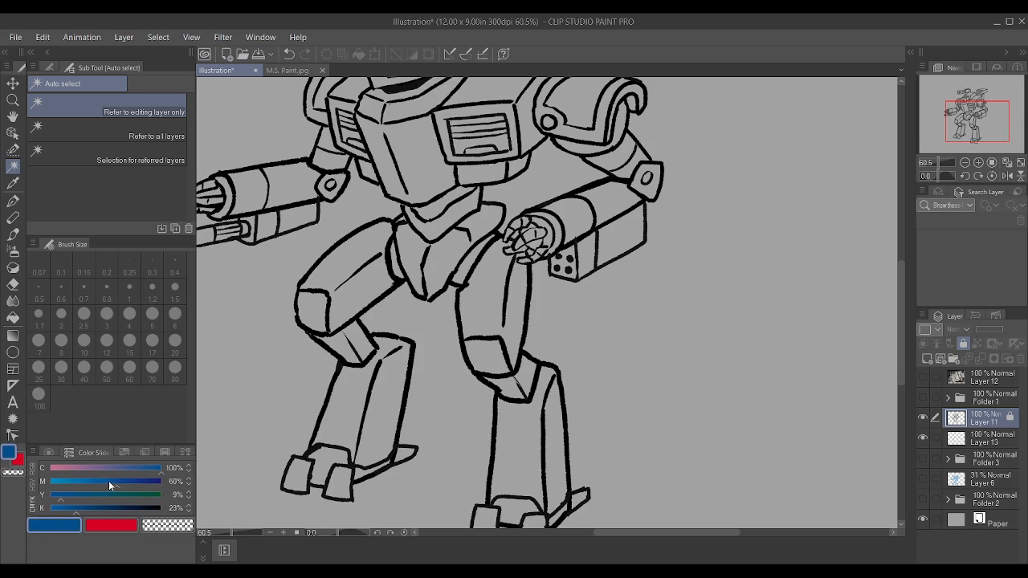
click(104, 480)
click(62, 496)
click(77, 507)
click(104, 485)
click(102, 484)
click(100, 484)
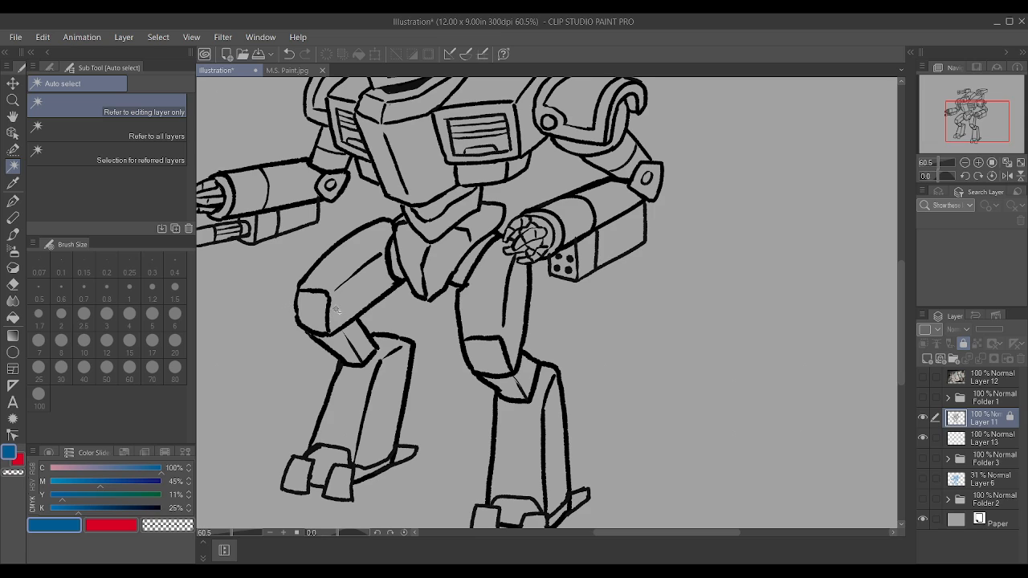
Step: Auto-select the thigh and shin panels of both legs together with parts of the feet
click(338, 311)
shift+click(487, 312)
shift+click(528, 456)
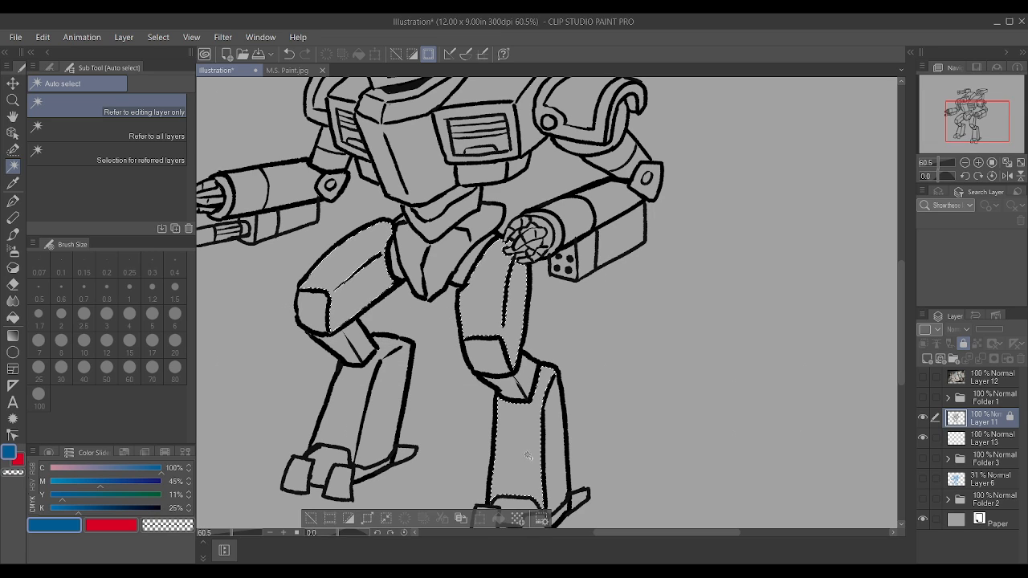
shift+click(358, 434)
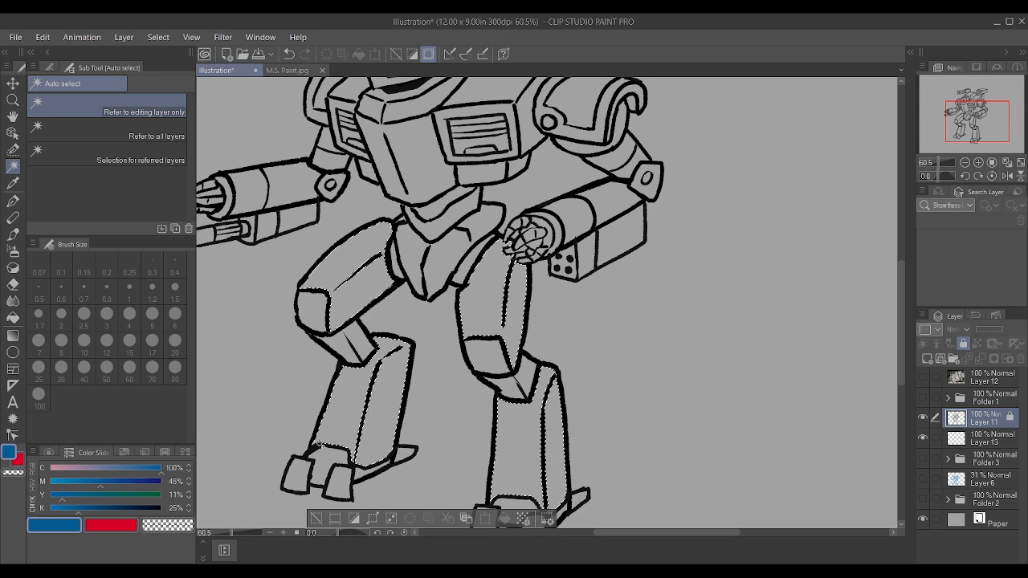
shift+click(292, 474)
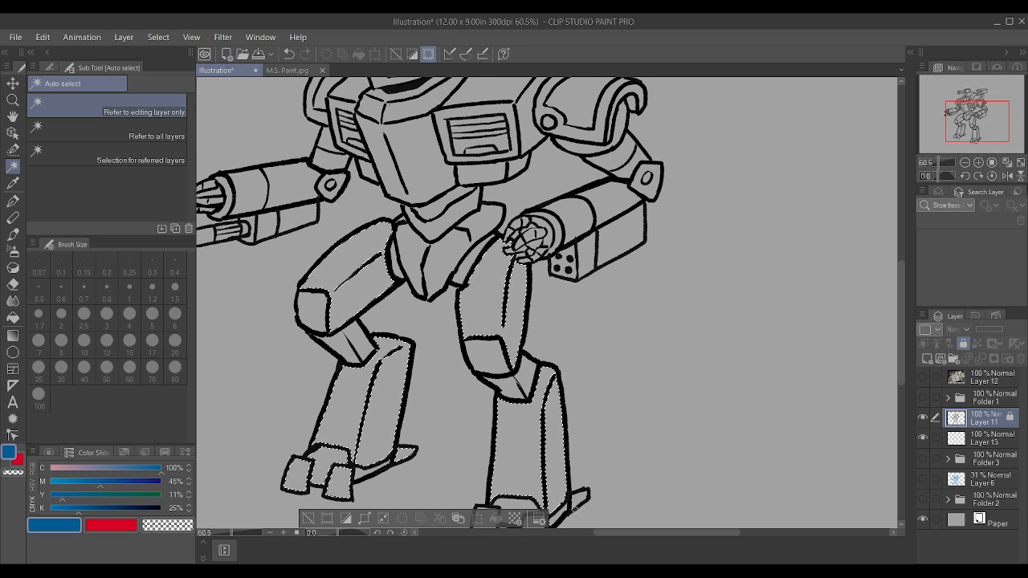
shift+click(573, 499)
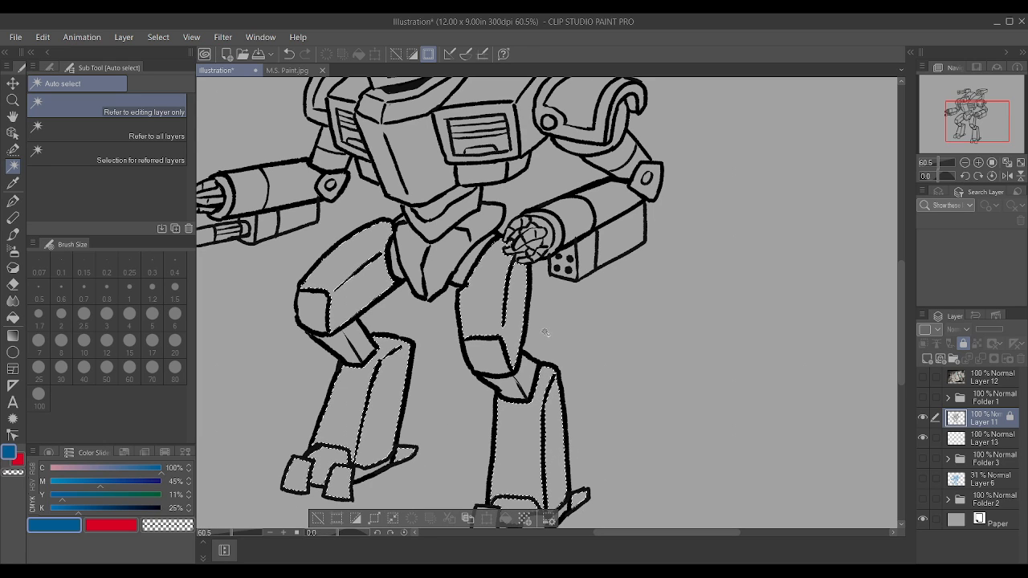
Step: Add the cylindrical barrel sections and muzzle rings of both upper arm cannons to the selection
shift+click(612, 206)
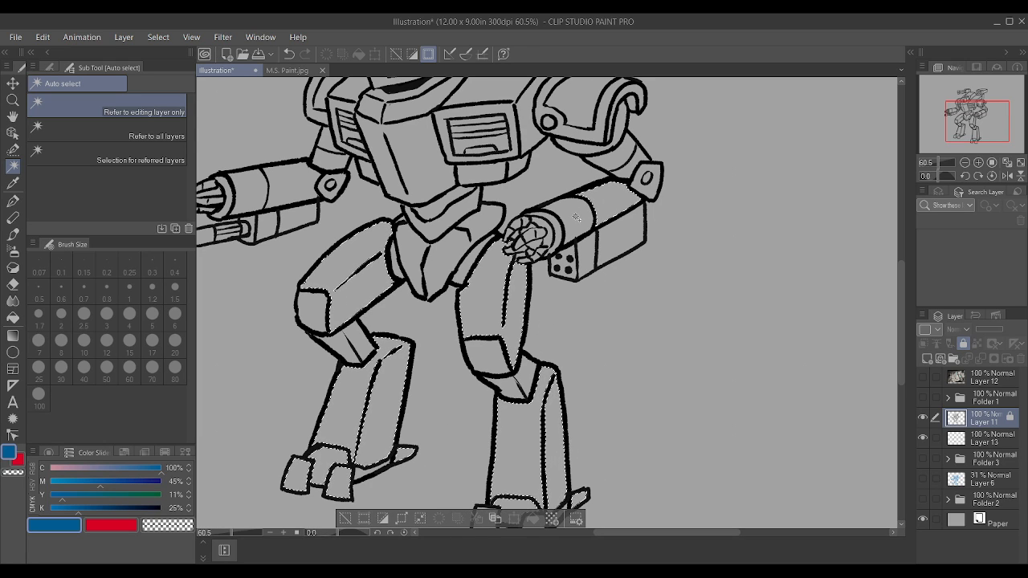
shift+click(576, 217)
shift+click(270, 201)
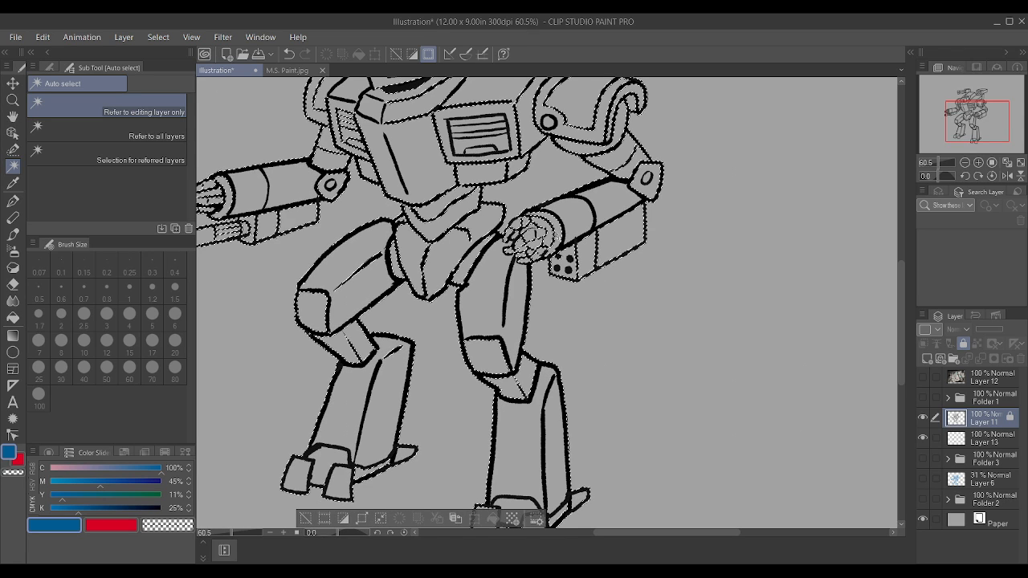
shift+click(555, 235)
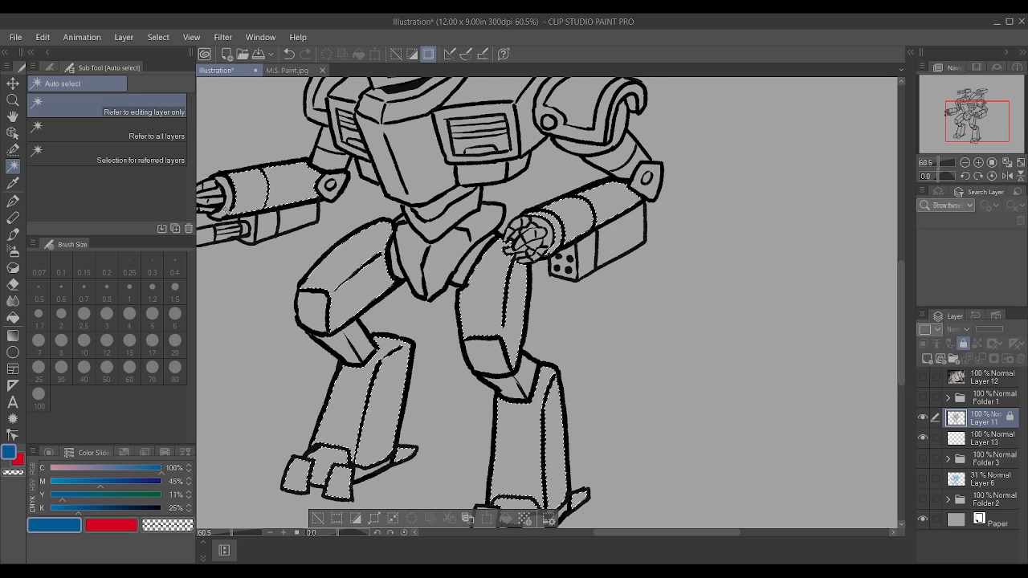
shift+click(227, 209)
Step: Add the central torso panel and the collar band beneath the head to the selection
shift+click(418, 147)
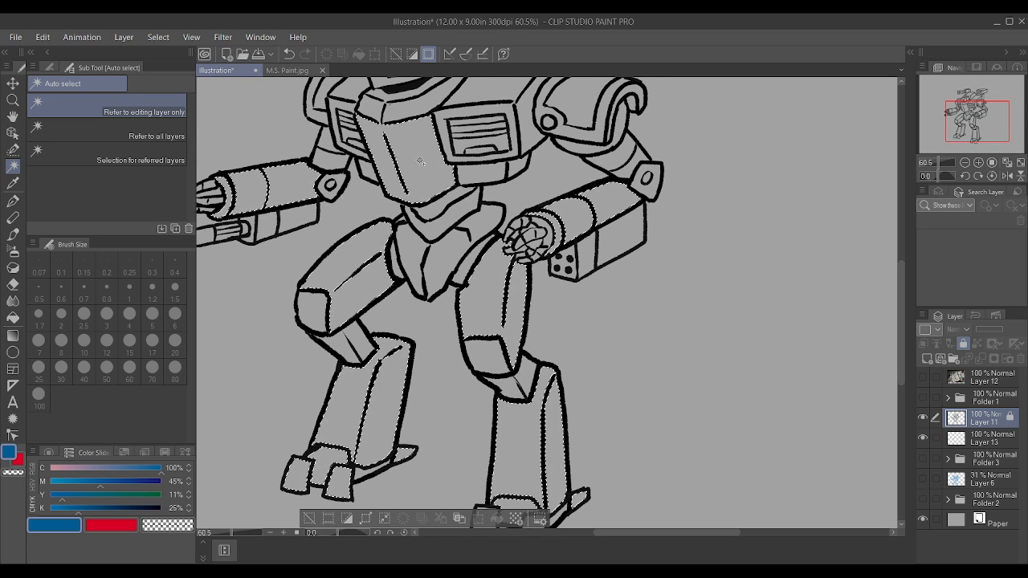
shift+click(413, 110)
scroll(430, 275, down, 3)
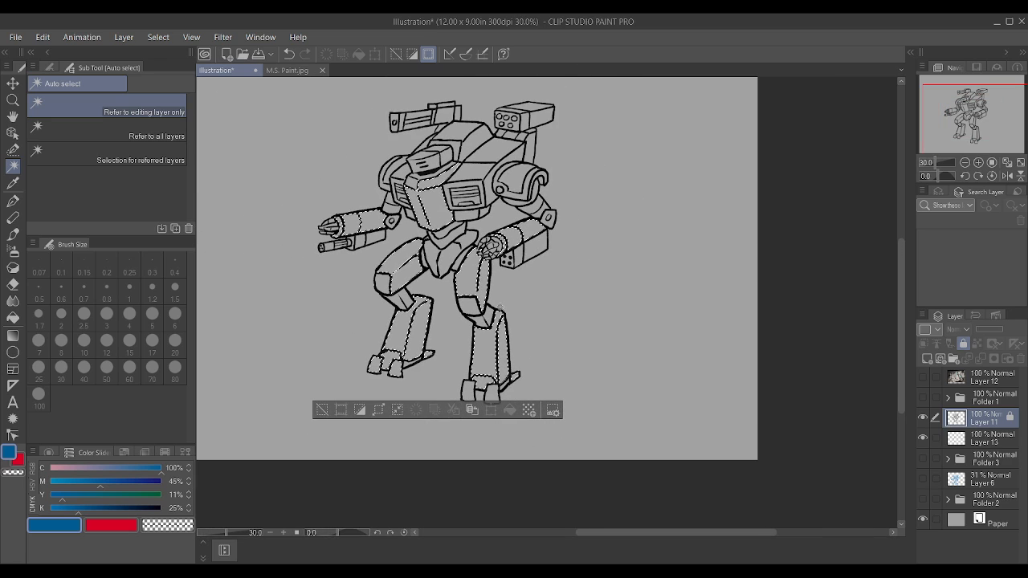
scroll(429, 276, up, 2)
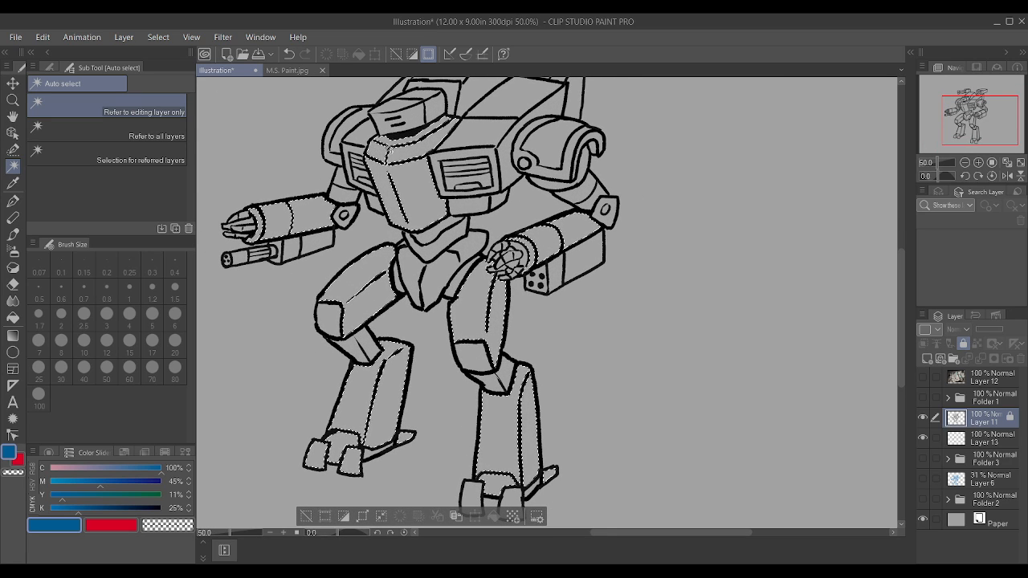
scroll(489, 203, down, 3)
scroll(489, 203, up, 3)
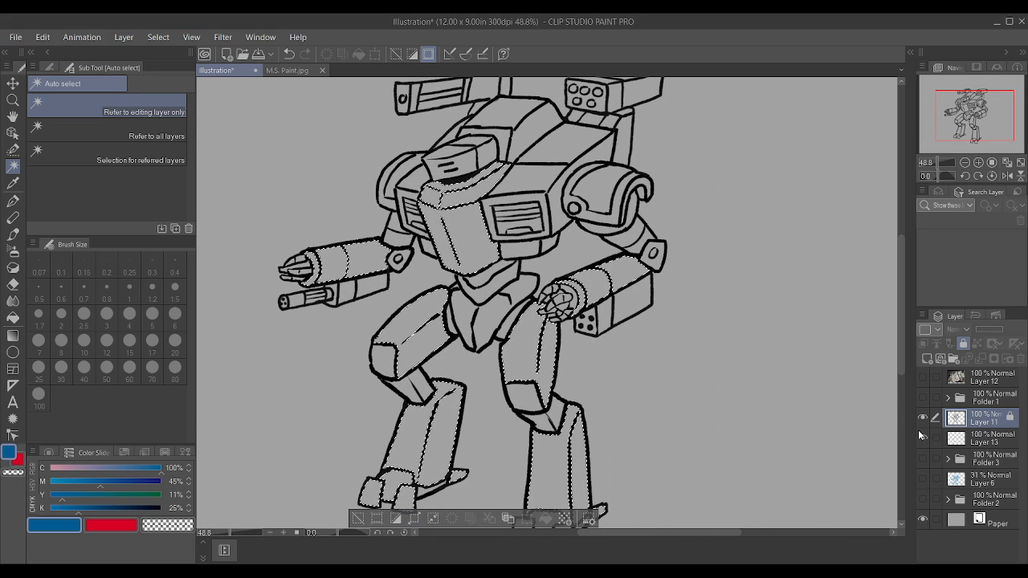
Step: Fill the selected armour panels with the current blue on Layer 13, beneath the line art
click(975, 444)
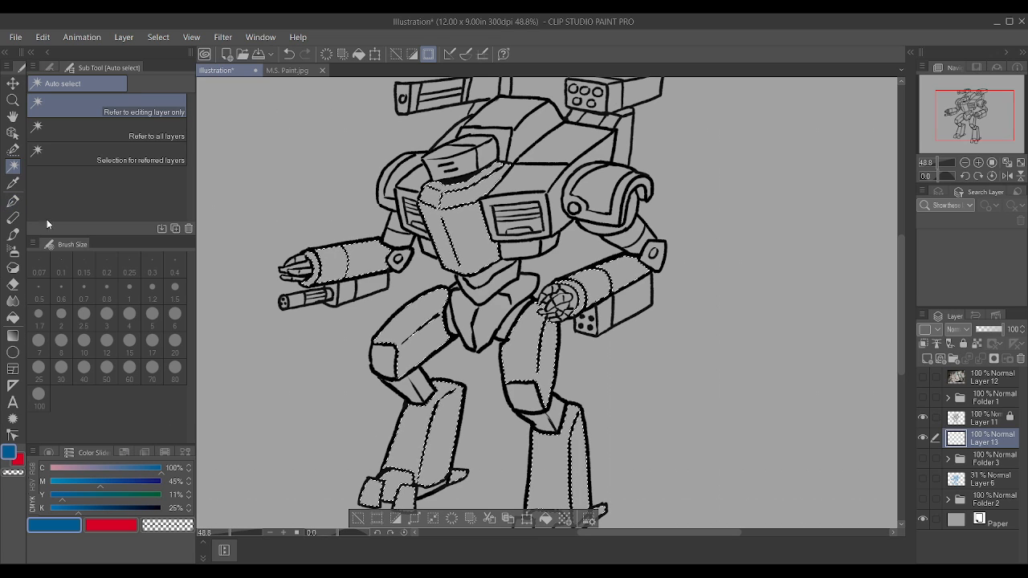
key(p)
key(bracketright)
key(bracketright)
key(bracketright)
key(bracketright)
key(bracketright)
key(bracketright)
key(bracketright)
key(bracketright)
key(bracketright)
key(bracketright)
key(bracketright)
key(bracketright)
key(bracketright)
key(bracketright)
key(bracketright)
key(bracketright)
key(bracketright)
key(bracketright)
key(bracketright)
key(bracketright)
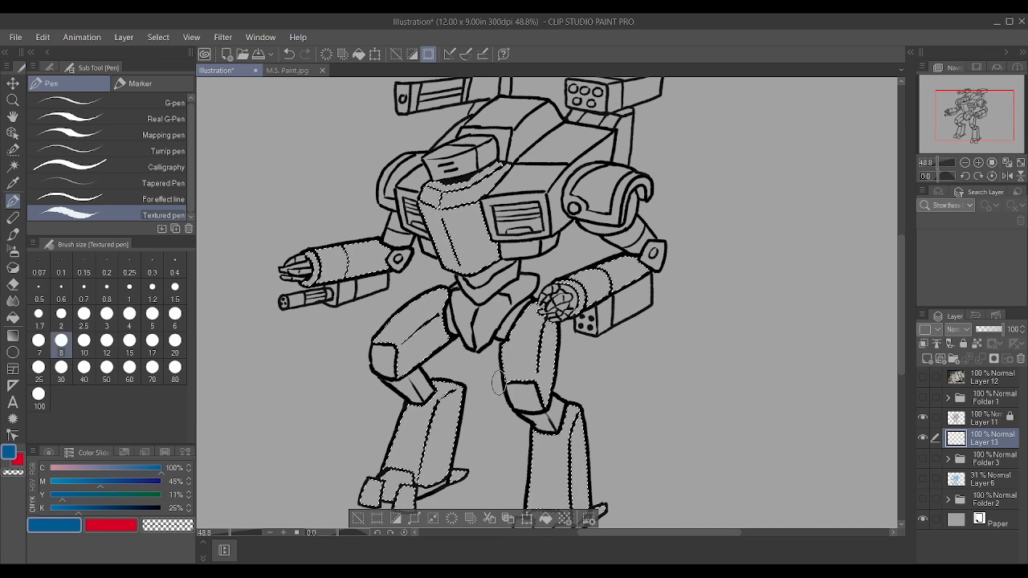
key(alt+Delete)
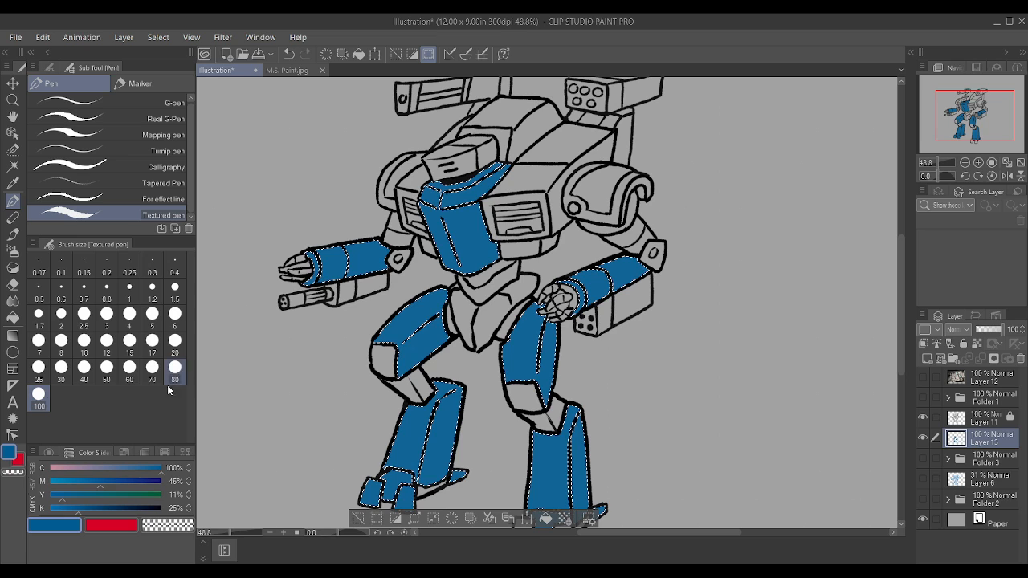
Step: Try a muted blue of C 82%, M 59%, Y 18% and K 19% on the selected armour panels
drag(100, 480, 116, 480)
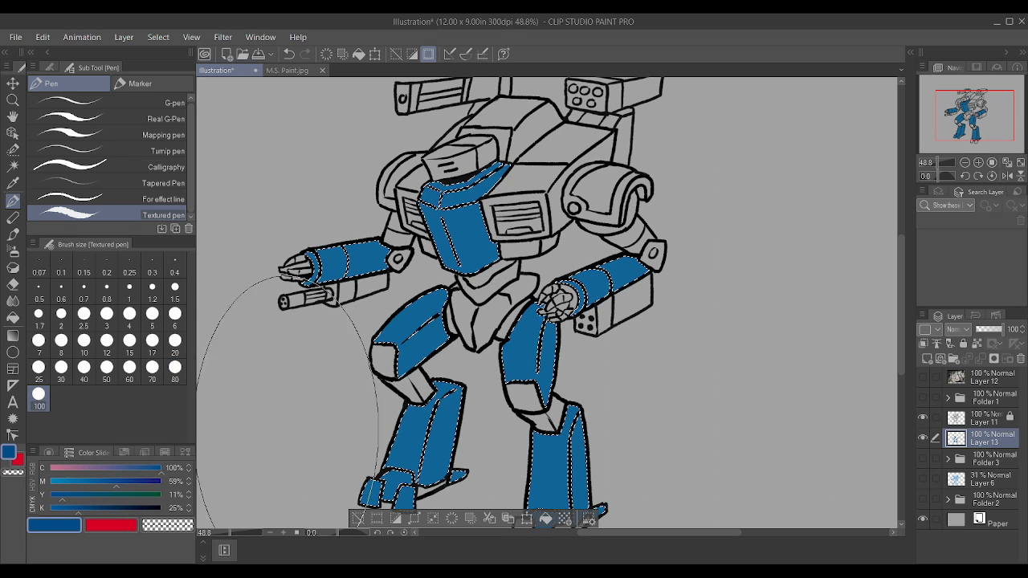
drag(520, 274, 546, 434)
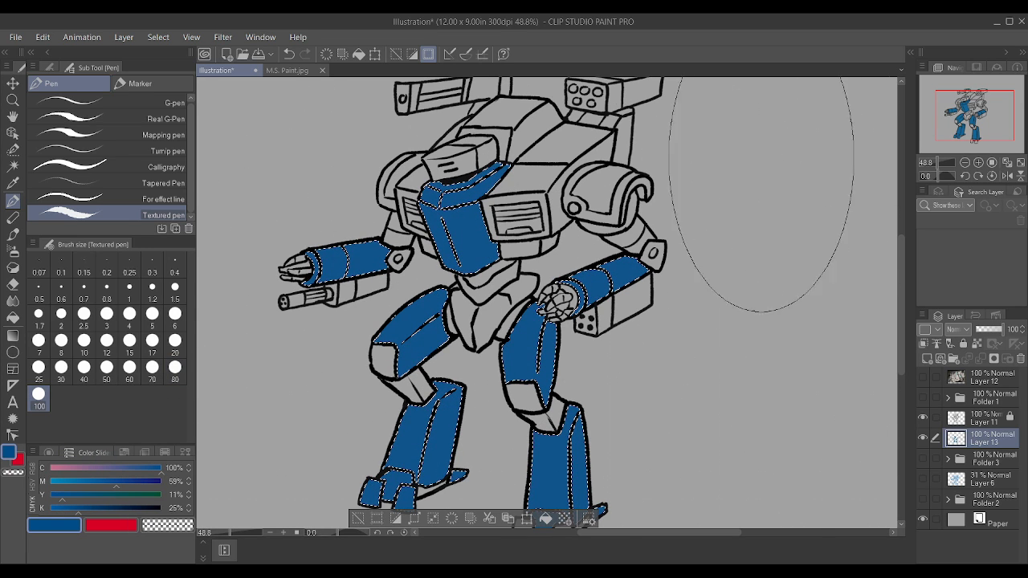
click(70, 507)
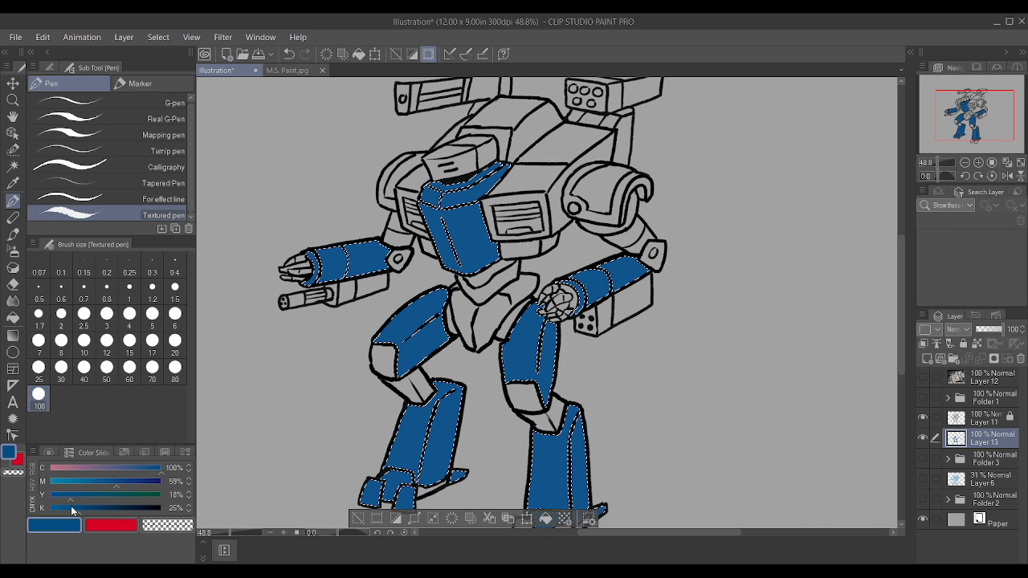
drag(134, 469, 141, 473)
mouse_move(291, 217)
mouse_down()
mouse_move(567, 270)
mouse_move(547, 442)
mouse_move(363, 434)
mouse_up()
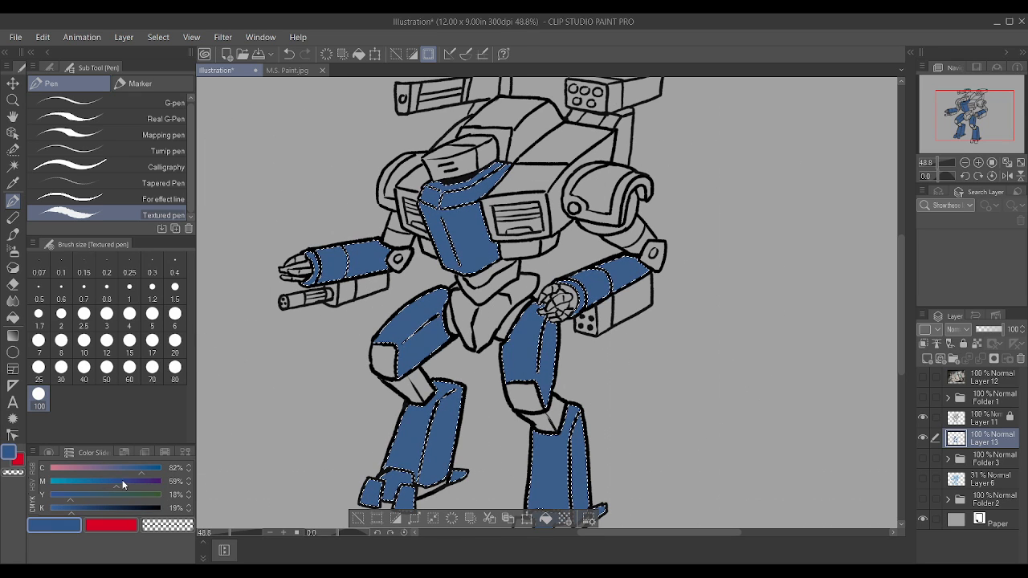
Step: Recolour the selected panels in a darker blue of C 86%, M 67%, Y 11% and K 32%, and clear the selection
click(126, 481)
click(144, 473)
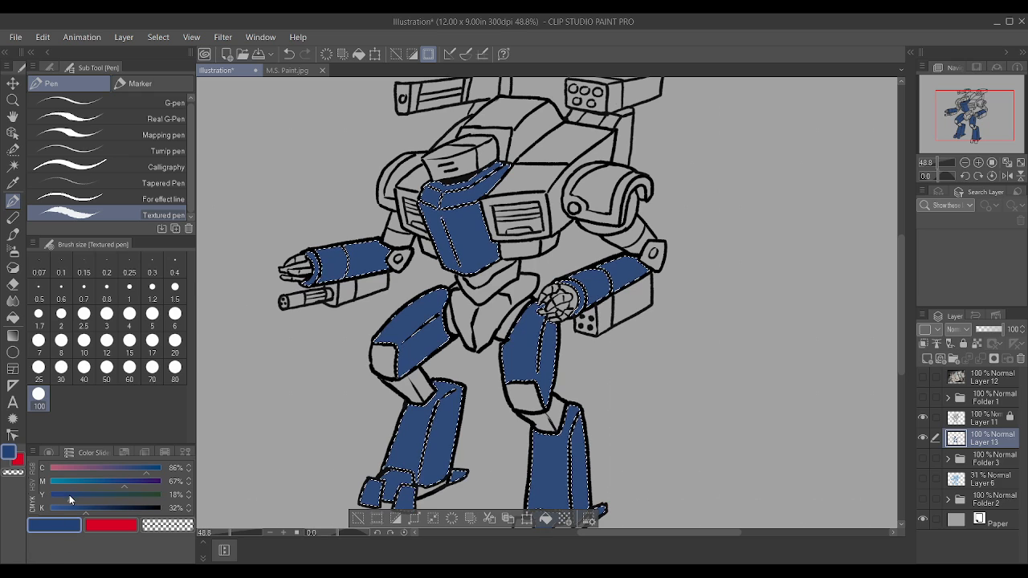
drag(69, 495, 62, 495)
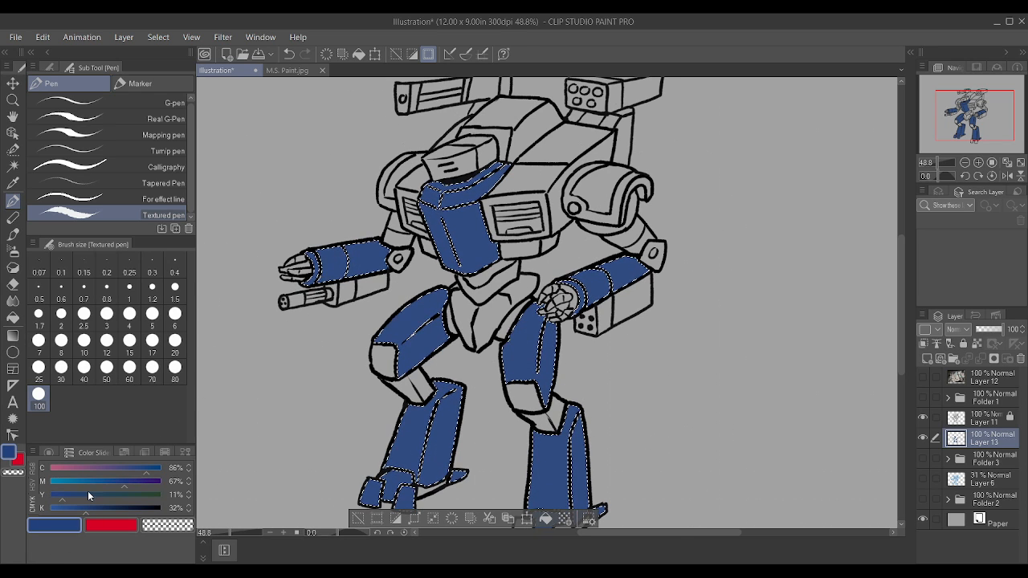
scroll(450, 325, down, 1)
key(ctrl+d)
scroll(624, 310, up, 2)
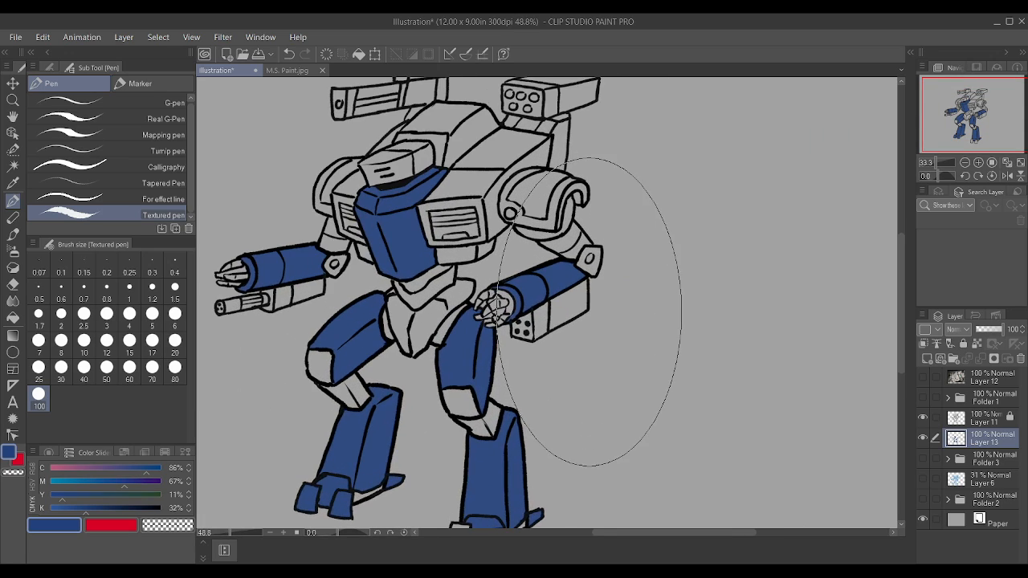
Step: Paint the gaps along both soles and the unfilled front toes of the robot's left foot blue with a smaller Textured pen
scroll(551, 406, down, 3)
scroll(602, 421, up, 1)
scroll(598, 420, up, 2)
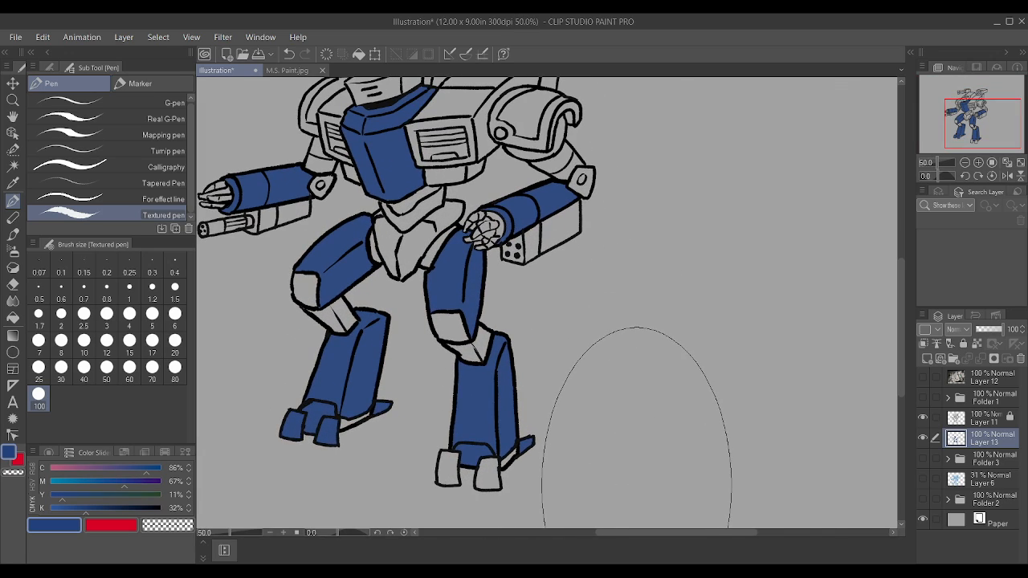
scroll(642, 458, down, 2)
scroll(503, 436, up, 3)
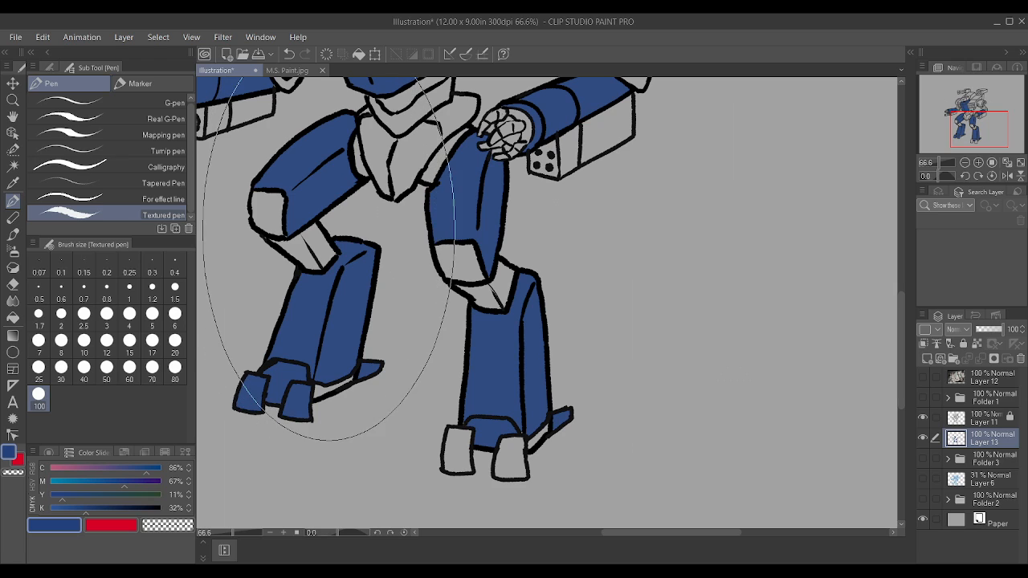
key(bracketleft)
key(bracketleft)
key(bracketleft)
key(bracketleft)
key(bracketleft)
key(bracketleft)
key(bracketleft)
key(bracketleft)
key(bracketleft)
key(bracketleft)
key(bracketleft)
key(bracketleft)
key(bracketleft)
key(bracketleft)
key(bracketleft)
key(bracketleft)
mouse_move(317, 389)
mouse_down()
mouse_move(337, 378)
mouse_move(317, 391)
mouse_up()
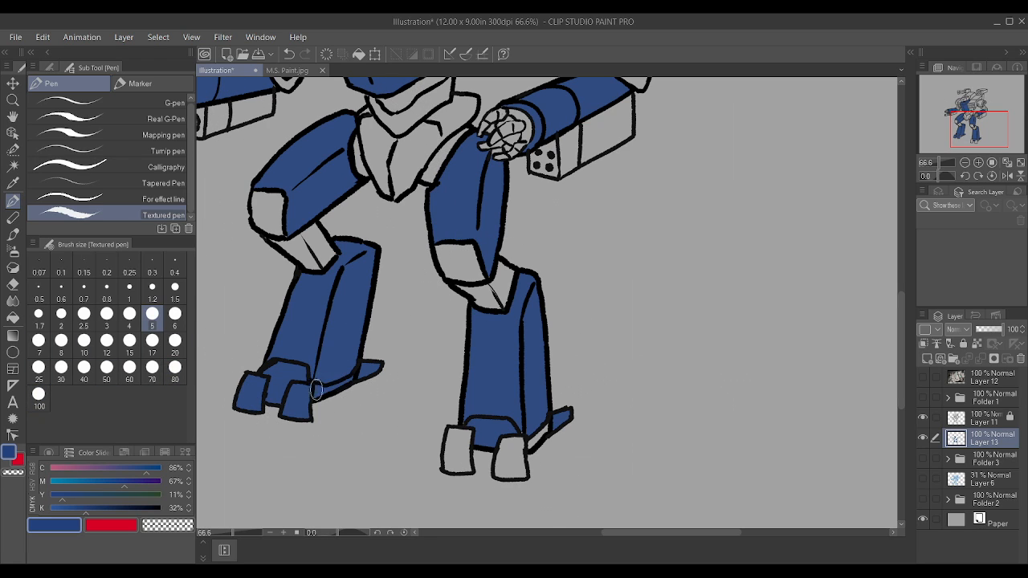
mouse_move(461, 457)
mouse_down()
mouse_move(464, 429)
mouse_move(455, 434)
mouse_move(508, 446)
mouse_move(502, 469)
mouse_move(513, 473)
mouse_move(522, 471)
mouse_move(525, 446)
mouse_up()
key(bracketleft)
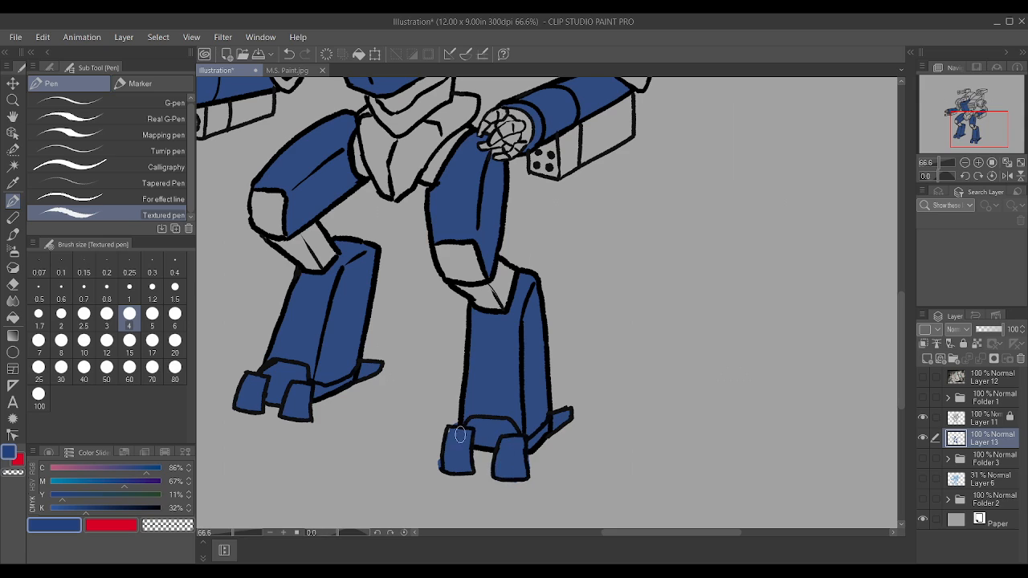
scroll(454, 434, up, 1)
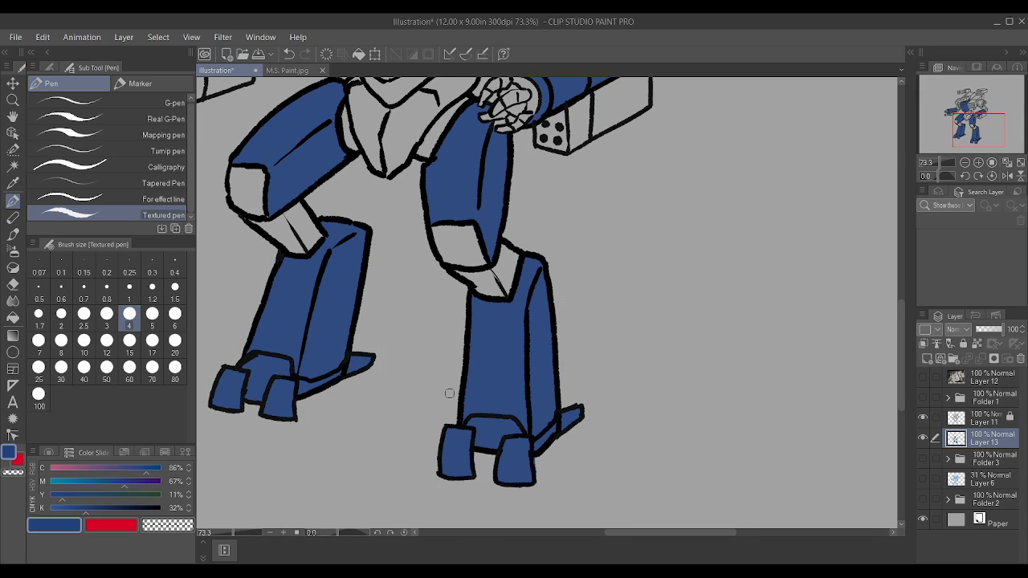
scroll(489, 401, down, 8)
scroll(534, 294, up, 4)
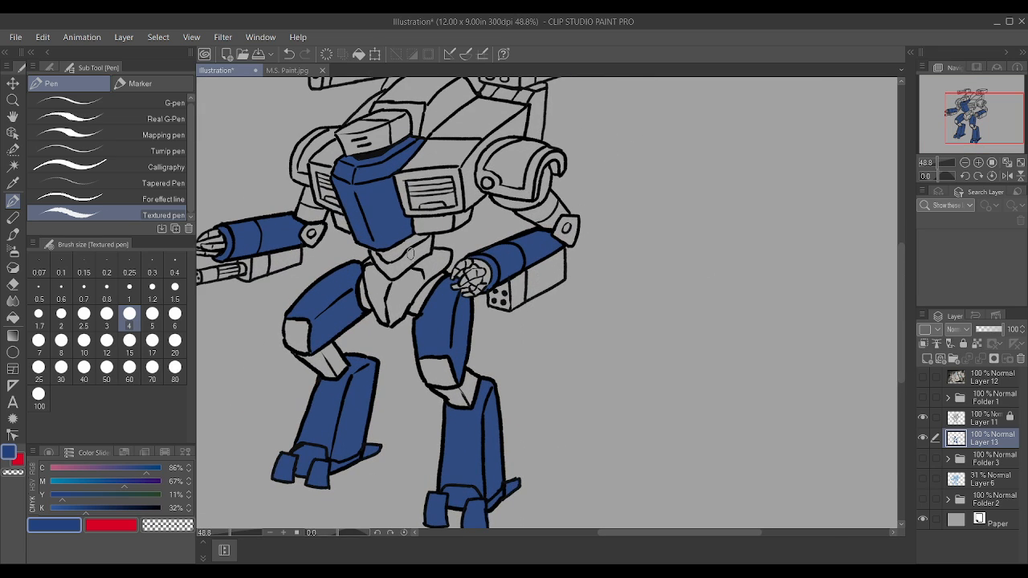
scroll(411, 255, down, 4)
scroll(389, 233, up, 3)
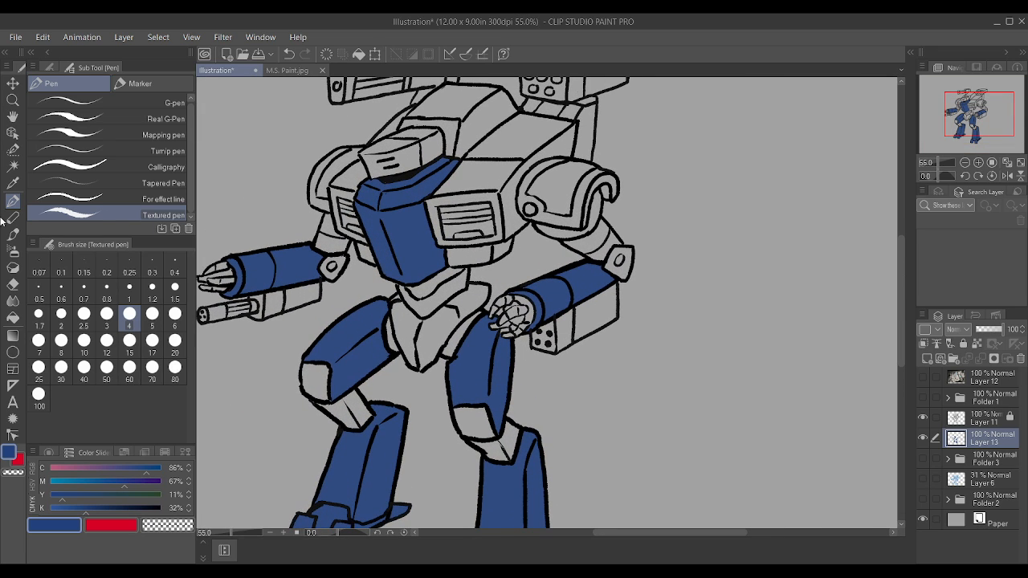
scroll(727, 305, down, 2)
scroll(715, 282, up, 3)
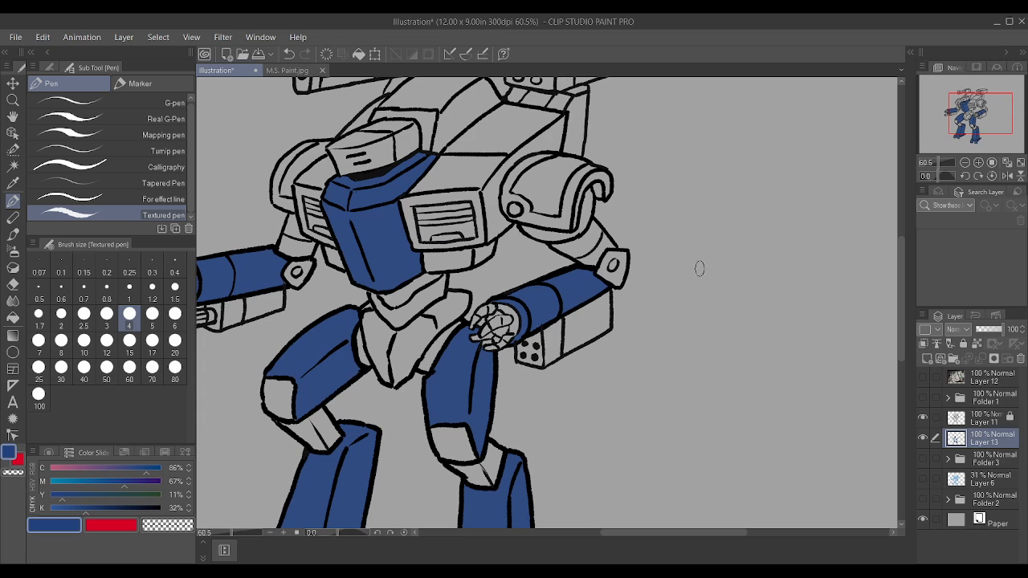
scroll(664, 250, down, 2)
scroll(449, 333, up, 2)
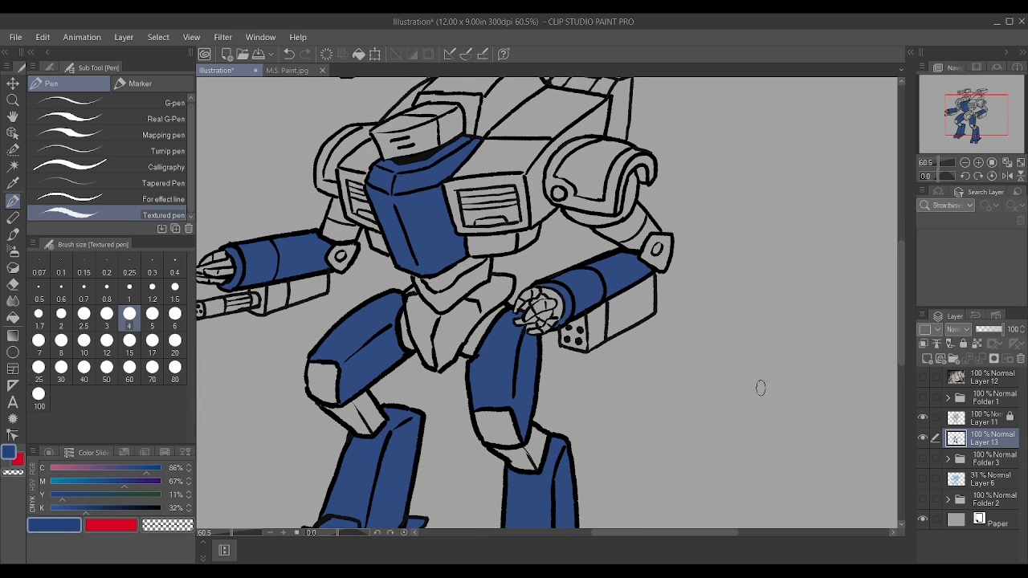
Step: Paint the head, the hood around it, part of the upper torso and the robot's right shoulder armour blue
scroll(688, 273, down, 2)
scroll(495, 110, up, 4)
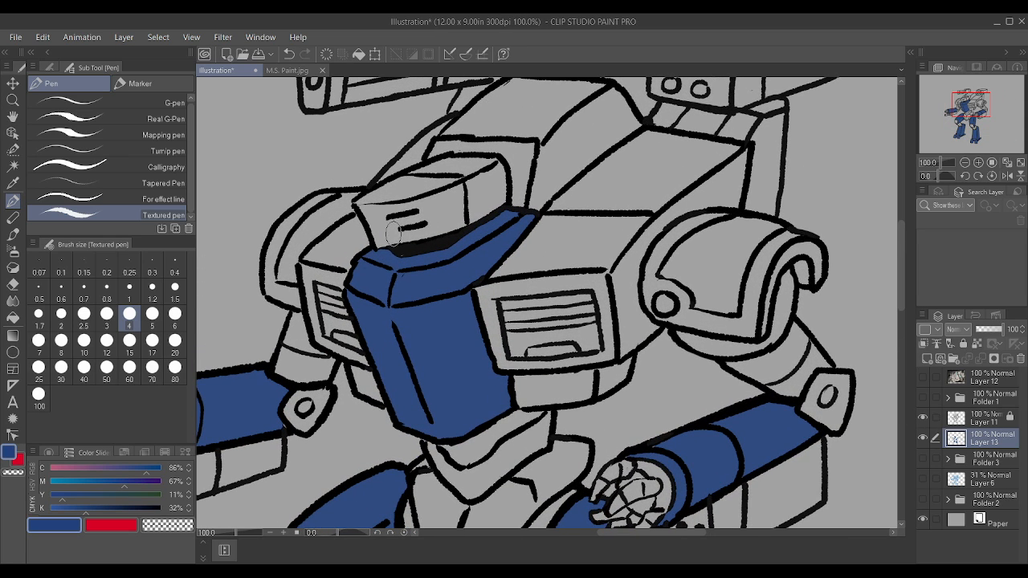
mouse_move(386, 234)
mouse_down()
mouse_move(450, 216)
mouse_move(384, 234)
mouse_move(476, 197)
mouse_move(474, 188)
mouse_move(361, 207)
mouse_move(355, 217)
mouse_move(421, 231)
mouse_move(494, 212)
mouse_up()
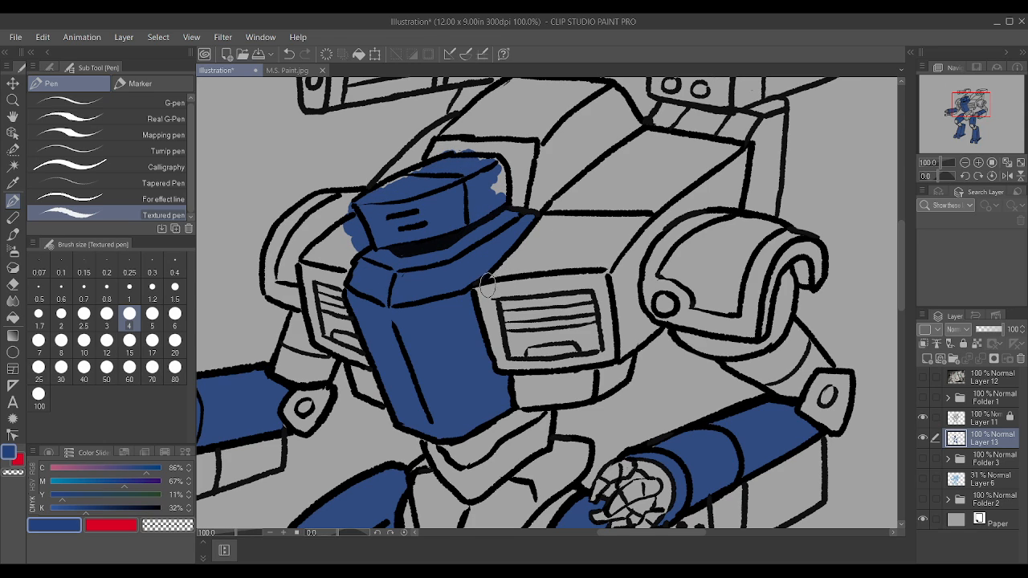
mouse_move(491, 271)
mouse_down()
mouse_move(592, 252)
mouse_move(579, 212)
mouse_move(522, 192)
mouse_move(482, 145)
mouse_up()
mouse_move(398, 186)
mouse_down()
mouse_move(393, 172)
mouse_move(410, 157)
mouse_move(402, 169)
mouse_move(472, 122)
mouse_move(538, 153)
mouse_move(434, 183)
mouse_move(427, 149)
mouse_up()
mouse_move(411, 194)
mouse_down()
mouse_move(346, 270)
mouse_move(309, 264)
mouse_move(361, 214)
mouse_move(275, 290)
mouse_move(298, 296)
mouse_move(274, 275)
mouse_move(302, 227)
mouse_move(286, 270)
mouse_move(334, 226)
mouse_move(293, 227)
mouse_move(324, 212)
mouse_move(361, 216)
mouse_move(313, 206)
mouse_move(367, 206)
mouse_move(421, 154)
mouse_up()
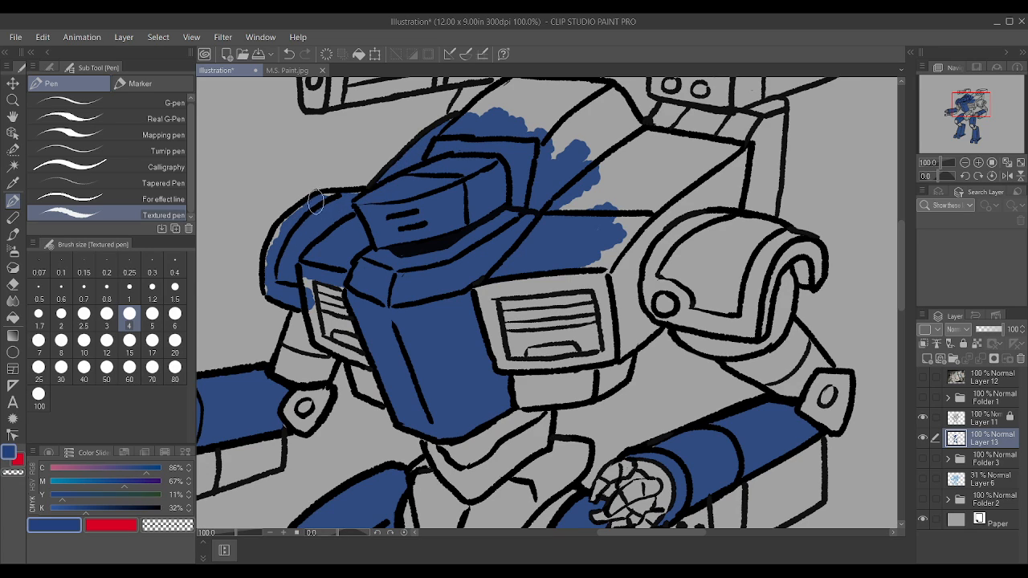
drag(316, 203, 375, 205)
mouse_move(273, 287)
mouse_down()
mouse_move(274, 251)
mouse_move(307, 210)
mouse_up()
Step: Paint both vented chest panels and the torso blocks beneath them blue
scroll(261, 227, down, 1)
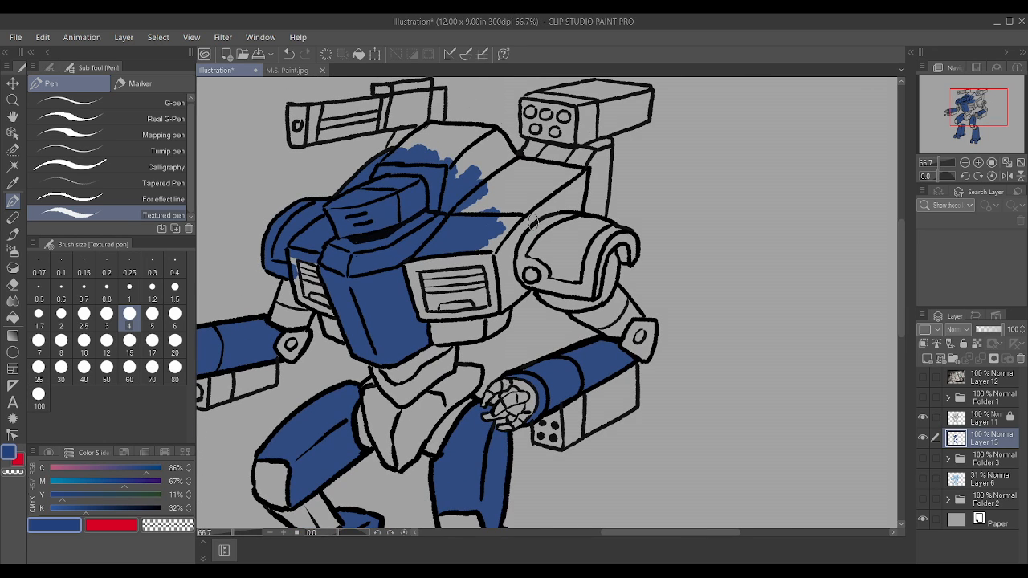
mouse_move(503, 279)
mouse_down()
mouse_move(497, 239)
mouse_move(501, 305)
mouse_move(517, 286)
mouse_move(512, 249)
mouse_move(508, 259)
mouse_move(500, 246)
mouse_move(511, 230)
mouse_move(487, 256)
mouse_move(407, 267)
mouse_up()
mouse_move(486, 264)
mouse_down()
mouse_move(414, 269)
mouse_move(418, 312)
mouse_move(435, 304)
mouse_move(408, 302)
mouse_move(496, 264)
mouse_move(450, 261)
mouse_move(432, 314)
mouse_move(469, 330)
mouse_move(435, 336)
mouse_move(471, 335)
mouse_move(481, 314)
mouse_move(502, 313)
mouse_up()
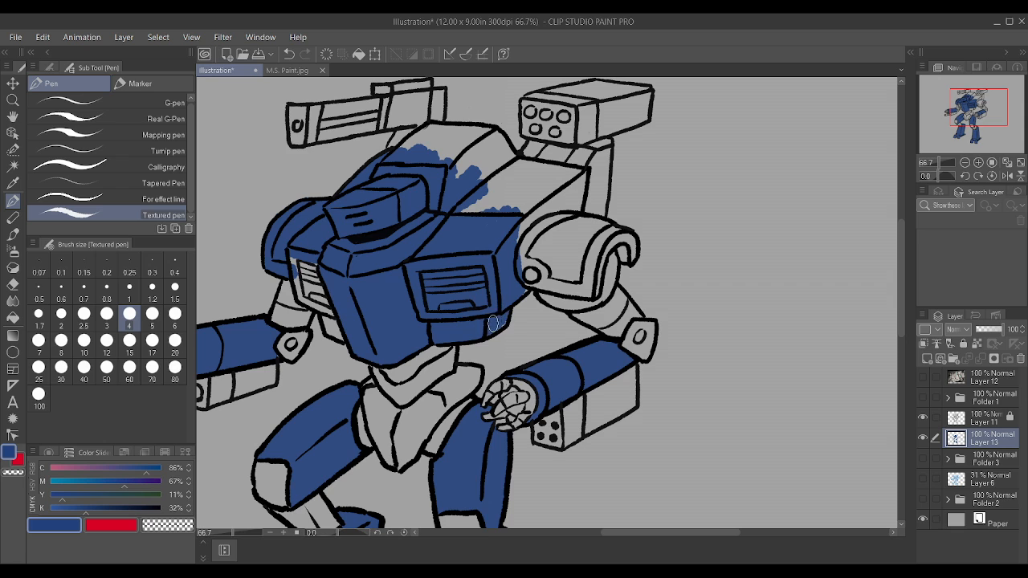
scroll(422, 181, down, 2)
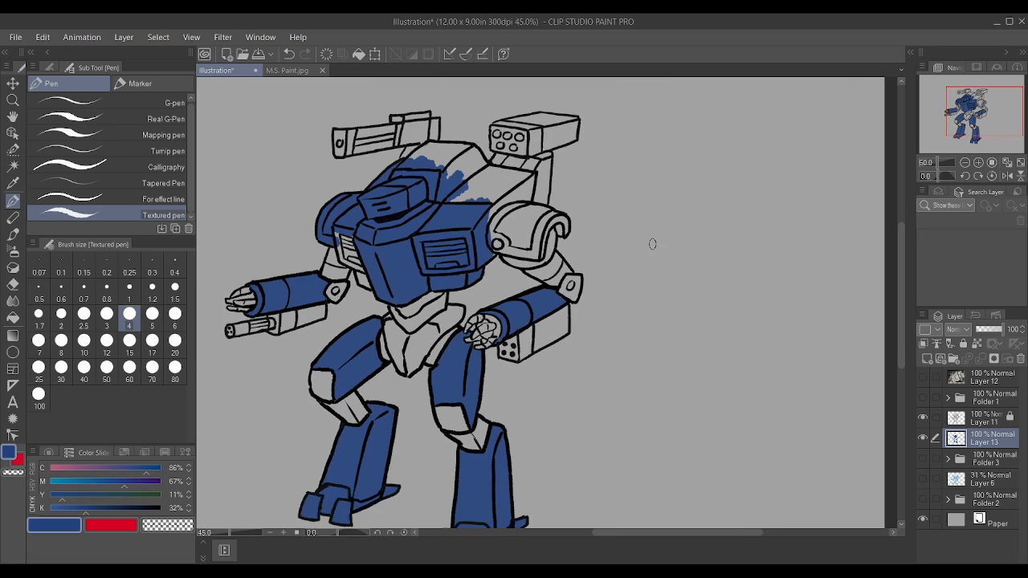
scroll(449, 267, up, 3)
mouse_move(360, 273)
mouse_down()
mouse_move(371, 280)
mouse_move(336, 262)
mouse_move(389, 230)
mouse_up()
drag(400, 296, 406, 326)
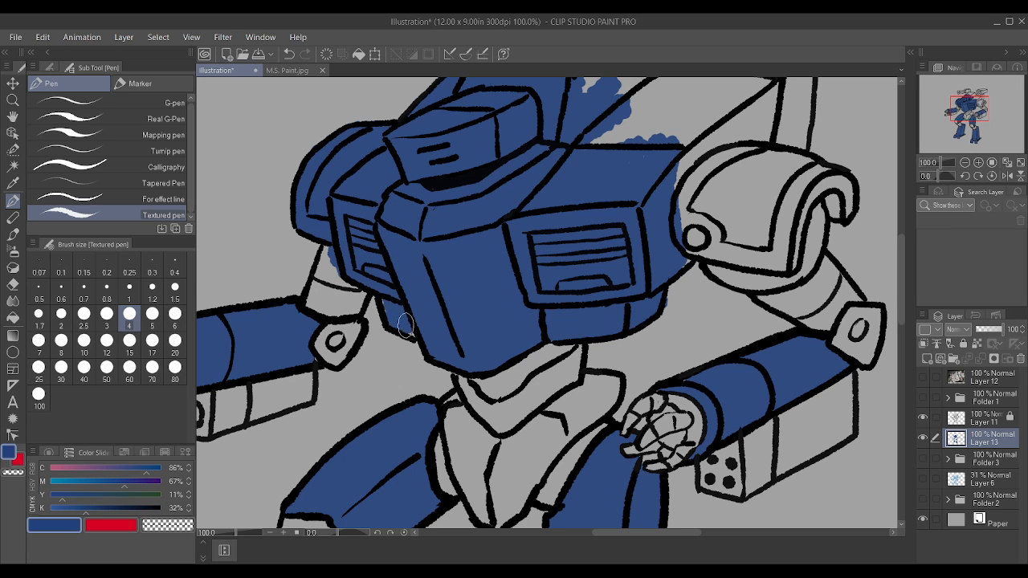
Step: Paint the upper arm and elbow joint of the robot's right arm blue
scroll(414, 283, down, 2)
scroll(606, 285, up, 3)
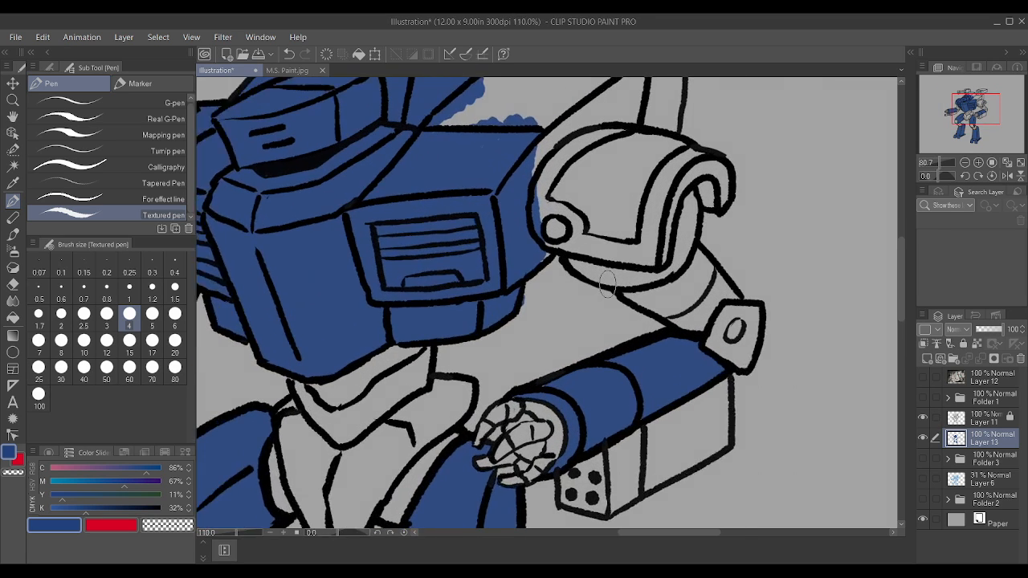
scroll(495, 317, down, 4)
scroll(482, 240, up, 2)
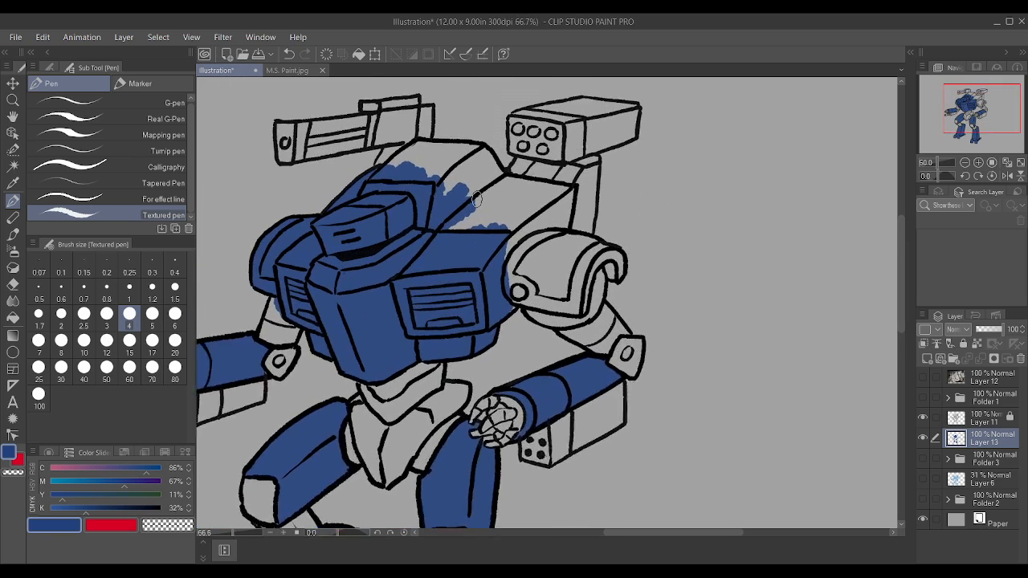
drag(527, 323, 517, 328)
scroll(516, 327, down, 3)
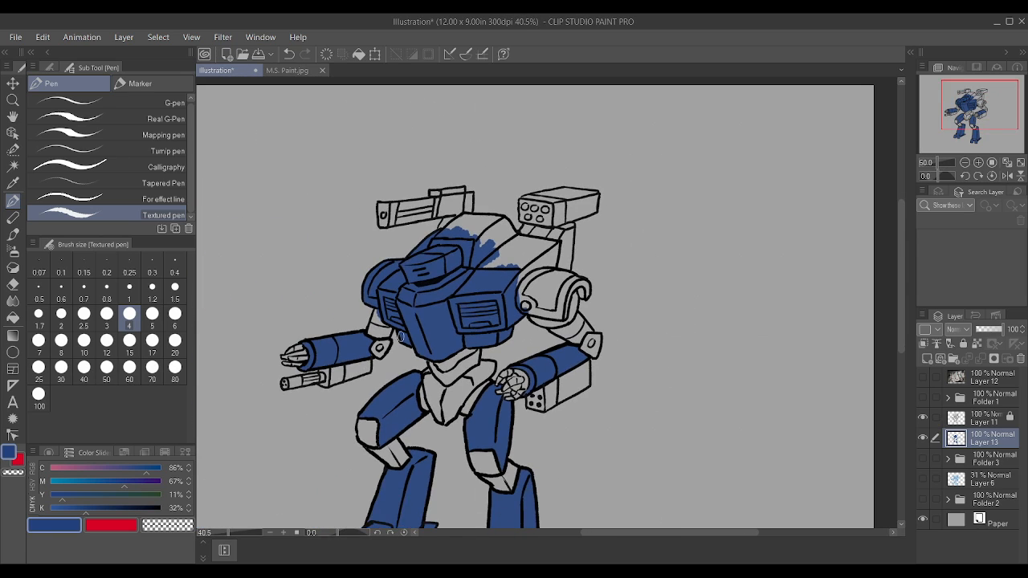
scroll(369, 323, up, 4)
mouse_move(370, 323)
mouse_down()
mouse_move(401, 318)
mouse_move(390, 281)
mouse_move(361, 313)
mouse_move(373, 294)
mouse_up()
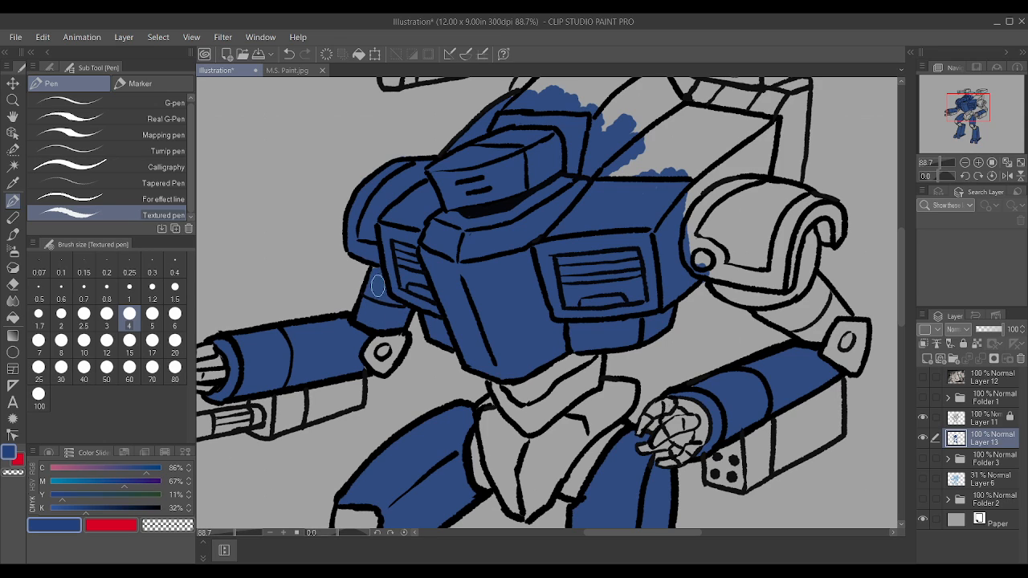
mouse_move(373, 339)
mouse_down()
mouse_move(383, 357)
mouse_move(396, 338)
mouse_up()
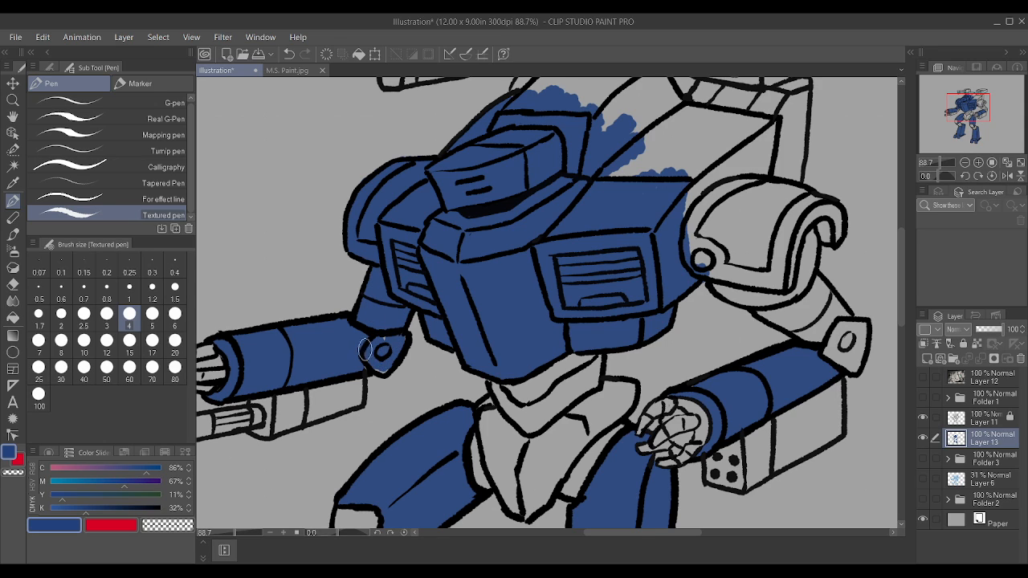
Step: Paint the elbow joint and upper arm of the robot's left arm blue
scroll(374, 357, down, 3)
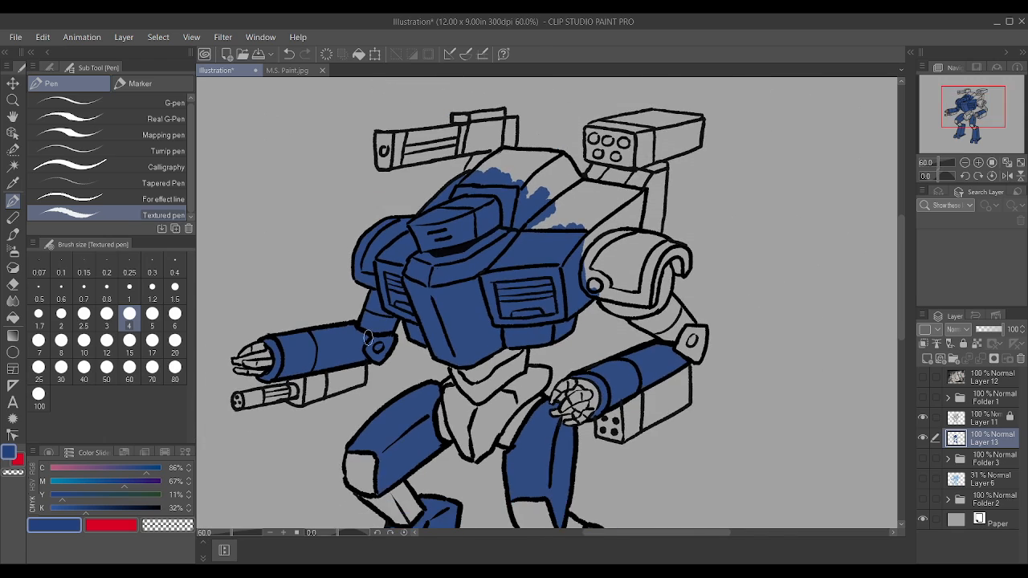
scroll(700, 333, up, 4)
scroll(671, 335, down, 3)
scroll(669, 337, down, 1)
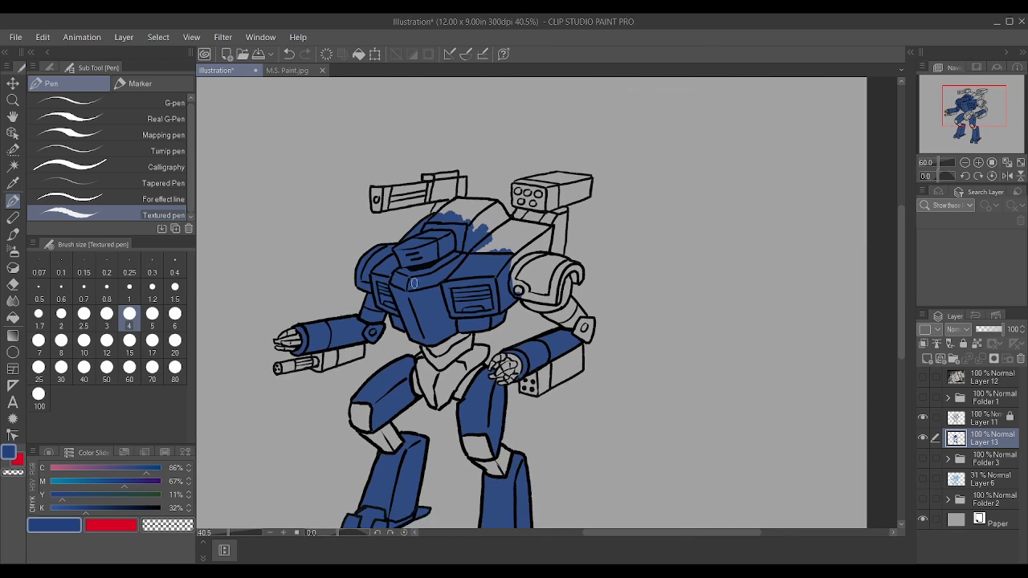
scroll(613, 300, up, 3)
click(533, 351)
mouse_move(533, 350)
mouse_down()
mouse_move(558, 371)
mouse_move(566, 336)
mouse_up()
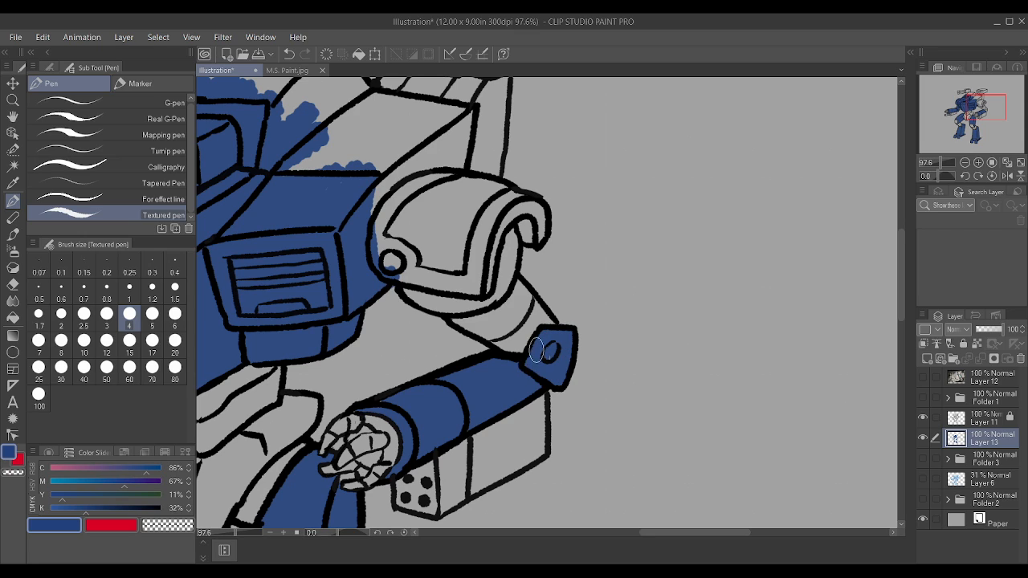
mouse_move(466, 317)
mouse_down()
mouse_move(525, 353)
mouse_move(523, 320)
mouse_move(466, 322)
mouse_move(509, 298)
mouse_move(488, 329)
mouse_move(518, 308)
mouse_move(530, 318)
mouse_move(516, 293)
mouse_move(549, 323)
mouse_up()
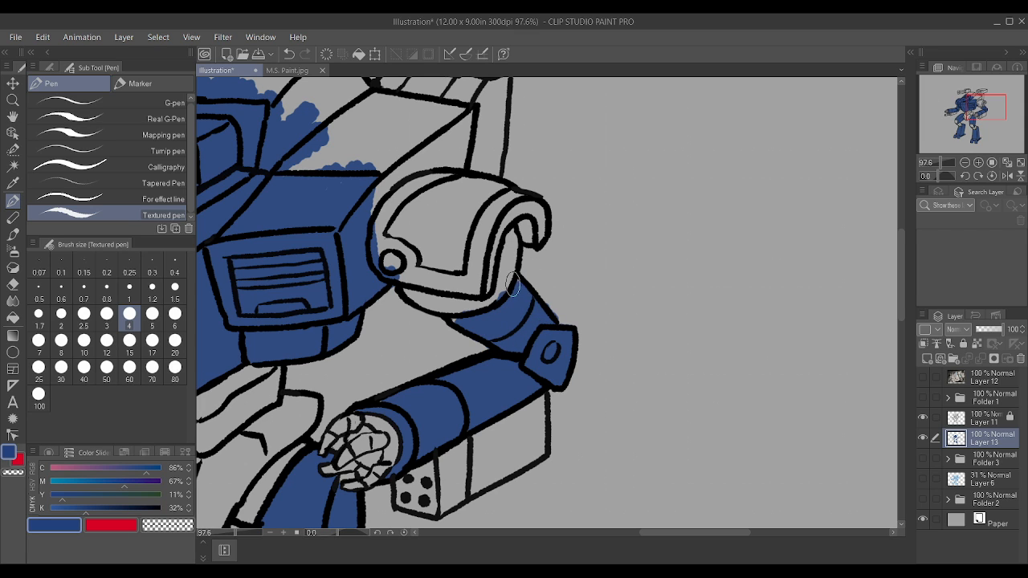
Step: Paint the rest of the upper torso behind the head and above the left chest panel blue
scroll(386, 249, down, 5)
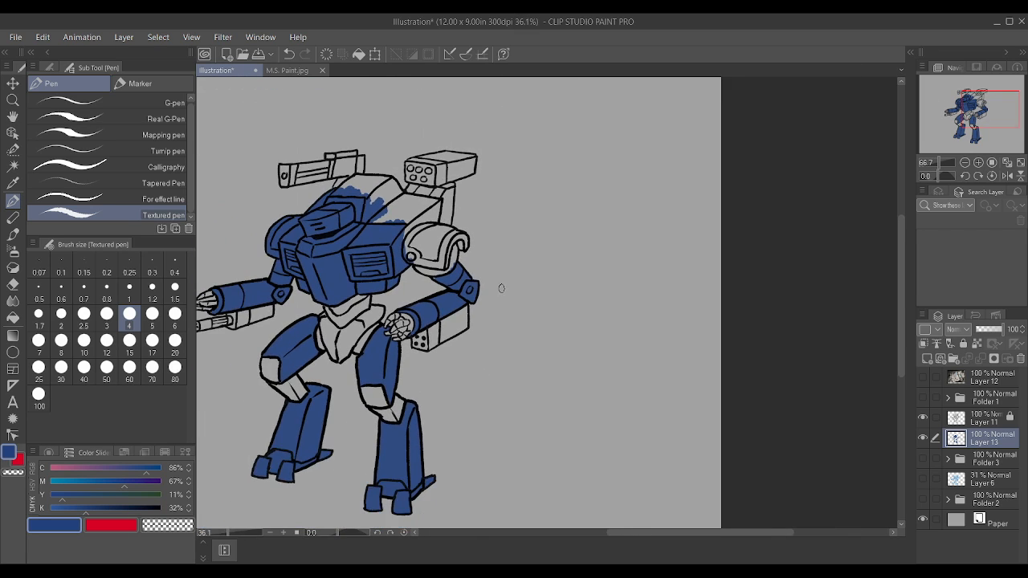
scroll(386, 288, up, 5)
scroll(386, 287, down, 4)
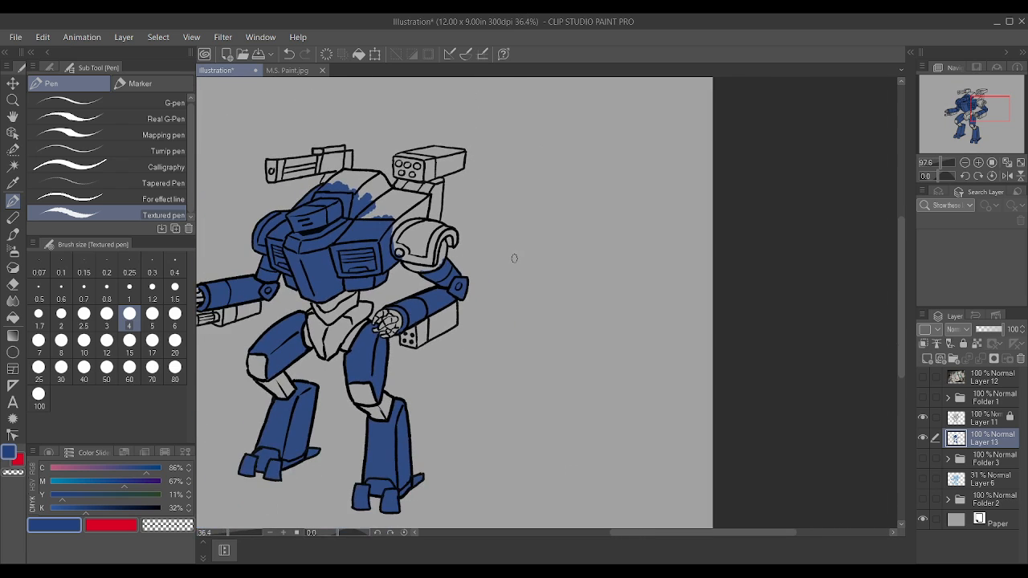
scroll(399, 296, up, 2)
scroll(398, 295, up, 1)
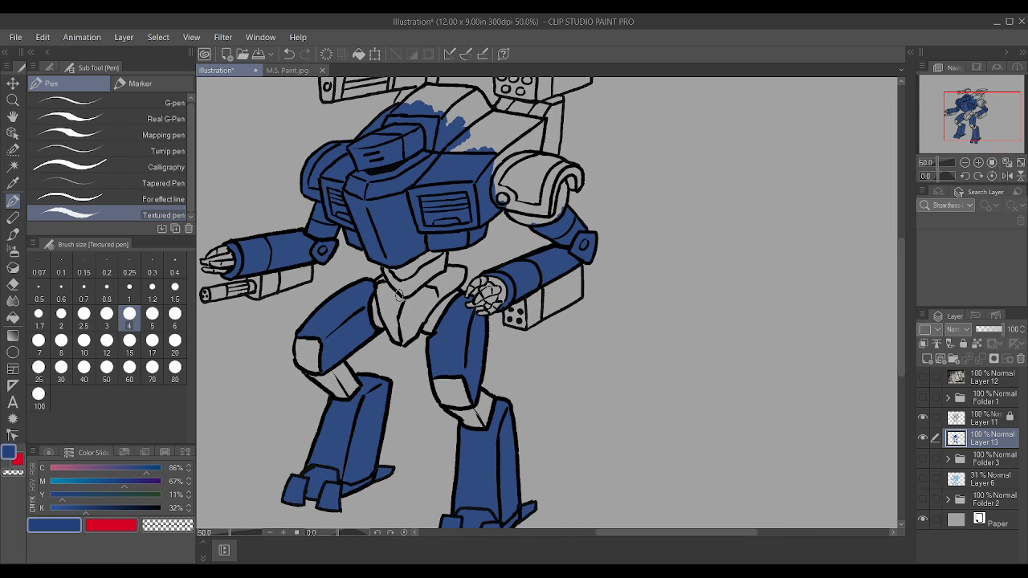
scroll(398, 294, down, 1)
scroll(440, 133, up, 2)
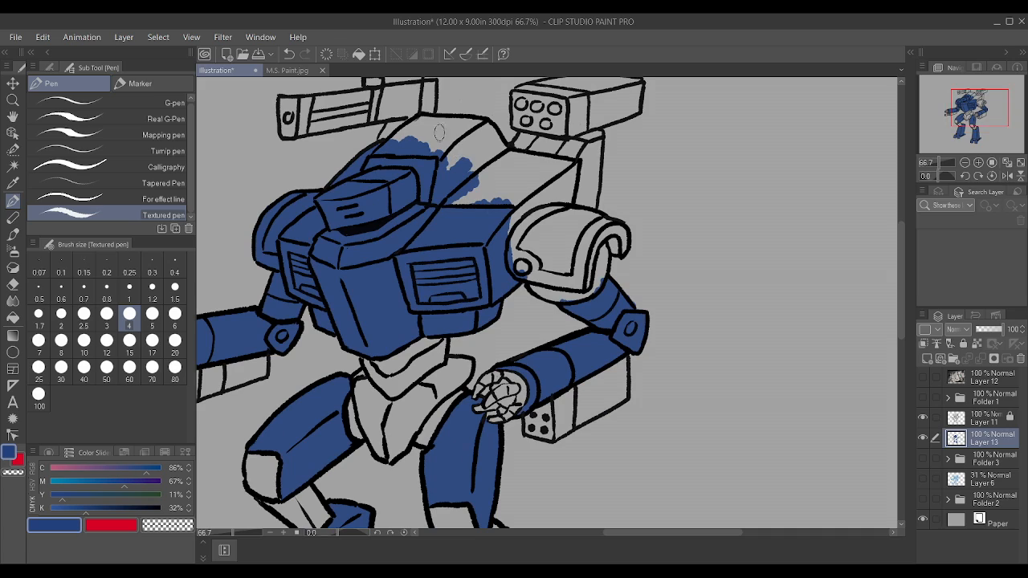
mouse_move(419, 119)
mouse_down()
mouse_move(474, 123)
mouse_move(508, 154)
mouse_move(571, 165)
mouse_move(567, 189)
mouse_move(528, 199)
mouse_move(504, 223)
mouse_up()
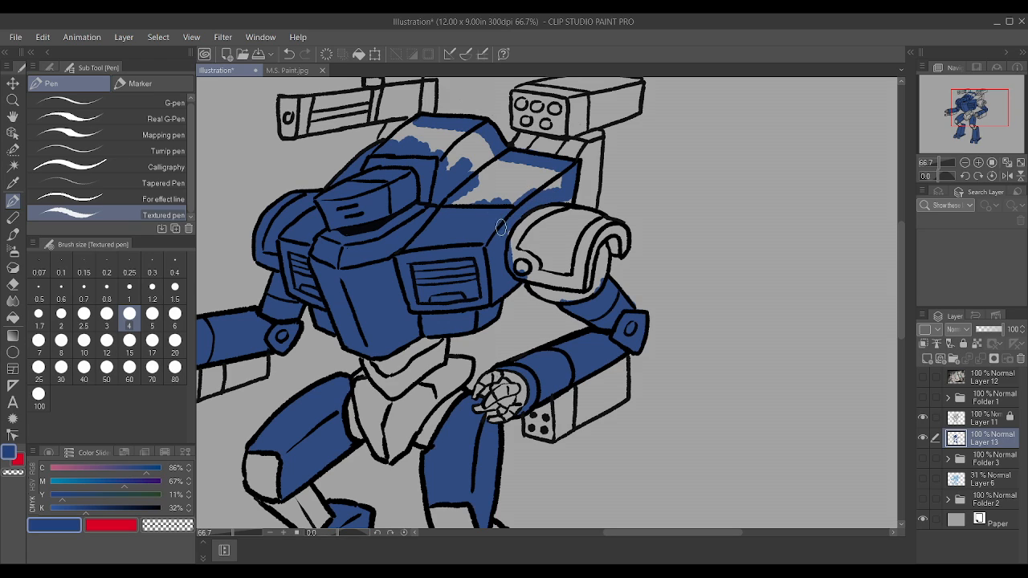
drag(545, 183, 462, 178)
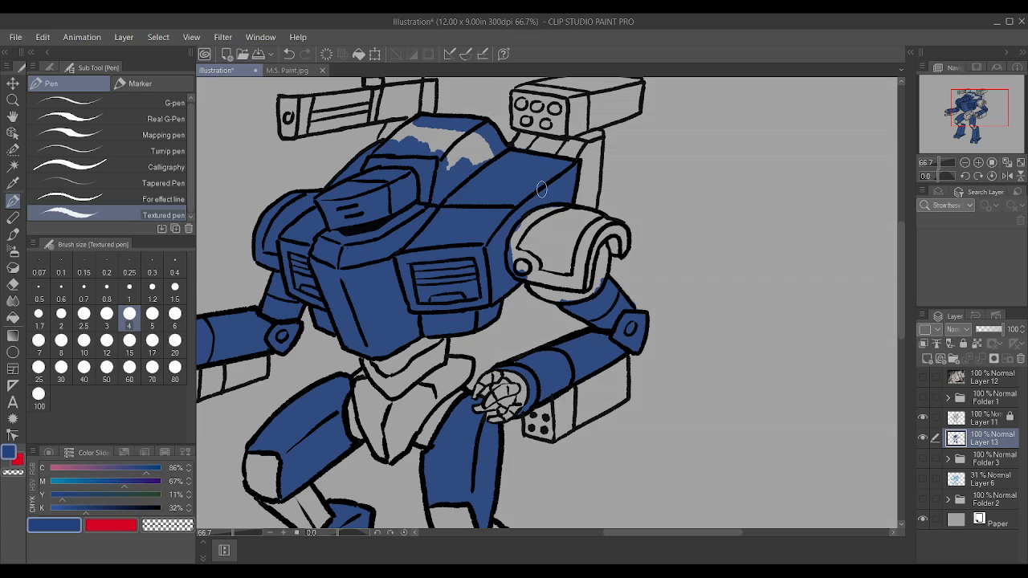
mouse_move(411, 132)
mouse_down()
mouse_move(397, 143)
mouse_move(430, 135)
mouse_move(468, 157)
mouse_move(481, 151)
mouse_up()
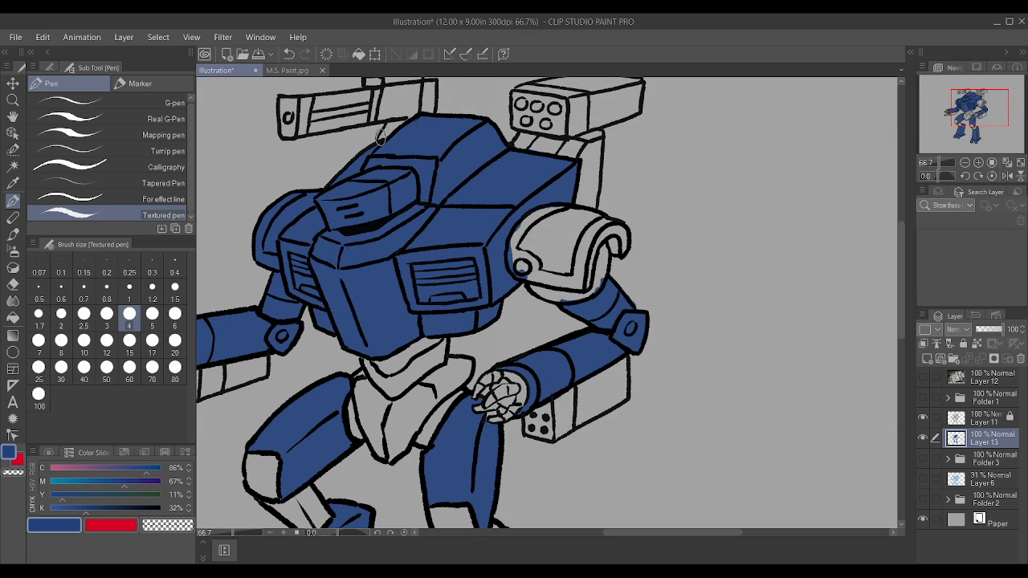
drag(381, 136, 390, 128)
scroll(425, 128, up, 3)
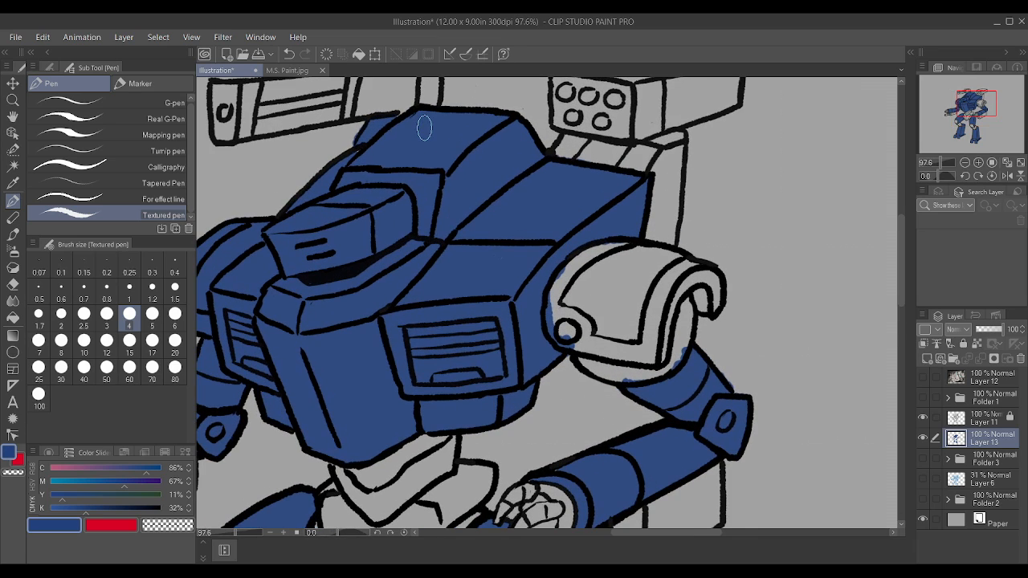
Step: Paint the back support and the mounting bracket beneath the boxy missile launcher blue
scroll(363, 116, down, 5)
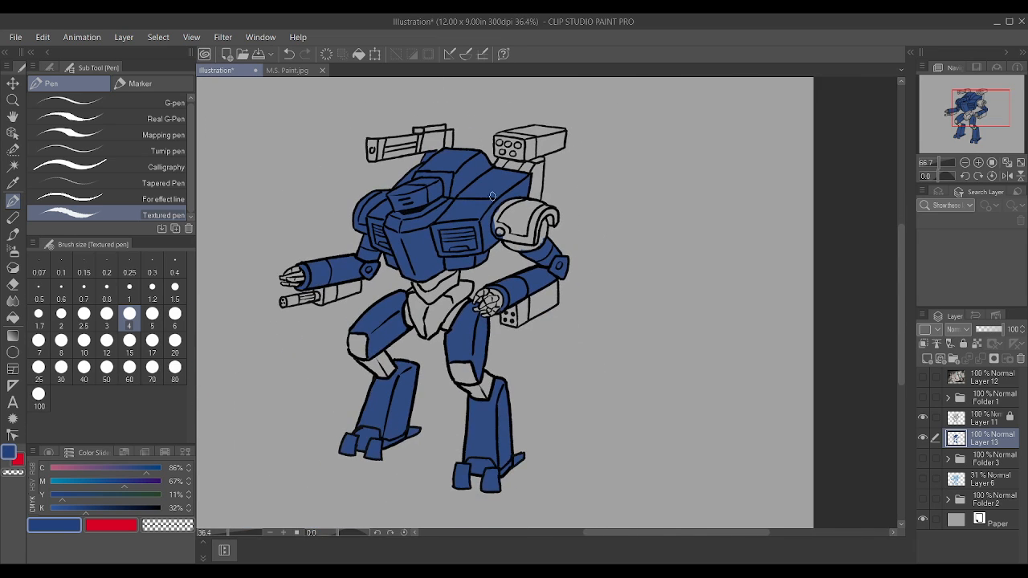
scroll(518, 157, up, 4)
scroll(518, 157, up, 1)
mouse_move(566, 298)
mouse_down()
mouse_move(585, 257)
mouse_move(571, 276)
mouse_move(589, 222)
mouse_move(556, 218)
mouse_move(593, 201)
mouse_up()
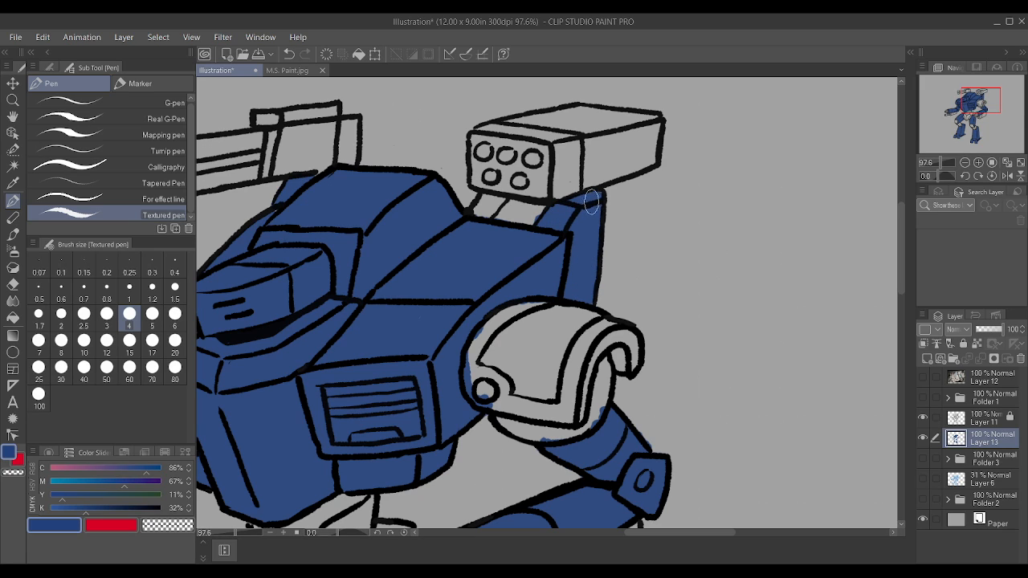
mouse_move(502, 217)
mouse_down()
mouse_move(480, 203)
mouse_move(538, 210)
mouse_up()
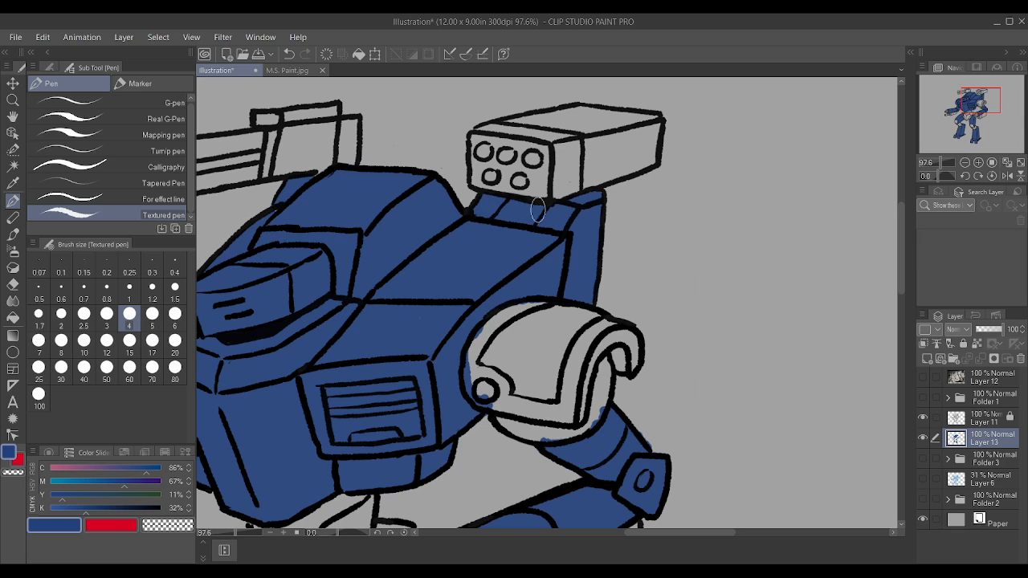
Step: Paint the kneecap plates of both legs blue
scroll(555, 217, down, 4)
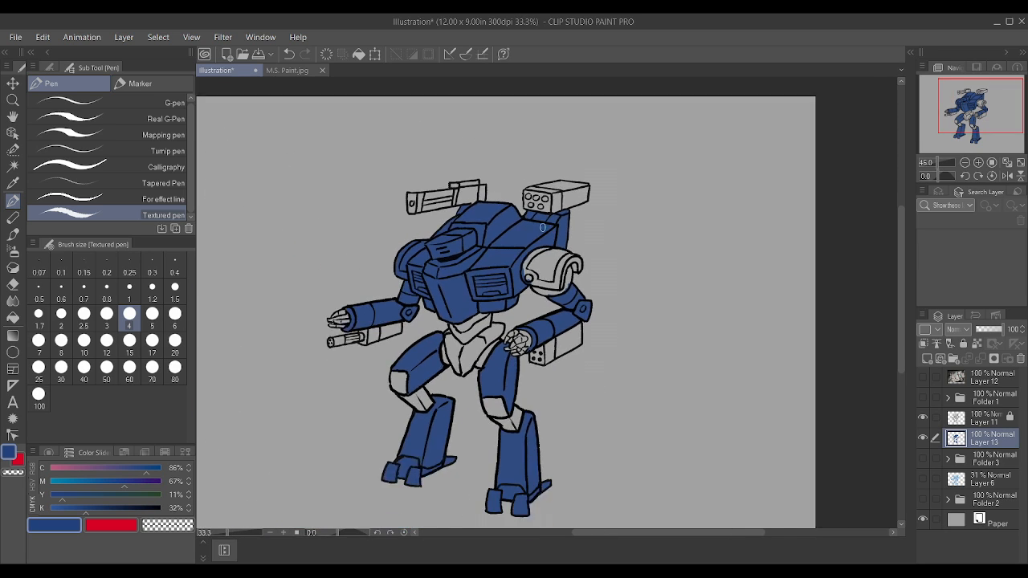
scroll(454, 402, up, 3)
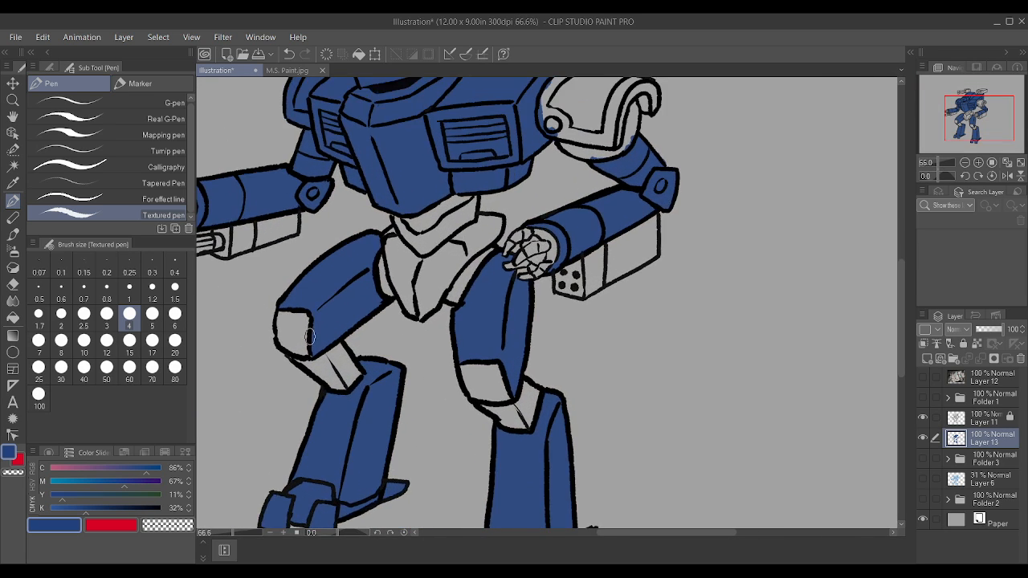
mouse_move(288, 350)
mouse_down()
mouse_move(300, 315)
mouse_move(283, 344)
mouse_move(290, 314)
mouse_up()
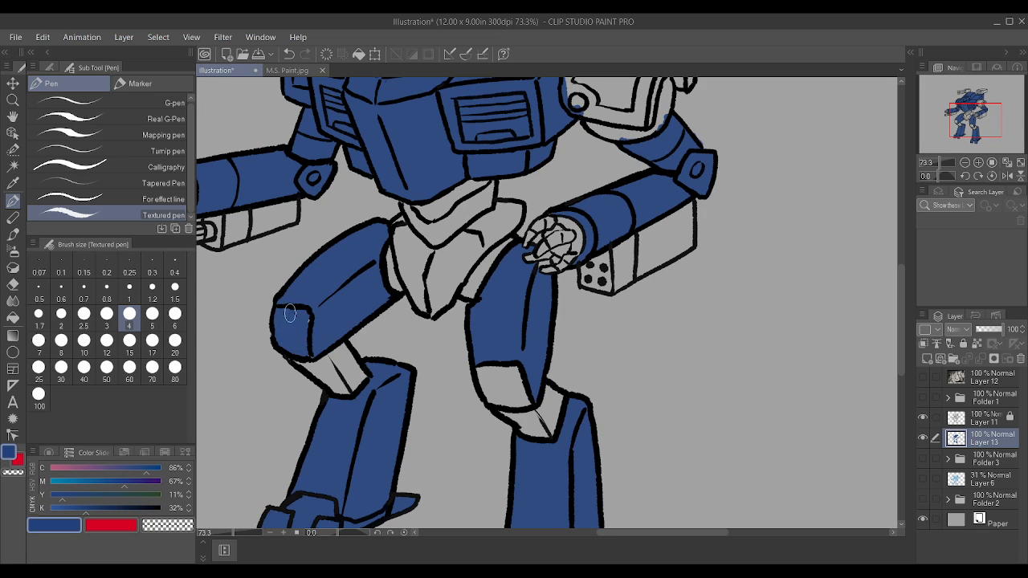
mouse_move(507, 385)
mouse_down()
mouse_move(527, 398)
mouse_move(518, 362)
mouse_move(492, 385)
mouse_move(480, 366)
mouse_up()
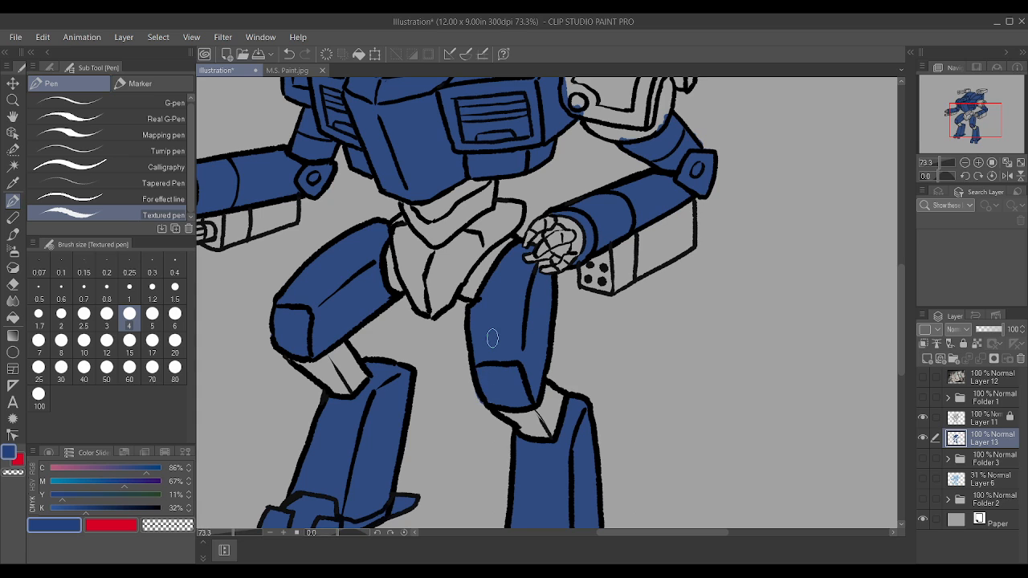
scroll(493, 338, down, 2)
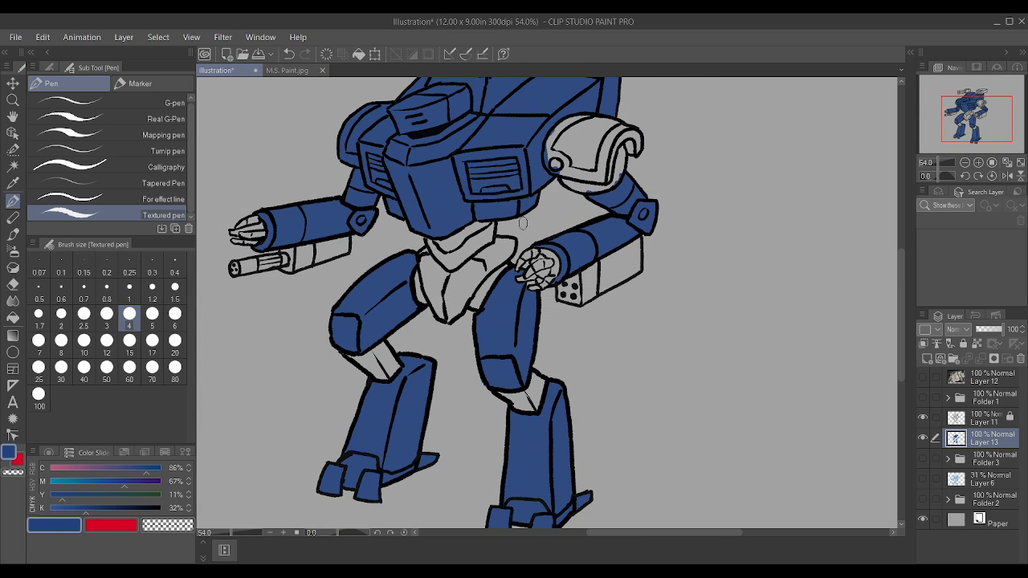
scroll(608, 283, up, 3)
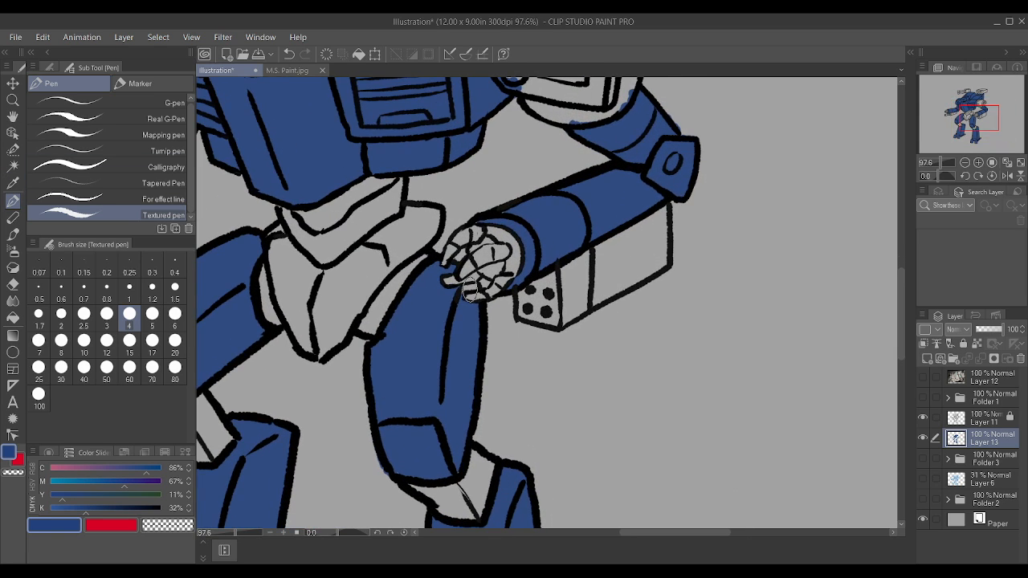
scroll(423, 291, down, 3)
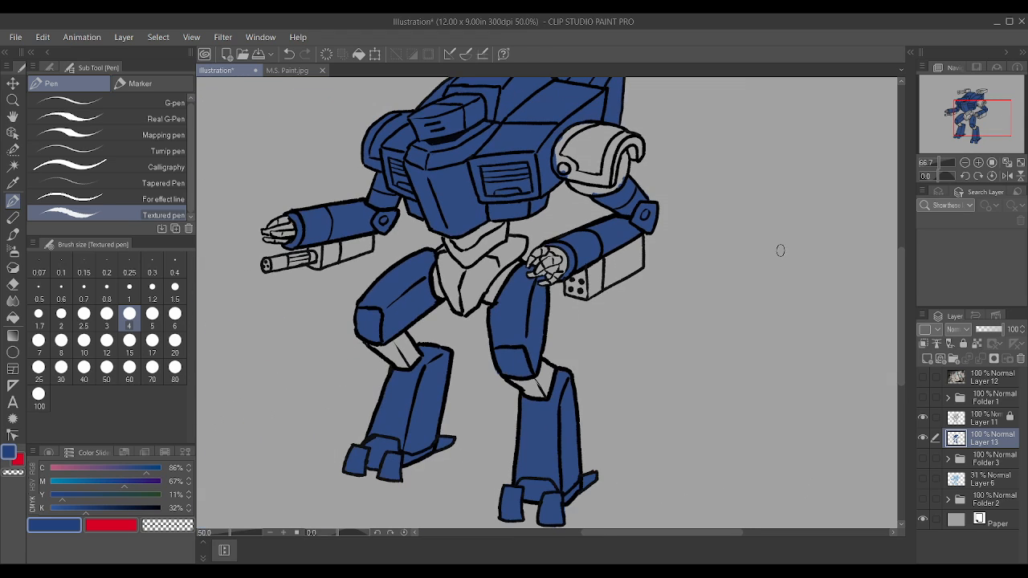
Step: Change the secondary colour from red to a bluish grey with M 0%, Y 0% and K 48%
click(125, 524)
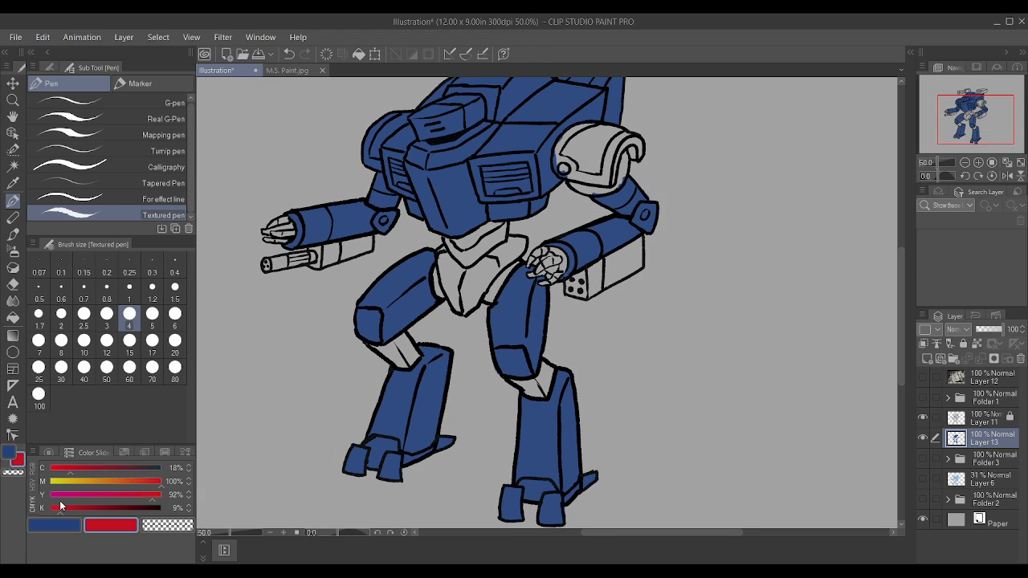
drag(60, 503, 49, 504)
drag(59, 495, 47, 494)
drag(58, 482, 35, 481)
click(94, 504)
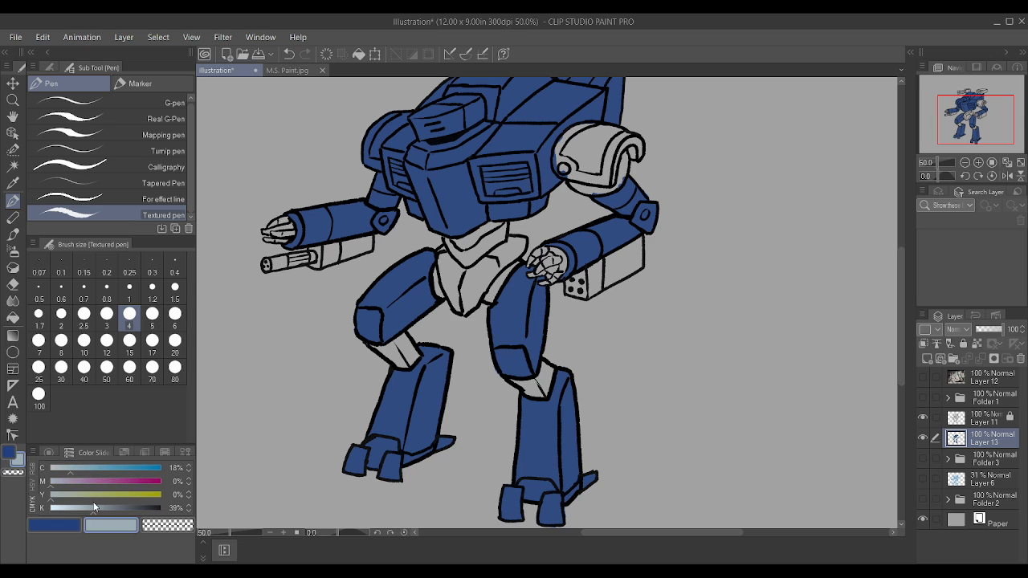
drag(92, 503, 103, 508)
scroll(303, 253, down, 2)
scroll(454, 277, up, 3)
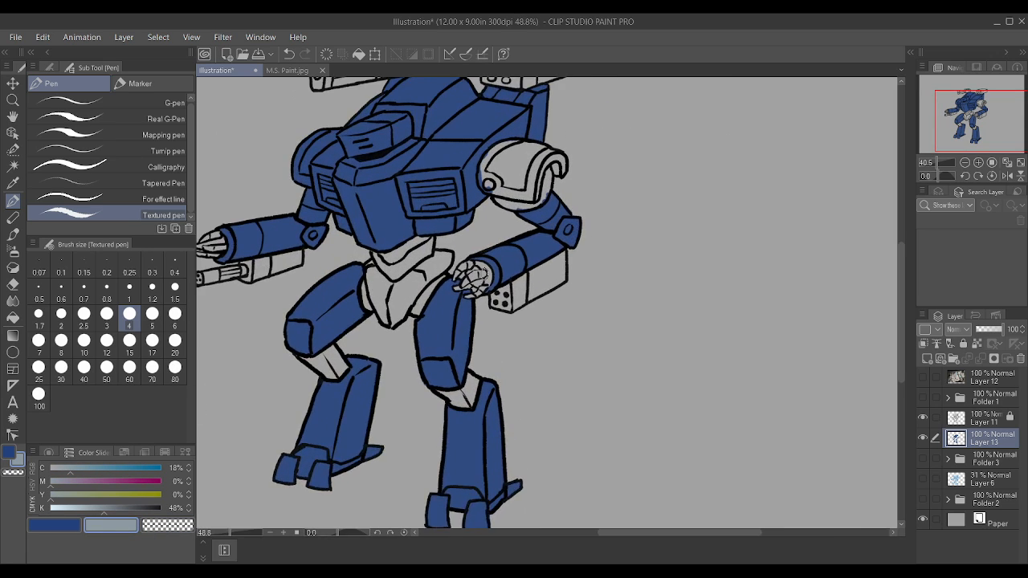
Step: Darken the grey to K 59% and paint the waist segments beneath the torso with it
scroll(454, 278, up, 2)
mouse_move(389, 233)
mouse_down()
mouse_move(353, 263)
mouse_move(393, 219)
mouse_move(385, 214)
mouse_move(369, 234)
mouse_up()
drag(122, 510, 116, 509)
mouse_move(353, 244)
mouse_down()
mouse_move(385, 216)
mouse_move(344, 244)
mouse_move(411, 208)
mouse_move(402, 234)
mouse_move(353, 268)
mouse_move(383, 230)
mouse_move(328, 243)
mouse_move(379, 217)
mouse_move(341, 263)
mouse_move(321, 244)
mouse_up()
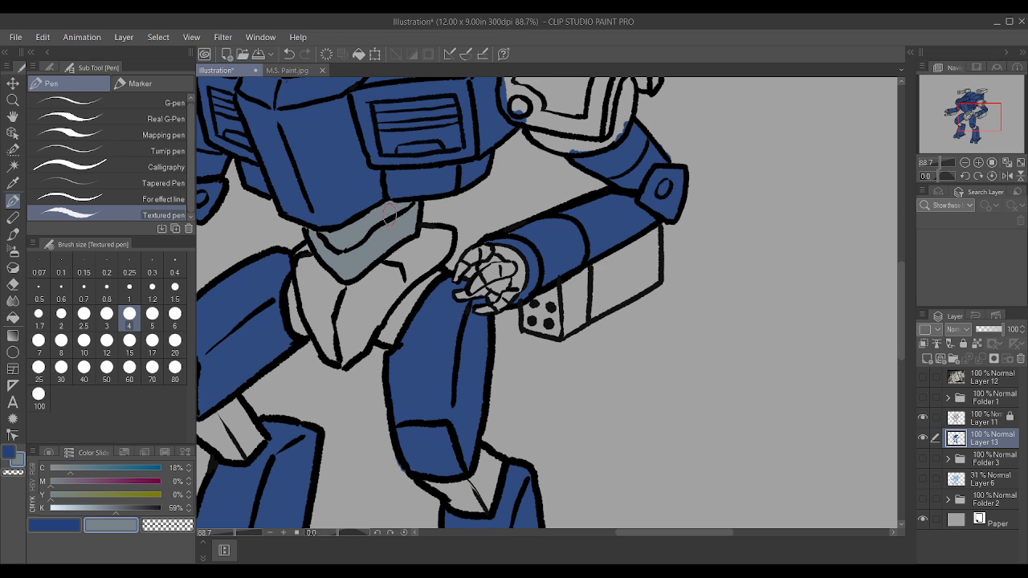
Step: Paint the joints between the kneecaps and shins of both legs grey
scroll(389, 215, down, 4)
scroll(507, 235, up, 3)
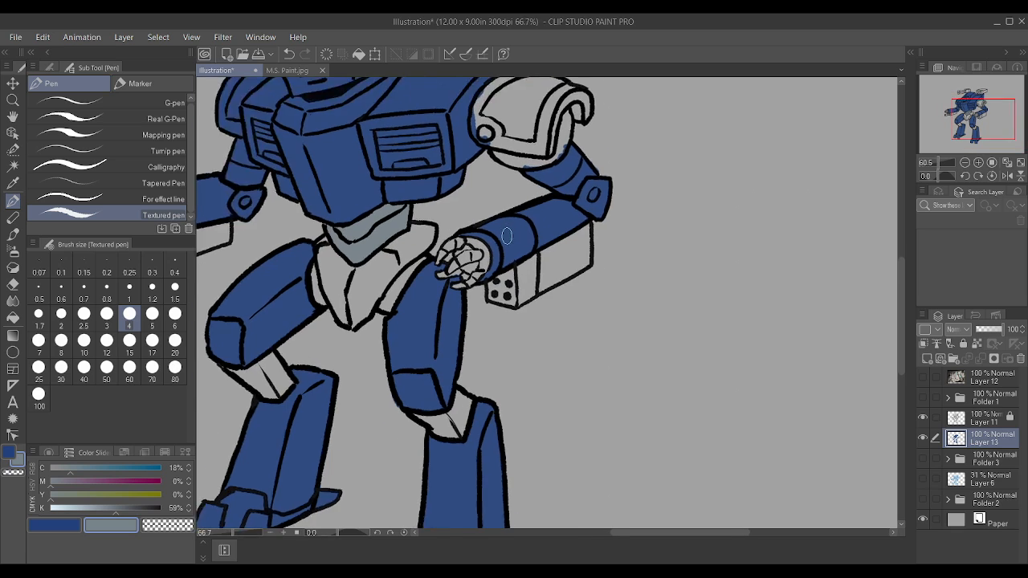
scroll(507, 235, up, 1)
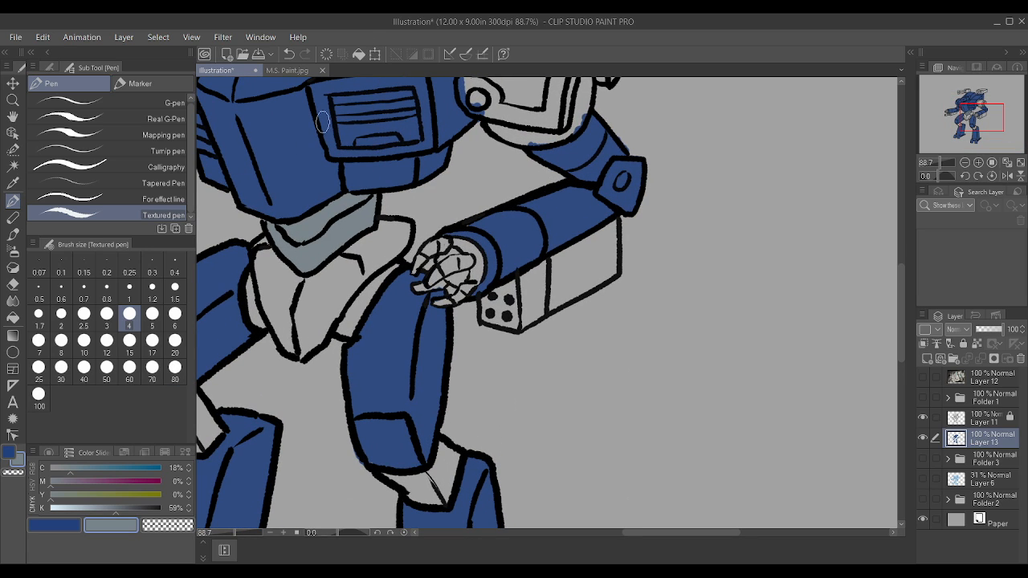
scroll(481, 241, down, 11)
scroll(415, 337, up, 4)
scroll(414, 340, up, 2)
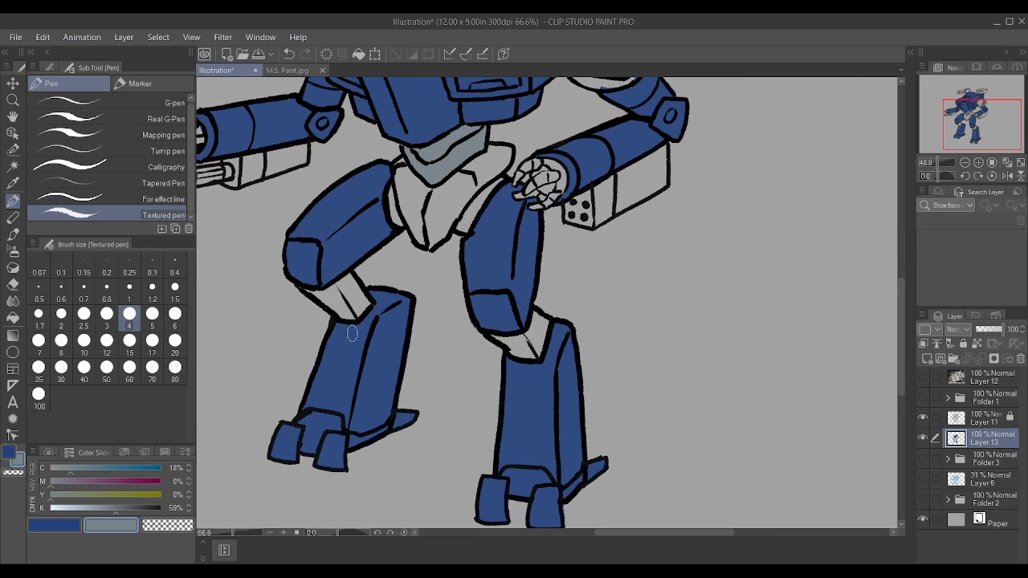
scroll(350, 299, up, 2)
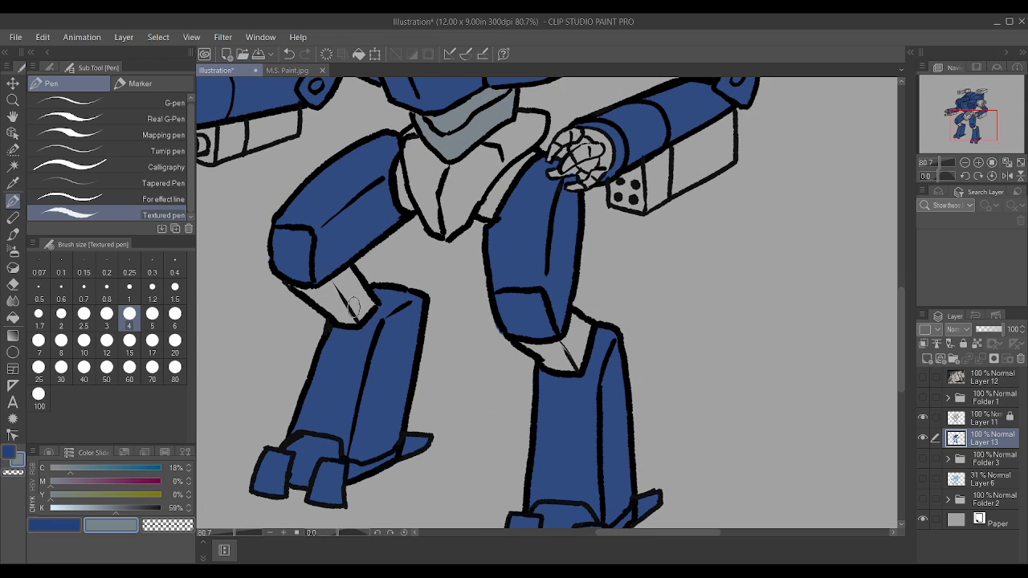
mouse_move(368, 302)
mouse_down()
mouse_move(336, 287)
mouse_move(311, 294)
mouse_move(343, 312)
mouse_move(319, 290)
mouse_move(313, 297)
mouse_move(354, 286)
mouse_up()
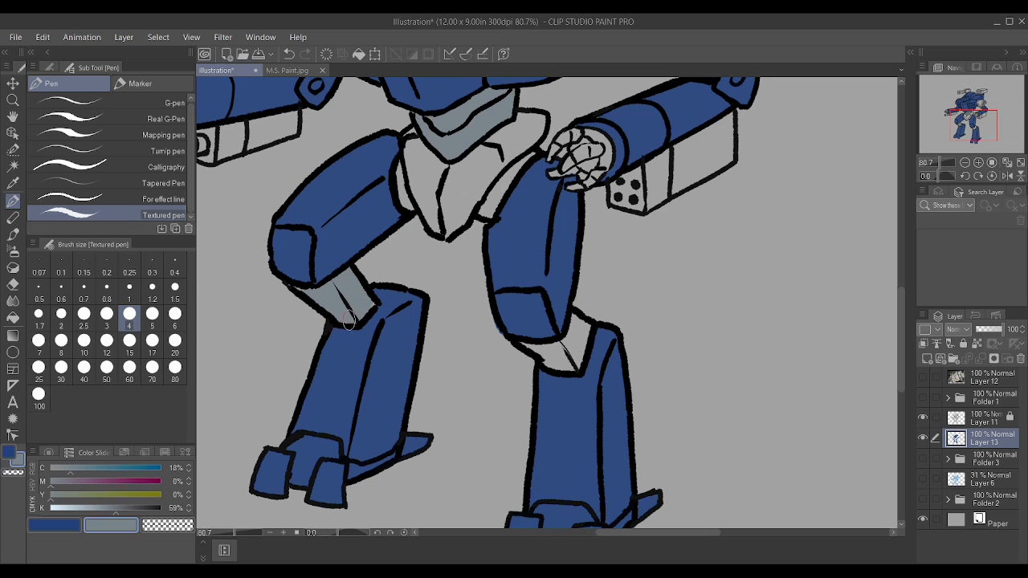
scroll(292, 287, down, 3)
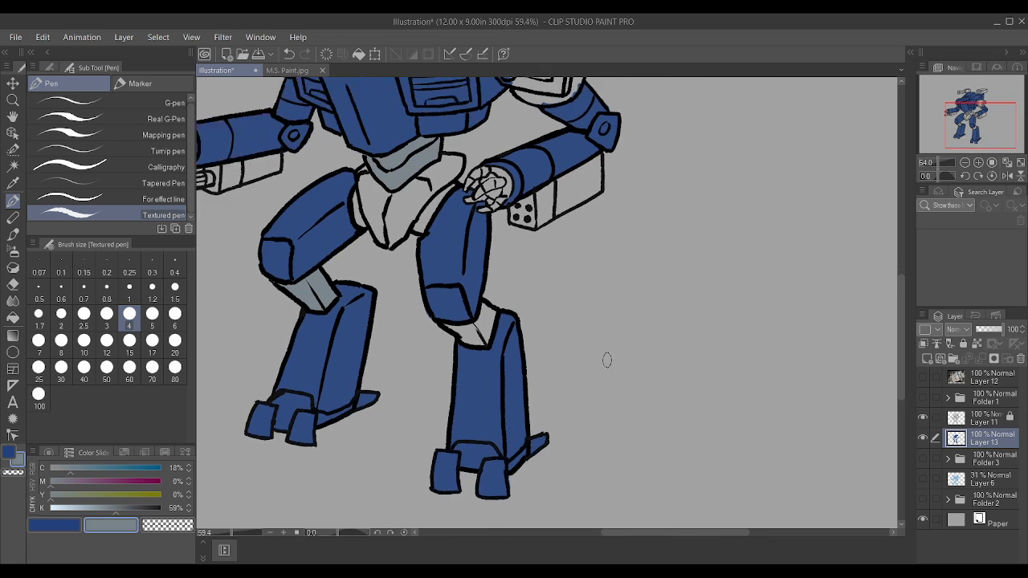
scroll(438, 338, up, 4)
mouse_move(431, 331)
mouse_down()
mouse_move(465, 313)
mouse_move(438, 322)
mouse_move(472, 295)
mouse_move(455, 323)
mouse_move(409, 320)
mouse_move(447, 336)
mouse_up()
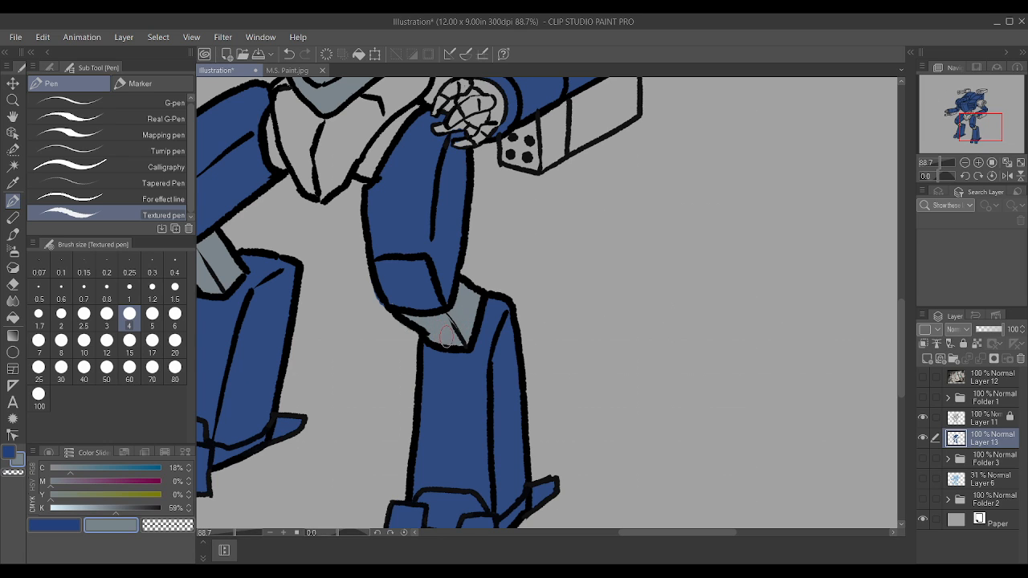
scroll(463, 333, down, 5)
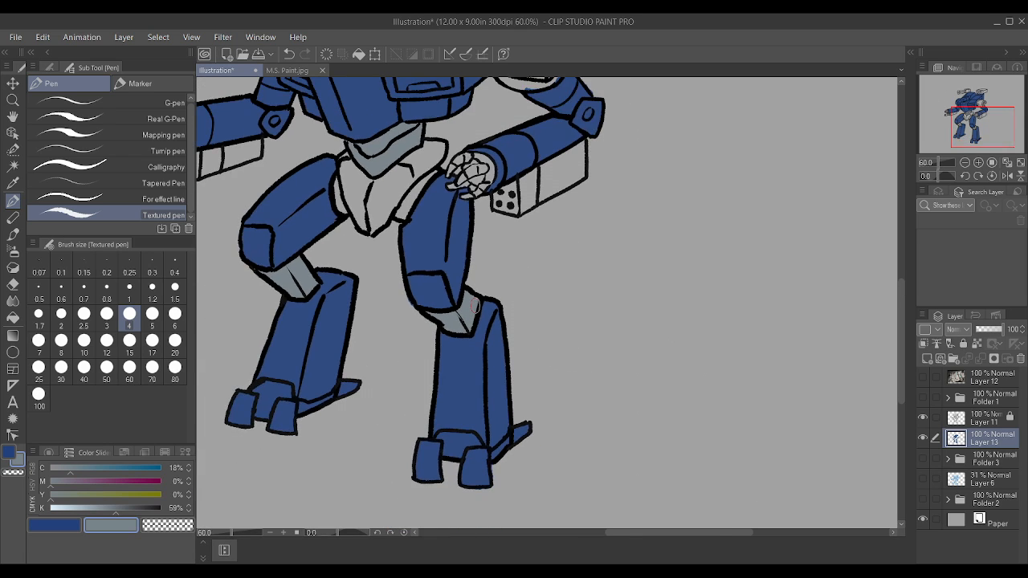
Step: Paint the upper-arm section beneath the robot's left shoulder armour grey
scroll(381, 209, up, 3)
scroll(381, 209, down, 4)
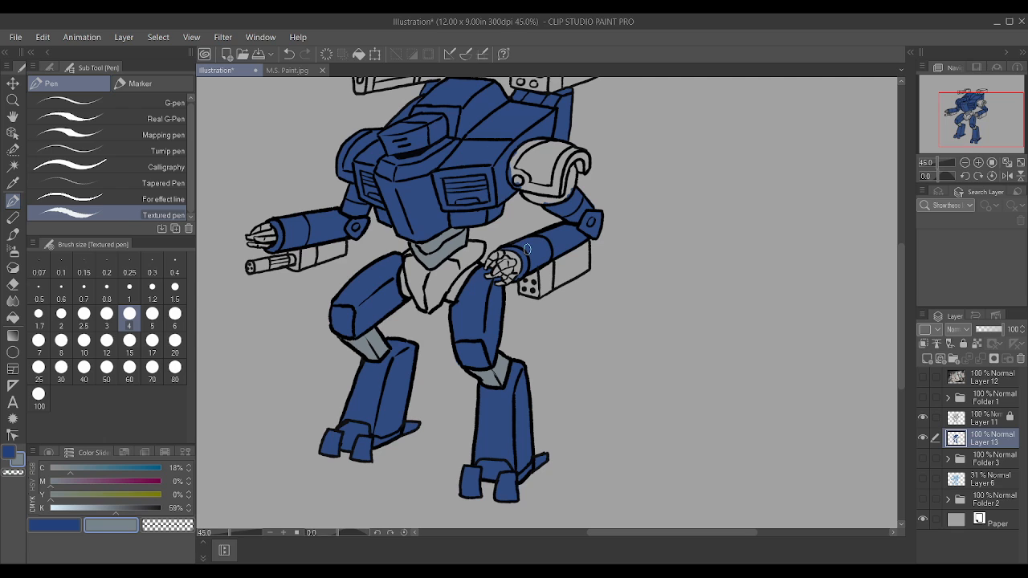
scroll(530, 187, up, 3)
scroll(530, 186, up, 2)
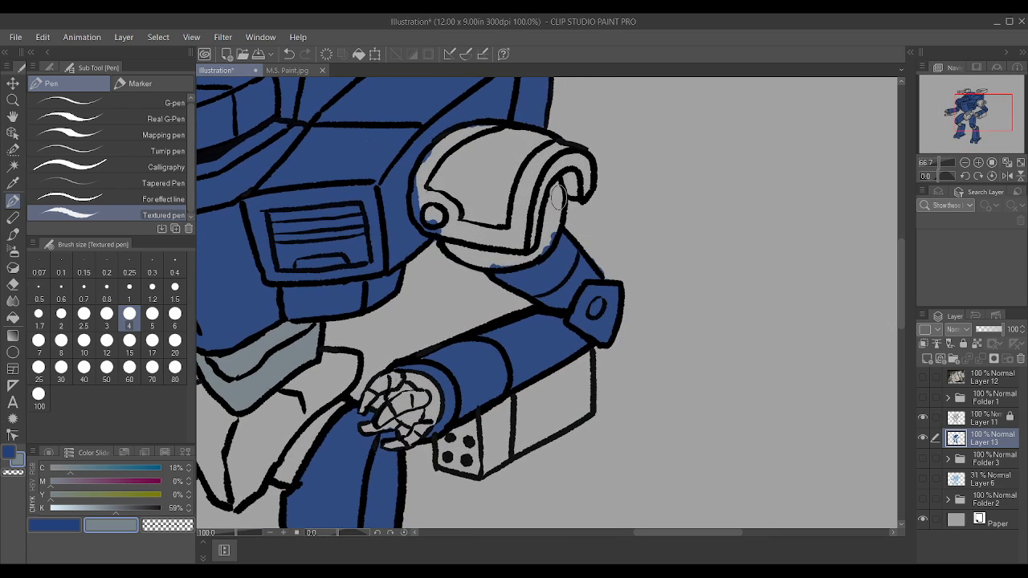
drag(554, 208, 555, 188)
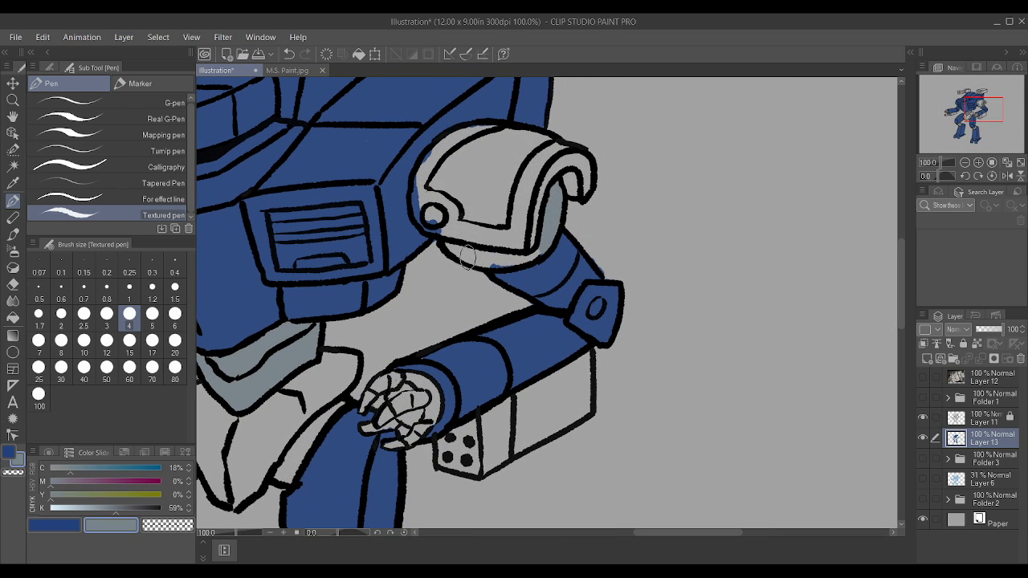
mouse_move(462, 256)
mouse_down()
mouse_move(521, 255)
mouse_move(455, 245)
mouse_move(530, 256)
mouse_move(508, 260)
mouse_move(527, 244)
mouse_move(458, 253)
mouse_up()
scroll(528, 254, down, 4)
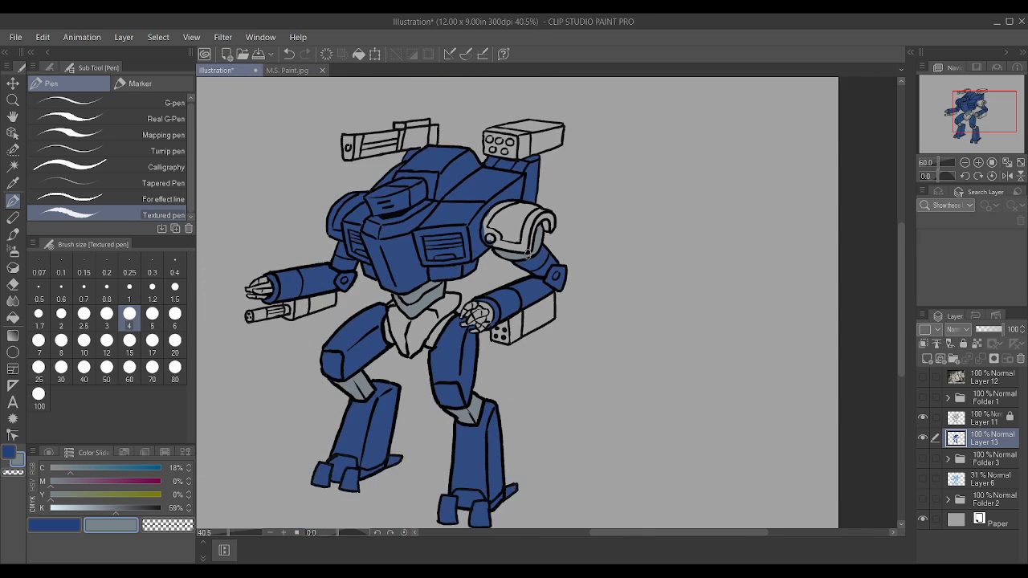
scroll(362, 233, up, 2)
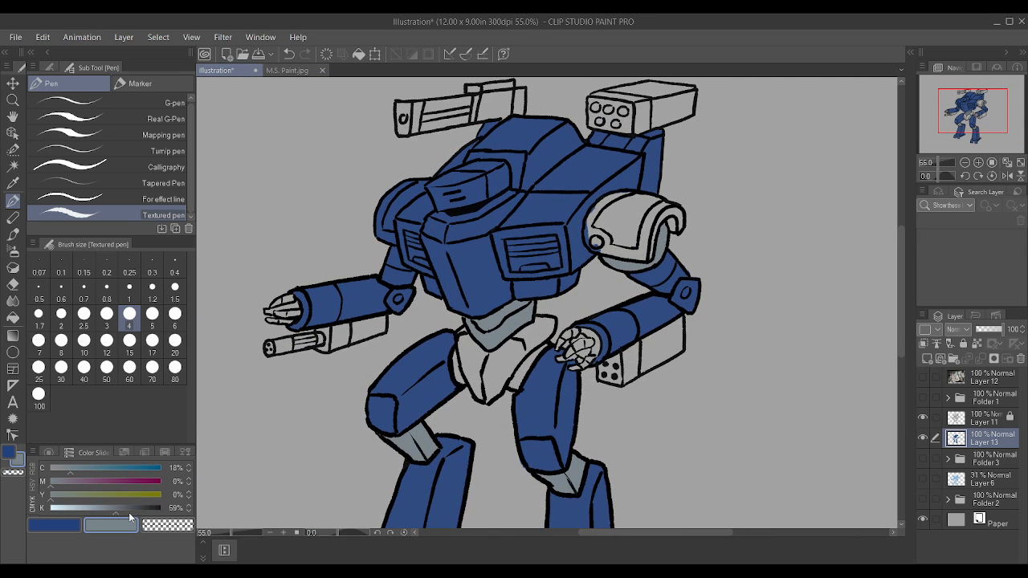
Step: Darken the grey to K 78% and repaint the upper-arm section beneath the left shoulder armour and the elbow pivot
drag(128, 513, 136, 511)
scroll(694, 197, up, 2)
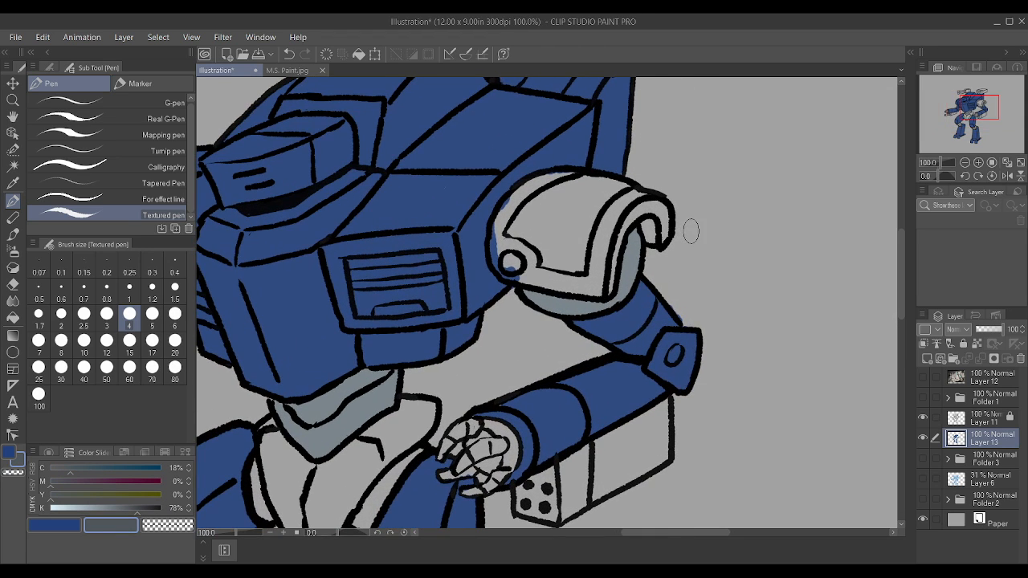
mouse_move(534, 298)
mouse_down()
mouse_move(581, 308)
mouse_move(629, 255)
mouse_move(615, 291)
mouse_move(636, 229)
mouse_up()
drag(671, 351, 674, 355)
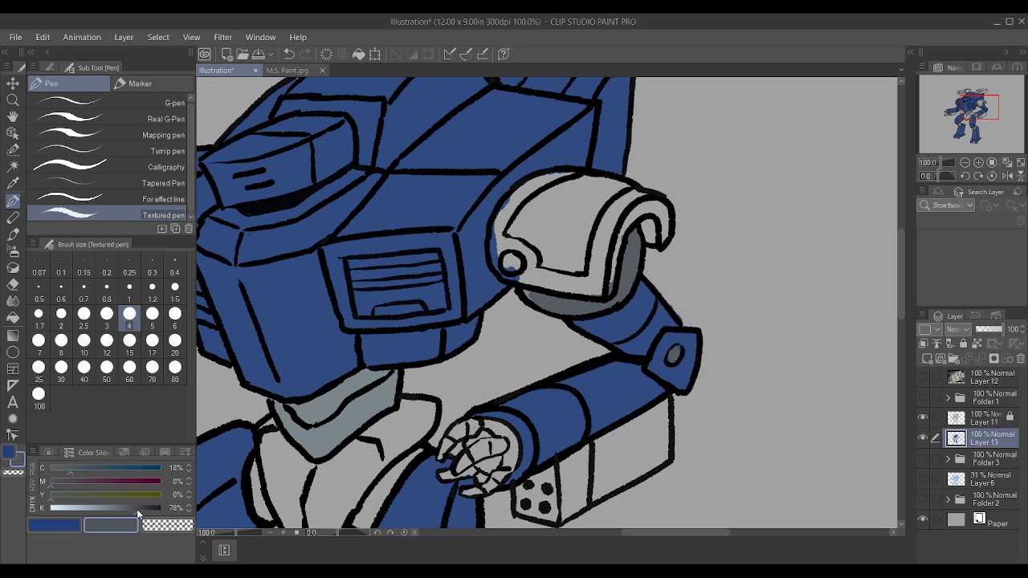
Step: Darken the secondary grey to K 83%, sample the elbow pivot's grey as main colour and repaint the upper-arm section at brush size 1.7
drag(137, 509, 142, 510)
scroll(747, 286, up, 5)
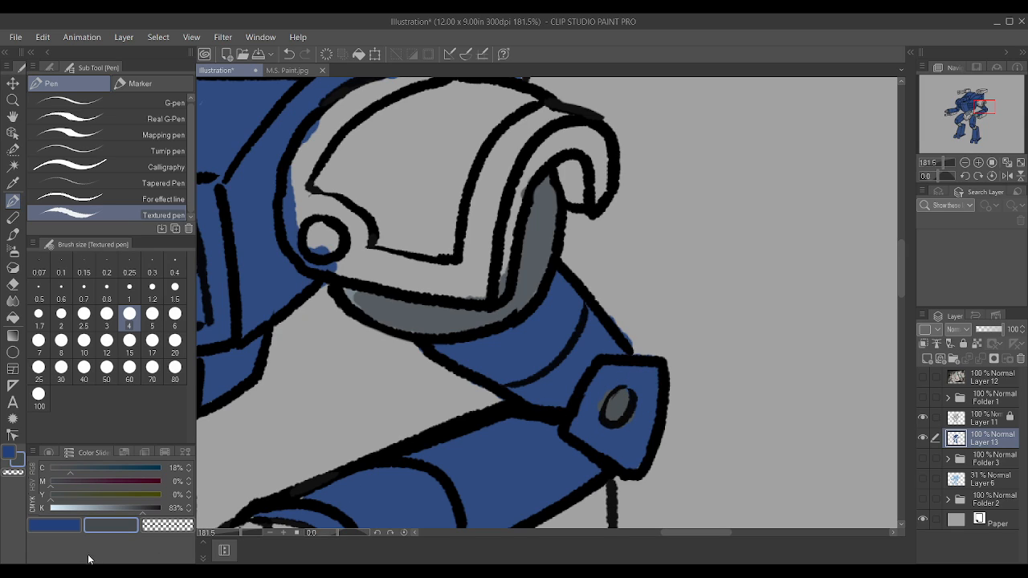
click(50, 526)
key([)
key([)
key([)
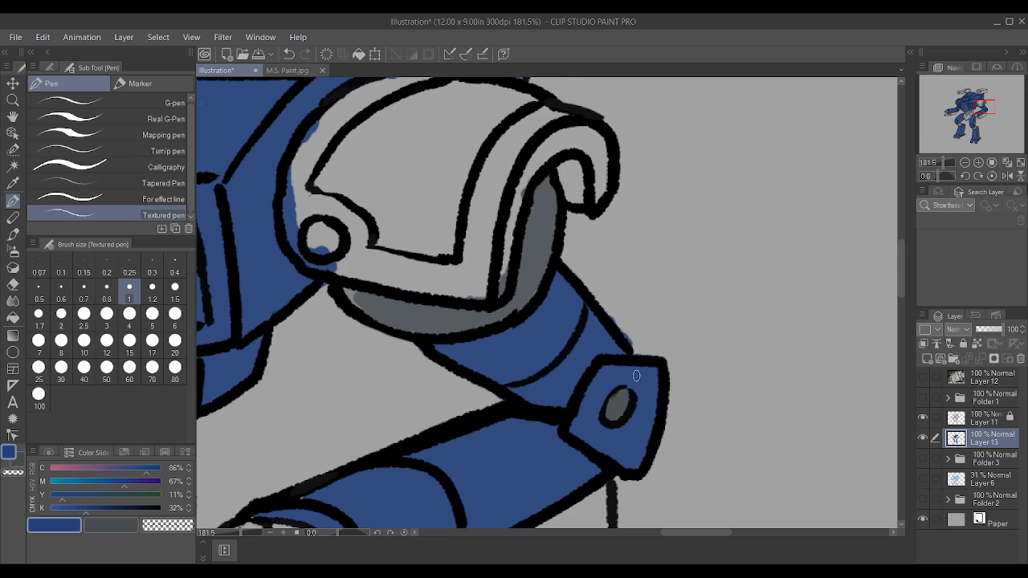
alt+click(621, 404)
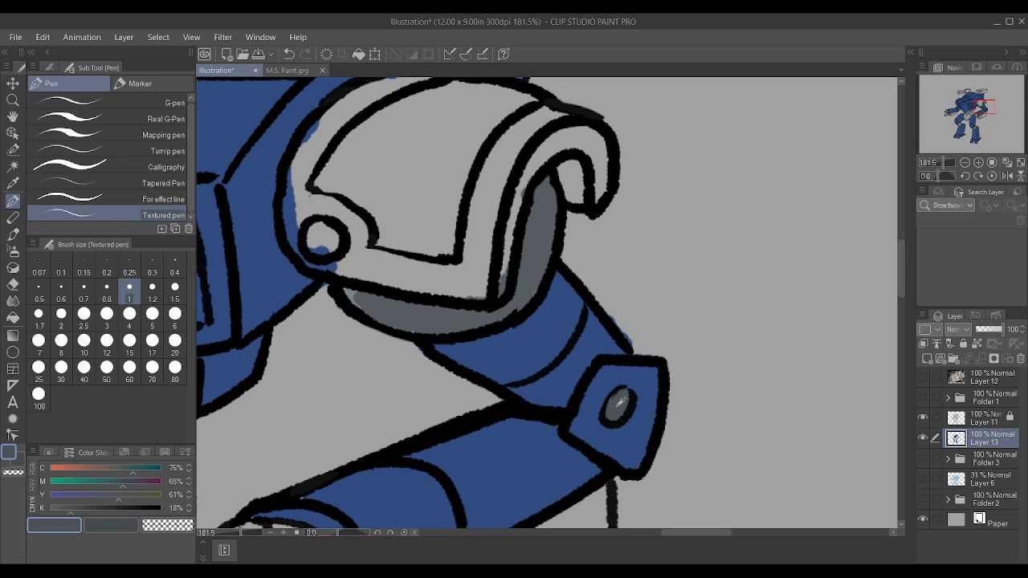
key(bracketright)
key(bracketright)
key(bracketright)
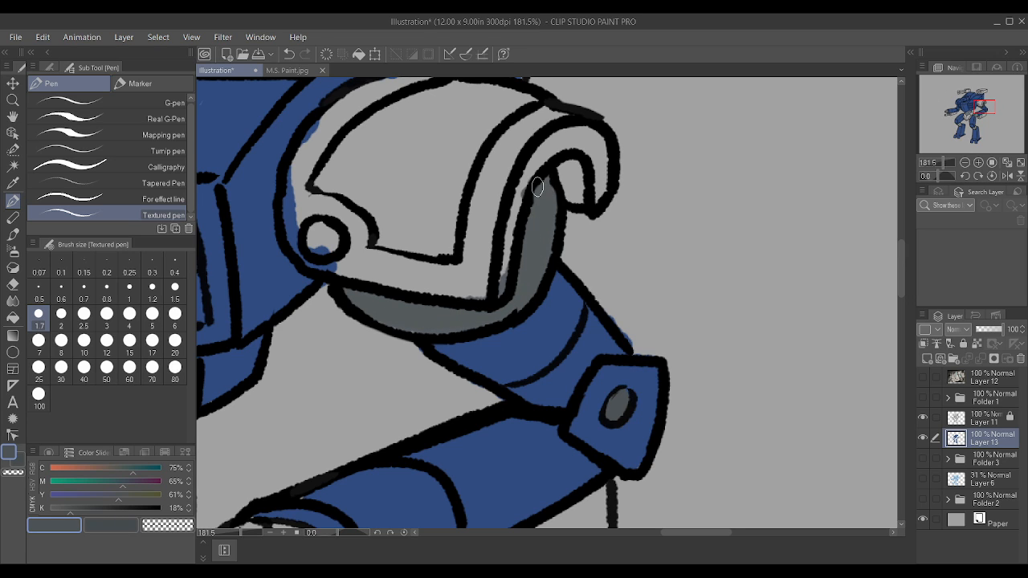
Step: Sample the armour blue as the secondary colour and paint the round bolt on the left shoulder armour with it
scroll(537, 187, down, 5)
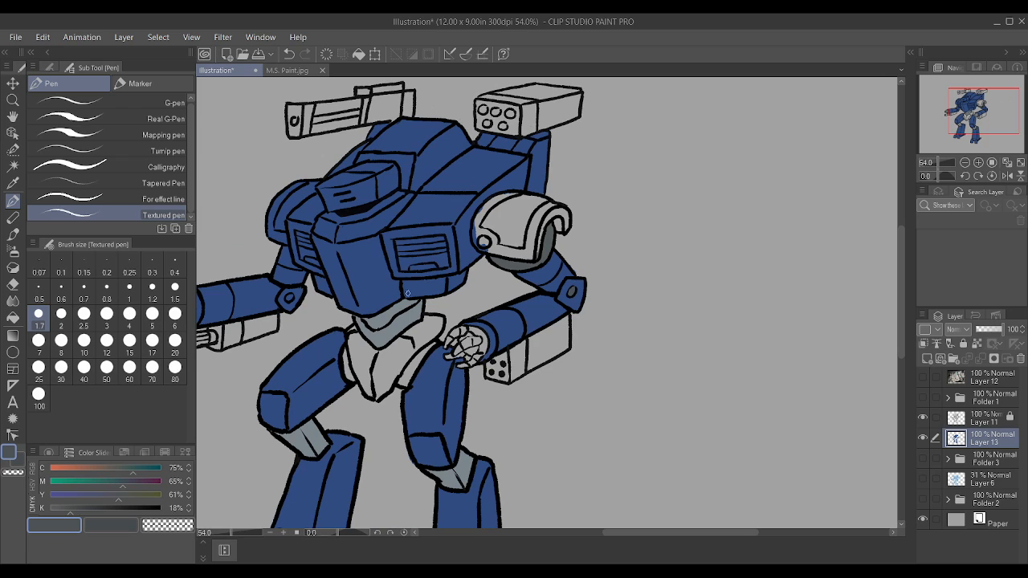
scroll(409, 296, down, 3)
scroll(386, 325, up, 5)
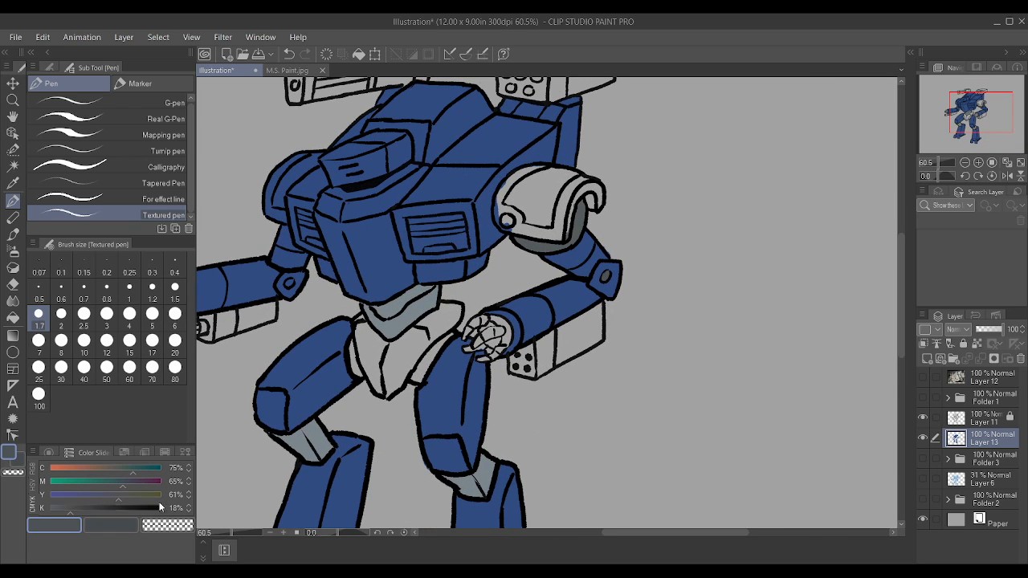
click(132, 526)
alt+click(461, 175)
scroll(577, 185, up, 4)
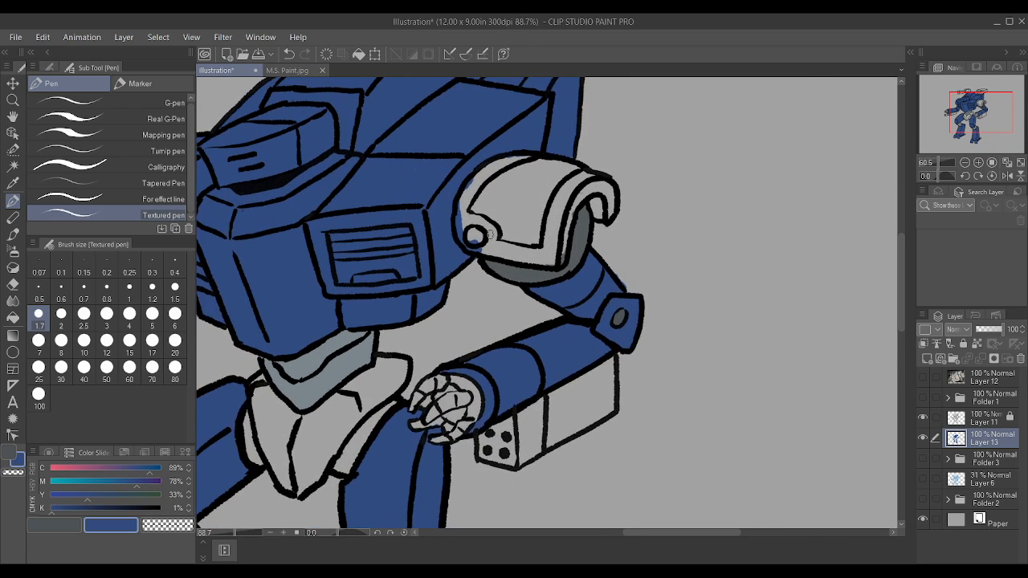
drag(489, 234, 467, 233)
Step: Fill the panels and rim of the left shoulder armour with blue at brush size 3
scroll(616, 189, down, 4)
scroll(615, 190, up, 4)
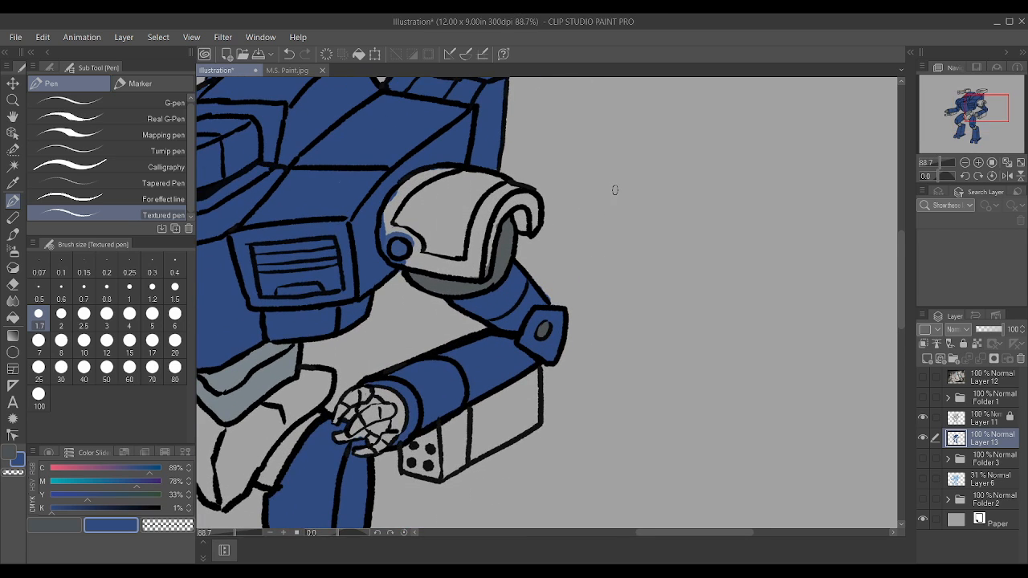
scroll(615, 190, up, 1)
key(bracketright)
key(bracketright)
key(bracketright)
mouse_move(375, 264)
mouse_down()
mouse_move(460, 279)
mouse_move(387, 270)
mouse_move(418, 263)
mouse_move(400, 239)
mouse_move(405, 270)
mouse_move(468, 279)
mouse_move(481, 225)
mouse_move(510, 198)
mouse_move(492, 205)
mouse_move(515, 198)
mouse_move(521, 229)
mouse_move(486, 196)
mouse_move(410, 170)
mouse_move(488, 183)
mouse_move(411, 168)
mouse_move(486, 184)
mouse_move(460, 238)
mouse_move(466, 202)
mouse_move(448, 211)
mouse_move(439, 186)
mouse_move(396, 170)
mouse_up()
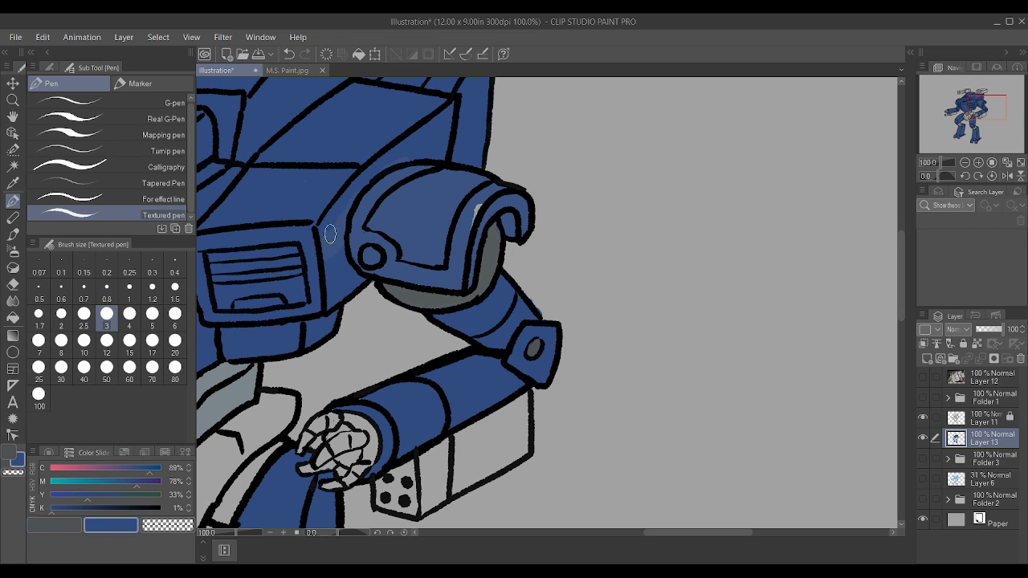
Step: Check Layer 13's visibility and the pen's opacity, and paint over the left shoulder armour again for an even blue
scroll(370, 189, down, 1)
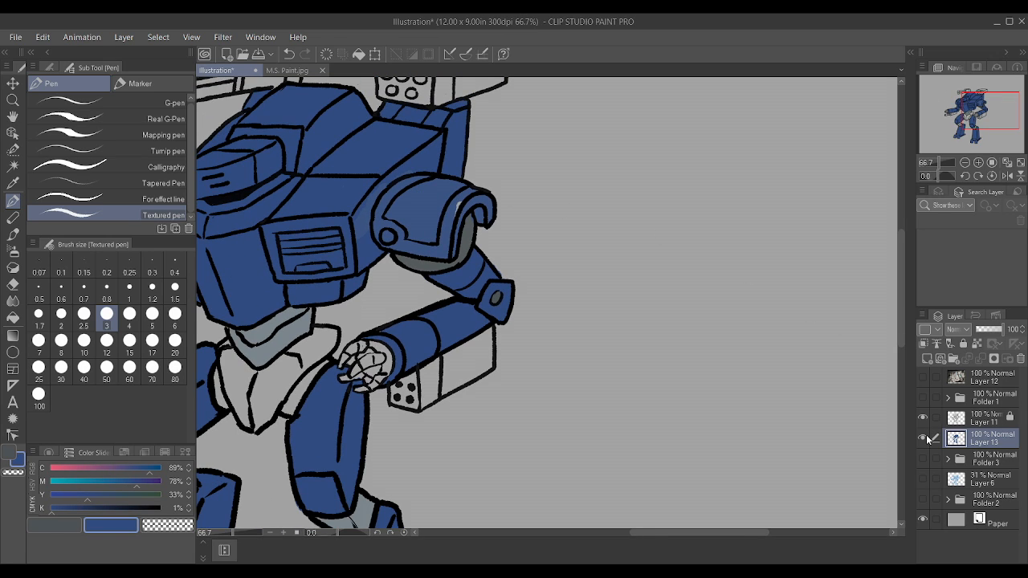
click(924, 439)
click(924, 439)
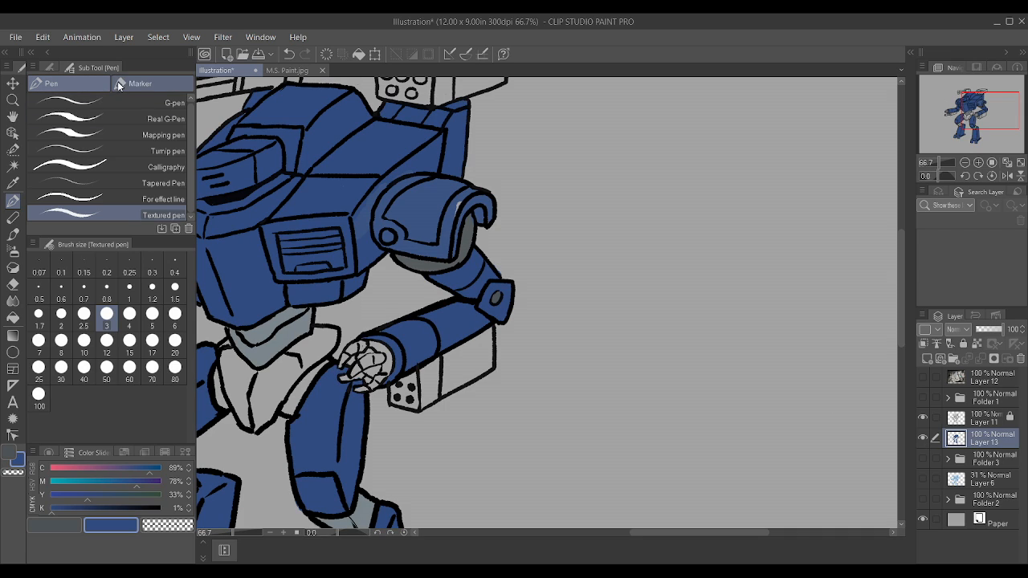
click(50, 66)
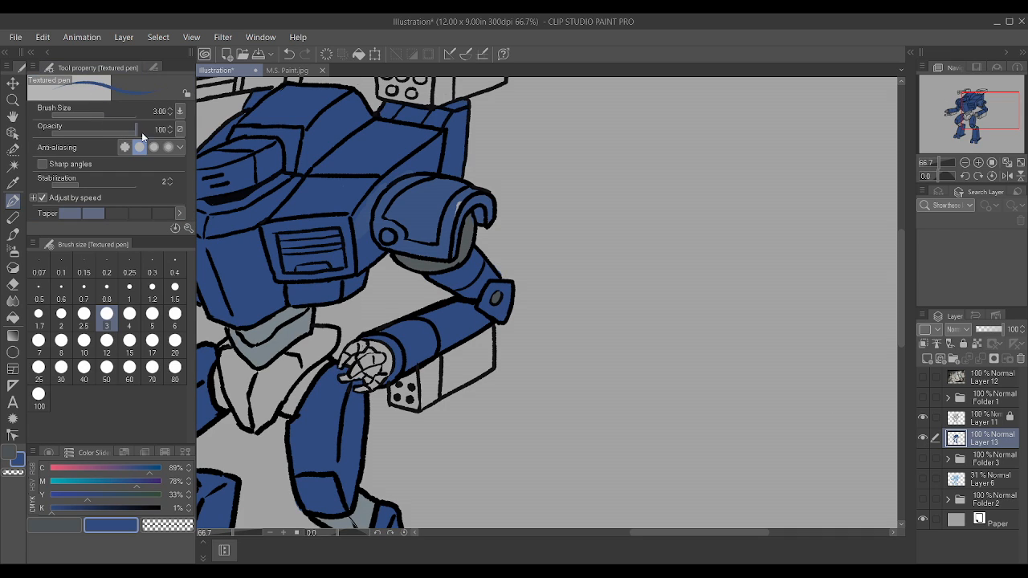
scroll(318, 121, up, 1)
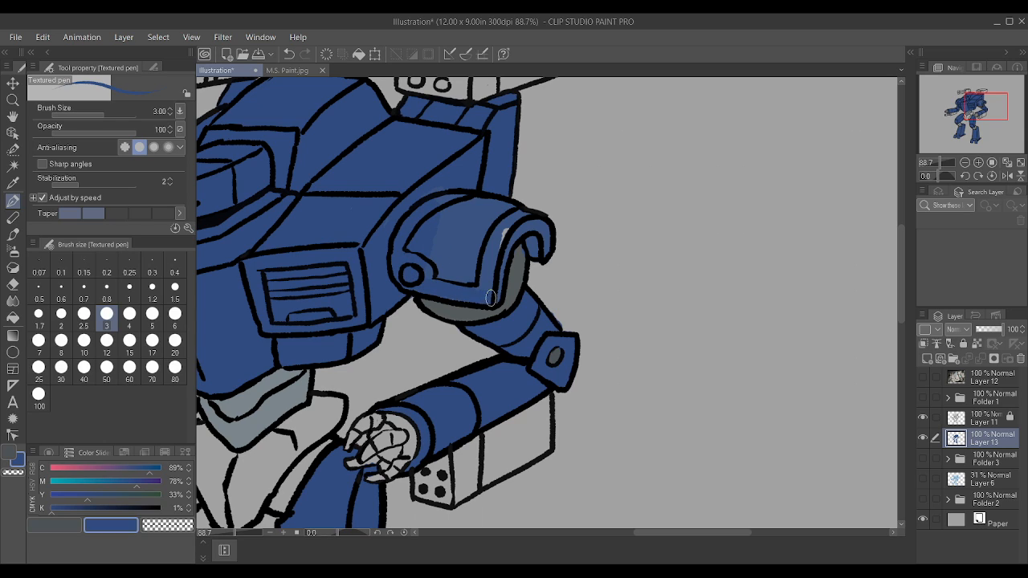
mouse_move(507, 231)
mouse_down()
mouse_move(501, 245)
mouse_move(441, 275)
mouse_up()
drag(414, 220, 492, 211)
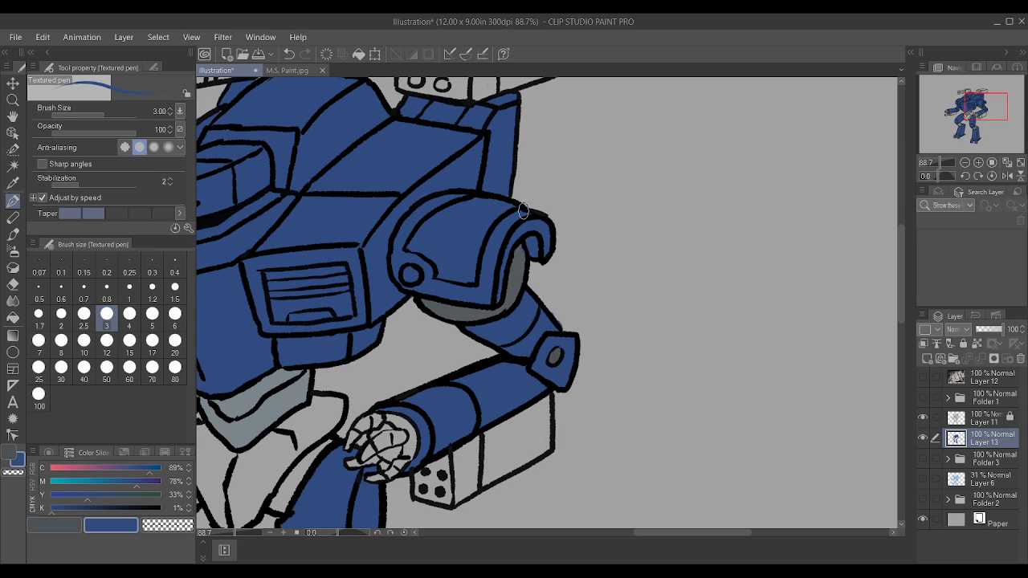
Step: Touch up the hooked end of the left shoulder armour's rim with the armour blue at brush size 3
click(50, 525)
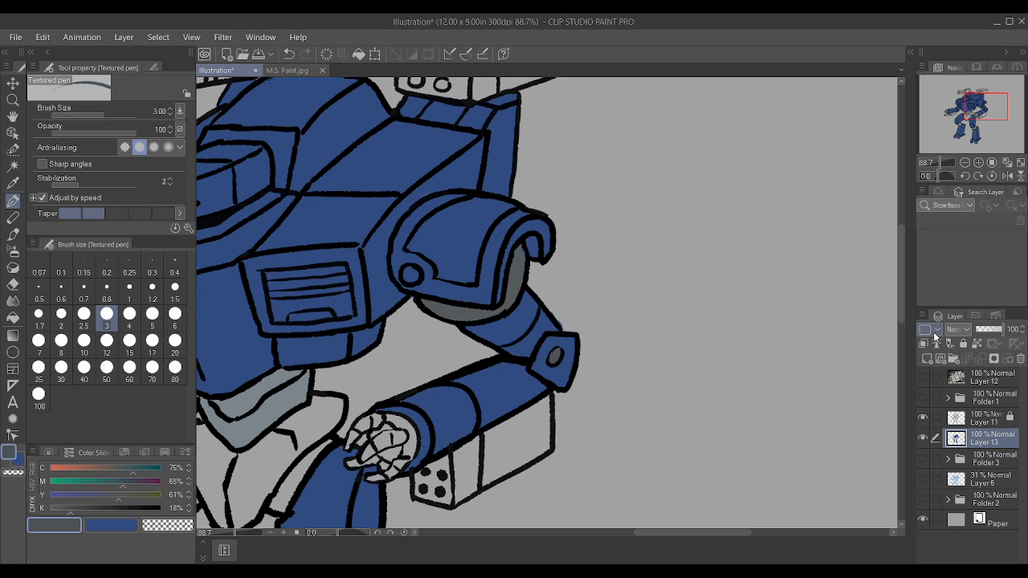
scroll(707, 297, up, 2)
scroll(475, 250, down, 1)
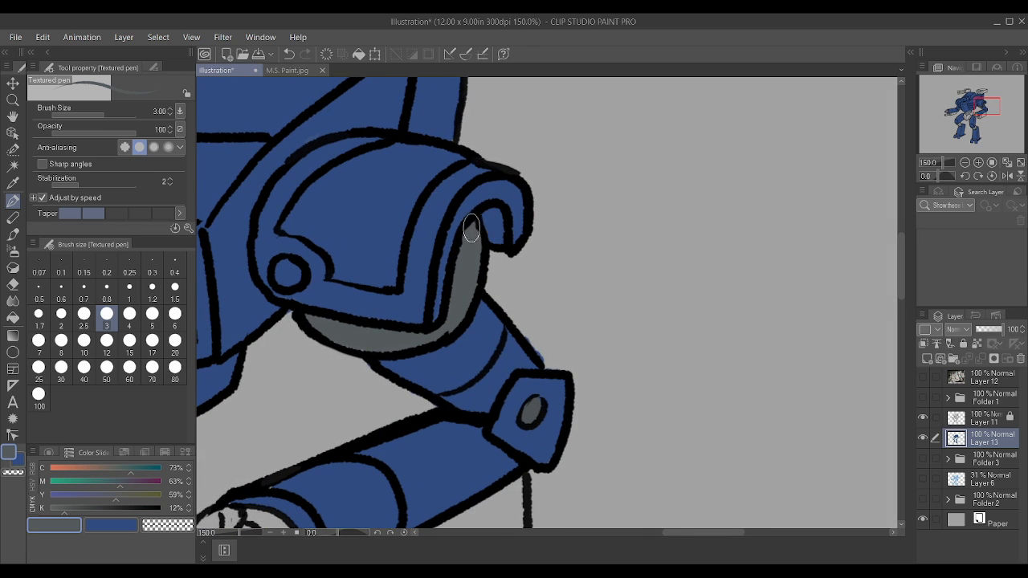
scroll(475, 232, up, 3)
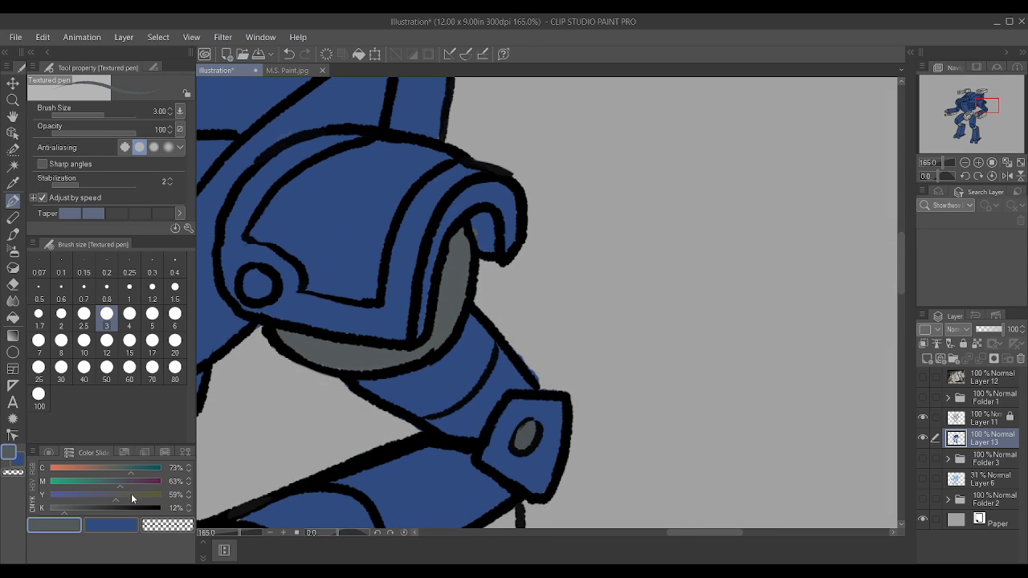
click(110, 528)
drag(482, 233, 476, 221)
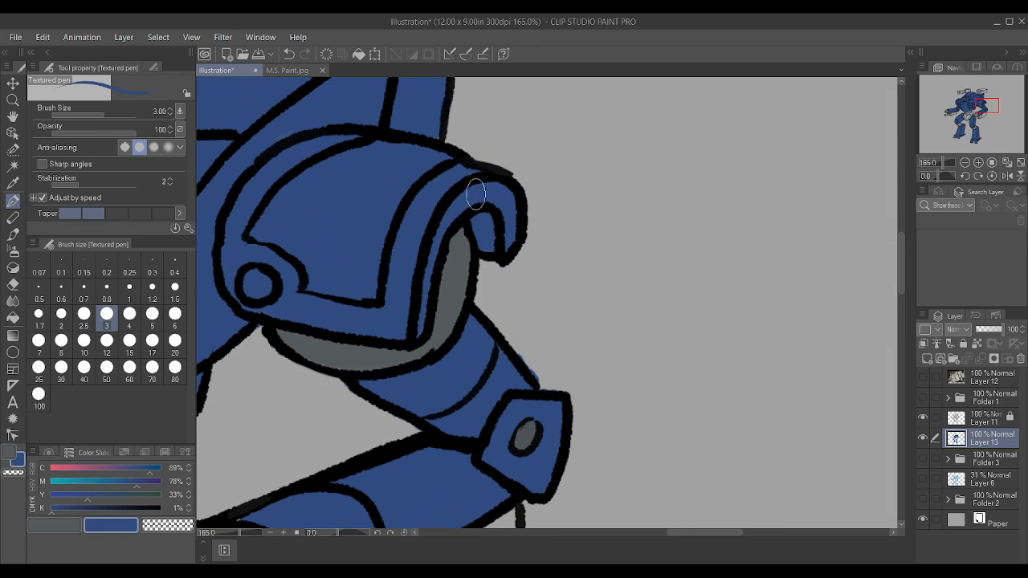
scroll(475, 189, down, 3)
scroll(526, 190, up, 2)
scroll(530, 191, up, 2)
Step: Sample the left shoulder joint's grey as the secondary colour and check the left arm's colouring against the whole robot
alt+click(429, 283)
scroll(430, 284, down, 2)
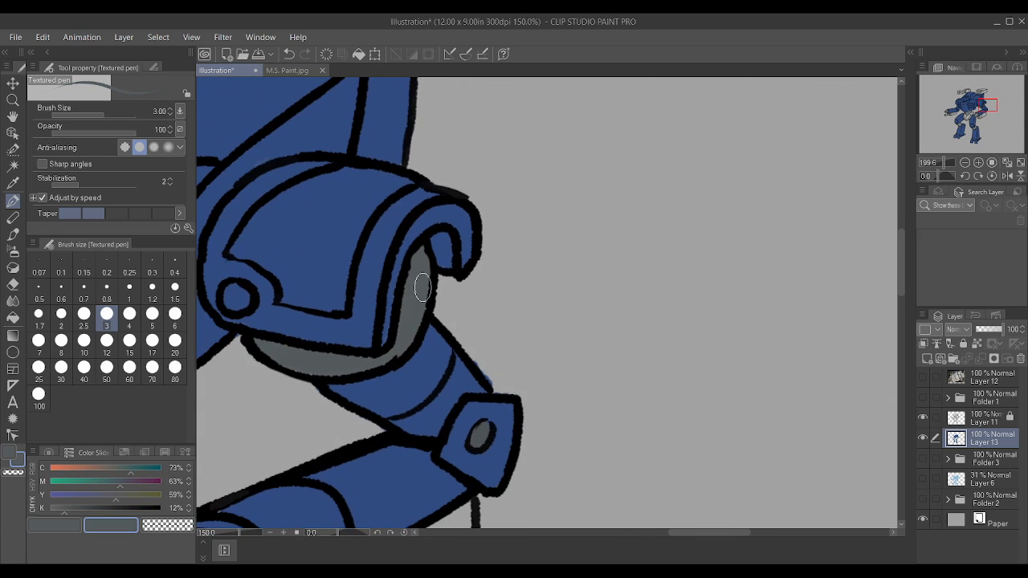
scroll(477, 294, down, 3)
scroll(466, 309, up, 5)
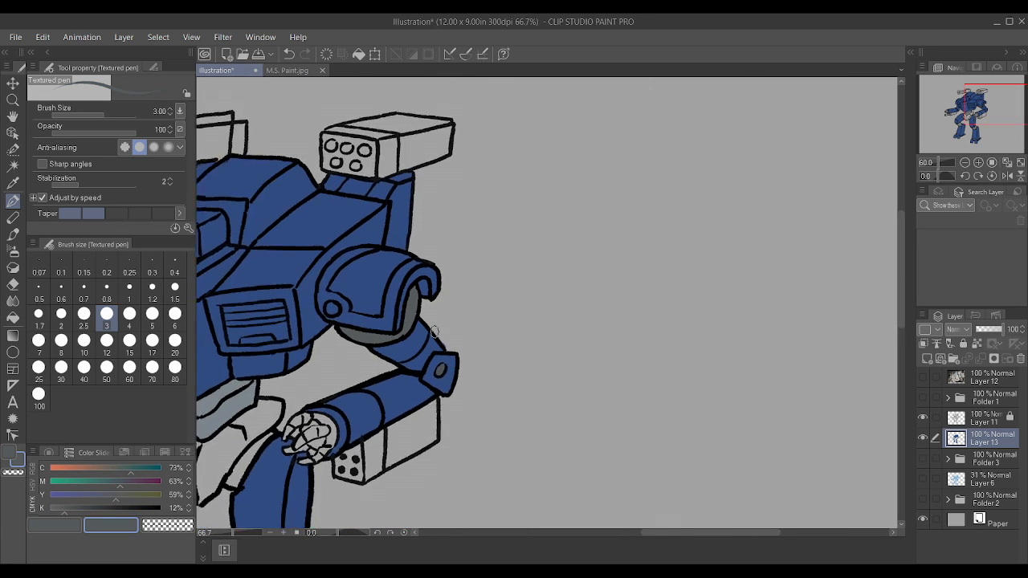
drag(441, 333, 481, 392)
scroll(491, 374, down, 3)
scroll(492, 383, up, 2)
scroll(492, 383, down, 8)
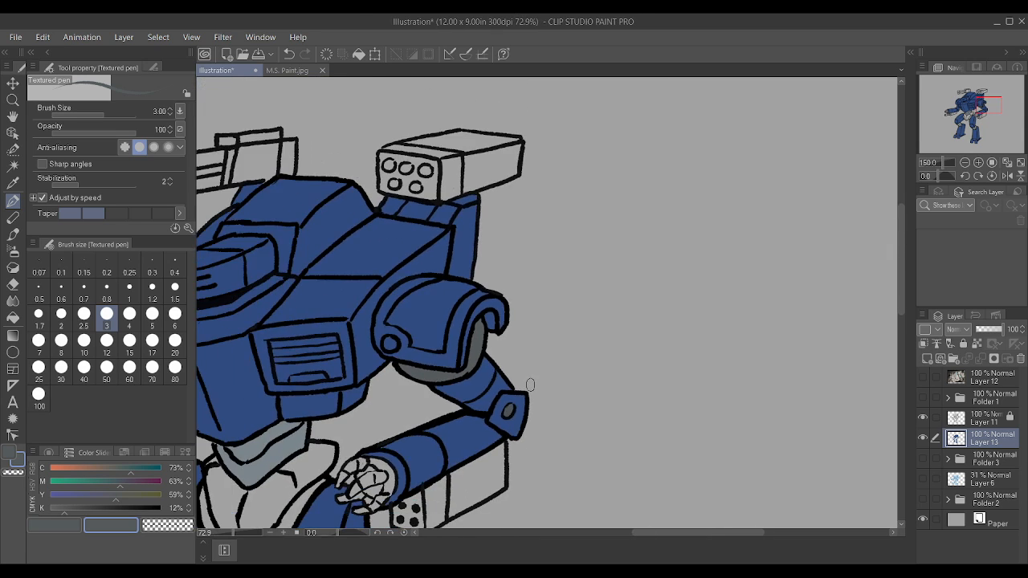
scroll(353, 458, up, 4)
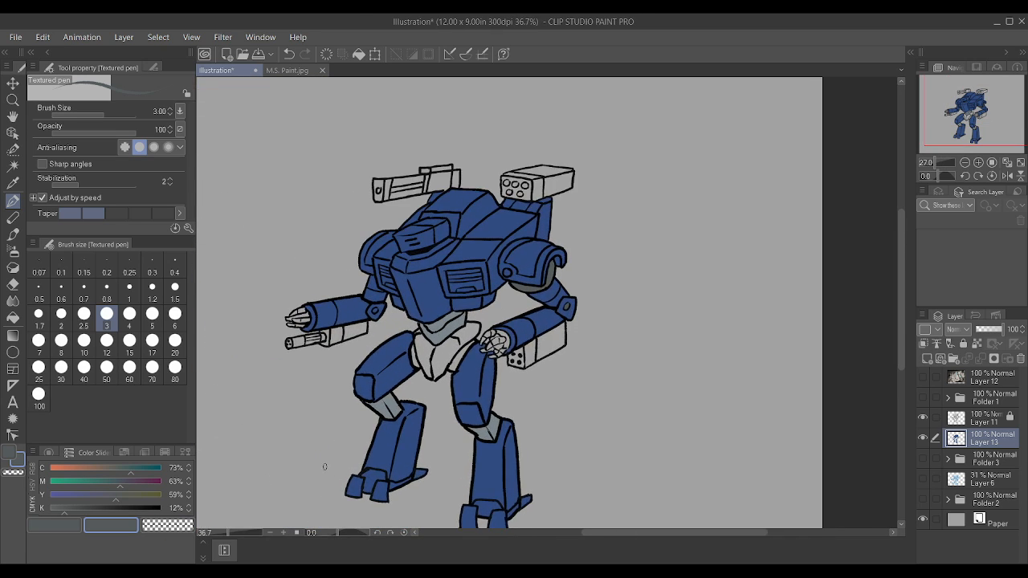
Step: Sample the armour blue as the secondary colour, add a layer above the locked line art, and group both layers in a folder
alt+click(367, 193)
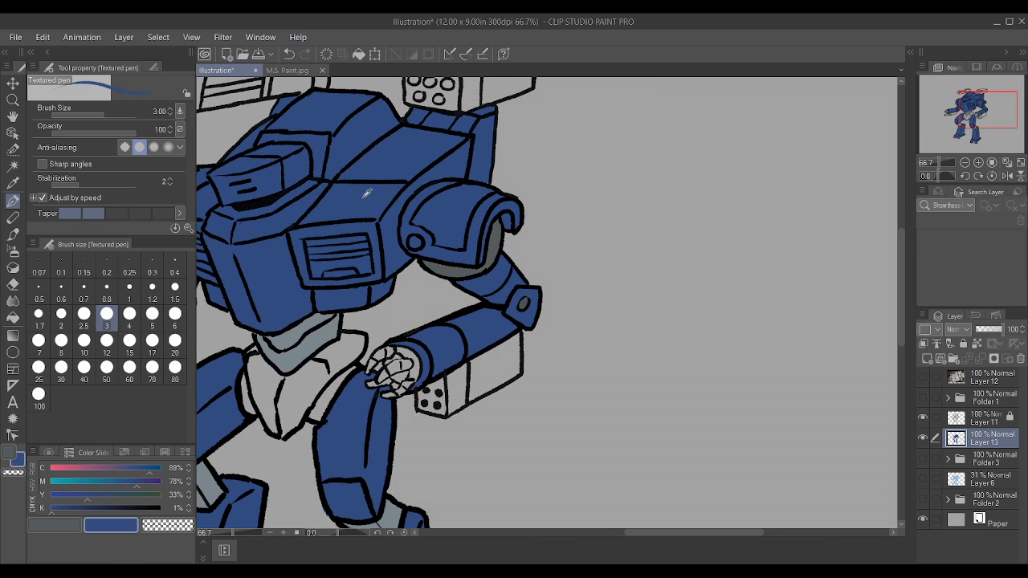
scroll(368, 193, down, 5)
scroll(296, 188, up, 4)
scroll(637, 287, up, 1)
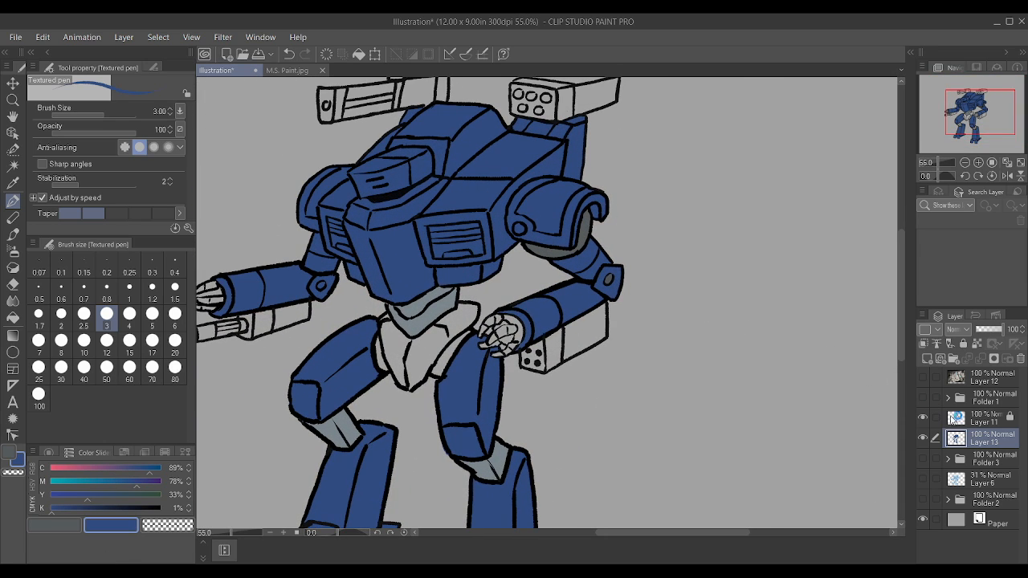
click(983, 418)
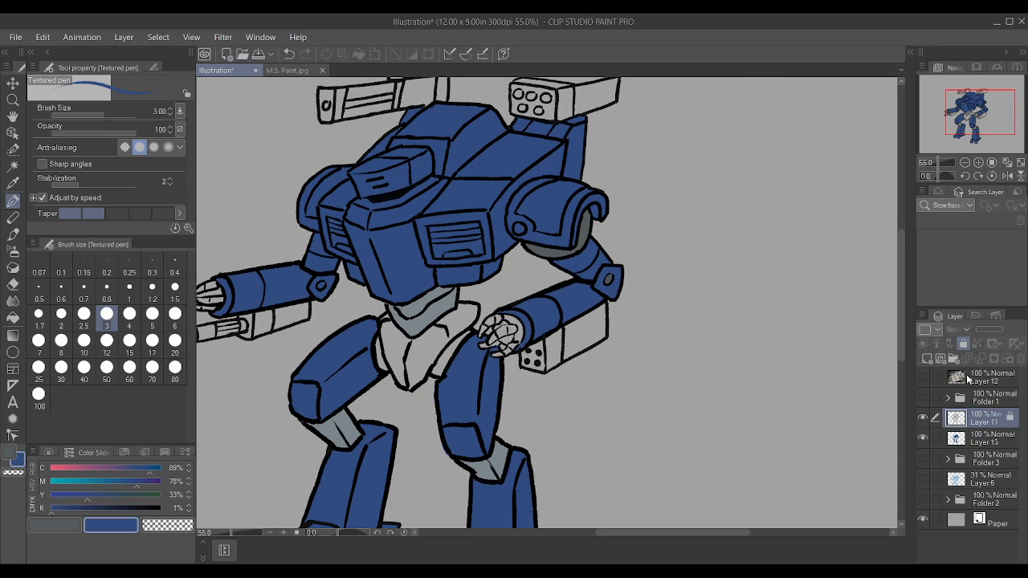
click(927, 358)
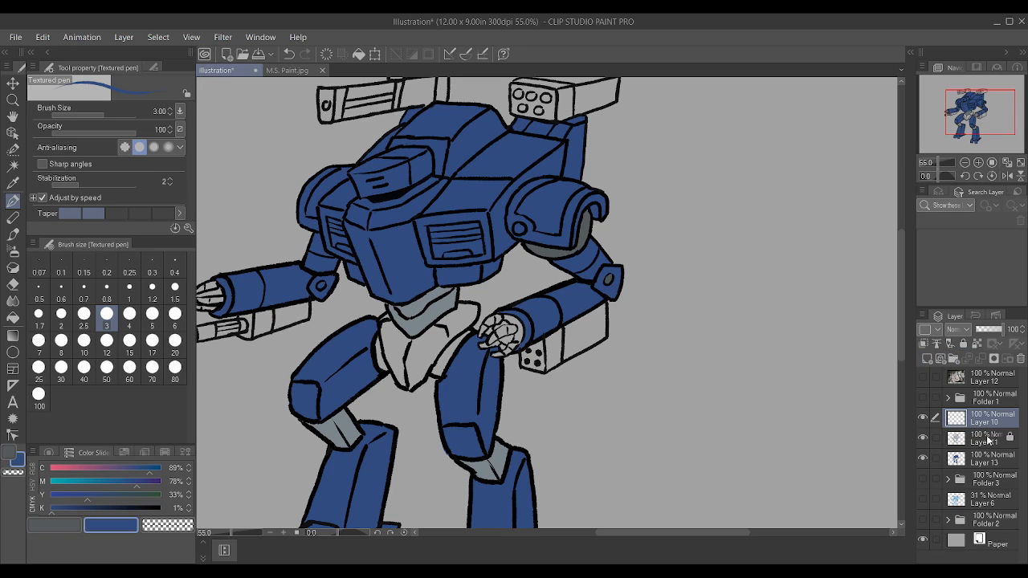
ctrl+click(988, 439)
key(ctrl+g)
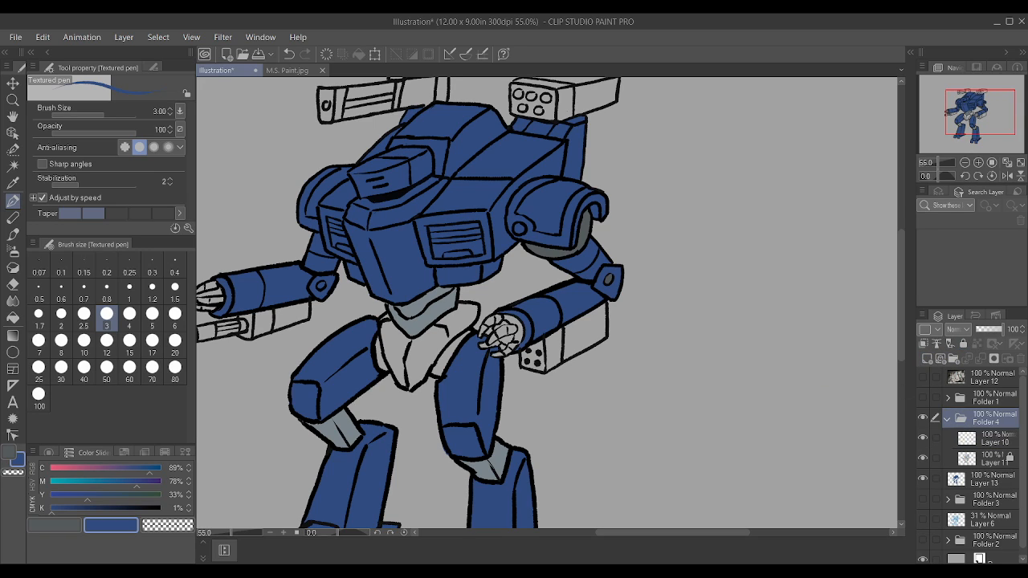
Step: Set the secondary colour's magenta to 0%, clip Layer 10 to the line art and recolour the visor's slits teal
drag(72, 487, 49, 486)
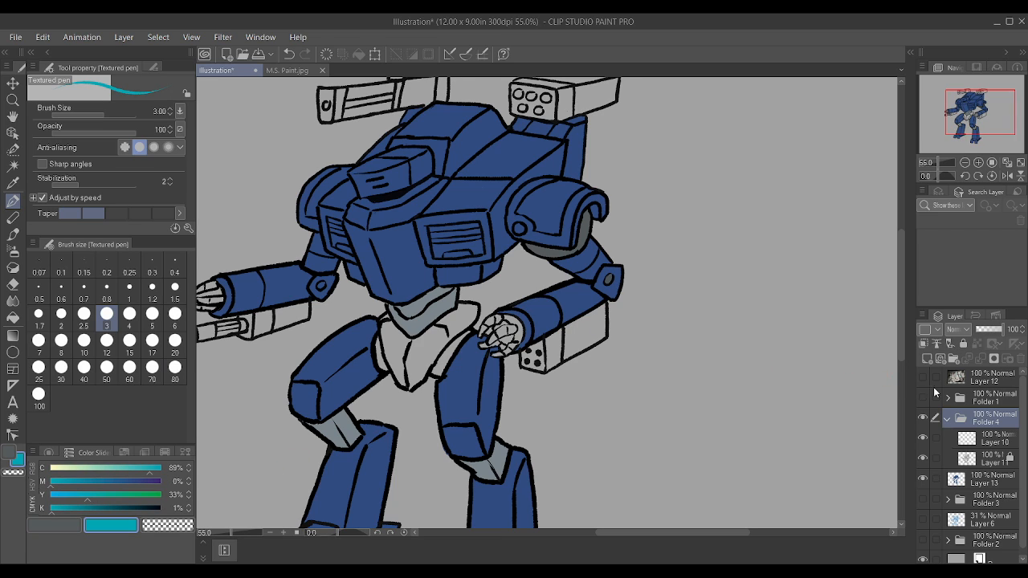
click(977, 442)
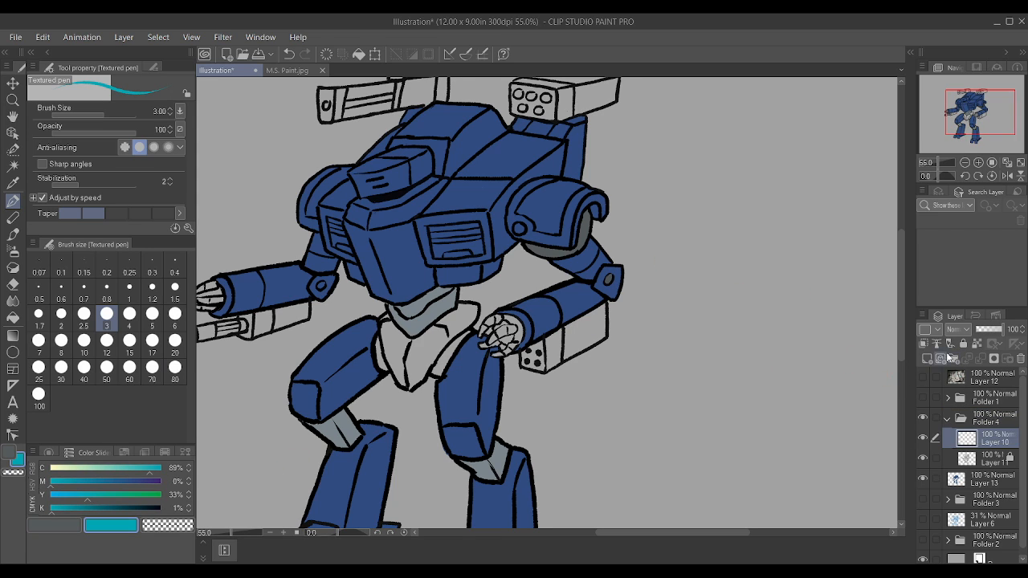
scroll(343, 197, up, 3)
scroll(342, 197, up, 1)
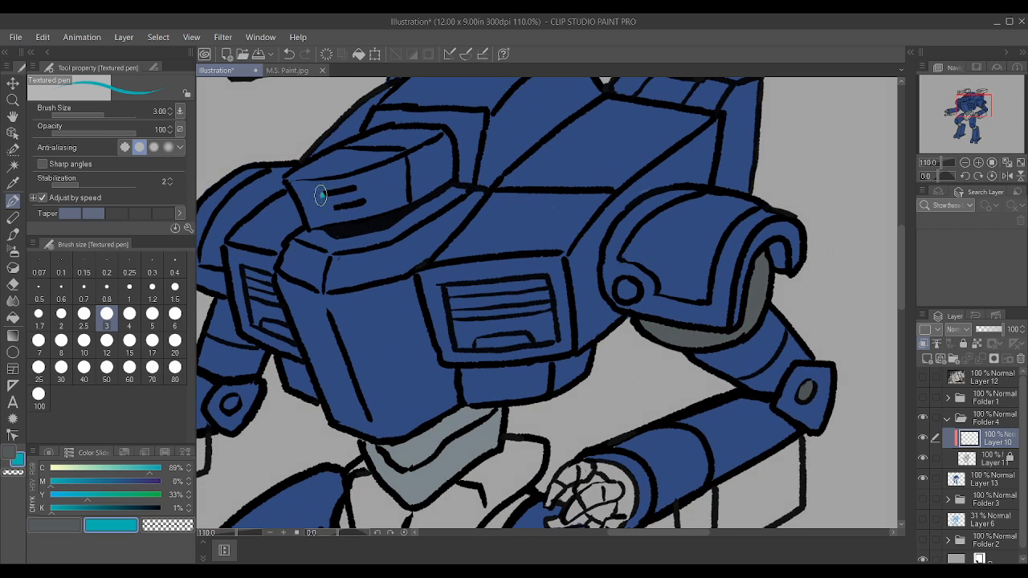
mouse_move(322, 195)
mouse_down()
mouse_move(358, 187)
mouse_move(367, 201)
mouse_up()
scroll(383, 195, down, 3)
scroll(383, 195, down, 2)
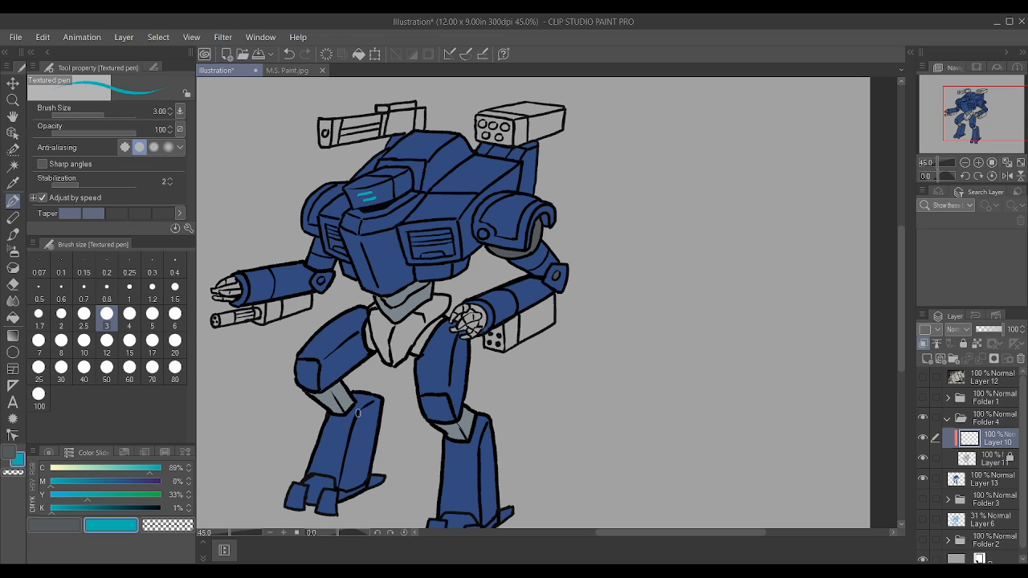
Step: Sample the armour blue and fill the pelvis armour panels with it on Layer 13
alt+click(444, 199)
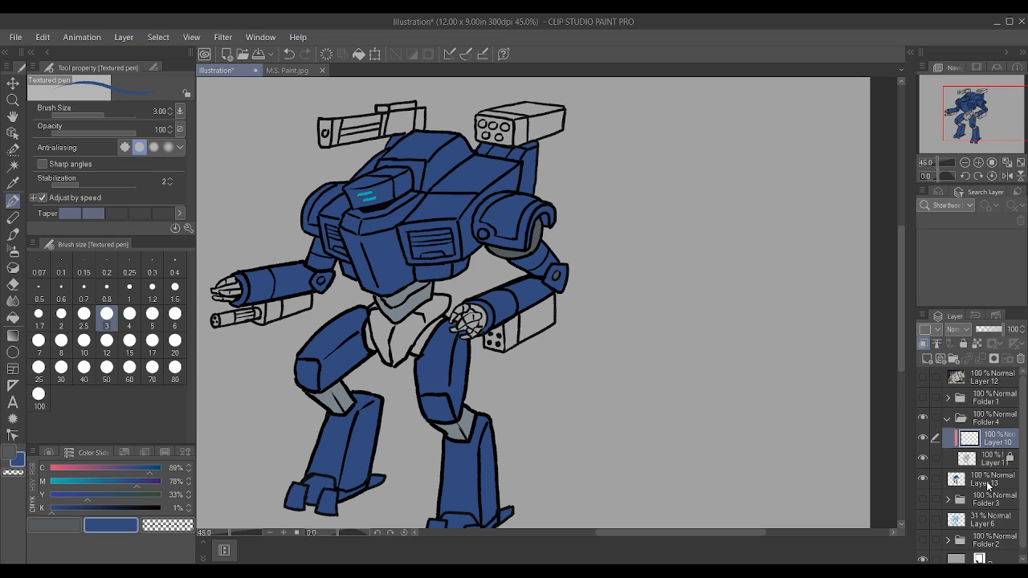
click(990, 485)
scroll(448, 337, up, 3)
mouse_move(361, 374)
mouse_down()
mouse_move(378, 347)
mouse_move(357, 385)
mouse_move(451, 282)
mouse_up()
mouse_move(378, 317)
mouse_down()
mouse_move(452, 272)
mouse_move(380, 341)
mouse_move(414, 296)
mouse_move(372, 336)
mouse_move(448, 274)
mouse_move(448, 286)
mouse_move(337, 354)
mouse_move(330, 338)
mouse_move(347, 381)
mouse_move(325, 331)
mouse_move(328, 289)
mouse_move(352, 320)
mouse_move(323, 286)
mouse_move(339, 348)
mouse_move(337, 331)
mouse_move(368, 322)
mouse_up()
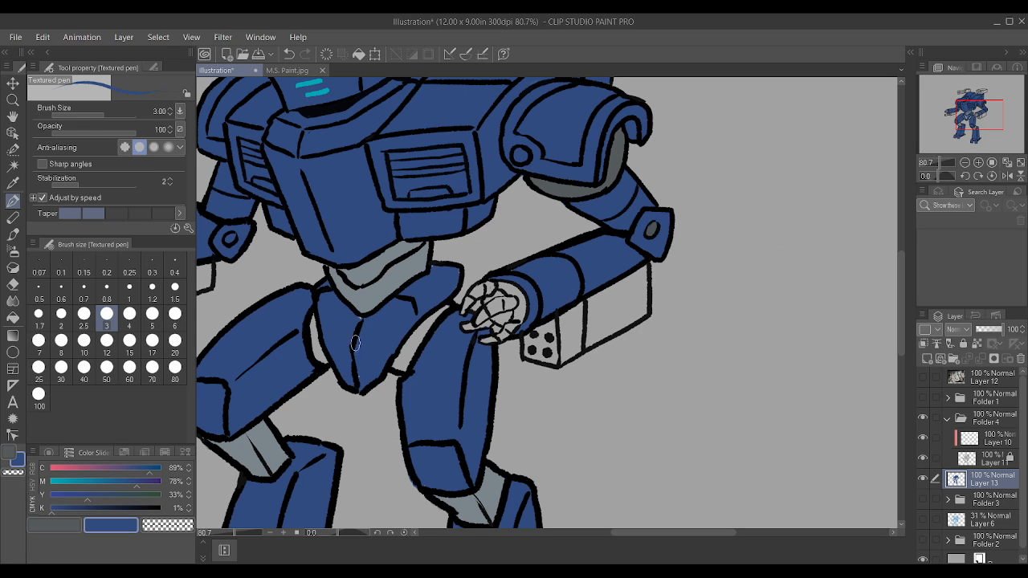
scroll(365, 358, down, 1)
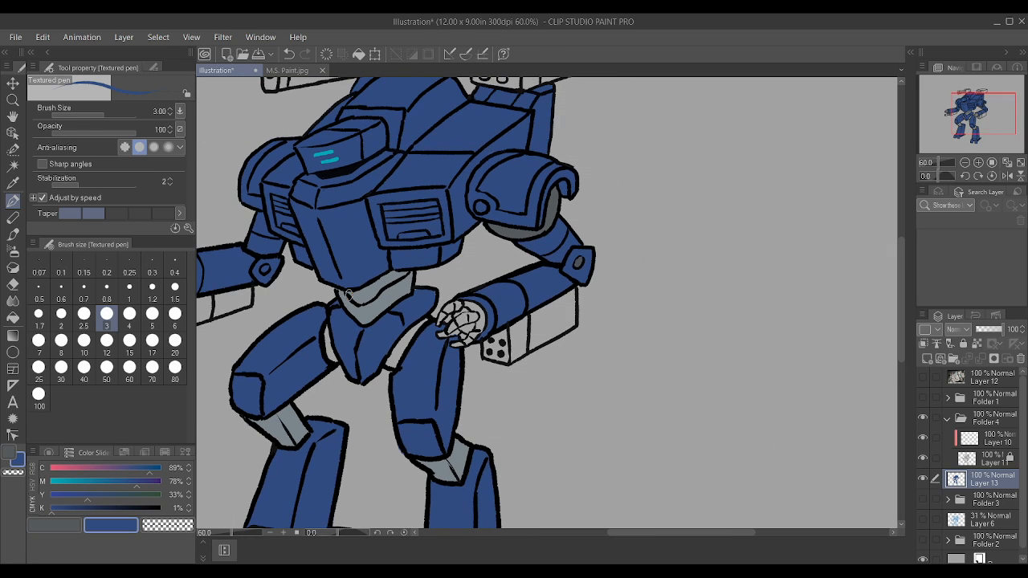
Step: Paint the hip joints on both sides of the pelvis with the shoulder joint's dark grey, and resample the armour blue as secondary colour
alt+click(513, 226)
scroll(360, 323, up, 2)
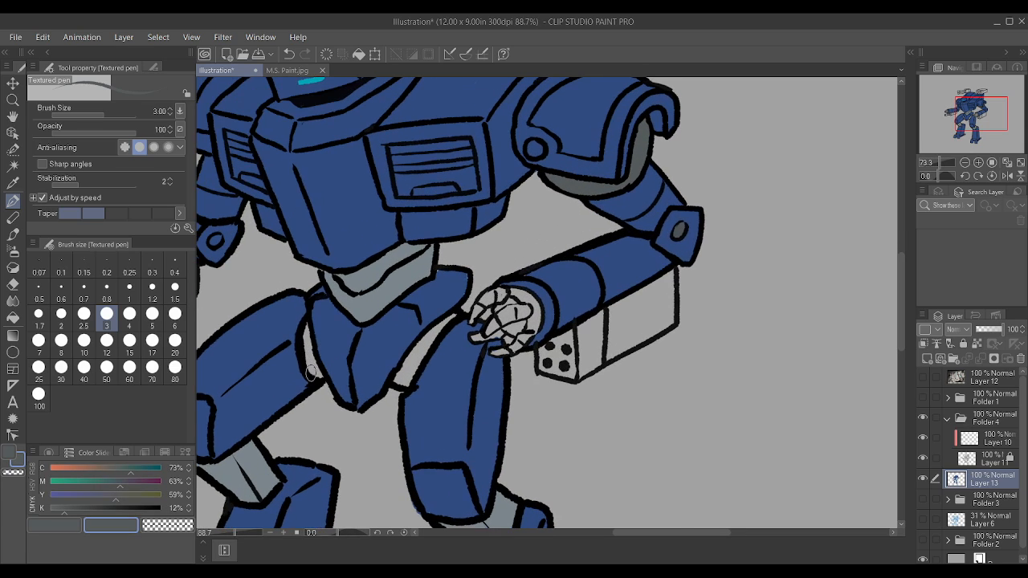
drag(311, 376, 308, 315)
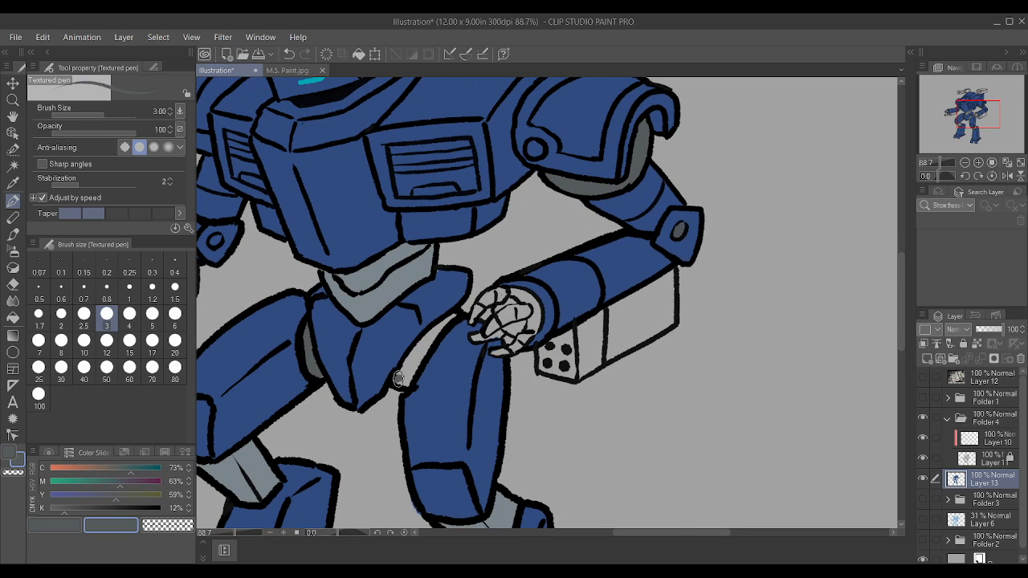
mouse_move(398, 379)
mouse_down()
mouse_move(444, 320)
mouse_move(430, 339)
mouse_up()
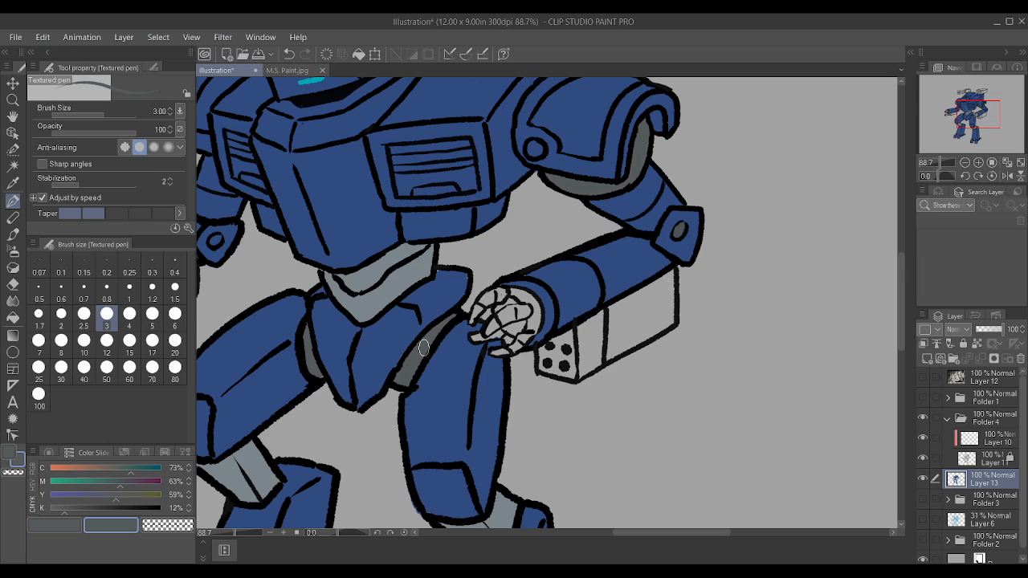
alt+click(446, 302)
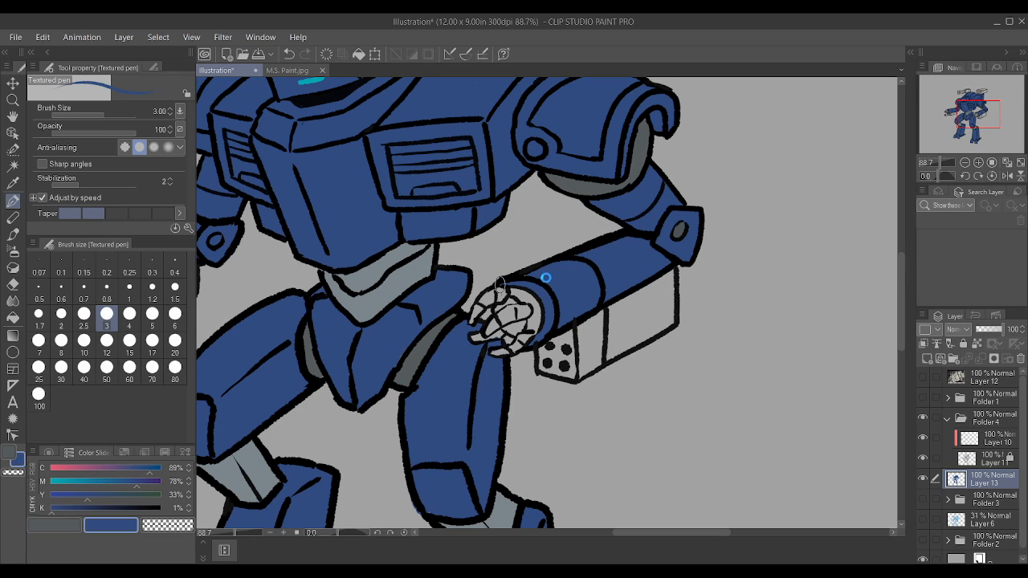
scroll(554, 270, down, 4)
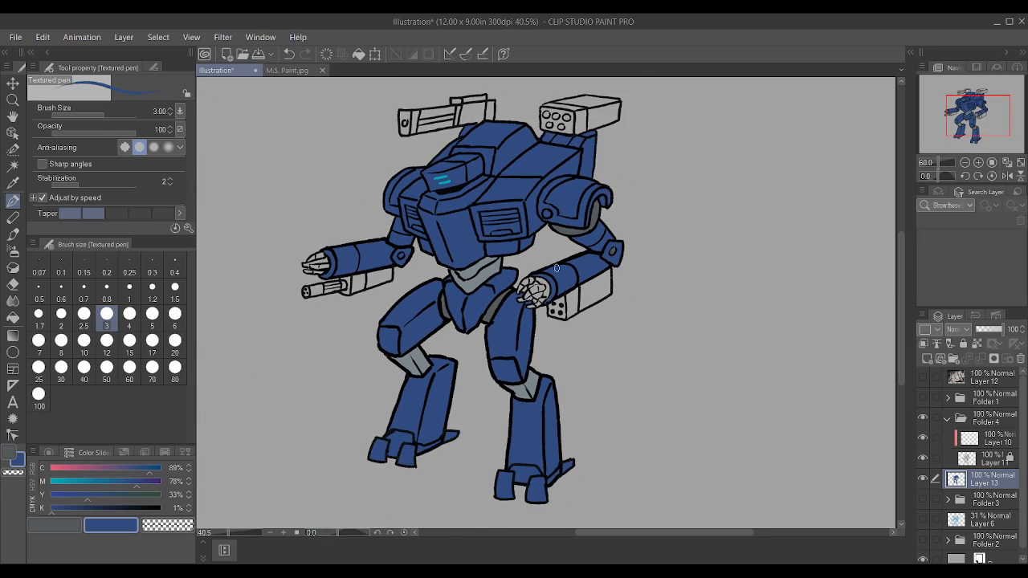
scroll(557, 268, down, 2)
scroll(557, 268, up, 3)
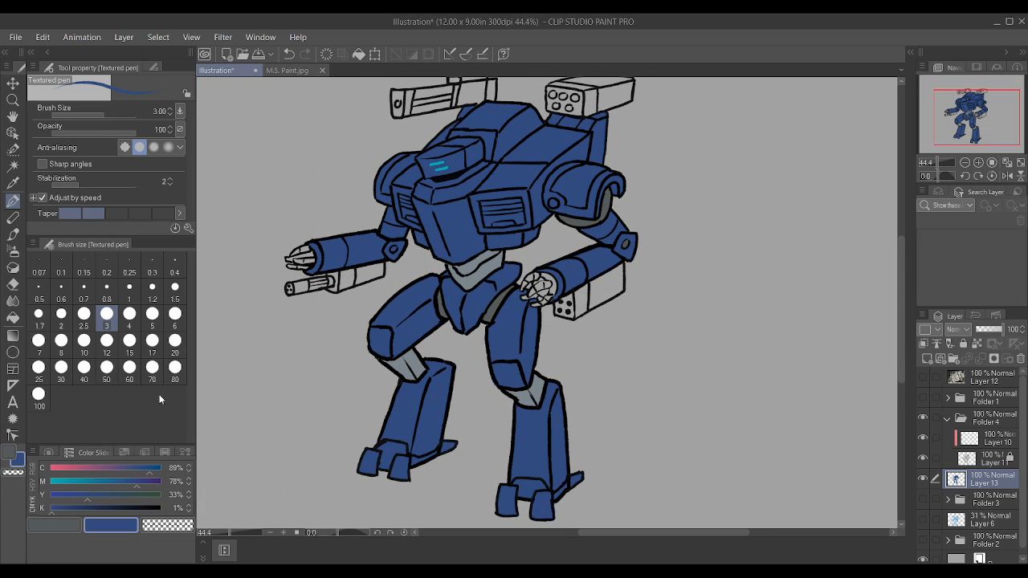
Step: Paint the fingers of the robot's right hand with the dark-grey main colour
click(42, 524)
scroll(373, 294, down, 1)
scroll(376, 242, up, 2)
scroll(376, 243, up, 2)
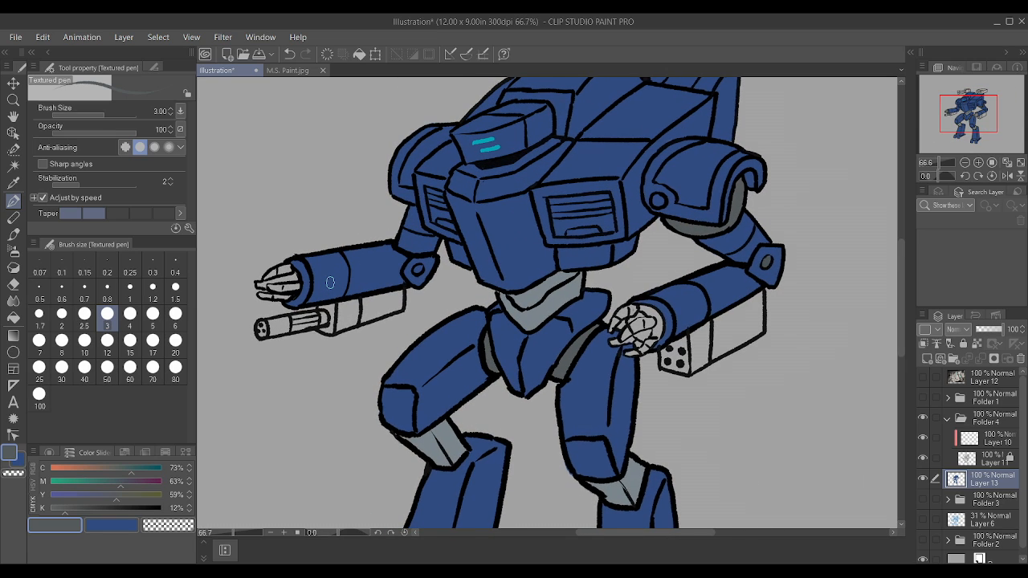
scroll(297, 287, up, 2)
mouse_move(278, 271)
mouse_down()
mouse_move(250, 300)
mouse_move(283, 295)
mouse_move(253, 283)
mouse_up()
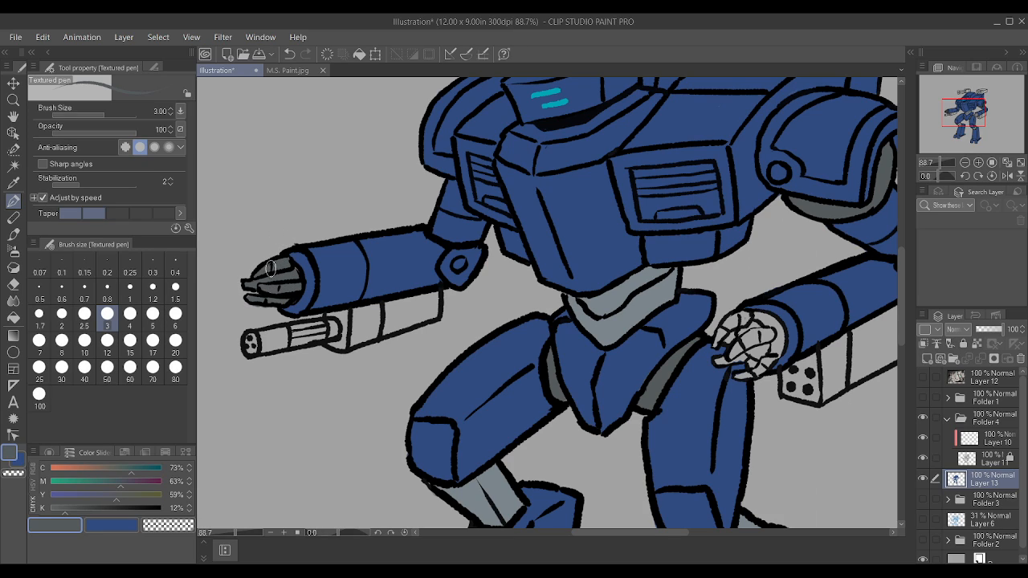
scroll(315, 271, down, 5)
scroll(549, 324, up, 2)
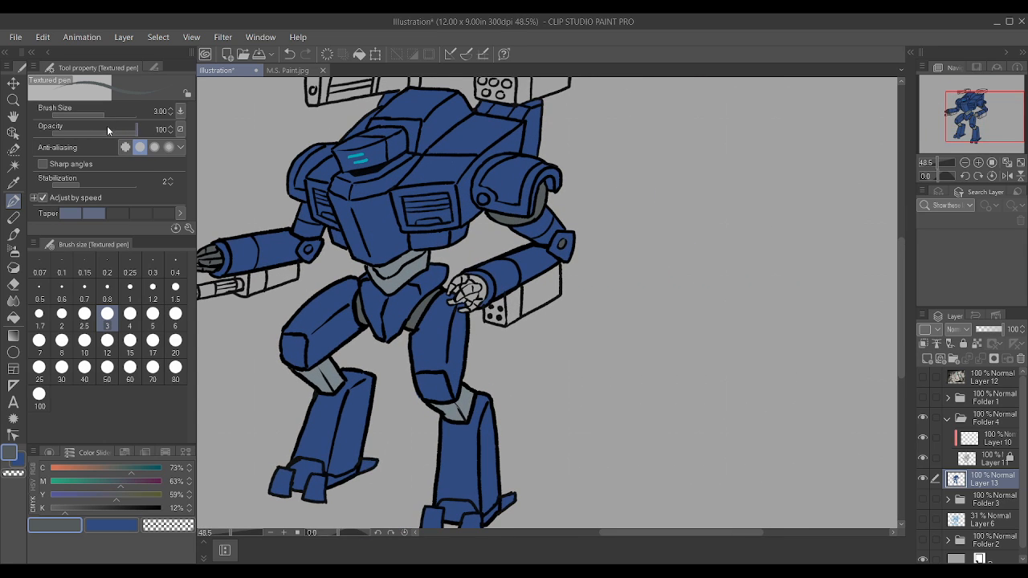
Step: Reduce the pen's taper to its first level and start filling the robot's left hand with dark grey at the palm
click(69, 212)
scroll(405, 247, up, 5)
mouse_move(522, 334)
mouse_down()
mouse_move(545, 332)
mouse_move(549, 353)
mouse_move(555, 331)
mouse_up()
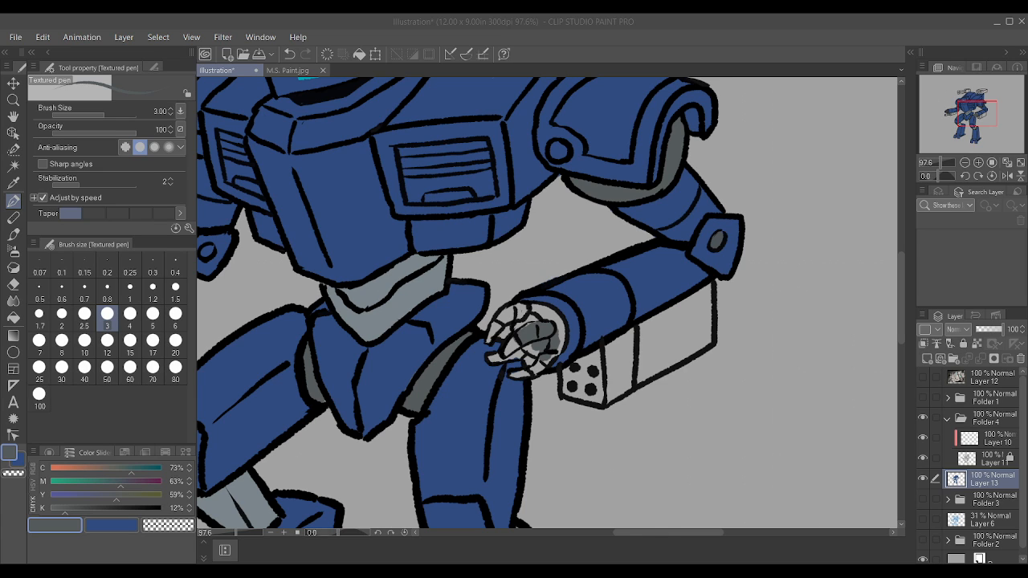
key(ctrl+0)
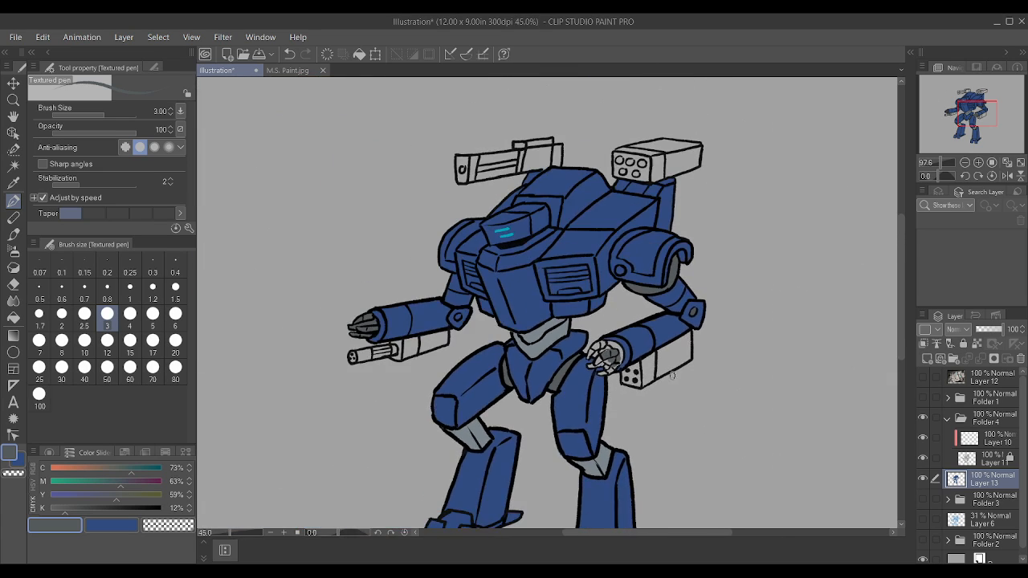
Step: Paste the copied cartoon bird image as a new layer in the canvas corner at its original size
key(ctrl+v)
key(ctrl+t)
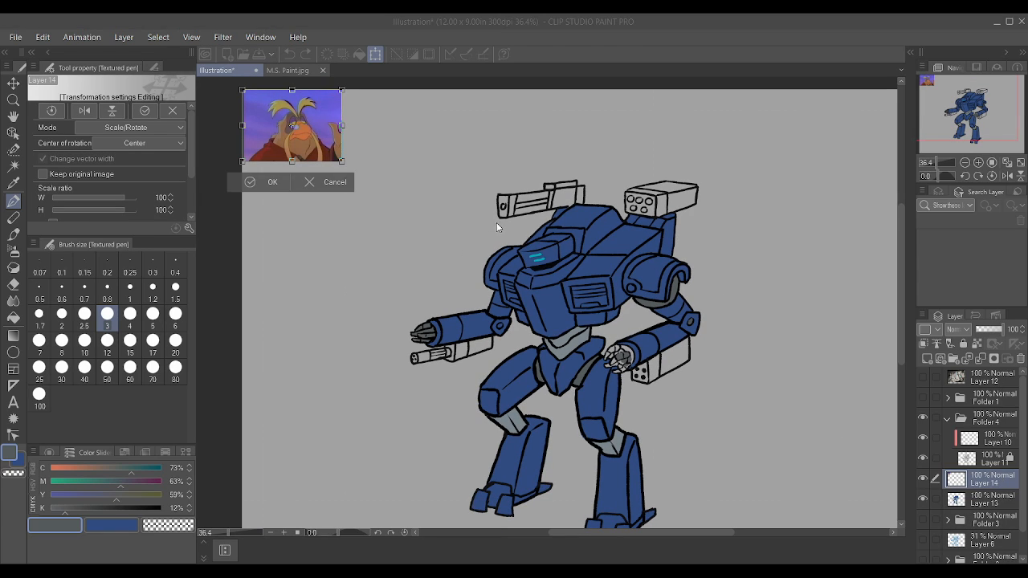
key(Return)
key(ctrl+0)
scroll(280, 85, up, 10)
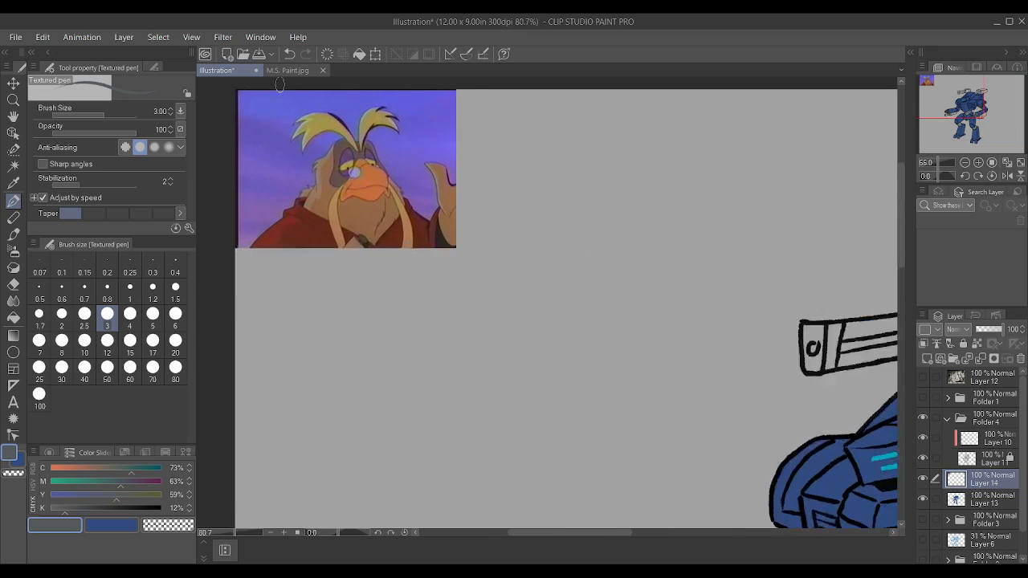
scroll(283, 81, up, 2)
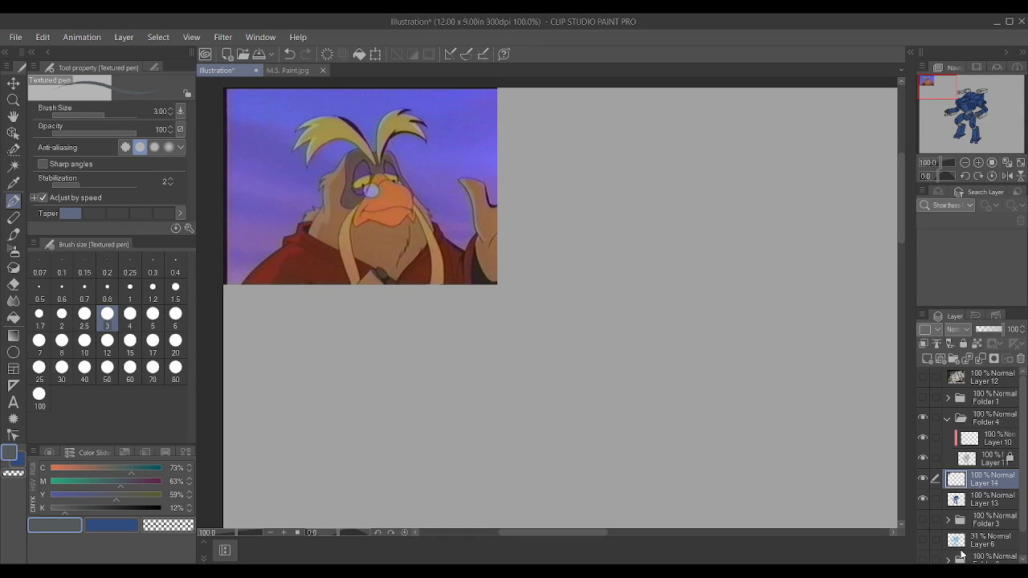
Step: Hide the pasted bird image's layer and bring the whole robot back into view
click(922, 479)
scroll(491, 336, down, 2)
scroll(491, 336, down, 2)
scroll(744, 418, down, 1)
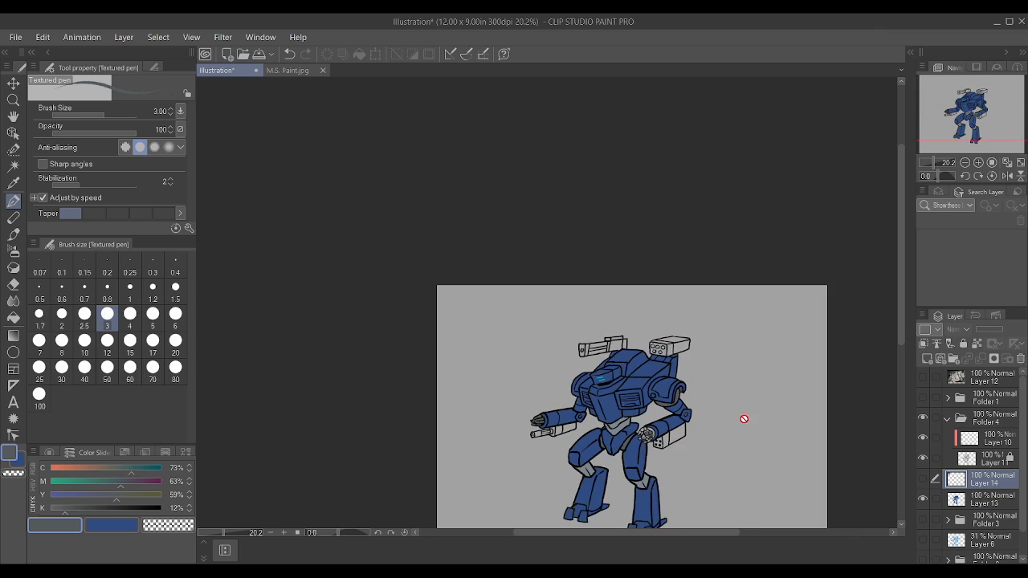
Step: Make the robot's colour layer (Layer 13) active and fill the fingers and palm of the left hand with dark grey
scroll(723, 450, up, 2)
scroll(524, 506, up, 3)
scroll(523, 507, down, 3)
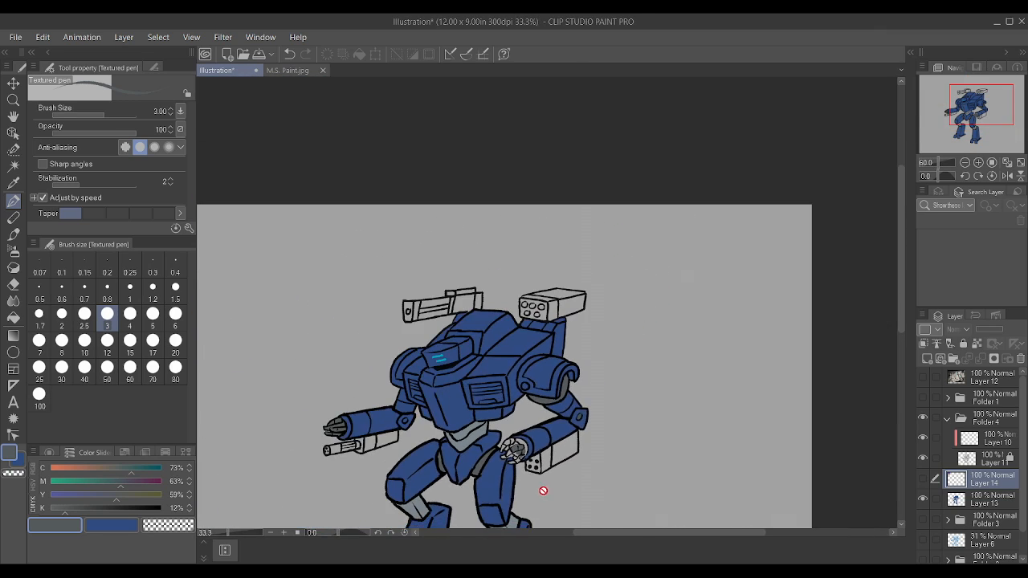
scroll(377, 473, up, 2)
scroll(783, 454, up, 1)
scroll(783, 455, up, 3)
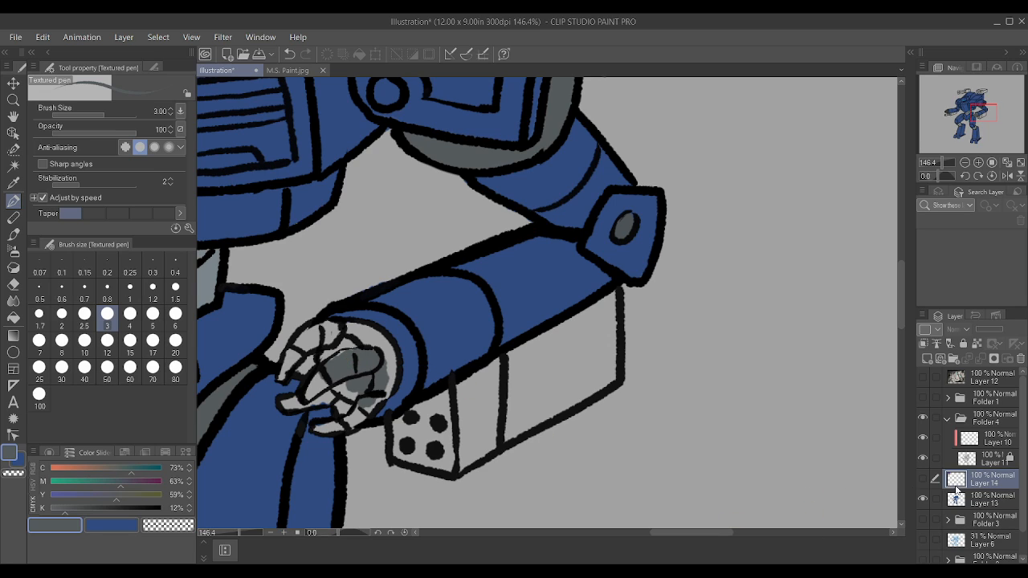
click(980, 498)
mouse_move(348, 348)
mouse_down()
mouse_move(382, 348)
mouse_move(386, 379)
mouse_move(347, 418)
mouse_move(382, 373)
mouse_move(343, 382)
mouse_move(352, 386)
mouse_move(343, 364)
mouse_move(284, 404)
mouse_move(330, 389)
mouse_move(321, 428)
mouse_move(362, 411)
mouse_move(316, 427)
mouse_move(384, 386)
mouse_move(303, 359)
mouse_move(286, 371)
mouse_move(331, 339)
mouse_up()
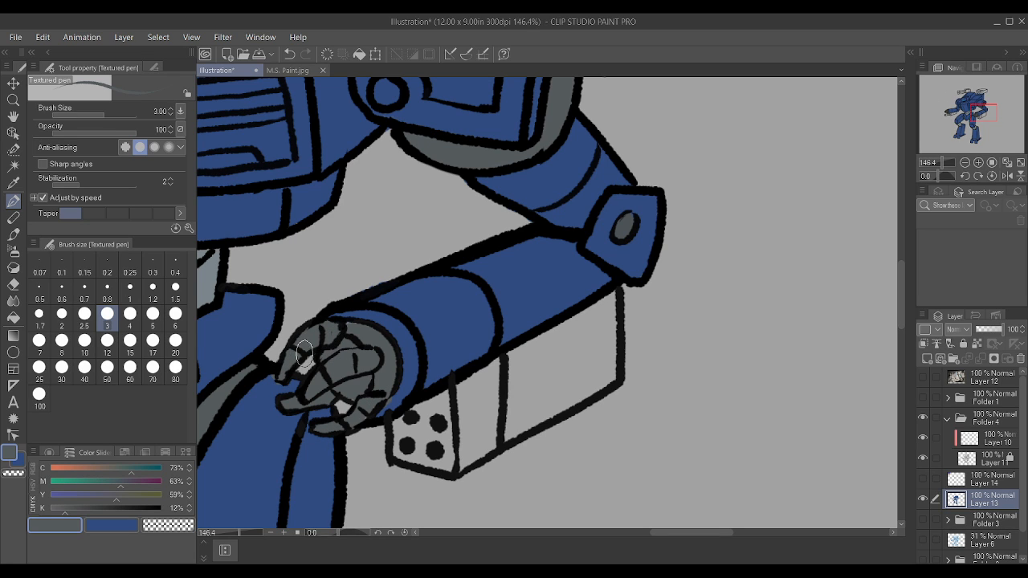
Step: Save the illustration with the whole robot in view
scroll(474, 391, down, 3)
scroll(474, 391, down, 4)
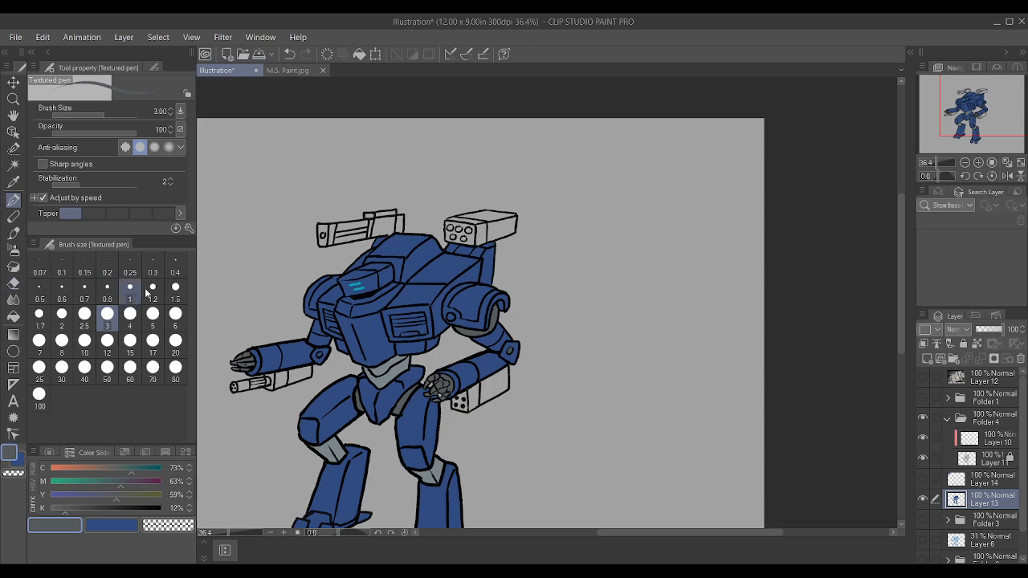
scroll(337, 406, down, 1)
scroll(338, 406, up, 1)
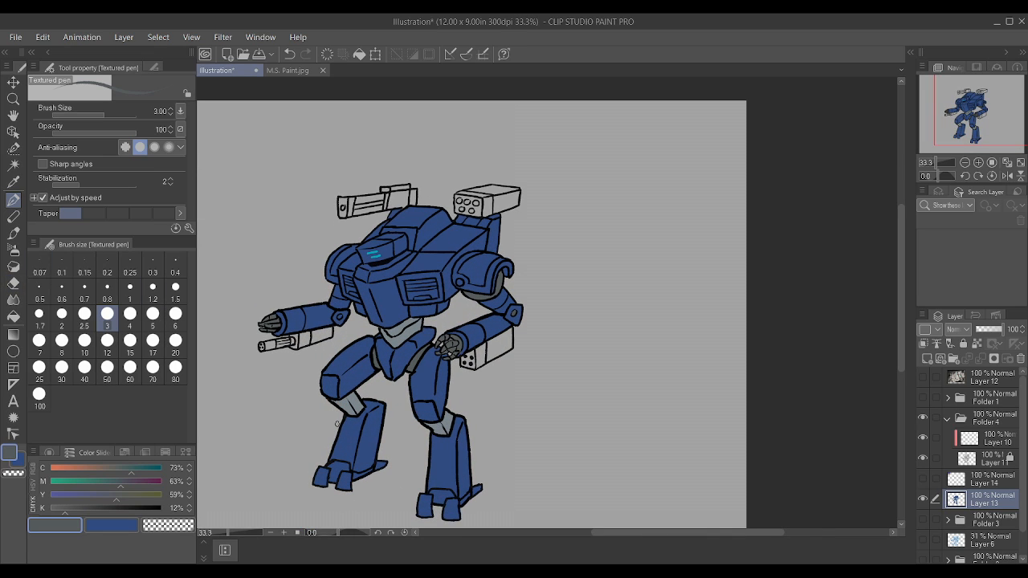
key(ctrl+s)
scroll(319, 302, up, 2)
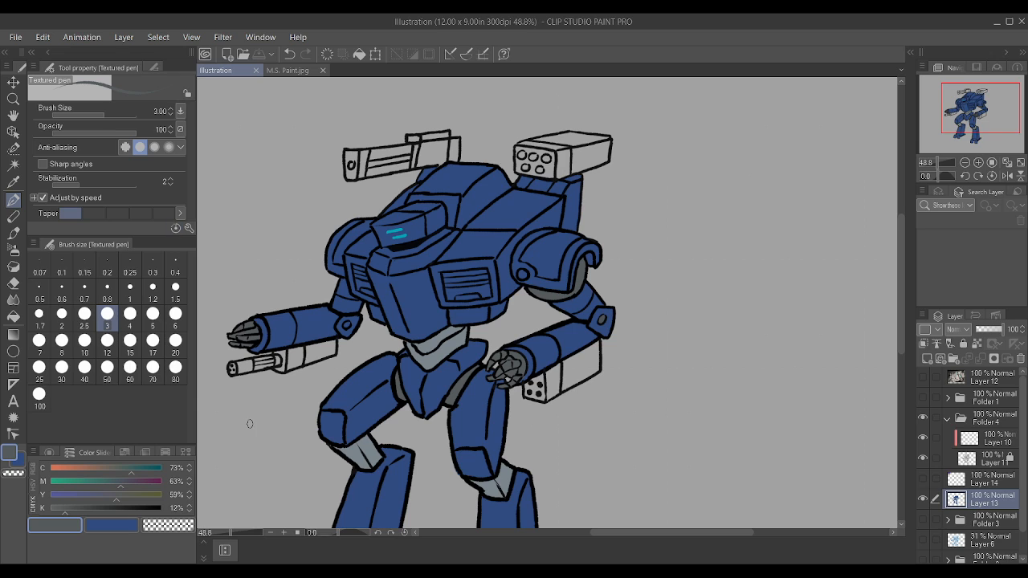
scroll(572, 444, down, 2)
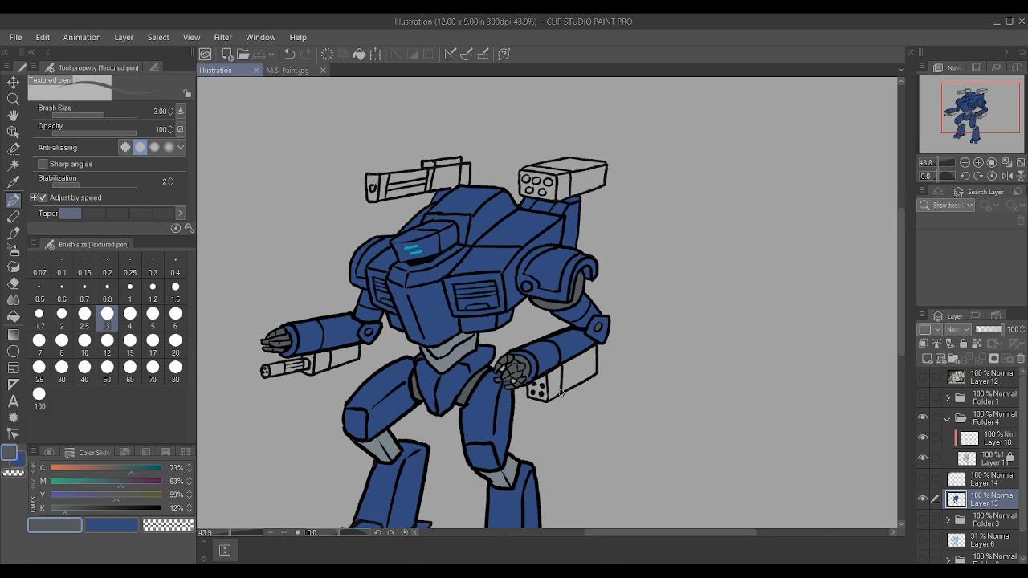
scroll(409, 297, down, 1)
scroll(394, 361, up, 1)
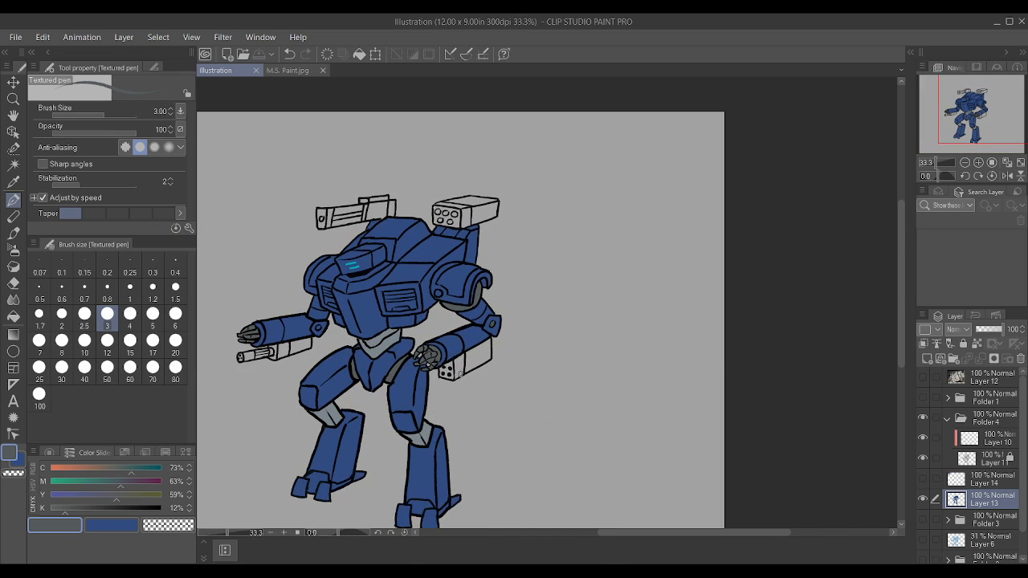
scroll(375, 420, up, 1)
scroll(426, 375, down, 3)
scroll(300, 420, up, 1)
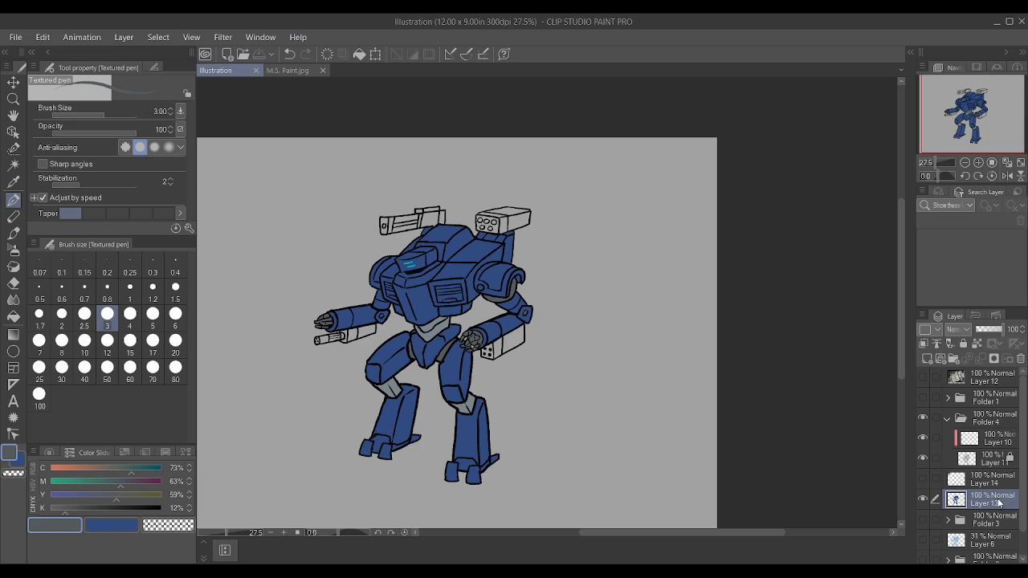
Step: Move the robot's colour layer (Layer 13) directly beneath the collapsed line-art Folder 4 and group both in a new folder
click(949, 418)
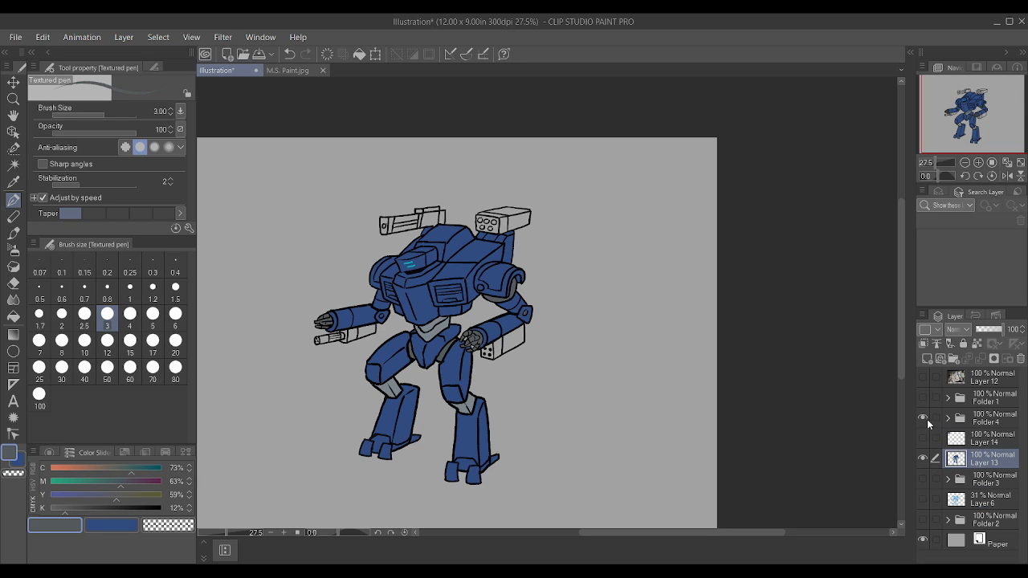
click(924, 419)
click(925, 419)
drag(973, 458, 985, 438)
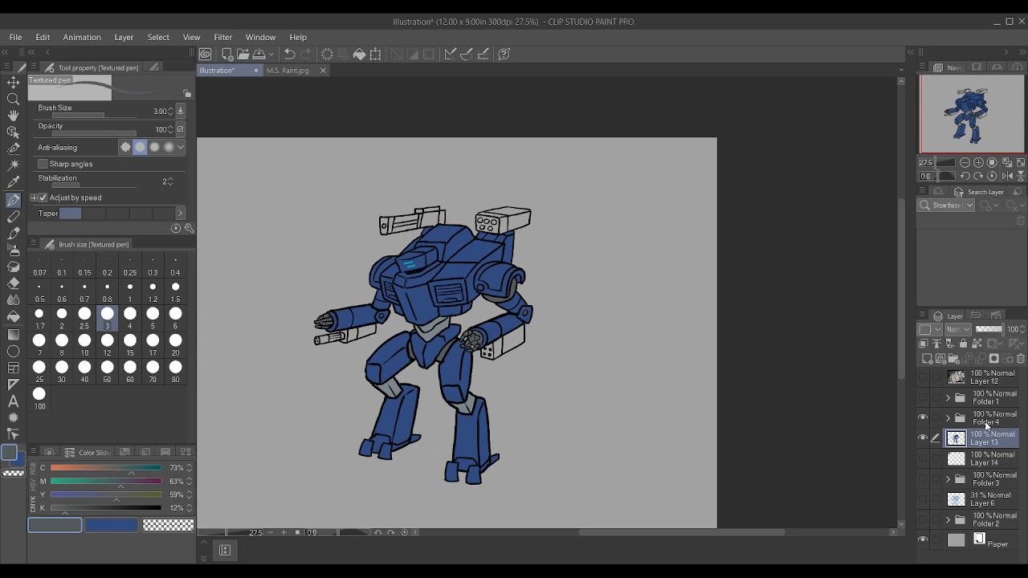
ctrl+click(987, 427)
key(ctrl+g)
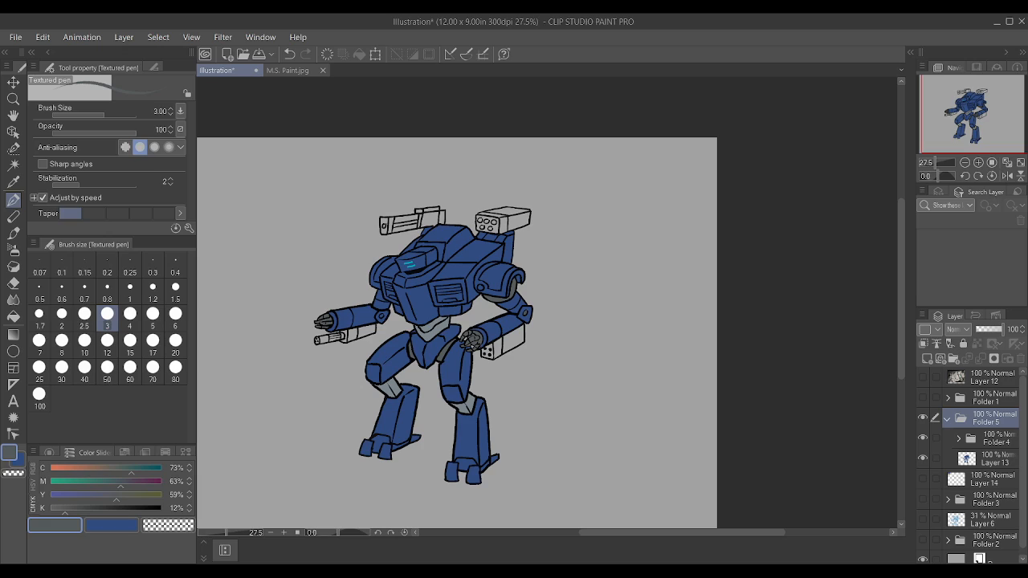